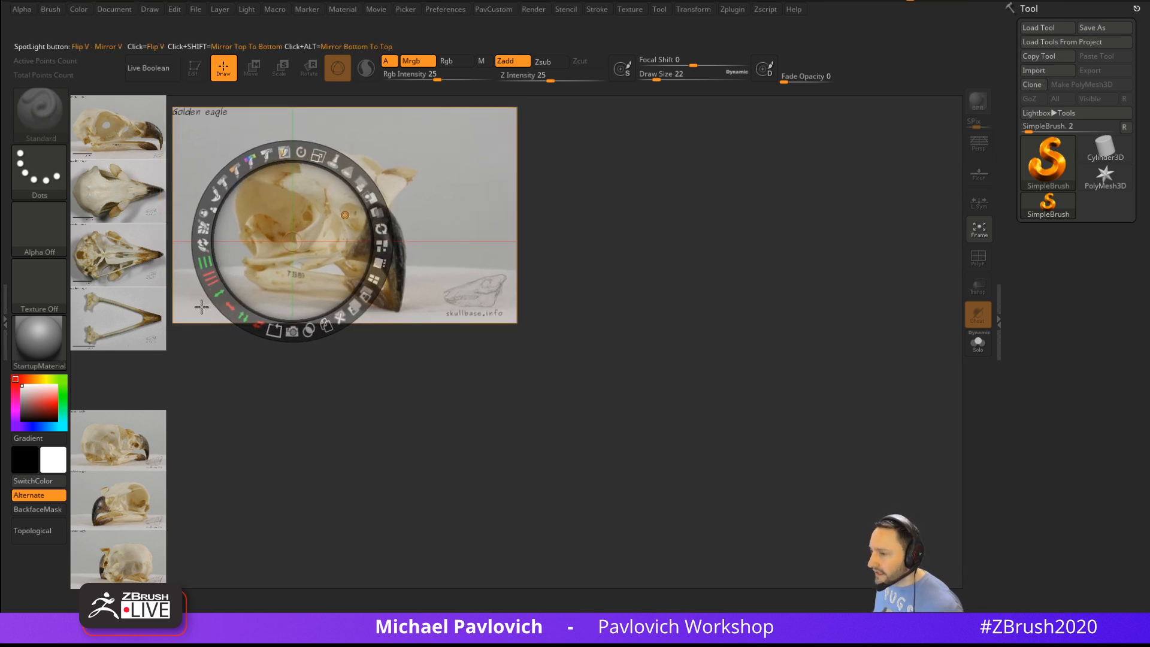
Bring the skull underside and lower jaw photos onto the canvas, enlarge both, and place the jaw photo below the three-quarter view
left_click_drag(111, 252, 596, 233)
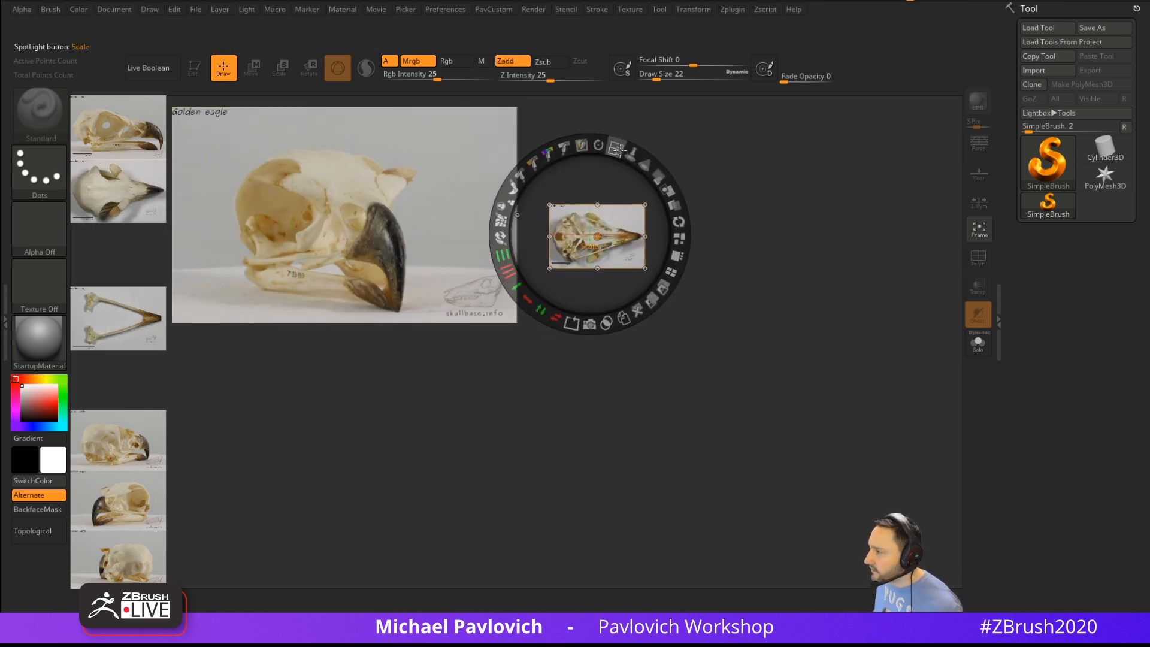
left_click_drag(617, 148, 679, 173)
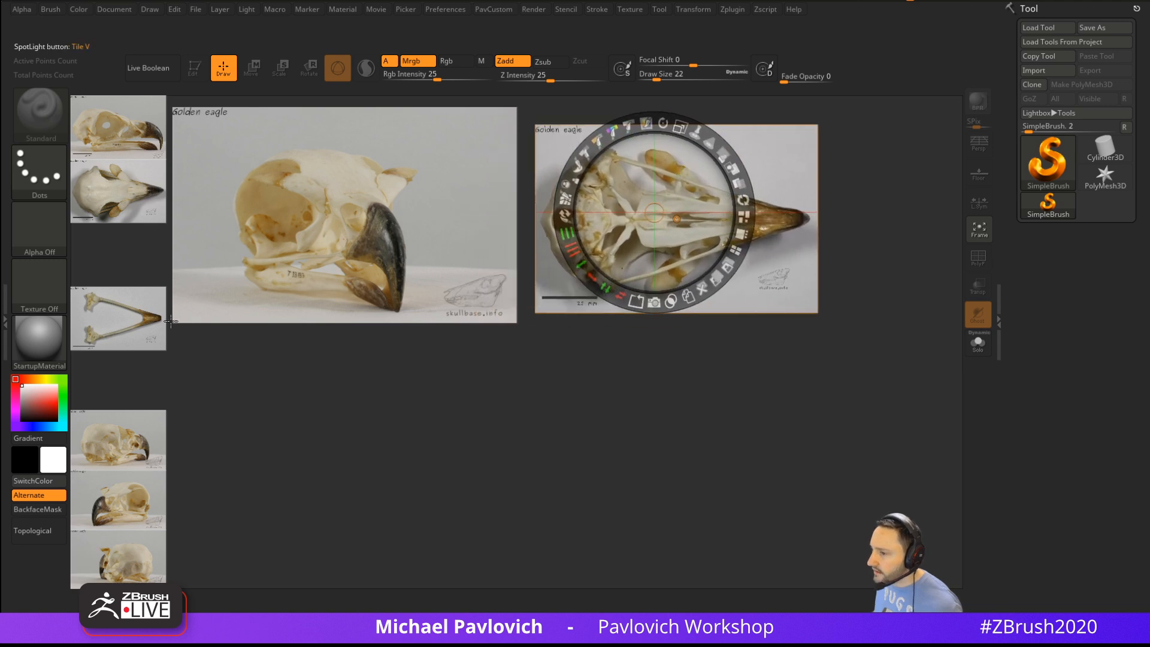
left_click_drag(170, 321, 707, 378)
left_click_drag(729, 296, 724, 227)
left_click_drag(744, 179, 702, 151)
left_click_drag(711, 192, 728, 162)
left_click_drag(720, 226, 721, 293)
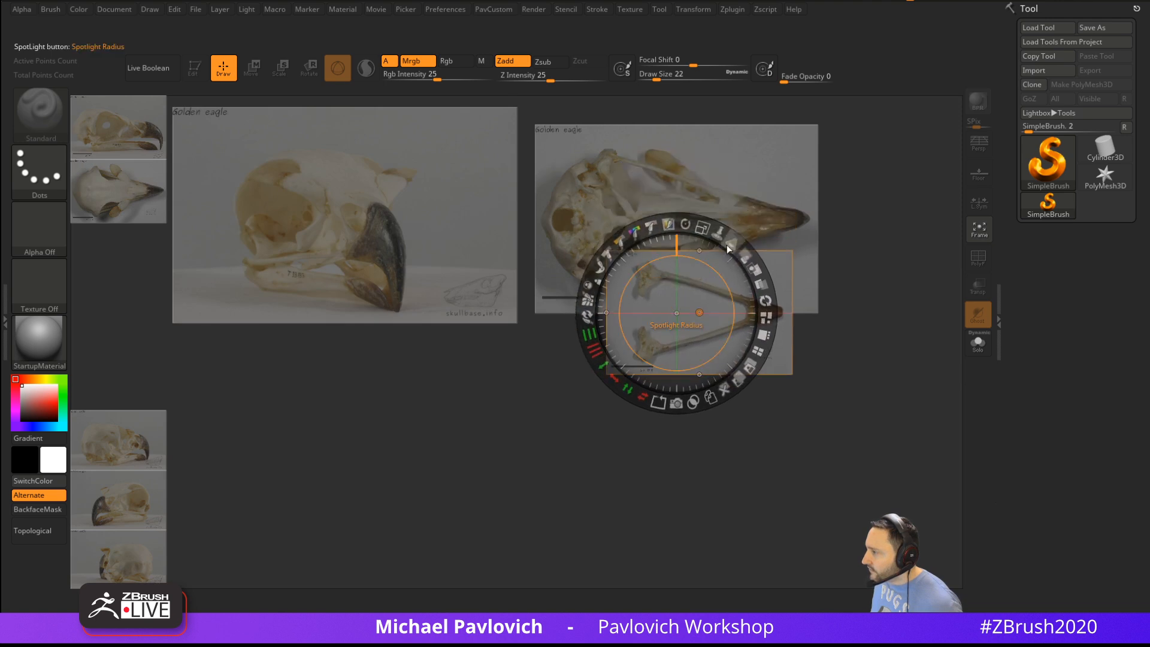
left_click_drag(708, 230, 287, 458)
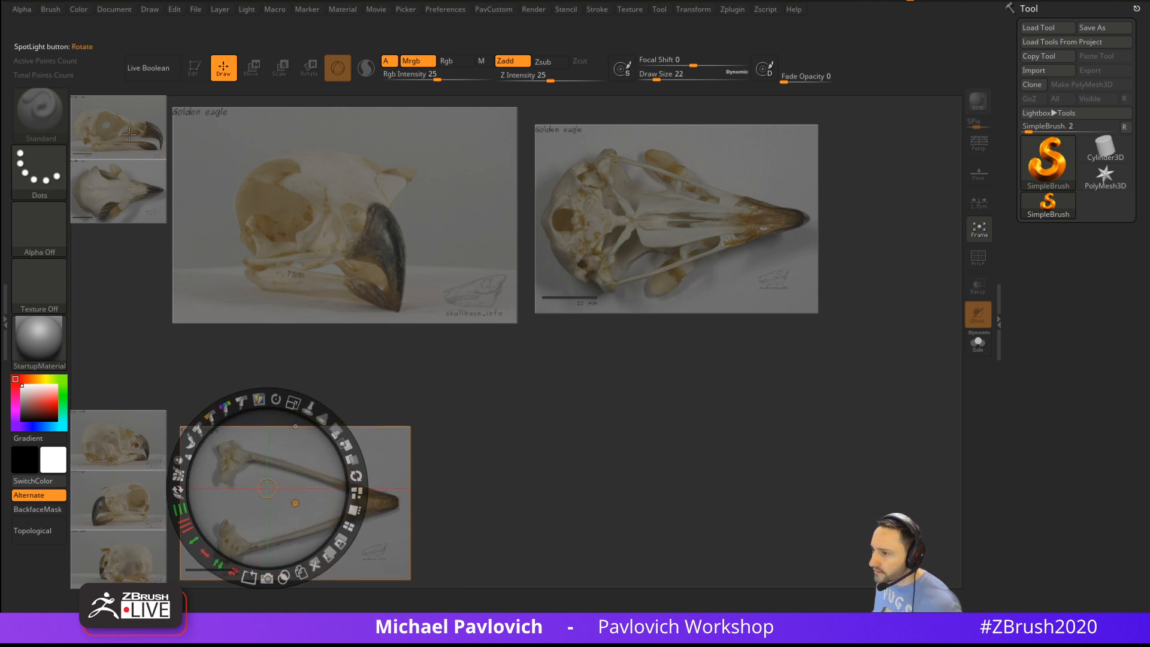
Place and enlarge the side-view skull photo along the lower canvas, with the slightly reduced lower jaw photo beside it
left_click_drag(127, 132, 639, 423)
left_click_drag(664, 337, 385, 420)
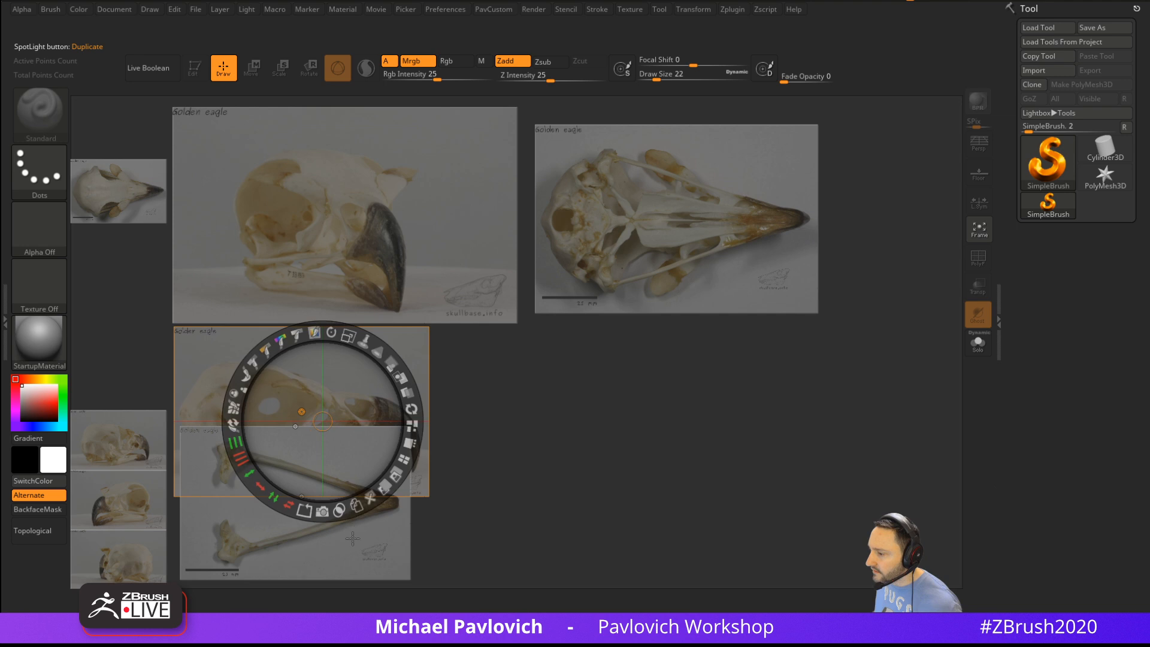
left_click_drag(352, 538, 743, 502)
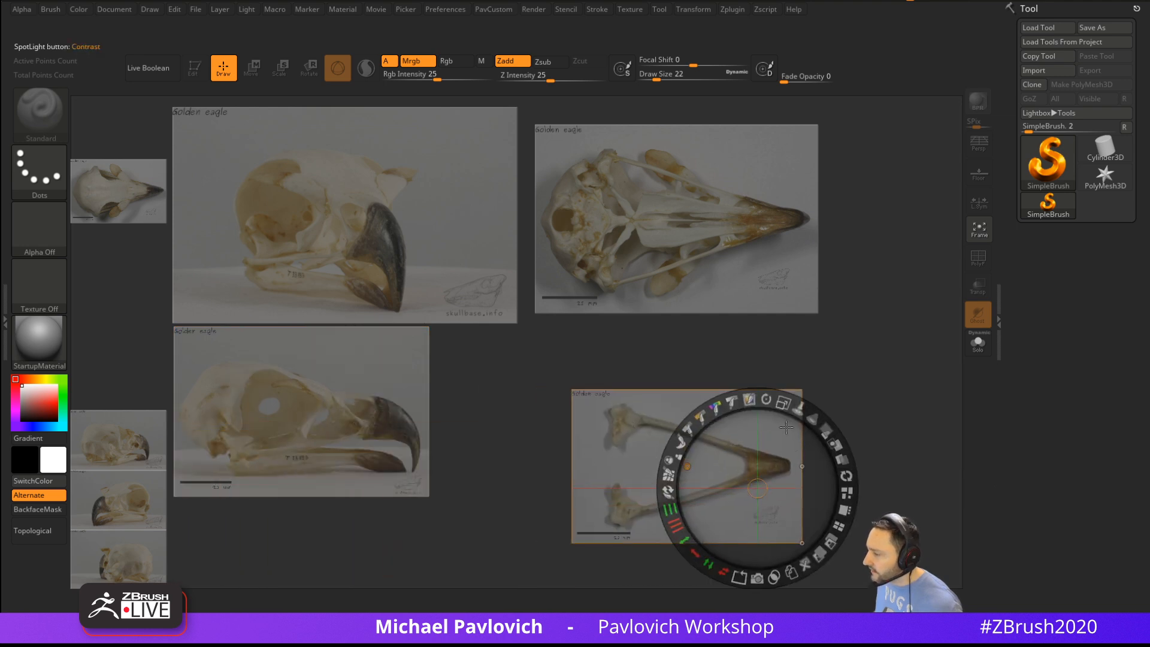
mouse_move(783, 401)
left_mouse_down()
mouse_move(747, 394)
mouse_move(764, 397)
left_mouse_up()
left_click_drag(775, 449, 325, 498)
left_click_drag(389, 367, 590, 367)
left_click_drag(620, 278, 565, 310)
Enlarge the three-quarter skull photo until it meets the underside photo, and try Extend H on it
left_click(464, 223)
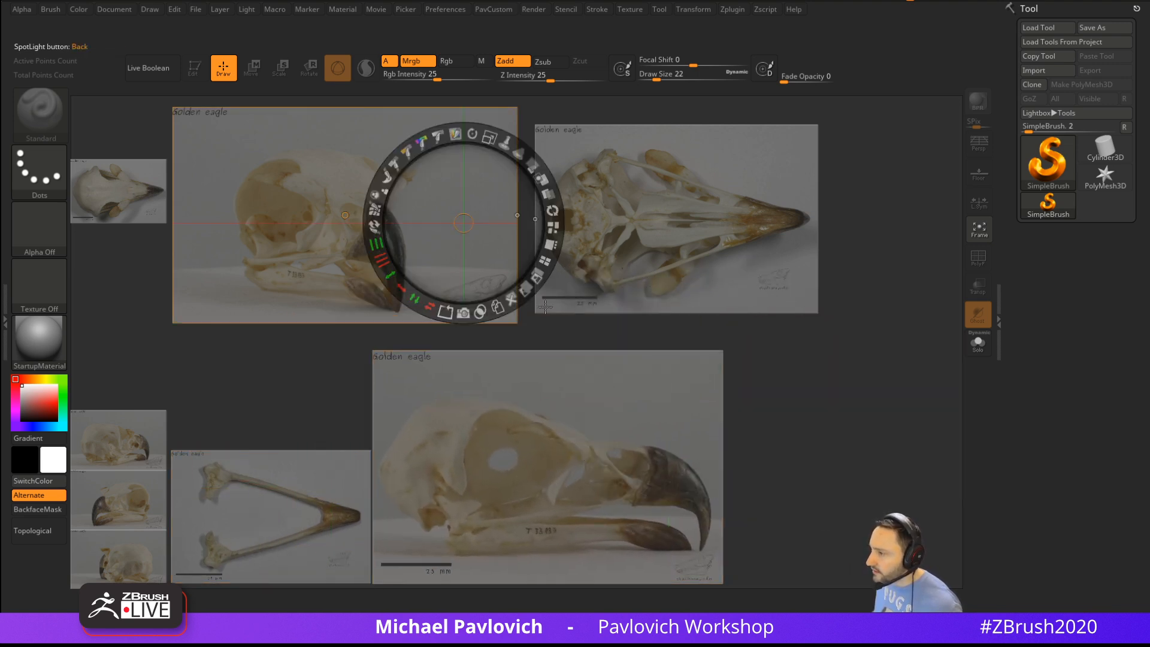
left_click_drag(522, 171, 477, 137)
left_click_drag(461, 181, 477, 199)
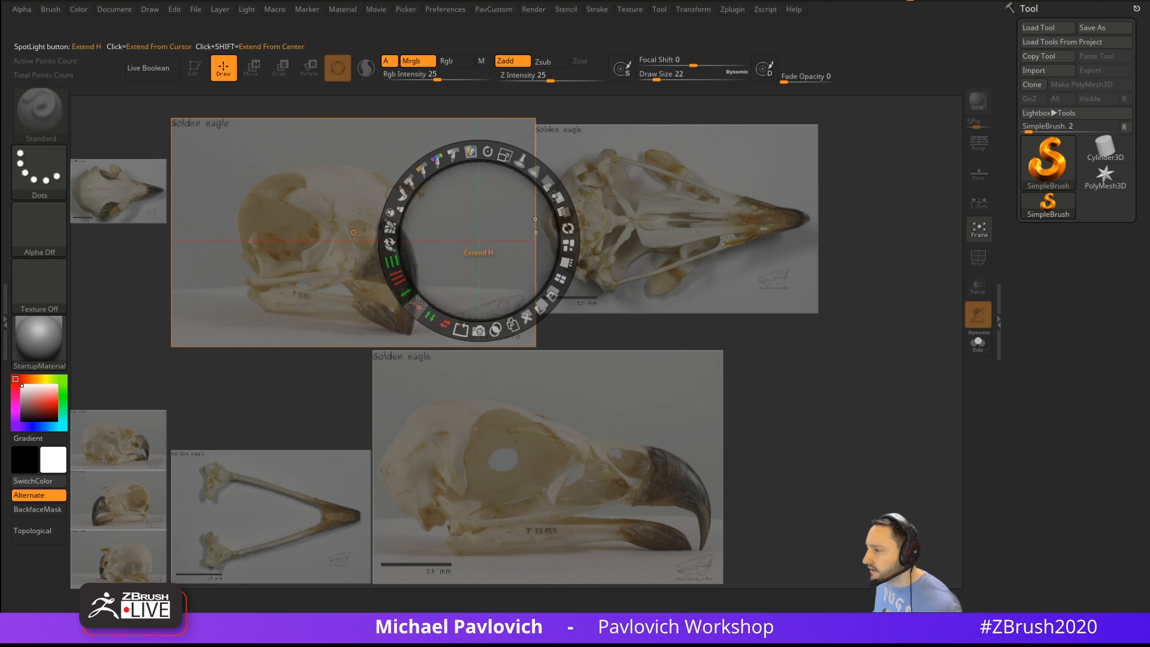
mouse_move(416, 304)
left_mouse_down()
mouse_move(445, 325)
mouse_move(426, 315)
left_mouse_up()
left_click(568, 227)
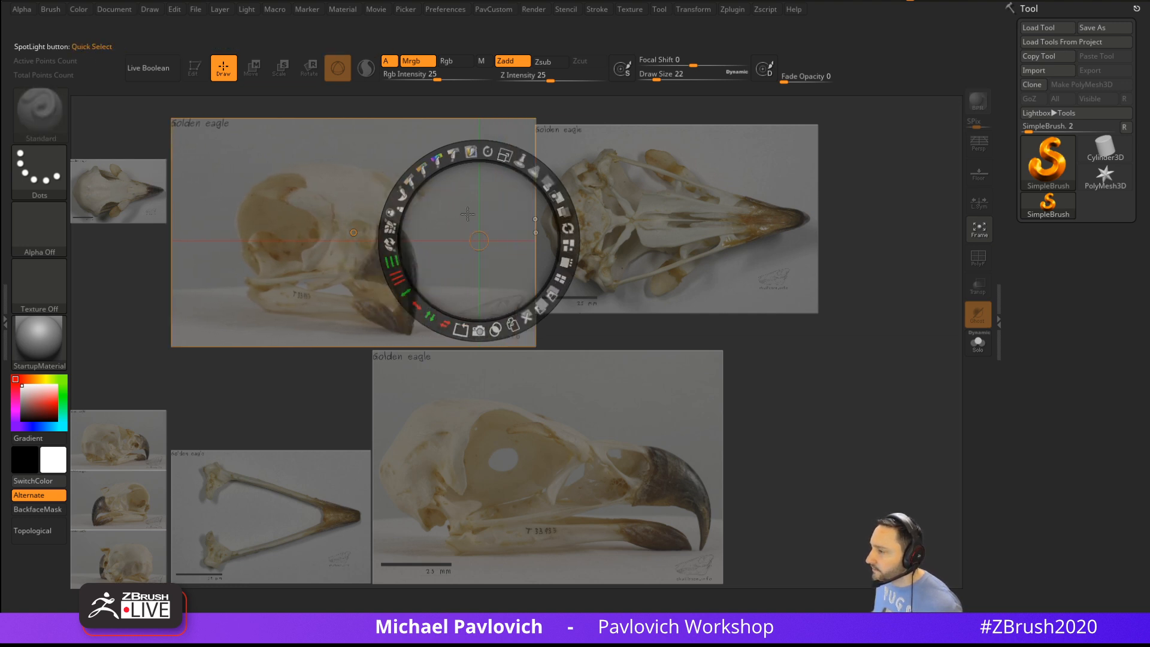
Trim the empty background from both sides of the three-quarter skull photo and move it to the canvas's upper-left area
left_click_drag(483, 231, 372, 230)
left_click_drag(309, 304, 307, 299)
left_click_drag(378, 227, 462, 233)
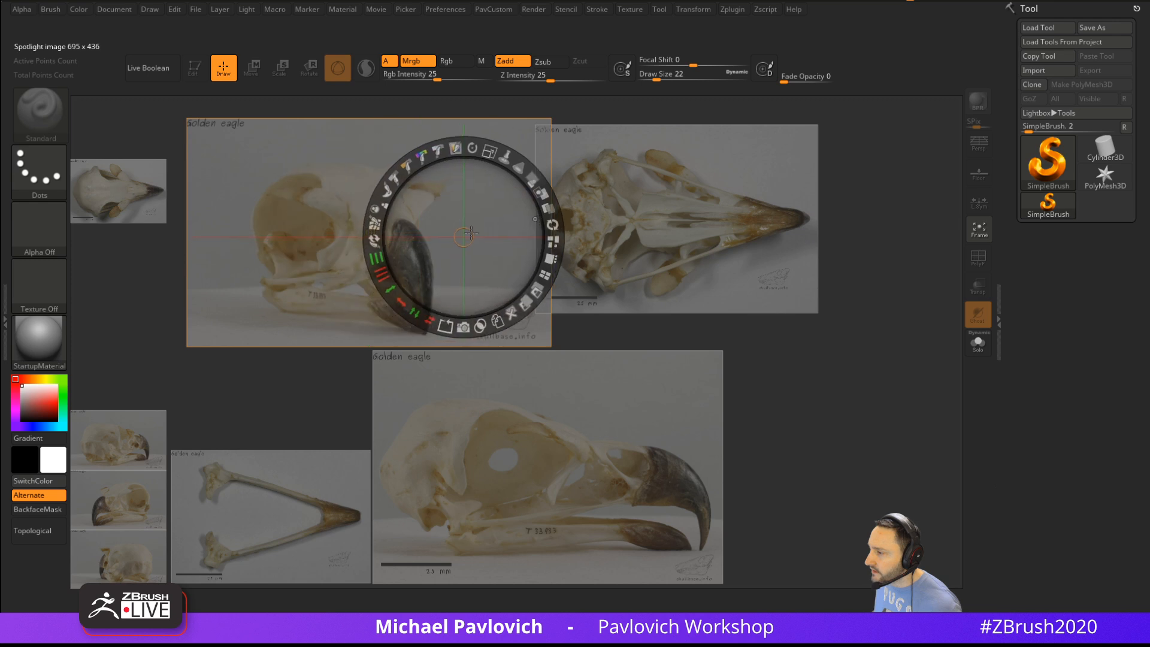
left_click_drag(391, 305, 405, 305, "shift")
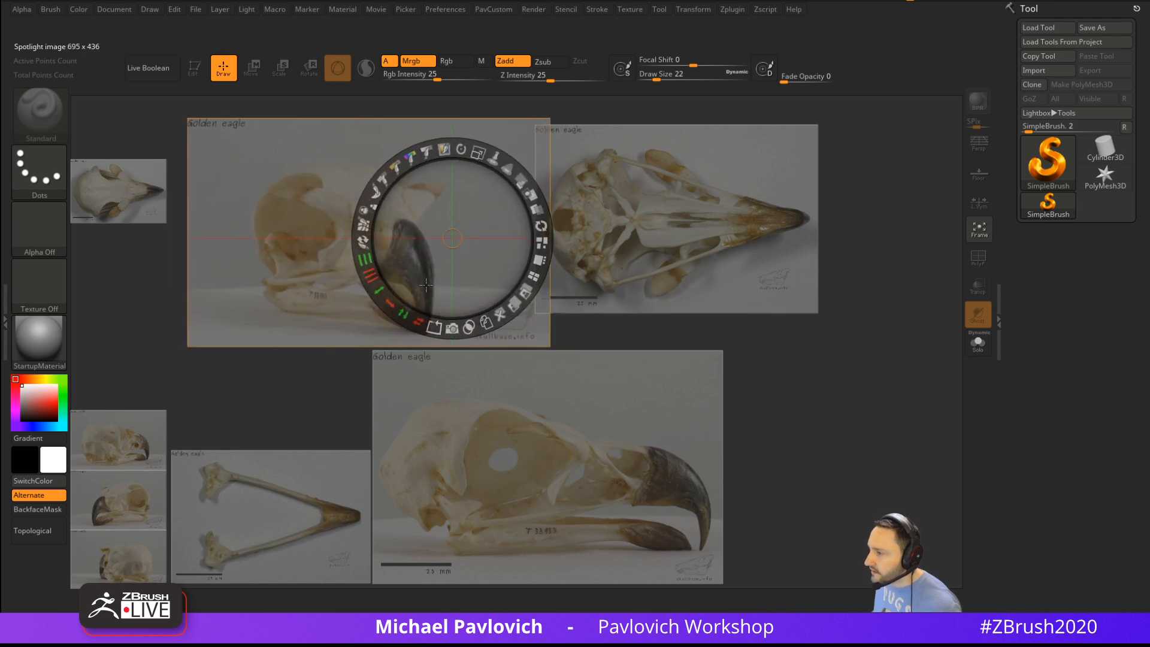
left_click_drag(463, 226, 502, 226)
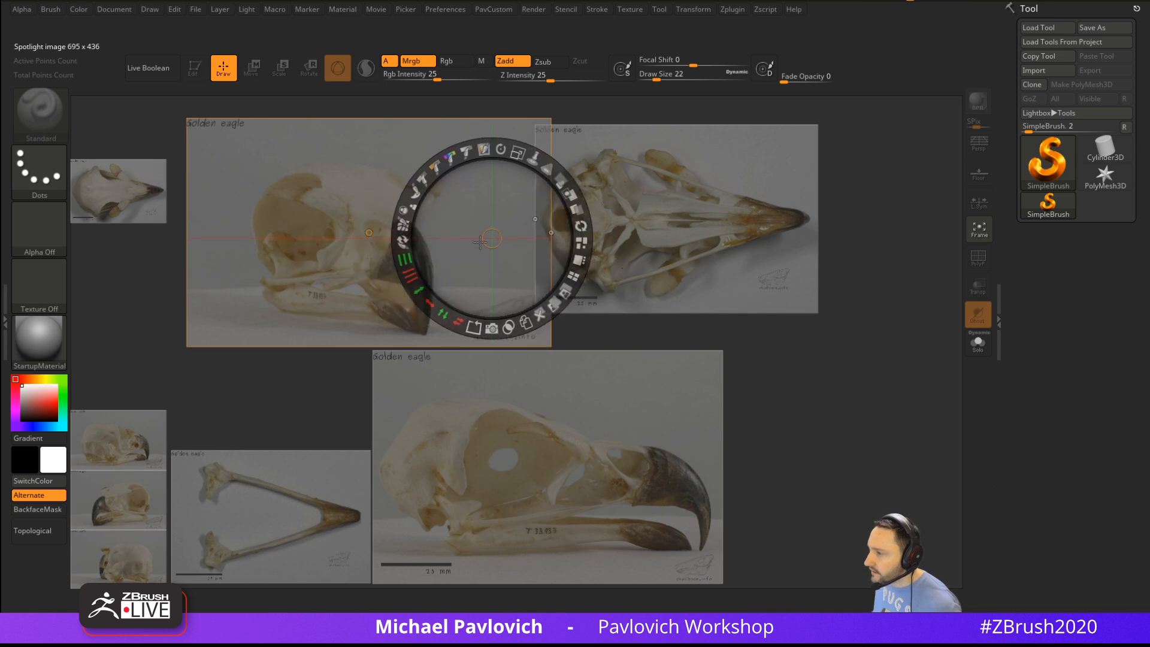
left_click_drag(435, 301, 465, 305, "shift")
left_click_drag(502, 235, 272, 223)
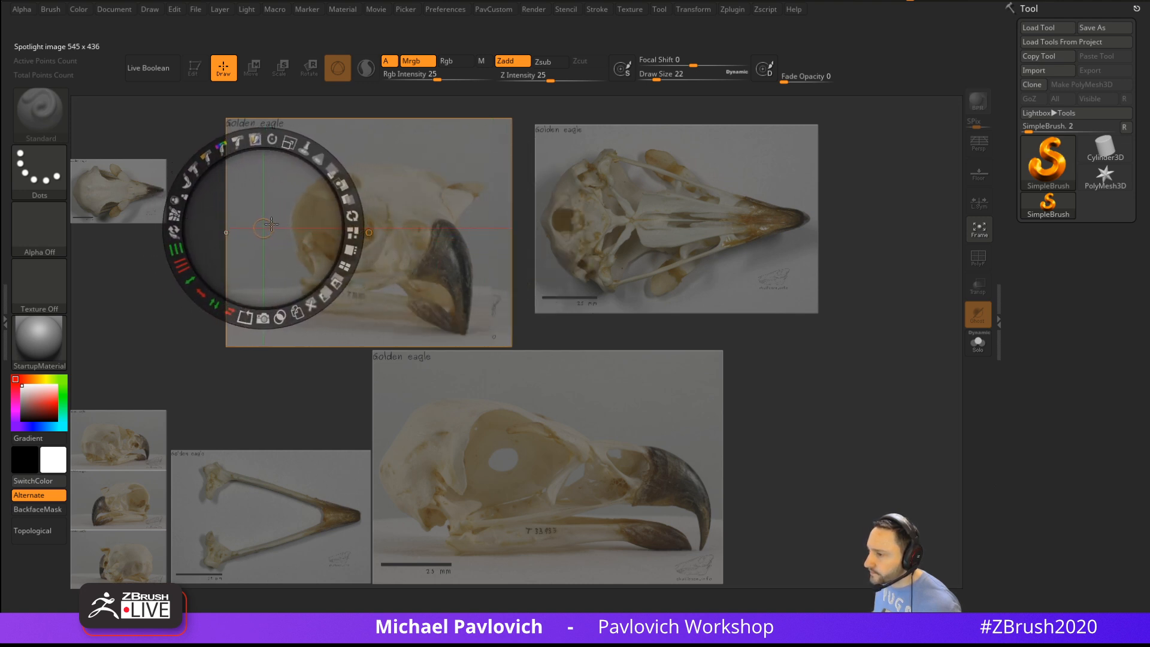
left_click_drag(226, 300, 231, 300)
left_click_drag(415, 207, 332, 196)
Tighten the underside and side-view photos beside the three-quarter view, and add the top-view skull photo enlarged beside the underside view
left_click_drag(726, 216, 593, 194)
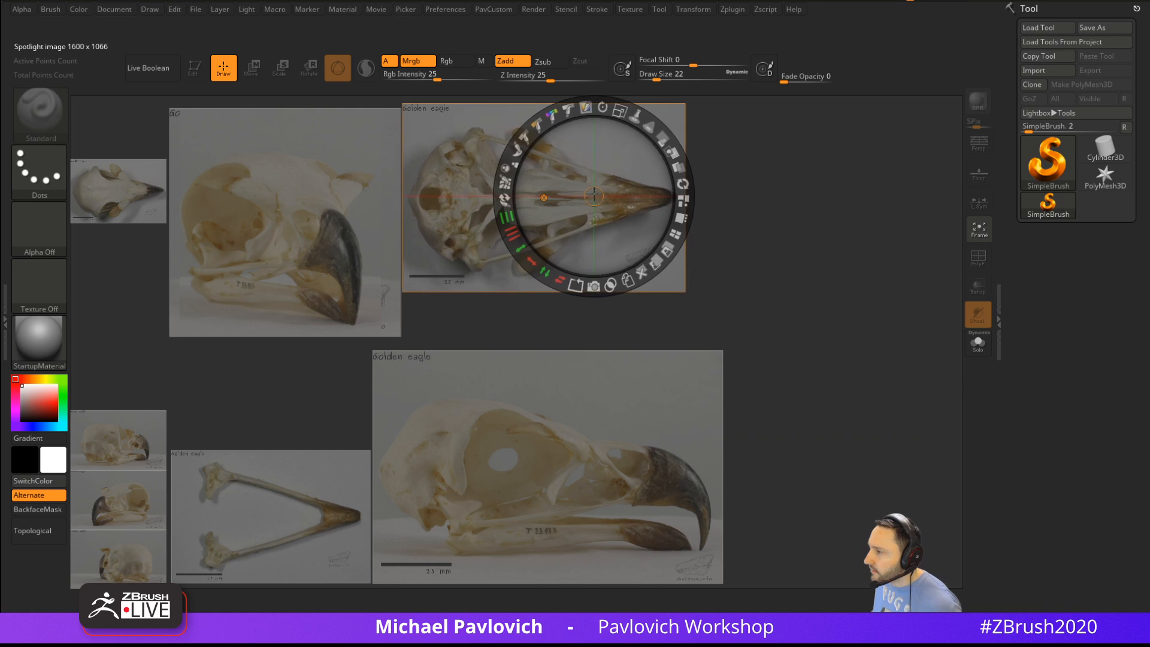
left_click_drag(569, 397, 565, 367)
left_click_drag(132, 210, 820, 203)
left_click_drag(845, 112, 846, 168)
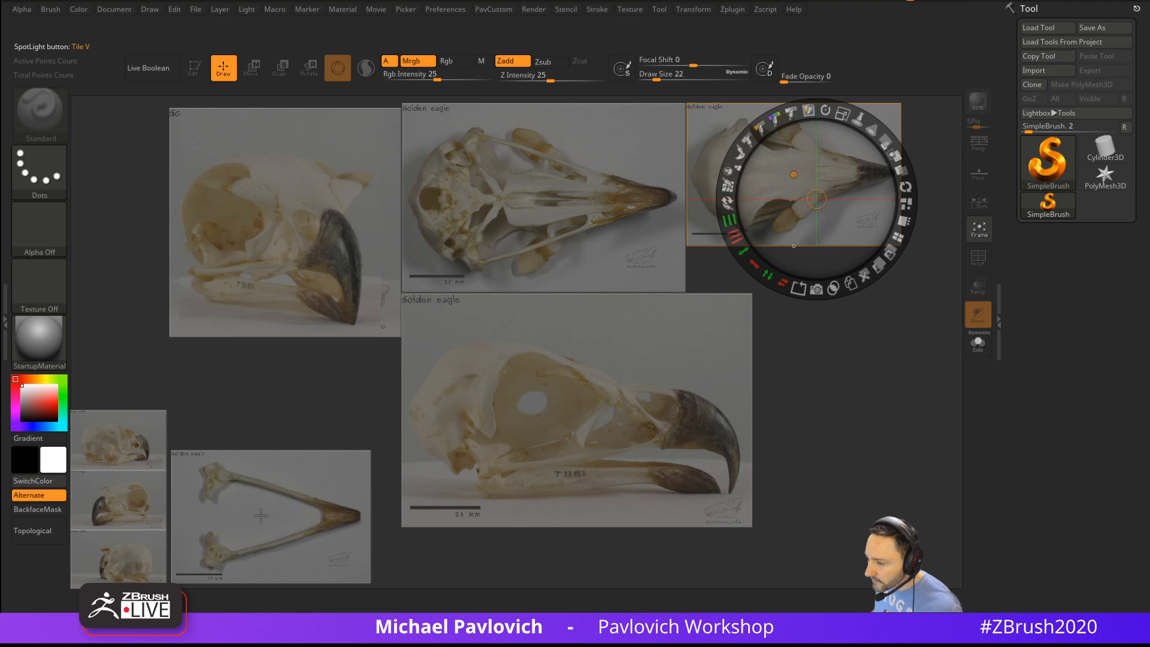
Delete the three leftover small skull photos from the Spotlight reference sheet
left_click(125, 446)
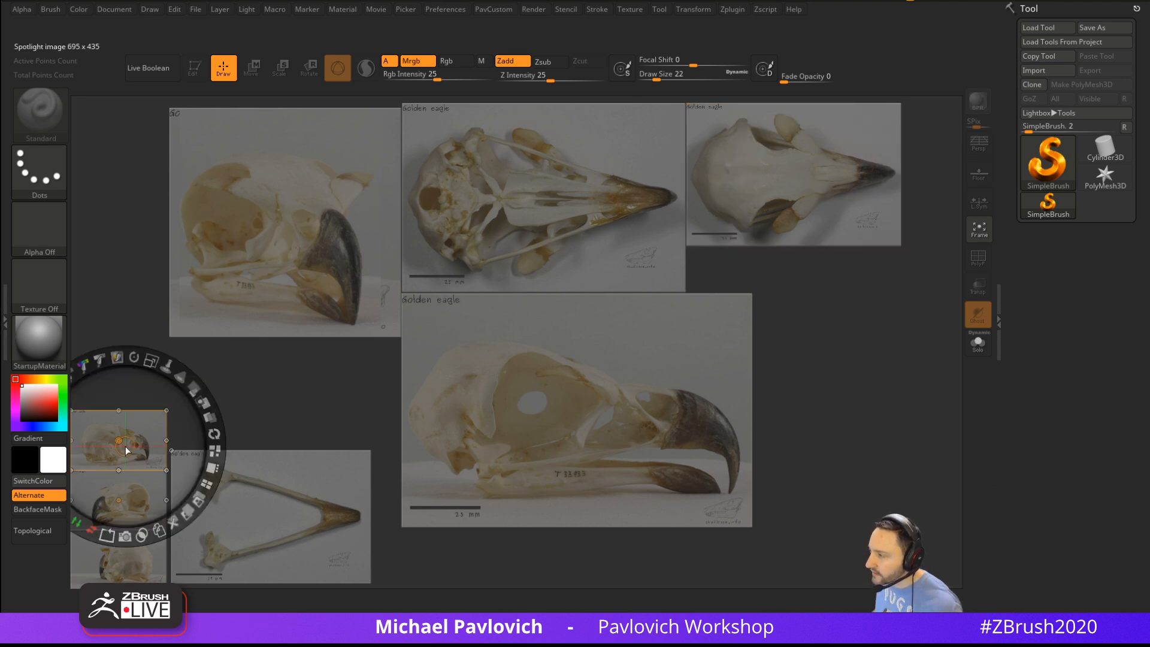
left_click(174, 522)
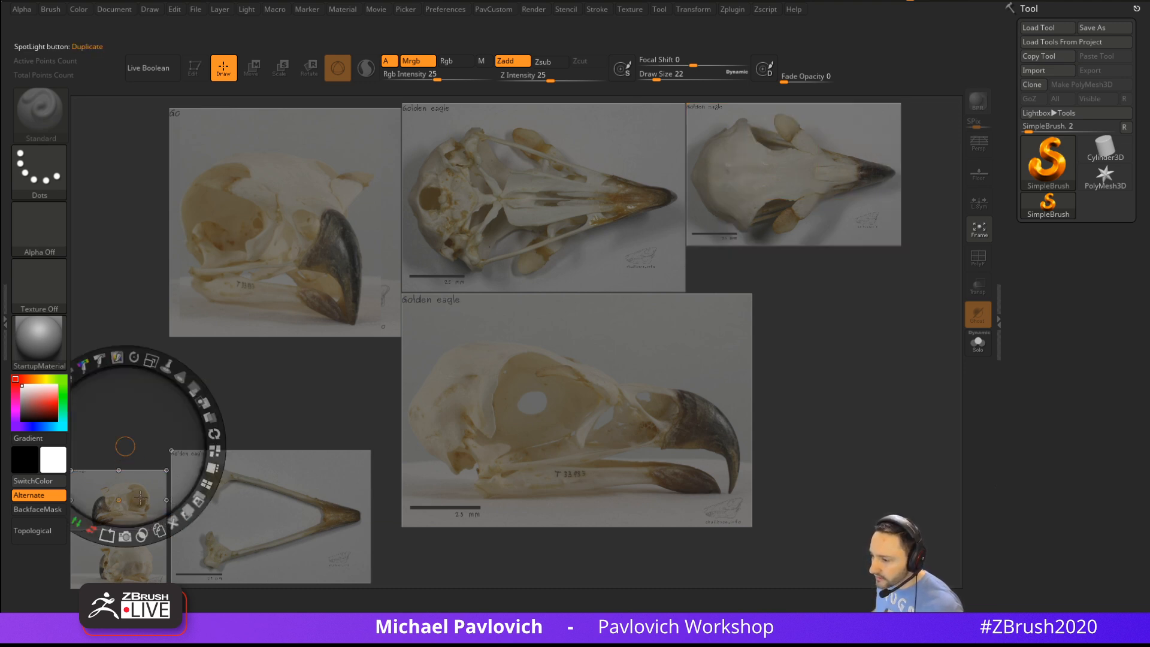
left_click(129, 577)
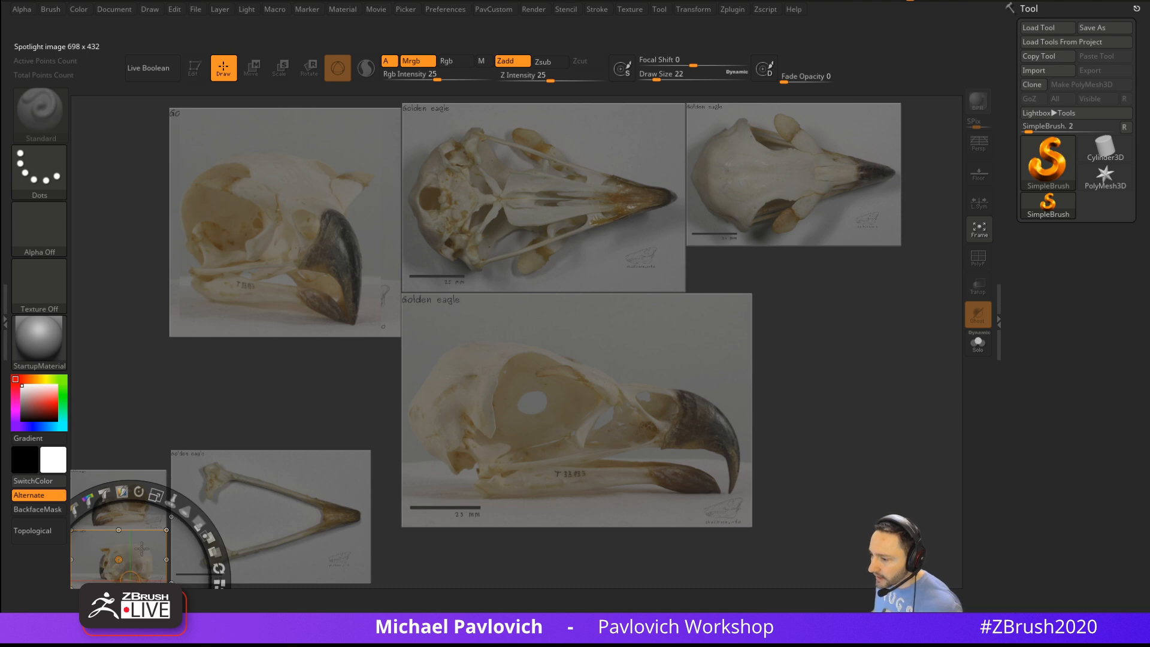
left_click_drag(118, 560, 118, 499)
left_click(122, 498)
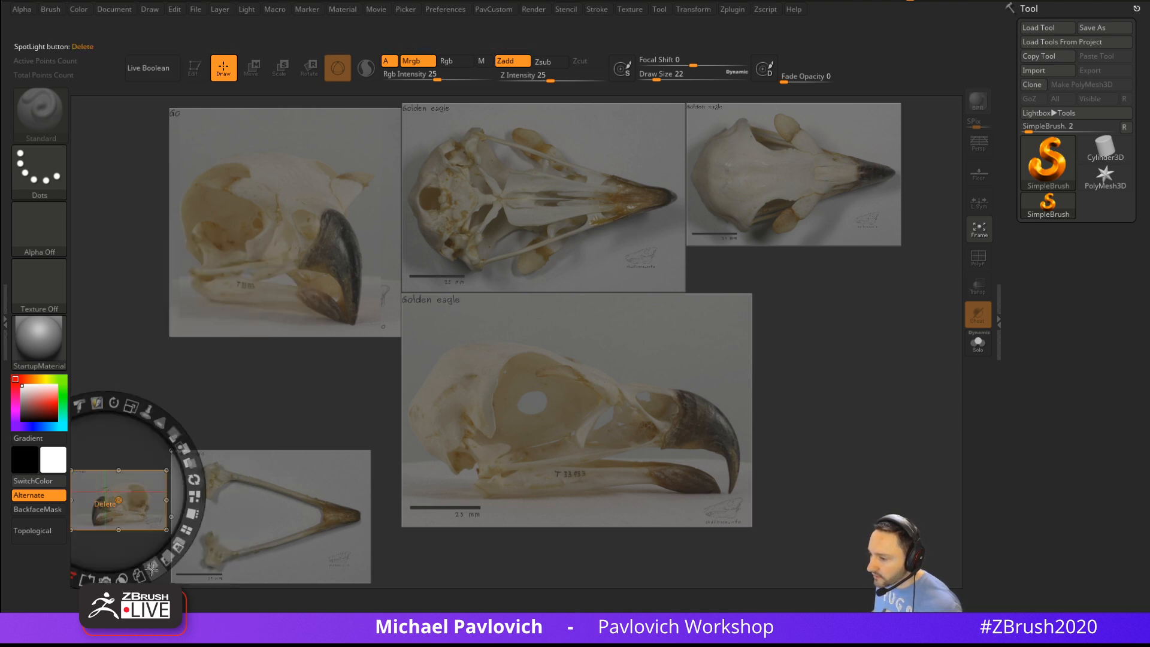
Move the lower jaw photo beneath the three-quarter skull view and enlarge it to nearly the same width
left_click(303, 500)
left_click_drag(303, 500, 290, 408)
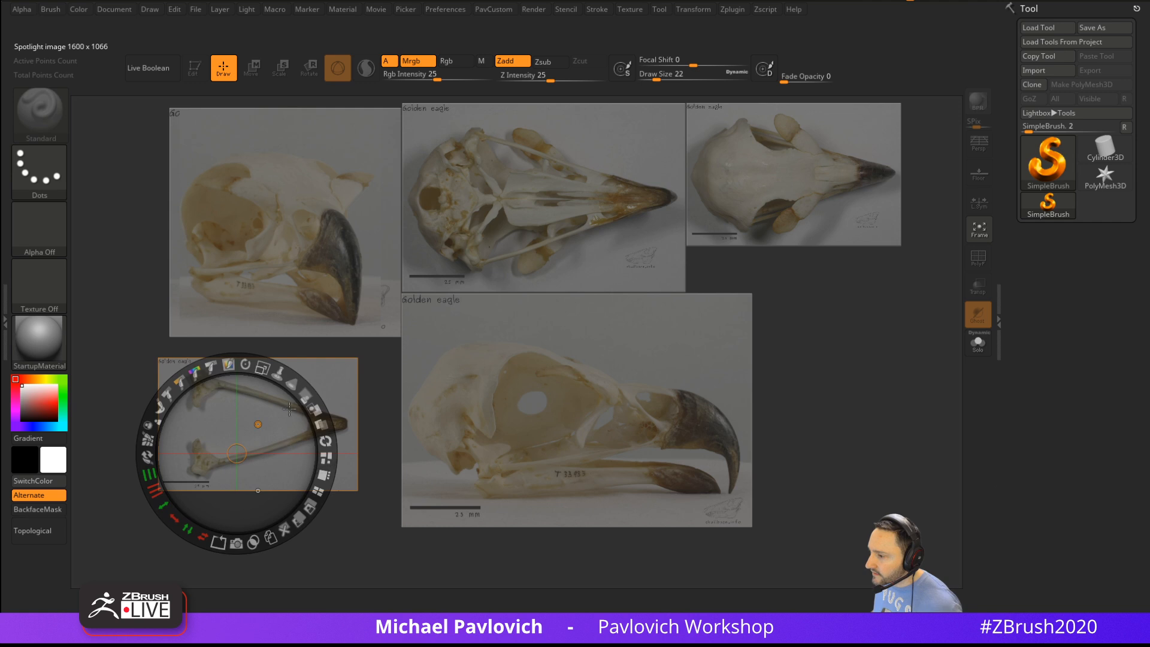
left_click_drag(267, 361, 293, 361)
left_click_drag(257, 431, 257, 465)
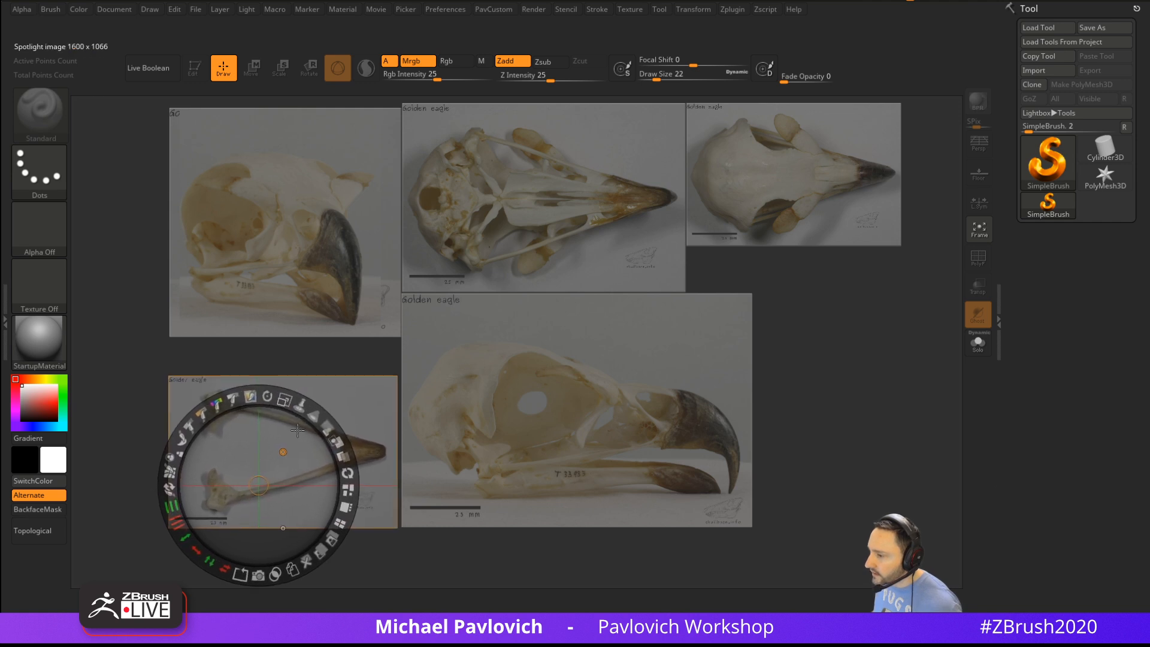
Shift the side-view and lower jaw photos to the right, and enlarge the three-quarter skull photo in the canvas's upper-left corner
left_click_drag(474, 401, 652, 401)
left_click(278, 466)
left_click_drag(277, 466, 457, 462)
left_click_drag(330, 287, 243, 285)
left_click_drag(269, 198, 318, 277)
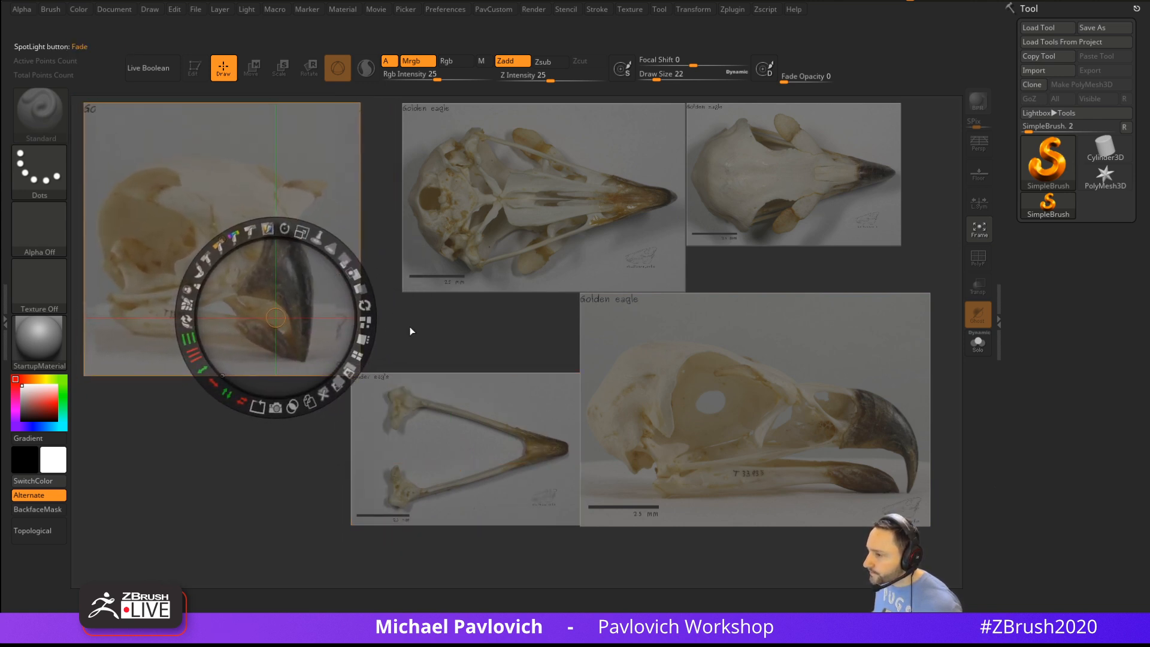
Close the gaps by aligning the underside and top-view photos beside the three-quarter view, with the jaw and side-view photos beneath
left_click_drag(538, 214, 498, 212)
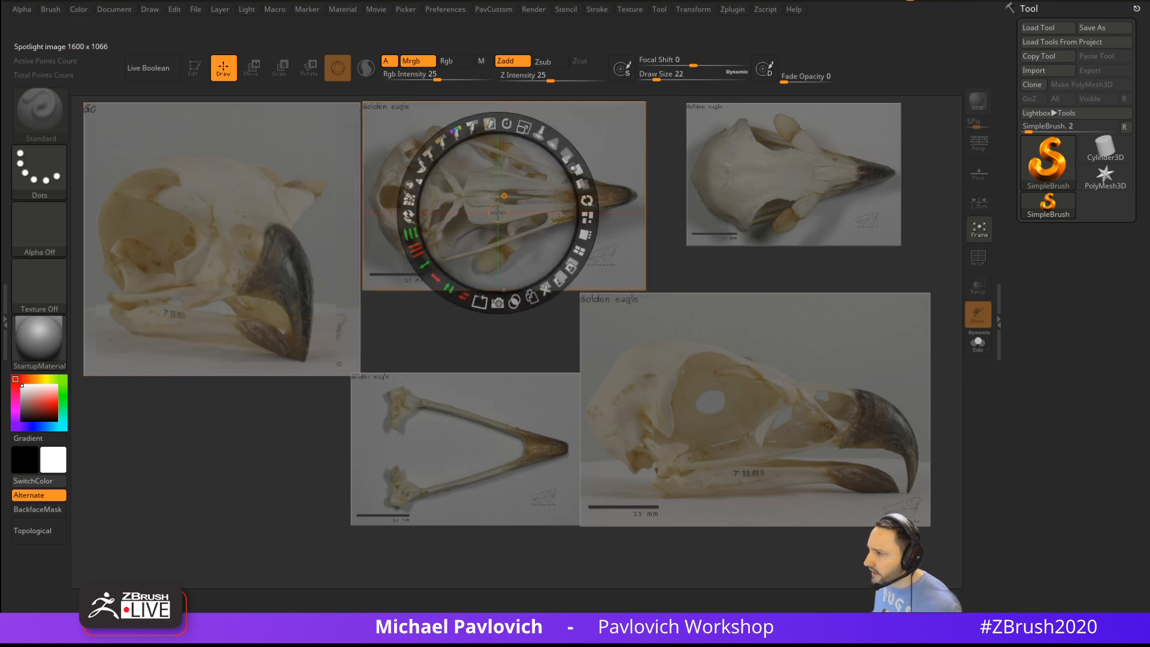
left_click_drag(772, 184, 735, 182)
left_click(787, 336)
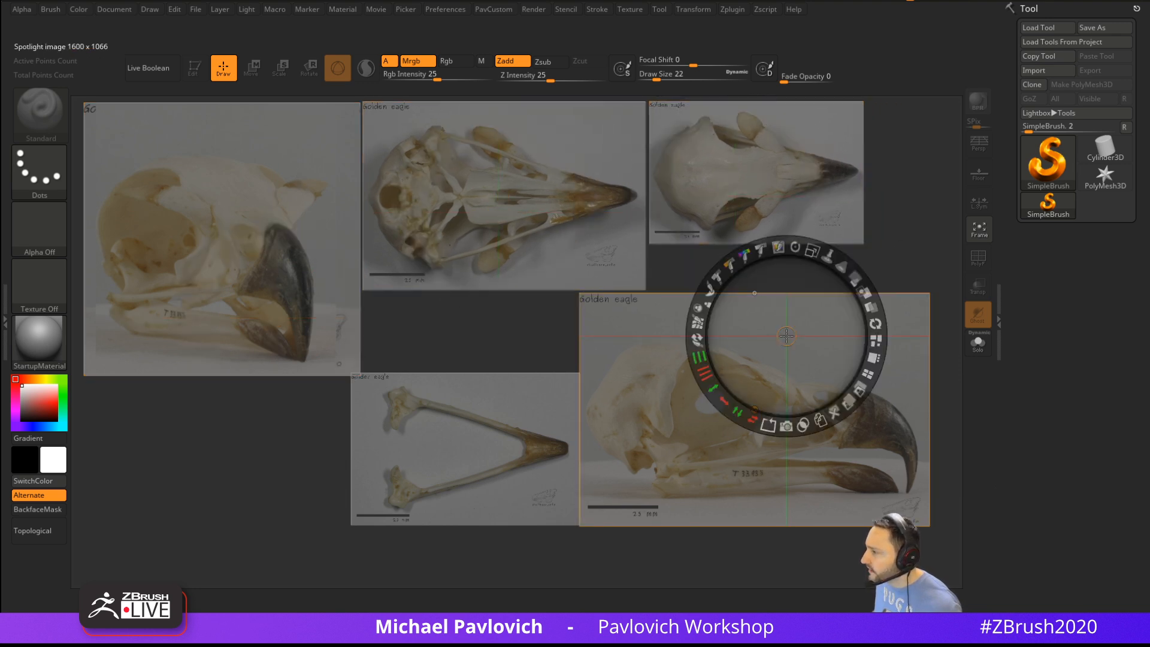
left_click_drag(435, 426, 267, 432)
left_click_drag(930, 390, 773, 393)
left_click(878, 283)
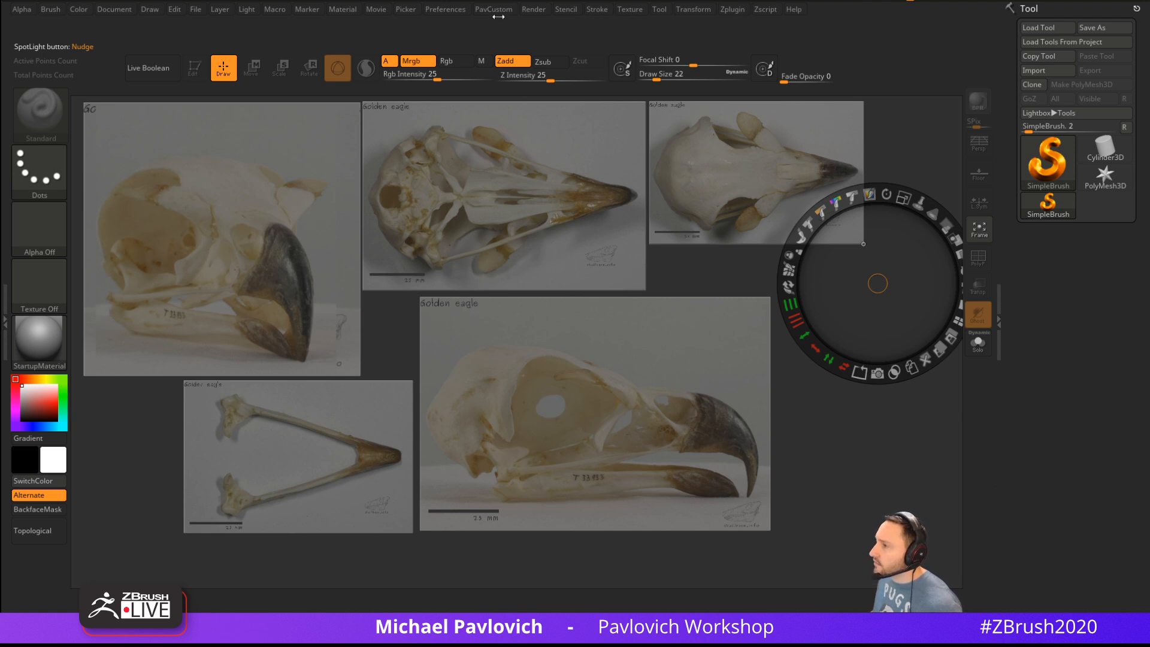
Save the Spotlight arrangement as GoldenEagleSkull in the ZSpotlights folder of ZBrush 2020
left_click(630, 10)
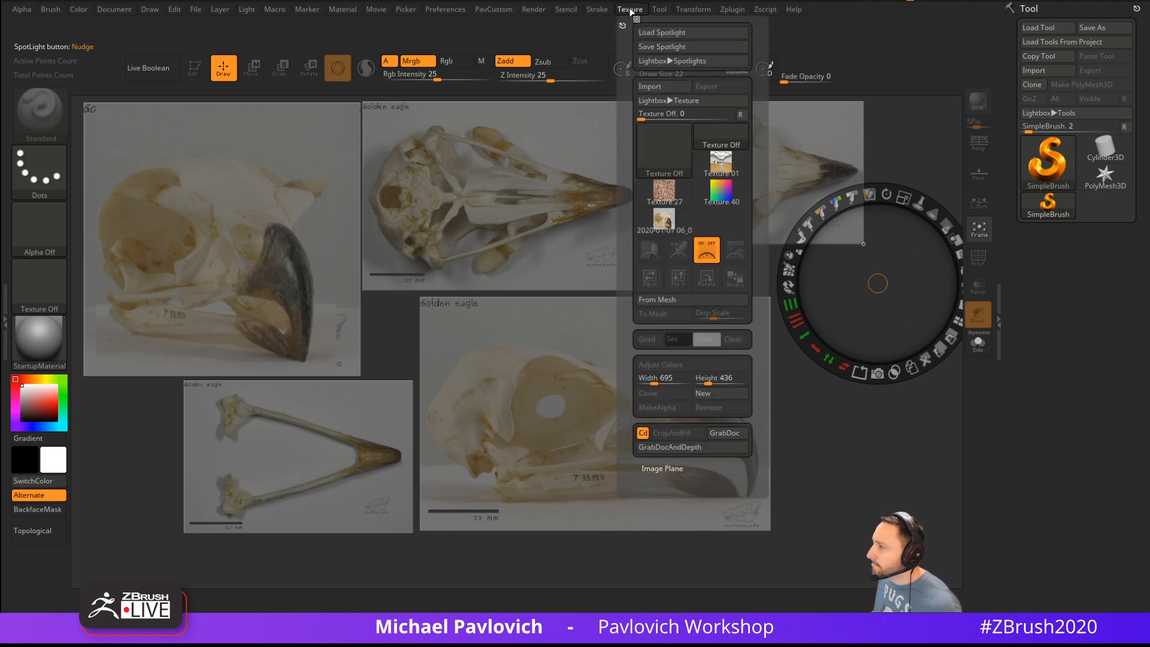
left_click(677, 46)
scroll(205, 246, "up", 4)
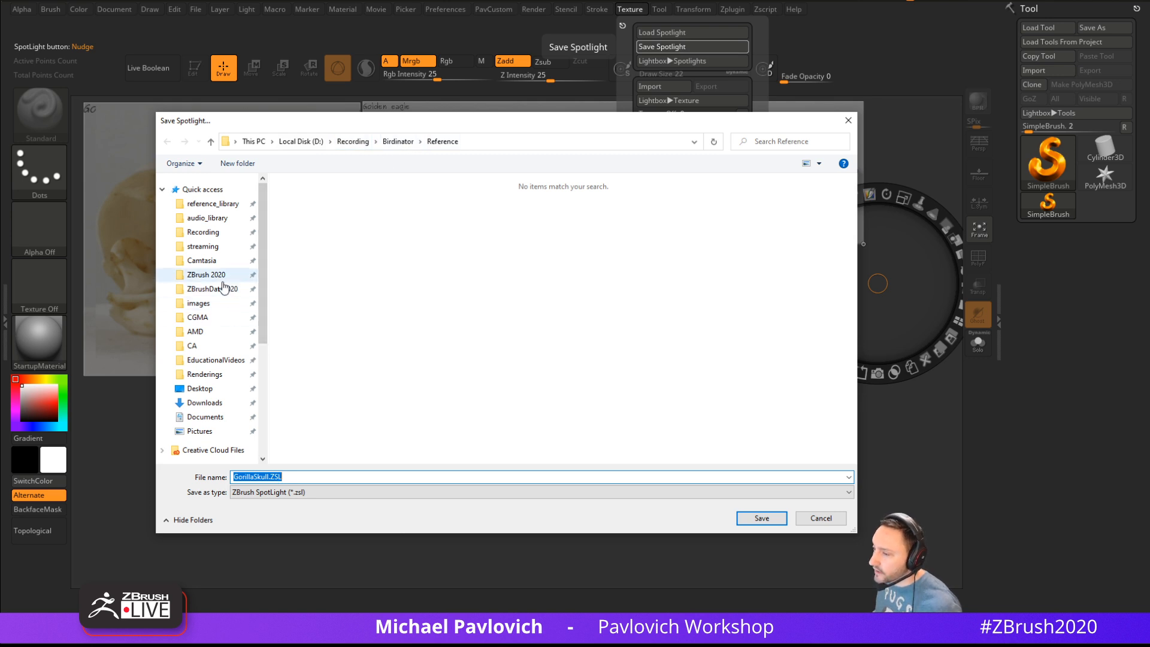
left_click(206, 274)
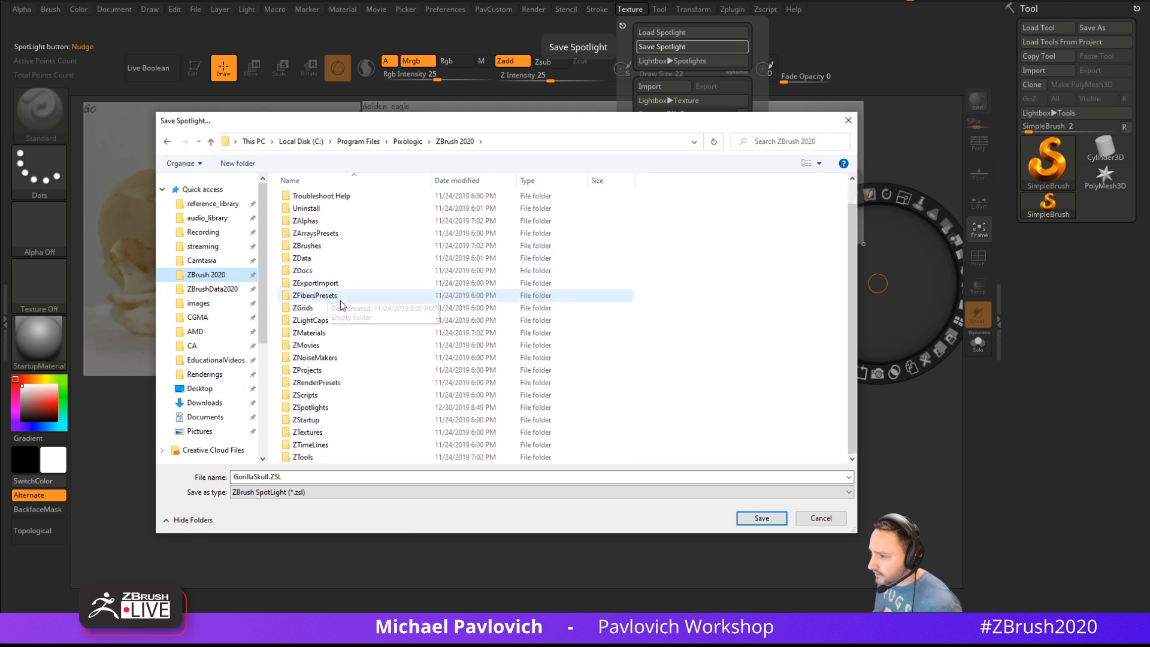
double_click(306, 433)
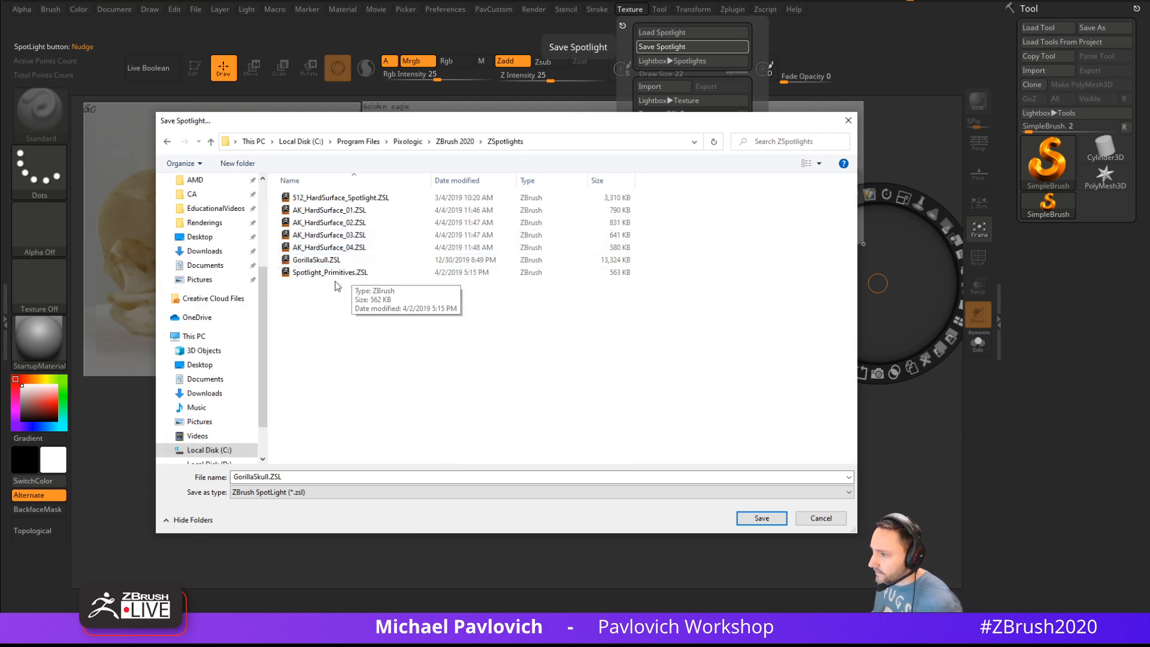
left_click(334, 260)
left_click(293, 479)
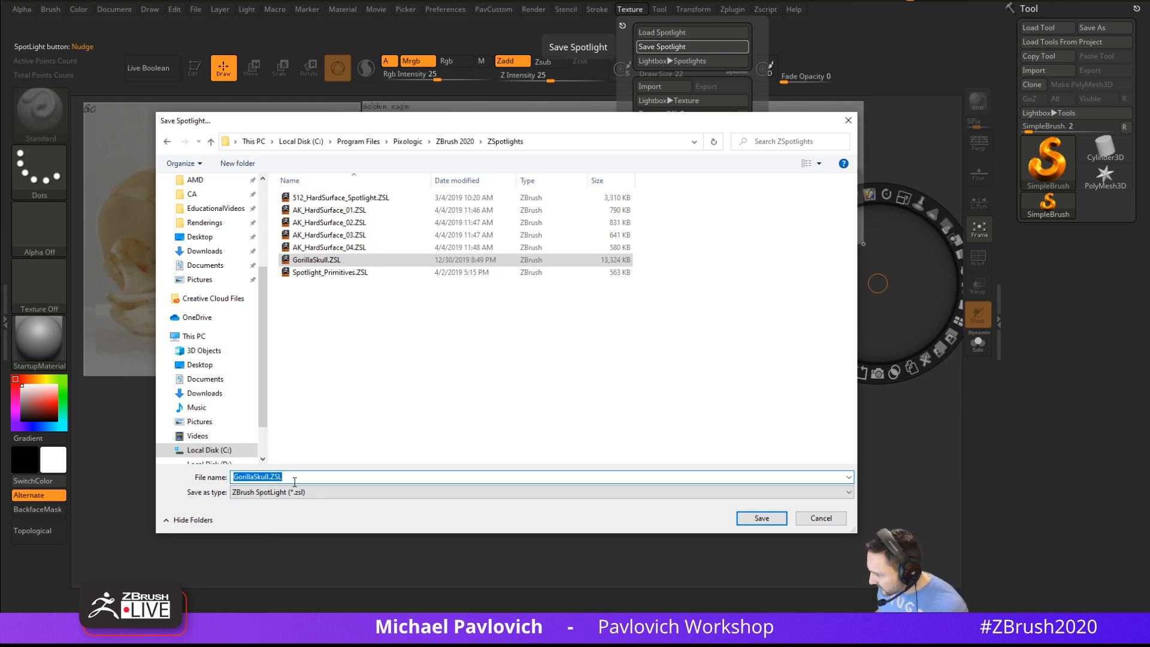
type("GoldenEagle")
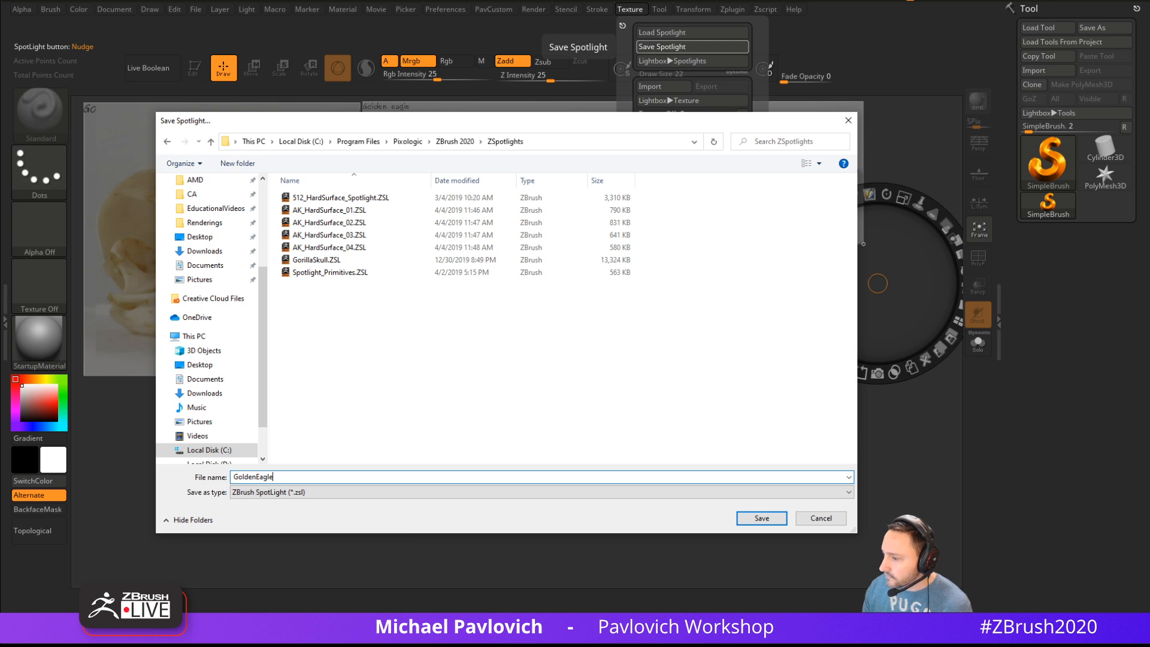
type("Skull")
key("Return")
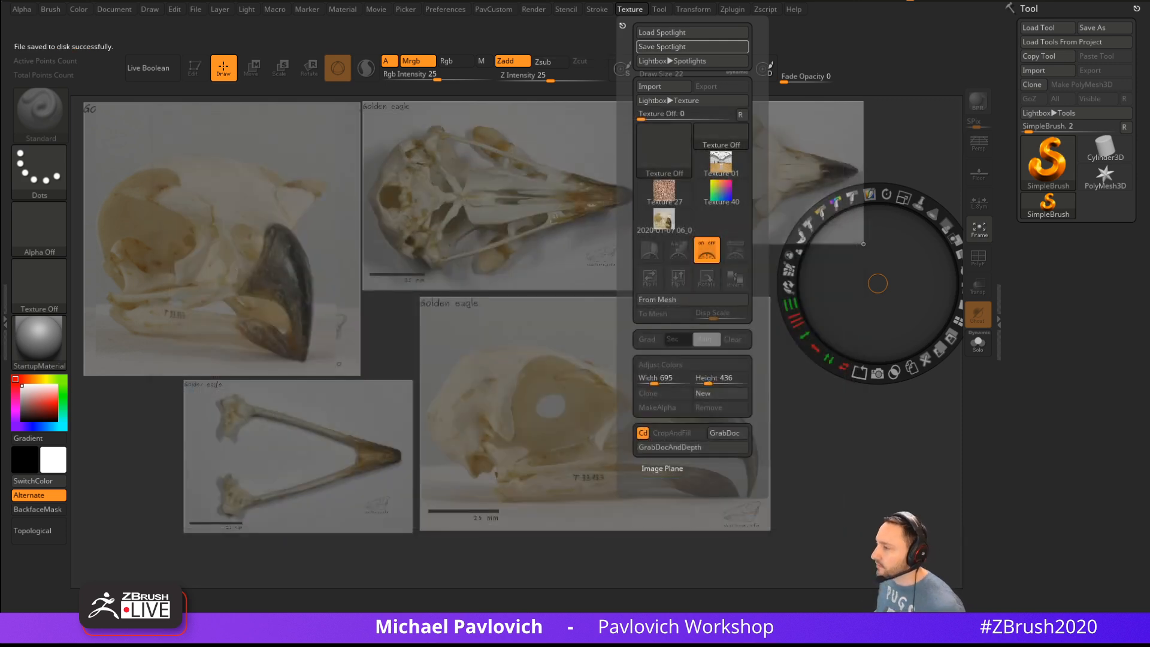
left_click(937, 145)
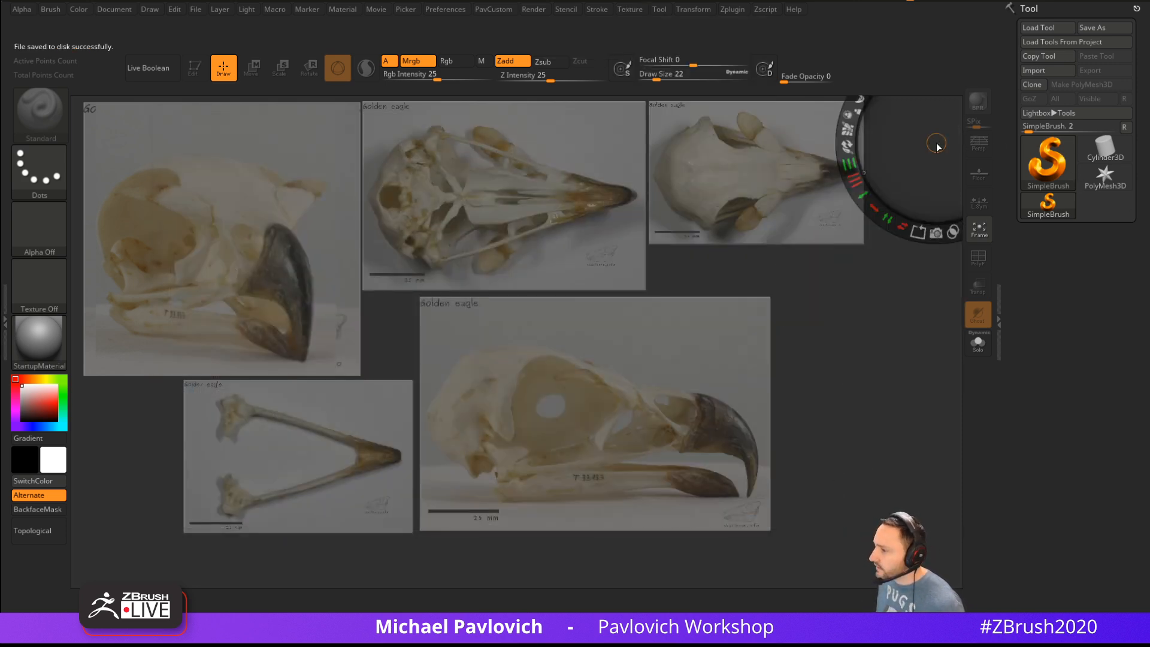
Leave Spotlight editing and draw the full-body anatomy model over the references in Edit mode, framed from the front
key("shift+z")
key("s")
left_click_drag(850, 329, 862, 329)
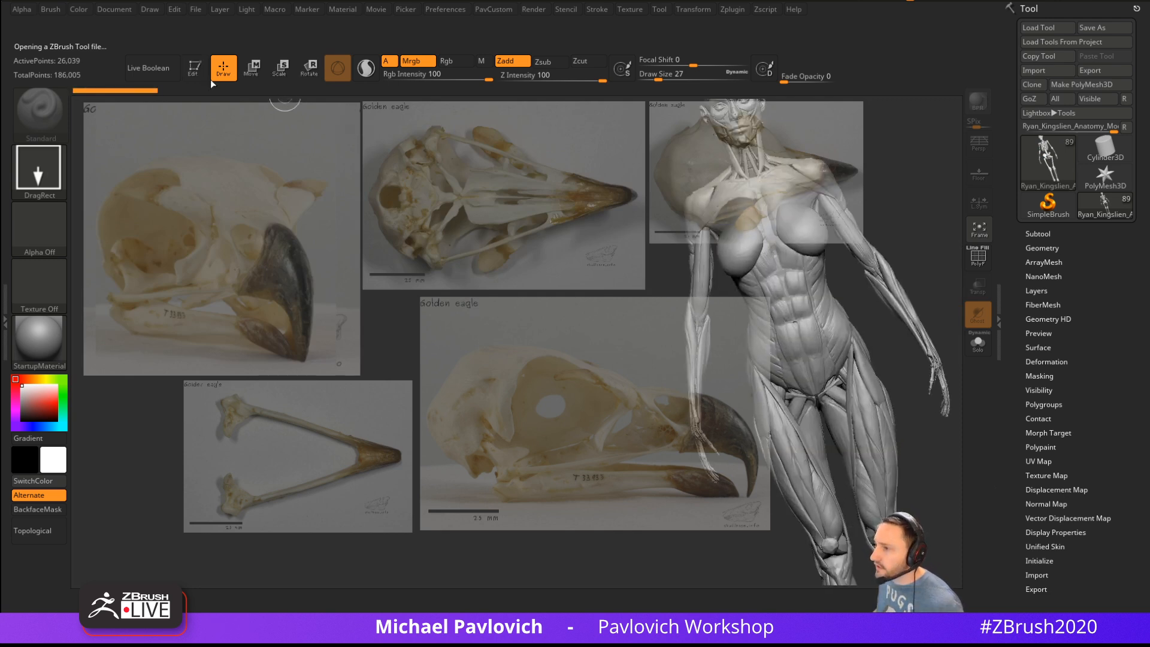
left_click(198, 70)
left_click_drag(488, 206, 493, 313, "shift")
key("f")
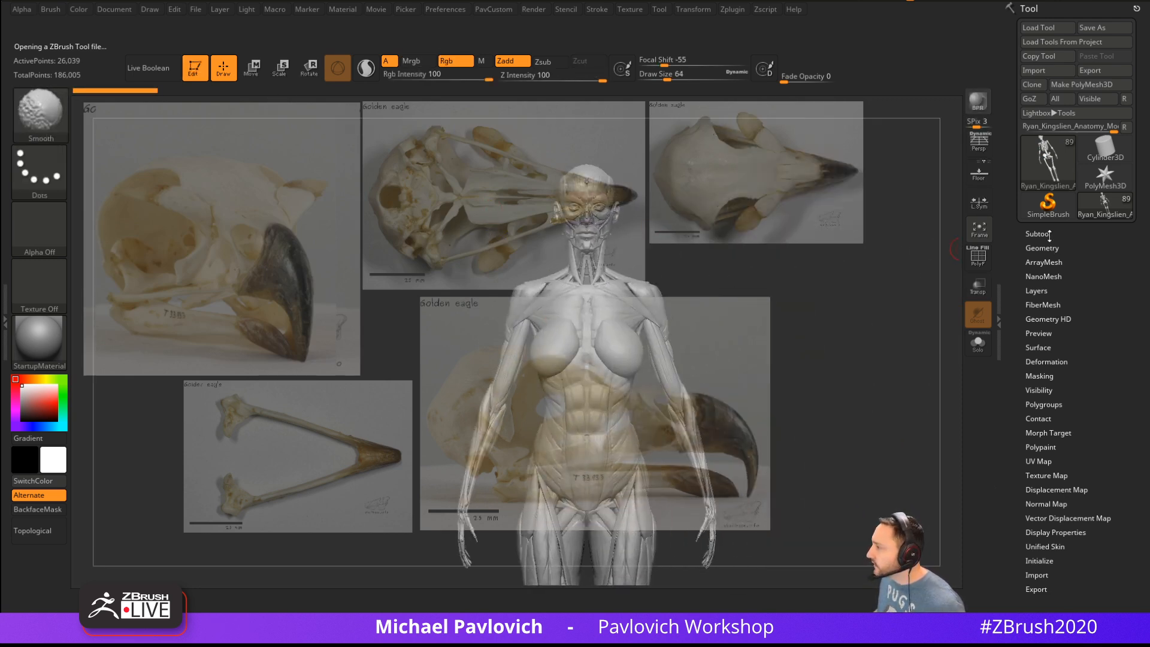
Solo the skeleton subtool of the anatomy model and delete all its other subtools
left_click(1049, 235)
left_click(1125, 258, "shift")
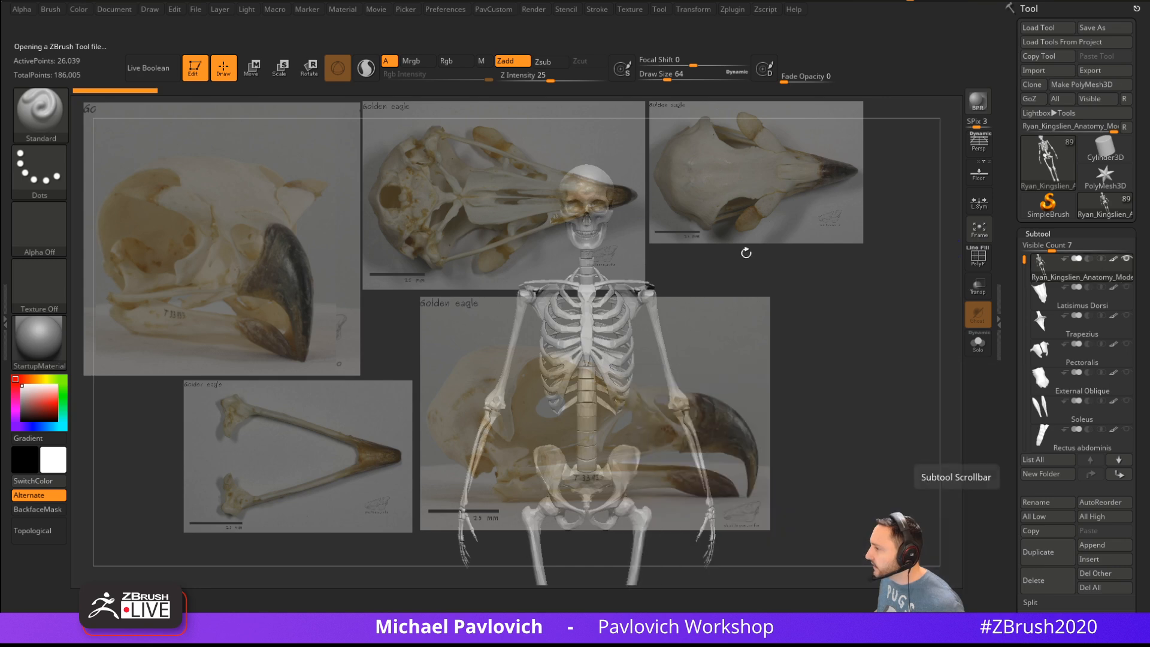
left_click_drag(779, 264, 901, 288)
left_click_drag(1004, 586, 997, 274)
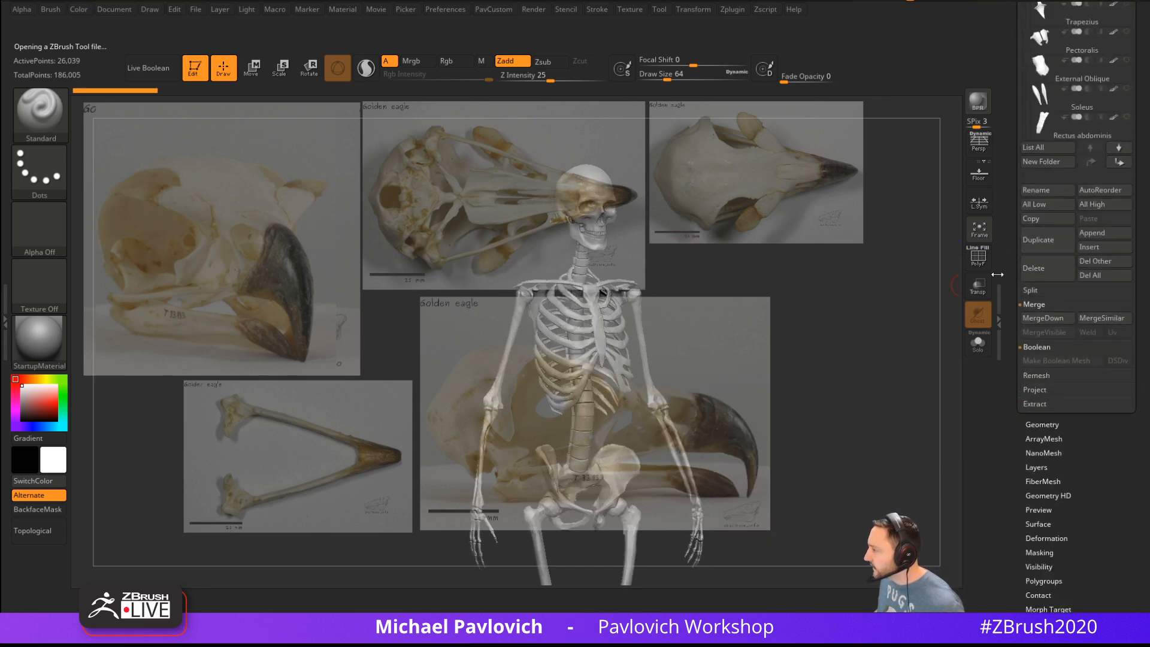
left_click(1109, 261)
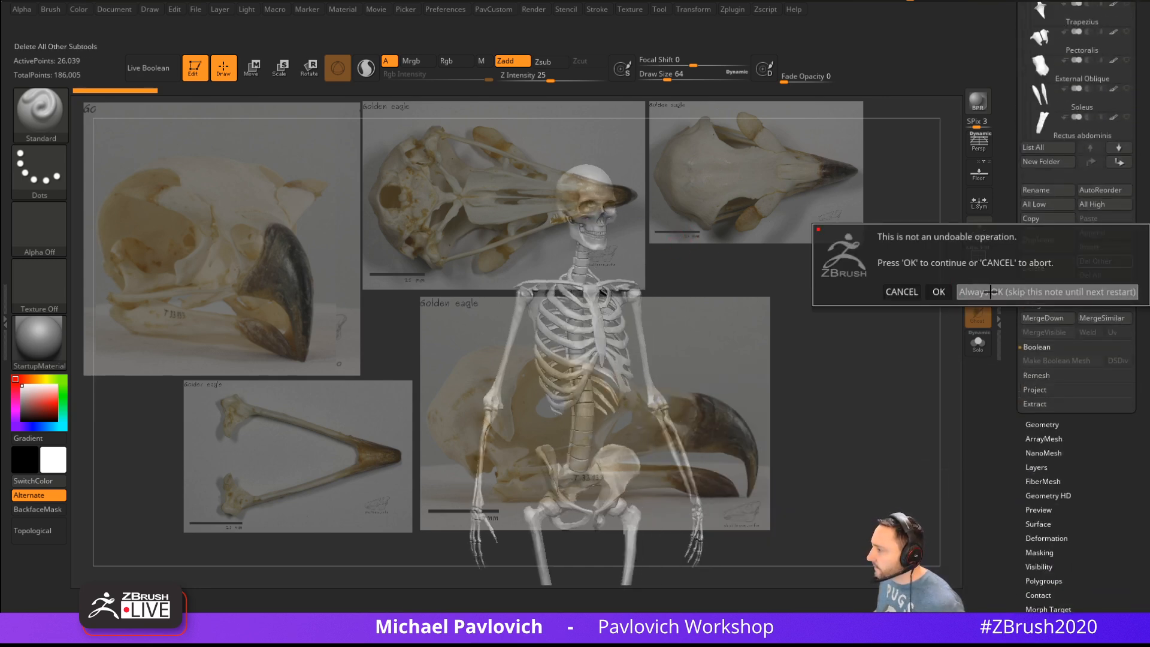
left_click(877, 288)
Isolate the skull from a side view of the skeleton and delete the hidden rest of the mesh
mouse_move(816, 239)
left_mouse_down("shift")
mouse_move(791, 259)
mouse_move(796, 428)
left_mouse_up("shift")
key("ctrl+shift")
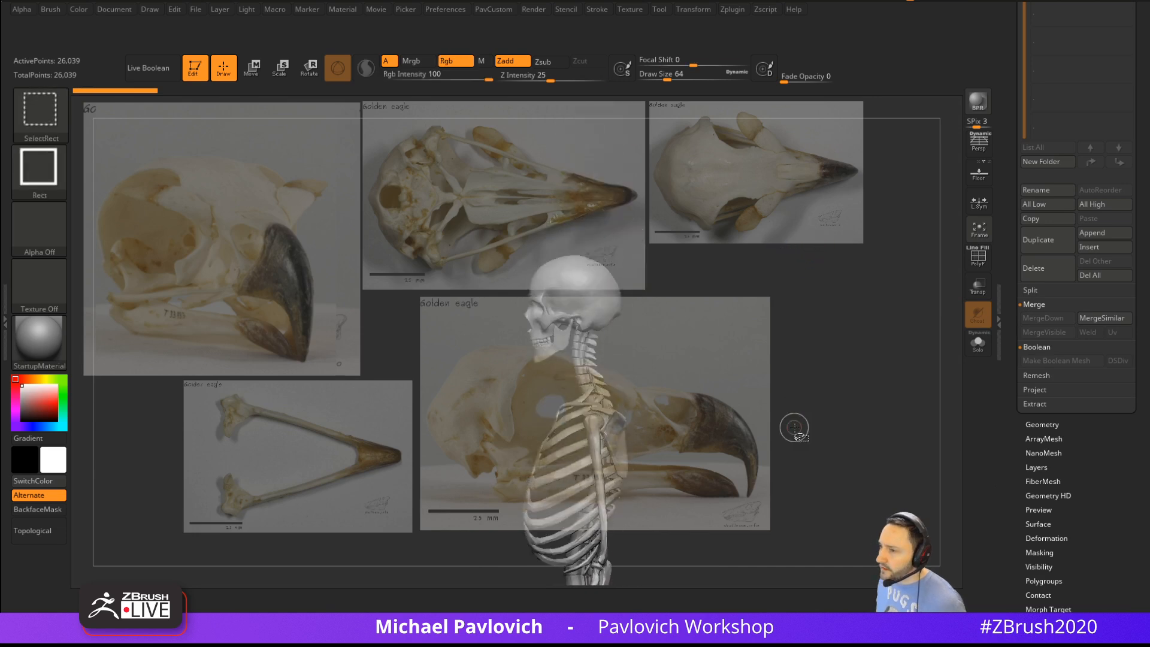
left_click(42, 125, "ctrl+shift")
left_click(398, 181, "ctrl+shift")
mouse_move(710, 278)
left_mouse_down("ctrl+shift")
mouse_move(521, 238)
mouse_move(574, 315)
left_mouse_up("ctrl+shift")
key("ctrl+shift+a")
left_click_drag(829, 303, 870, 284)
key("2")
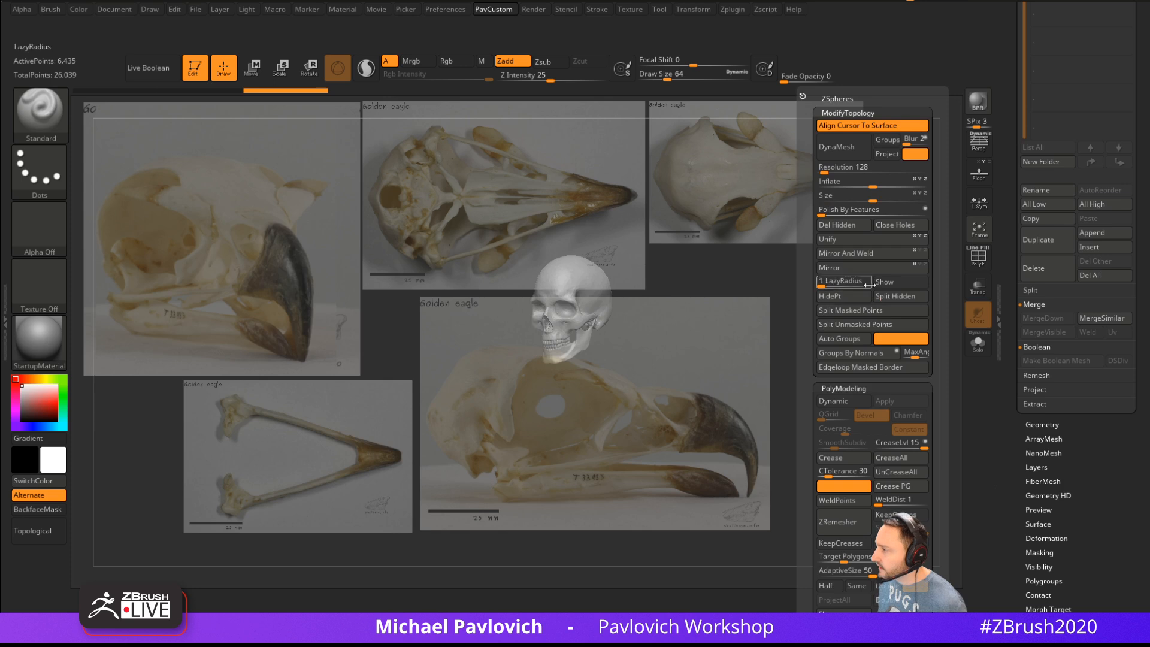
left_click(856, 228)
left_click(856, 239)
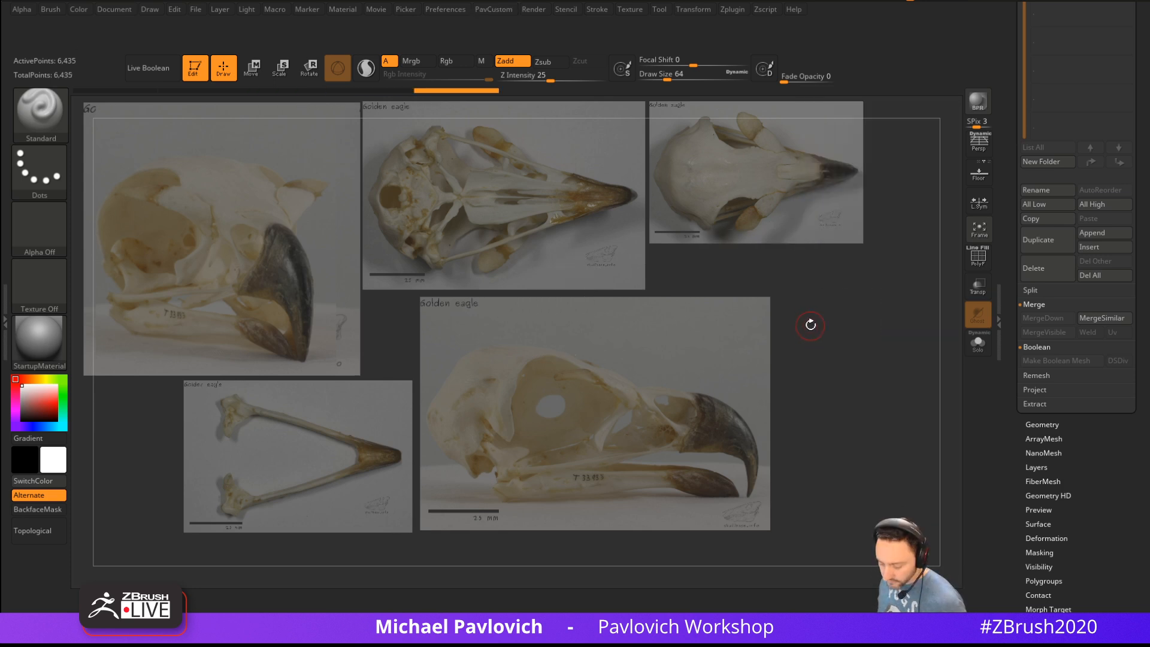
Frame the human skull and place it in side view over the golden eagle side-view reference
key("f")
key("f")
mouse_move(809, 324)
left_mouse_down("shift")
mouse_move(862, 295)
mouse_move(847, 320)
mouse_move(862, 318)
mouse_move(842, 328)
mouse_move(893, 337)
mouse_move(679, 302)
mouse_move(857, 339)
left_mouse_up("shift")
key("s")
left_click(860, 329)
left_click_drag(856, 339, 892, 349, "alt")
mouse_move(892, 349)
left_mouse_down("shift")
mouse_move(908, 347)
mouse_move(892, 364)
mouse_move(908, 365)
left_mouse_up("shift")
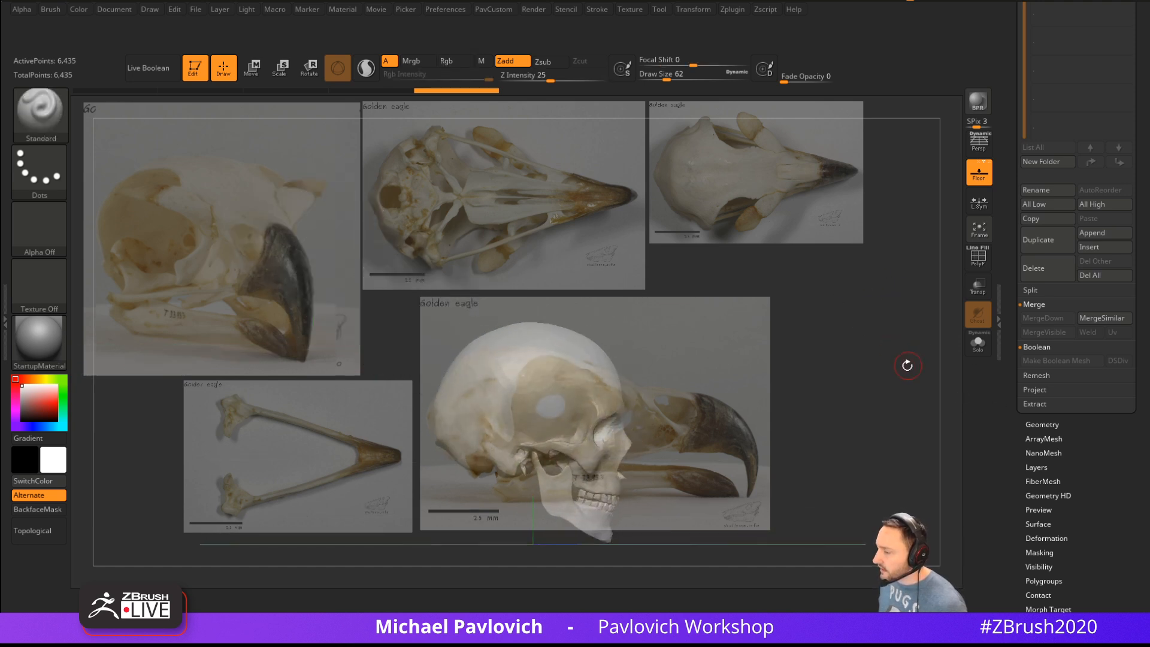
Enlarge the brush to draw size 182 and turn off Align Cursor To Surface
key("s")
left_click_drag(585, 432, 609, 432)
key("grave")
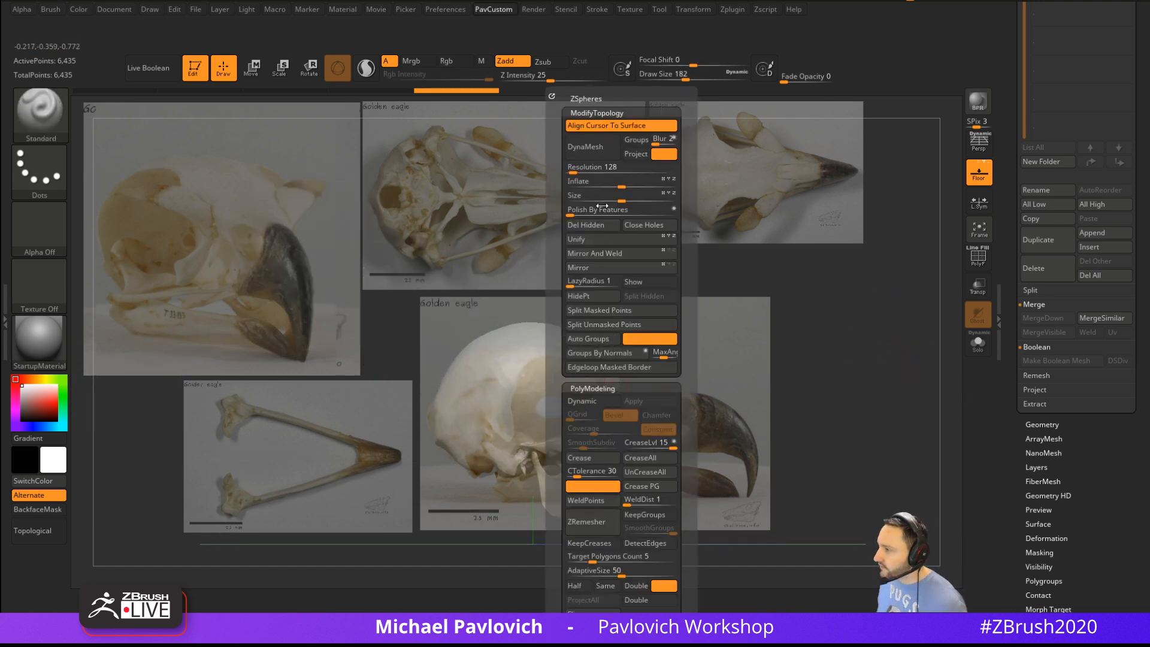
left_click(601, 167)
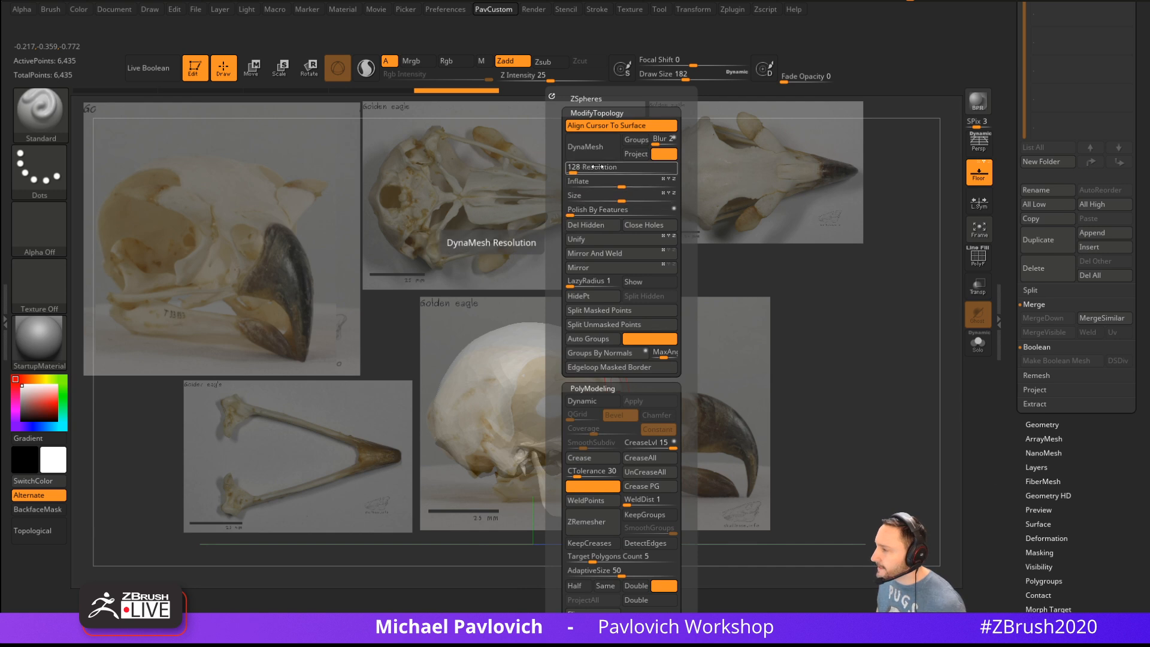
left_click(599, 126)
Pull the skull's eye socket and brow area toward the eagle's proportions using the Move brush
key("s")
left_click_drag(586, 445, 589, 445)
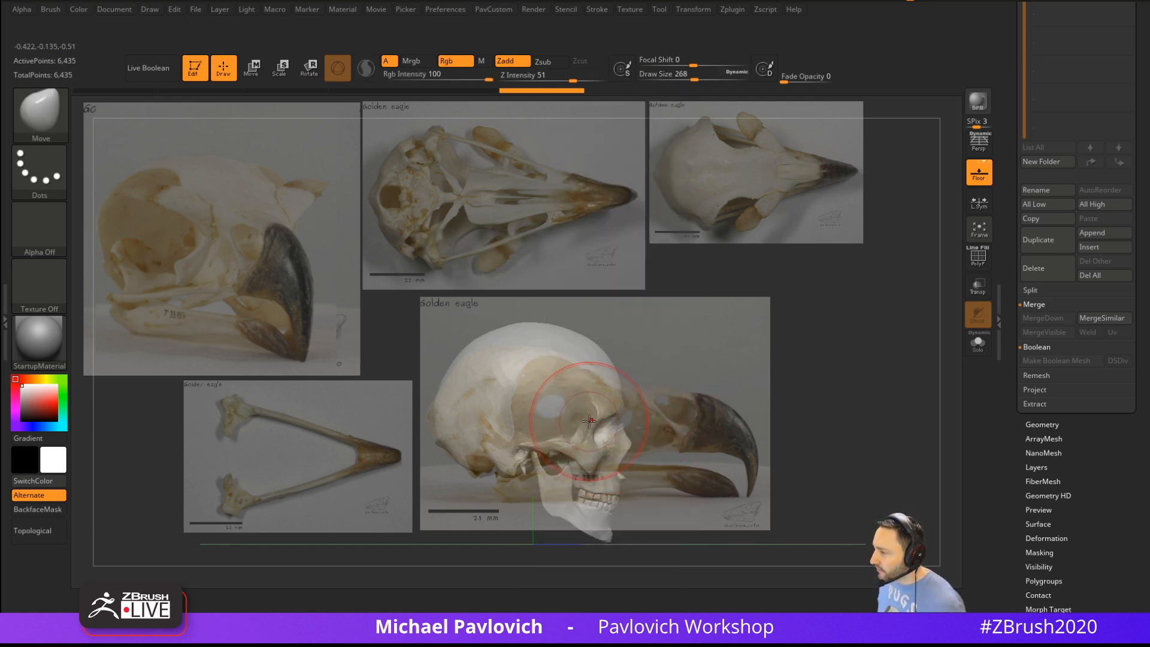
left_click_drag(496, 377, 569, 385, "shift")
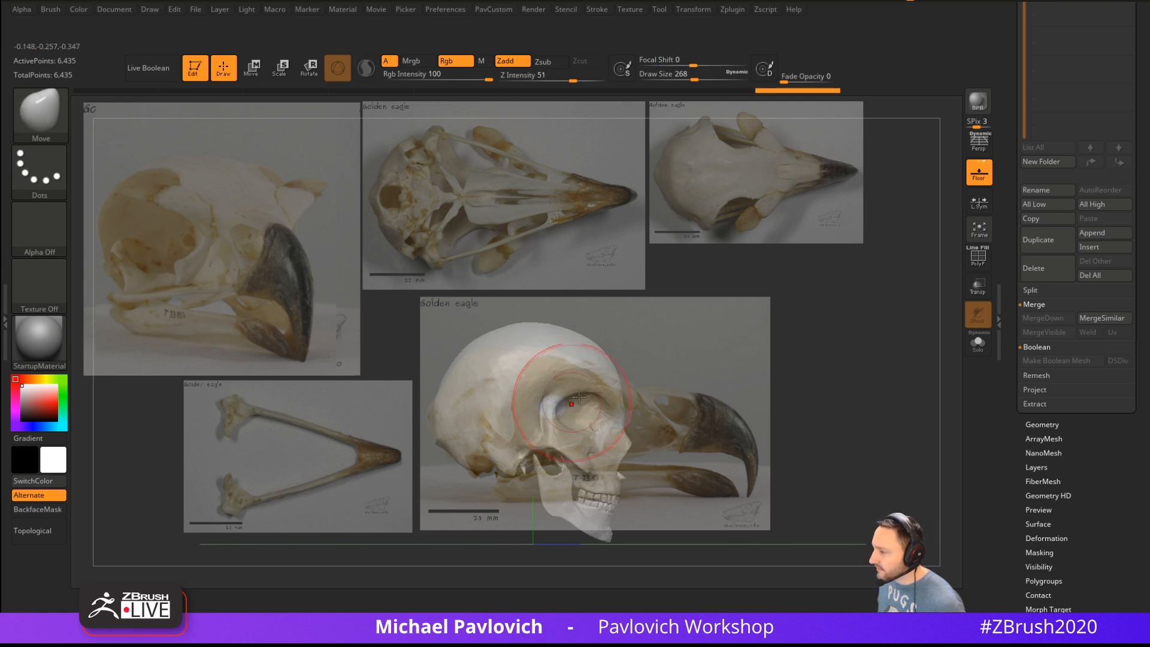
left_click_drag(666, 368, 635, 371)
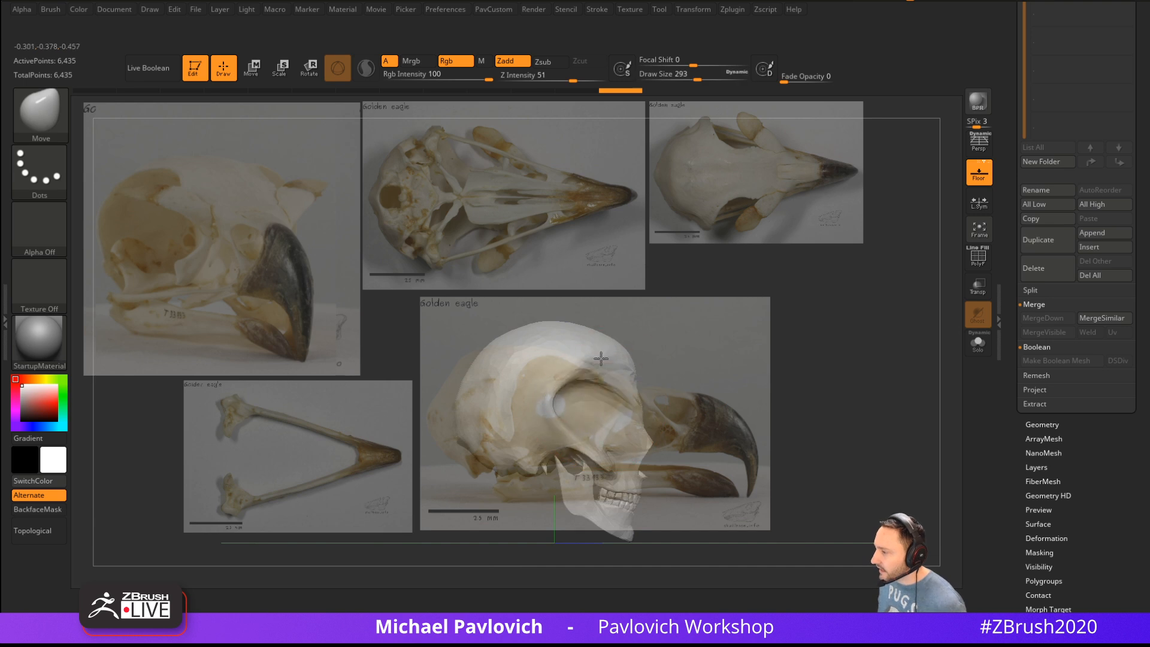
left_click_drag(547, 403, 748, 374)
Switch to the Standard brush and reduce its draw size to 104
key("b")
key("s")
key("t")
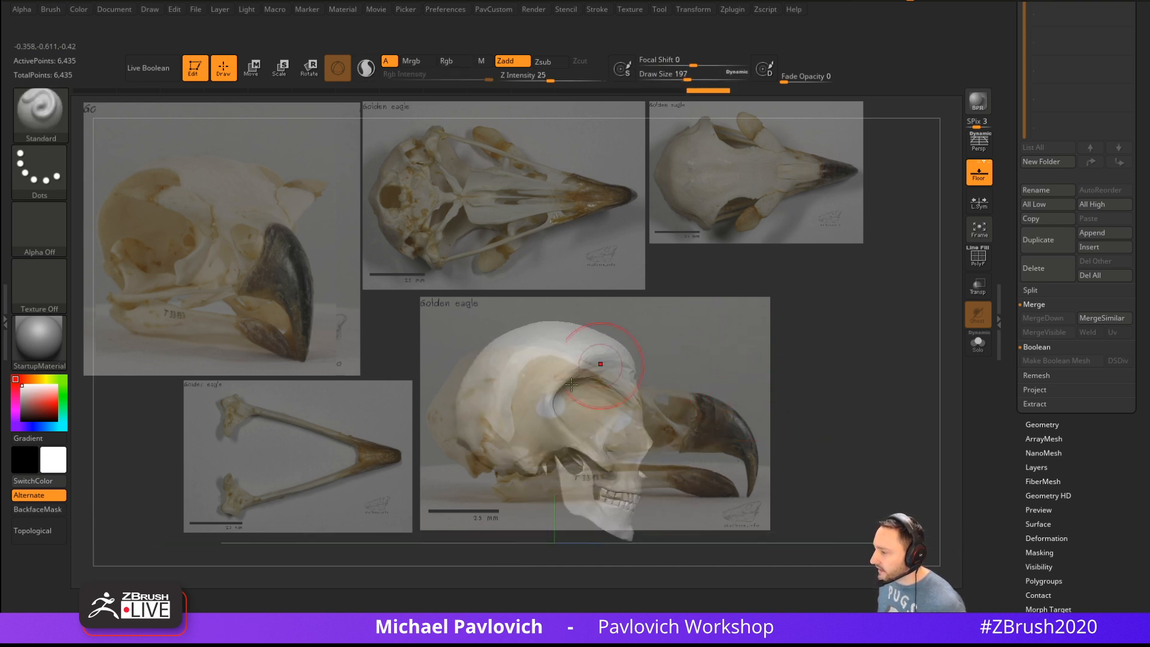
key("s")
left_click_drag(649, 410, 641, 410)
scroll(1026, 380, "up", 5)
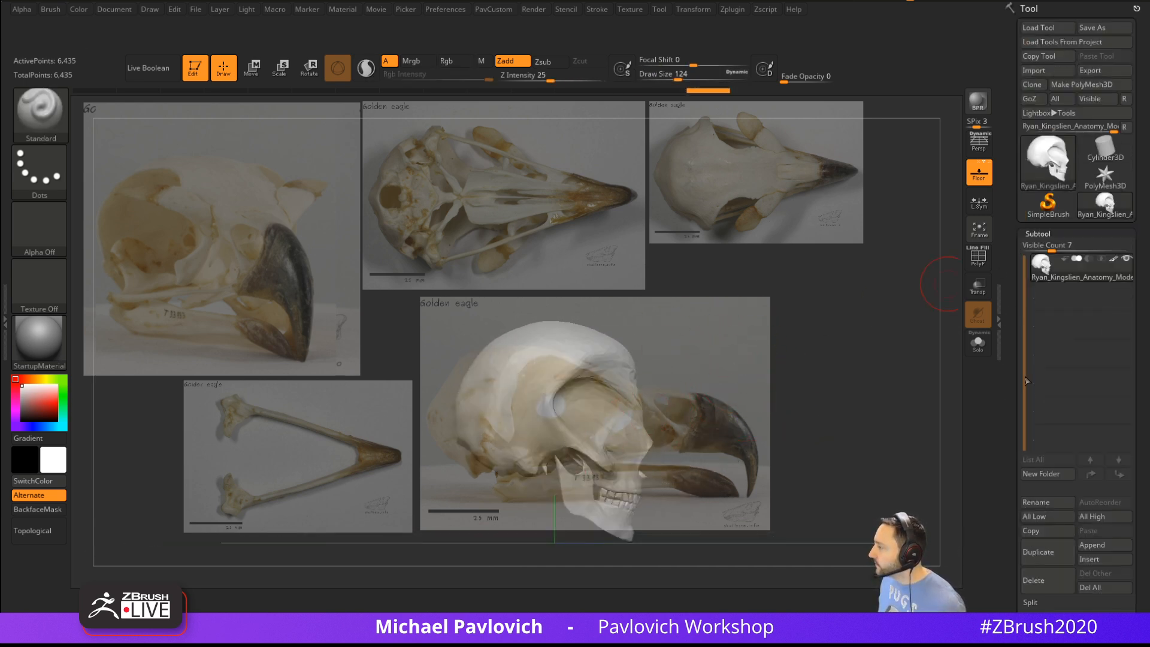
scroll(1012, 518, "down", 1)
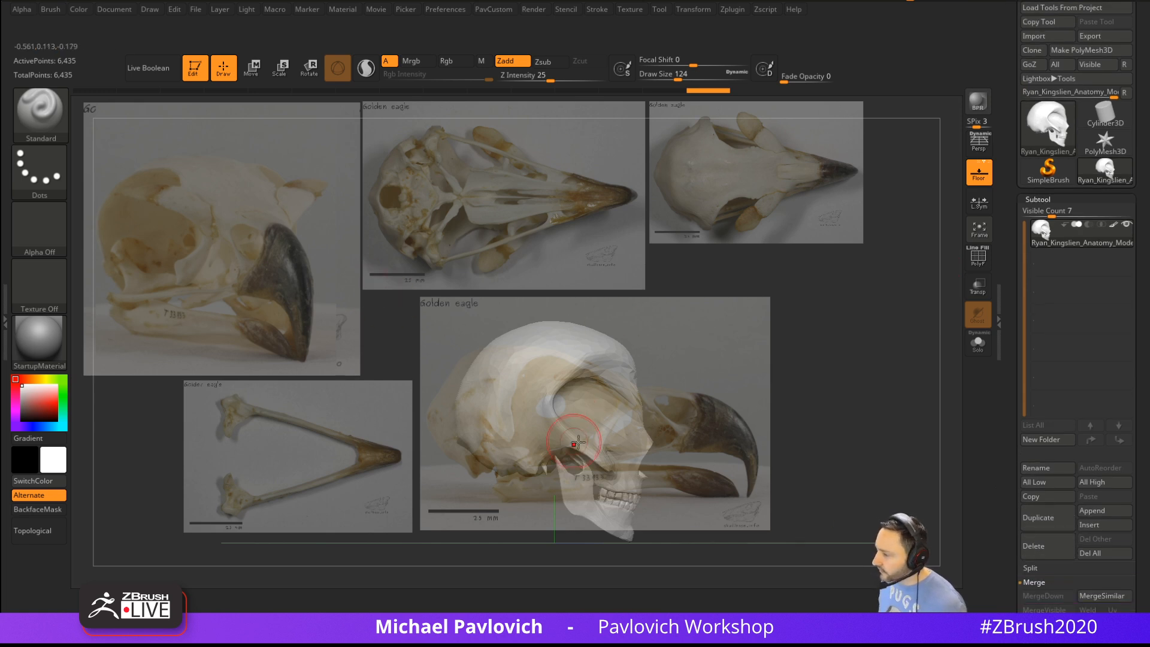
key("s")
left_click_drag(704, 408, 696, 408)
Delete the skull subtool, skipping the not-undoable note until the next restart
scroll(1011, 523, "down", 4)
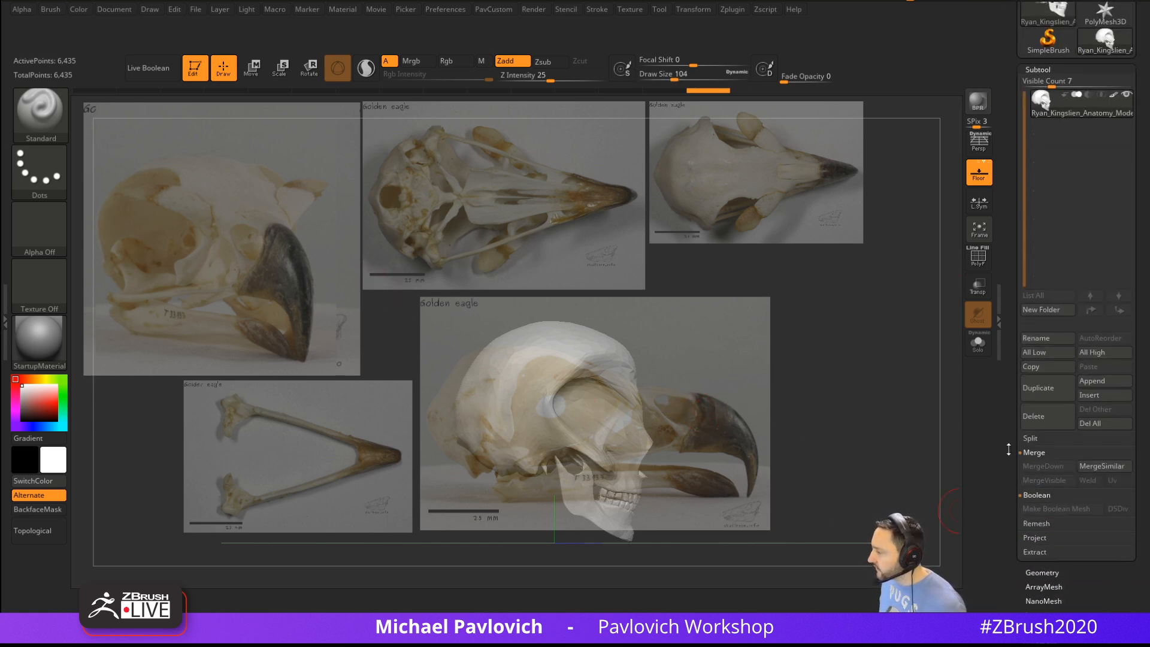
left_click(1042, 427)
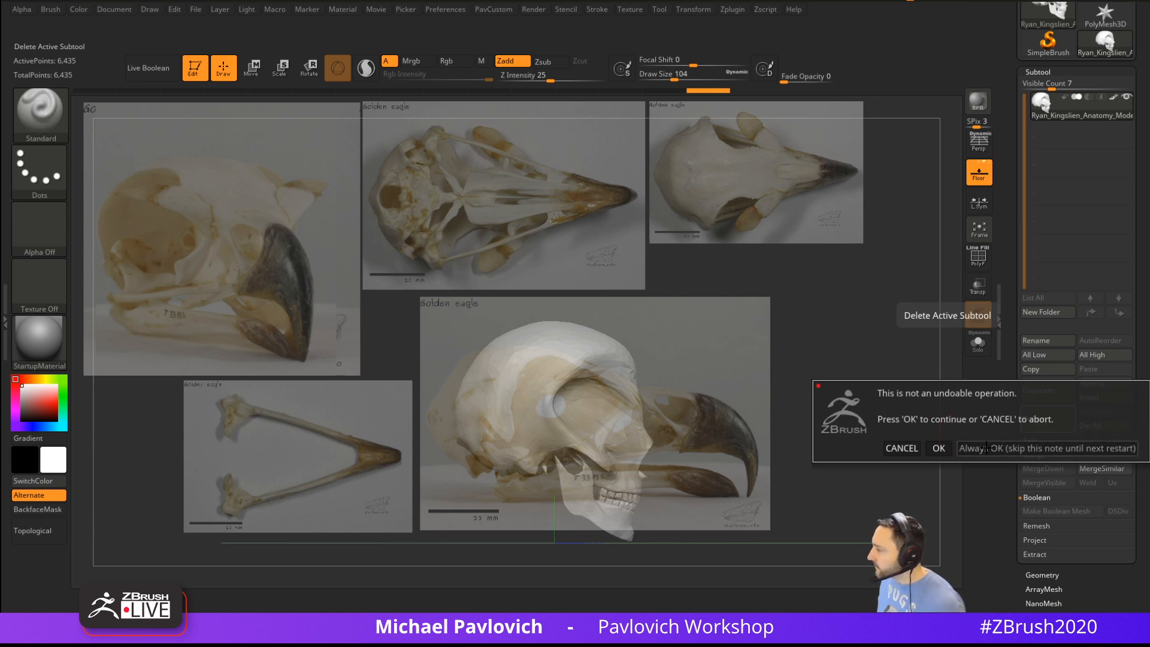
left_click(984, 448)
scroll(1006, 554, "up", 5)
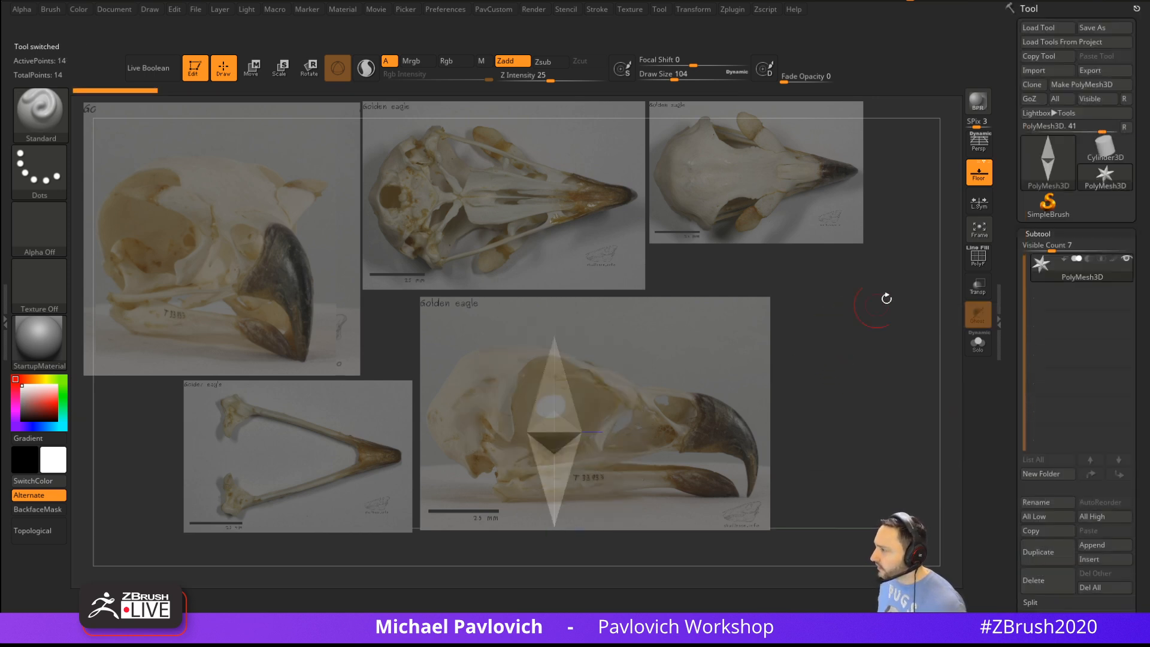
Load the Sphere3D primitive, convert it to a PolyMesh3D and move it higher over the references
left_click(1045, 166)
left_click(461, 216)
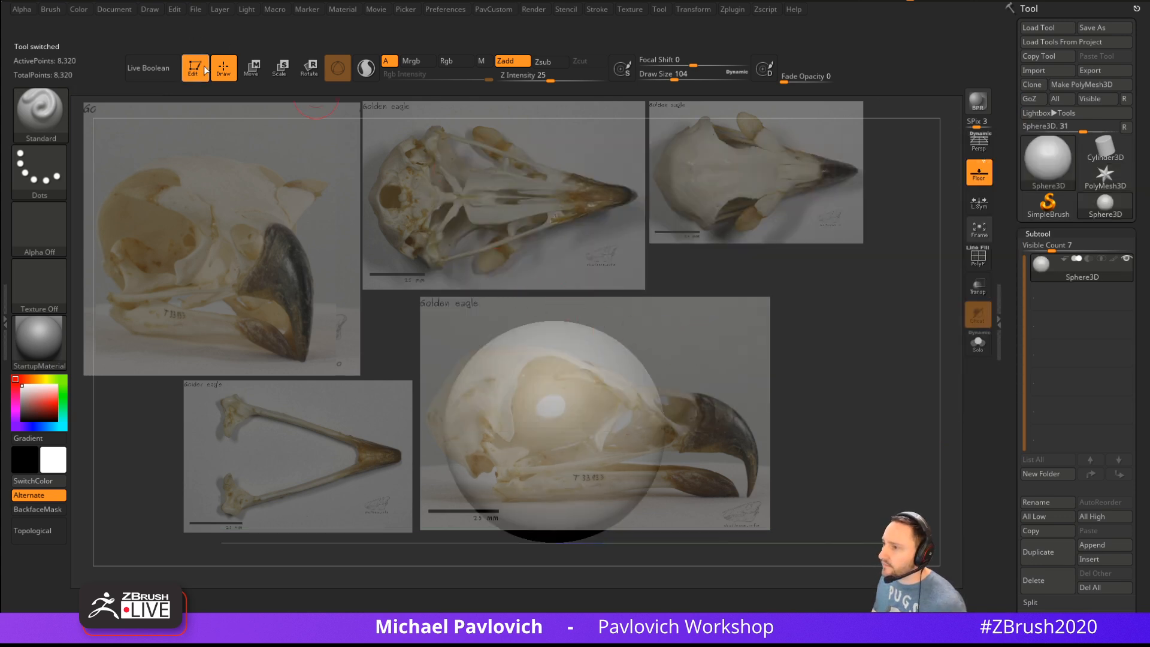
left_click(1081, 84)
left_click_drag(826, 297, 904, 256)
left_click(966, 185)
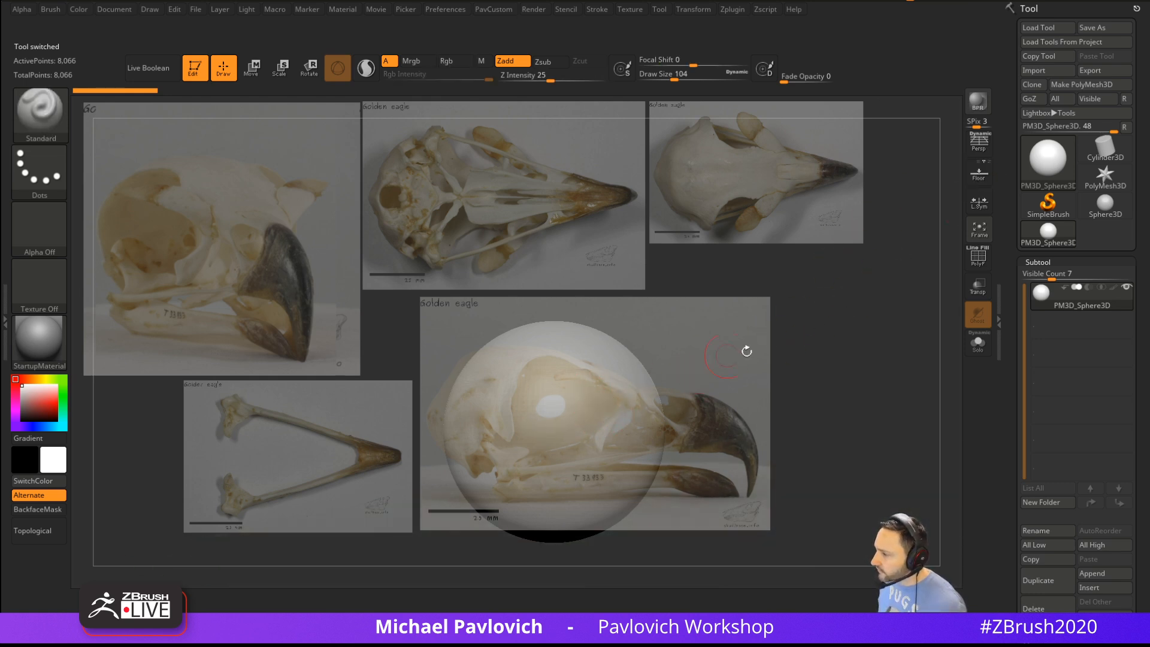
left_click_drag(744, 346, 904, 205)
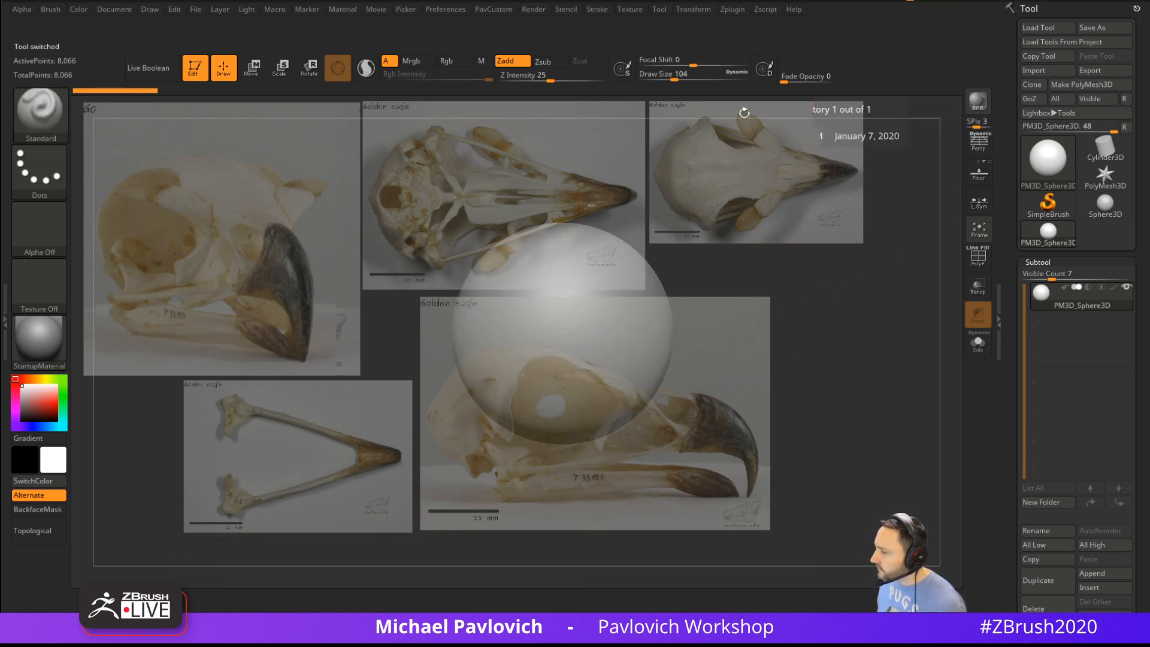
Turn on CamView and cycle its orientation model to the Default.PSD head
left_click(458, 11)
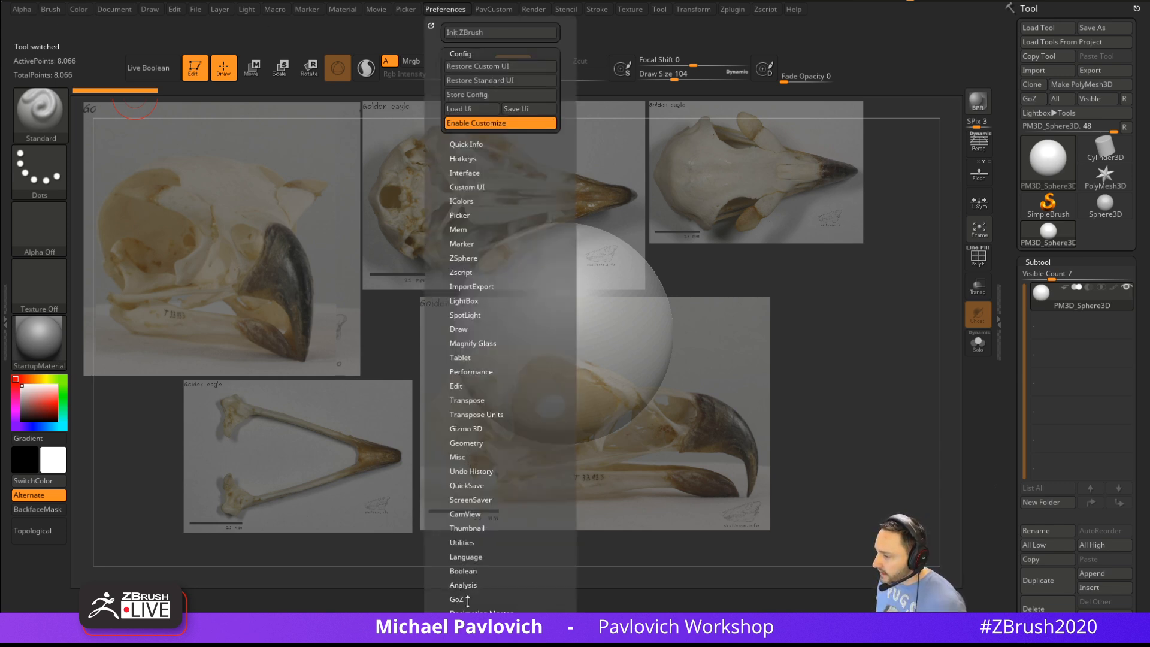
scroll(467, 599, "down", 1)
left_click(477, 488)
left_click(480, 501)
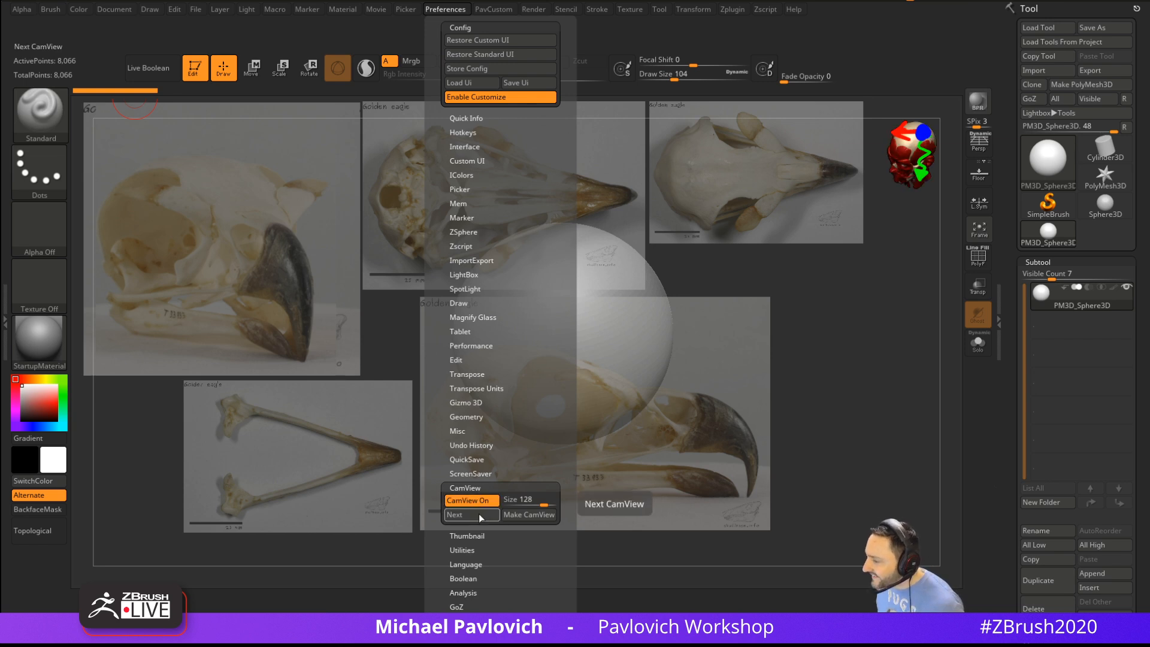
left_click(476, 515)
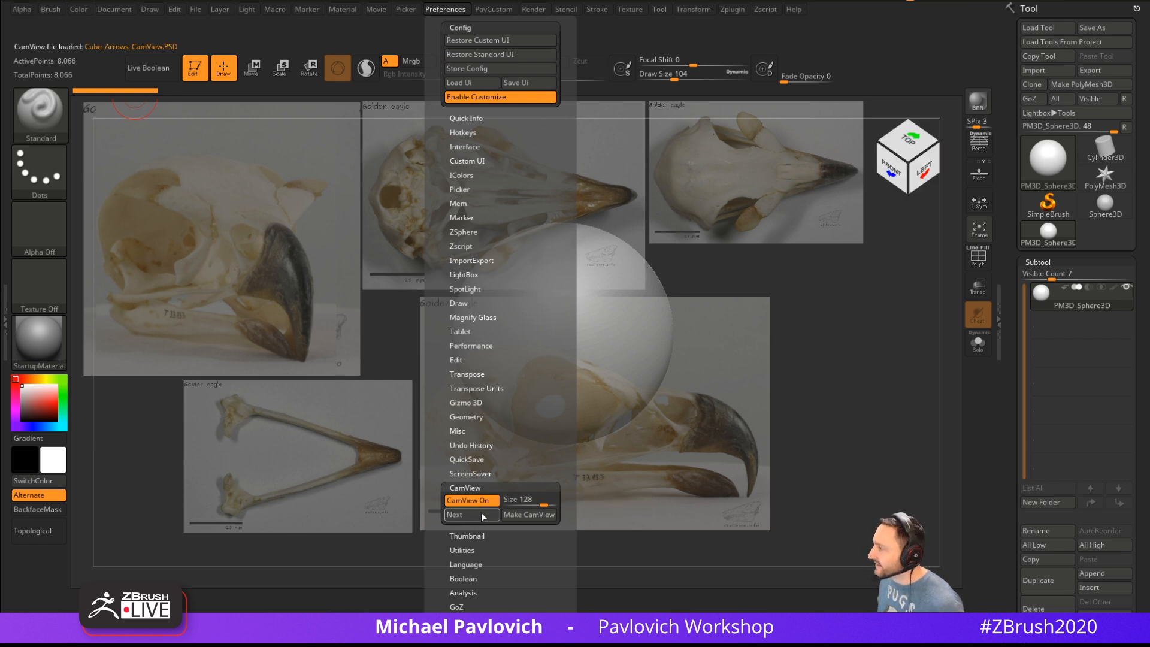
left_click(478, 513)
left_click(479, 513)
left_click(479, 514)
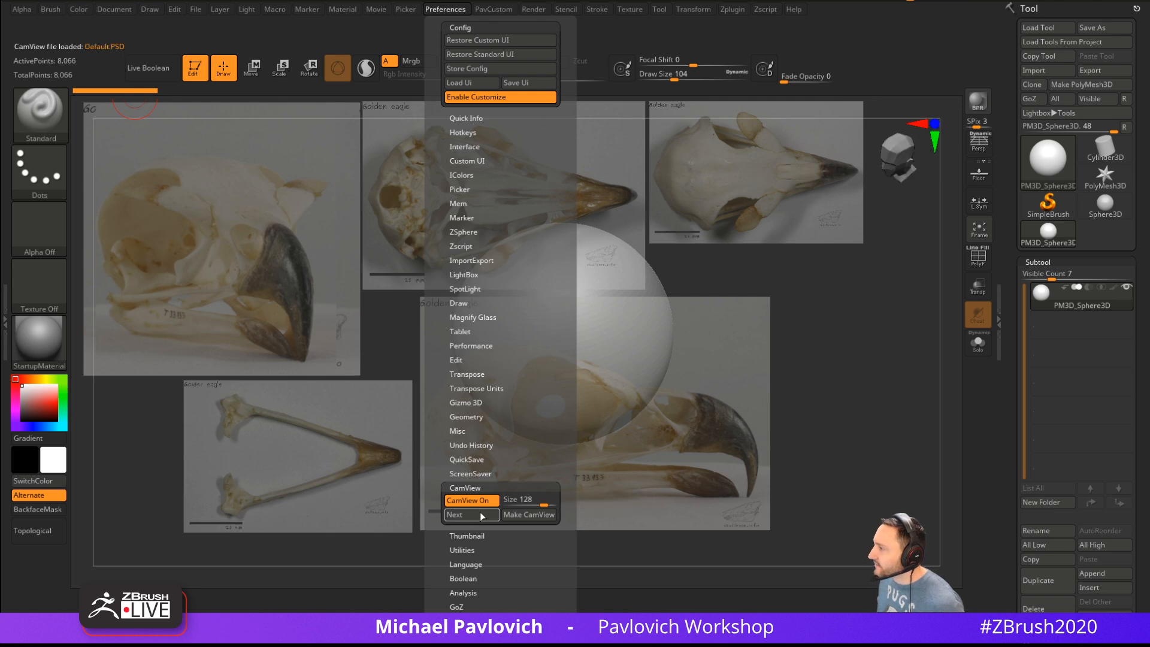
Raise a mirrored pair of small bumps on the sphere's front using X symmetry and draw size 74
left_click_drag(848, 310, 837, 346, "shift")
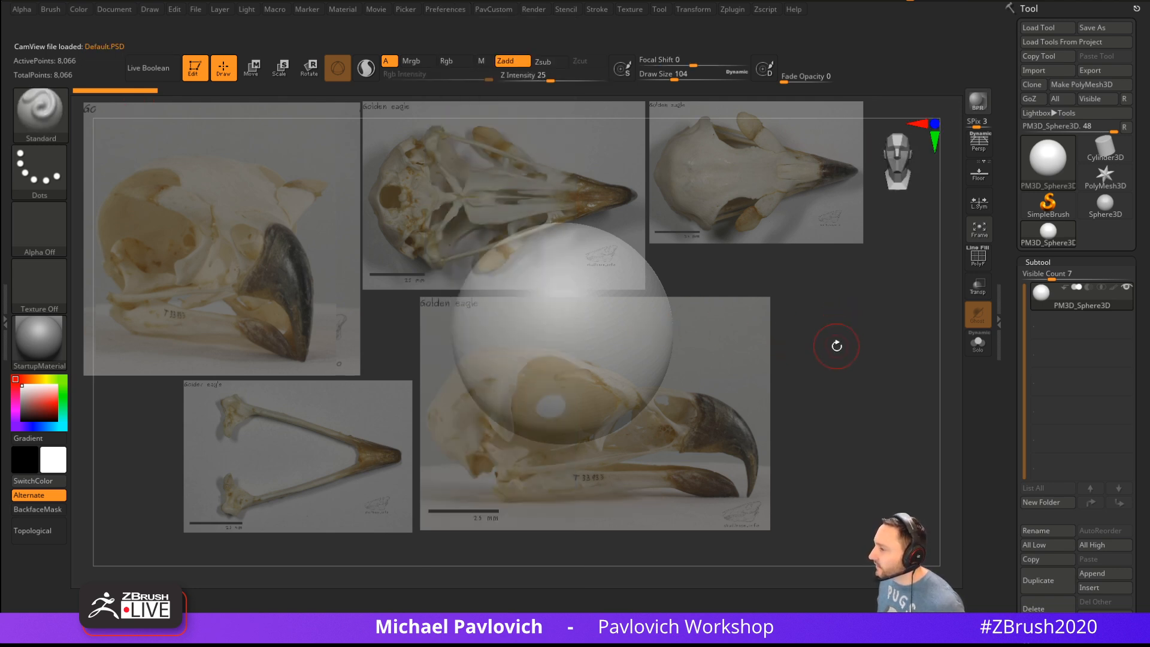
key("bracketleft")
key("bracketleft")
key("bracketleft")
key("x")
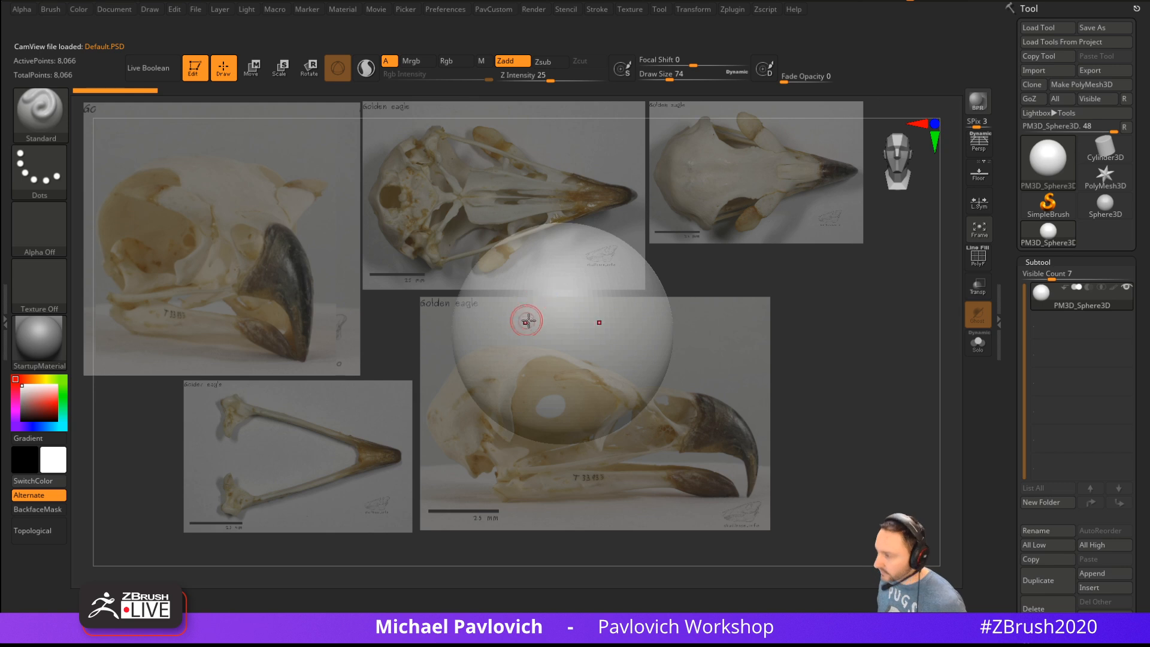
left_click_drag(520, 303, 516, 308)
Show the floor grid and turn the sphere to check its orientation against the CamView head
left_click(978, 173)
left_click_drag(587, 419, 614, 443)
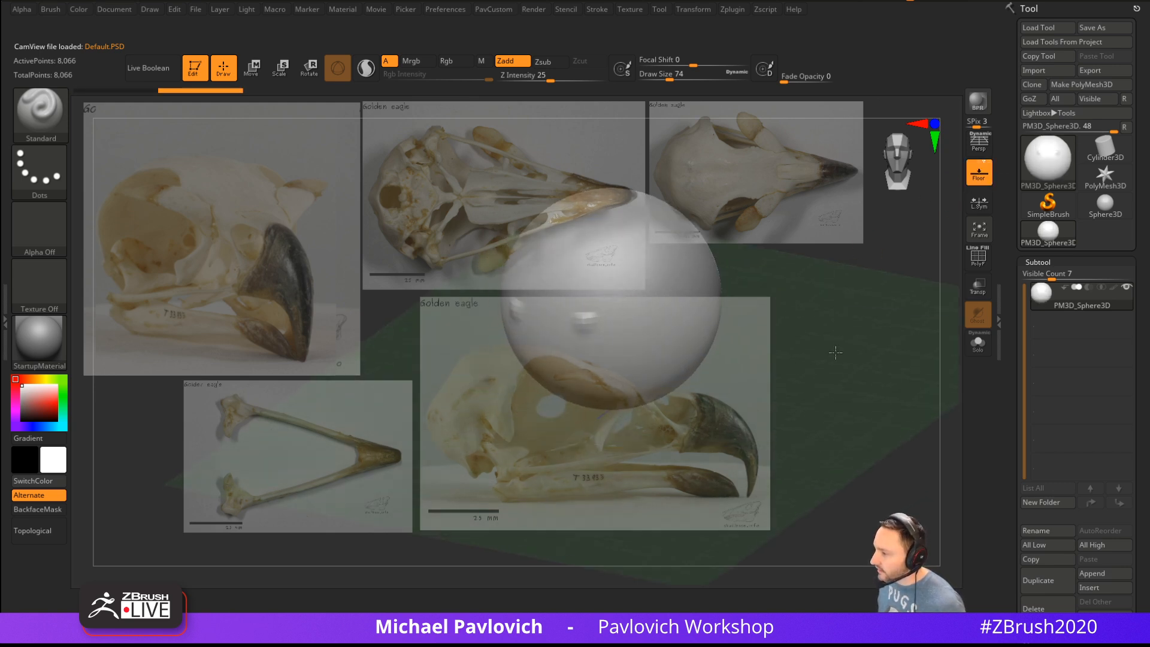
mouse_move(695, 385)
left_mouse_down()
mouse_move(742, 379)
mouse_move(570, 287)
left_mouse_up()
key("ctrl")
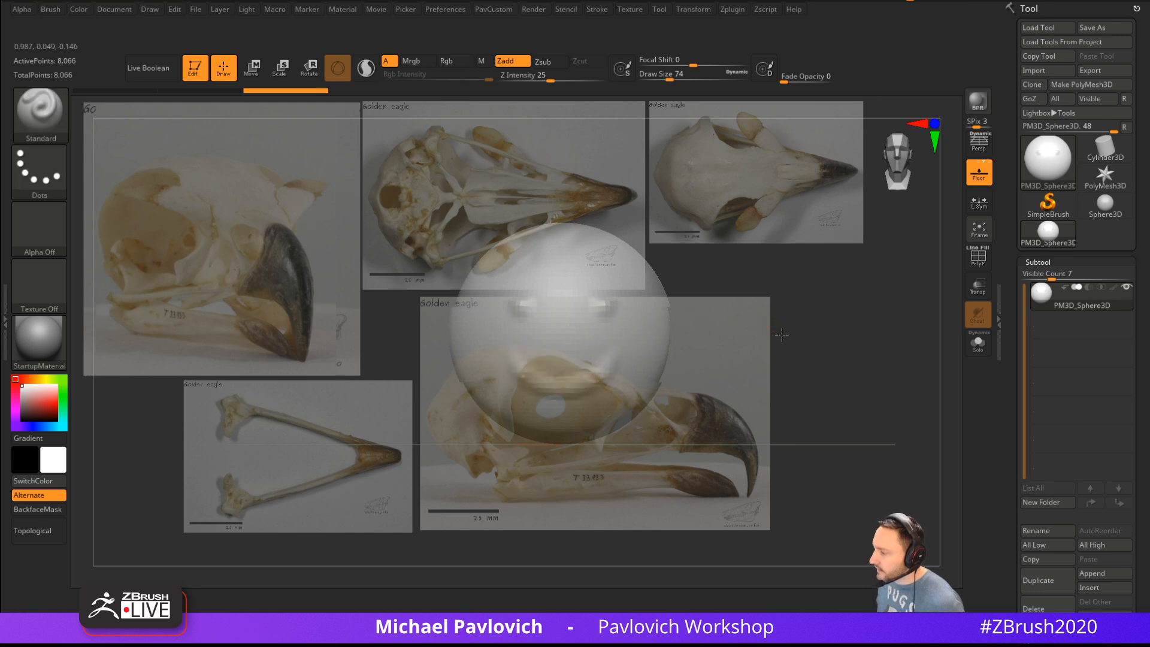
left_click_drag(659, 360, 533, 304)
Set the DynaMesh blur to 0 and turn off Enable Customize for the interface
key("space")
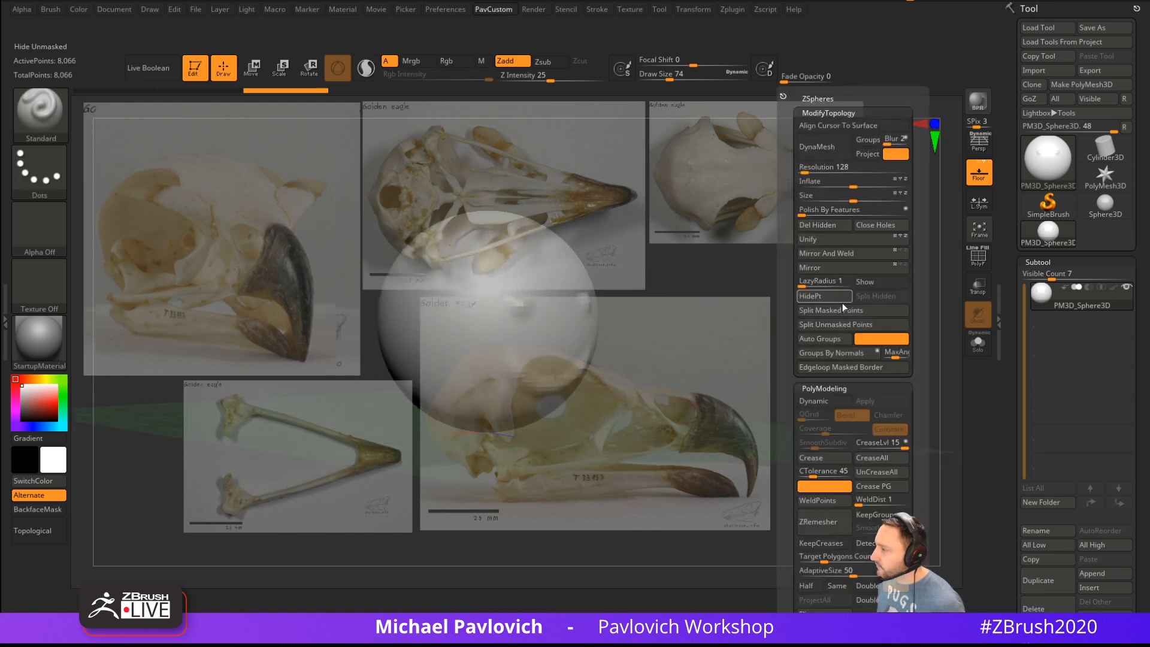
left_click(893, 155)
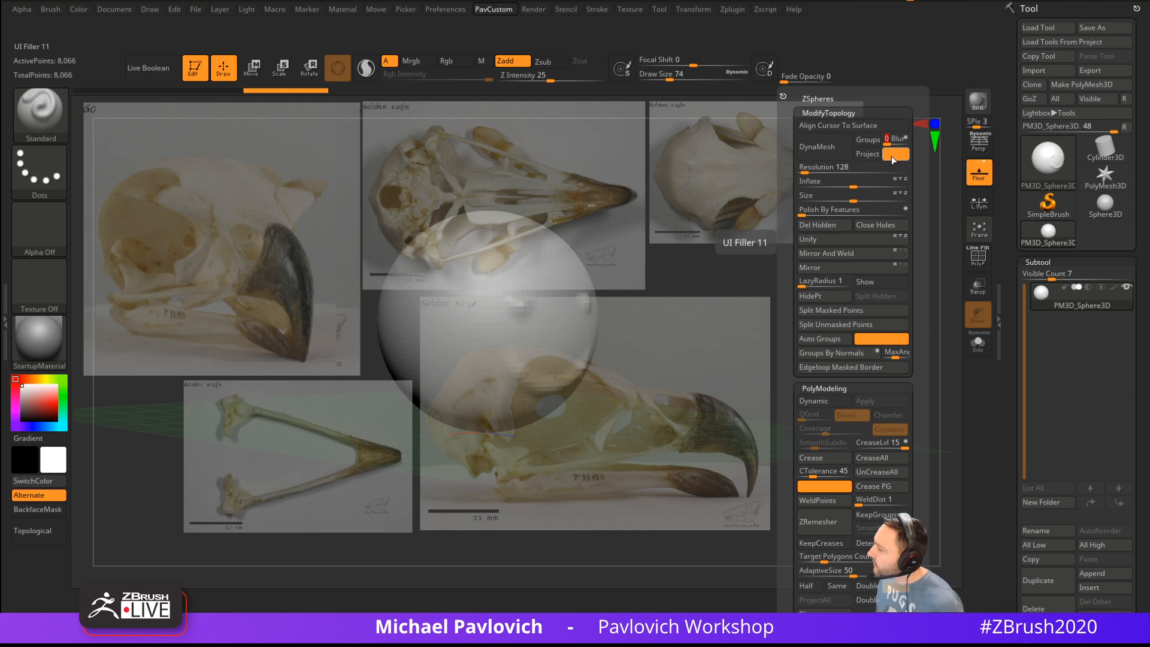
left_click(462, 12)
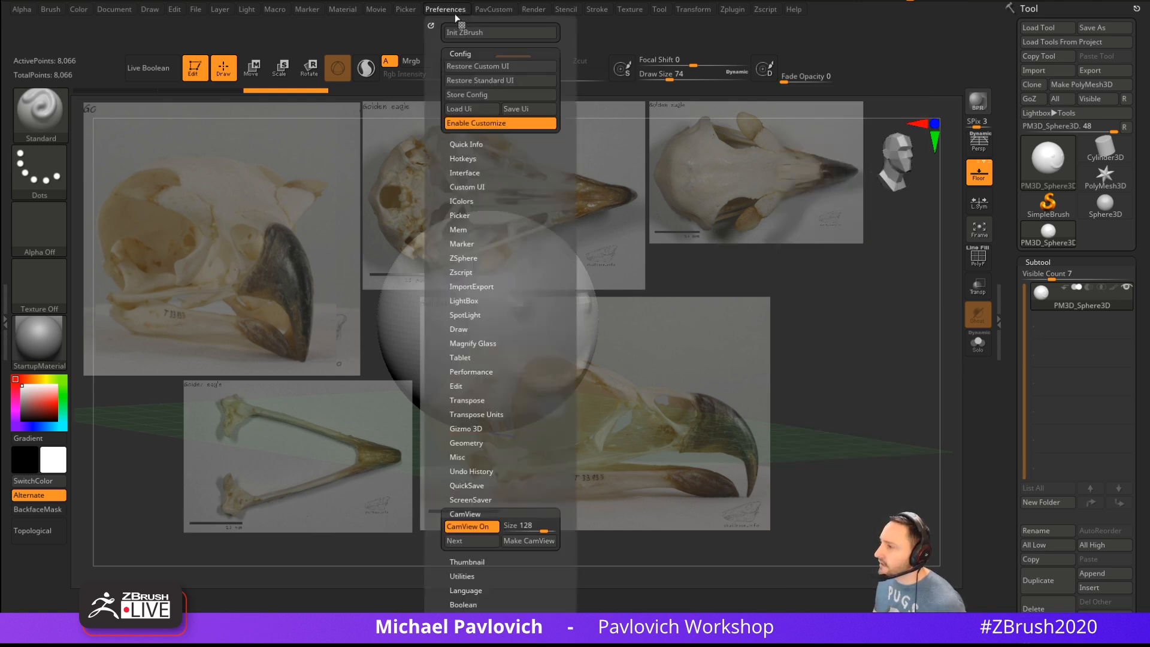
left_click(473, 121)
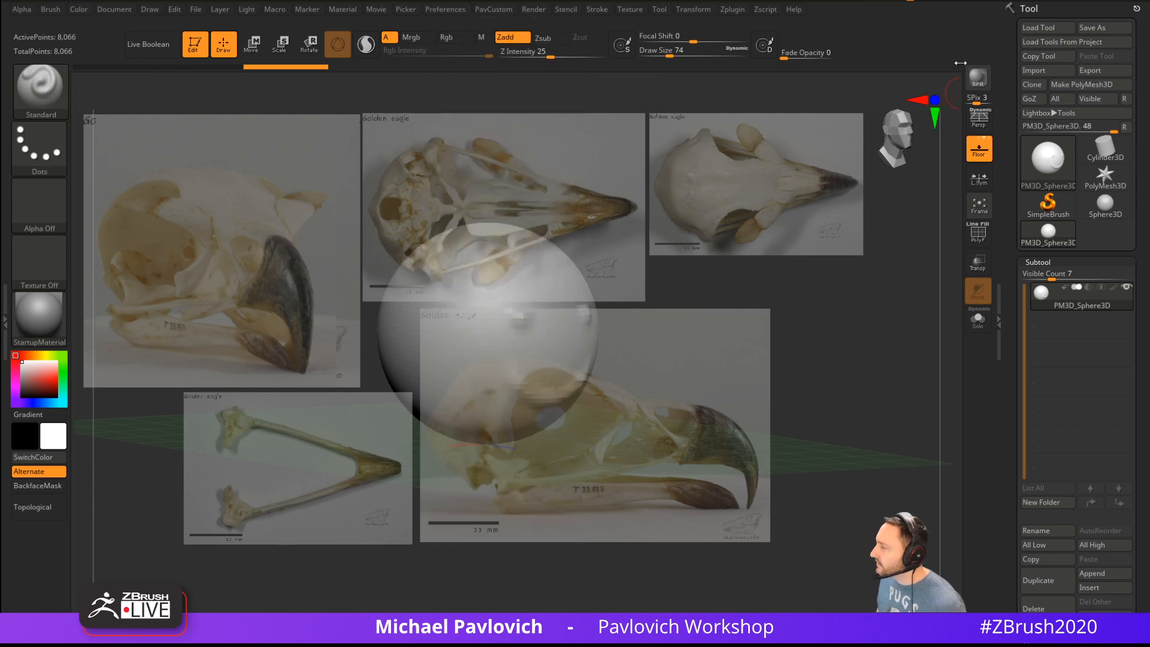
Set the DynaMesh resolution to 56 and remesh the sphere
key("grave")
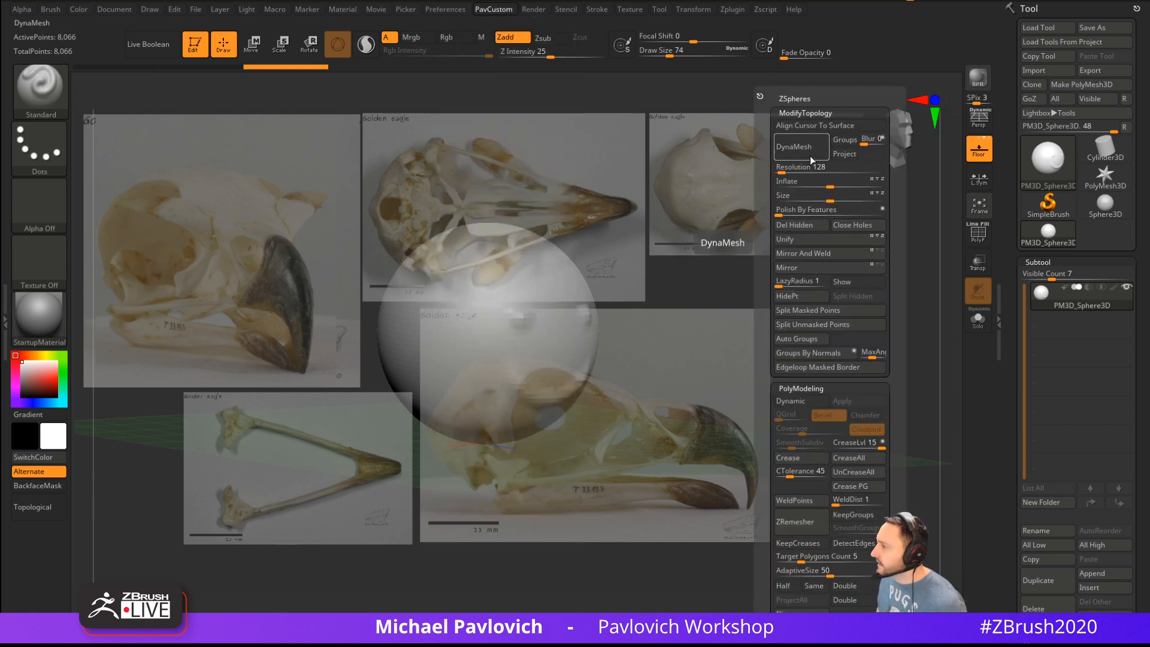
left_click(794, 146)
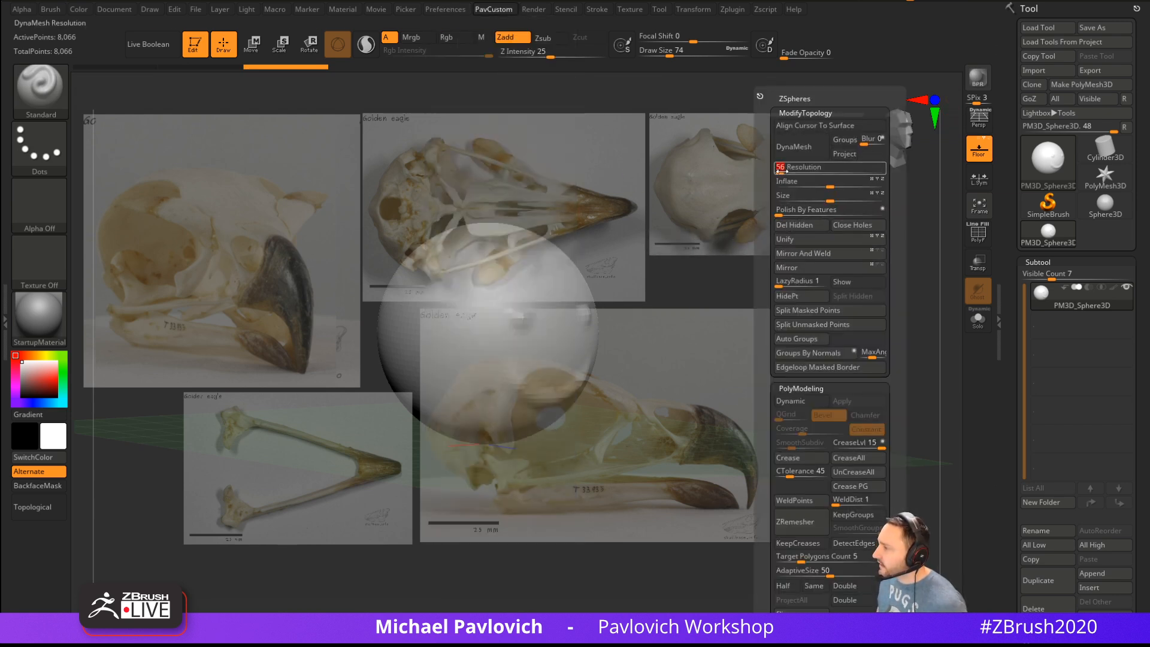
left_click_drag(624, 300, 828, 307)
Turn off the floor grid and position the sphere in side view over the cranium of the side-view skull reference
left_click(978, 150)
left_click_drag(934, 287, 903, 352)
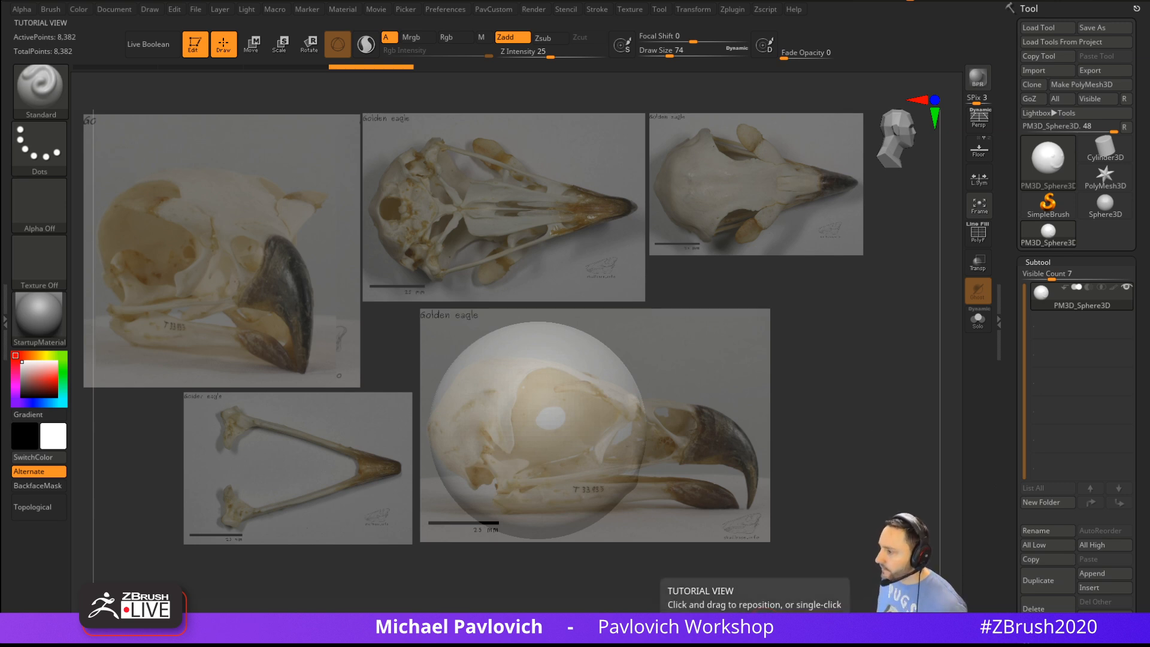
left_click_drag(827, 320, 814, 328)
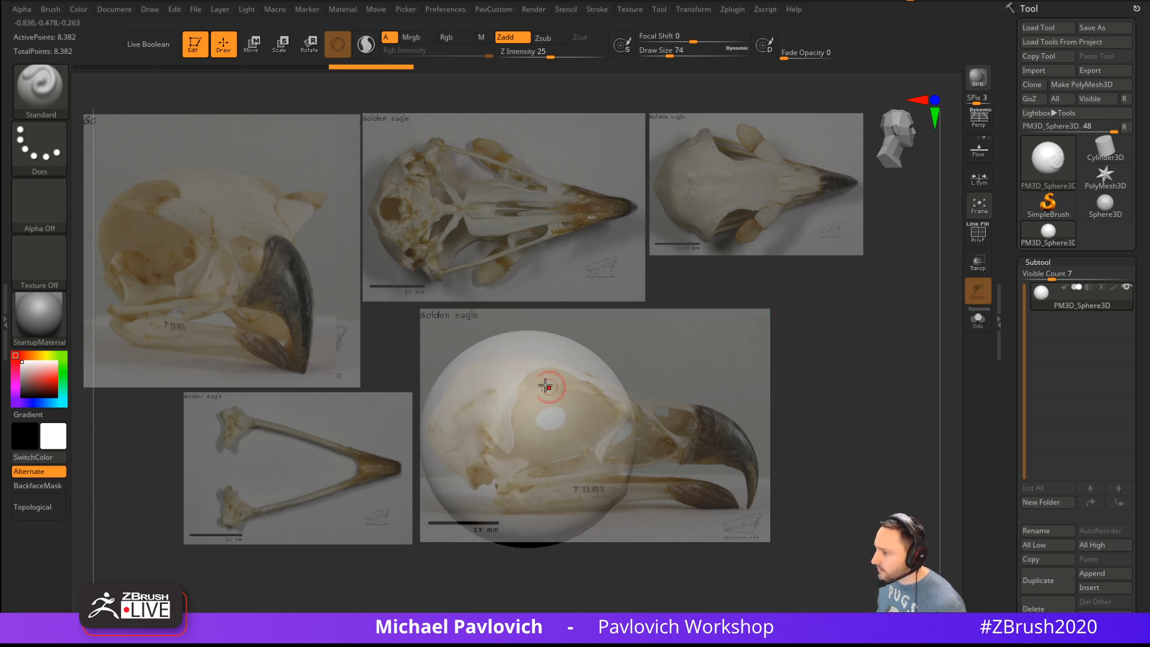
Trim the sphere's top, back and underside to the cranium outline of the side-view reference using the ClipCurve brush
left_click(40, 90, "ctrl+shift")
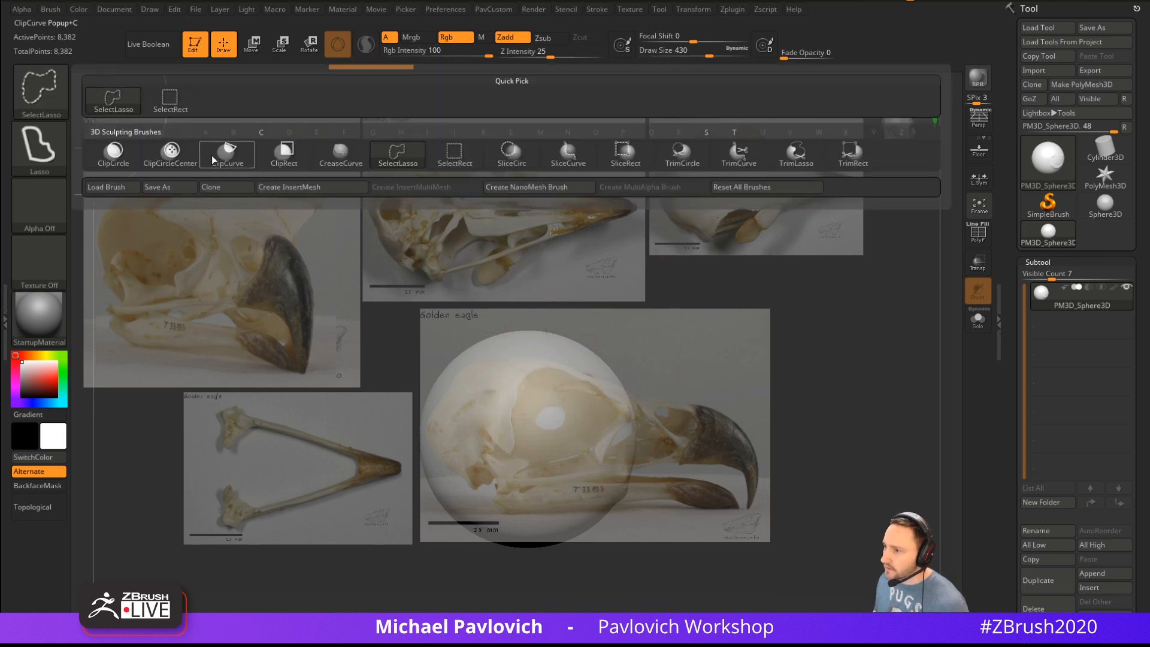
left_click(238, 163)
mouse_move(299, 366)
left_mouse_down("ctrl+shift")
mouse_move(507, 359)
mouse_move(669, 399)
left_mouse_up("ctrl+shift")
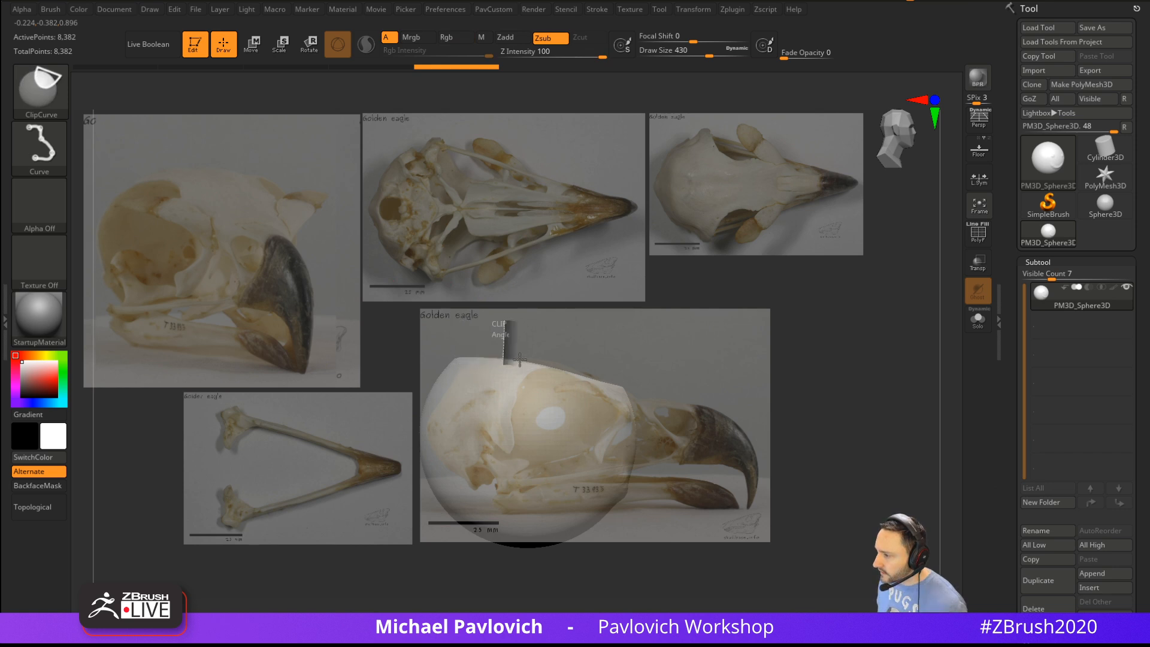
mouse_move(344, 496)
left_mouse_down("ctrl+shift")
mouse_move(433, 453)
mouse_move(461, 368)
mouse_move(509, 341)
left_mouse_up("ctrl+shift")
mouse_move(613, 533)
left_mouse_down("ctrl+shift")
mouse_move(503, 512)
mouse_move(493, 498)
left_mouse_up("ctrl+shift")
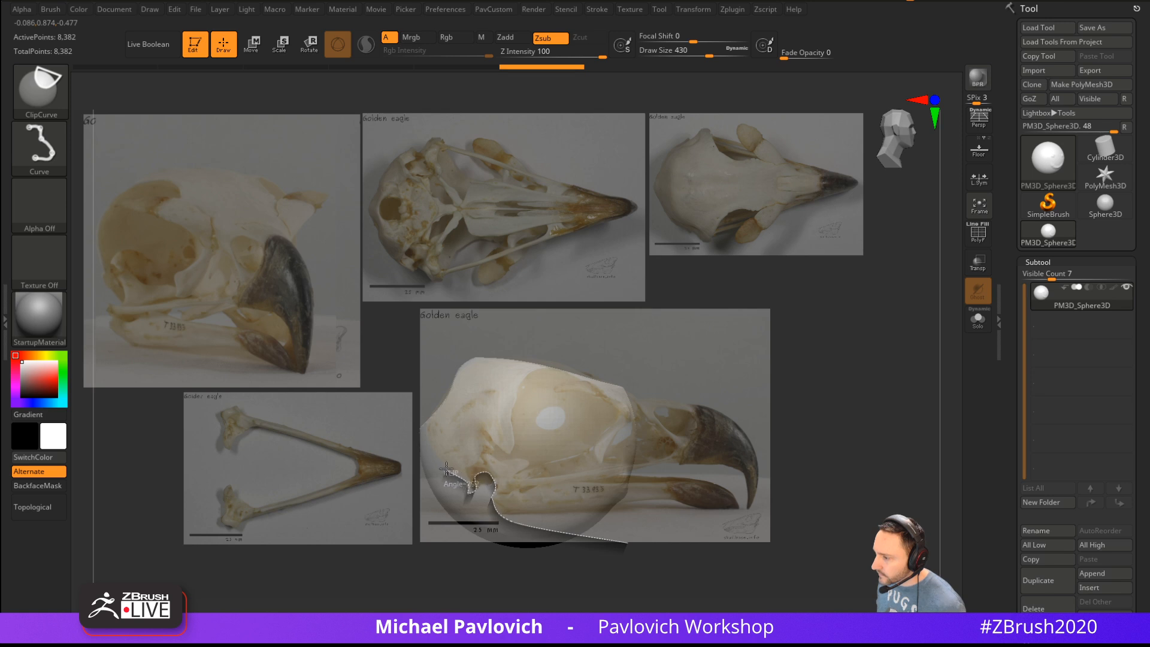
left_click_drag(447, 467, 430, 425, "ctrl+shift")
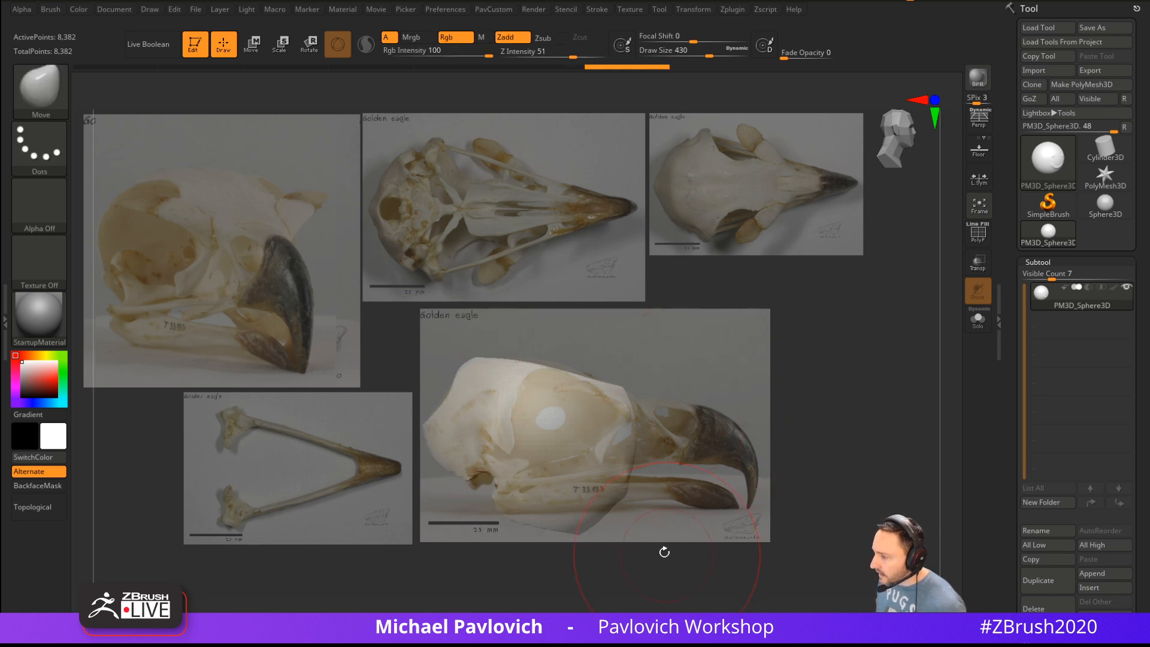
mouse_move(695, 508)
left_mouse_down("ctrl+shift")
mouse_move(493, 502)
mouse_move(664, 467)
mouse_move(479, 492)
left_mouse_up("ctrl+shift")
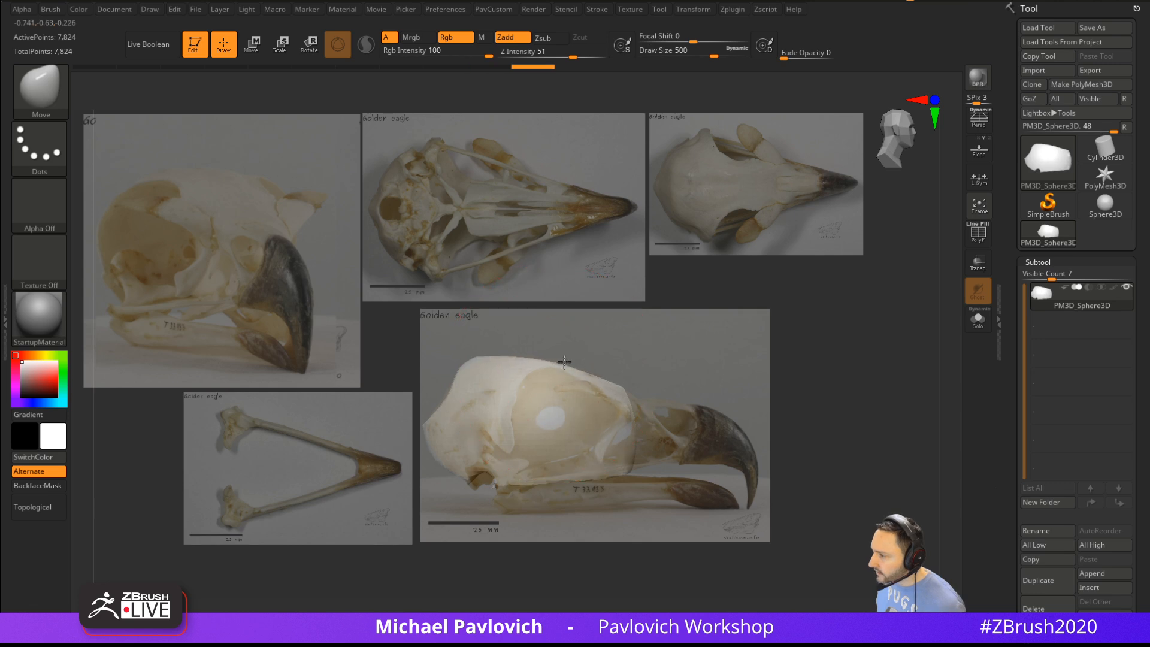
Stretch the front of the mesh forward until it covers the beak in the side-view reference
key("bracketleft")
key("bracketleft")
key("bracketleft")
key("bracketleft")
key("bracketleft")
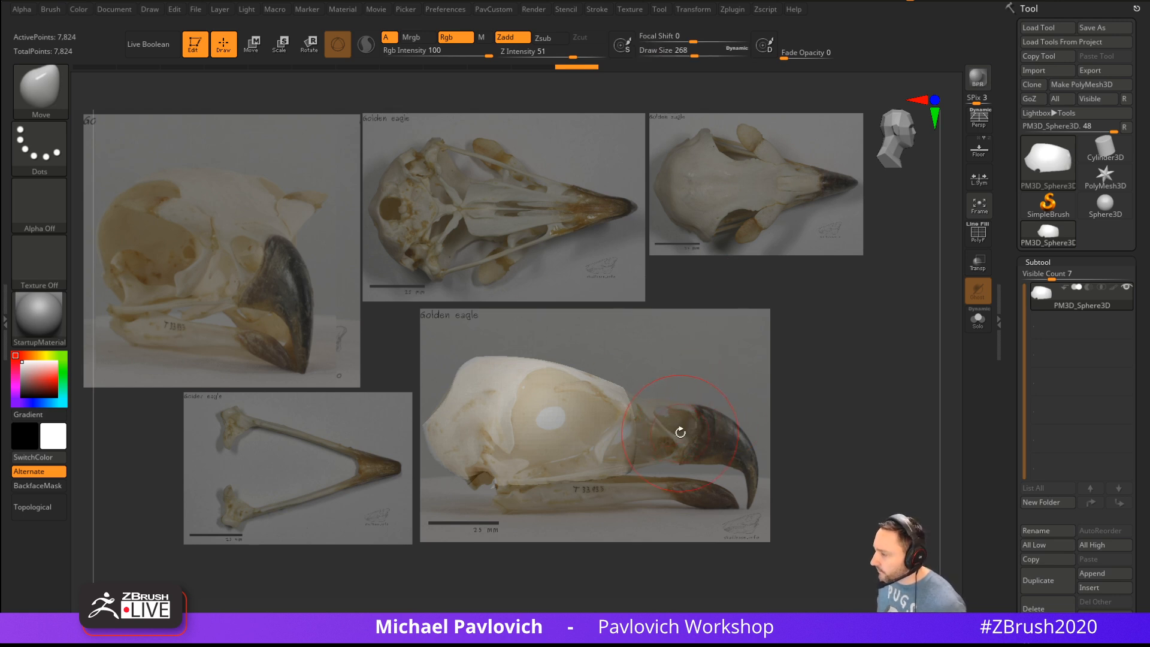
left_click_drag(662, 423, 675, 412)
key("ctrl")
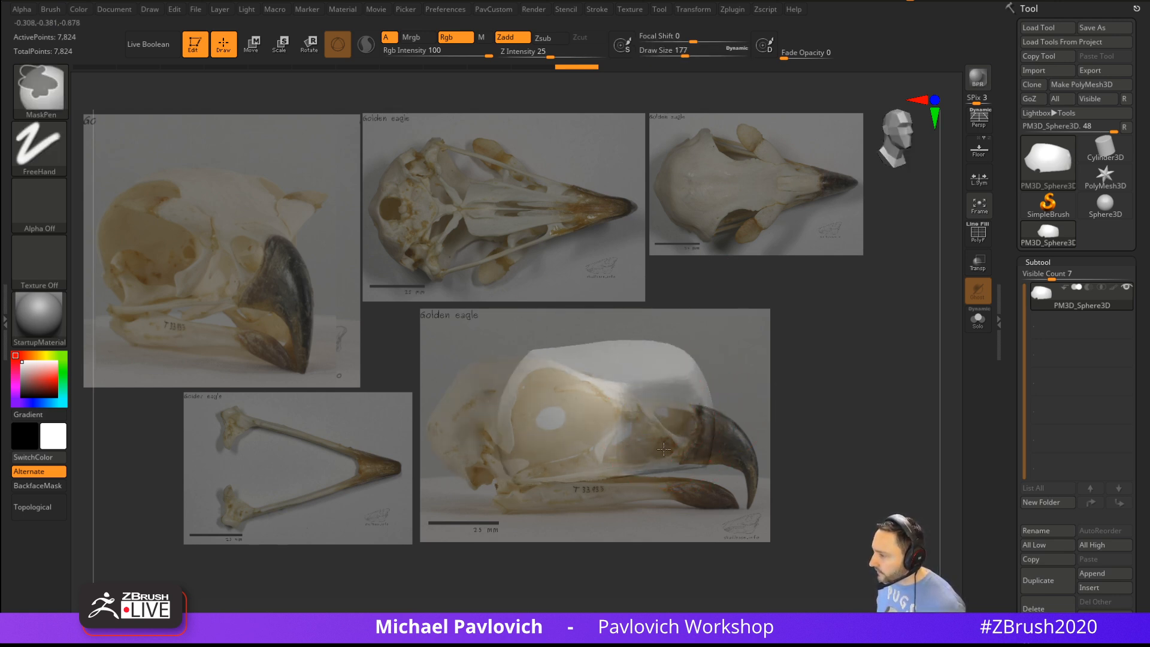
key("w")
mouse_move(813, 384)
left_mouse_down()
mouse_move(846, 379)
mouse_move(803, 386)
left_mouse_up()
left_click_drag(581, 433, 720, 410)
key("q")
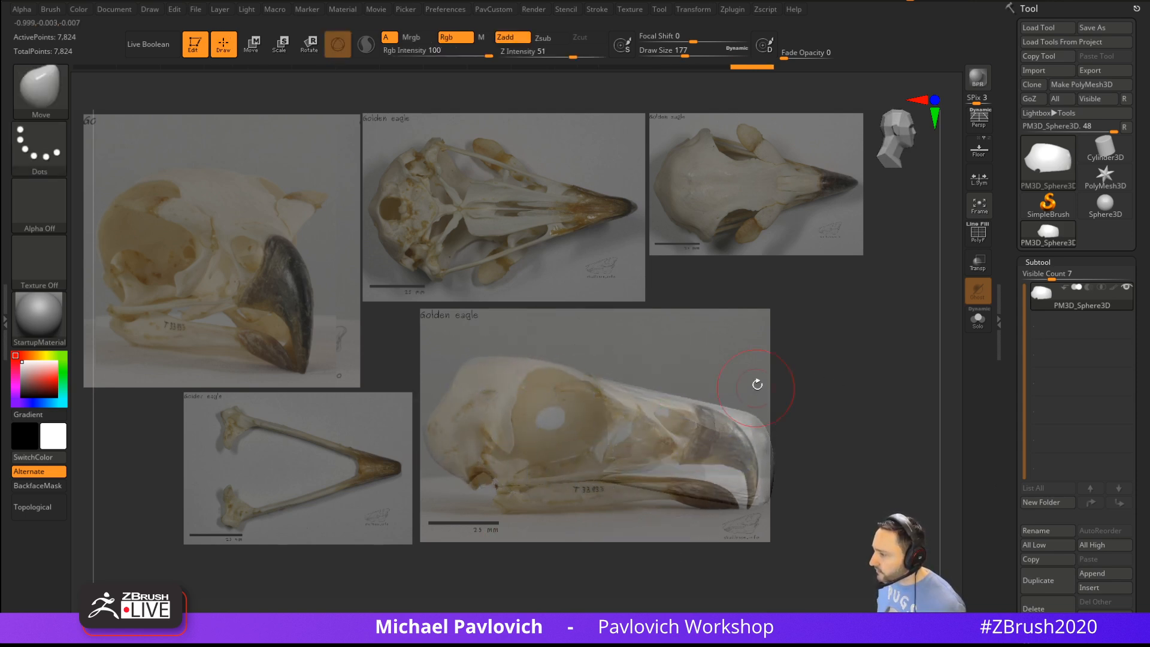
Clip the stretched front along the upper curve and underside of the beak in the side-view reference with ClipCurve
mouse_move(541, 334)
left_mouse_down("ctrl+shift")
mouse_move(623, 383)
mouse_move(739, 425)
left_mouse_up("ctrl+shift")
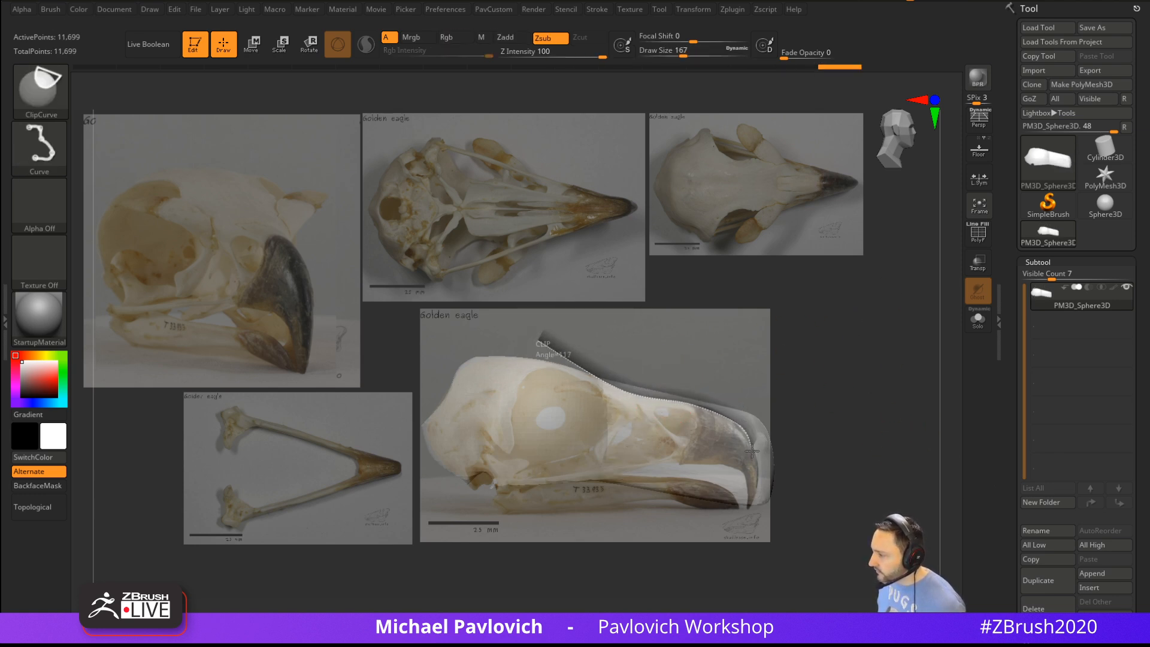
mouse_move(748, 515)
left_mouse_down("ctrl+shift")
mouse_move(756, 563)
mouse_move(742, 470)
mouse_move(542, 467)
left_mouse_up("ctrl+shift")
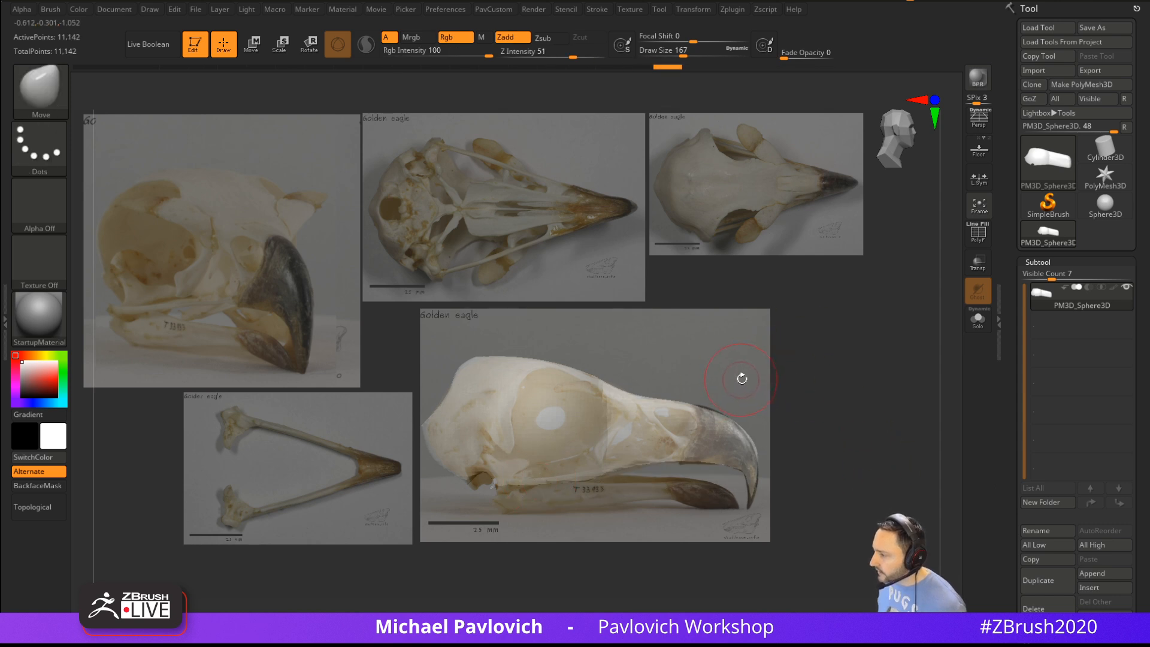
mouse_move(843, 344)
left_mouse_down()
mouse_move(819, 325)
mouse_move(909, 385)
mouse_move(898, 377)
left_mouse_up()
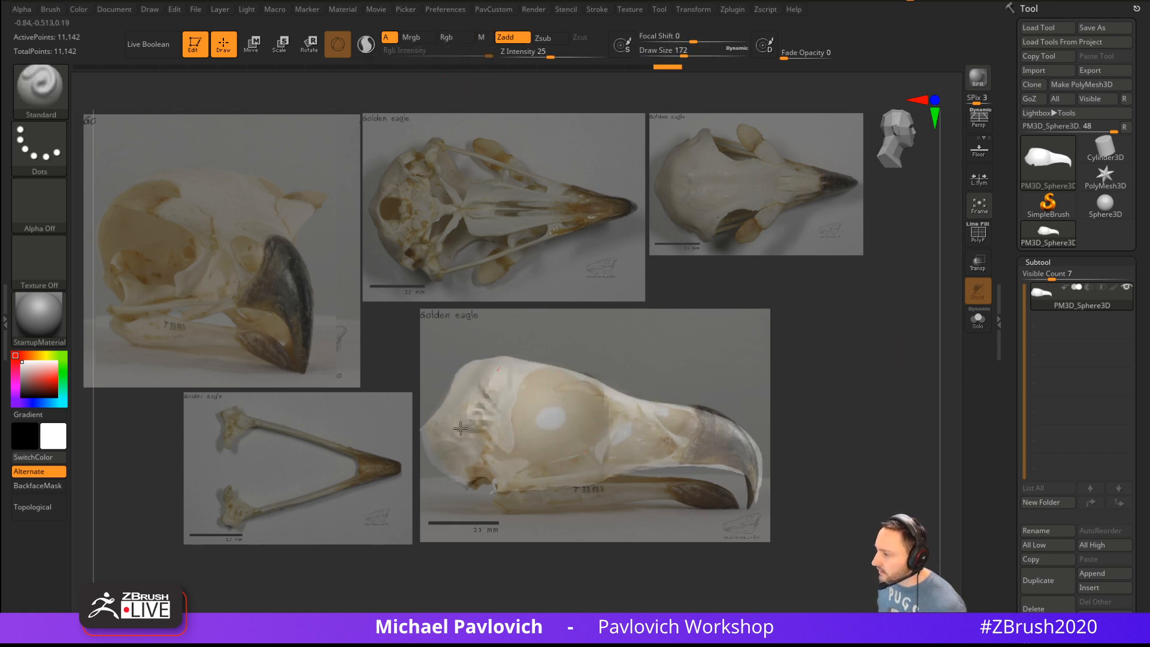
Paint the side-view photo onto the mesh using the Standard brush with Zadd off and Rgb at 100, and hide the references to inspect it
key("b")
key("s")
key("t")
left_click(505, 37)
left_click(446, 37)
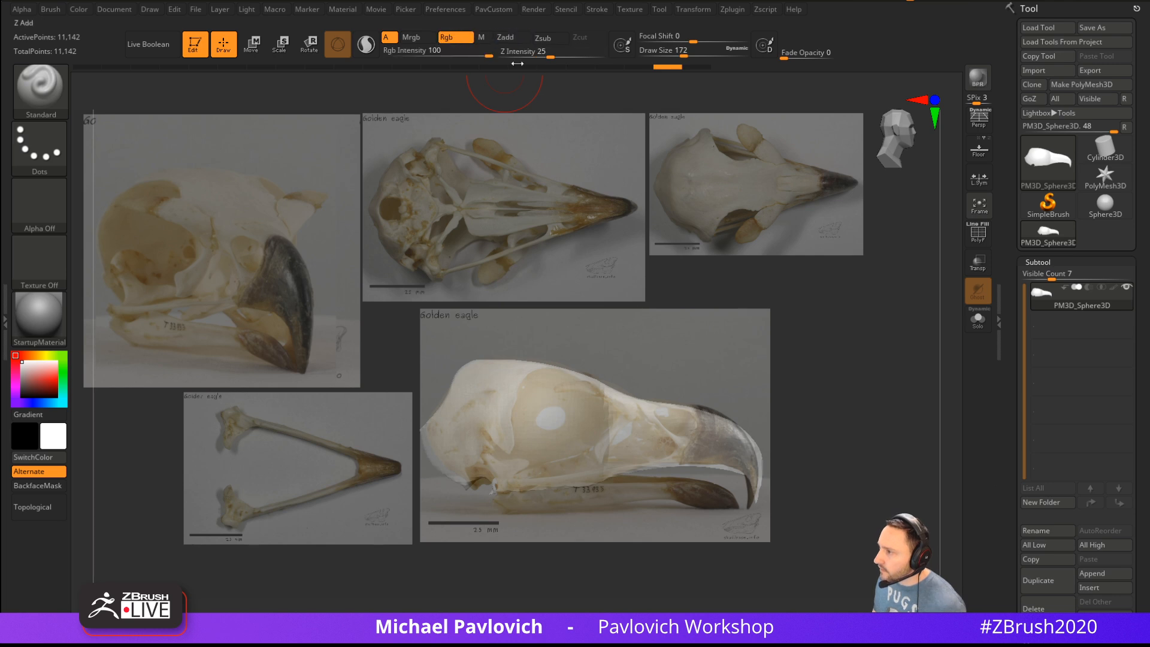
mouse_move(461, 383)
left_mouse_down()
mouse_move(509, 443)
mouse_move(755, 479)
left_mouse_up()
key("shift+z")
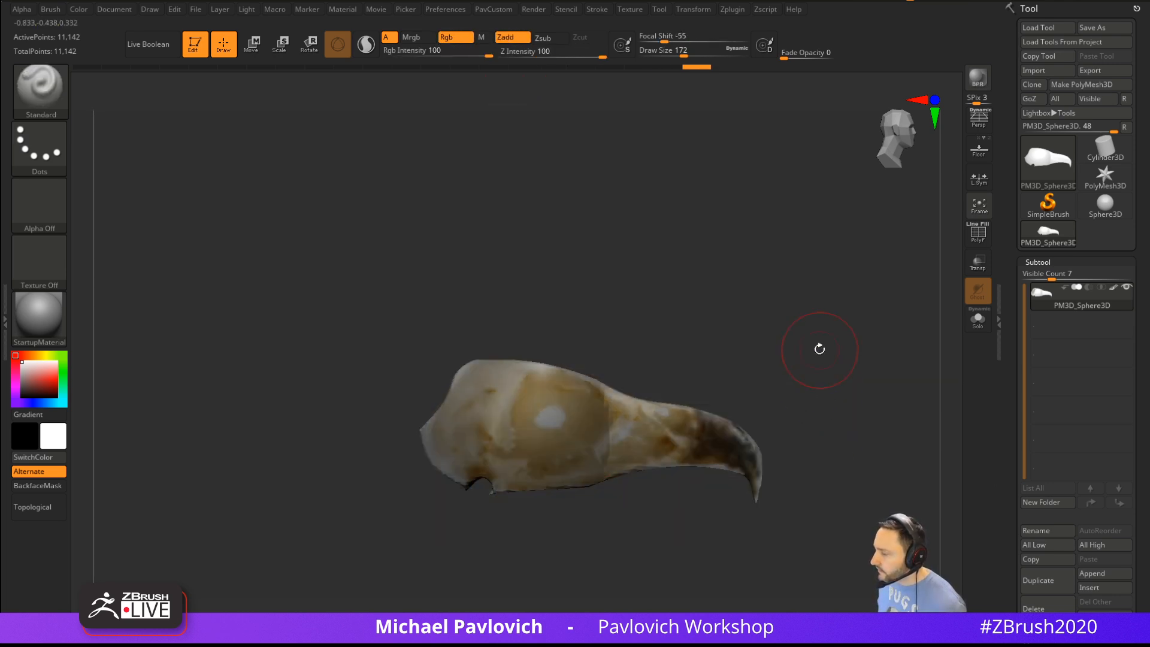
mouse_move(816, 344)
left_mouse_down()
mouse_move(752, 362)
mouse_move(850, 384)
mouse_move(844, 366)
left_mouse_up()
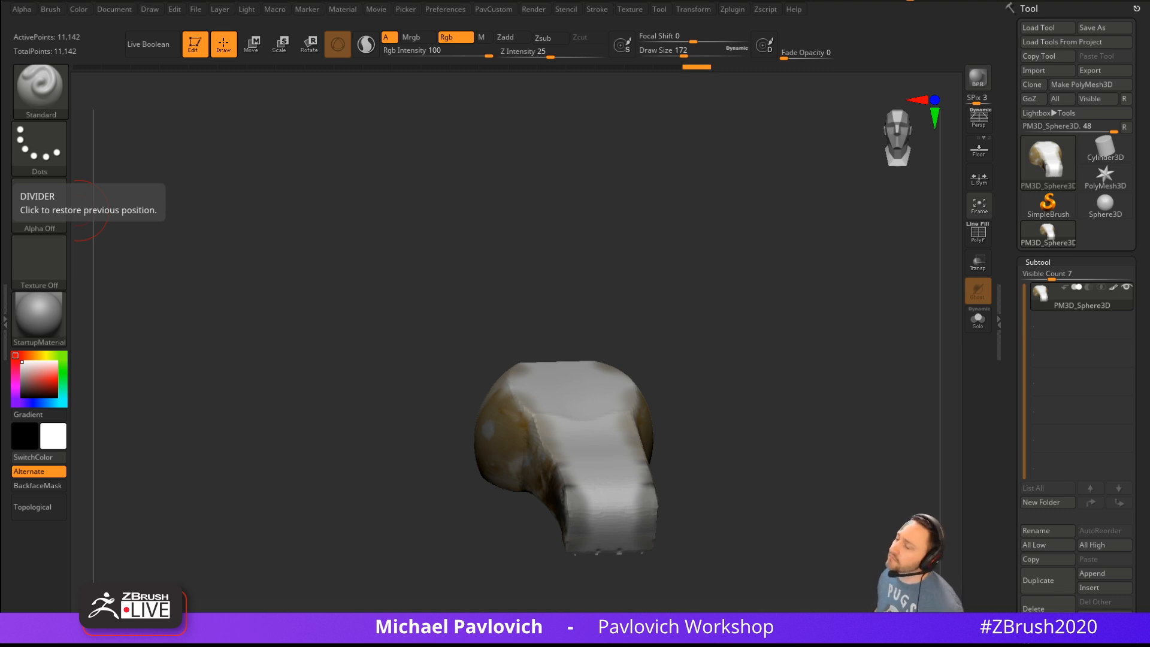
Look up the CamView settings in the preferences
left_click(444, 9)
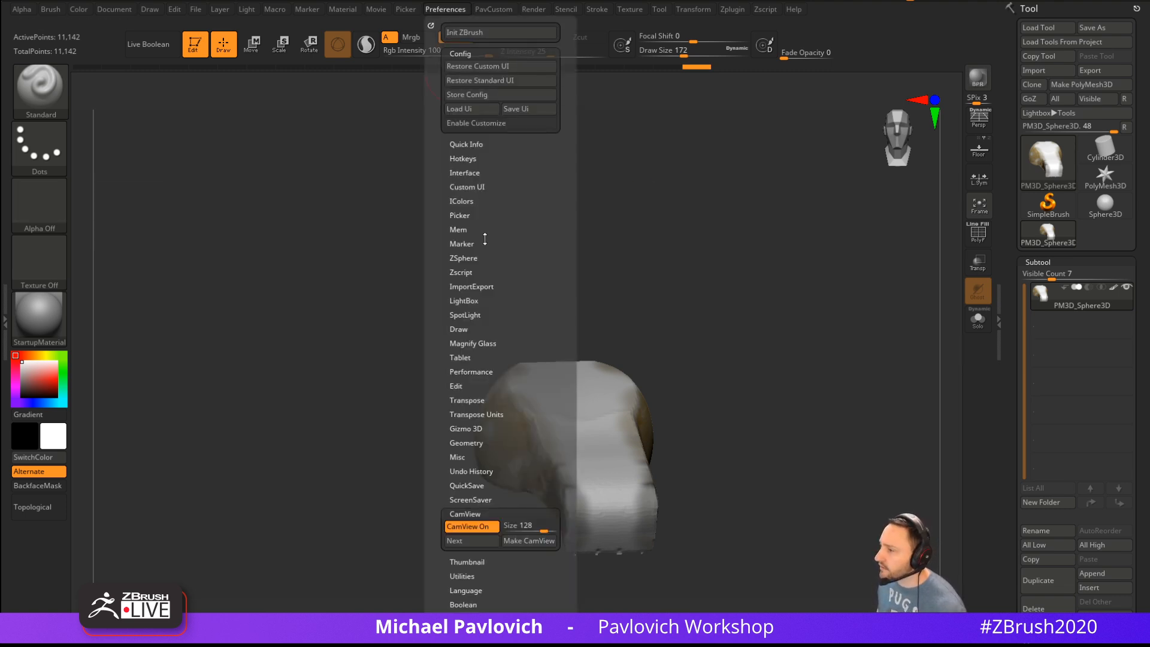
key("shift")
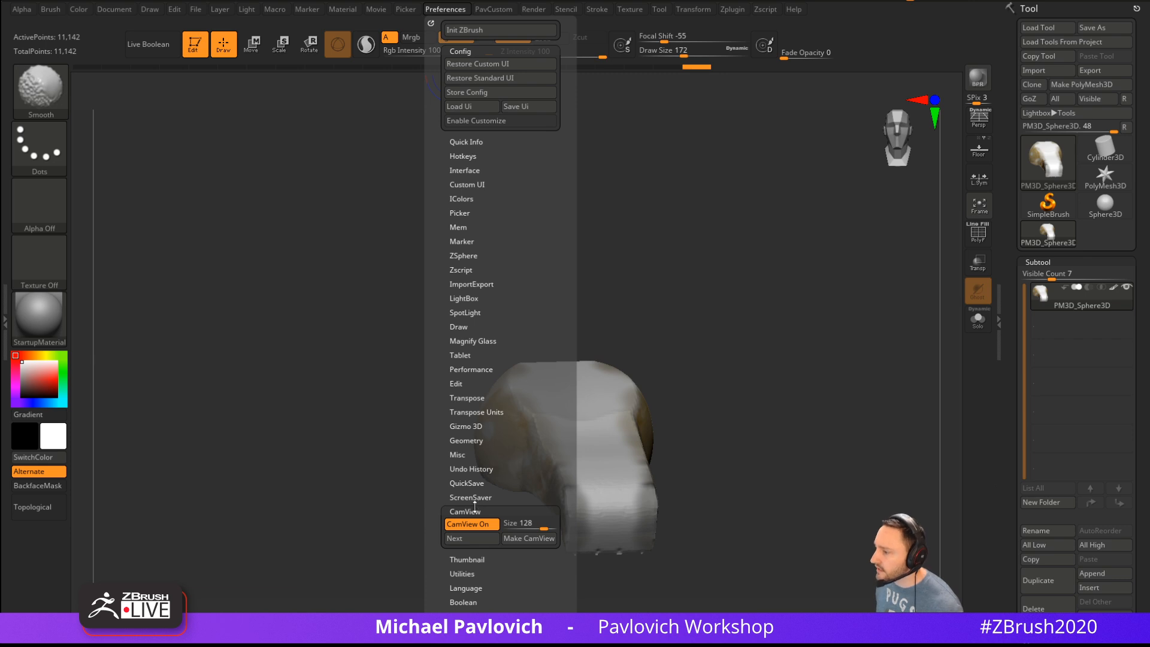
left_click(474, 509, "shift")
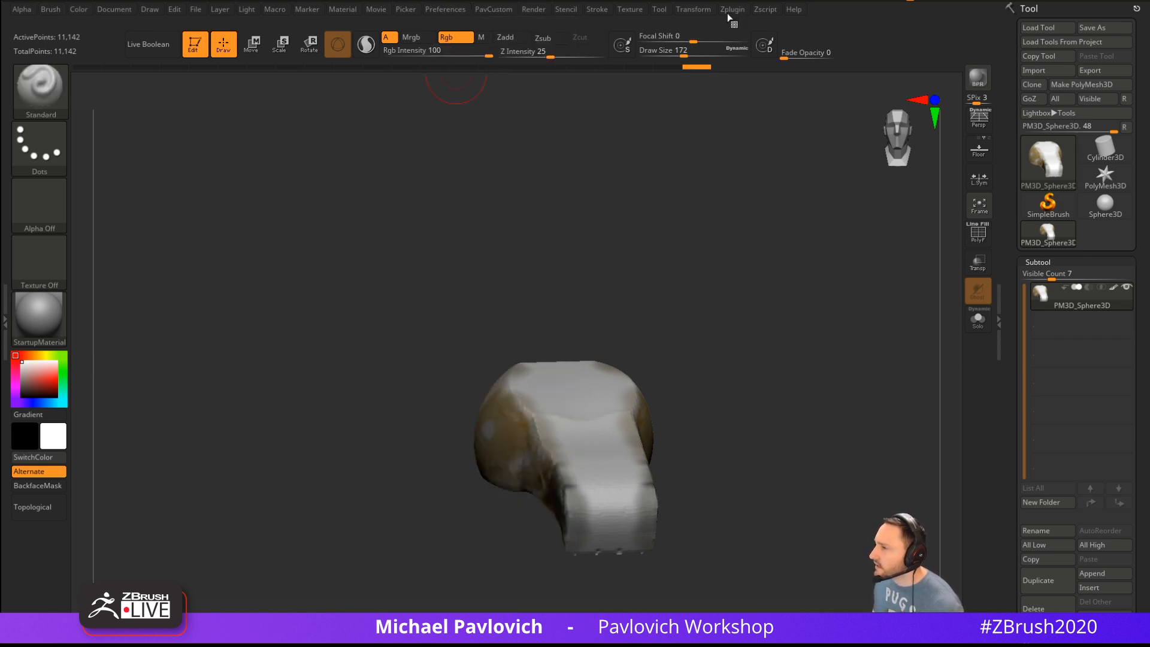
Reveal the Render Booleans settings, turn Live Boolean on and switch it off again
left_click(533, 11)
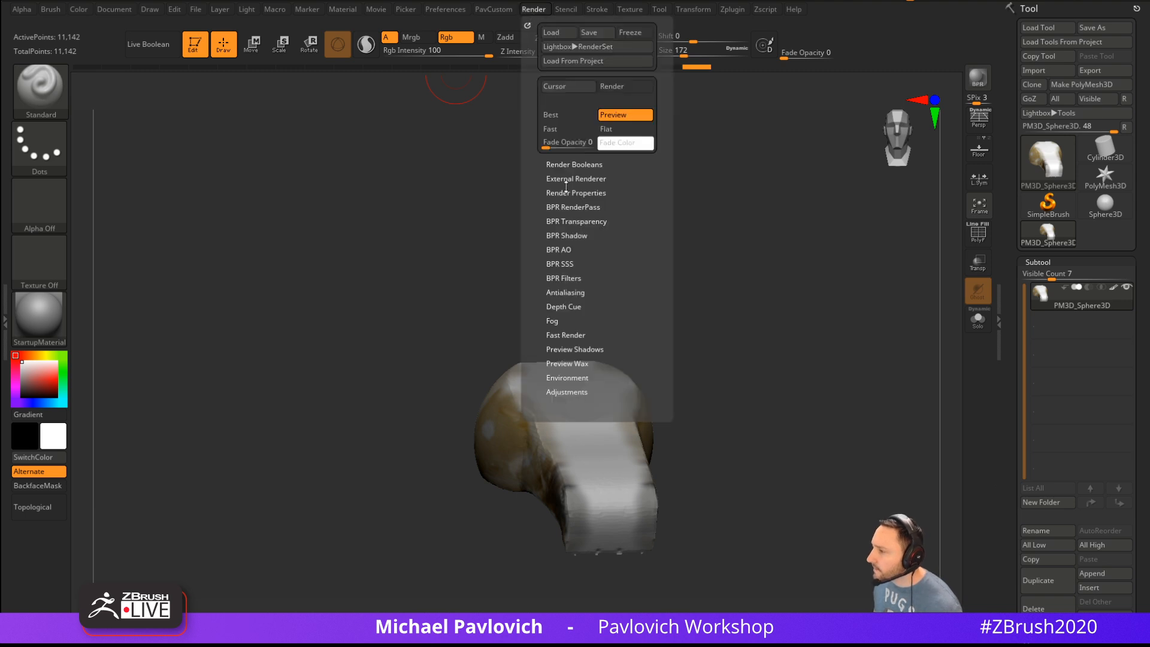
left_click(574, 164)
left_click(570, 188)
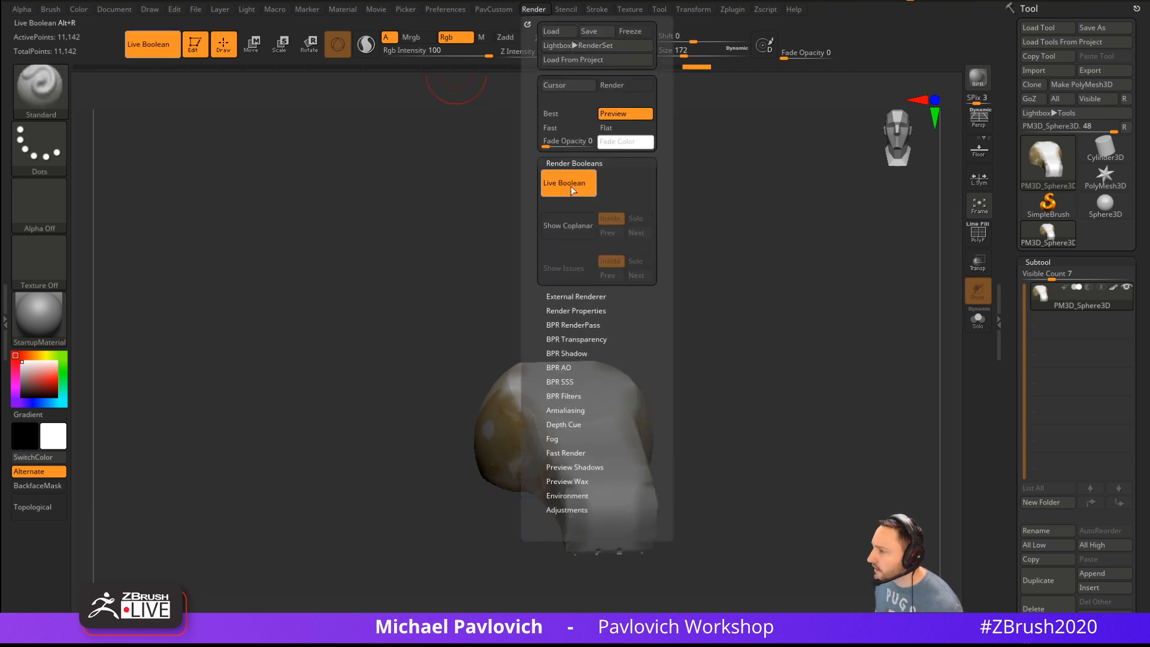
left_click(570, 232)
left_click(571, 231)
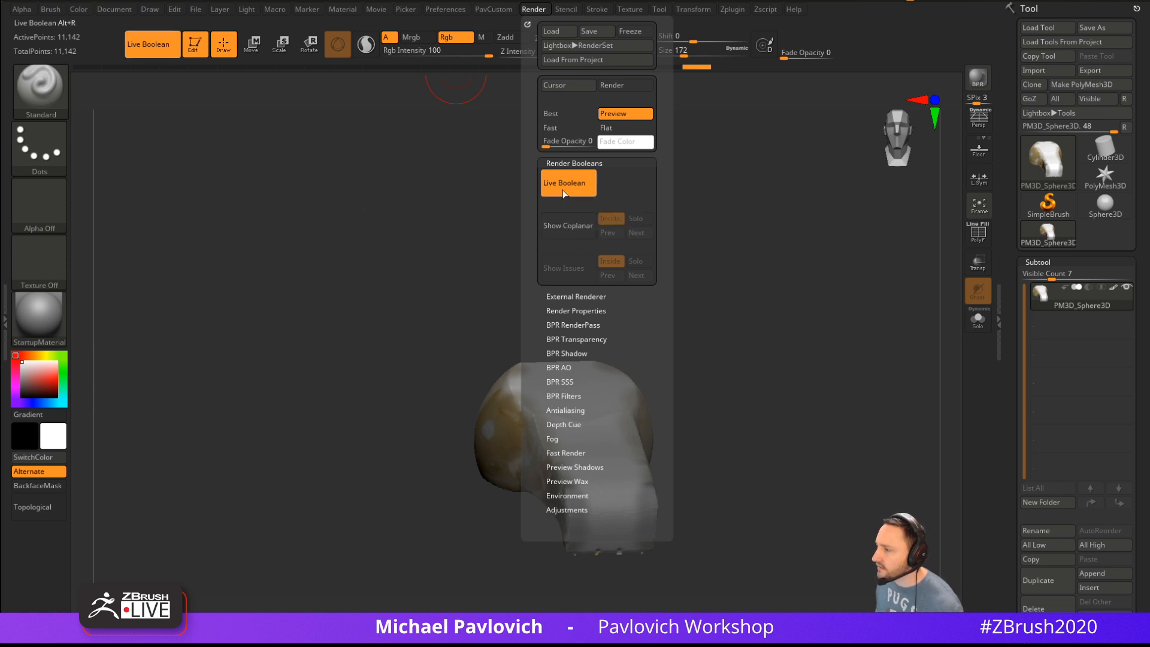
left_click(568, 182)
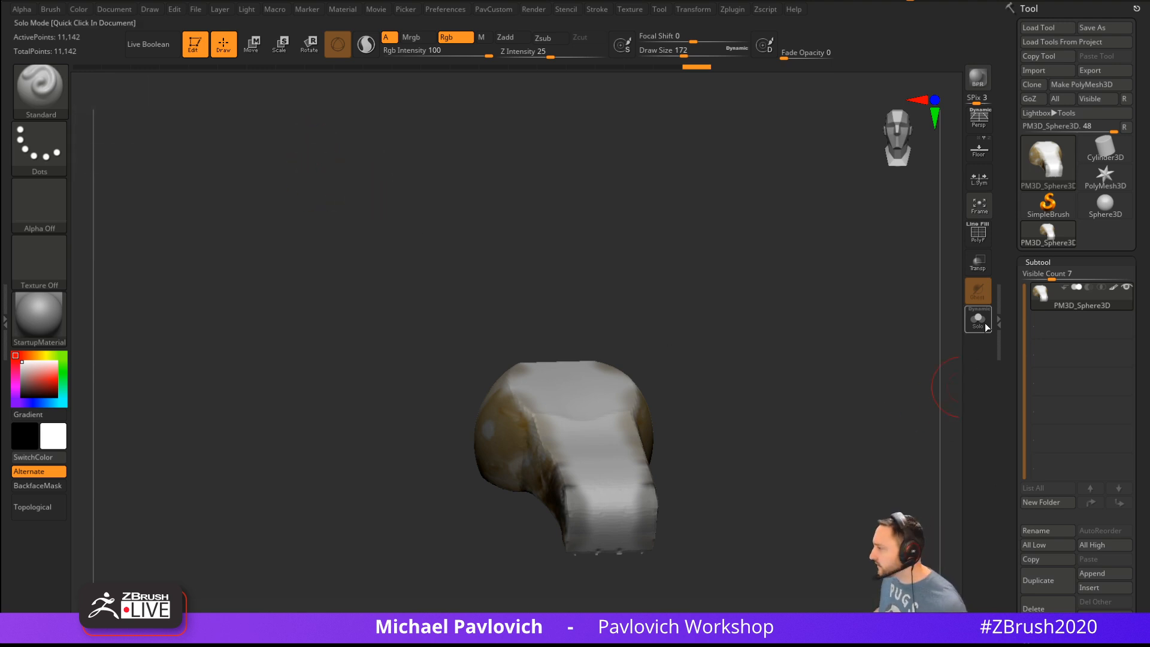
Inspect the mesh's wireframe with the polyframe display and turn the display off again
left_click(984, 231)
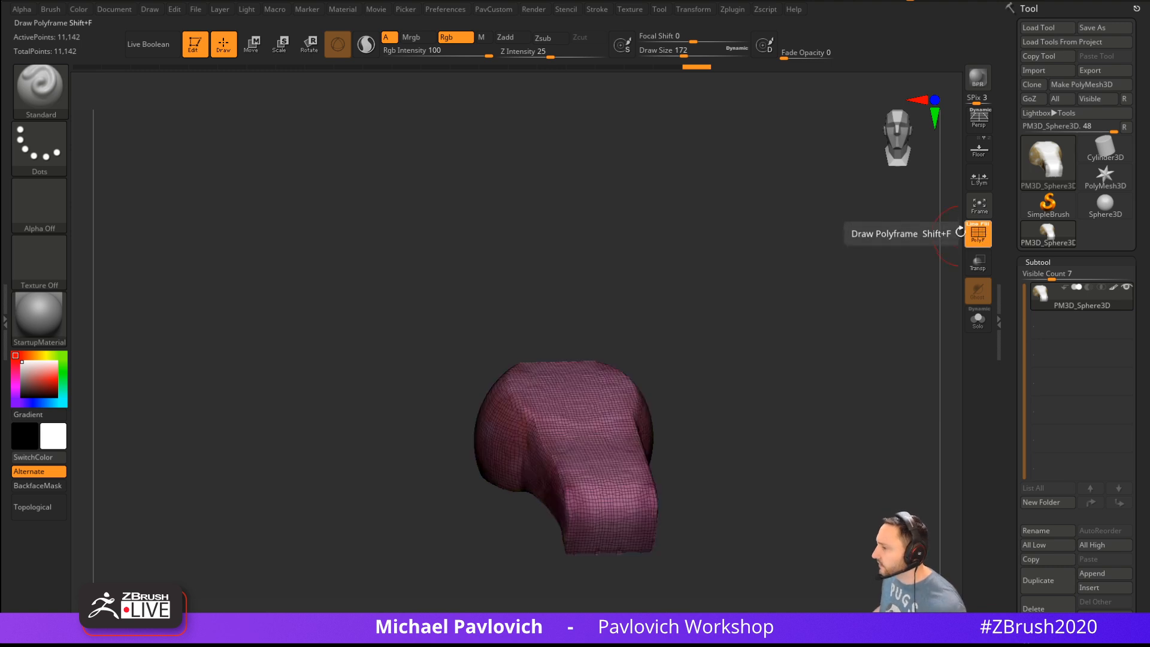
left_click(984, 231)
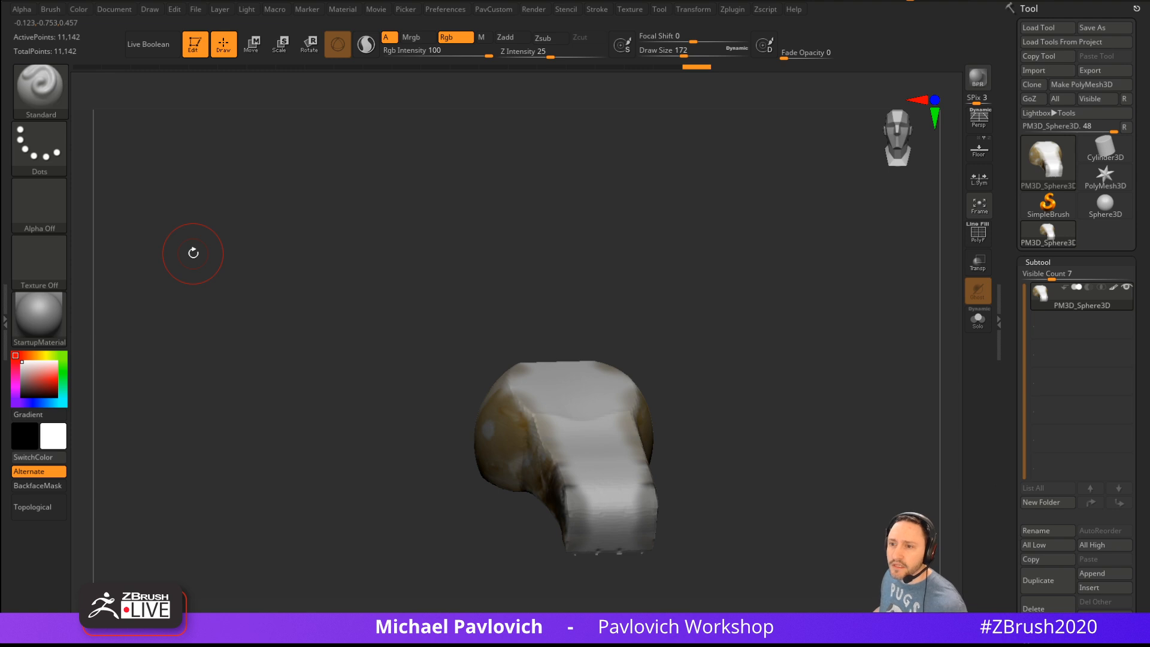
left_click_drag(467, 233, 475, 227)
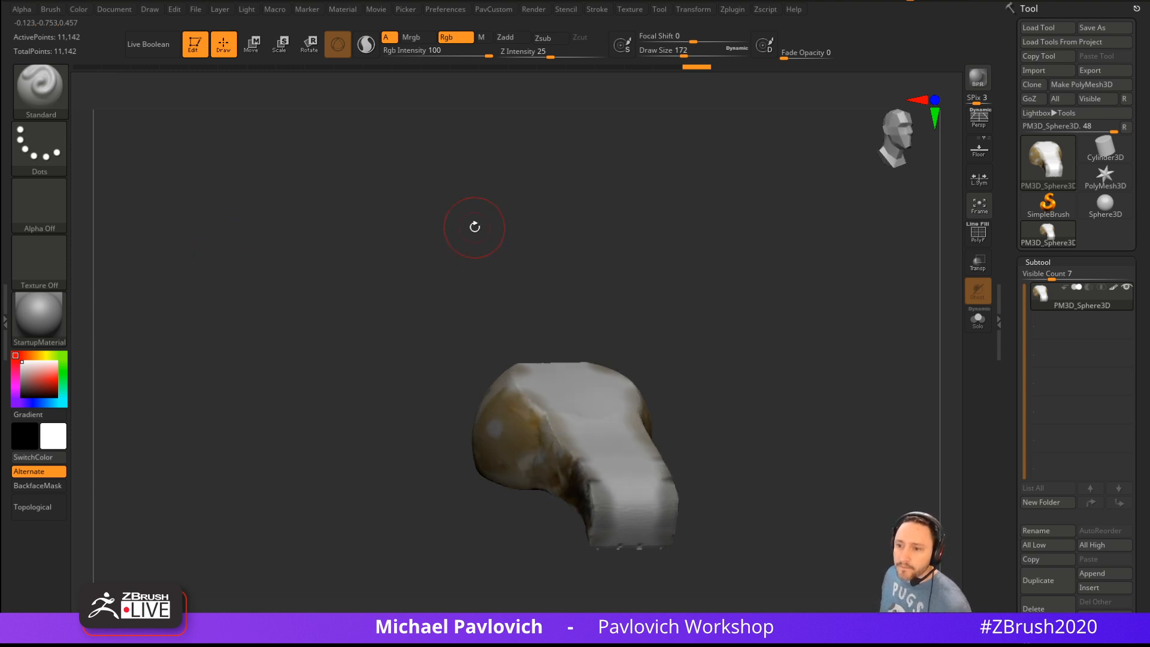
Show the reference images again and realign the mesh in side view with the side-view skull photo
left_click_drag(734, 222, 693, 300)
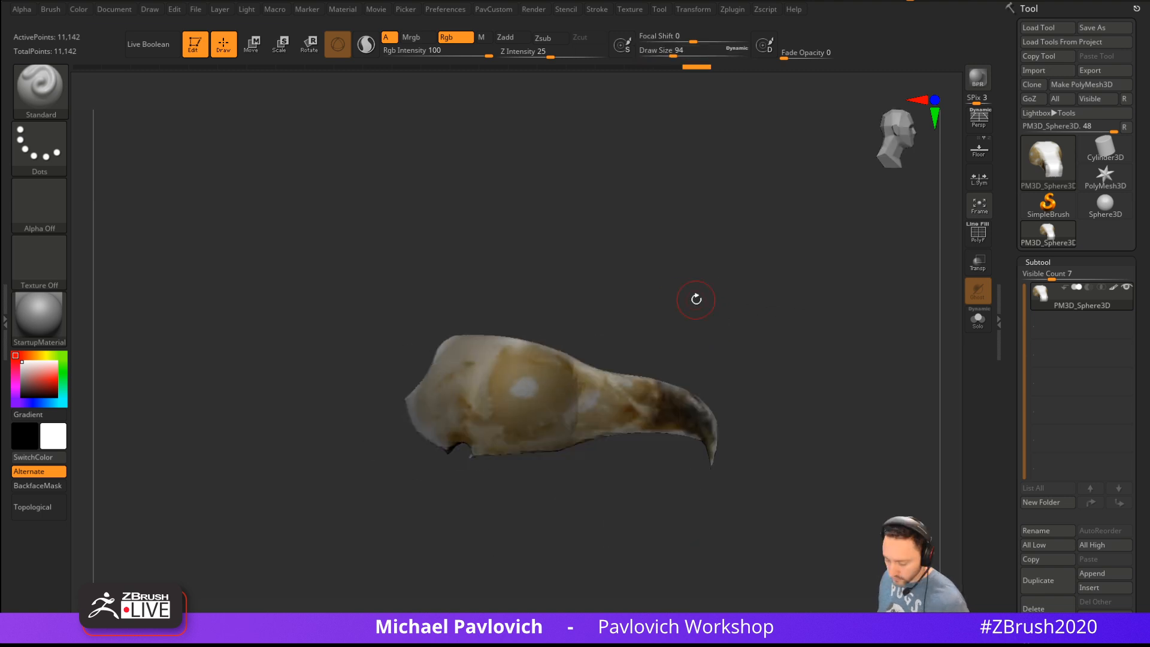
key("shift+z")
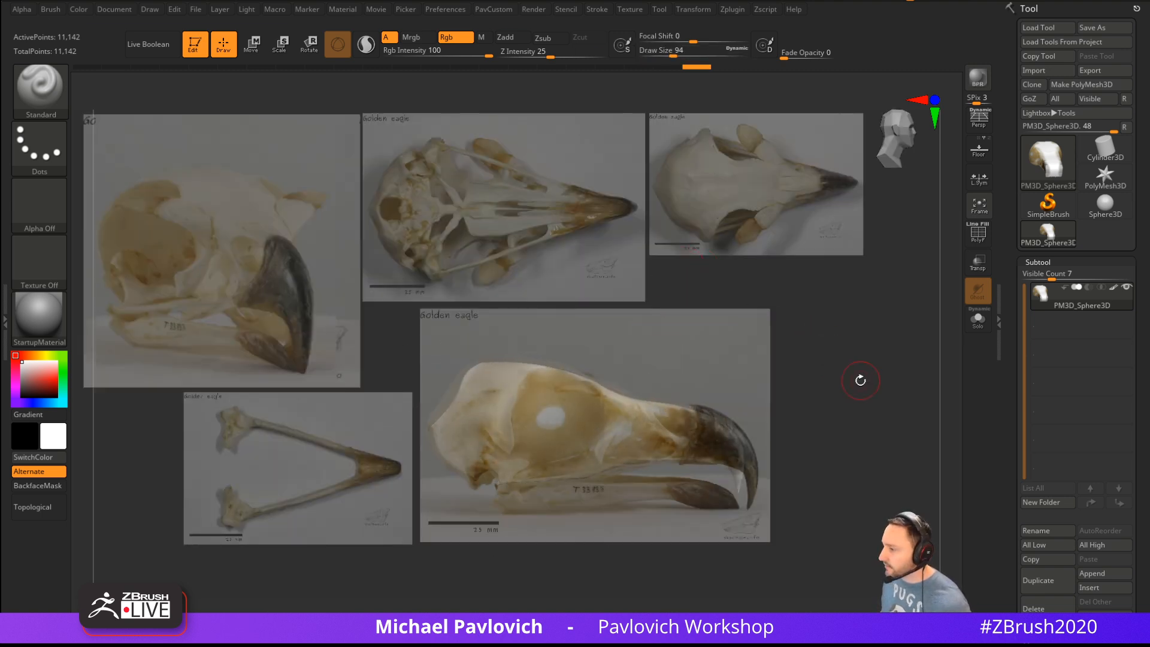
left_click_drag(861, 387, 862, 387, "shift")
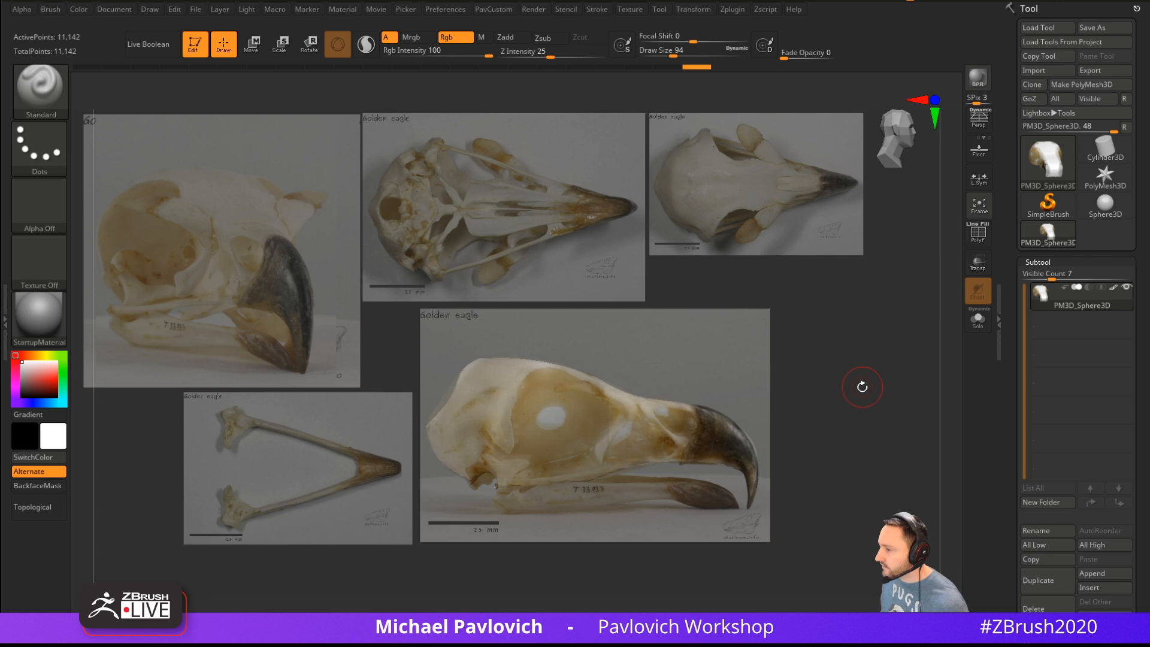
Adjust the mesh outline to the side-view reference with the Move brush and return to the Standard brush
key("b")
key("m")
key("v")
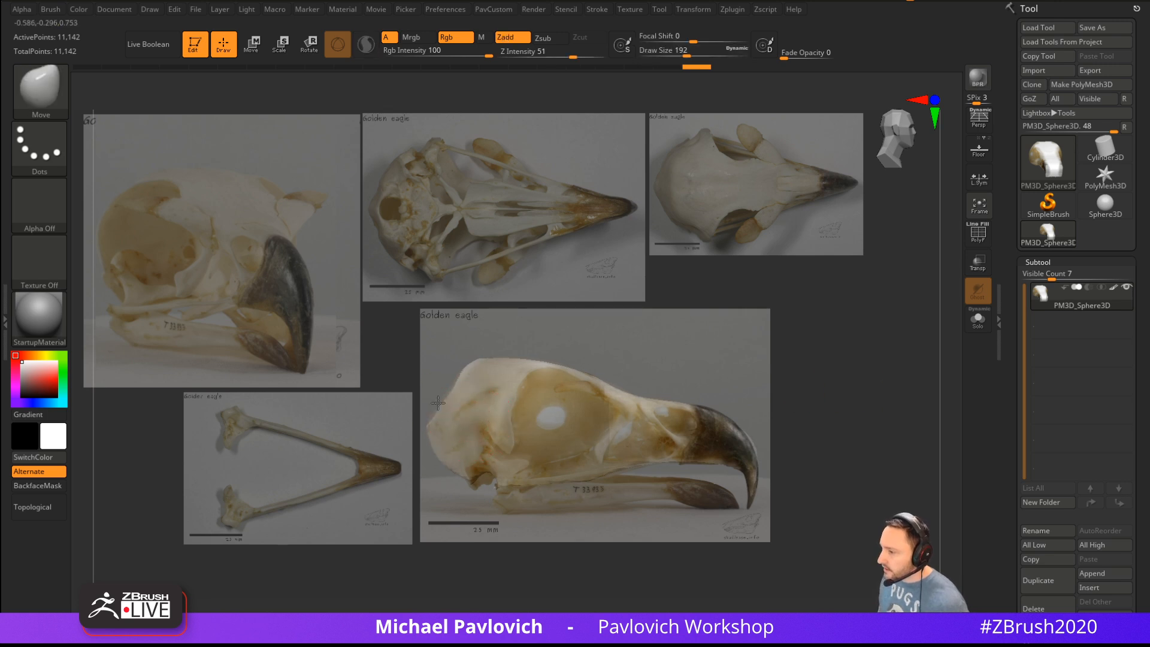
key("b")
key("s")
key("t")
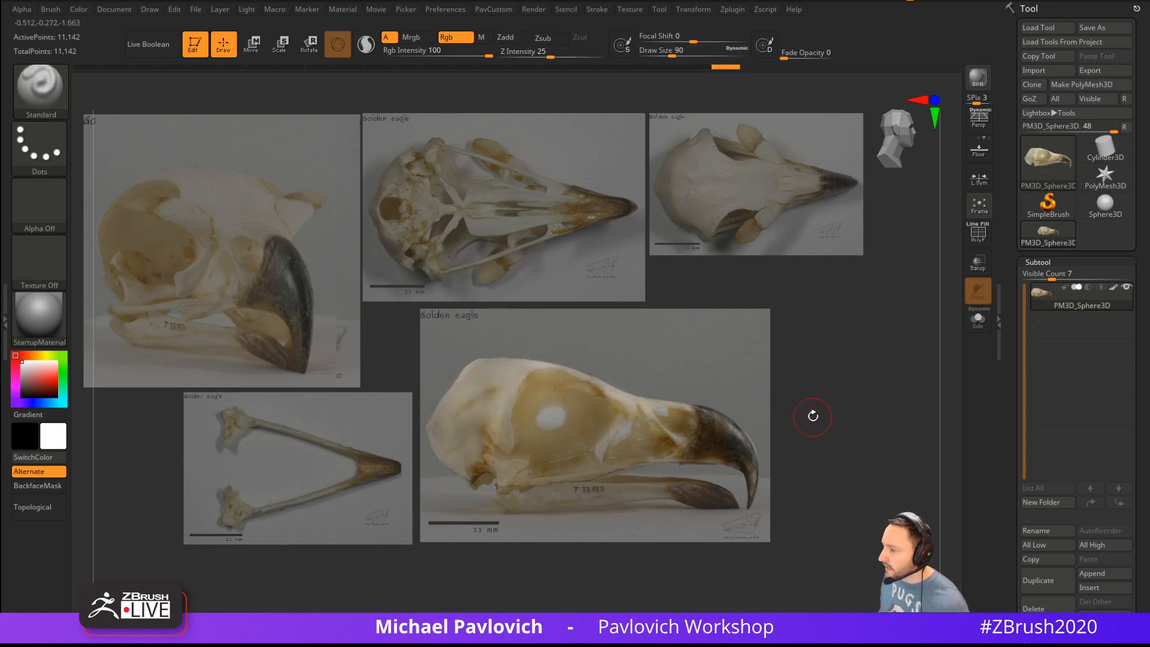
Change the mesh's material to SkinShade4
left_click(39, 323)
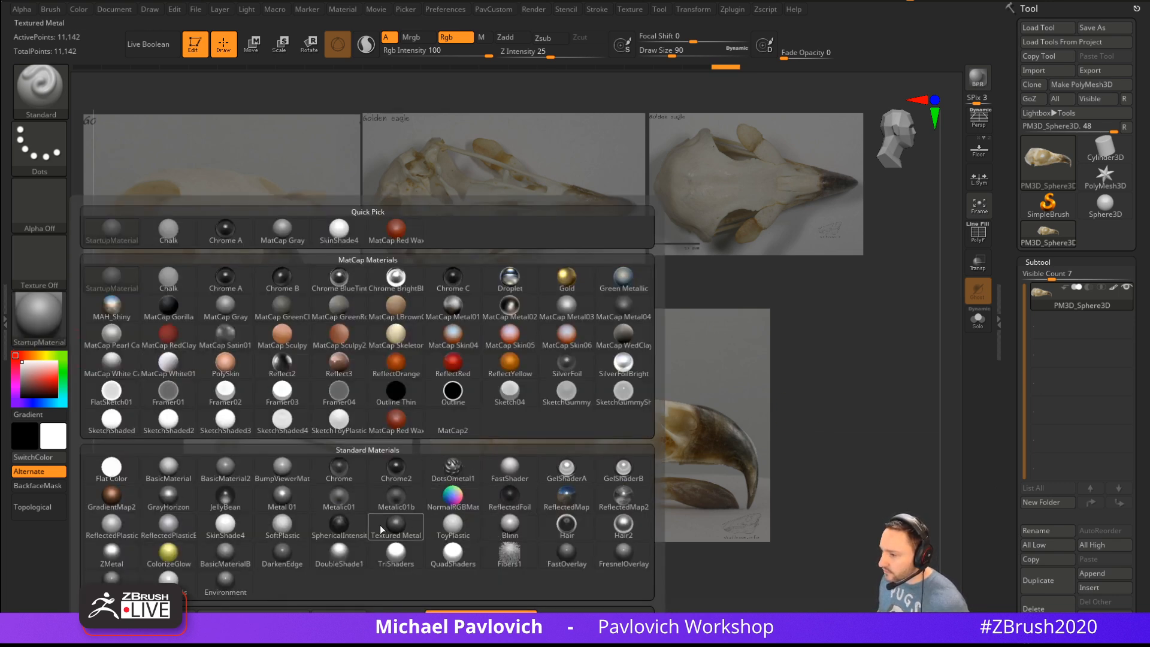
left_click(225, 527)
left_click_drag(866, 412, 870, 403)
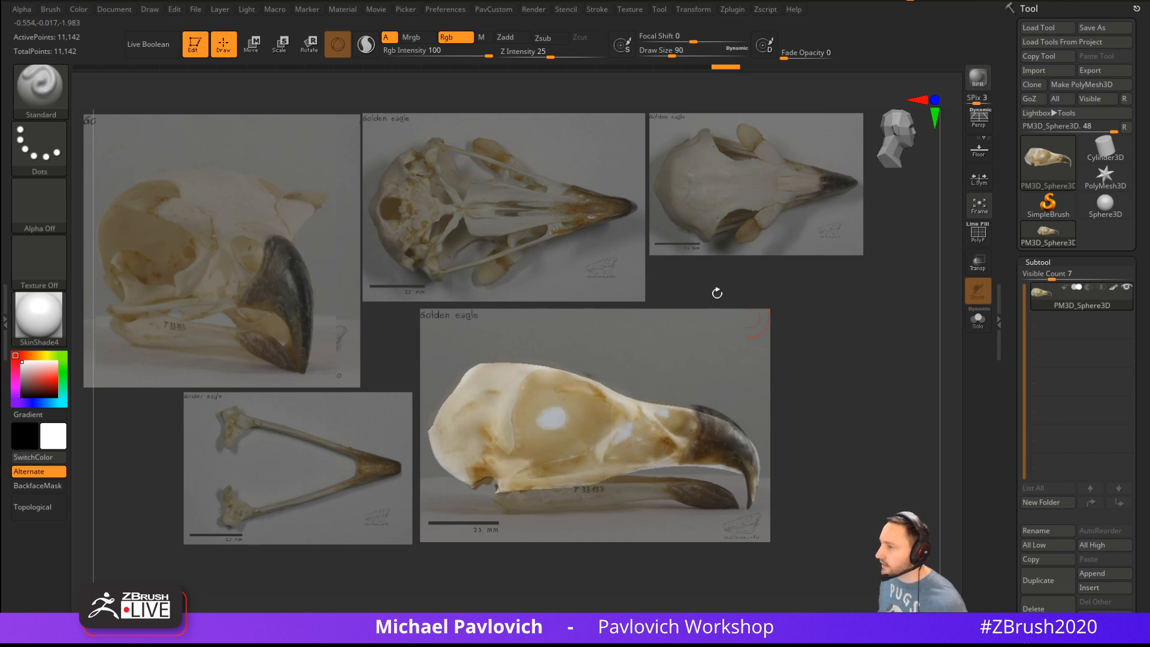
Show the timeline above the canvas and bring the mesh from side view to the top-view skull photo
left_click(376, 9)
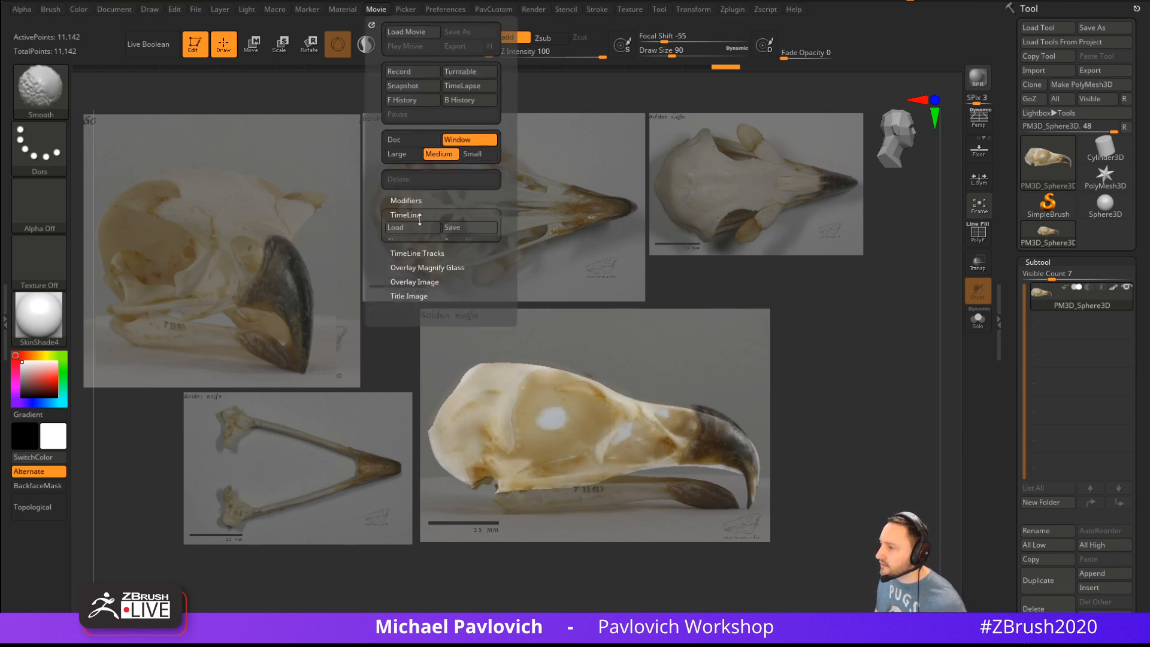
left_click(469, 240)
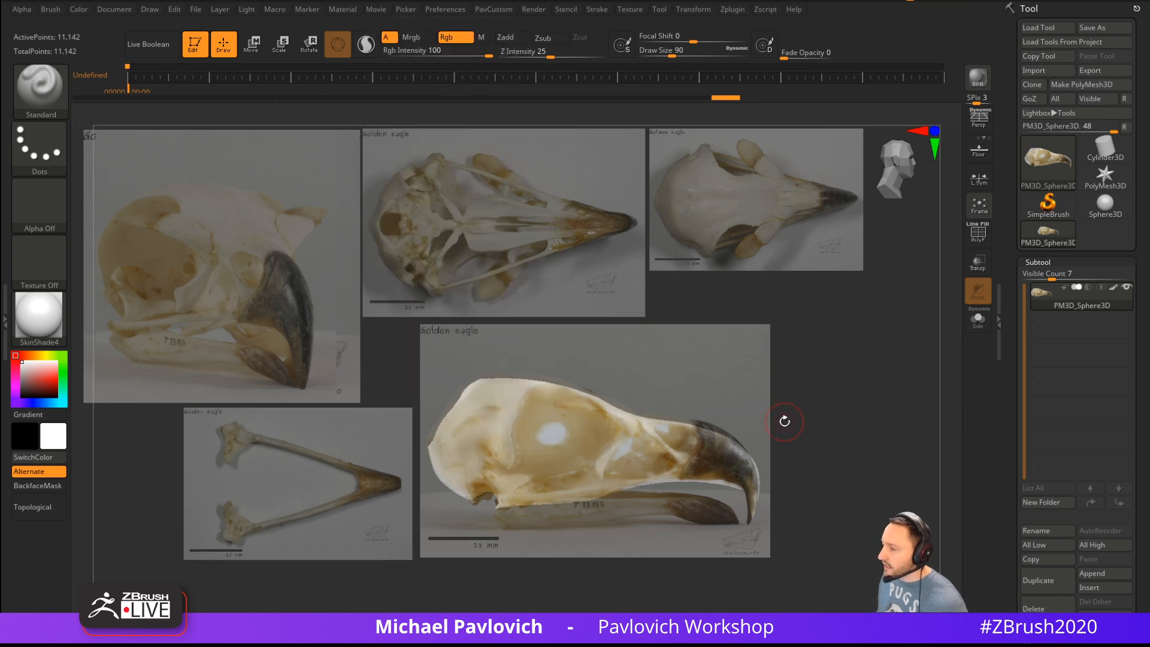
left_click_drag(642, 309, 772, 342)
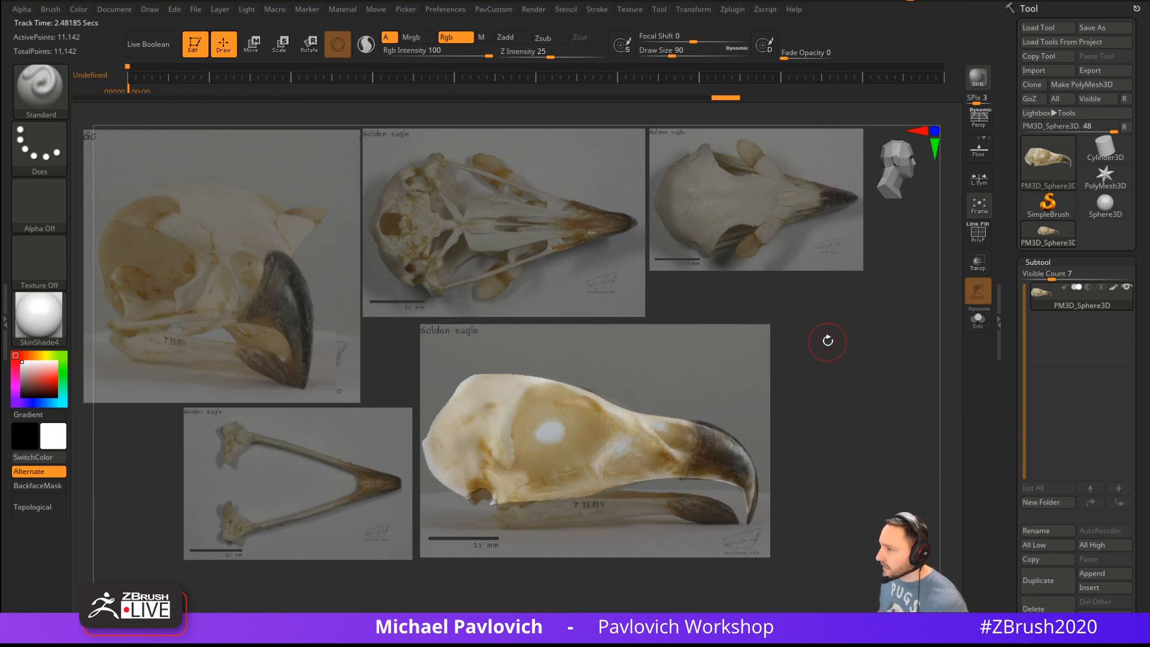
left_click_drag(843, 314, 920, 339)
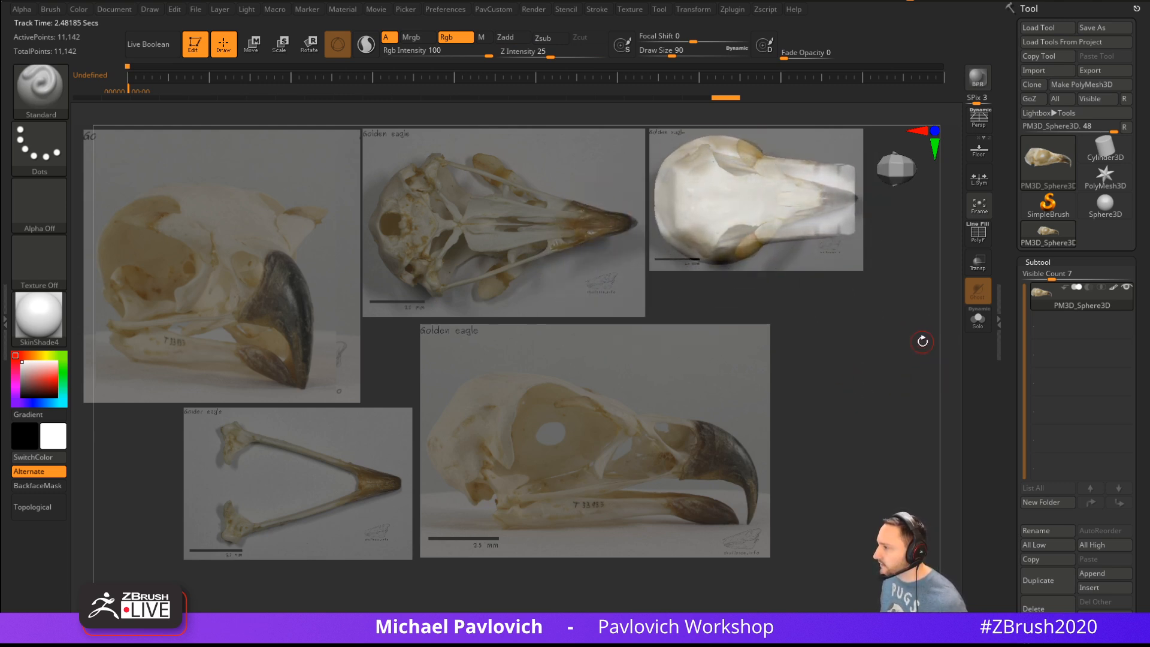
Clip the sides of the cranium with ClipCurve to match the top-view photo and update the DynaMesh
key("ctrl+shift")
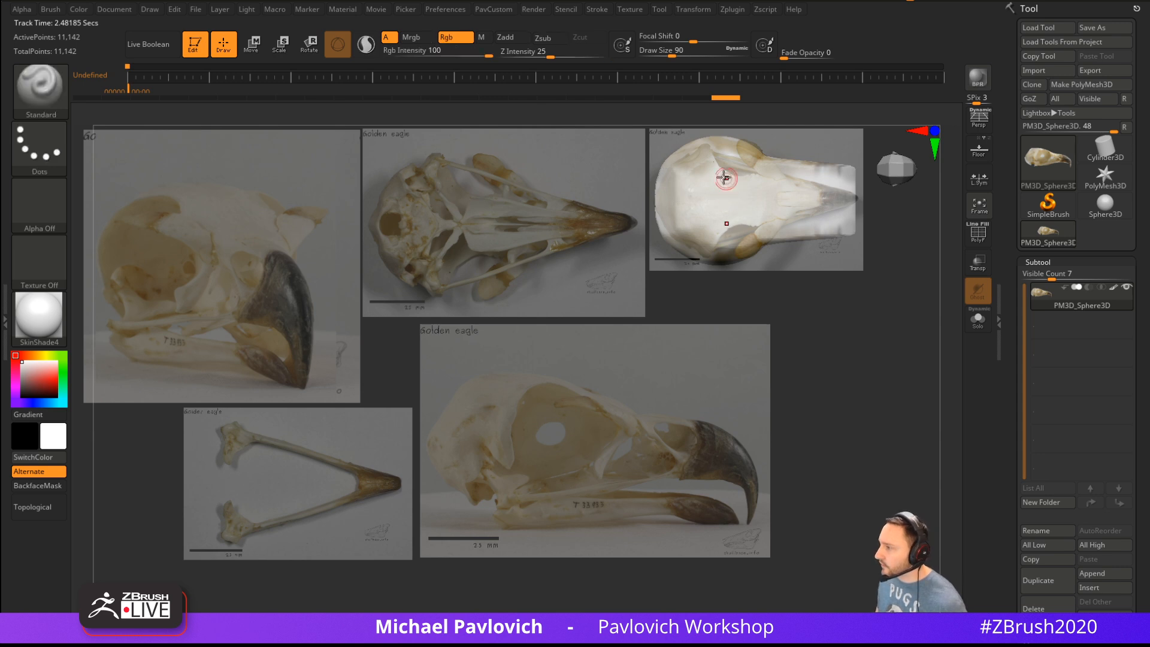
key("ctrl+shift")
left_click_drag(722, 294, 647, 204, "ctrl+shift")
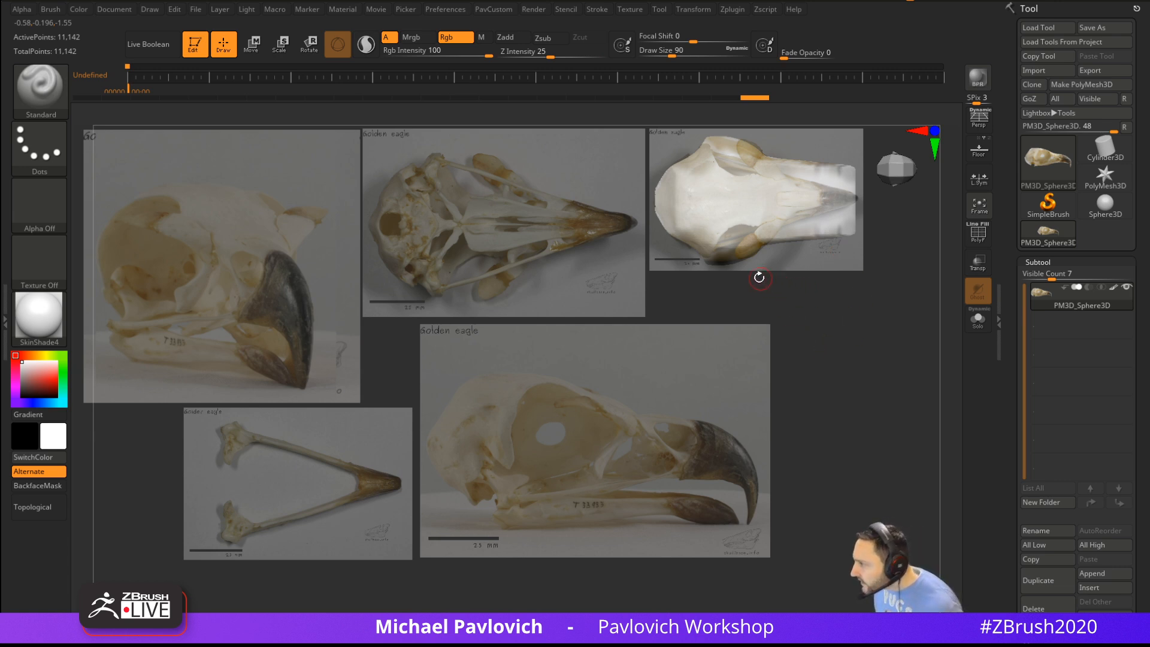
mouse_move(767, 280)
left_mouse_down()
mouse_move(790, 277)
mouse_move(704, 249)
left_mouse_up()
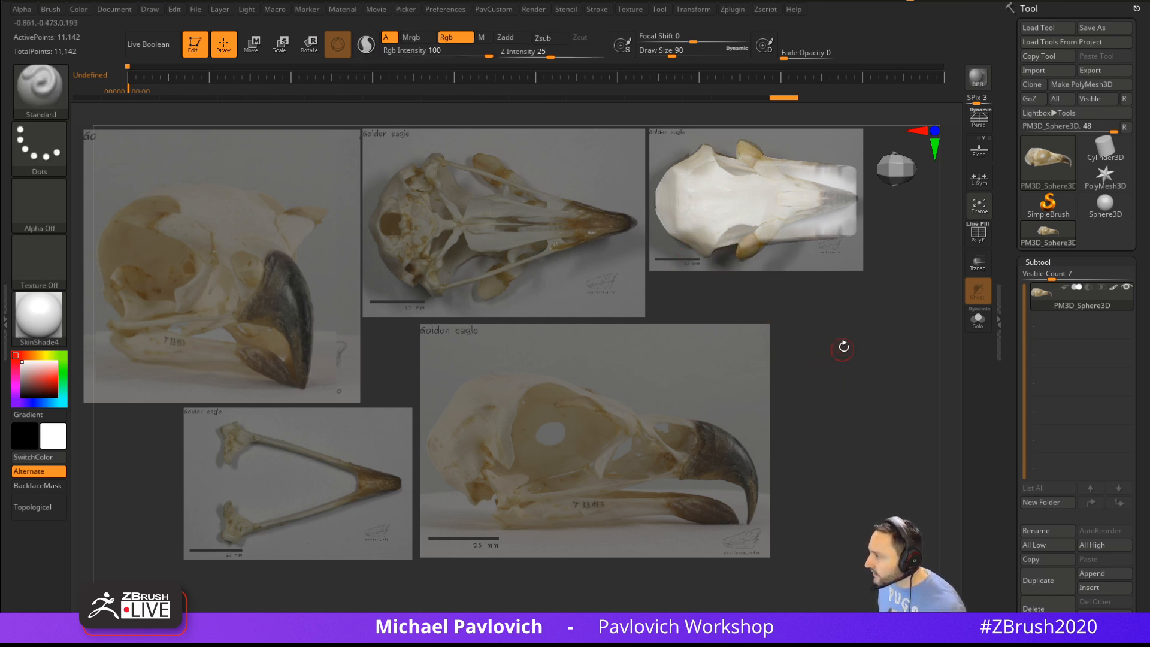
left_click_drag(866, 328, 919, 408, "ctrl")
Turn off the CamView orientation head in the preferences
left_click_drag(896, 201, 815, 238)
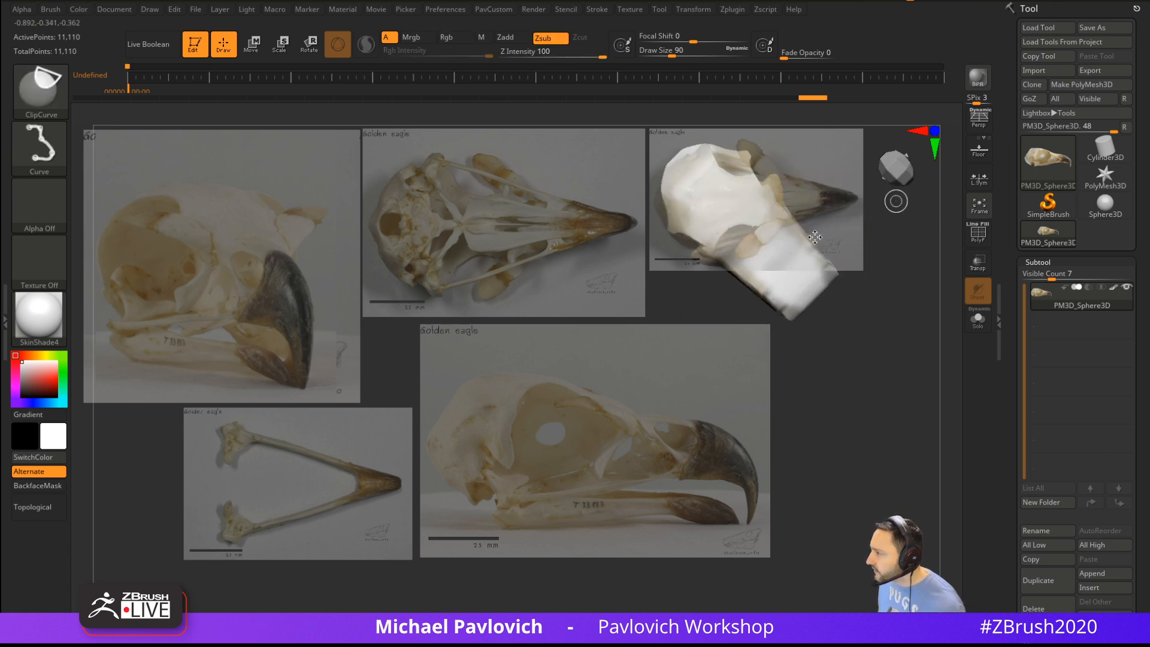
left_click_drag(877, 344, 887, 328)
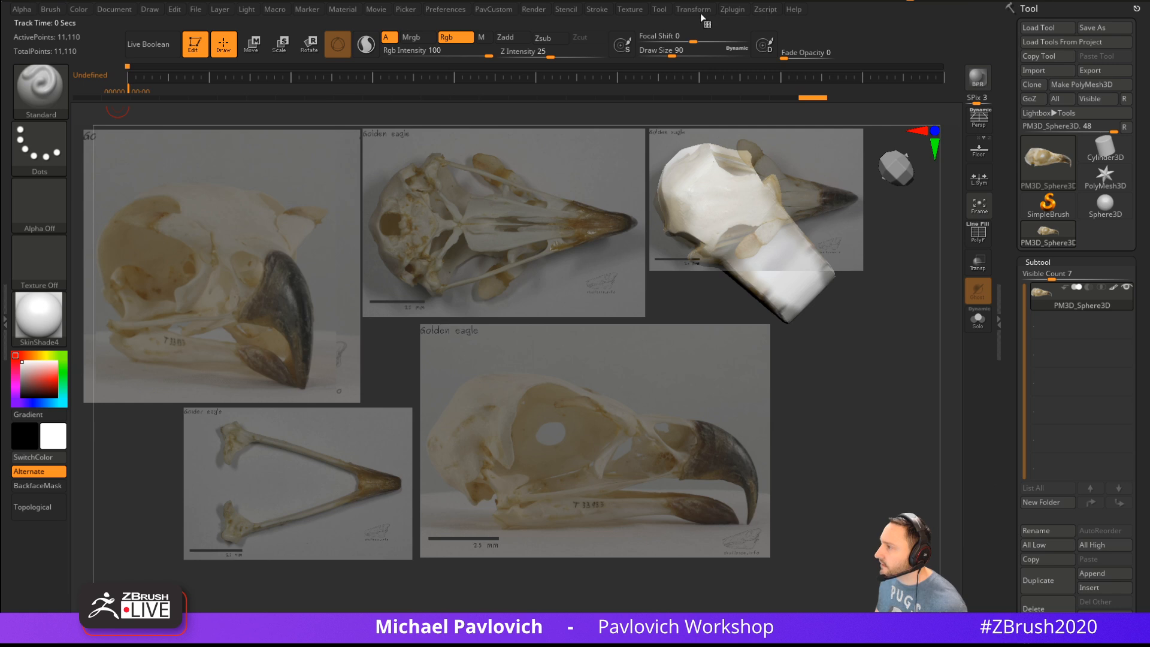
left_click(492, 9)
left_click(445, 9)
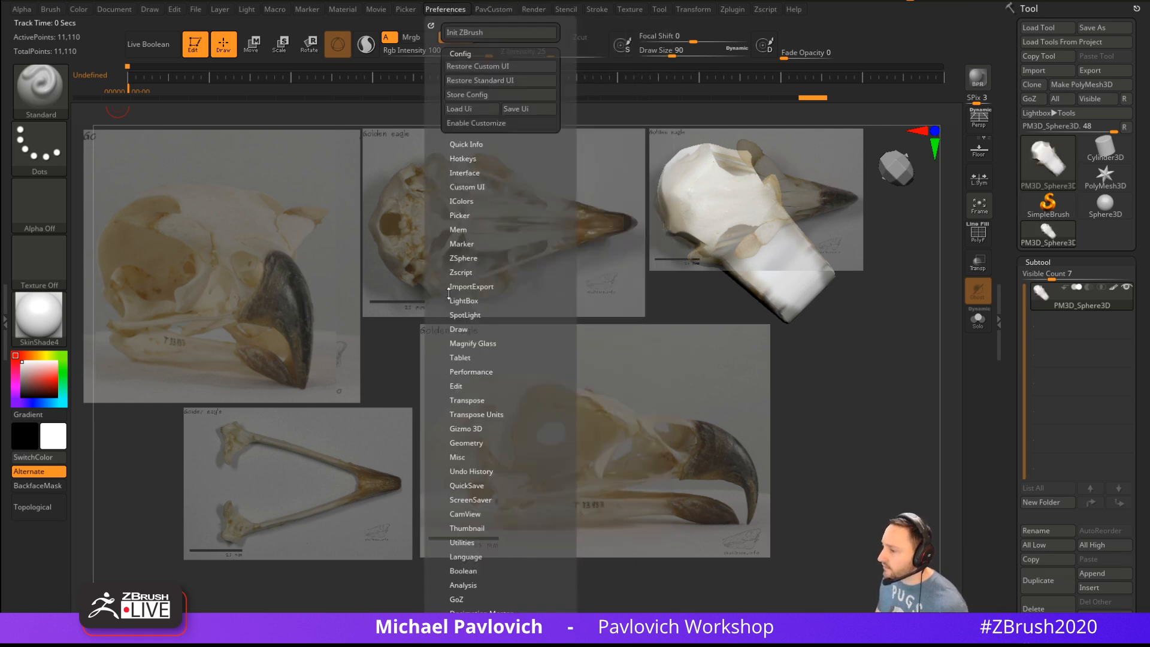
left_click(463, 514)
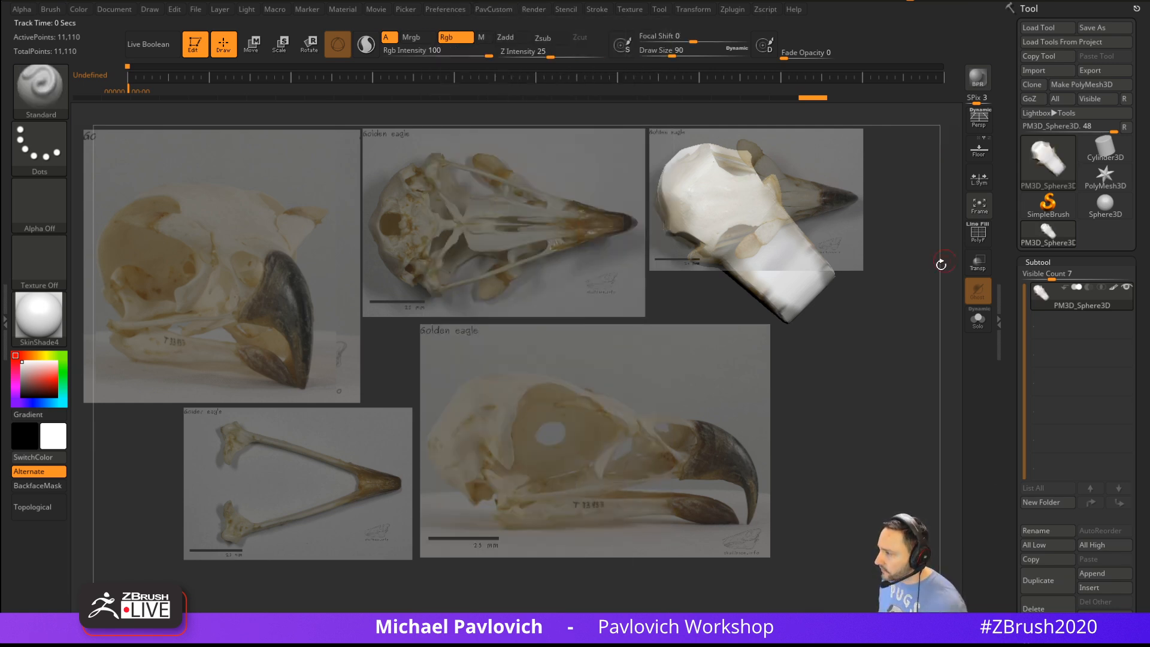
Taper the beak to the top-view photo with ClipCurve and the Move brush, and remesh it with the Standard brush reselected
left_click_drag(892, 239, 906, 365)
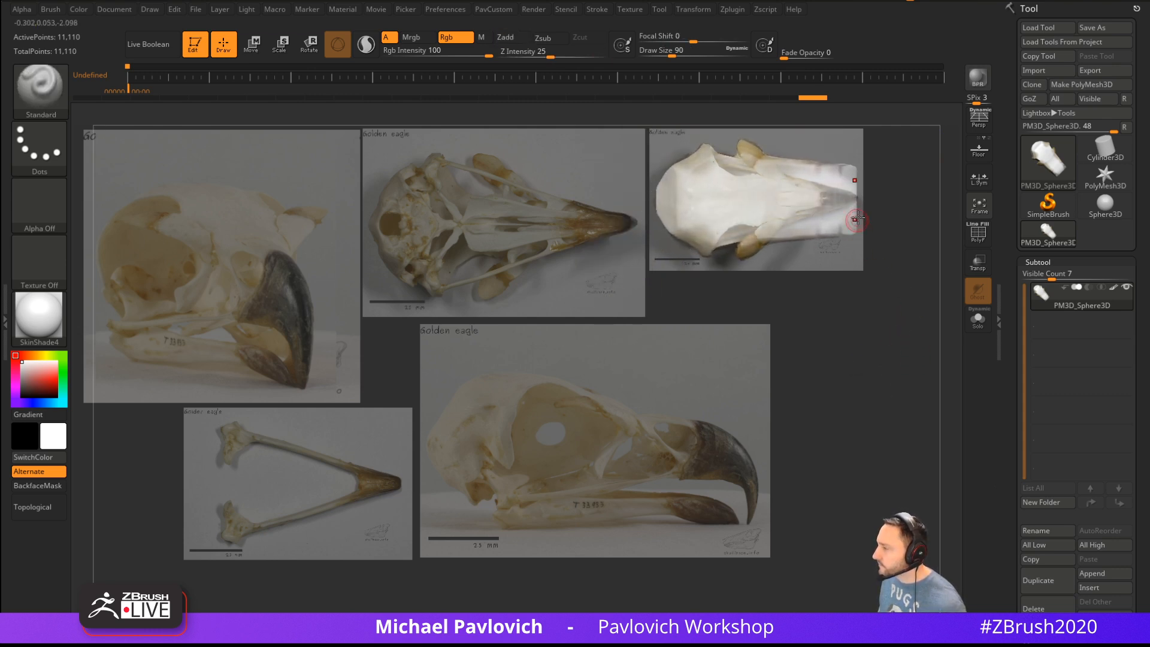
mouse_move(894, 187)
left_mouse_down("ctrl+shift")
mouse_move(782, 227)
mouse_move(755, 272)
left_mouse_up("ctrl+shift")
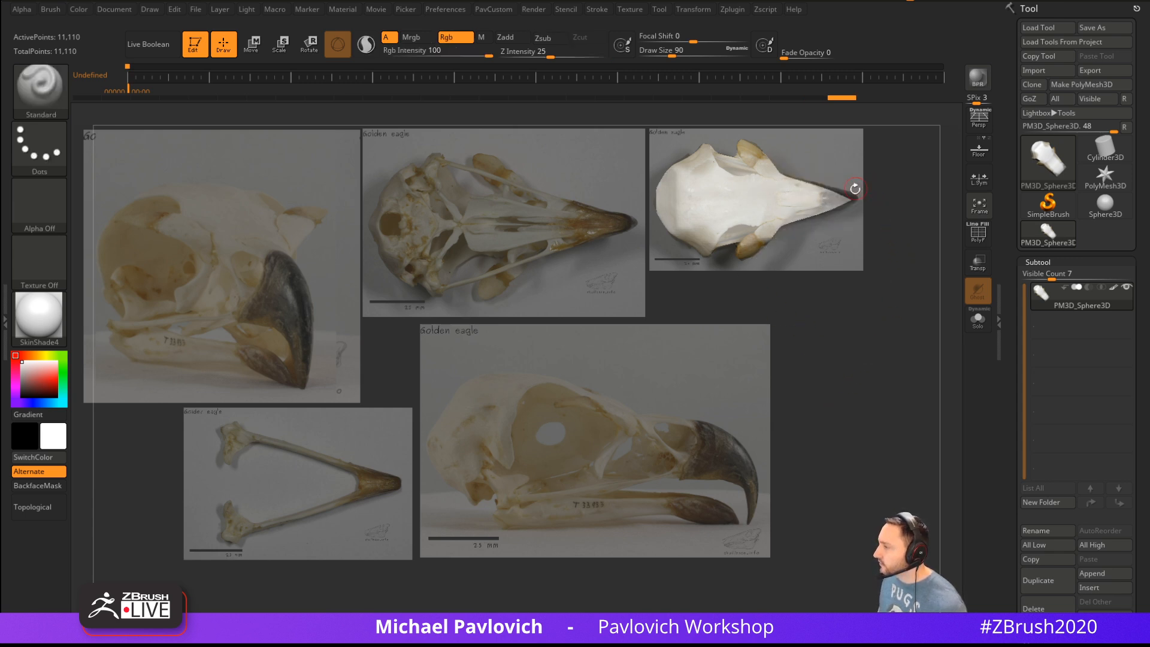
key("b")
key("m")
key("v")
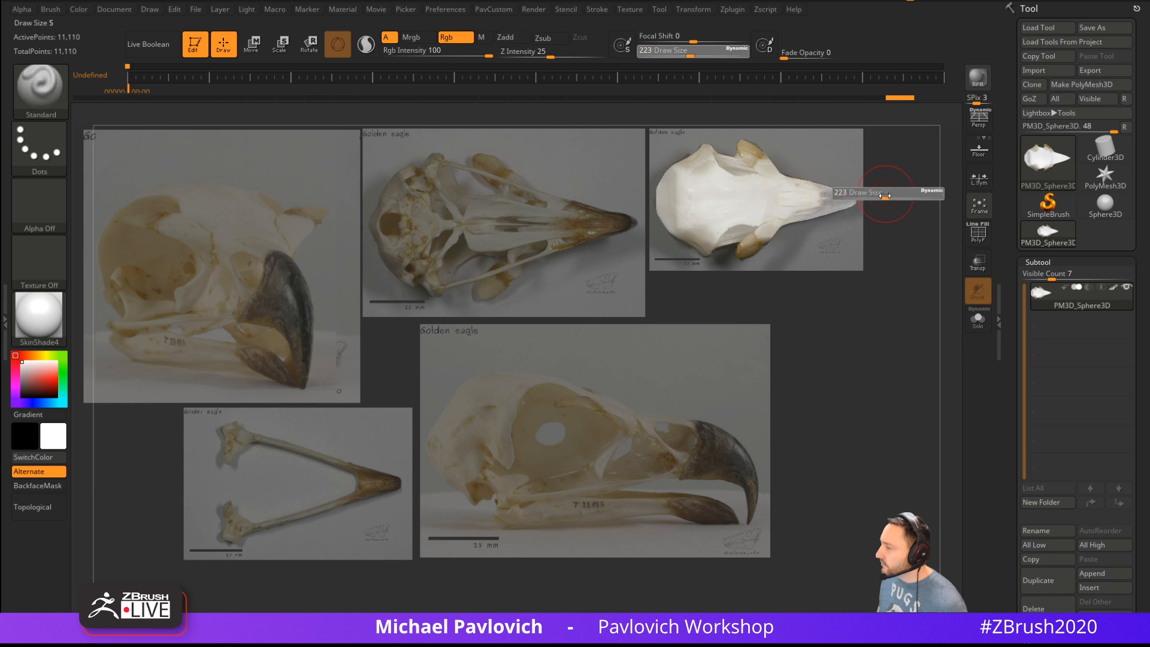
key("b")
key("s")
key("t")
key("s")
left_click_drag(847, 340, 837, 339)
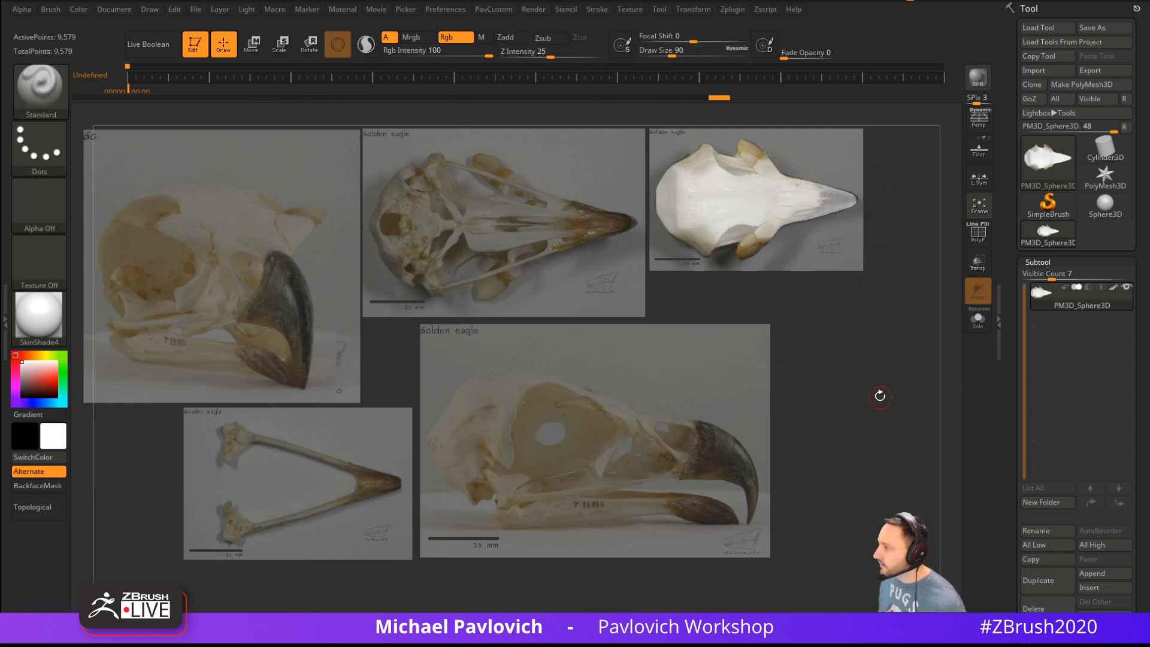
Clip the upper beak curve to match the side-view photo and align the mesh with the underside skull photo
mouse_move(878, 395)
left_mouse_down()
mouse_move(908, 300)
mouse_move(802, 445)
mouse_move(855, 419)
mouse_move(917, 441)
left_mouse_up()
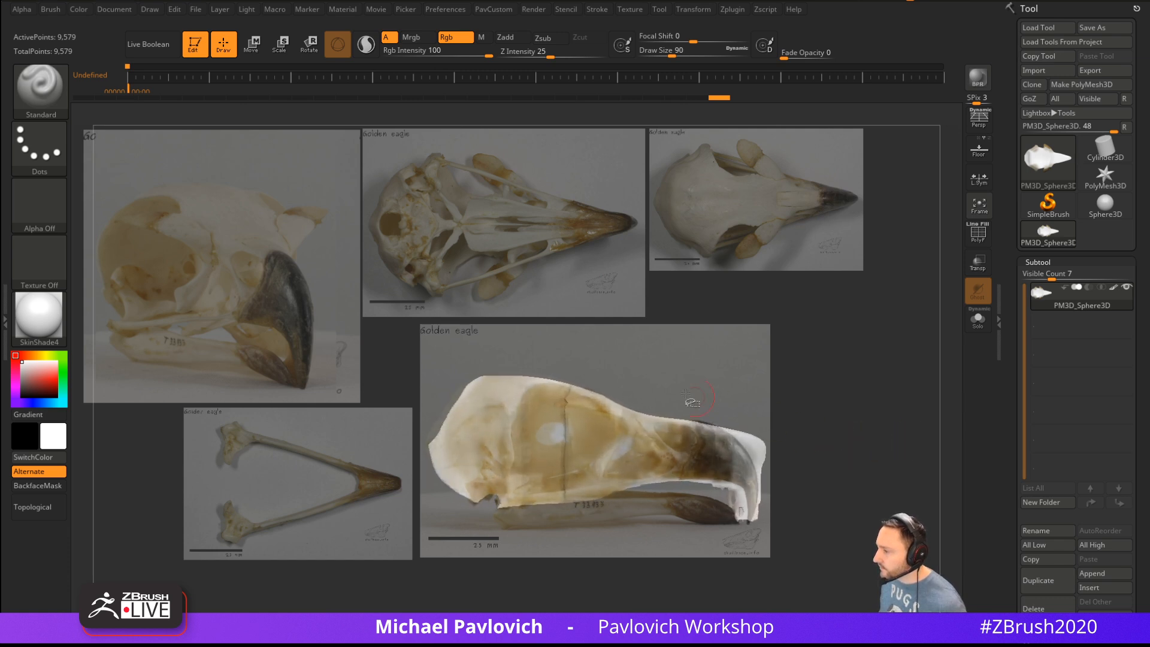
mouse_move(668, 389)
left_mouse_down("ctrl+shift")
mouse_move(742, 436)
mouse_move(761, 476)
mouse_move(752, 526)
mouse_move(738, 492)
mouse_move(676, 479)
left_mouse_up("ctrl+shift")
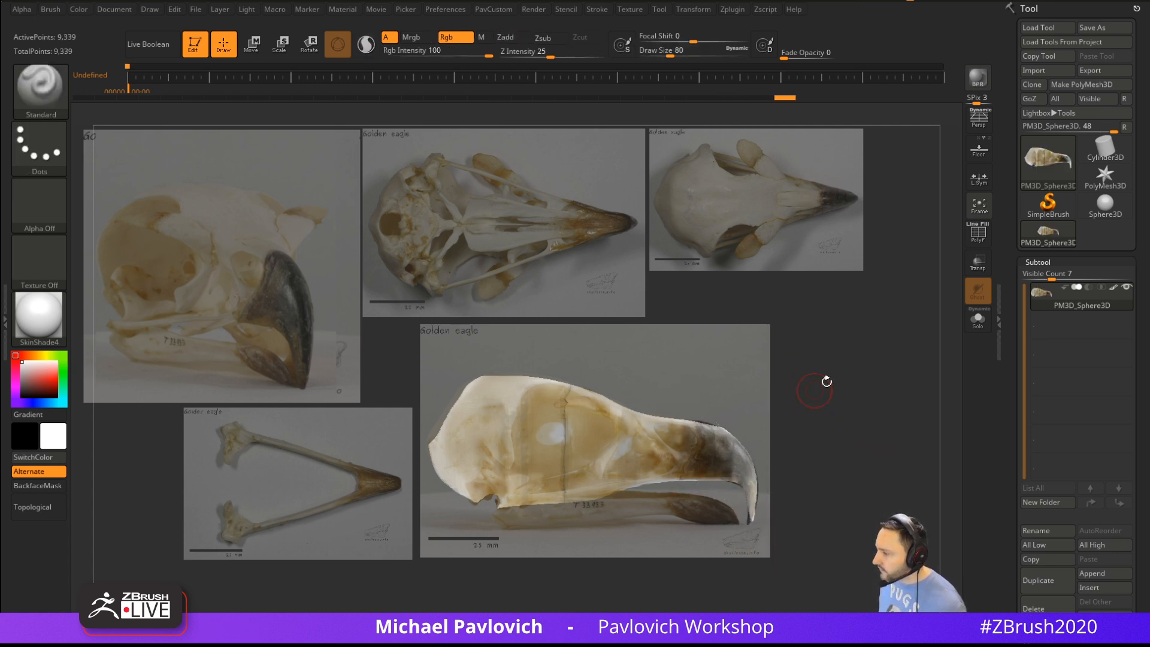
left_click_drag(826, 382, 864, 348)
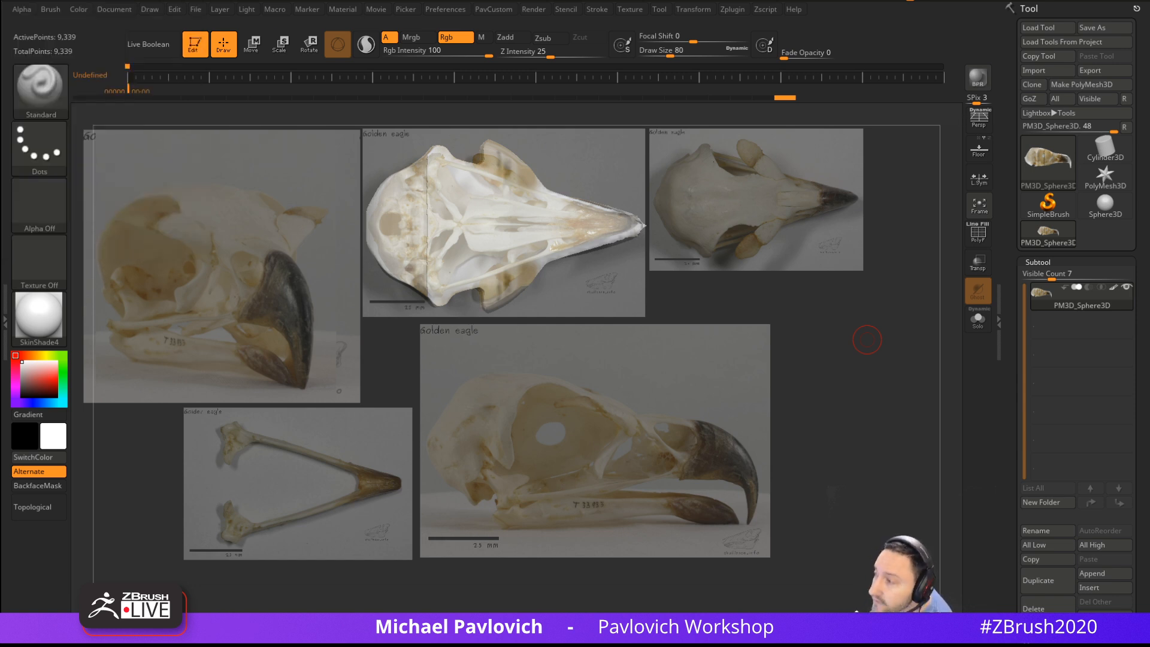
Switch to Agisoft Metashape, examine the CPU and GPU performance in Task Manager, close it and return to ZBrush
key("alt+Tab")
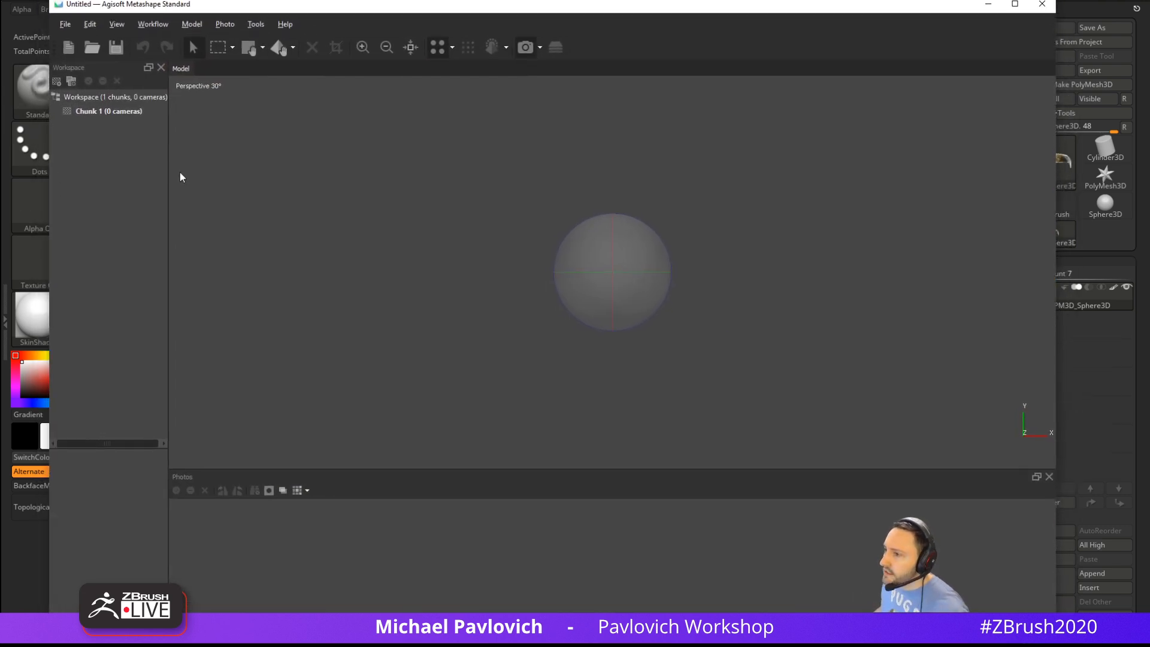
key("ctrl+shift+Escape")
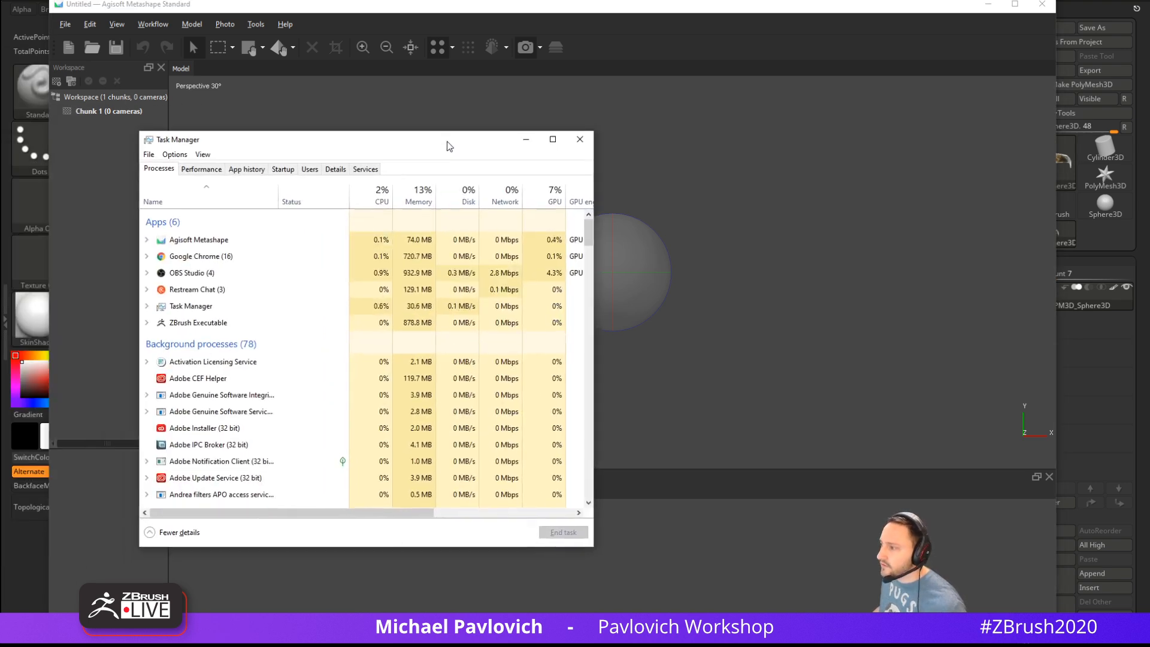
left_click(201, 169)
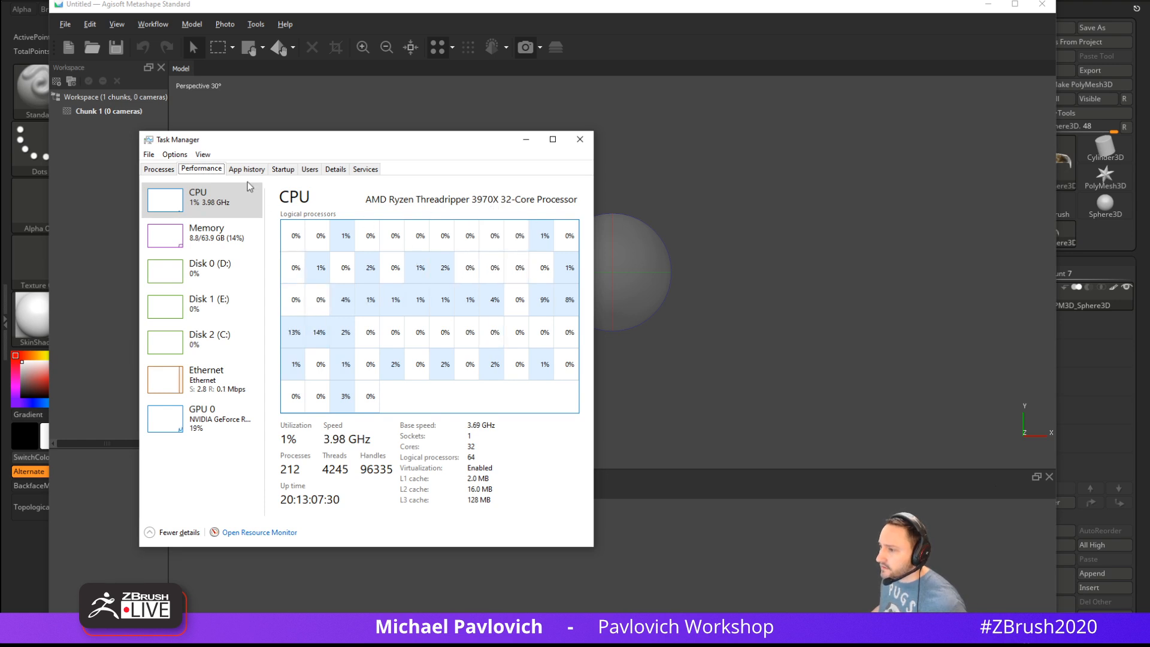
left_click(212, 427)
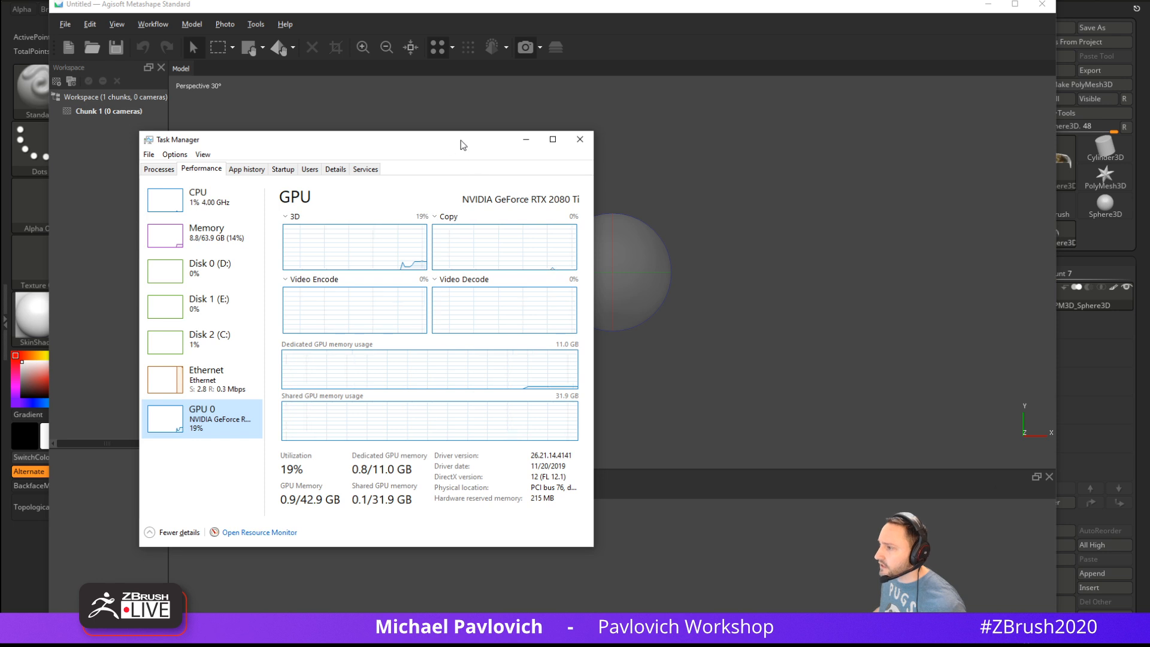
left_click(579, 139)
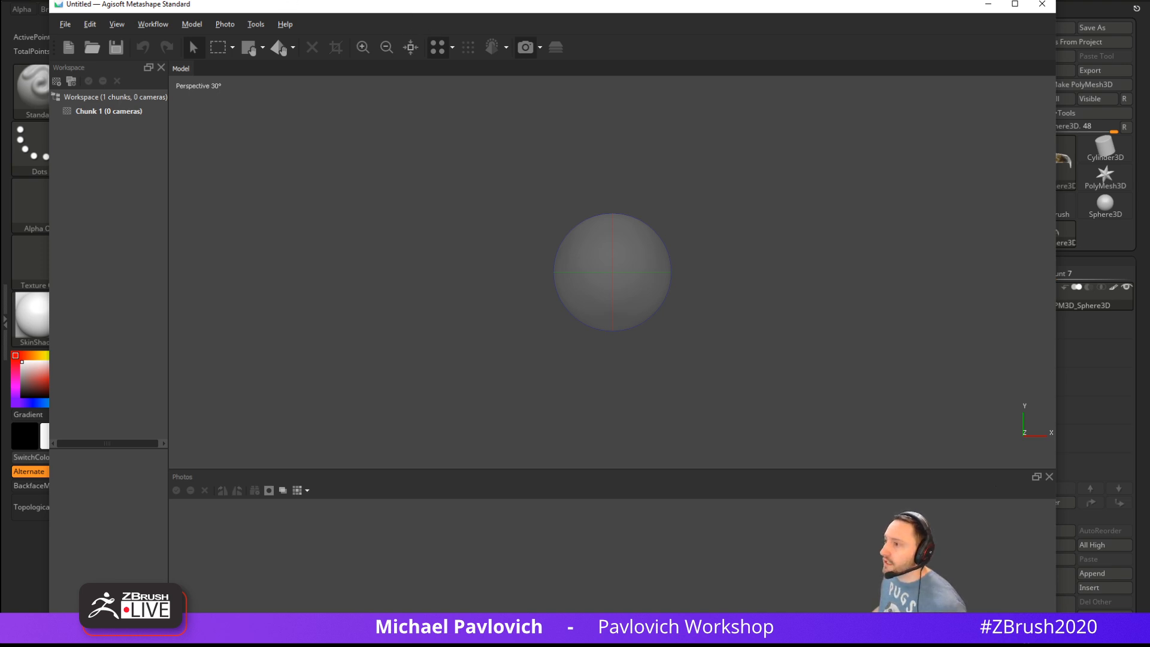
mouse_move(384, 4)
left_mouse_down()
mouse_move(414, 5)
mouse_move(400, 17)
left_mouse_up()
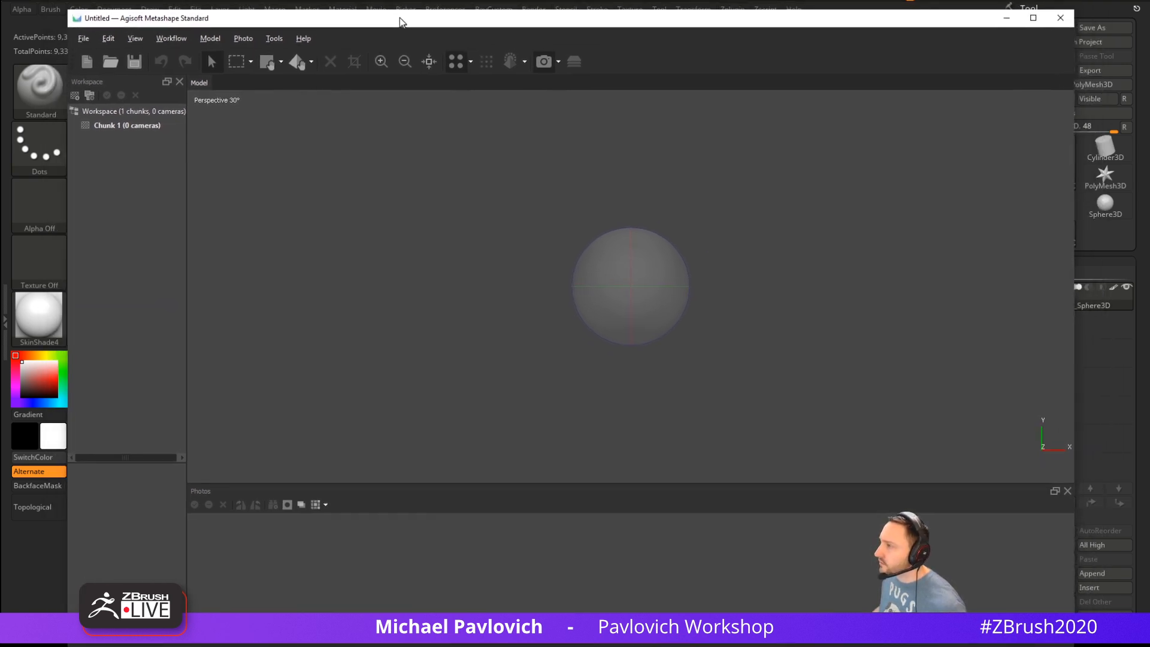
key("alt+Tab")
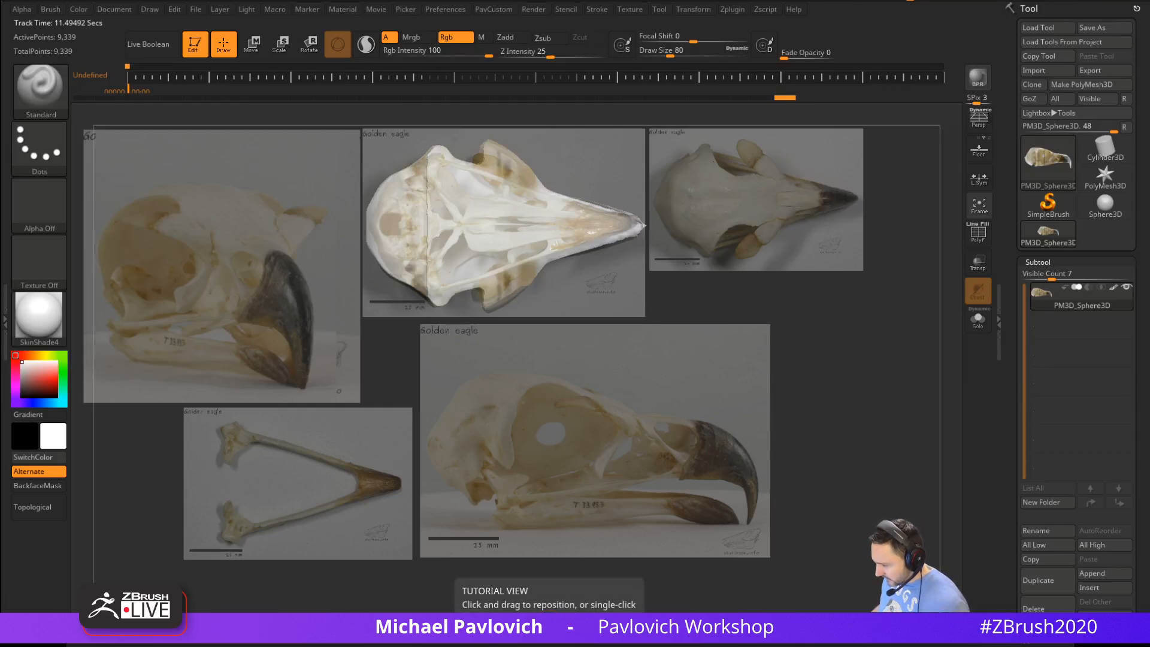
Switch to the browser, open the AMD Ryzen Threadripper 3970X workstation video, rewind it and expand its description
key("alt+Tab")
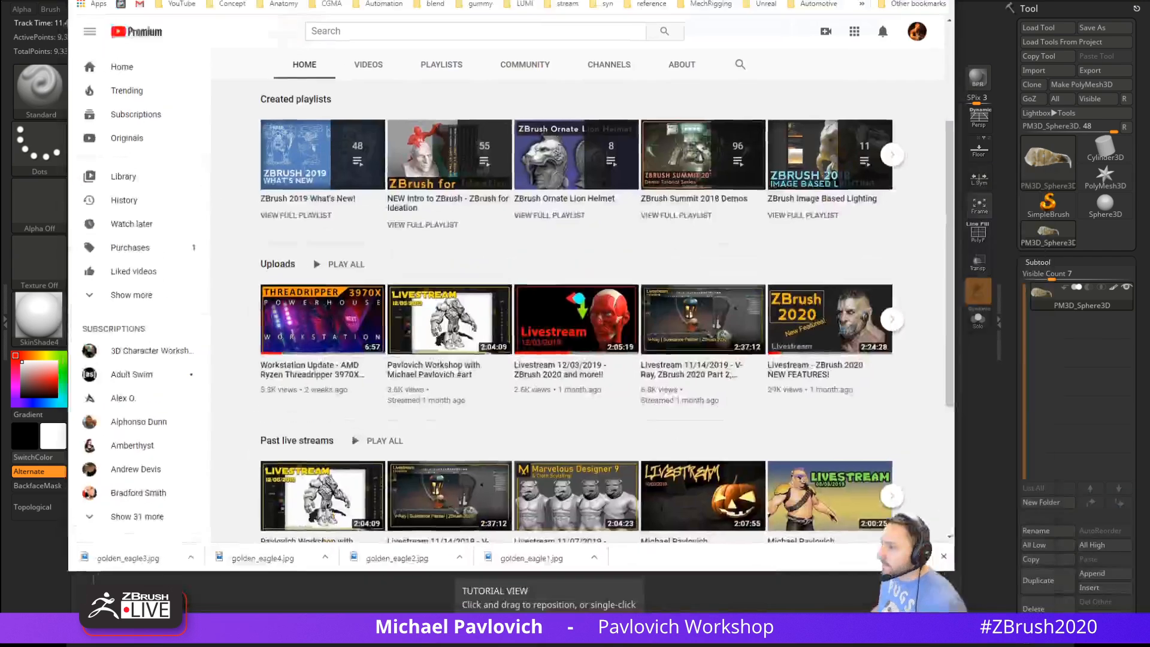
left_click(424, 458)
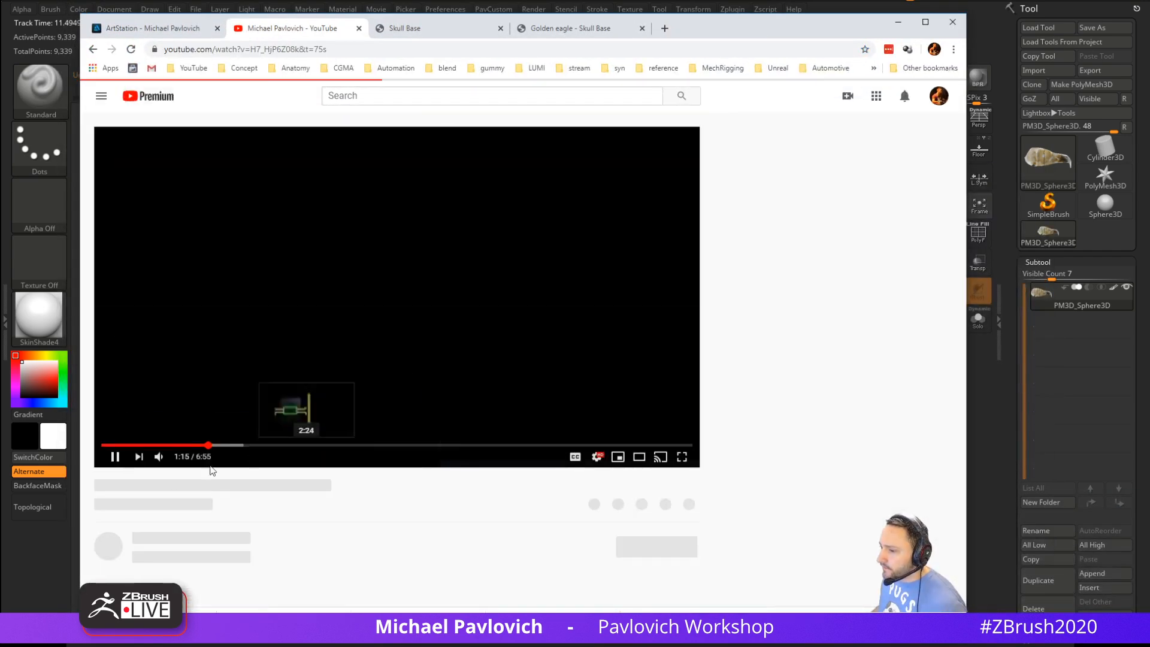
left_click(99, 440)
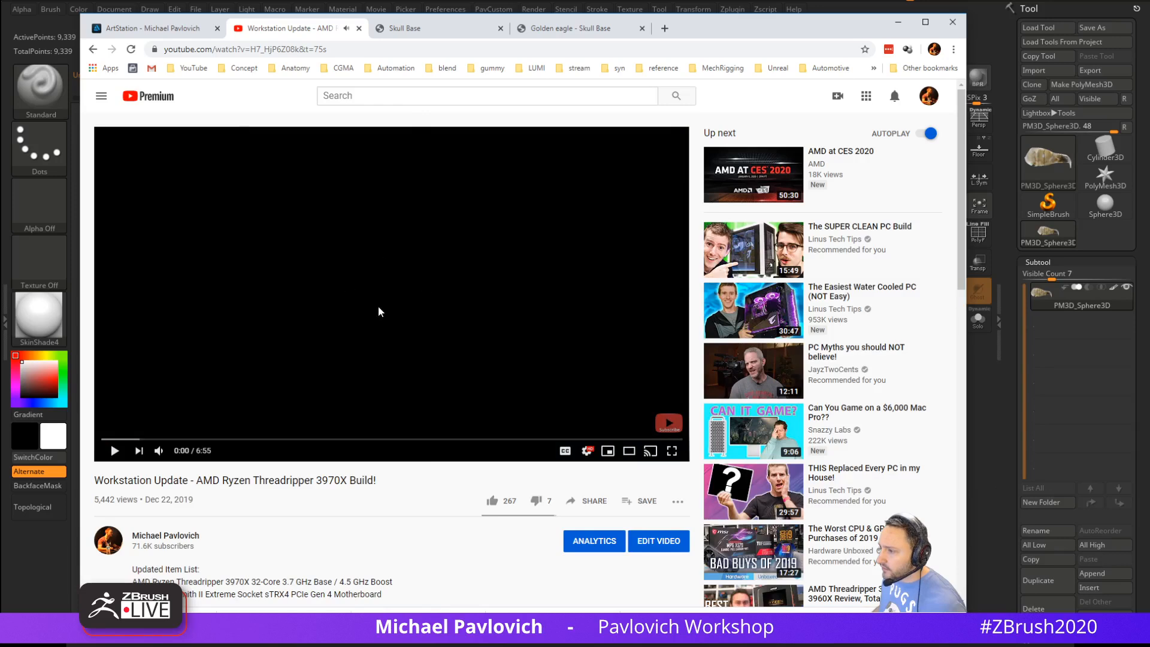
scroll(380, 313, "down", 4)
left_click(157, 372)
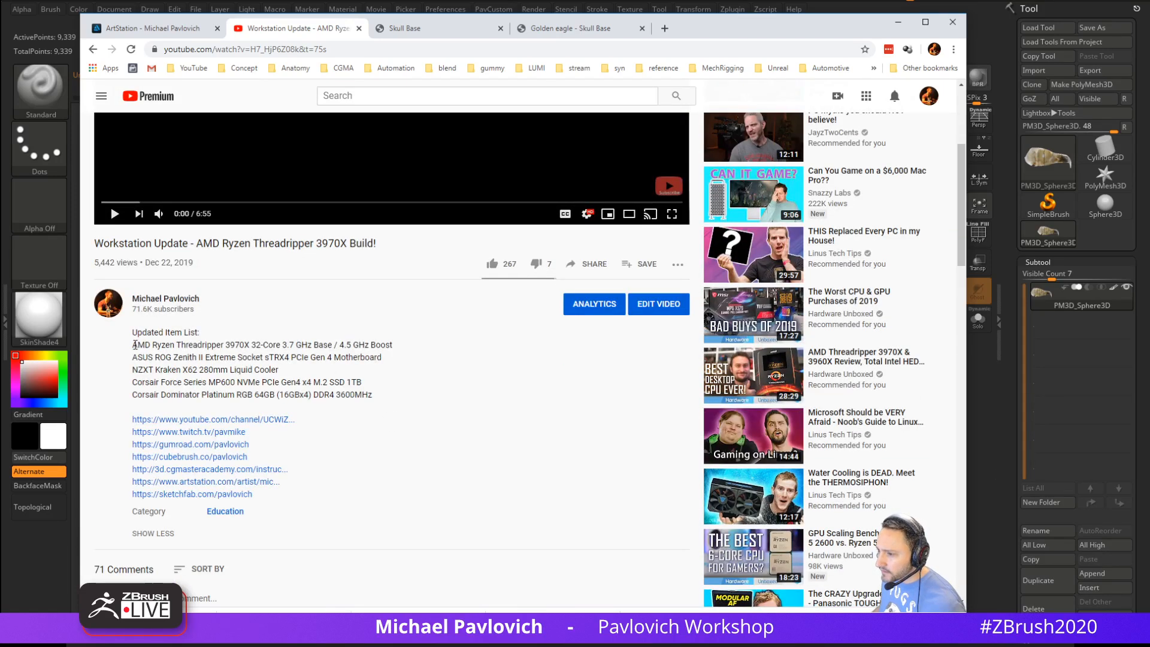
Examine the workstation item list in the video description, highlighting the processor line, and return to ZBrush
left_click_drag(143, 344, 430, 361)
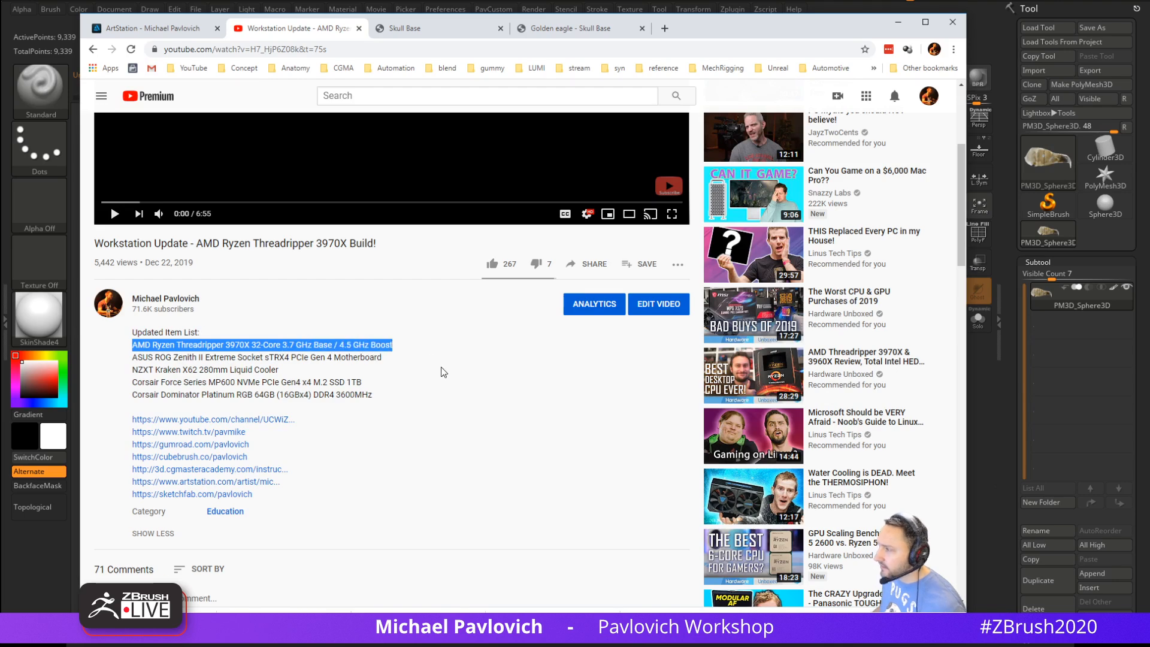
scroll(442, 372, "down", 4)
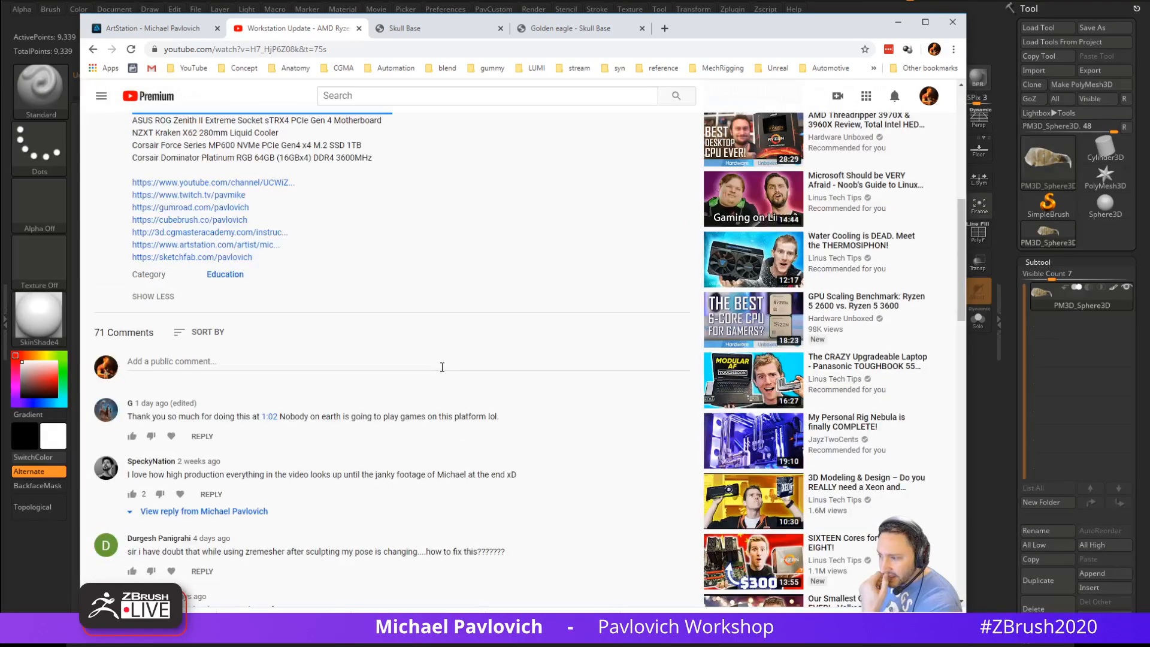
scroll(441, 367, "up", 4)
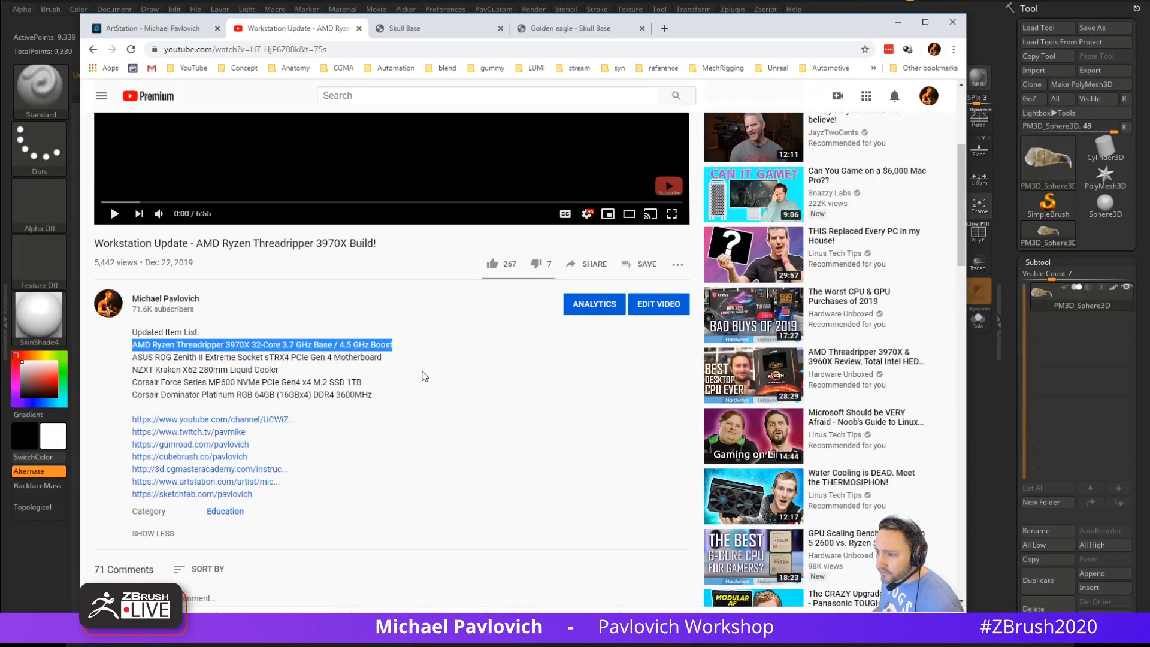
left_click(228, 346)
scroll(487, 435, "up", 3)
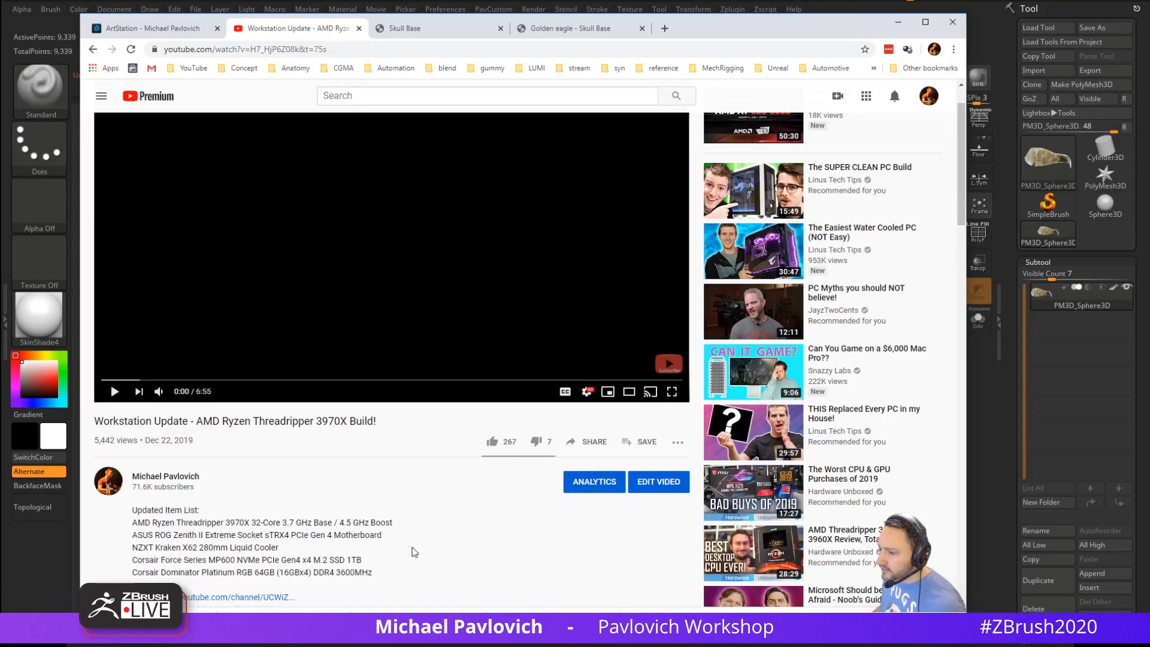
scroll(383, 549, "up", 1)
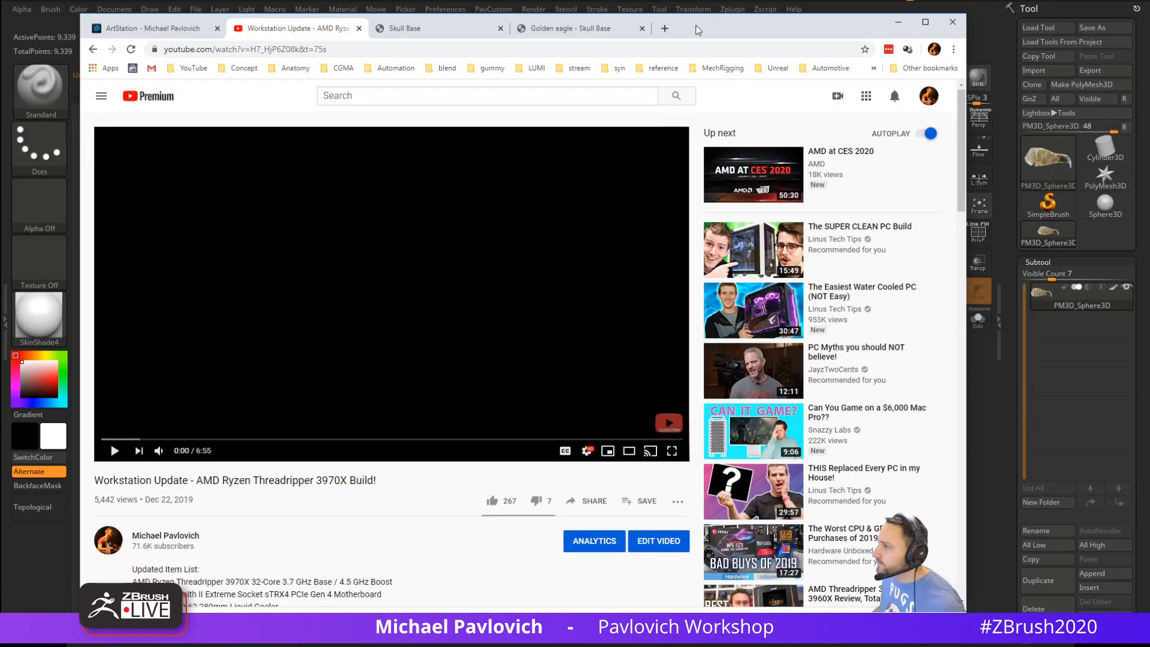
left_click(897, 21)
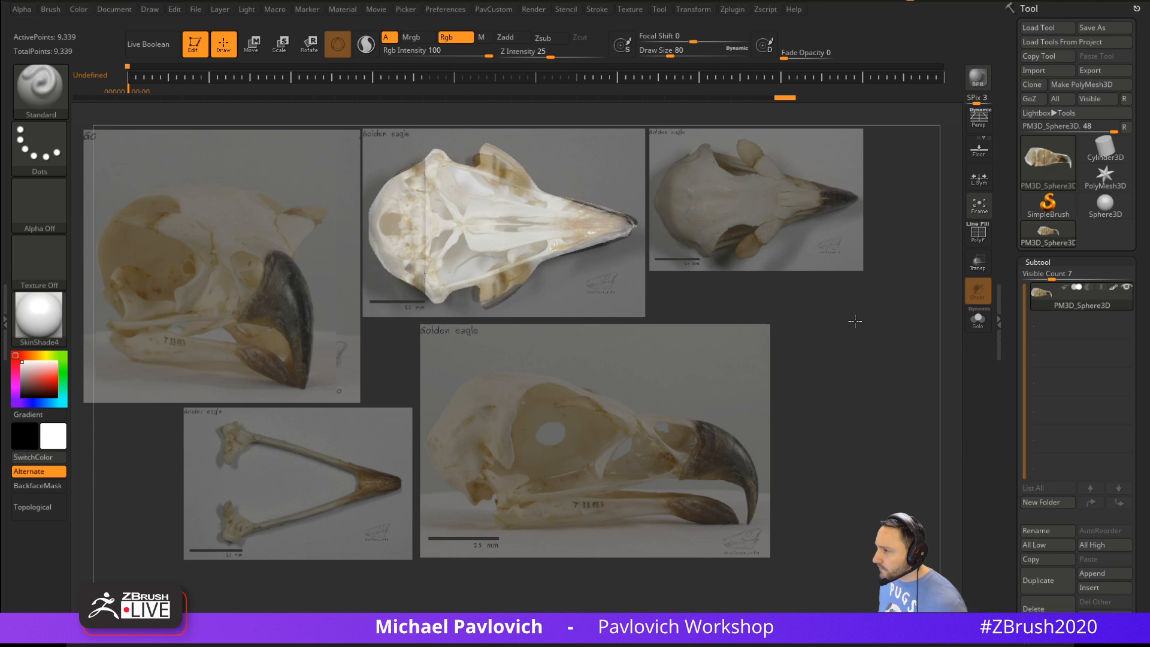
Nudge the mesh outline with the Move brush to match the underside skull photo
key("b")
key("m")
key("v")
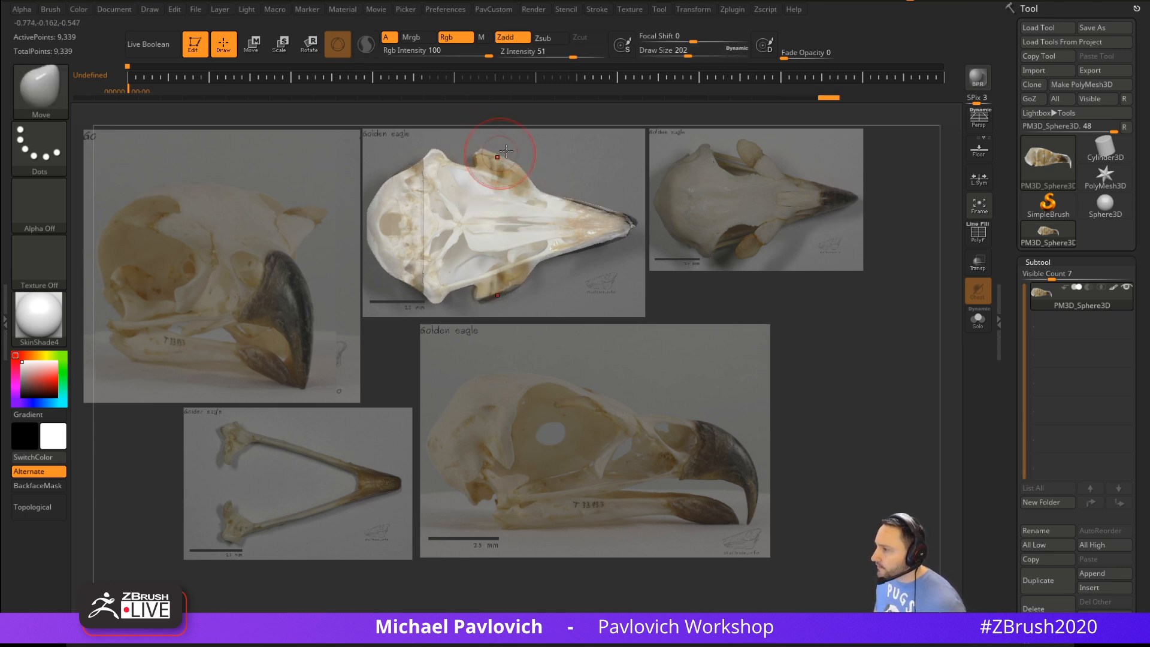
key("b")
key("s")
key("t")
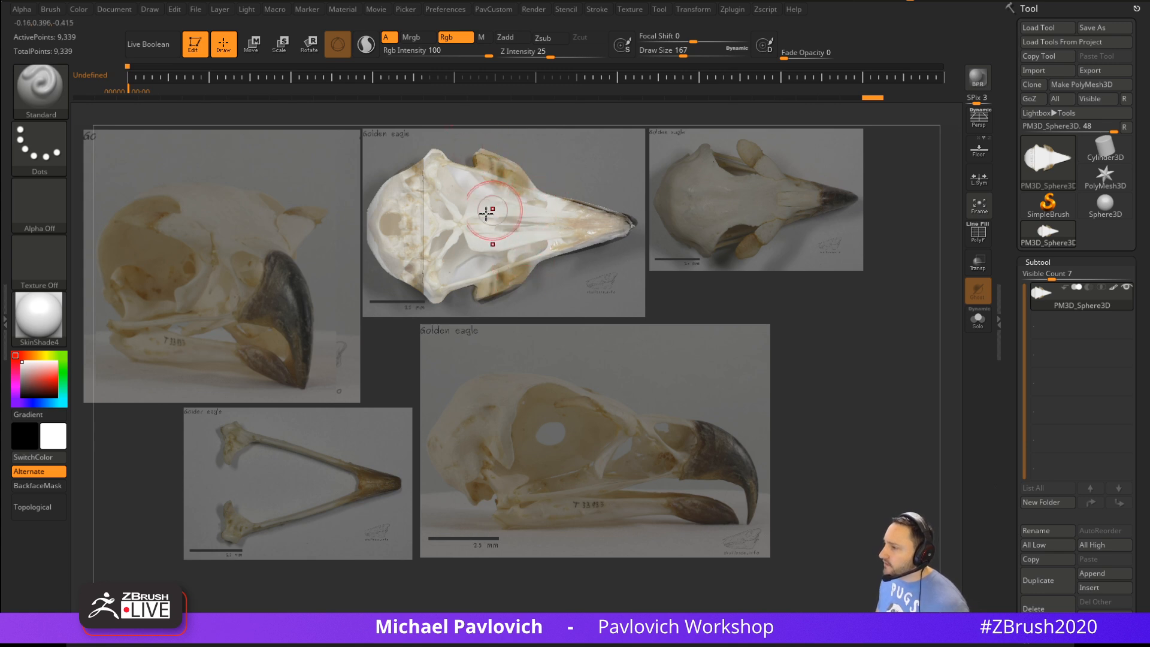
key("s")
left_click_drag(505, 189, 490, 189)
Align the mesh with the side-view skull photo and adjust its upper profile above the eye socket with the Move brush
left_click_drag(850, 287, 862, 403, "shift")
mouse_move(829, 201)
left_mouse_down("alt")
mouse_move(910, 432)
mouse_move(901, 428)
left_mouse_up("alt")
key("s")
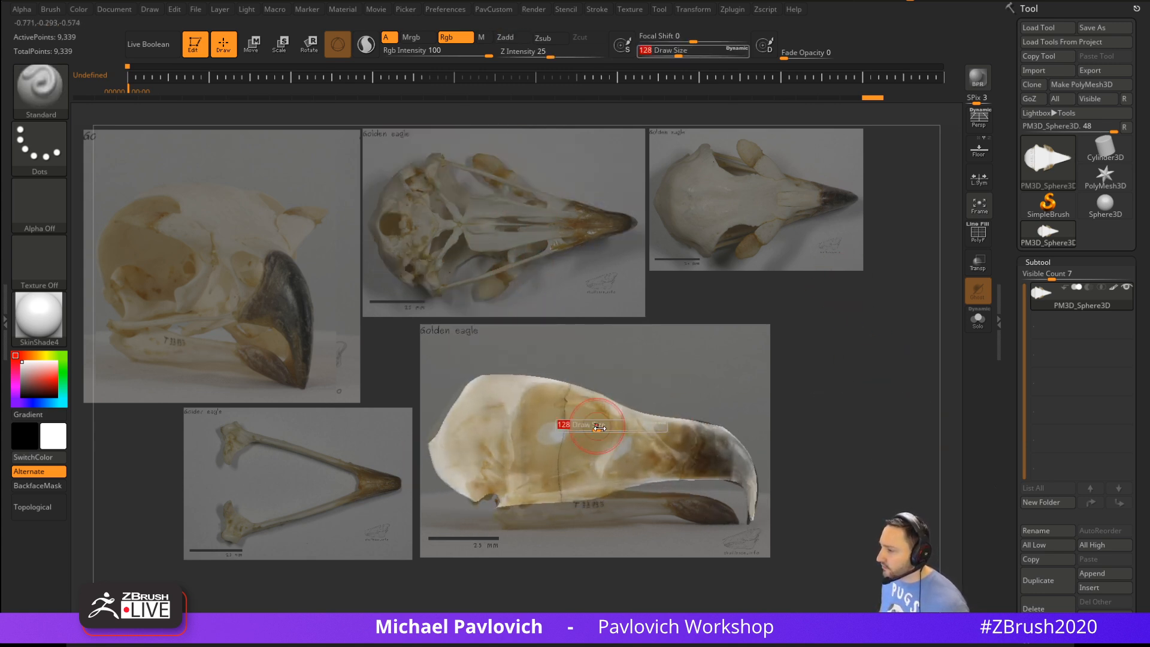
left_click_drag(563, 424, 585, 422)
key("b")
key("m")
key("v")
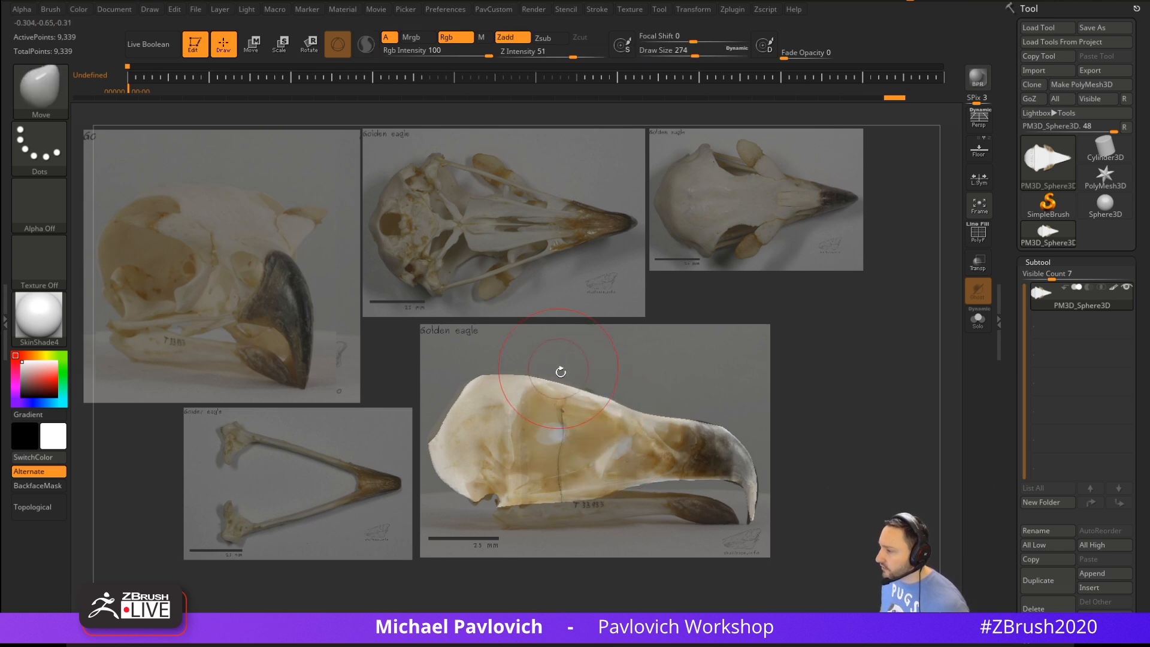
key("bracketleft")
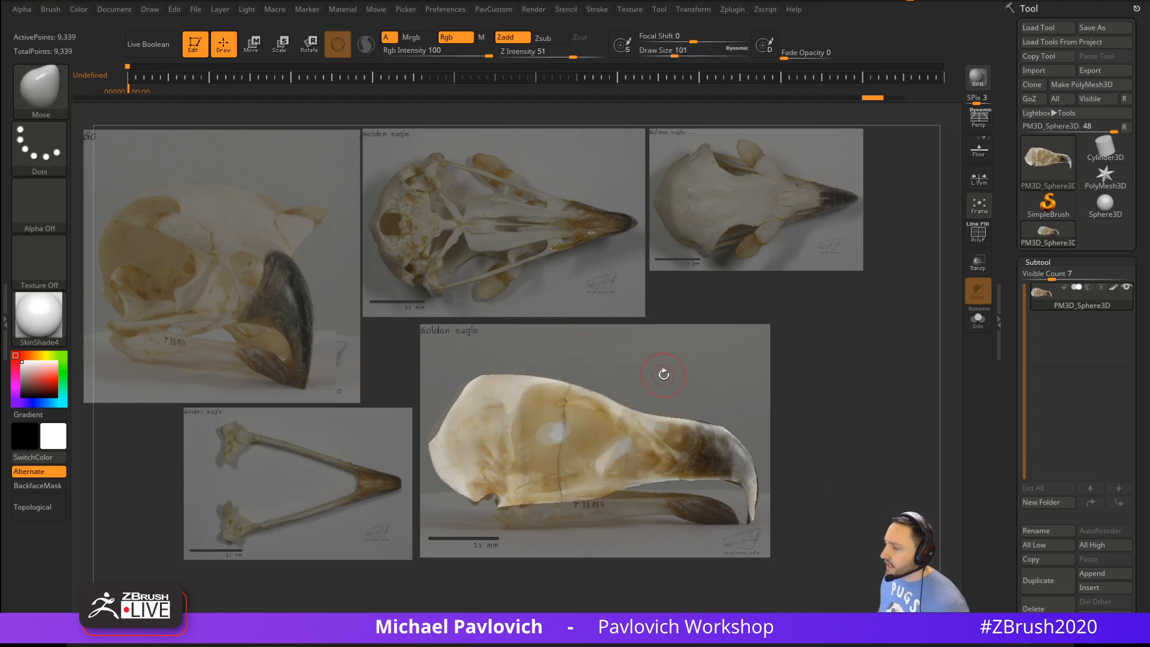
key("bracketleft")
key("bracketright")
key("bracketright")
key("bracketright")
key("bracketright")
left_click_drag(605, 383, 594, 396)
key("bracketleft")
key("bracketleft")
key("bracketleft")
key("bracketleft")
key("bracketleft")
key("bracketleft")
key("bracketleft")
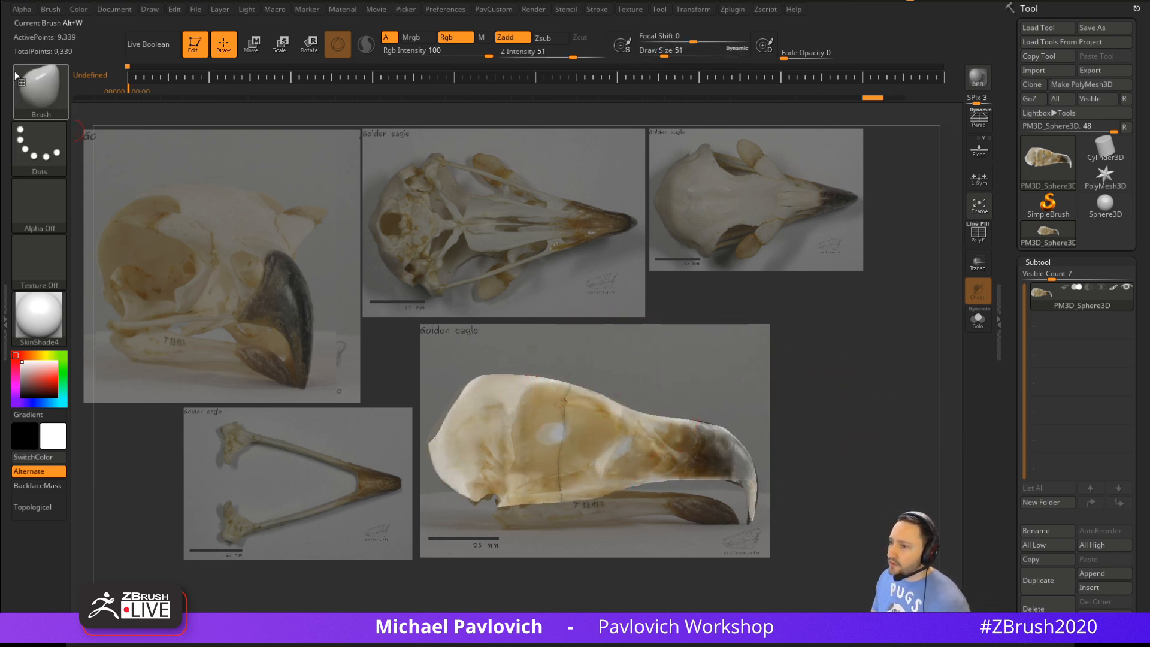
Dock the Brush palette in the side tray
double_click(5, 90)
left_click(199, 9)
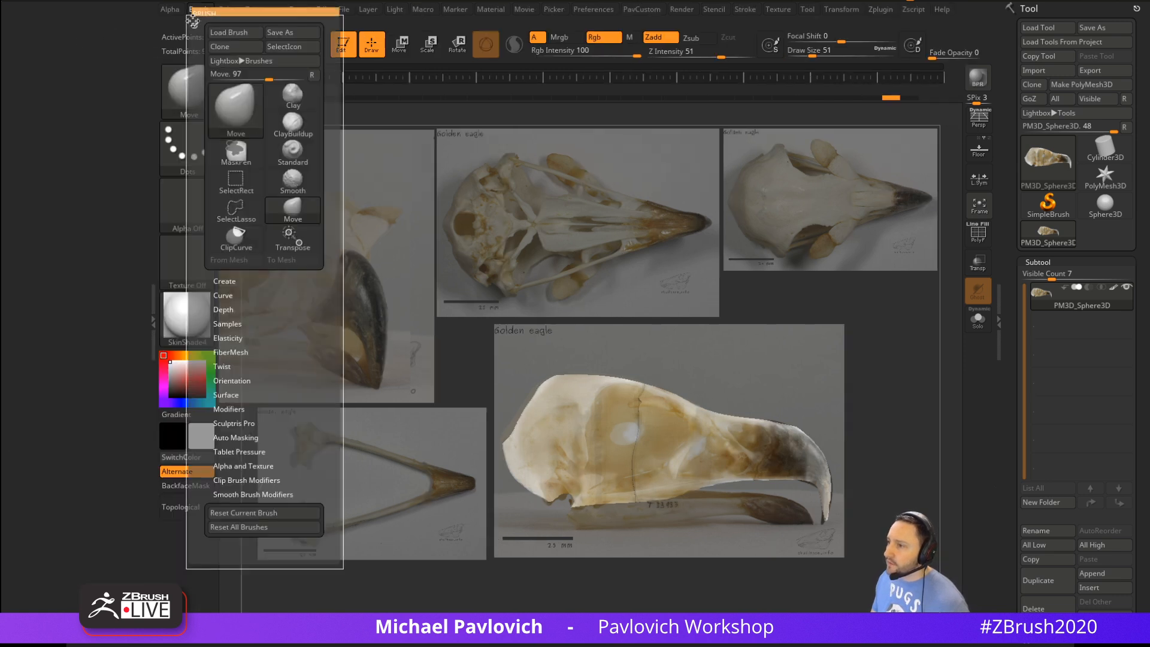
left_click_drag(192, 8, 76, 218)
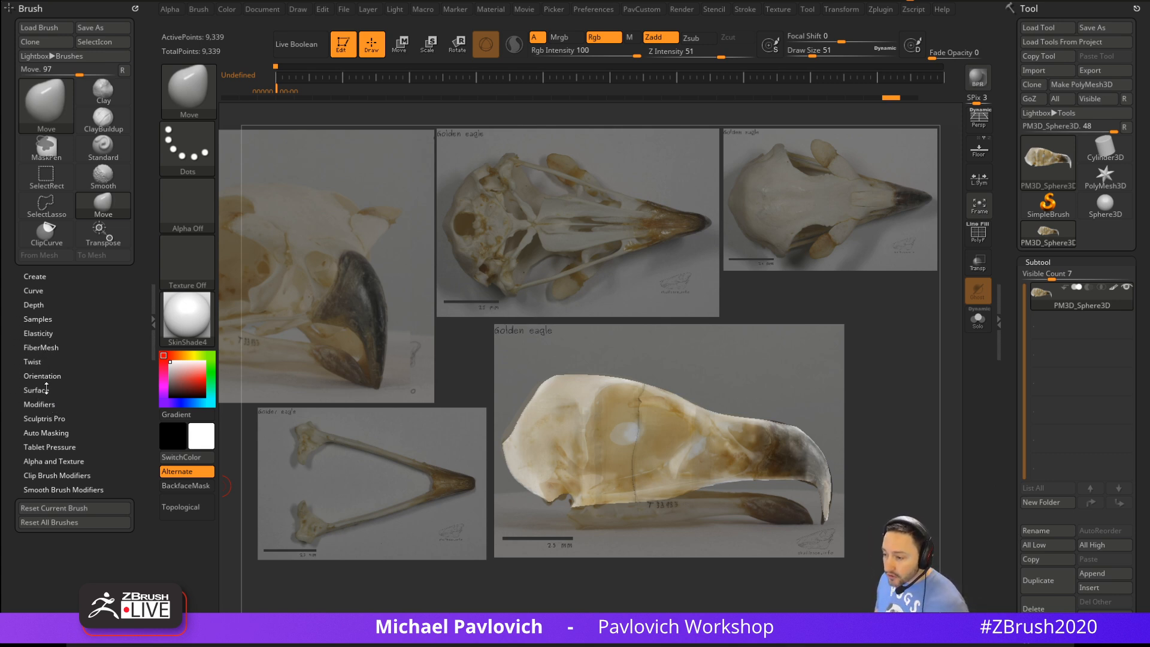
Look through the brush's Modifiers and Auto Masking settings and the symmetry options in the Transform palette
left_click(849, 10)
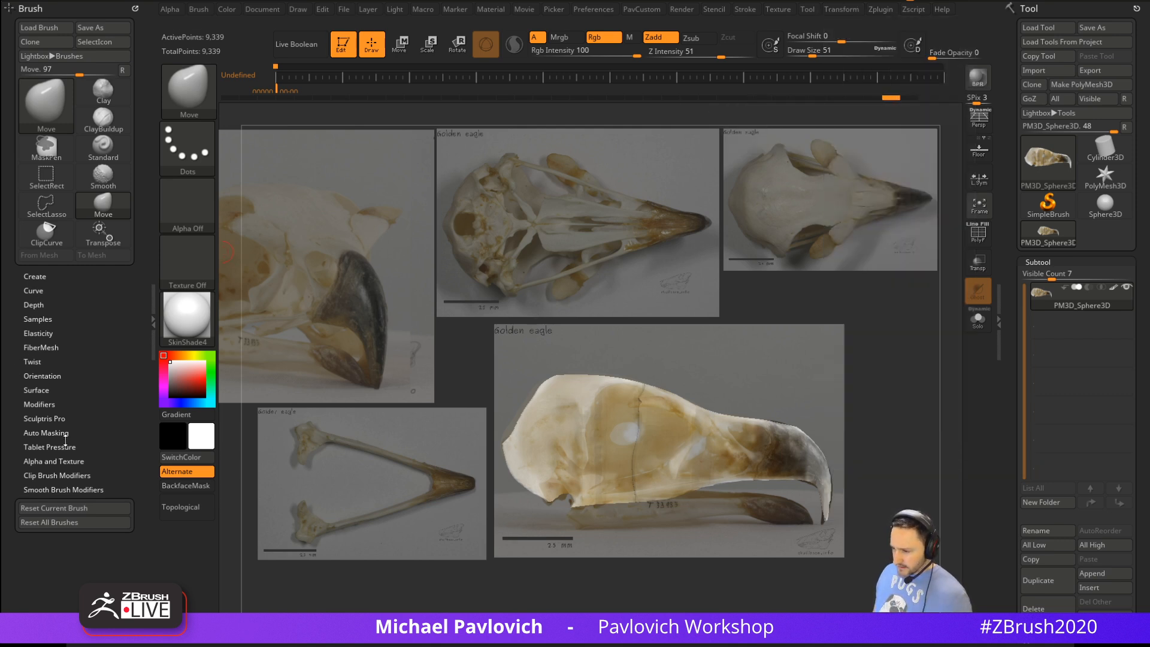
left_click(39, 404)
left_click_drag(66, 387, 66, 338)
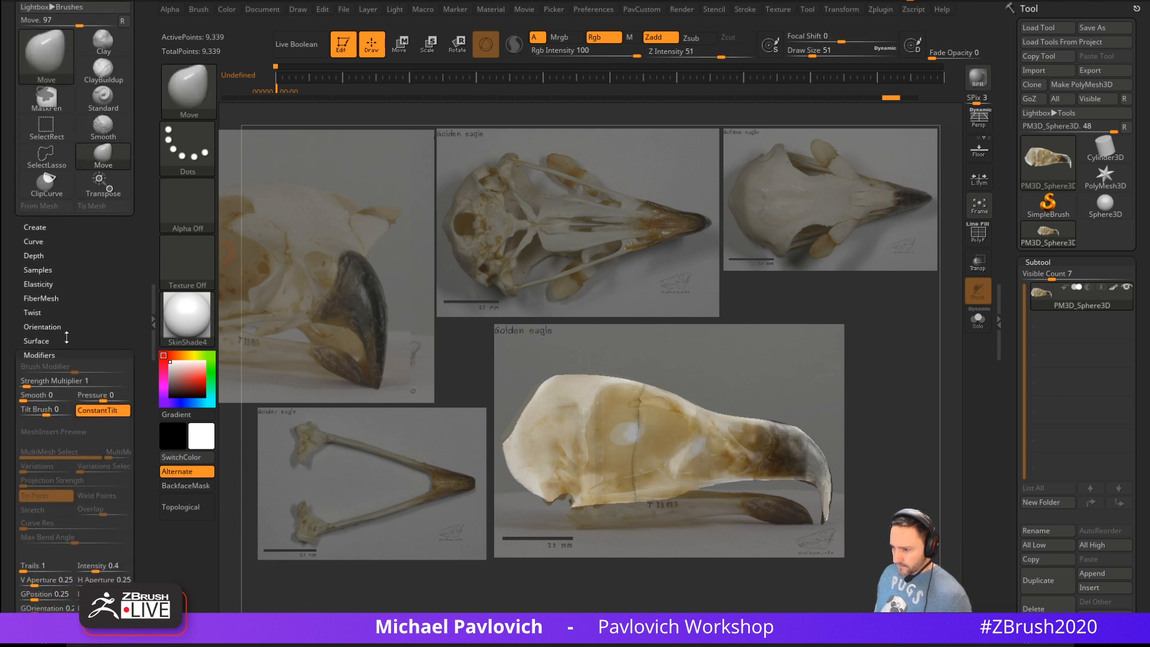
left_click(41, 356)
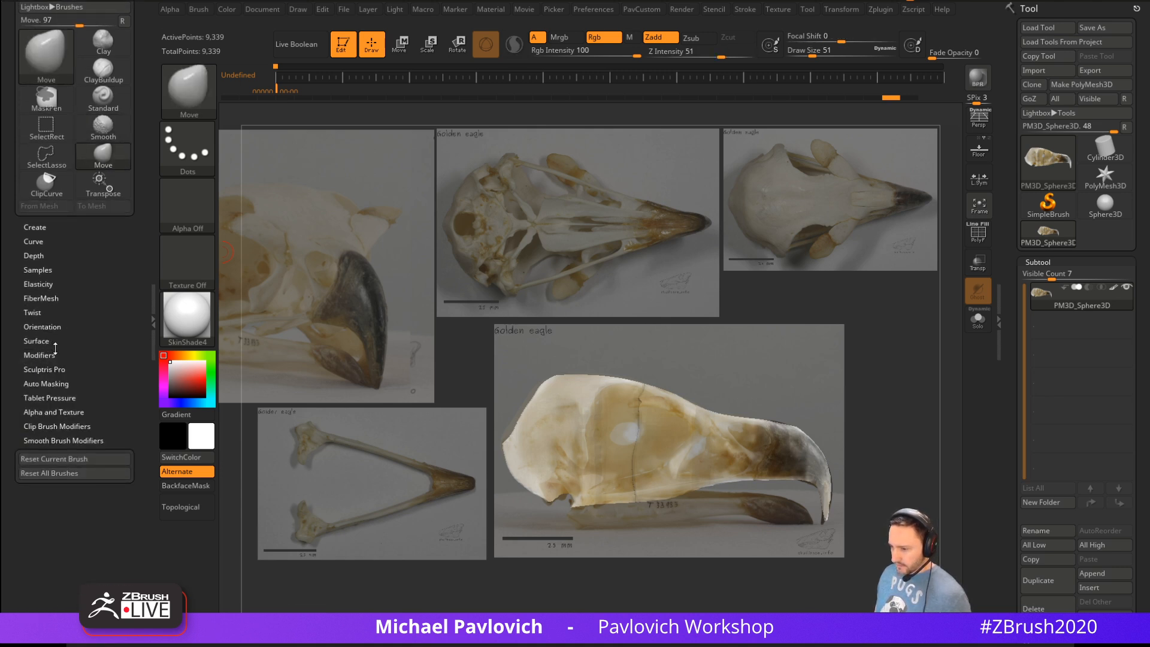
left_click(50, 383)
left_click(49, 383)
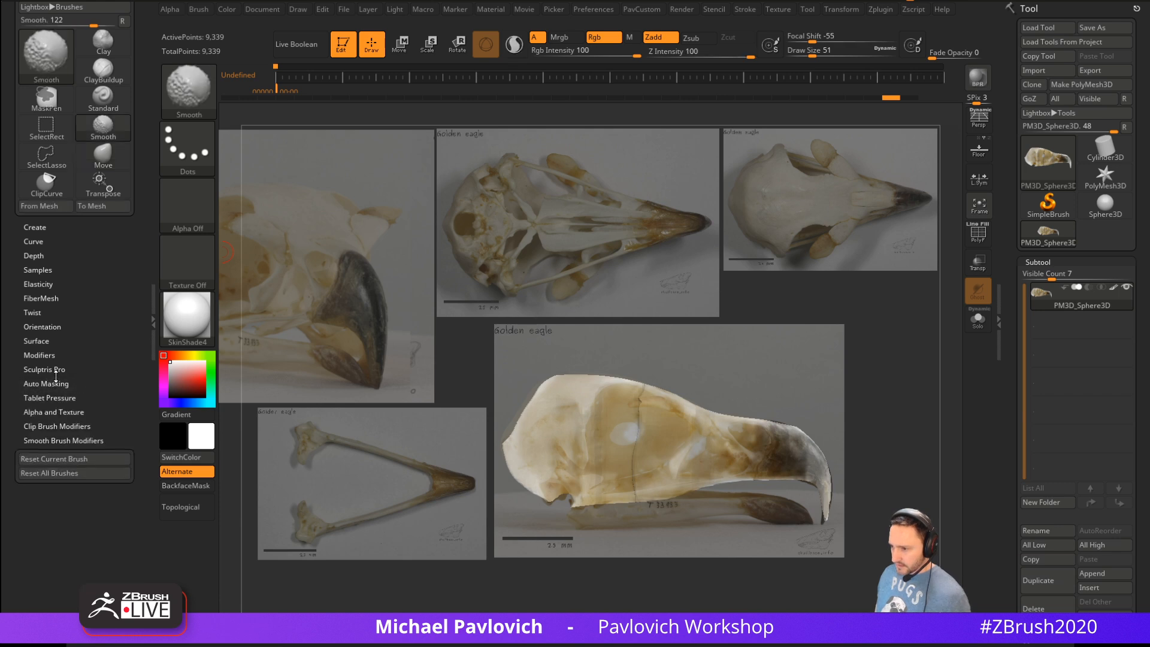
left_click_drag(59, 375, 60, 424)
left_click(842, 11)
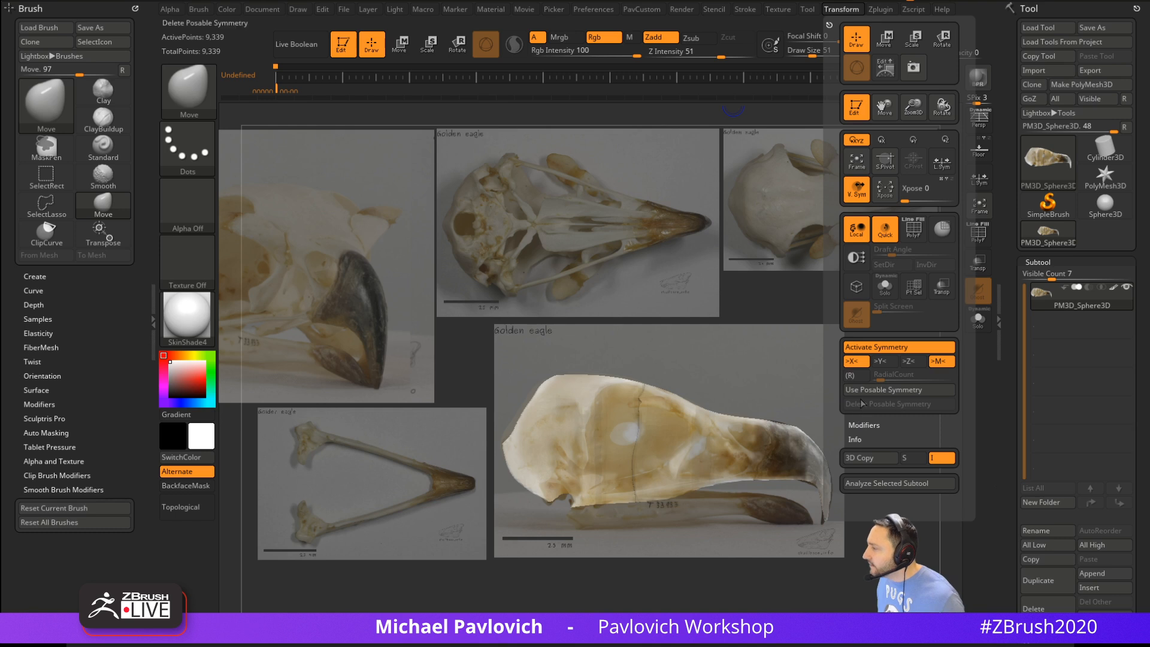
key("ctrl+shift+t")
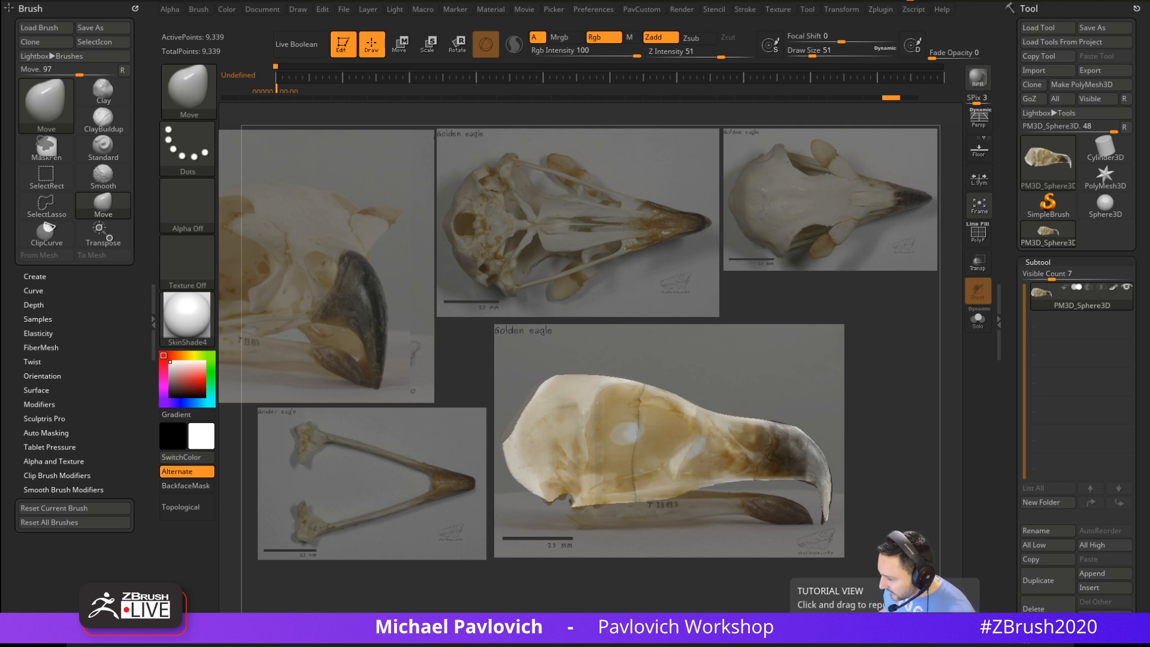
Turn on Infinite Depth for the Move brush and align the mesh with the underside skull photo
left_click(34, 304)
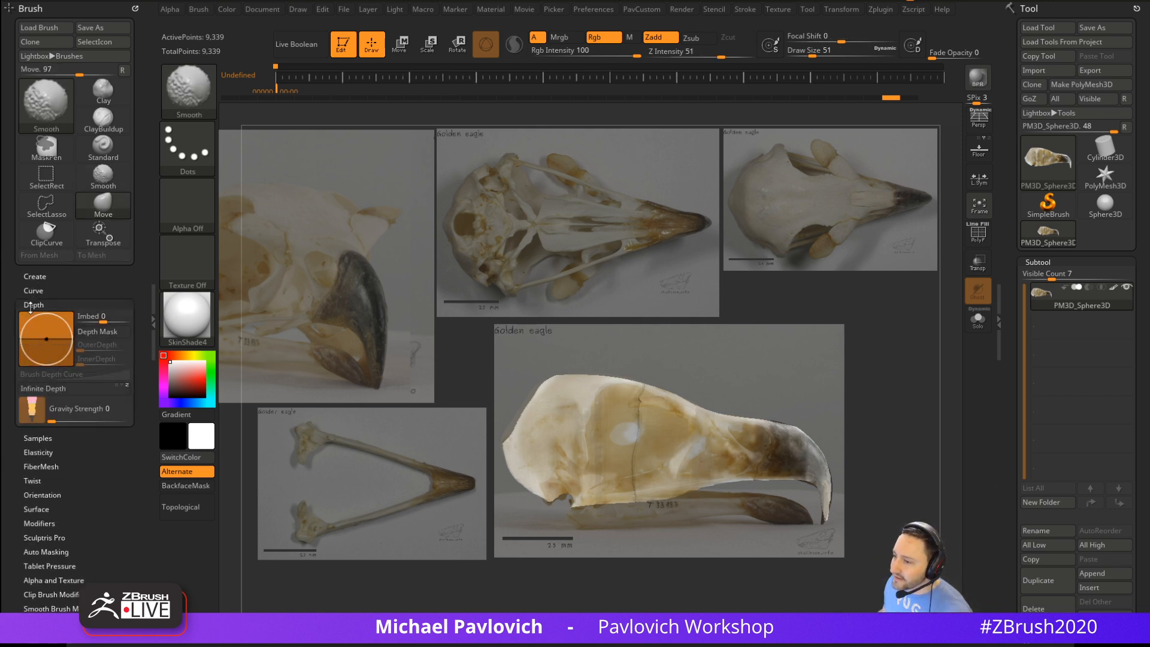
left_click(54, 390)
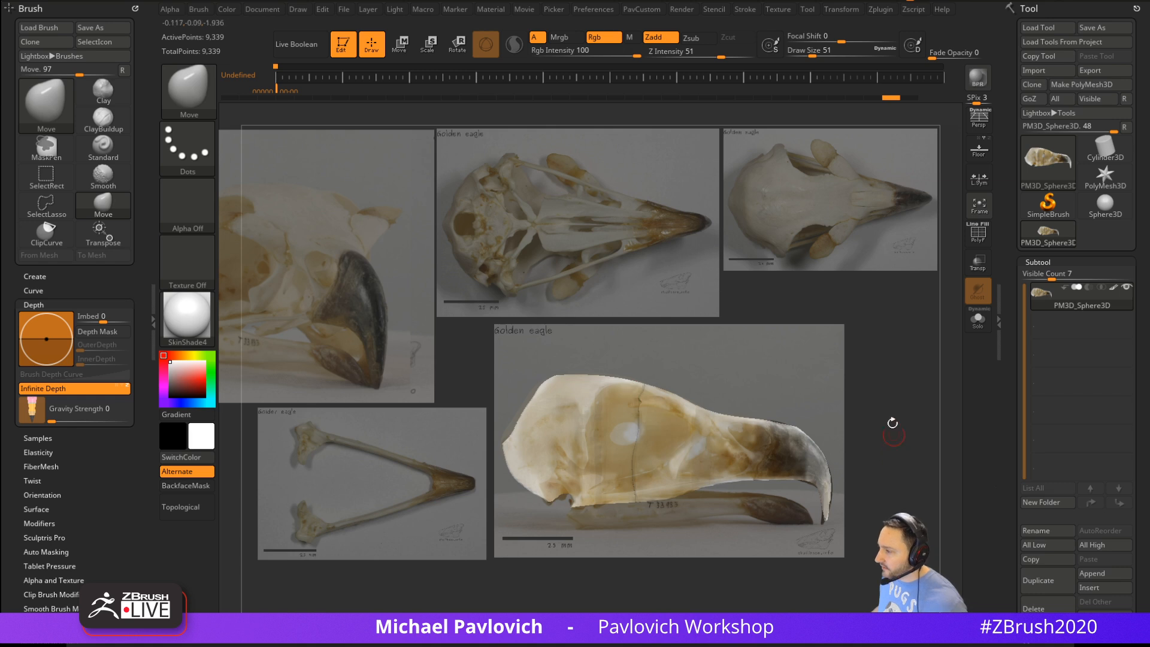
left_click_drag(898, 360, 853, 364)
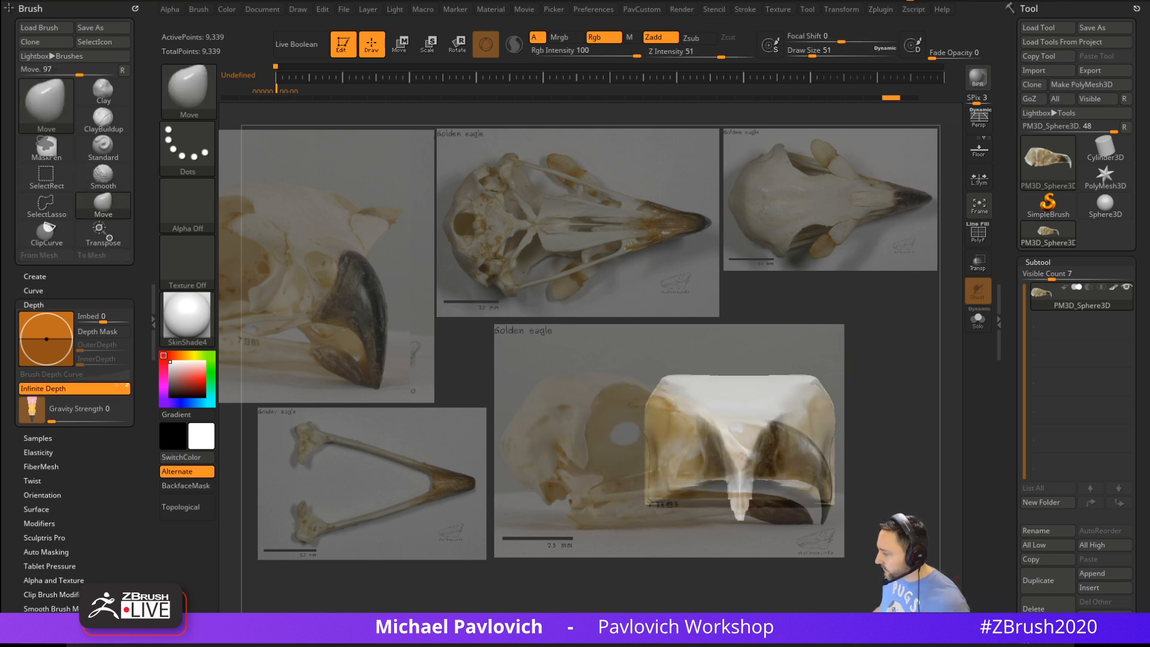
left_click_drag(830, 331, 293, 391)
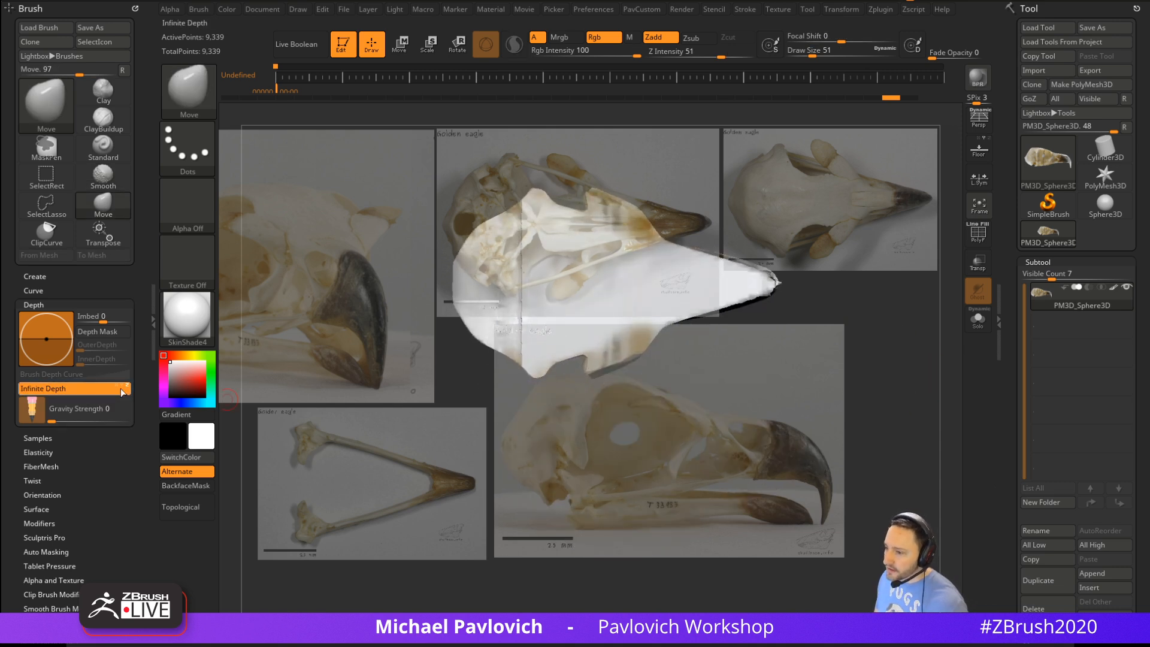
left_click_drag(367, 333, 671, 231)
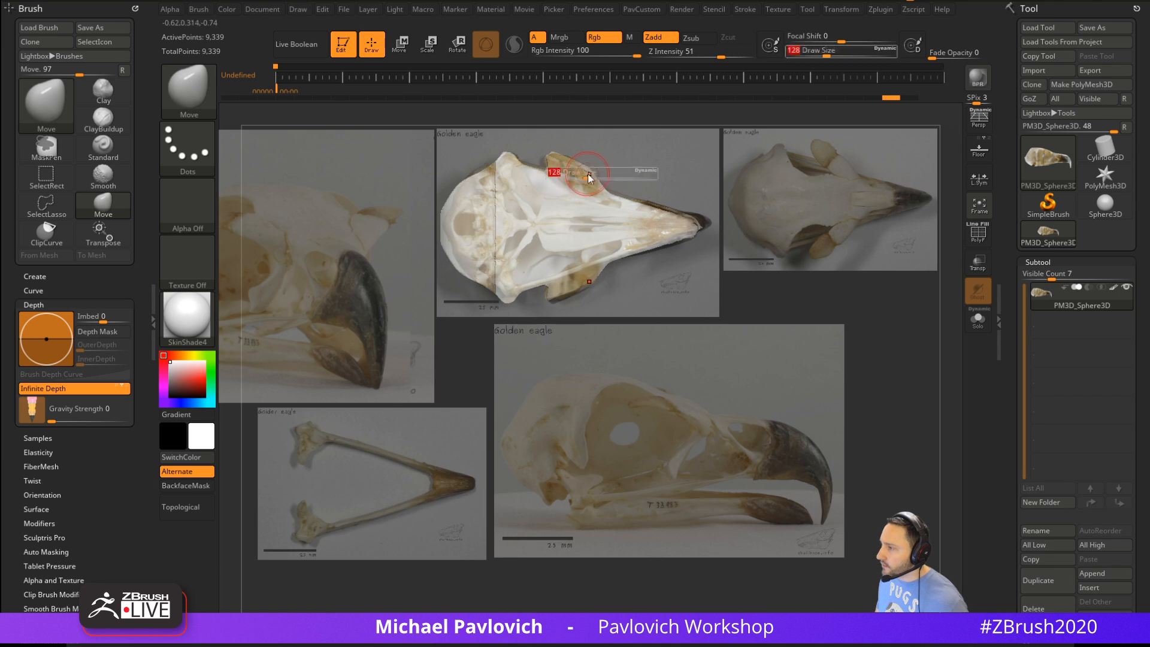
Move the outline around the brow ridges to match the underside skull photo, and hide the docked Brush palette
key("ctrl")
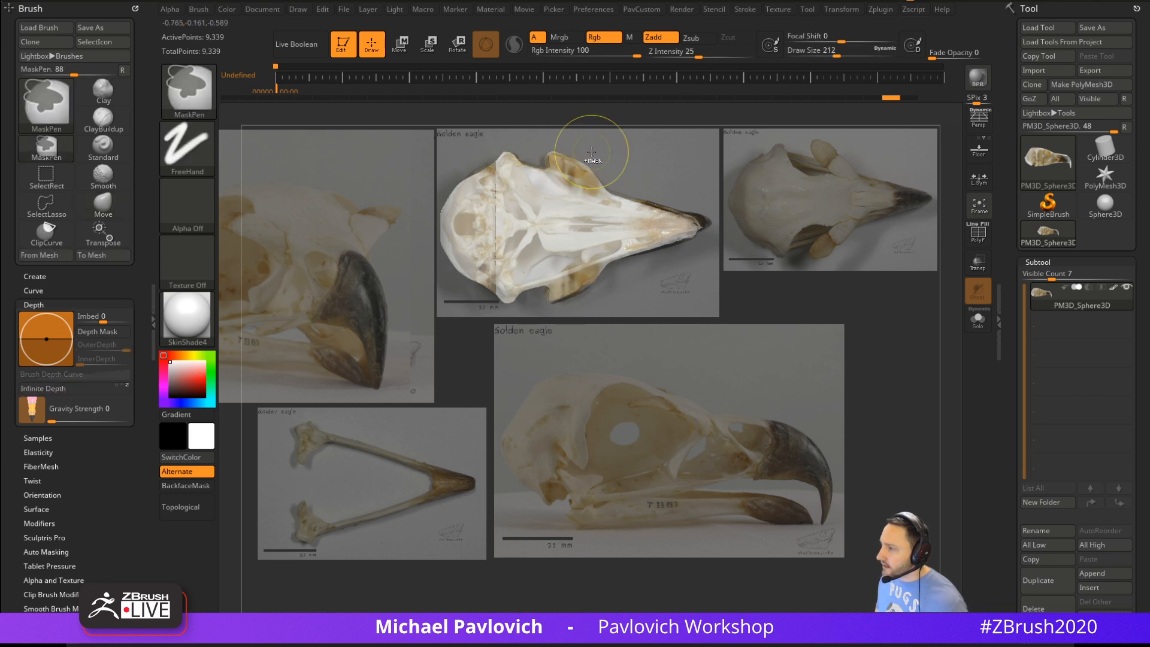
left_click_drag(556, 149, 539, 168)
key("s")
left_click_drag(567, 162, 566, 159)
left_click_drag(569, 159, 605, 192)
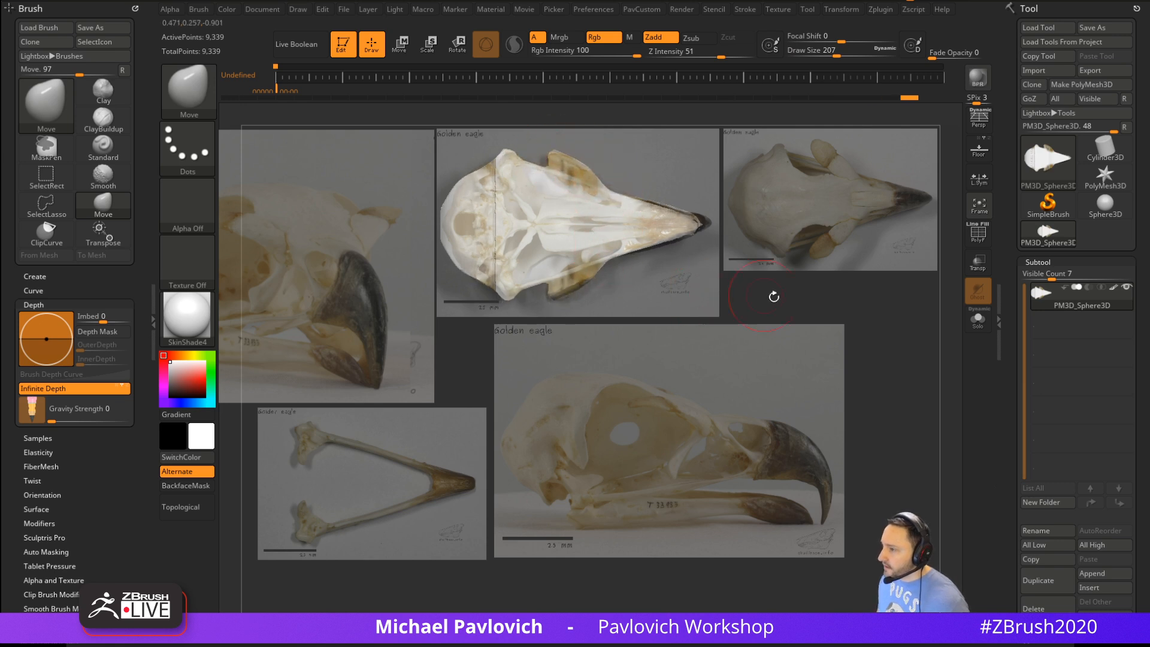
left_click(153, 322)
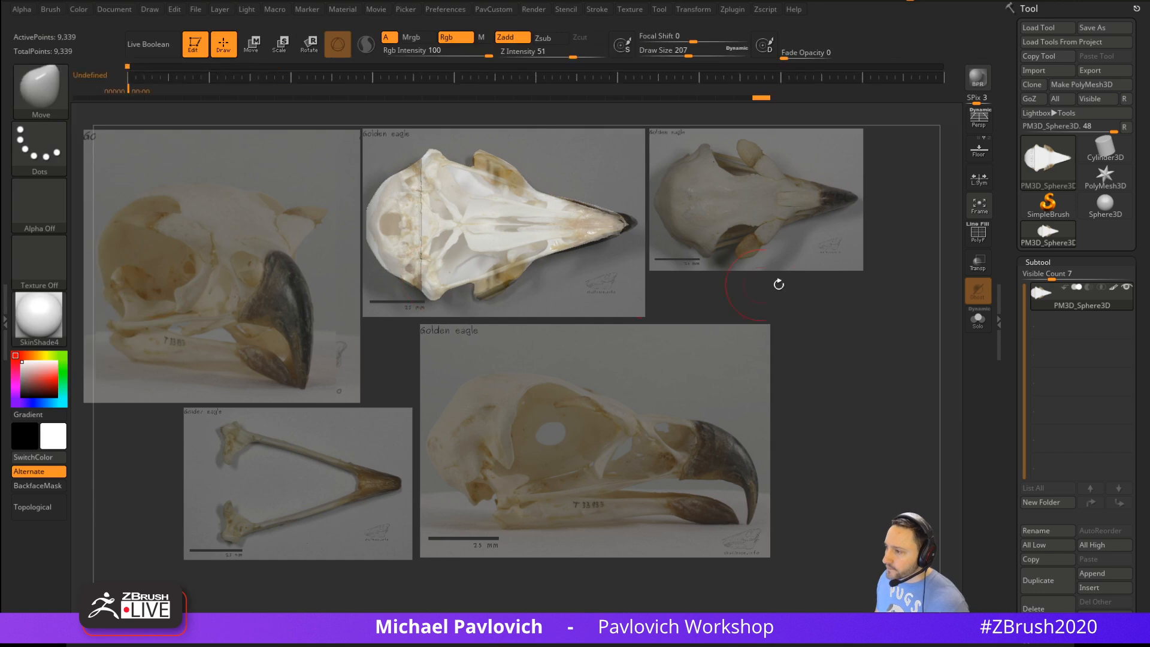
Align the mesh with the three-quarter skull photo in perspective view with a 50 mm focal length
mouse_move(779, 284)
left_mouse_down()
mouse_move(881, 333)
mouse_move(803, 418)
mouse_move(839, 334)
mouse_move(839, 365)
mouse_move(855, 363)
mouse_move(818, 288)
mouse_move(878, 318)
mouse_move(870, 339)
mouse_move(901, 331)
mouse_move(796, 280)
mouse_move(834, 294)
mouse_move(846, 278)
mouse_move(864, 325)
mouse_move(851, 303)
mouse_move(876, 312)
mouse_move(877, 300)
mouse_move(896, 300)
mouse_move(867, 291)
mouse_move(891, 317)
left_mouse_up()
left_click(979, 122)
left_click(150, 9)
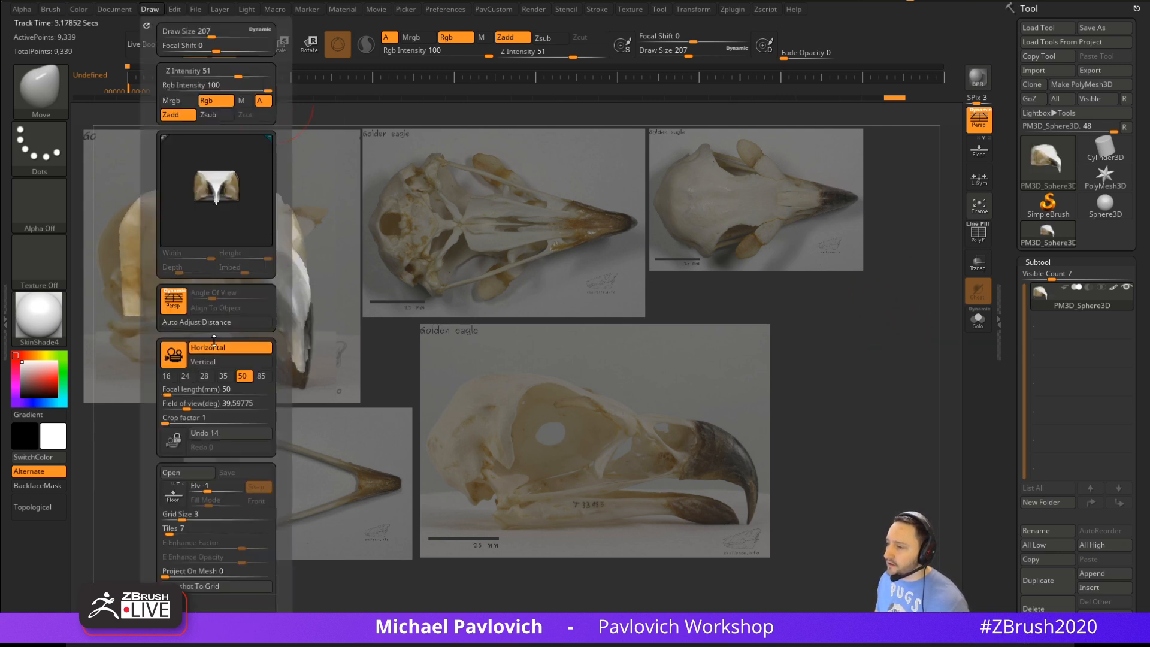
left_click(224, 376)
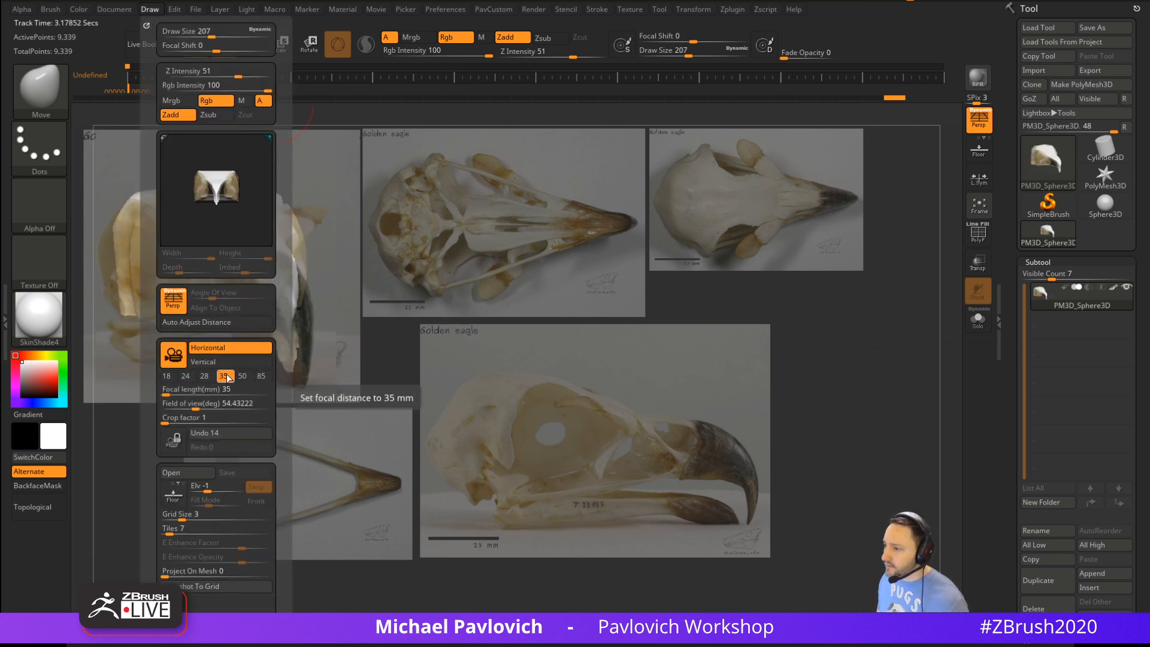
left_click(242, 376)
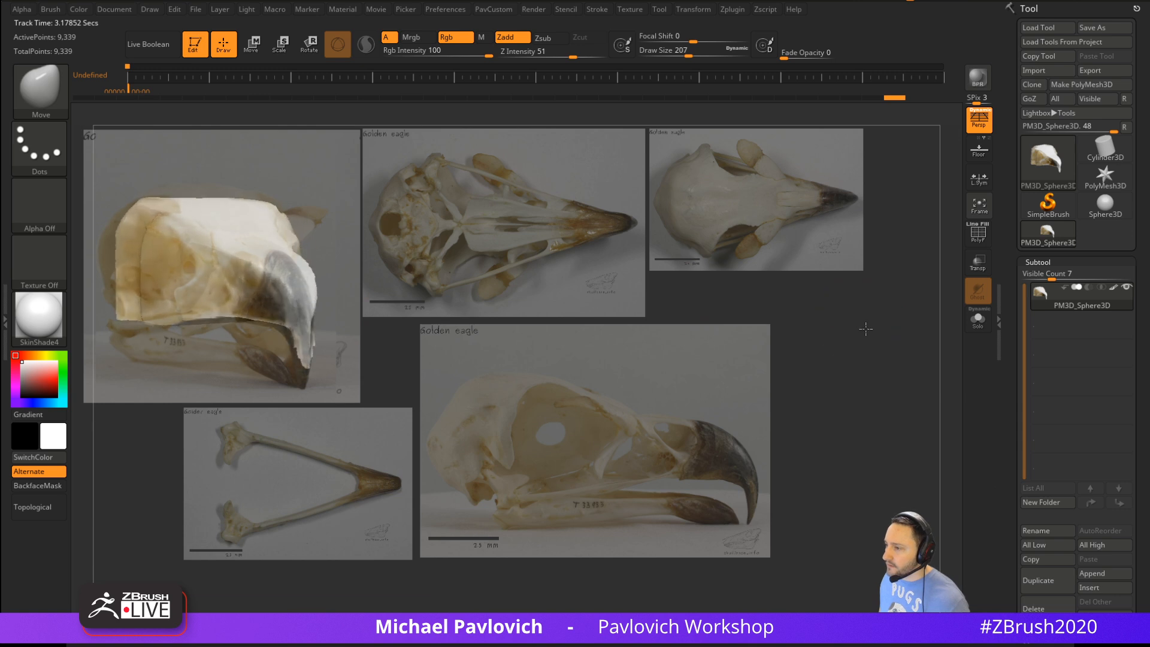
mouse_move(866, 328)
left_mouse_down()
mouse_move(866, 312)
mouse_move(874, 333)
left_mouse_up()
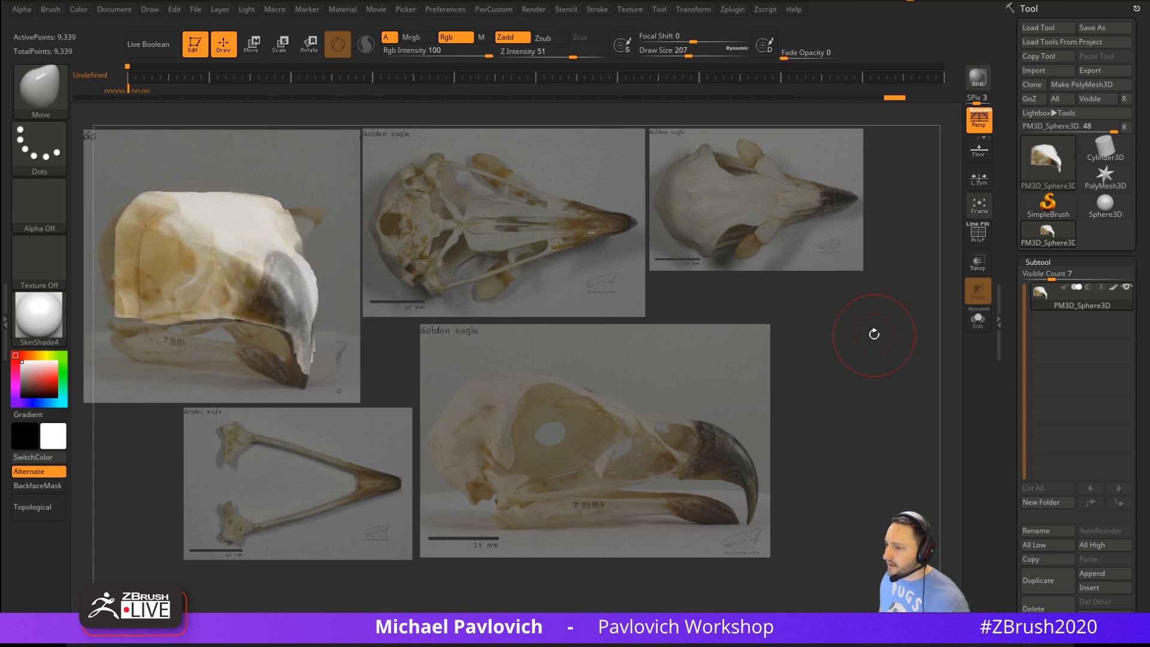
Round out the top and back of the cranium with the Move brush to match the three-quarter skull photo
key("bracketright")
key("bracketright")
key("bracketright")
left_click_drag(188, 196, 189, 181)
key("bracketleft")
key("bracketleft")
key("bracketleft")
left_click_drag(118, 240, 103, 257)
key("bracketleft")
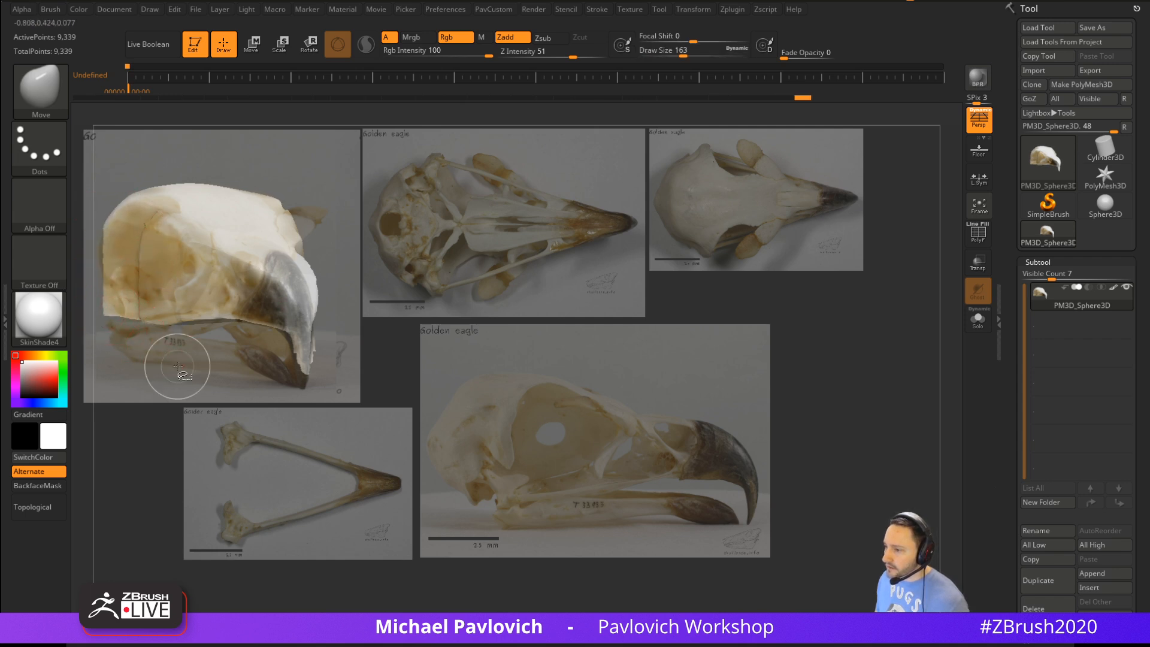
Pull the brow ridges out on both sides with the Move brush to match the three-quarter skull photo
key("s")
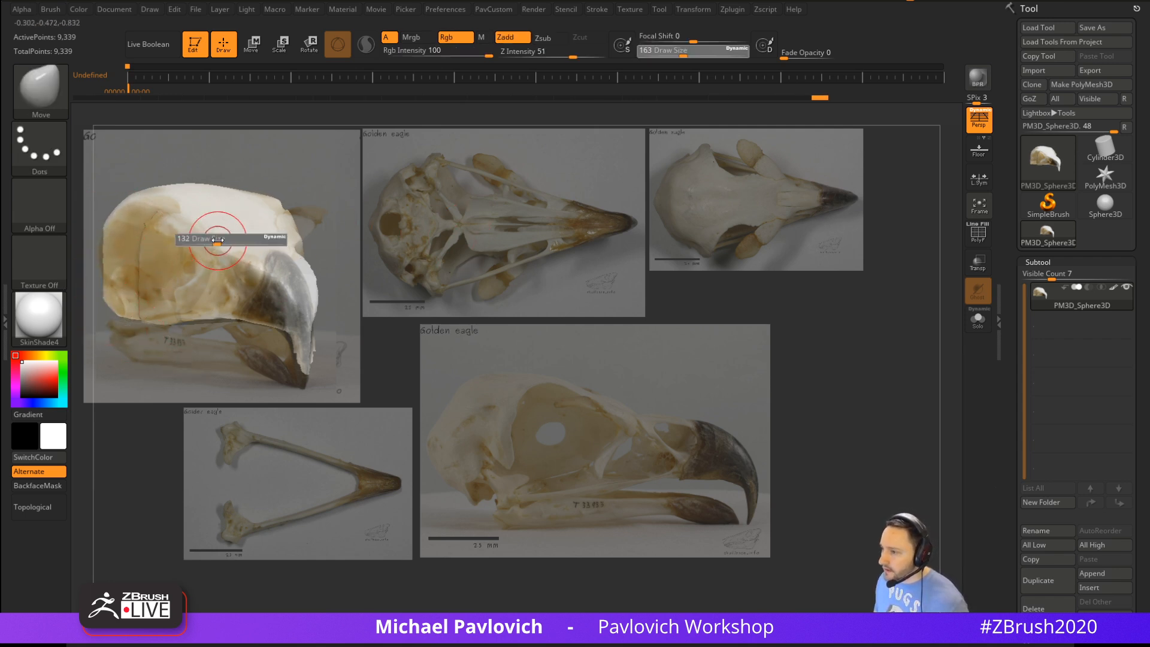
left_click_drag(217, 239, 307, 240)
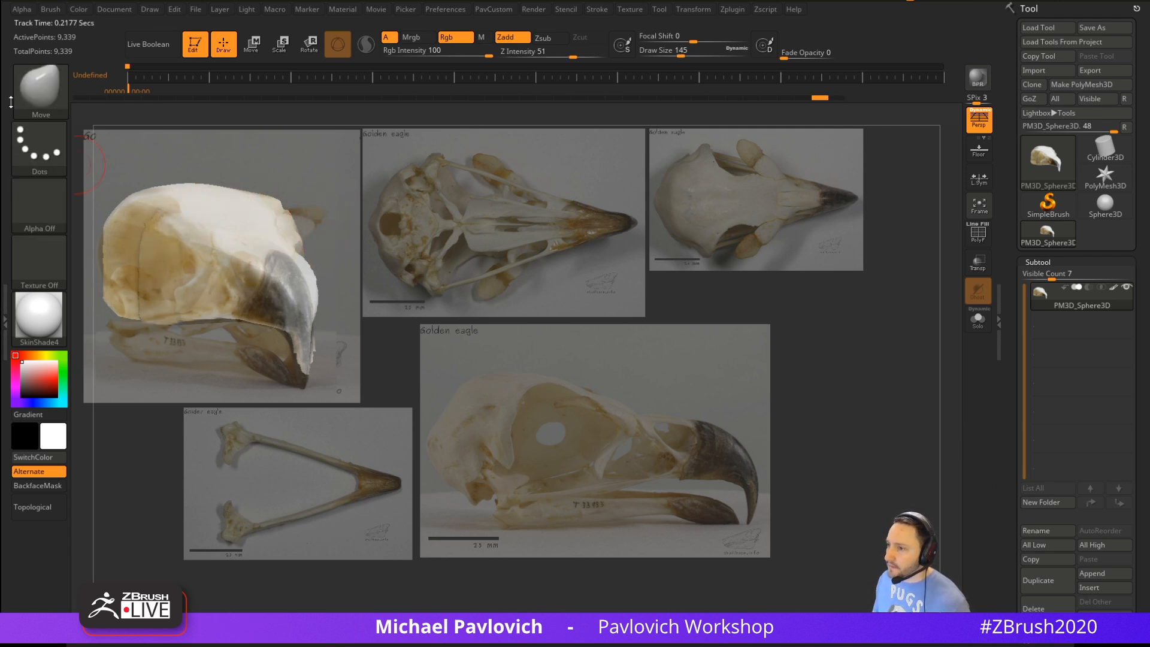
left_click(53, 12)
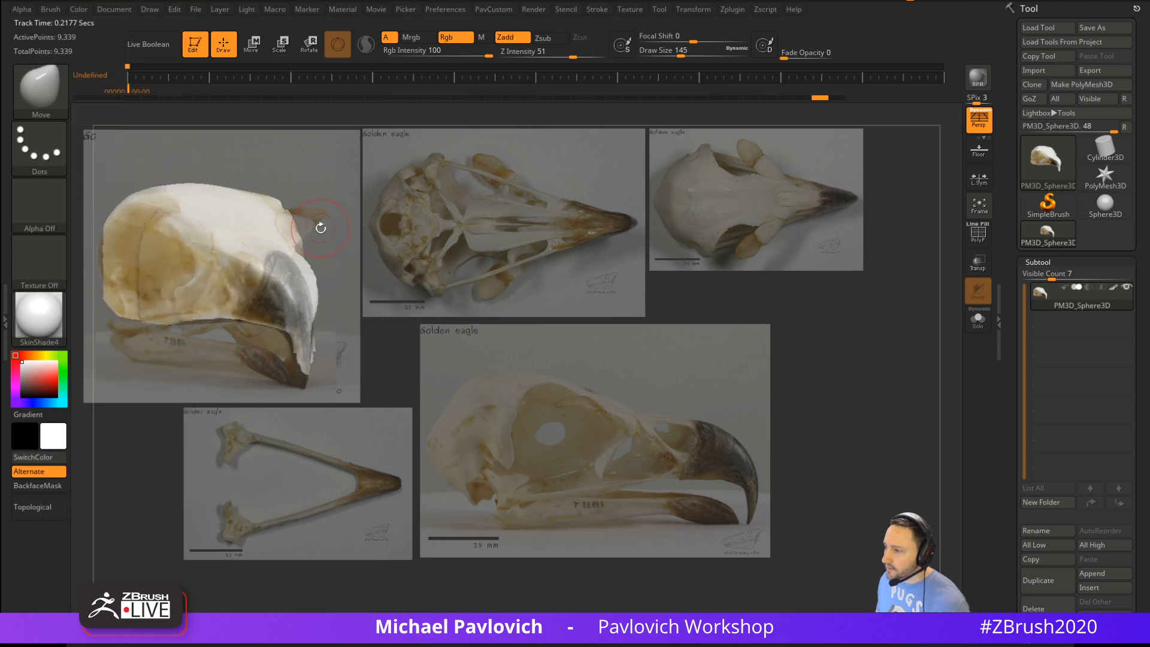
mouse_move(293, 222)
left_mouse_down()
mouse_move(322, 220)
mouse_move(307, 218)
left_mouse_up()
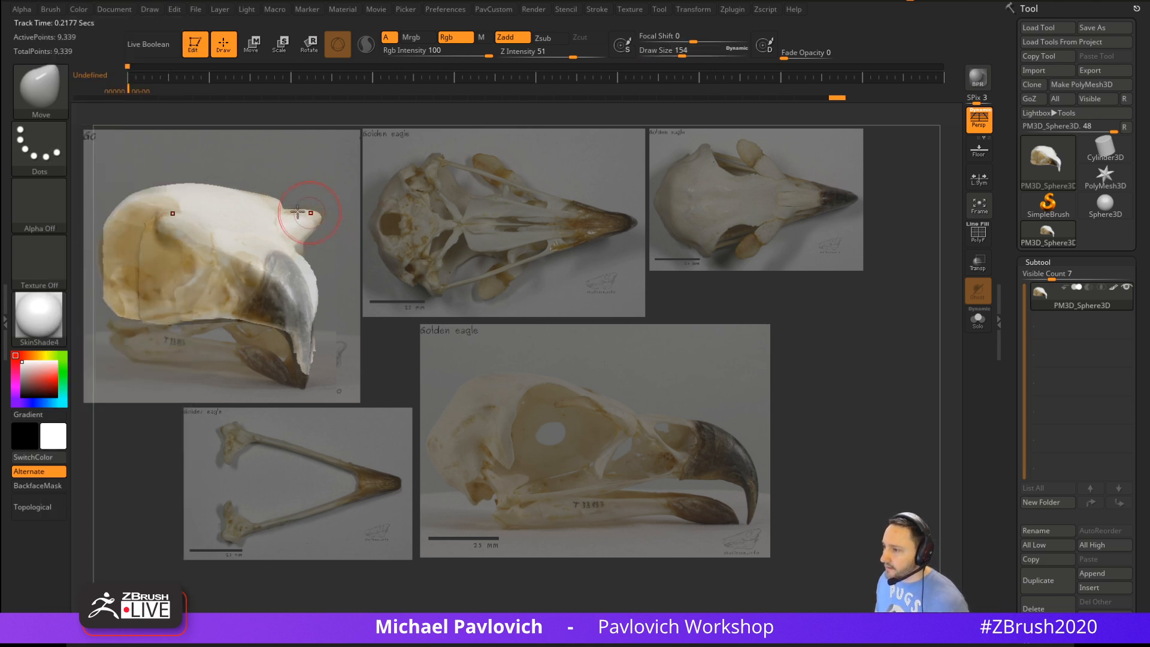
left_click_drag(164, 220, 136, 224)
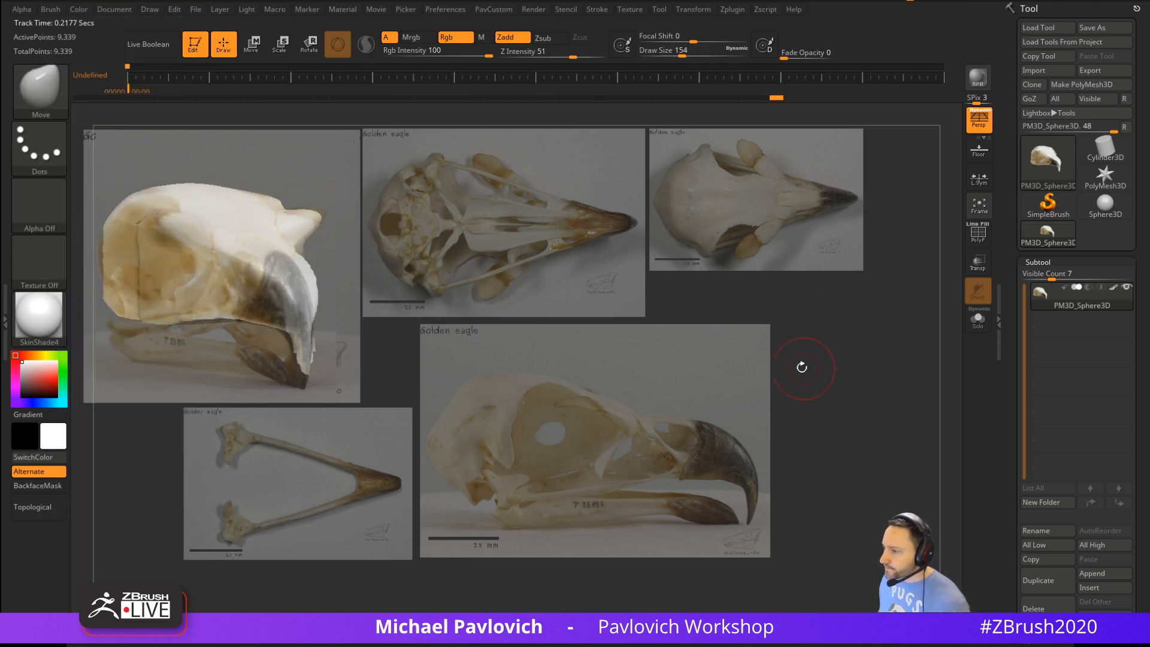
Push the beak's front contour inward with the Move brush at draw size 305, and set the Standard brush to draw size 112
key("b")
key("s")
key("t")
key("b")
key("m")
key("v")
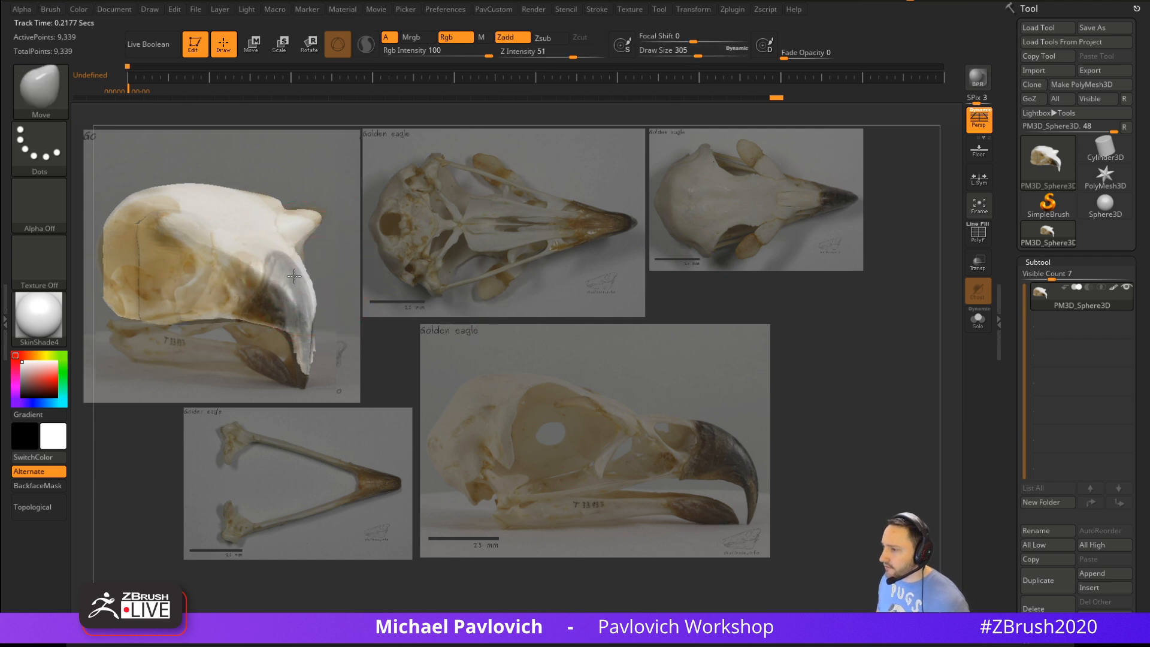
key("b")
key("s")
key("t")
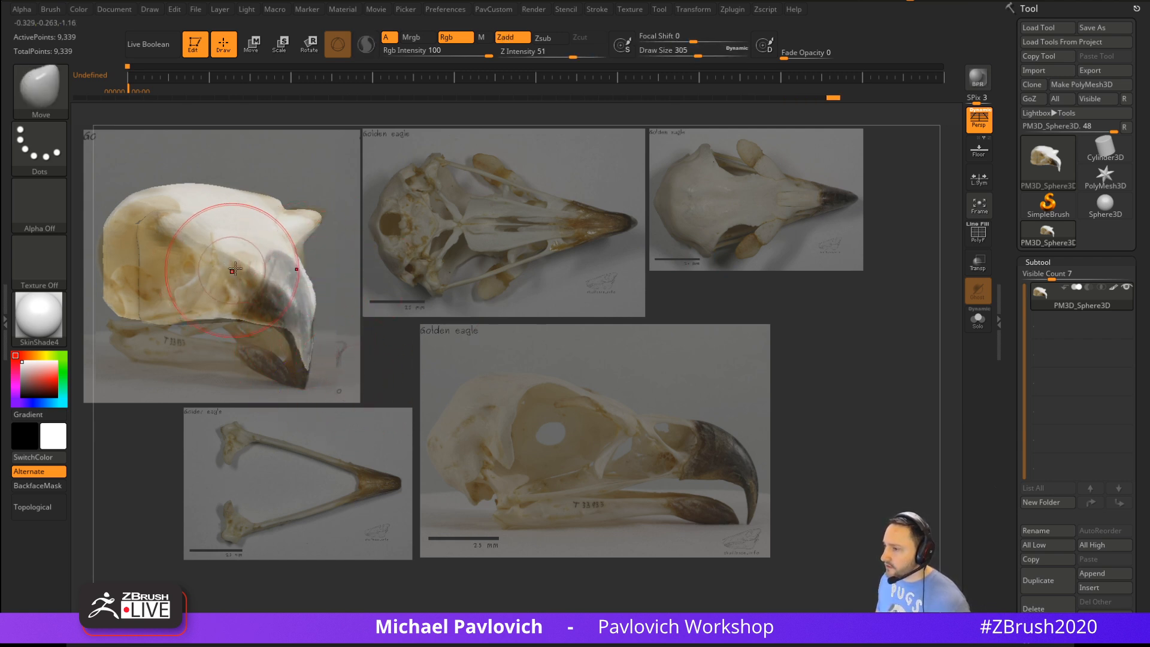
key("s")
left_click_drag(663, 303, 642, 303)
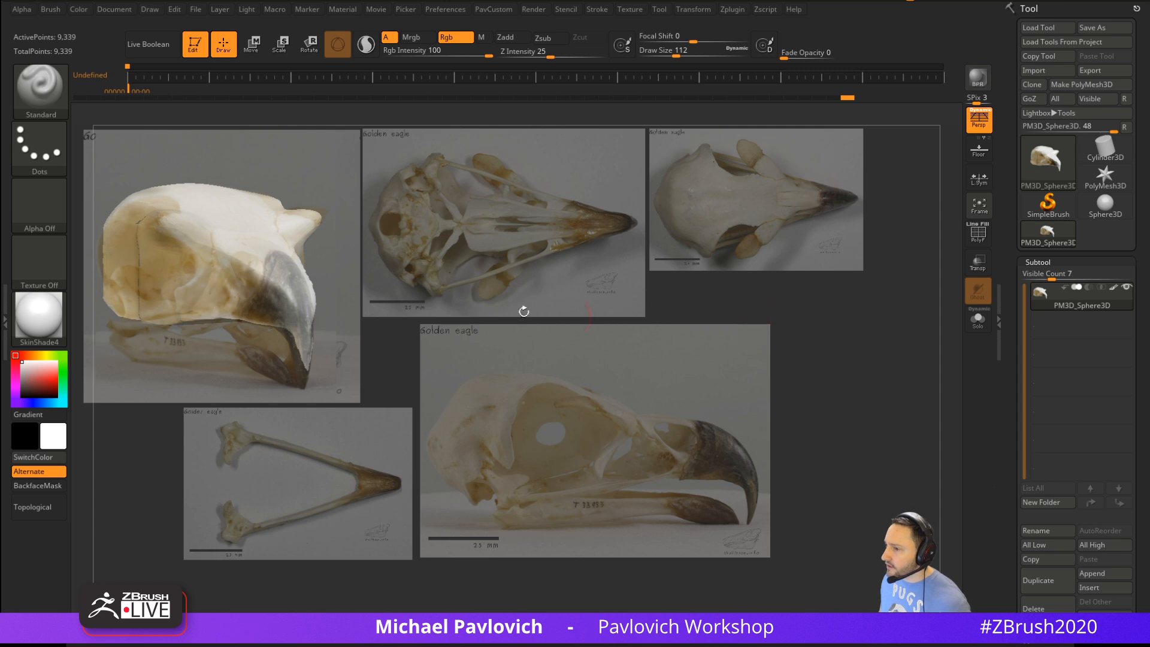
Activate the Standard brush and give the skull mesh the MatCap Gray material
key("b")
key("m")
key("v")
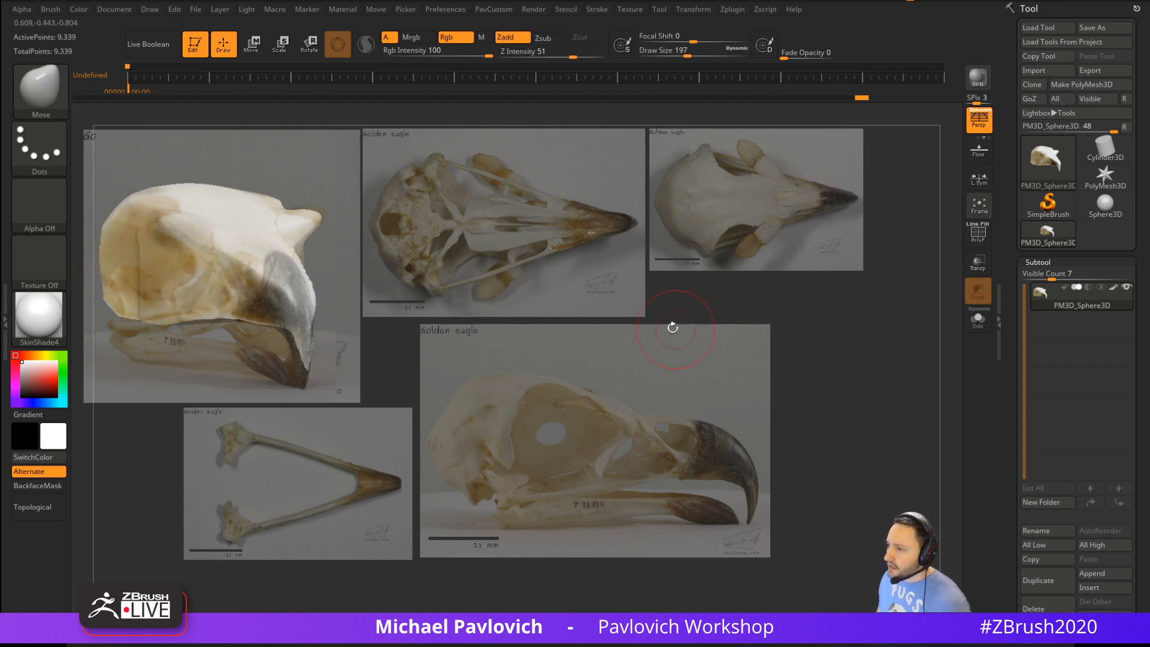
key("b")
key("s")
key("t")
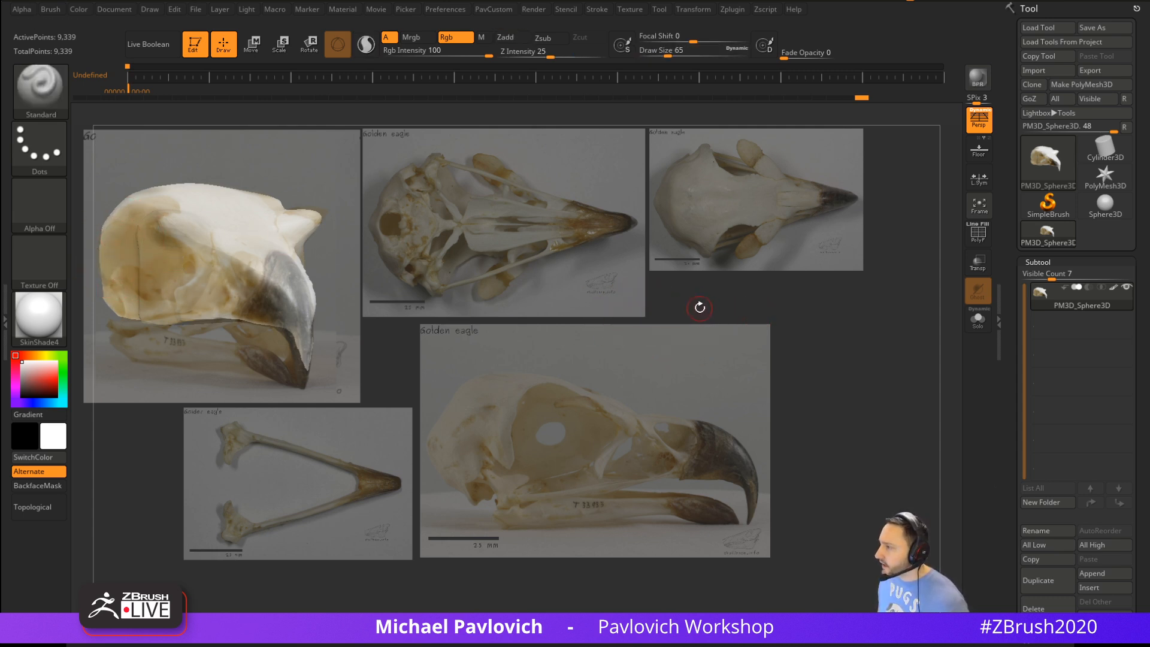
left_click(39, 316)
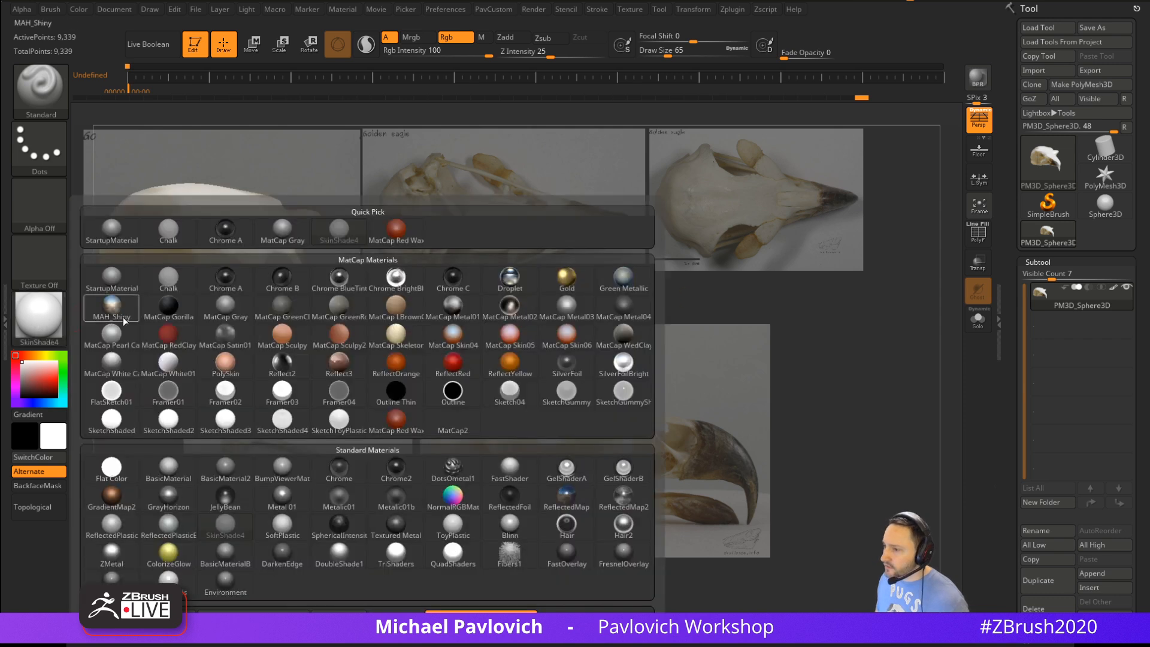
left_click(281, 241)
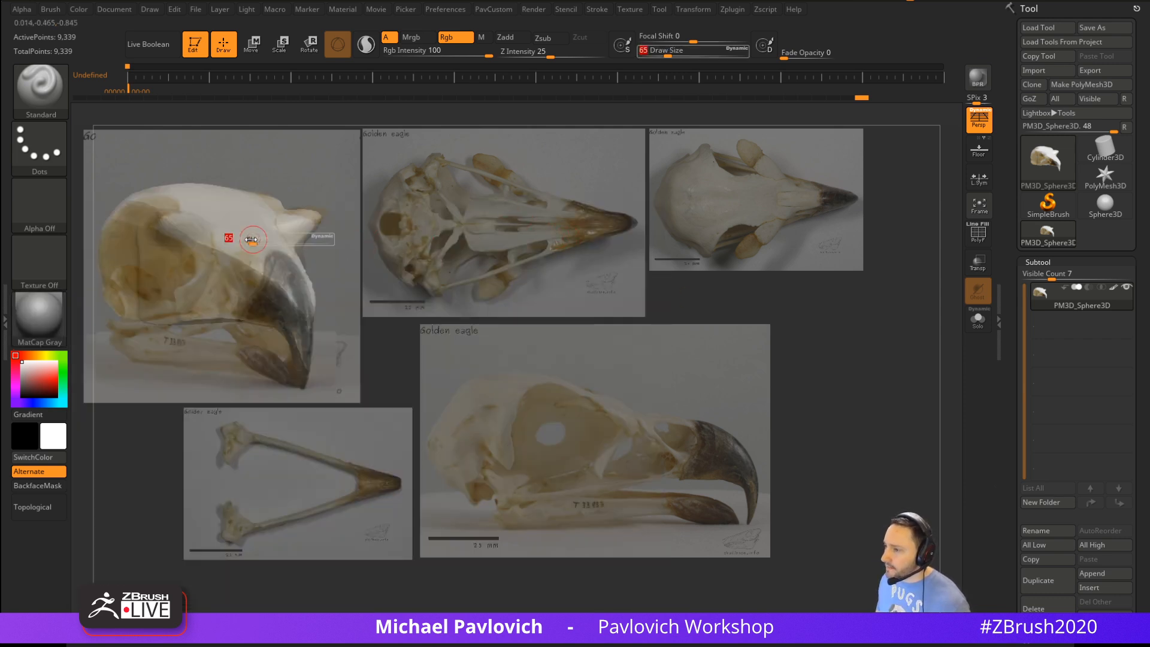
Frame the skull in front view with perspective turned off and the reference photos hidden
left_click_drag(411, 185, 376, 186, "shift")
key("f")
key("f")
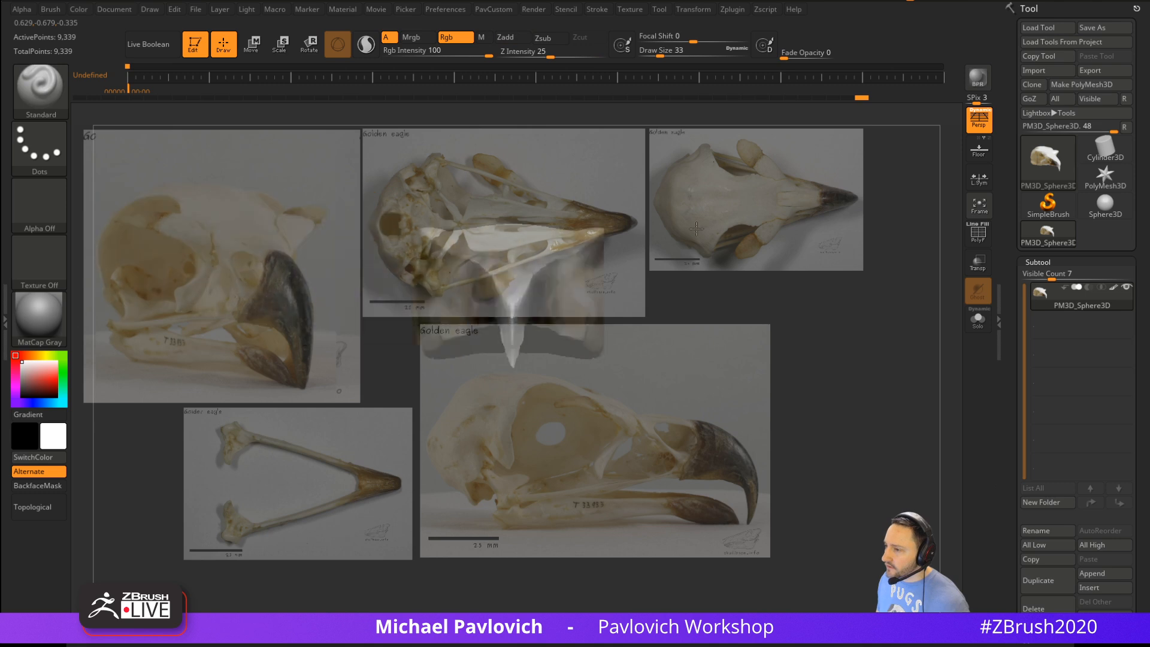
left_click(975, 124)
key("shift+z")
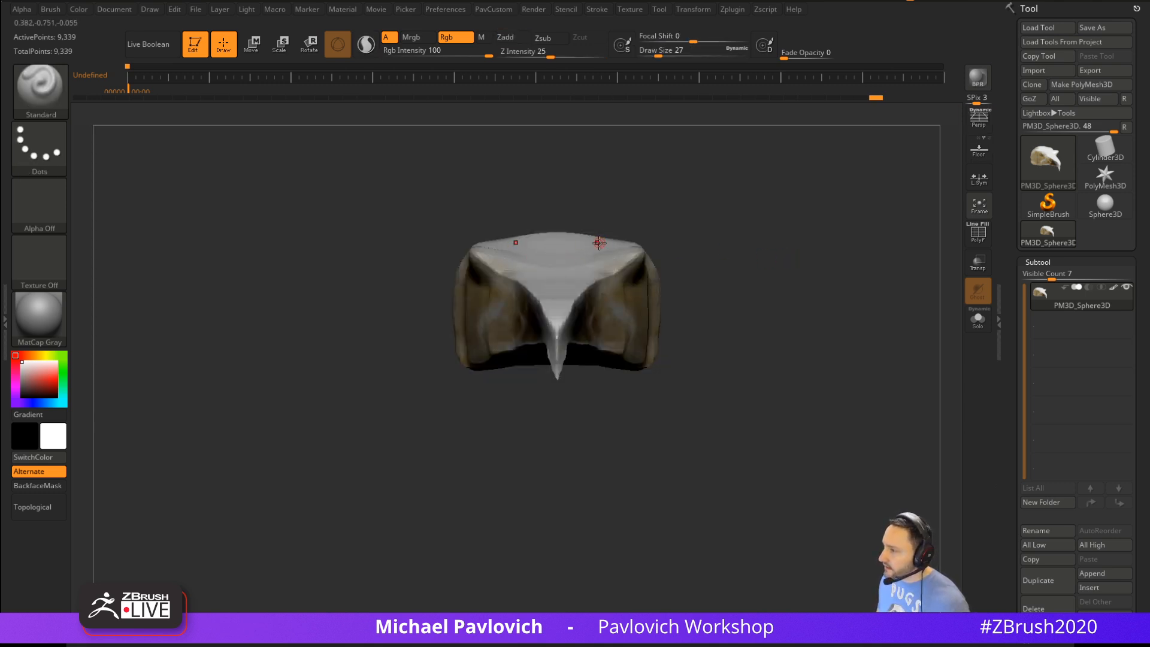
Draw a raised centre line along the skull's top using only Zadd, draw size 20 and Z intensity 31
left_click(505, 37)
left_click(445, 37)
key("bracketleft")
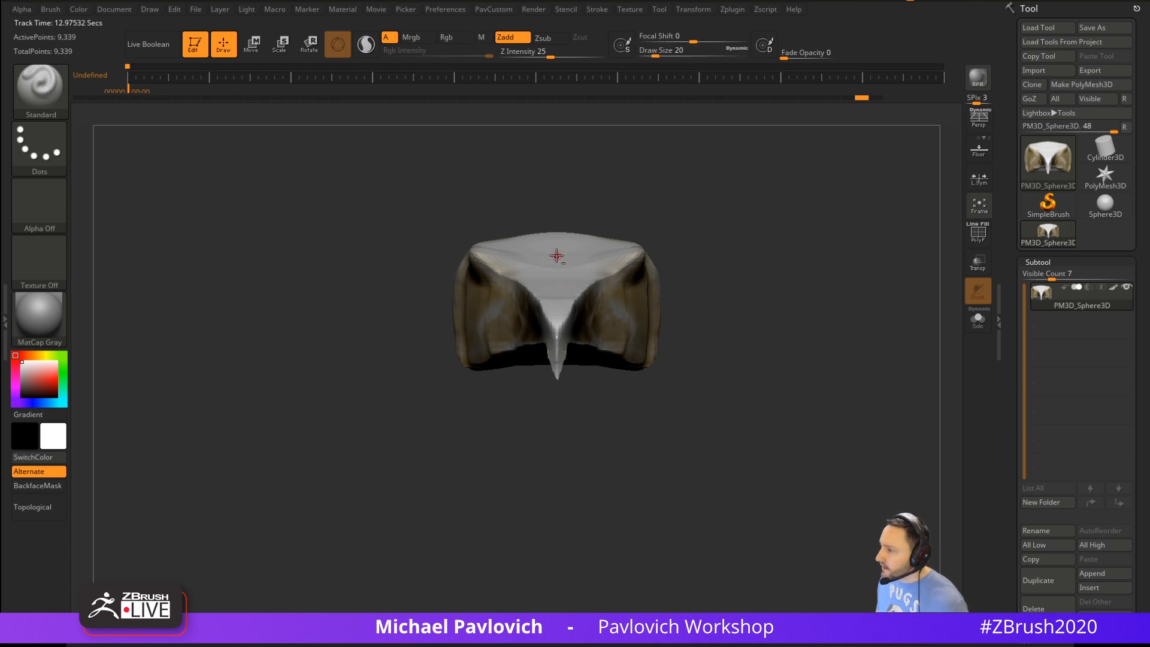
left_click_drag(556, 251, 557, 278)
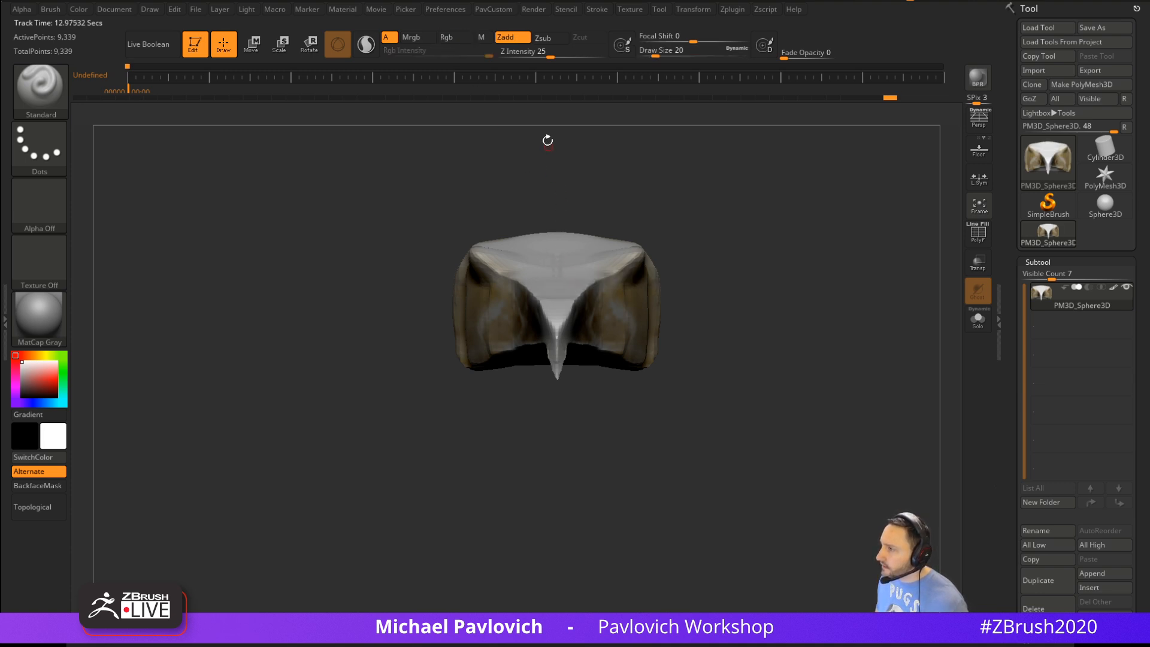
left_click_drag(550, 51, 556, 51)
key("2")
left_click(621, 280)
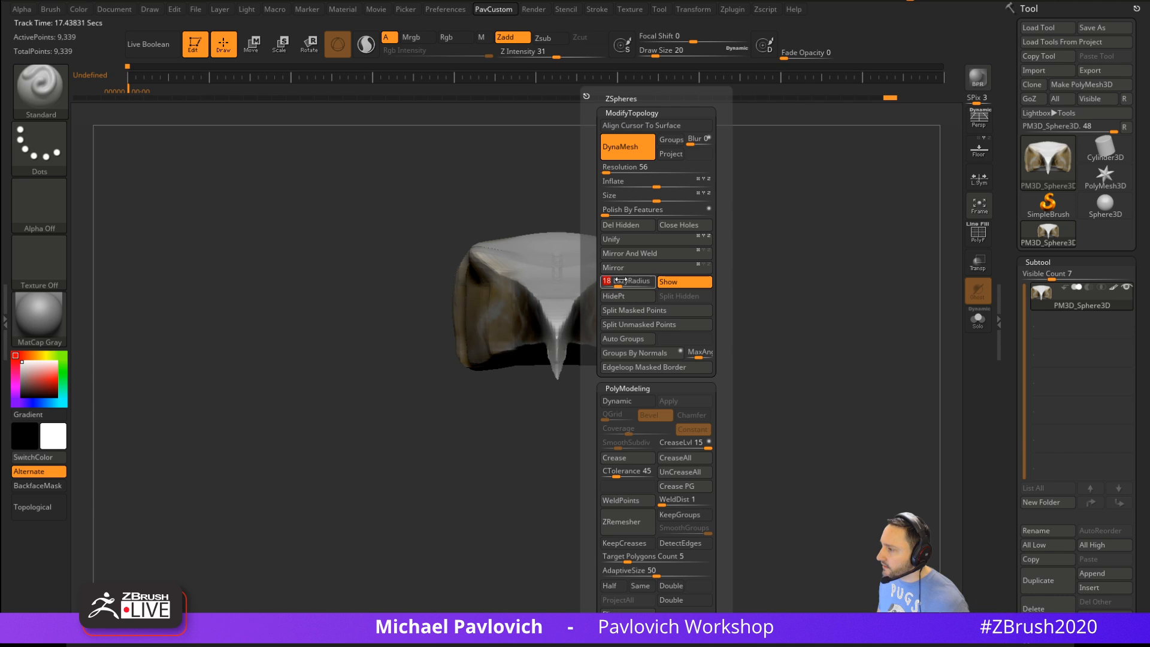
left_click_drag(556, 251, 556, 255)
left_click_drag(621, 198, 647, 258)
Smooth the raised centre line and remesh the skull at a higher DynaMesh resolution
key("2")
left_click(697, 172)
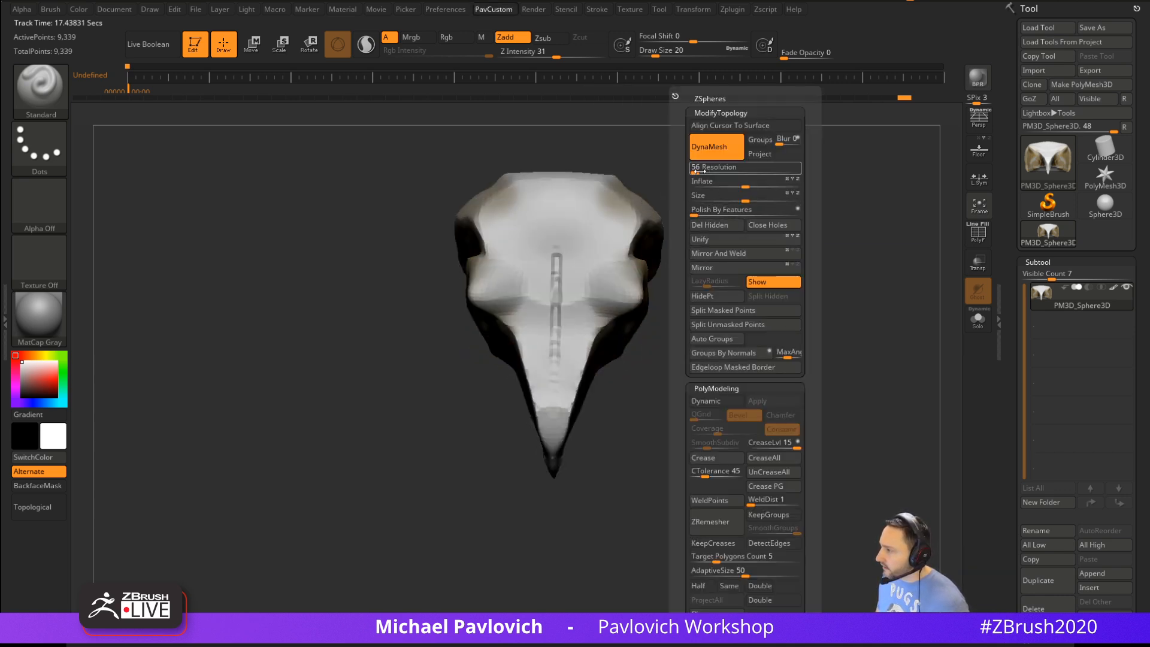
key("Return")
key("2")
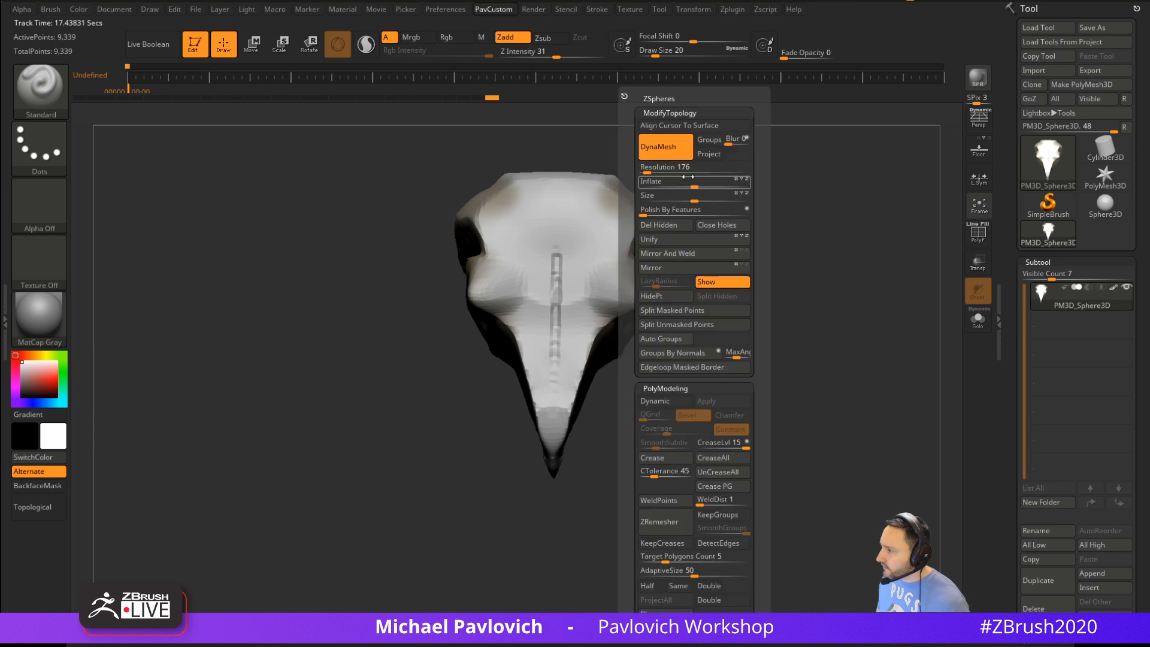
left_click(646, 172)
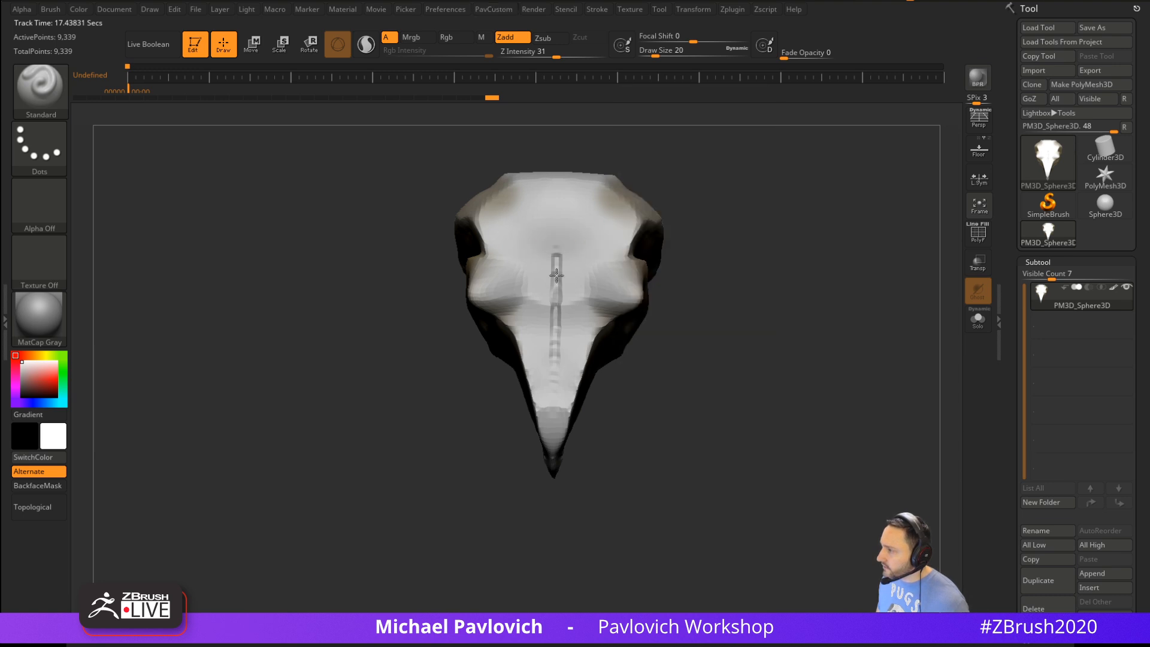
left_click_drag(557, 277, 560, 256, "shift")
left_click_drag(739, 268, 770, 283, "ctrl")
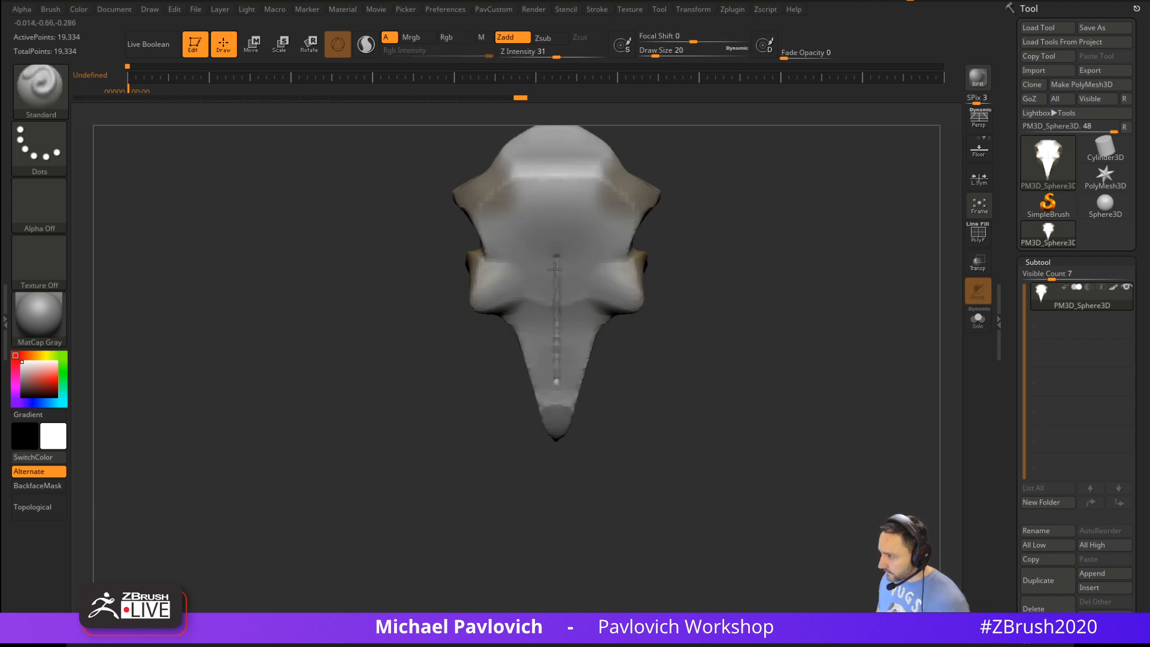
Thicken the thin beak tip with the Inflat brush at Z intensity 10
mouse_move(689, 258)
left_mouse_down()
mouse_move(753, 234)
mouse_move(757, 267)
mouse_move(747, 264)
mouse_move(702, 325)
left_mouse_up()
key("b")
key("i")
key("n")
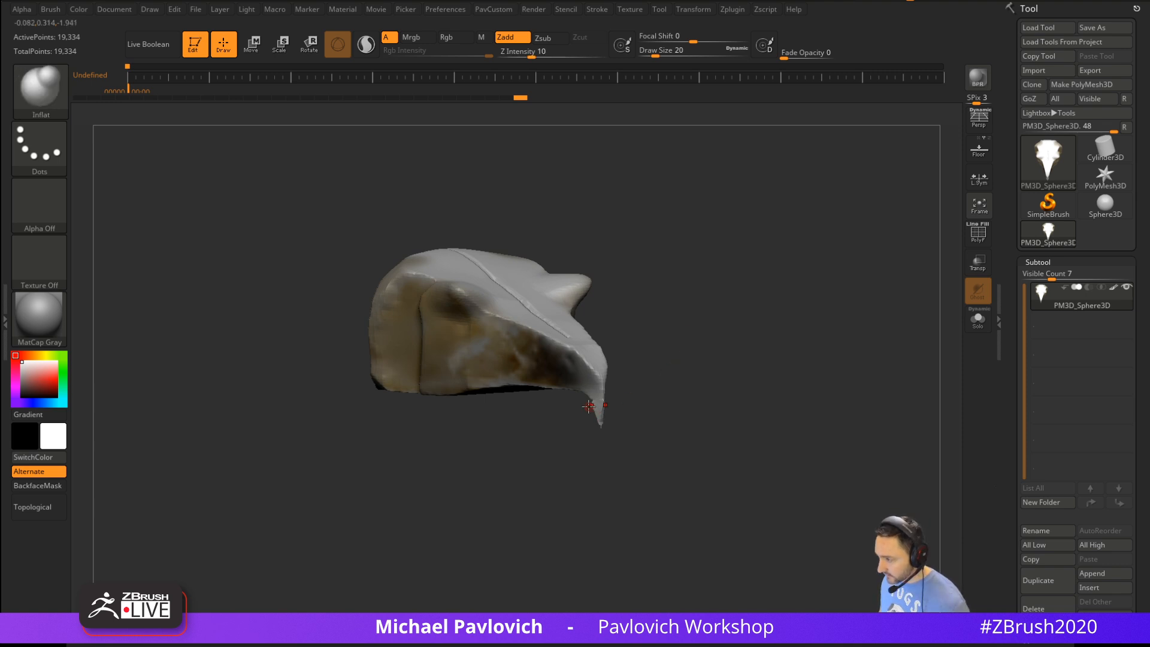
left_click_drag(585, 384, 599, 414)
left_click_drag(726, 412, 626, 376)
left_click_drag(694, 312, 758, 299)
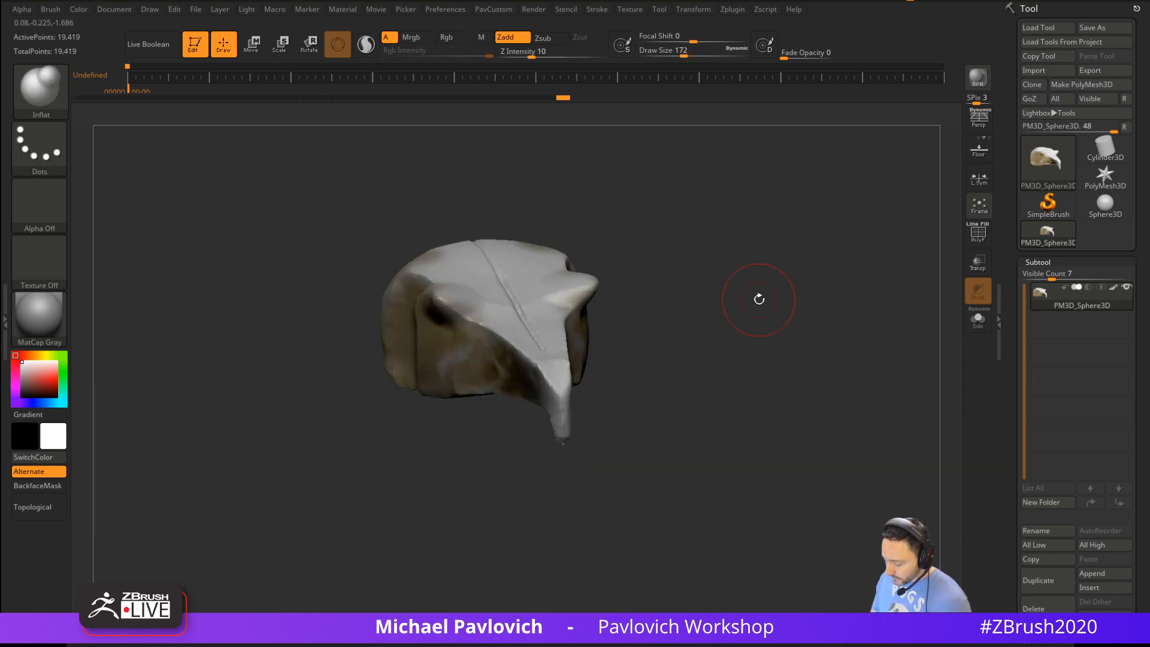
Show the reference photos again and align the skull with the three-quarter photo in perspective view
key("shift+z")
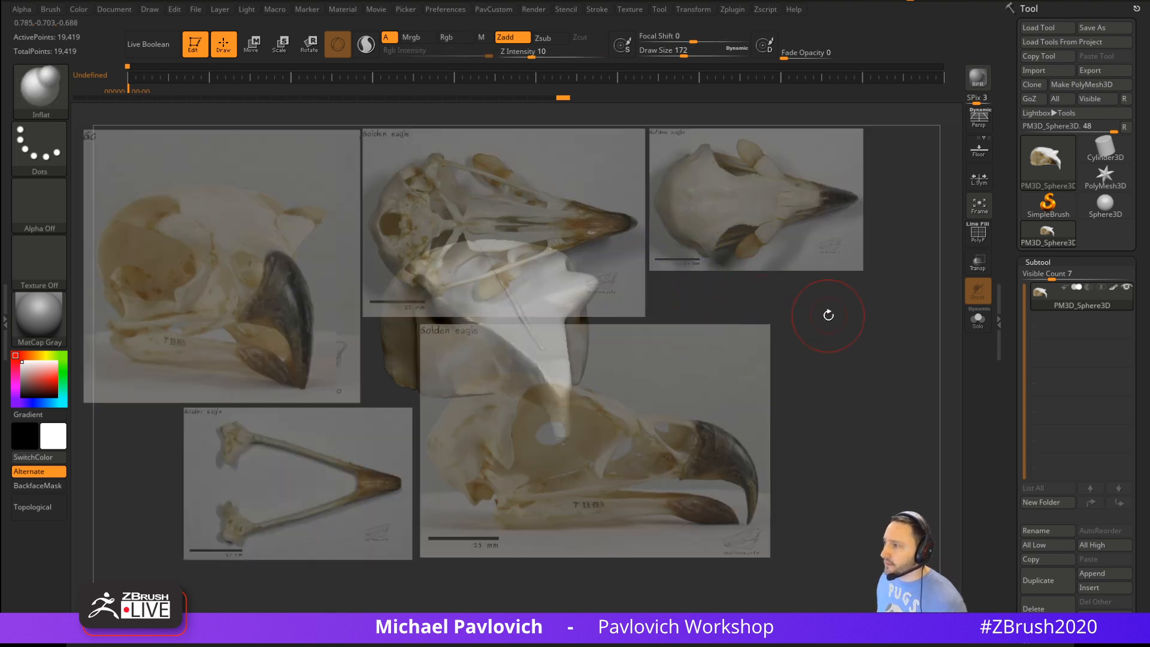
mouse_move(828, 315)
left_mouse_down()
mouse_move(772, 335)
mouse_move(724, 323)
mouse_move(623, 260)
mouse_move(677, 306)
mouse_move(670, 280)
mouse_move(679, 299)
left_mouse_up()
left_click(978, 120)
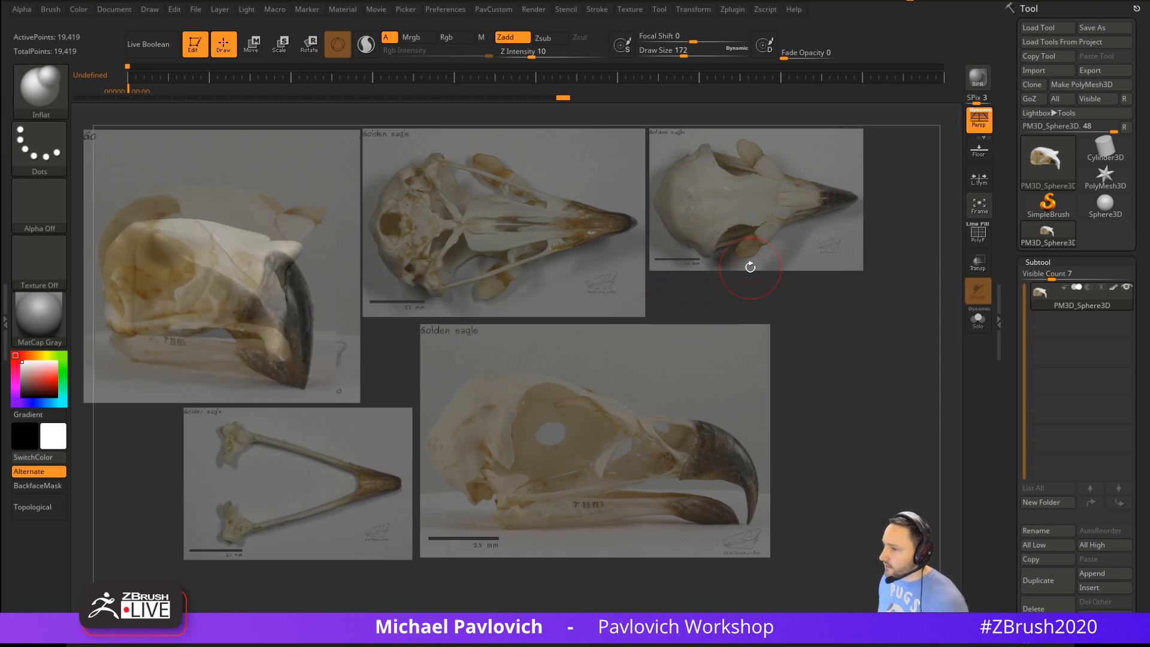
mouse_move(750, 266)
left_mouse_down()
mouse_move(768, 257)
mouse_move(780, 276)
mouse_move(736, 277)
left_mouse_up()
key("s")
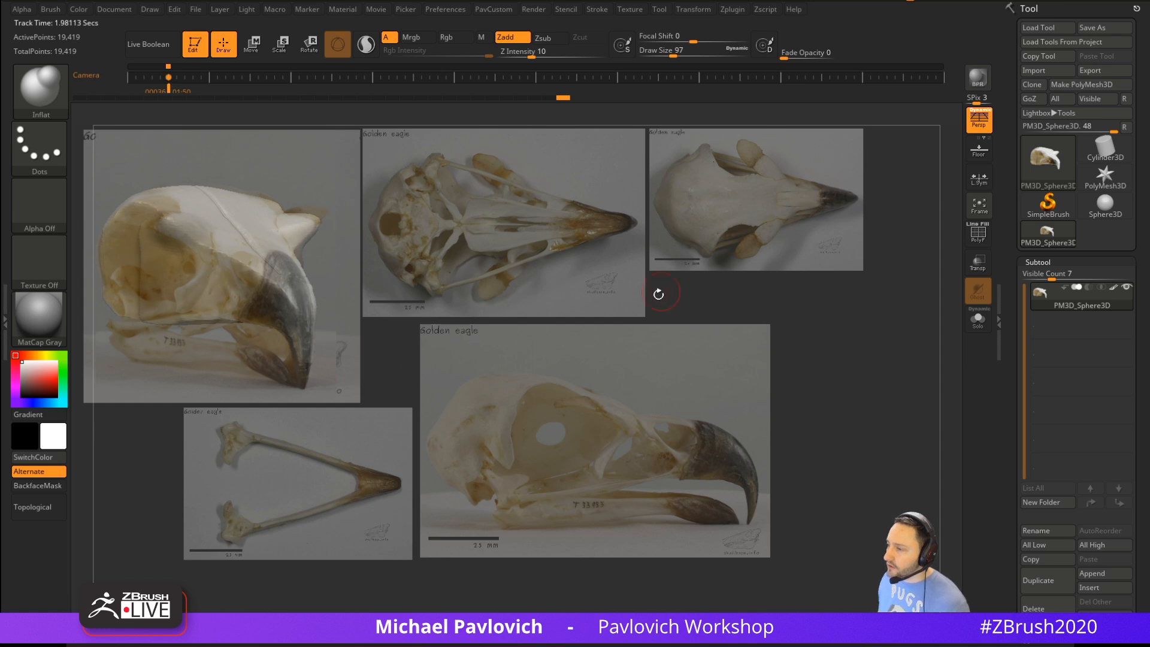
Turn off perspective and store timeline camera keyframes with the skull aligned to the underside, top and side photos
left_click(977, 128)
mouse_move(641, 362)
left_mouse_down("alt")
mouse_move(860, 326)
mouse_move(770, 298)
mouse_move(789, 296)
mouse_move(864, 393)
mouse_move(855, 351)
mouse_move(869, 333)
left_mouse_up("alt")
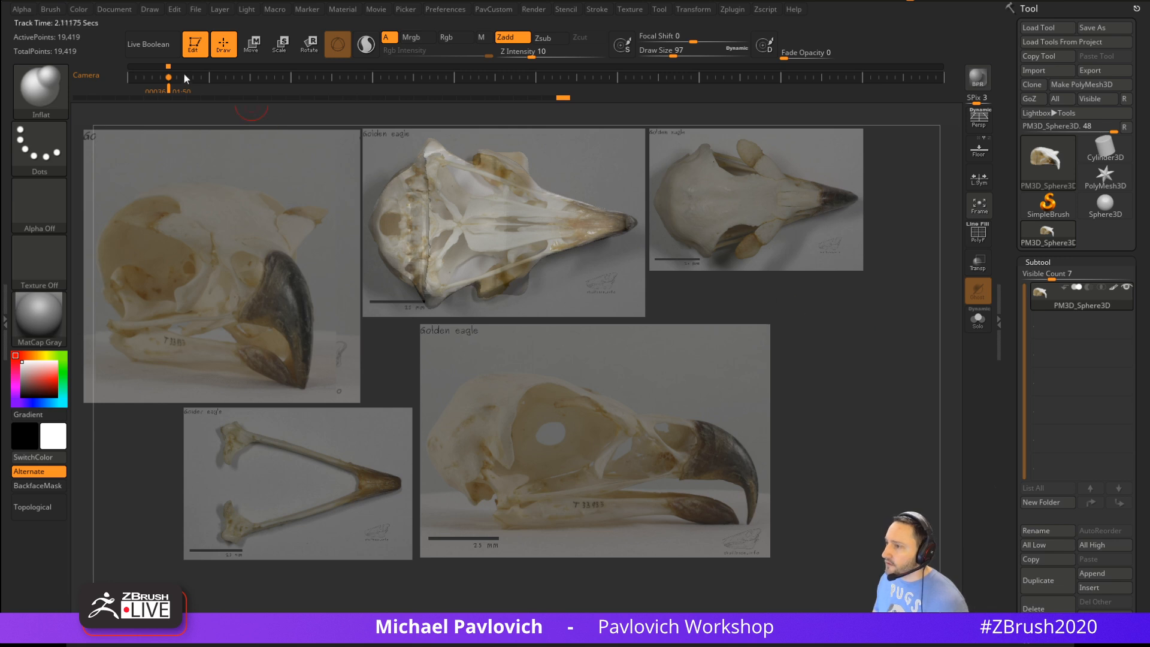
left_click(207, 74)
mouse_move(854, 211)
left_mouse_down()
mouse_move(854, 326)
mouse_move(937, 297)
mouse_move(885, 318)
mouse_move(906, 324)
left_mouse_up()
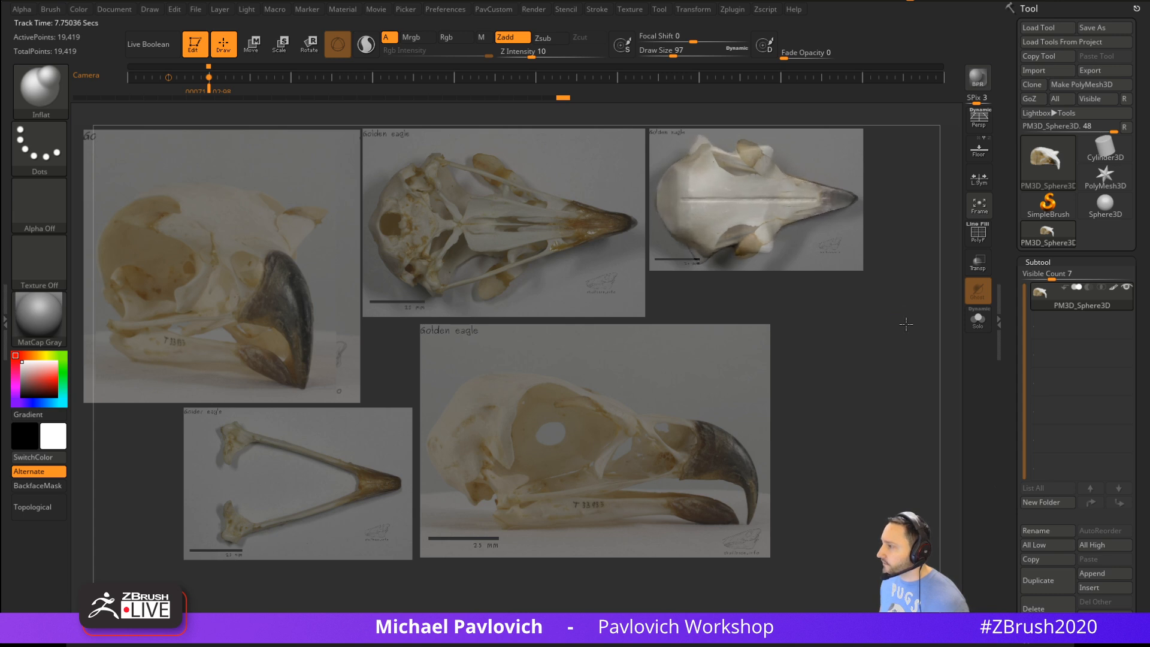
left_click(252, 77)
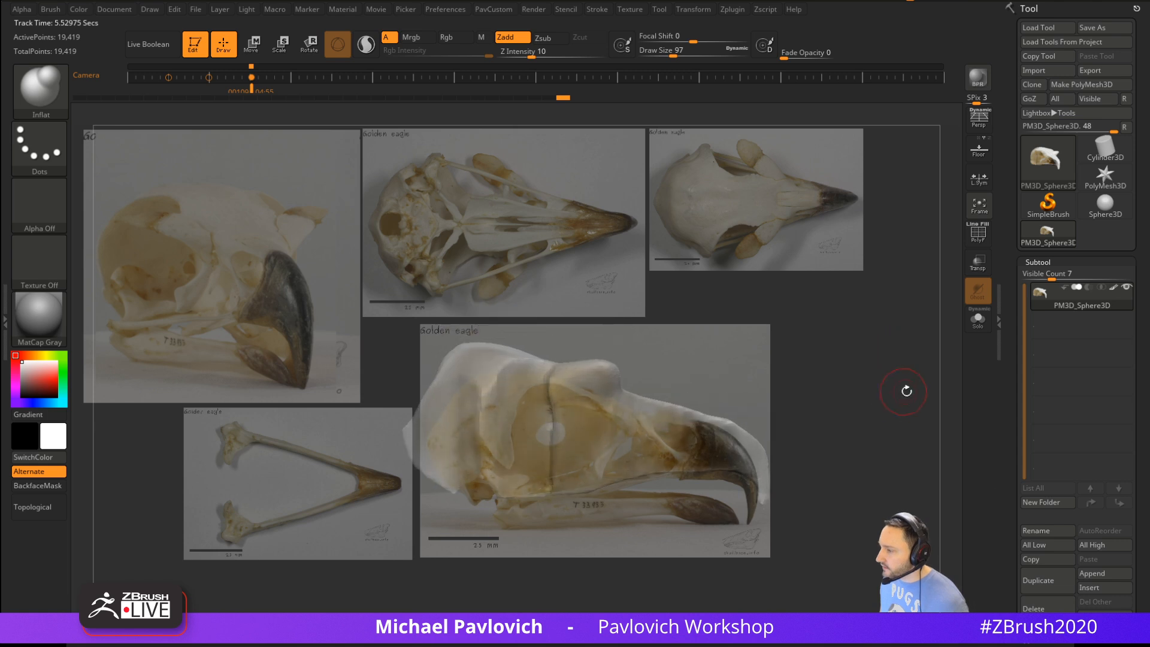
mouse_move(905, 391)
left_mouse_down()
mouse_move(884, 386)
mouse_move(912, 396)
left_mouse_up()
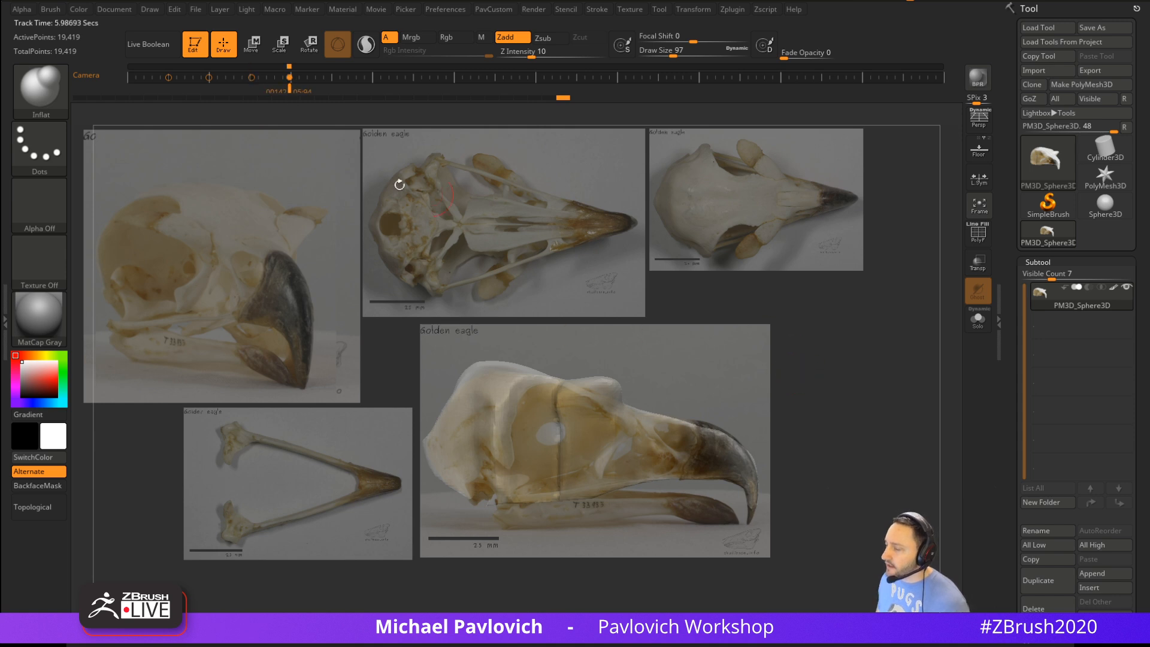
Hide the timeline and compare the skull with and without perspective against the three-quarter and underside photos
left_click(376, 10)
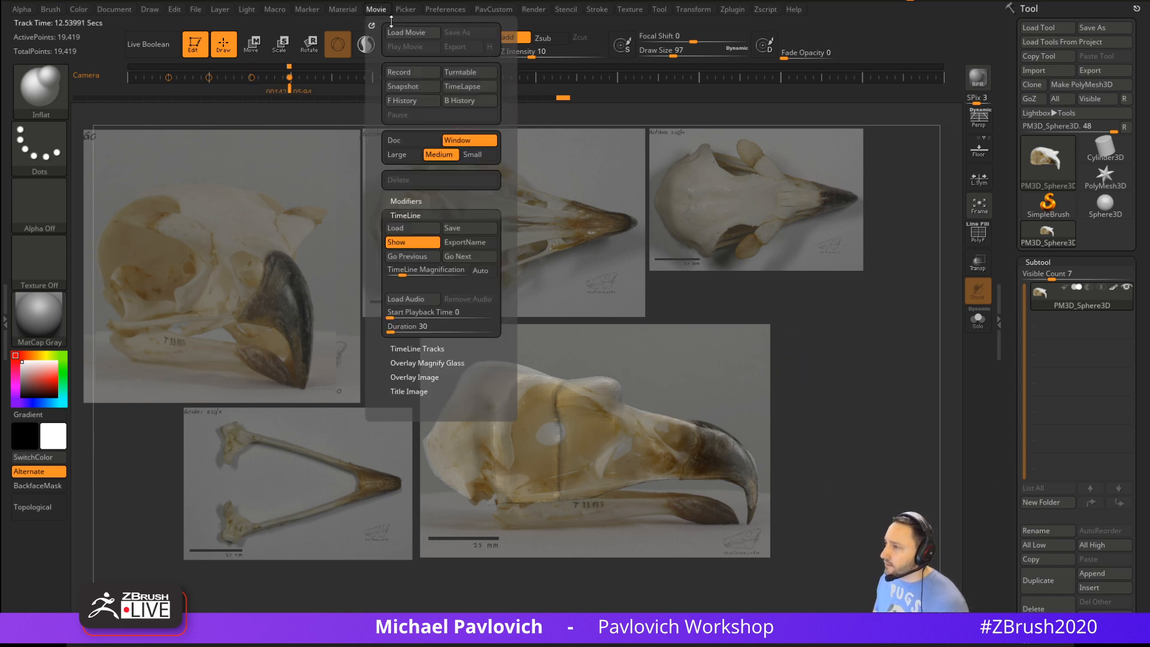
left_click(419, 243)
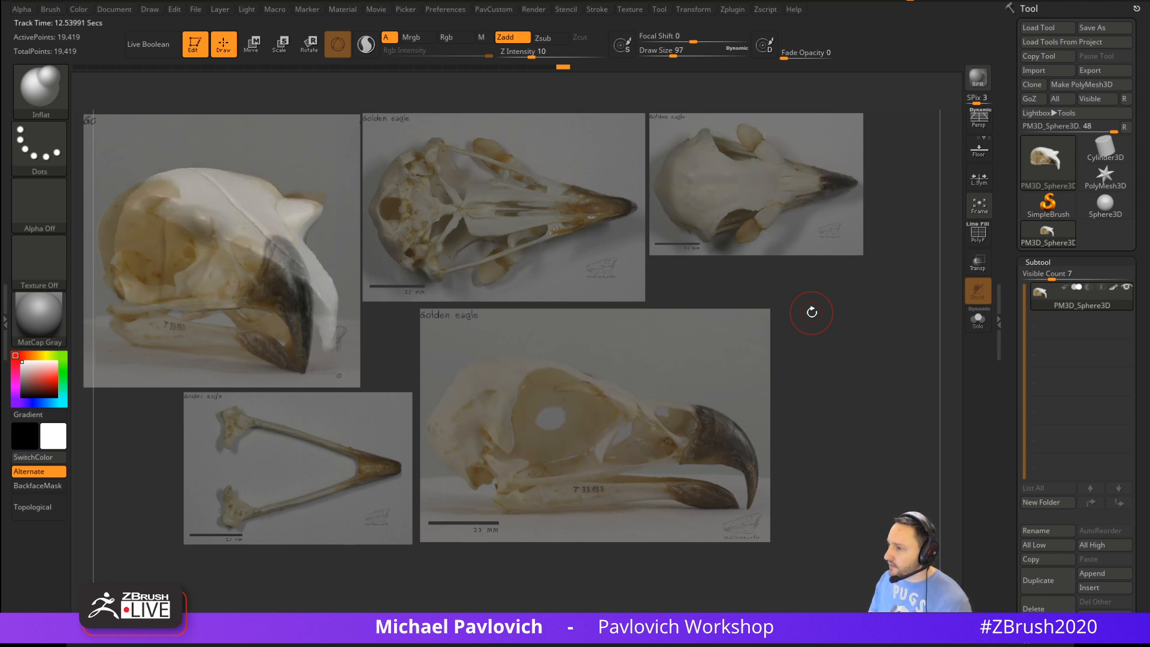
key("p")
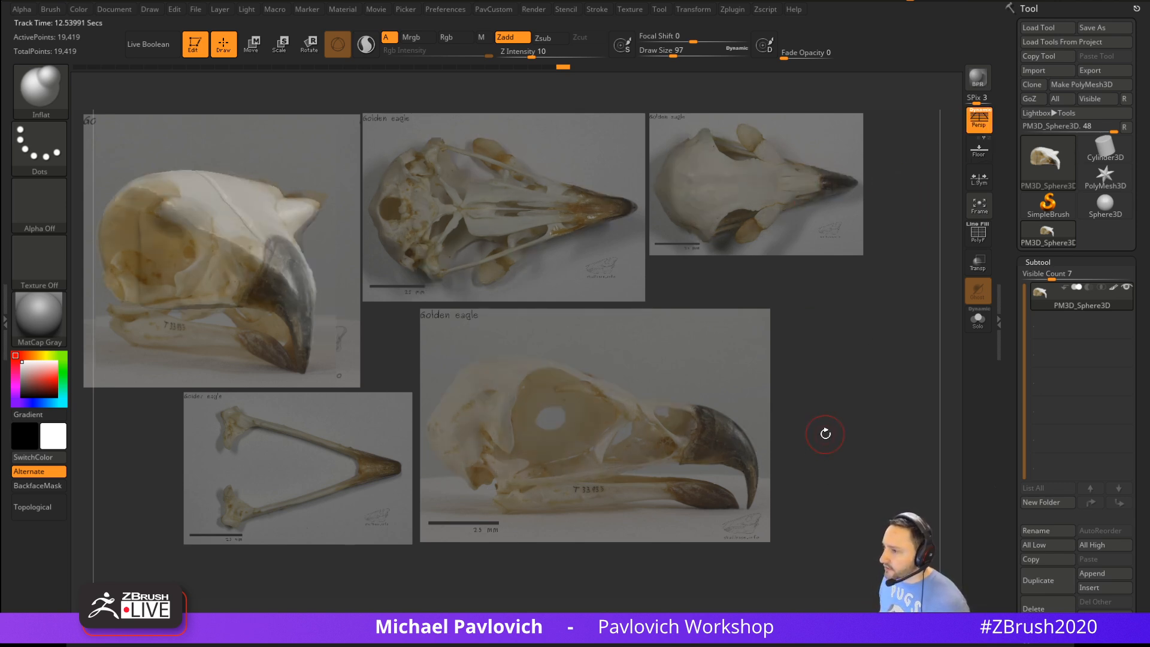
left_click(978, 123)
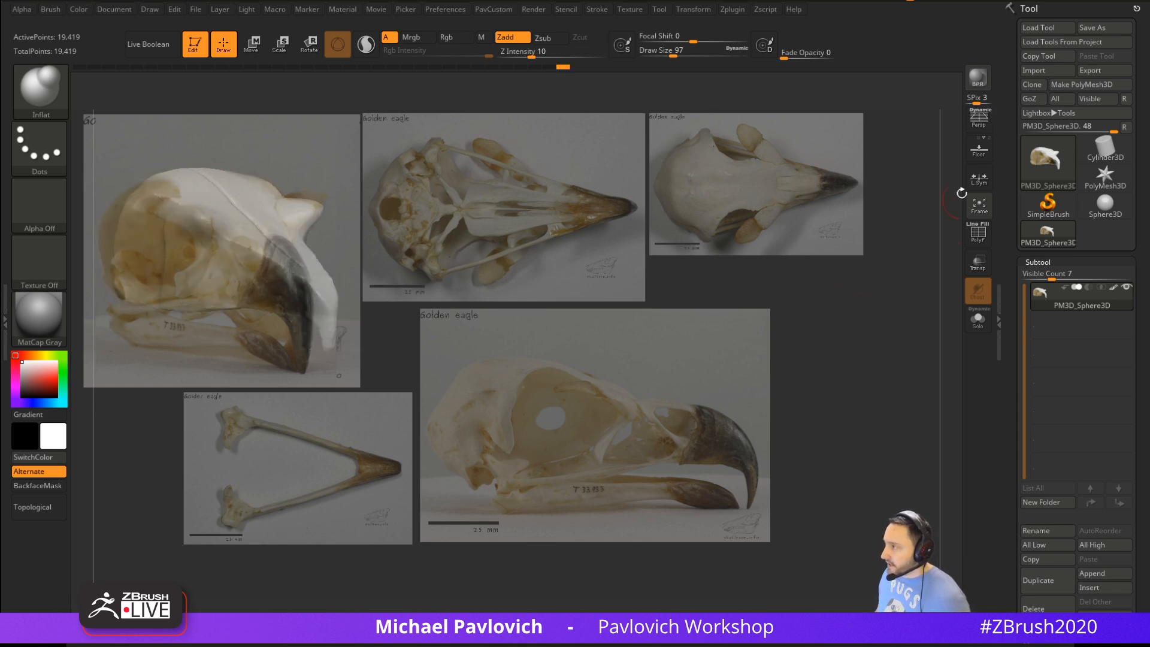
left_click(976, 123)
mouse_move(803, 295)
left_mouse_down()
mouse_move(952, 282)
mouse_move(925, 311)
left_mouse_up()
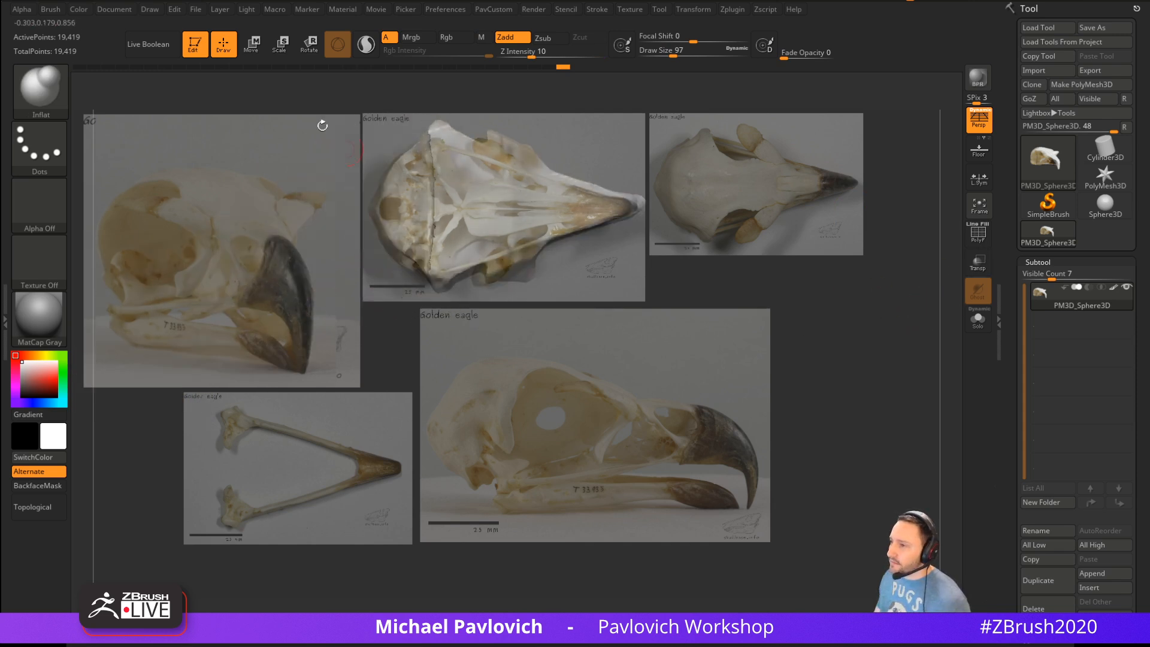
Switch from the universal to the classic perspective camera and align it to the object over the underside photo
left_click(436, 9)
left_click(150, 9)
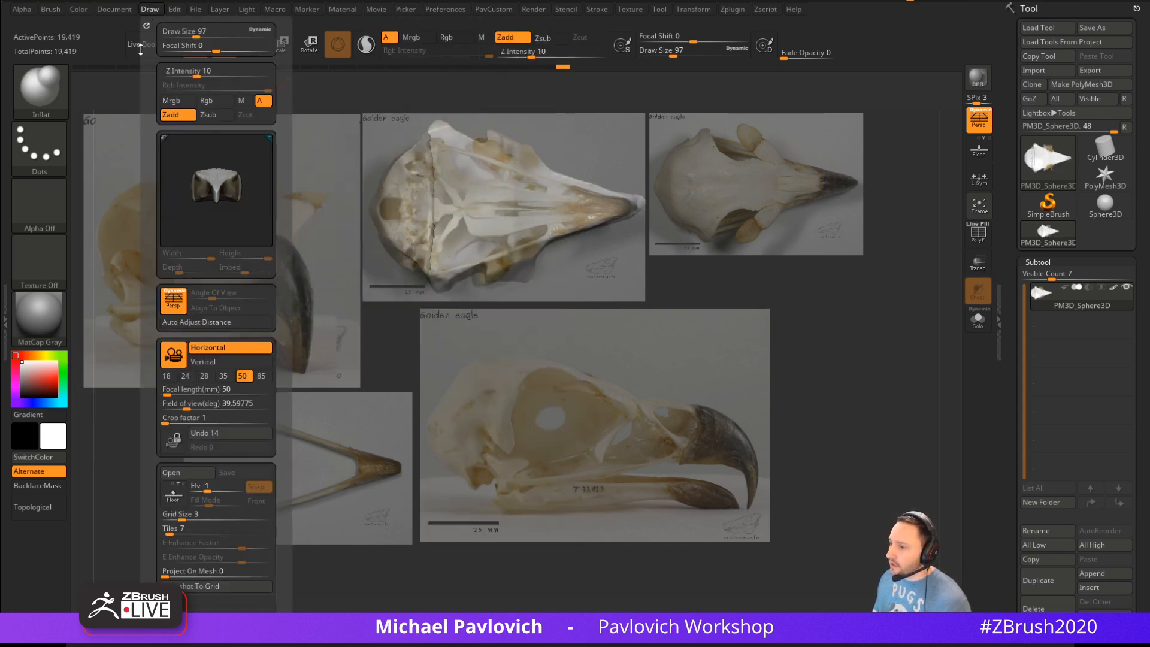
left_click(173, 356)
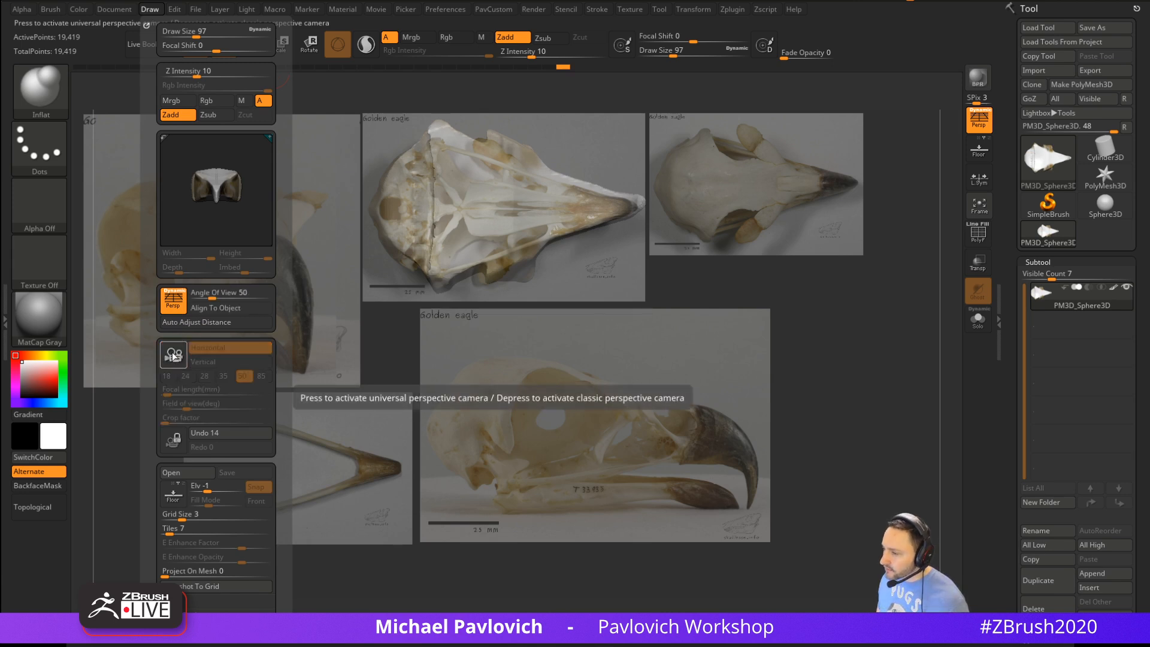
left_click(210, 308)
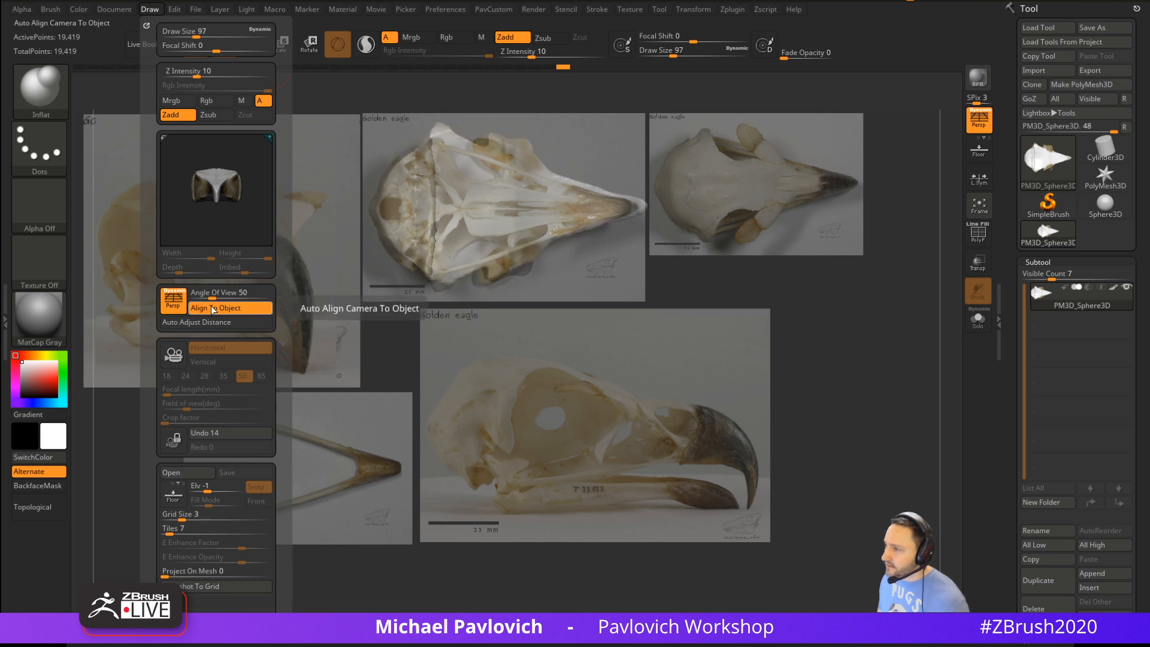
left_click_drag(604, 288, 786, 356)
left_click(150, 9)
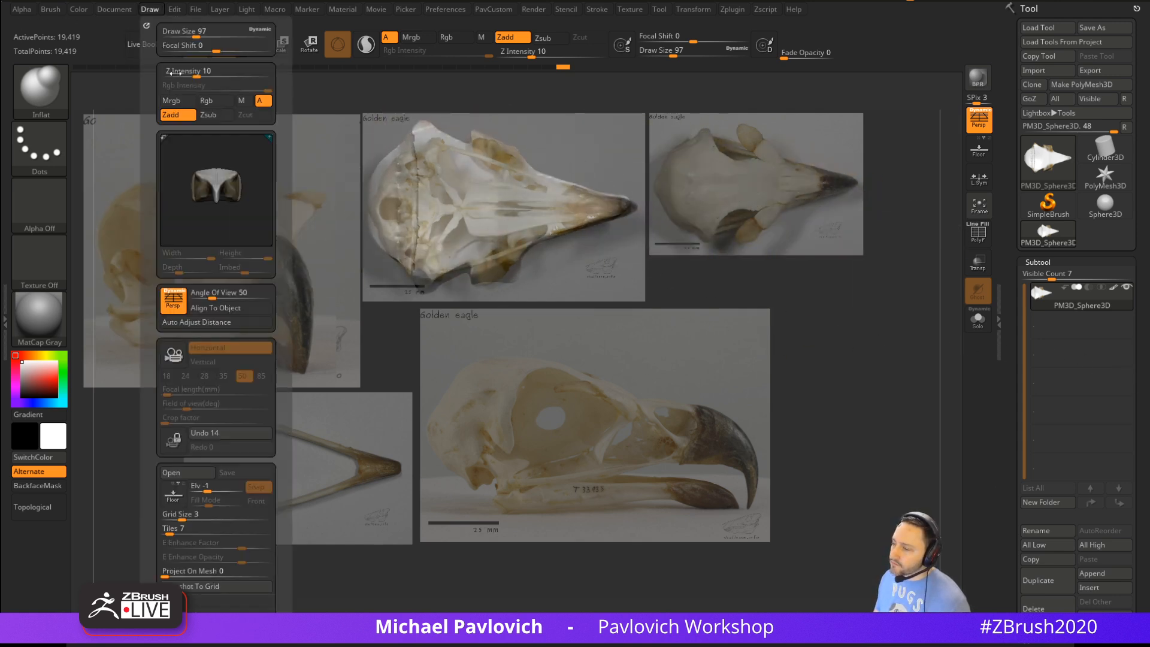
mouse_move(832, 269)
left_mouse_down()
mouse_move(842, 250)
mouse_move(893, 239)
mouse_move(912, 247)
mouse_move(904, 326)
mouse_move(896, 277)
mouse_move(896, 308)
mouse_move(926, 295)
left_mouse_up()
Turn off perspective and step through the stored camera views to the side view
key("p")
key("Left")
key("Left")
key("Right")
key("Right")
key("Right")
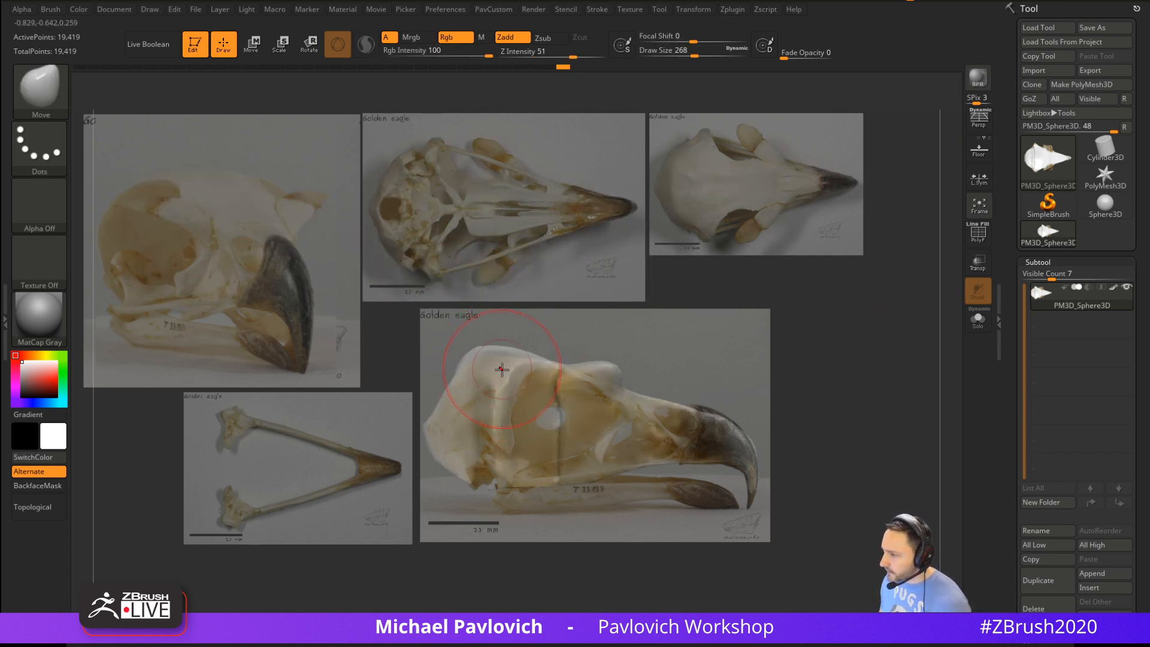
Lower the top of the cranium and the brow ridge with the Move brush to match the side photo
key("w")
key("q")
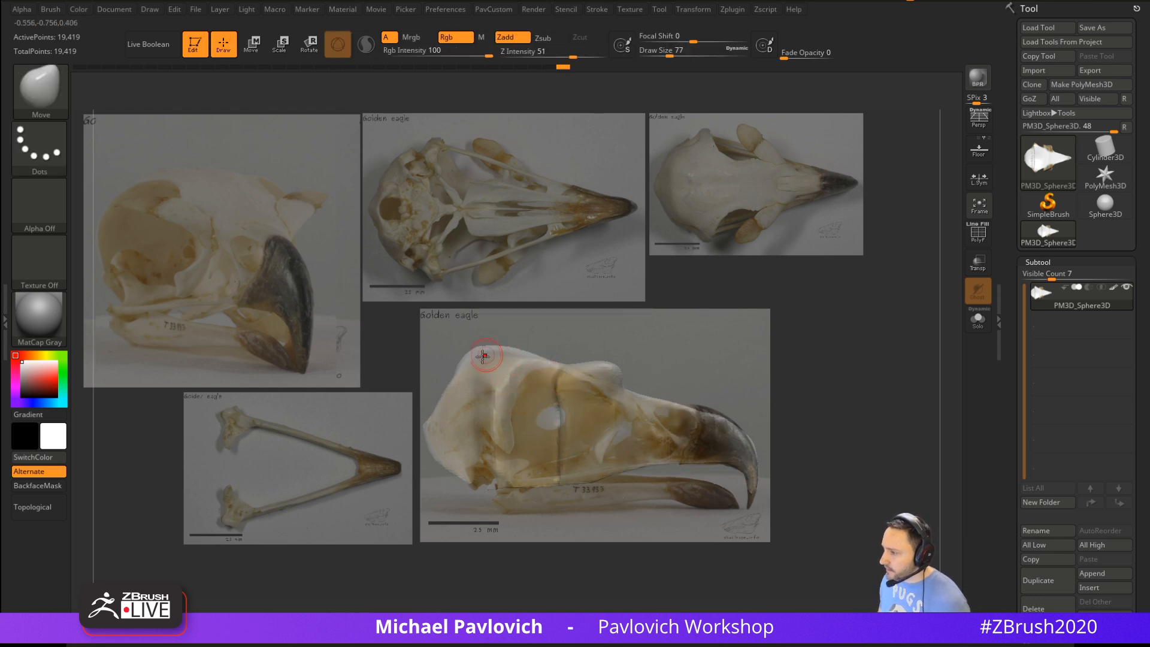
mouse_move(409, 401)
left_mouse_down("ctrl+shift")
mouse_move(503, 354)
mouse_move(566, 359)
left_mouse_up("ctrl+shift")
key("s")
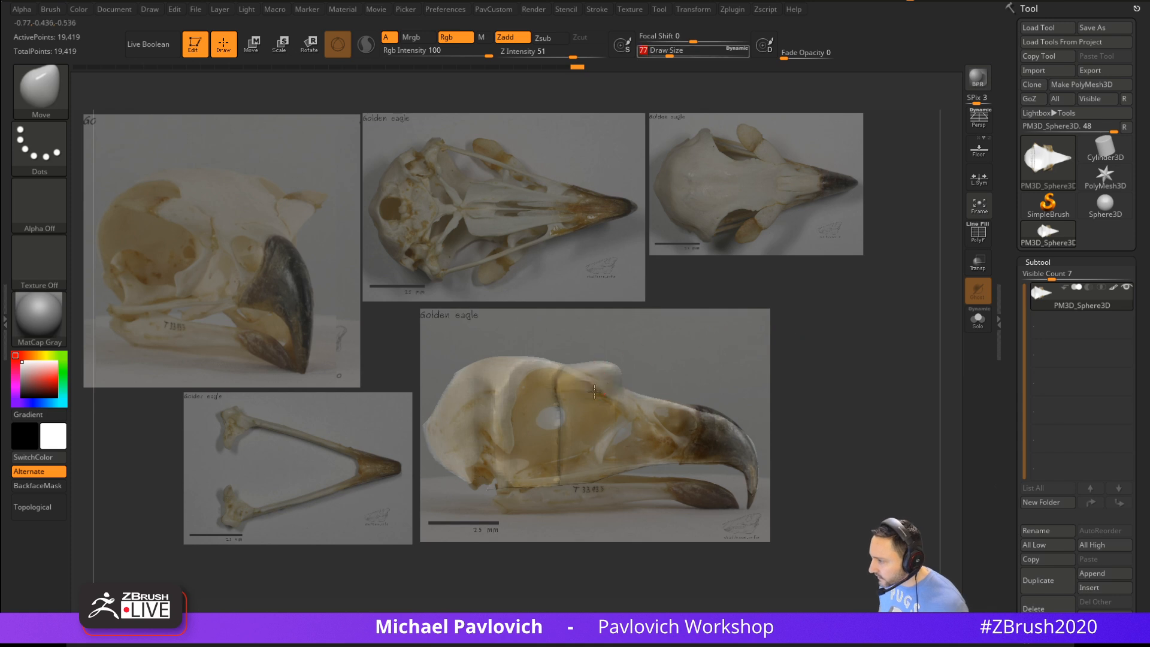
left_click(618, 388)
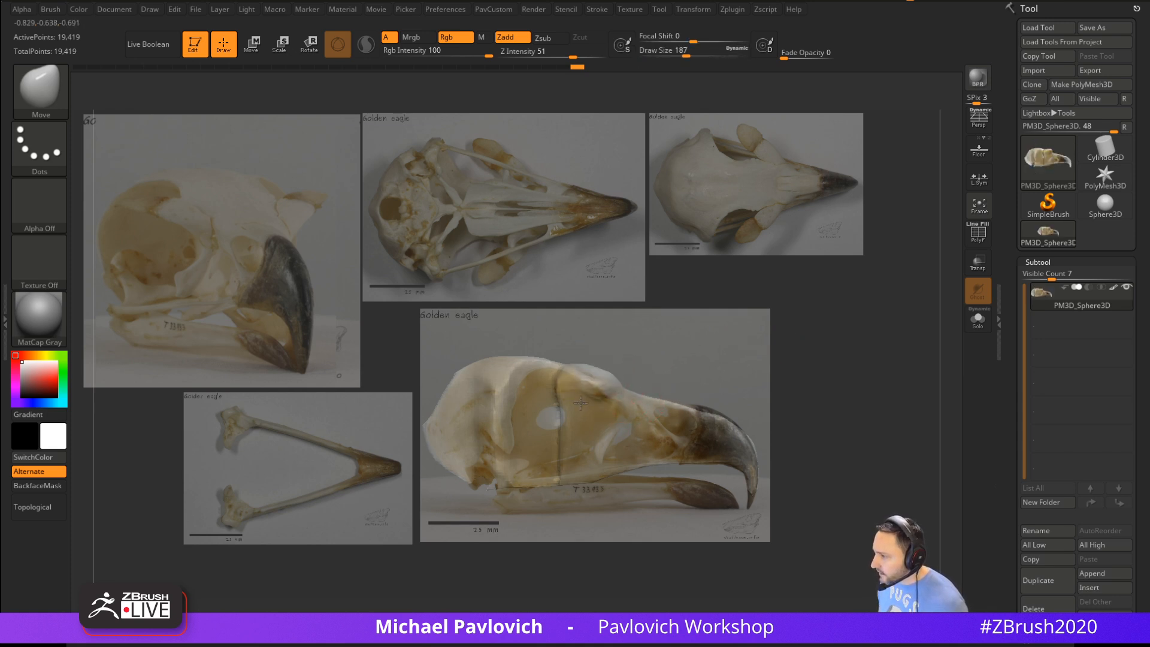
Refine the brow ridge and the beak's curve with the Move brush at smaller draw sizes to match the side photo
key("s")
left_click_drag(608, 397, 599, 397)
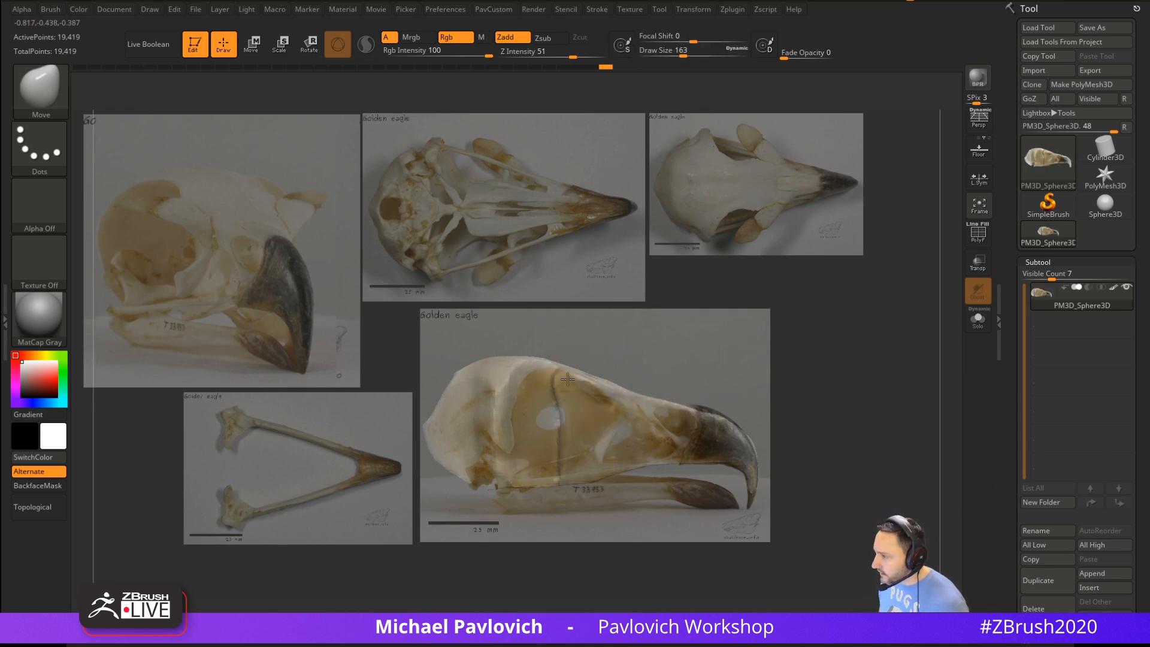
key("s")
left_click(715, 412)
left_click_drag(713, 415, 734, 442)
key("s")
left_click_drag(745, 442, 749, 439)
Switch to the Standard brush at draw size 68 and bring up the stored top view
key("b")
key("s")
key("t")
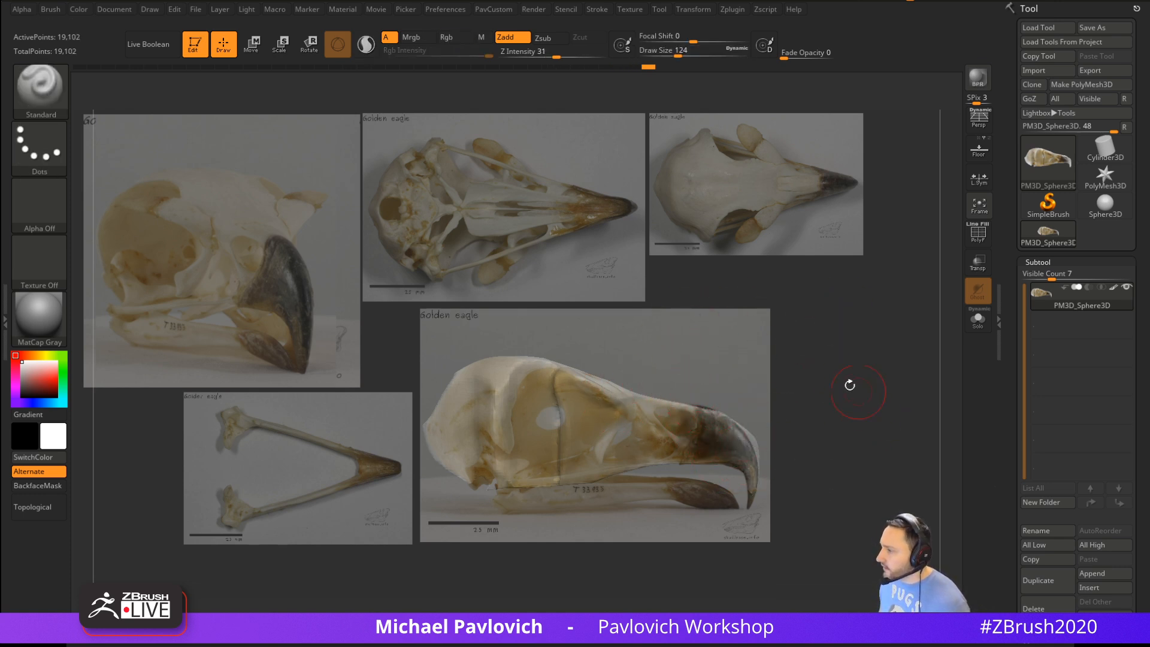
key("s")
left_click(833, 376)
mouse_move(834, 366)
left_mouse_down()
mouse_move(855, 376)
mouse_move(816, 359)
left_mouse_up()
key("shift")
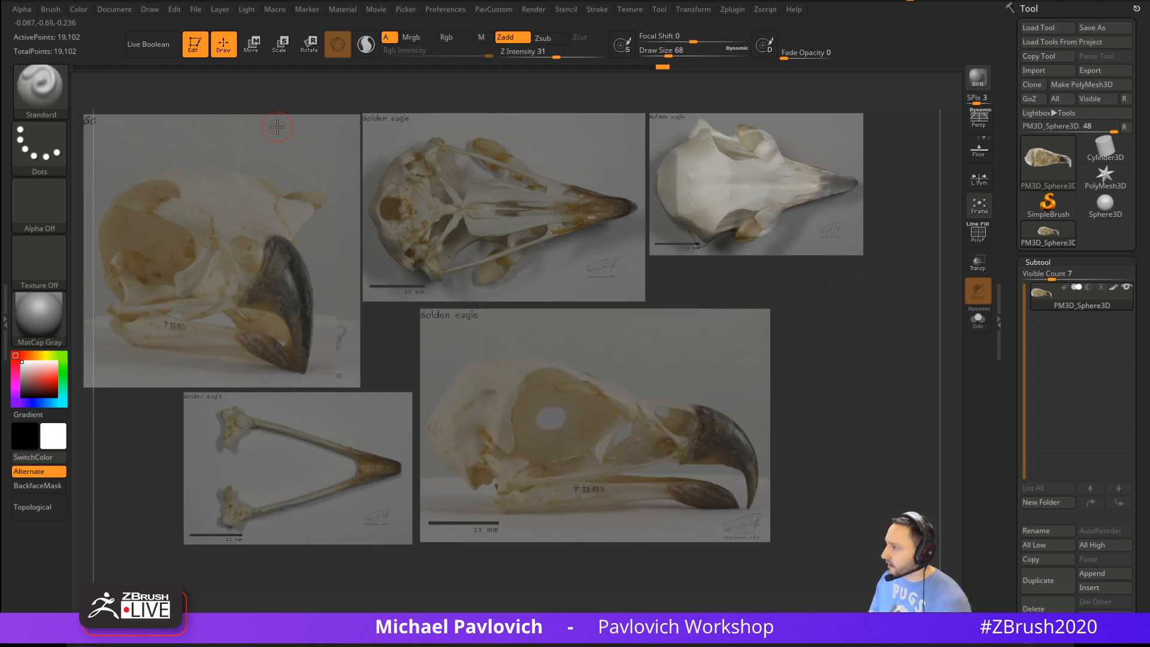
Trim the skull's outline around the brow notches with ClipCurve to match the top photo
key("ctrl+shift")
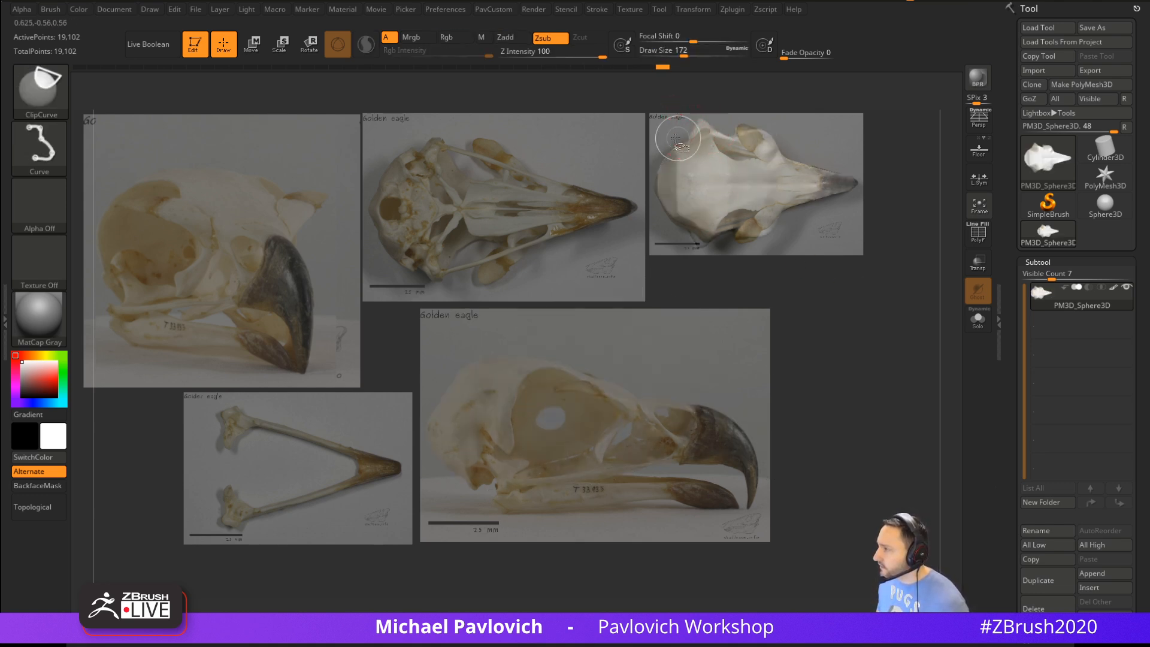
left_click_drag(707, 125, 782, 84, "ctrl+shift")
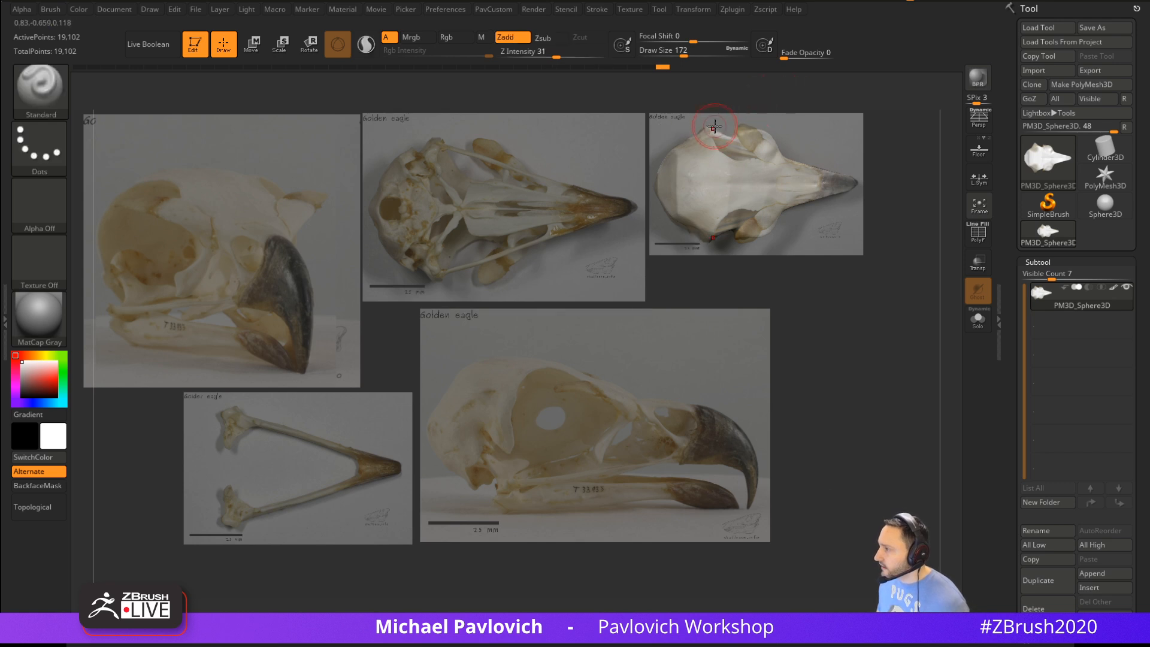
key("b")
key("m")
key("v")
key("ctrl+shift")
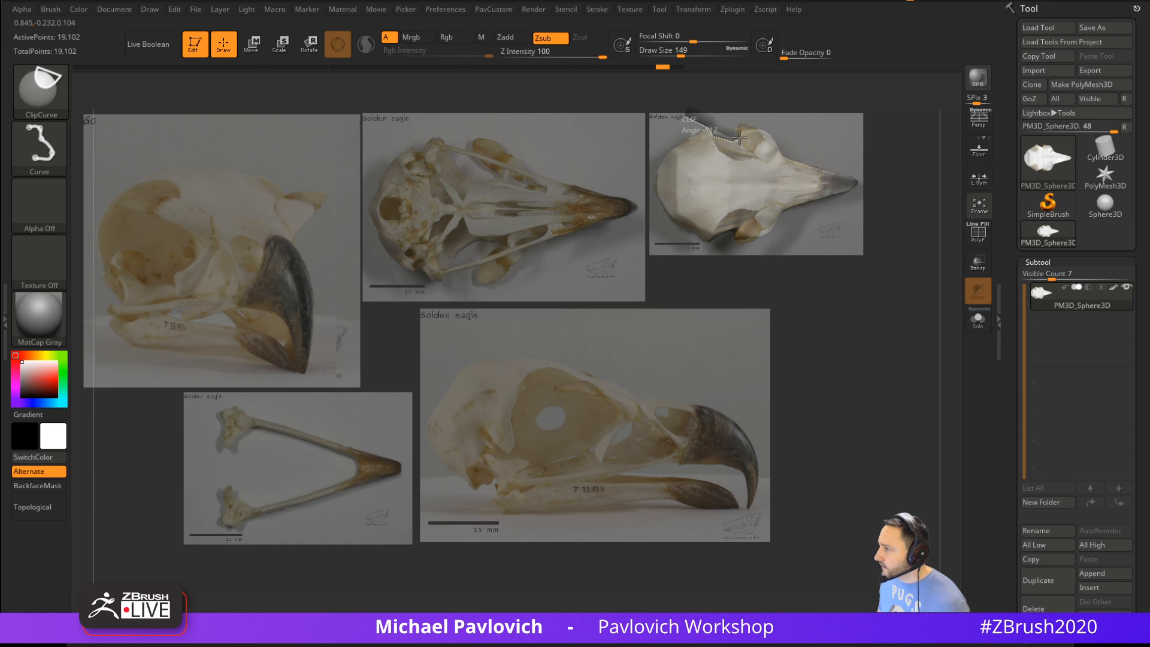
mouse_move(740, 138)
left_mouse_down("ctrl+shift")
mouse_move(760, 126)
mouse_move(741, 119)
mouse_move(749, 141)
left_mouse_up("ctrl+shift")
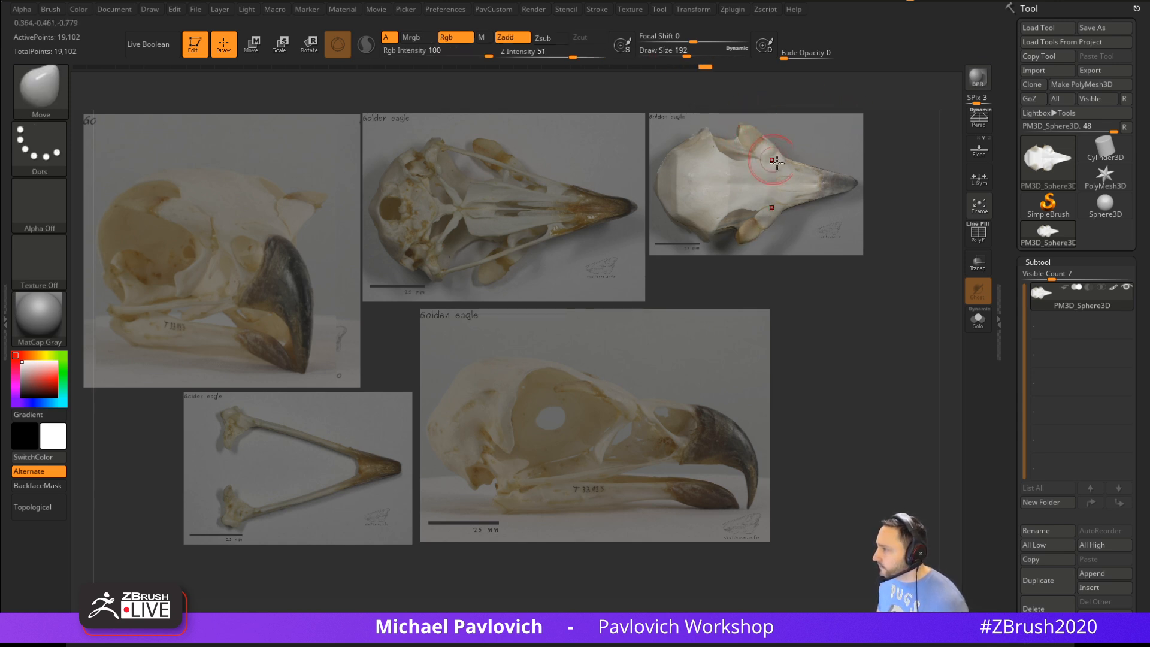
Switch to the stored three-quarter view with perspective on and check the skull against its photo
left_click_drag(851, 265, 850, 265)
left_click(851, 266)
left_click(851, 266)
left_click(851, 265)
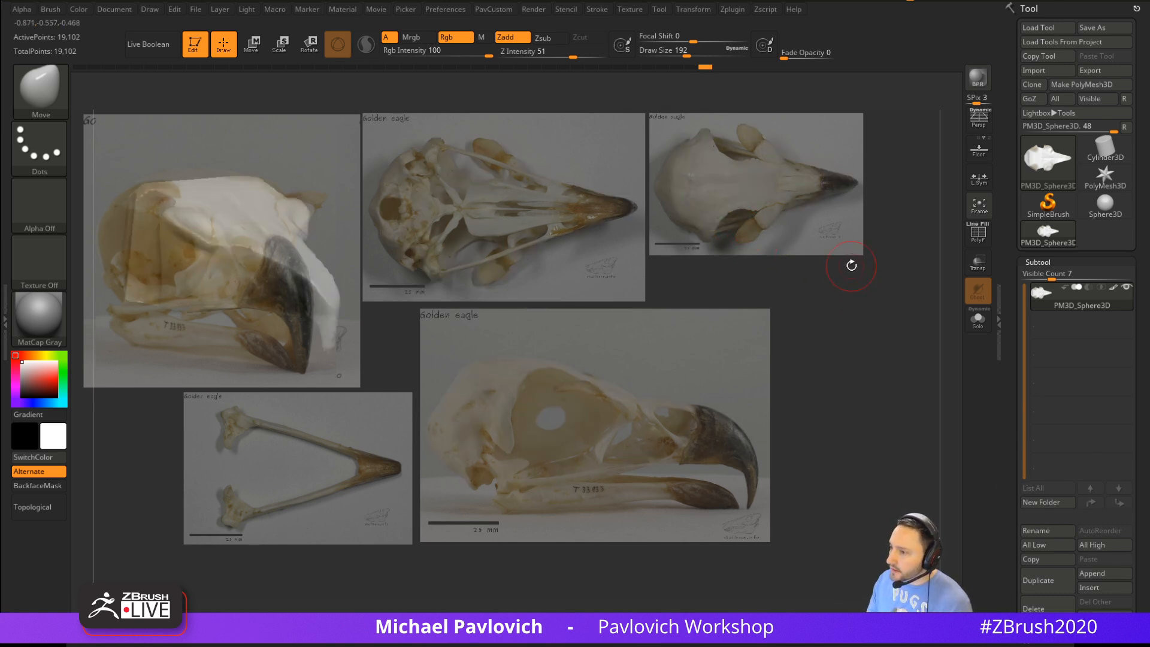
key("p")
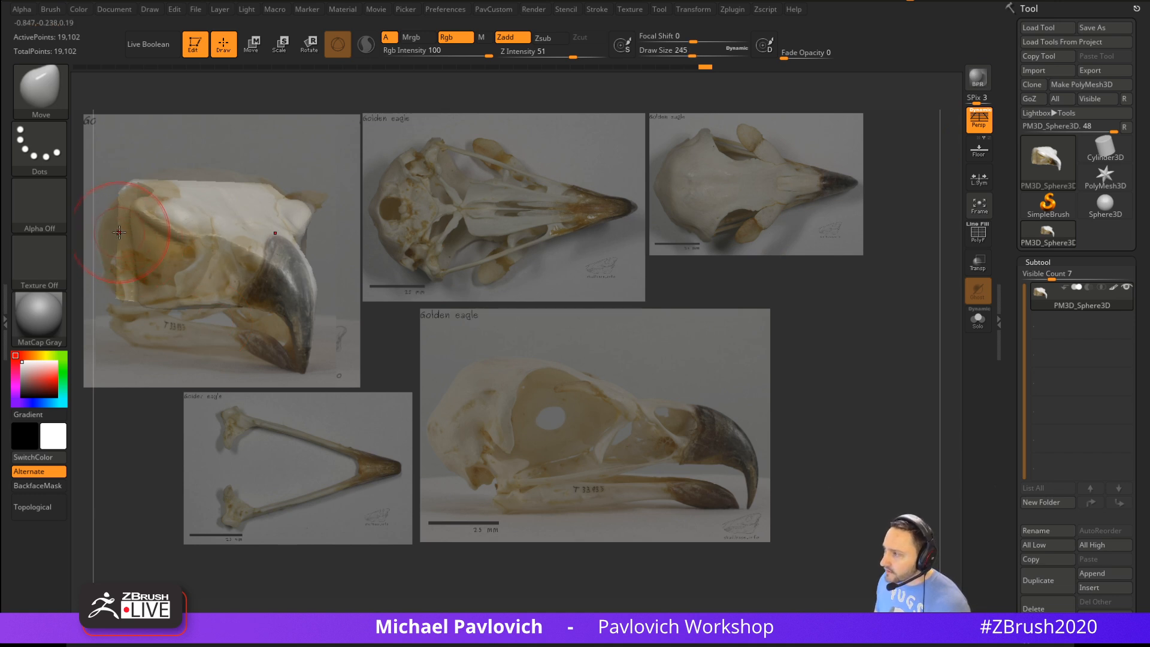
key("shift")
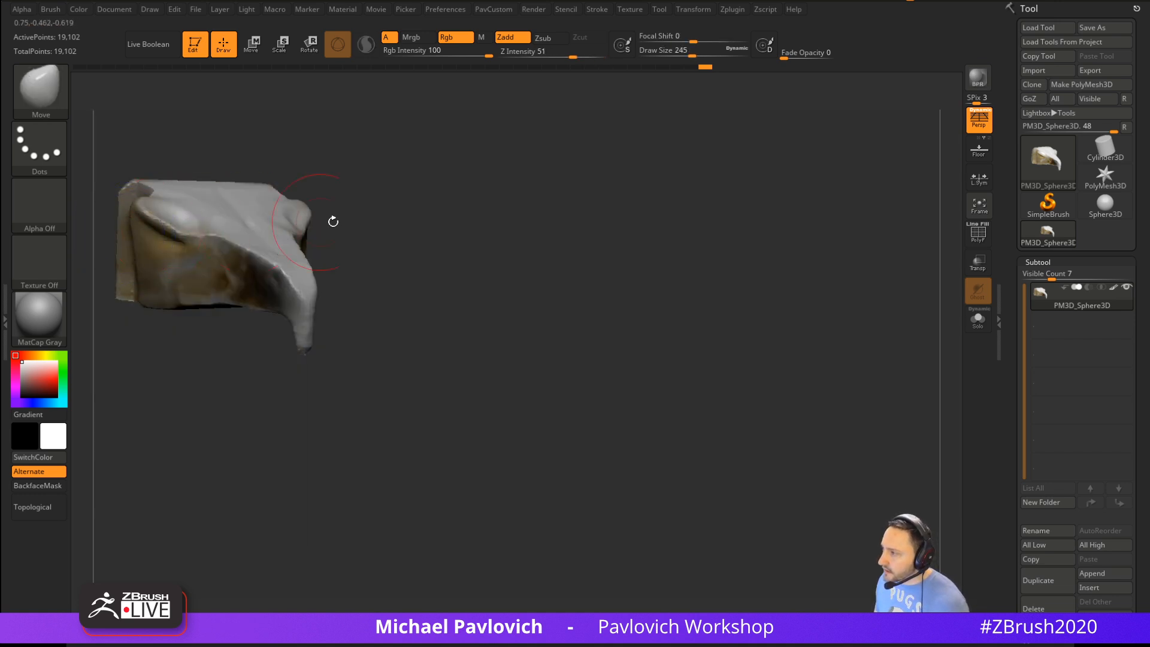
mouse_move(334, 221)
left_mouse_down()
mouse_move(431, 239)
mouse_move(775, 246)
mouse_move(744, 262)
mouse_move(726, 249)
mouse_move(449, 303)
left_mouse_up()
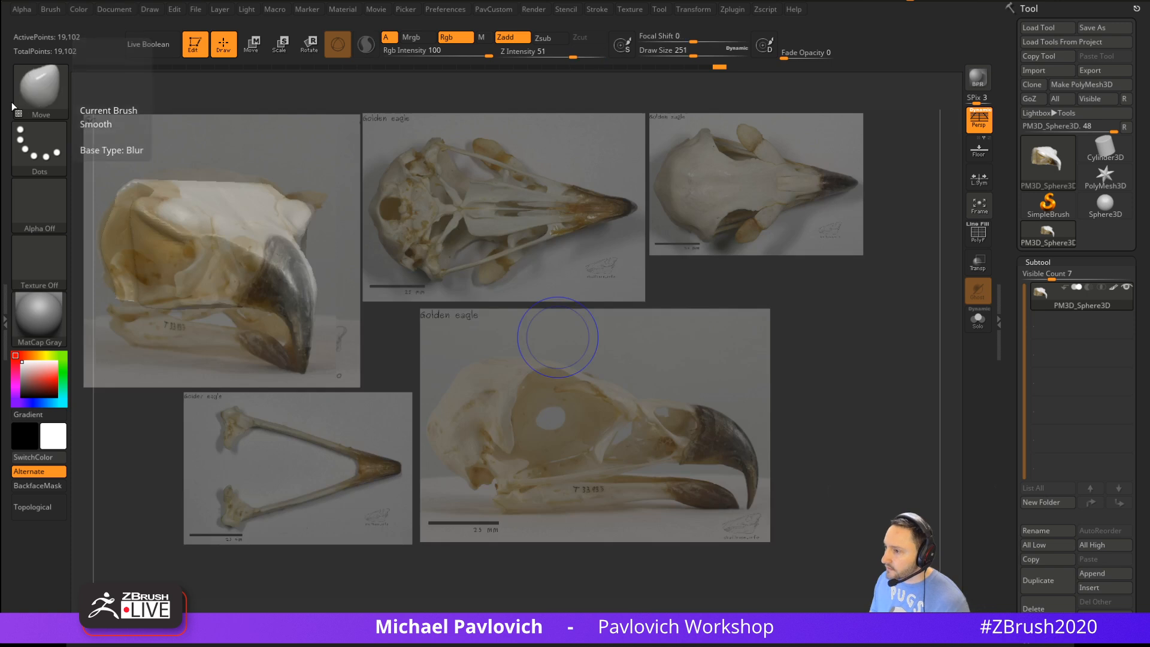
Reshape the back of the skull, the cranium top and the far brow with the Move brush to match the three-quarter photo
key("space")
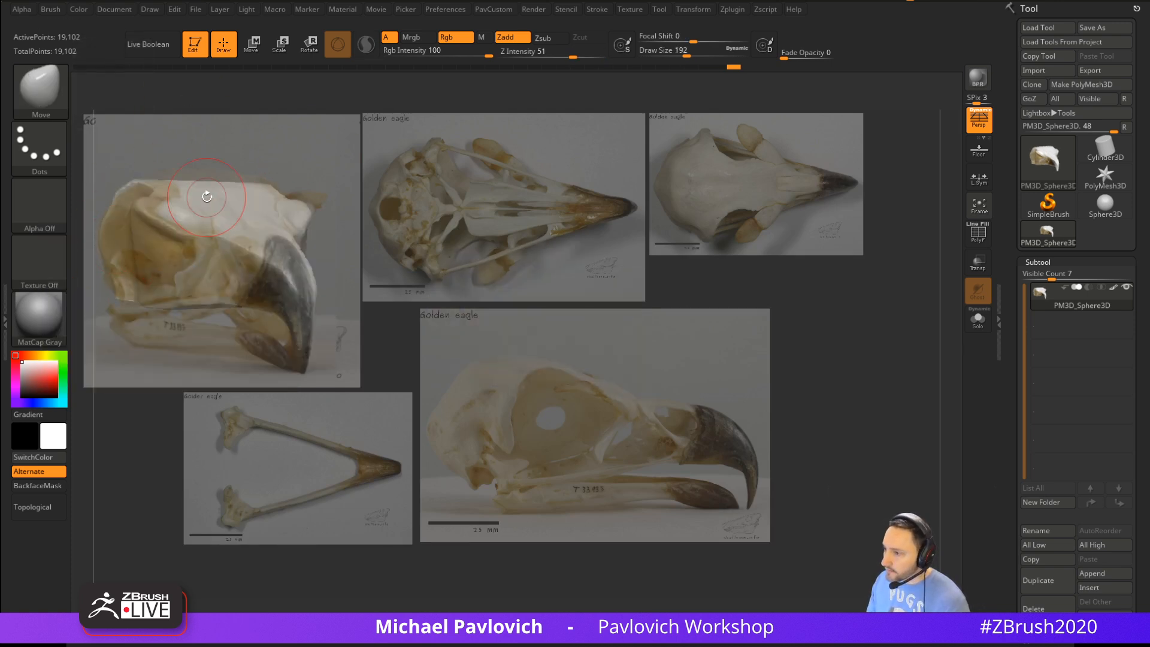
key("s")
left_click(87, 285)
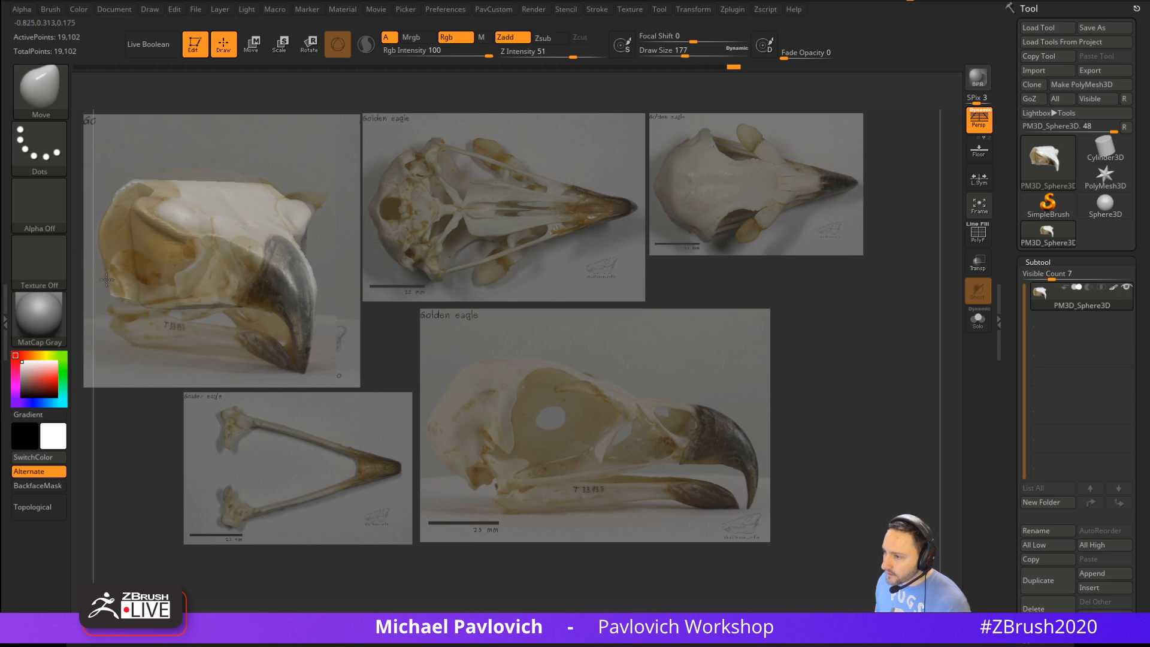
key("s")
left_click(109, 279)
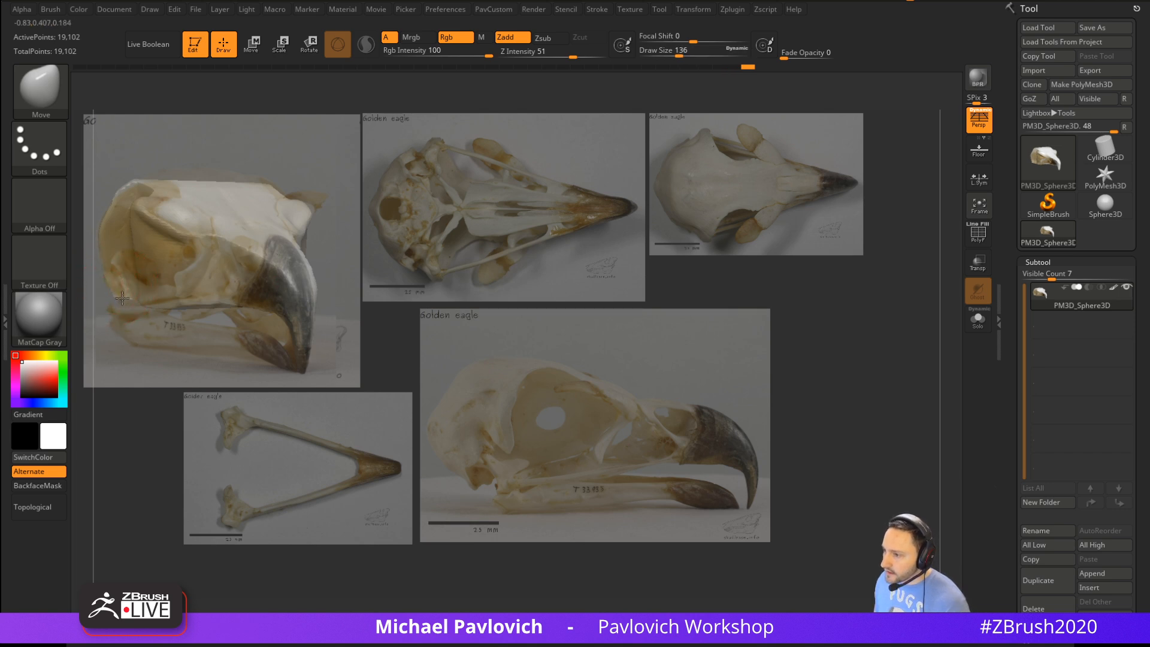
key("s")
left_click(161, 170)
left_click_drag(183, 181, 218, 180)
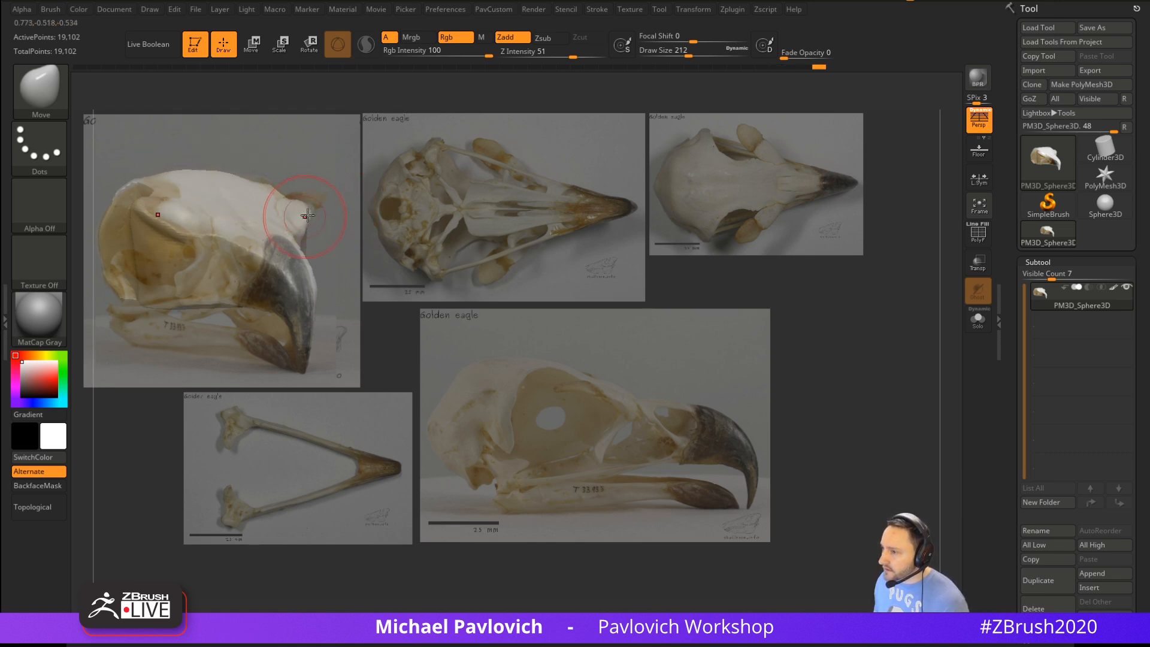
left_click_drag(307, 216, 317, 200)
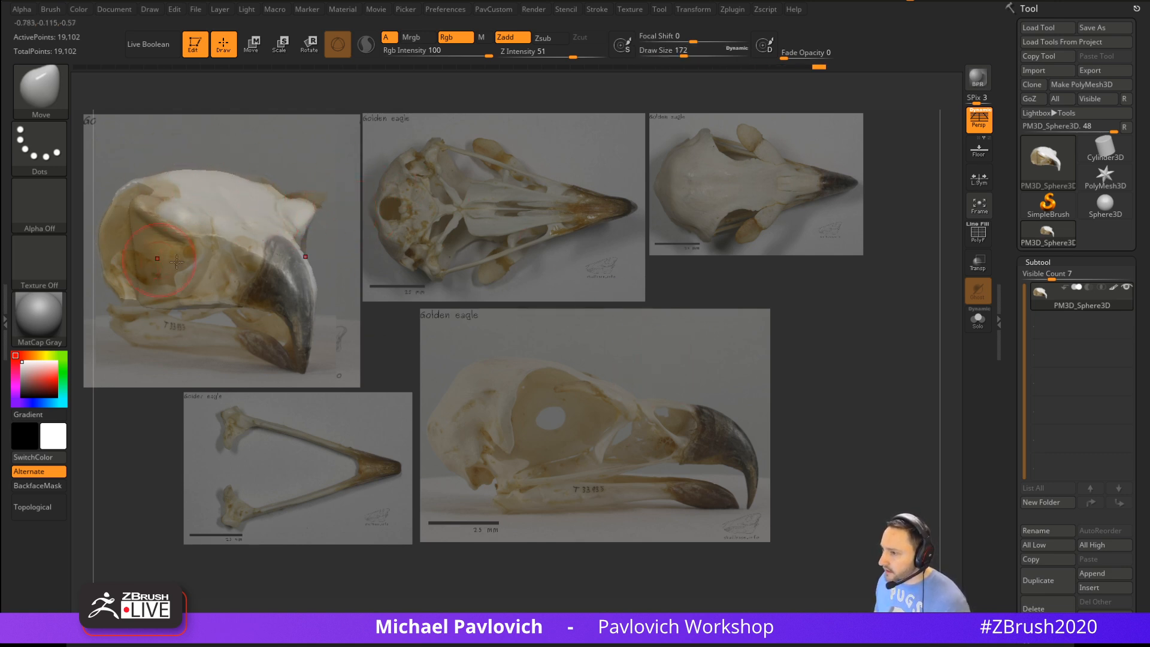
Turn off the skull's polypaint display and adjust the Spotlight intensity of the reference photos
key("shift+z")
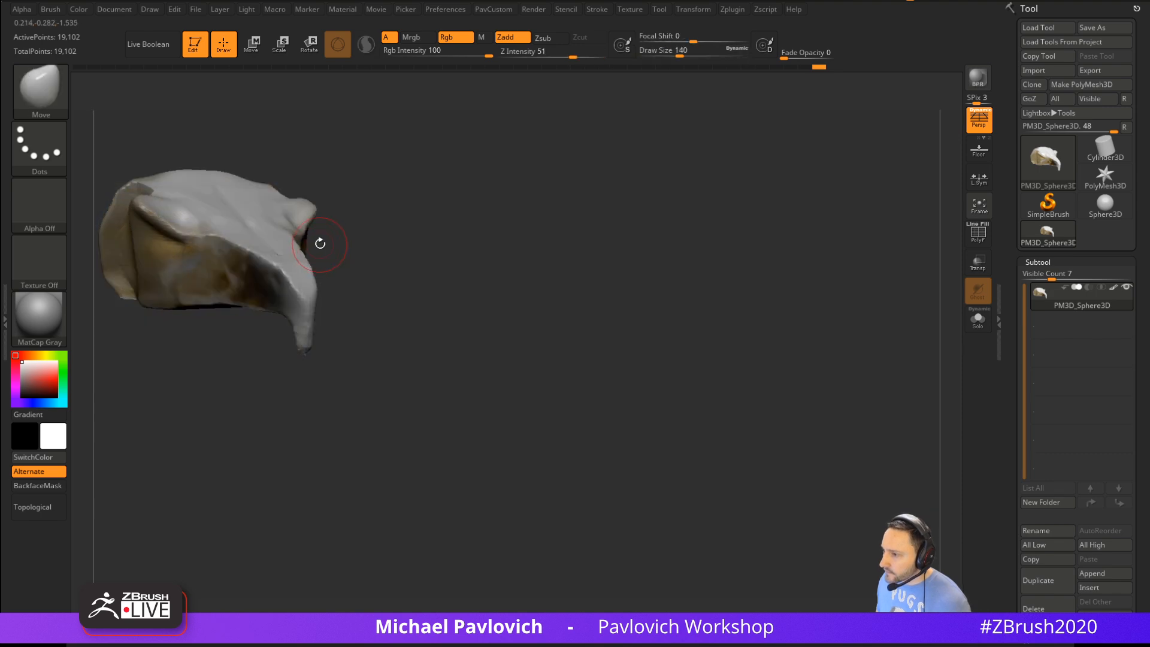
key("shift+z")
key("z")
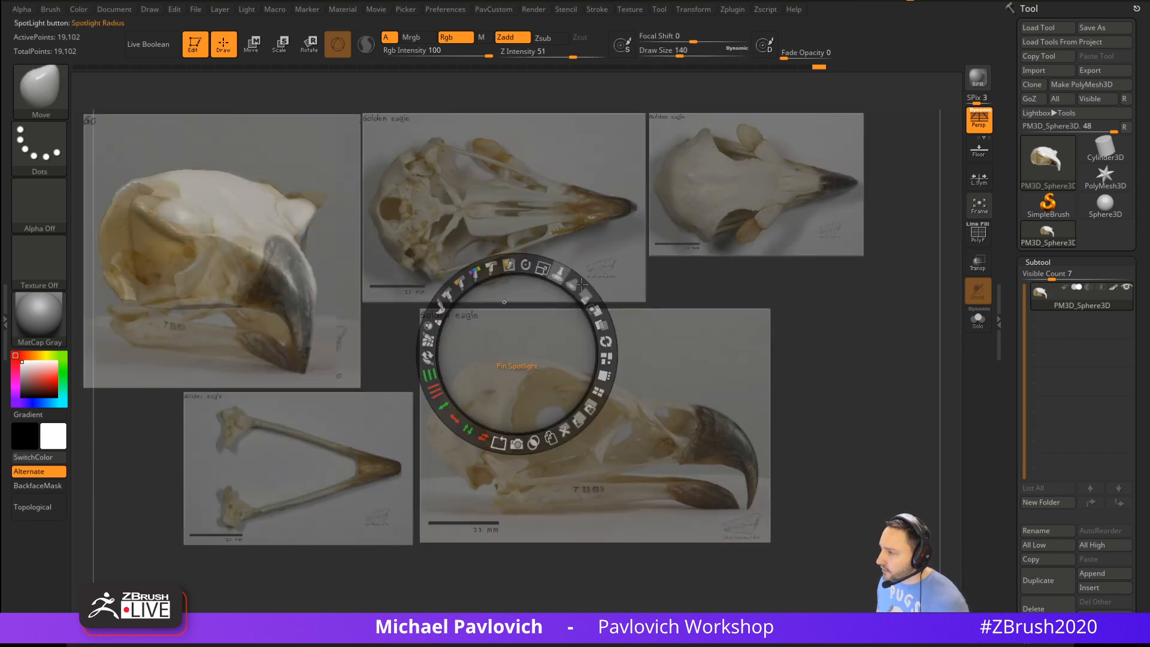
left_click(551, 265)
left_click_drag(551, 266, 586, 295)
left_click(1111, 288)
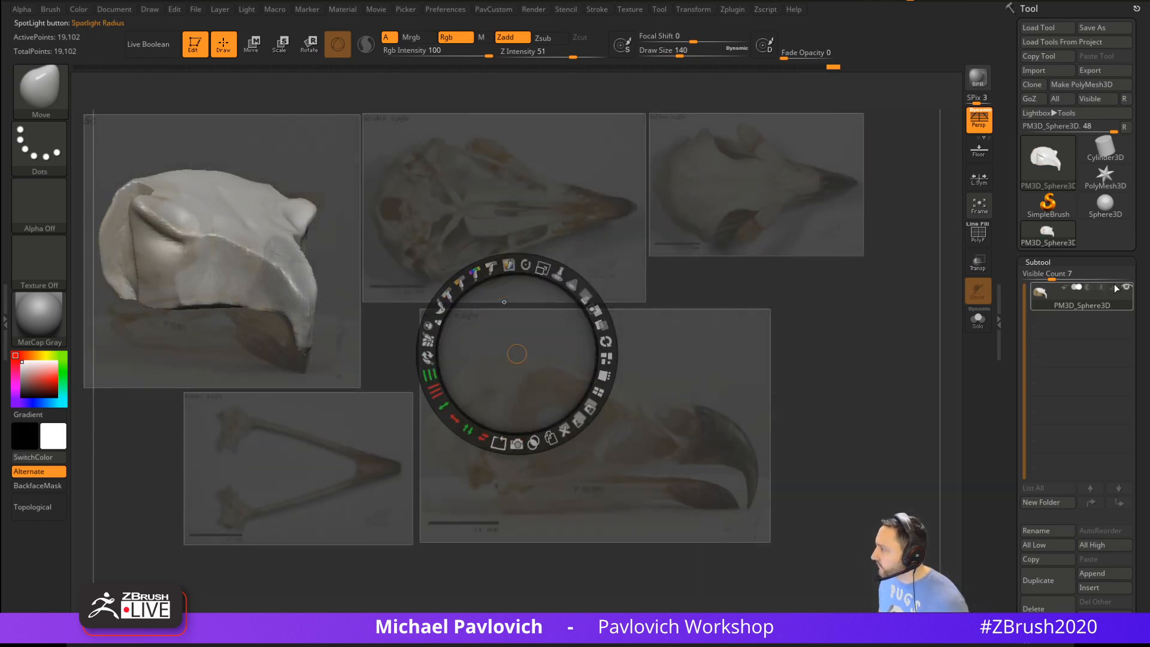
left_click(566, 276)
left_click_drag(585, 294, 563, 346)
Compare the skull with the photos in the enlarged canvas, restore the interface and leave Spotlight editing
key("Tab")
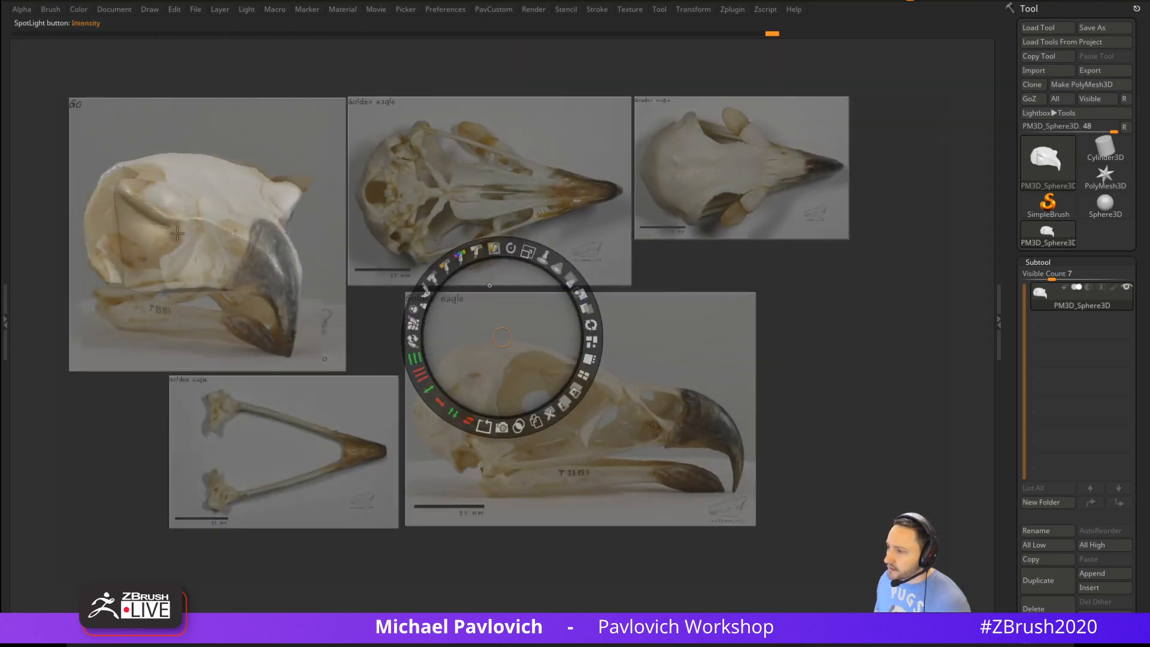
key("shift+z")
key("shift+z")
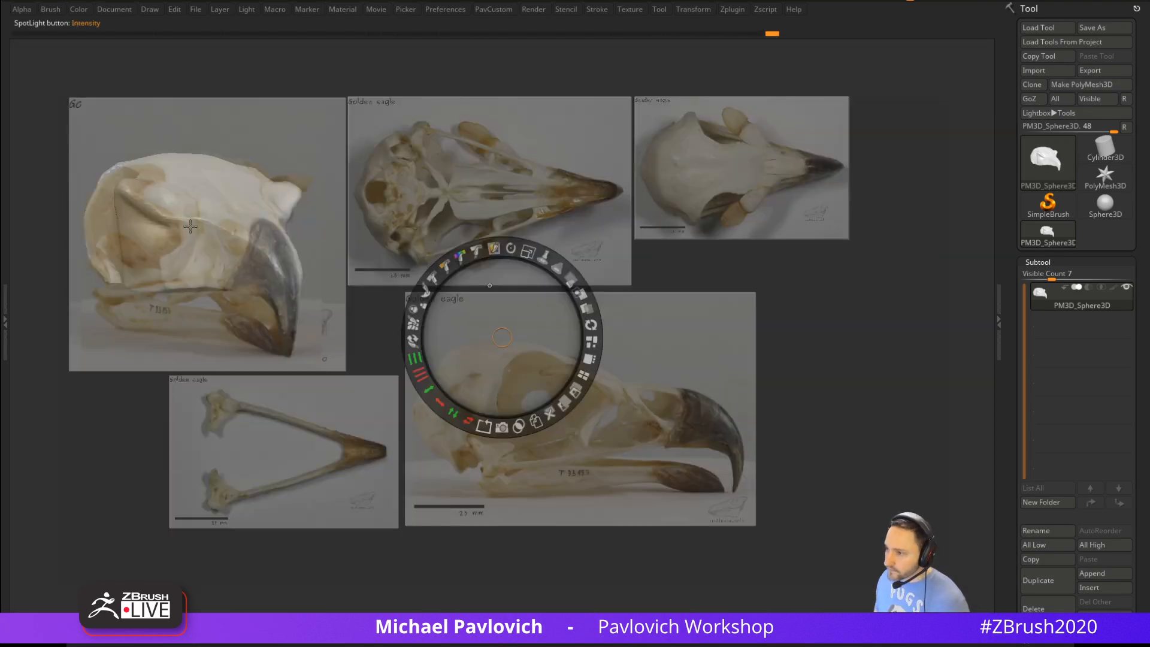
key("Tab")
key("z")
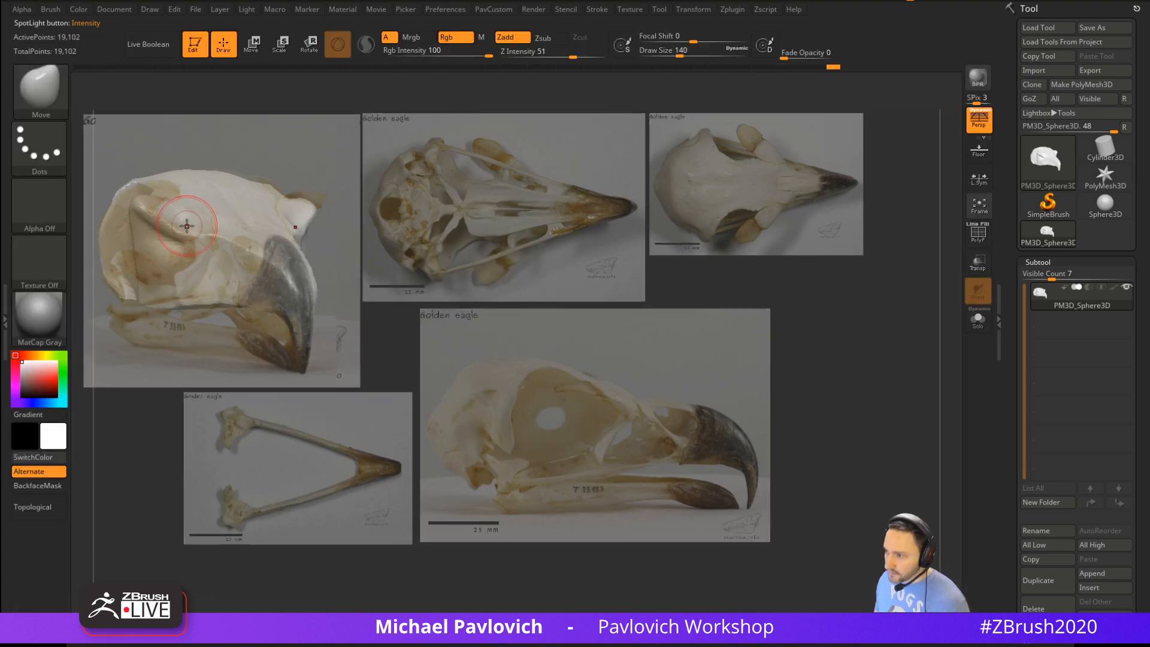
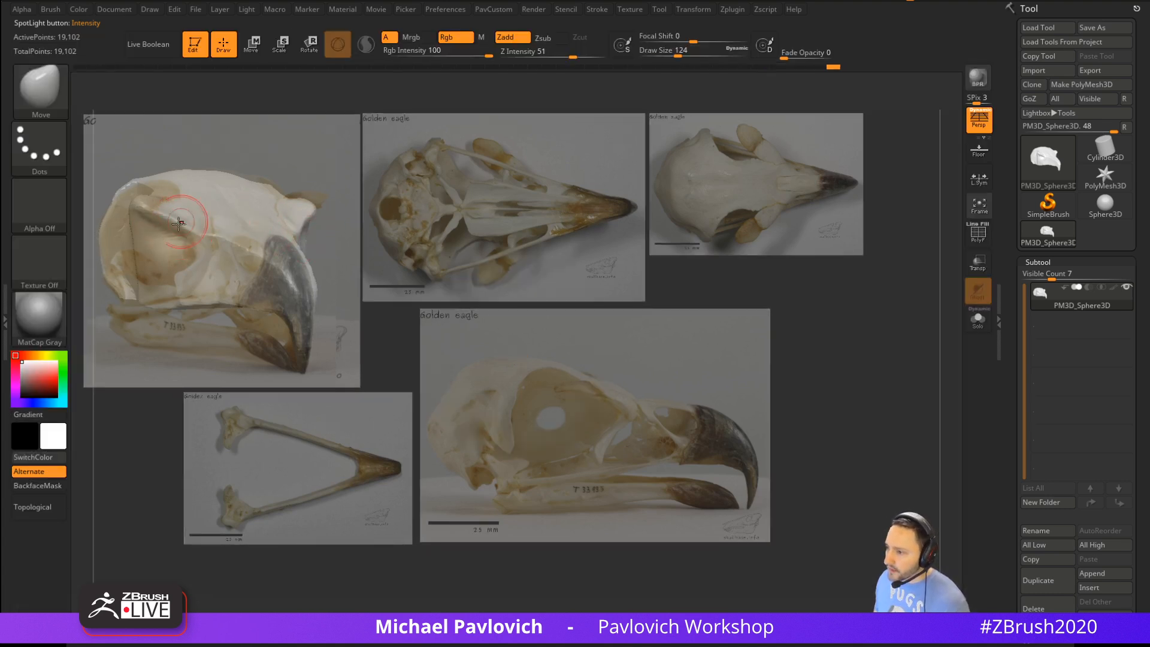
Sculpt the eye socket, brow and side of the skull with the Clay brush, with Rgb off, following the three-quarter photo
key("b")
key("c")
key("l")
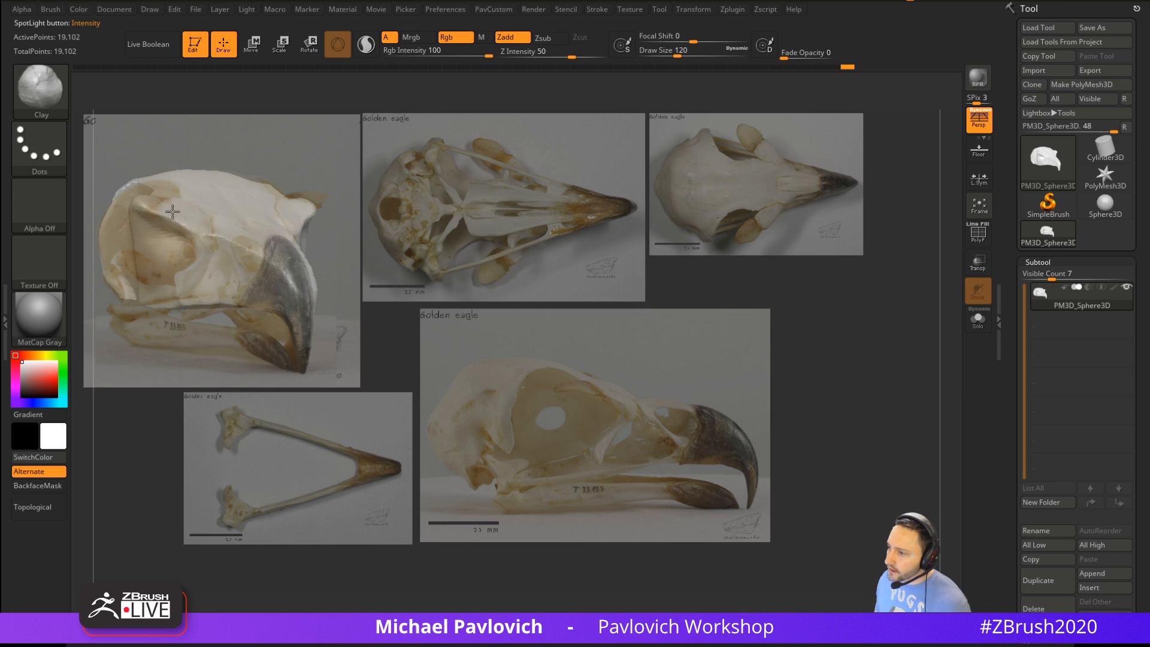
left_click(446, 37)
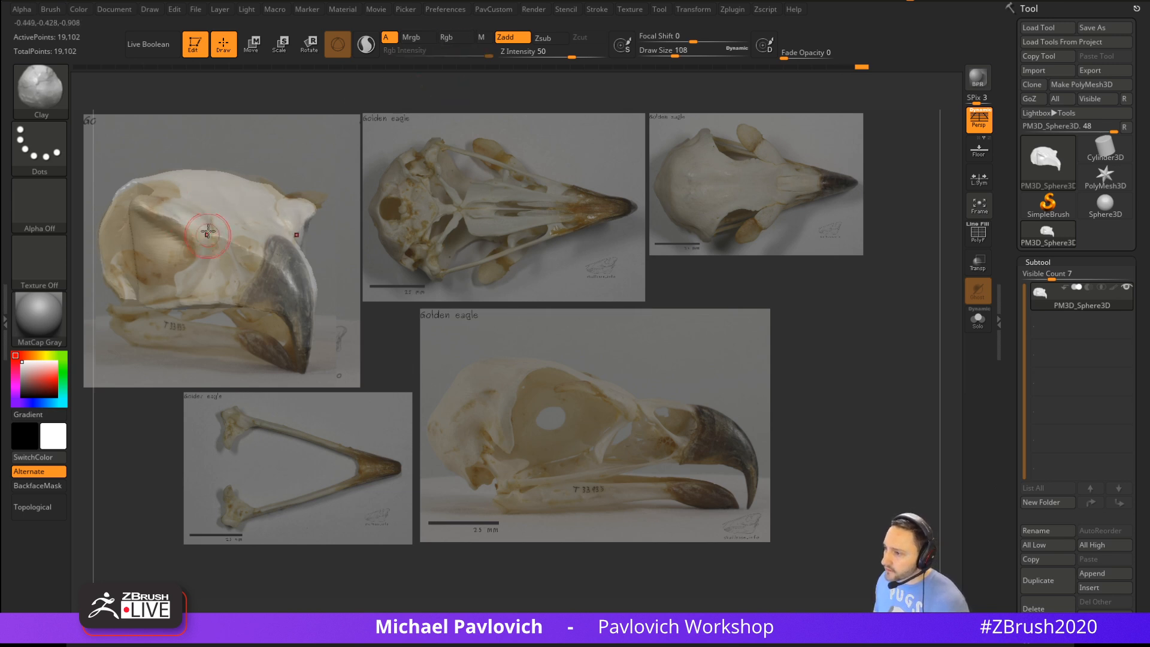
mouse_move(208, 232)
left_mouse_down()
mouse_move(226, 204)
mouse_move(252, 252)
mouse_move(205, 274)
left_mouse_up()
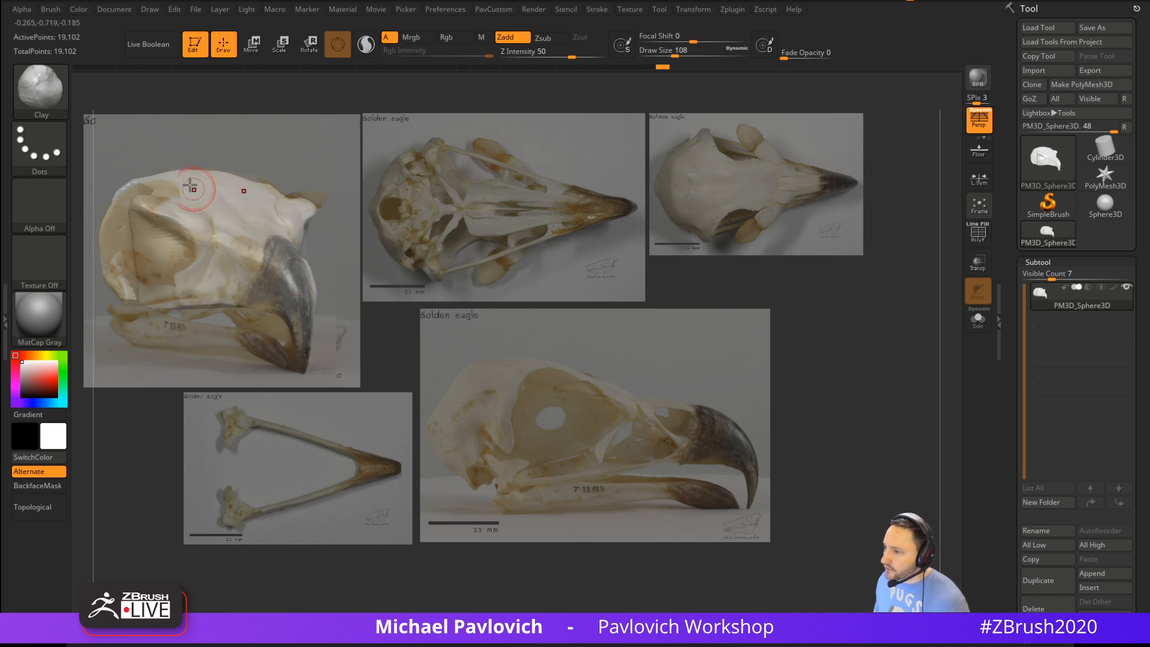
mouse_move(185, 179)
left_mouse_down()
mouse_move(200, 188)
mouse_move(192, 208)
left_mouse_up()
mouse_move(179, 293)
left_mouse_down()
mouse_move(122, 272)
mouse_move(120, 212)
left_mouse_up()
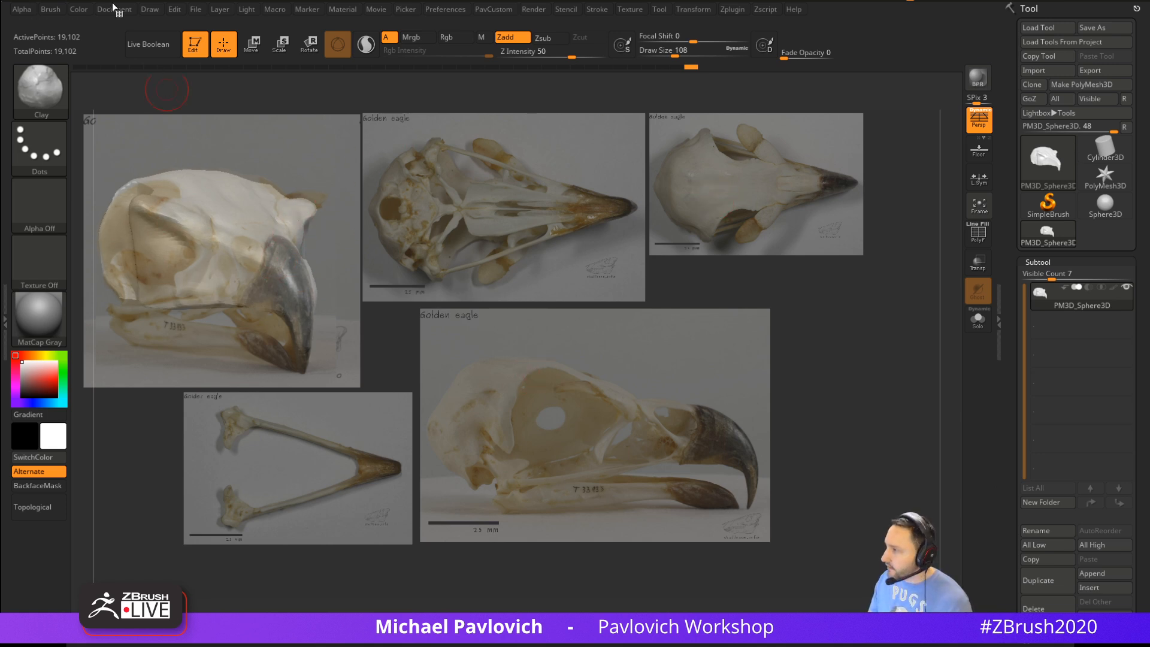
Step to the stored top view and turn off perspective to align the skull with the top photo
key("Right")
key("Right")
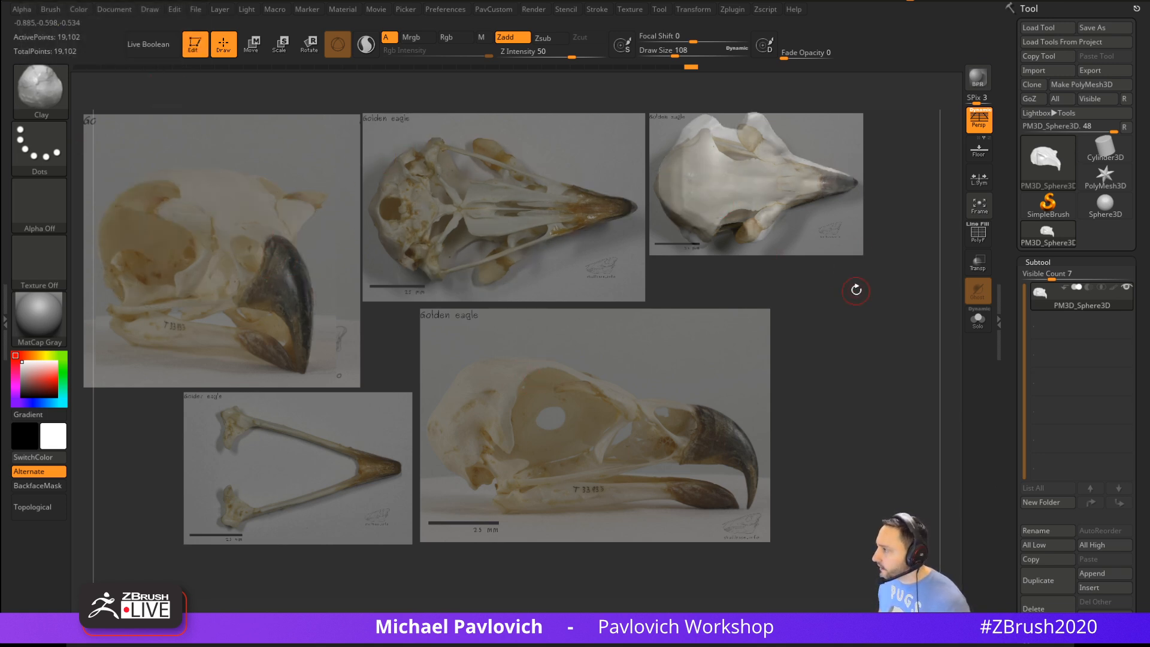
left_click_drag(852, 290, 850, 298)
left_click(979, 121)
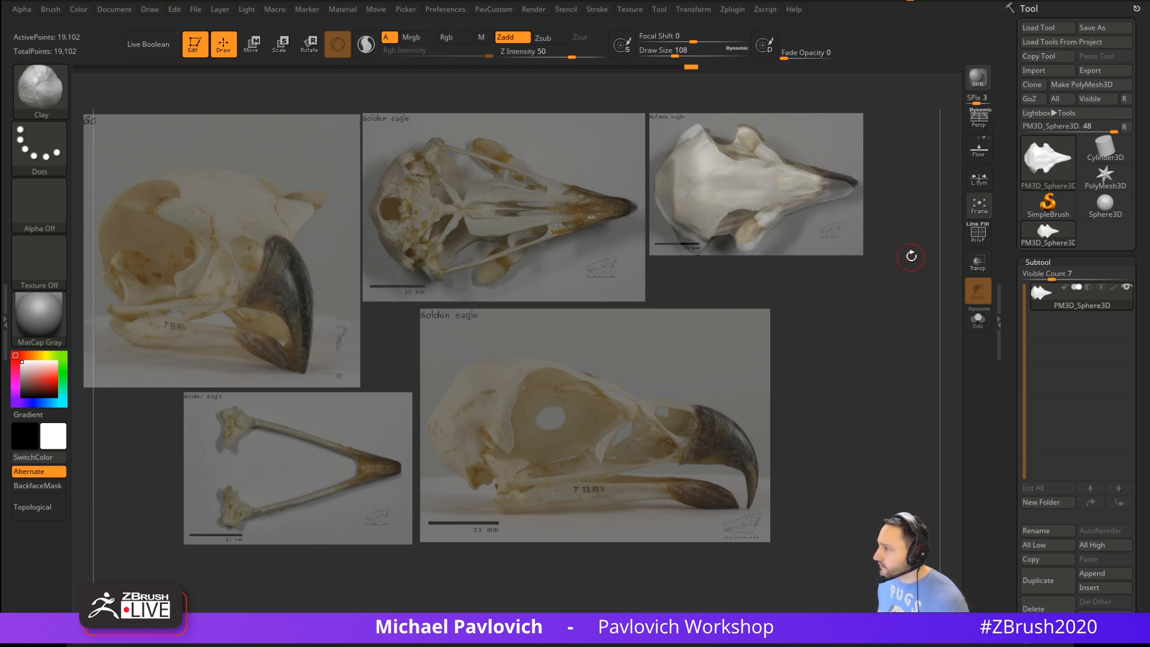
left_click_drag(910, 255, 926, 218)
key("Left")
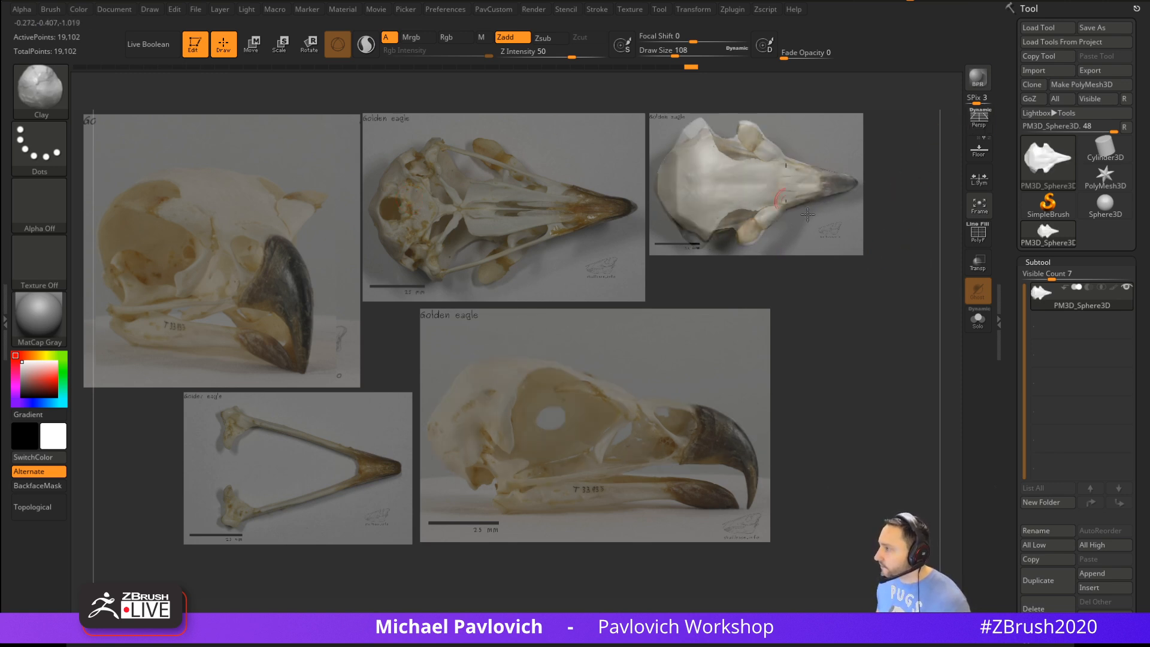
Refine the forehead and upper beak with the Standard brush at draw size 140 against the top photo, undoing one stroke
key("b")
key("m")
key("v")
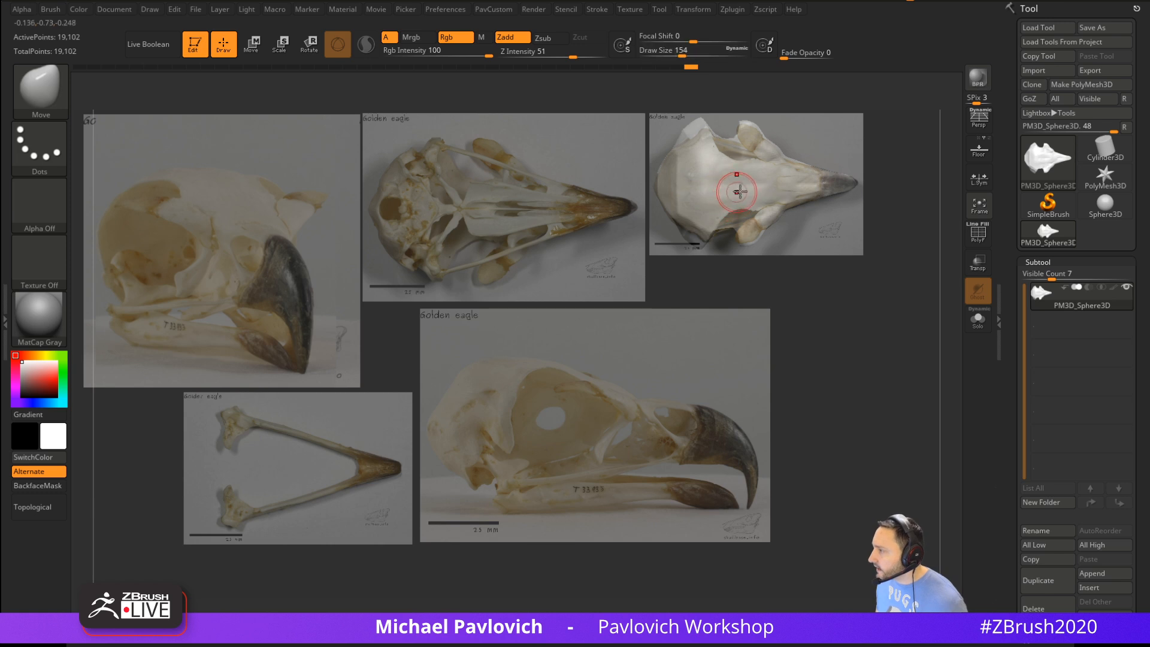
key("b")
key("c")
key("l")
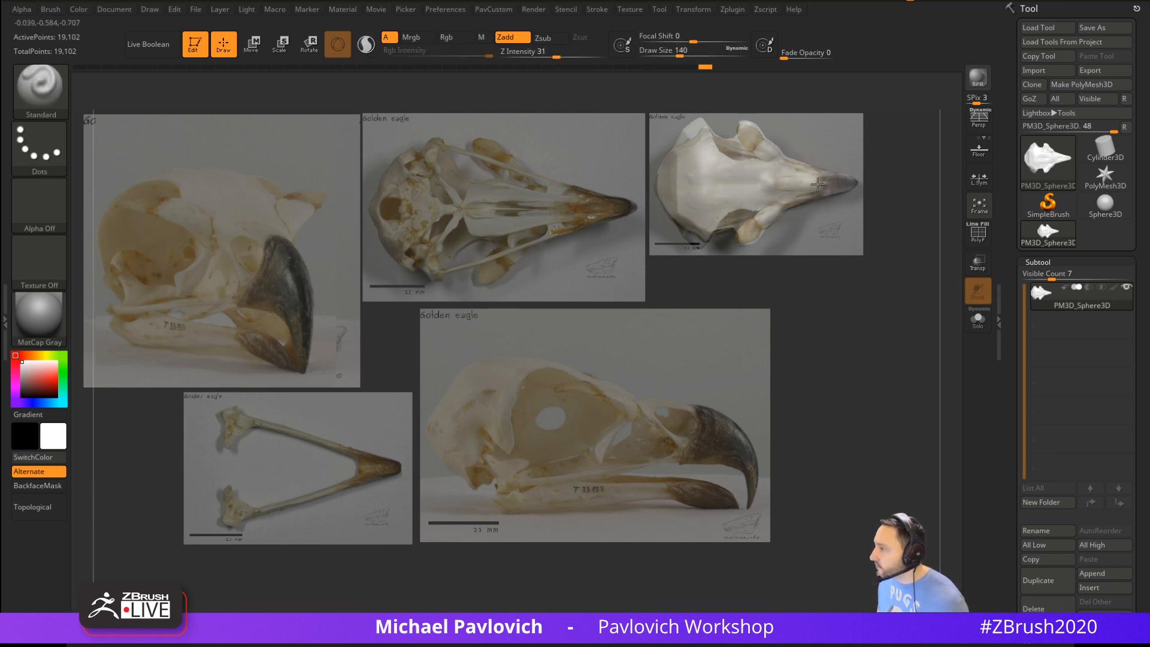
key("ctrl")
key("ctrl+z")
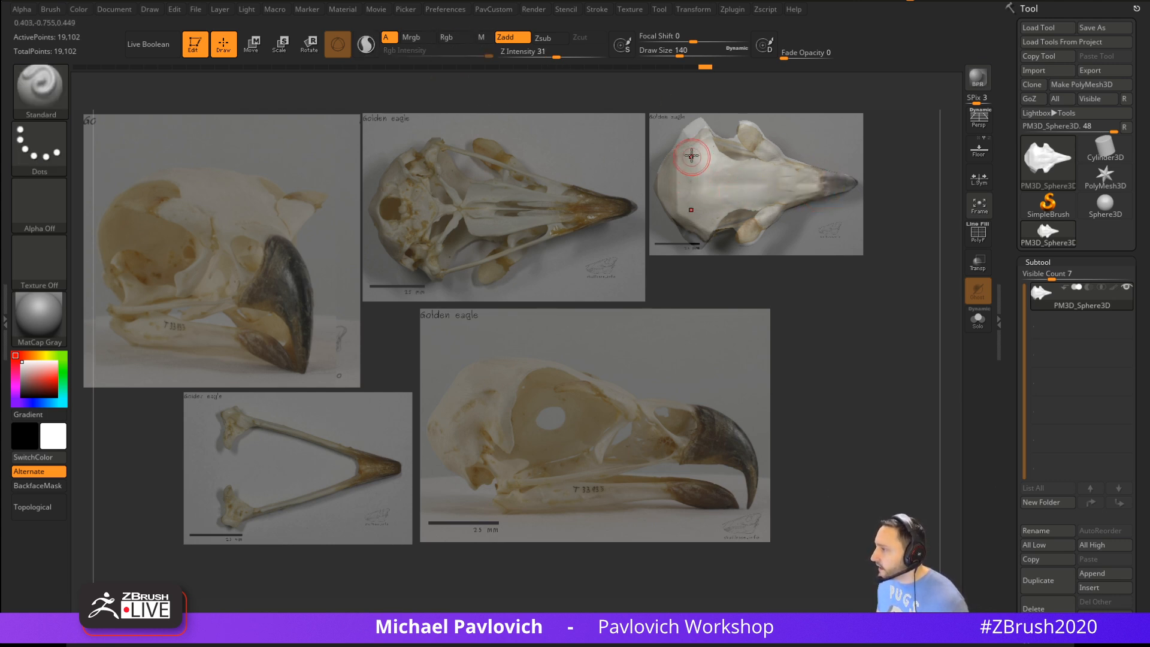
key("ctrl")
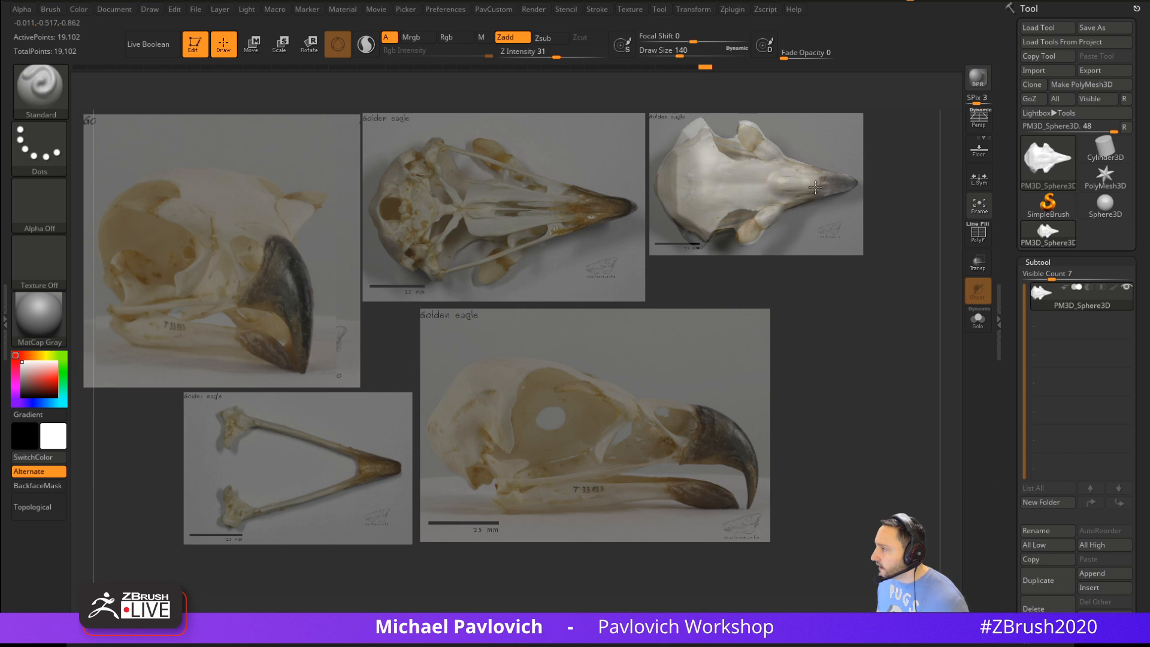
Hide the reference photos, examine the skull's form from a three-quarter angle, and show the photos again
key("shift+z")
left_click_drag(900, 320, 915, 424)
key("ctrl")
key("shift+z")
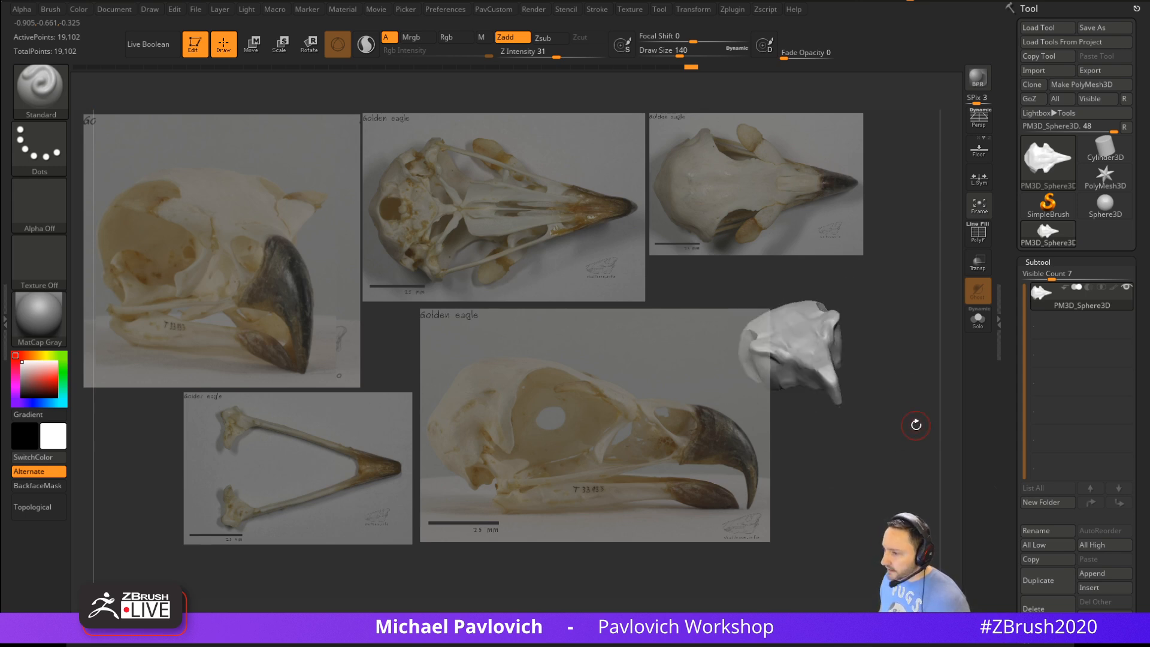
Remove the lower jaw photo from the SpotLight reference images
key("z")
left_click(336, 464)
left_click_drag(336, 464, 698, 463)
left_click(747, 544)
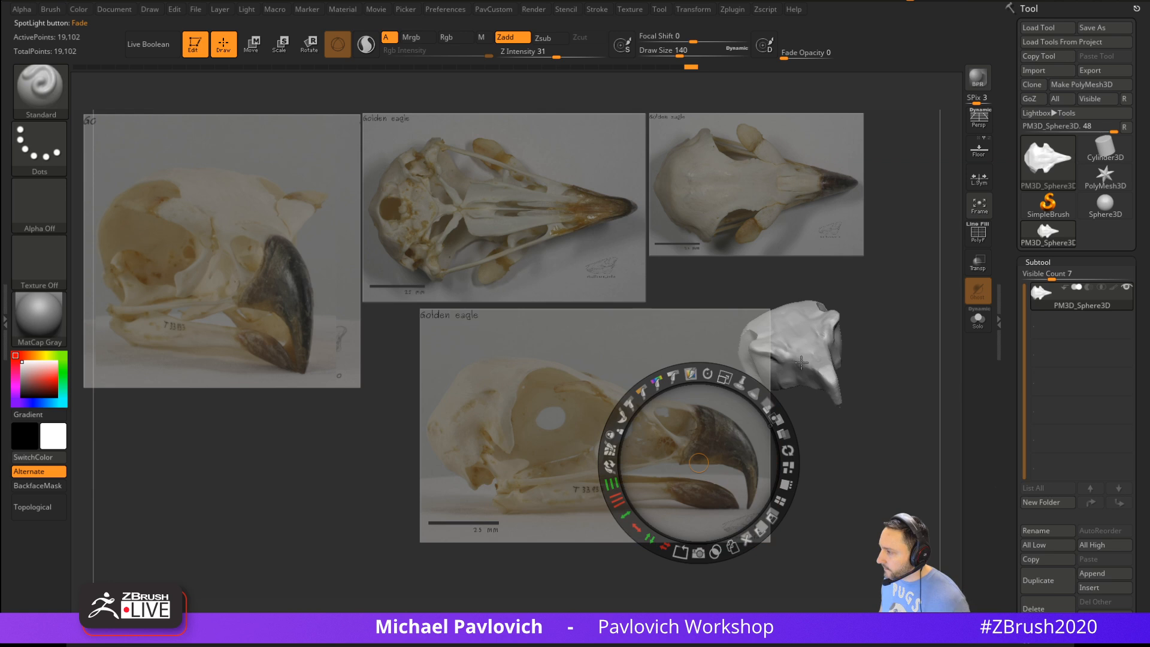
Place the skull in the space freed by the removed photo and restore the SpotLight photos to full opacity
key("z")
left_click_drag(880, 360, 381, 318)
key("z")
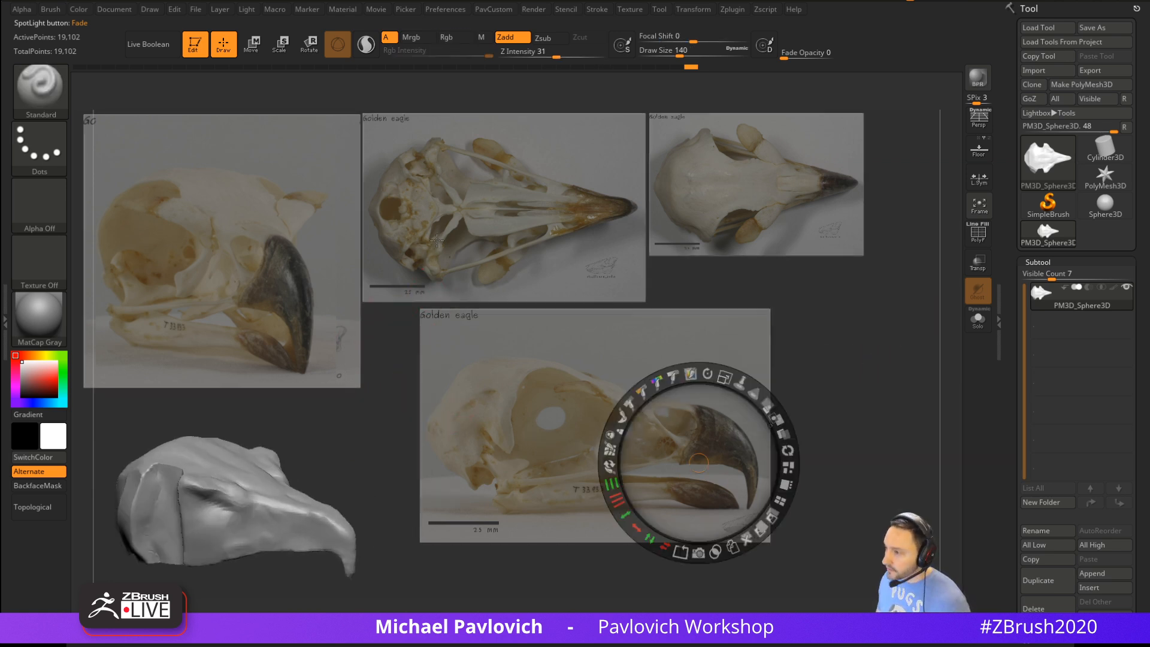
mouse_move(786, 470)
left_mouse_down()
mouse_move(712, 531)
mouse_move(775, 473)
left_mouse_up()
key("z")
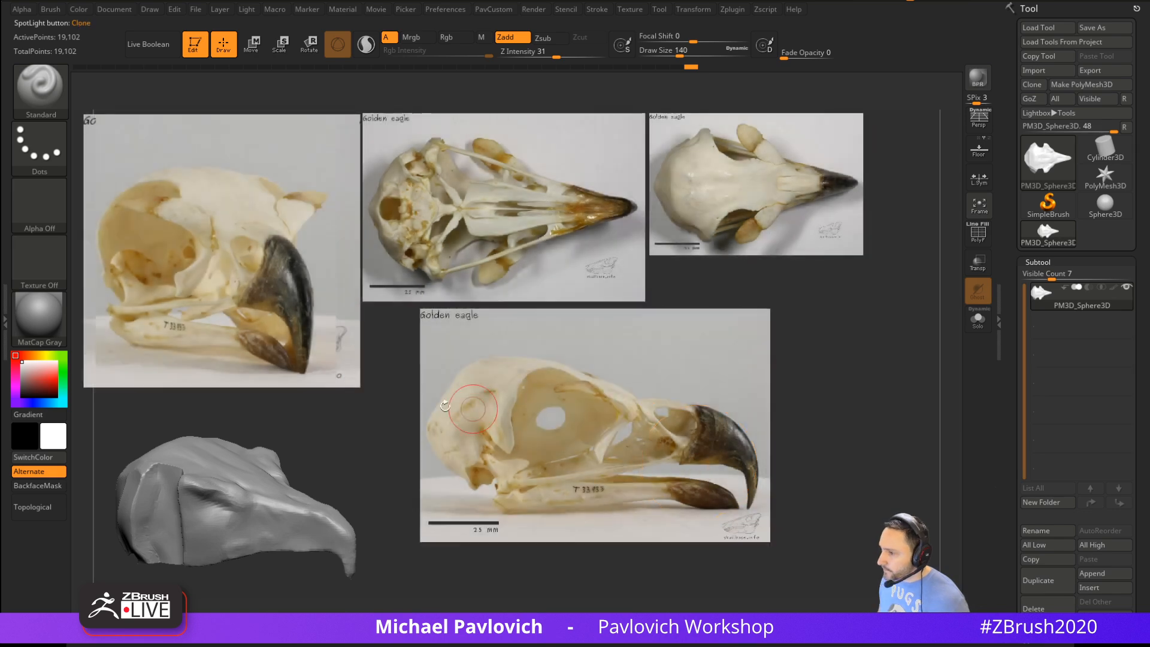
mouse_move(341, 444)
left_mouse_down()
mouse_move(382, 419)
mouse_move(365, 458)
mouse_move(374, 425)
mouse_move(360, 392)
left_mouse_up()
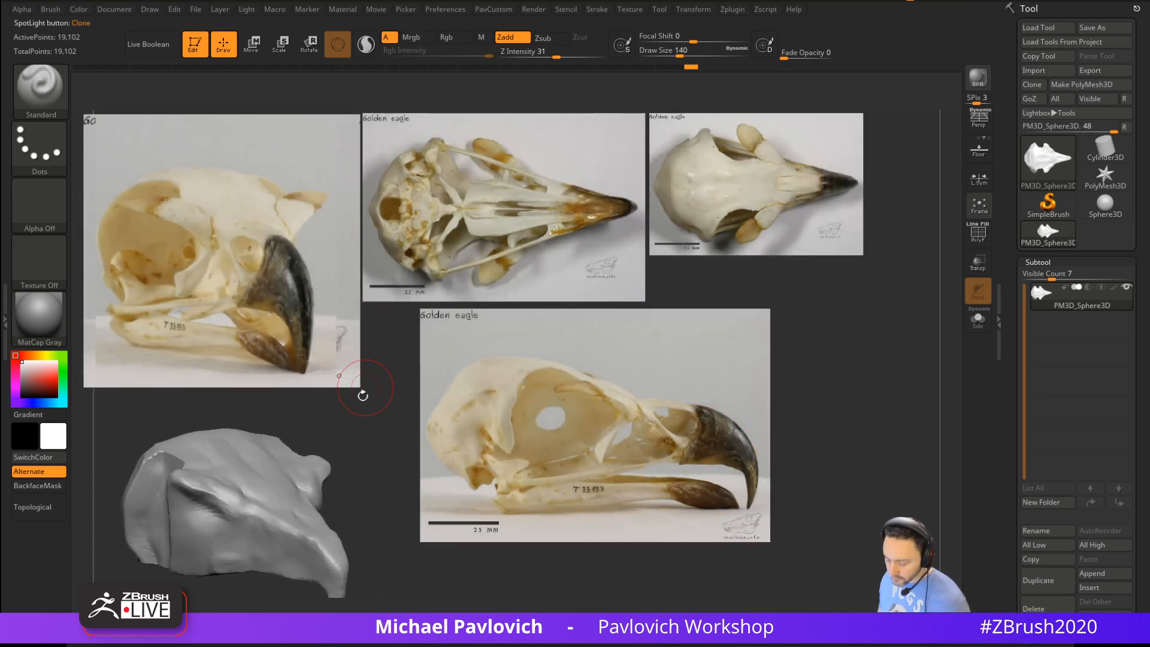
Switch to the Clay brush and turn off Spotlight Projection in the Smooth brush's sample settings
key("b")
key("c")
key("l")
left_click_drag(308, 426, 198, 311)
left_click(5, 64)
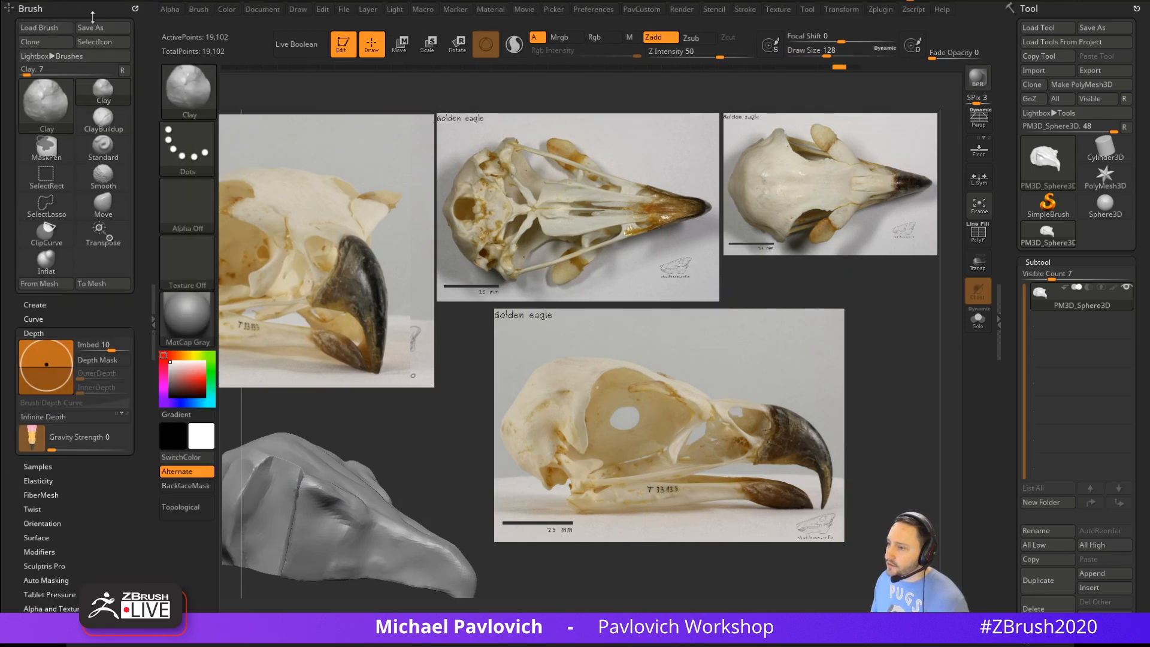
left_click(50, 333)
left_click(37, 346)
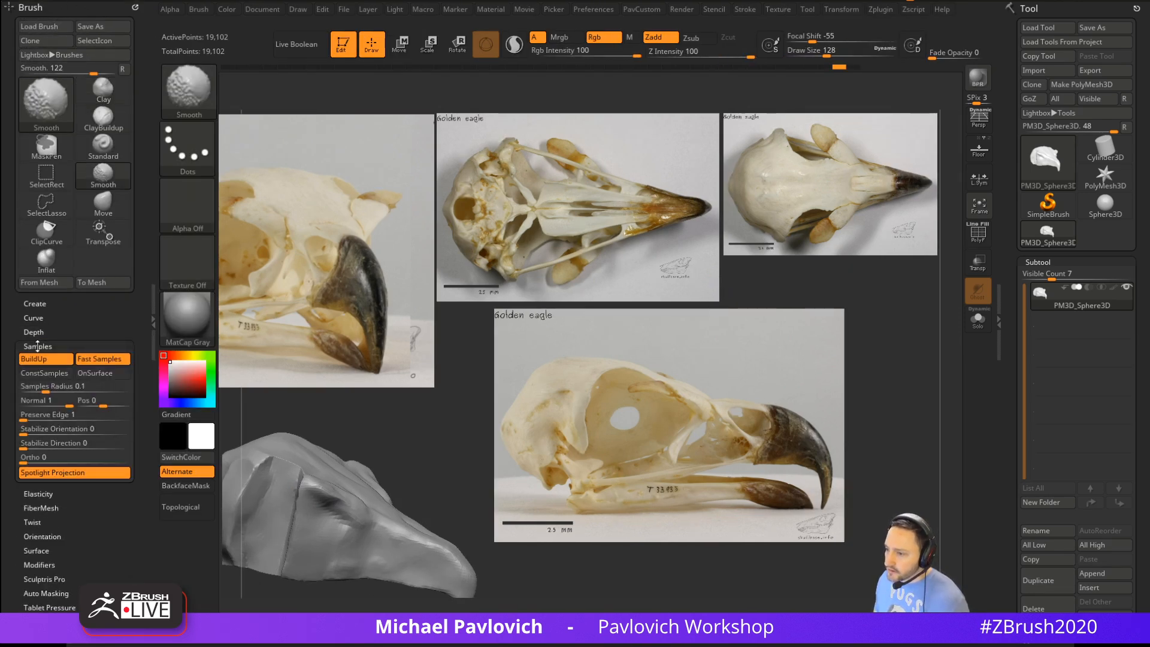
left_click(52, 472)
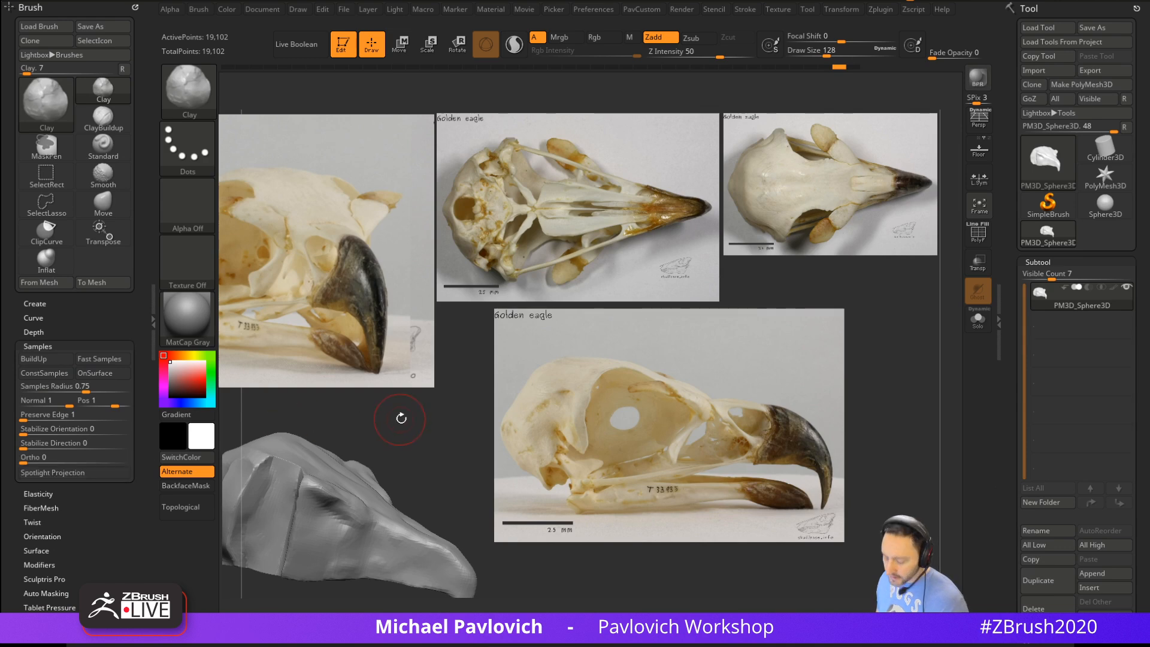
key("shift")
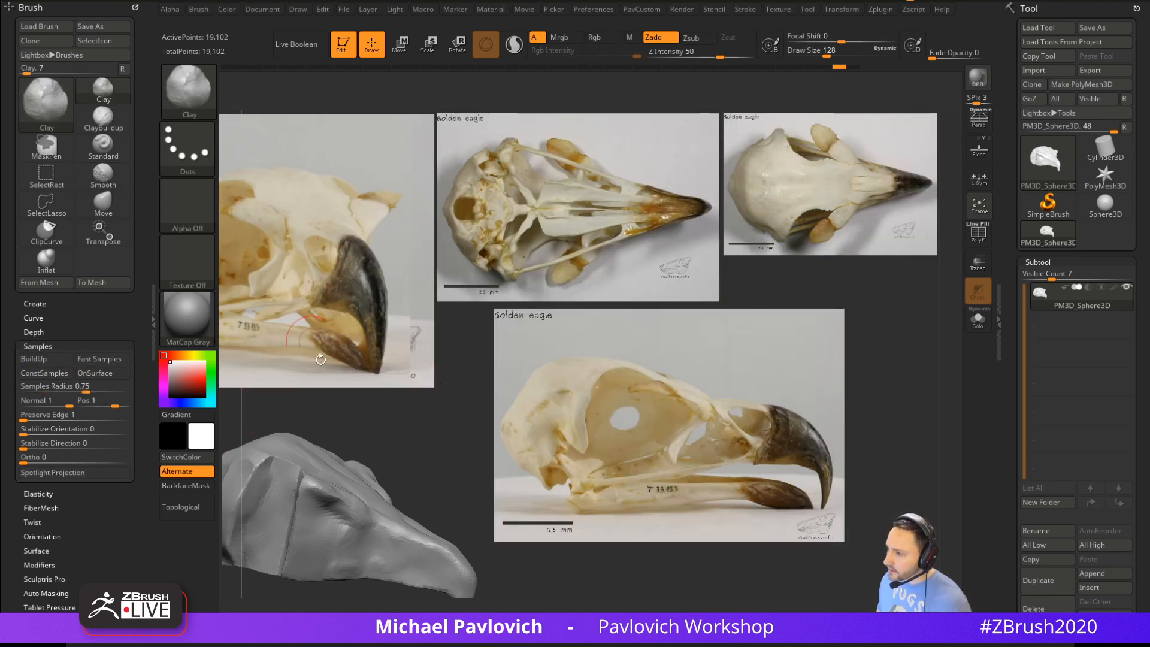
left_click(150, 337)
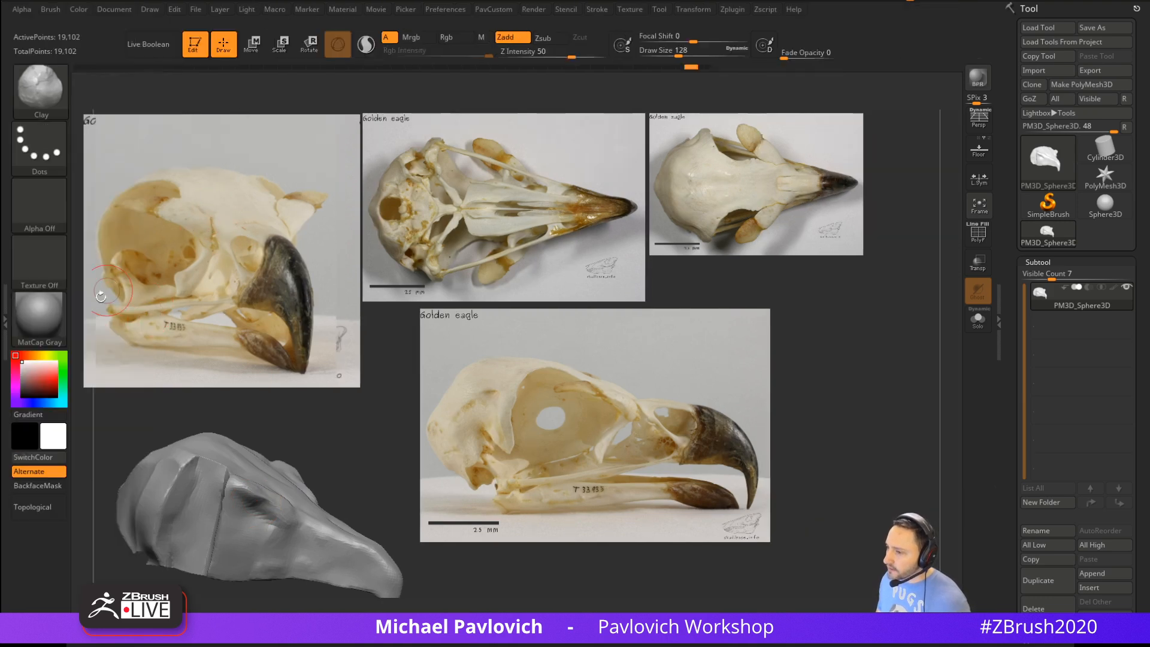
Flatten the side of the skull around the eye socket with the Trim Dynamic brush
mouse_move(329, 400)
left_mouse_down()
mouse_move(347, 425)
mouse_move(337, 386)
left_mouse_up()
key("b")
key("t")
key("d")
left_click_drag(200, 490, 223, 462)
mouse_move(195, 546)
left_mouse_down()
mouse_move(198, 503)
mouse_move(290, 469)
mouse_move(394, 377)
mouse_move(379, 411)
mouse_move(207, 497)
mouse_move(215, 506)
left_mouse_up()
Reshape the side of the skull below the brow with the Move brush, following the three-quarter photo
key("b")
key("s")
key("t")
key("b")
key("m")
key("v")
key("s")
mouse_move(215, 509)
left_mouse_down()
mouse_move(241, 520)
mouse_move(207, 563)
mouse_move(170, 470)
left_mouse_up()
Sculpt the eye socket area with the Standard brush at draw size 207 and update the DynaMesh
key("b")
key("s")
key("t")
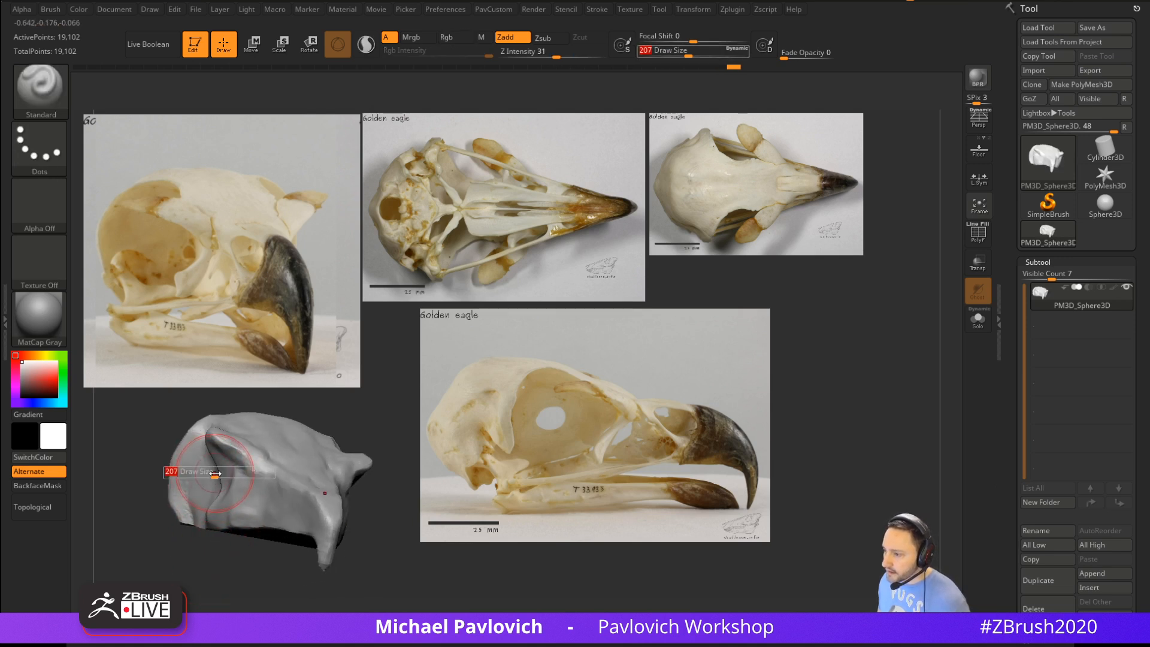
mouse_move(198, 554)
left_mouse_down("ctrl")
mouse_move(210, 567)
mouse_move(220, 561)
left_mouse_up("ctrl")
Sculpt the eye socket and lower cheek with the Clay brush at draw size 116
key("b")
key("c")
key("l")
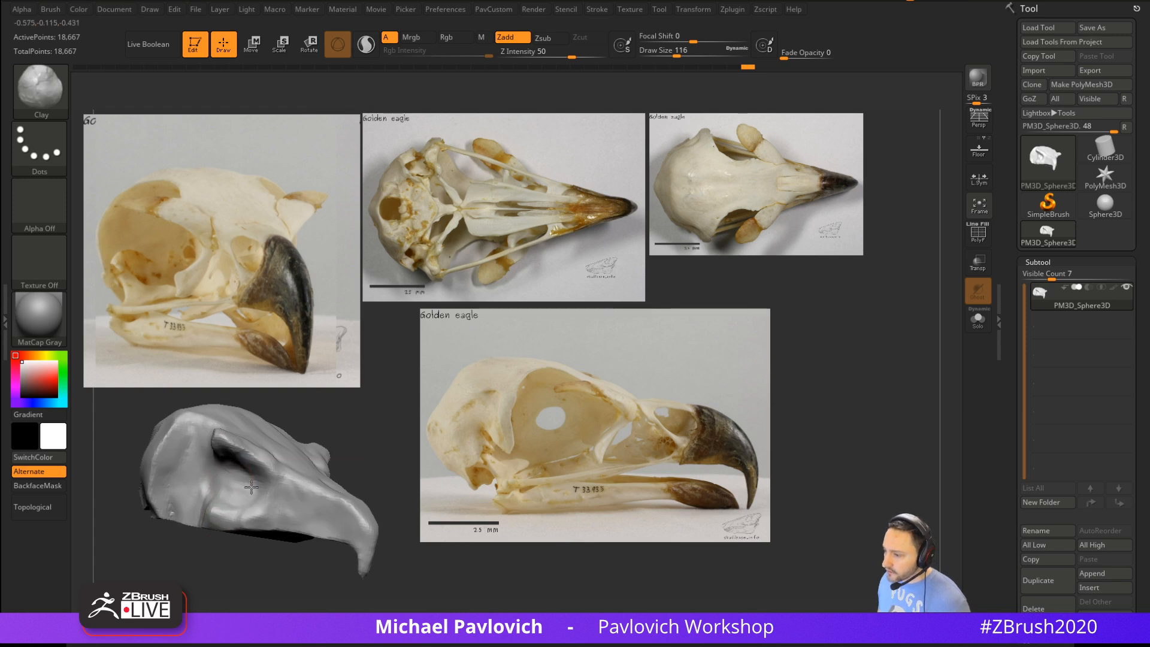
left_click_drag(251, 487, 259, 479)
left_click_drag(366, 424, 339, 426)
left_click_drag(241, 557, 207, 564)
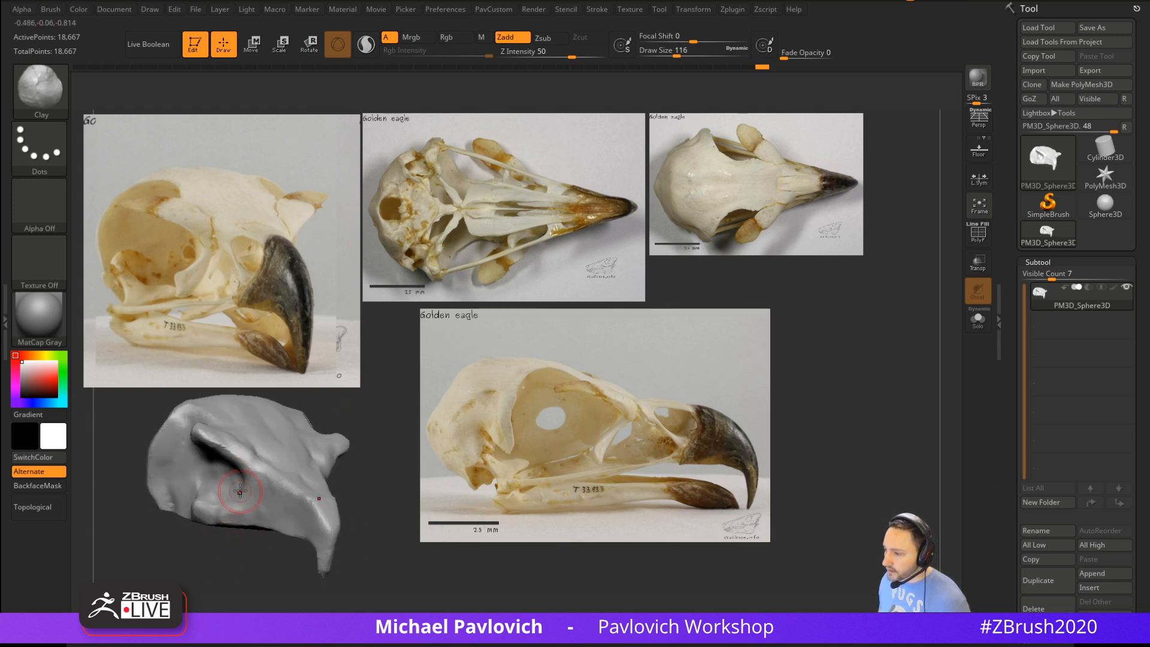
mouse_move(341, 440)
left_mouse_down()
mouse_move(367, 436)
mouse_move(257, 479)
mouse_move(262, 510)
left_mouse_up()
Carve the opening between the eye socket and the beak with a small Standard brush, using draw sizes 68 and 51
key("b")
key("s")
key("t")
key("s")
key("s")
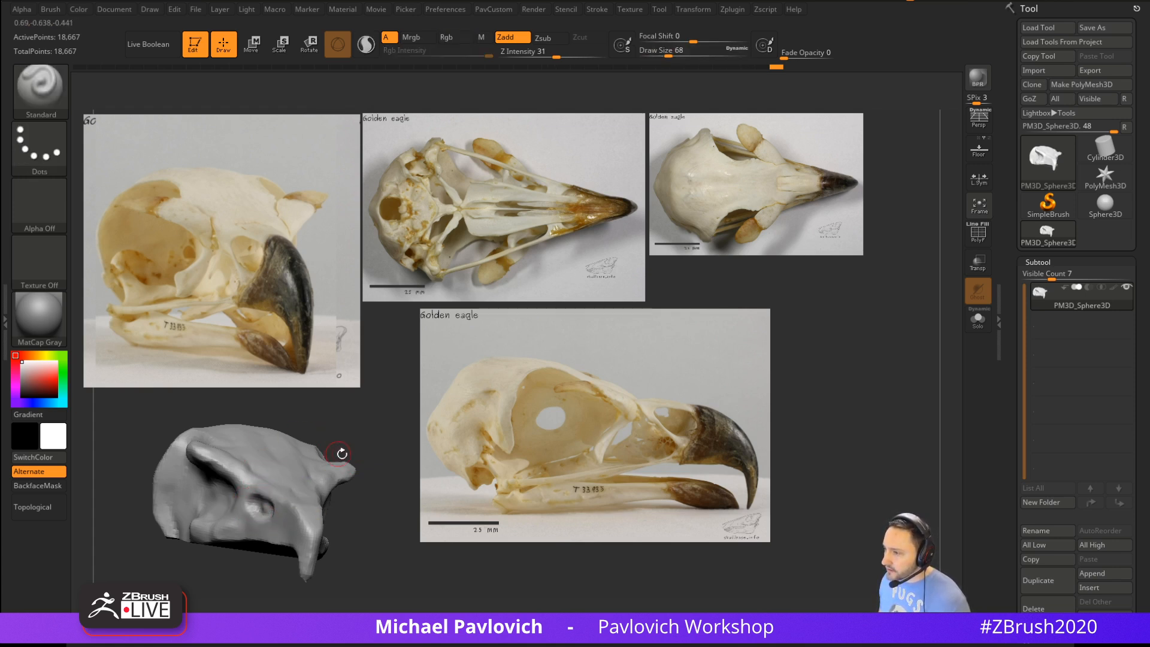
left_click_drag(342, 453, 288, 527)
left_click_drag(361, 473, 382, 472)
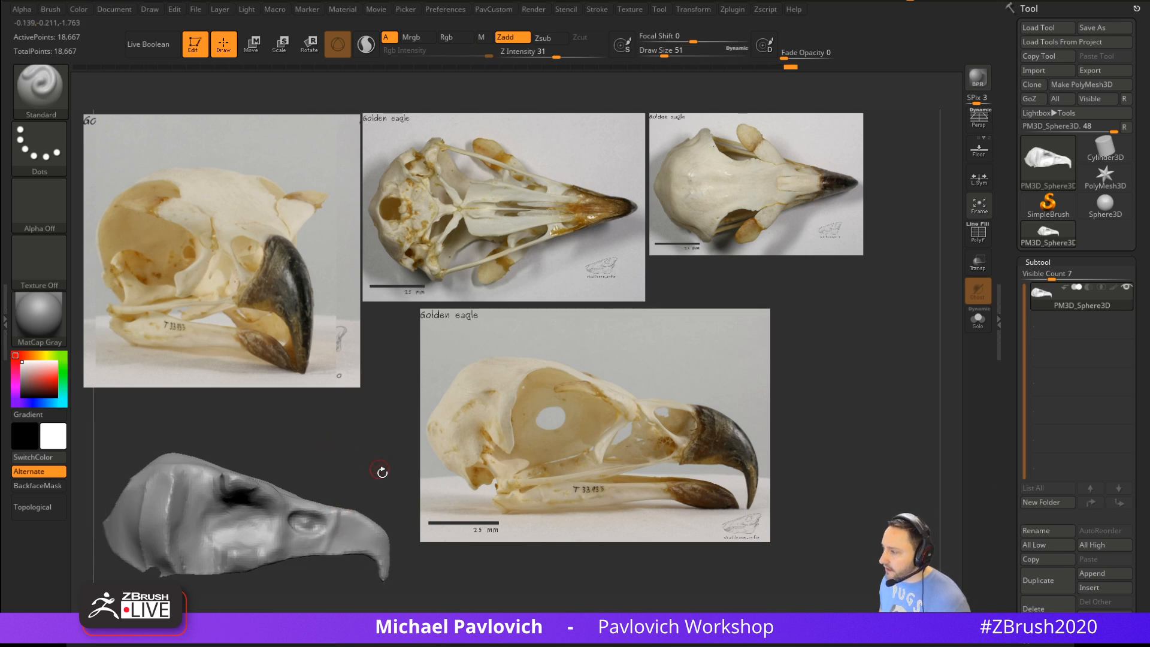
Build up and round the braincase behind the eye socket with the Clay brush, using a draw size of 262
mouse_move(217, 451)
left_mouse_down()
mouse_move(298, 412)
mouse_move(360, 414)
mouse_move(396, 387)
mouse_move(362, 465)
mouse_move(351, 450)
left_mouse_up()
key("b")
key("c")
key("l")
key("s")
left_click_drag(240, 500, 256, 500)
left_click_drag(337, 449, 352, 455)
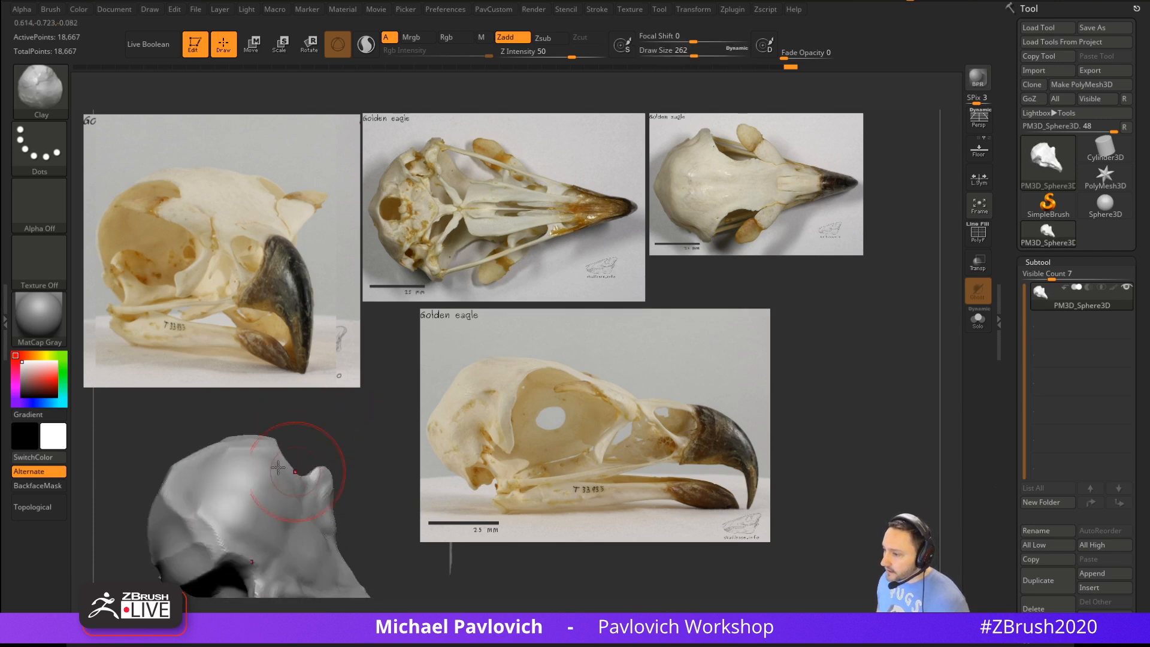
key("s")
left_click_drag(252, 492, 242, 492)
mouse_move(237, 490)
left_mouse_down()
mouse_move(218, 501)
mouse_move(193, 489)
left_mouse_up()
mouse_move(358, 440)
left_mouse_down()
mouse_move(339, 413)
mouse_move(379, 415)
mouse_move(344, 441)
mouse_move(360, 413)
mouse_move(351, 428)
mouse_move(315, 432)
mouse_move(352, 455)
mouse_move(340, 450)
mouse_move(367, 439)
mouse_move(389, 472)
mouse_move(361, 454)
mouse_move(372, 449)
left_mouse_up()
Smooth the ridge running across the rear underside of the skull
key("b")
key("m")
key("v")
key("shift")
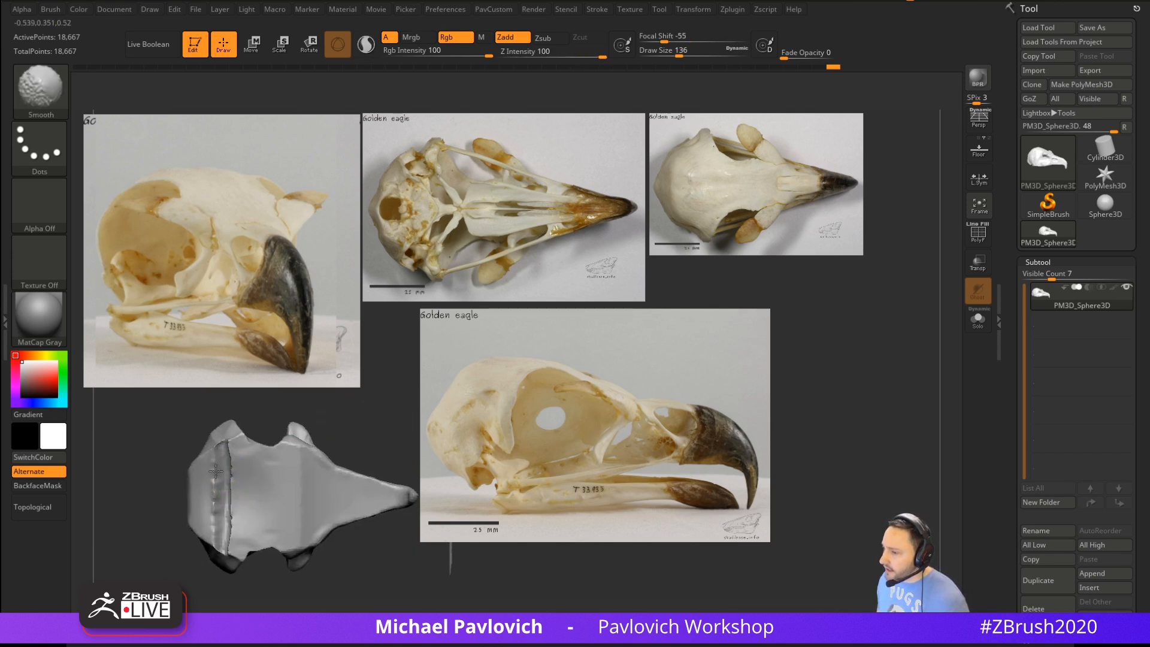
left_click_drag(230, 520, 227, 449, "shift")
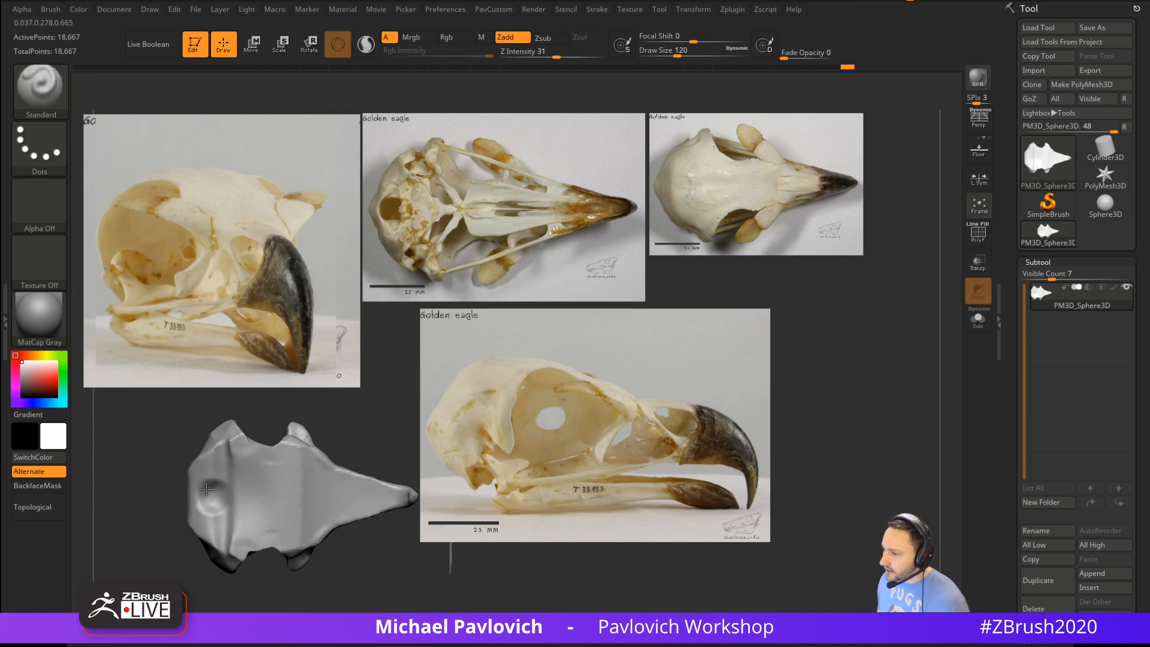
Carve the round hollow at the rear underside of the skull with the Standard brush at draw size 90
right_click_drag(279, 467, 288, 472)
key("s")
left_click_drag(289, 472, 283, 471)
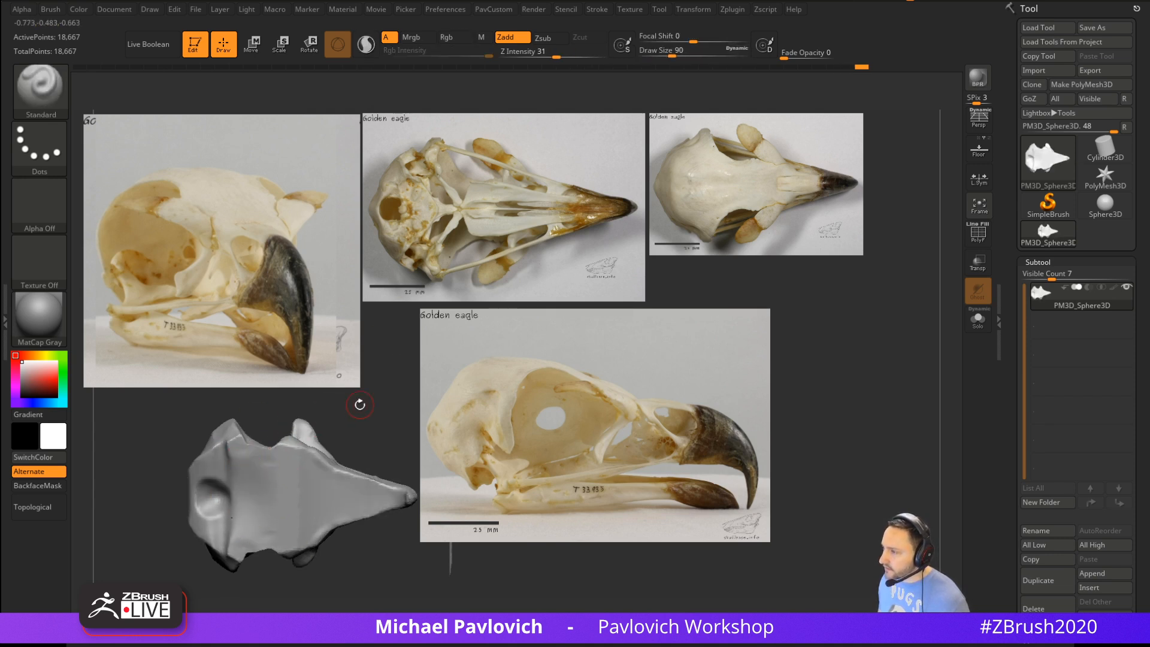
Refine the lower rear edge of the skull with the Standard brush at draw size 87 and the Move brush at 83
left_click_drag(359, 405, 645, 466)
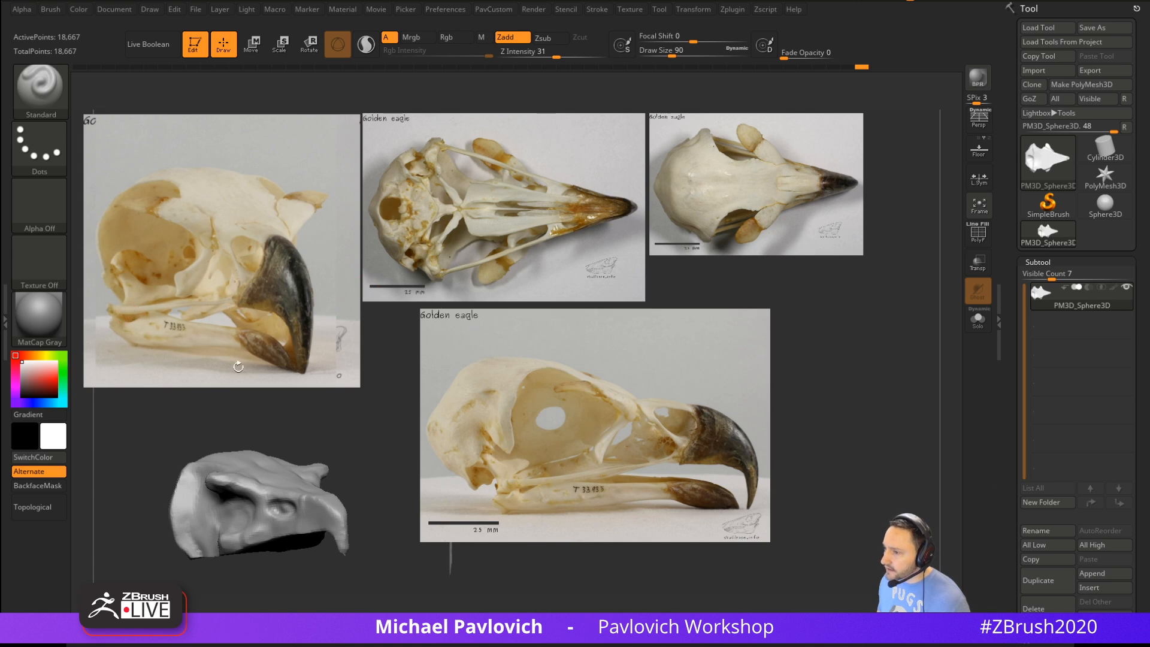
mouse_move(238, 367)
left_mouse_down()
mouse_move(360, 417)
mouse_move(383, 451)
mouse_move(285, 567)
mouse_move(328, 585)
mouse_move(303, 575)
mouse_move(311, 544)
mouse_move(293, 563)
mouse_move(311, 531)
mouse_move(324, 446)
mouse_move(329, 465)
mouse_move(291, 470)
mouse_move(275, 492)
mouse_move(303, 441)
left_mouse_up()
key("s")
left_click(309, 544)
key("s")
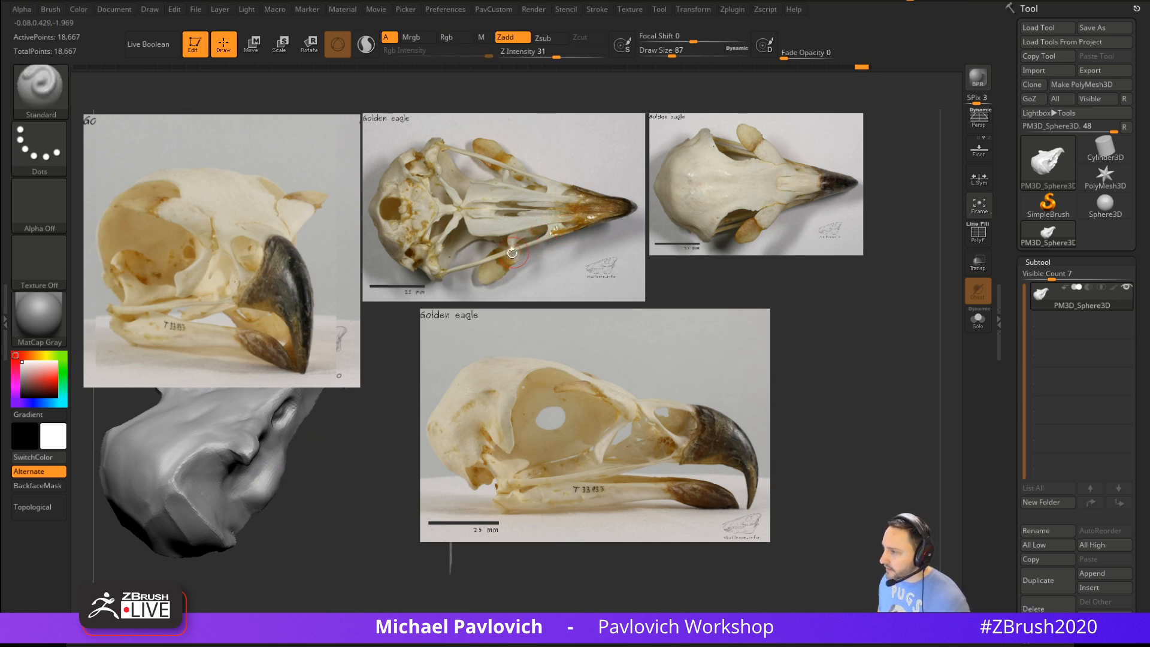
mouse_move(339, 473)
left_mouse_down()
mouse_move(288, 488)
mouse_move(285, 424)
left_mouse_up()
key("b")
key("m")
key("v")
key("s")
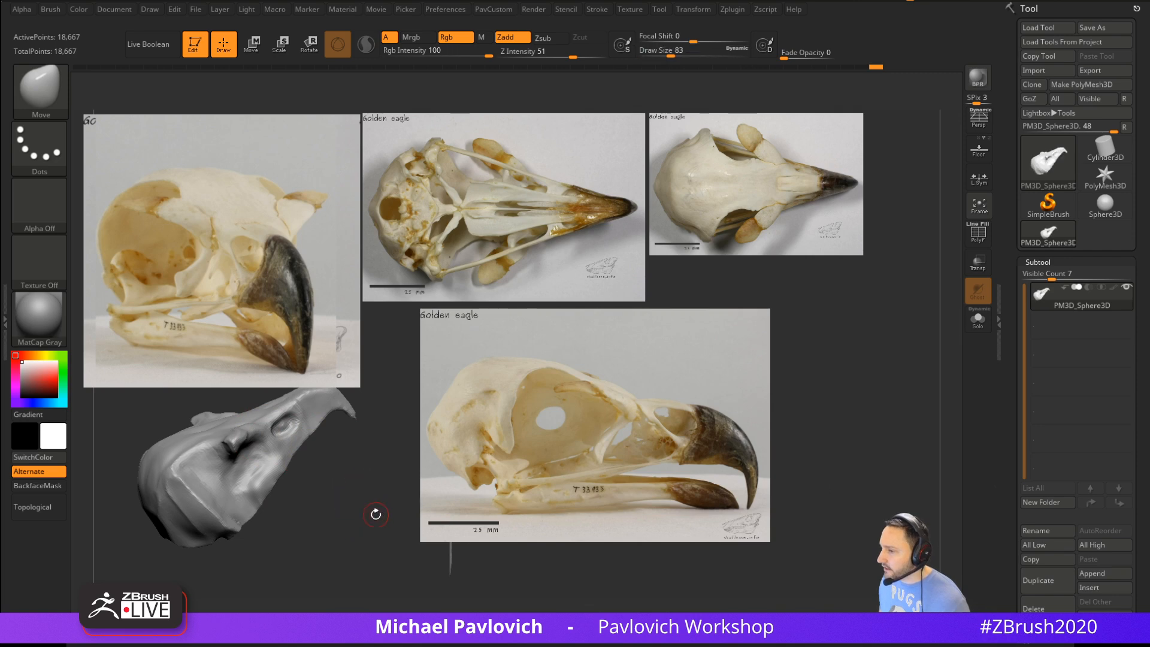
left_click_drag(375, 509, 379, 494)
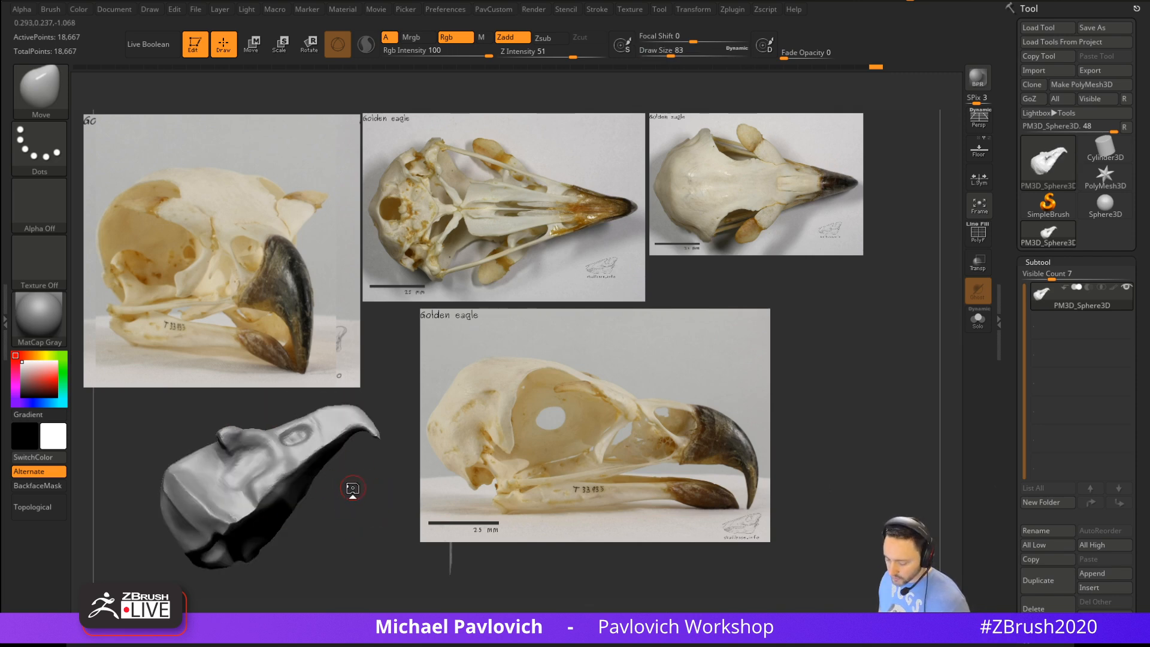
Insert a thin cylinder on each side of the skull as a cheek bar, using the IMM primitives brush
key("b")
key("i")
key("p")
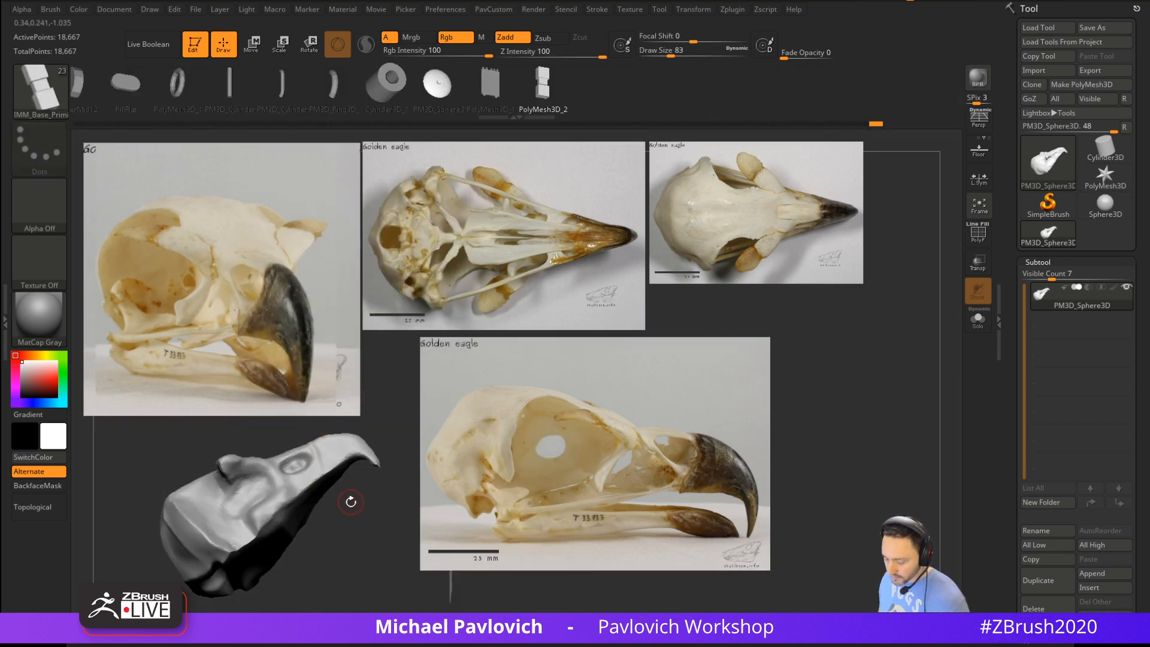
key("m")
left_click(311, 533)
mouse_move(311, 533)
left_mouse_down()
mouse_move(290, 483)
mouse_move(305, 497)
mouse_move(370, 503)
left_mouse_up()
key("w")
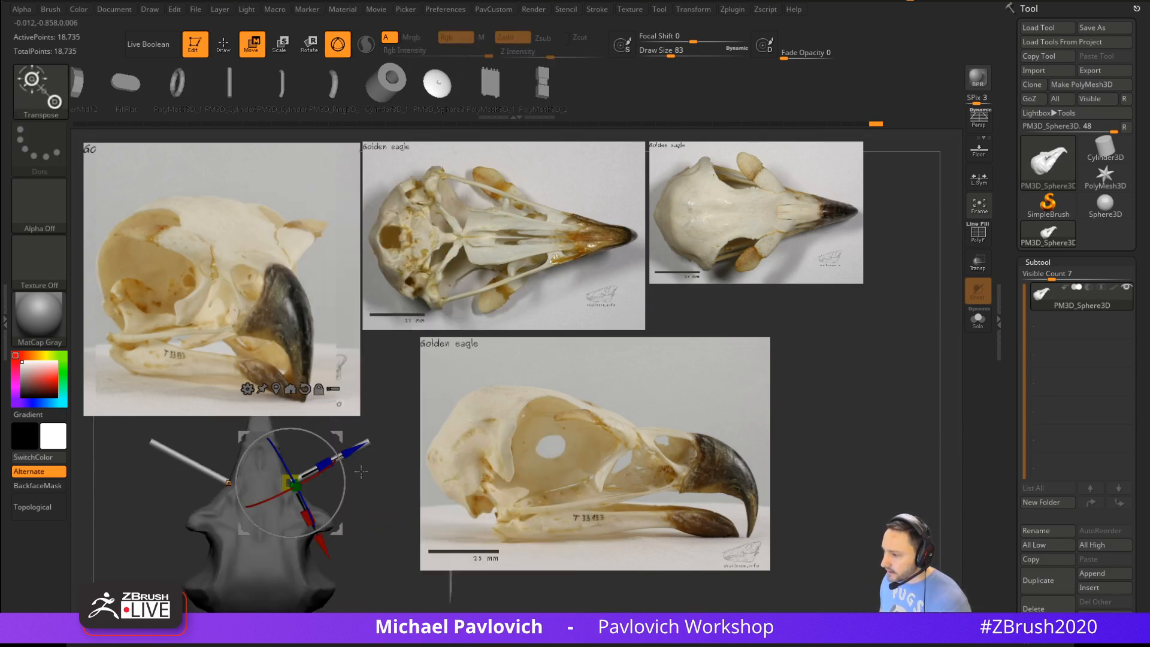
key("q")
left_click_drag(344, 556, 385, 477)
Separate the inserted cylinders from the skull into their own subtool with Split Masked Points
key("space")
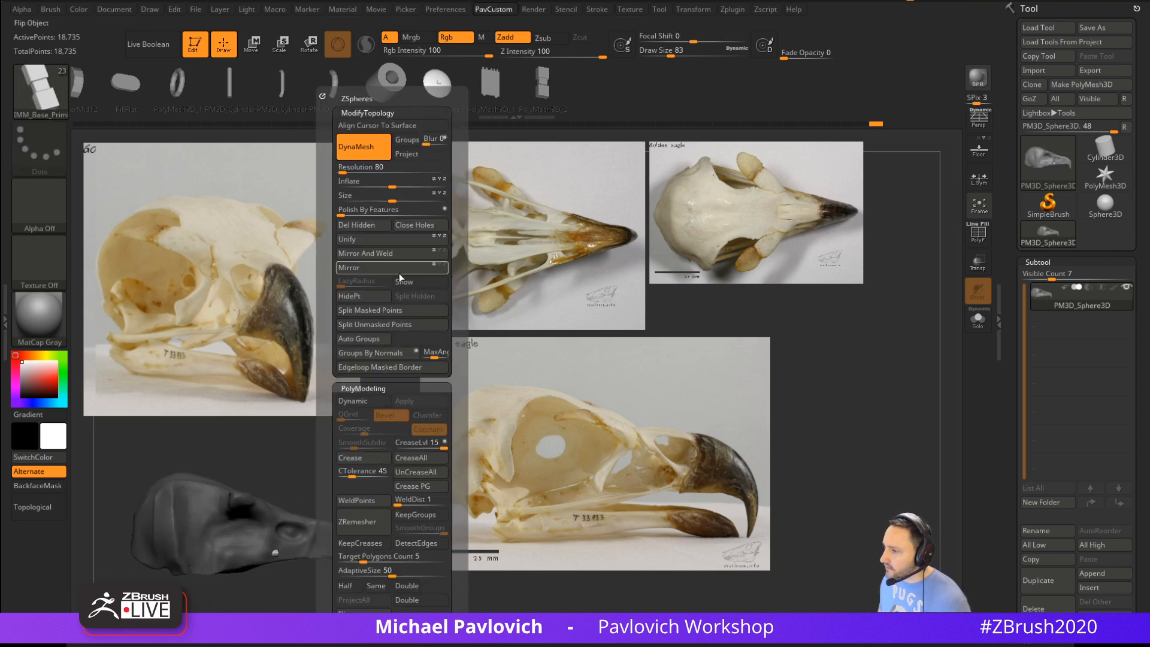
key("space")
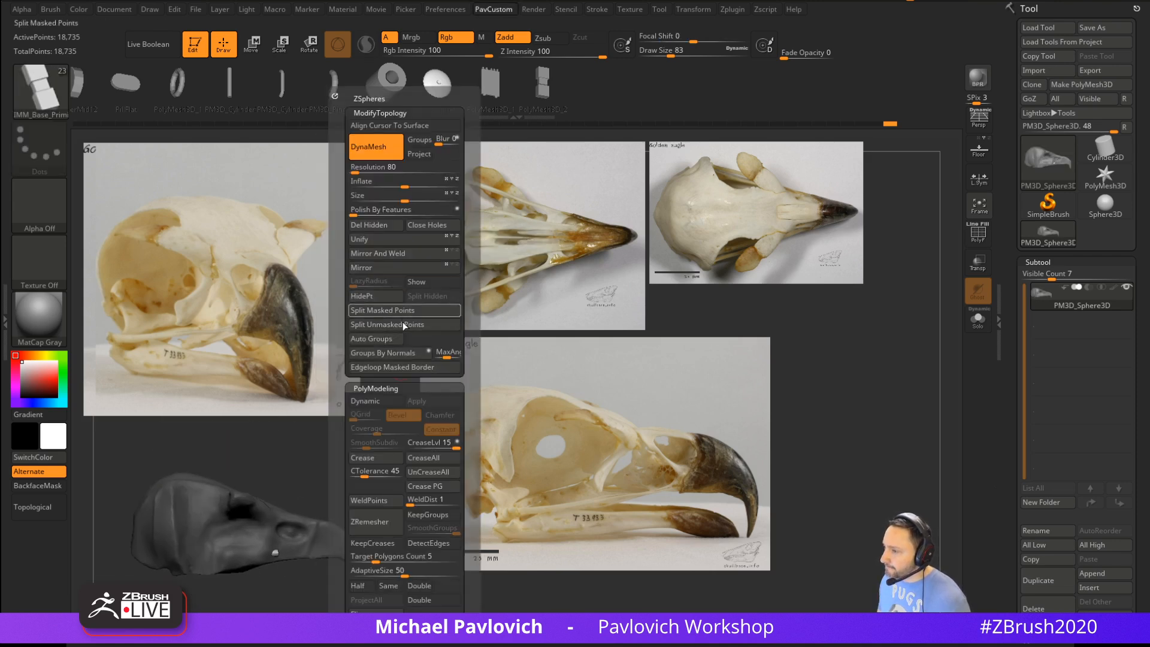
left_click(406, 310)
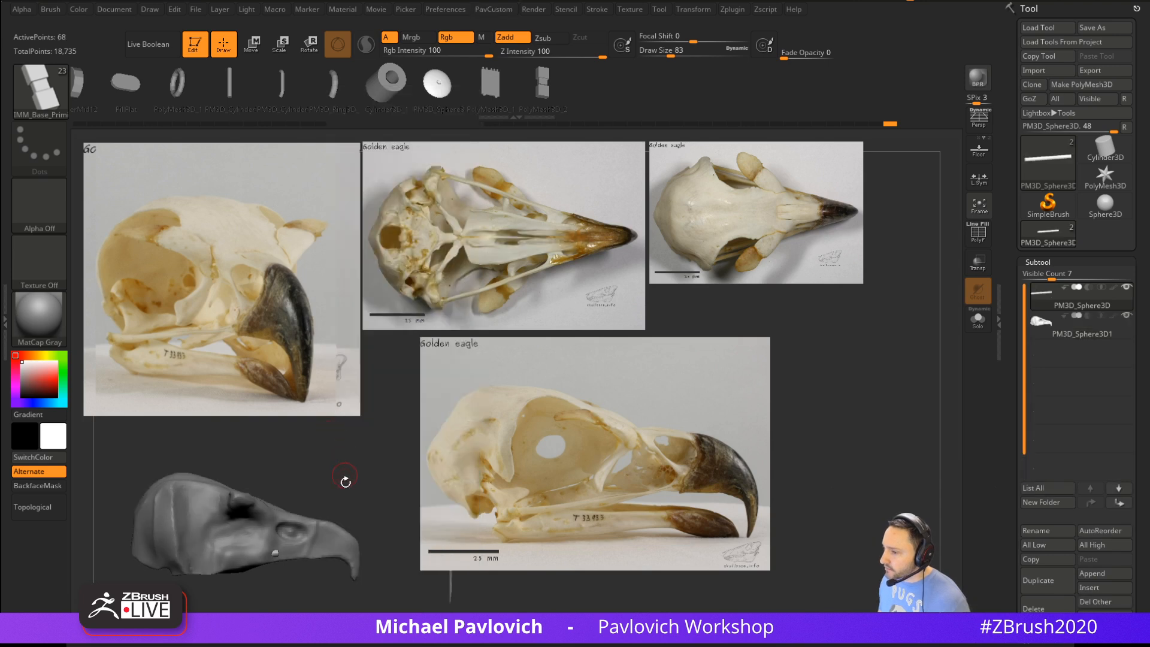
Position the cylinder bars along the lower cheeks with the transform gizmo
left_click_drag(346, 479, 317, 461)
key("w")
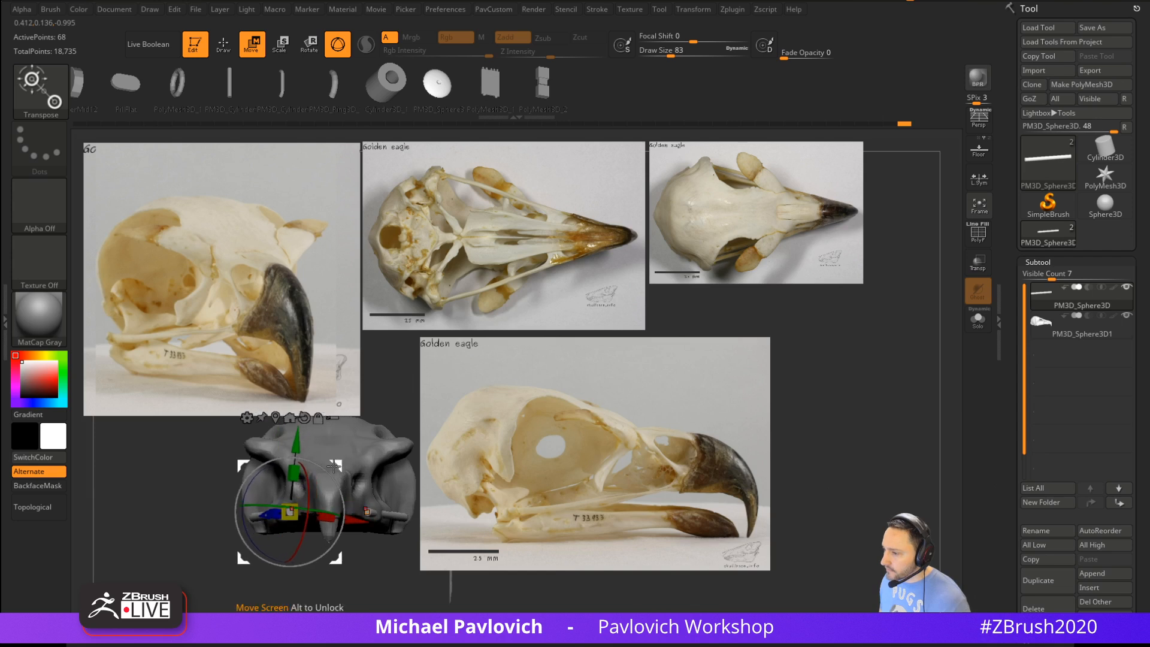
key("q")
mouse_move(344, 518)
left_mouse_down()
mouse_move(365, 533)
mouse_move(336, 495)
mouse_move(322, 499)
left_mouse_up()
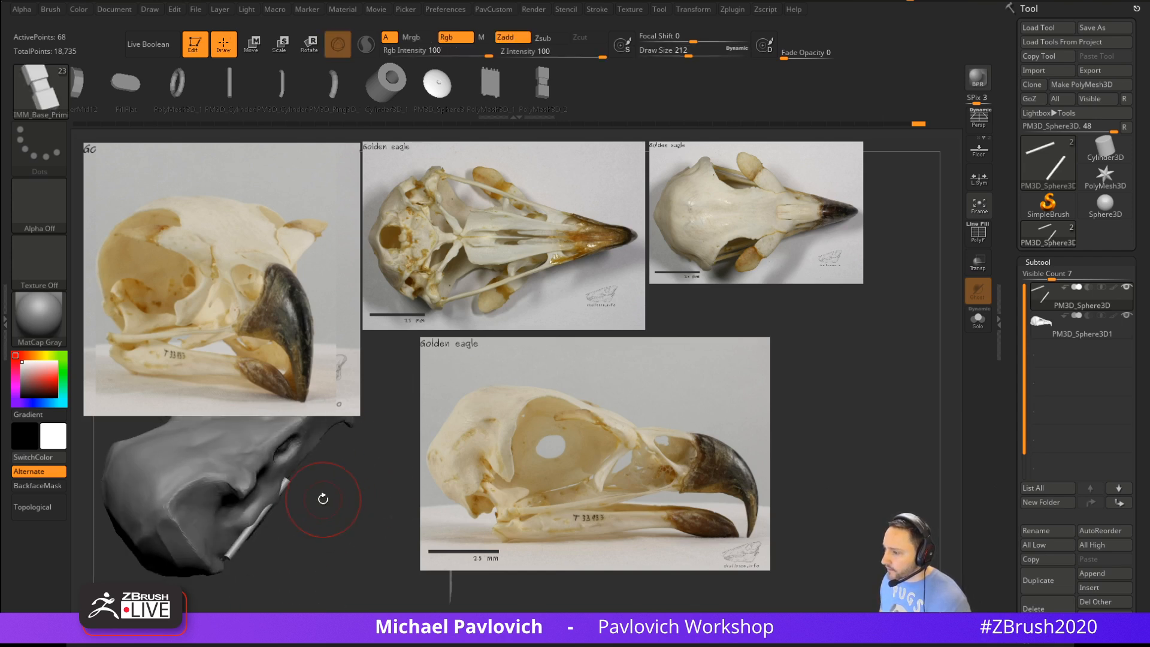
Try to bend the cheek bars with the Move brush at draw size 202
key("b")
key("m")
key("v")
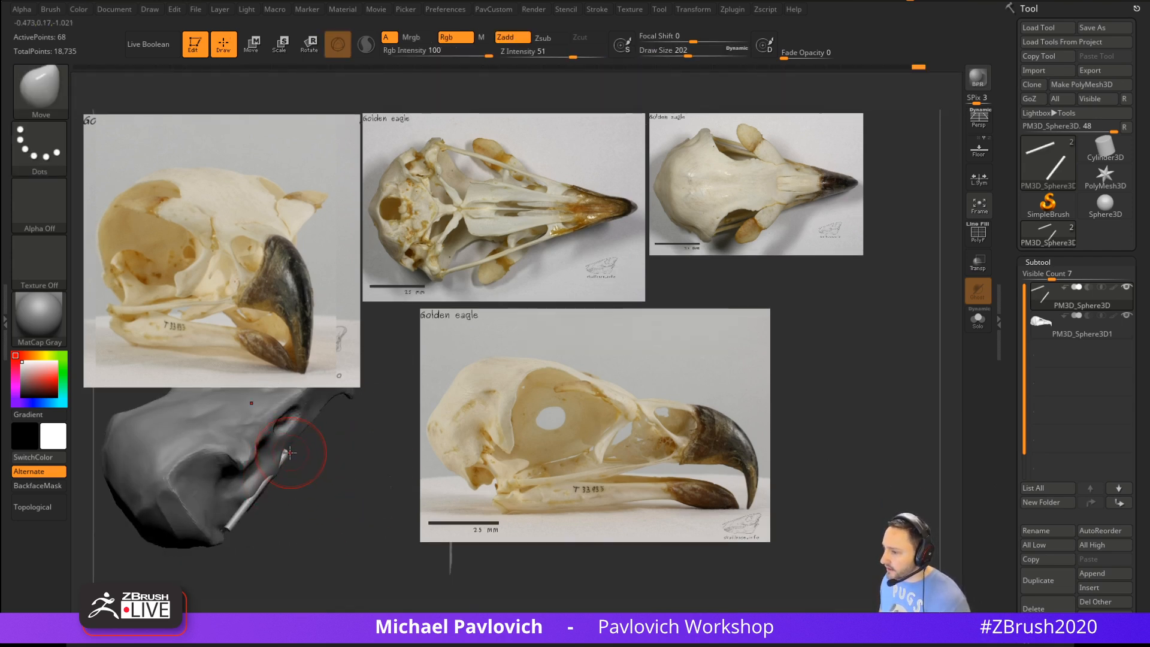
left_click_drag(308, 425, 305, 423)
left_click_drag(288, 491, 312, 486)
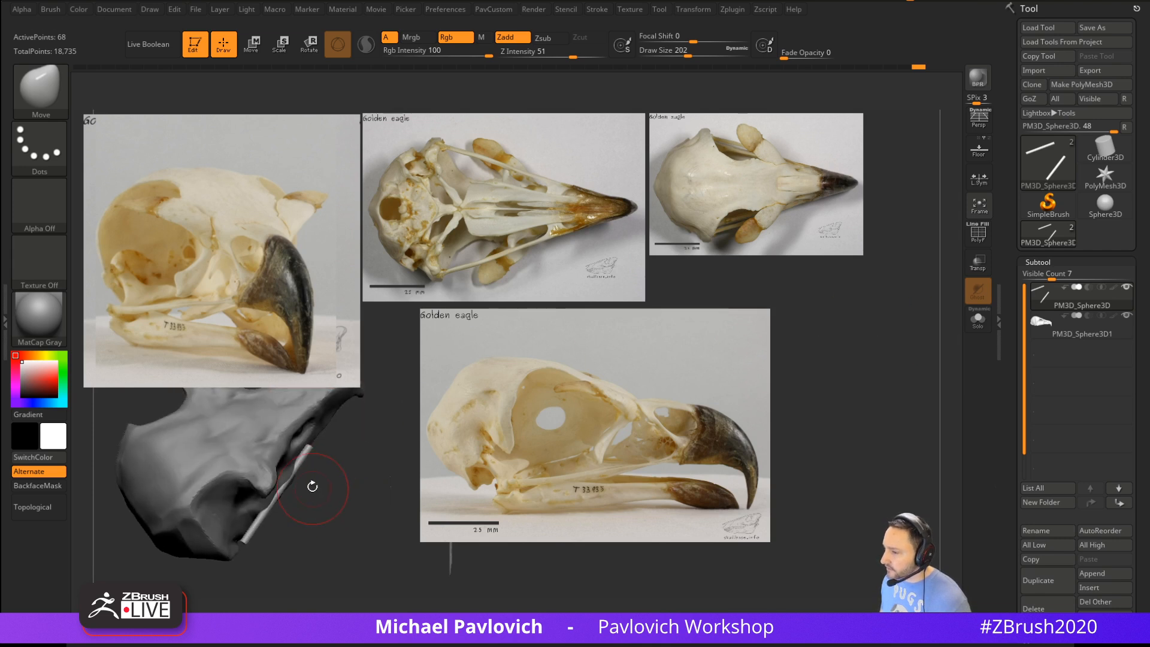
key("ctrl+z")
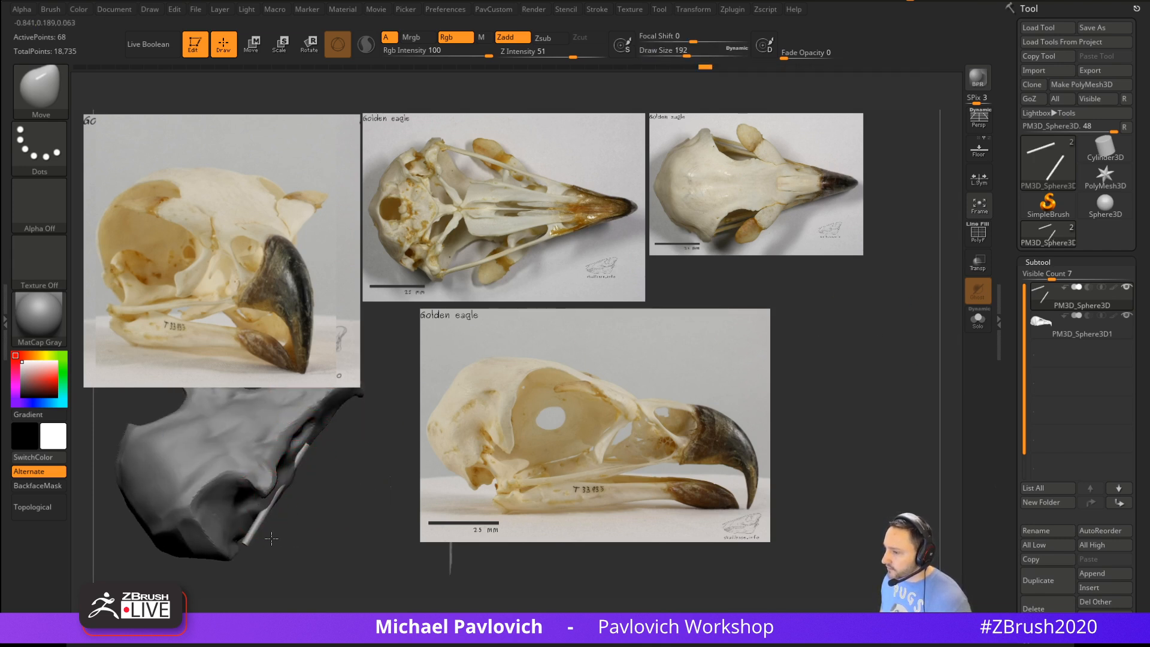
Isolate the cheek bars with the wireframe displayed, remesh them with DynaMesh, and restore the full view without wireframe
left_click(978, 233)
left_click(978, 319)
left_click_drag(395, 431, 333, 520)
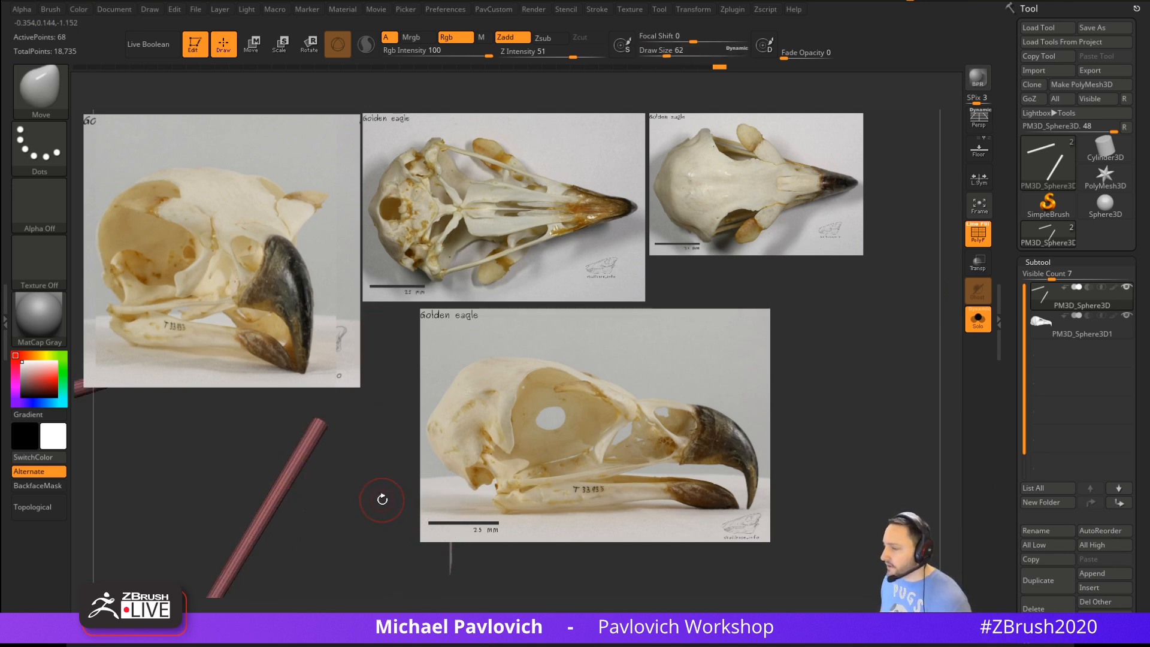
key("space")
left_click(376, 168)
left_click_drag(301, 573, 407, 455, "ctrl")
left_click(982, 309)
key("shift+f")
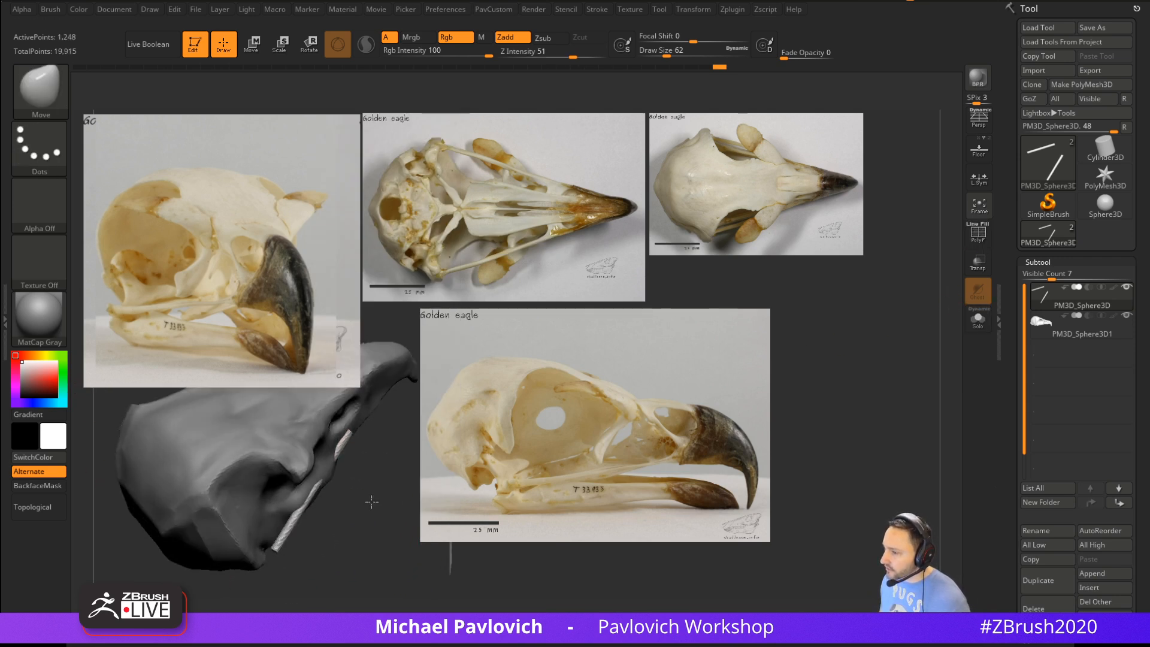
Bend the cheek bars along the skull's lower edge with the Move brush at draw size 217
key("s")
left_click_drag(339, 476, 348, 473)
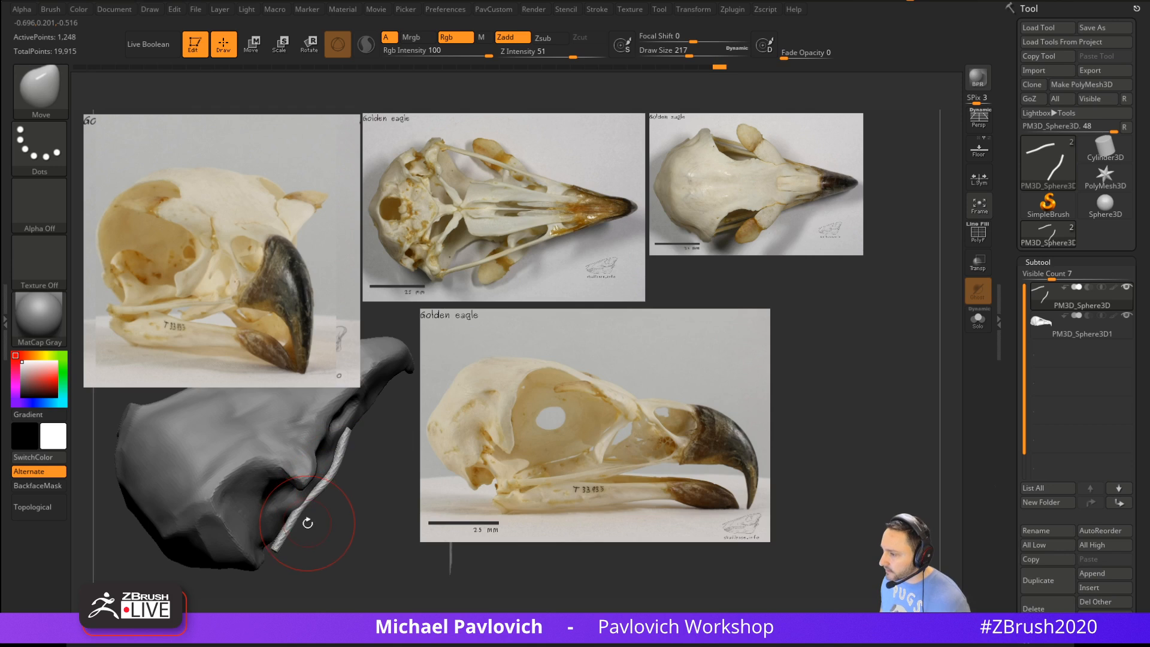
mouse_move(295, 514)
left_mouse_down()
mouse_move(292, 536)
mouse_move(362, 580)
mouse_move(111, 562)
mouse_move(163, 532)
left_mouse_up()
Select the skull subtool and sculpt the front of the eye socket with the Standard brush at draw size 167
key("b")
key("s")
key("t")
left_click(234, 473, "alt")
mouse_move(219, 565)
left_mouse_down()
mouse_move(214, 555)
mouse_move(232, 555)
left_mouse_up()
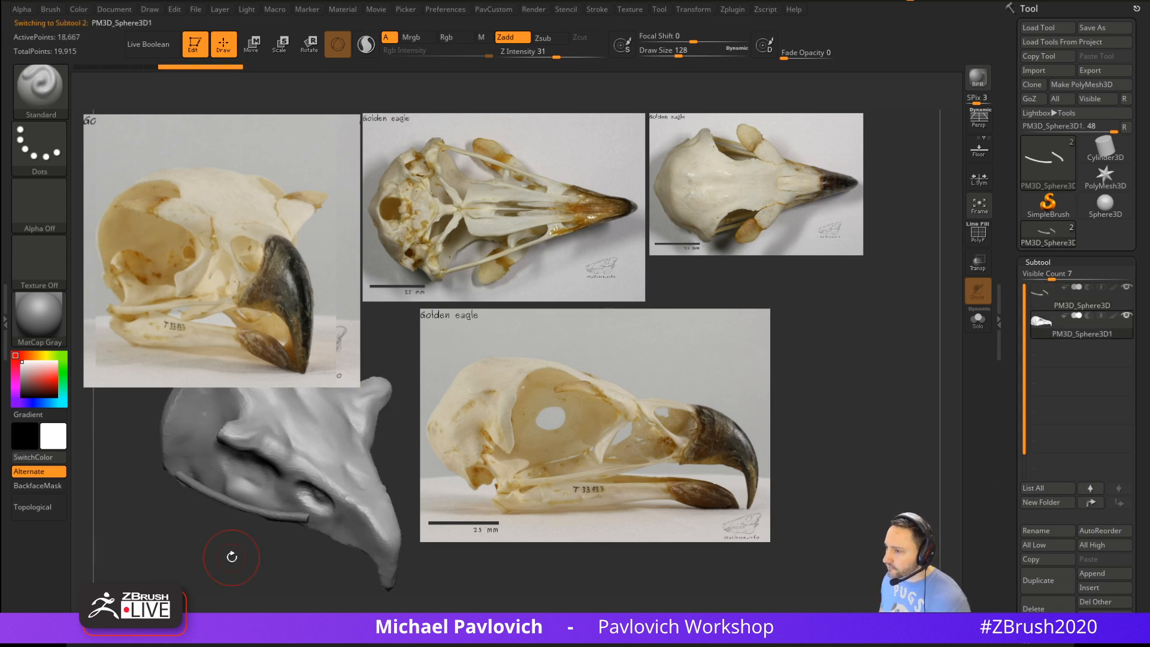
key("s")
left_click_drag(244, 493, 250, 493)
left_click_drag(250, 489, 275, 464)
left_click_drag(236, 536, 219, 543)
Compare the skull from the front and side with the reference photos, set the Move brush to draw size 56, and quick-save
key("b")
key("m")
key("v")
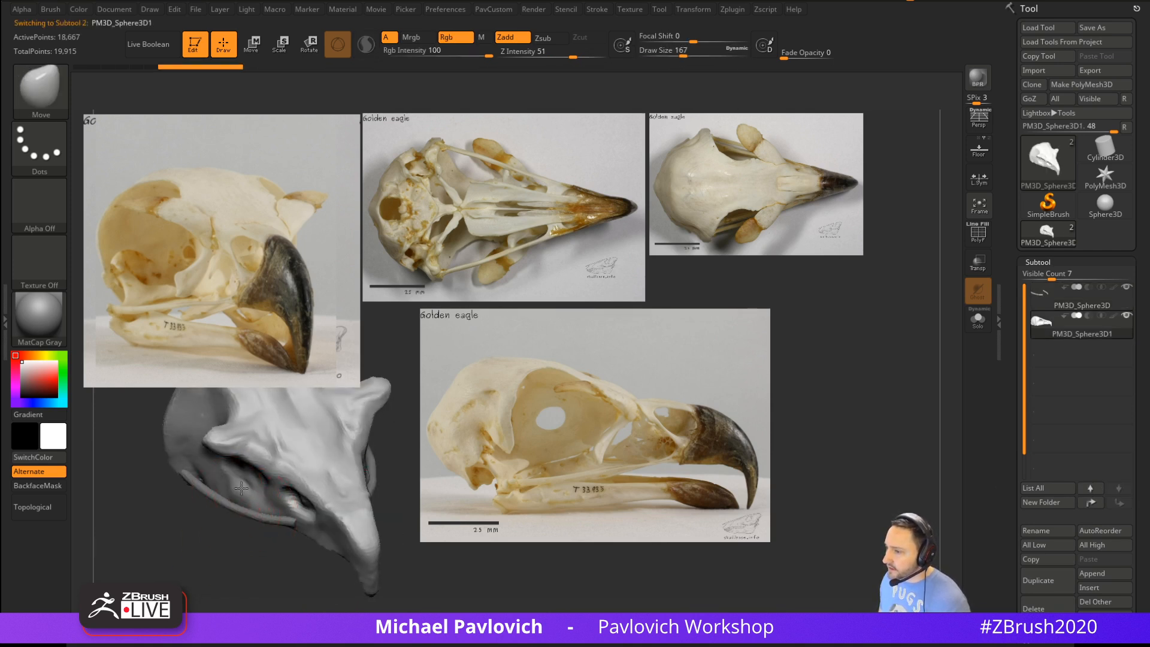
mouse_move(232, 587)
left_mouse_down()
mouse_move(269, 557)
mouse_move(329, 596)
mouse_move(311, 539)
mouse_move(276, 538)
left_mouse_up()
key("s")
left_click_drag(349, 464, 312, 583)
left_click_drag(310, 595, 290, 584, "alt")
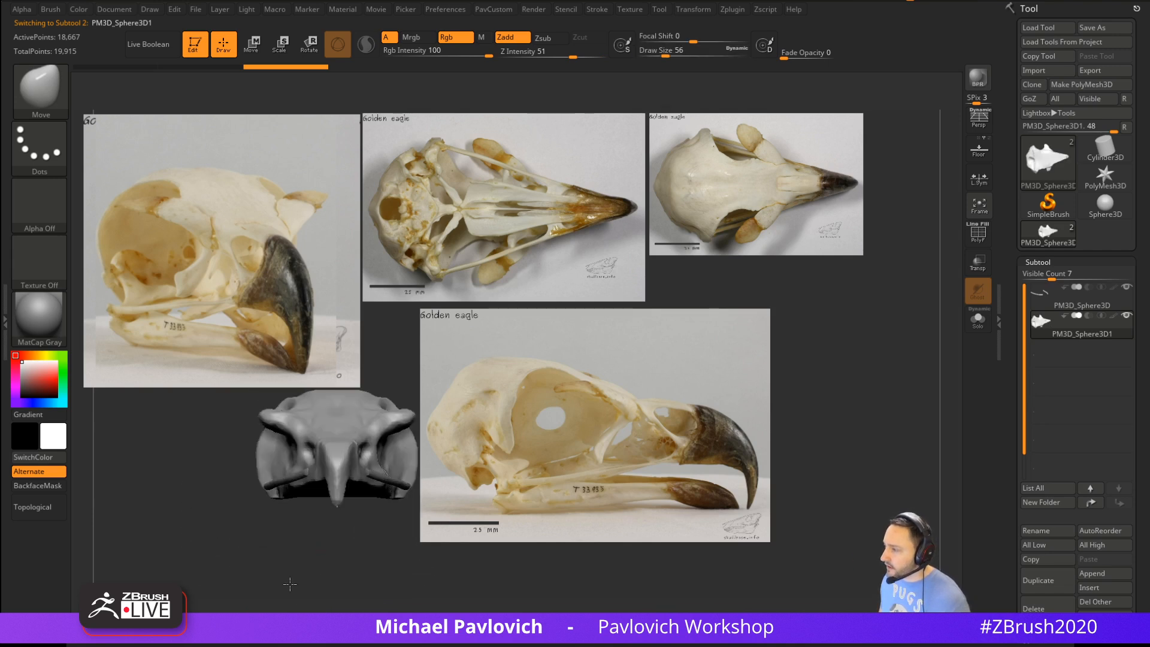
left_click_drag(351, 403, 423, 400, "alt")
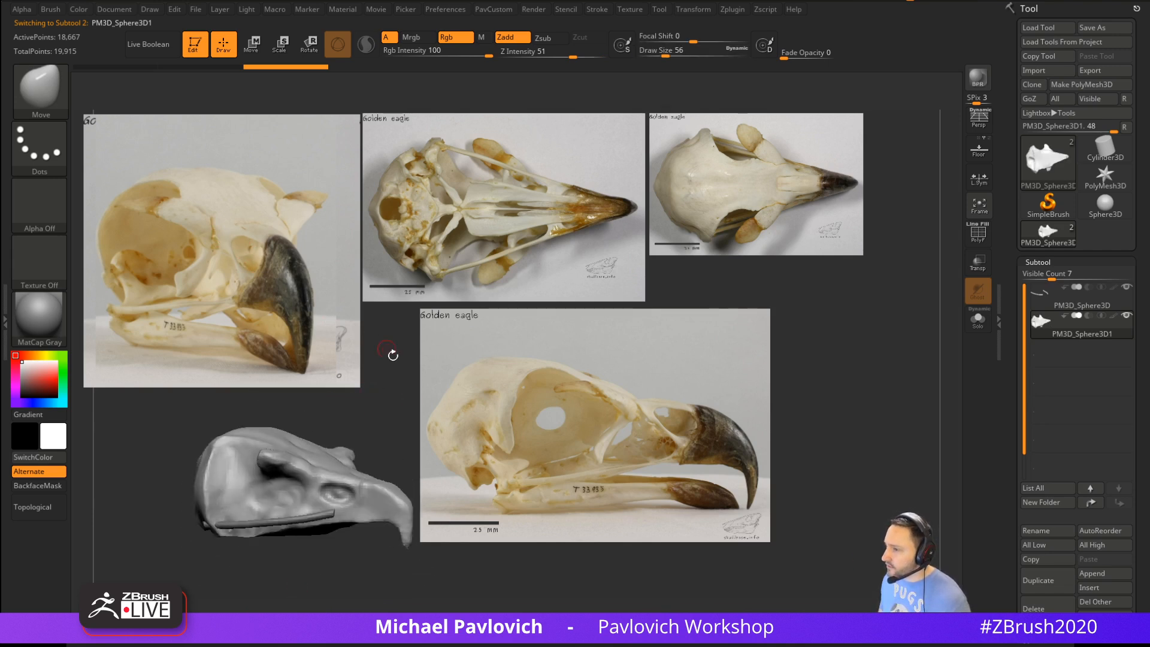
left_click_drag(393, 356, 387, 415, "alt")
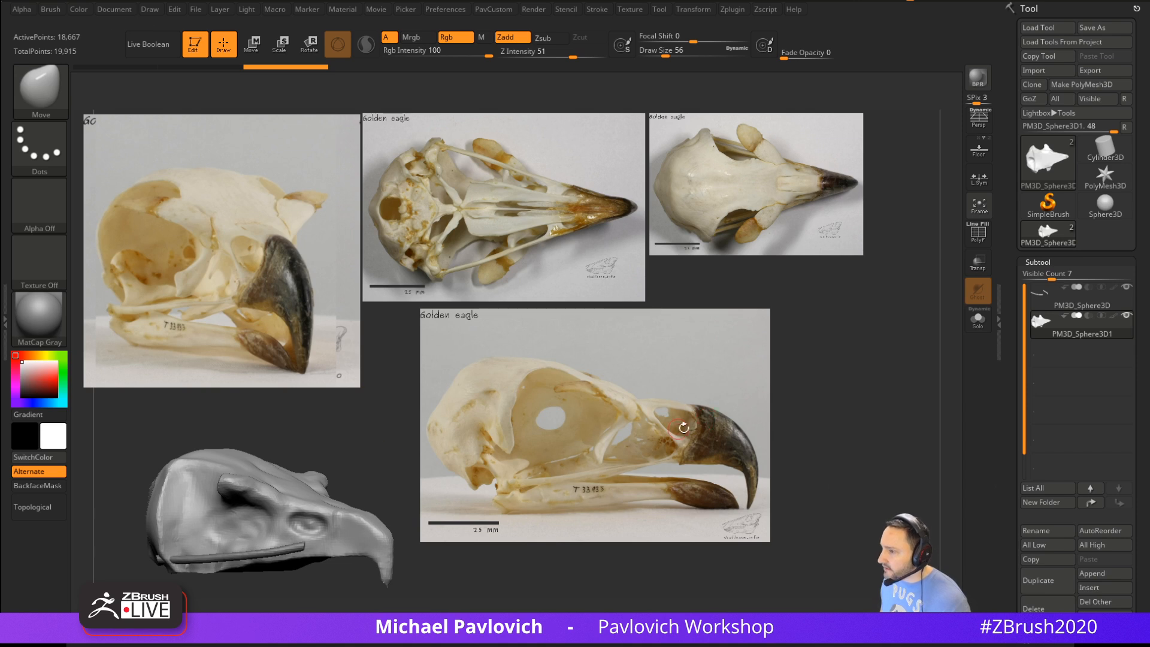
mouse_move(393, 446)
left_mouse_down("alt")
mouse_move(360, 443)
mouse_move(377, 444)
left_mouse_up("alt")
left_click_drag(377, 445, 332, 446)
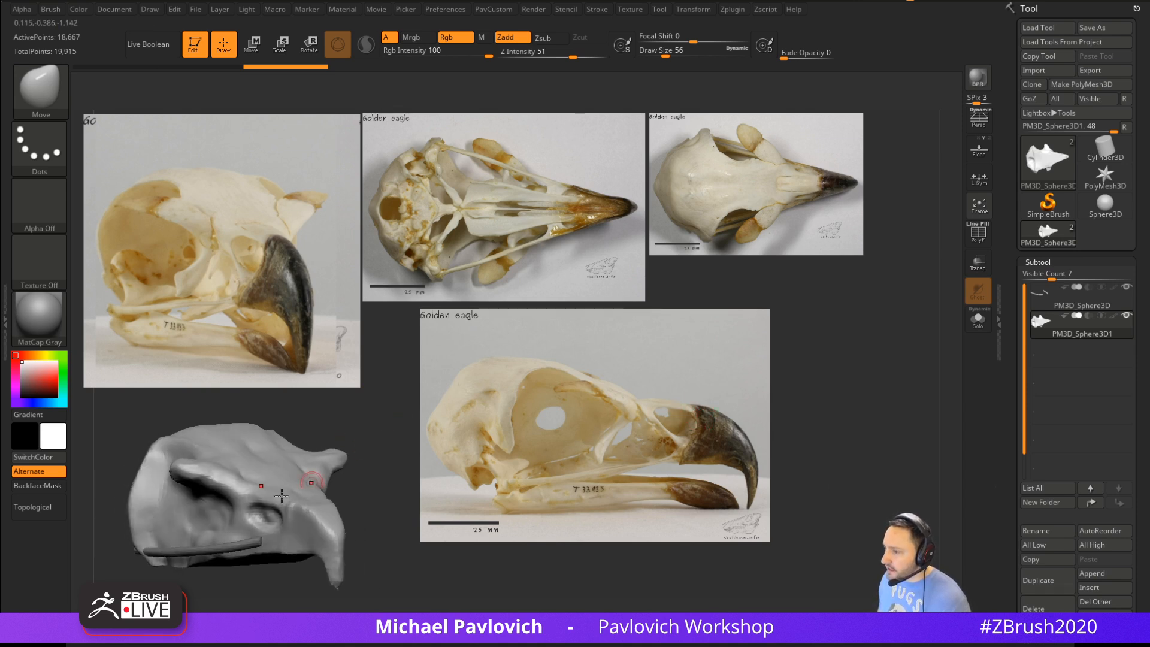
key("9")
mouse_move(393, 467)
left_mouse_down("alt")
mouse_move(372, 414)
mouse_move(381, 413)
left_mouse_up("alt")
Sculpt the opening between the eye socket and the beak with the Standard brush at draw size 59
key("b")
key("s")
key("t")
key("s")
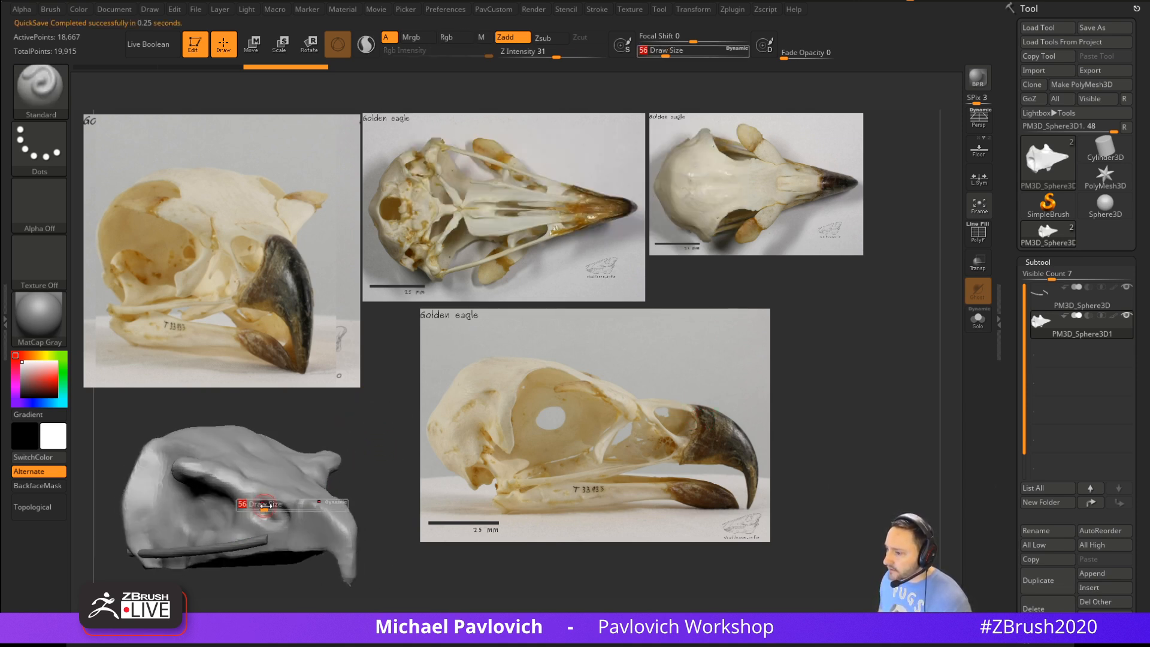
left_click(243, 504)
left_click_drag(258, 509, 280, 524)
Hide the cheek bars and carve the skull's opening ahead of the eye socket deeper with the Standard brush
left_click(248, 537, "alt")
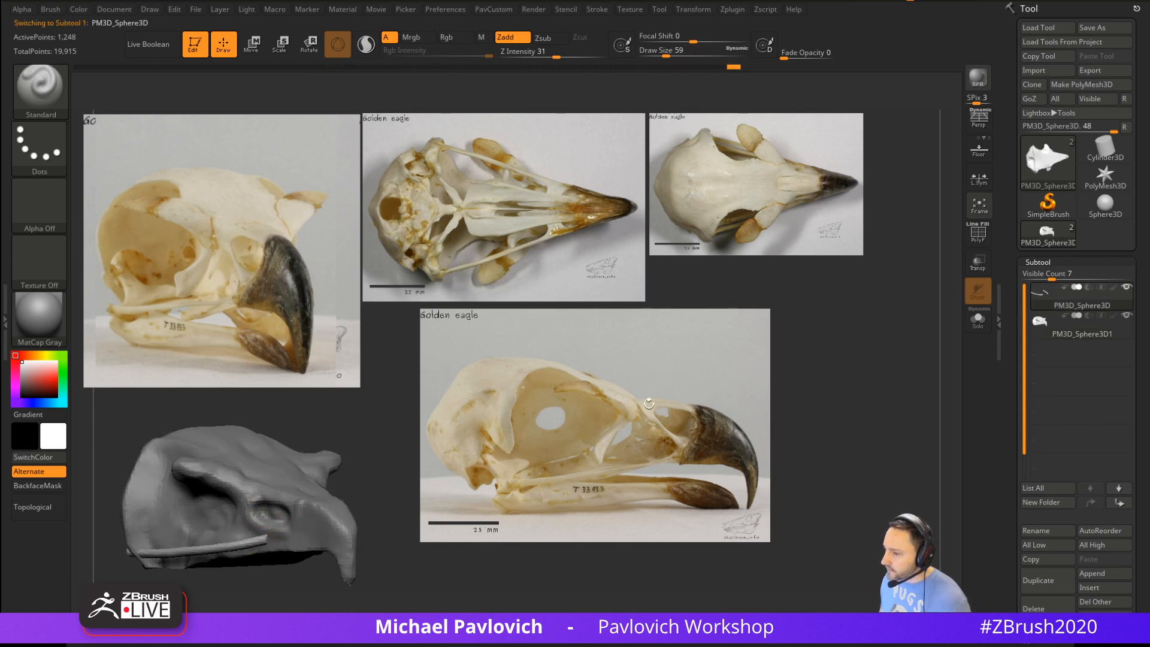
left_click(290, 483, "alt")
mouse_move(387, 422)
left_mouse_down("alt")
mouse_move(399, 406)
mouse_move(407, 417)
left_mouse_up("alt")
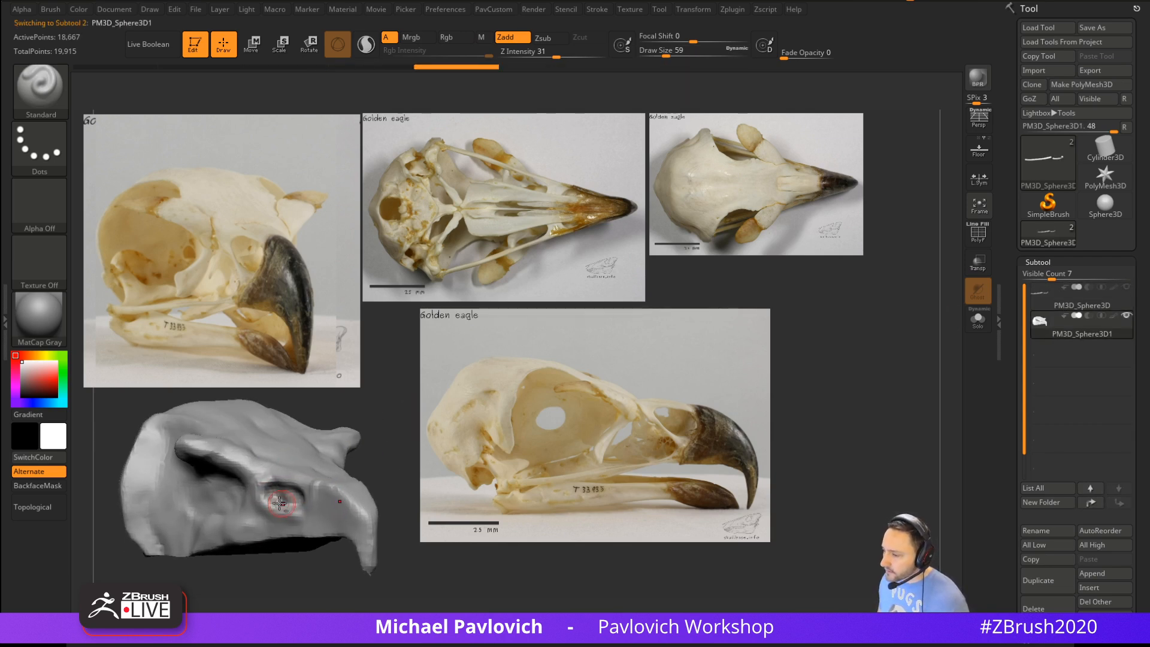
left_click_drag(273, 497, 294, 502, "alt")
mouse_move(414, 415)
left_mouse_down()
mouse_move(349, 458)
mouse_move(421, 442)
left_mouse_up()
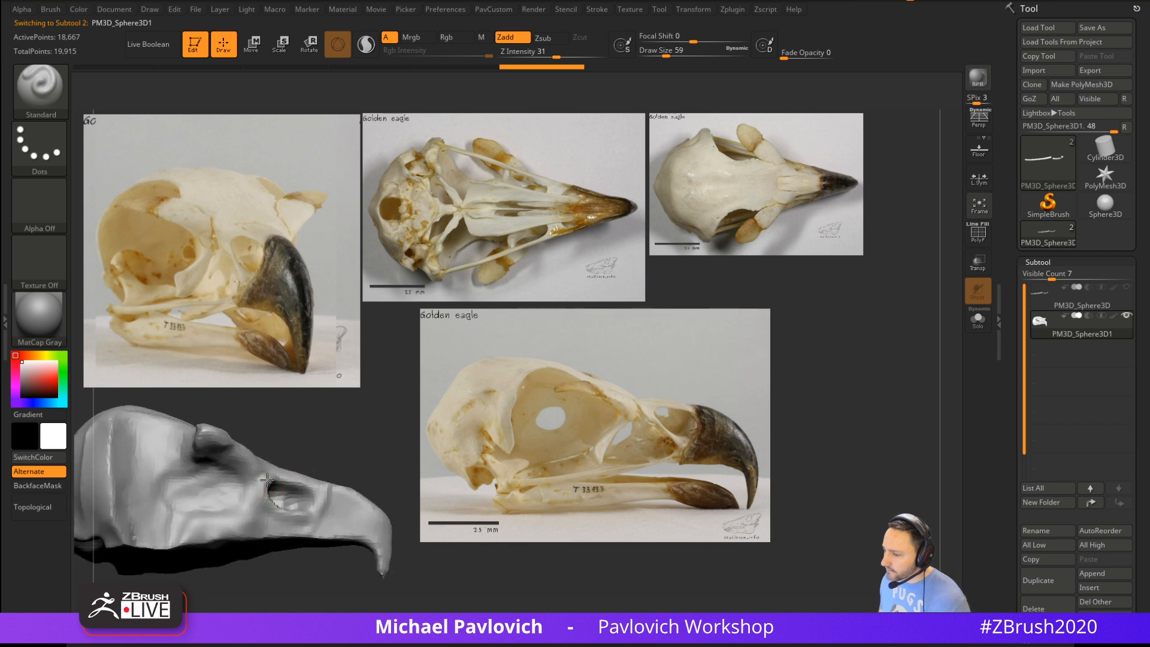
left_click_drag(274, 491, 306, 514, "alt")
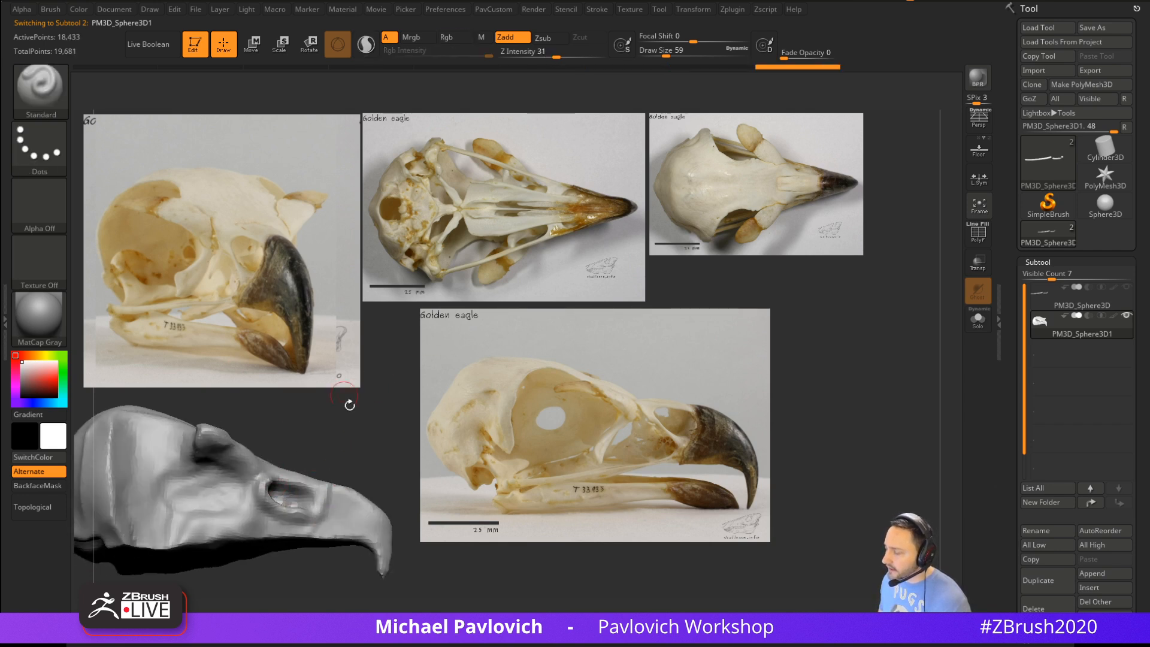
Insert mirrored spheres from the IMM primitives brush into the openings ahead of the eye sockets
left_click_drag(352, 403, 384, 381)
left_click_drag(358, 452, 394, 433)
key("b")
key("i")
key("p")
key("m")
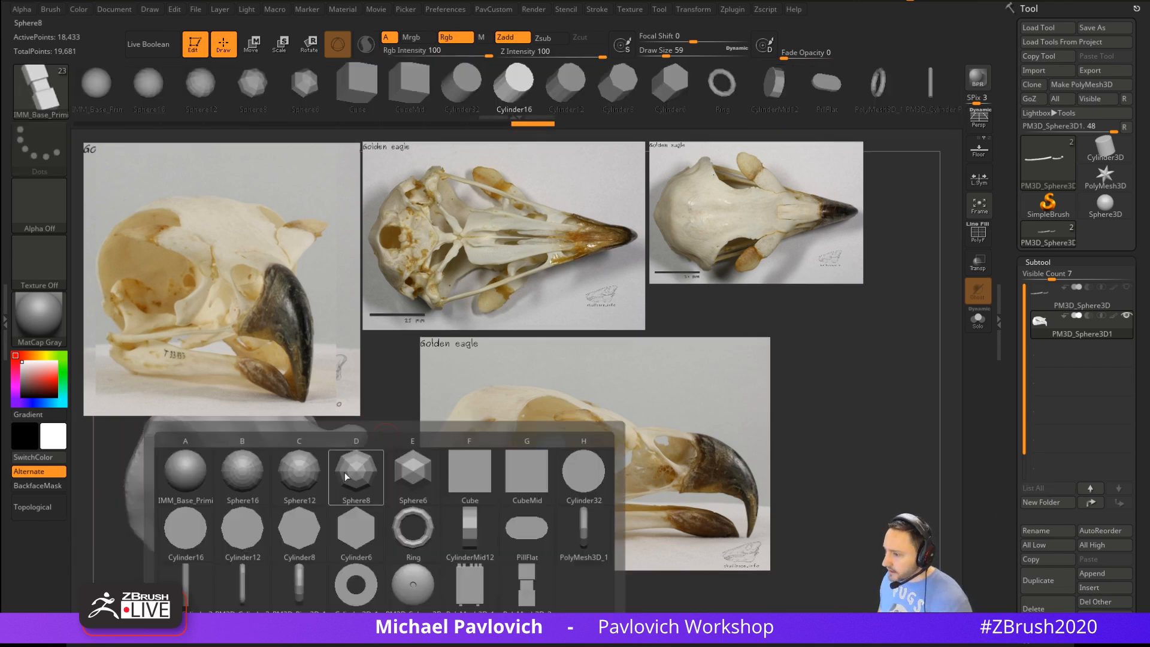
left_click(185, 474)
left_click_drag(393, 416, 404, 410)
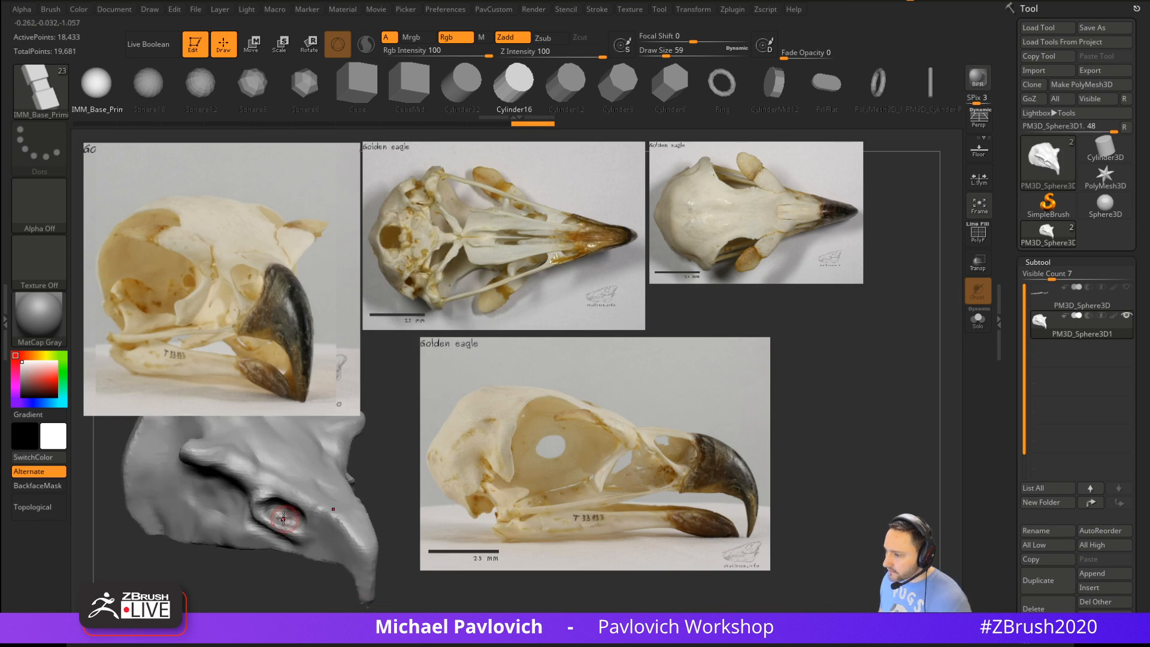
left_click_drag(284, 513, 286, 488)
left_click_drag(263, 590, 302, 578)
Position and shape the inserted spheres with the transform gizmo so they cross the side openings
key("w")
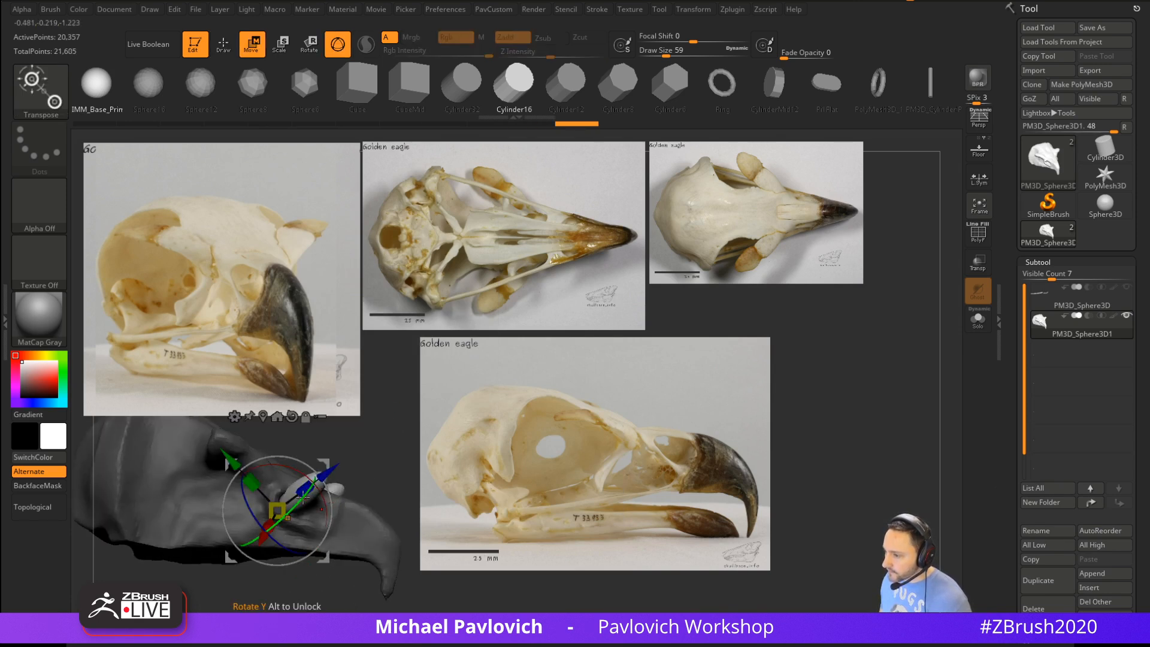
left_click_drag(302, 501, 347, 459)
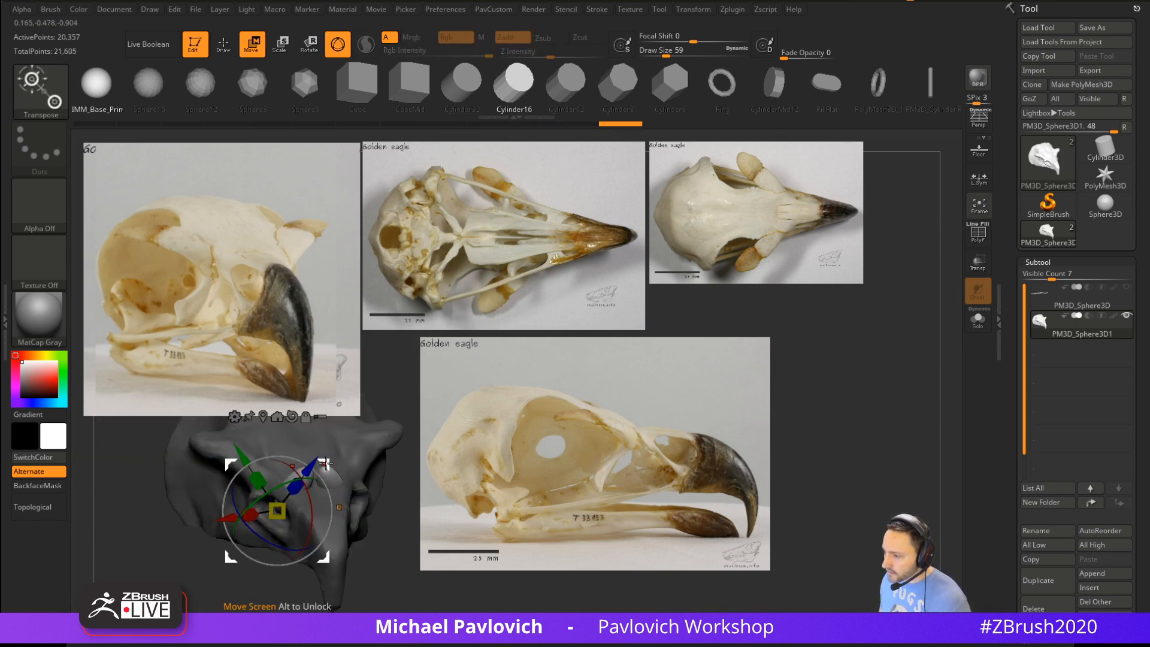
left_click_drag(324, 465, 304, 490)
key("q")
left_click_drag(240, 606, 439, 439)
Separate the spheres from the skull with Split Unmasked Points and preview their subtraction with Live Boolean
key("space")
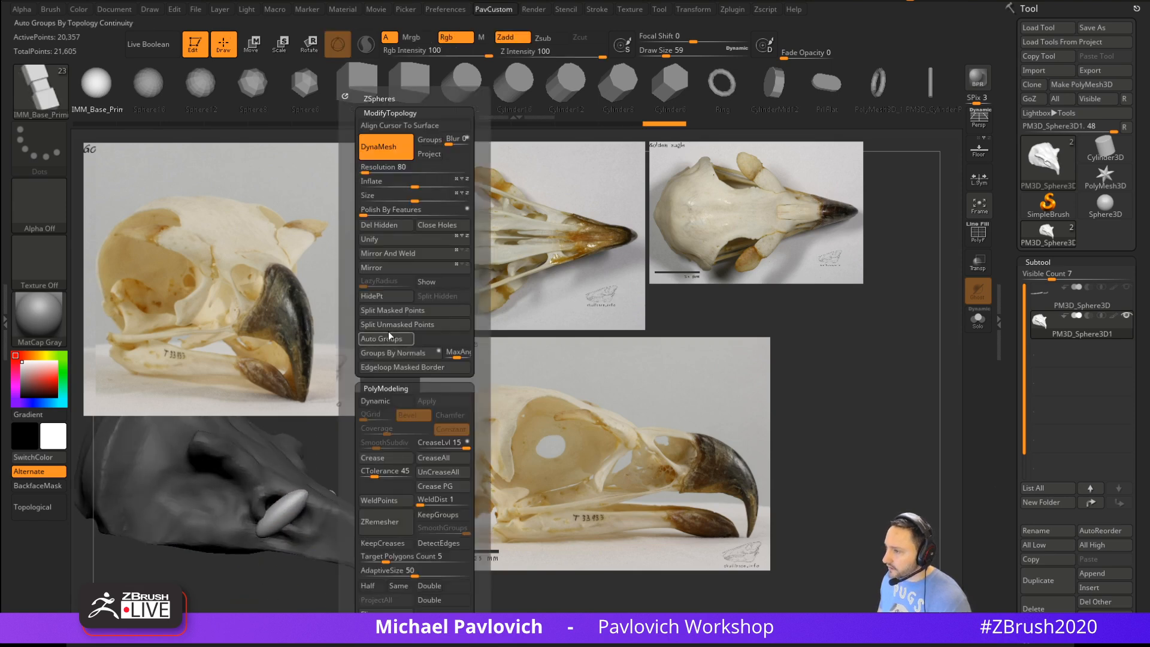
left_click(400, 327)
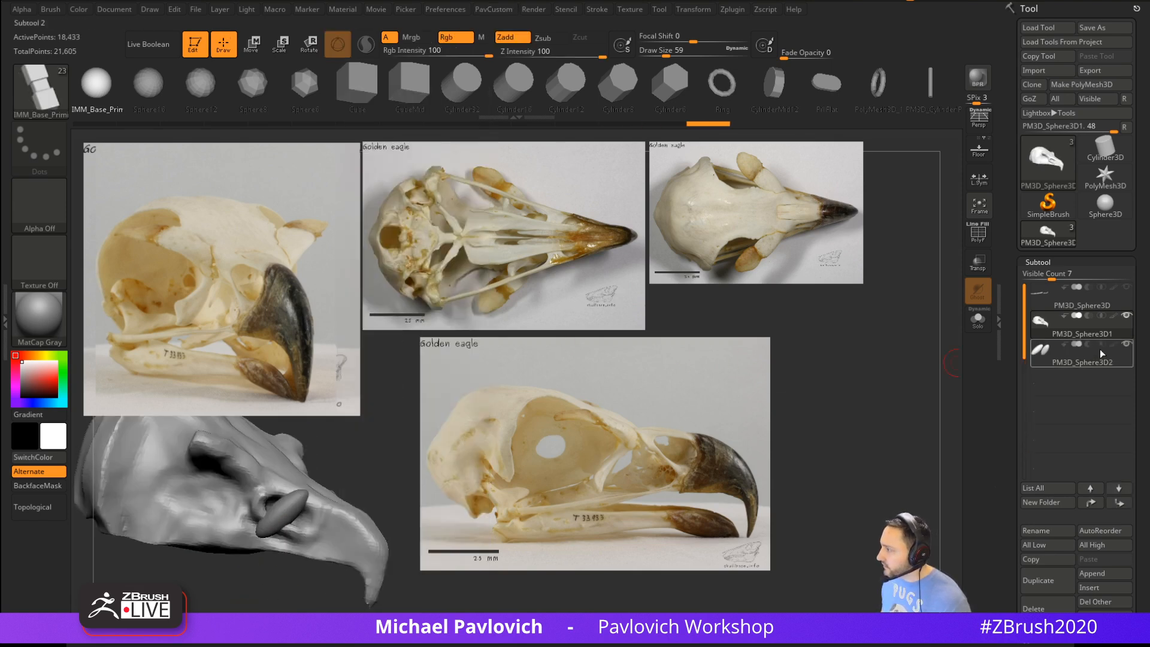
left_click(148, 45)
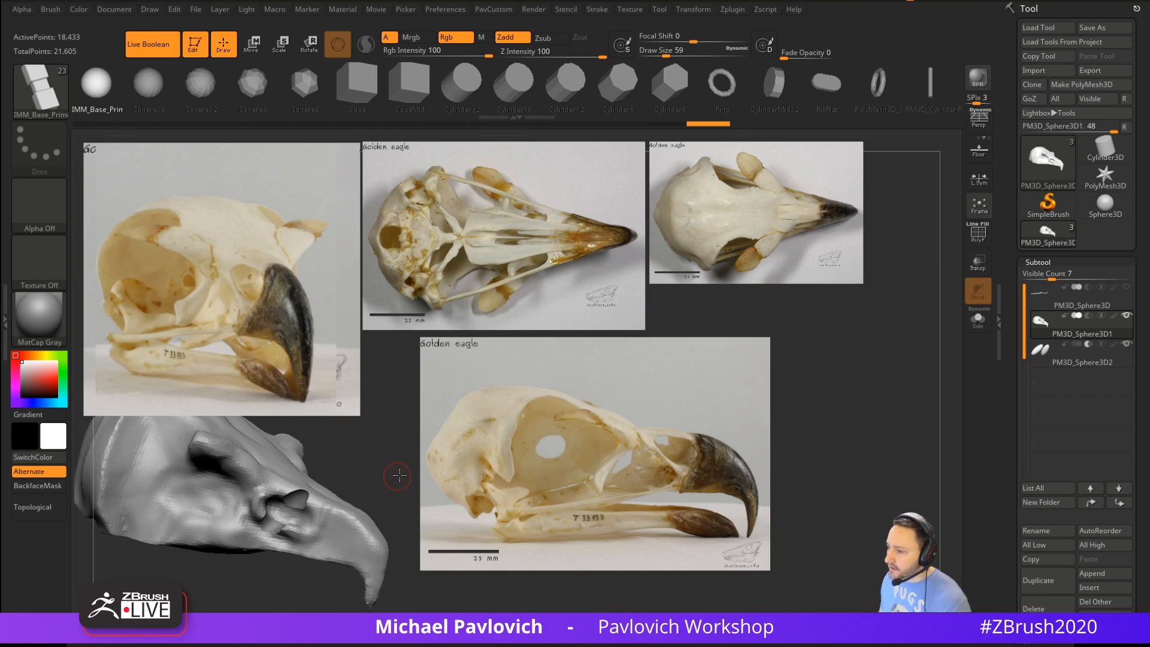
Select the cutter spheres, display the wireframe, and reshape them to fit the openings with the Move brush
key("w")
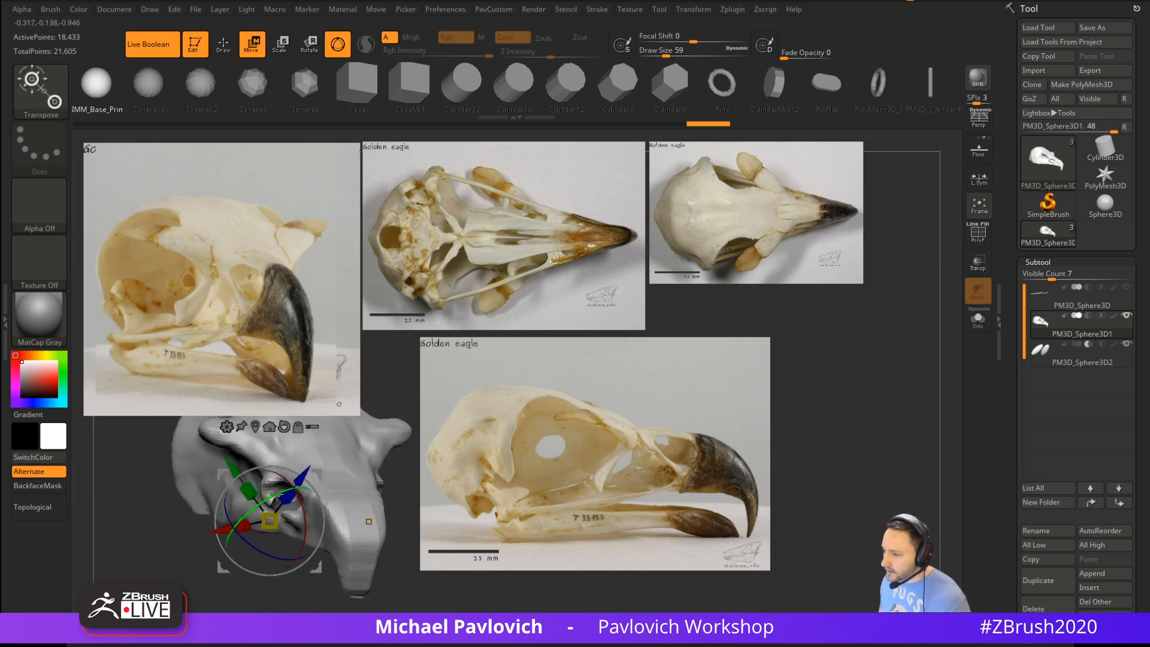
left_click(289, 492, "alt")
key("q")
mouse_move(294, 531)
left_mouse_down()
mouse_move(288, 547)
mouse_move(299, 520)
mouse_move(283, 505)
left_mouse_up()
key("s")
key("b")
key("m")
key("v")
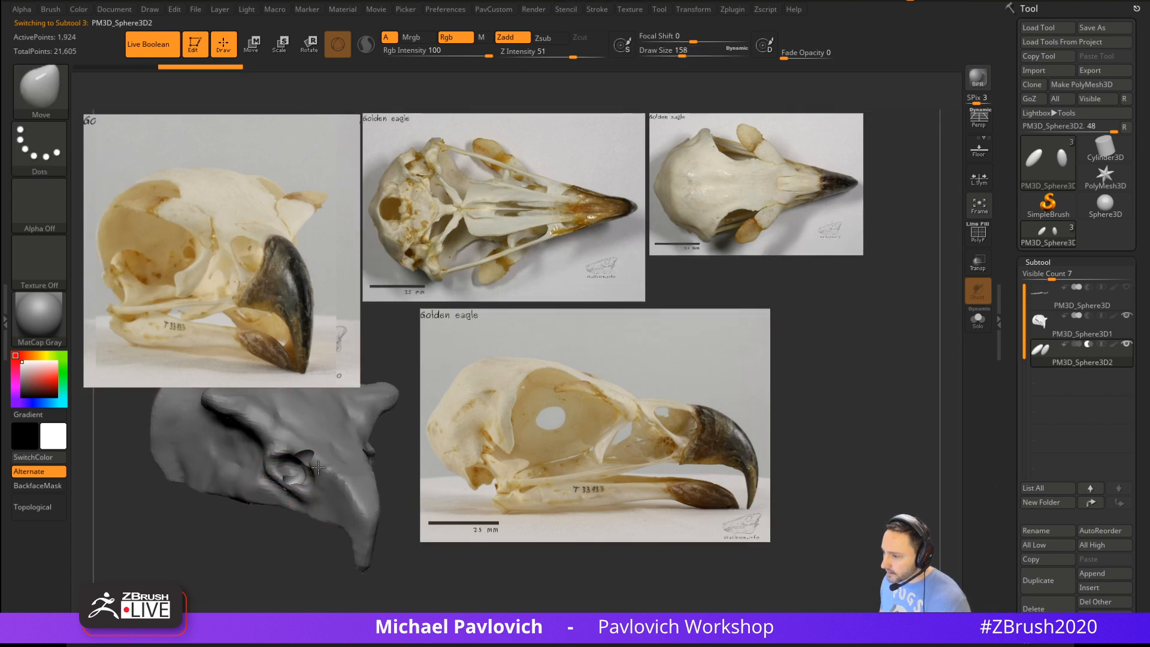
left_click_drag(803, 281, 831, 302)
left_click(977, 238)
mouse_move(886, 420)
left_mouse_down()
mouse_move(360, 470)
mouse_move(336, 458)
left_mouse_up()
key("s")
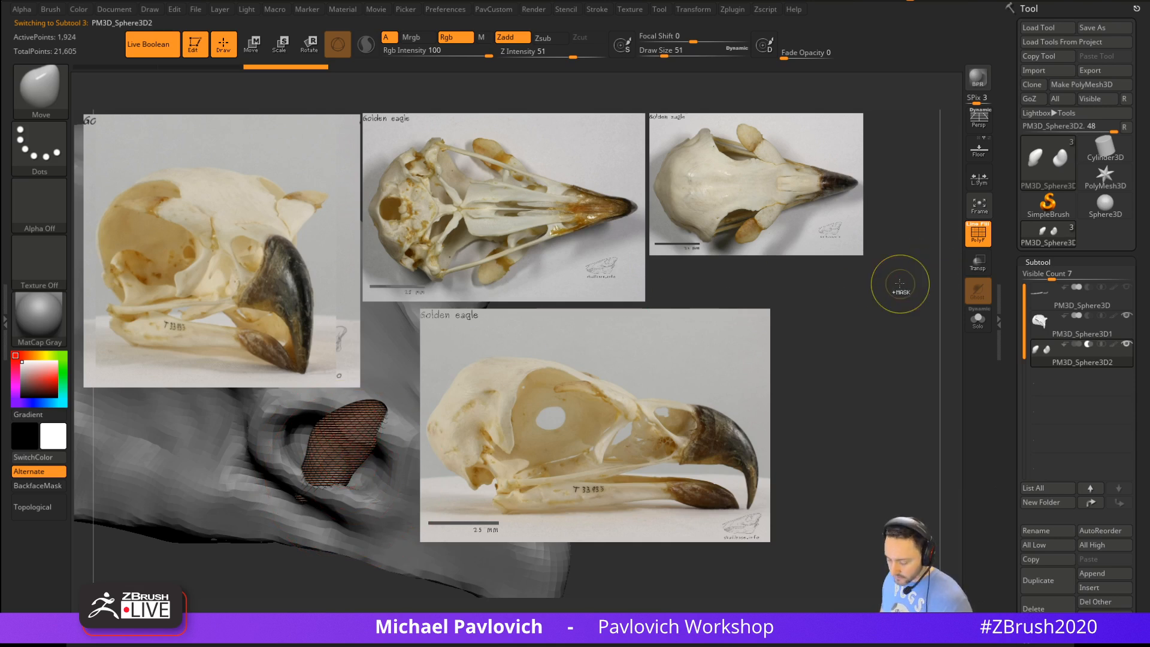
key("ctrl+g")
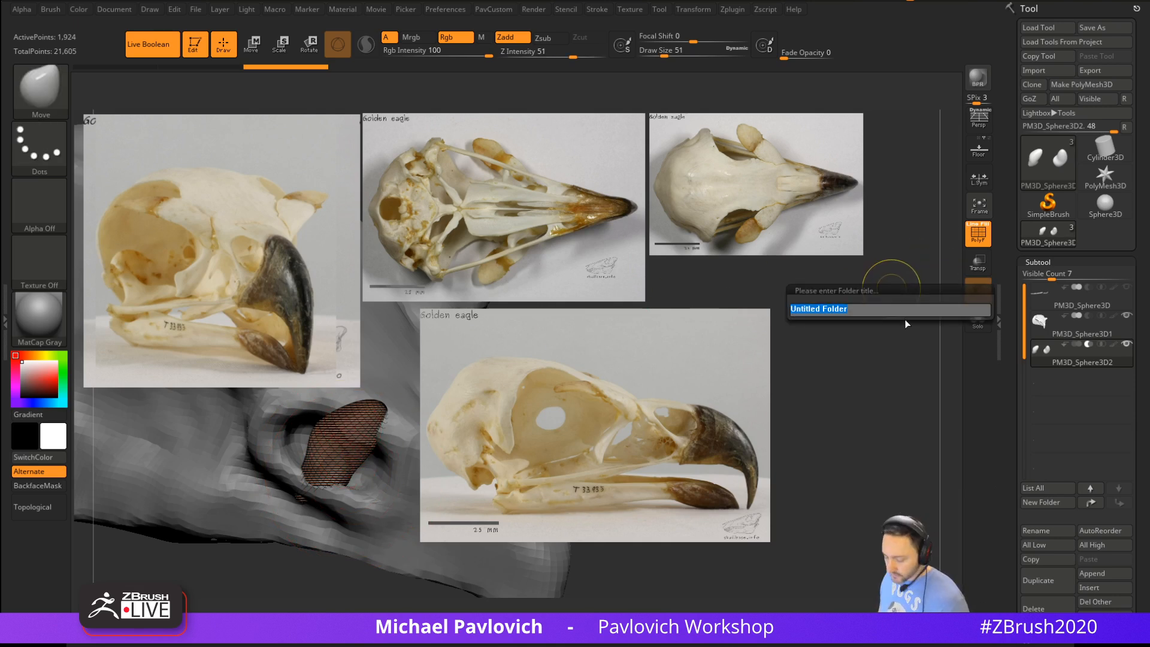
key("Escape")
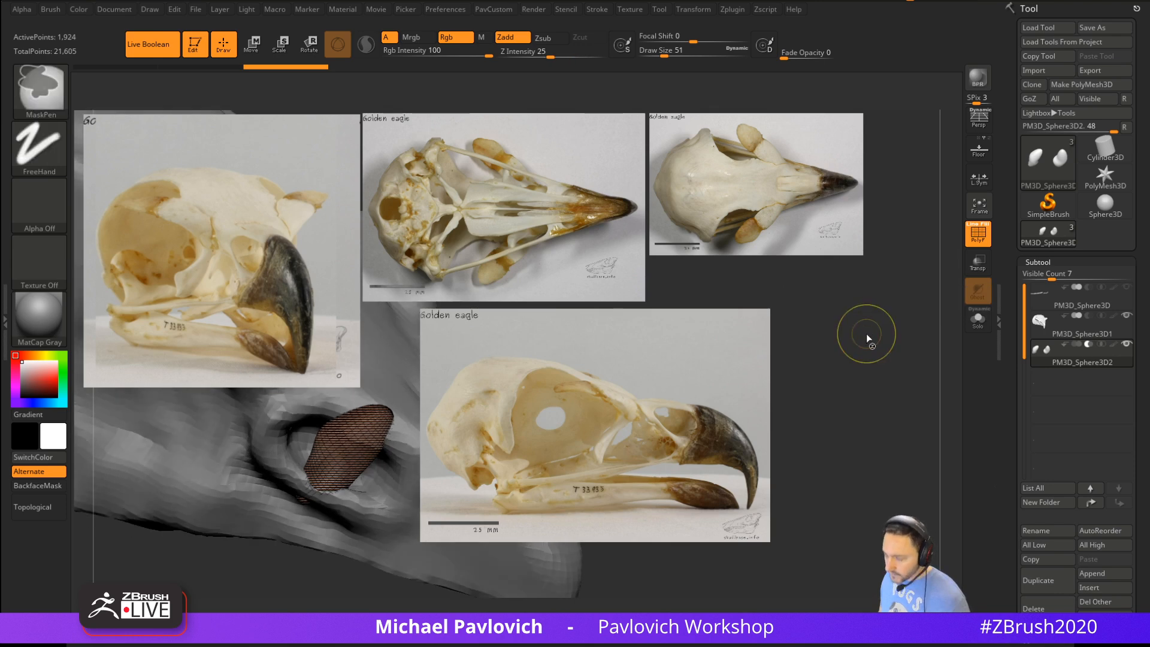
key("ctrl+g")
left_click(693, 364)
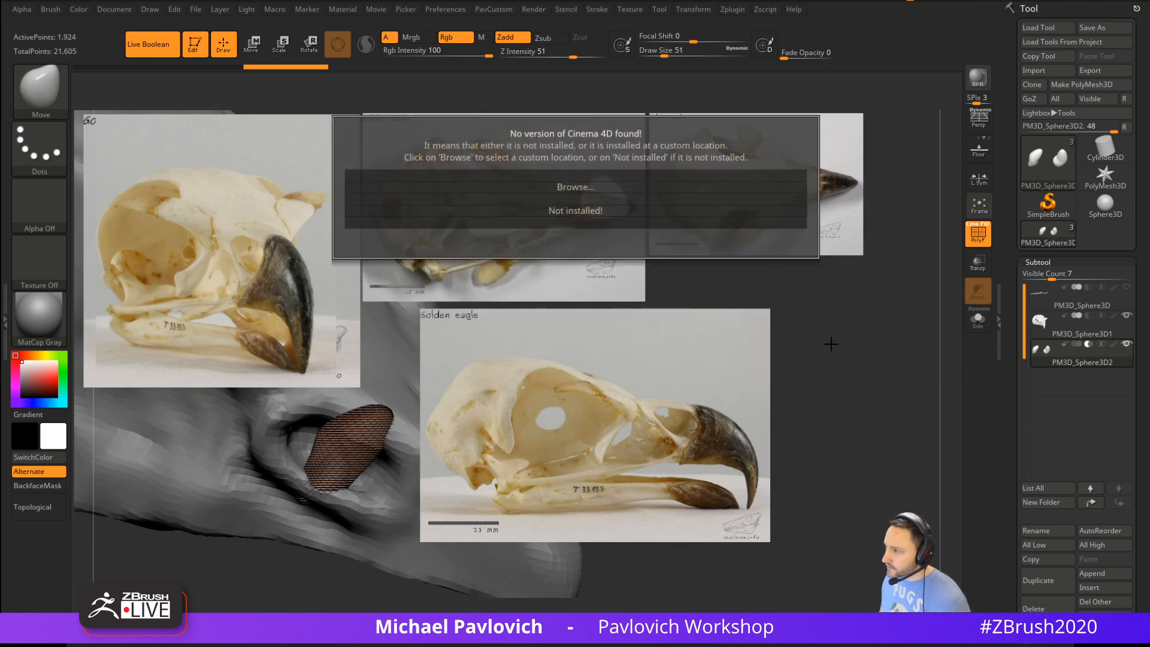
key("Escape")
Assign a new polygroup to the cutter spheres
left_click_drag(858, 330, 855, 330)
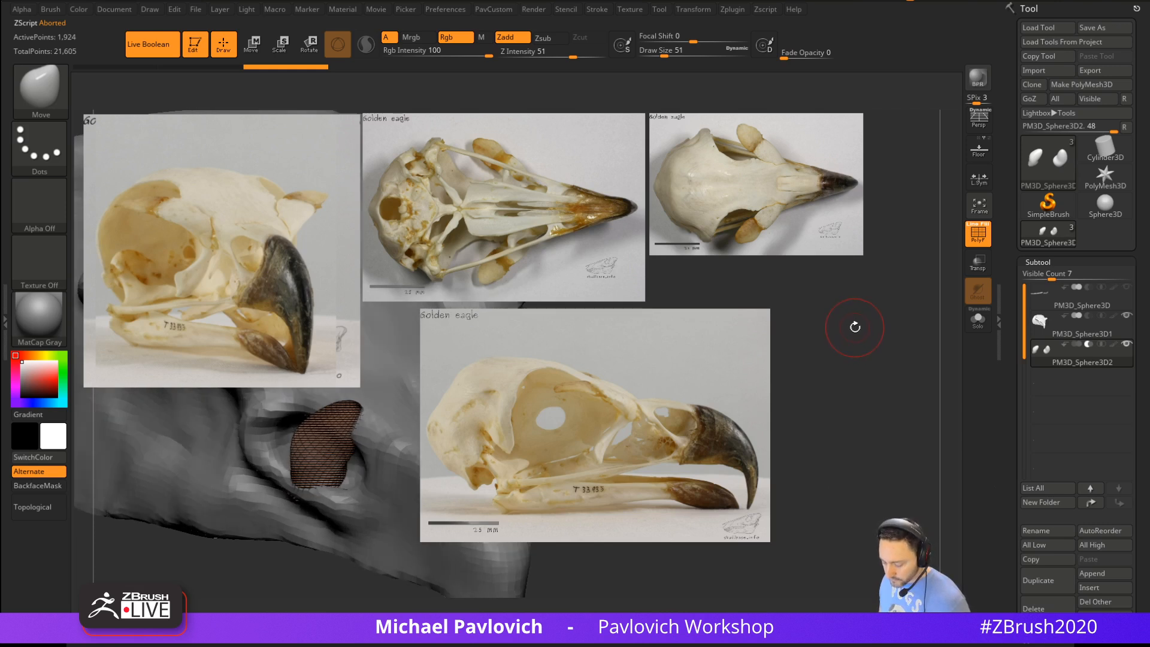
key("ctrl")
key("ctrl+w")
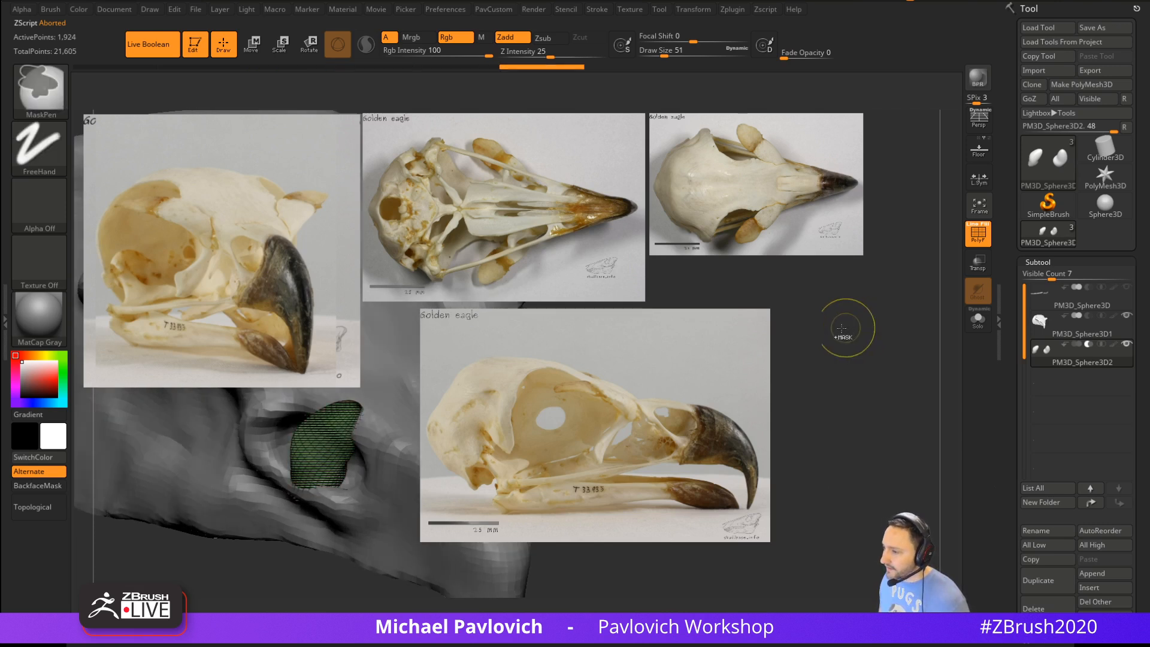
key("ctrl+w")
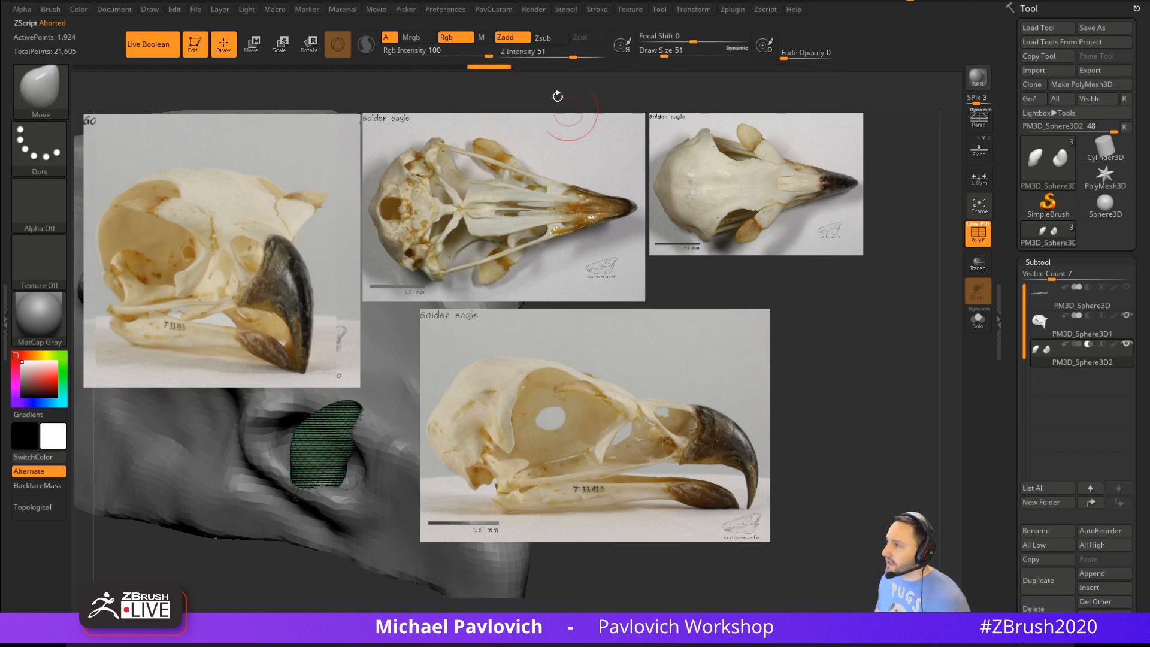
Check the Show Coplanar option in the Render Booleans settings
left_click(446, 11)
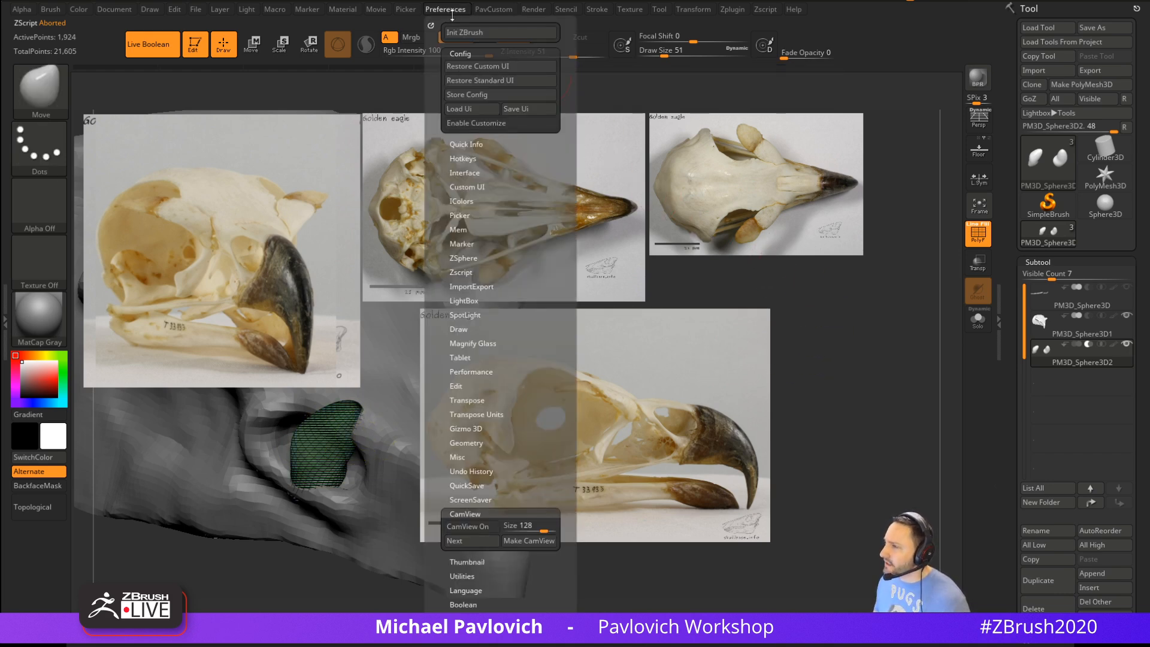
left_click(544, 9)
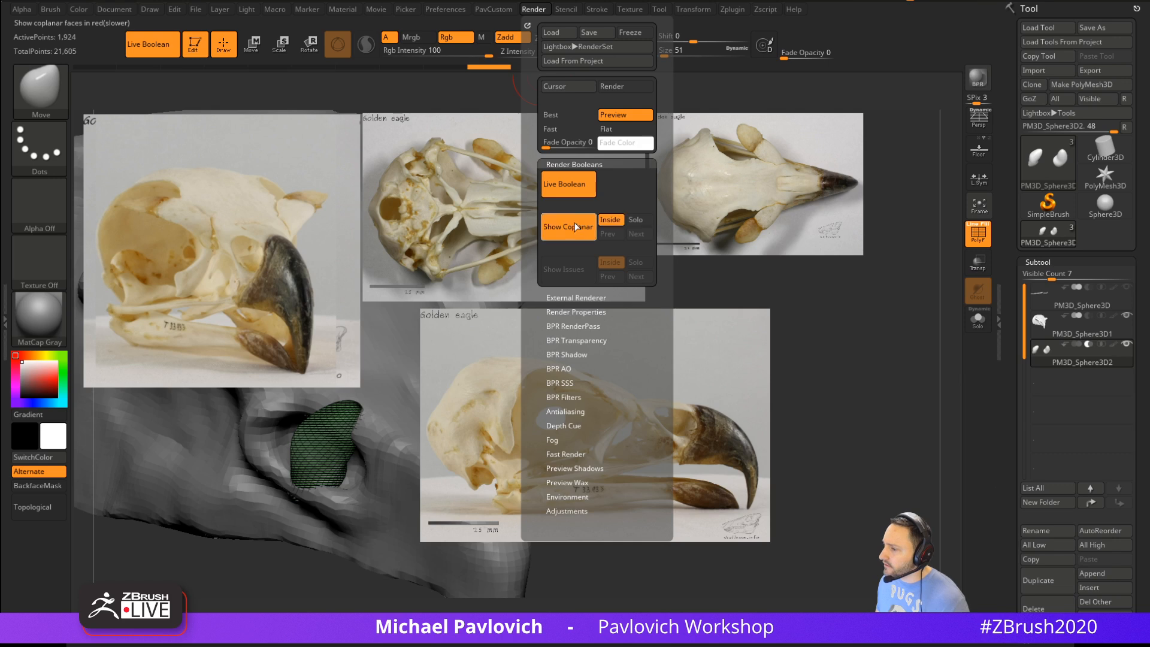
left_click_drag(843, 394, 856, 386)
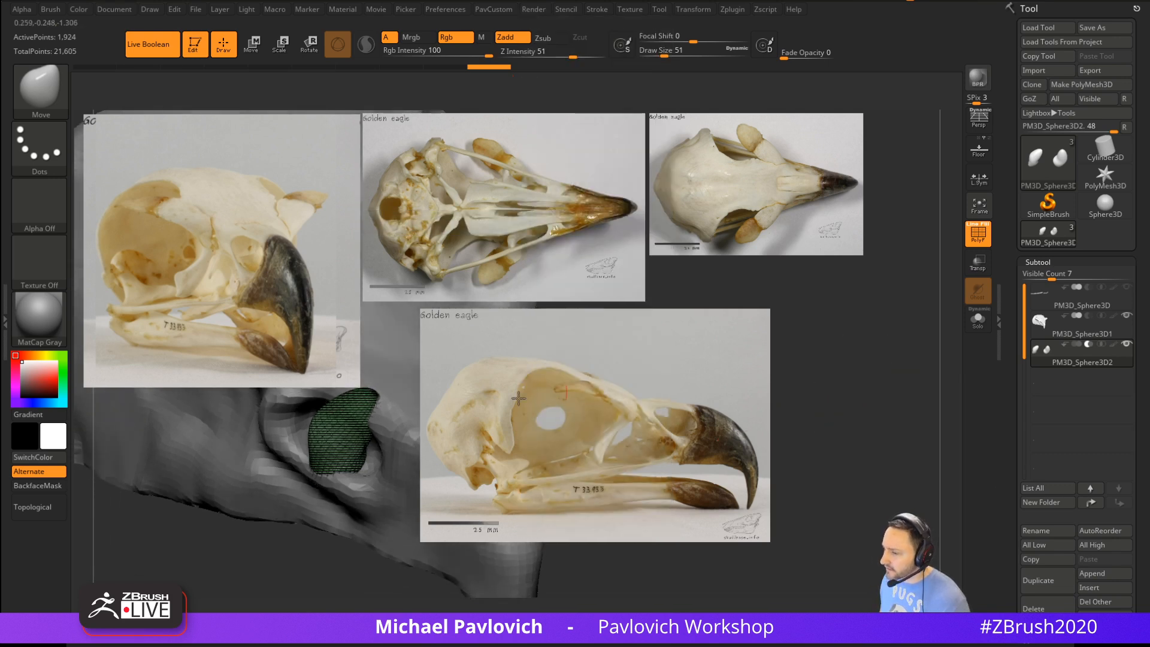
Reshape the cutter spheres with the Move brush at draw size 140 and turn off the wireframe
key("s")
mouse_move(342, 460)
left_mouse_down()
mouse_move(357, 460)
mouse_move(315, 426)
left_mouse_up()
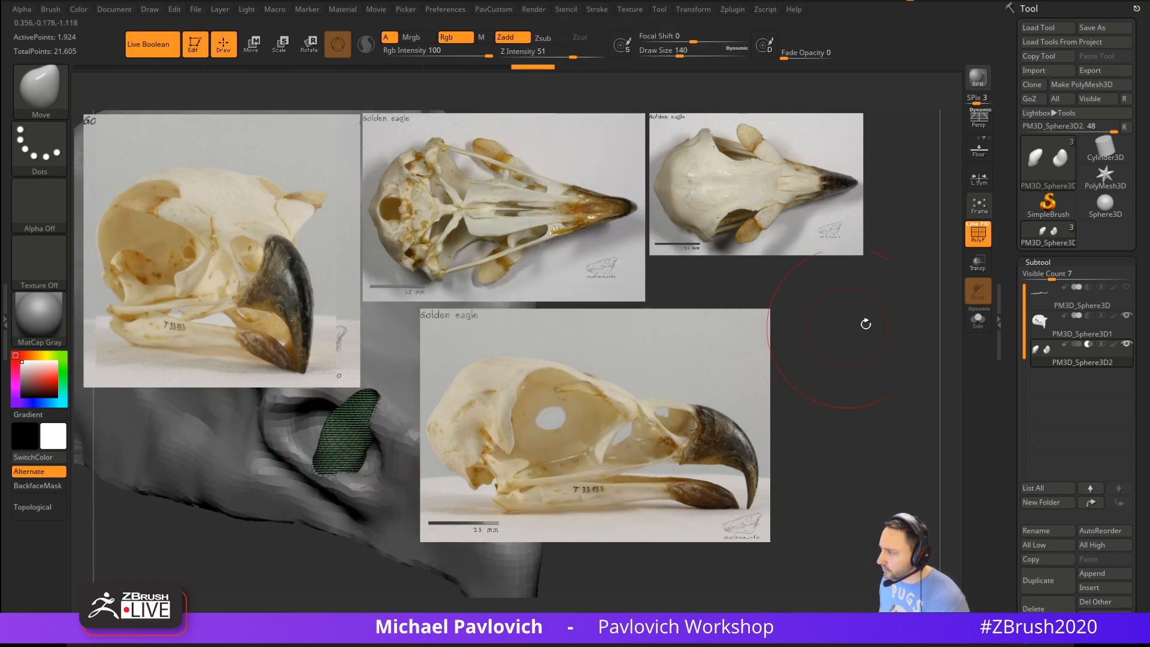
key("shift+f")
mouse_move(296, 475)
right_mouse_down()
mouse_move(321, 526)
mouse_move(287, 554)
right_mouse_up()
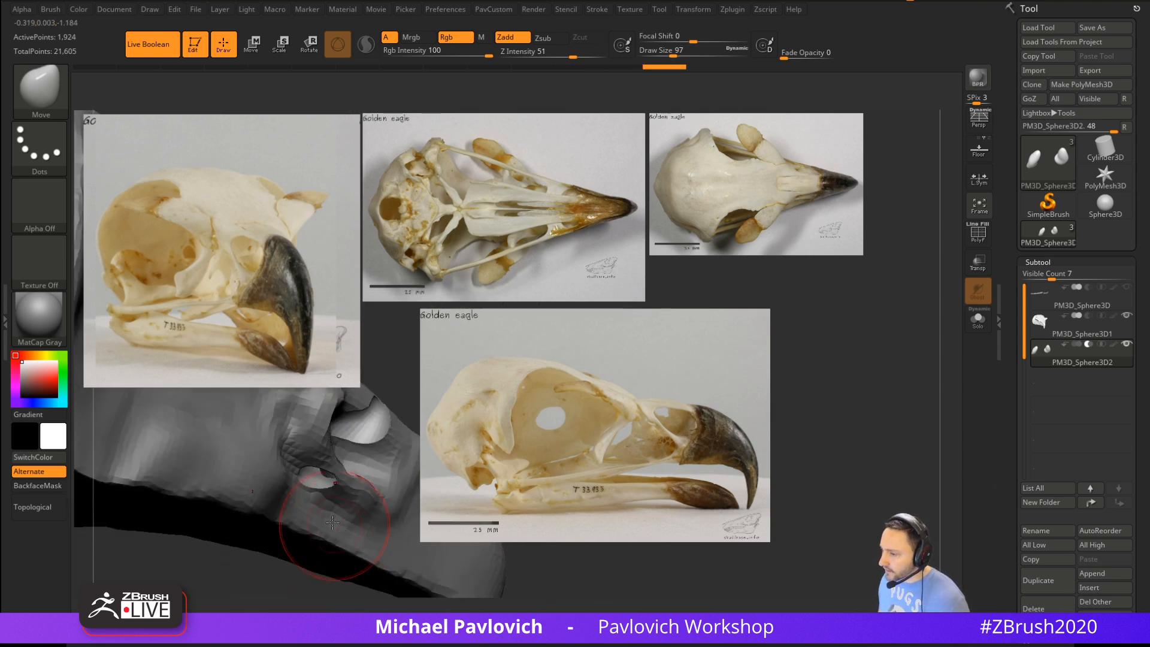
Select the skull, sculpt the bone behind the opening with the Standard brush at draw size 37, and remesh it with DynaMesh
key("b")
key("s")
key("t")
left_click(1076, 336)
key("grave")
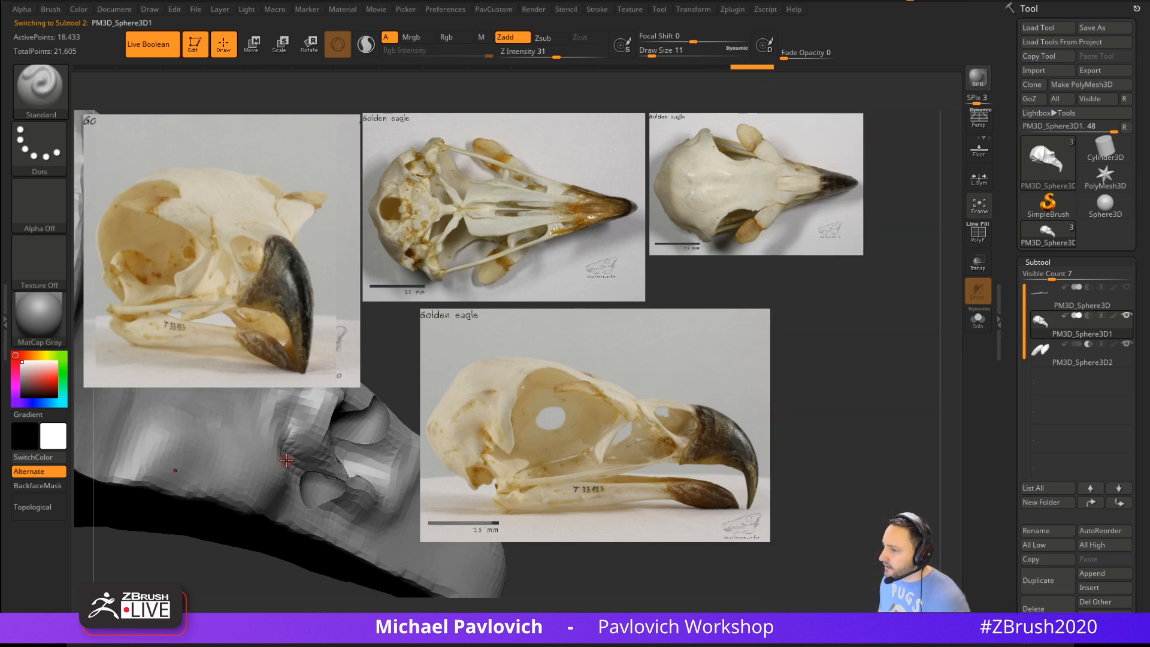
key("s")
mouse_move(287, 444)
left_mouse_down()
mouse_move(298, 442)
mouse_move(291, 421)
left_mouse_up()
left_click_drag(854, 358, 867, 405, "ctrl")
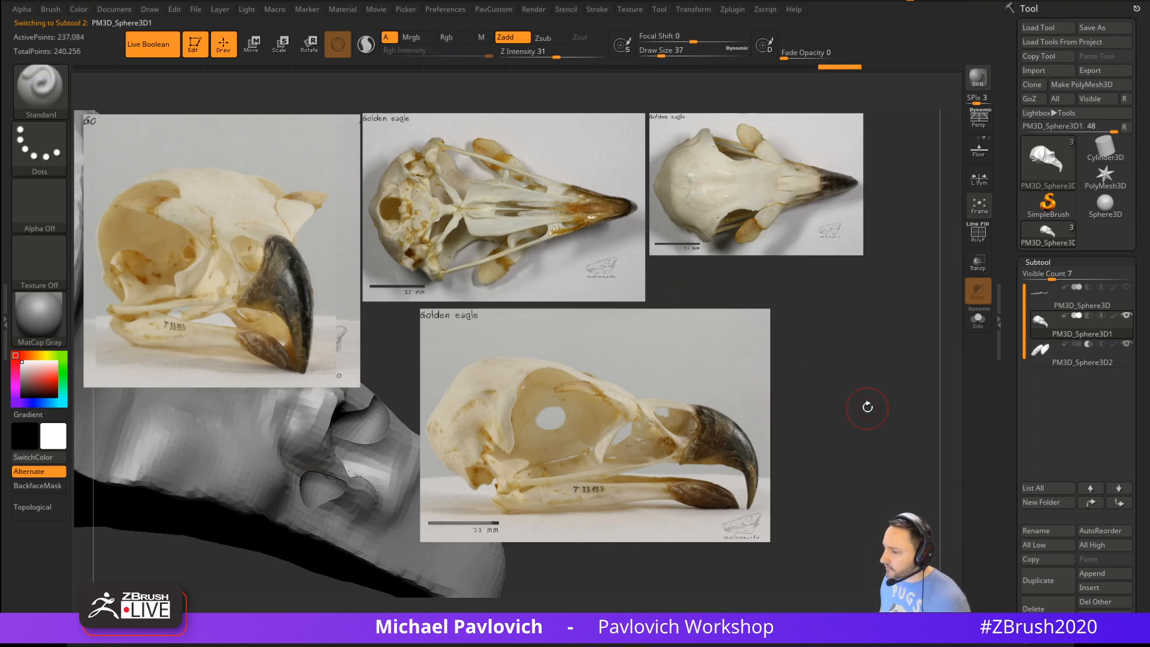
Lower the skull's DynaMesh resolution and remesh it
mouse_move(867, 406)
right_mouse_down()
mouse_move(857, 365)
mouse_move(806, 367)
right_mouse_up()
left_click_drag(297, 428, 308, 418, "shift")
right_click_drag(307, 419, 335, 440)
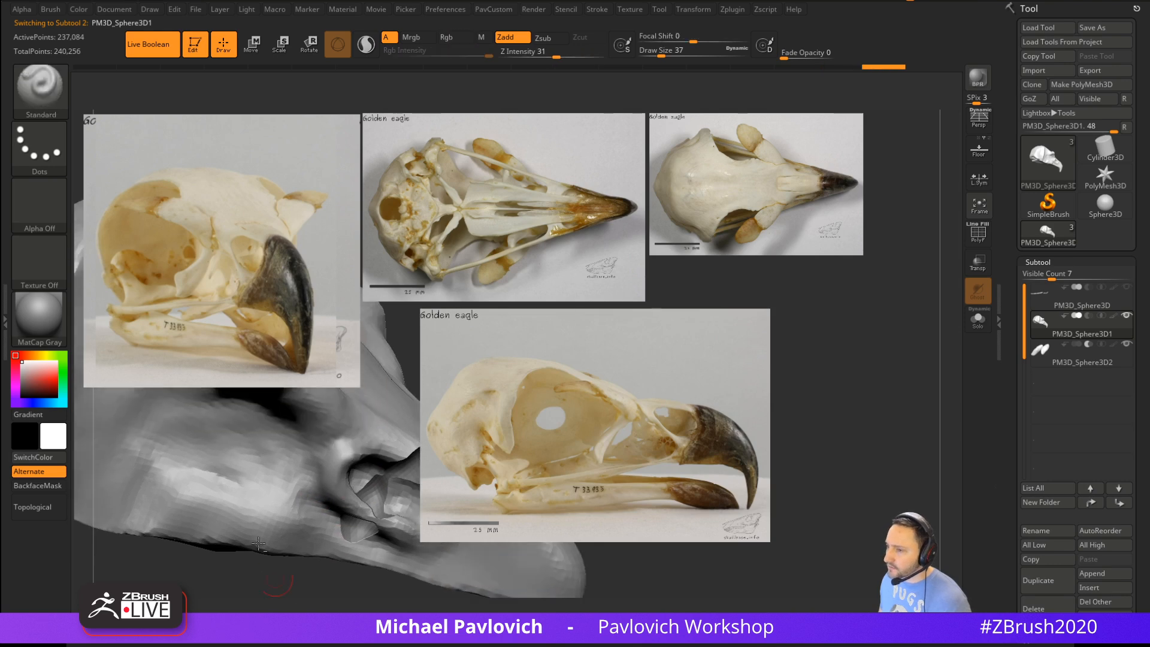
left_click(37, 90)
left_click(683, 414)
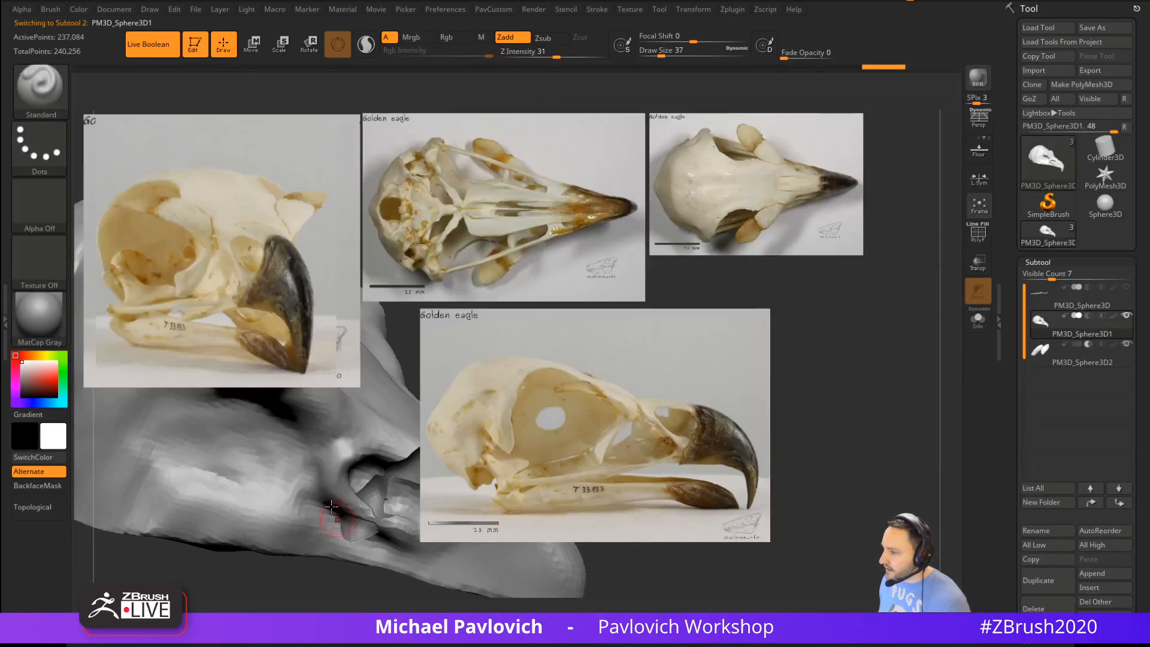
mouse_move(293, 535)
right_mouse_down()
mouse_move(336, 600)
mouse_move(321, 547)
right_mouse_up()
key("space")
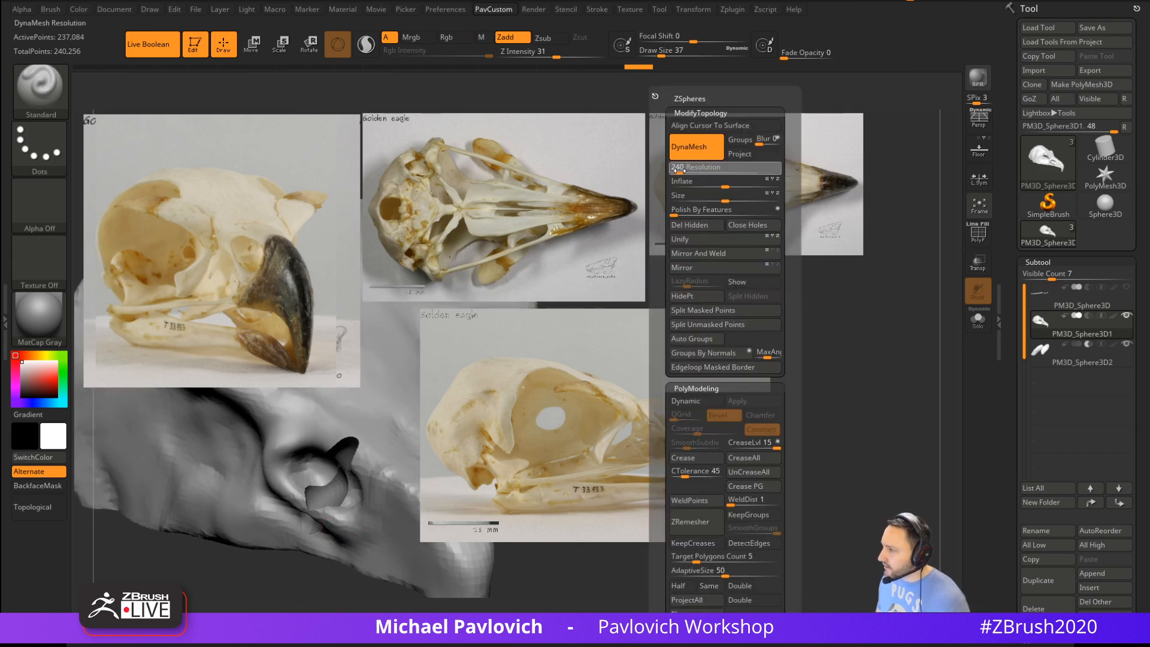
key("ctrl")
mouse_move(225, 566)
left_mouse_down()
mouse_move(316, 575)
mouse_move(282, 588)
mouse_move(296, 578)
mouse_move(281, 569)
left_mouse_up()
Select the cutter spheres subtool and pull their pointed ends in around the side opening with the Move brush at draw size 158
left_click(1043, 353)
key("s")
left_click_drag(348, 496, 367, 494)
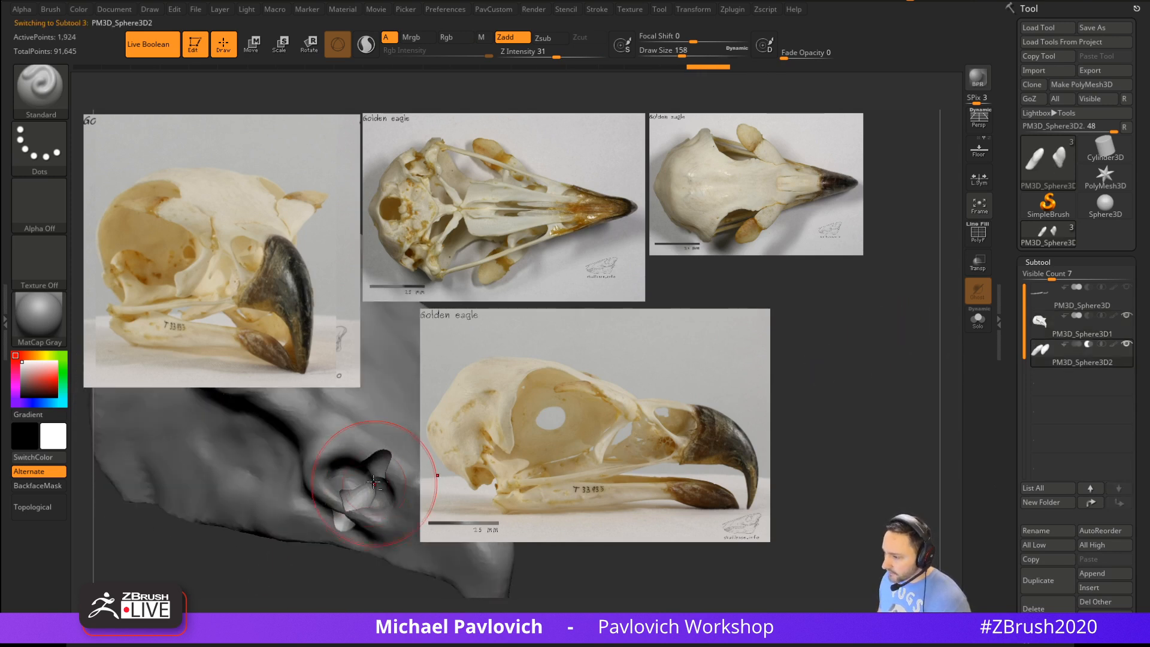
key("b")
key("m")
key("v")
mouse_move(383, 455)
left_mouse_down()
mouse_move(343, 516)
mouse_move(358, 482)
left_mouse_up()
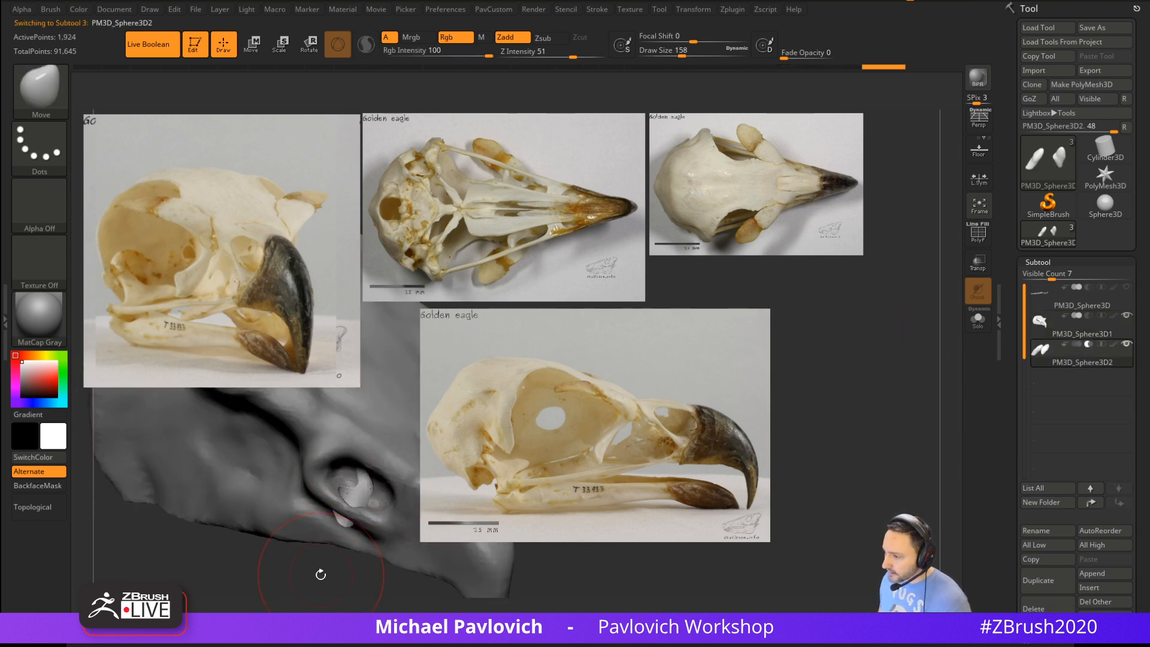
mouse_move(321, 575)
left_mouse_down()
mouse_move(371, 557)
mouse_move(383, 521)
left_mouse_up()
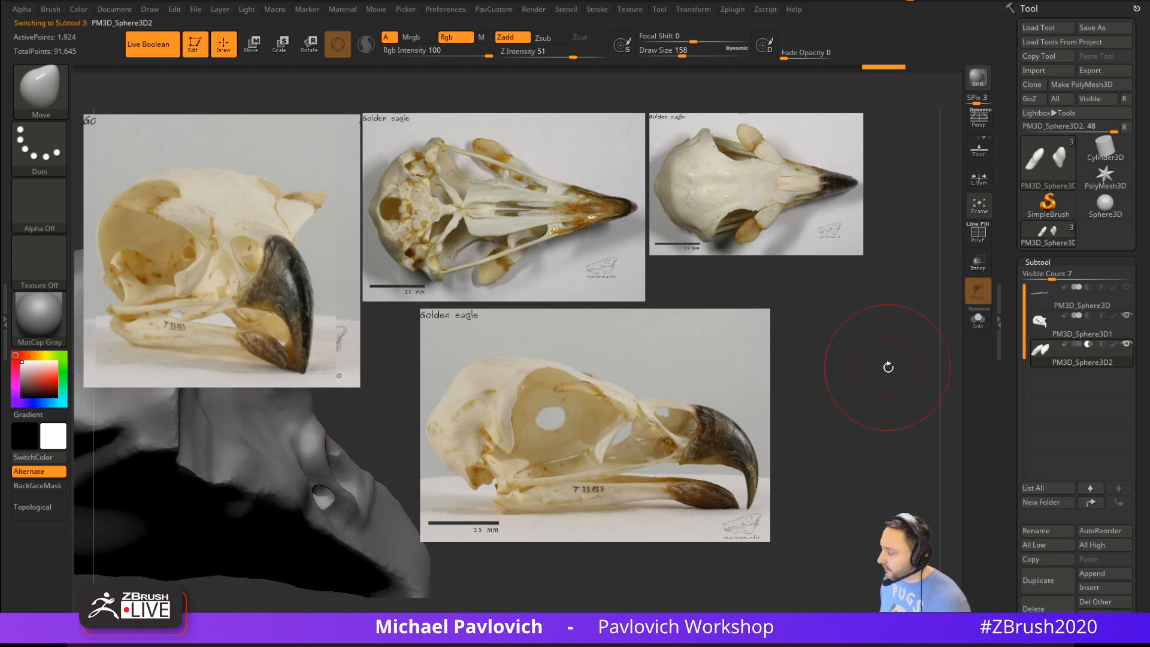
Insert another mirrored pair of spheres into the cutter subtool at the side opening with the IMM primitives brush
mouse_move(888, 366)
left_mouse_down()
mouse_move(862, 404)
mouse_move(782, 405)
mouse_move(847, 397)
left_mouse_up()
key("s")
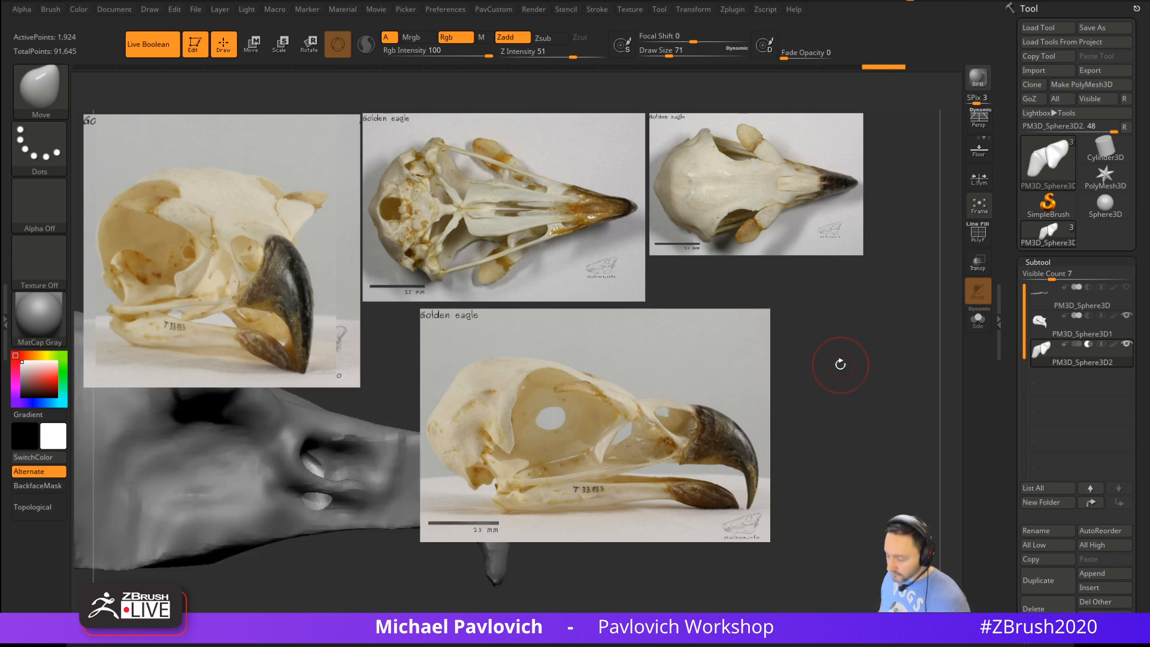
key("ctrl+1")
key("m")
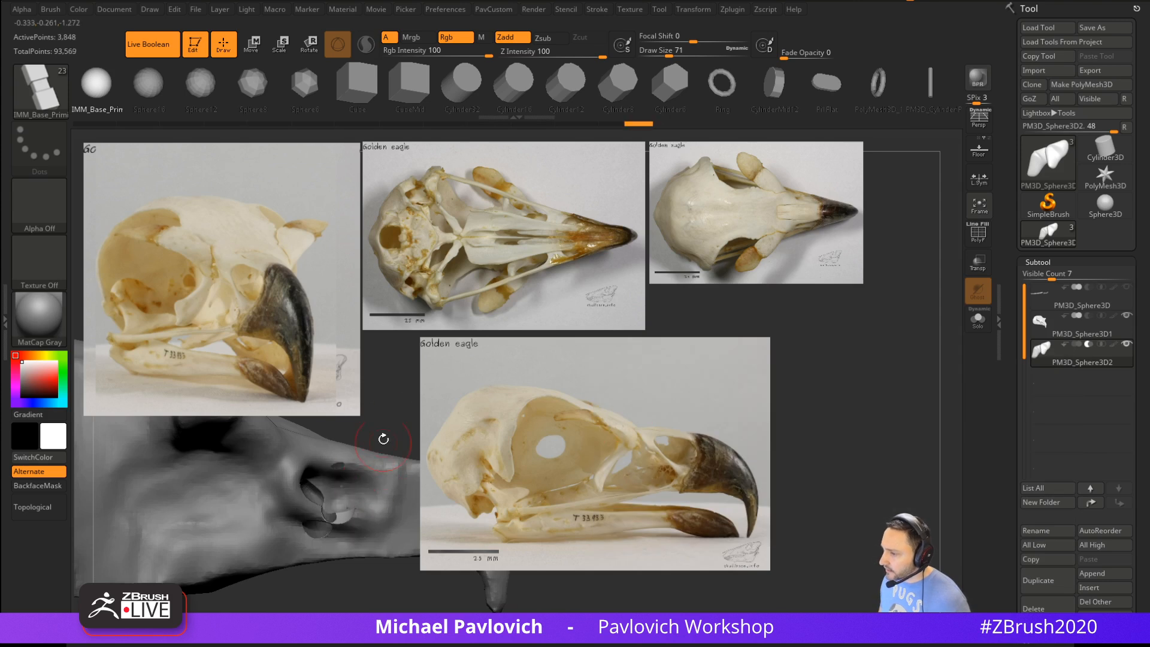
left_click_drag(352, 496, 350, 494)
Reshape the new cutter spheres with the Move brush at draw size 145 and turn on the wireframe
key("b")
key("m")
key("v")
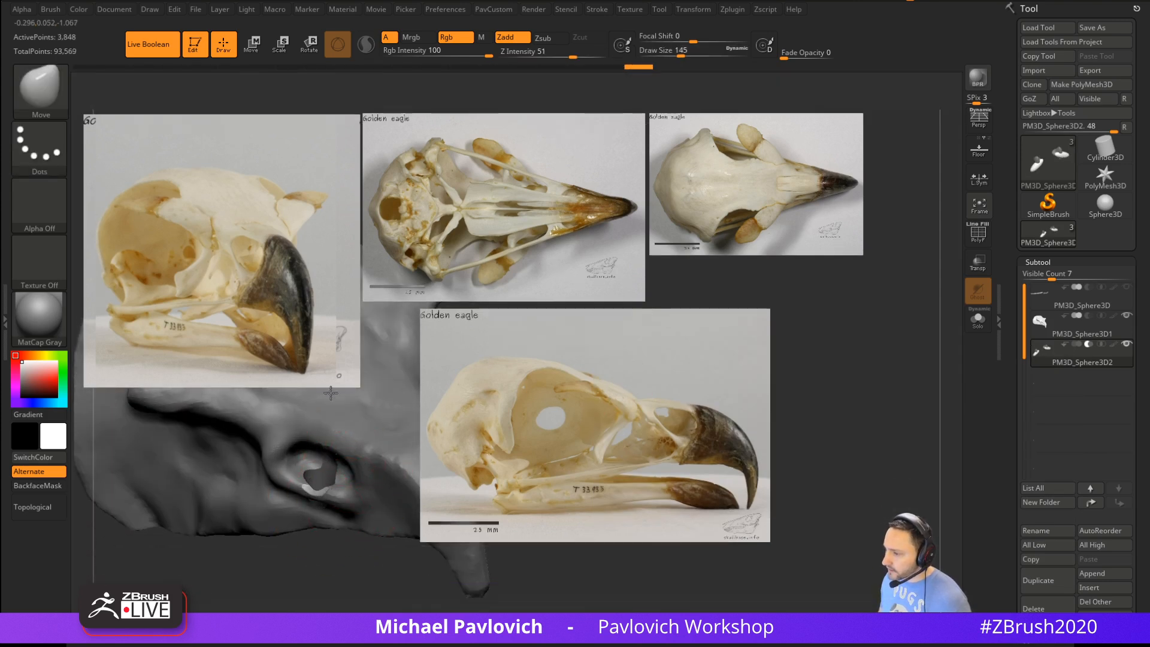
mouse_move(344, 542)
left_mouse_down()
mouse_move(379, 575)
mouse_move(468, 527)
left_mouse_up()
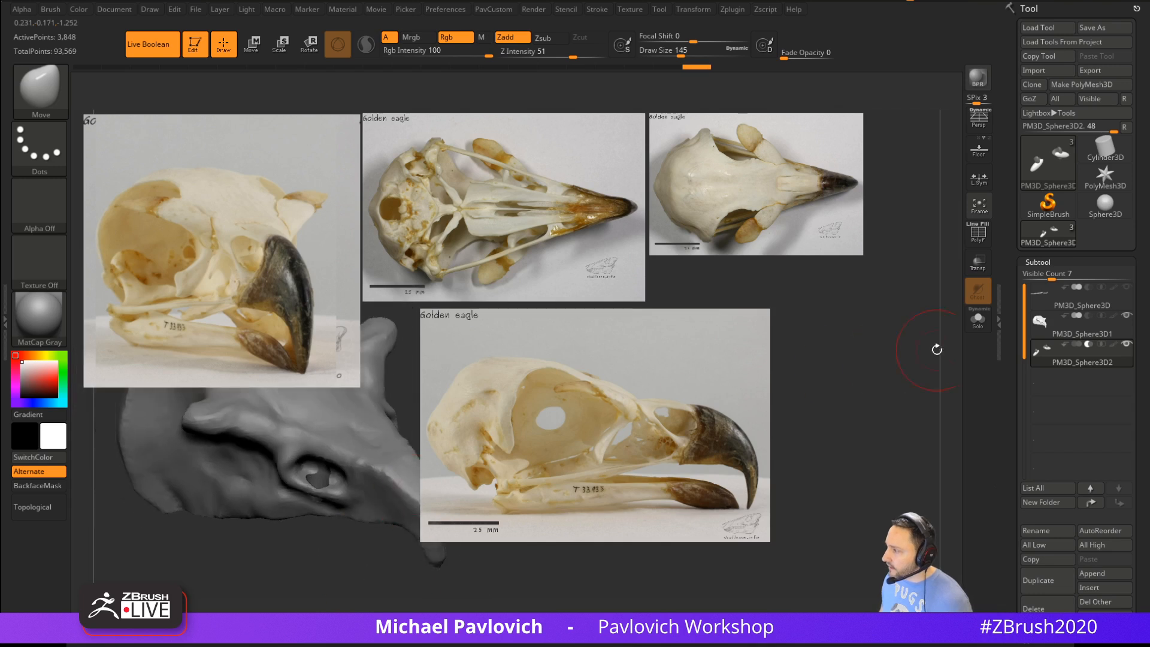
key("shift+f")
left_click_drag(886, 335, 722, 409)
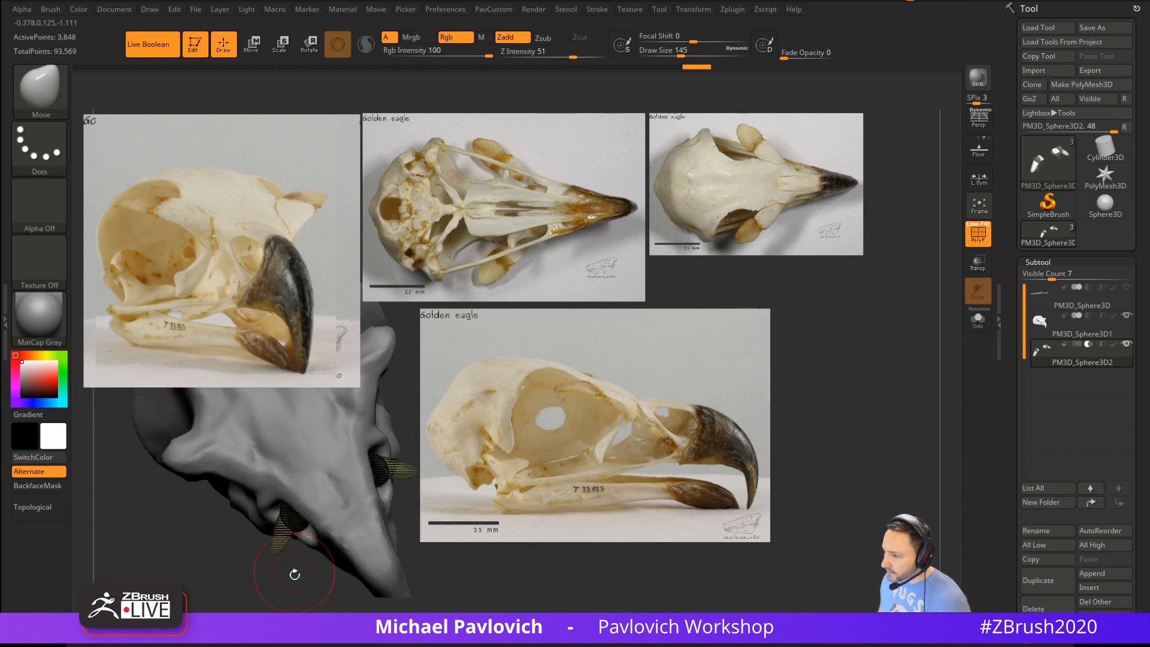
left_click_drag(294, 574, 325, 515)
Enable Local Symmetry and reposition the new cutter spheres inside the side openings with the gizmo
key("w")
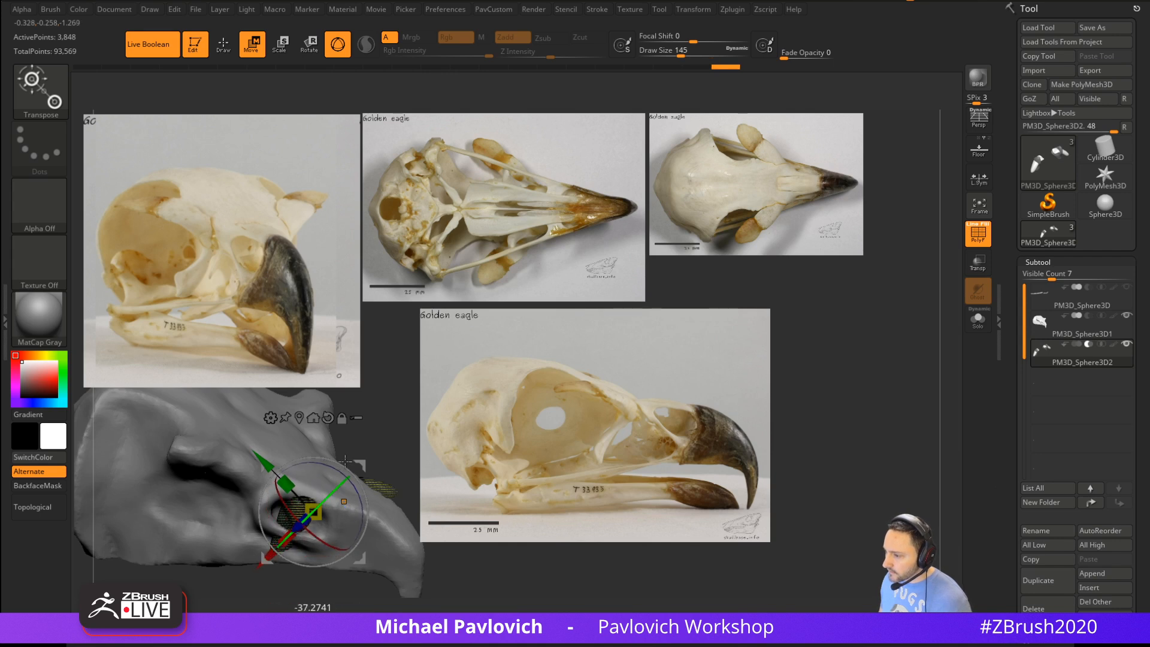
mouse_move(345, 460)
left_mouse_down()
mouse_move(285, 529)
mouse_move(359, 464)
left_mouse_up()
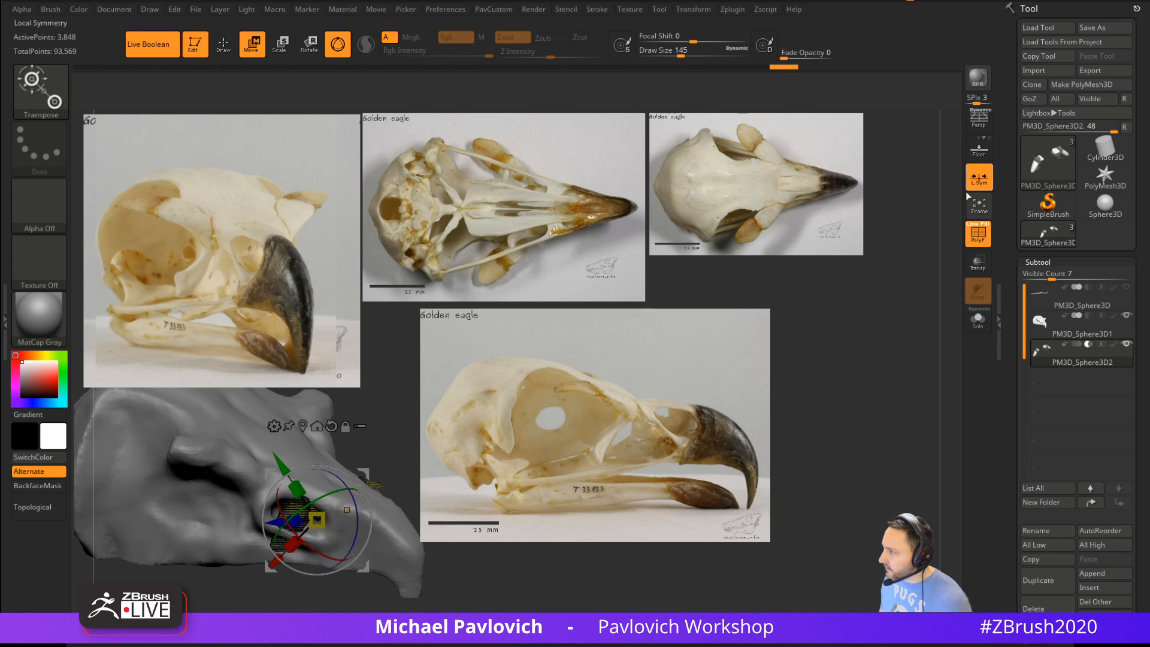
left_click_drag(868, 288, 645, 382)
left_click_drag(333, 511, 329, 482)
left_click_drag(317, 579, 248, 563)
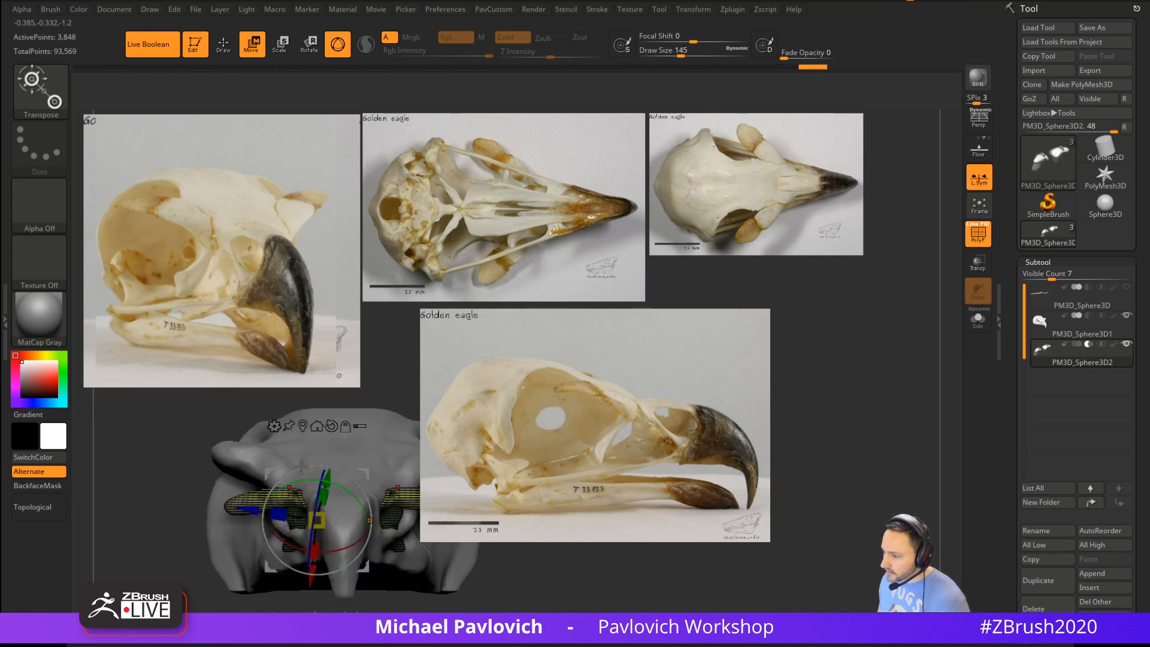
left_click_drag(400, 366, 334, 380, "alt")
left_click_drag(298, 581, 344, 588)
Turn off the wireframe and push the cutters deeper through the side openings with the Move brush at draw sizes 187 and 154
key("q")
mouse_move(373, 413)
left_mouse_down()
mouse_move(395, 417)
mouse_move(352, 306)
left_mouse_up()
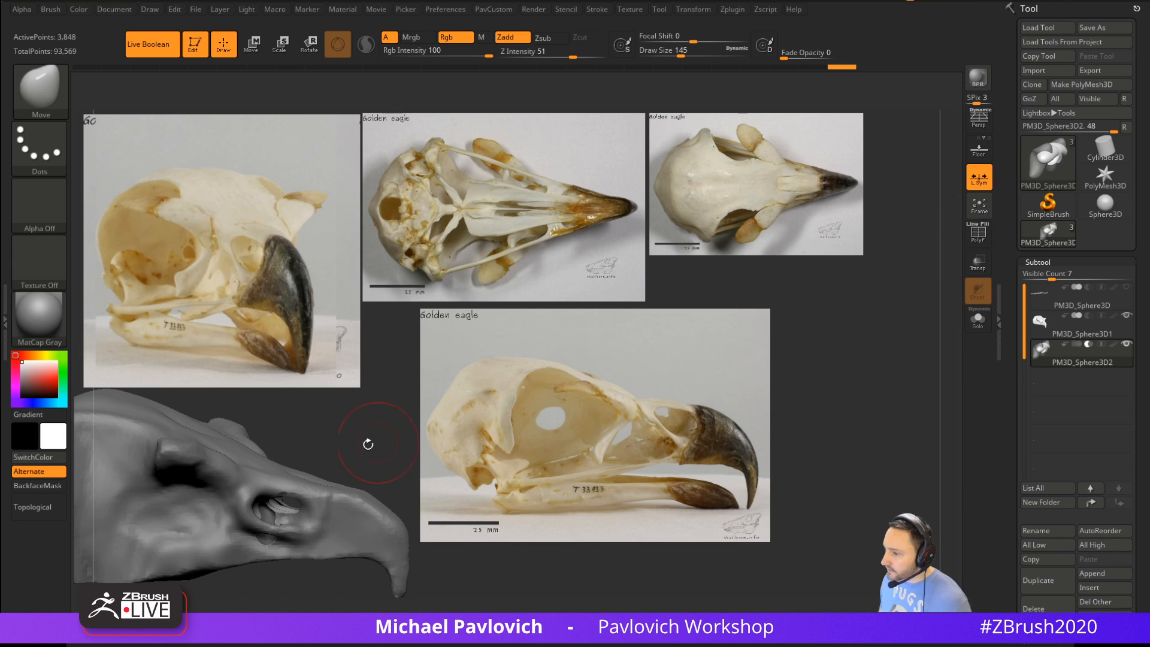
mouse_move(367, 441)
left_mouse_down()
mouse_move(383, 455)
mouse_move(334, 423)
left_mouse_up()
key("s")
left_click_drag(311, 479, 323, 480)
right_click_drag(323, 480, 329, 486)
key("s")
left_click_drag(328, 486, 322, 486)
right_click_drag(318, 475, 318, 485)
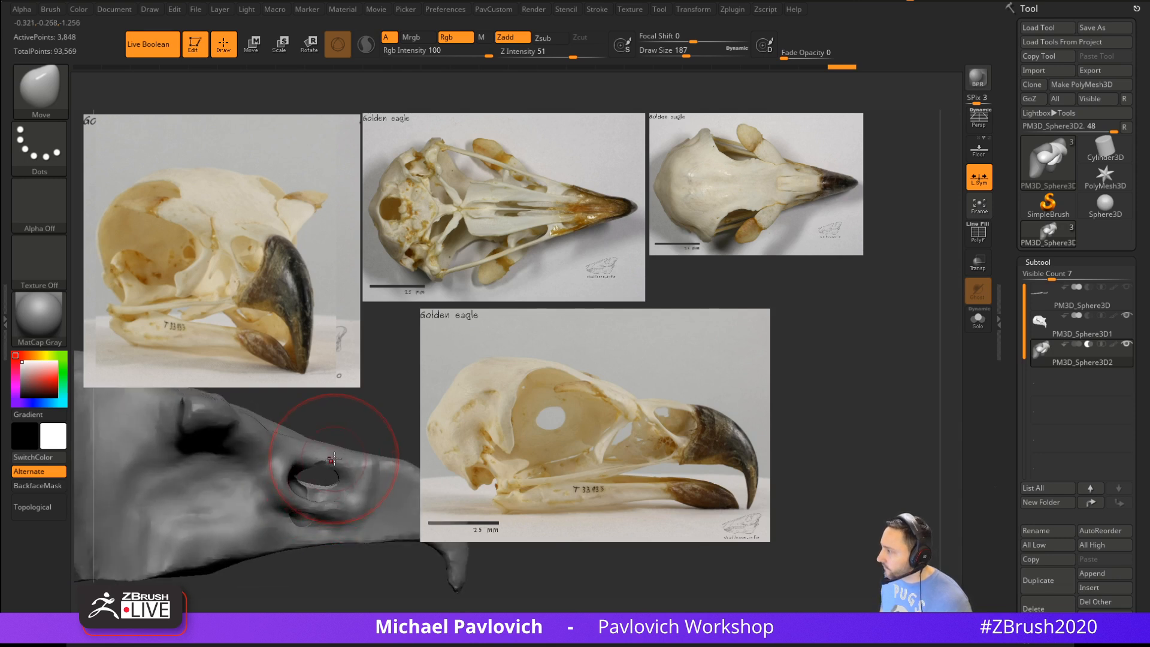
mouse_move(381, 417)
right_mouse_down()
mouse_move(385, 431)
mouse_move(351, 460)
right_mouse_up()
right_click_drag(305, 491, 311, 488)
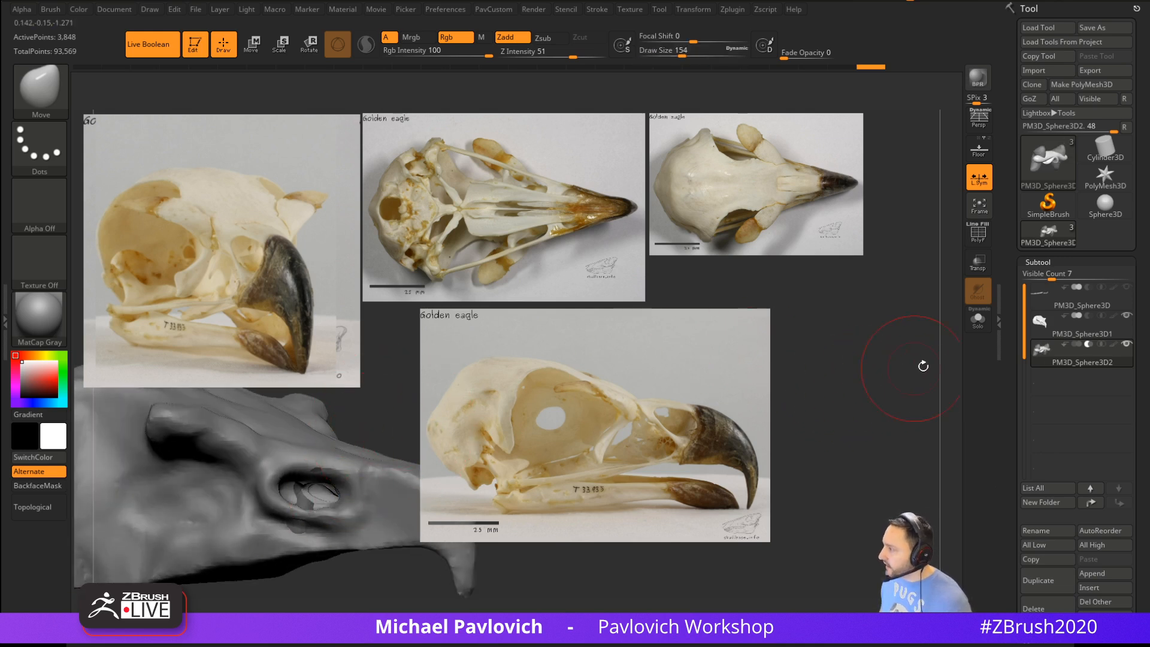
Select the skull, merge the cutter subtool down into it, and remesh to subtract the openings
left_click(1071, 351)
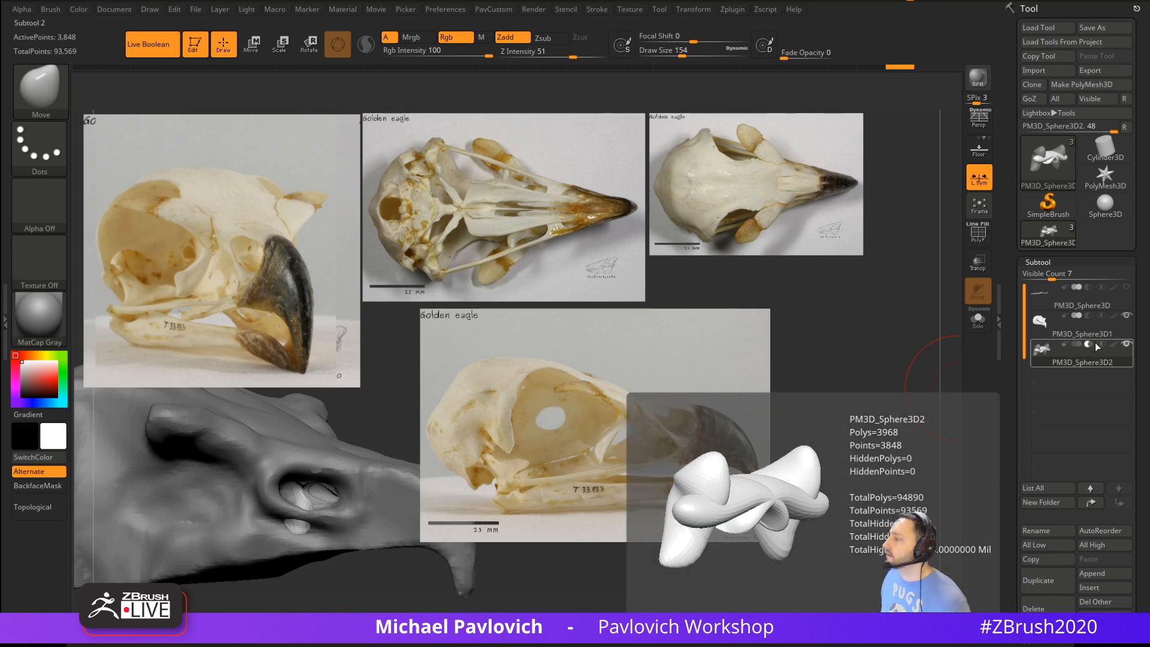
left_click(1081, 328)
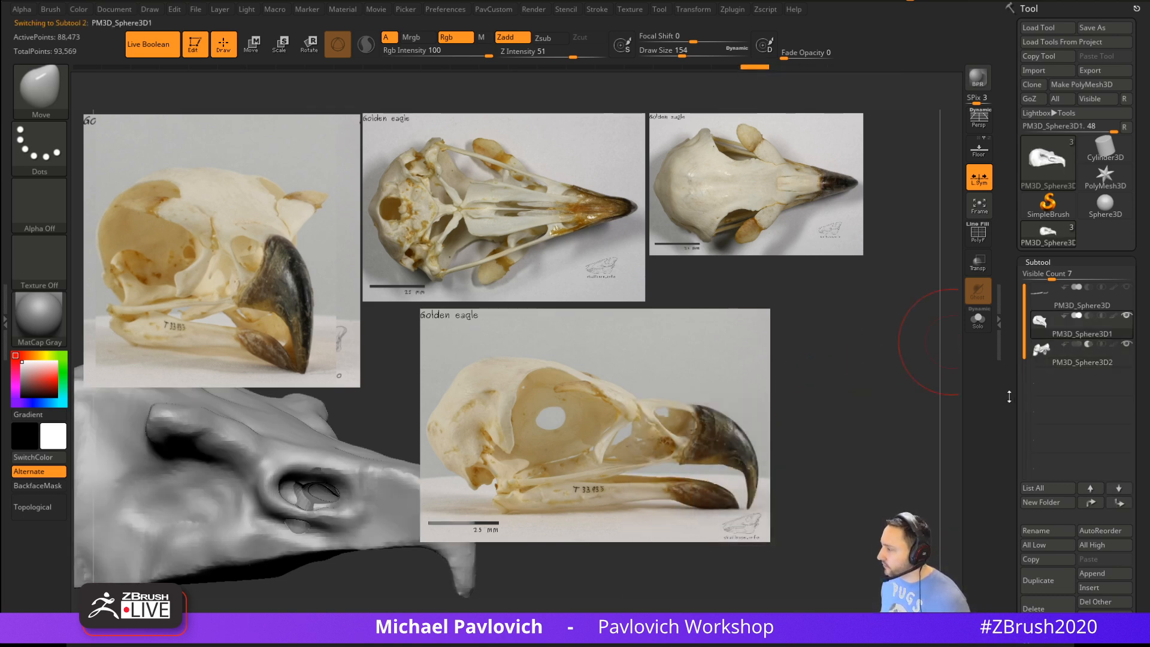
scroll(1009, 397, "down", 5)
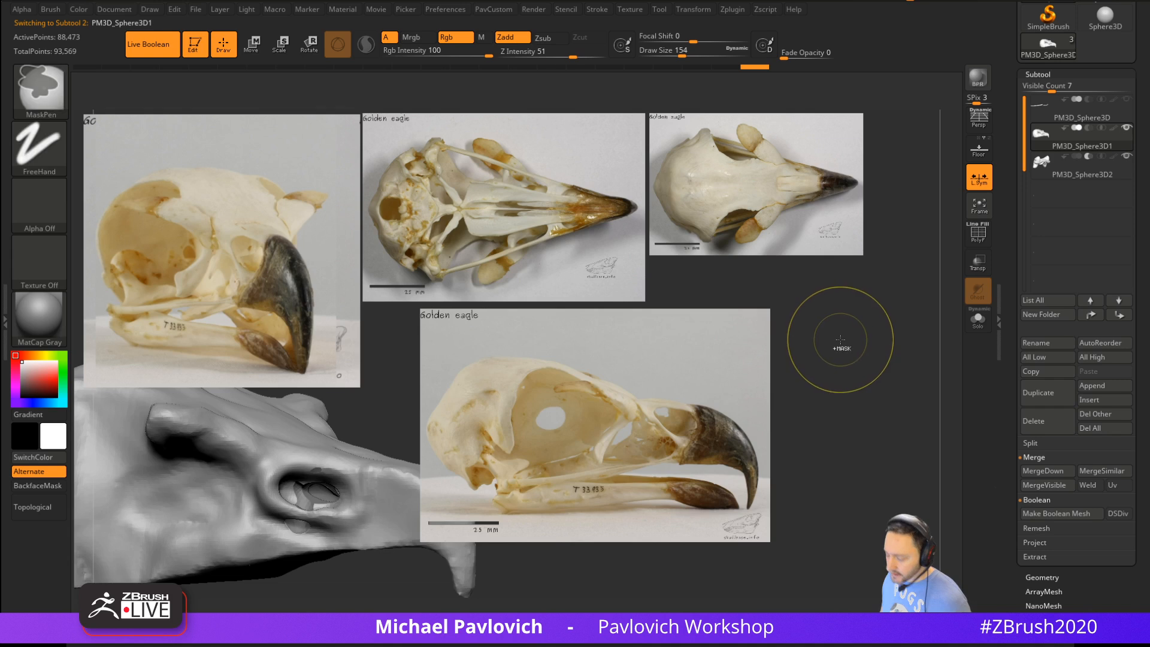
key("ctrl+shift+m")
key("Return")
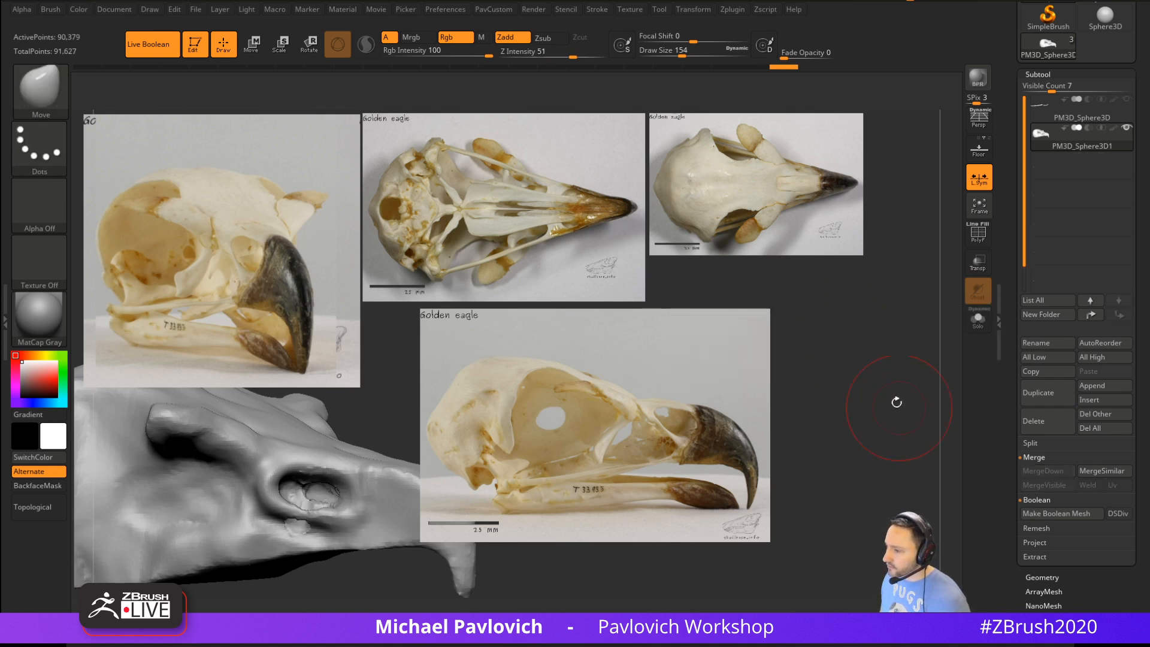
Smooth the cut edges of the side openings and thicken the surrounding bone with the Inflate brush at draw size 94
key("ctrl+z")
key("b")
key("s")
key("t")
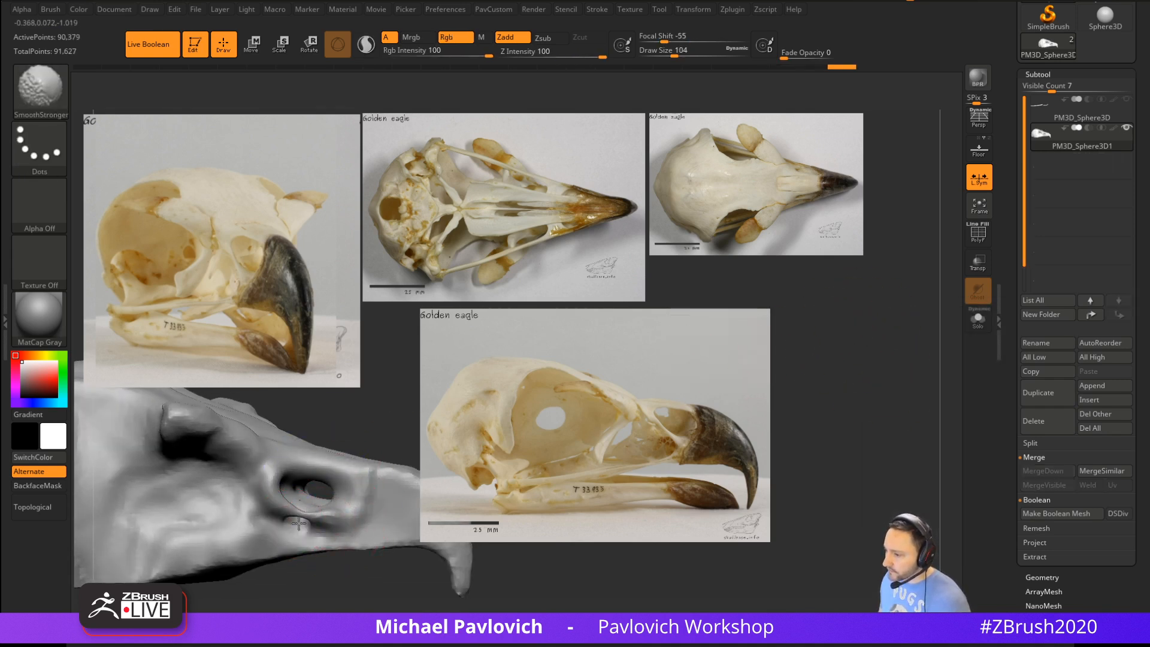
mouse_move(333, 572)
left_mouse_down()
mouse_move(312, 569)
mouse_move(331, 575)
mouse_move(313, 516)
left_mouse_up()
key("b")
key("i")
key("n")
key("s")
Reshape the bone around the side openings with the Move brush at draw size 90 and remesh the skull
key("b")
key("m")
key("v")
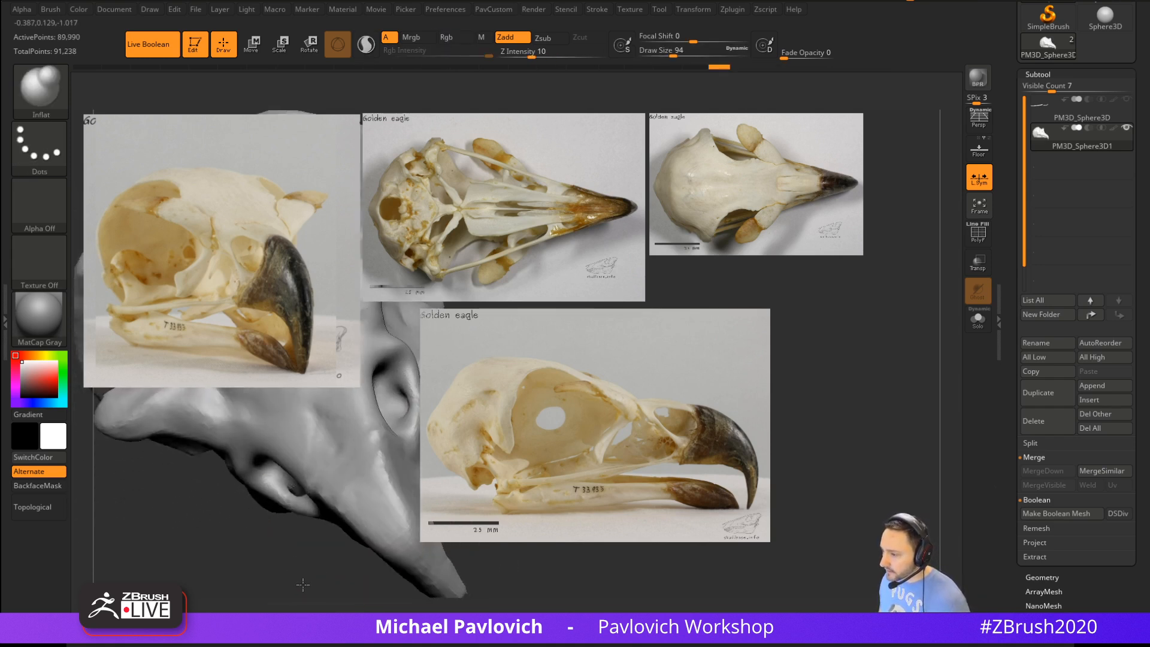
mouse_move(324, 569)
left_mouse_down()
mouse_move(297, 484)
mouse_move(383, 497)
mouse_move(359, 488)
left_mouse_up()
key("ctrl")
key("shift")
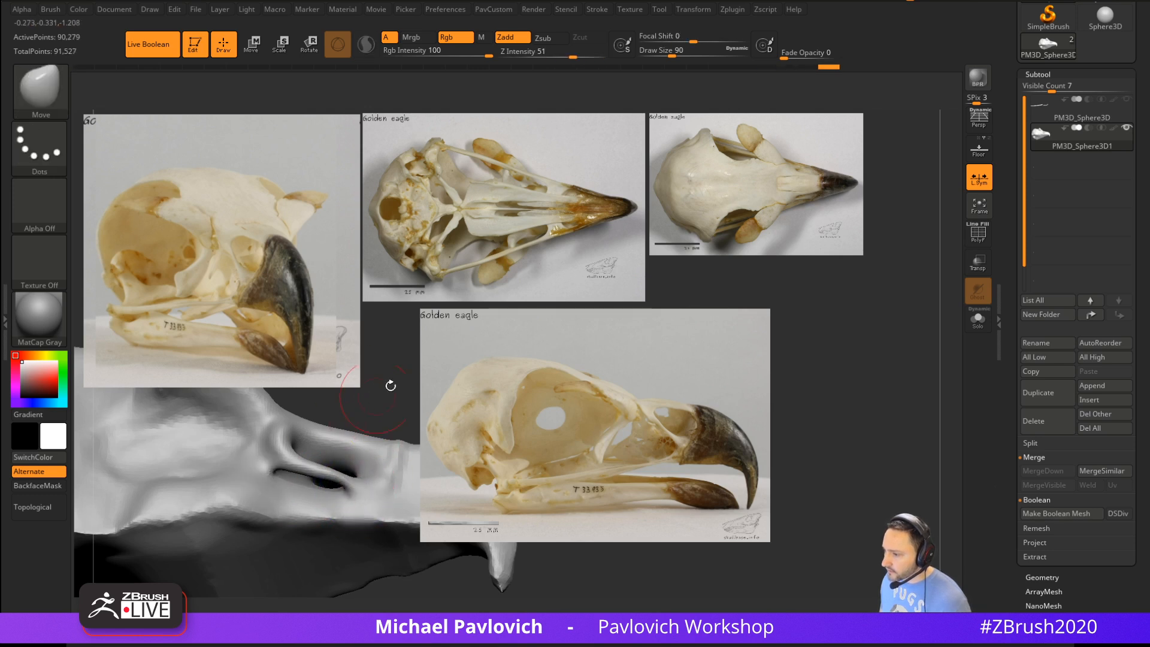
left_click_drag(390, 383, 333, 460)
mouse_move(347, 585)
left_mouse_down()
mouse_move(325, 557)
mouse_move(359, 437)
mouse_move(423, 406)
mouse_move(413, 437)
mouse_move(361, 431)
mouse_move(392, 395)
mouse_move(378, 361)
mouse_move(389, 407)
mouse_move(413, 419)
mouse_move(404, 401)
mouse_move(357, 429)
left_mouse_up()
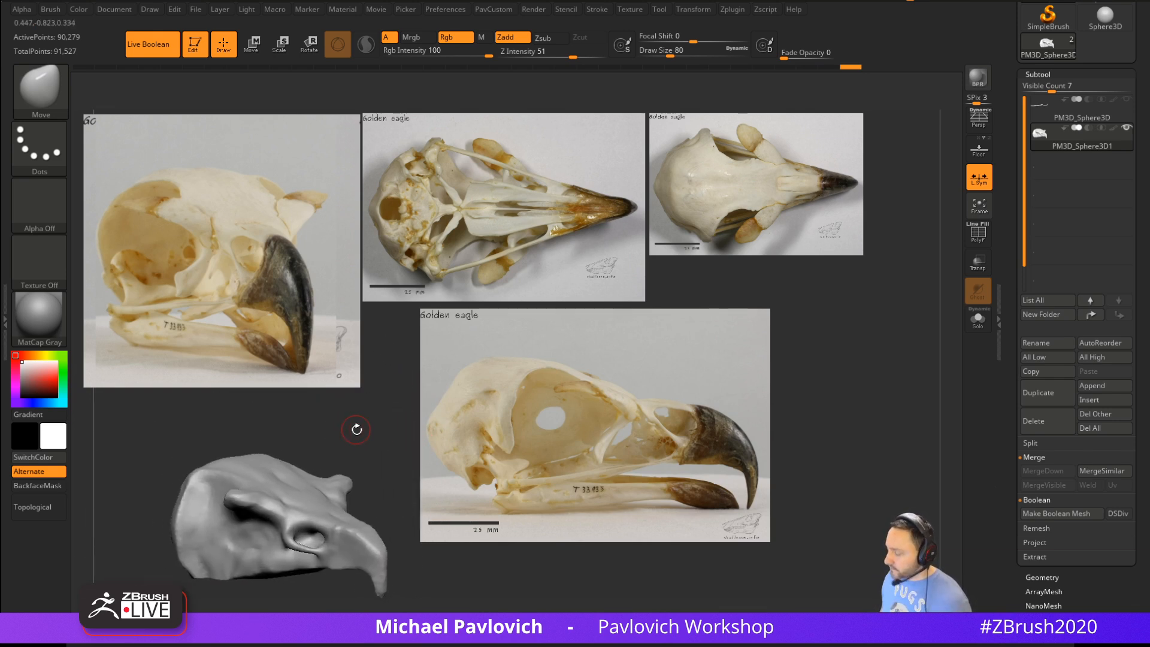
Hide the golden eagle reference images
key("shift+z")
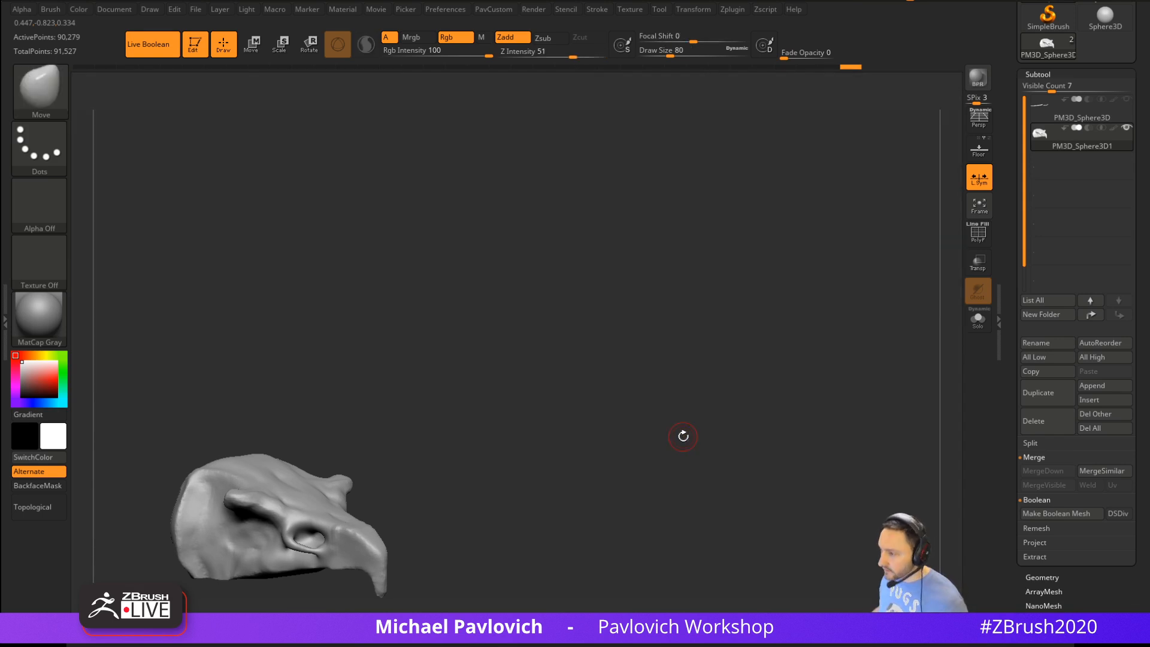
left_click_drag(580, 365, 587, 363)
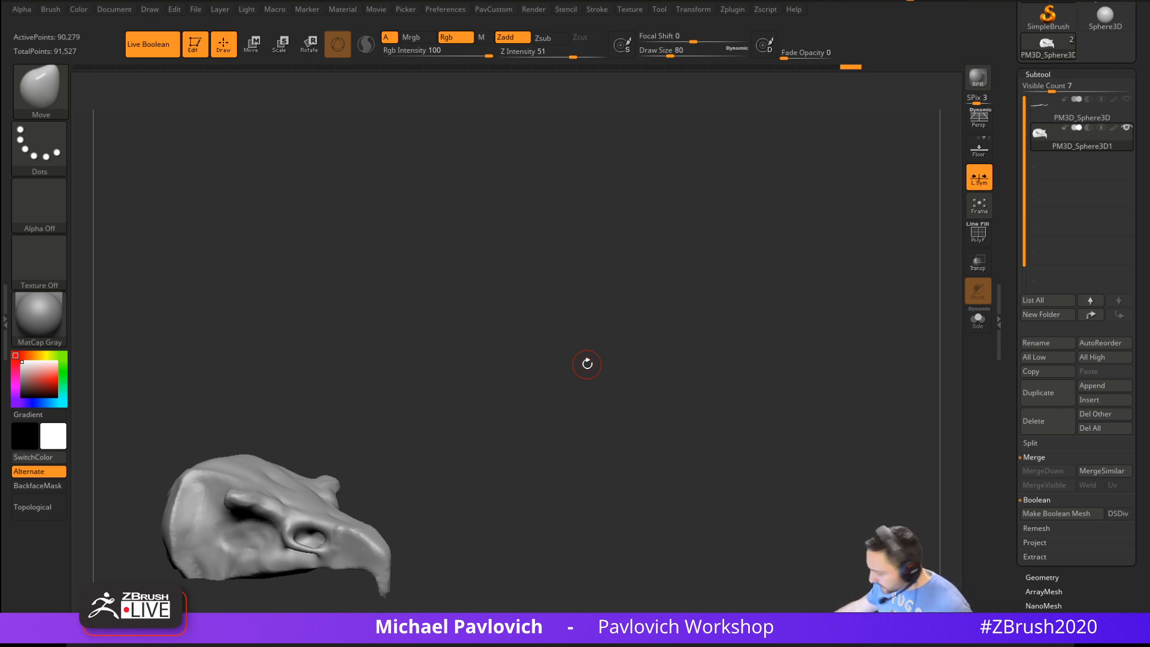
left_click_drag(586, 322, 1021, 354)
Load the saved ape skull tool from the Apinator folder inside Recording
left_click(1036, 28)
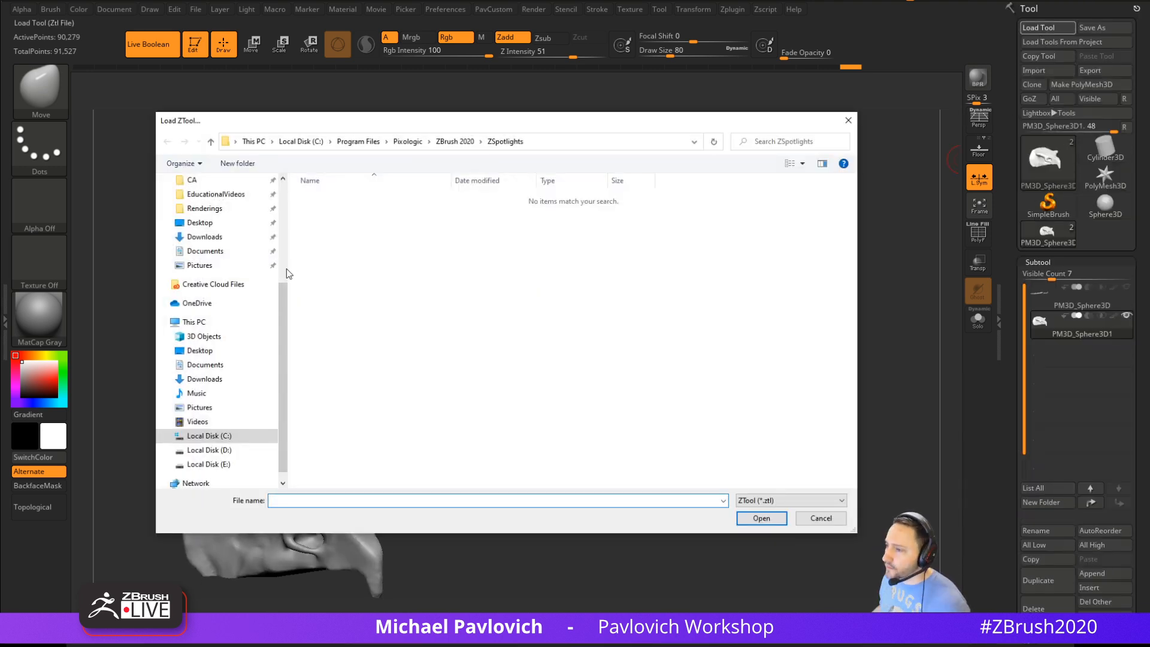
scroll(236, 275, "up", 4)
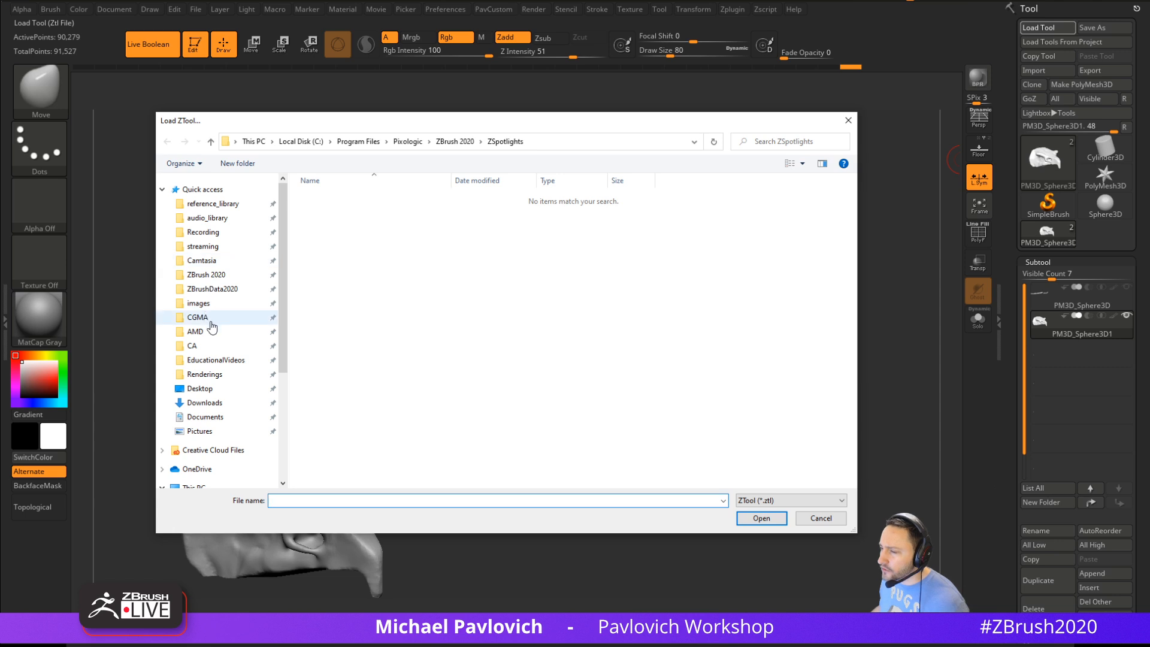
left_click(212, 246)
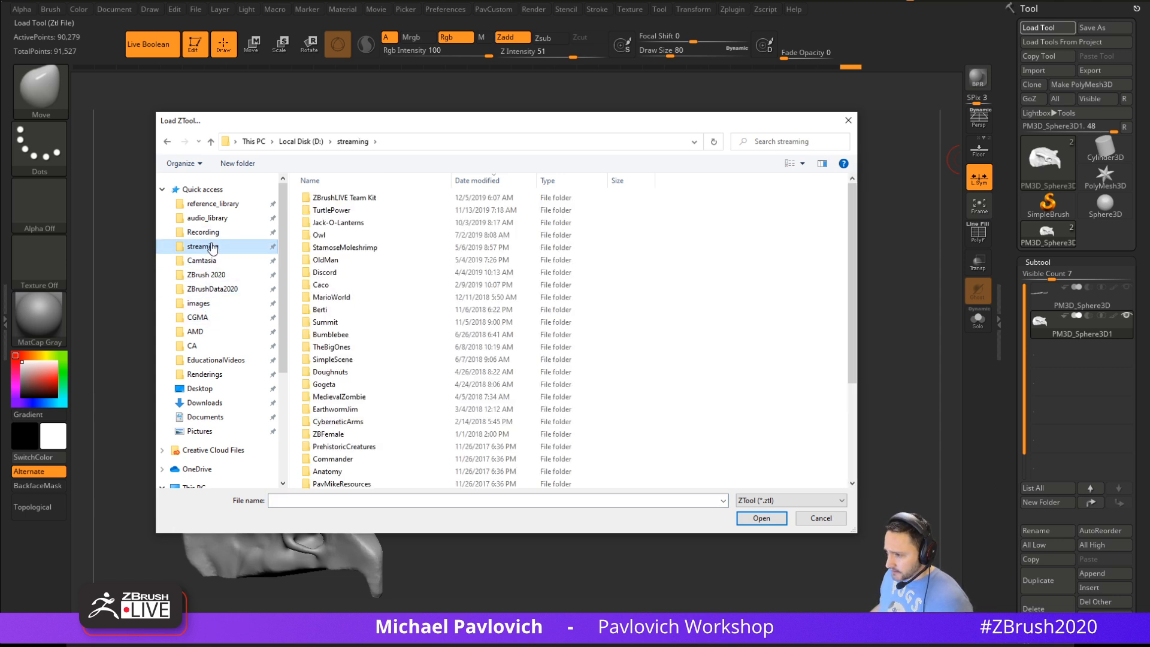
left_click(203, 232)
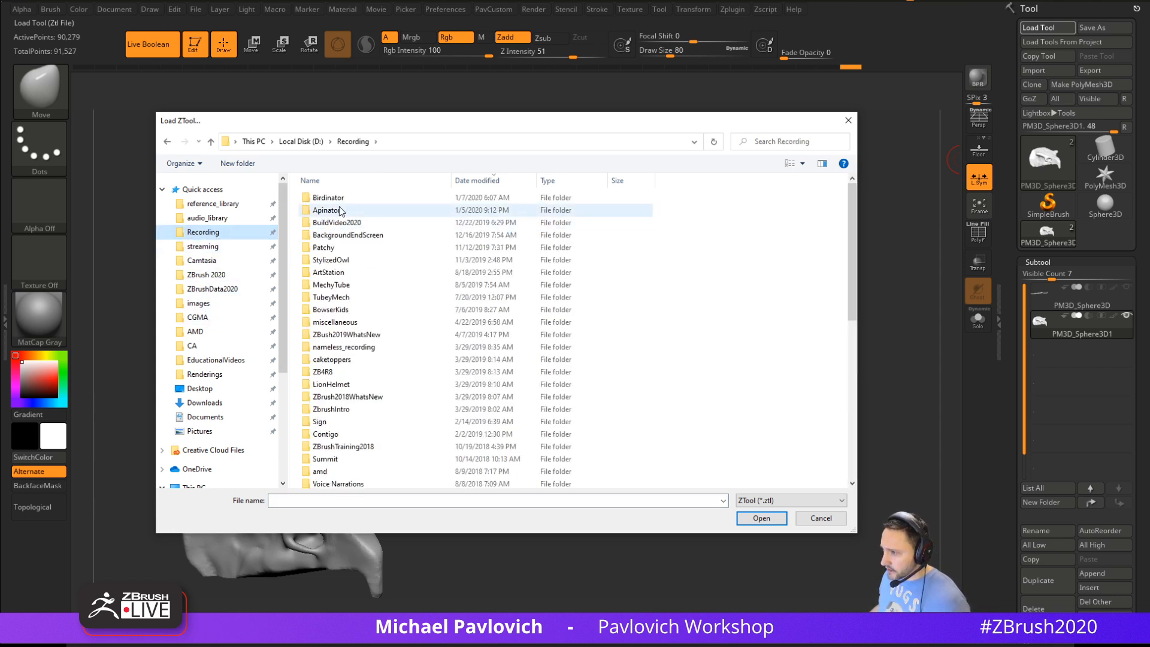
double_click(342, 211)
double_click(336, 409)
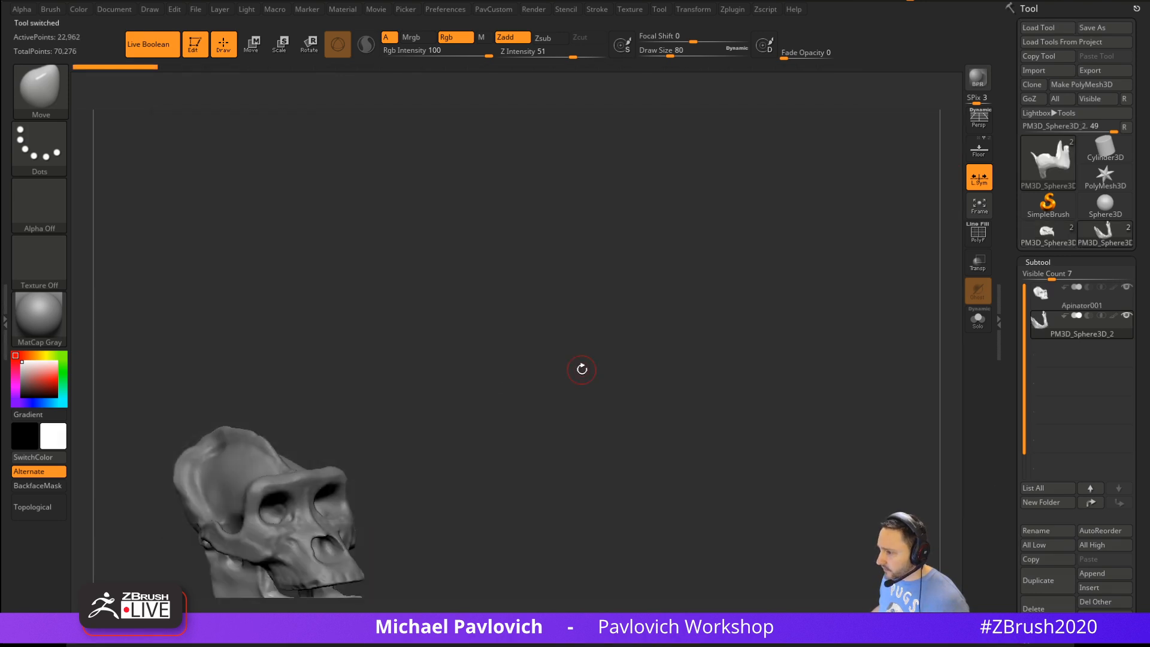
Frame the ape skull in the view, select the Apinator001 subtool, and set the draw size to 35
mouse_move(581, 369)
left_mouse_down()
mouse_move(760, 298)
mouse_move(723, 318)
mouse_move(734, 318)
left_mouse_up()
key("s")
left_click(527, 353, "alt")
key("s")
mouse_move(657, 334)
left_mouse_down("shift")
mouse_move(675, 335)
mouse_move(659, 337)
left_mouse_up("shift")
mouse_move(672, 349)
left_mouse_down("alt")
mouse_move(680, 321)
mouse_move(745, 333)
left_mouse_up("alt")
Load the GorillaSkull.ZSL Spotlight references, lower their opacity, and orient the skull to a top view for comparison
key("comma")
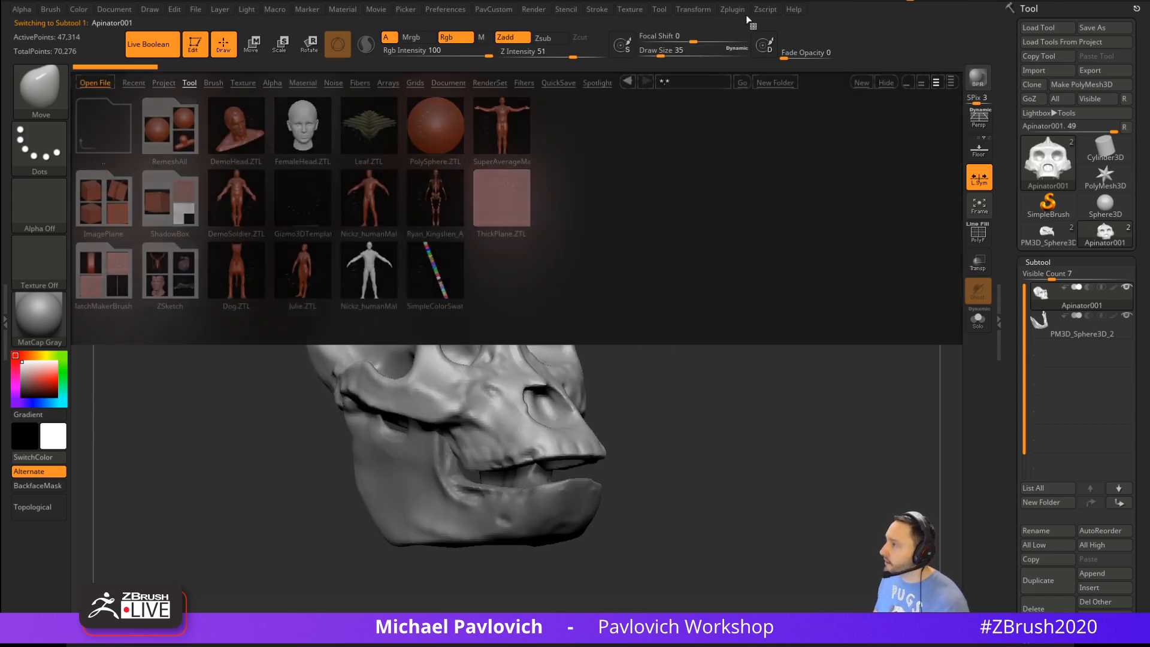
left_click(597, 83)
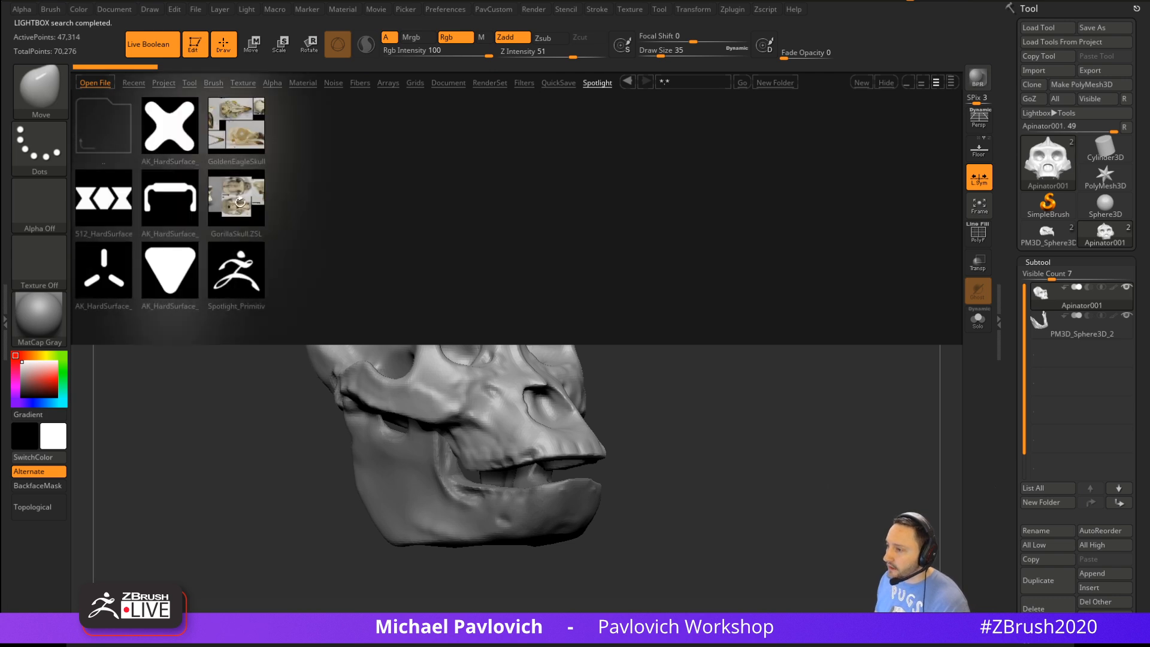
double_click(240, 202)
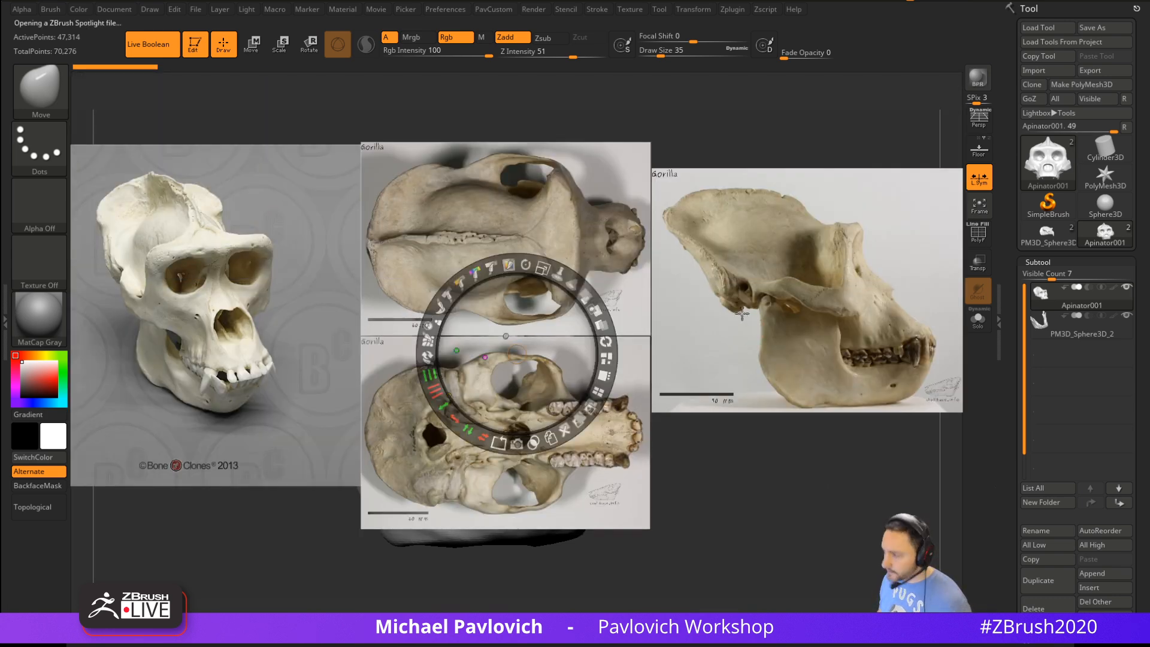
left_click_drag(543, 268, 782, 275)
key("z")
left_click_drag(768, 389, 776, 320)
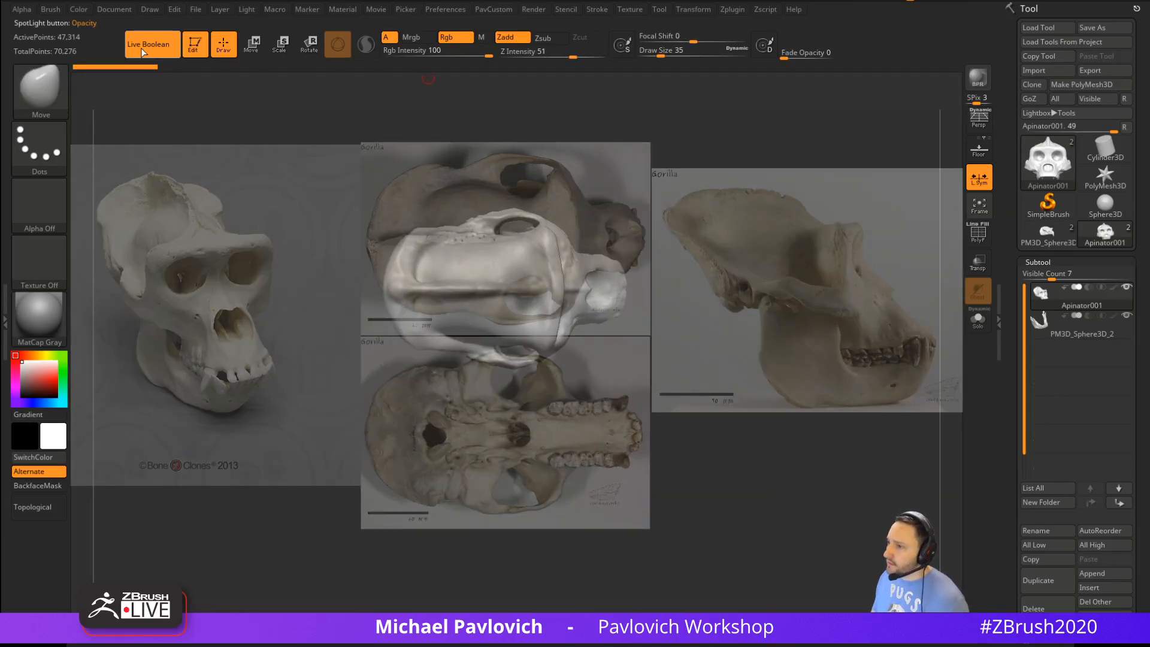
Turn off Live Boolean and open the movie TimeLine settings
left_click(376, 9)
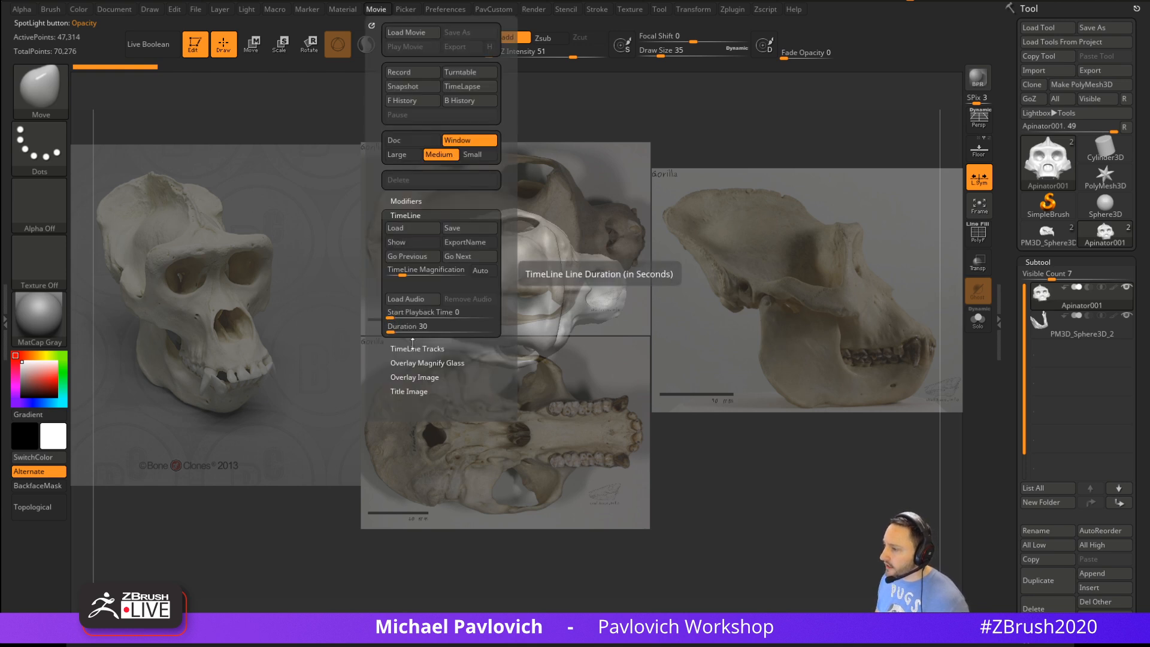
key("shift")
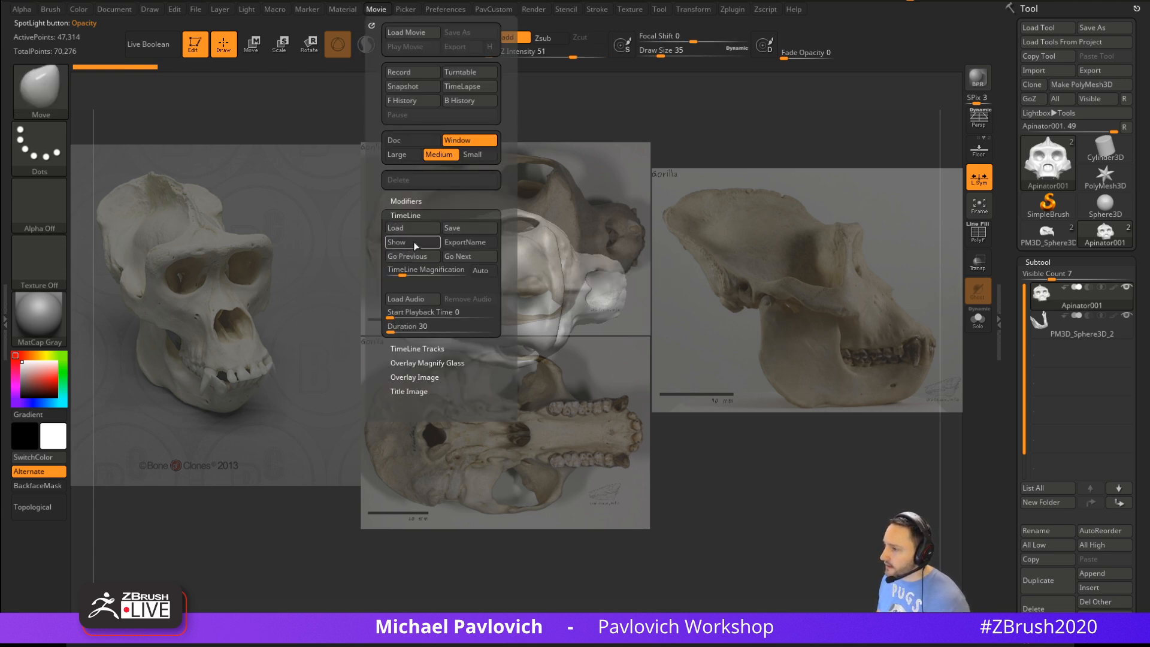
Show the movie timeline and store a camera key in perspective with the skull aligned to the three-quarter gorilla photo
left_click(413, 242)
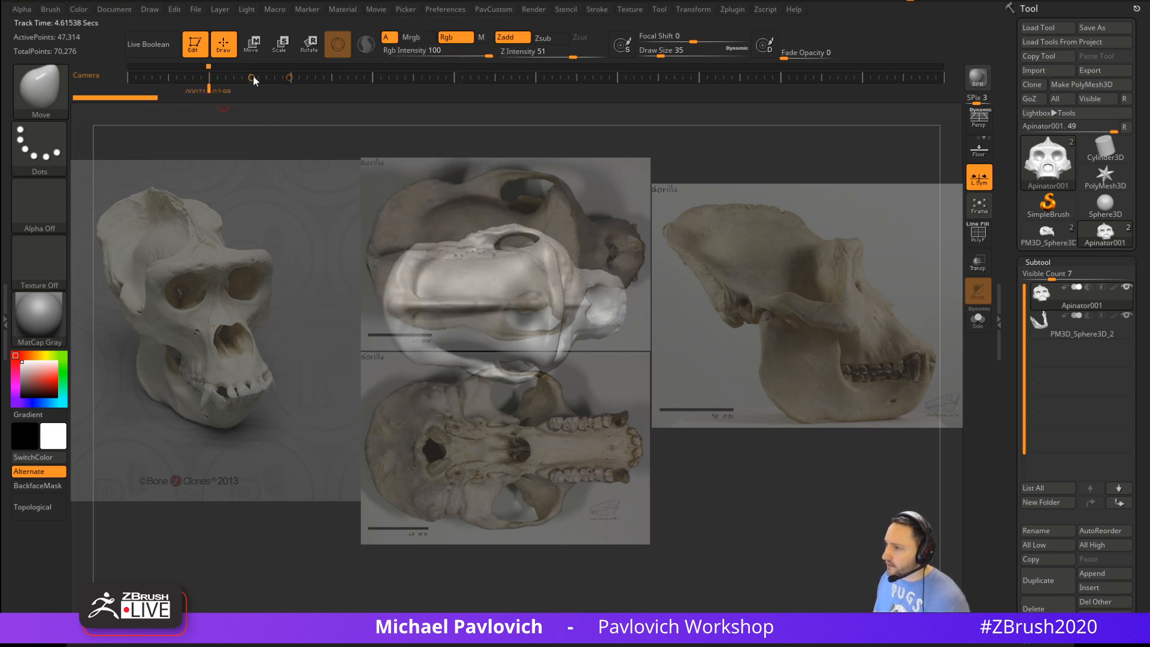
left_click(289, 80)
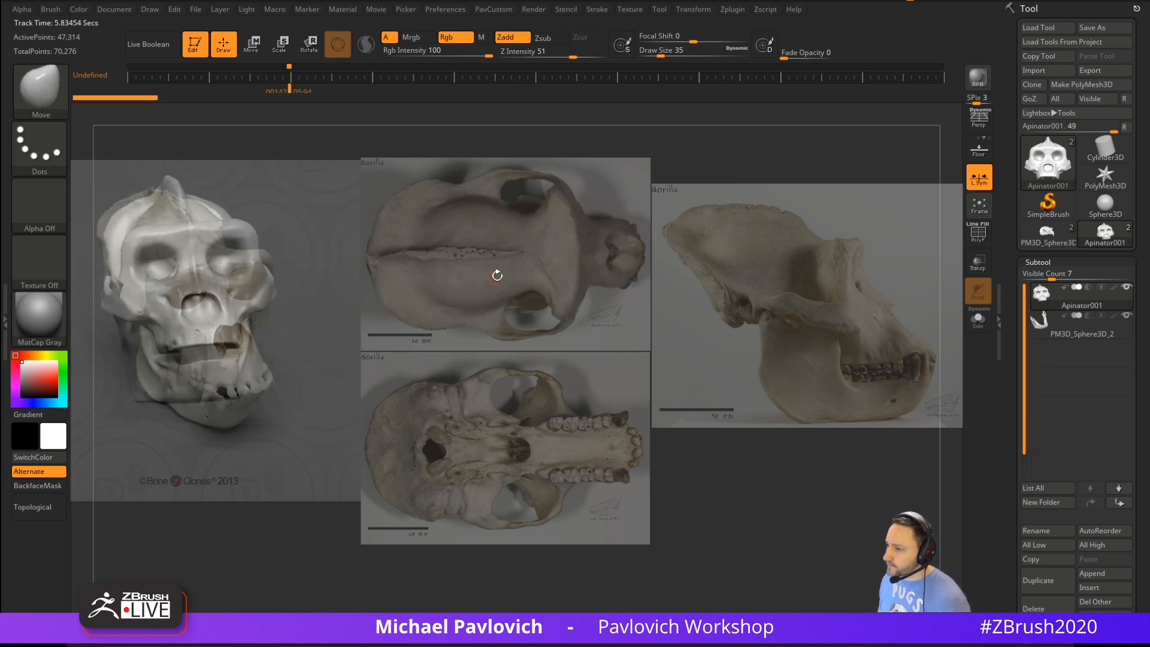
left_click_drag(497, 275, 787, 236)
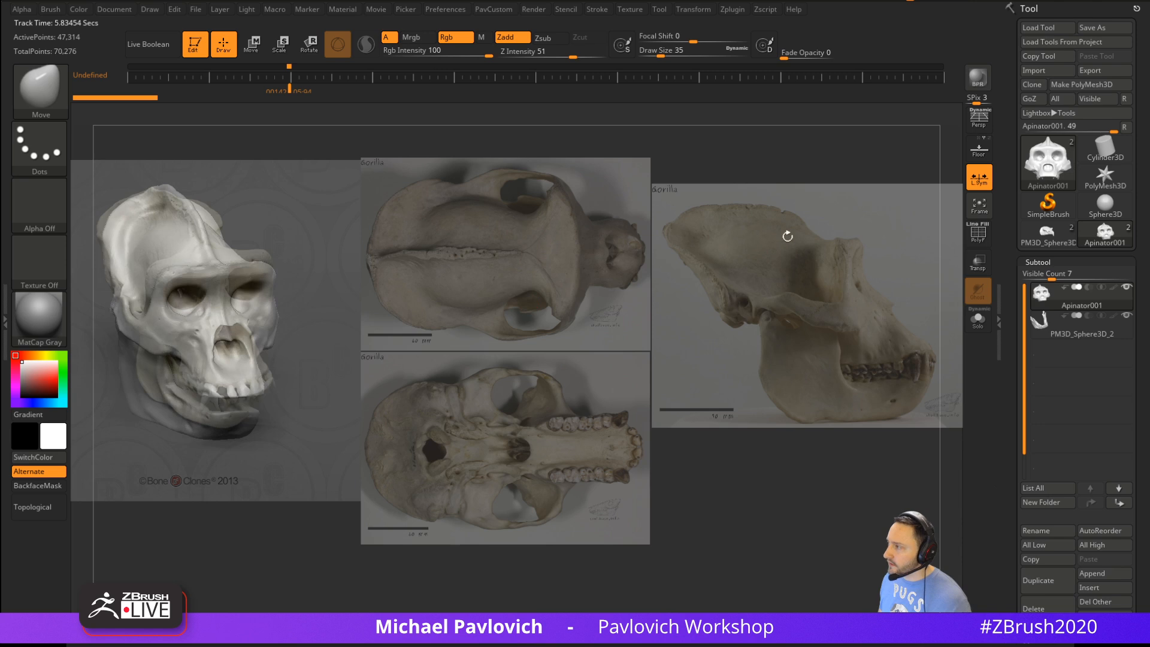
left_click(979, 121)
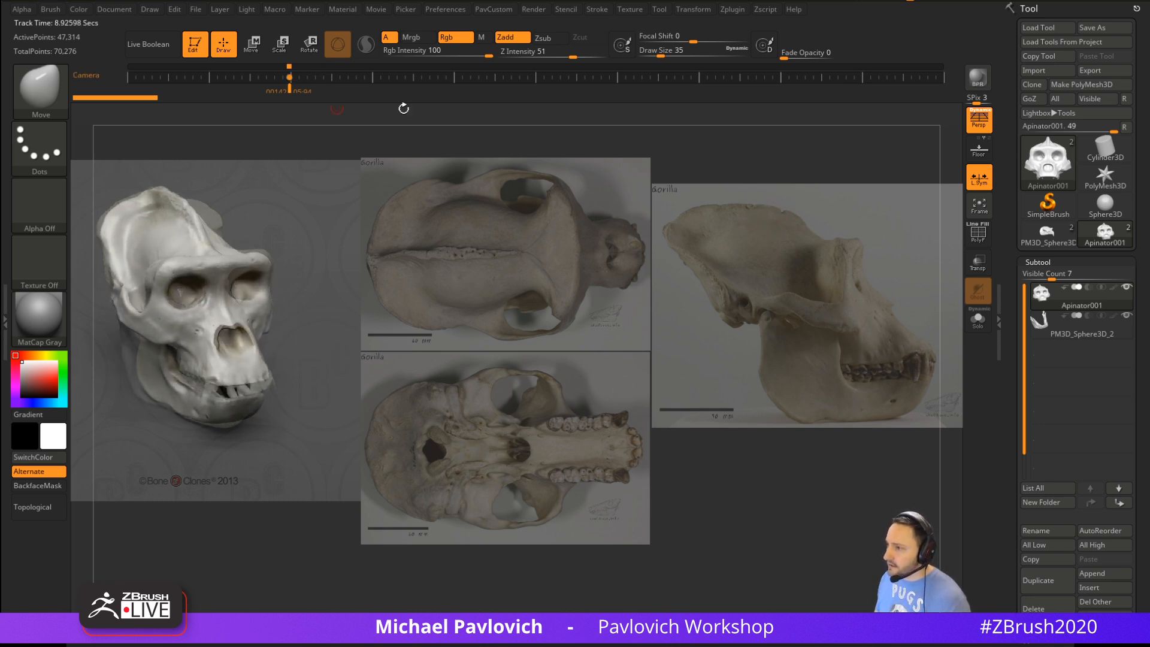
Turn perspective off and store two more camera keys, one matching the top-view photo and one matching the side-view photo
mouse_move(850, 245)
left_mouse_down()
mouse_move(793, 239)
mouse_move(947, 203)
mouse_move(846, 237)
left_mouse_up()
left_click(980, 122)
left_click(330, 77)
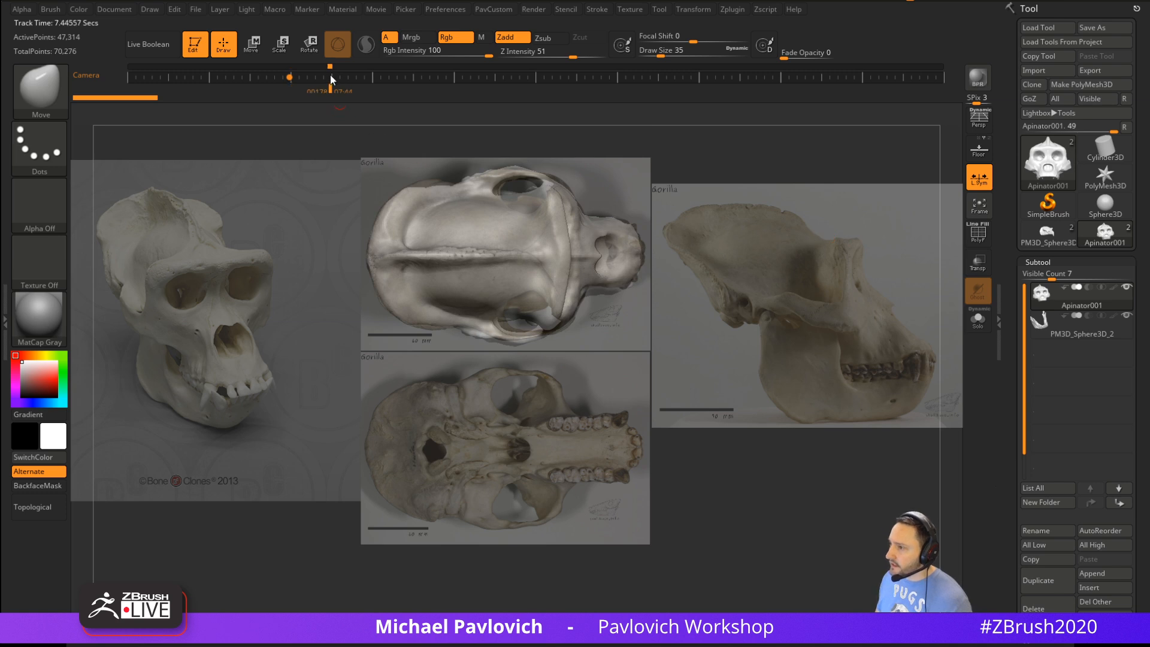
left_click_drag(674, 200, 925, 268)
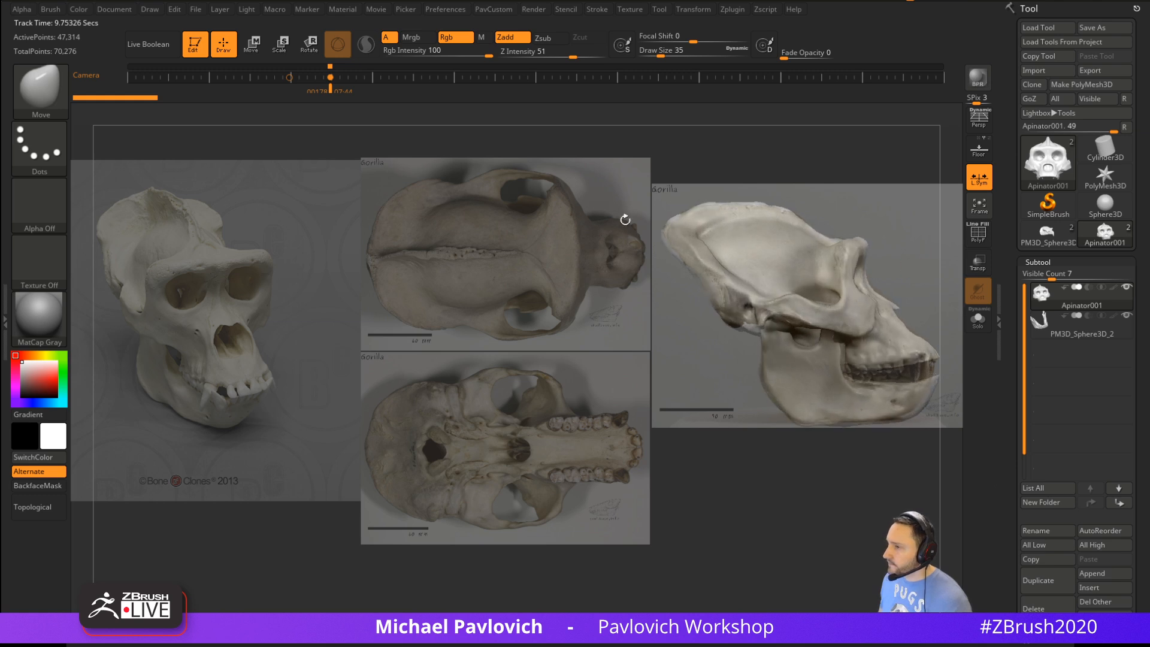
left_click(372, 76)
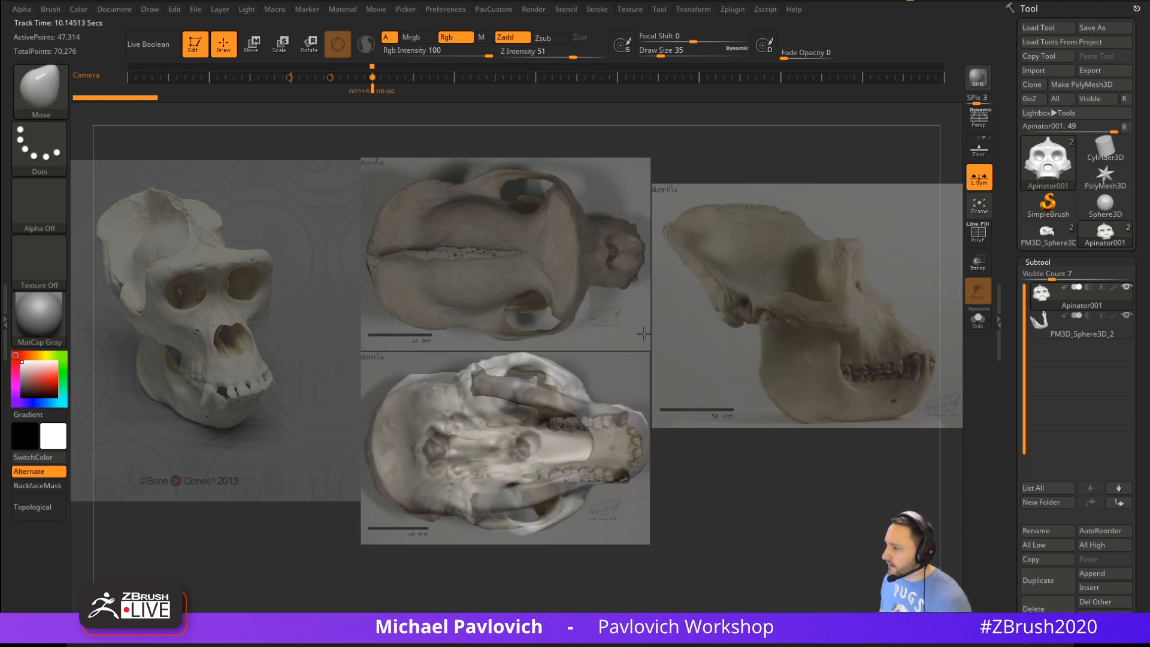
Isolate the cranium without the jaw and store a fourth camera key aligned to the underside photo
left_click(978, 318)
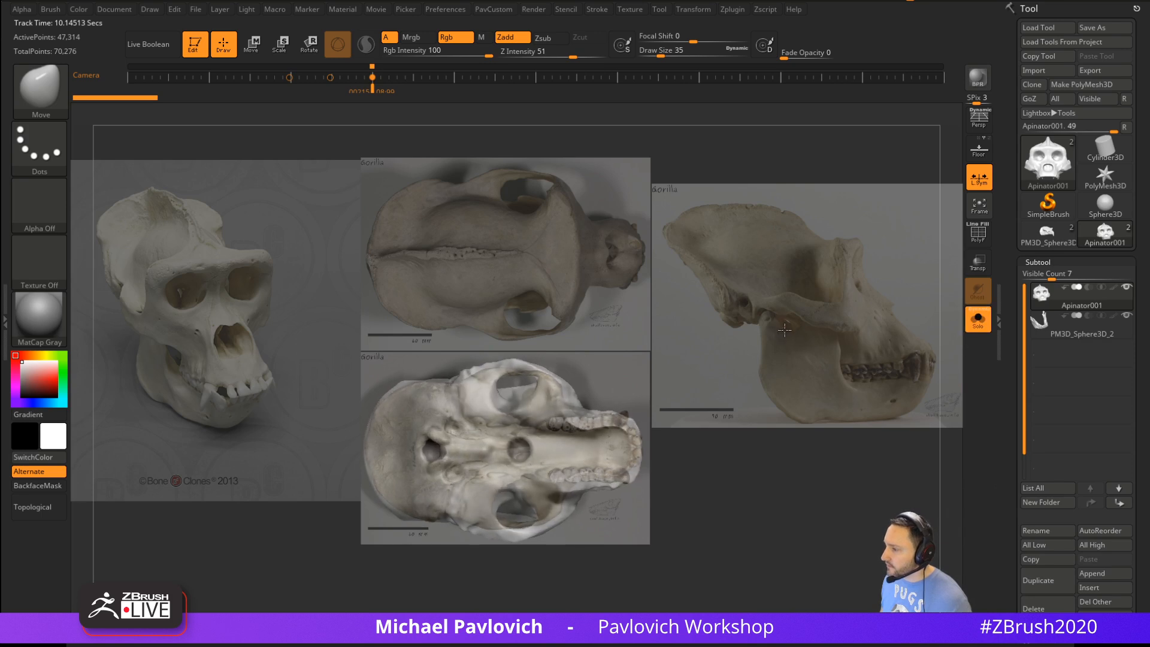
left_click_drag(784, 330, 789, 333)
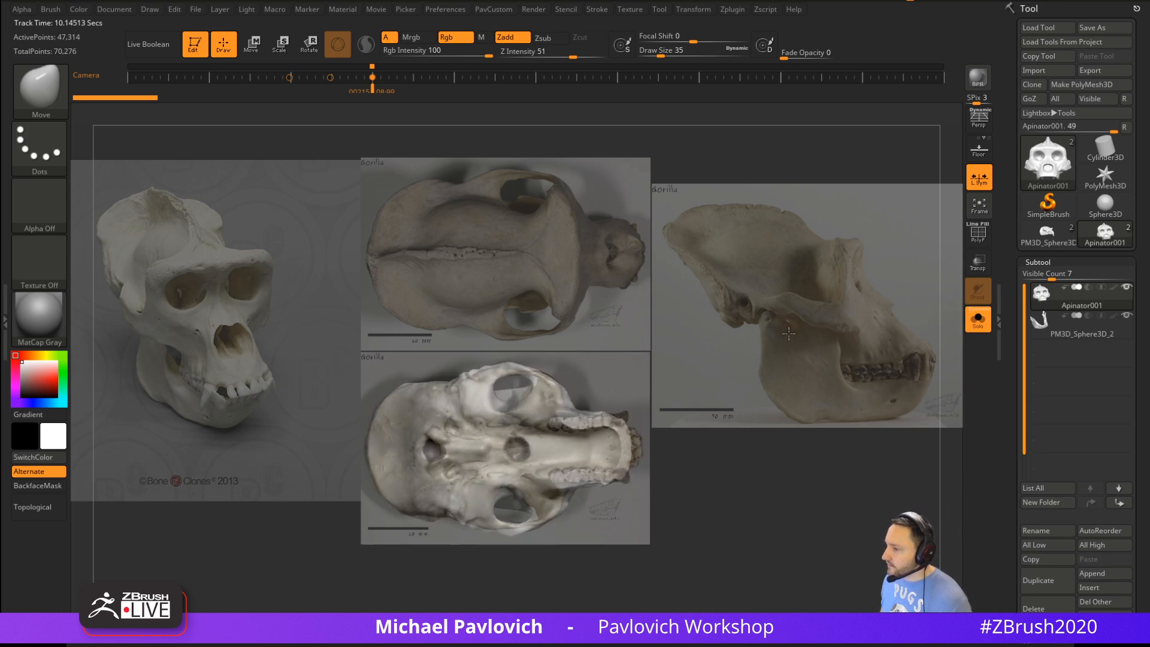
left_click(412, 77)
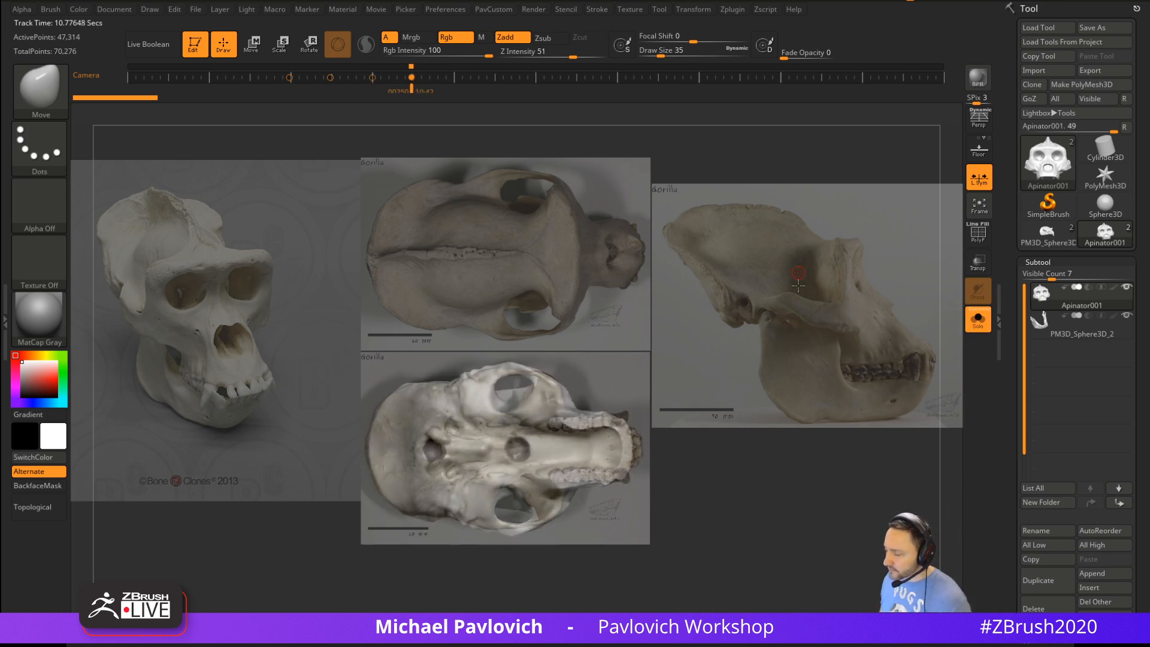
Set the draw size to 59 and look over the isolated cranium from angles away from the stored view
mouse_move(798, 285)
left_mouse_down()
mouse_move(832, 360)
mouse_move(813, 347)
mouse_move(749, 363)
left_mouse_up()
key("s")
key("s")
left_click_drag(749, 363, 758, 363)
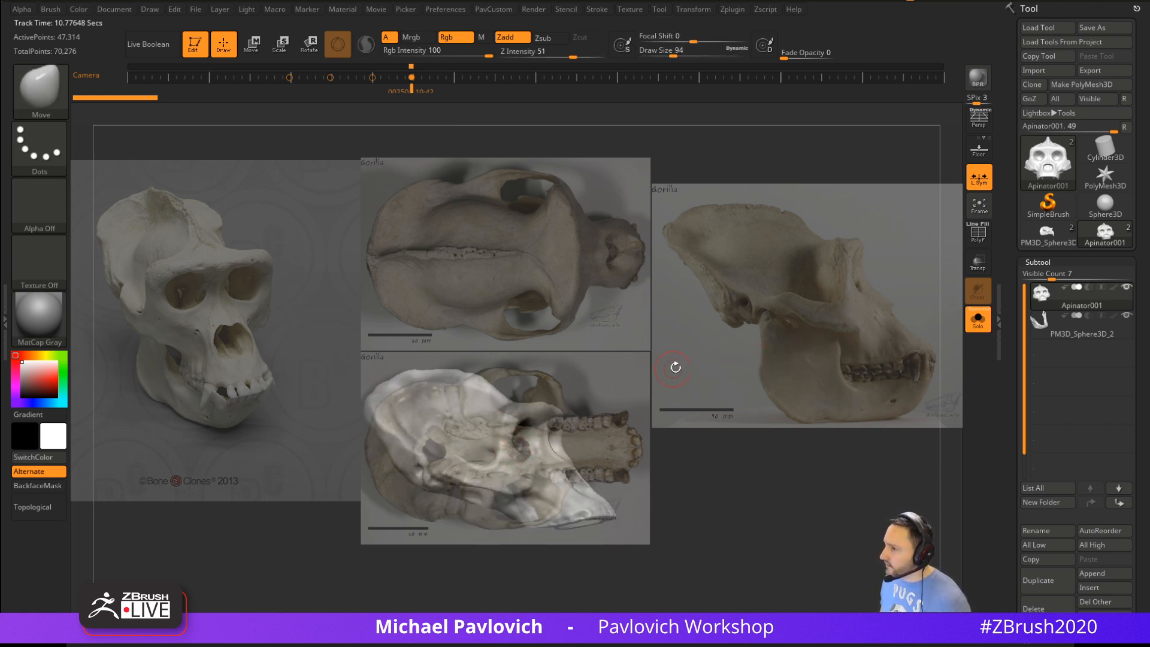
left_click_drag(676, 367, 750, 361)
key("s")
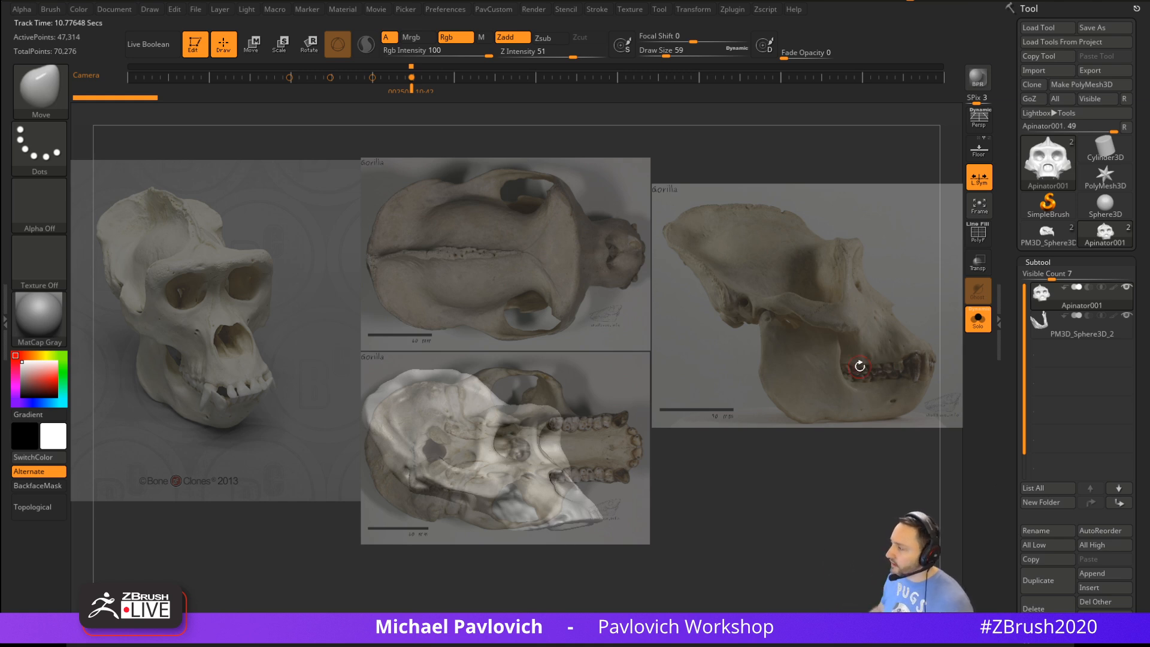
left_click_drag(766, 252, 621, 310)
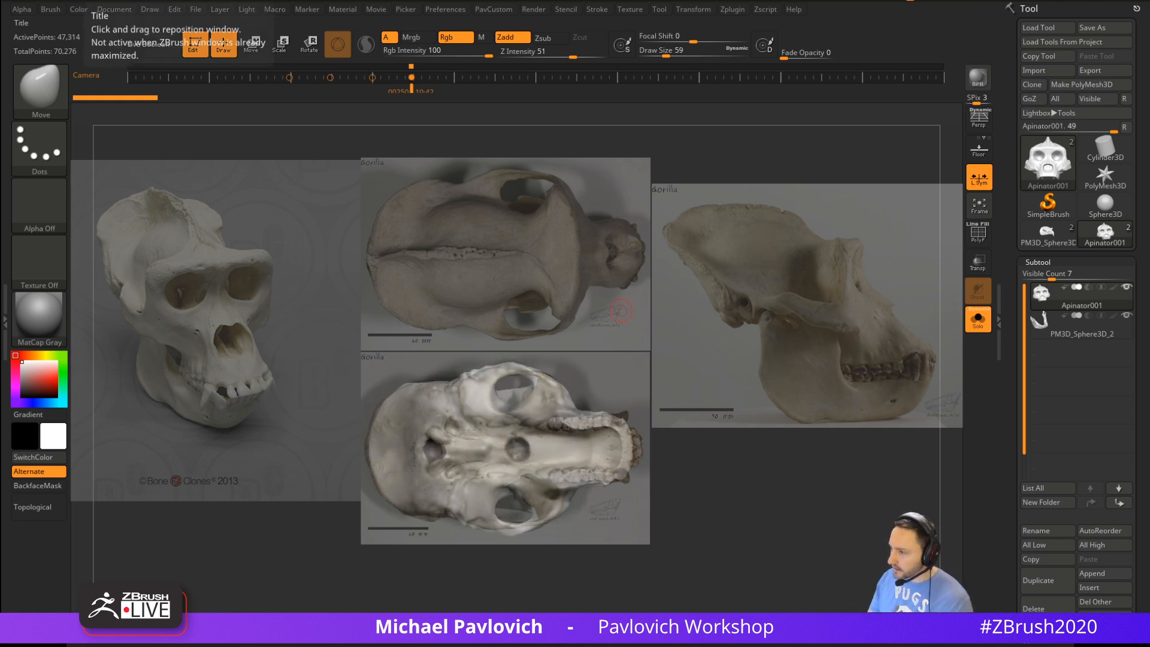
Step through the stored camera keys to compare the skull with the reference photos, using perspective only for the three-quarter view
key("Left")
key("Left")
key("Left")
key("Left")
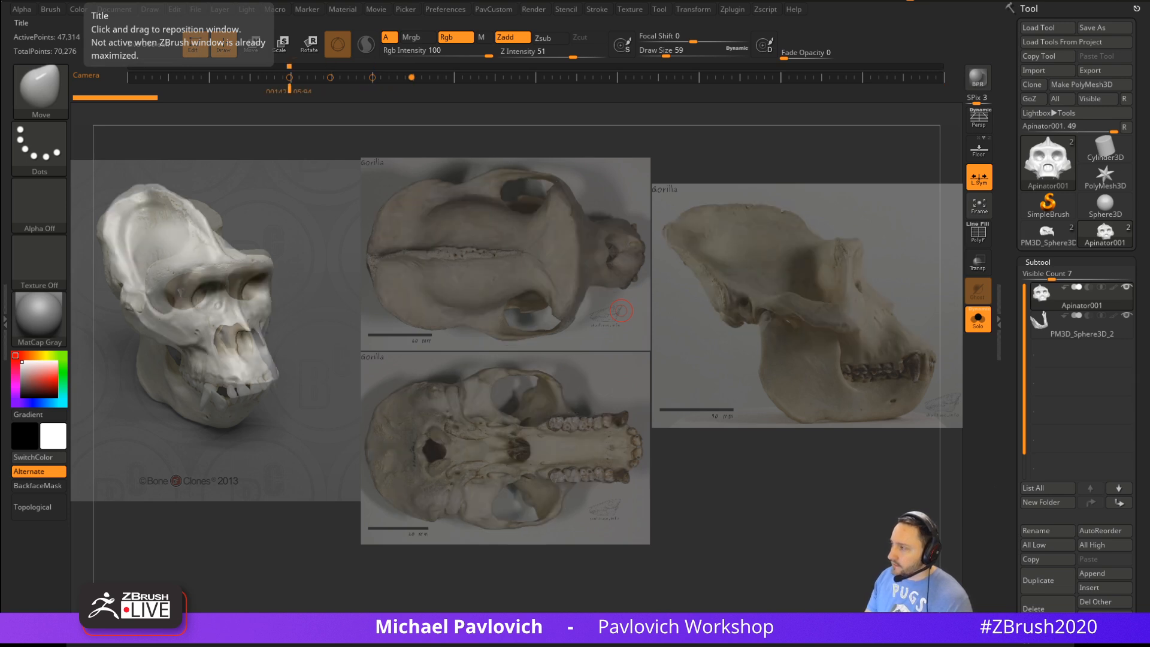
left_click(979, 120)
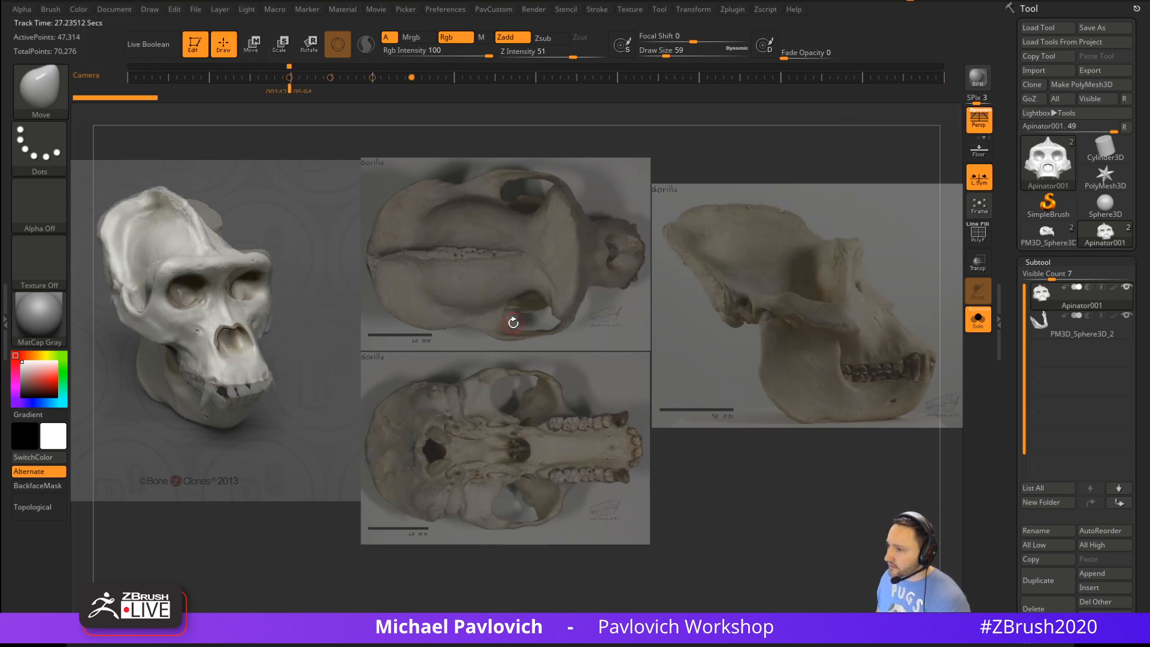
key("Right")
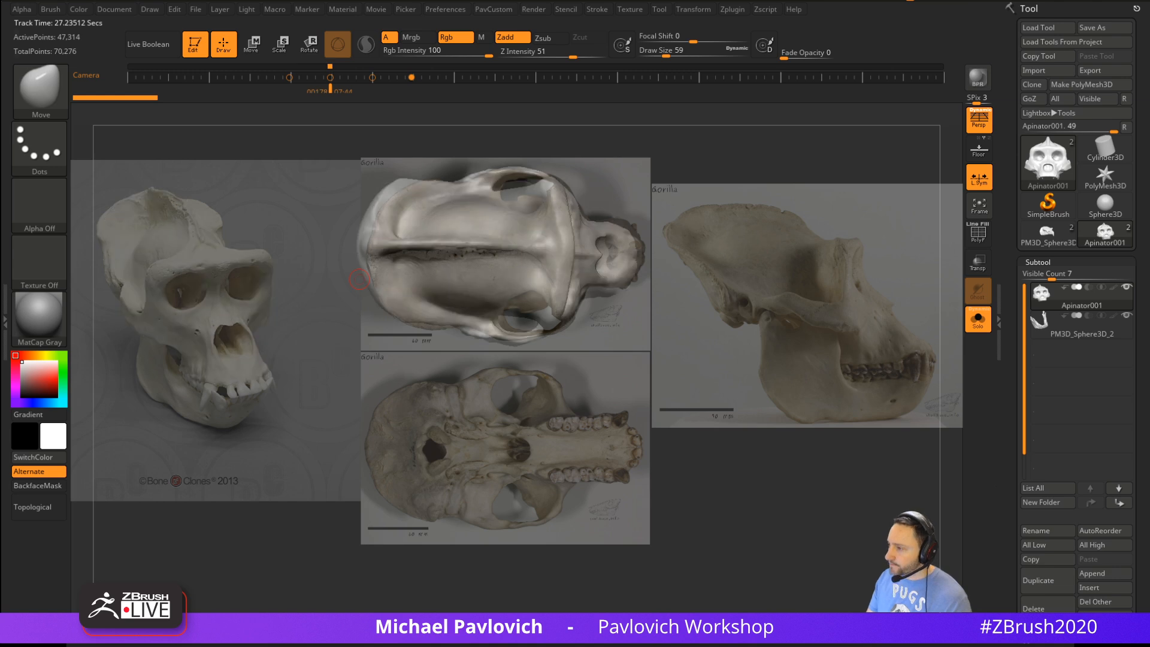
key("Right")
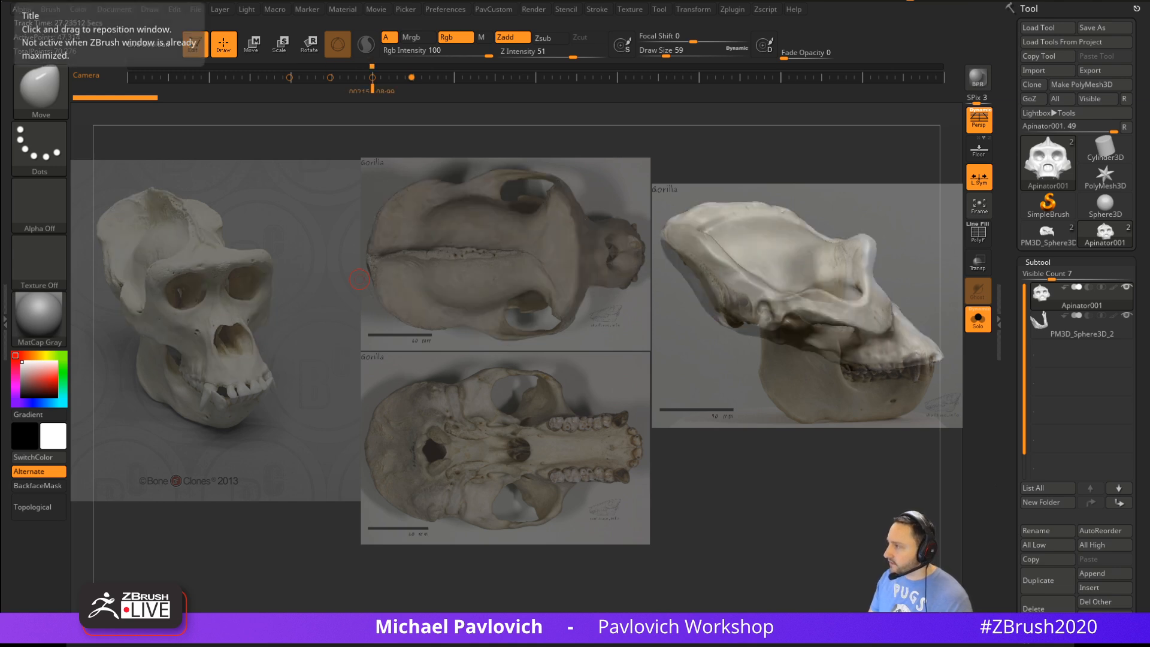
left_click(978, 119)
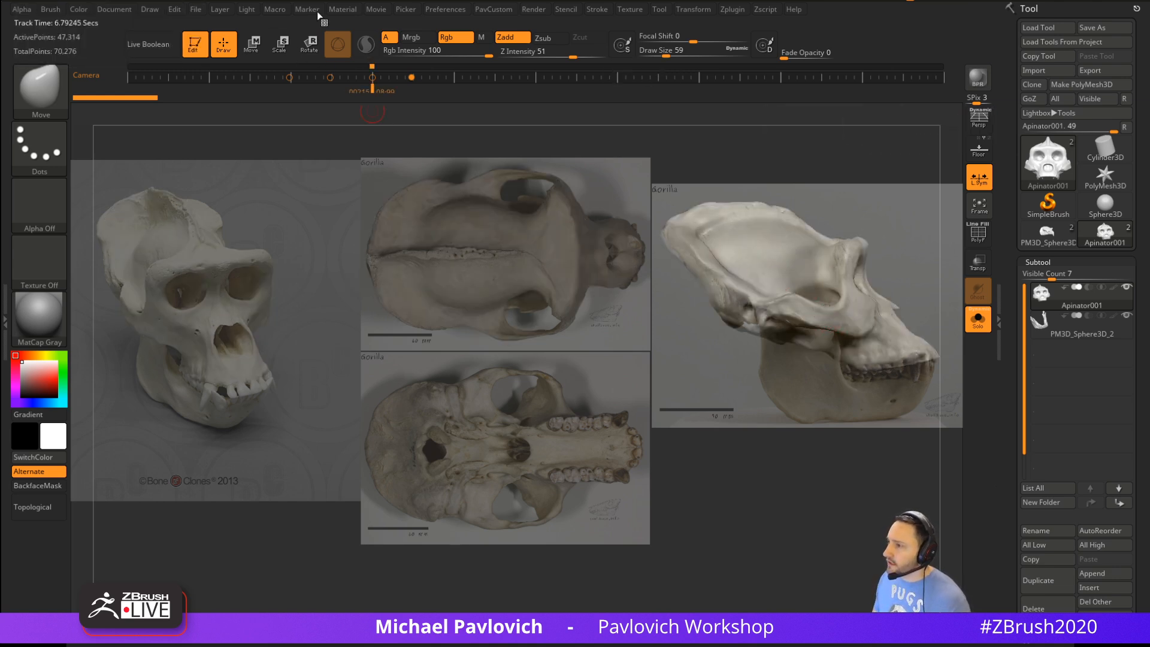
Browse to the ZTimeLines folder inside the ZBrush 2020 folder as a location for timeline files, without saving
left_click(377, 11)
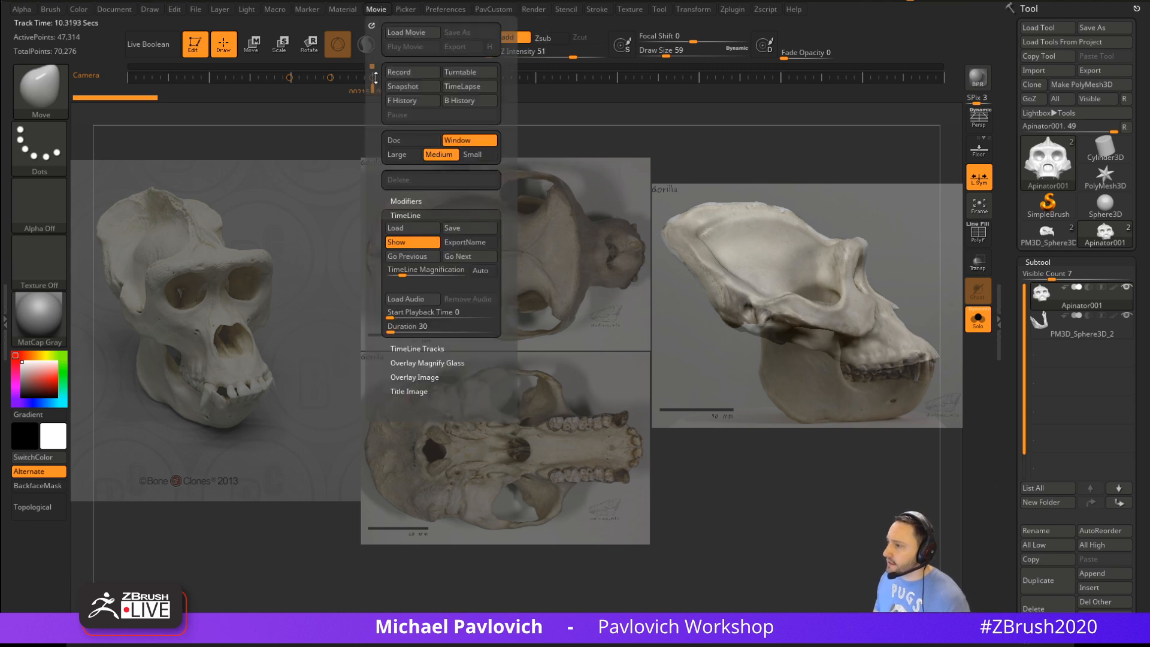
left_click(492, 230)
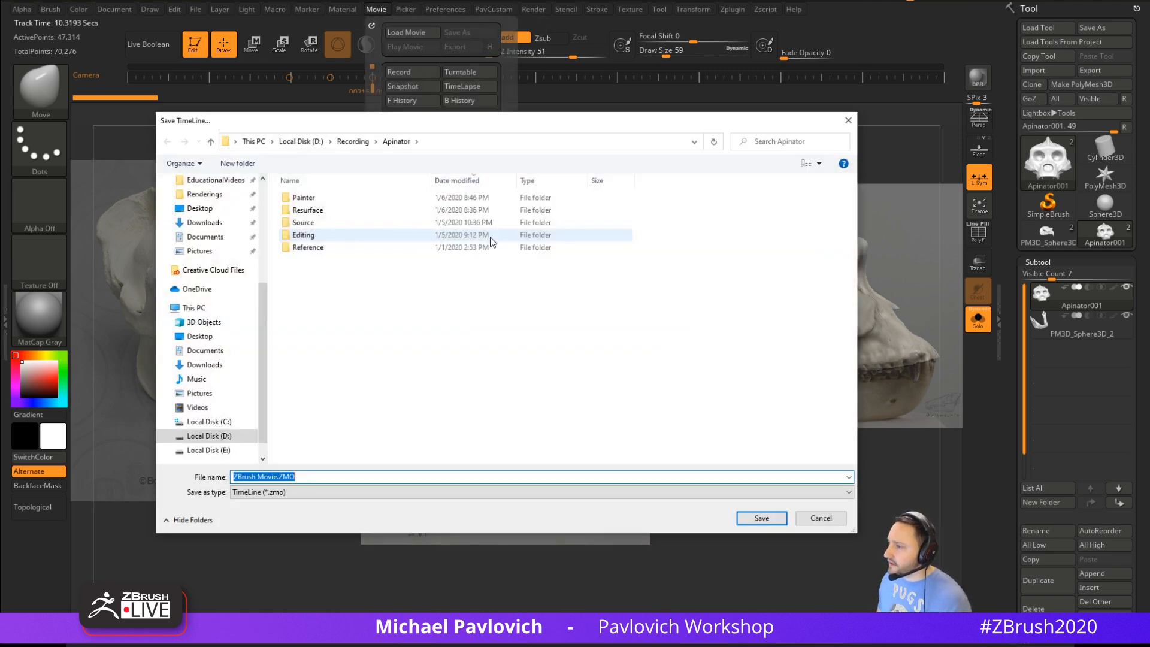
scroll(221, 281, "up", 5)
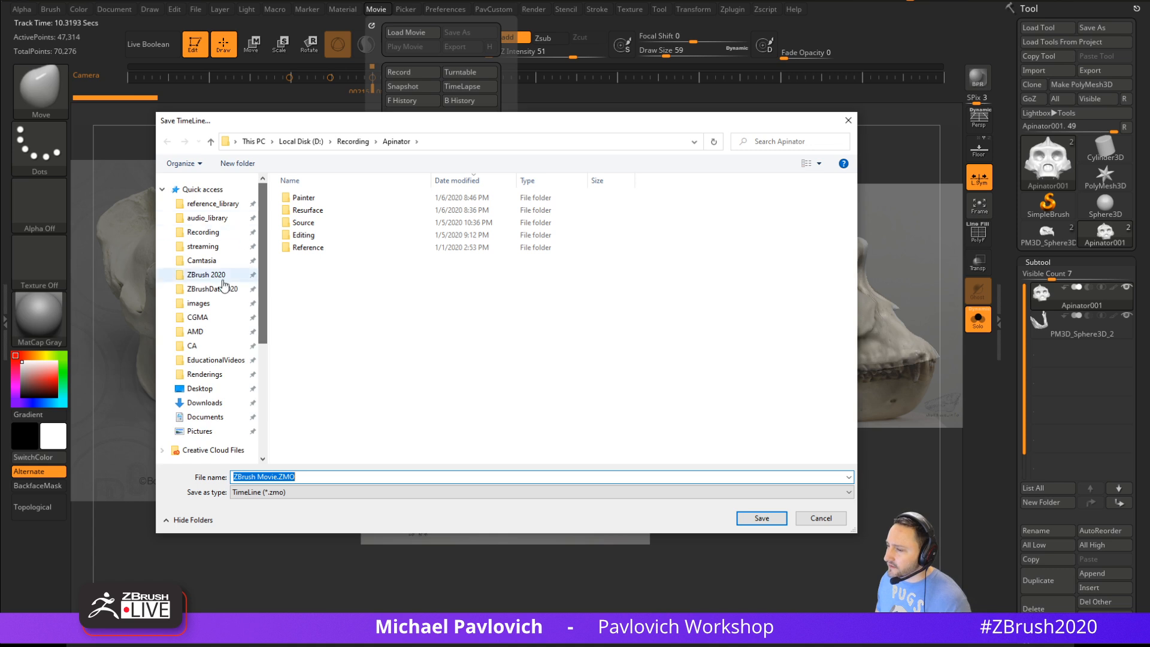
left_click(205, 274)
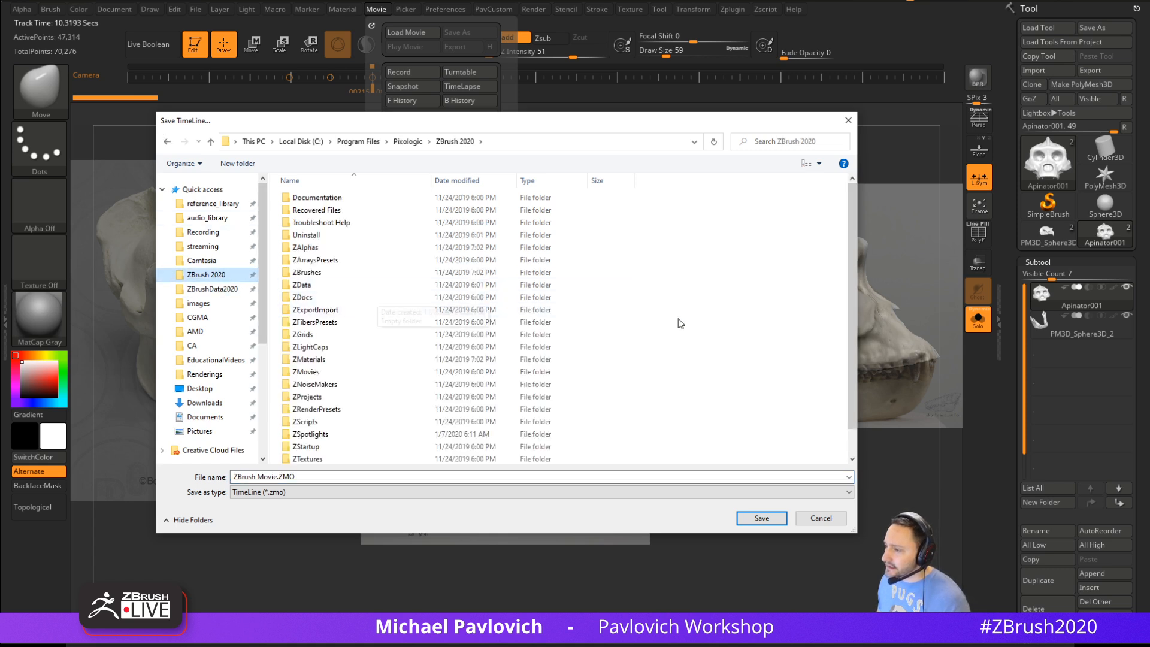
left_click_drag(852, 262, 848, 288)
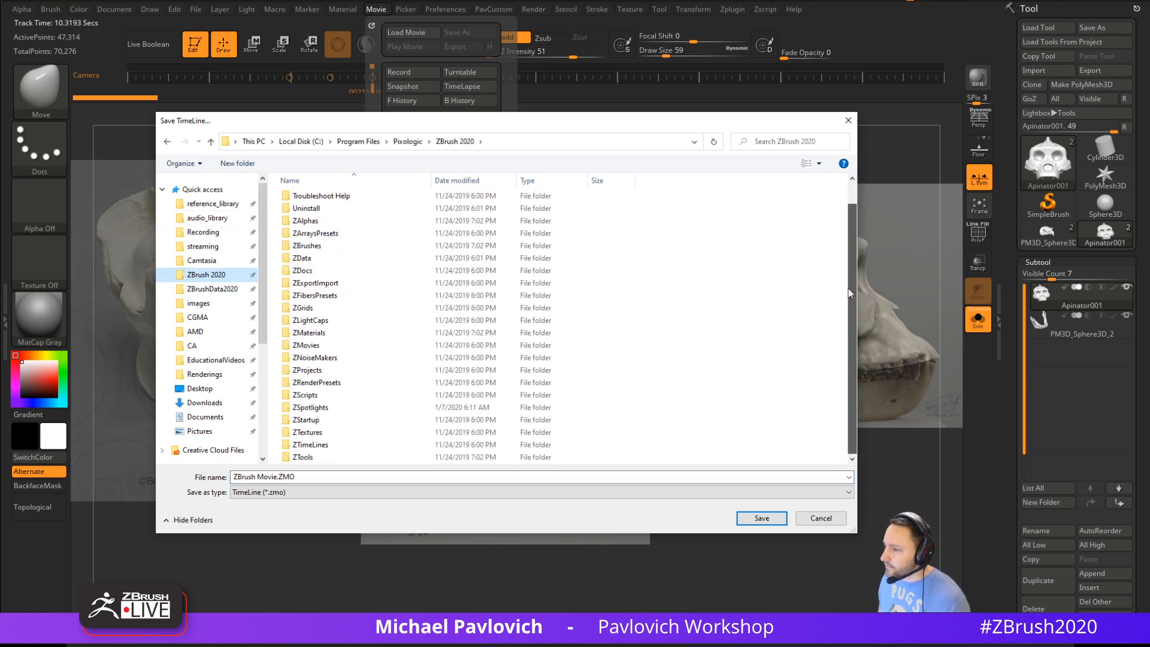
left_click(326, 449)
double_click(327, 448)
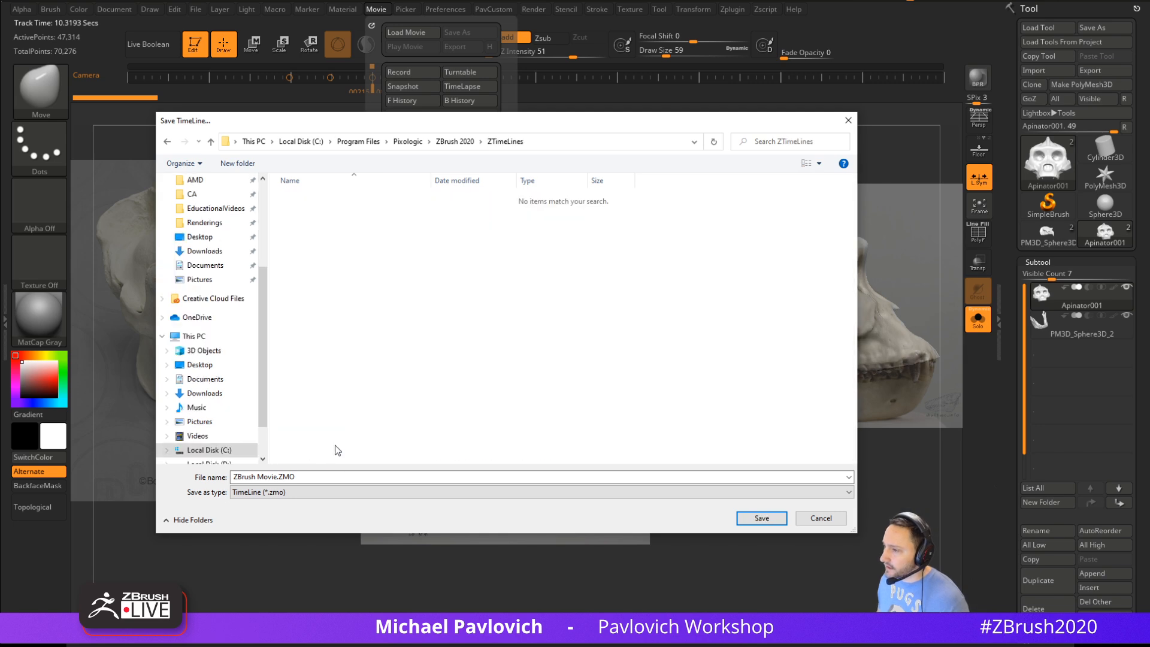
left_click(821, 519)
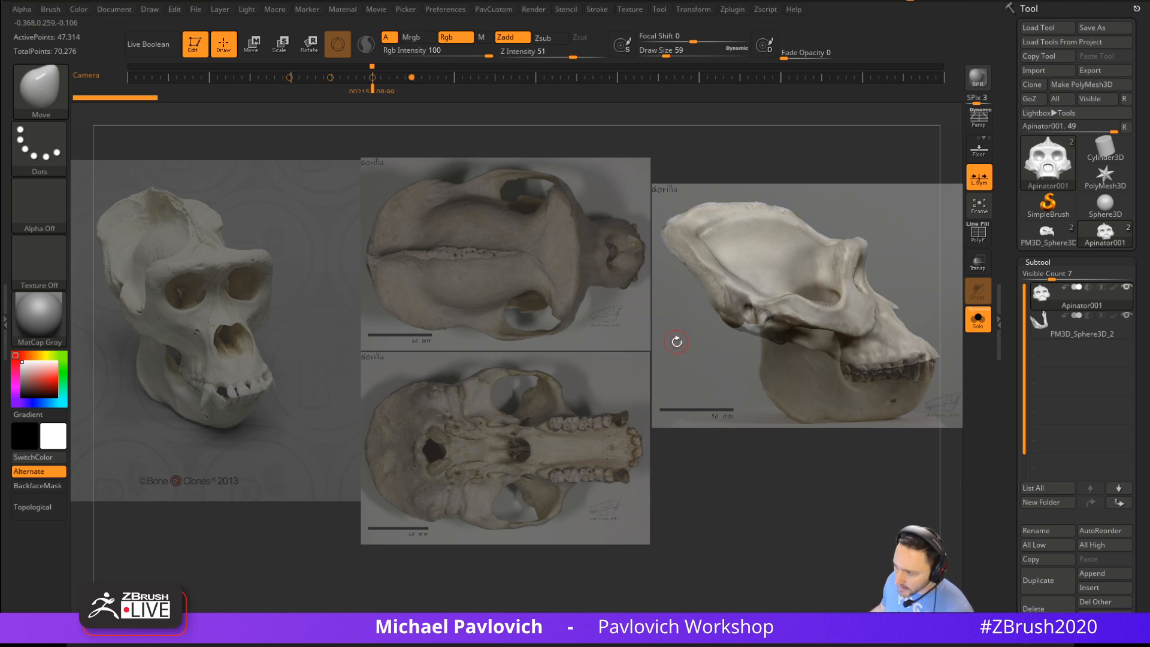
Hide the Spotlight reference images and load the tool file Apinator002.ZTL
left_click(198, 10)
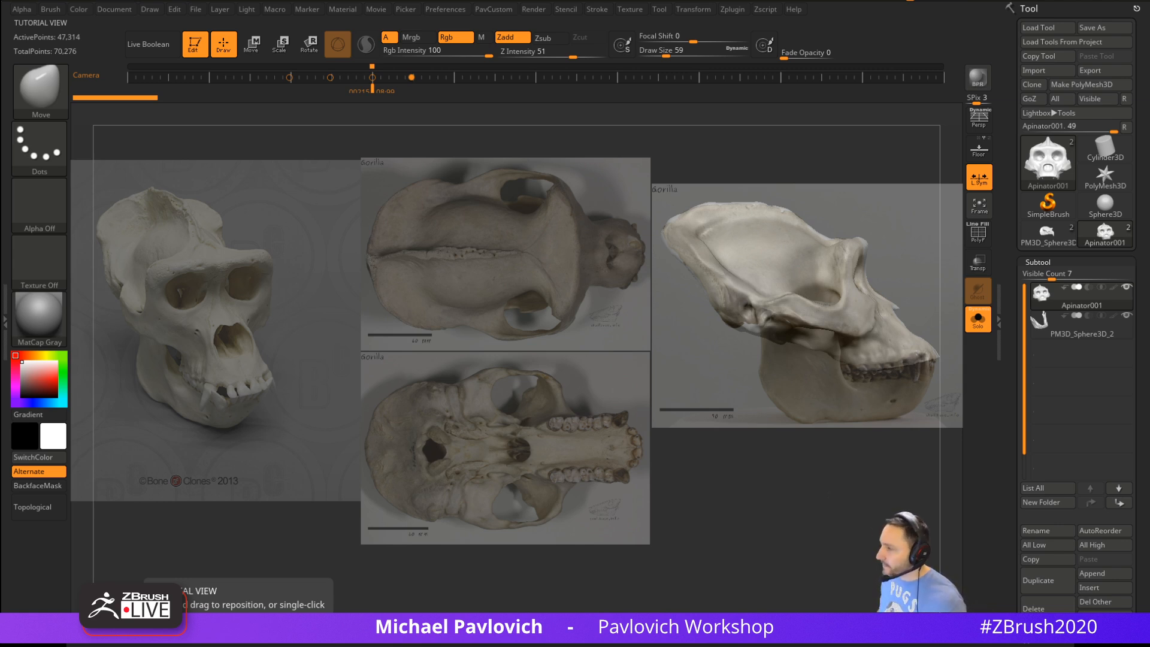
left_click_drag(742, 145, 765, 249)
key("shift+z")
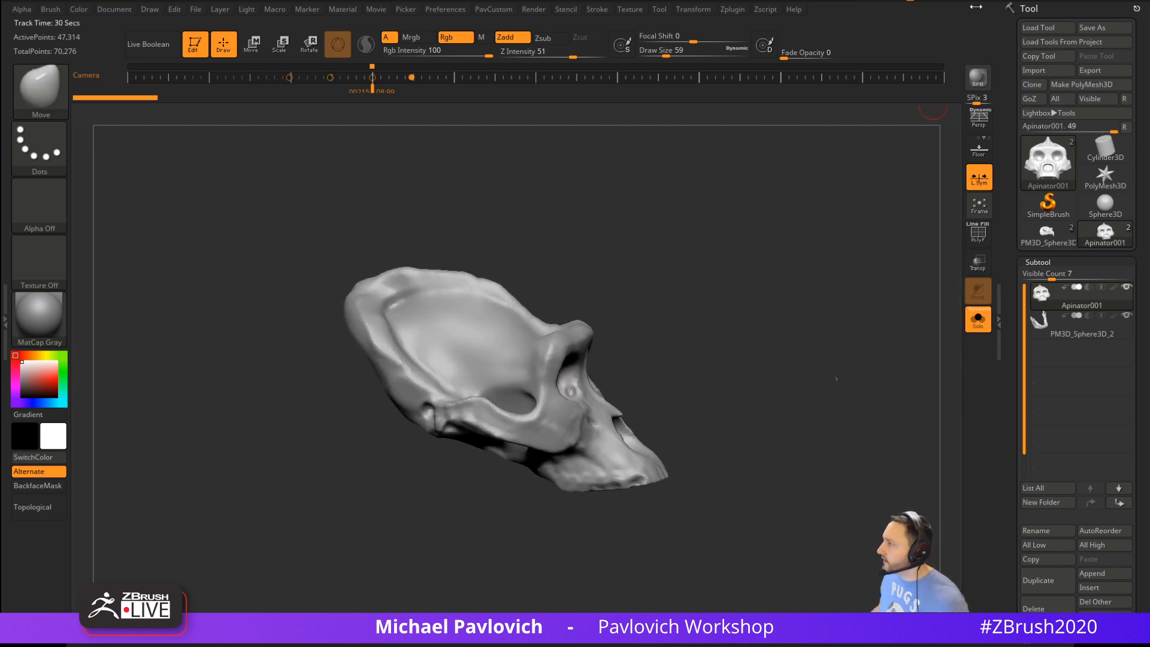
left_click(1047, 29)
double_click(347, 390)
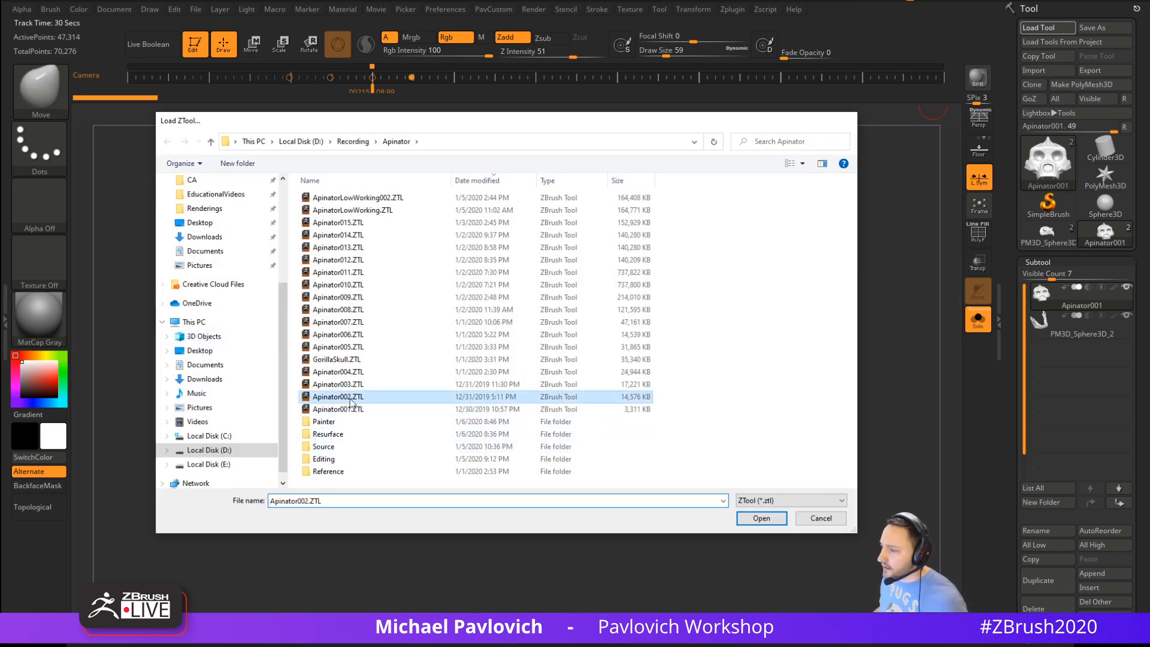
Examine the complete Apinator002 skull, including its lower teeth in isolation, and show all subtools again
left_click_drag(674, 297, 911, 362)
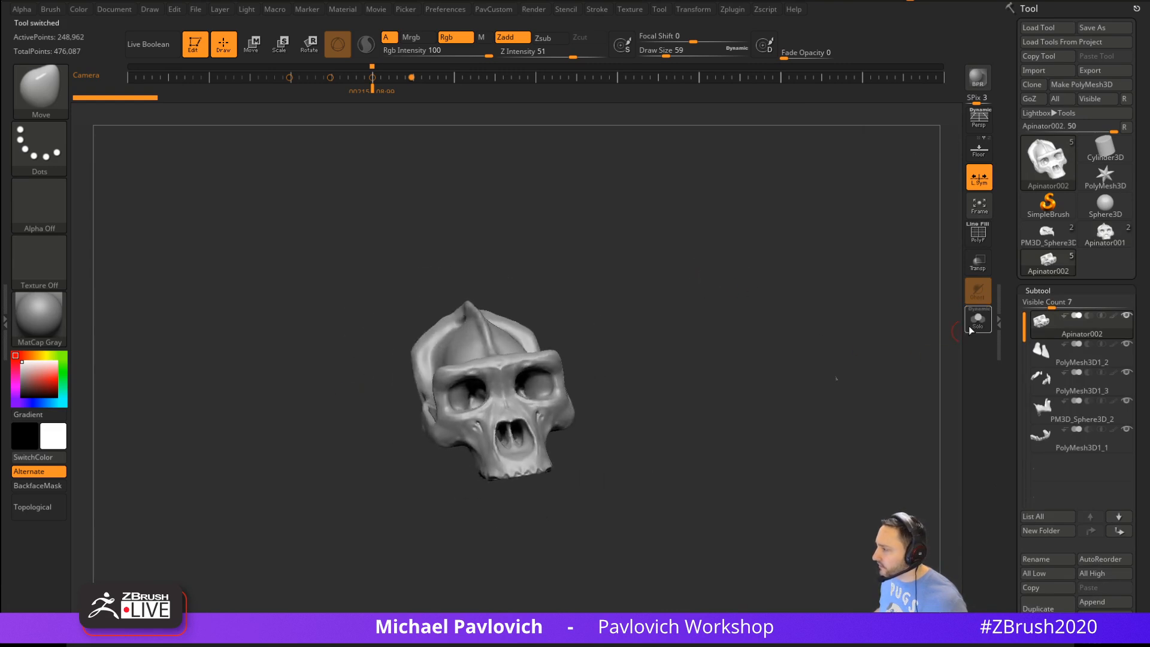
left_click_drag(857, 329, 767, 298)
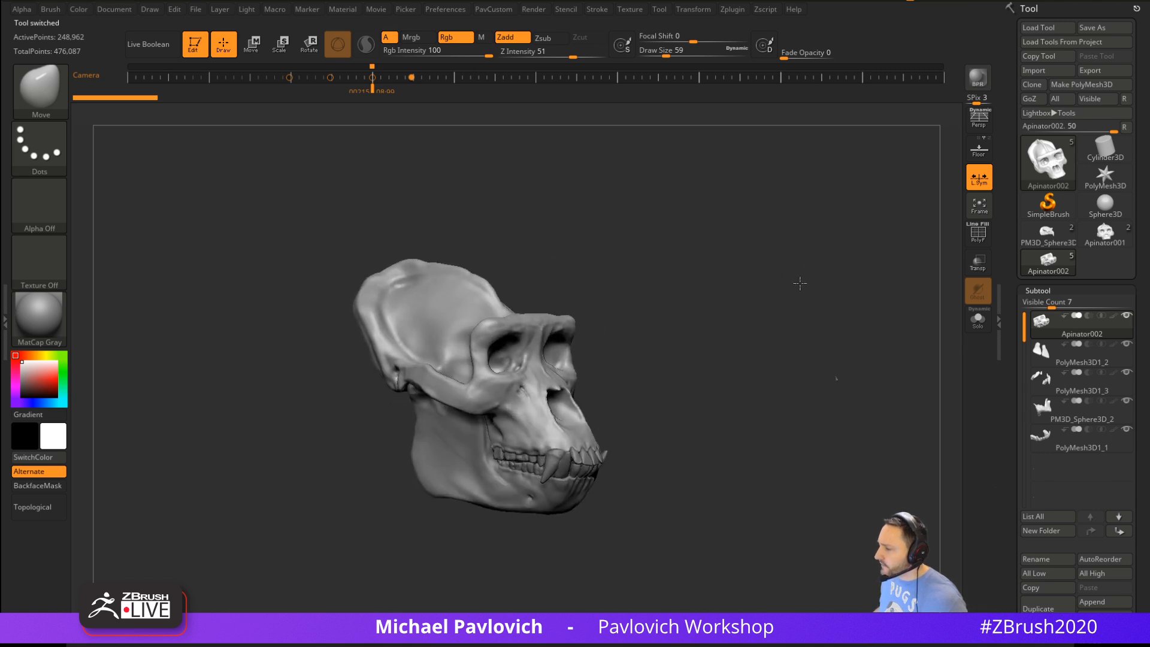
left_click(576, 455, "alt")
left_click(977, 320)
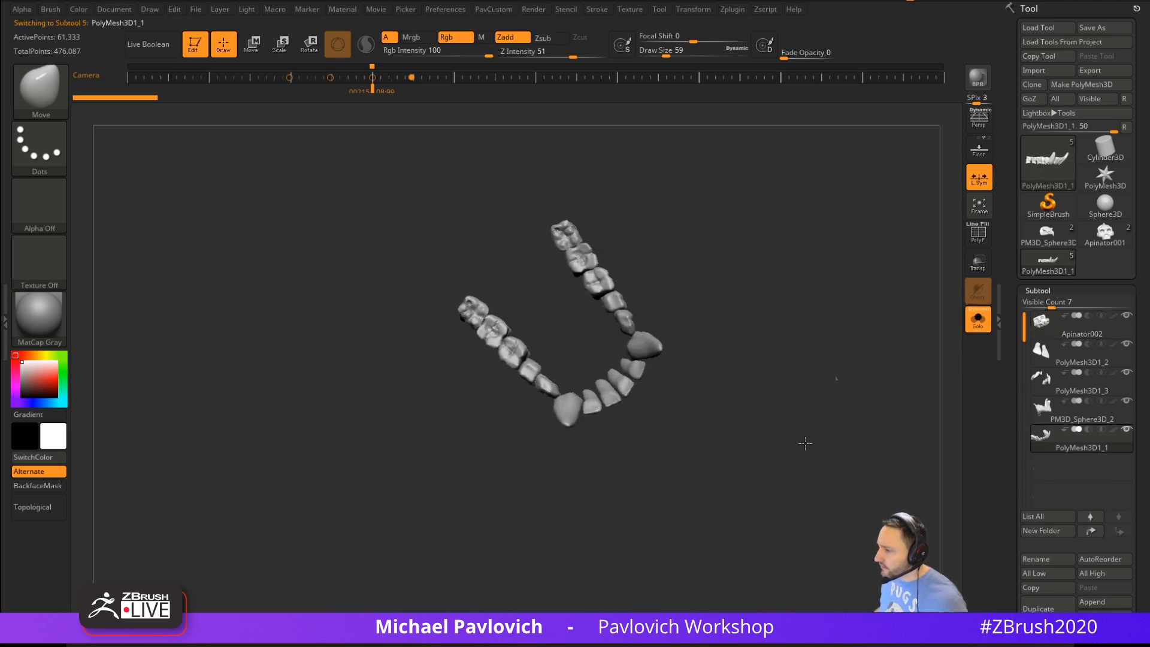
mouse_move(803, 441)
left_mouse_down()
mouse_move(811, 257)
mouse_move(803, 346)
mouse_move(745, 275)
mouse_move(867, 246)
mouse_move(847, 259)
mouse_move(787, 243)
mouse_move(815, 318)
left_mouse_up()
left_click(978, 320)
left_click_drag(893, 354, 817, 349)
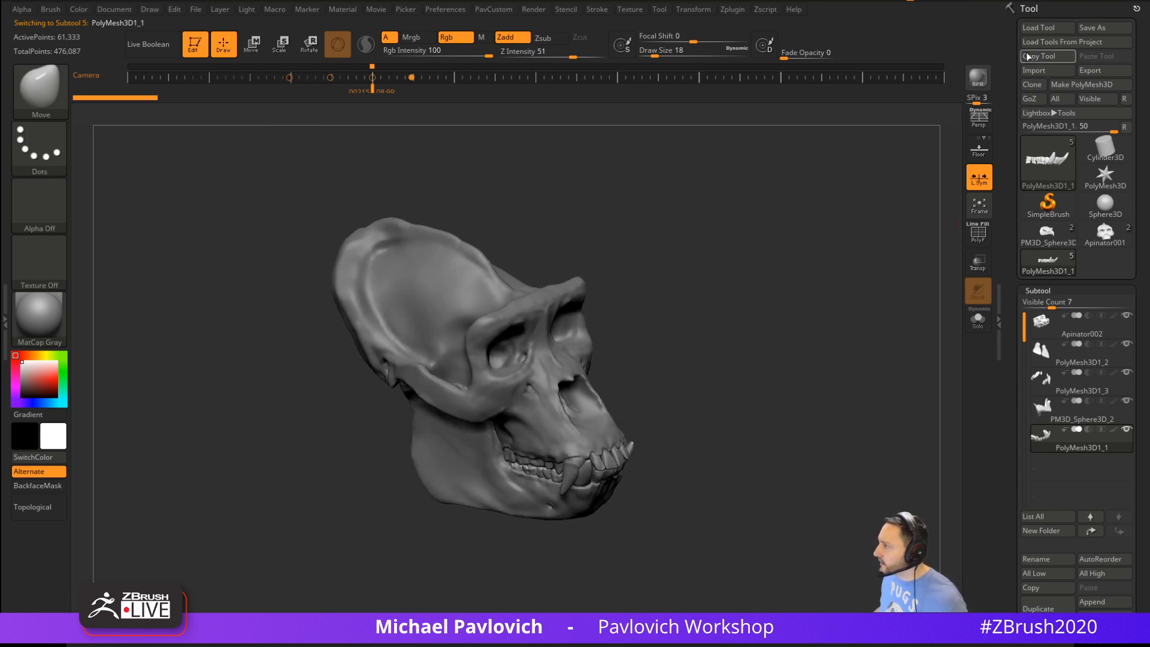
Load the tool file Apinator003.ZTL and view its skull from the front three-quarter angle
left_click(1039, 27)
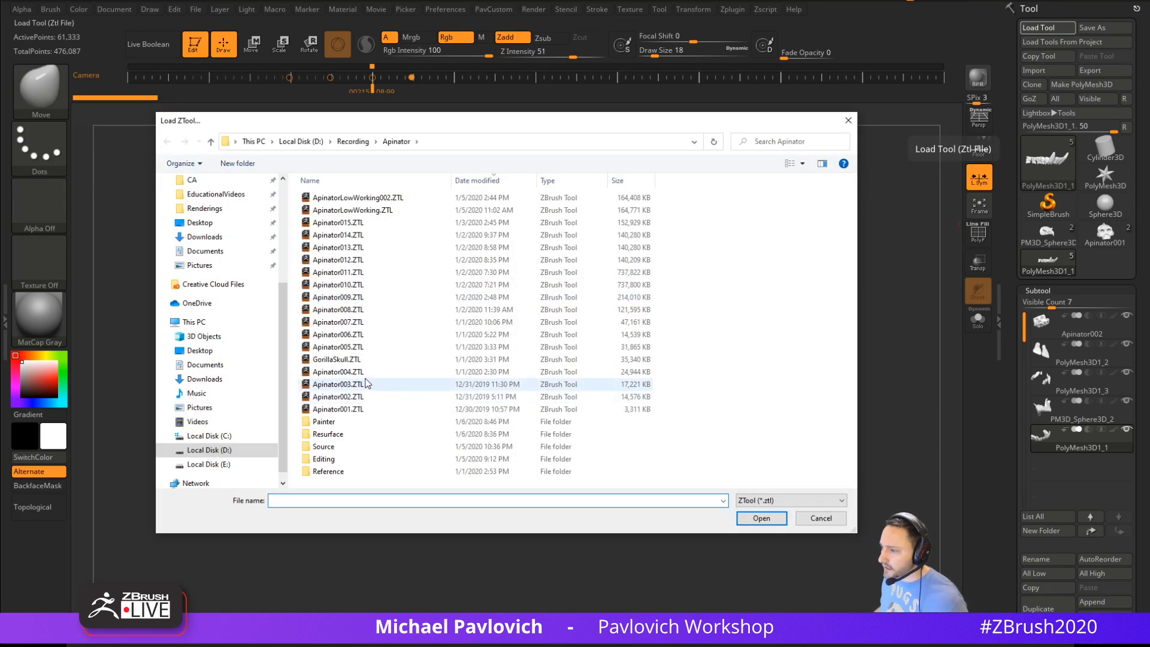
double_click(339, 384)
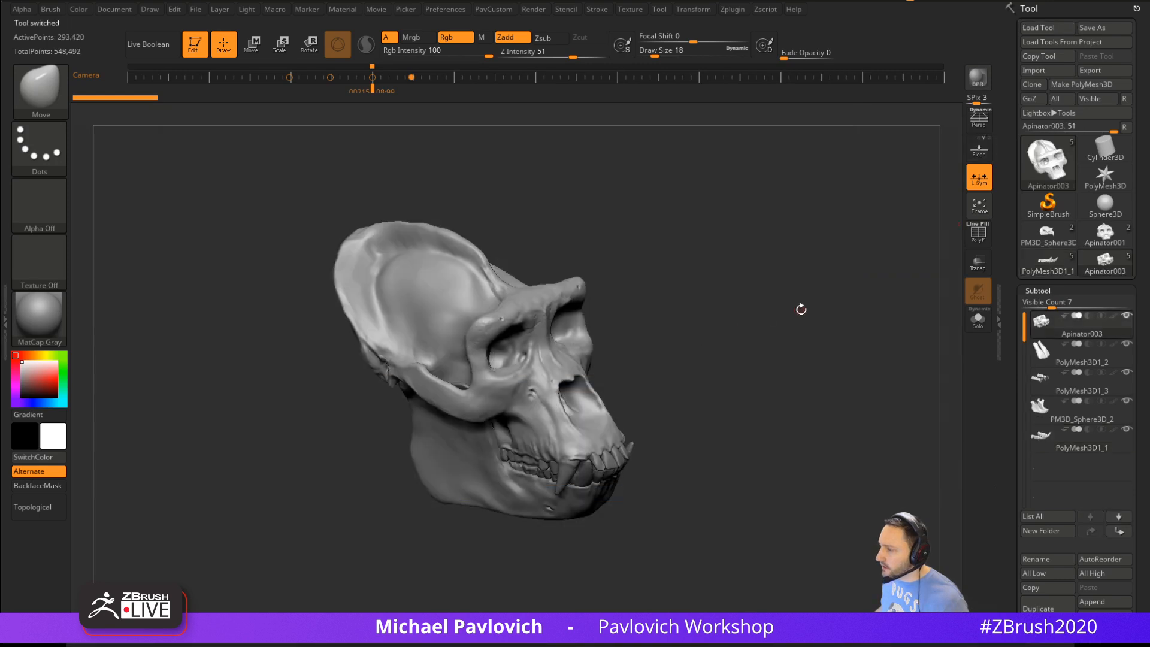
mouse_move(791, 321)
left_mouse_down()
mouse_move(800, 280)
mouse_move(798, 311)
left_mouse_up()
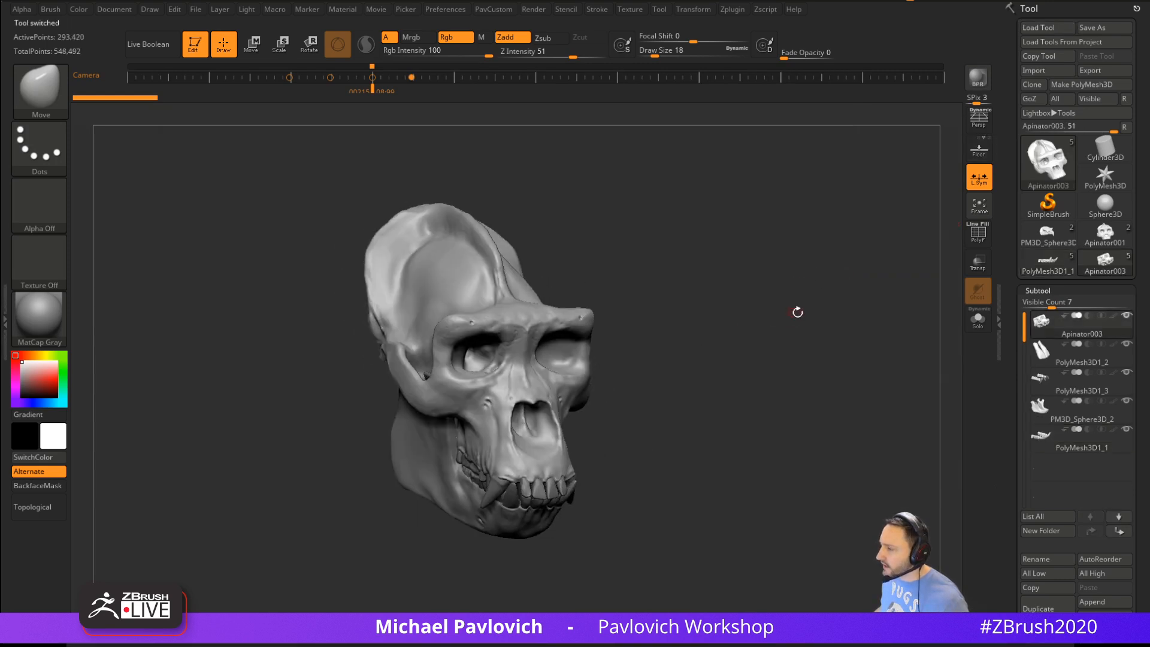
Load the tool file Apinator004.ZTL and view the complete skull enlarged from a three-quarter angle
left_click(1039, 28)
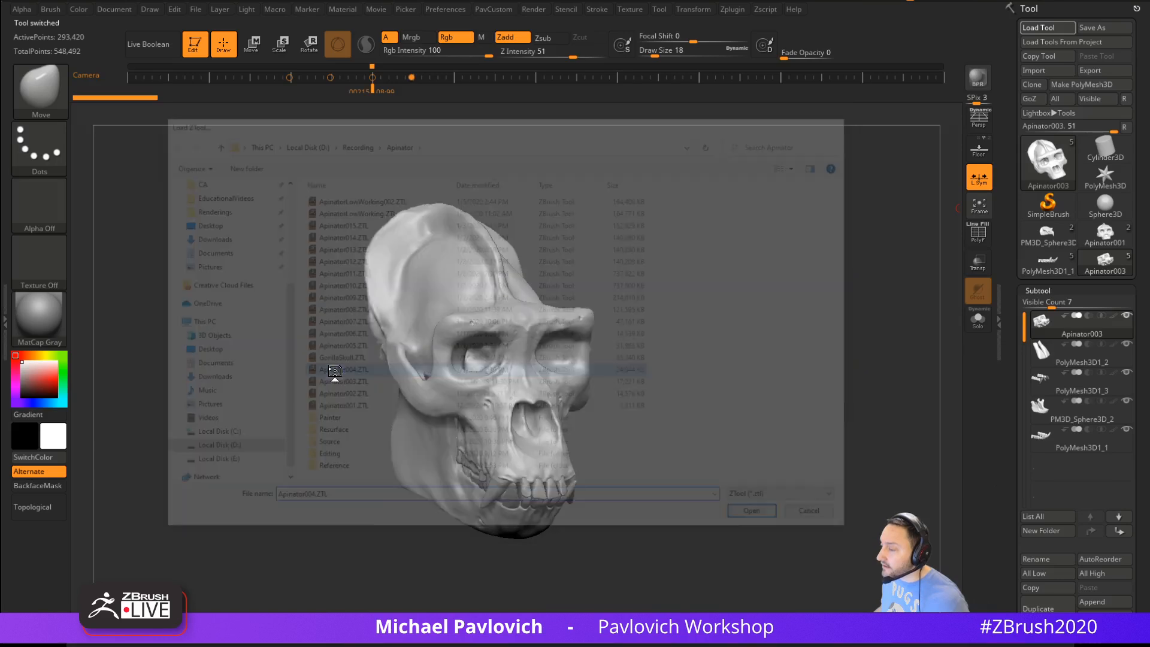
double_click(337, 374)
mouse_move(718, 307)
left_mouse_down()
mouse_move(704, 258)
mouse_move(749, 313)
mouse_move(793, 311)
mouse_move(703, 307)
left_mouse_up()
left_click(640, 293, "alt")
left_click_drag(827, 177, 856, 162)
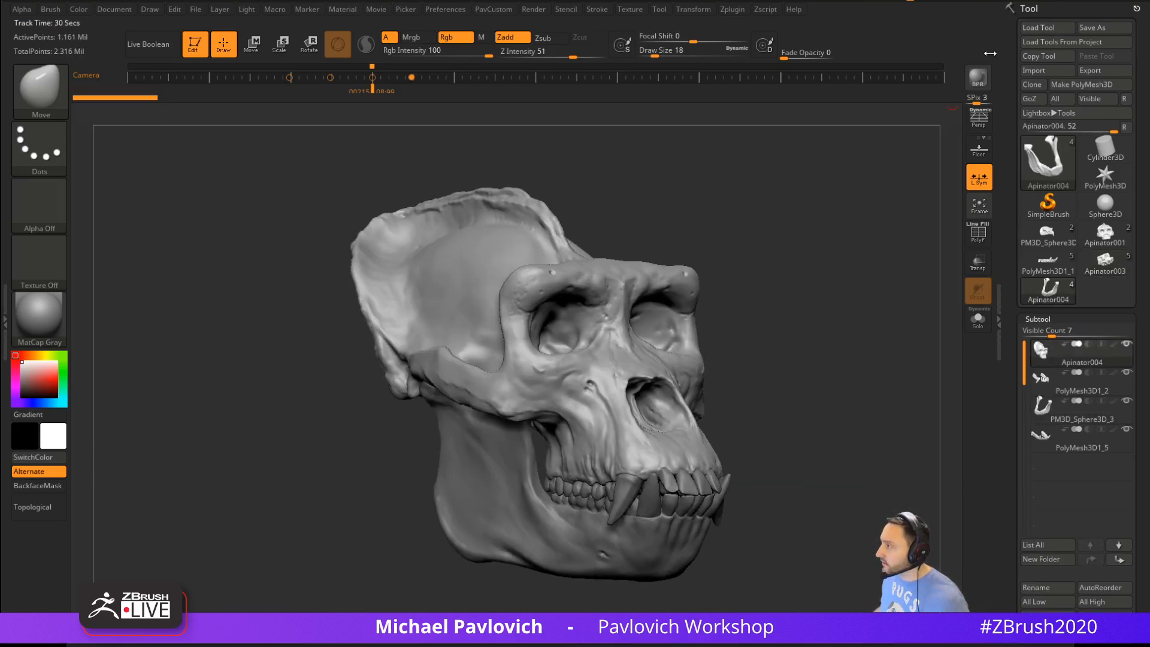
Load the tool file GorillaSkull.ZTL and rotate the skull to view it from the side
left_click(1039, 28)
double_click(335, 359)
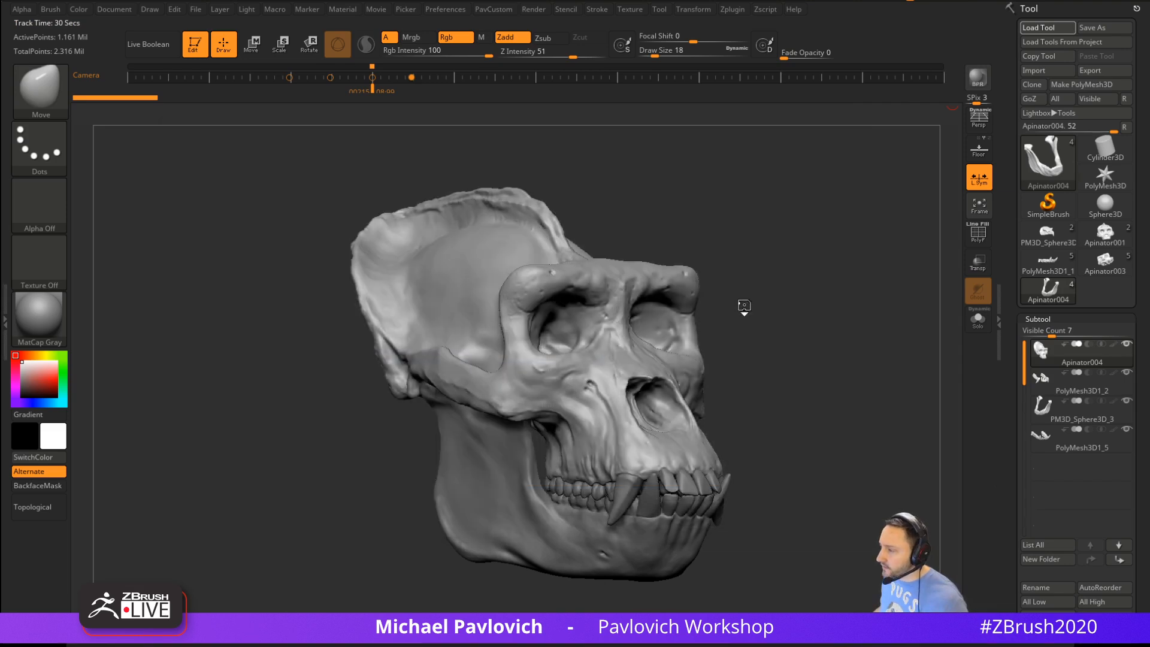
left_click(1113, 345)
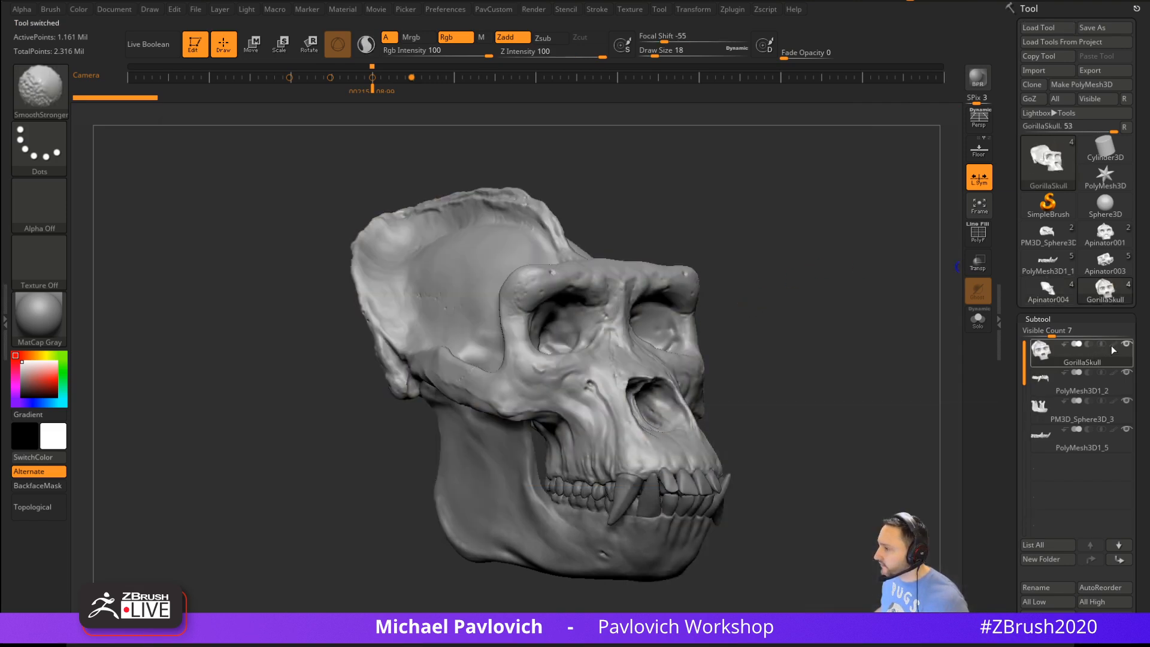
mouse_move(601, 245)
left_mouse_down()
mouse_move(701, 248)
mouse_move(739, 221)
left_mouse_up()
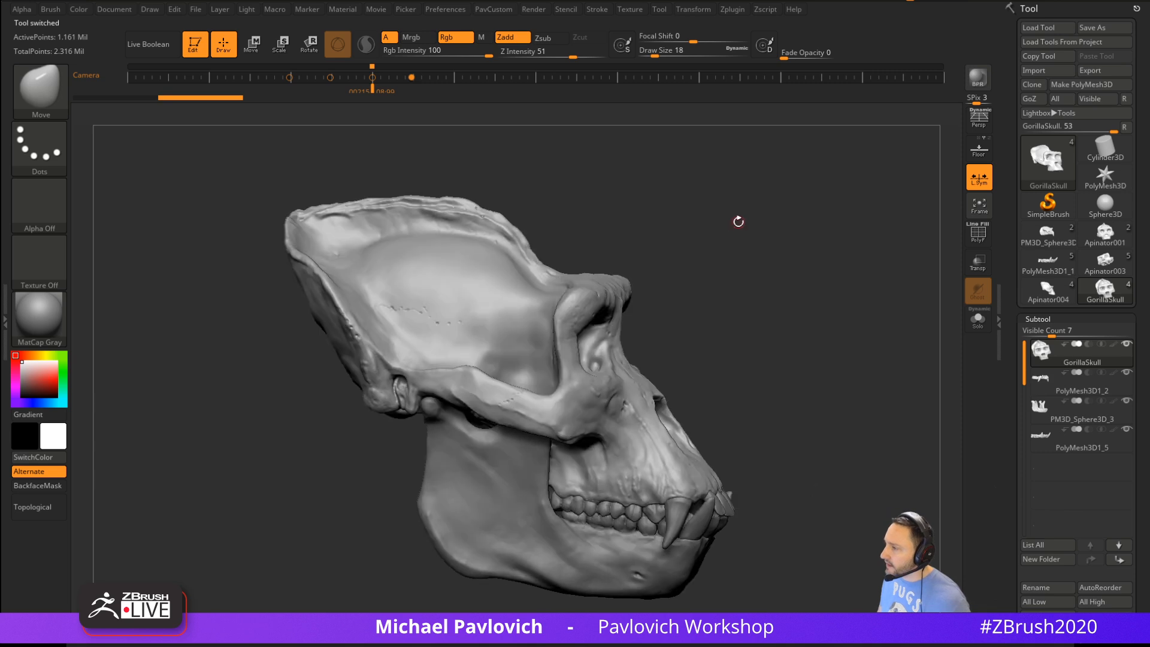
Switch to the Standard brush, show the Spotlight reference images, and set the draw size to 120
key("b")
key("s")
key("t")
key("shift+z")
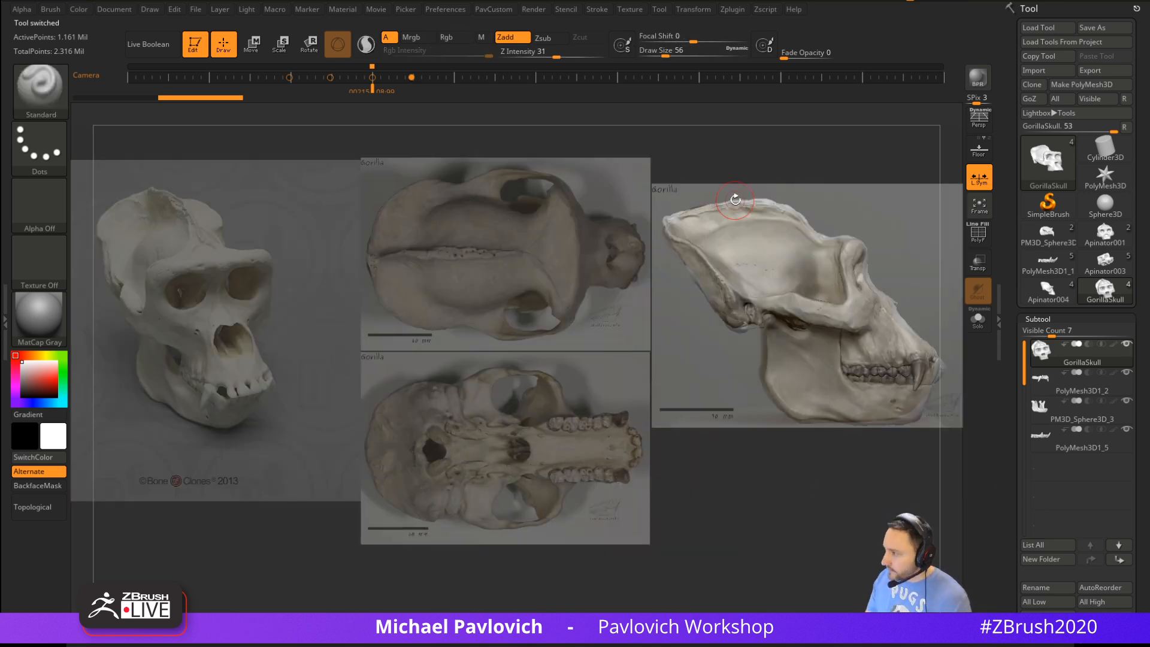
key("s")
left_click_drag(751, 284, 770, 275)
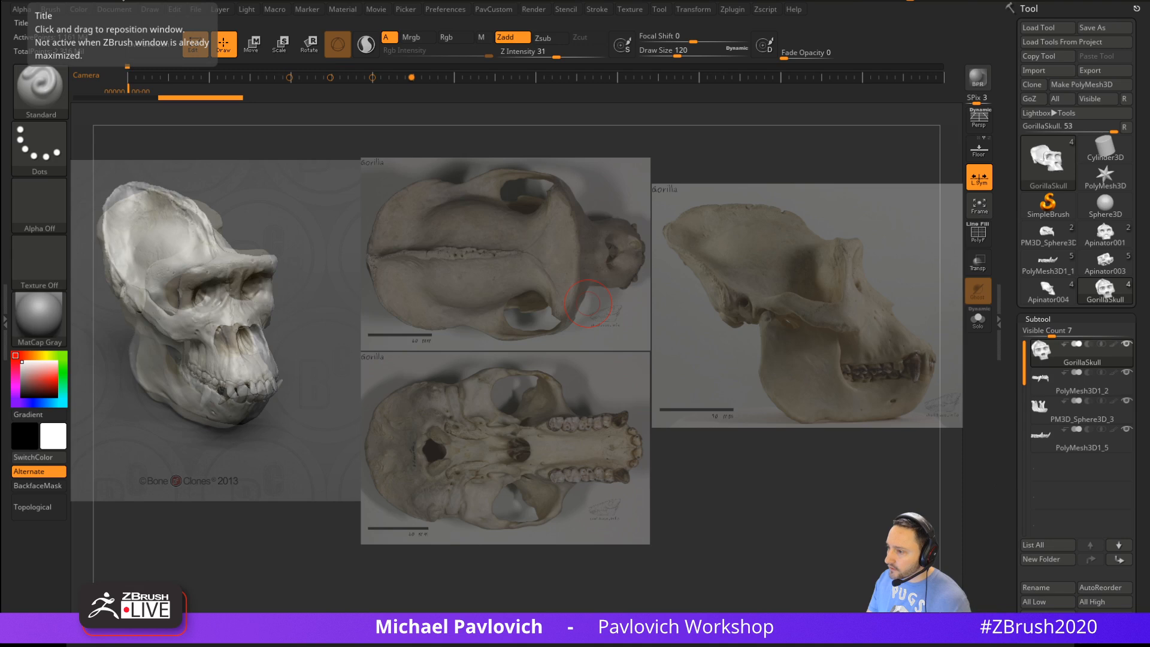
Turn on perspective at the first camera key and compare the skull with the three-quarter reference photo
key("p")
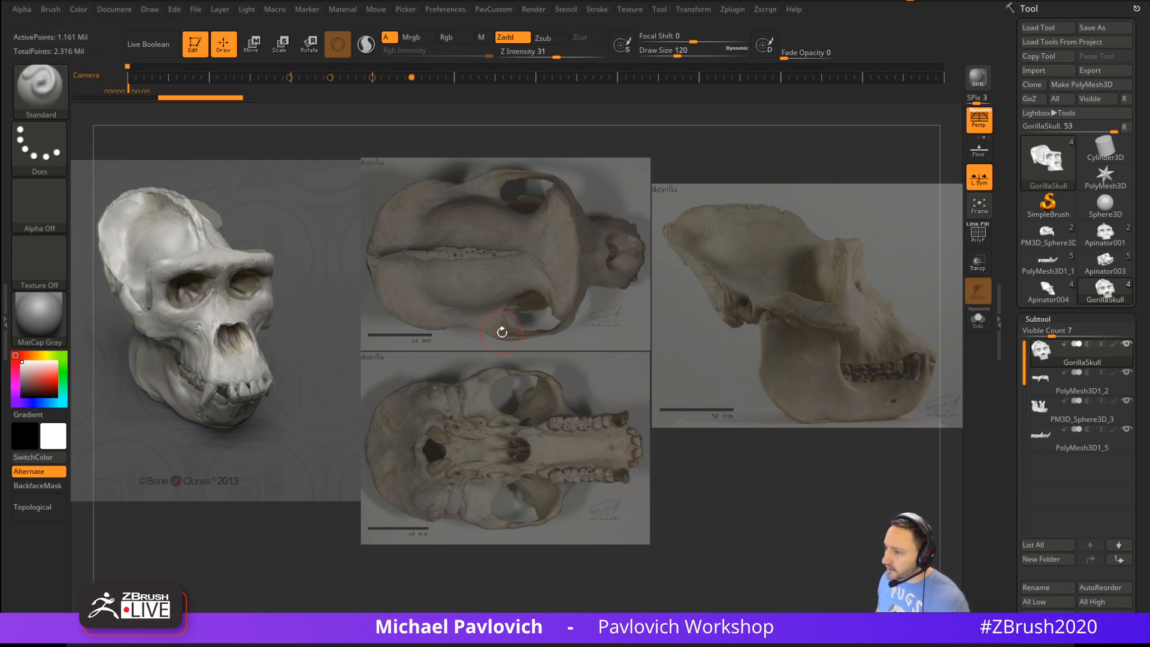
mouse_move(502, 333)
left_mouse_down()
mouse_move(527, 330)
mouse_move(491, 327)
left_mouse_up()
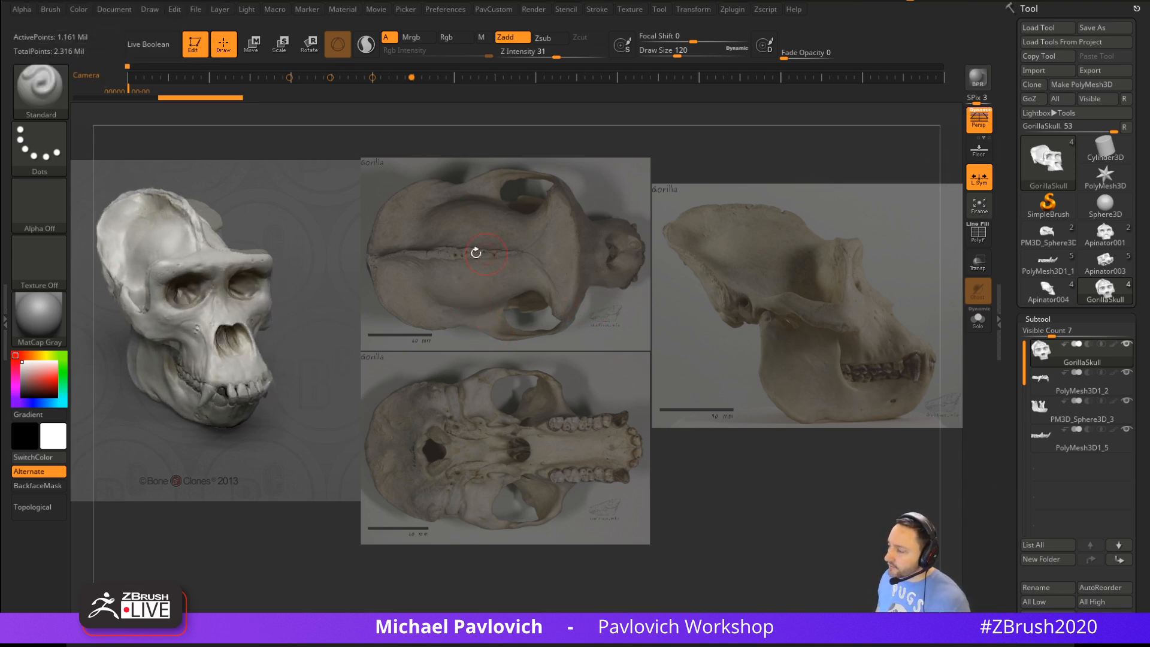
key("s")
left_click(517, 304)
key("s")
left_click(521, 307)
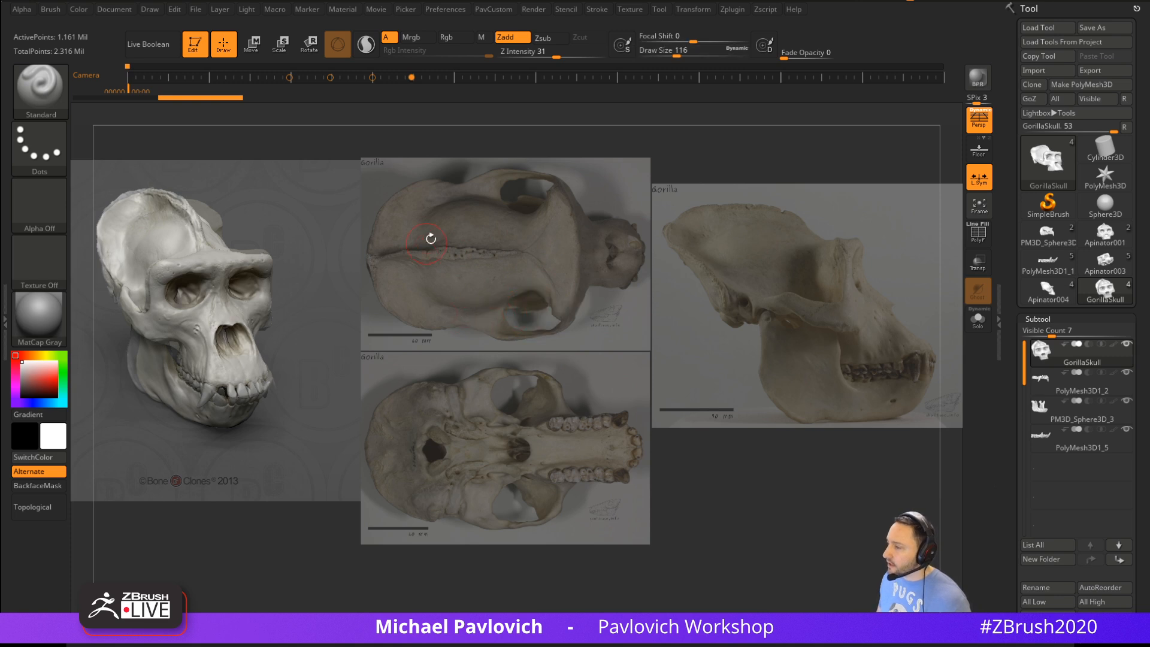
key("s")
left_click(305, 272)
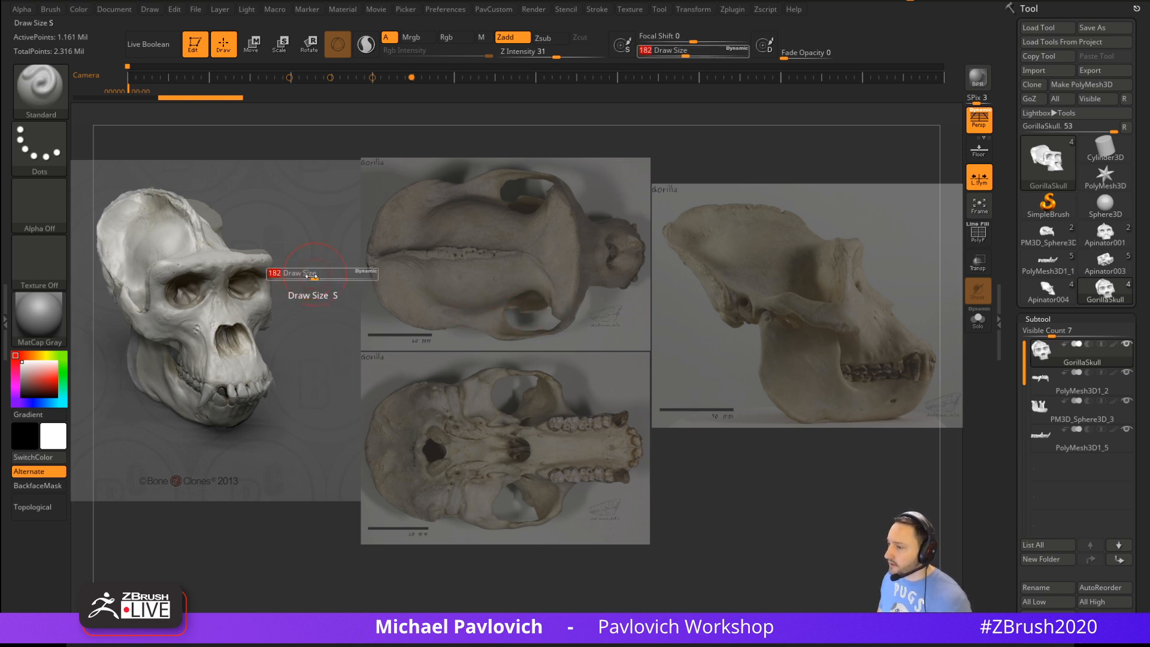
left_click_drag(310, 270, 336, 264)
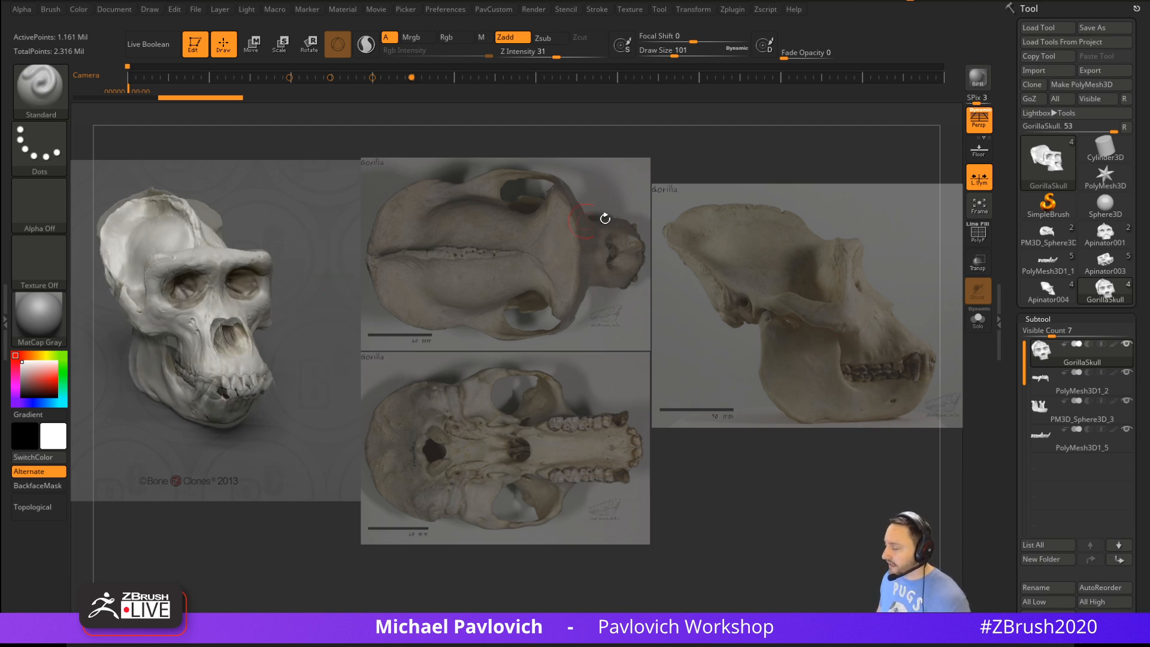
Advance to the side-view camera key and turn off perspective to match the skull to the side reference photo
key("Right")
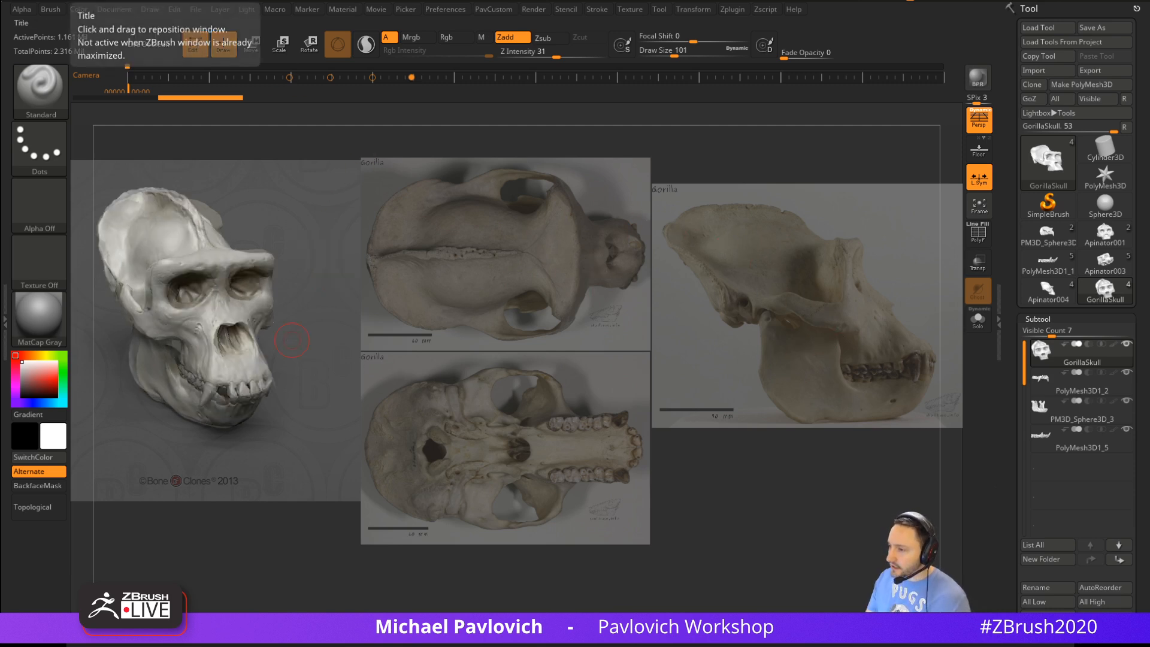
key("Right")
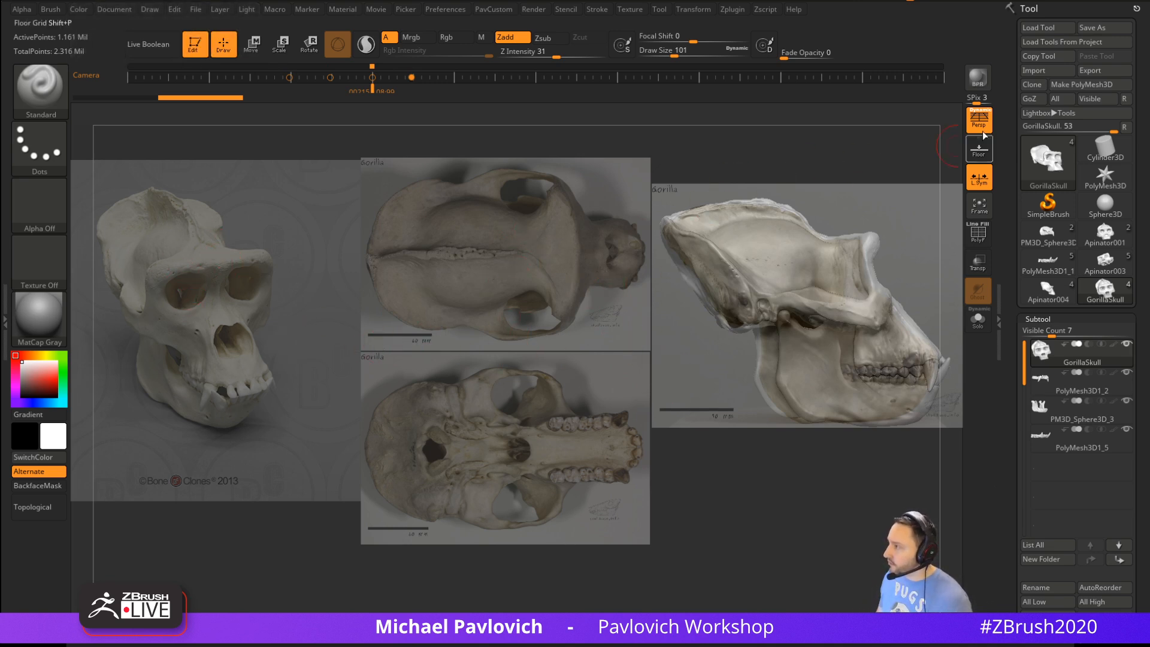
key("p")
left_click_drag(890, 246, 919, 250)
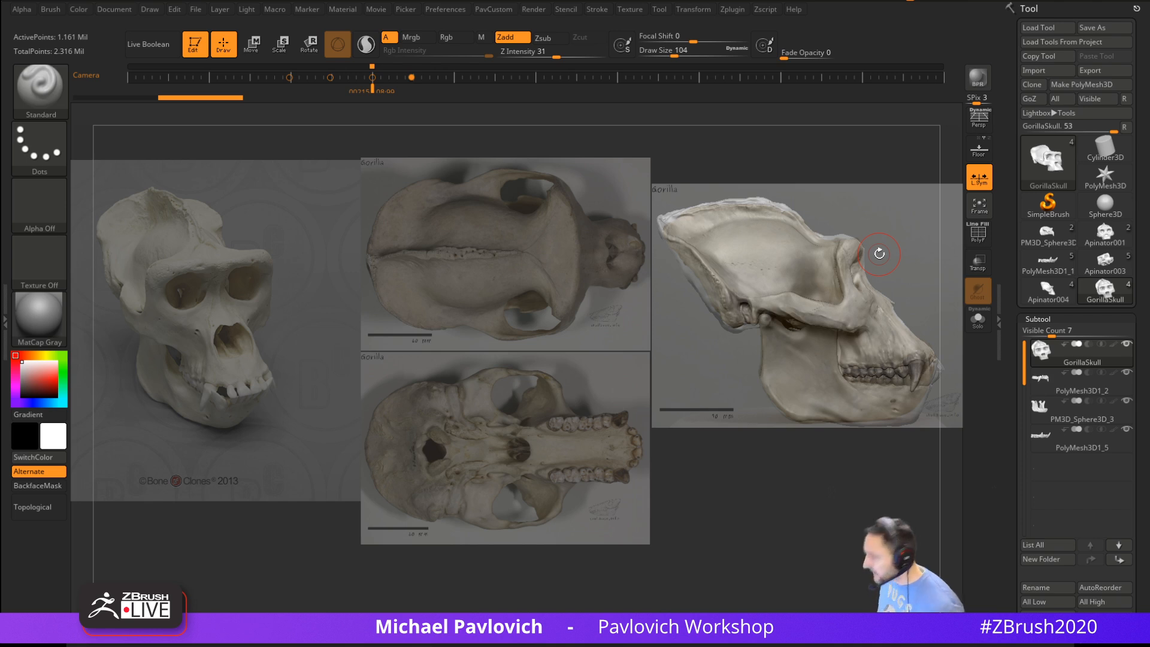
Try painting colour only over the skull's temple area on the side reference photo, checking it with the references hidden
key("bracketleft")
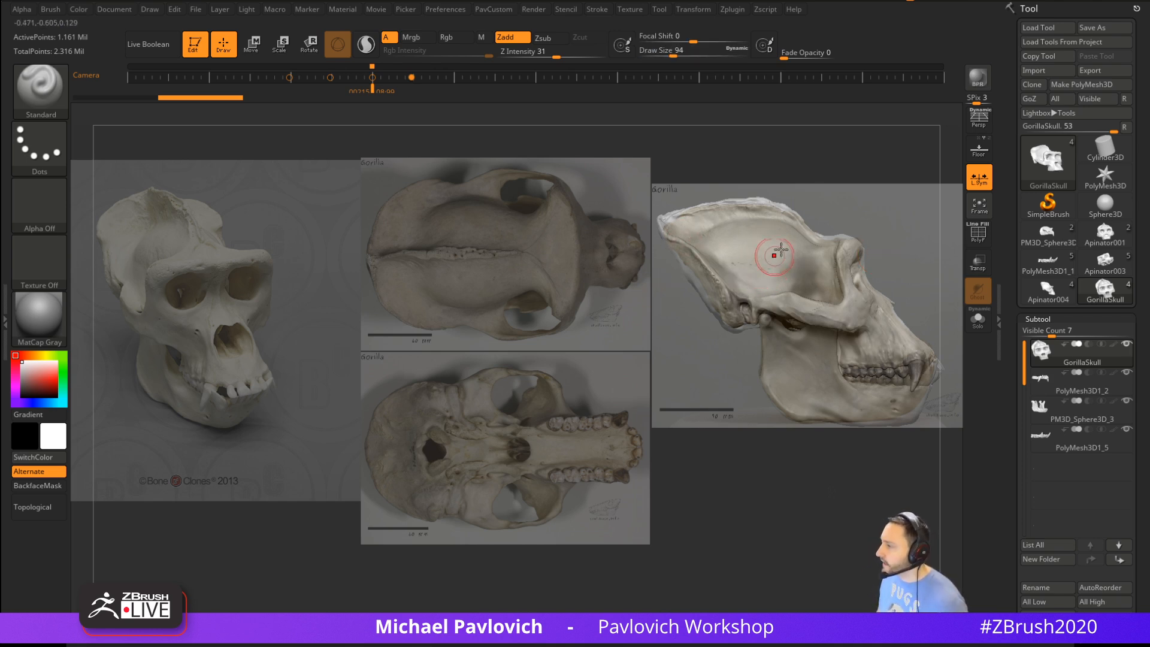
left_click_drag(756, 273, 807, 269)
key("shift+z")
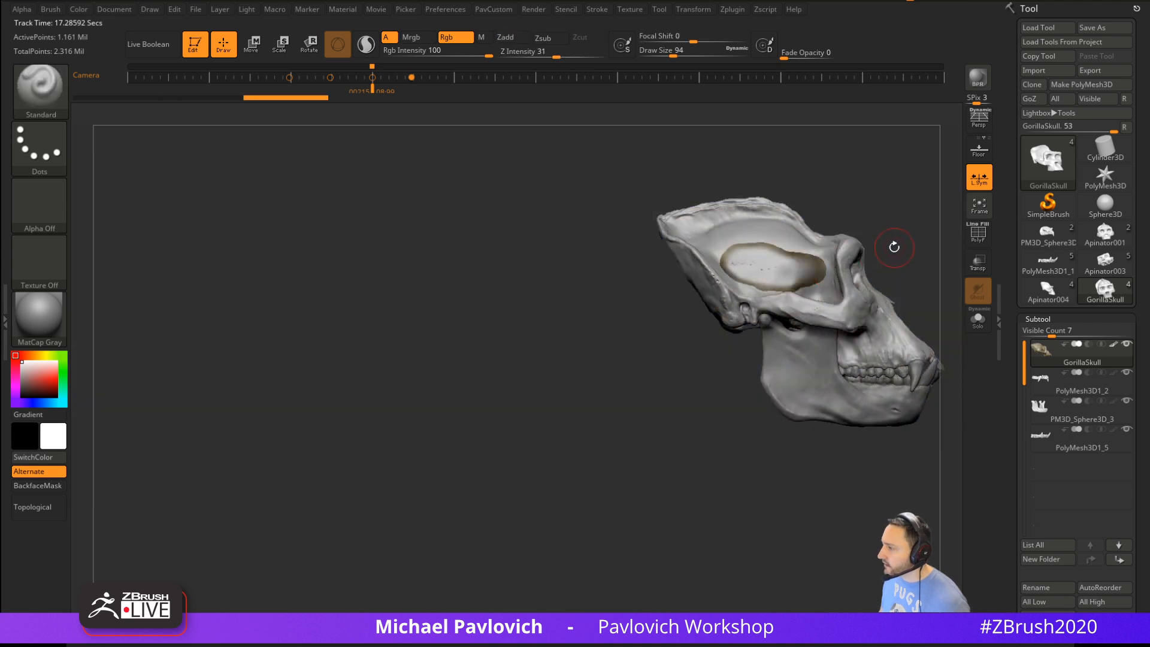
key("shift+z")
mouse_move(778, 233)
left_mouse_down()
mouse_move(737, 270)
mouse_move(760, 287)
mouse_move(811, 271)
mouse_move(917, 359)
mouse_move(853, 292)
left_mouse_up()
mouse_move(756, 238)
left_mouse_down()
mouse_move(772, 216)
mouse_move(736, 238)
left_mouse_up()
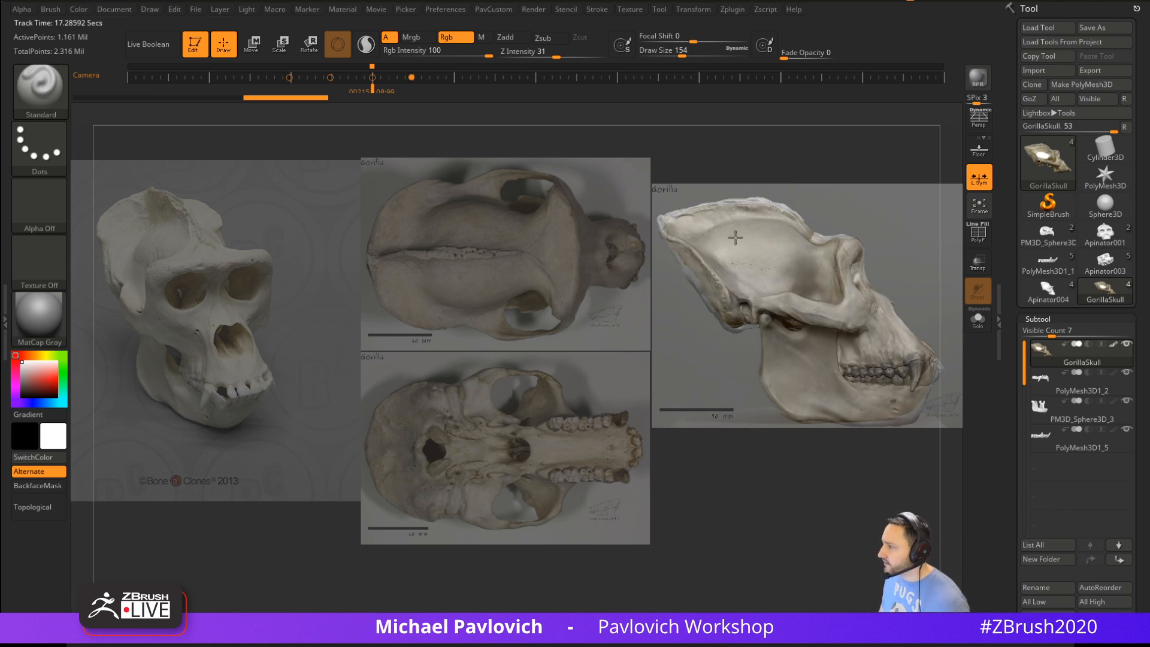
key("shift+z")
left_click_drag(873, 256, 859, 294)
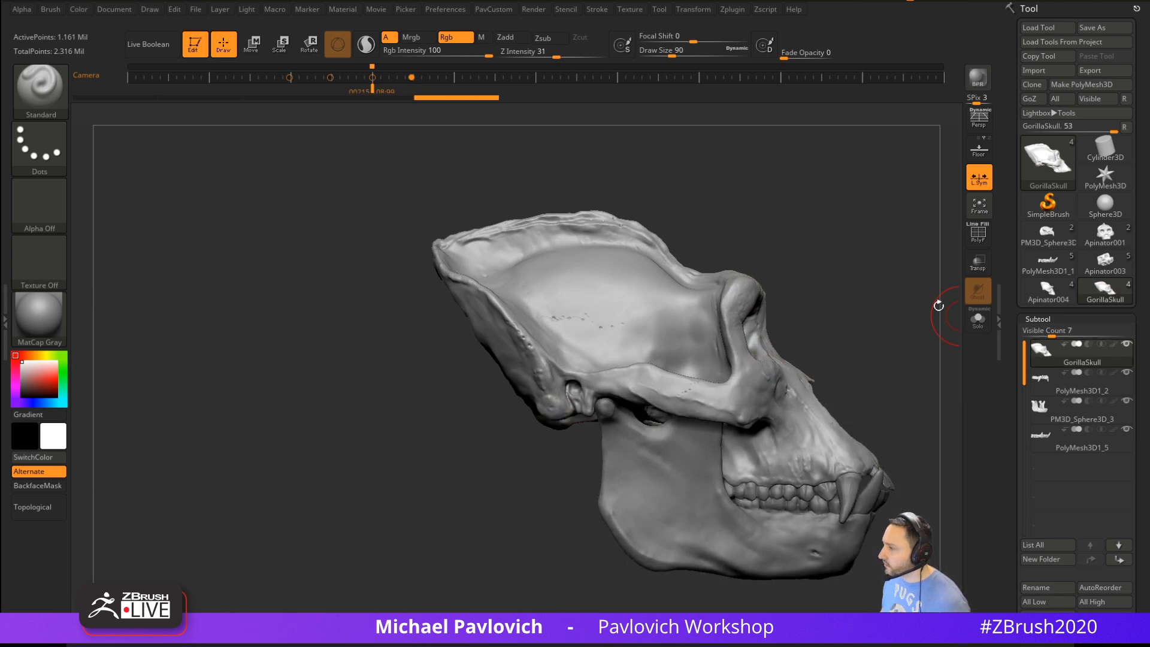
Rotate the skull beneath the reference images, examine the brush's Spotlight Projection option, and return to the aligned side view
key("shift+z")
key("shift+z")
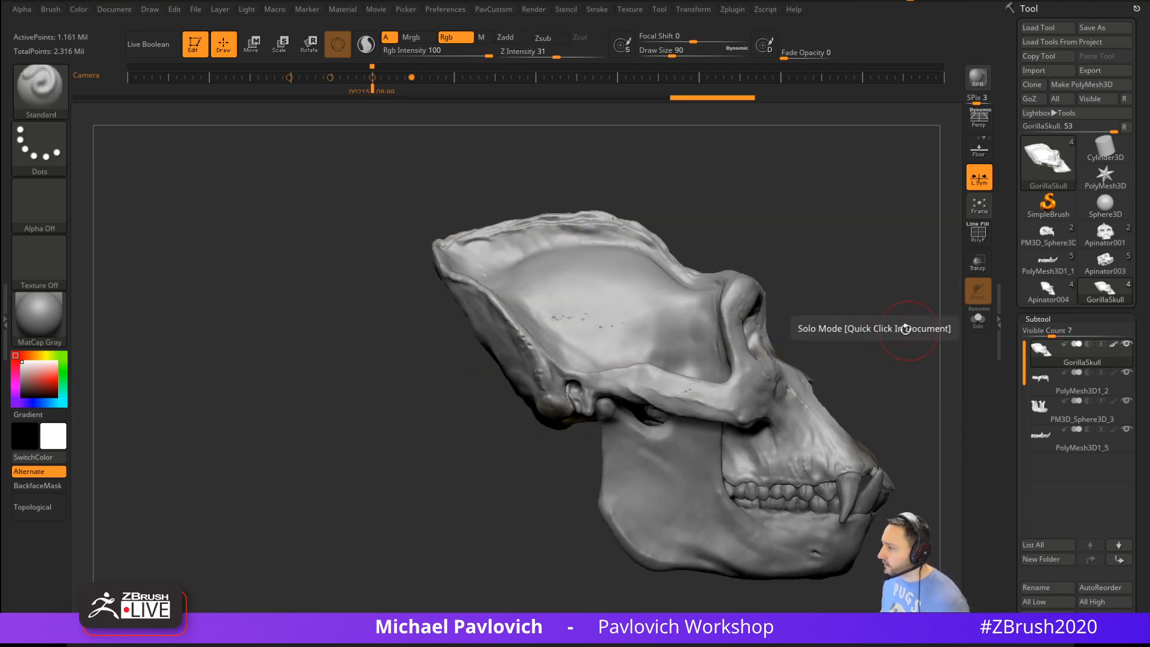
left_click_drag(845, 328, 788, 329)
key("shift+z")
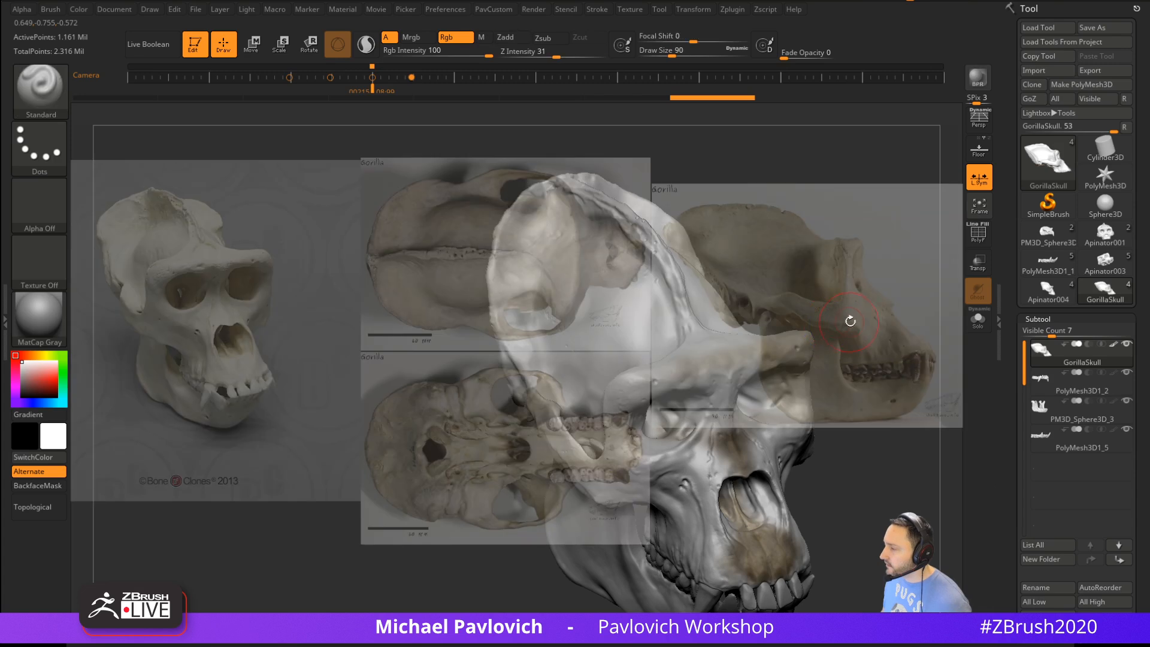
left_click(51, 9)
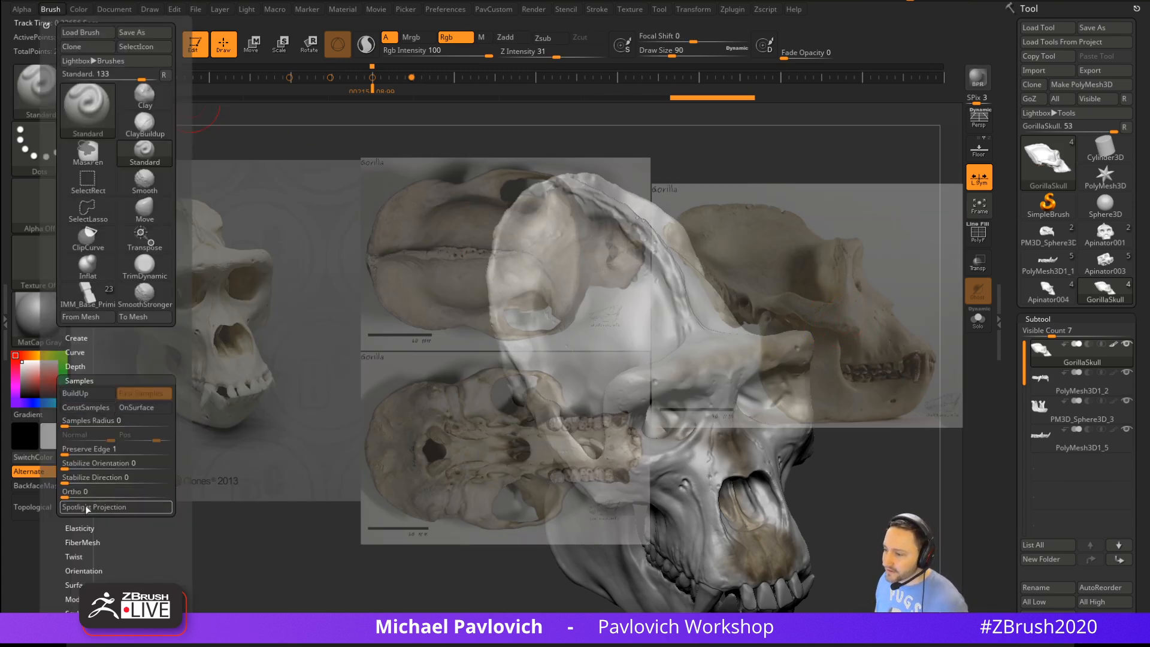
mouse_move(826, 300)
left_mouse_down()
mouse_move(924, 264)
mouse_move(946, 235)
mouse_move(888, 236)
mouse_move(930, 241)
left_mouse_up()
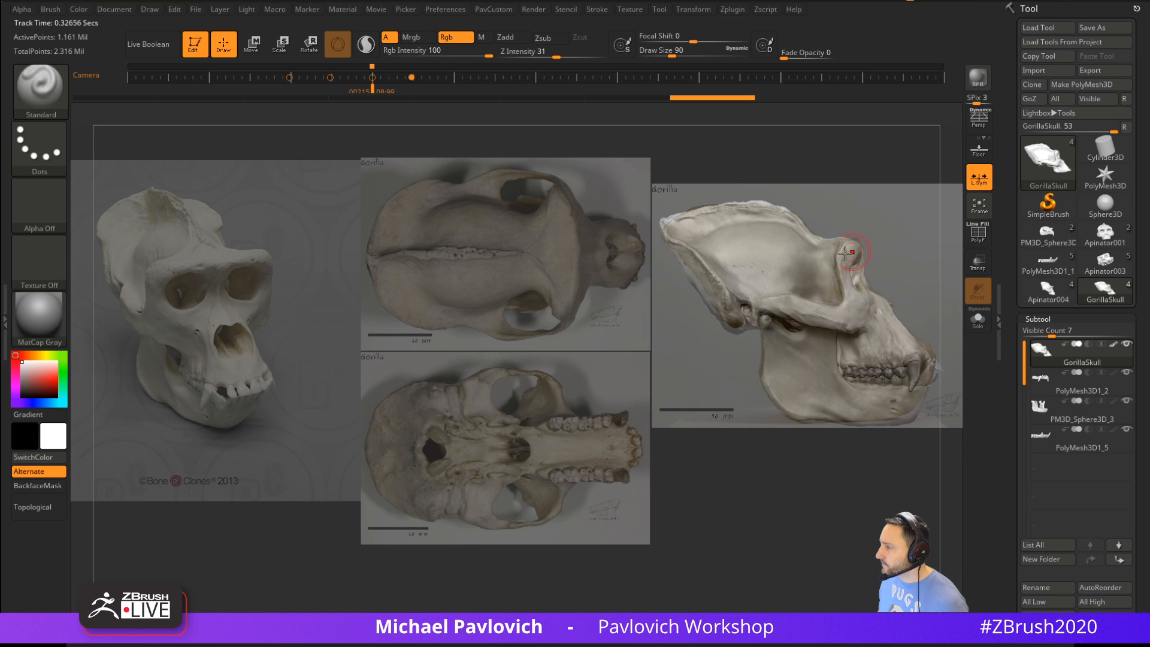
Paint the side reference photo's colour across the cranium, cheekbone and upper jaw with the Standard brush at draw size 128
key("s")
mouse_move(745, 268)
left_mouse_down()
mouse_move(763, 269)
mouse_move(751, 269)
left_mouse_up()
left_click_drag(699, 221, 850, 309)
left_click_drag(783, 388, 919, 355)
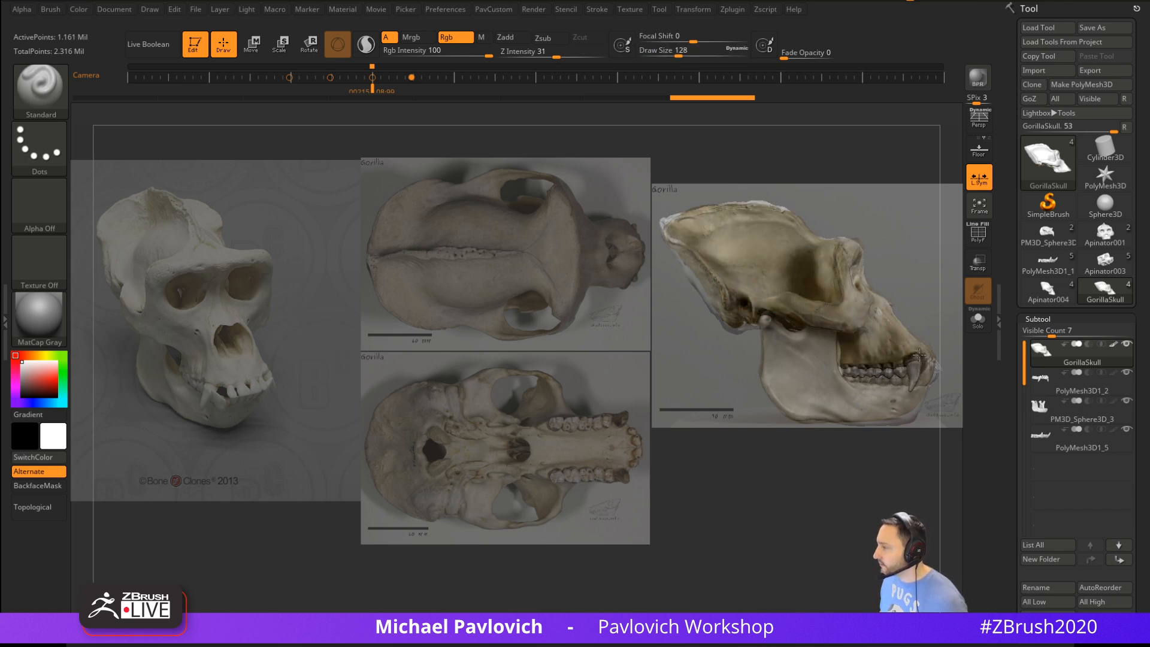
Hide the reference images, isolate the painted cranium, and display its polyframe in a framed view
key("shift+z")
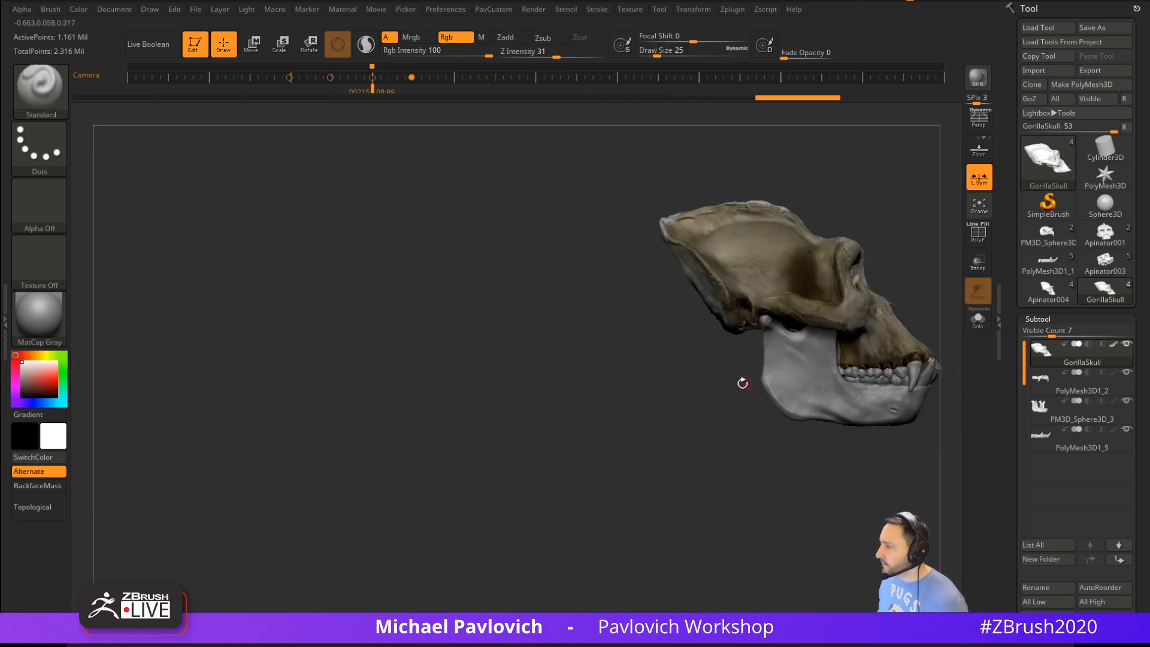
left_click_drag(743, 384, 672, 413)
left_click_drag(930, 311, 838, 263)
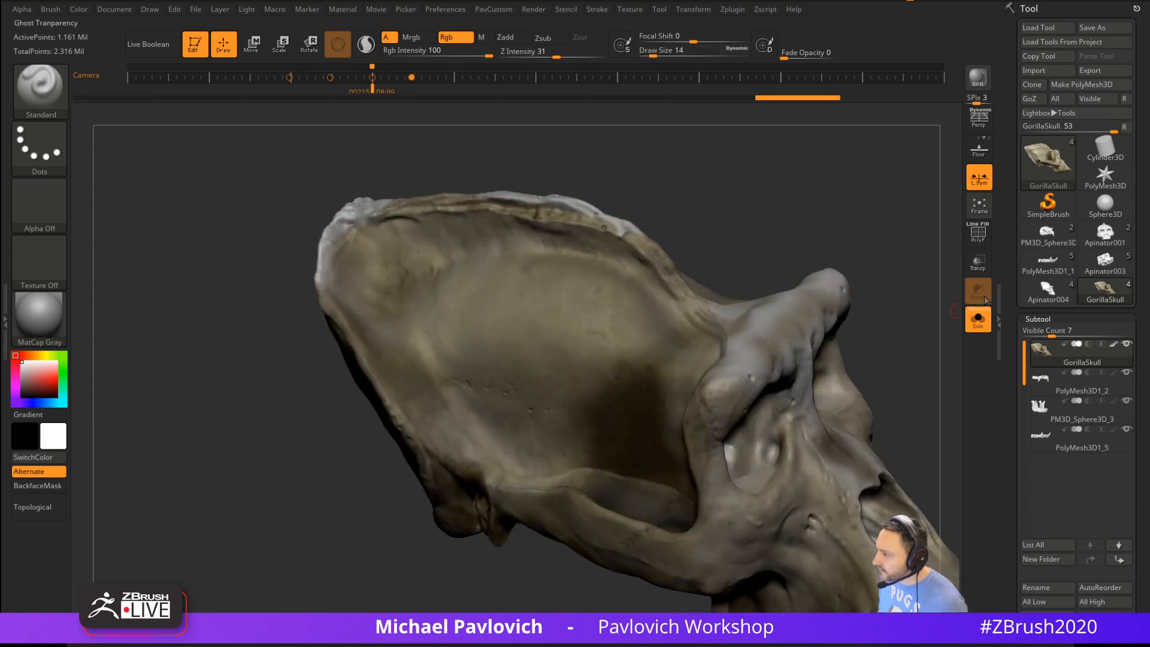
left_click(978, 233)
key("shift+f")
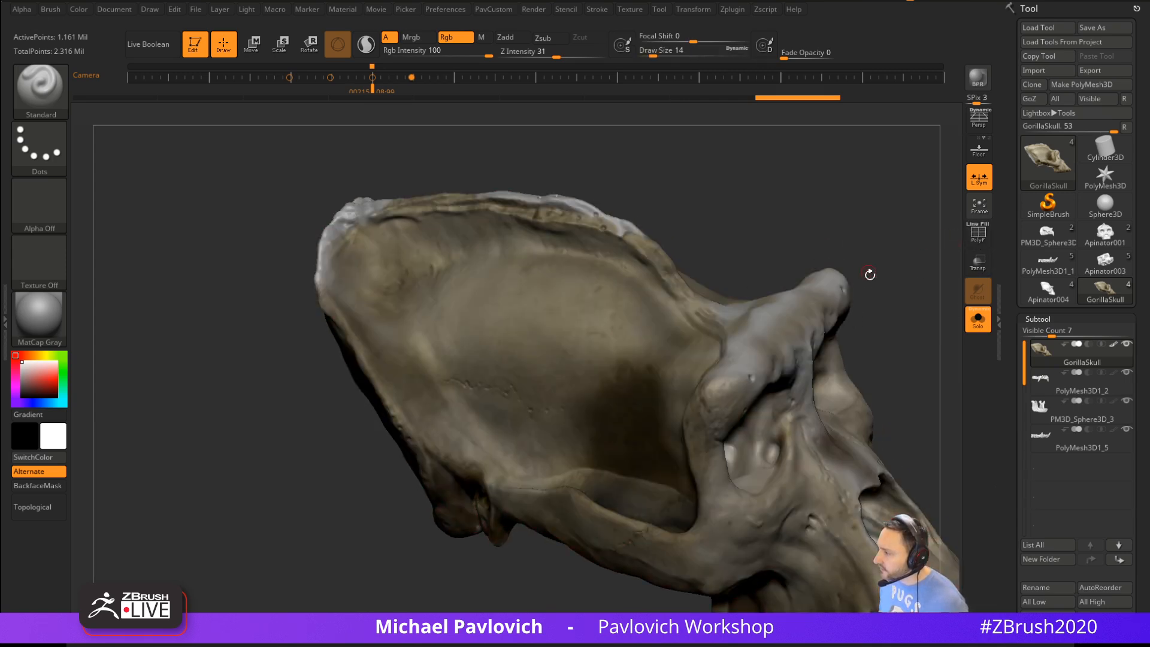
key("f")
key("shift+f")
Set the cranium to subdivision level 1 and view it from the front without the polyframe
scroll(1054, 240, "down", 10)
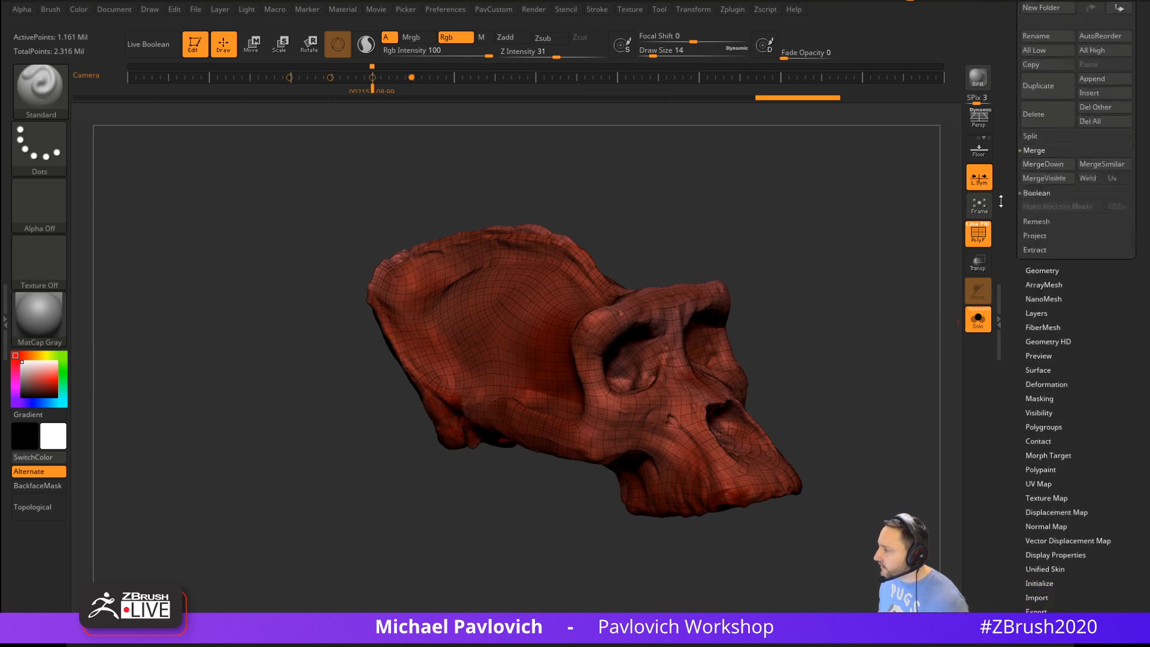
key("shift")
left_click(1040, 163)
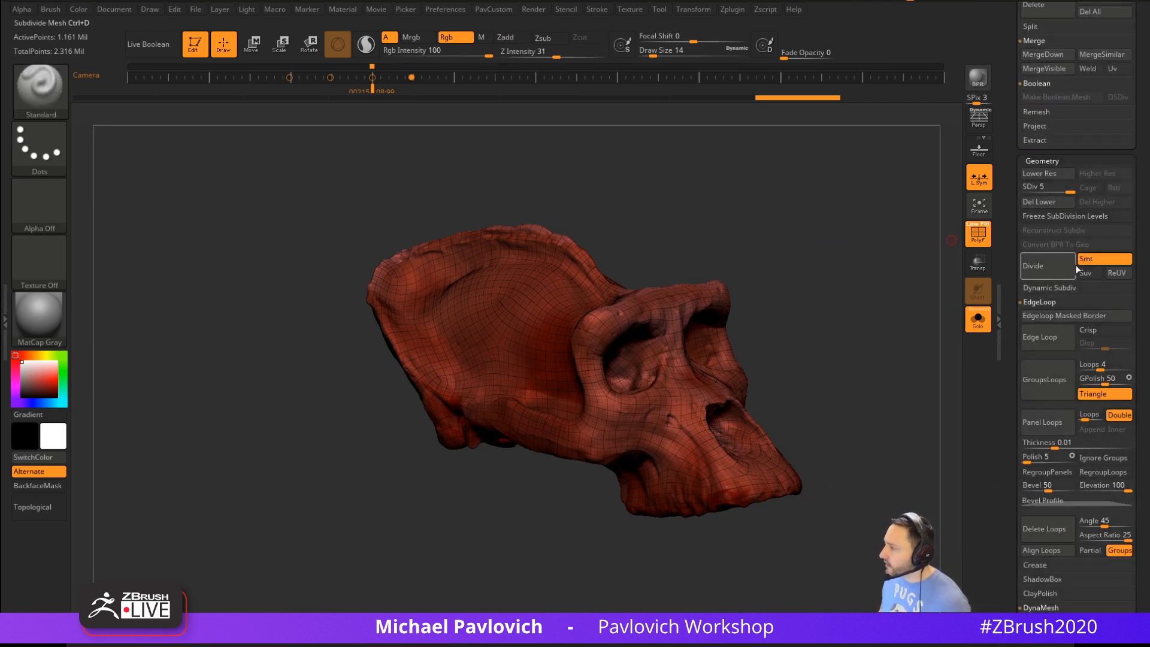
left_click_drag(1044, 192, 1025, 192)
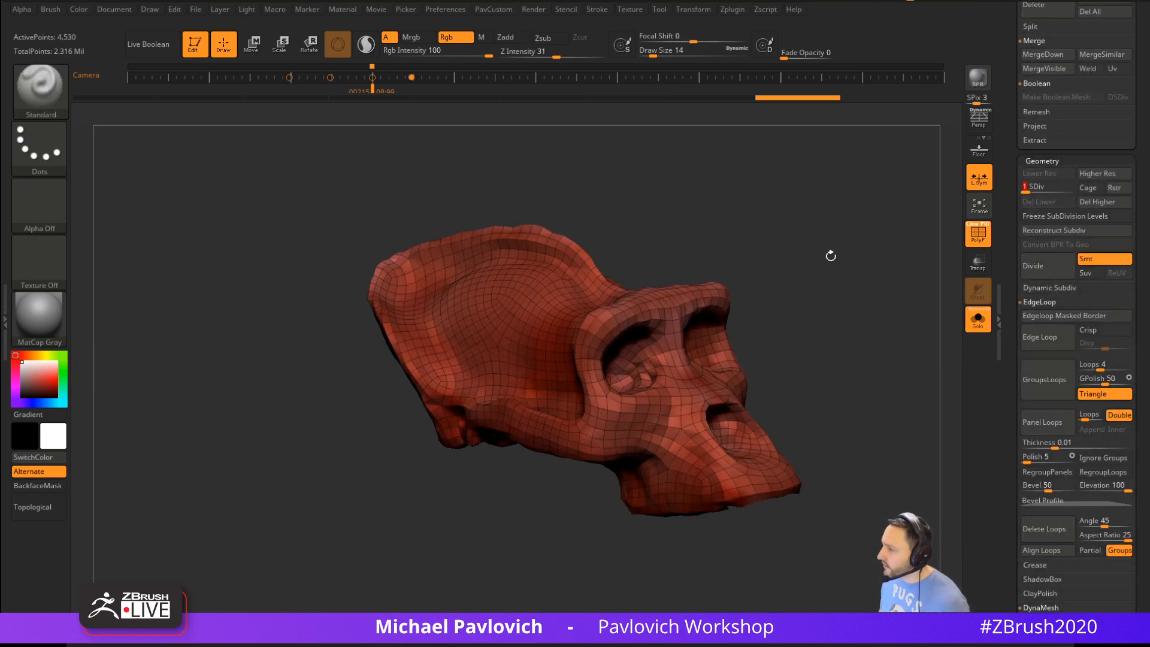
left_click_drag(834, 285, 900, 270, "shift")
left_click(977, 233)
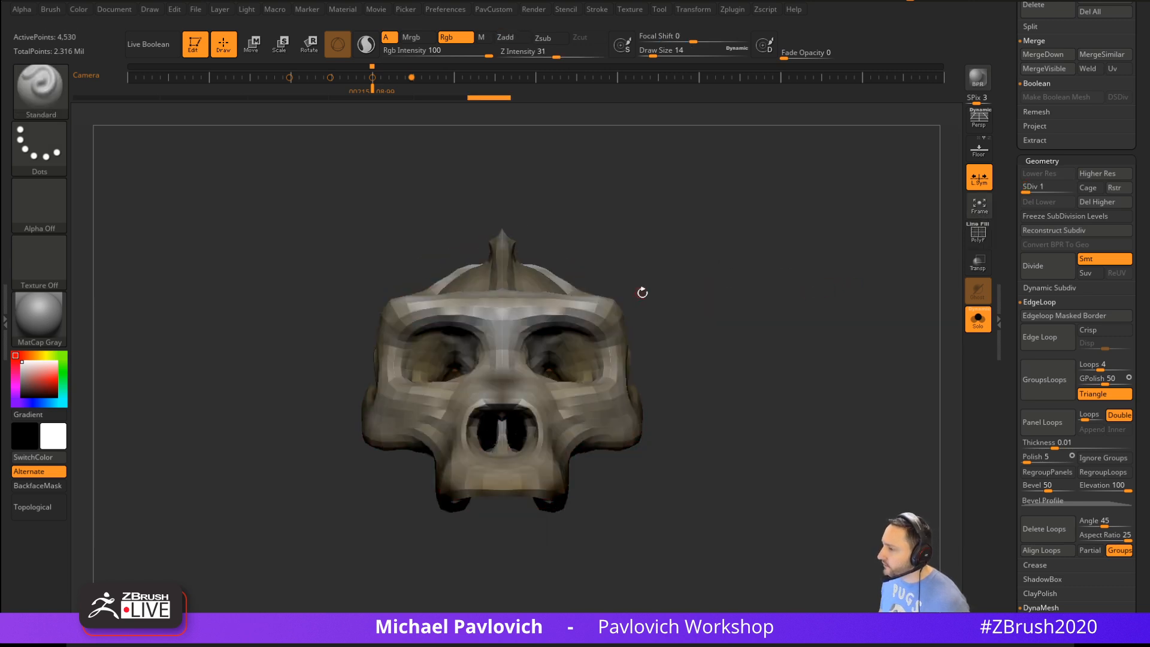
Switch to the Move brush, undo the first adjustment to the low-resolution cranium, and reduce the draw size to 49
key("b")
key("m")
key("v")
left_click_drag(650, 293, 727, 141)
key("ctrl+z")
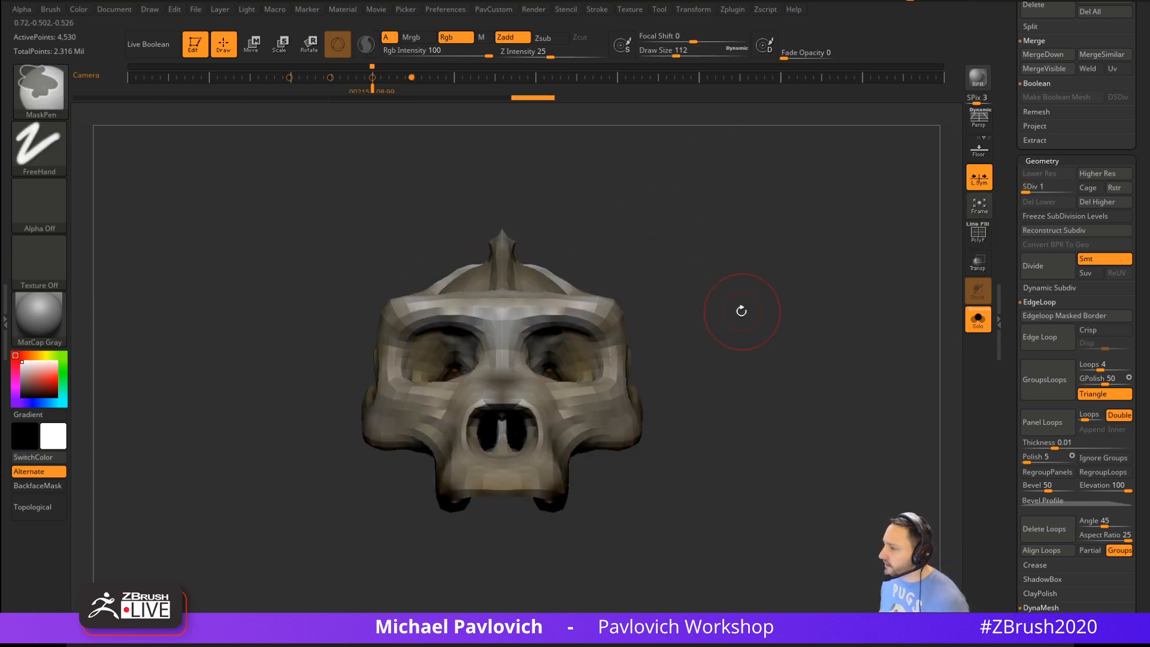
key("bracketleft")
key("bracketleft")
key("bracketleft")
left_click_drag(732, 318, 767, 310)
Raise the cranium back to subdivision level 5 with its polyframe displayed from a low three-quarter angle
left_click_drag(723, 278, 880, 239, "alt")
left_click(980, 239)
key("ctrl+d")
key("ctrl+d")
key("ctrl+d")
key("ctrl+d")
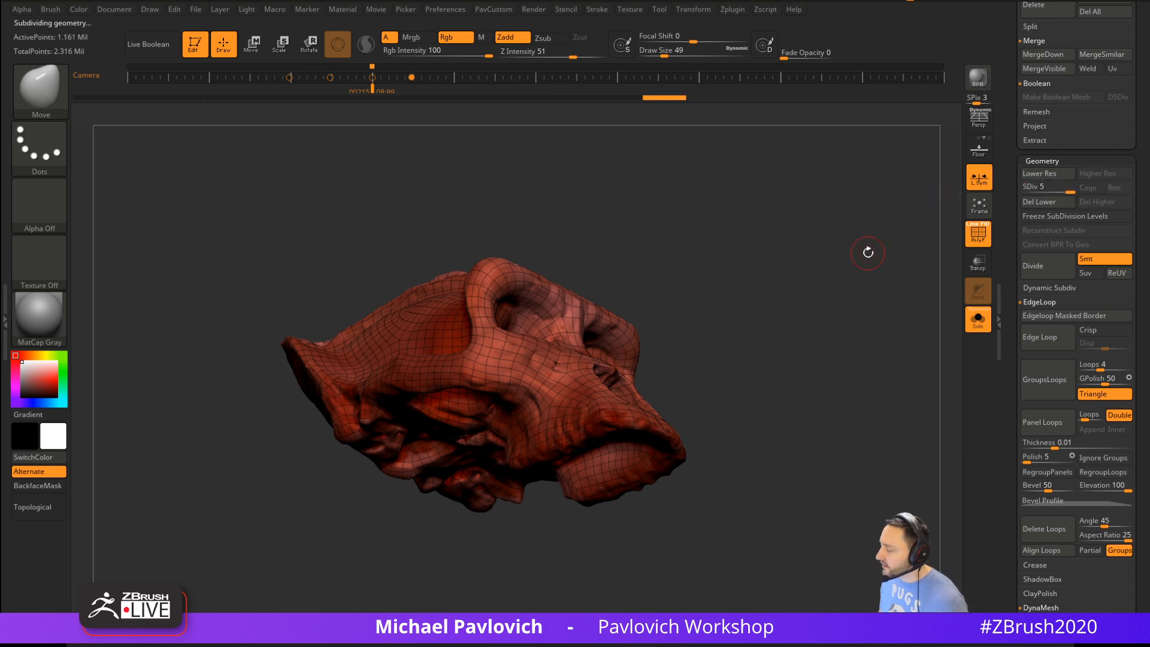
Show all subtools without the polyframe and view the whole painted skull from the front three-quarter angle
left_click_drag(867, 252, 870, 306, "shift")
left_click(981, 320)
left_click(977, 236)
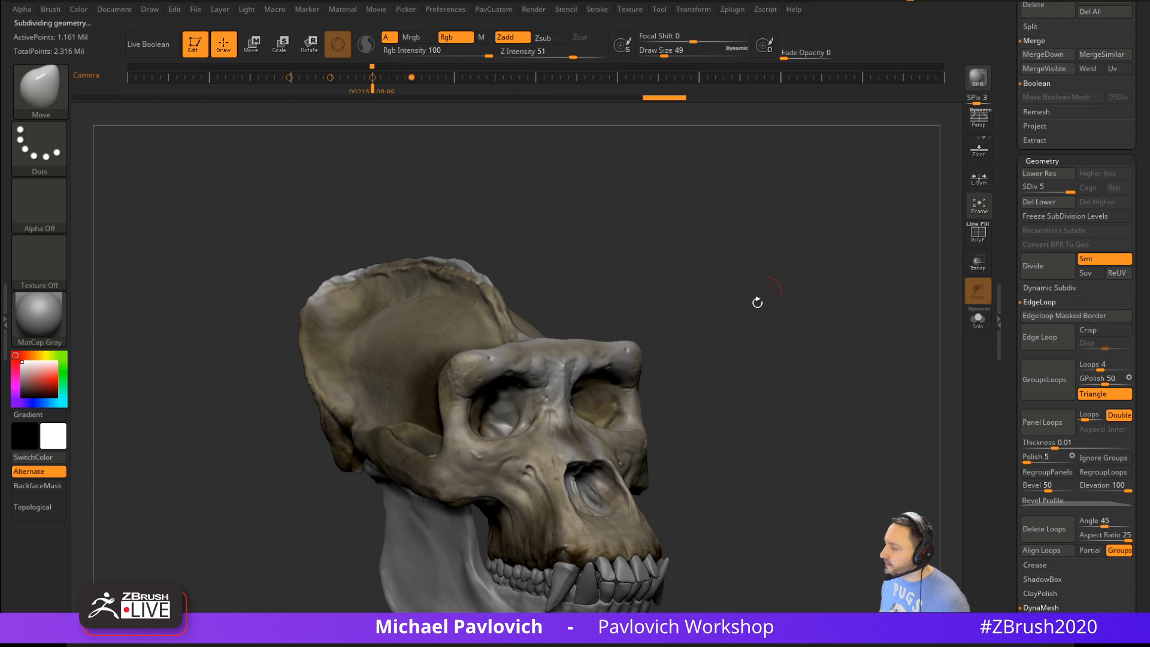
mouse_move(757, 302)
left_mouse_down()
mouse_move(821, 313)
mouse_move(811, 303)
mouse_move(857, 273)
left_mouse_up()
key("s")
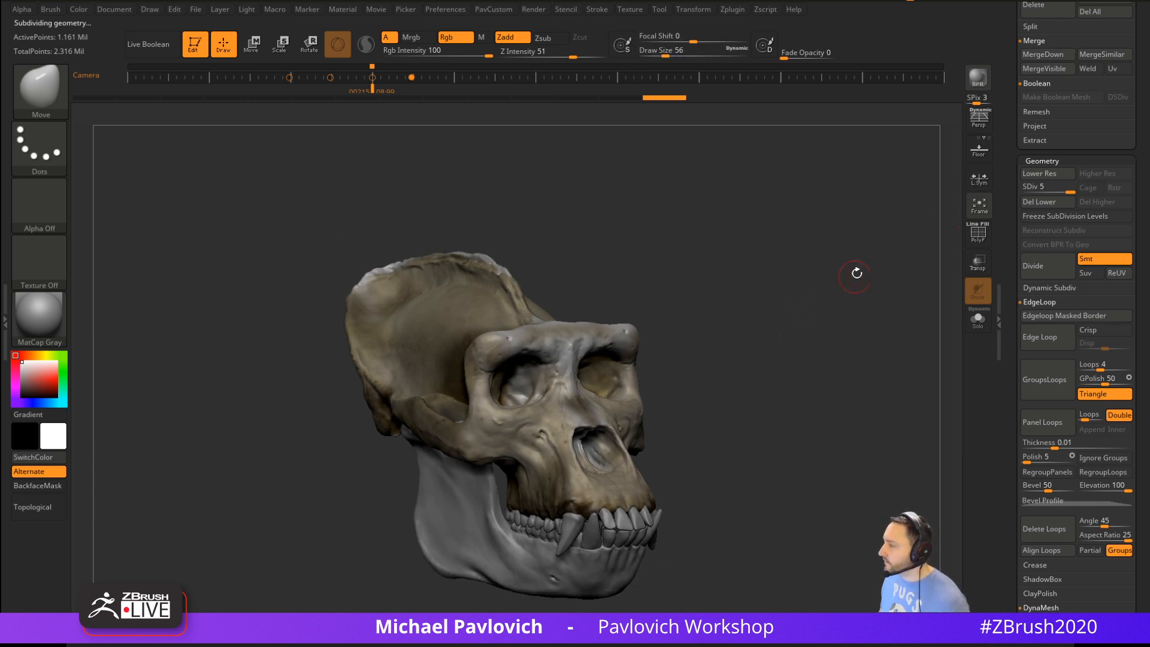
left_click_drag(1009, 354, 1009, 352)
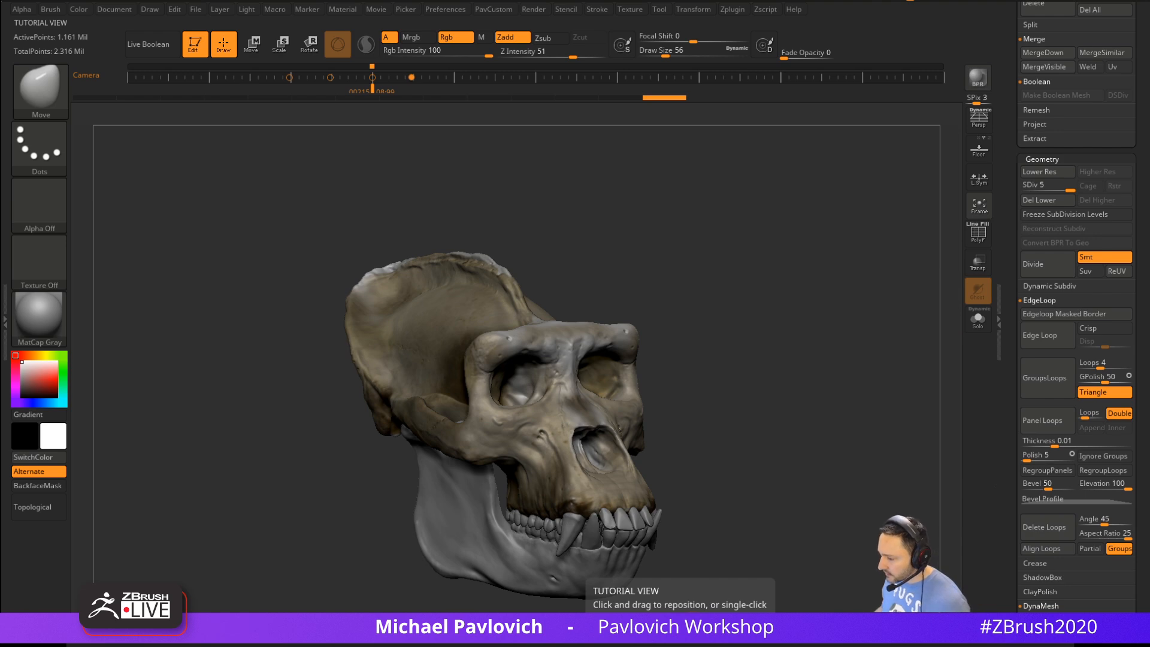
key("alt+Tab")
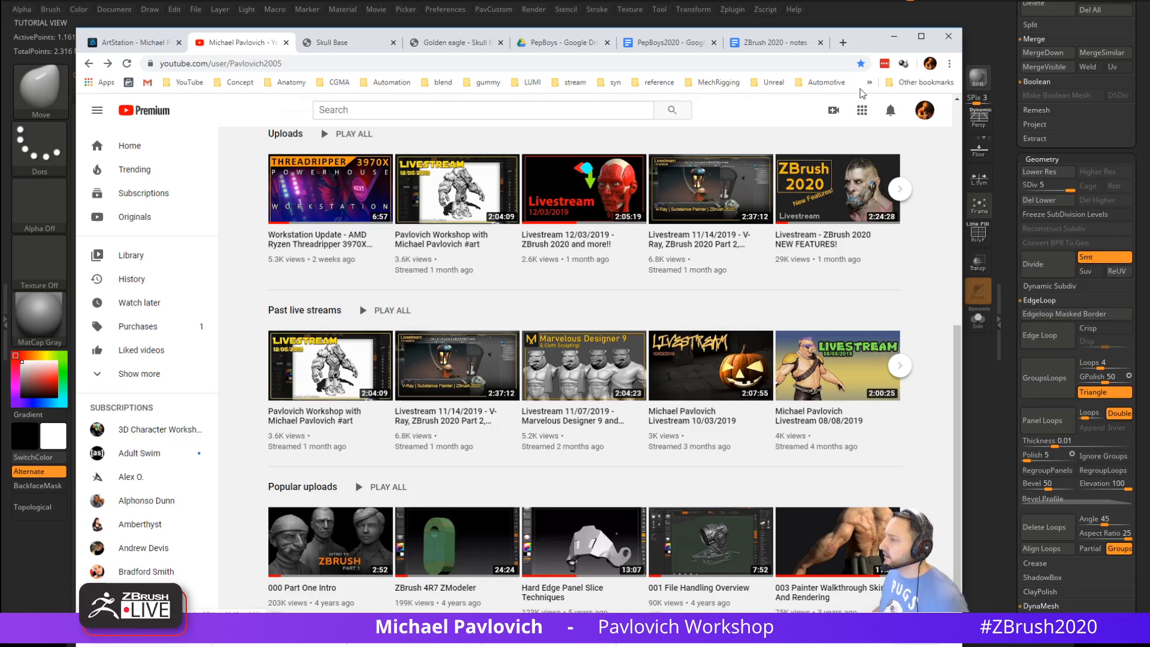
left_click(893, 36)
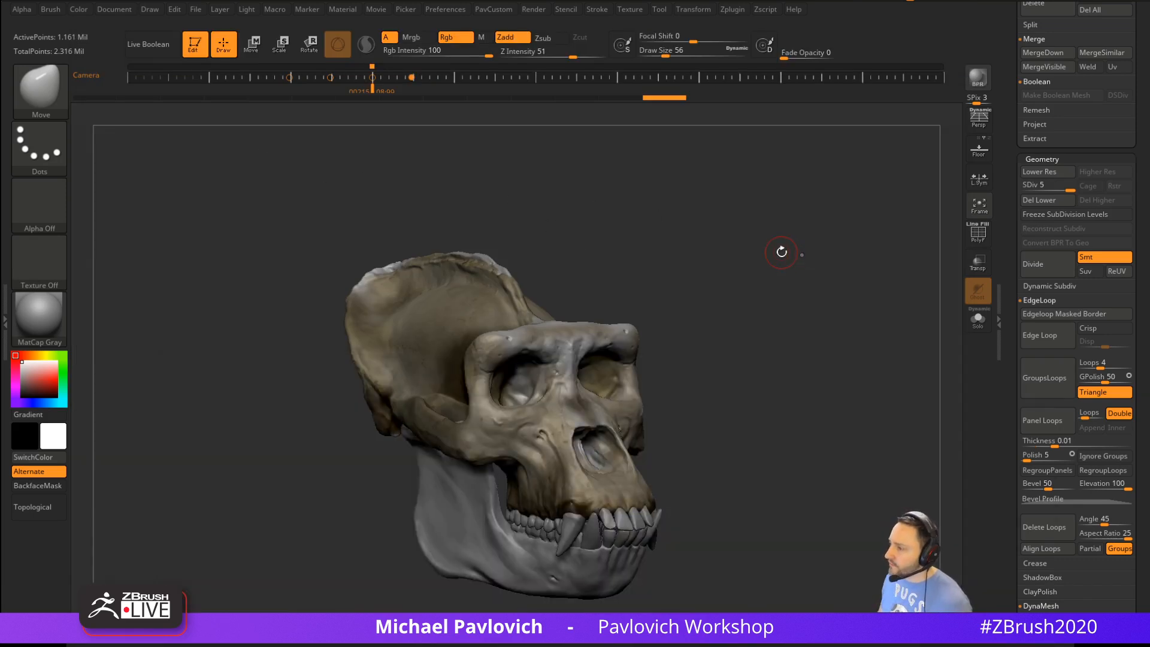
Clear the gorilla skull from the canvas and draw the PM3D_Sphere3D bird skull in Edit mode, viewed from the side
left_click(195, 44)
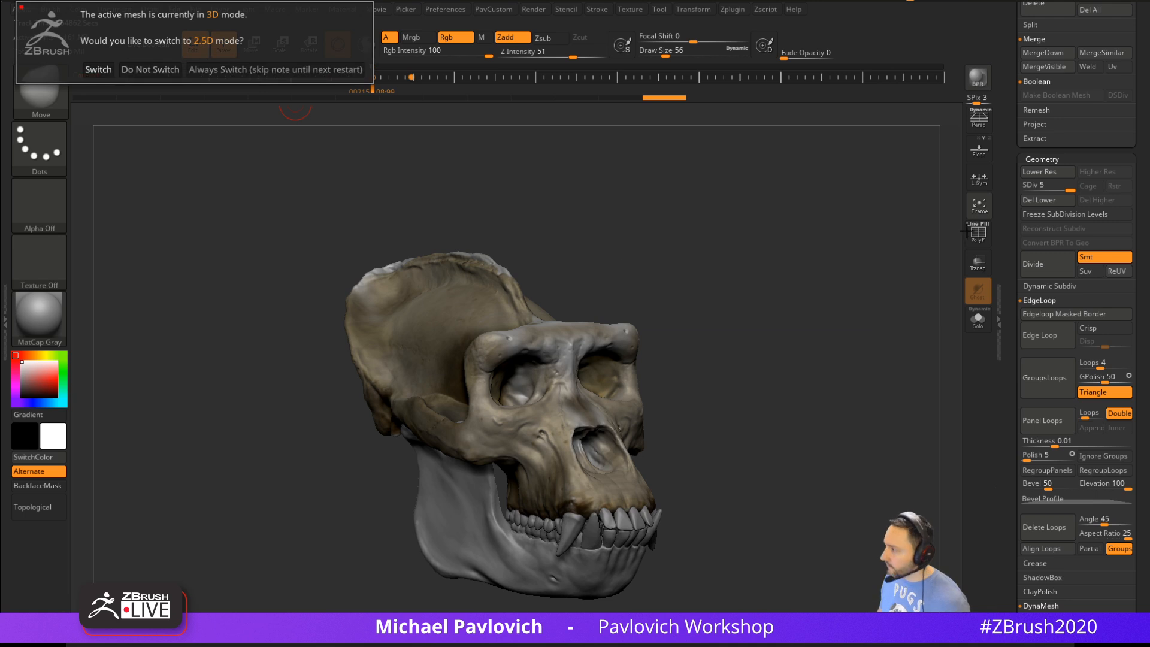
left_click(275, 69)
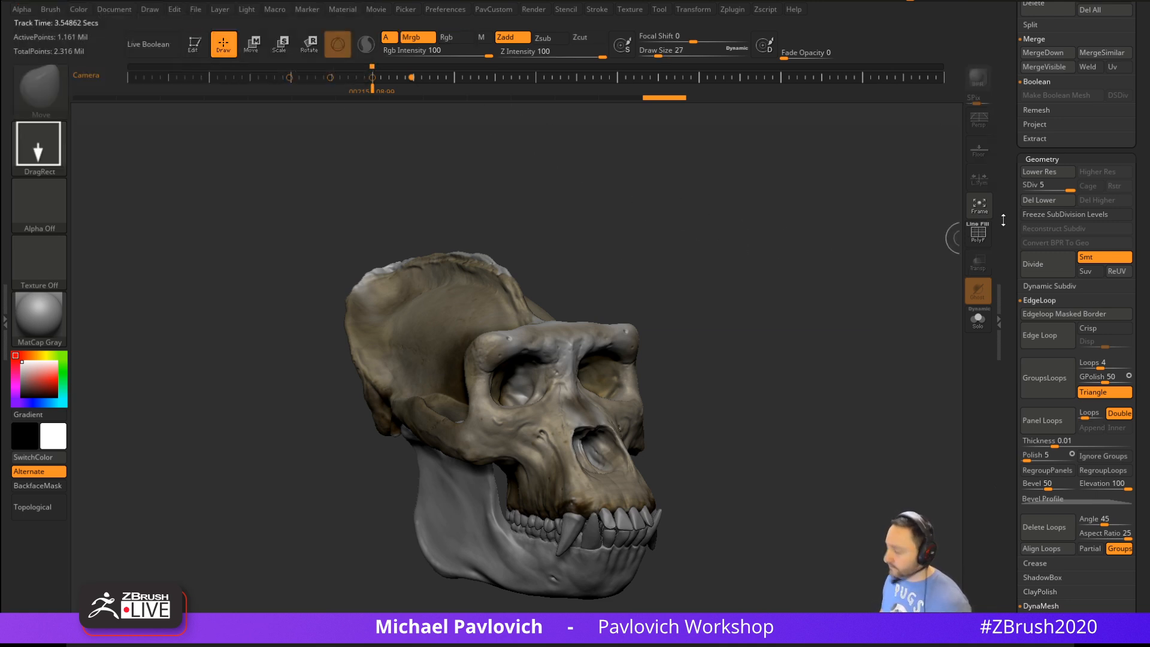
key("ctrl+n")
scroll(1005, 221, "up", 5)
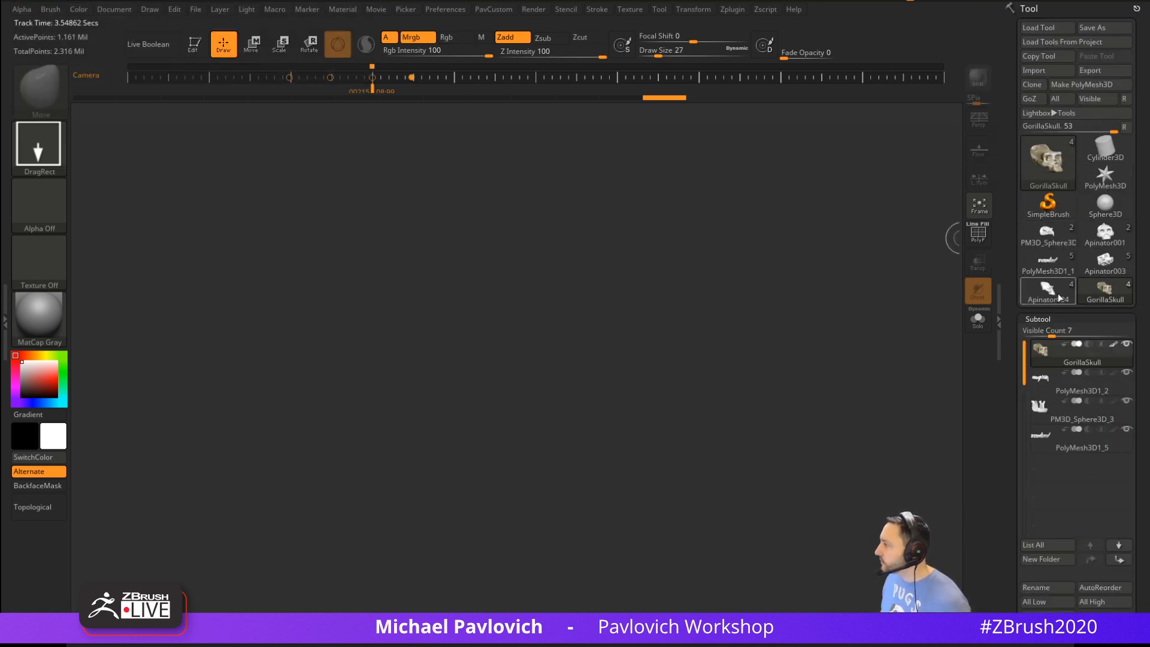
left_click(1046, 232)
left_click_drag(455, 353, 467, 405)
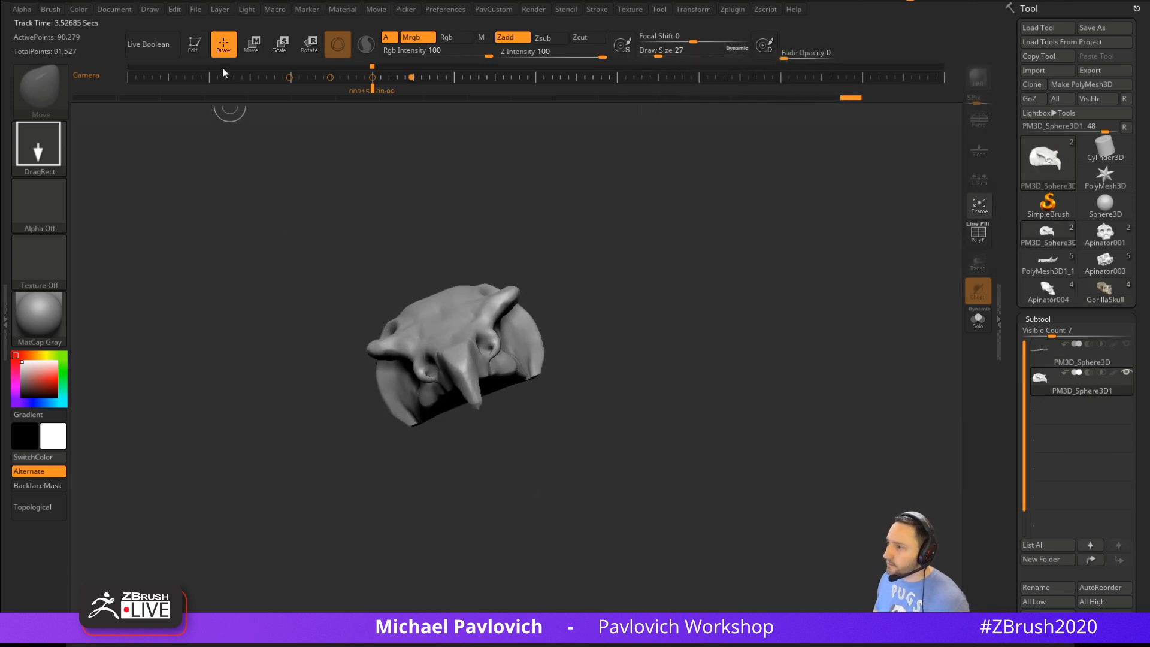
key("t")
mouse_move(631, 246)
left_mouse_down()
mouse_move(731, 264)
mouse_move(670, 303)
mouse_move(736, 249)
mouse_move(585, 457)
mouse_move(617, 470)
left_mouse_up()
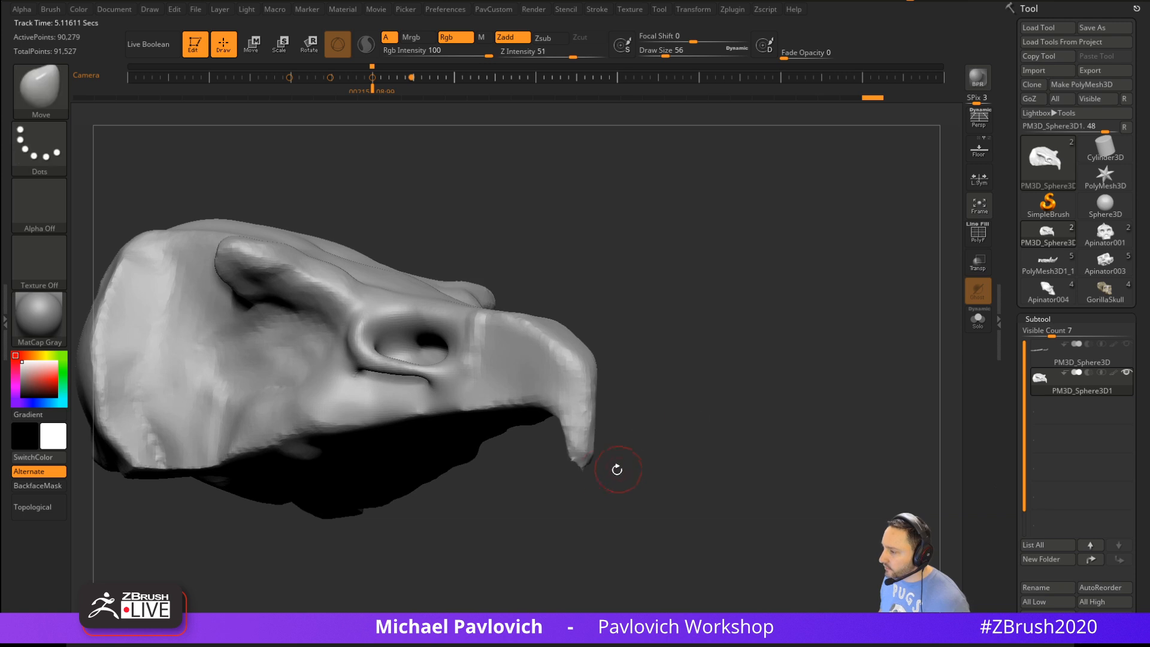
Turn on Sculptris Pro for the bird skull and switch to the Standard brush with a draw size of 31
key("ctrl+z")
left_click(366, 45)
mouse_move(645, 321)
left_mouse_down()
mouse_move(693, 403)
mouse_move(555, 442)
mouse_move(659, 344)
mouse_move(785, 372)
mouse_move(770, 313)
left_mouse_up()
key("s")
key("b")
key("s")
key("t")
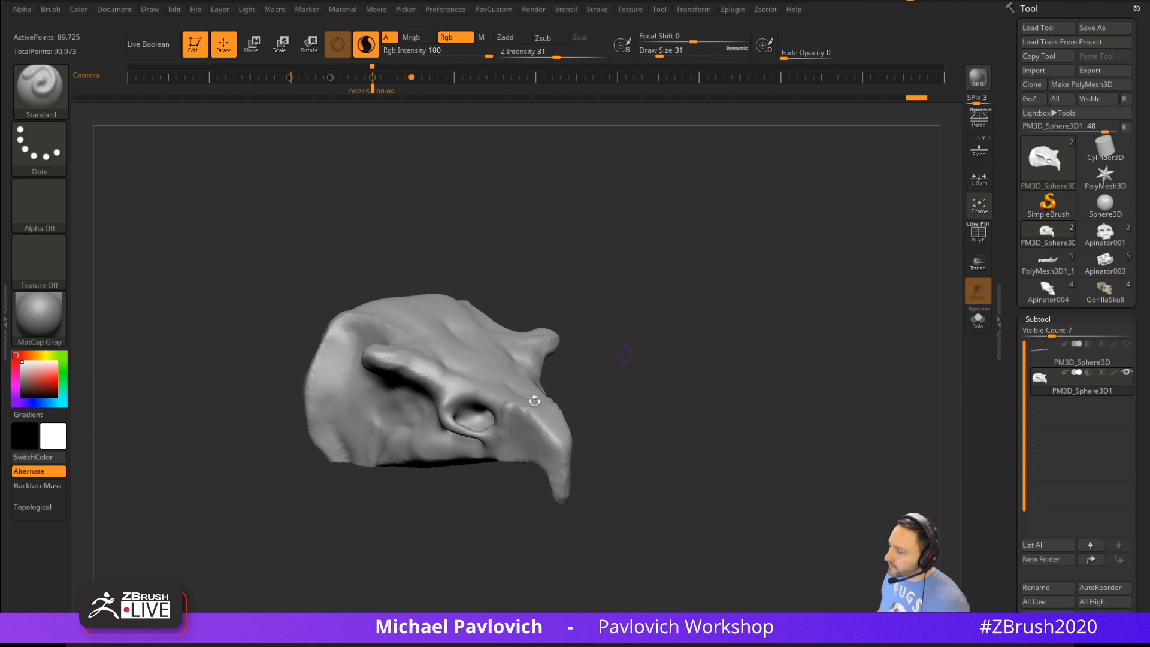
left_click_drag(804, 427, 785, 343)
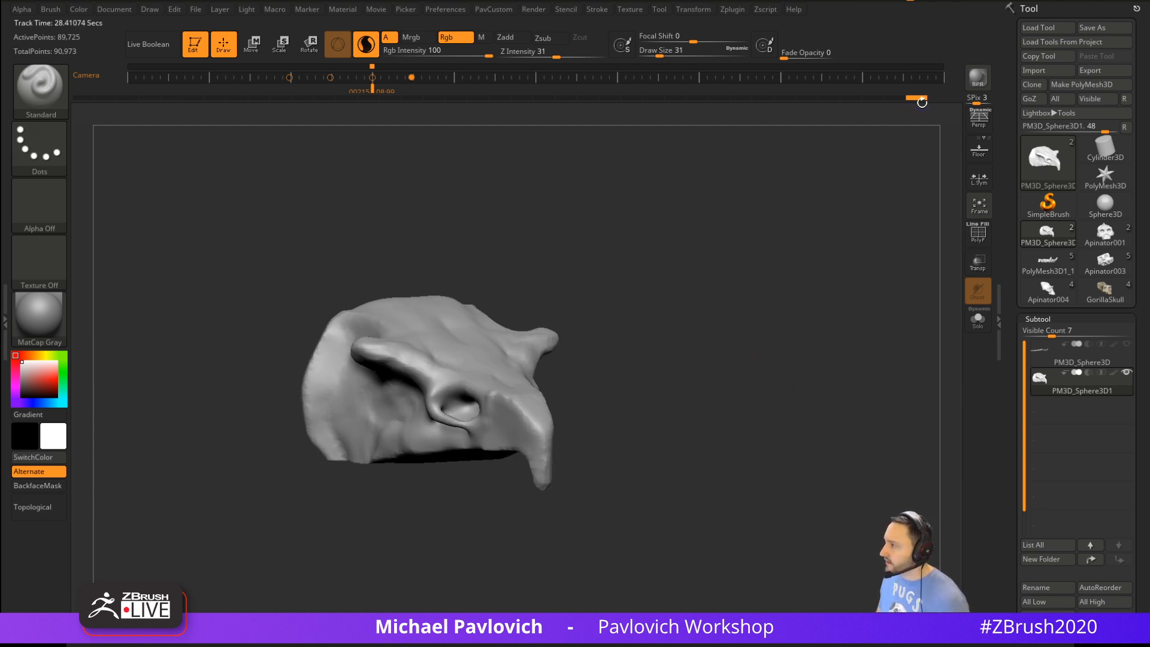
Hide the movie timeline and set the Standard brush to draw size 71 with Sculptris Pro off
left_click(376, 9)
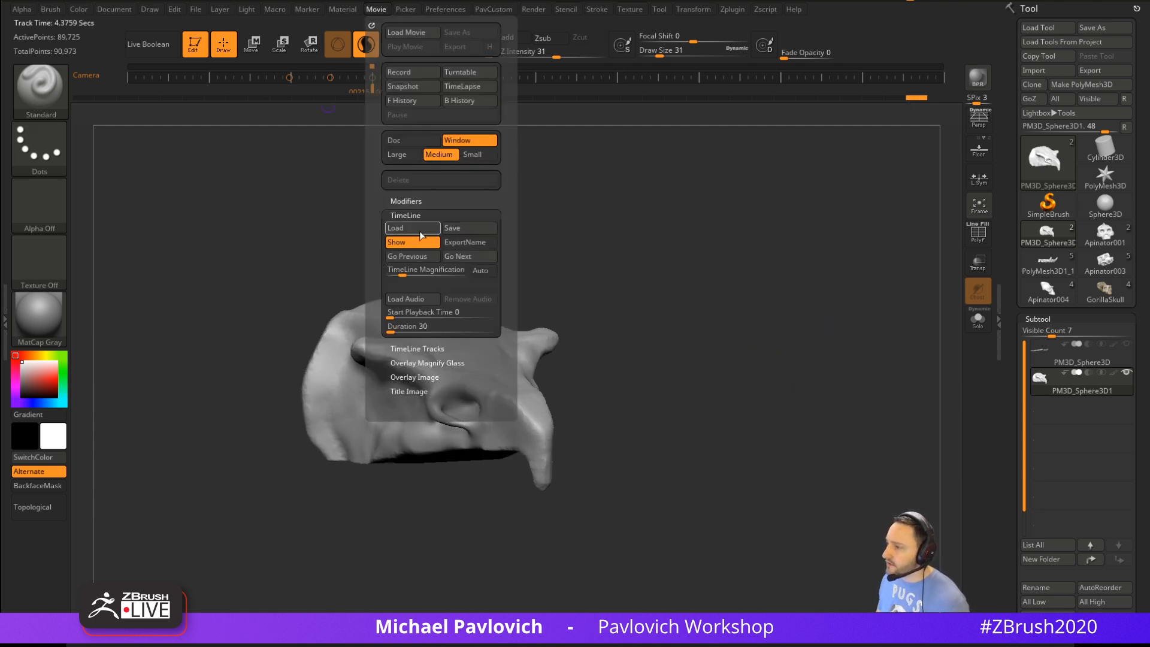
left_click(413, 236)
key("s")
left_click(724, 331)
left_click_drag(725, 331, 721, 330)
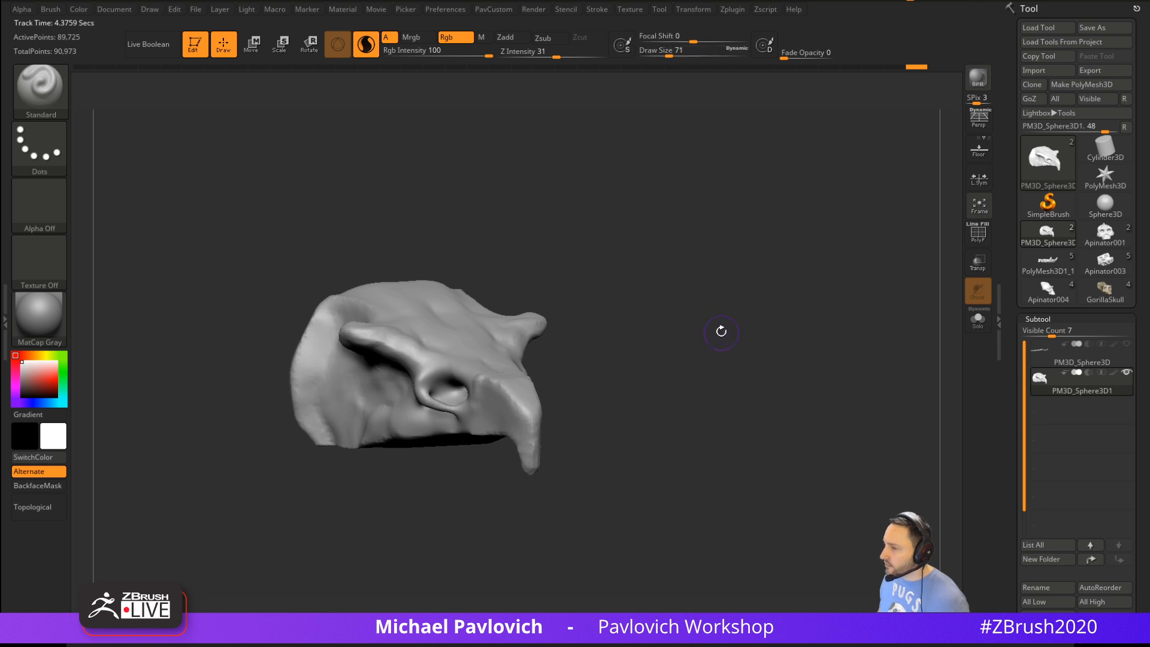
key("shift")
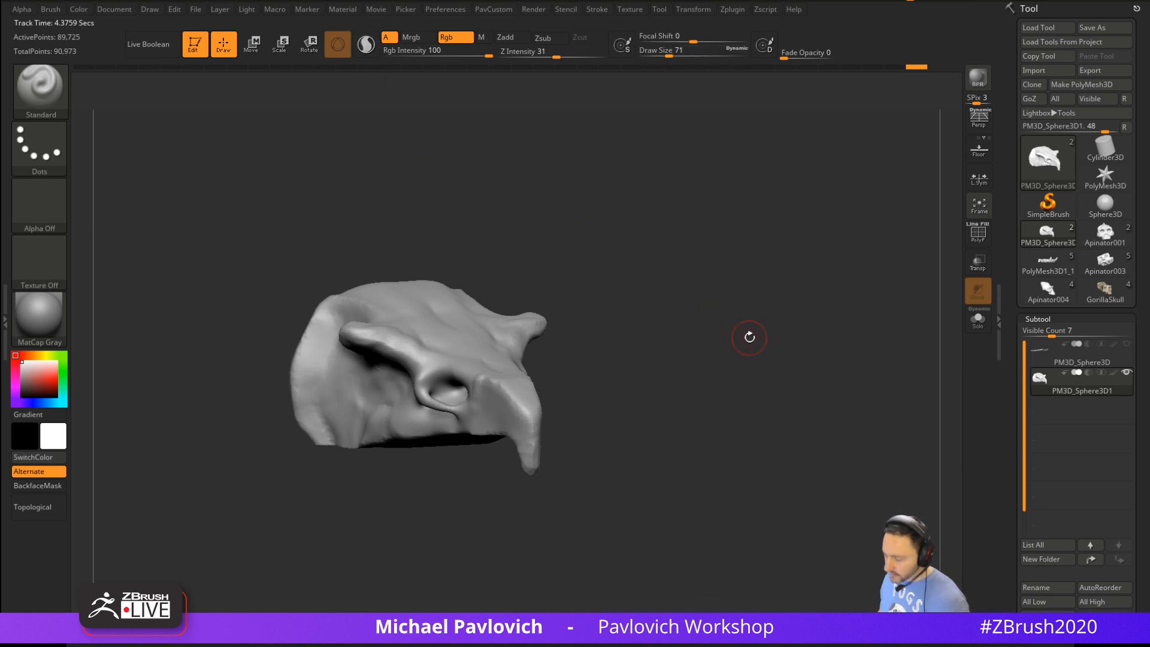
ZRemesh the bird skull with an adaptive size of 14 and a target polygon count of 2.68692, and display its polyframe
key("space")
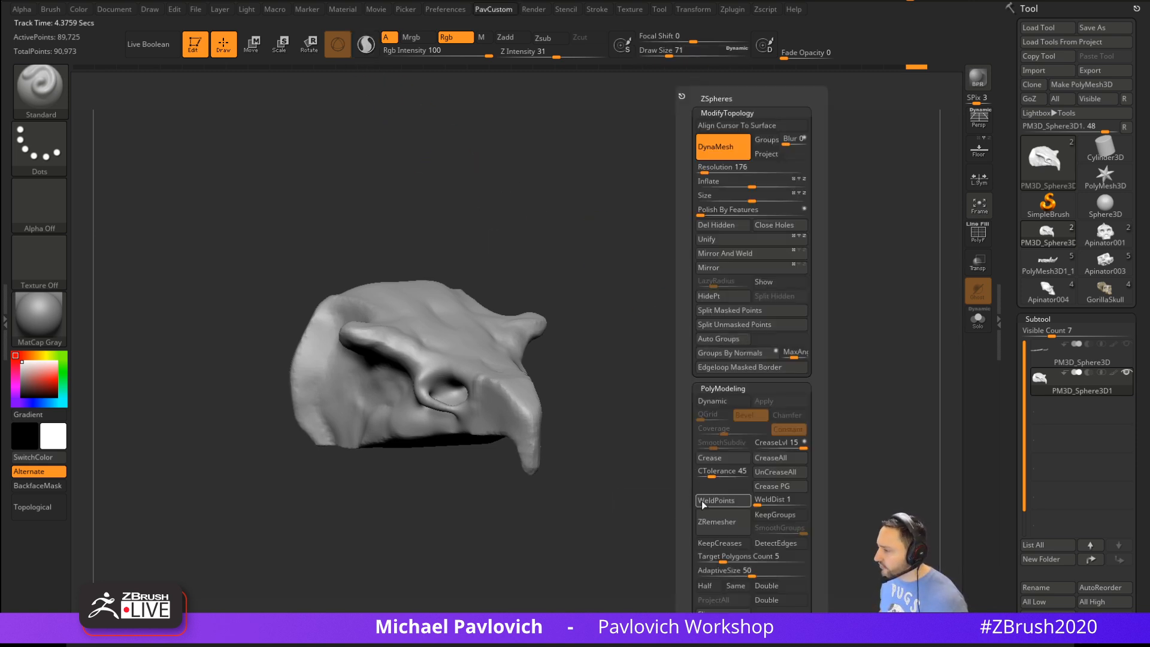
type("14")
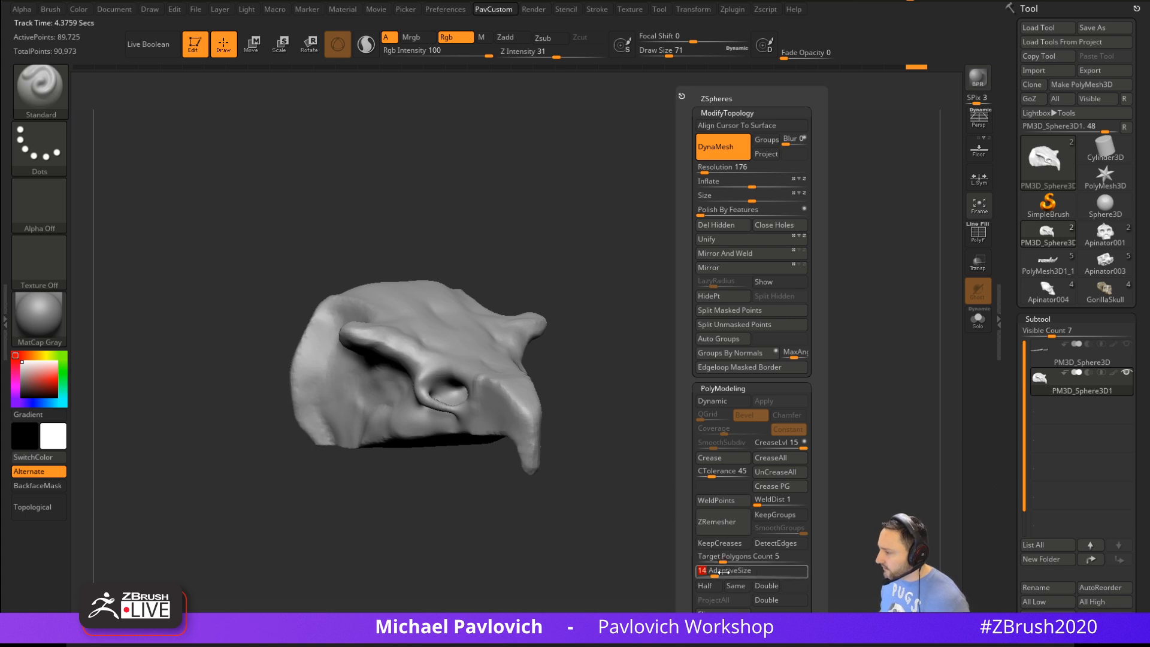
left_click_drag(721, 559, 716, 559)
left_click(732, 521)
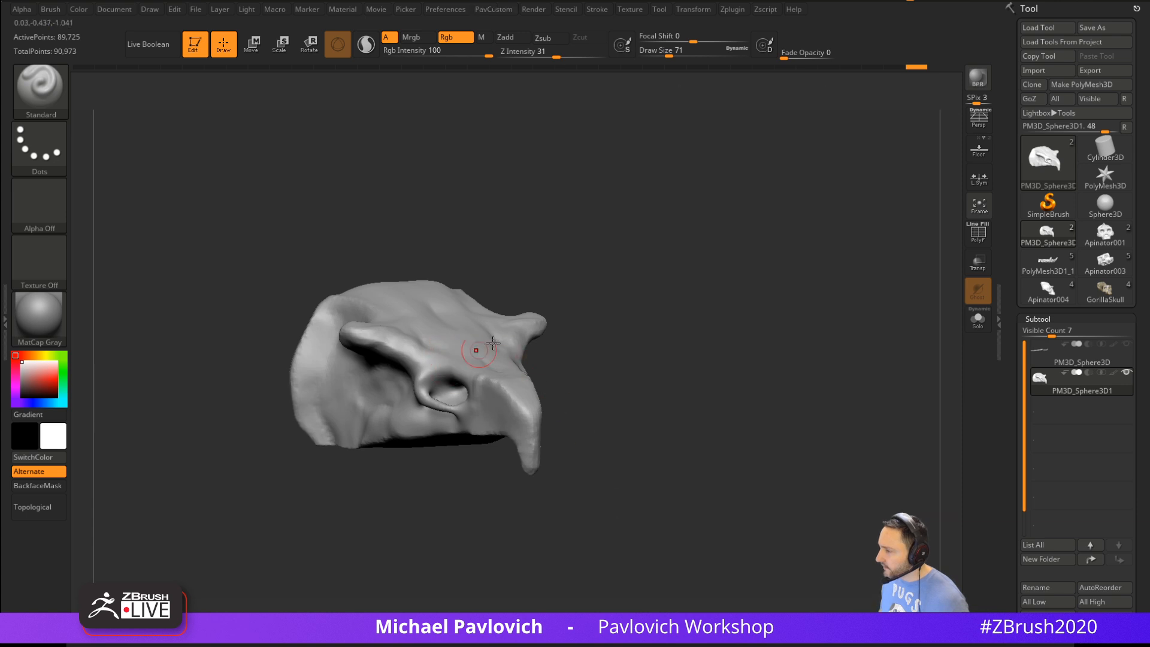
left_click(666, 521)
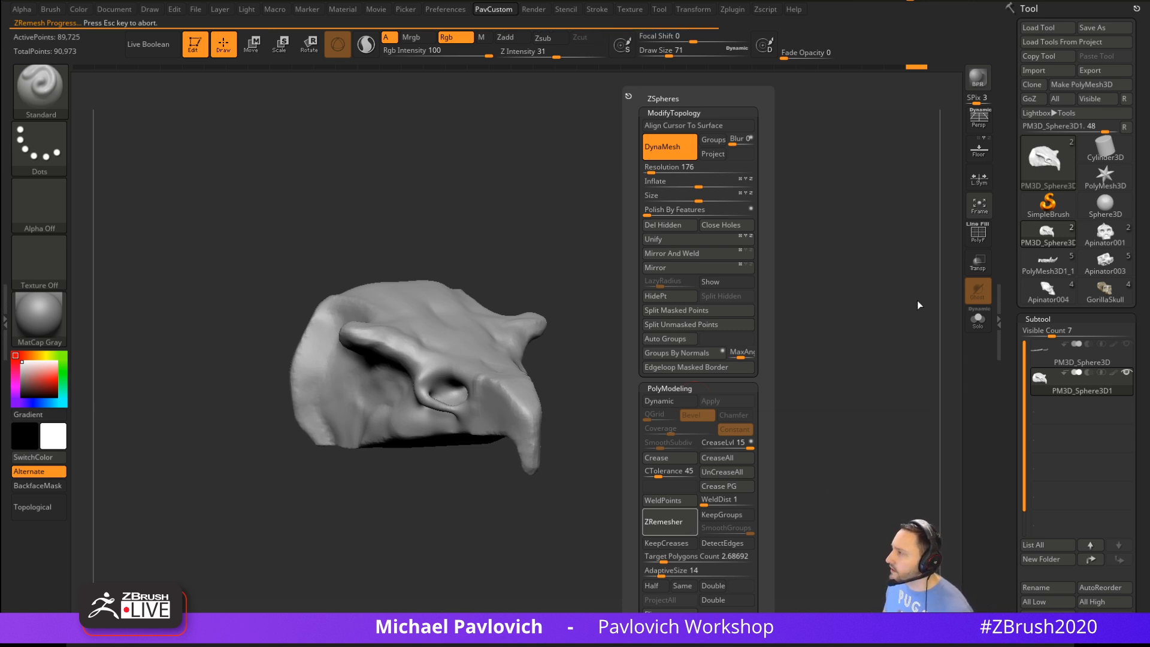
key("shift+f")
left_click_drag(938, 292, 850, 316)
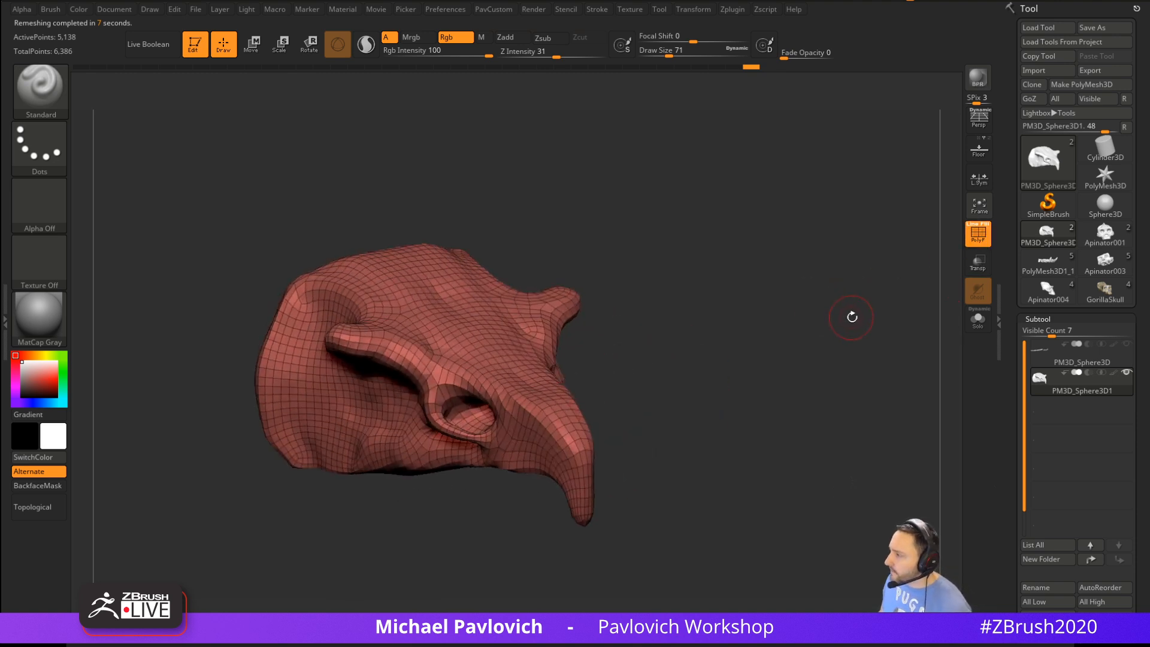
Mark the dense pre-remesh state in the undo history as the projection source, disable colour projection and return to the remeshed skull
scroll(1010, 359, "down", 10)
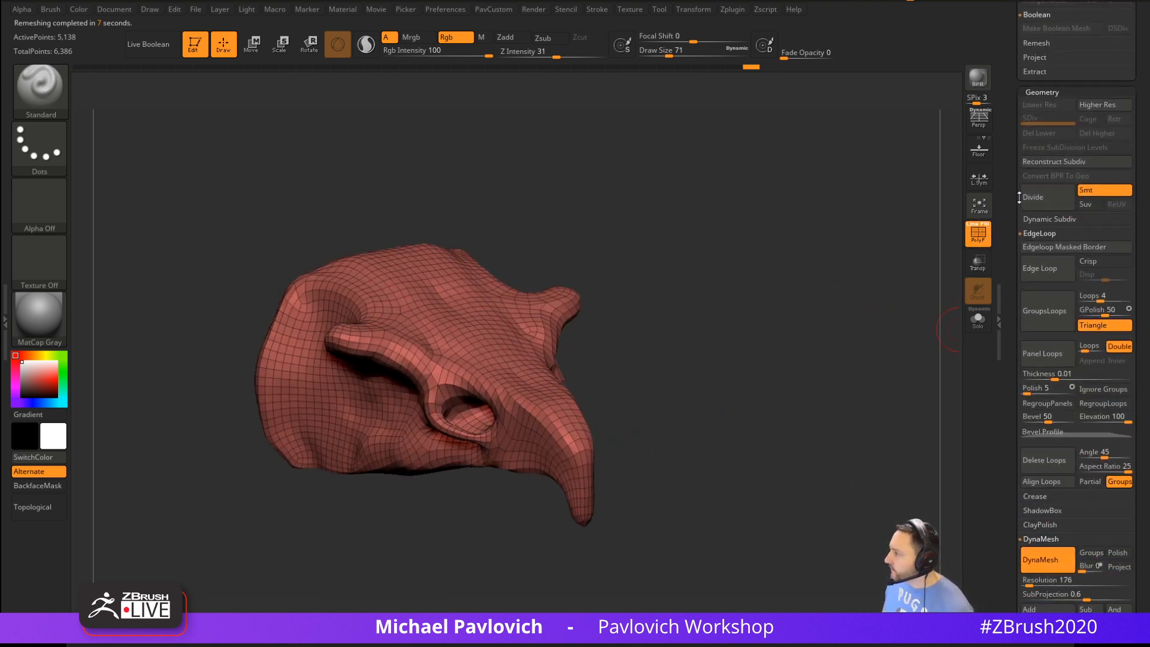
scroll(1017, 180, "up", 8)
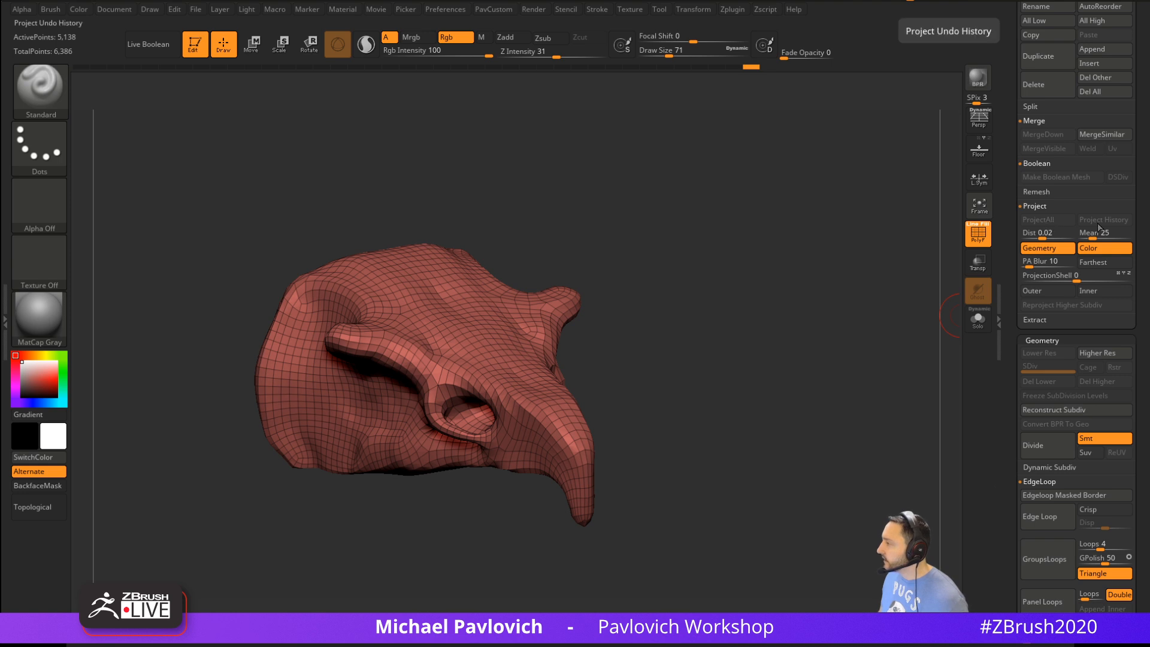
left_click(740, 68)
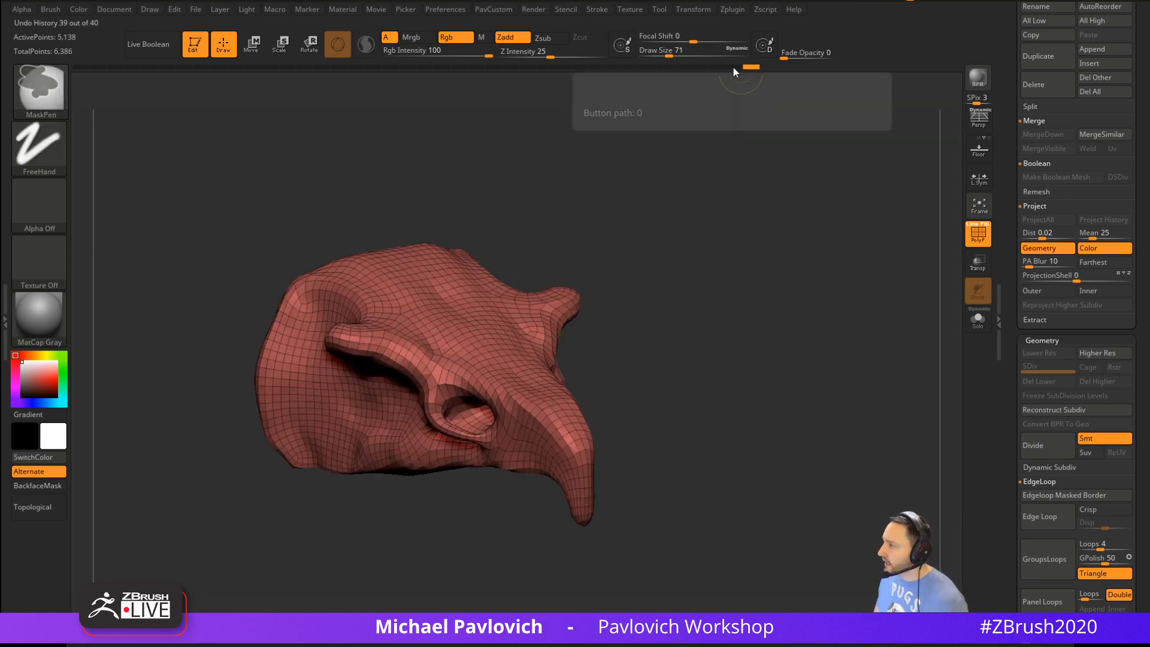
left_click(733, 66, "ctrl")
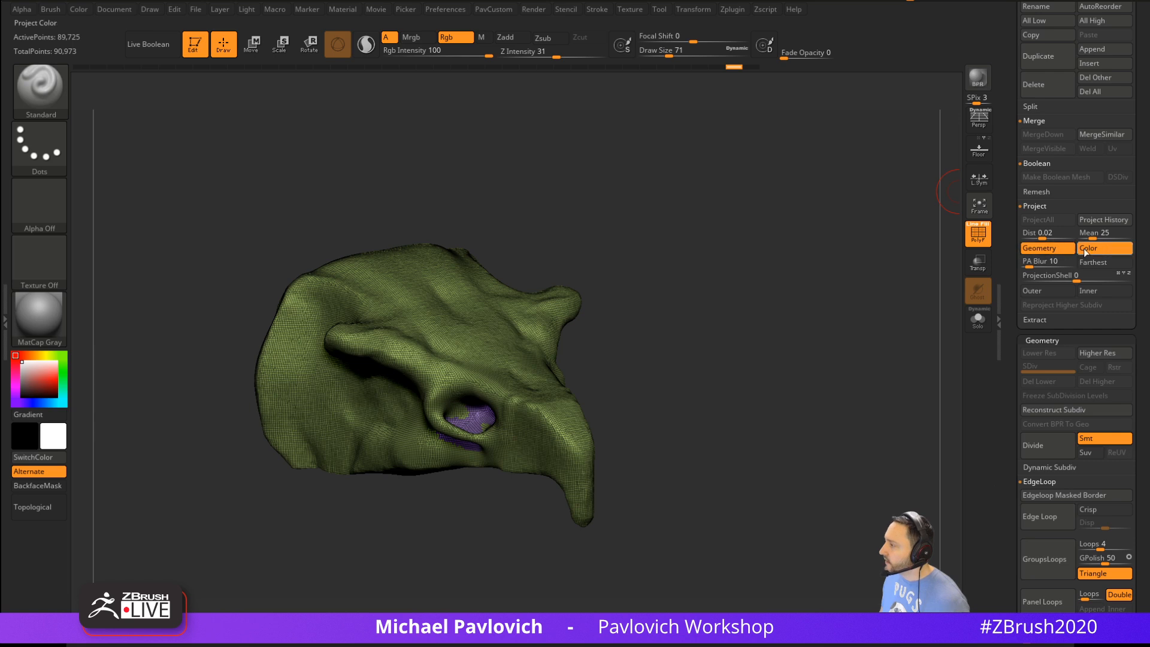
left_click(1102, 248)
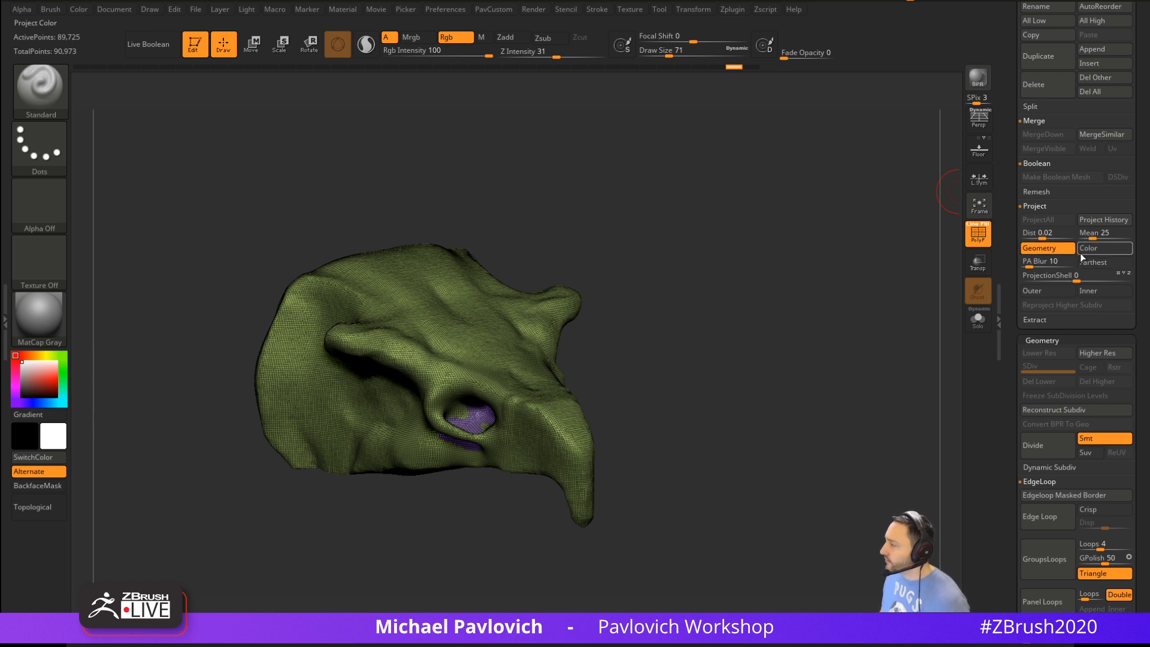
left_click(760, 67)
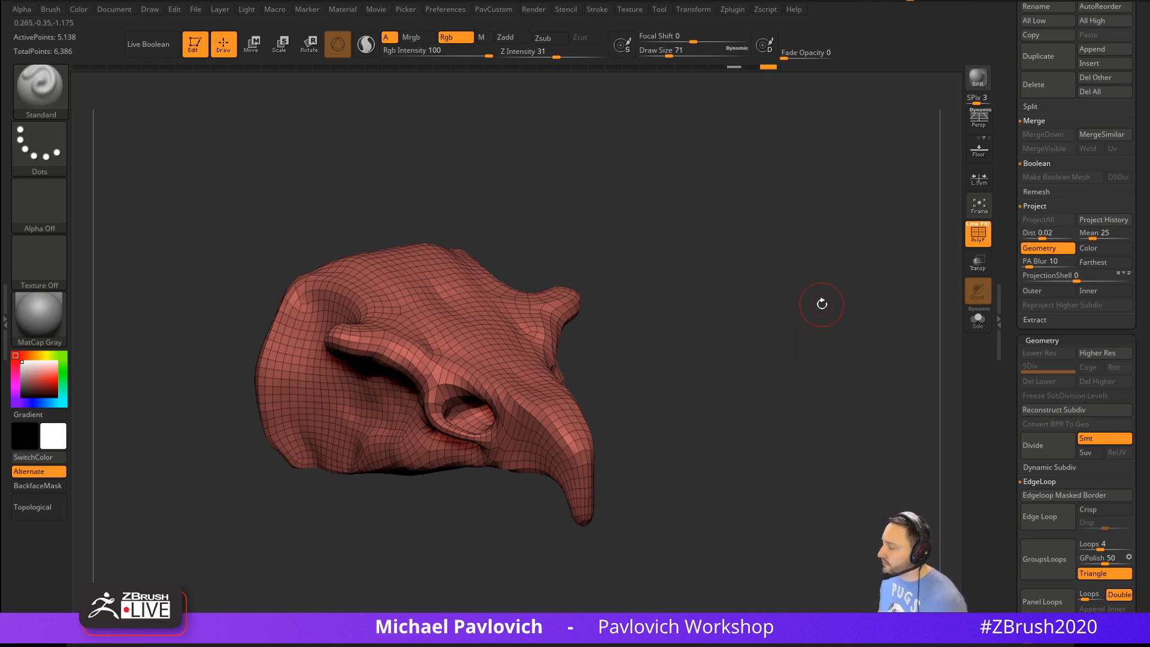
ZRemesh the bird skull again at half the polygon count and divide it to subdivision level 3
key("space")
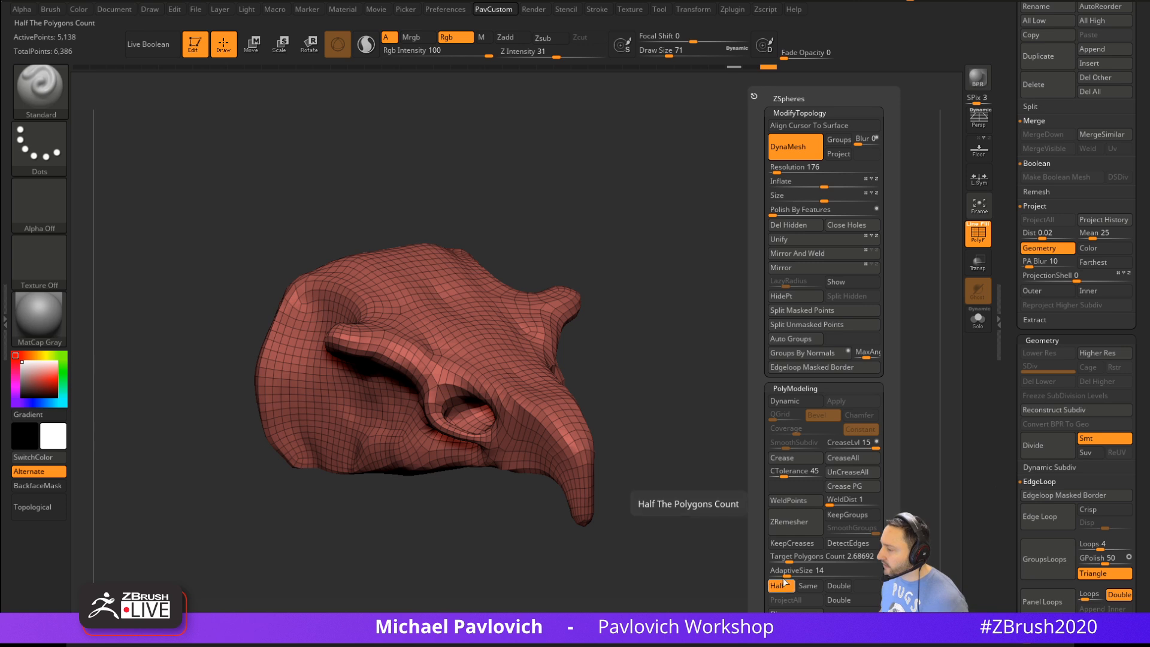
left_click(800, 526)
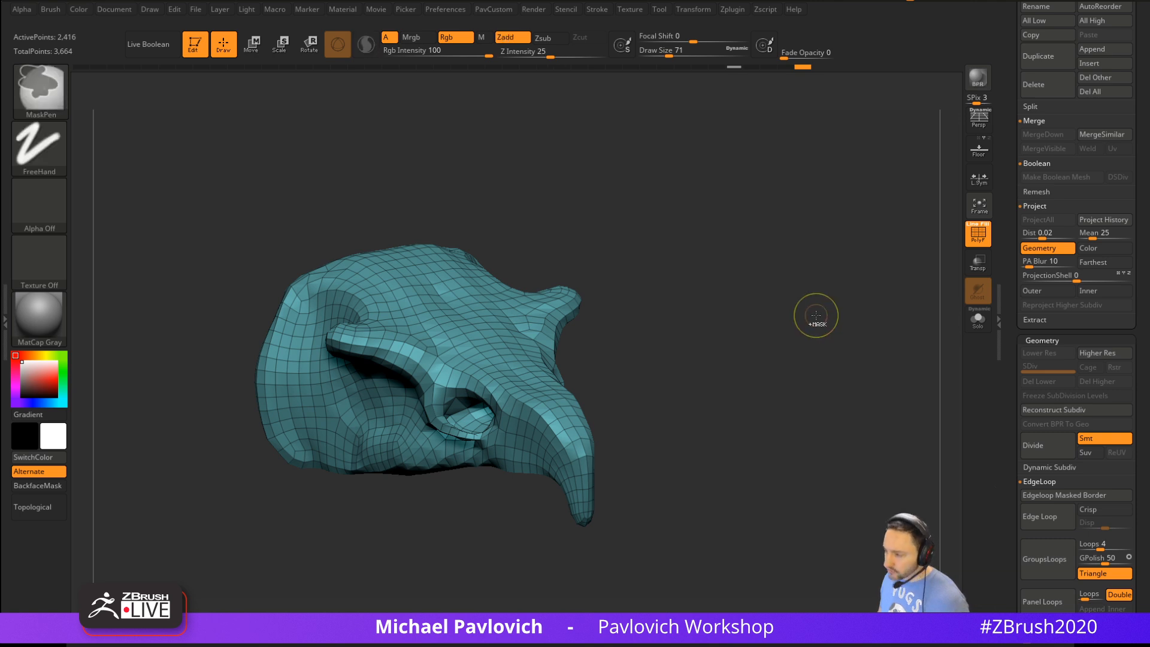
key("ctrl+d")
left_click(1086, 233)
key("ctrl+d")
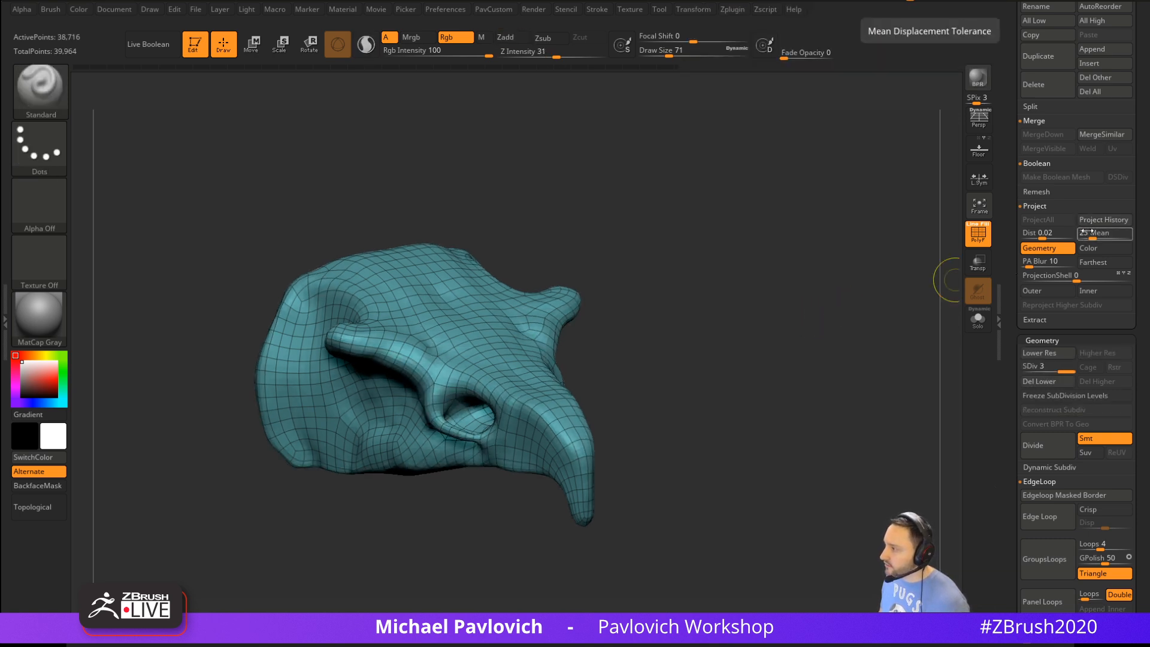
Project the history detail with Mean 21 at level 3 and again at level 4, and hide the polyframe
left_click(1090, 233)
left_click(1099, 223)
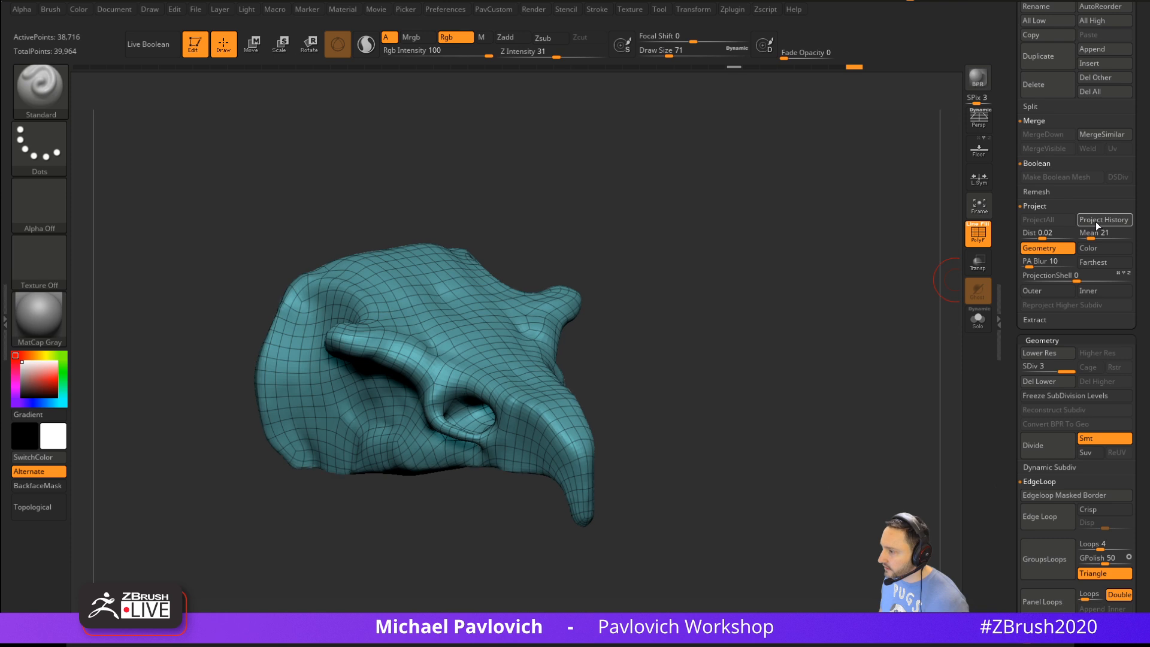
key("ctrl+d")
left_click(1093, 224)
key("shift+f")
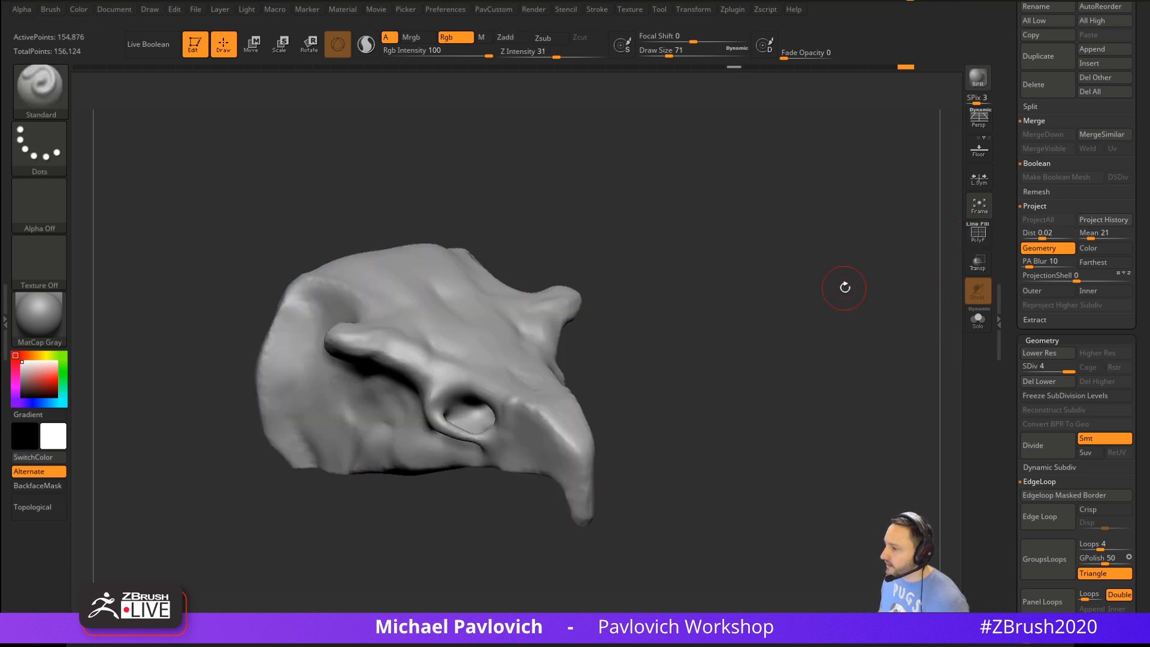
Compare the bird skull at its lowest subdivision level with level 4 from a front three-quarter angle
left_click_drag(847, 288, 879, 250)
left_click_drag(1016, 272, 1016, 233)
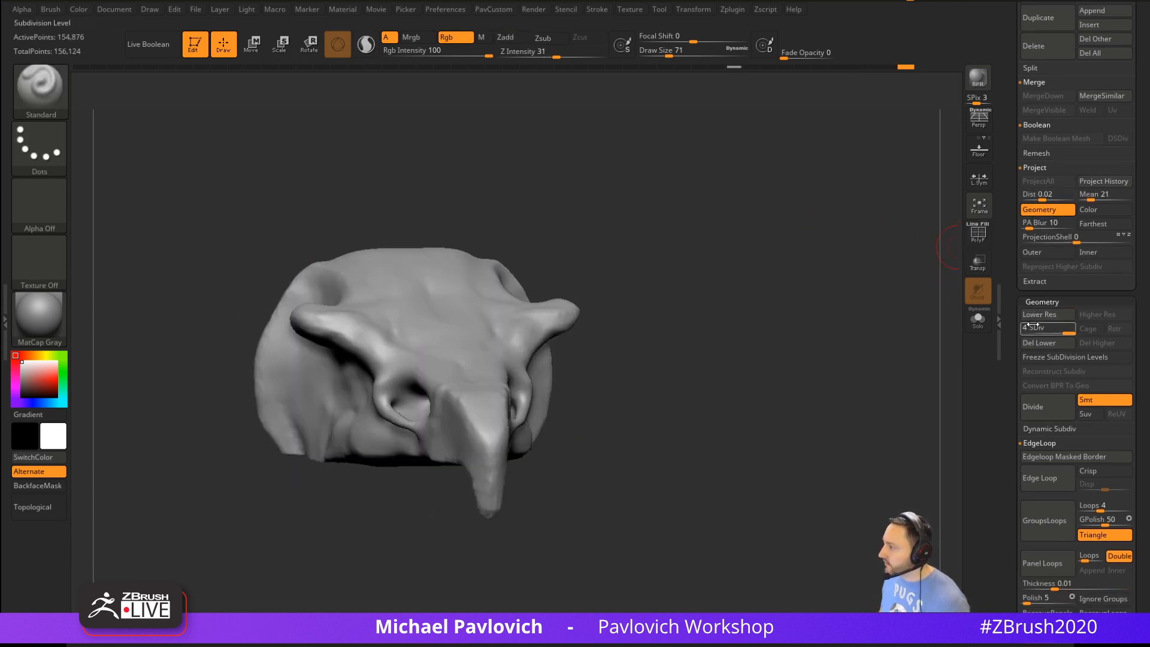
left_click(1025, 330)
left_click(1068, 330)
left_click_drag(1016, 281, 1018, 429)
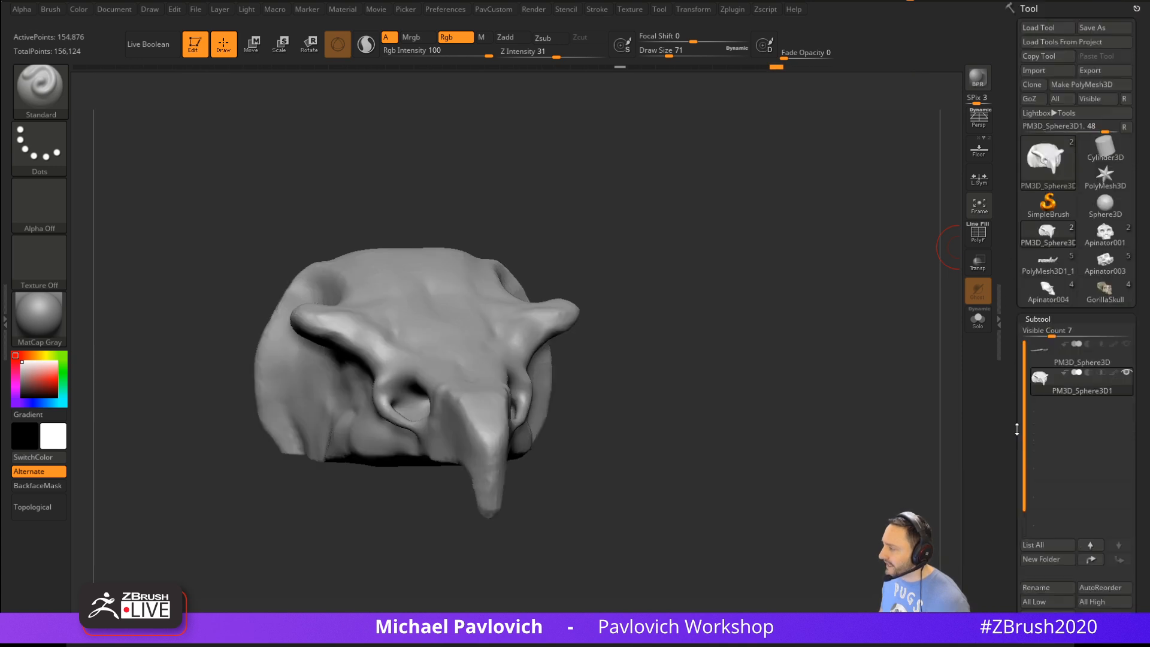
Set the Standard brush's draw size to 20 and make a short stroke on the brow above the eye socket
mouse_move(857, 335)
left_mouse_down()
mouse_move(755, 324)
mouse_move(757, 313)
mouse_move(790, 339)
mouse_move(808, 308)
mouse_move(862, 278)
mouse_move(847, 300)
mouse_move(941, 271)
mouse_move(867, 290)
mouse_move(885, 291)
left_mouse_up()
key("s")
left_click(757, 318)
left_click(978, 234)
left_click(967, 242)
left_click_drag(503, 337, 516, 342)
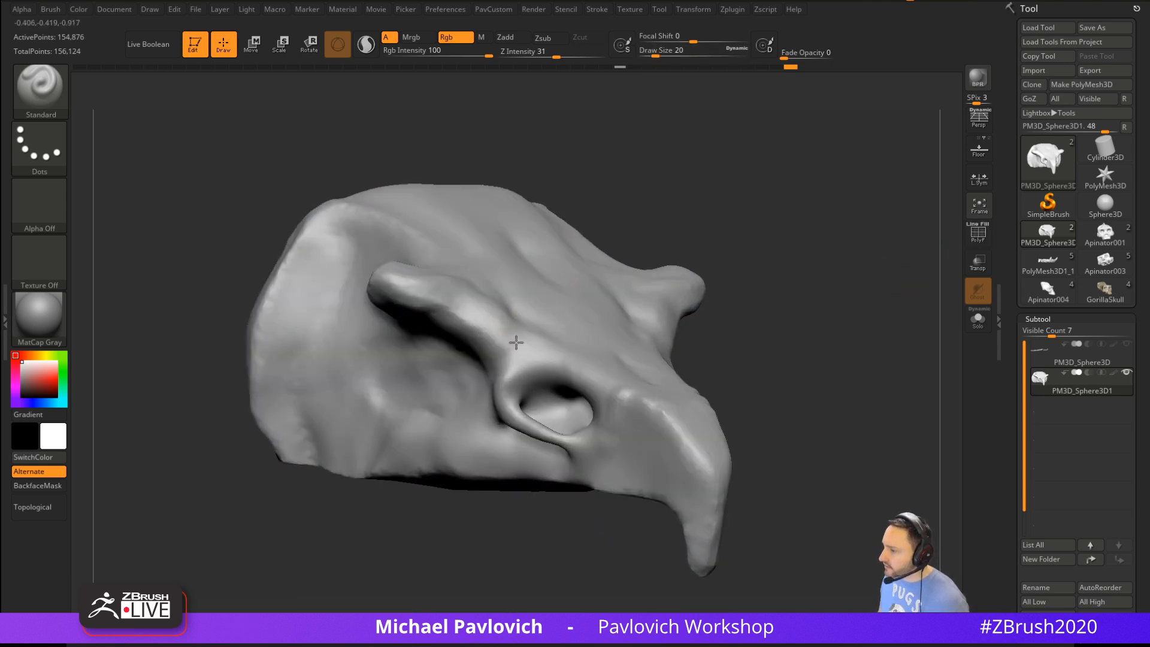
Enable Zadd for the Standard brush, sculpt a stroke on the brow near the eye socket, and turn off Rgb
left_click(505, 37)
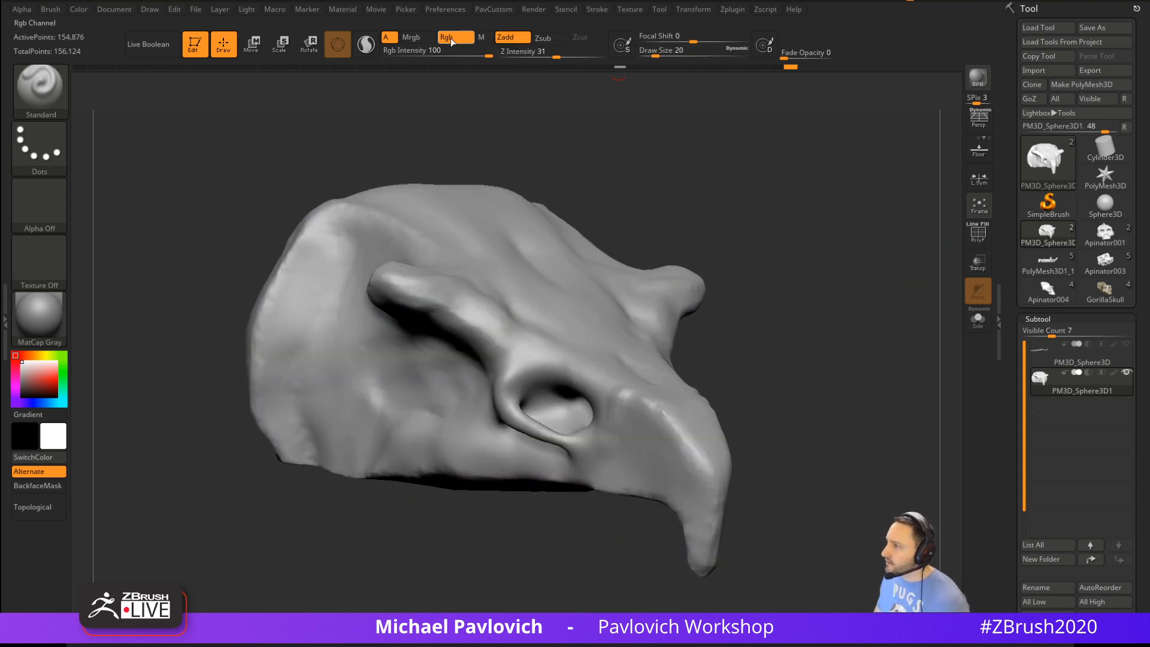
left_click(446, 37)
left_click_drag(646, 158, 524, 345)
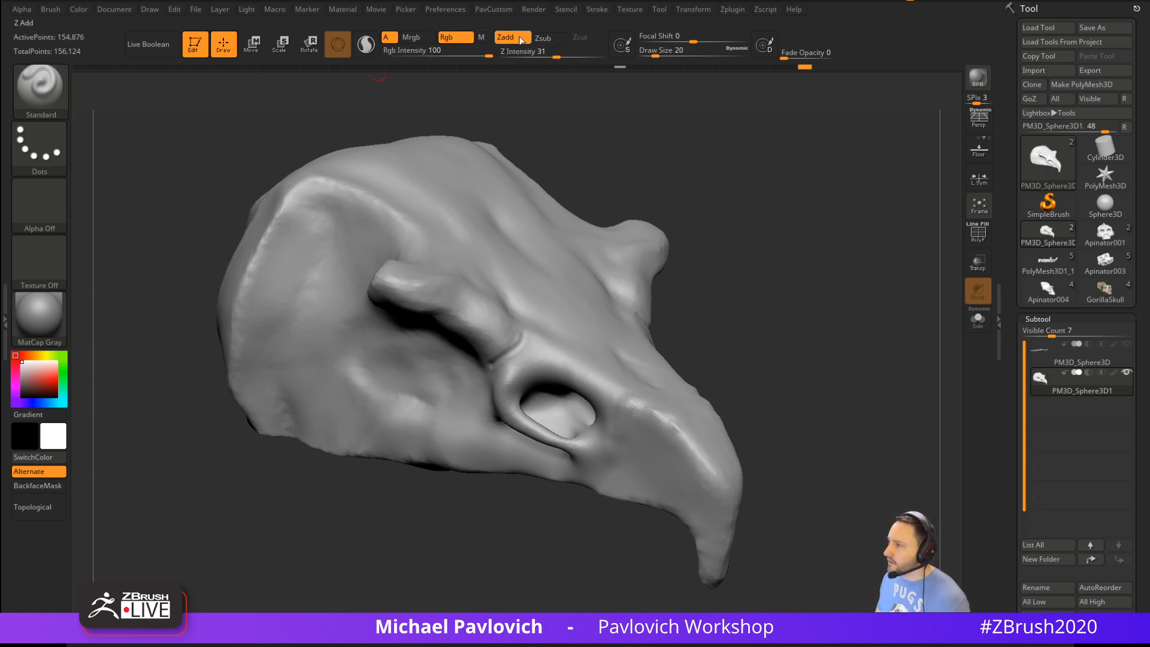
left_click(464, 41)
left_click(506, 38)
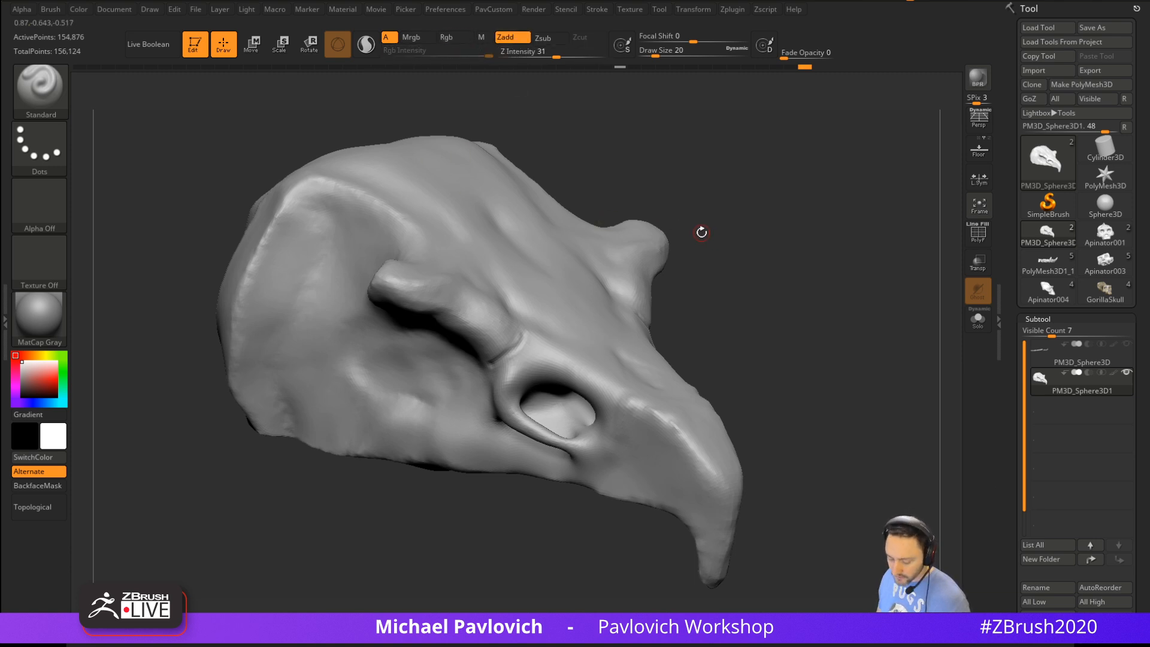
Set the Standard brush's draw size to 13 and sculpt small details on the bird skull's brow above the eye socket
key("b")
key("p")
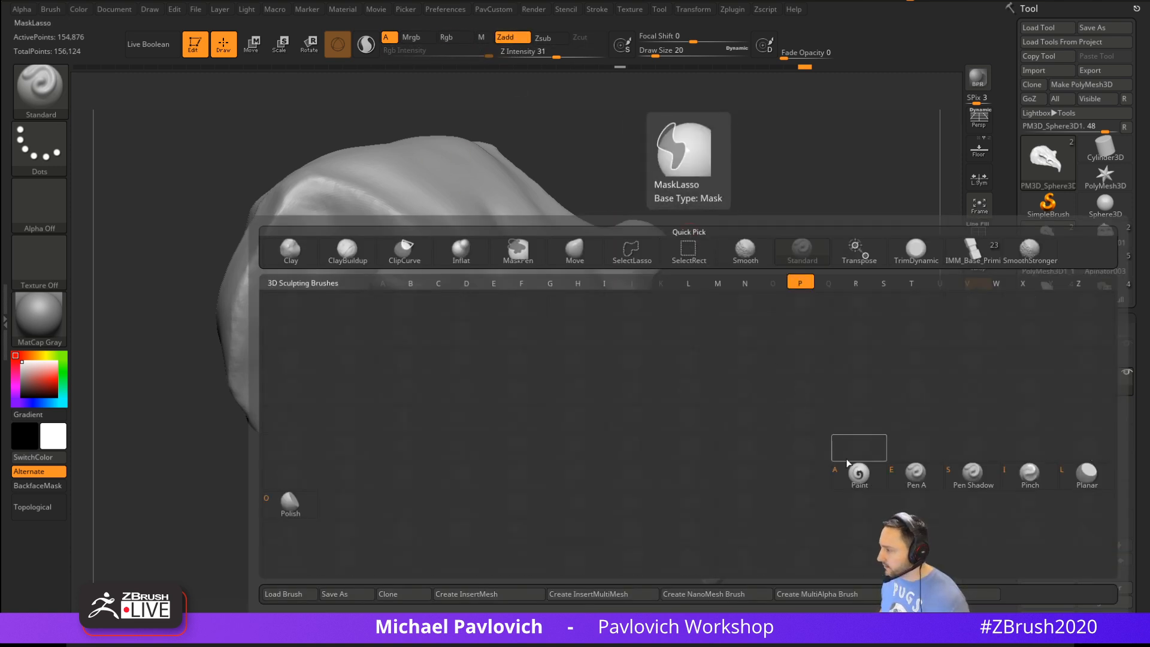
key("Escape")
left_click_drag(819, 234, 763, 242)
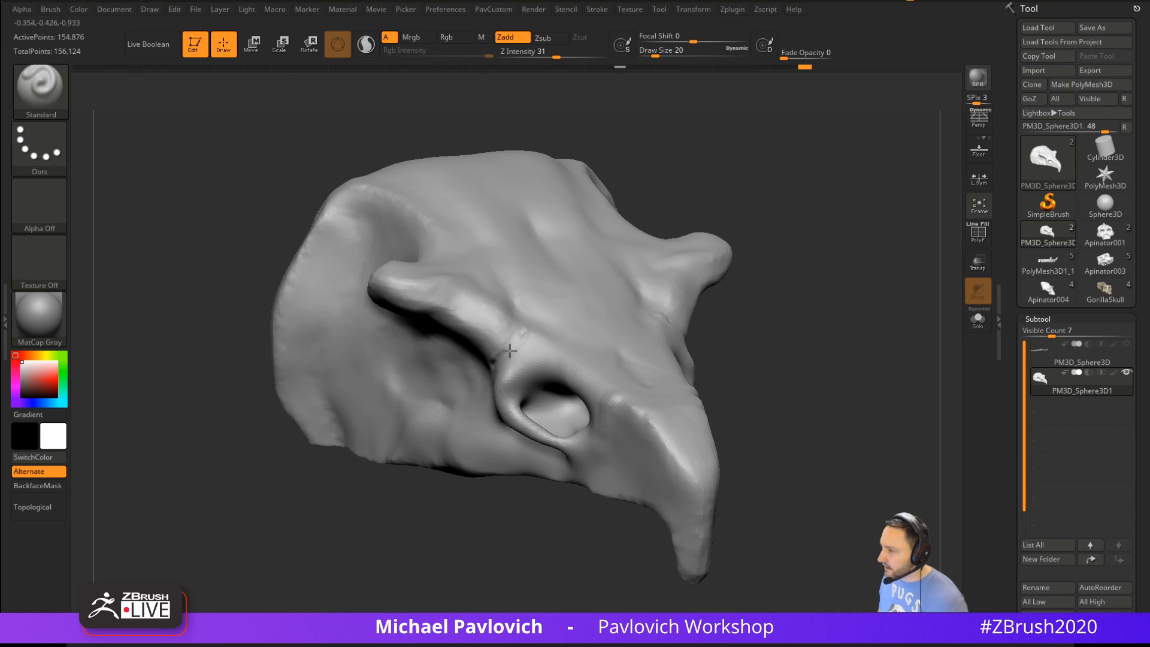
mouse_move(755, 281)
left_mouse_down()
mouse_move(799, 274)
mouse_move(547, 315)
left_mouse_up()
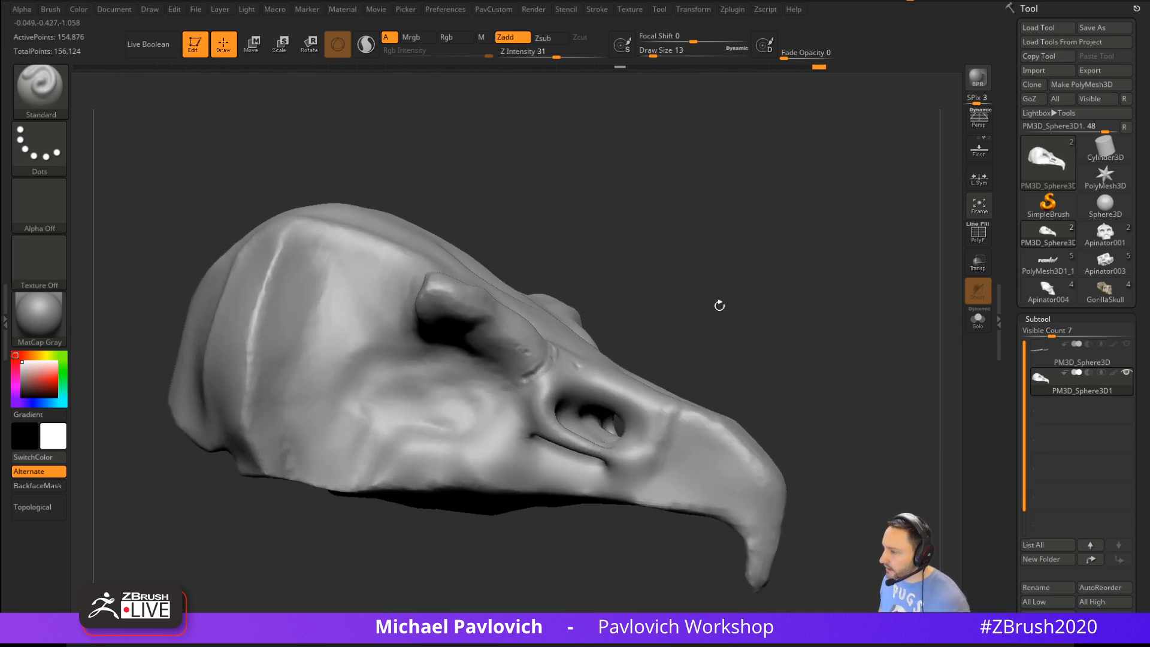
left_click_drag(719, 306, 621, 387, "alt")
Raise the bird skull's subdivision by one level and sculpt finer bumps on the brow at draw size 8
key("d")
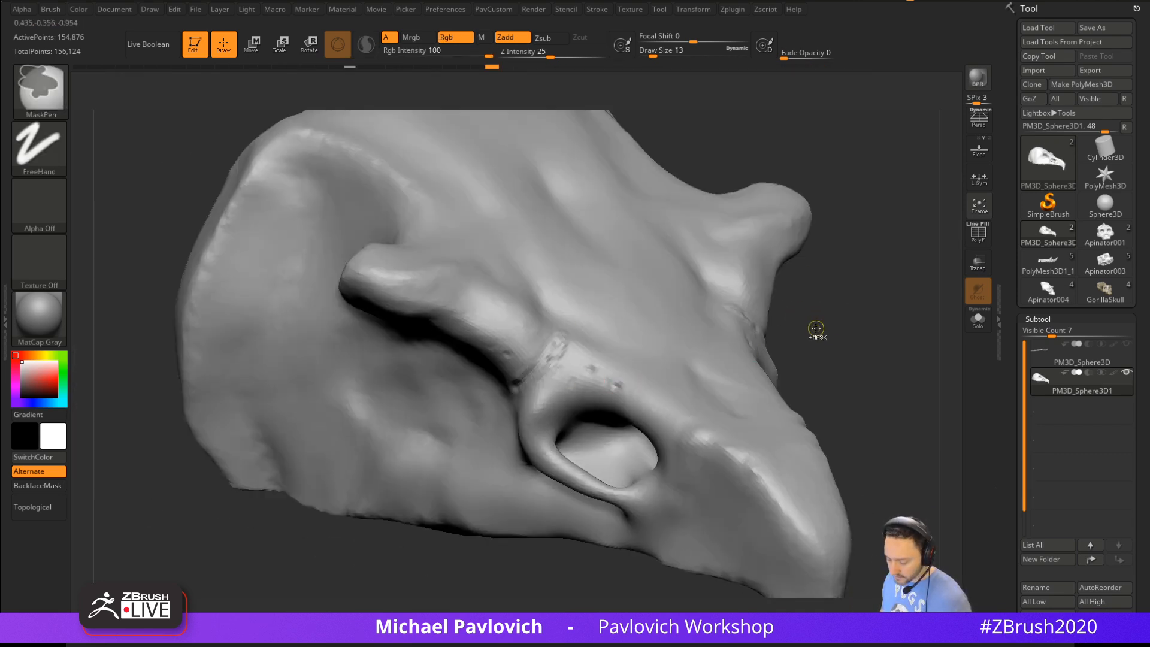
left_click_drag(843, 329, 791, 311)
left_click_drag(682, 359, 565, 364)
key("f")
left_click_drag(811, 298, 862, 270)
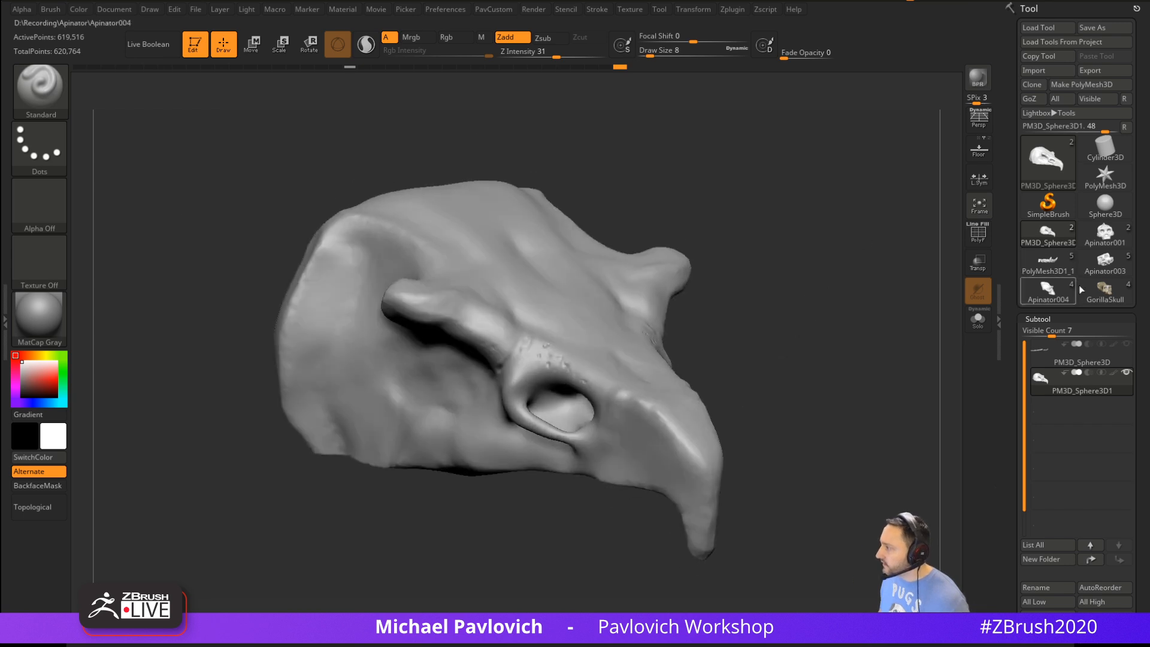
Switch to the GorillaSkull tool and delete the UVs of its upper skull
left_click(1104, 291)
key("f")
left_click_drag(809, 333, 785, 336)
scroll(1074, 269, "down", 10)
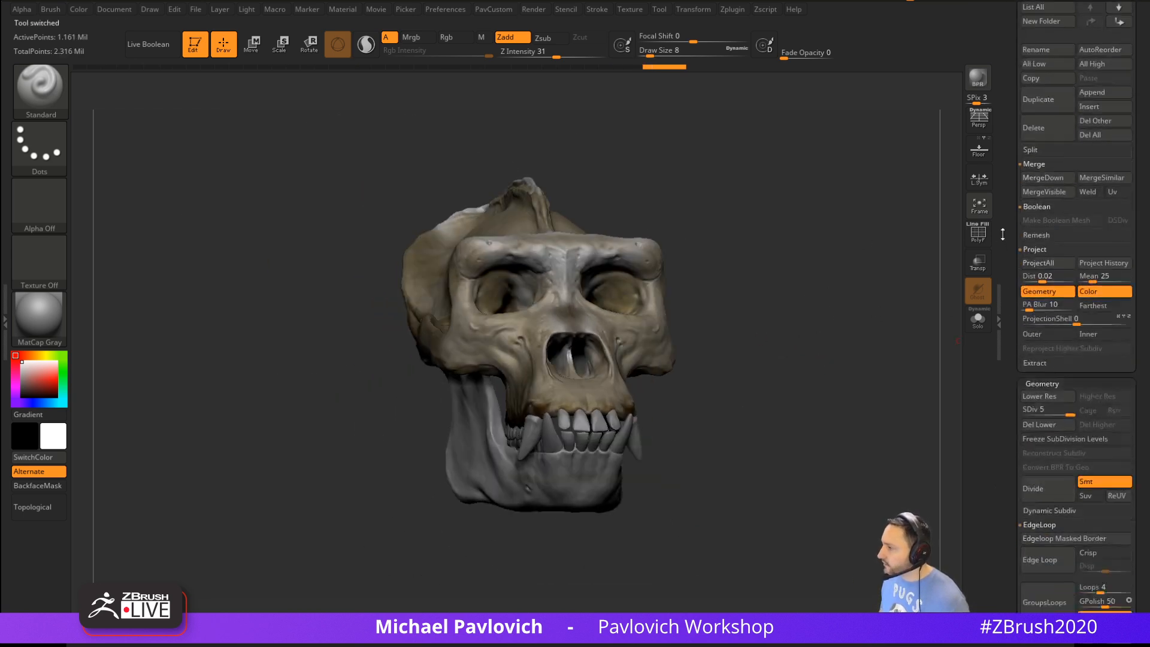
left_click(1039, 362)
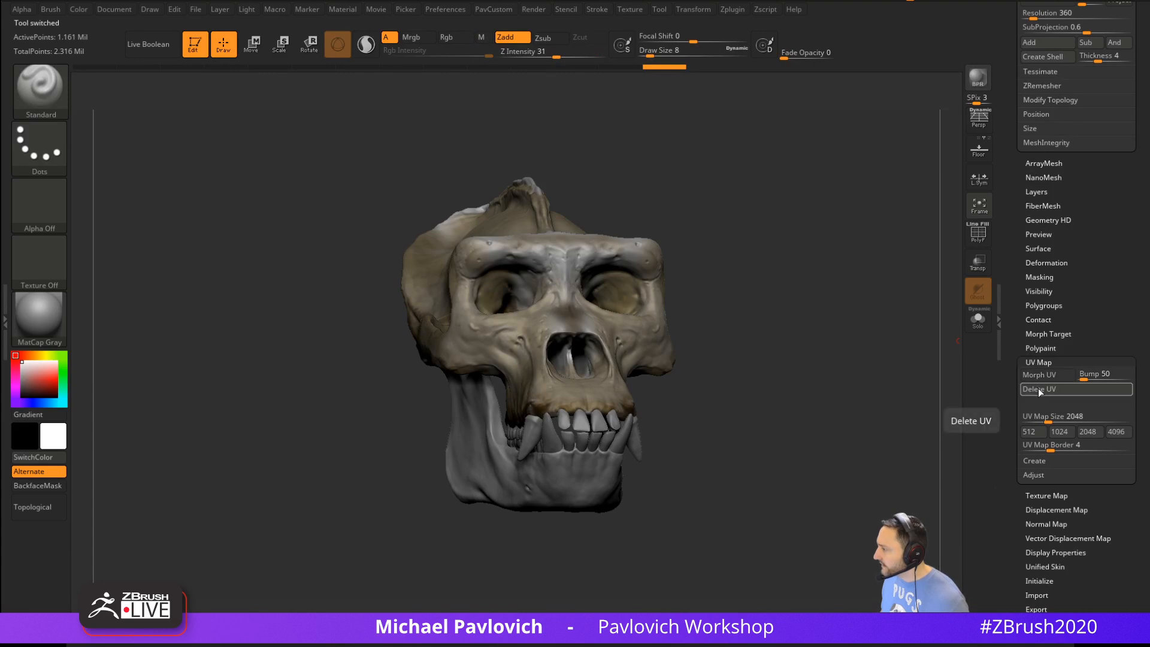
left_click(1039, 388)
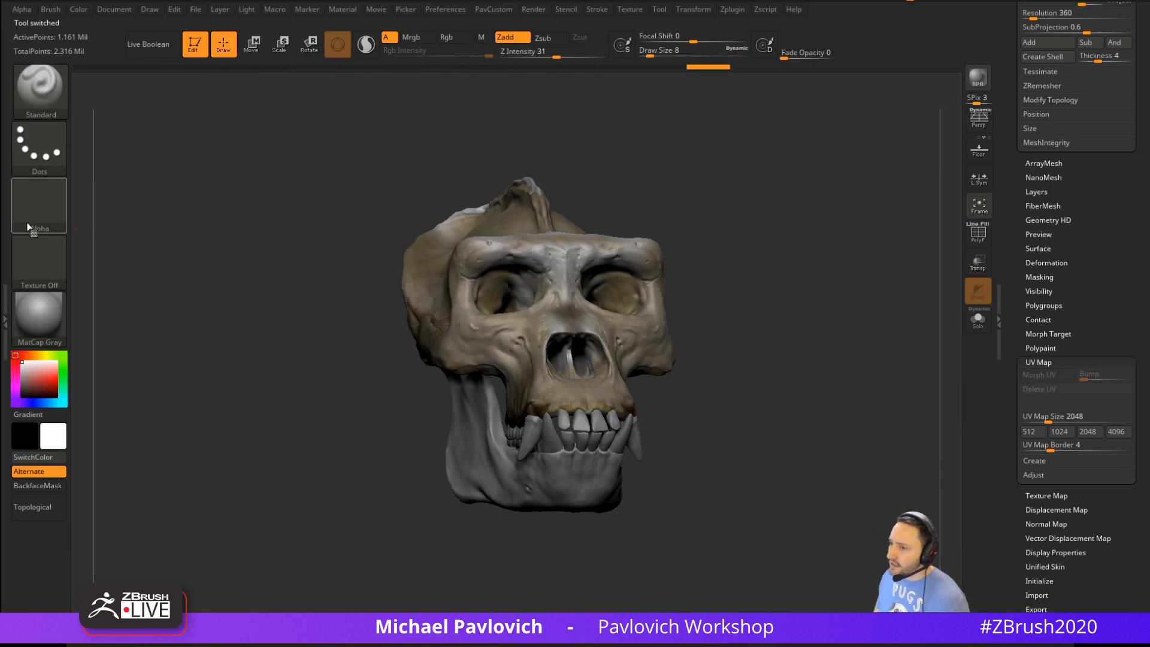
Dock the Zplugin palette in place of the Brush palette and expand UV Master to work on a clone of the skull
left_click(5, 227)
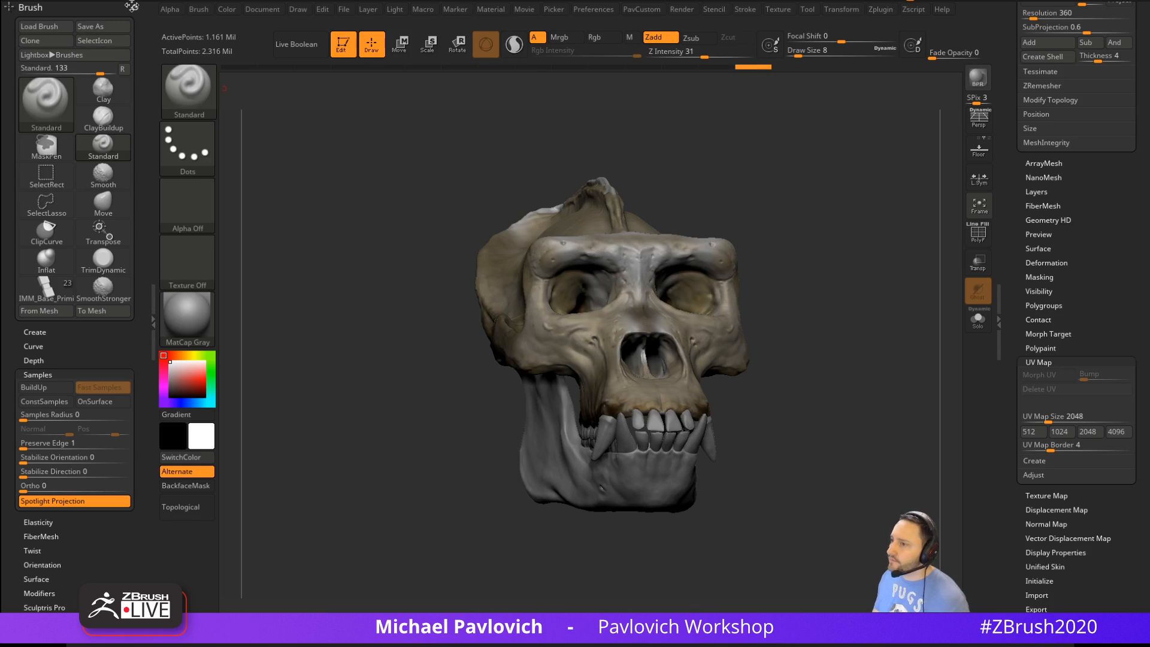
left_click_drag(132, 7, 159, 7)
left_click(880, 10)
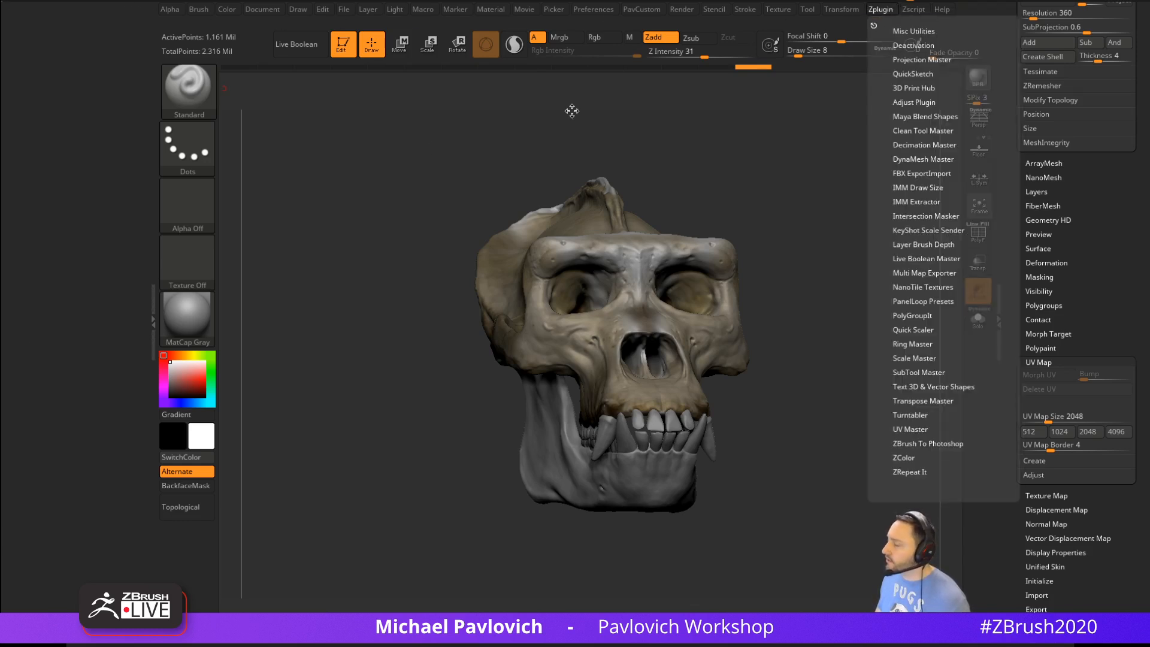
left_click_drag(572, 111, 113, 228)
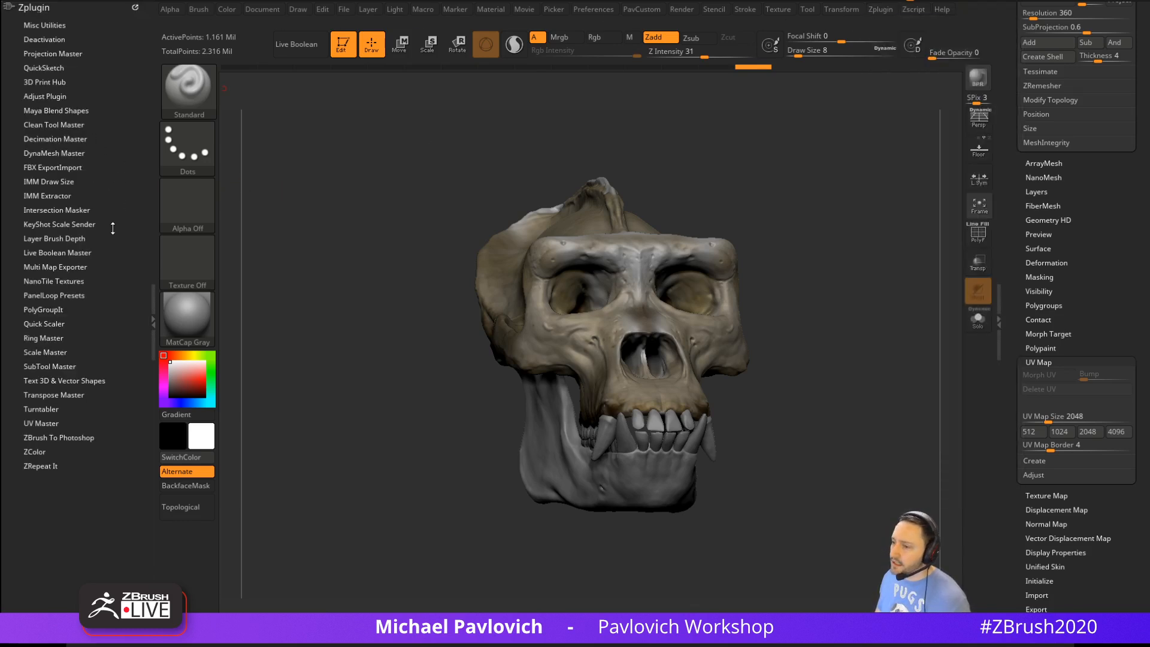
left_click(41, 423)
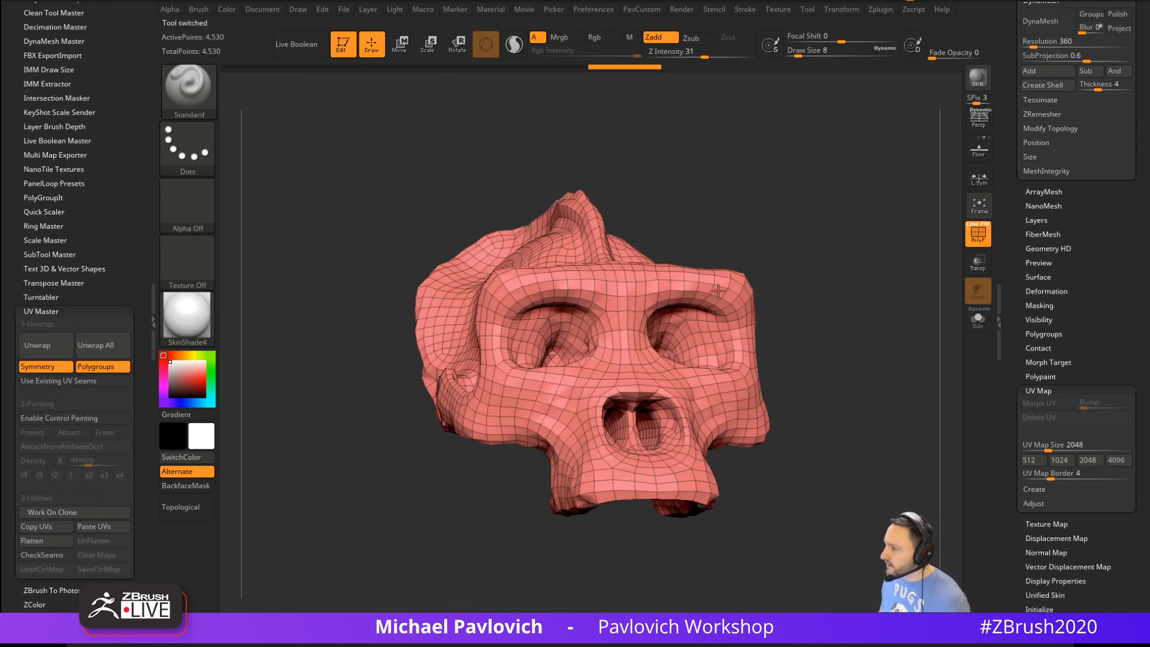
Unwrap the low-resolution skull clone with Symmetry and Polygroups enabled
mouse_move(783, 289)
left_mouse_down()
mouse_move(839, 193)
mouse_move(839, 210)
left_mouse_up()
key("s")
mouse_move(841, 233)
left_mouse_down()
mouse_move(857, 232)
mouse_move(825, 187)
left_mouse_up()
left_click_drag(850, 318, 872, 281)
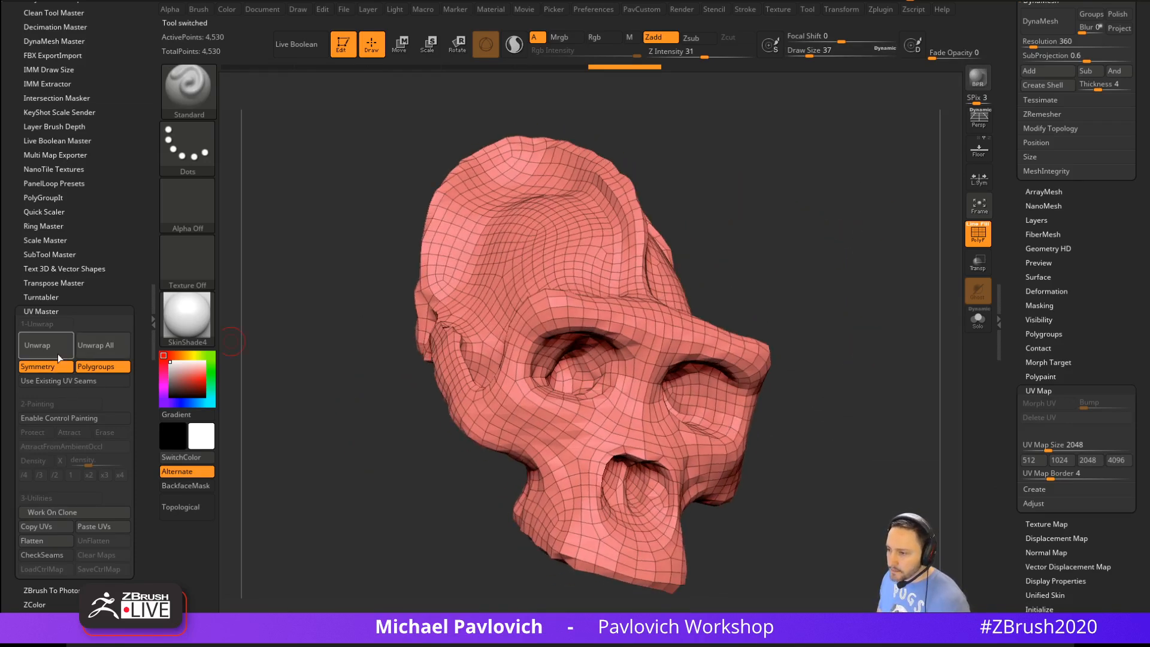
left_click(48, 352)
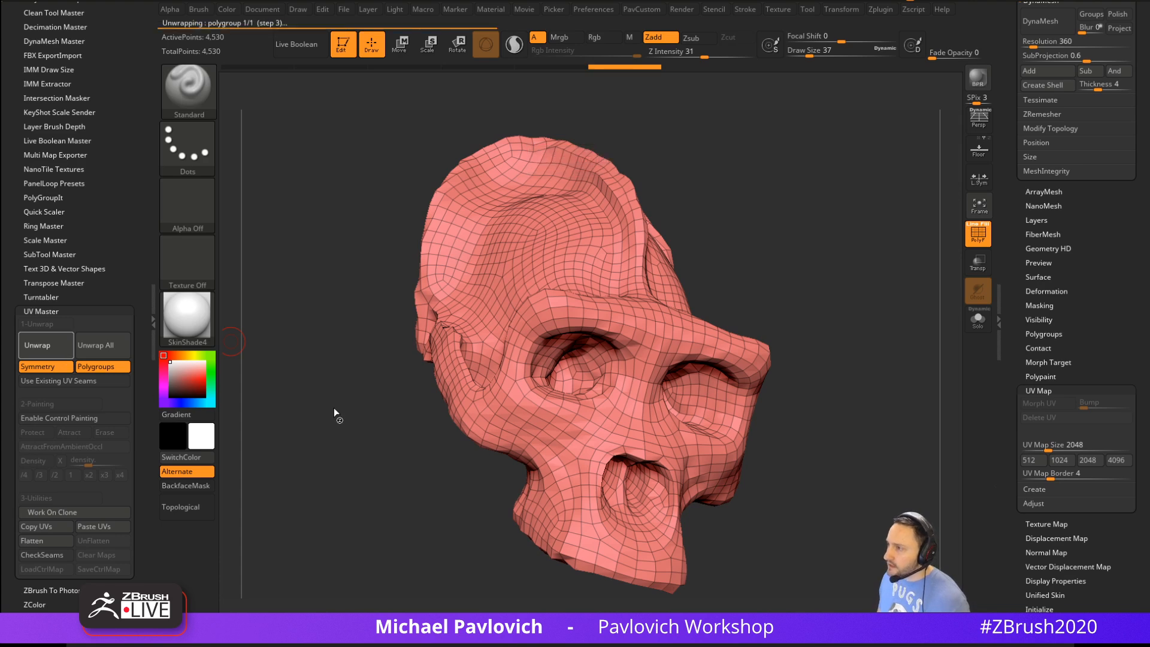
Inspect the skull's flattened UV layout, return to the 3D mesh and display its UV seams
left_click(62, 542)
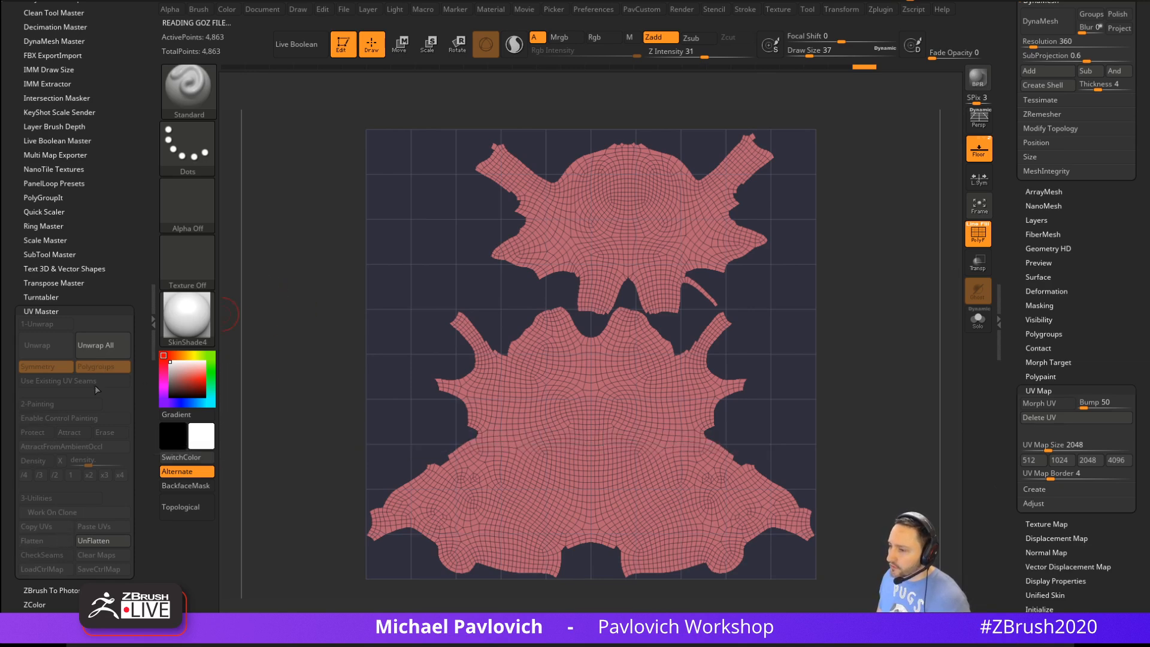
left_click(101, 542)
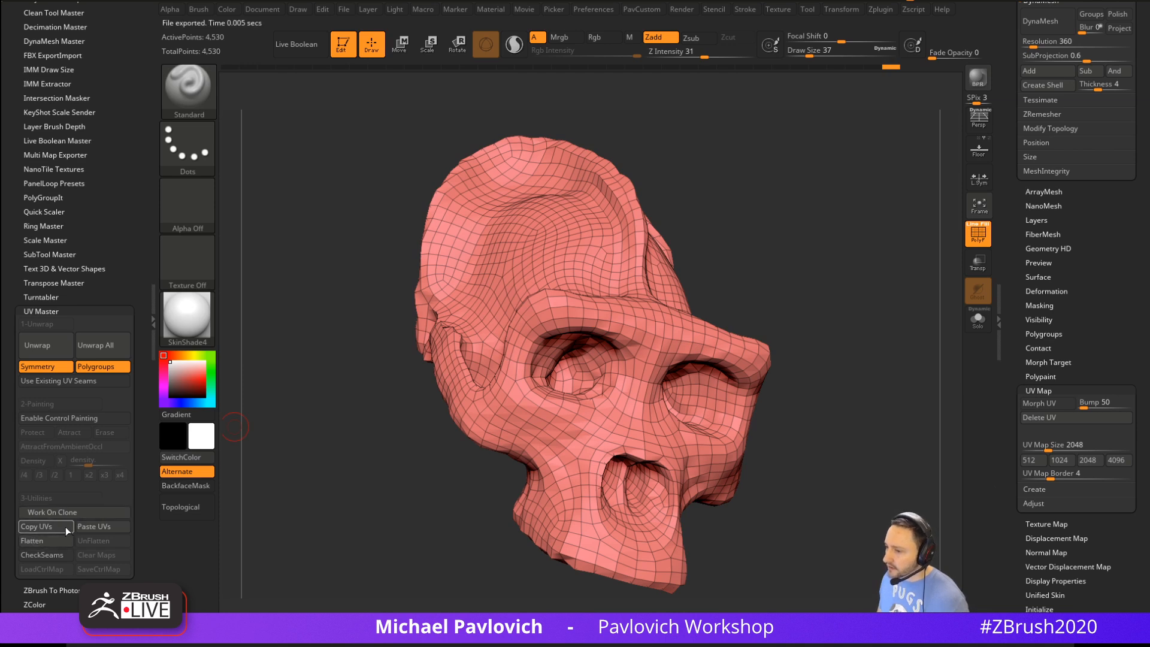
left_click(44, 552)
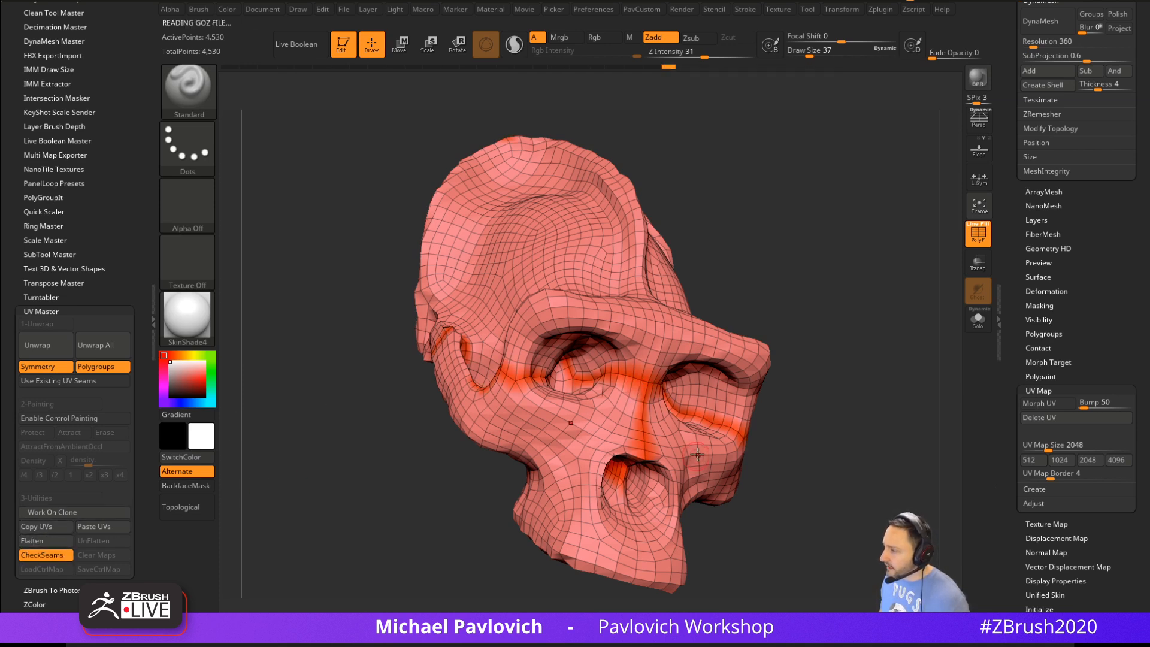
Enable control painting and paint Protect over the face, using a draw size up to 187
key("s")
left_click(47, 419)
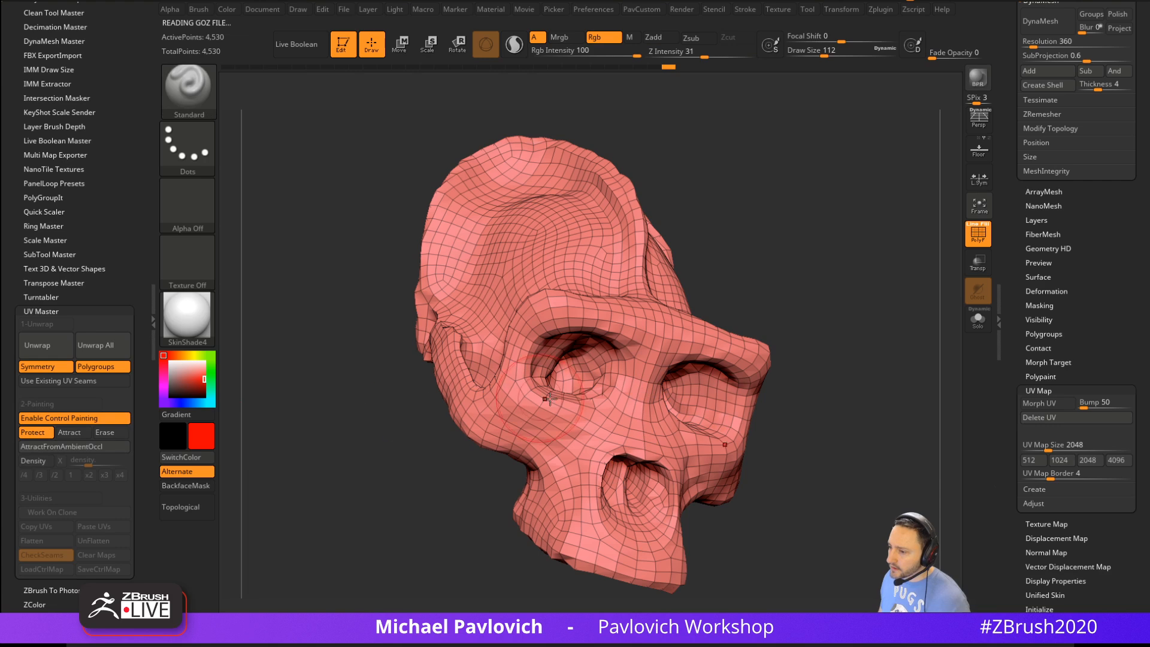
mouse_move(550, 397)
left_mouse_down()
mouse_move(616, 398)
mouse_move(658, 359)
mouse_move(599, 455)
mouse_move(599, 539)
left_mouse_up()
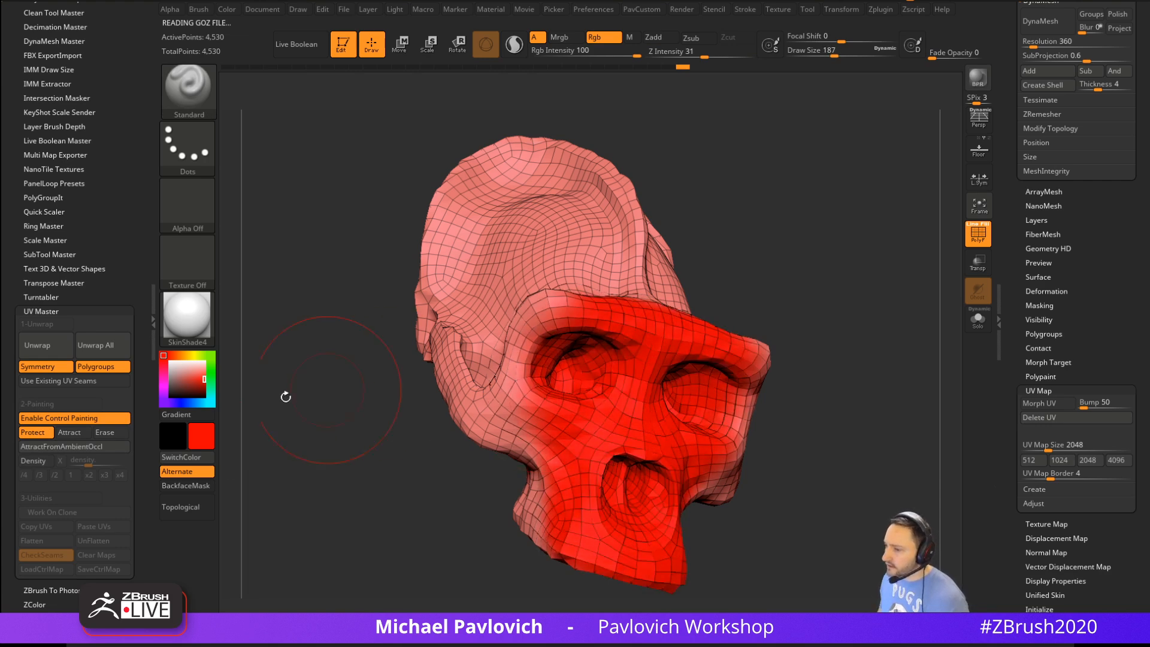
Switch control painting to Attract and paint seam-attracting areas on the rear crest of the cranium
left_click(83, 436)
key("f")
left_click_drag(719, 210, 820, 176)
mouse_move(507, 270)
left_mouse_down()
mouse_move(534, 288)
mouse_move(532, 253)
left_mouse_up()
mouse_move(805, 273)
left_mouse_down()
mouse_move(816, 277)
mouse_move(753, 284)
left_mouse_up()
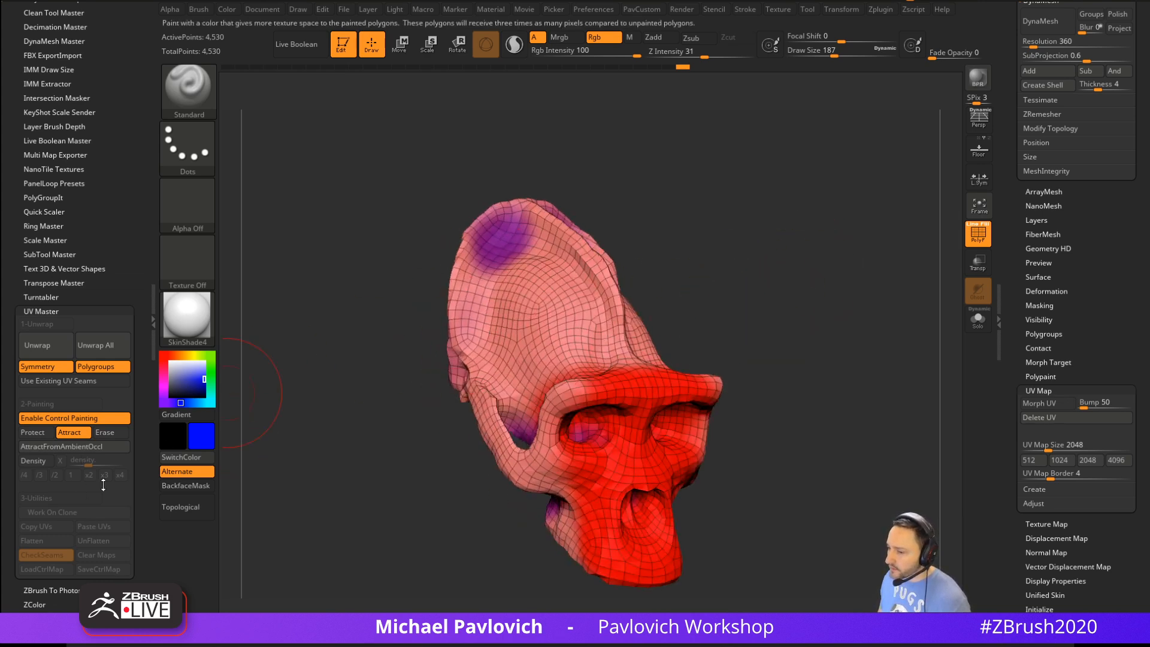
Unwrap the skull again using the painted controls, and review its seams and flattened UV layout
left_click(46, 346)
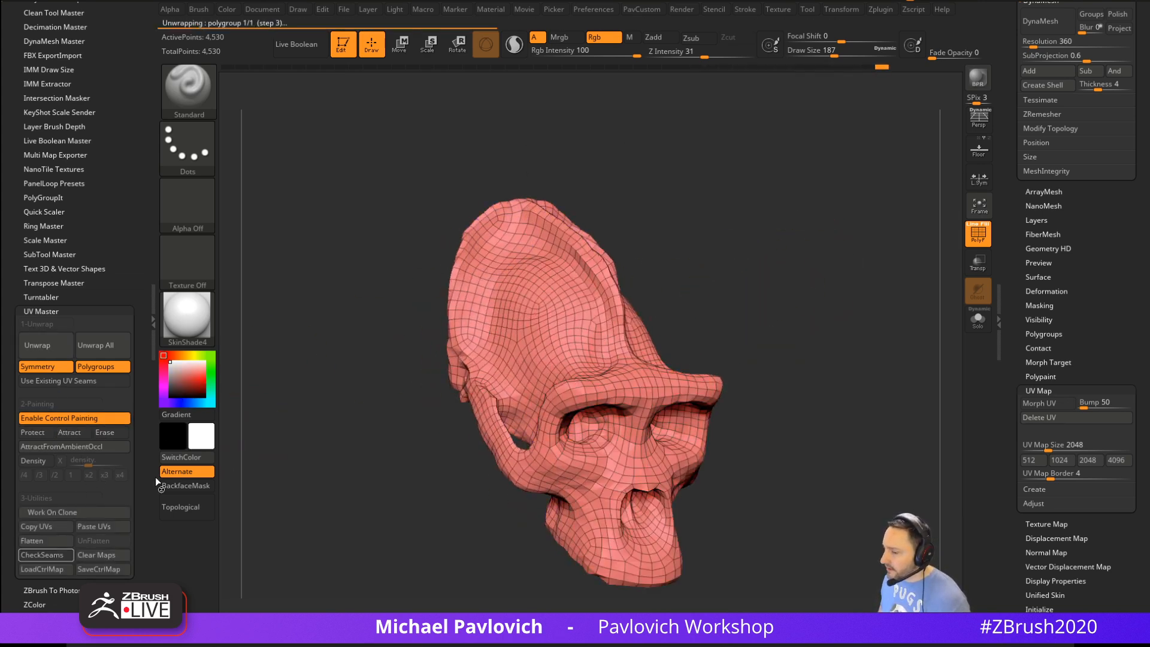
left_click(48, 551)
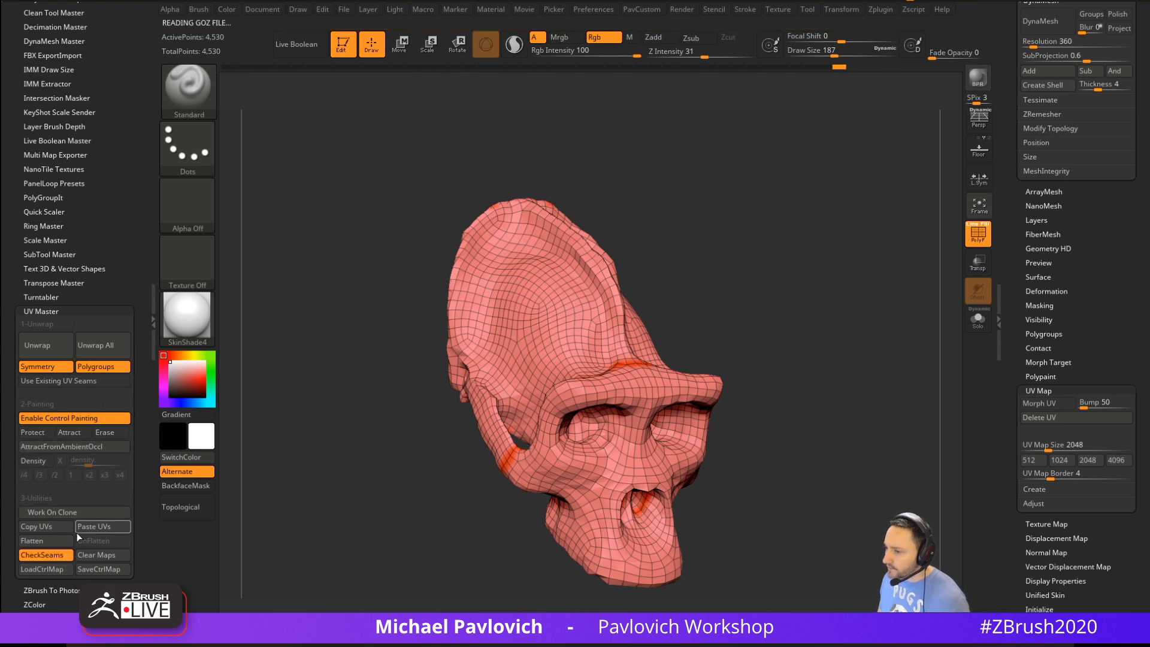
left_click_drag(742, 335, 699, 292)
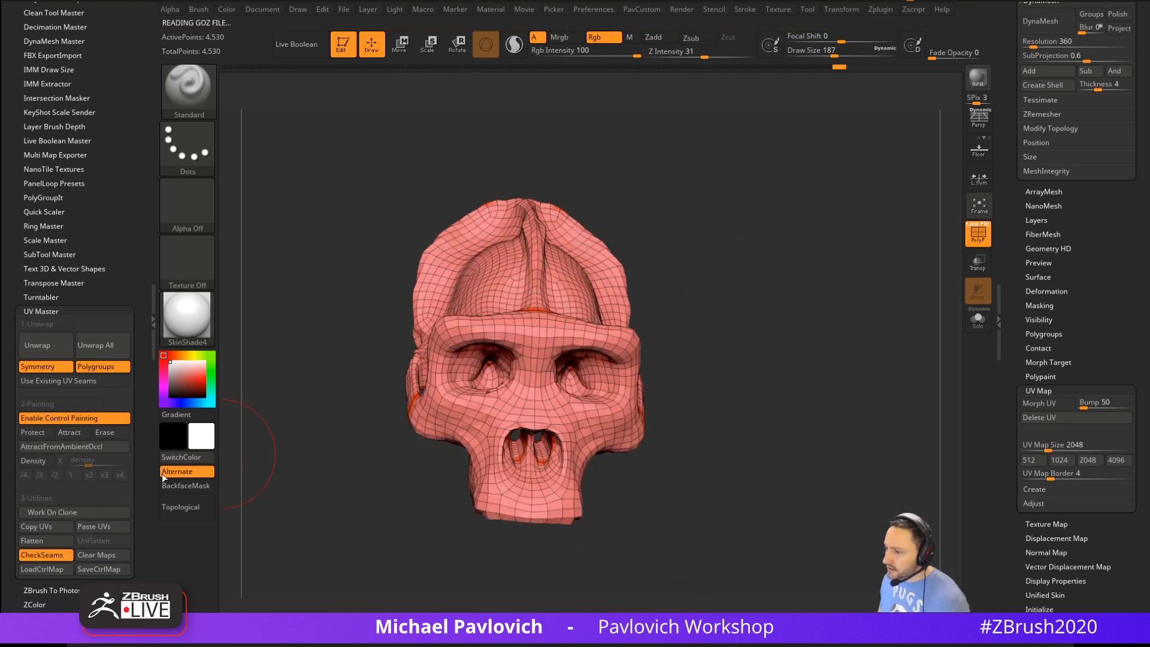
left_click(58, 542)
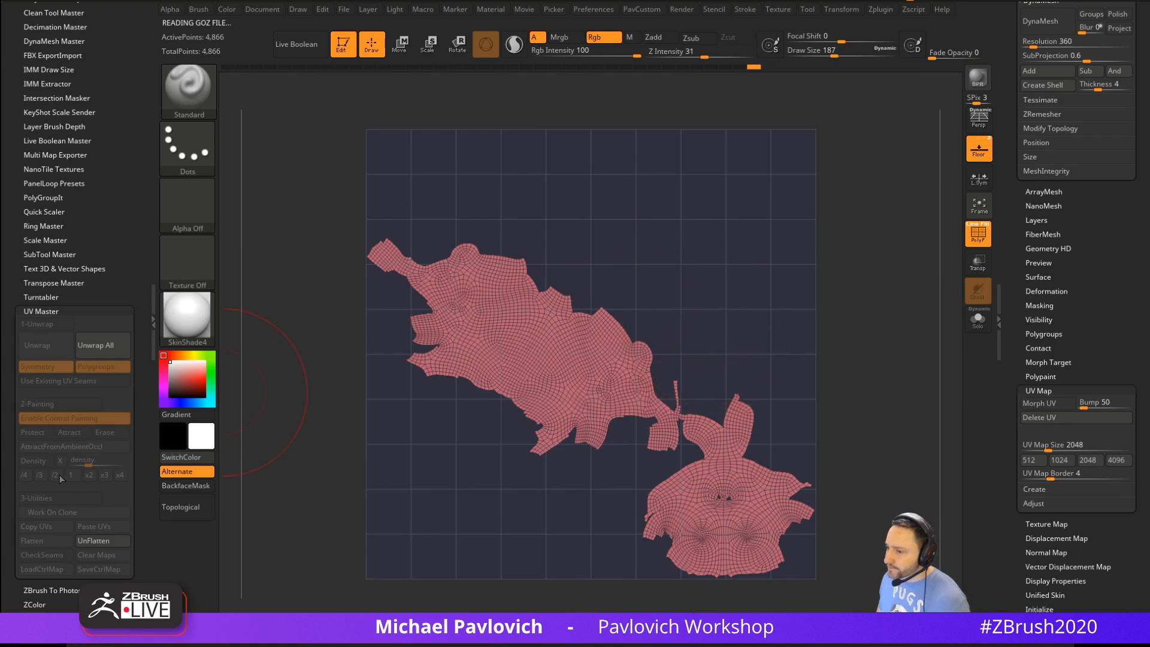
left_click(90, 540)
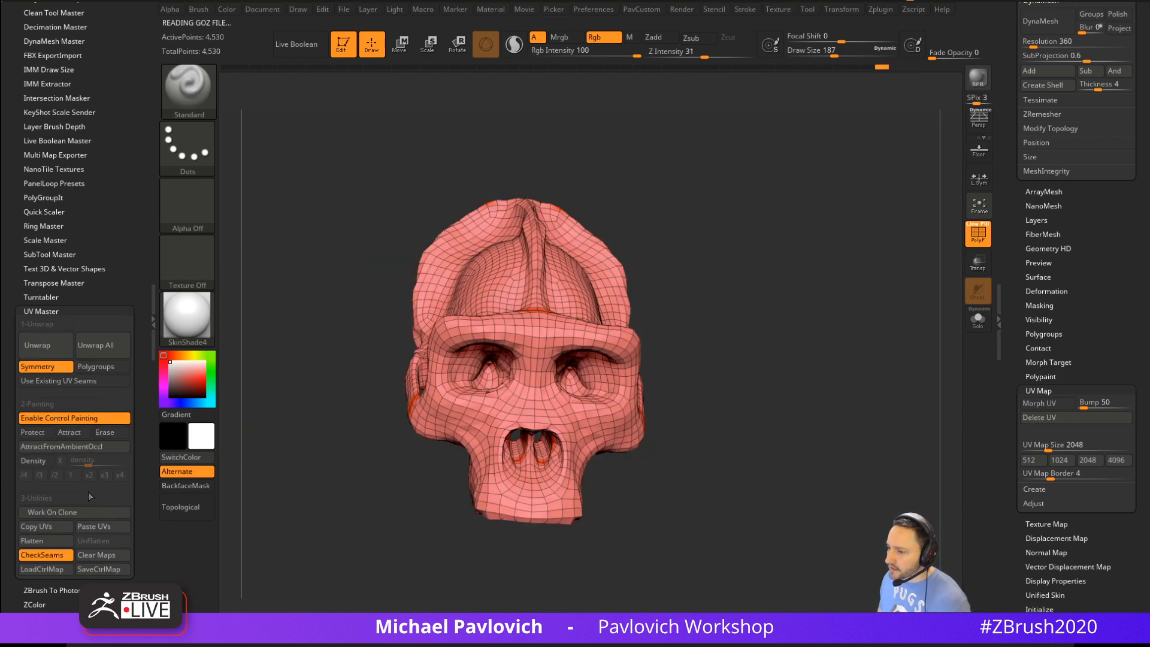
Mask the hollow of the palate on the skull's underside at draw size 59
type("s120")
key("Return")
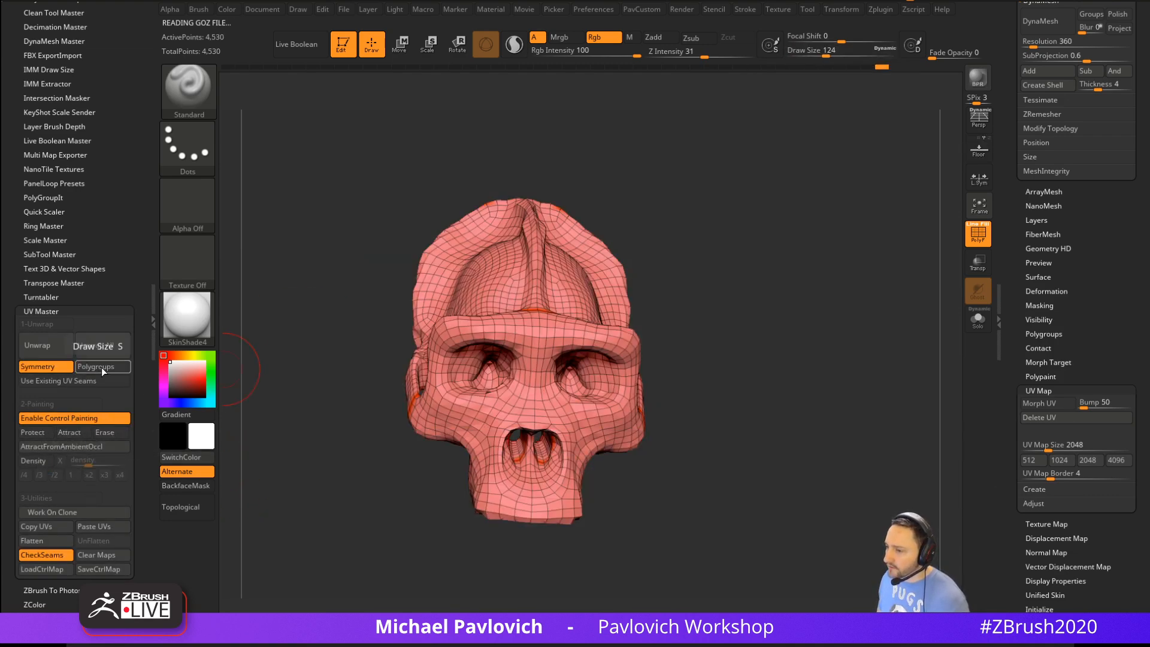
key("f")
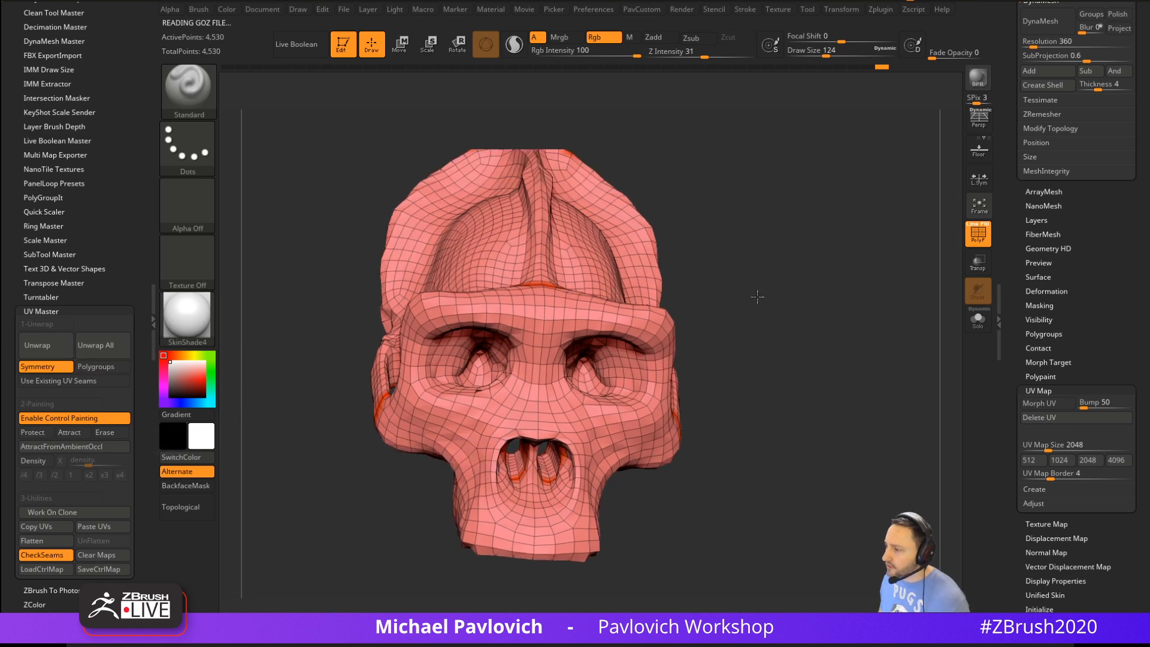
mouse_move(757, 296)
left_mouse_down()
mouse_move(752, 313)
mouse_move(794, 292)
mouse_move(635, 328)
left_mouse_up()
mouse_move(539, 359)
left_mouse_down("ctrl")
mouse_move(646, 311)
mouse_move(700, 340)
mouse_move(539, 419)
mouse_move(569, 389)
mouse_move(635, 360)
mouse_move(599, 421)
left_mouse_up("ctrl")
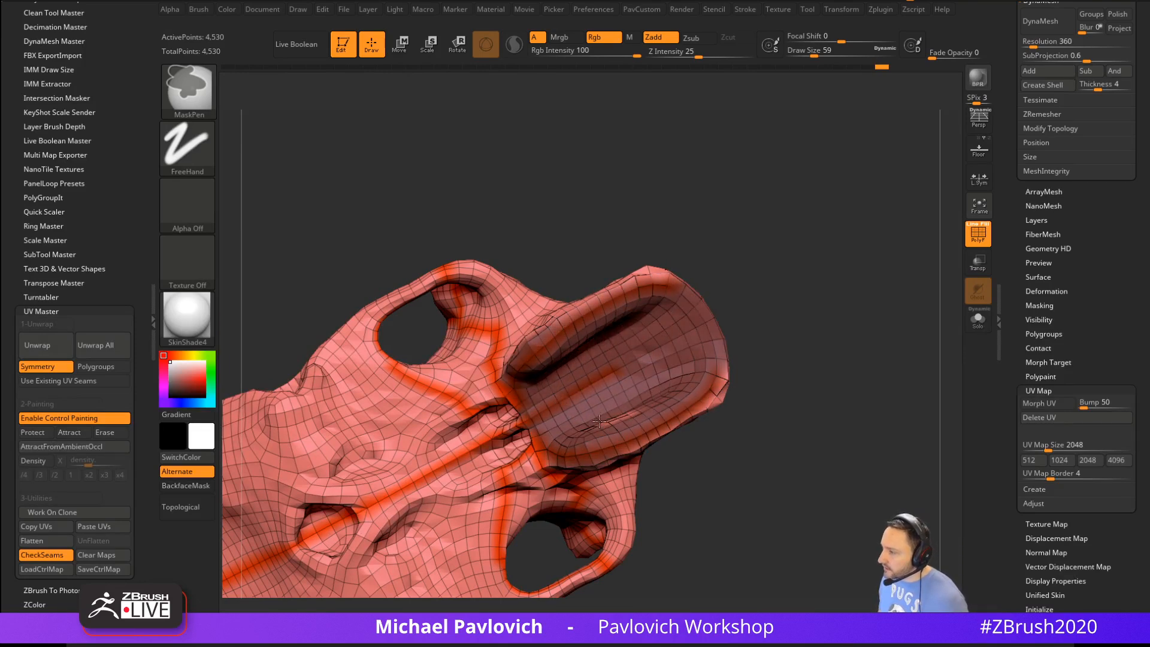
Set the draw size to 31 and turn off the seam display around the palate
left_click_drag(811, 282, 836, 259)
key("s")
left_click(41, 556)
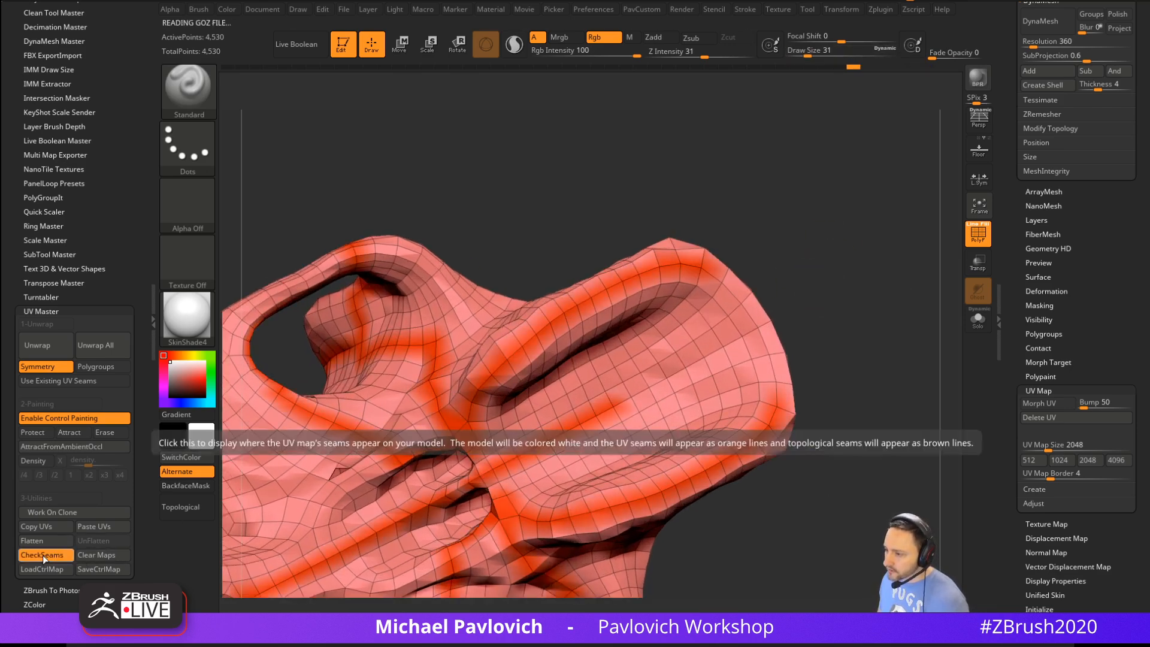
Mask a band along the inside rim of the palate and clear the mask
key("ctrl")
mouse_move(534, 348)
left_mouse_down("ctrl")
mouse_move(488, 419)
mouse_move(707, 407)
mouse_move(689, 282)
mouse_move(693, 454)
left_mouse_up("ctrl")
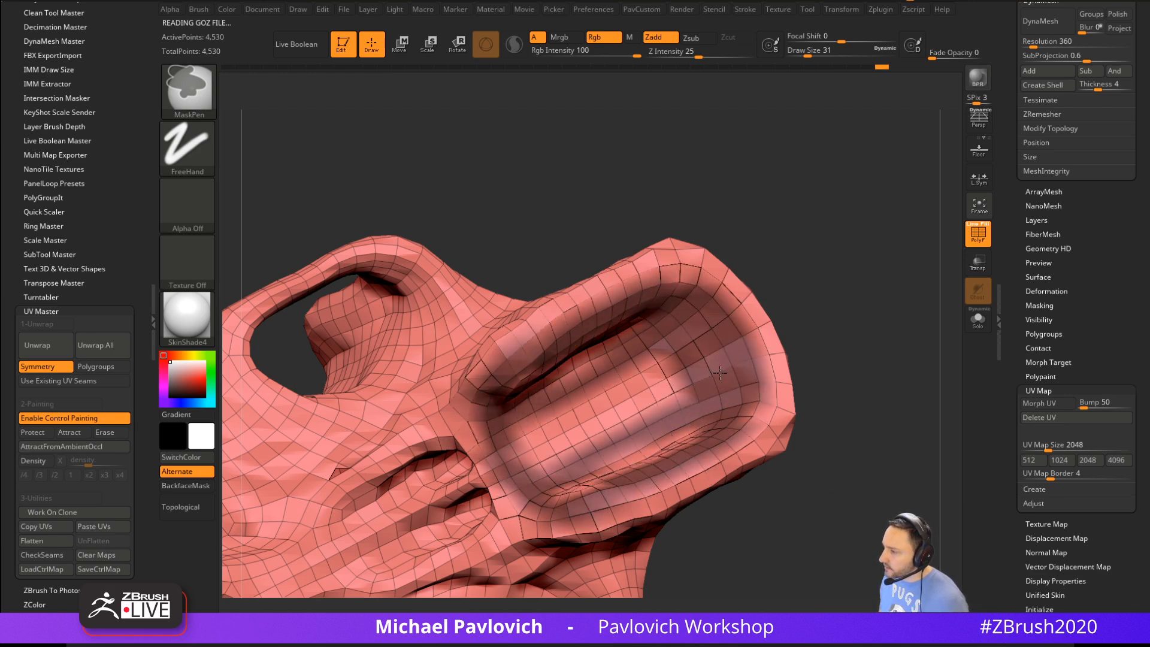
left_click(816, 210, "ctrl")
left_click_drag(816, 210, 816, 244, "ctrl")
Isolate the polygon loop around the palate's inner rim with SelectLasso, give it its own polygroup and show the whole mesh
left_click(188, 90, "ctrl+shift")
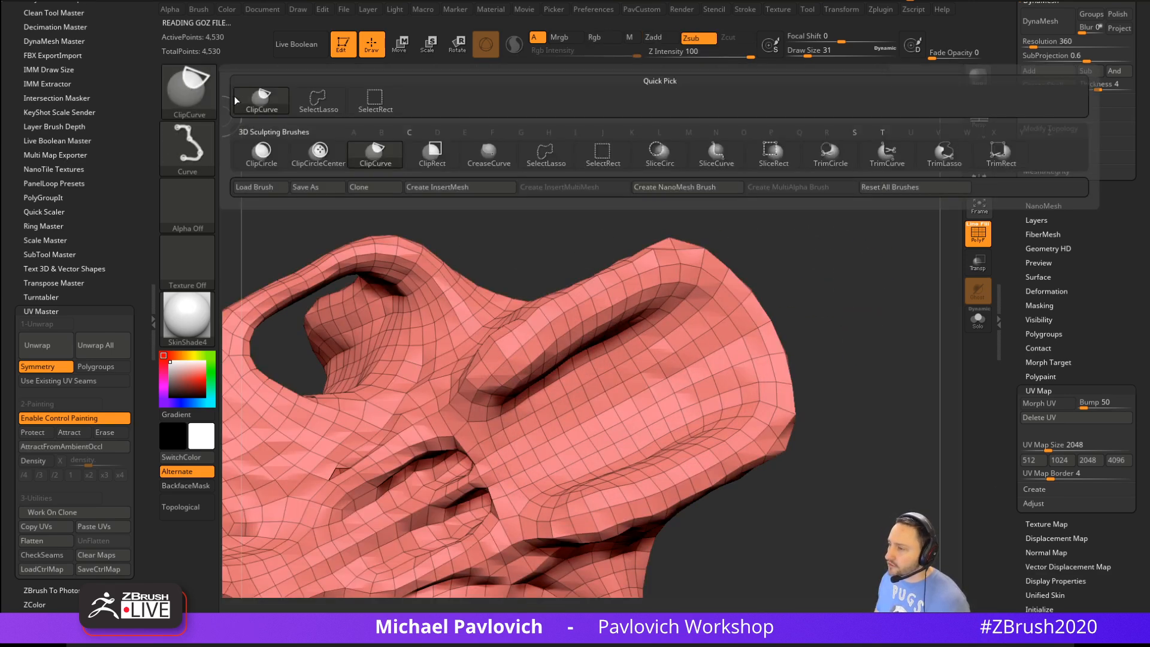
left_click(320, 102, "ctrl+shift")
left_click(847, 266, "ctrl+shift")
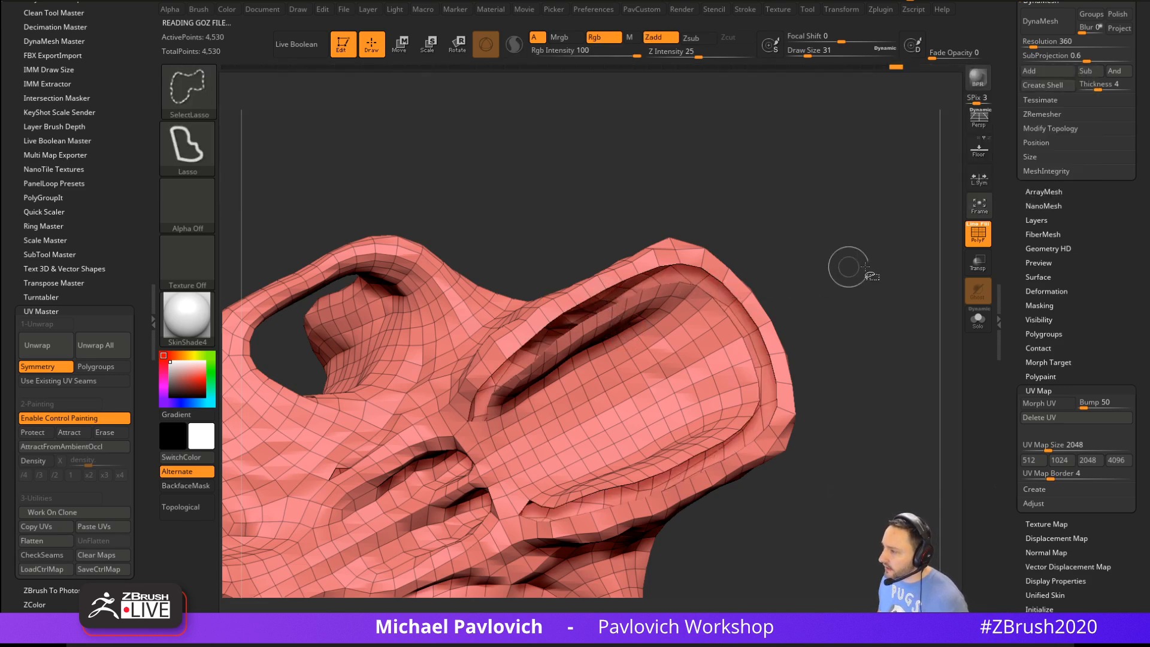
left_click(857, 252, "ctrl+shift")
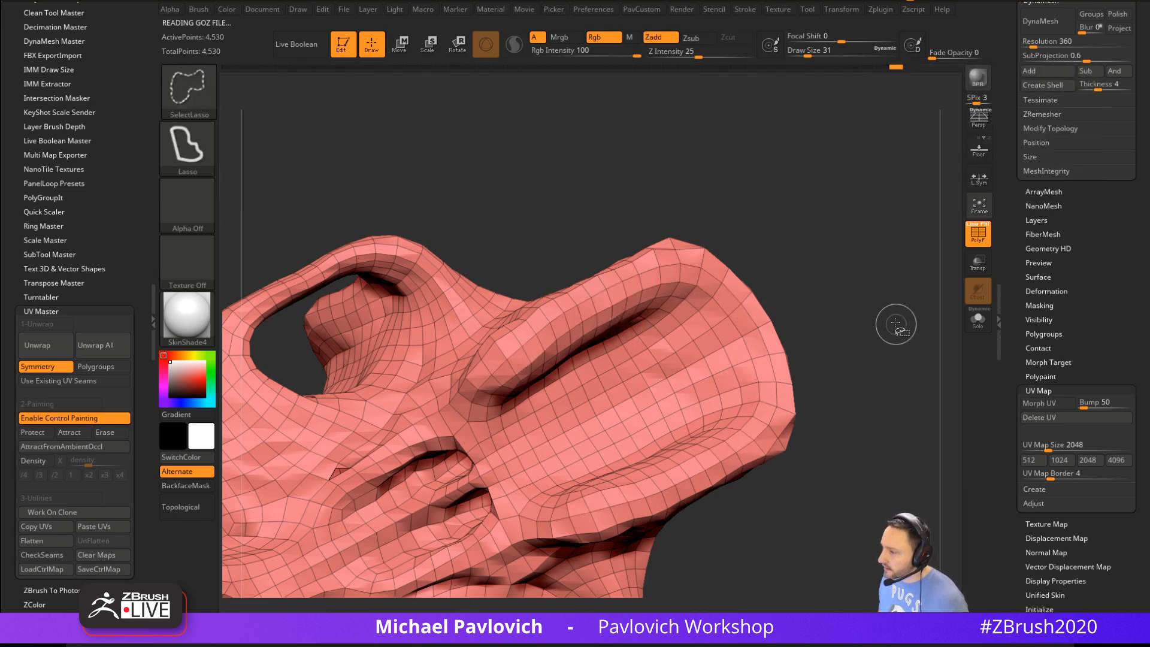
left_click(481, 394, "ctrl+shift")
left_click(871, 270, "ctrl+shift")
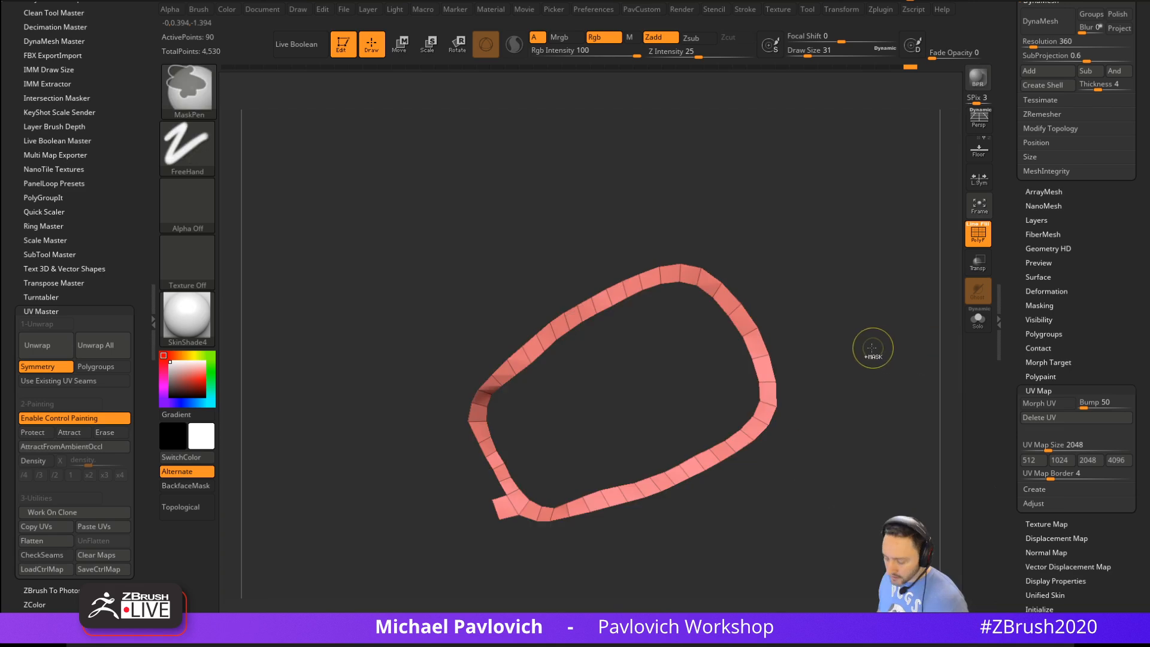
left_click(861, 339, "ctrl+shift")
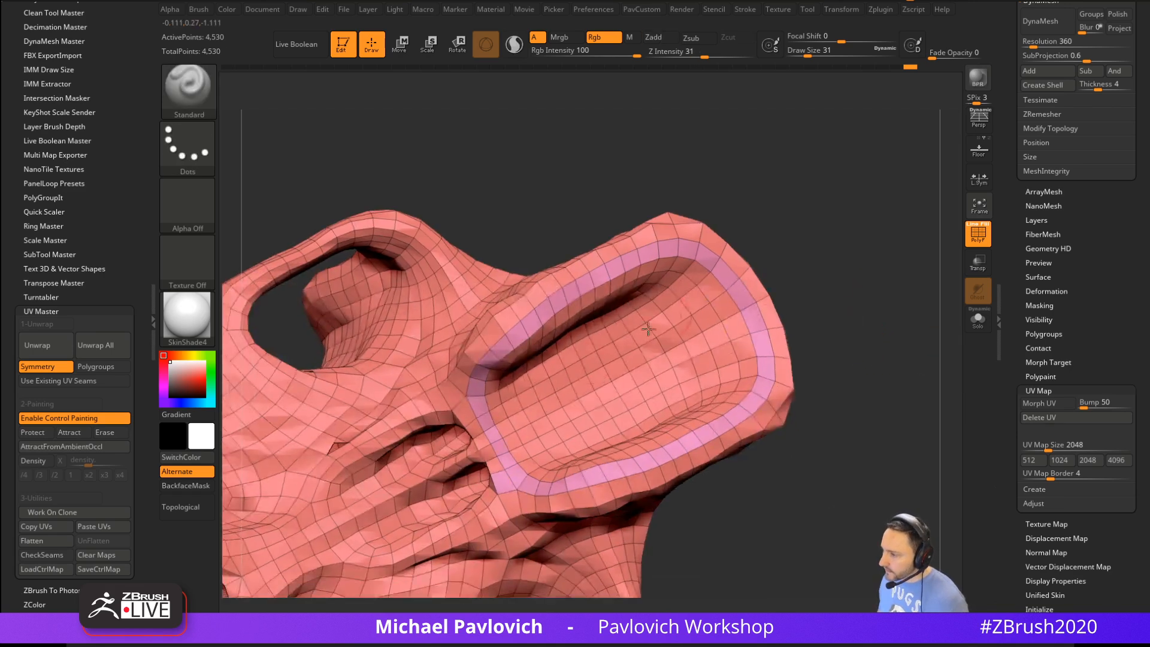
key("b")
key("z")
key("m")
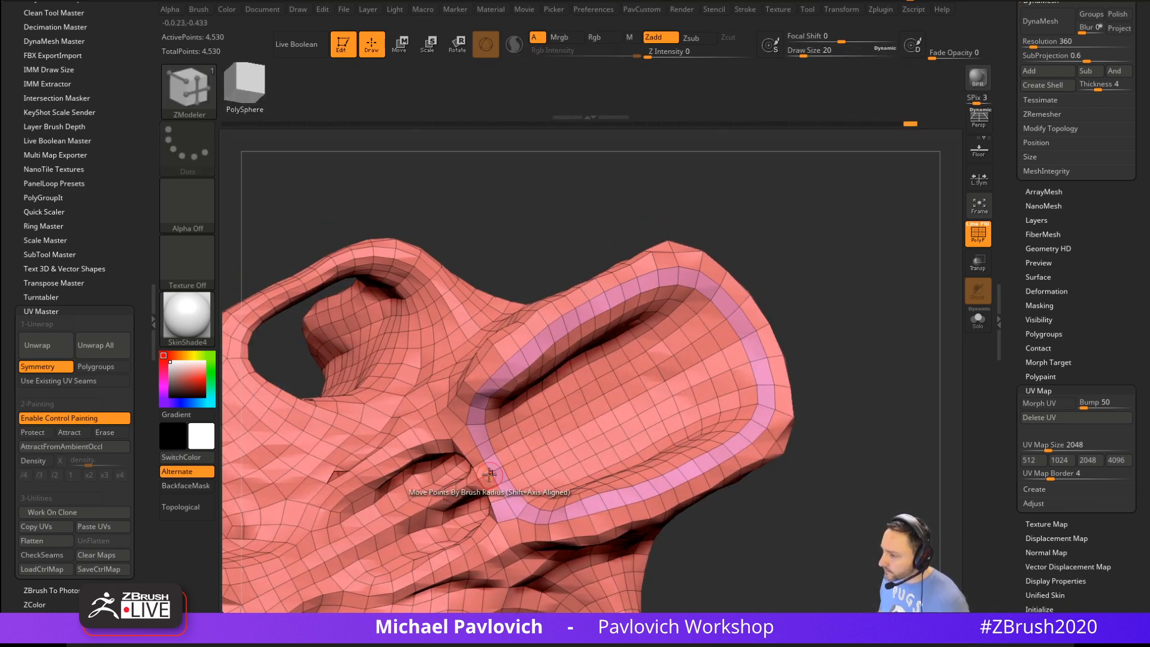
key("space")
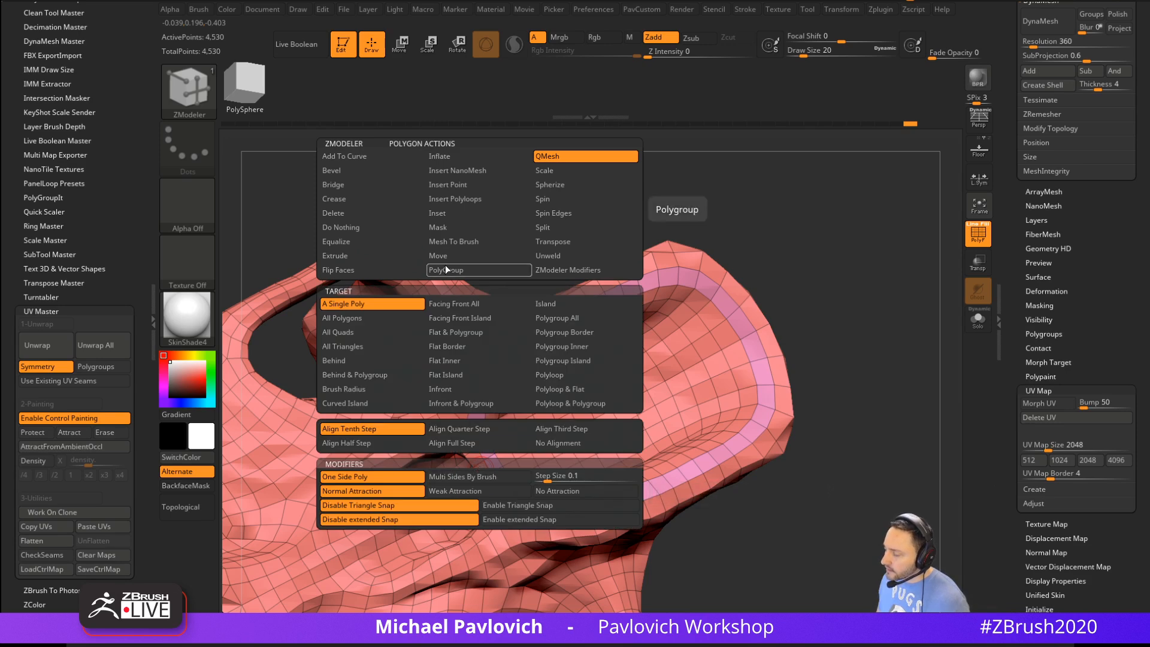
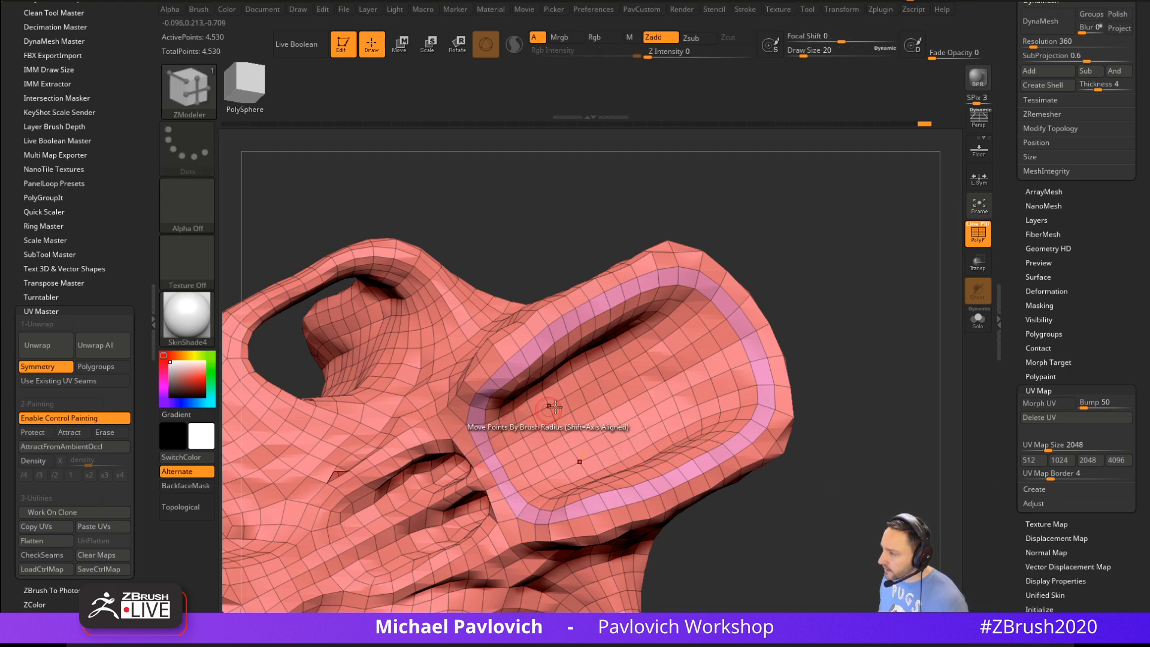
Hide the polygon loop around the palate's inner rim and give the separated remaining parts their own polygroups with Auto Groups
left_click_drag(589, 398, 634, 377)
key("space")
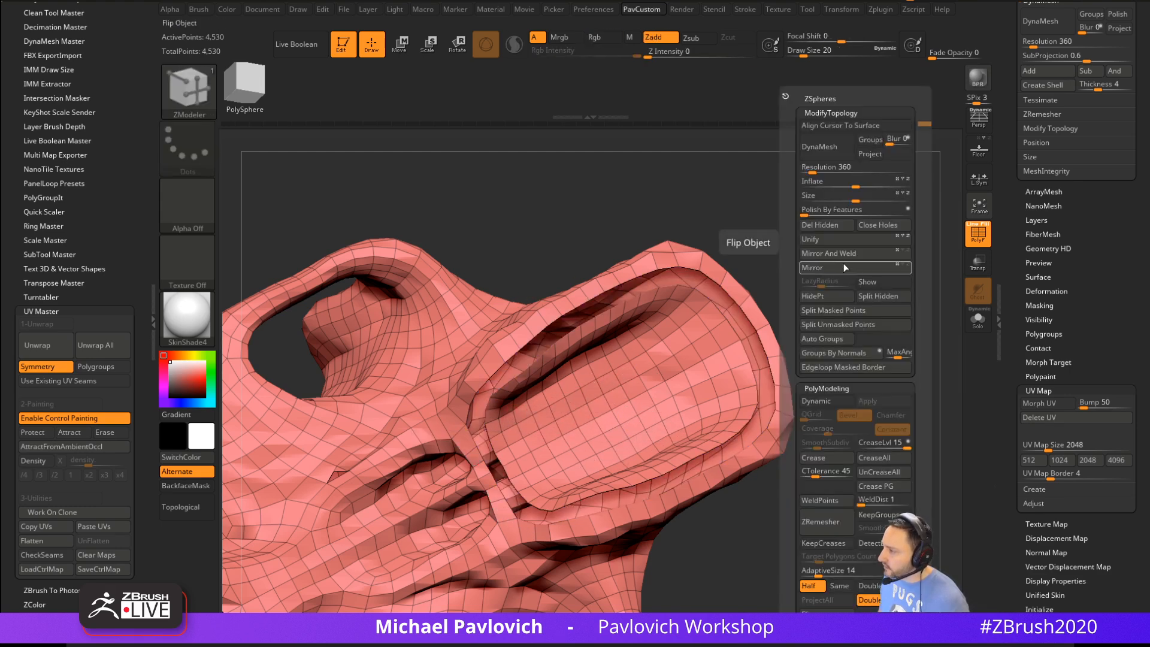
left_click(829, 331)
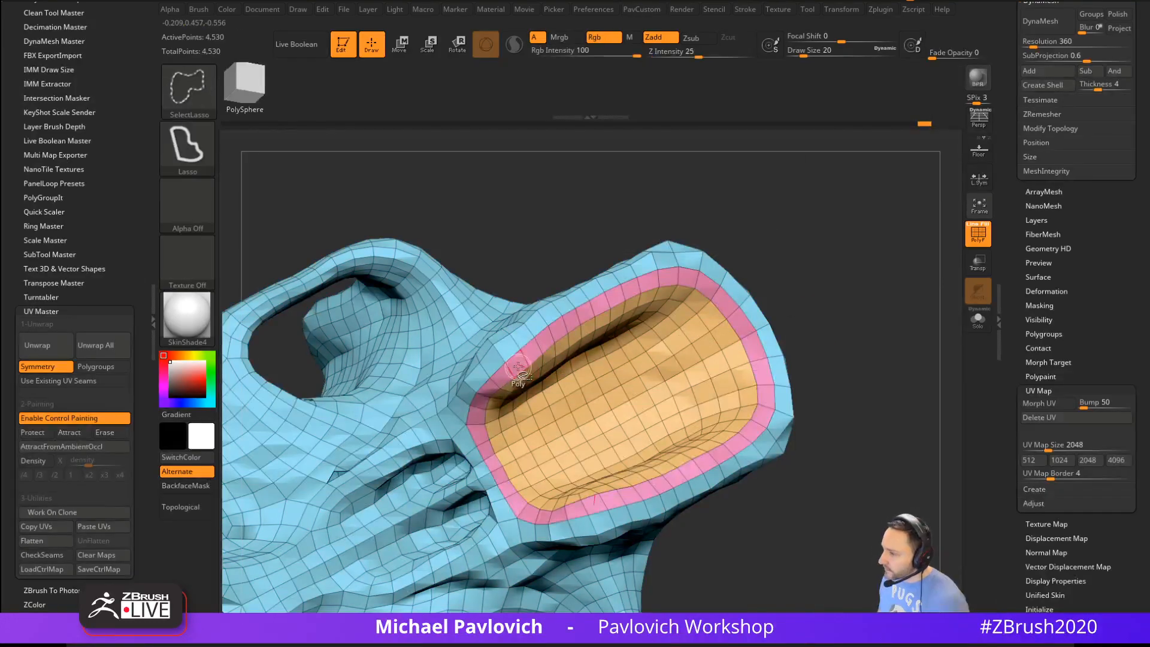
Combine the palate's rim loop and its hollow into a single polygroup and show the whole mesh
left_click(523, 368, "ctrl+shift")
key("ctrl+w")
left_click(838, 297, "ctrl+shift")
mouse_move(838, 298)
left_mouse_down()
mouse_move(848, 232)
mouse_move(677, 359)
mouse_move(881, 352)
mouse_move(880, 376)
mouse_move(342, 367)
left_mouse_up()
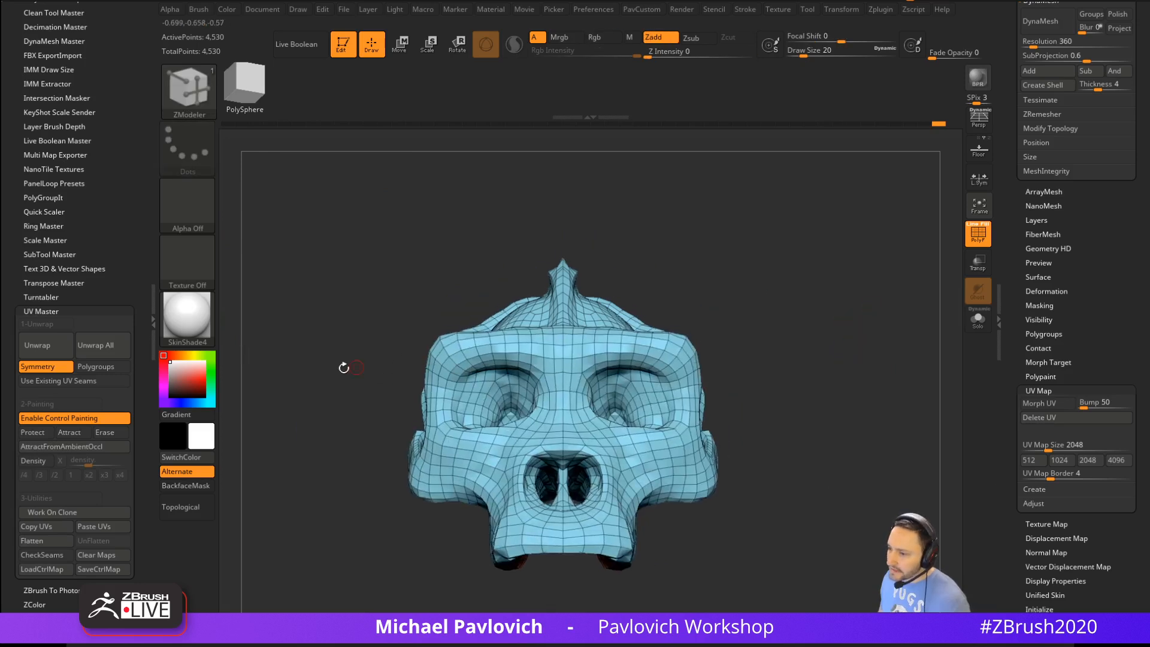
Enable Polygroups alongside Symmetry in UV Master, turn off the seam display and unwrap the skull
left_click(109, 368)
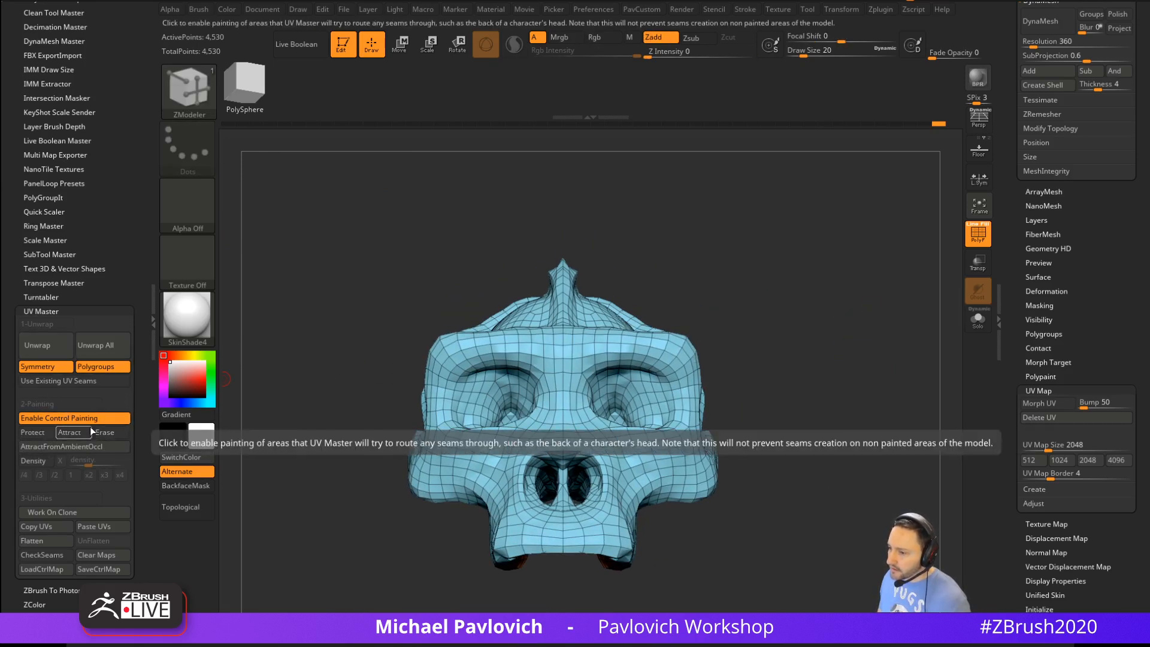
left_click(49, 557)
left_click(53, 559)
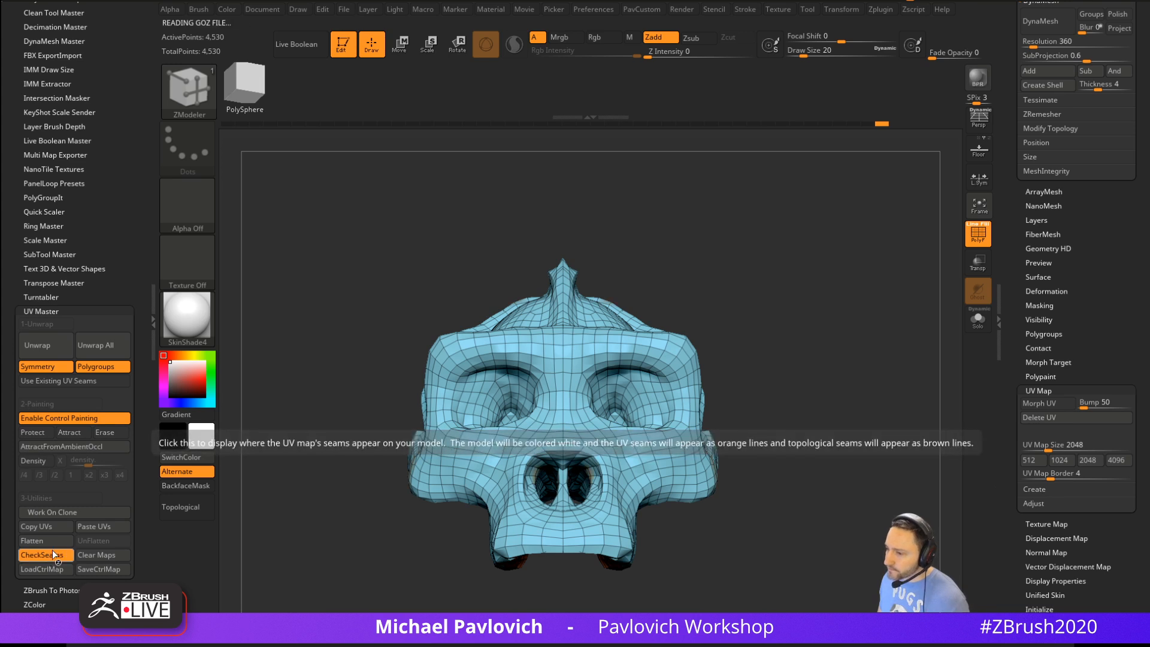
left_click(37, 345)
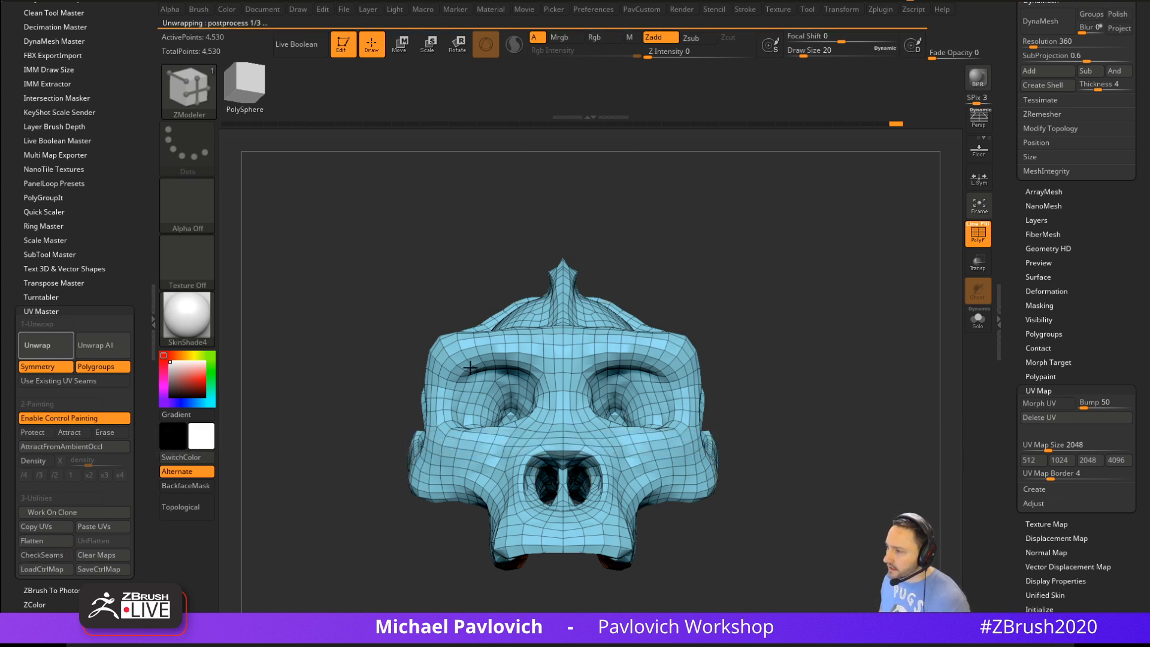
Display the UV seams on the skull, inspect its flattened UV layout and restore the 3D mesh
left_click(70, 542)
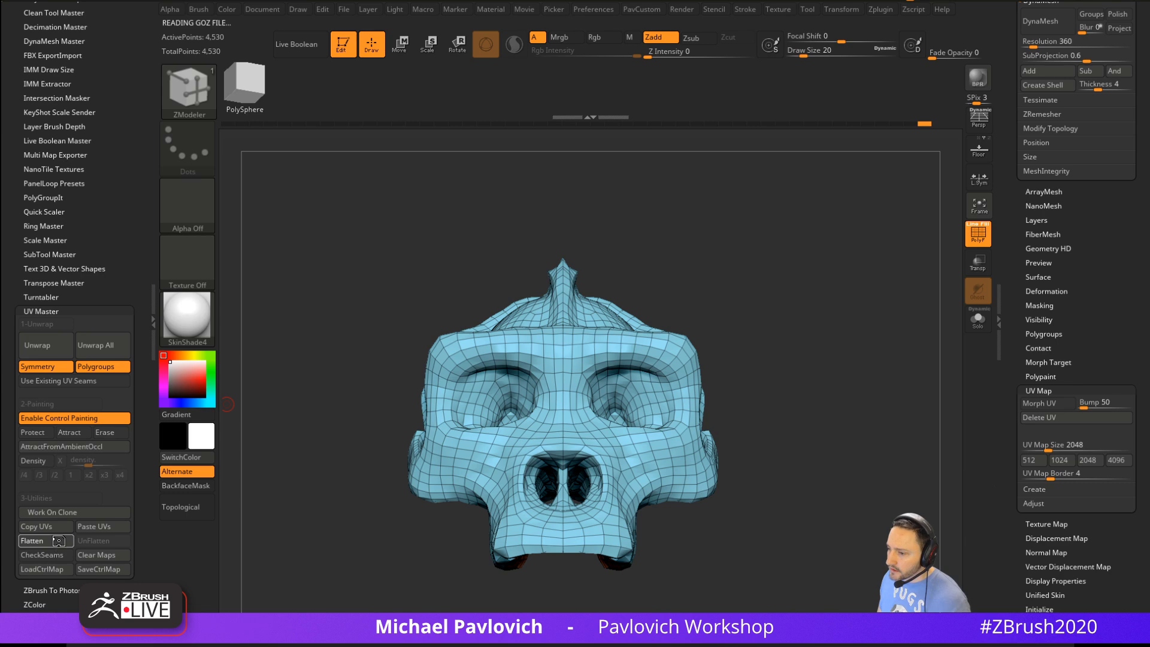
left_click(78, 541)
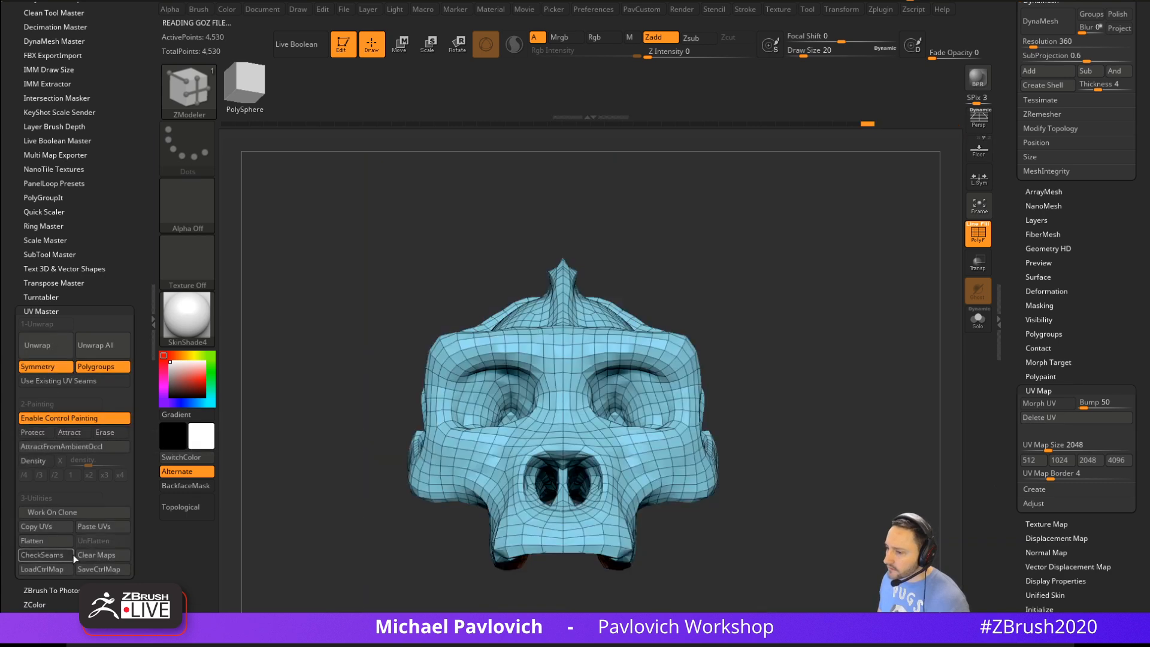
left_click(54, 556)
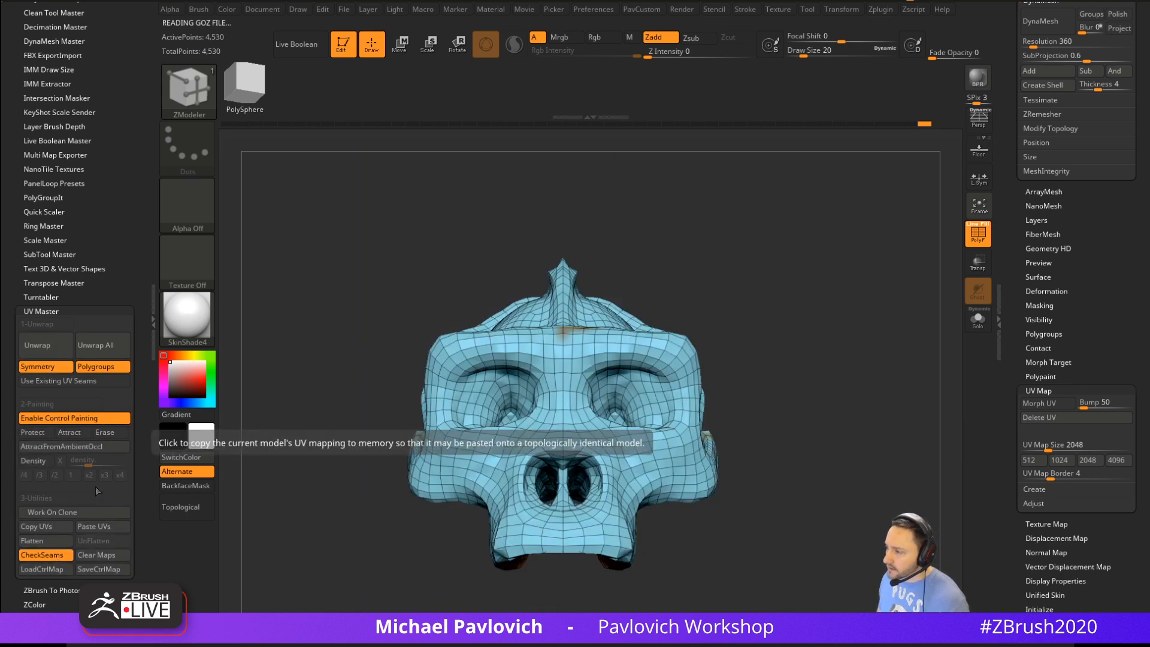
left_click_drag(743, 318, 499, 413)
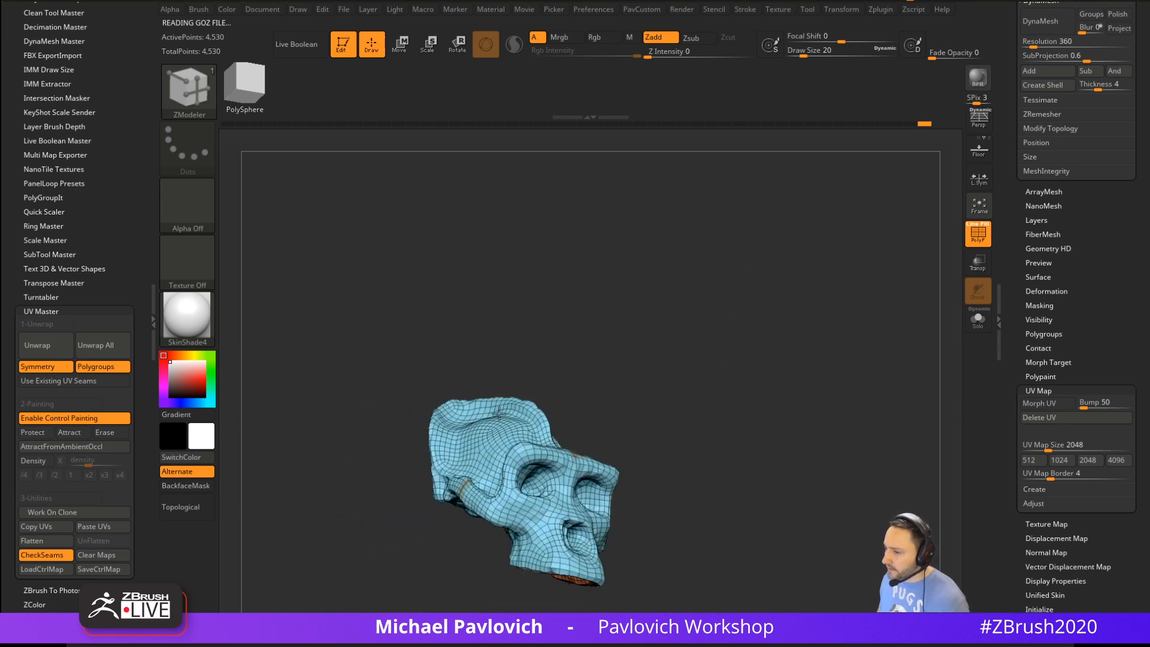
left_click(48, 540)
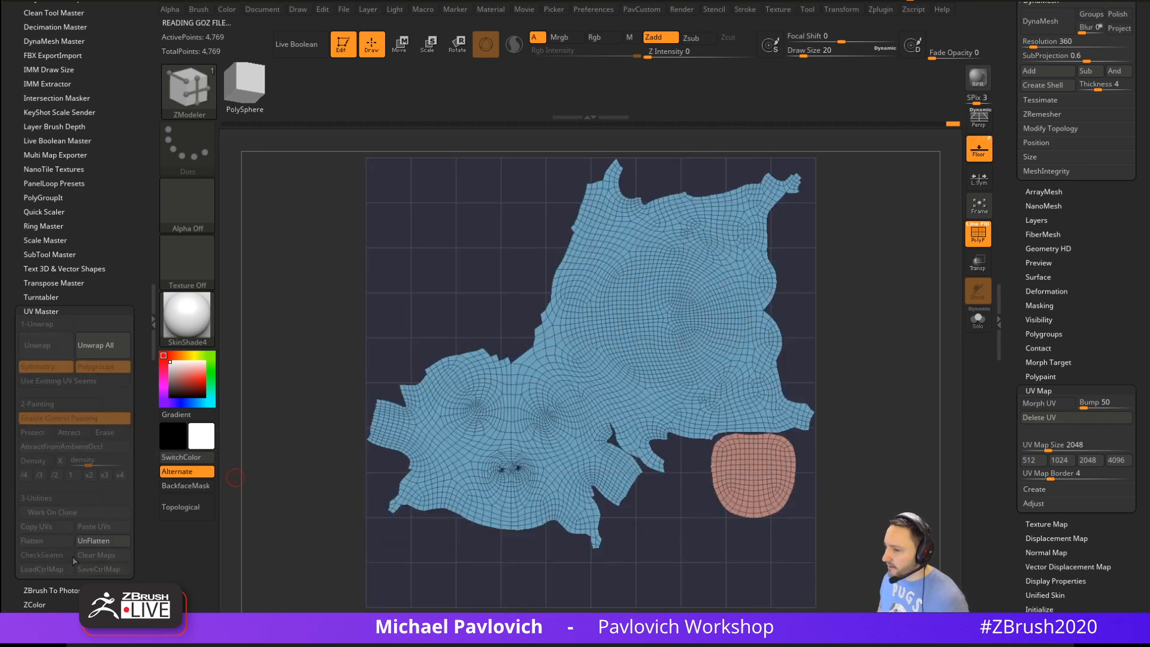
left_click(96, 541)
left_click_drag(731, 367, 724, 316)
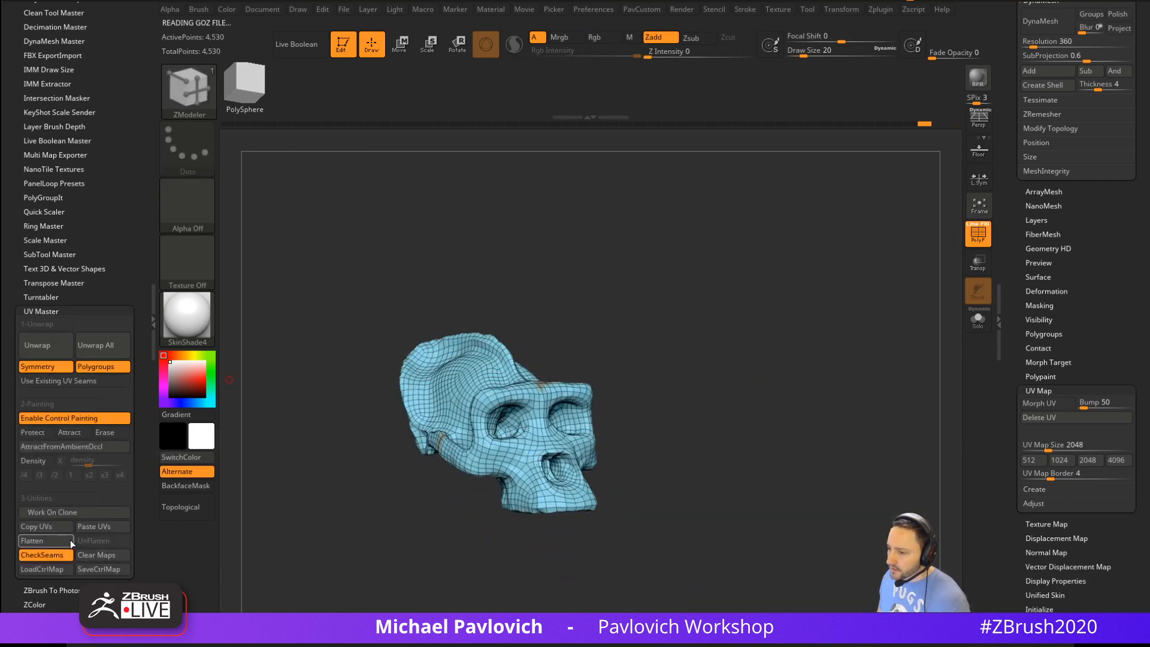
Switch to the GorillaSkull_1 tool, paste the clone's UVs onto it and turn off the polyframe display
scroll(1034, 316, "up", 10)
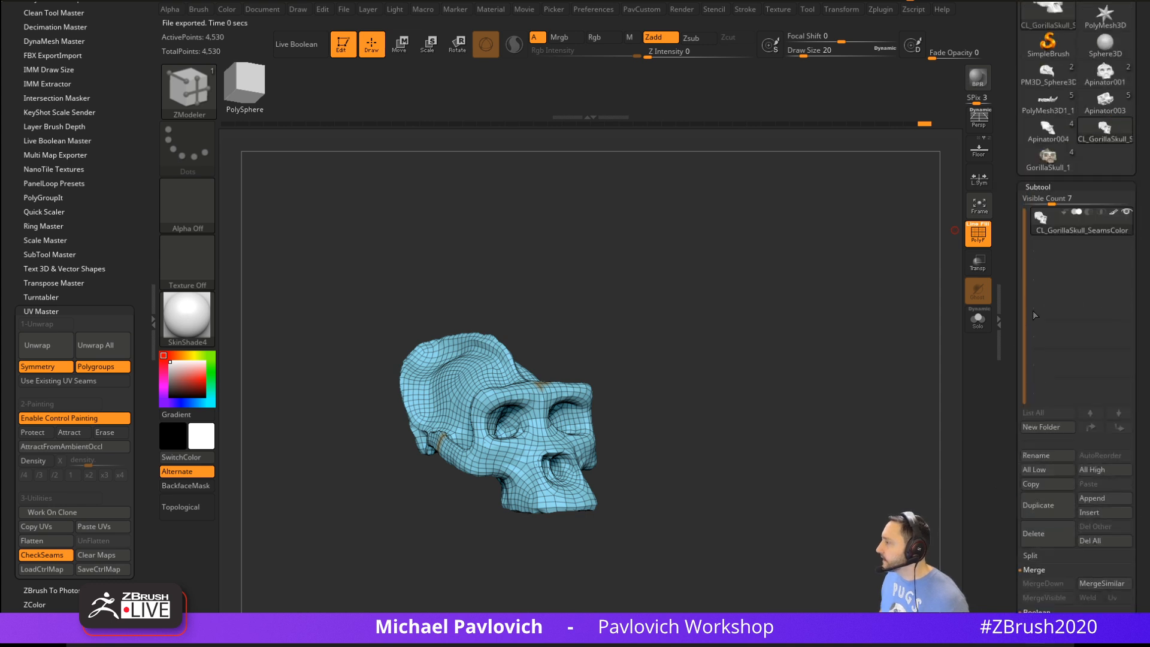
left_click(1050, 163)
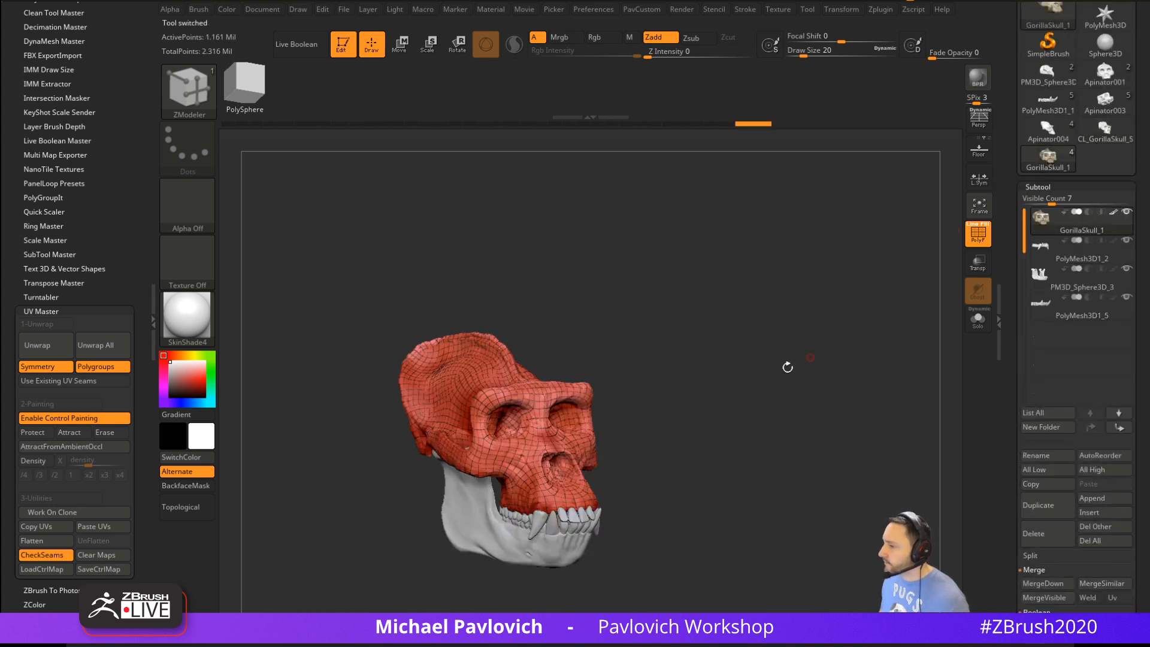
left_click(90, 531)
mouse_move(912, 358)
right_mouse_down("ctrl")
mouse_move(885, 367)
mouse_move(984, 300)
right_mouse_up("ctrl")
left_click(979, 236)
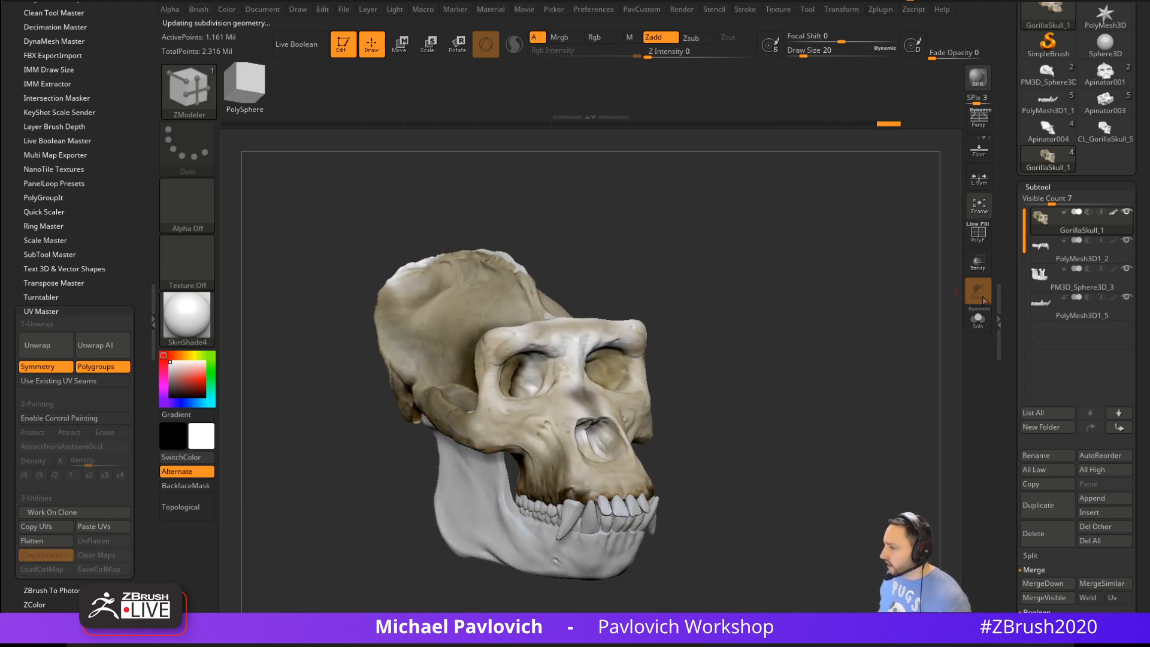
Create a new texture map from the polypaint of GorillaSkull_1
left_click_drag(1015, 356, 1002, 171)
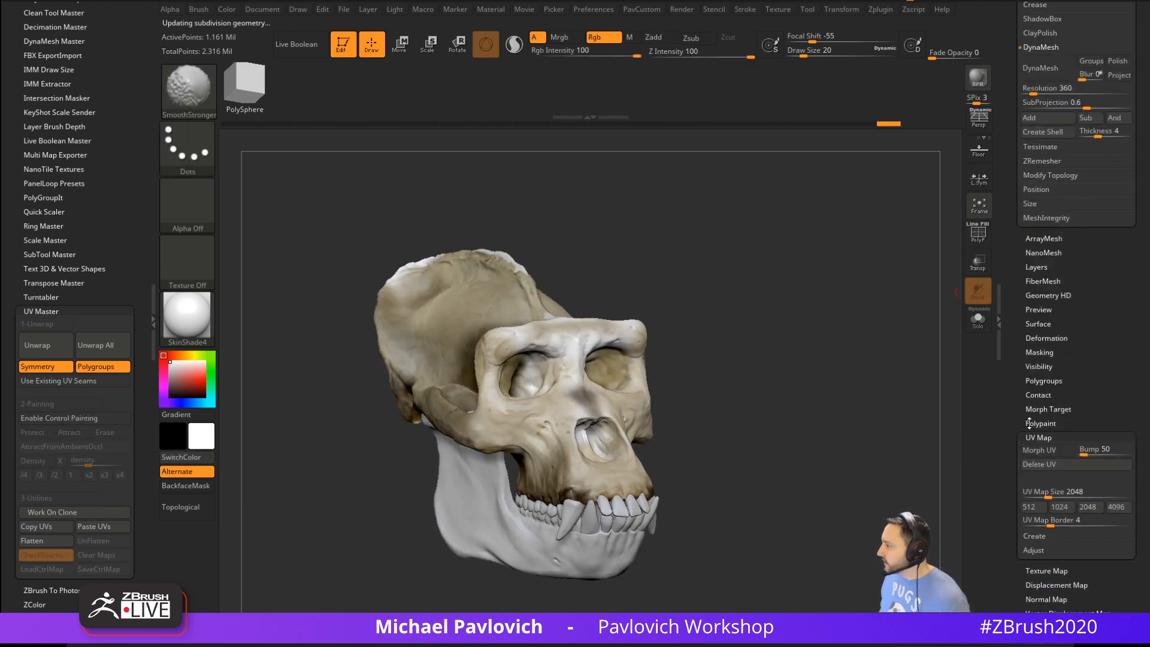
left_click(1035, 437)
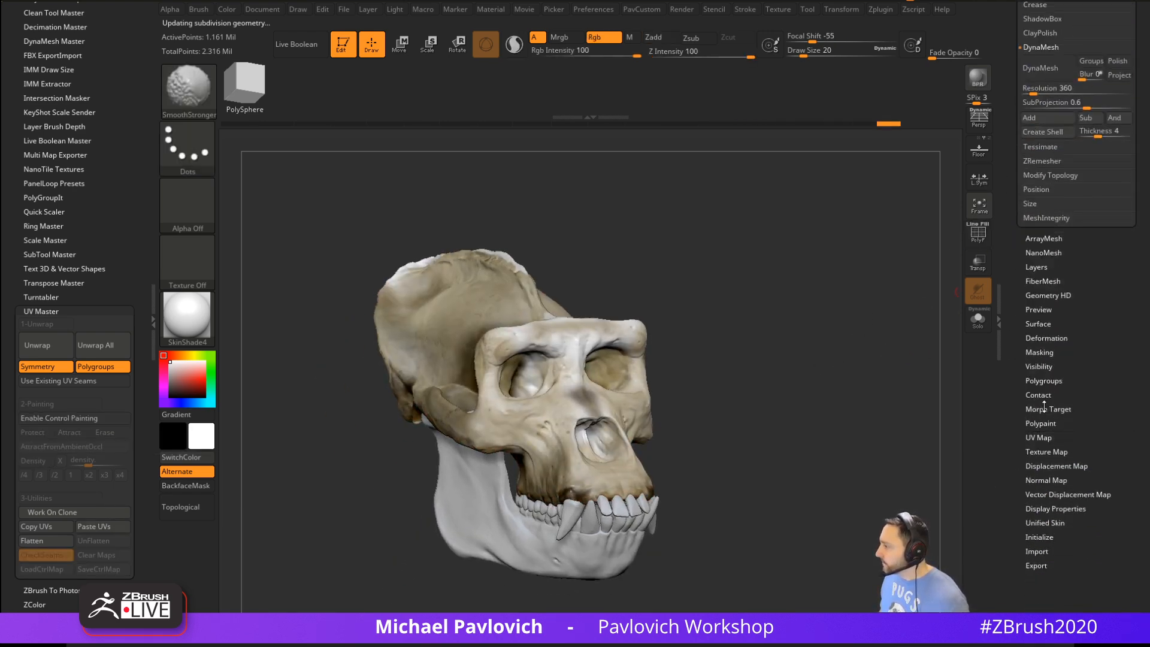
left_click(1042, 451)
left_click(1034, 387)
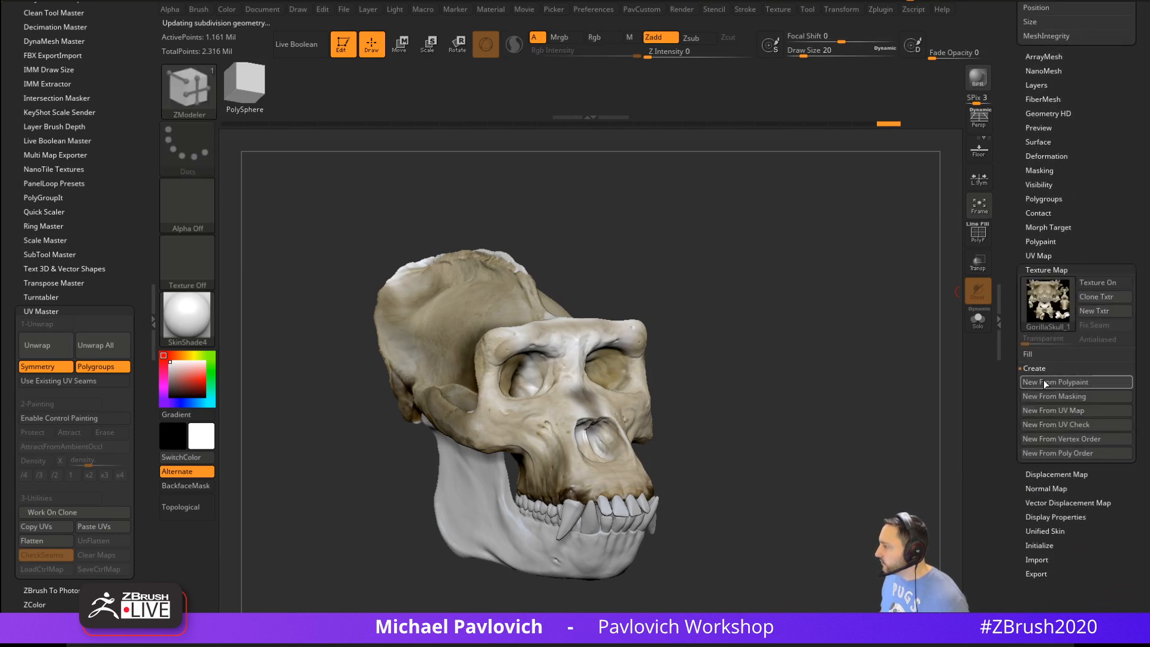
left_click(1045, 382)
Clone the GorillaSkull_1 texture map into the texture library and set the current texture to Texture Off
mouse_move(1049, 308)
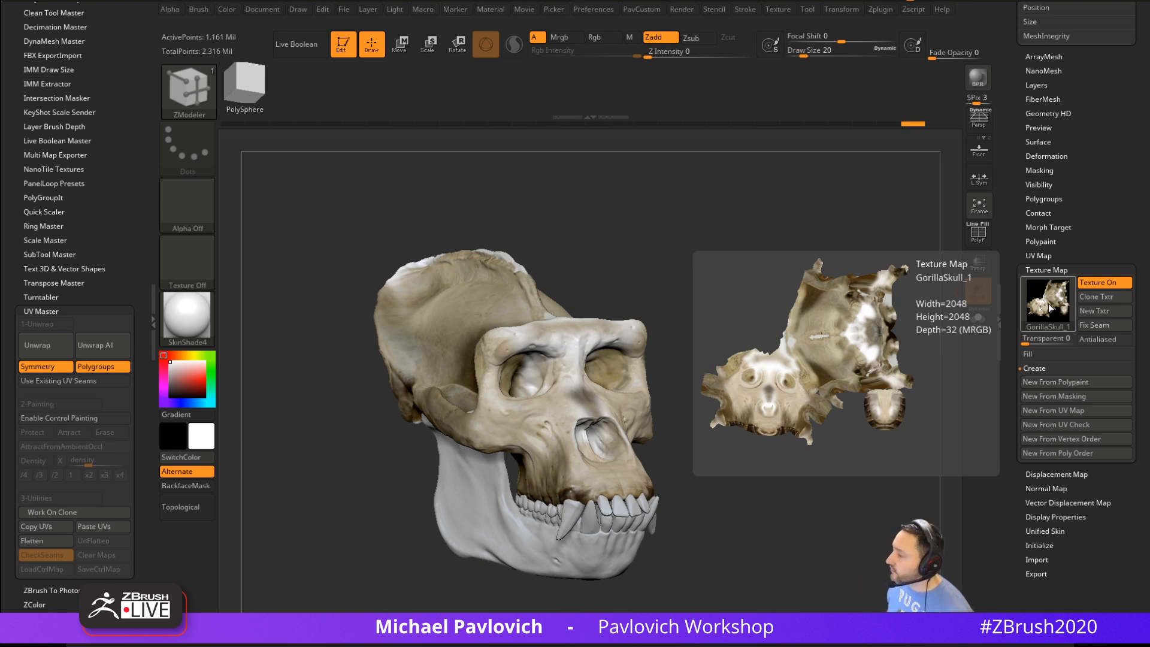
left_click(1078, 297)
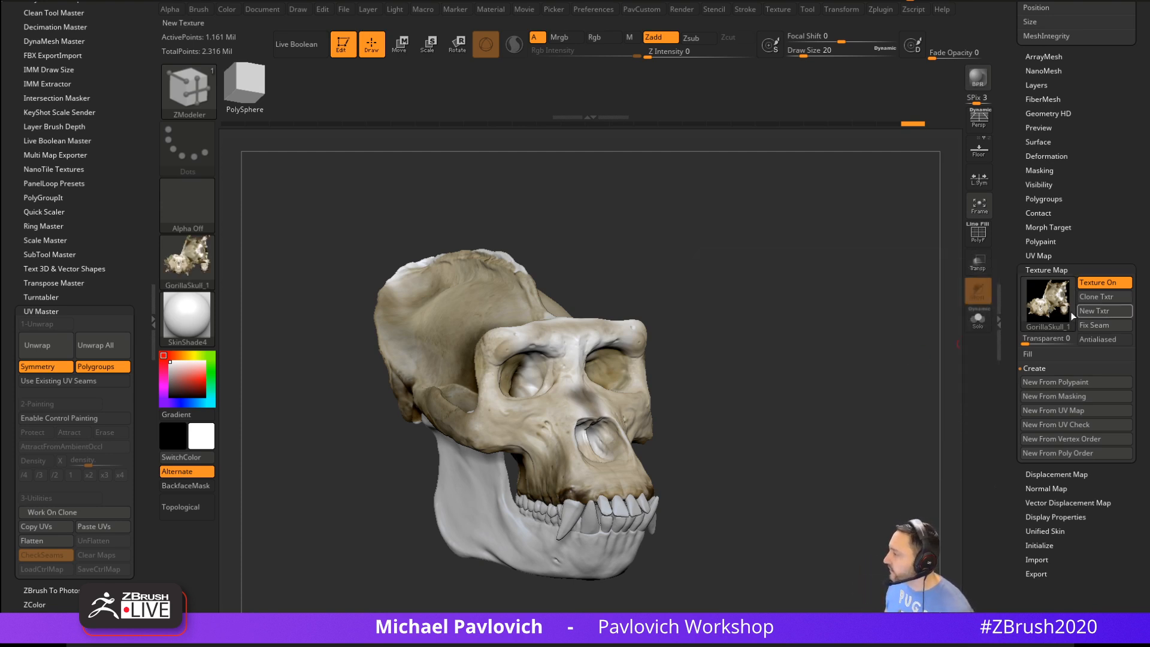
left_click(187, 261)
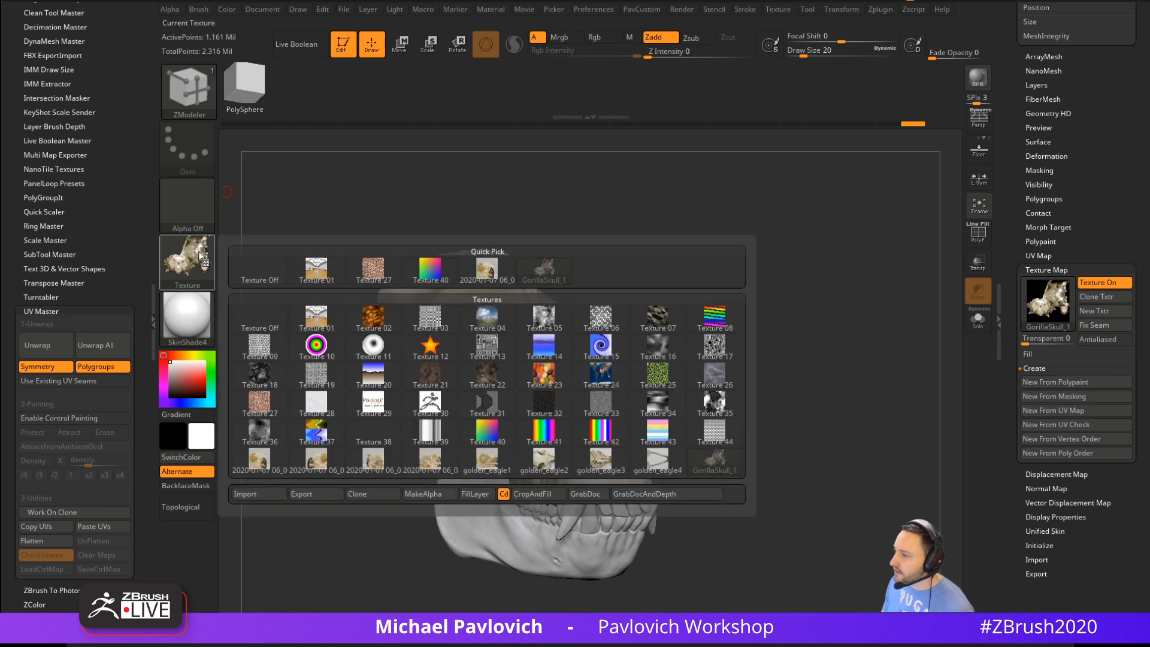
left_click(256, 272)
Start exporting the GorillaSkull_1 texture as a Photoshop PSD, cancel the export and set the current texture back to Texture Off
left_click(776, 10)
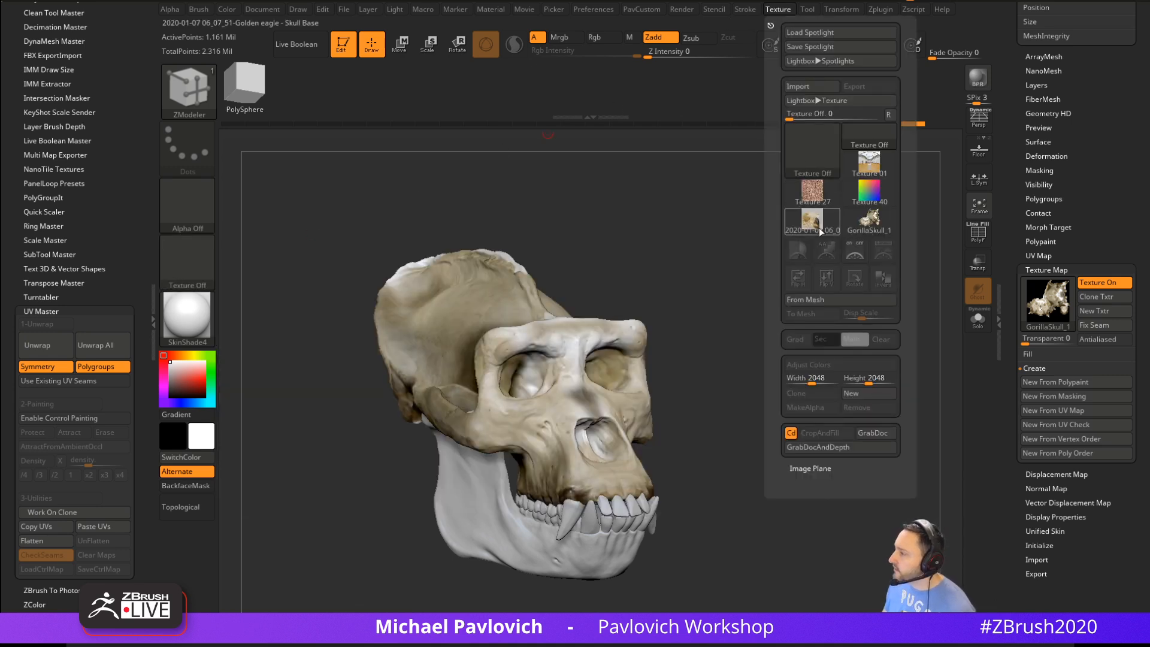
left_click(878, 223)
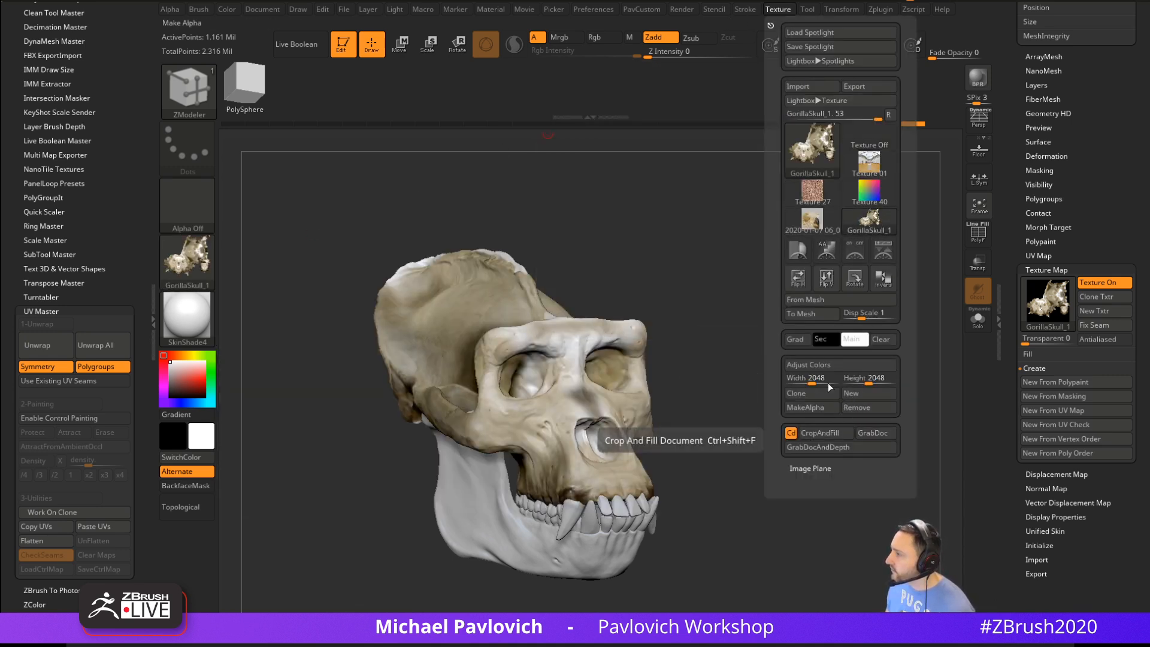
left_click(868, 86)
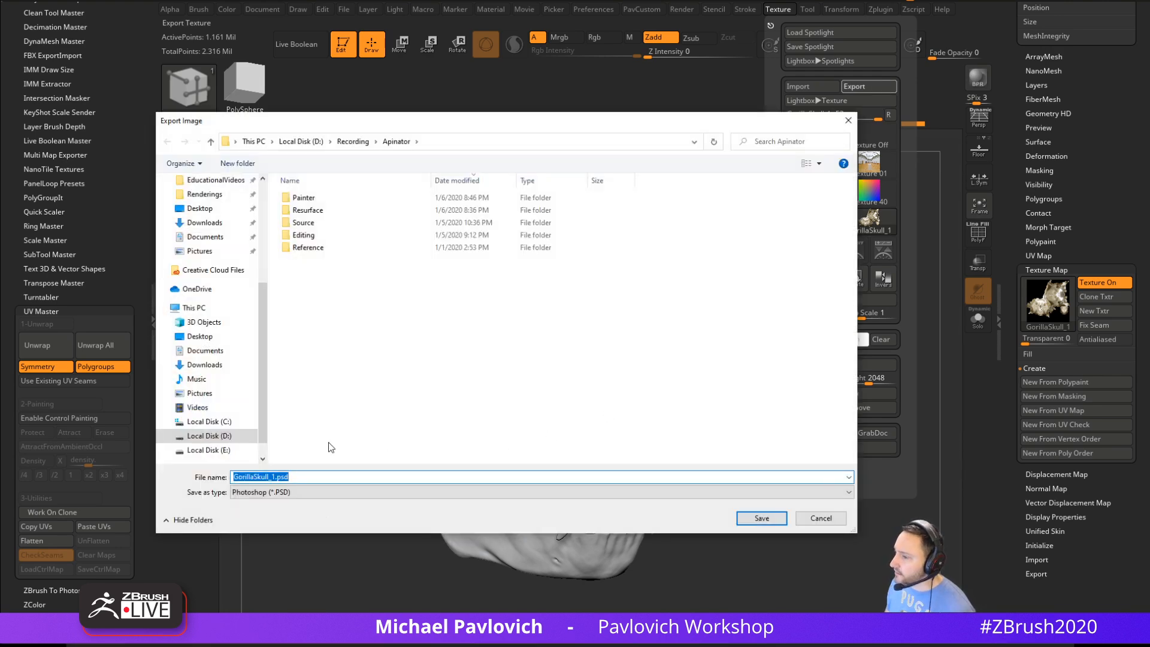
left_click(708, 492)
left_click(709, 491)
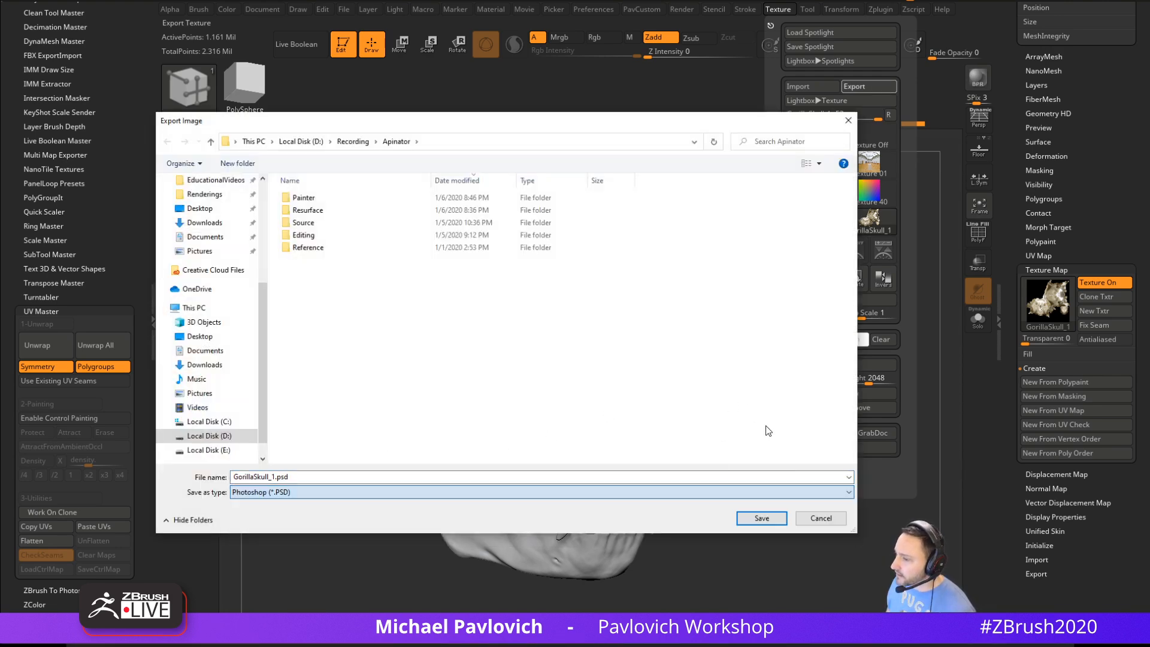
left_click(815, 517)
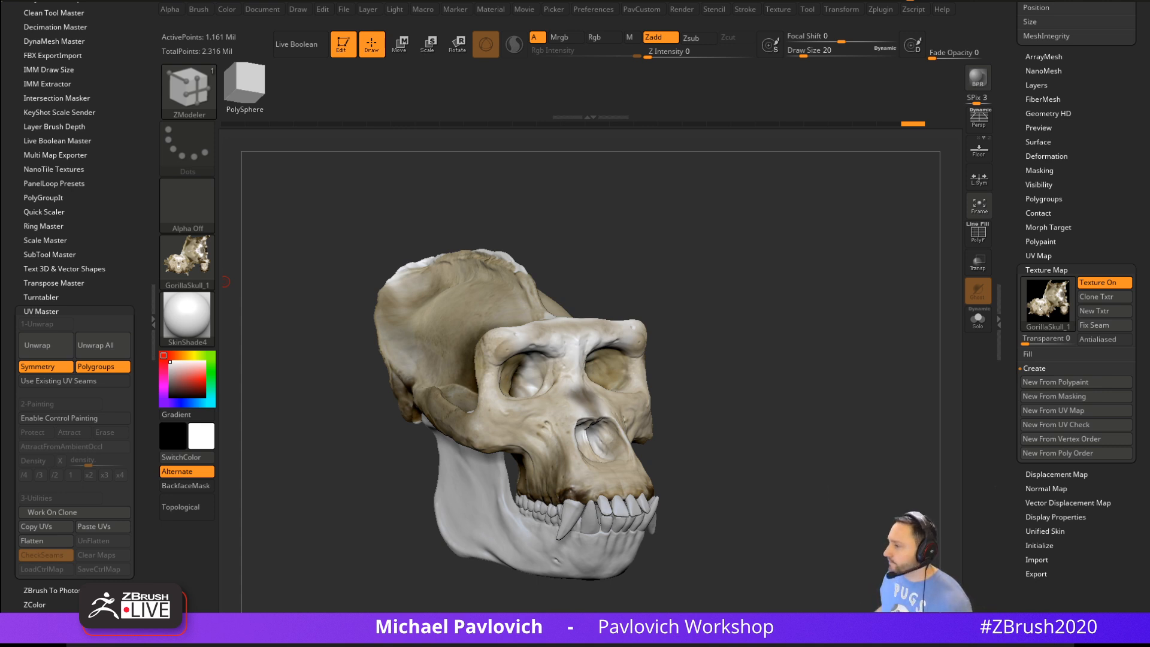
mouse_move(759, 226)
left_mouse_down()
mouse_move(707, 230)
mouse_move(776, 242)
left_mouse_up()
left_click(188, 260)
left_click(241, 264)
Turn off the texture map and the polypaint display on the GorillaSkull_1 subtool
key("s")
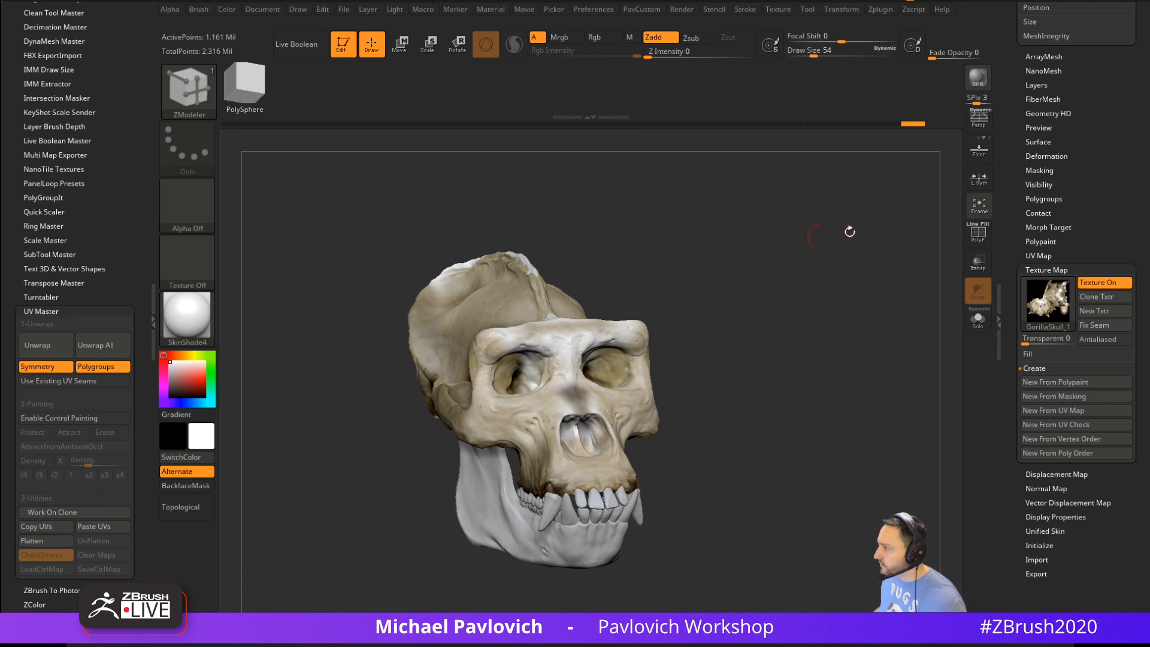
left_click(1107, 284)
left_click(1055, 270)
left_click_drag(1018, 227, 998, 521)
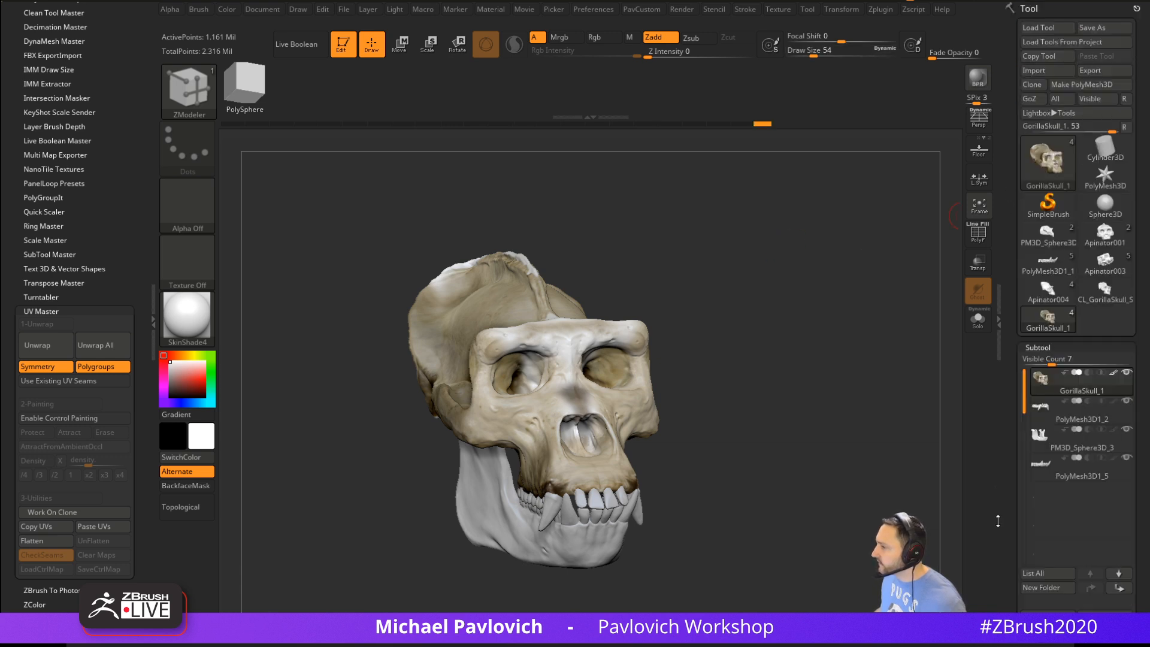
left_click(1113, 371)
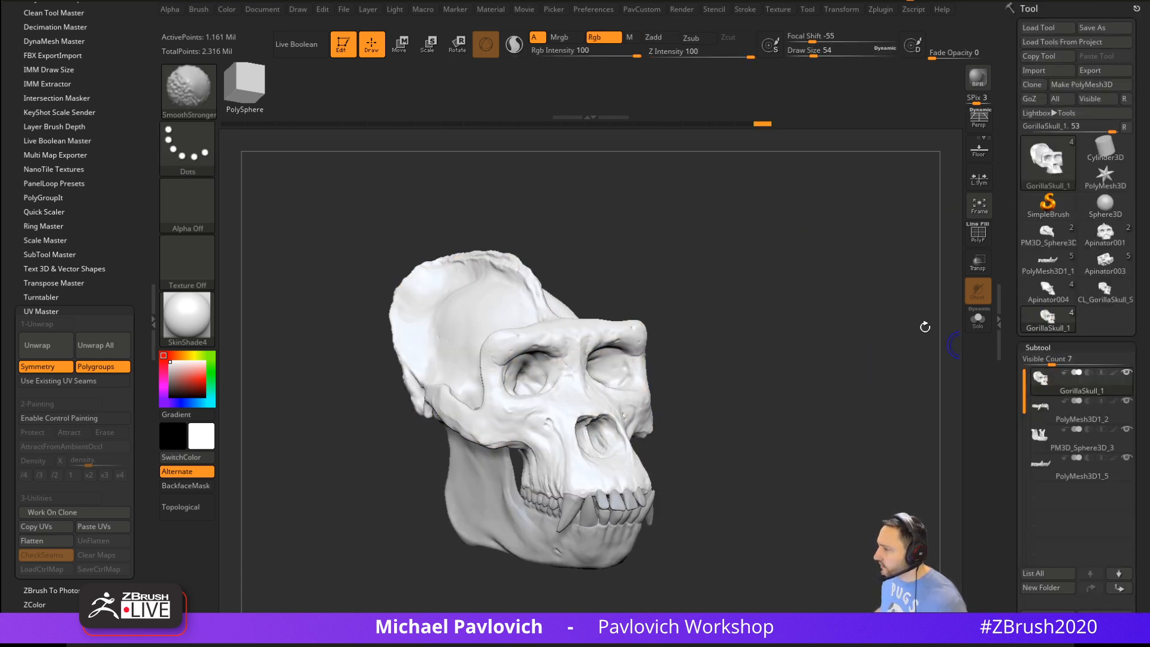
Switch to the Standard brush with draw size 49 and turn the skull to a side view
mouse_move(857, 306)
left_mouse_down()
mouse_move(928, 307)
mouse_move(862, 306)
mouse_move(879, 246)
mouse_move(838, 328)
left_mouse_up()
key("b")
key("s")
key("t")
key("s")
left_click_drag(636, 406, 638, 406)
mouse_move(793, 341)
left_mouse_down()
mouse_move(783, 365)
mouse_move(814, 329)
mouse_move(895, 393)
mouse_move(914, 436)
mouse_move(727, 426)
left_mouse_up()
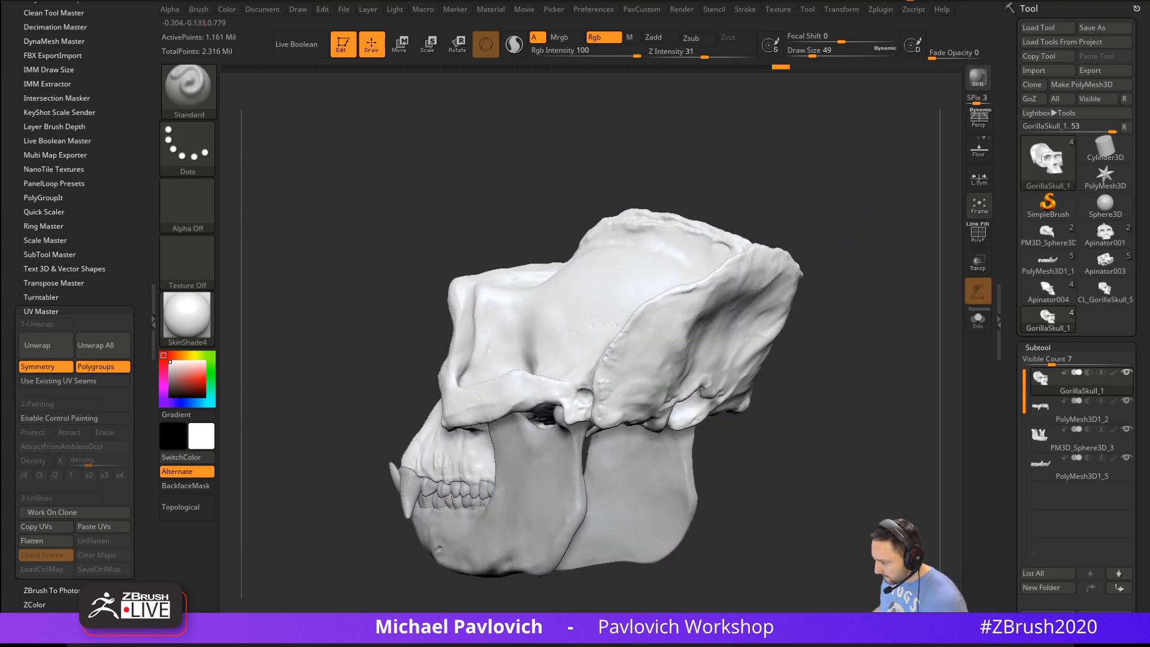
Switch to the browser and search the Skull Base website for gorilla
key("alt+Tab")
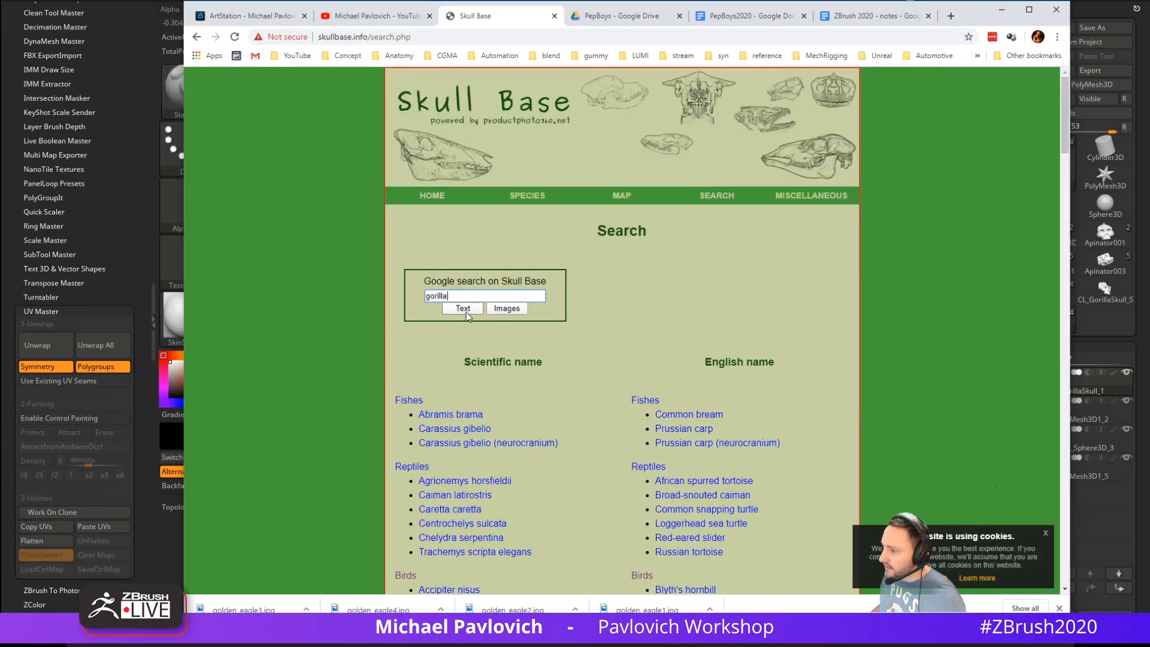
key("Return")
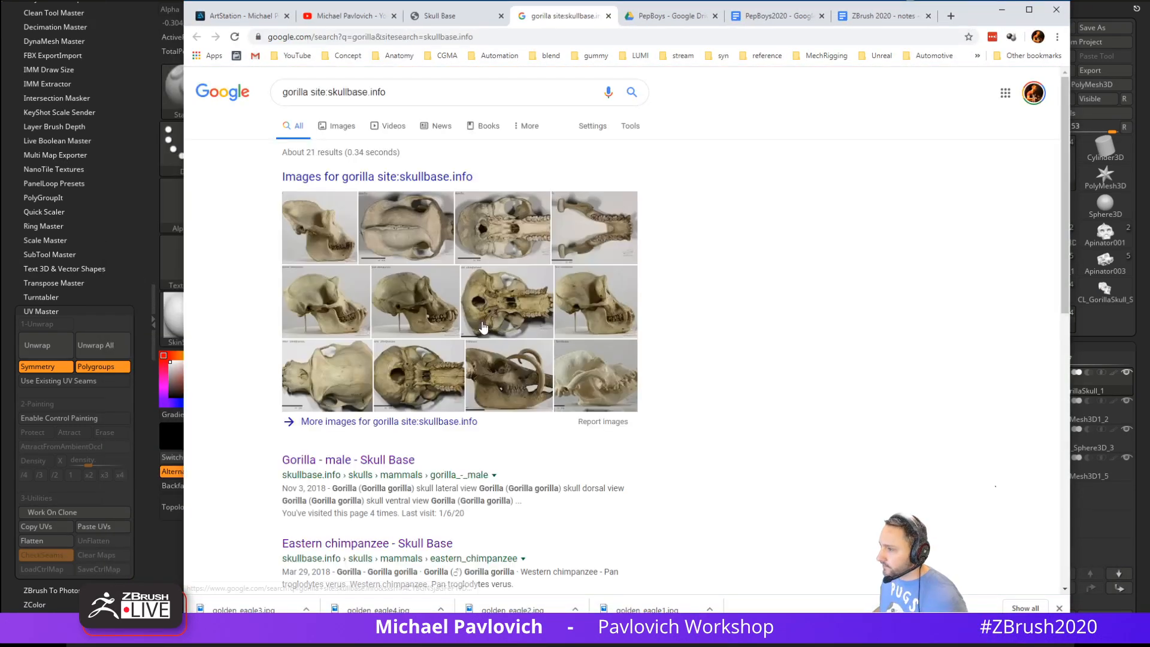
Open the Gorilla - male page on Skull Base and view the full-size top view of the skull enlarged
left_click(339, 460)
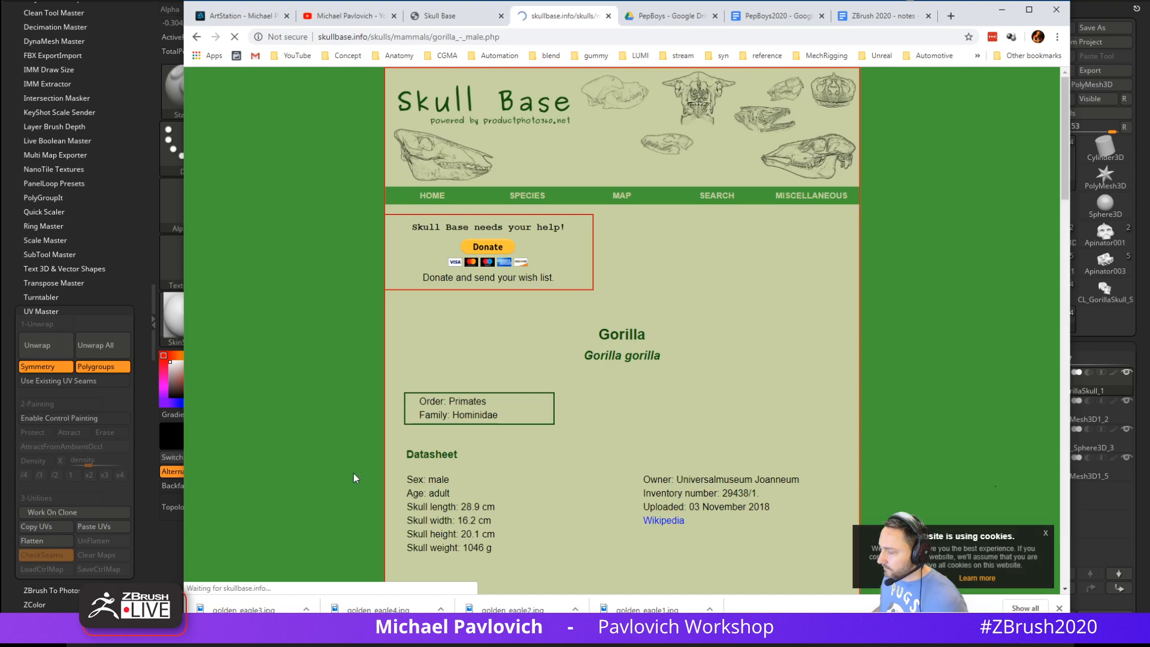
scroll(516, 400, "down", 8)
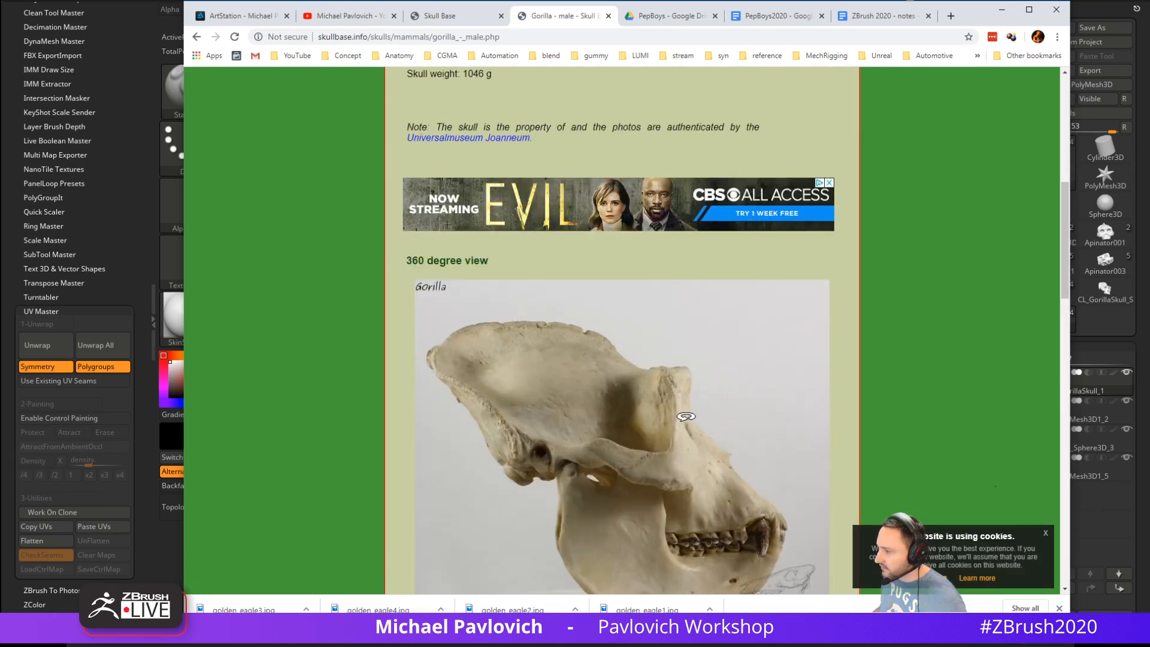
scroll(680, 419, "down", 6)
scroll(613, 211, "down", 3)
left_click(639, 271)
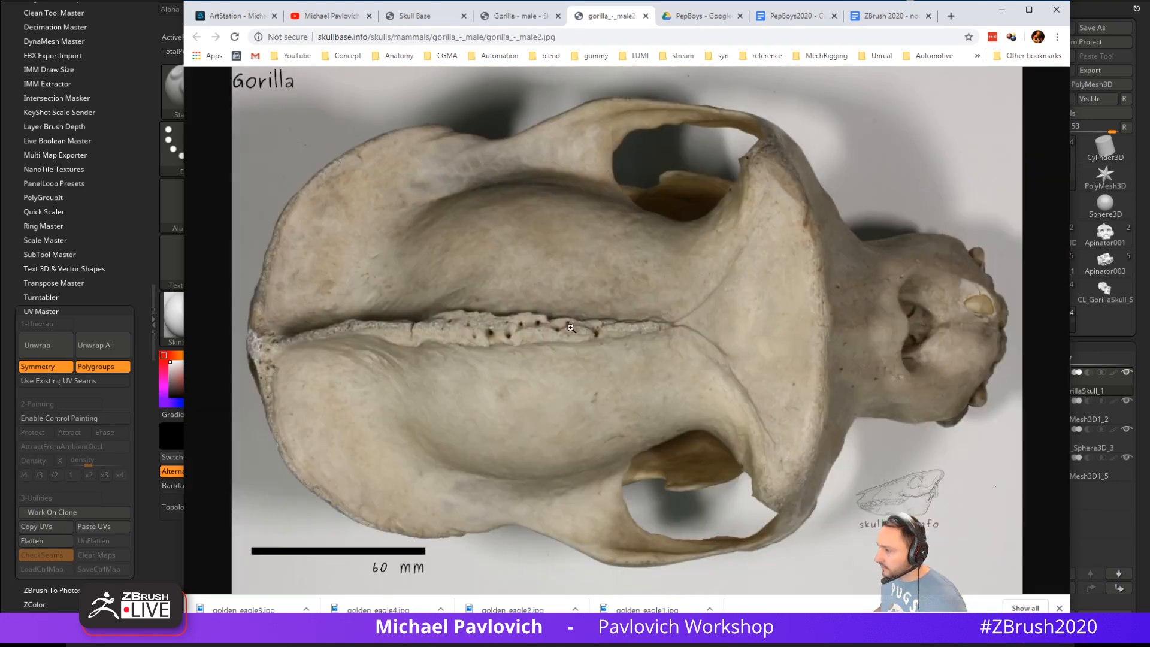
left_click(249, 246)
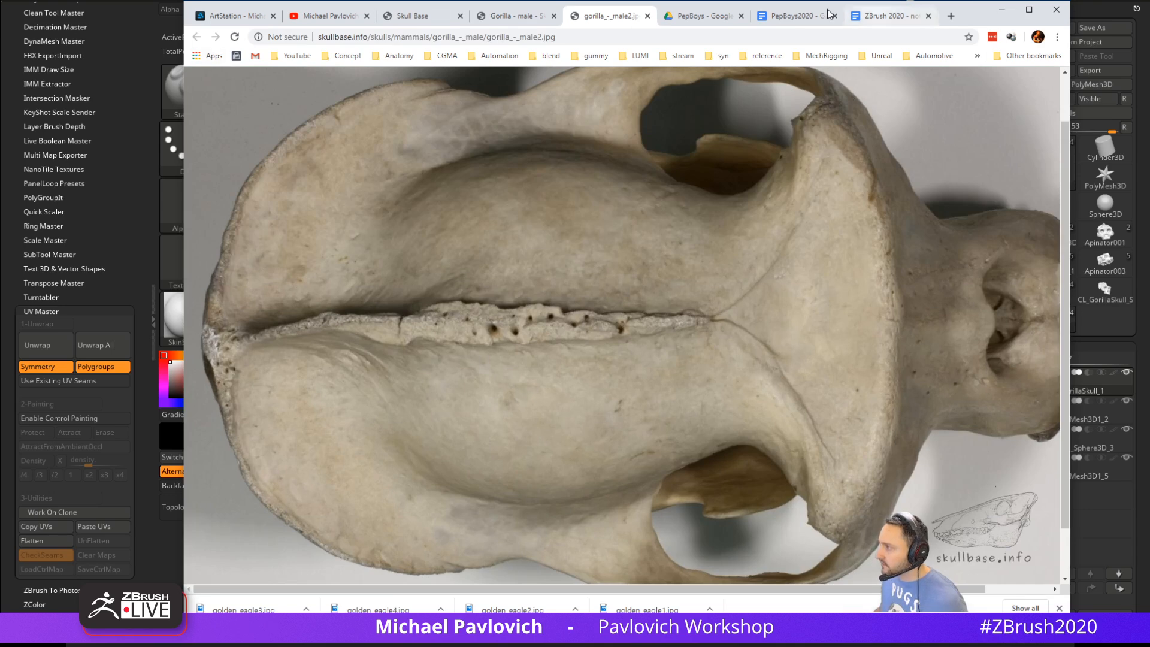
Rotate the gorilla page's 360 degree view, and open the full-size image of the skull's underside
left_click(515, 16)
scroll(579, 199, "up", 5)
left_click_drag(579, 199, 414, 245)
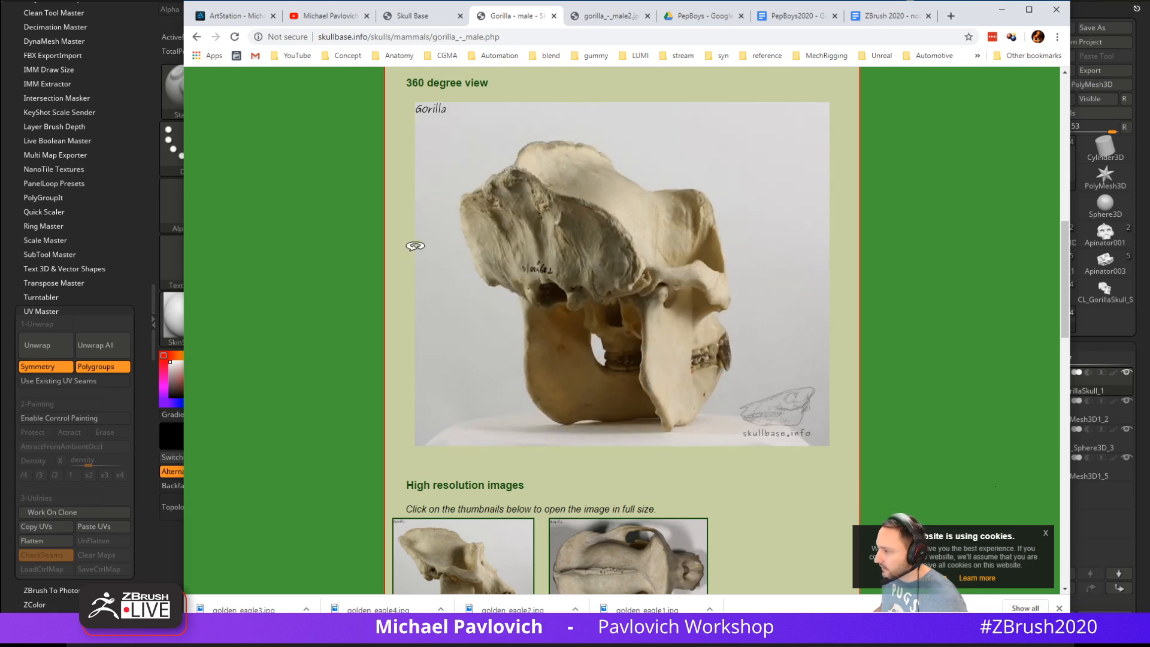
left_click_drag(628, 311, 707, 273)
scroll(622, 317, "down", 5)
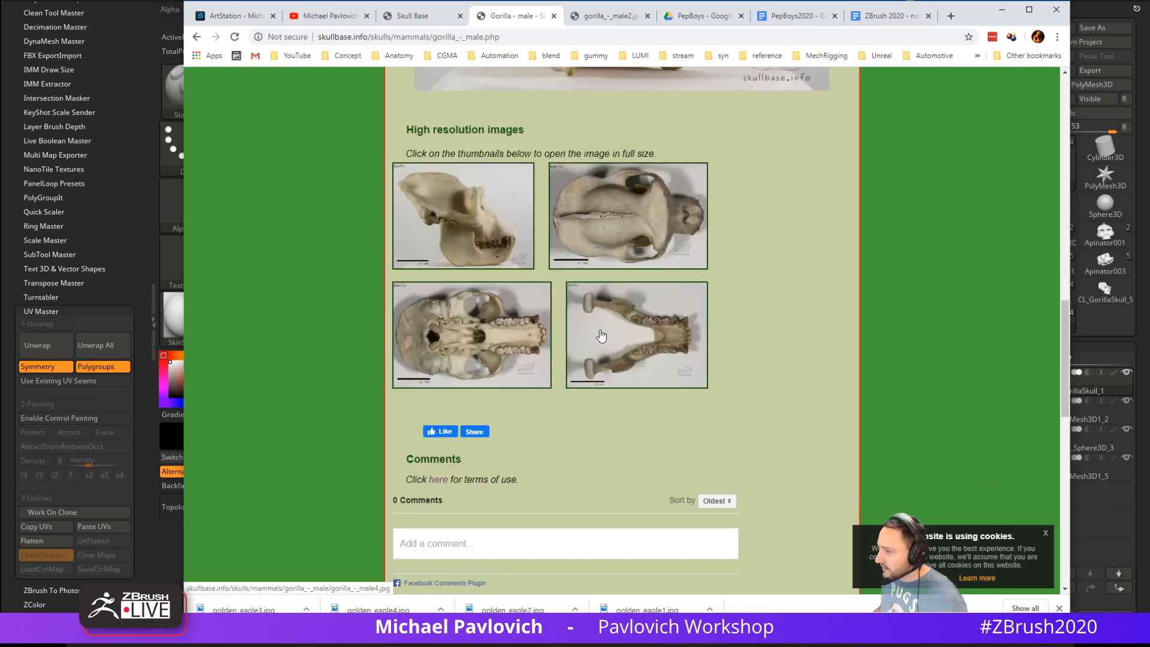
left_click(601, 334)
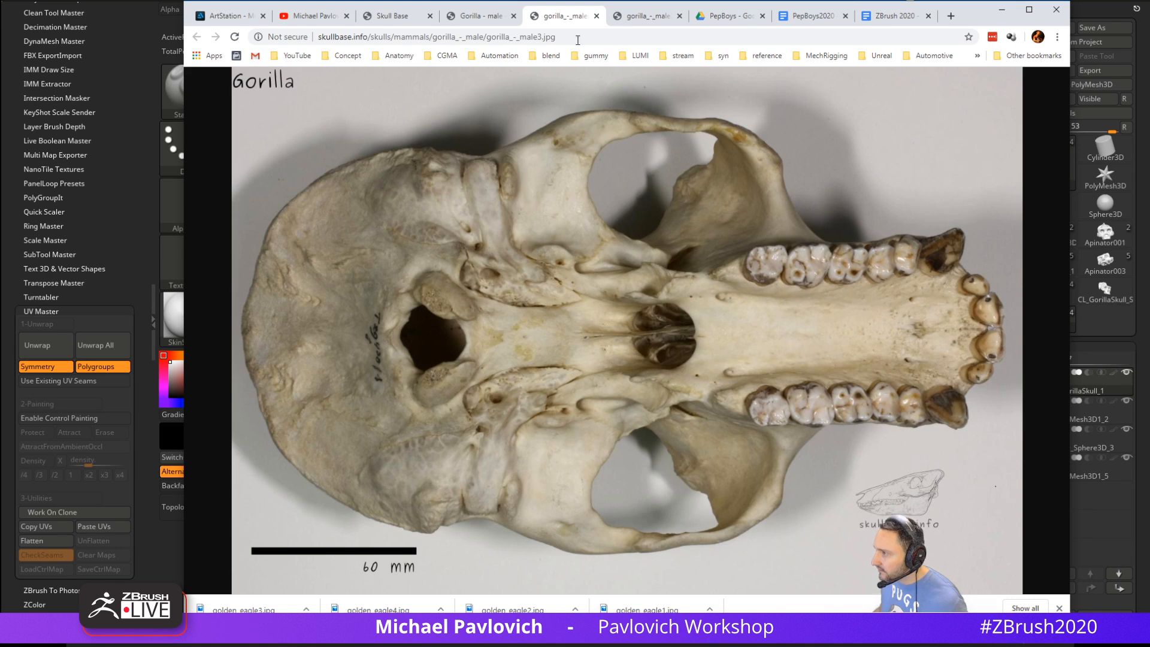
Return to the gorilla page's 360 degree view and rotate the skull from the rear around to its side profiles
left_click(484, 19)
scroll(566, 186, "up", 7)
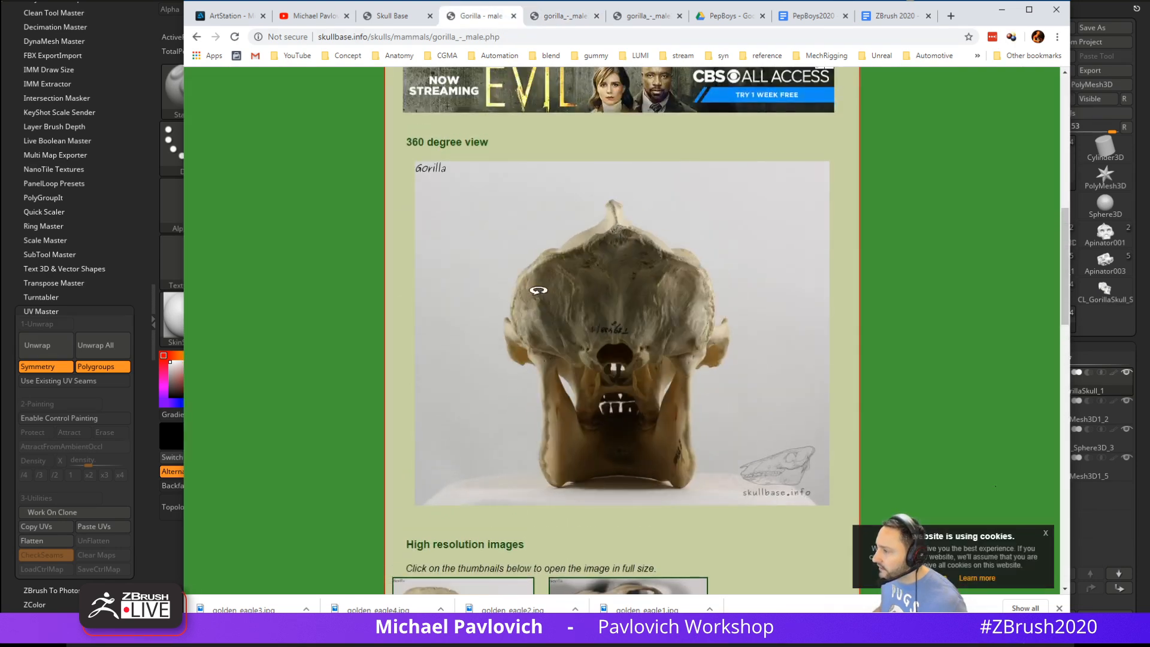
left_click_drag(565, 275, 610, 270)
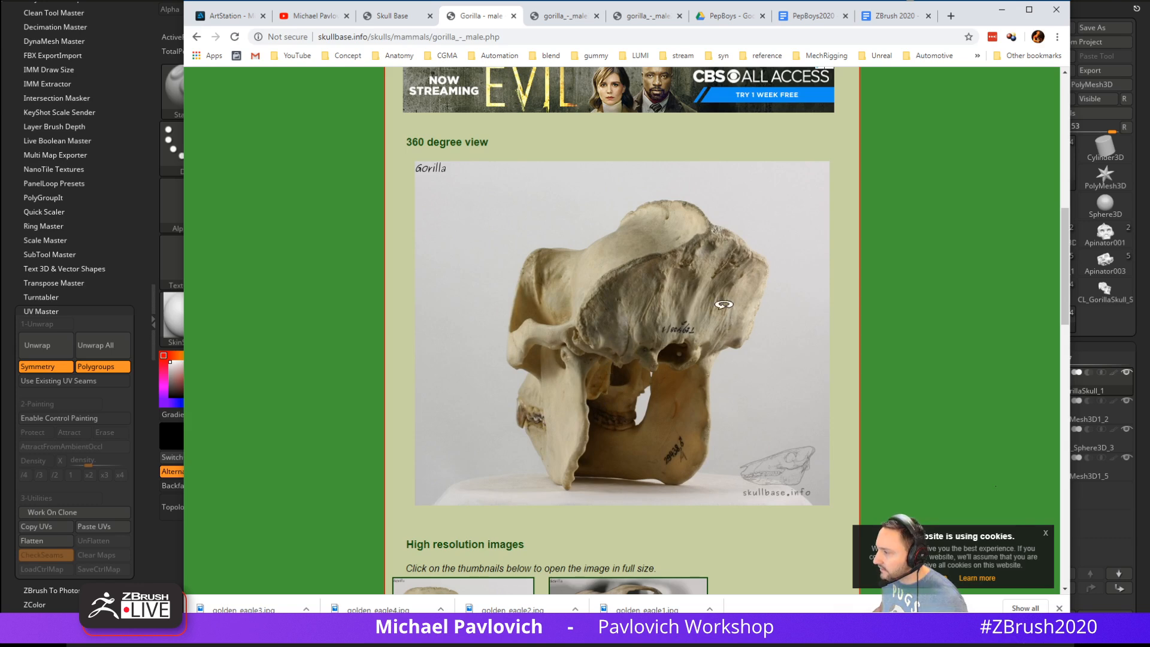
left_click_drag(723, 304, 962, 335)
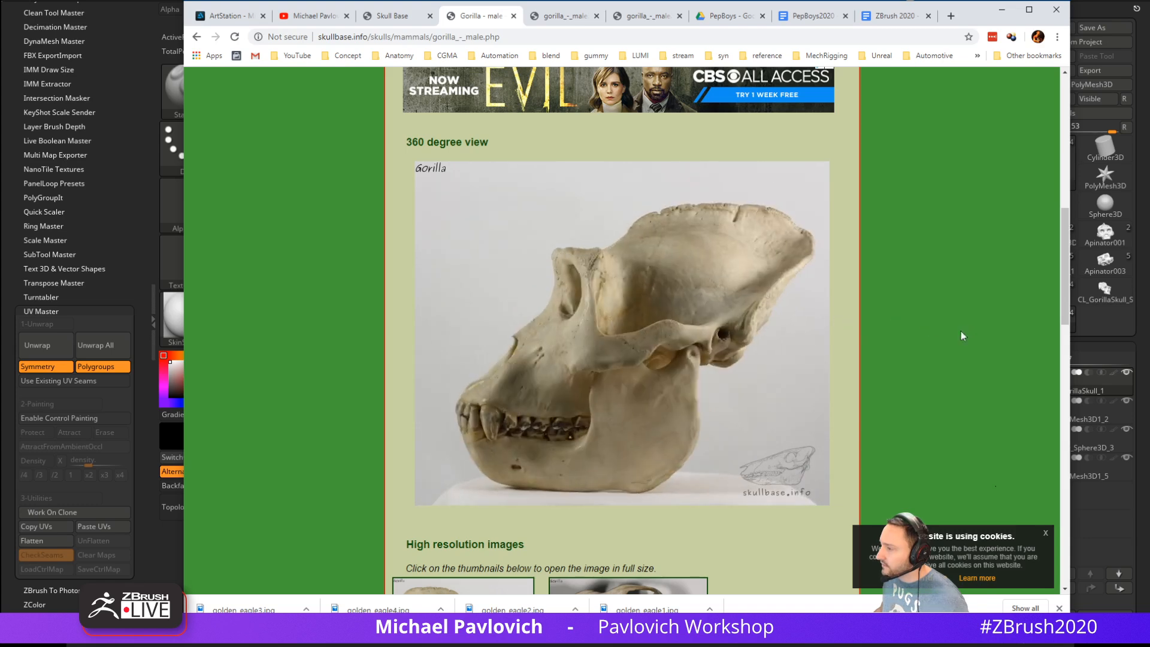
left_click_drag(558, 297, 786, 315)
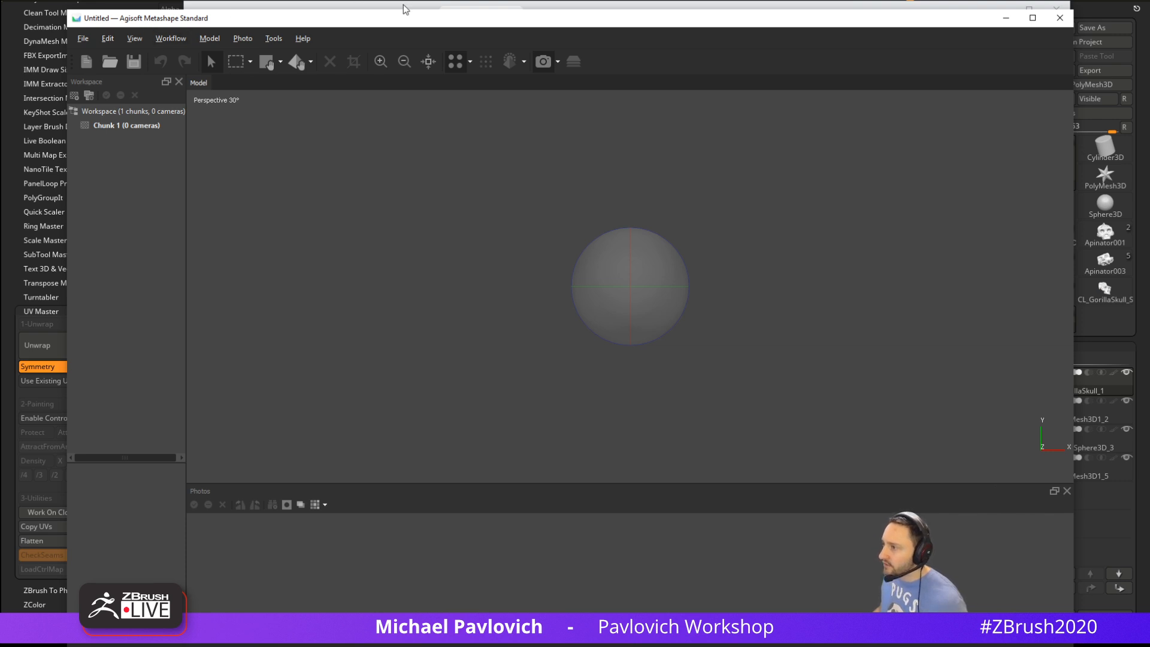
key("alt+Tab")
left_click_drag(772, 326, 784, 237)
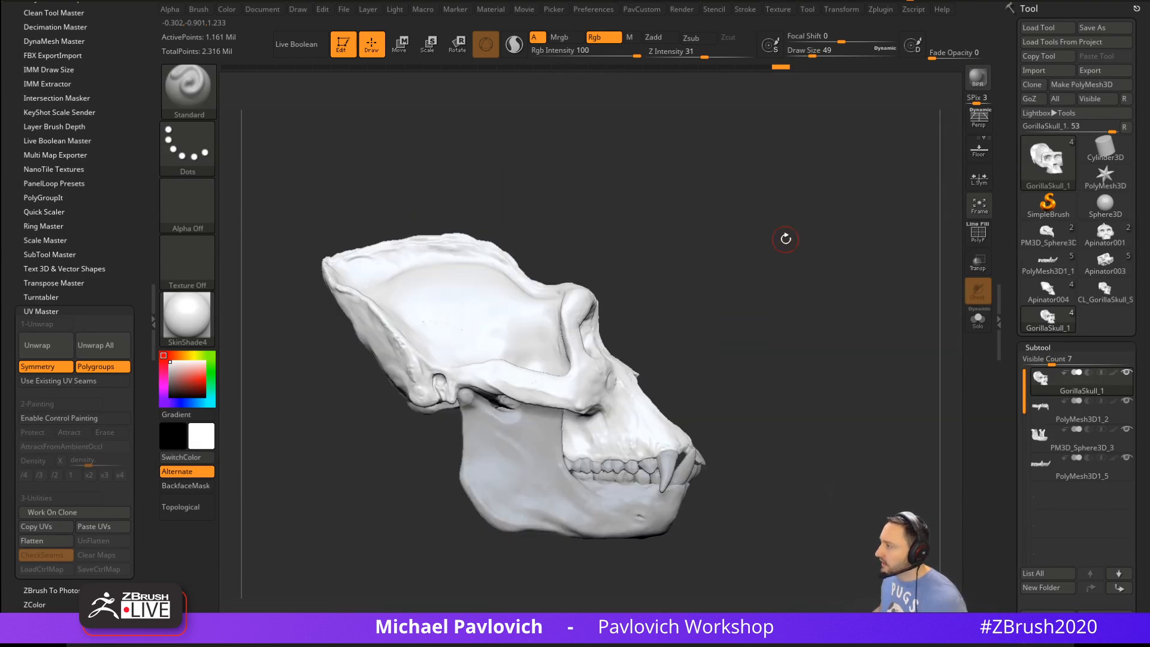
left_click(1071, 27)
scroll(230, 337, "up", 5)
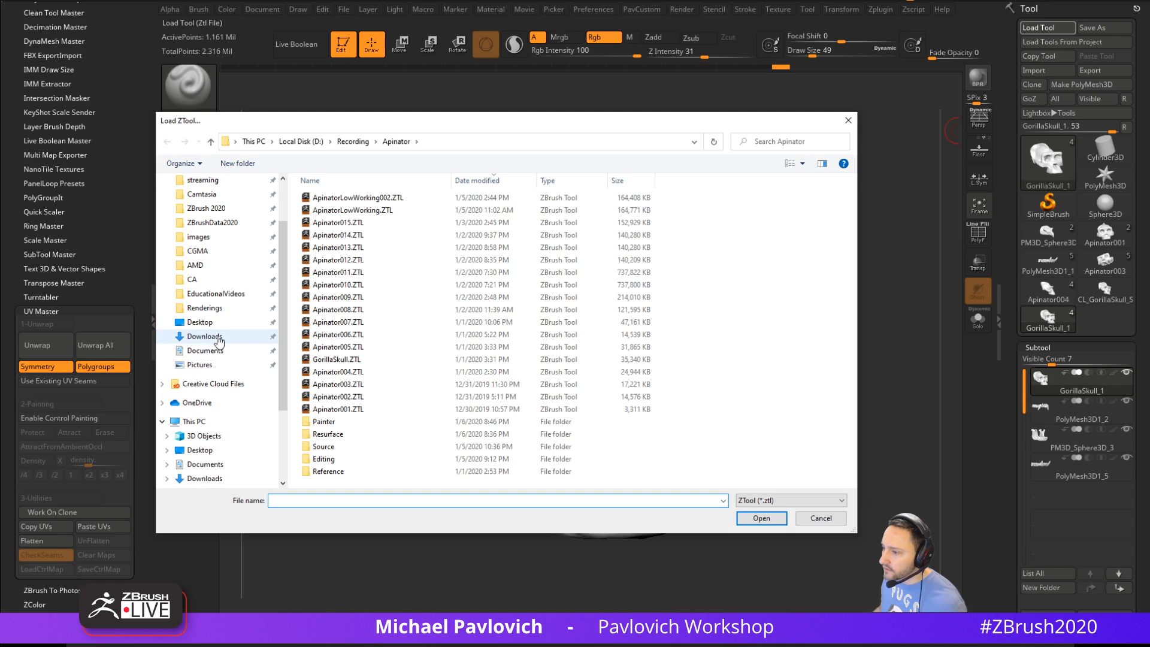
left_click(205, 350)
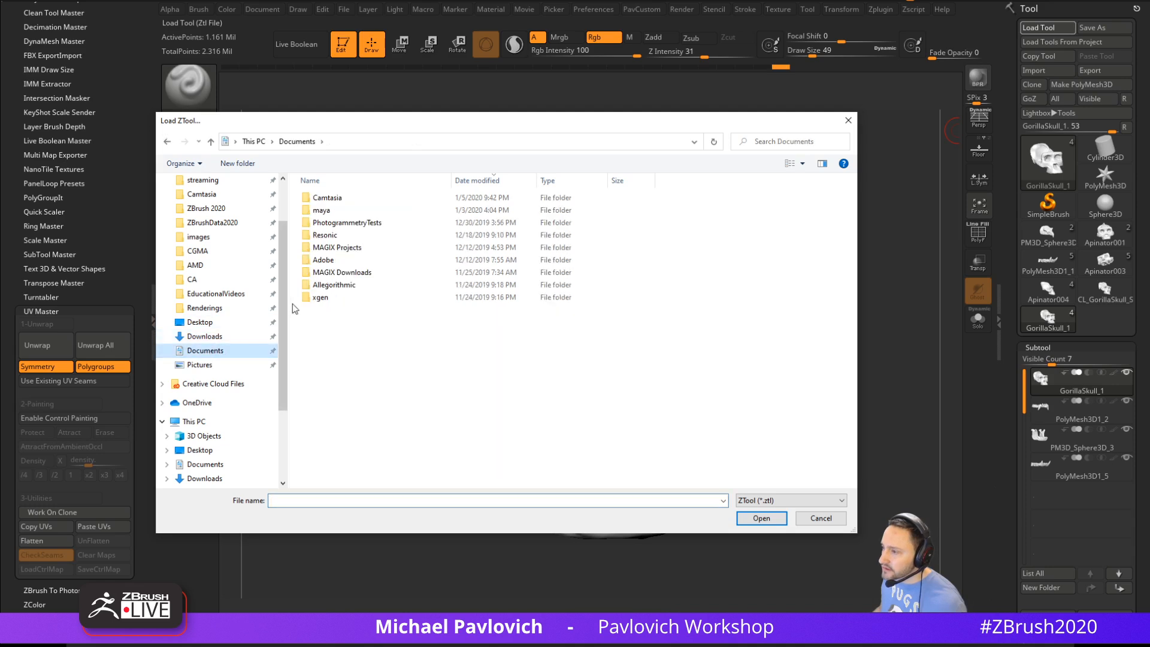
double_click(360, 224)
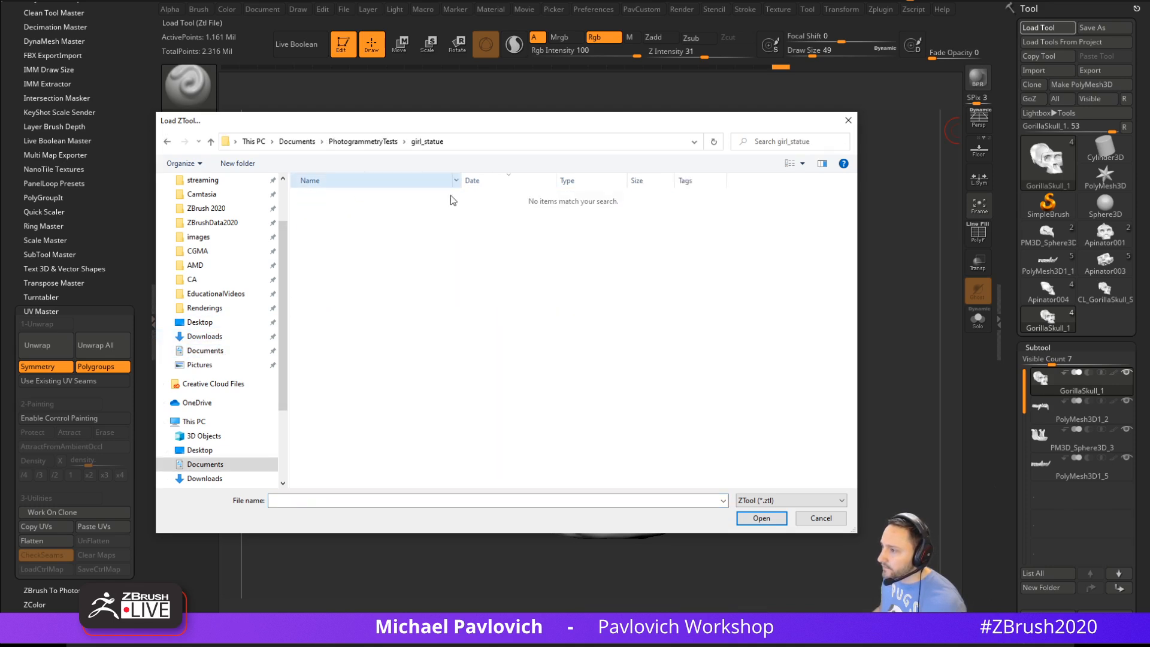
left_click(819, 518)
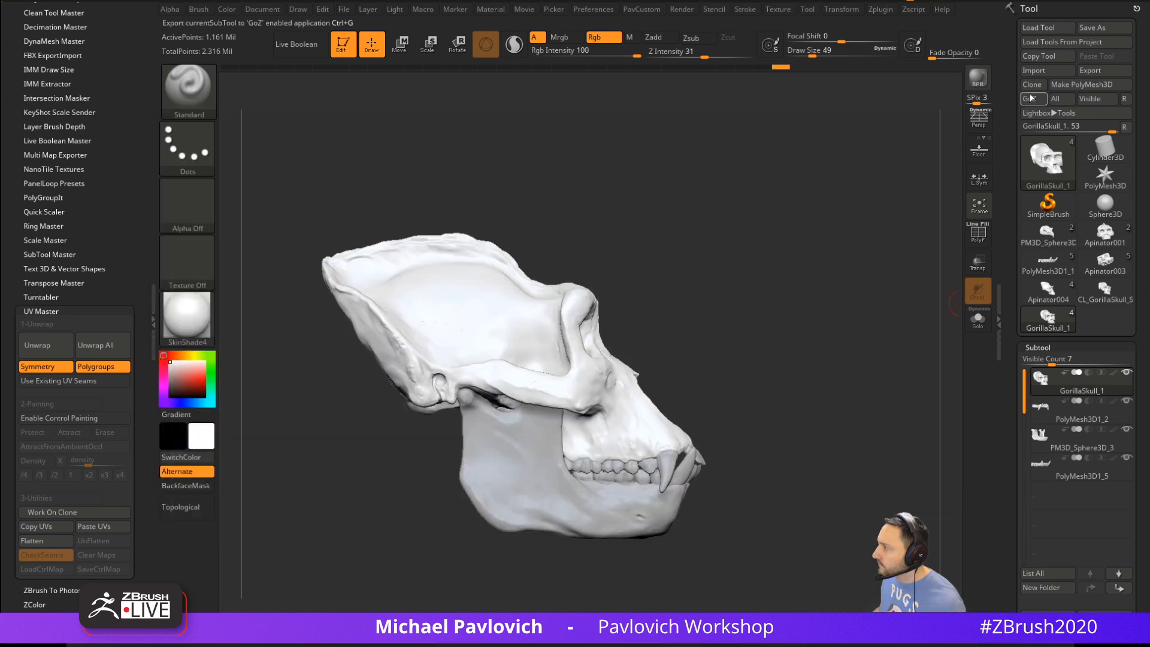
left_click(1039, 71)
scroll(204, 311, "up", 1)
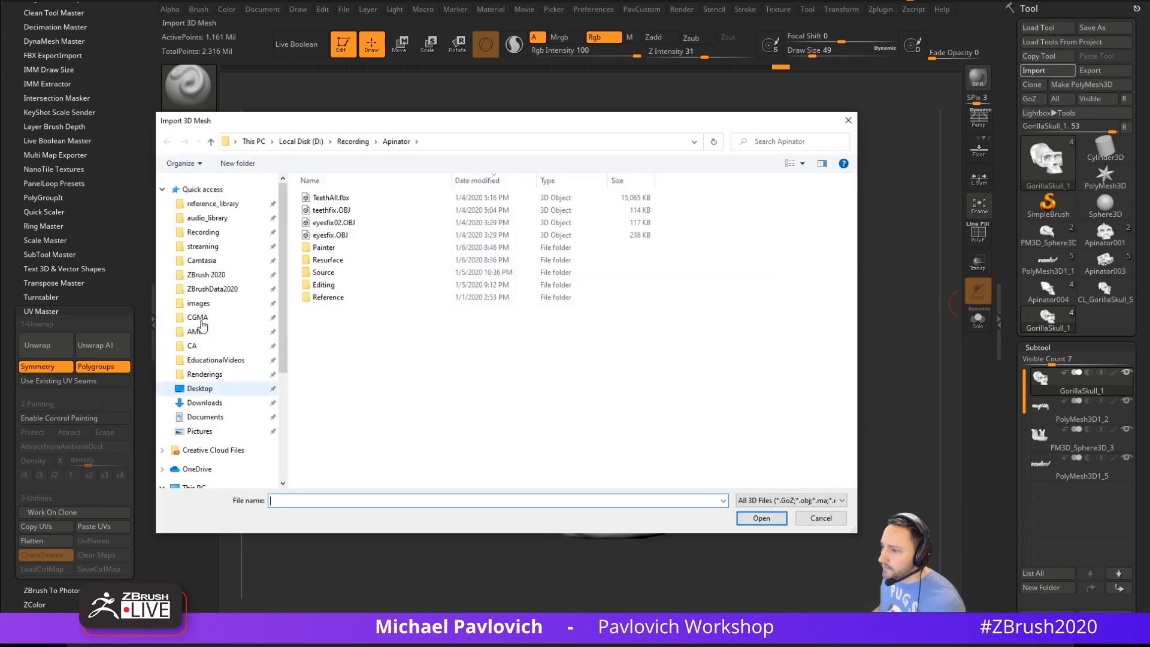
scroll(216, 287, "down", 2)
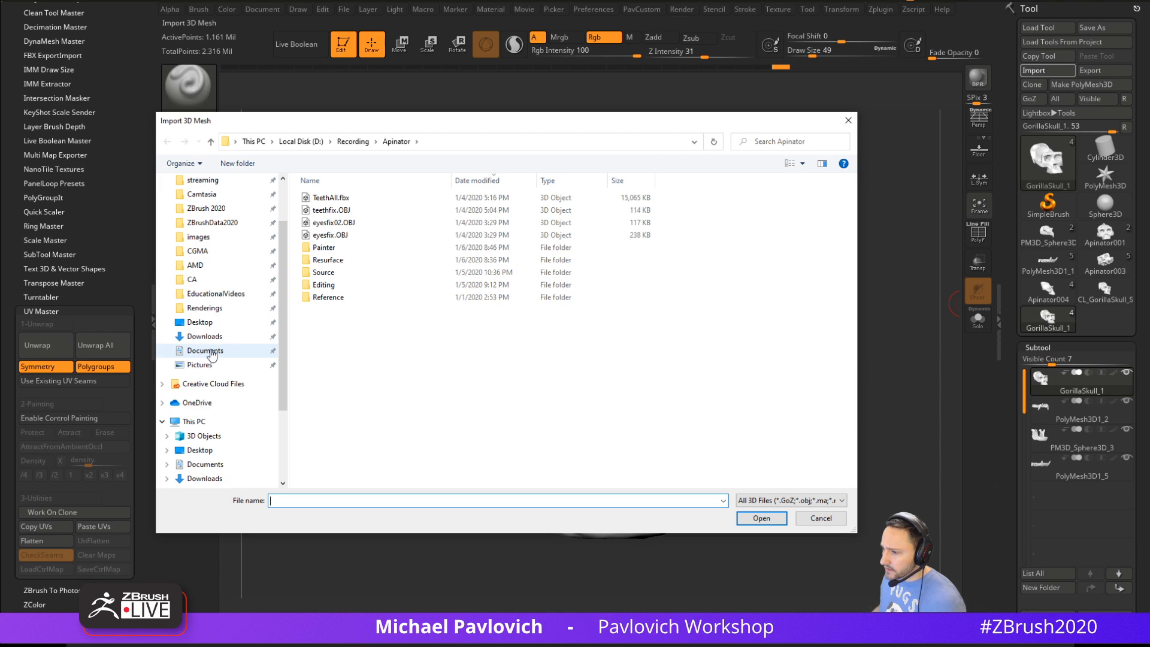
left_click(207, 350)
double_click(339, 224)
double_click(341, 199)
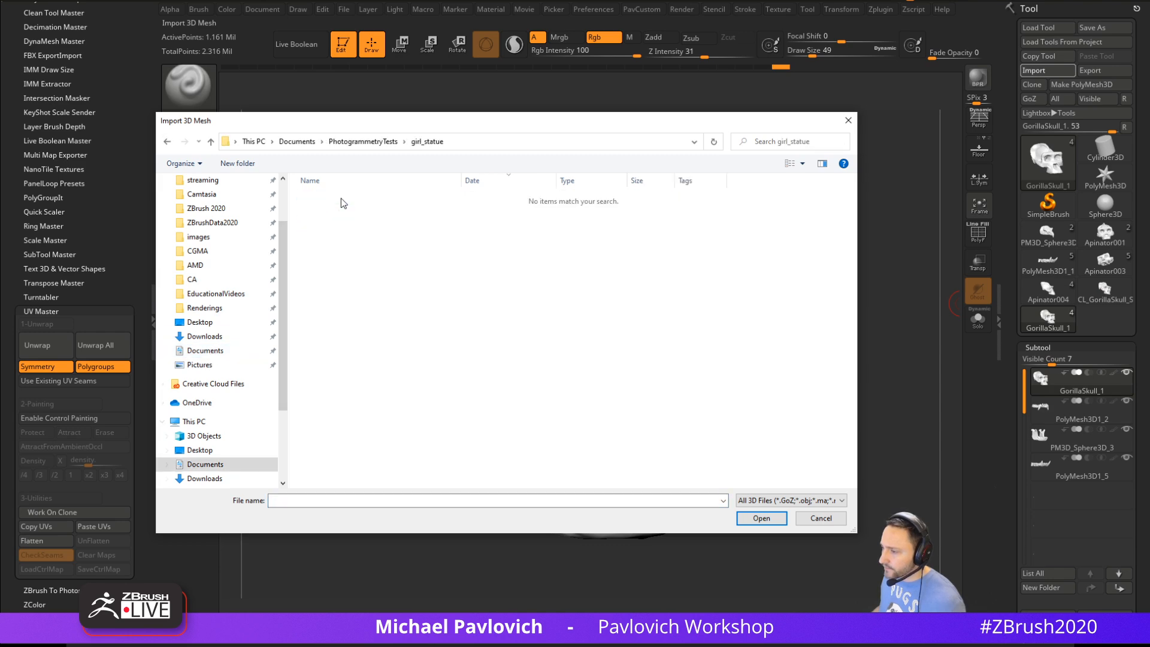
left_click(820, 518)
Turn the skull to a three-quarter front view and reduce the draw size to 37
left_click_drag(805, 356, 880, 314)
key("s")
left_click(740, 318)
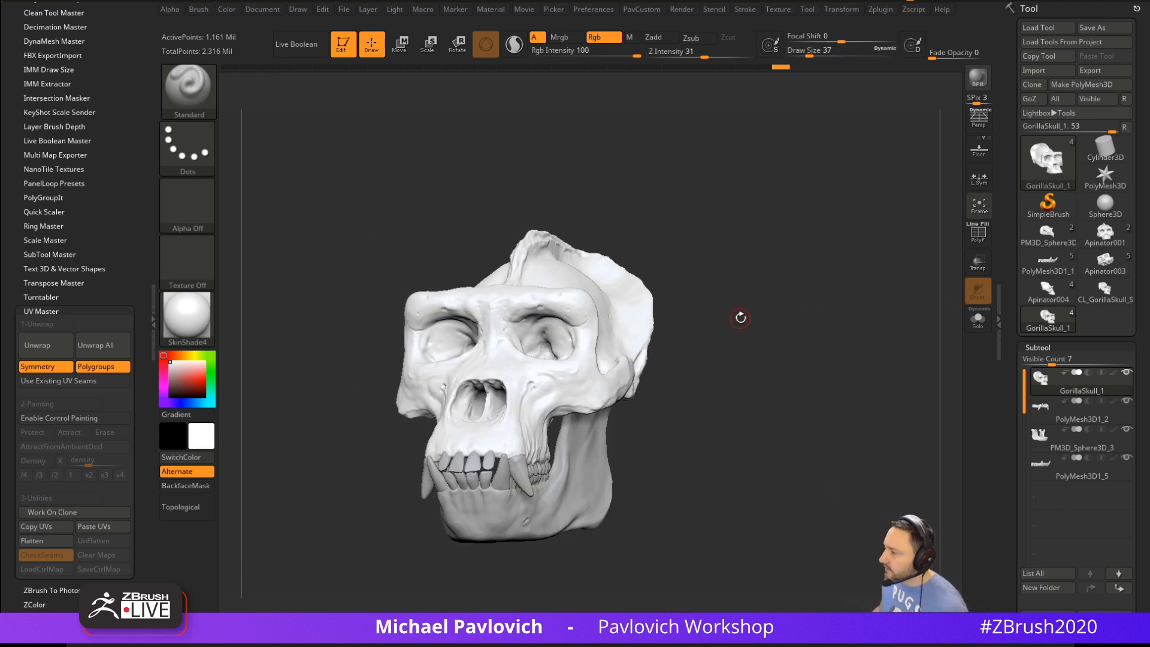
left_click_drag(740, 318, 730, 321)
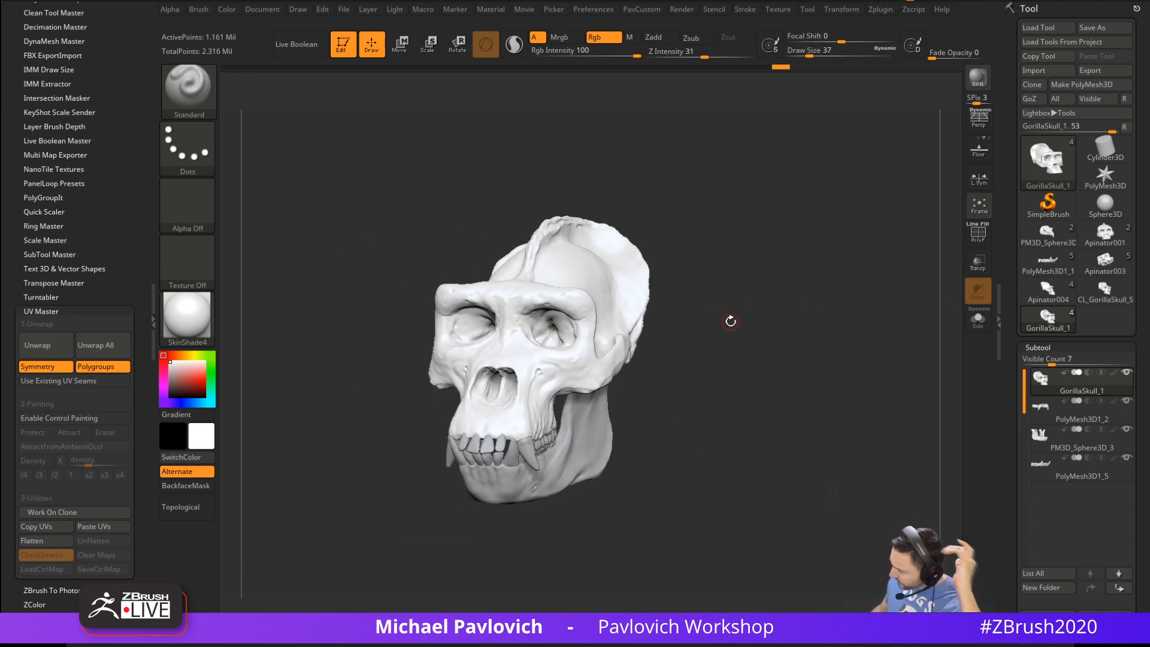
Switch to Agisoft Metashape, start adding photos from the girl_statue folder and sort the files by type
key("alt+Tab")
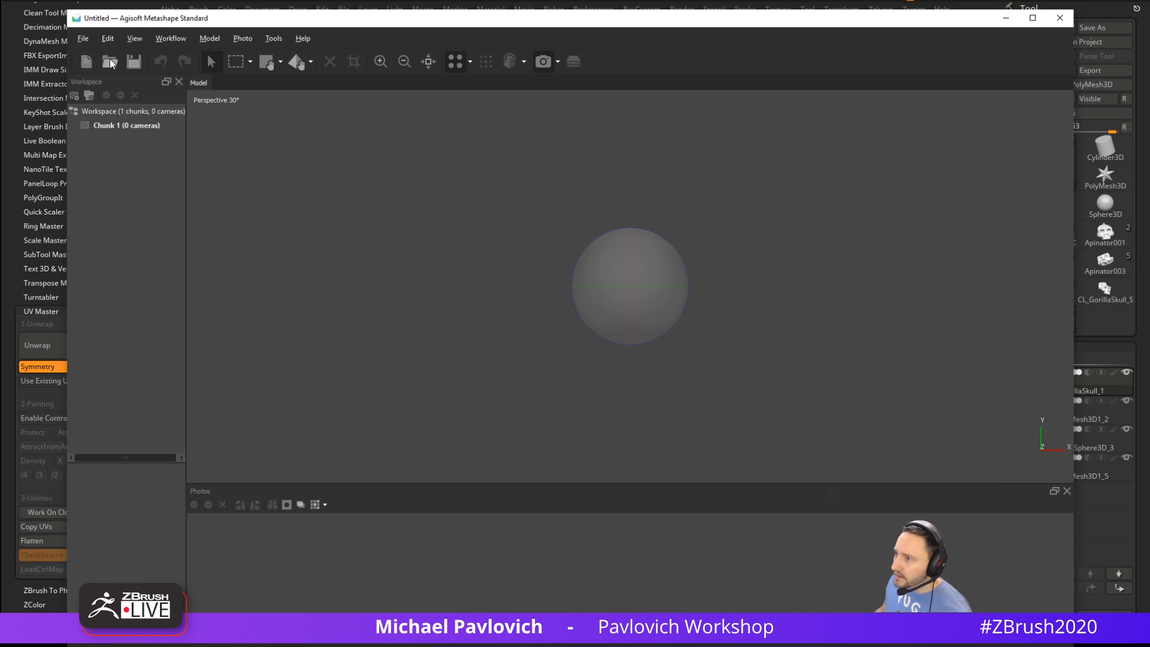
left_click(170, 38)
left_click(178, 57)
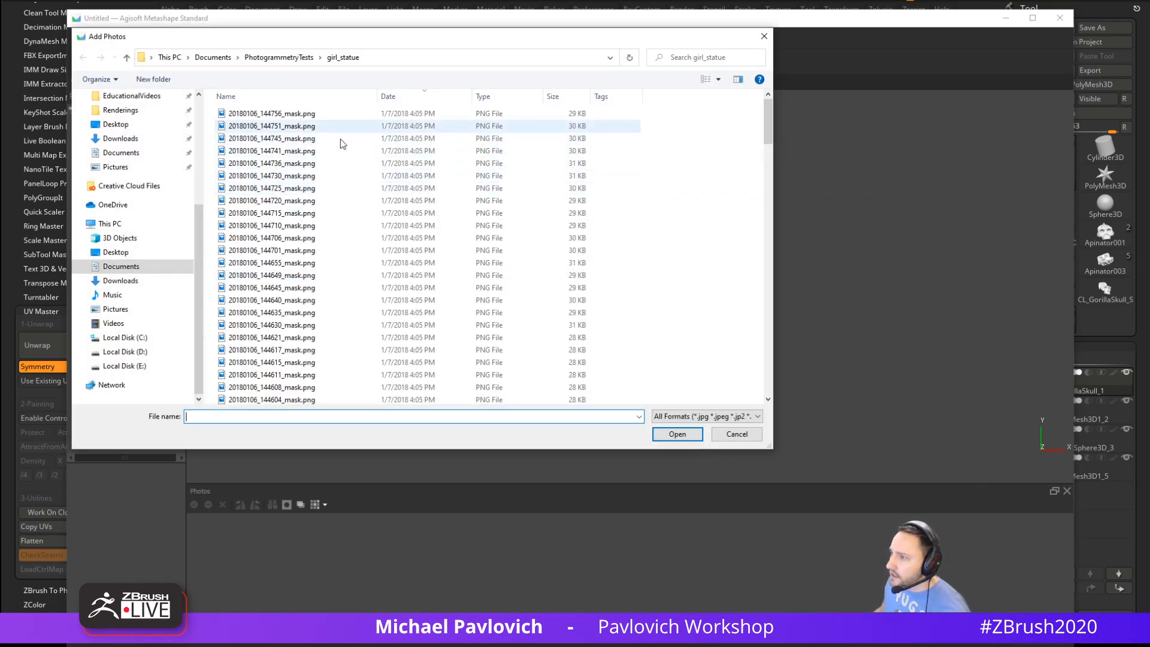
scroll(340, 167, "down", 3)
scroll(345, 201, "down", 4)
scroll(345, 204, "down", 3)
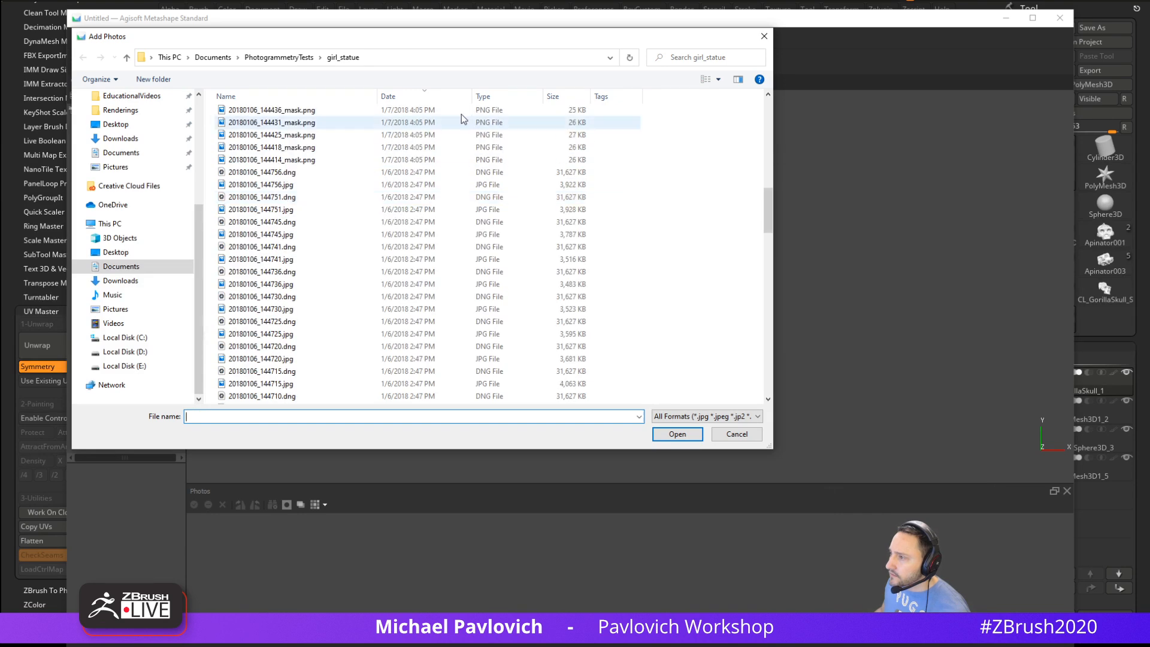
left_click(488, 97)
scroll(312, 232, "down", 10)
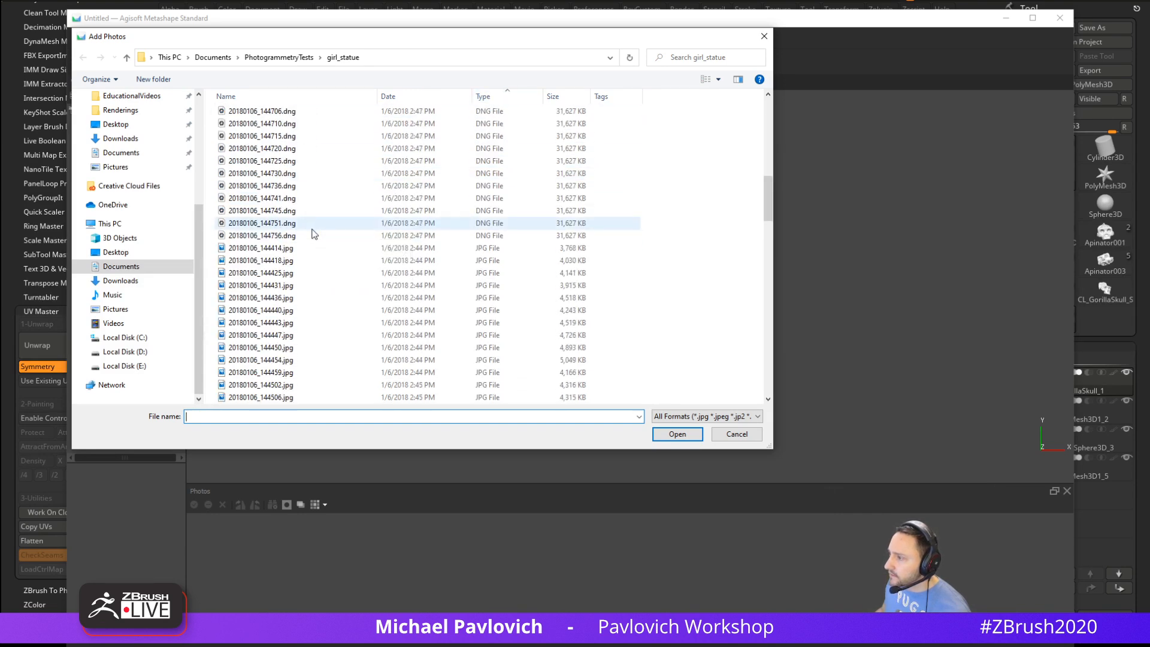
Add all the JPG photos from 20180106_144414.jpg through 20180106_144756.jpg to the chunk
left_click(282, 176)
scroll(326, 311, "down", 3)
scroll(324, 312, "down", 10)
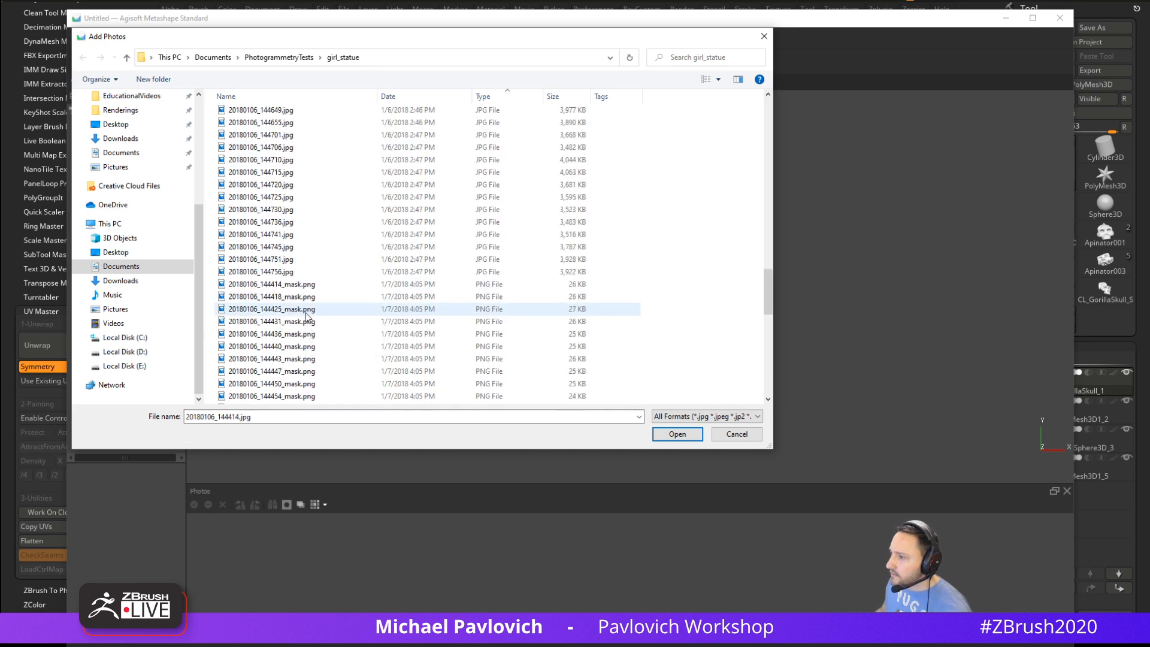
left_click(281, 272, "shift")
left_click(678, 434)
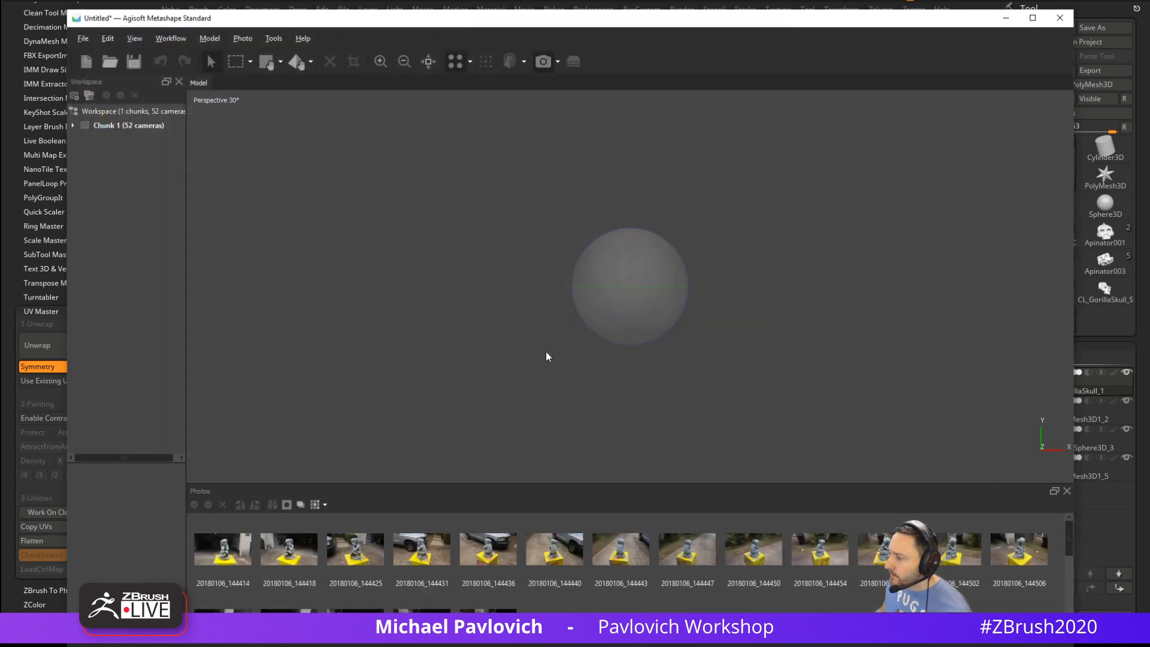
Align the photos with High accuracy, a key point limit of 40,000 and a tie point limit of 10,000
left_click(169, 39)
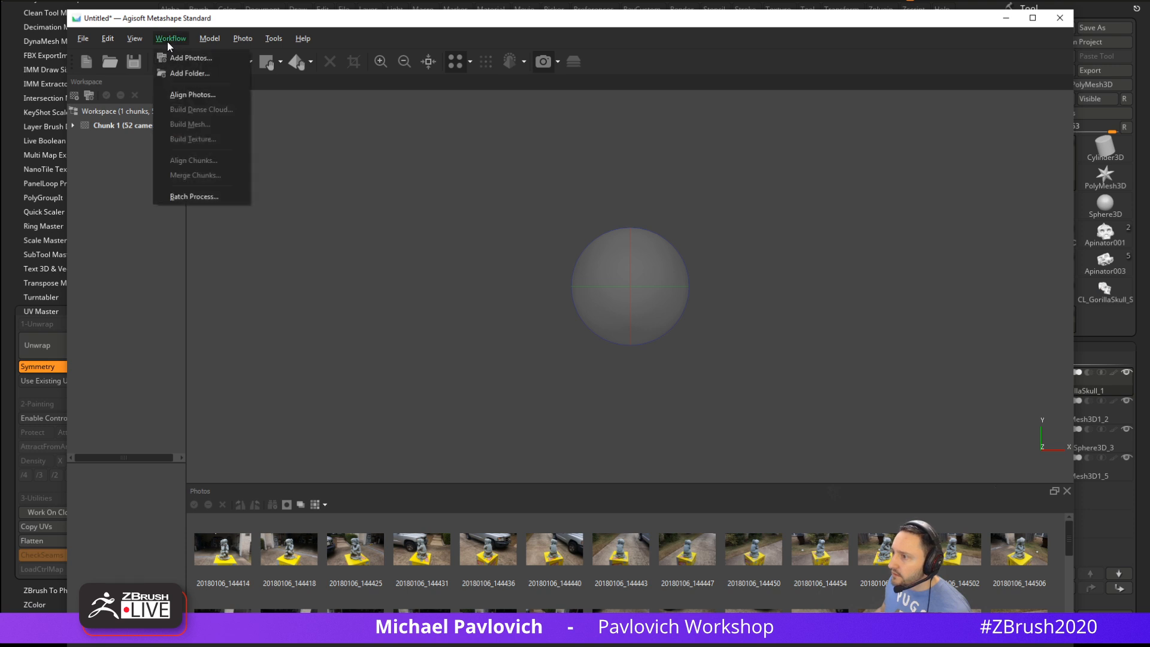
left_click(185, 94)
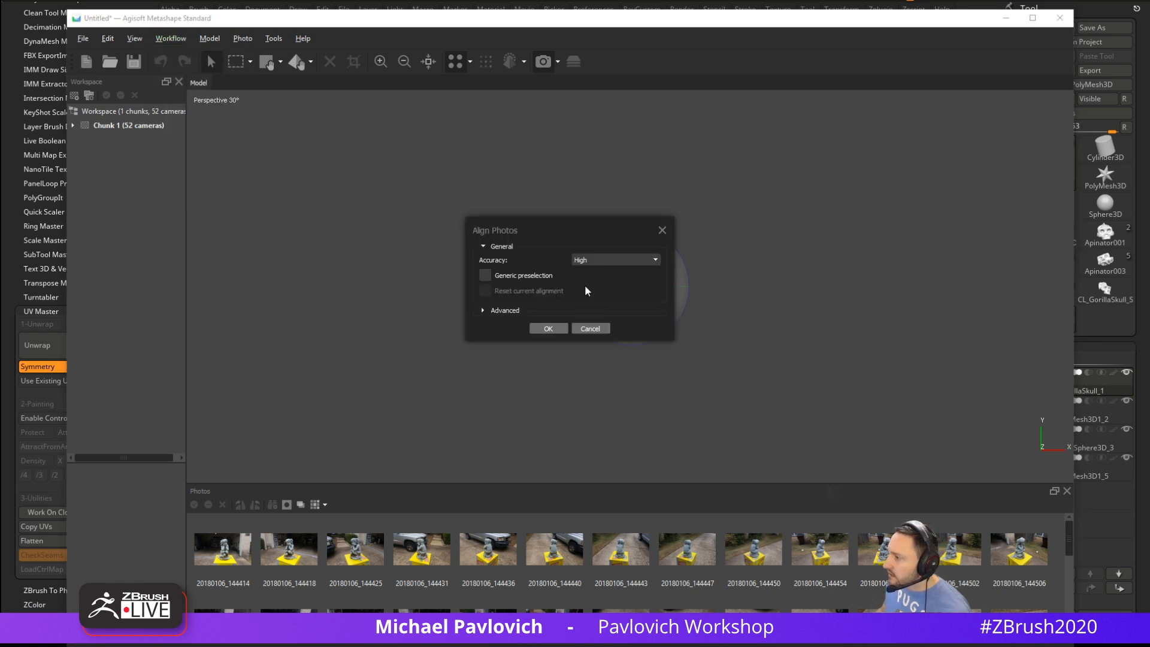
left_click(484, 311)
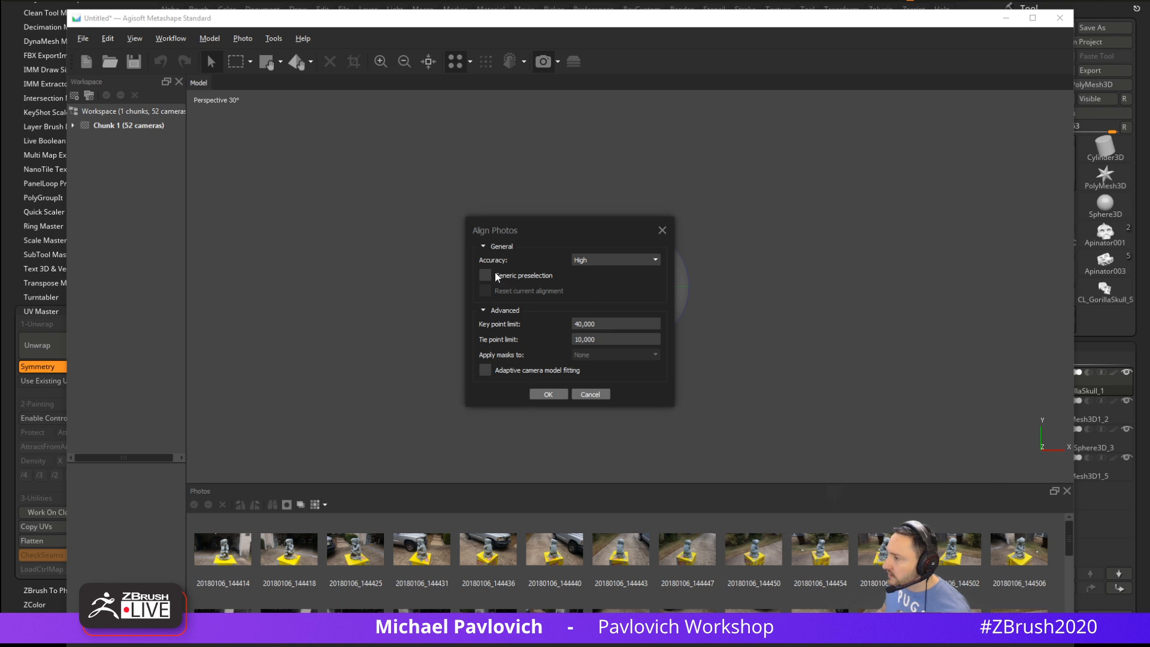
left_click(548, 394)
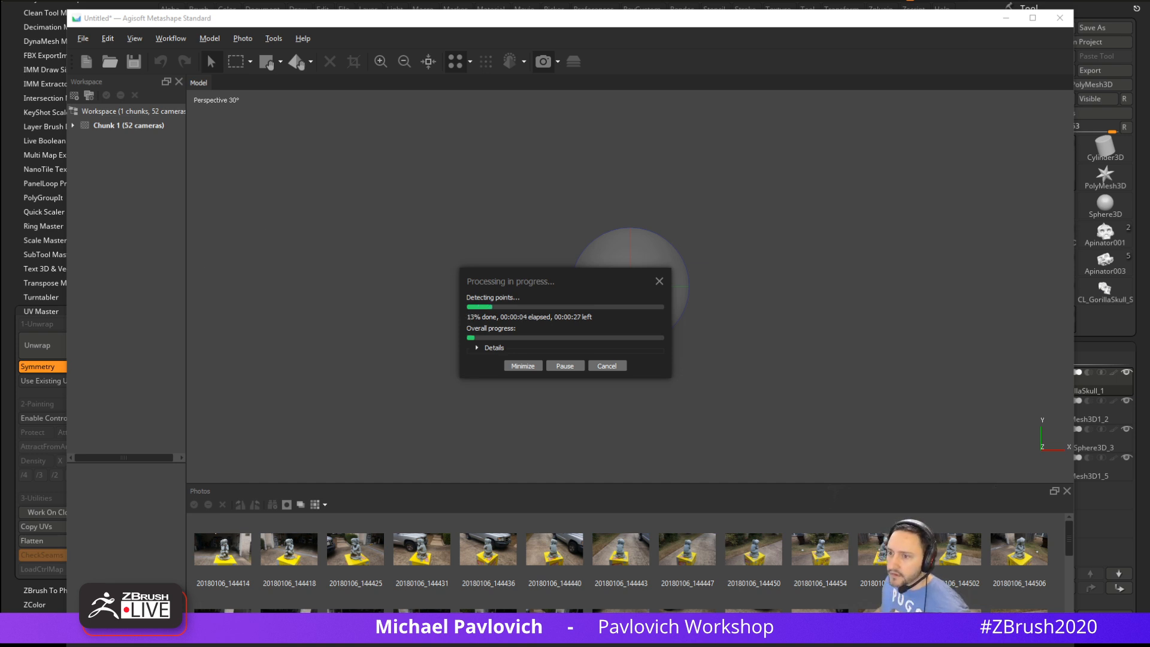
Switch to Task Manager to examine the CPU and GPU load, and show Cuda instead of Copy in the GPU graphs
key("ctrl+shift+Escape")
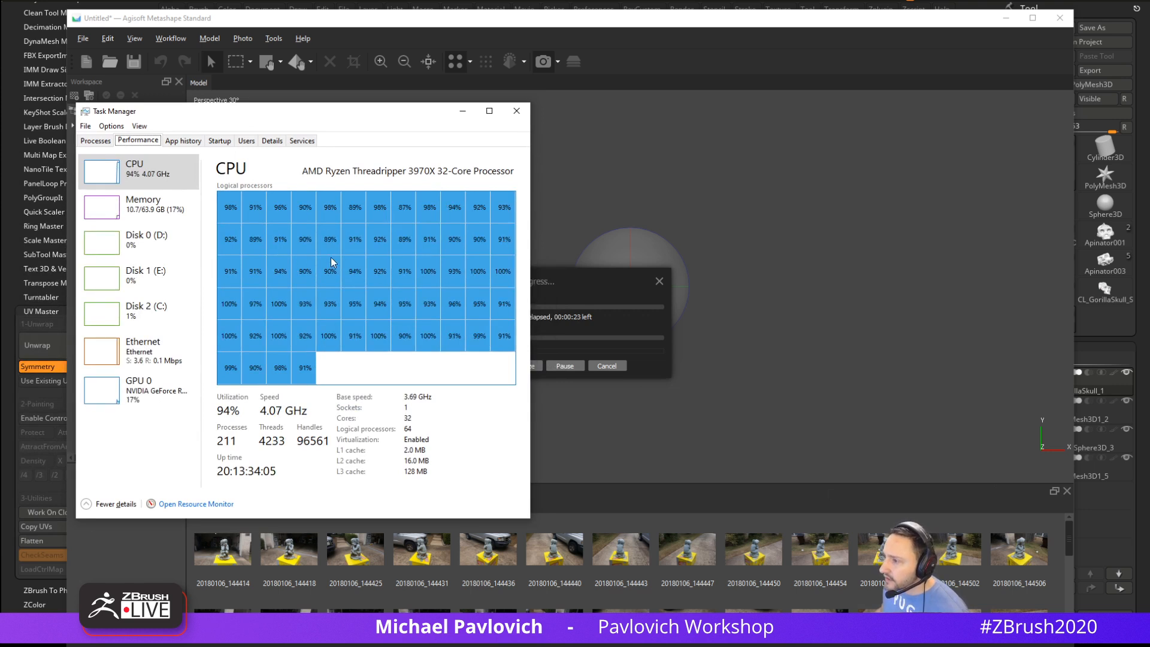
left_click(146, 401)
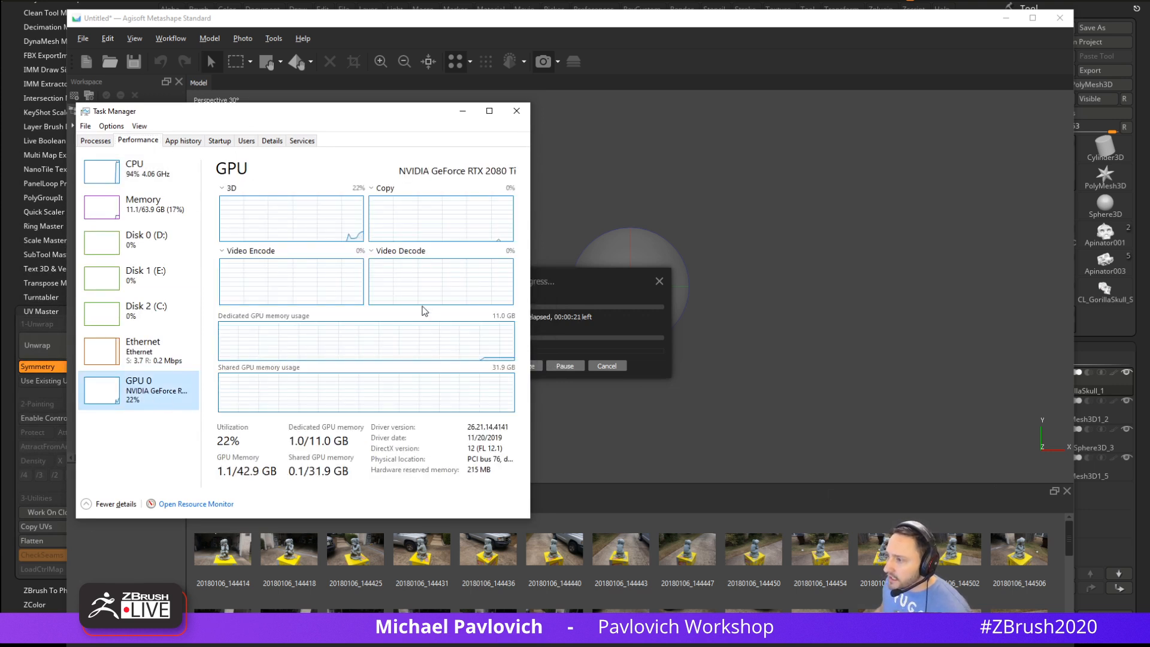
left_click(383, 188)
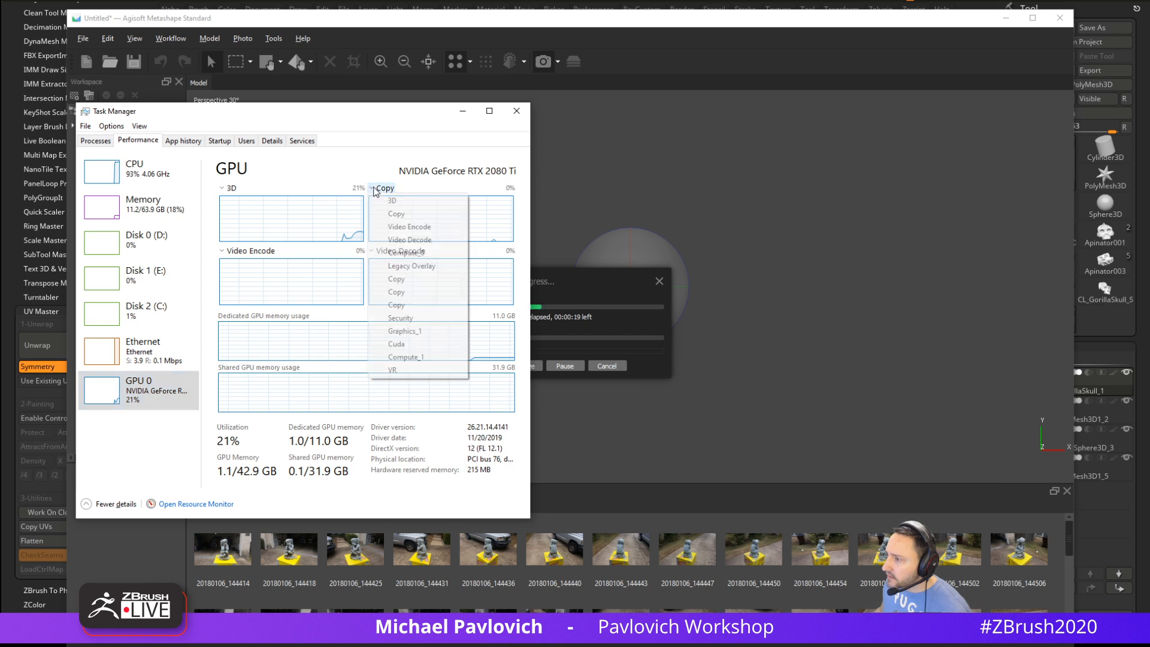
left_click(408, 343)
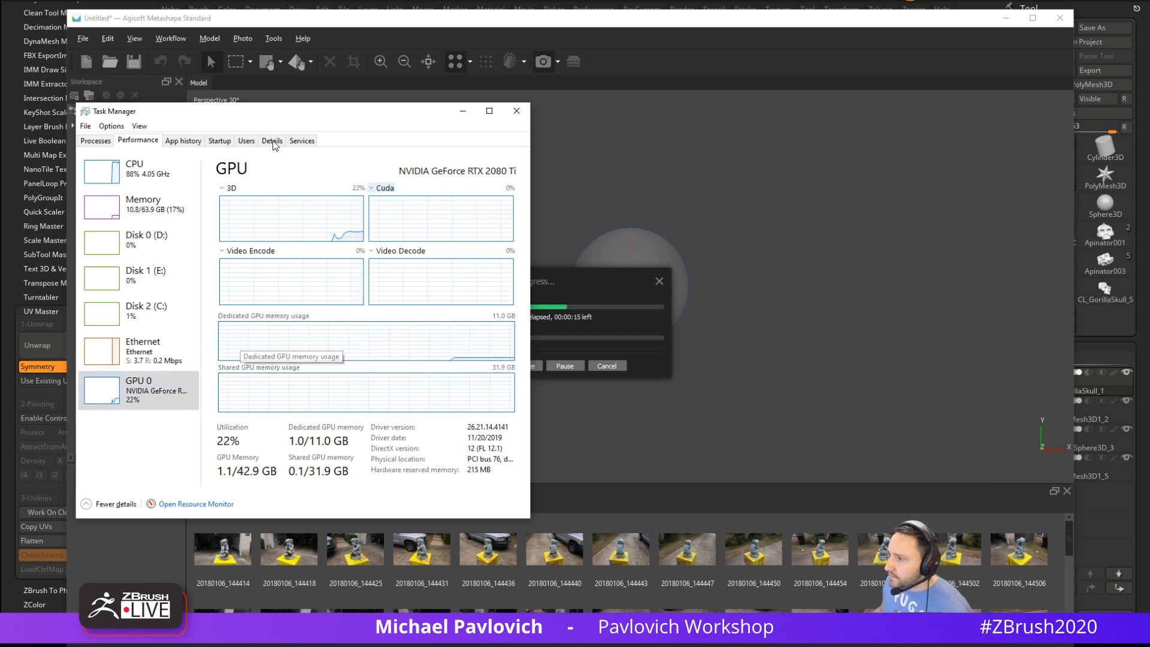
Switch back to ZBrush and apply the StartupMaterial to the gorilla skull
key("alt+Tab")
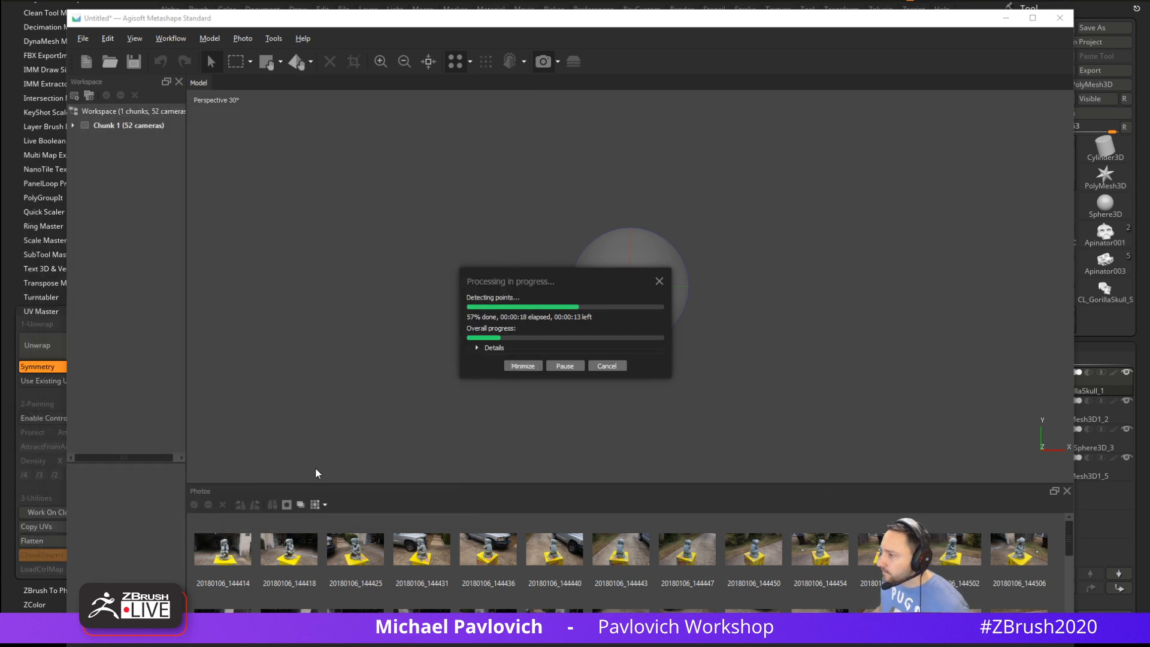
key("alt+Tab")
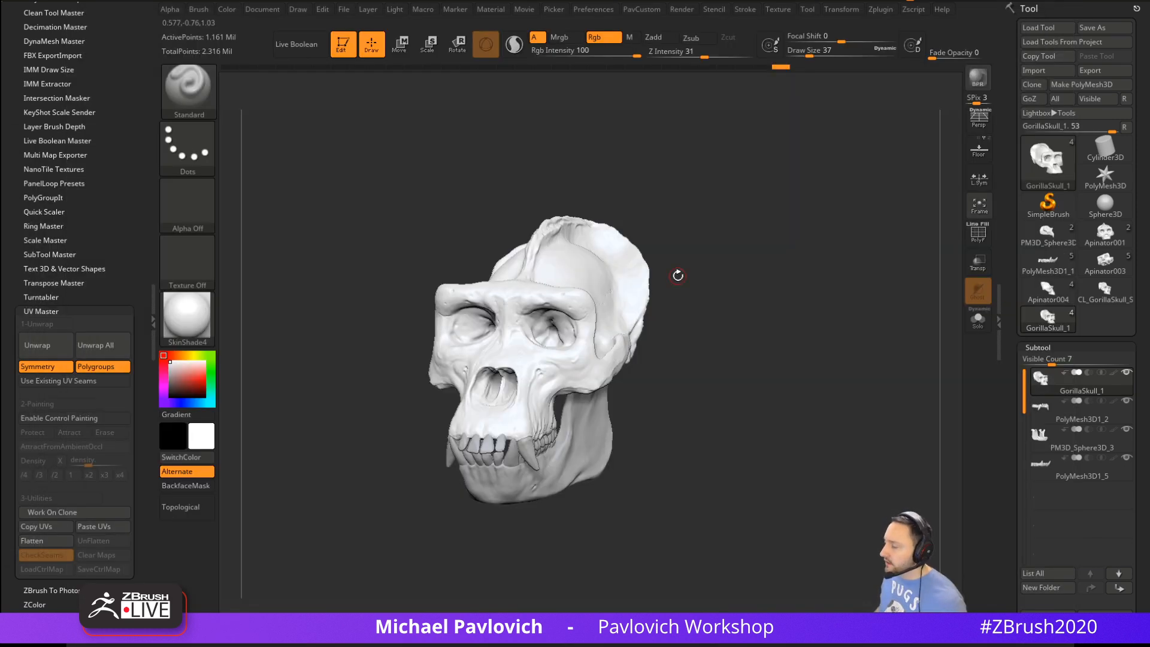
mouse_move(713, 192)
left_mouse_down()
mouse_move(774, 254)
mouse_move(769, 243)
left_mouse_up()
key("s")
left_click(187, 314)
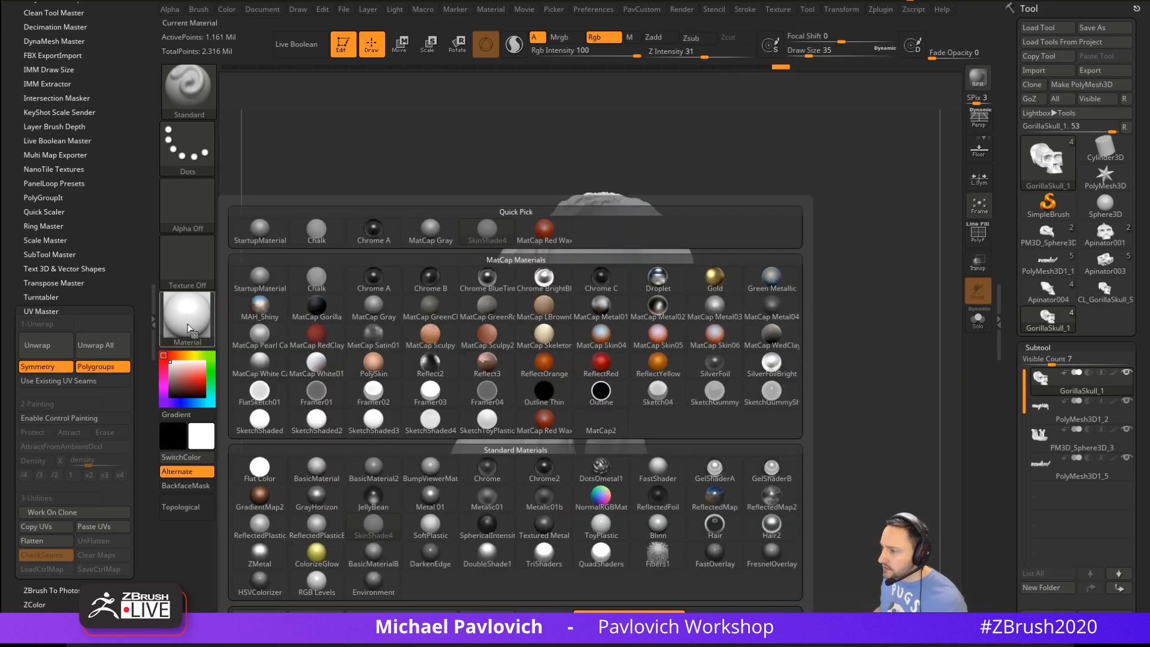
left_click(259, 228)
left_click_drag(803, 357, 848, 344)
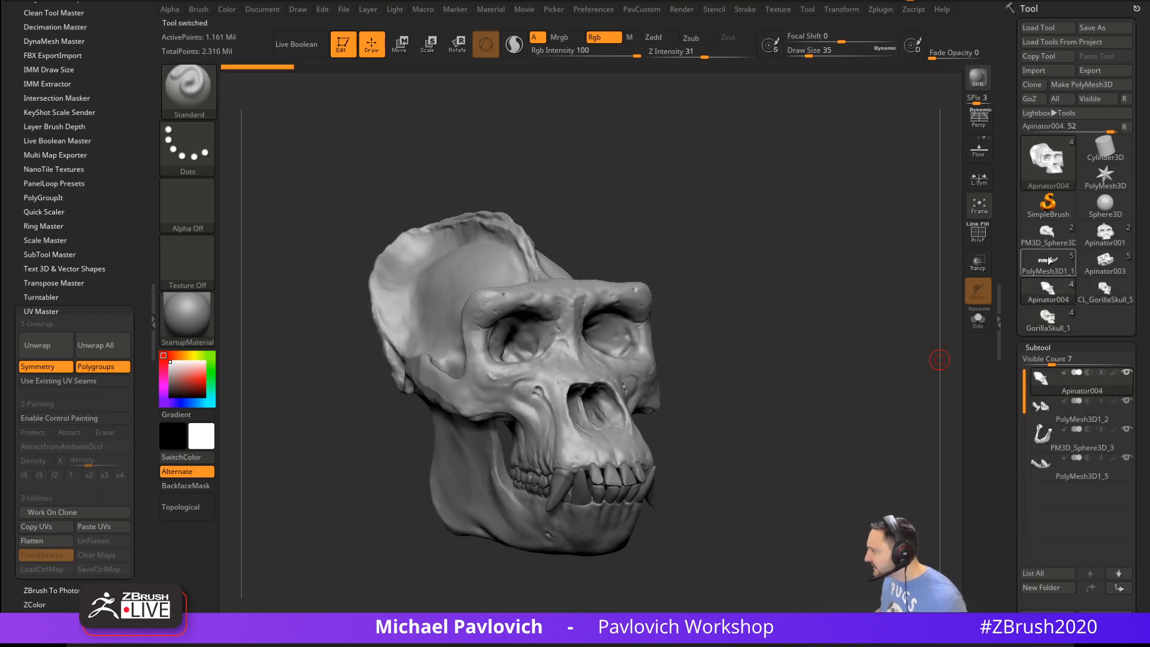
Delete all subtools of the GorillaSkull_1, CL_GorillaSkull and Apinator004 tools from the session
left_click(1046, 234)
left_click(1023, 327)
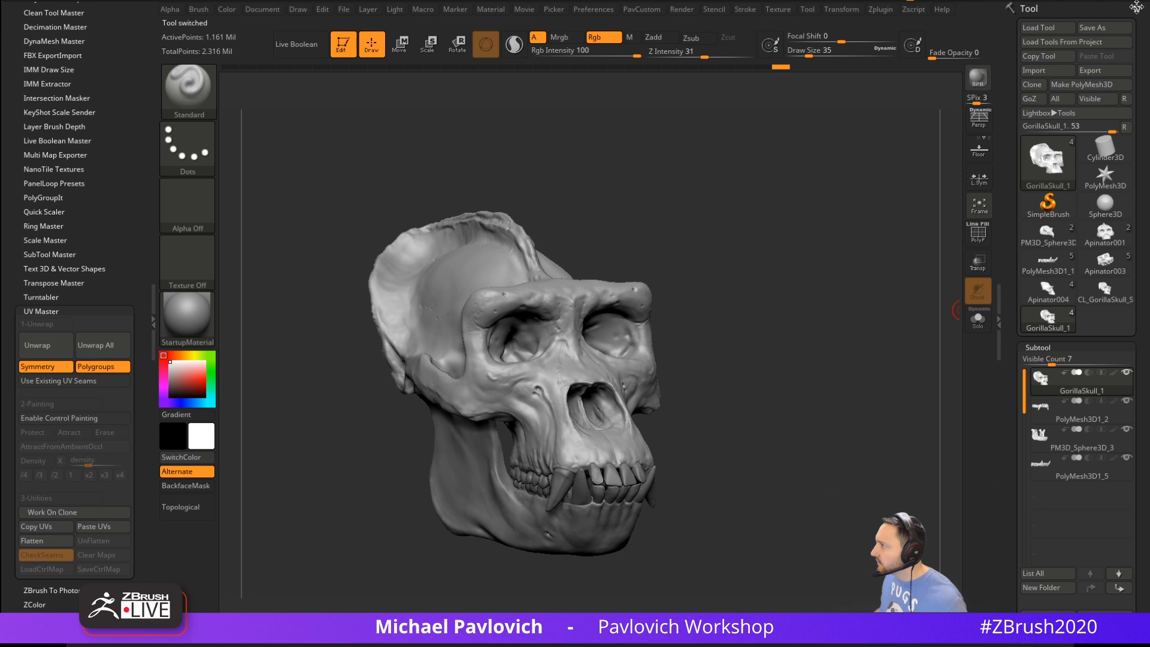
left_click_drag(1005, 397, 1004, 166)
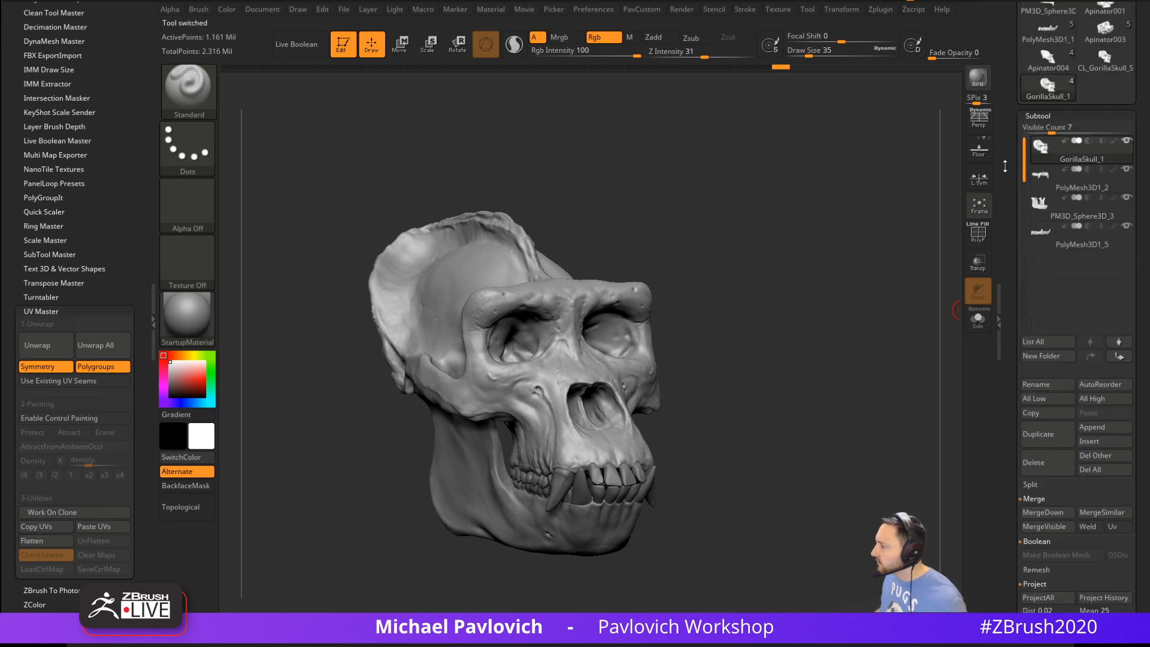
left_click(1101, 470)
key("Return")
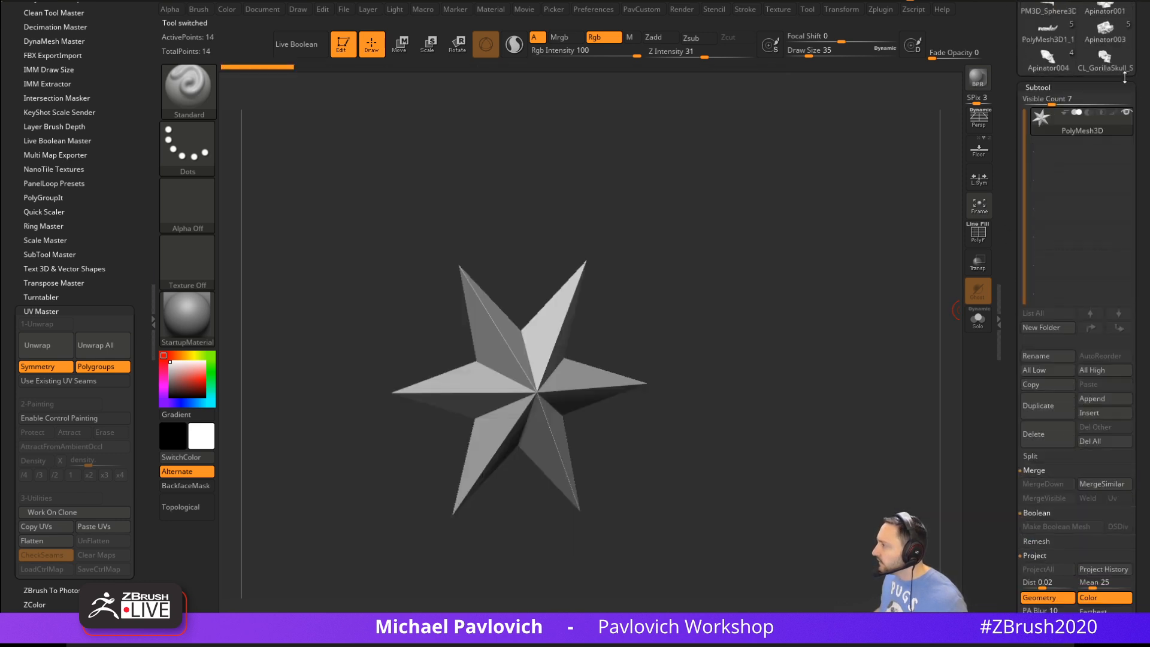
left_click(1049, 66)
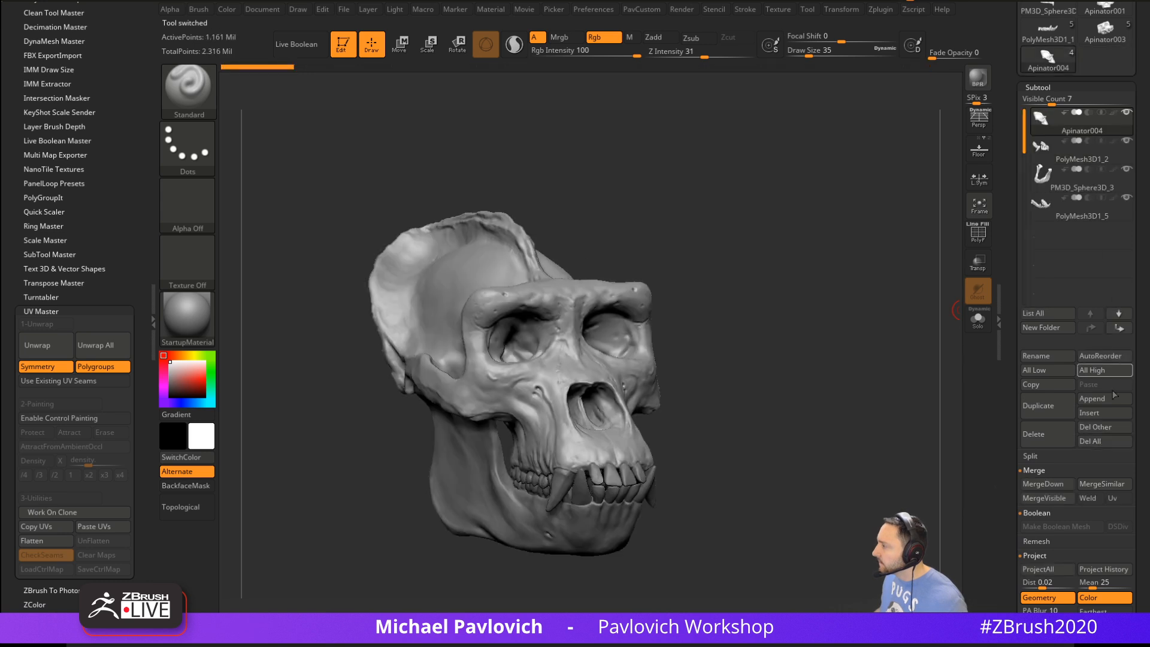
left_click(1098, 441)
left_click_drag(1010, 221, 1013, 300)
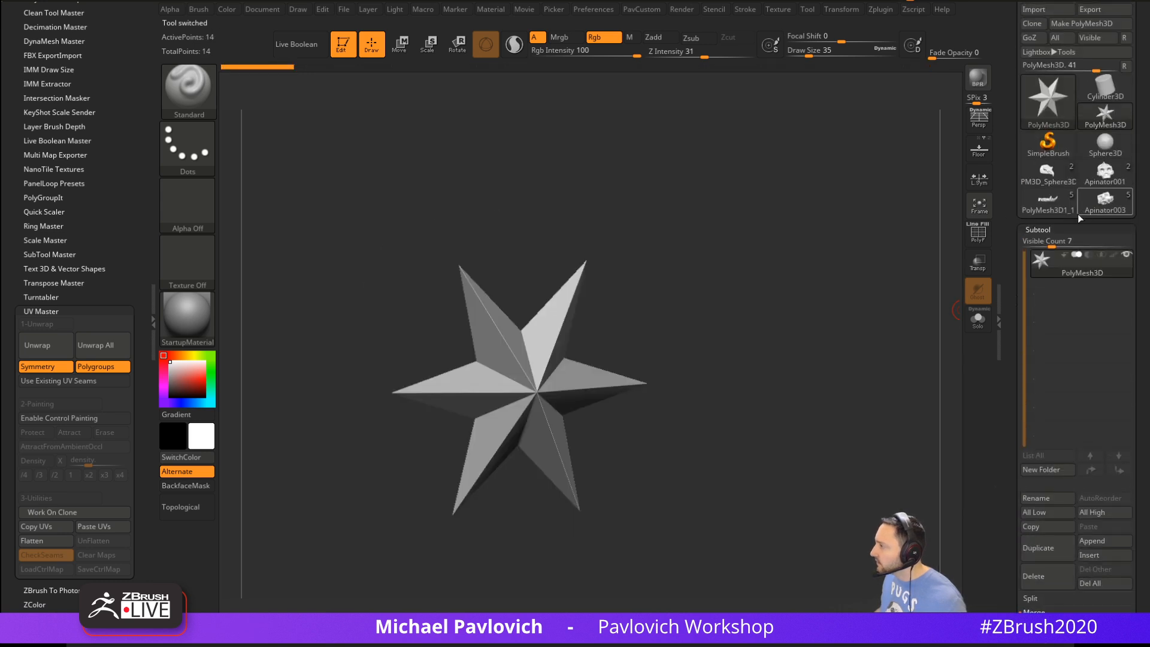
Save the bird skull tool as Birdinator001 in the Birdinator folder under Recording
left_click(1047, 174)
left_click_drag(832, 311, 784, 288)
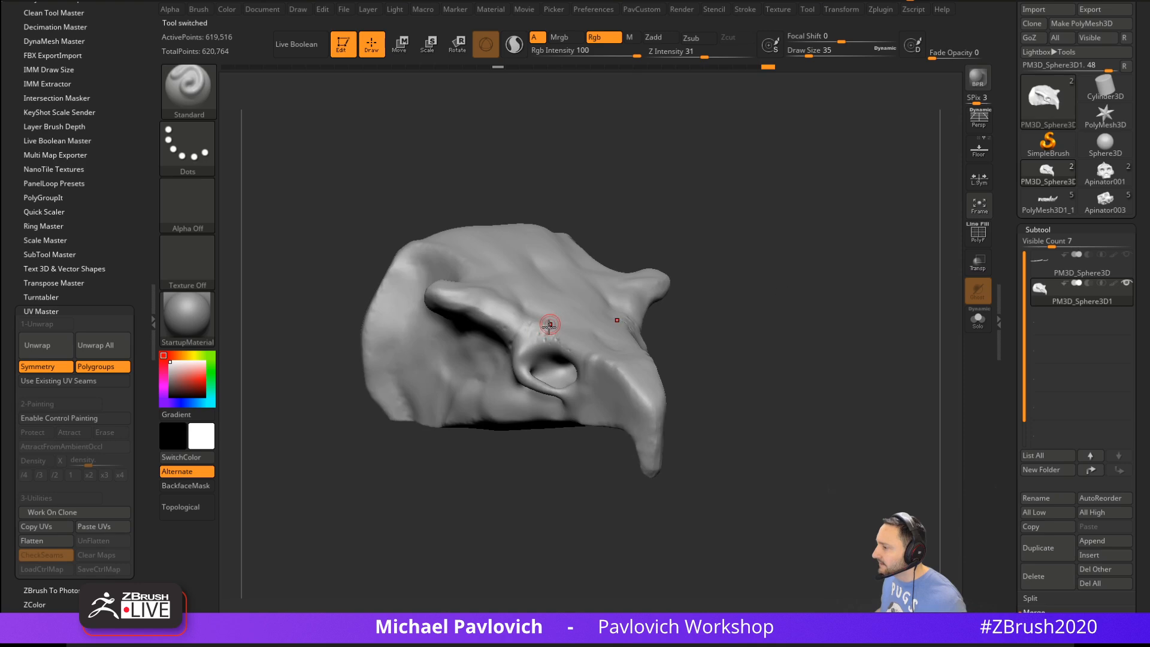
scroll(1084, 71, "up", 2)
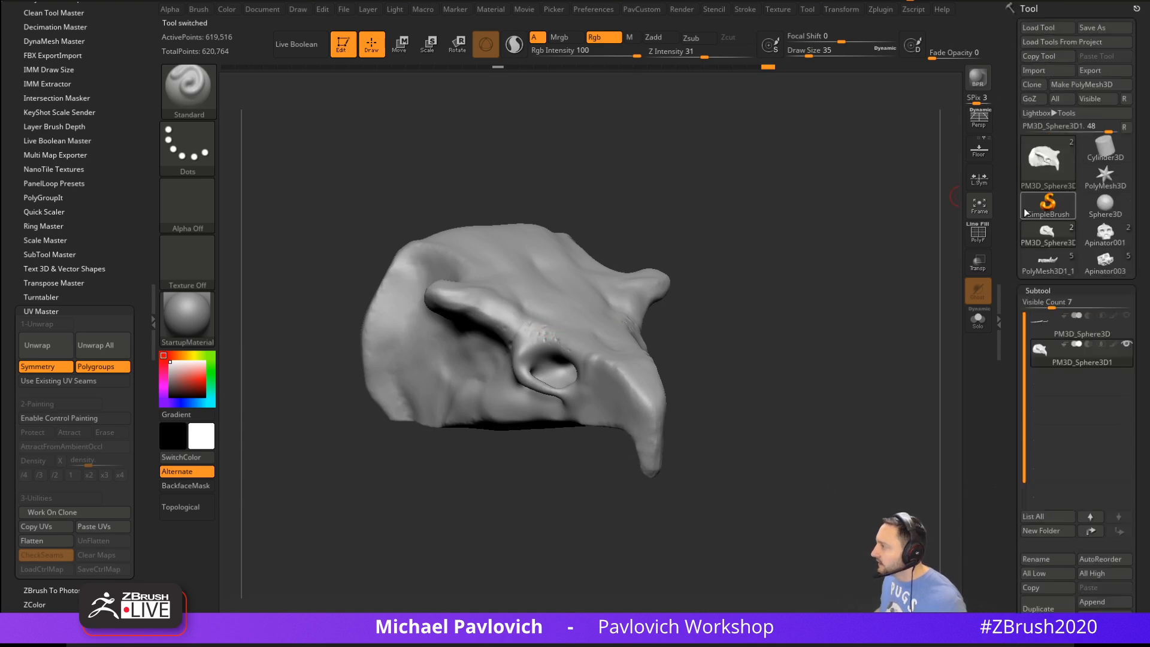
left_click(1104, 27)
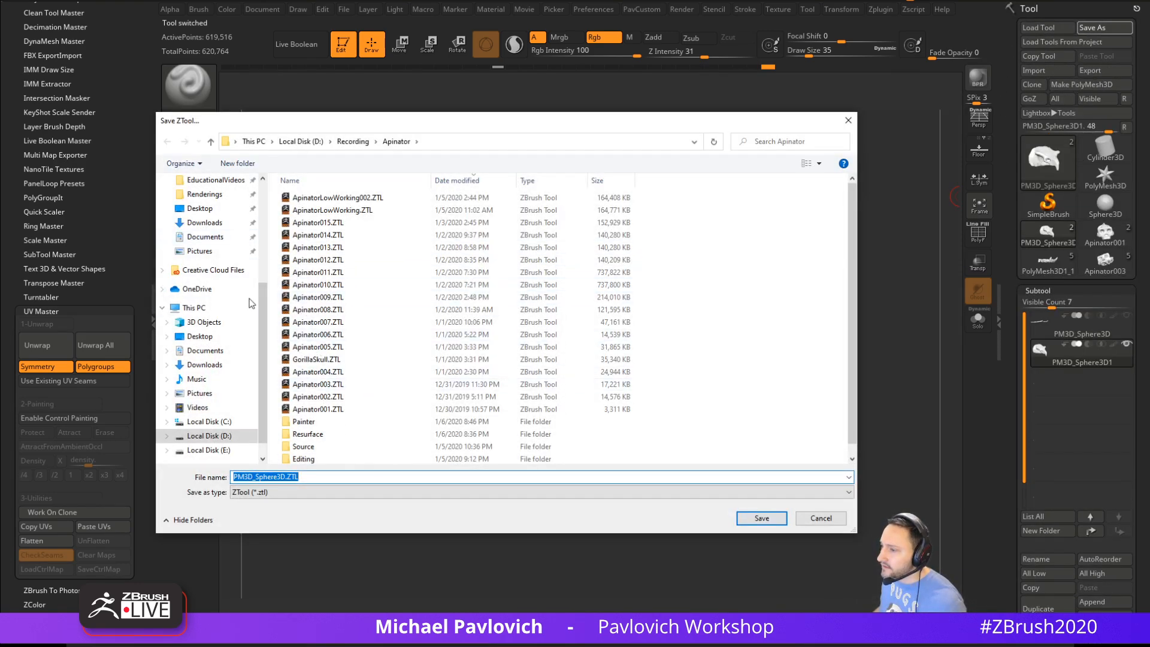
scroll(233, 292, "up", 1)
left_click(202, 232)
double_click(309, 198)
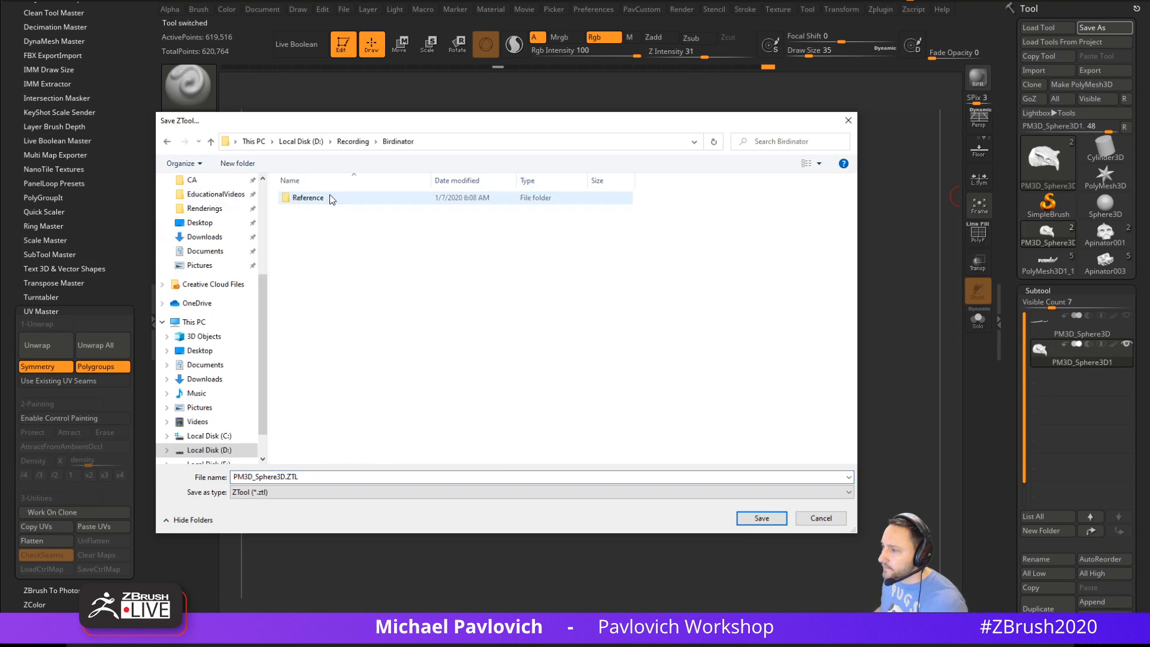
type("Bi")
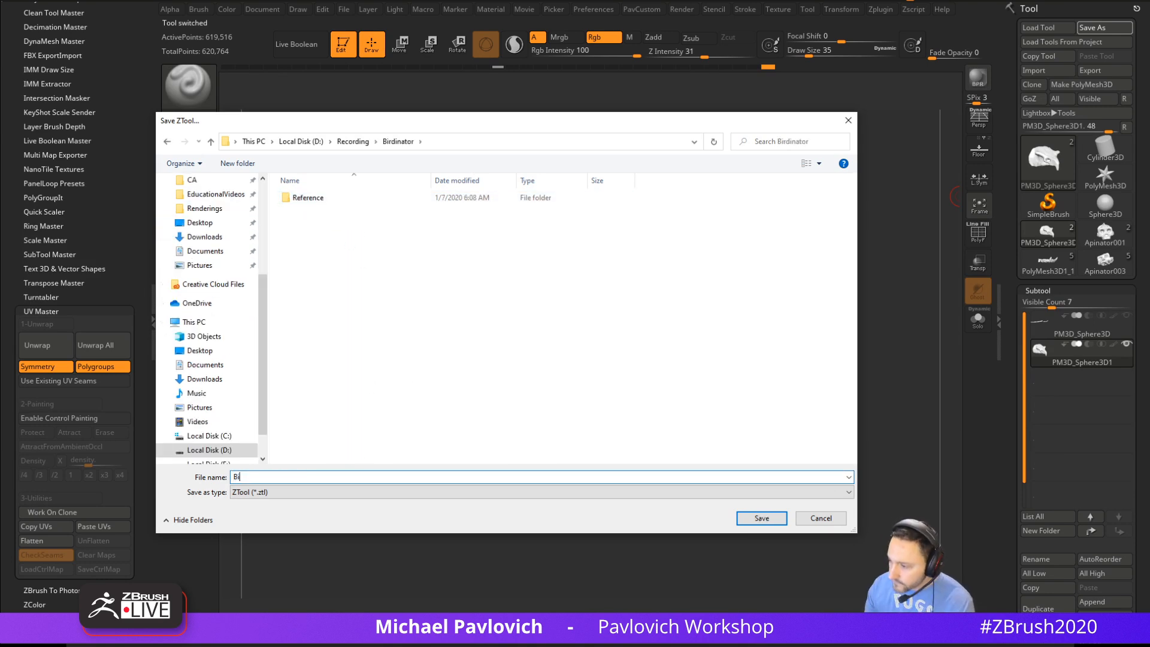
type("rdinator001")
key("Return")
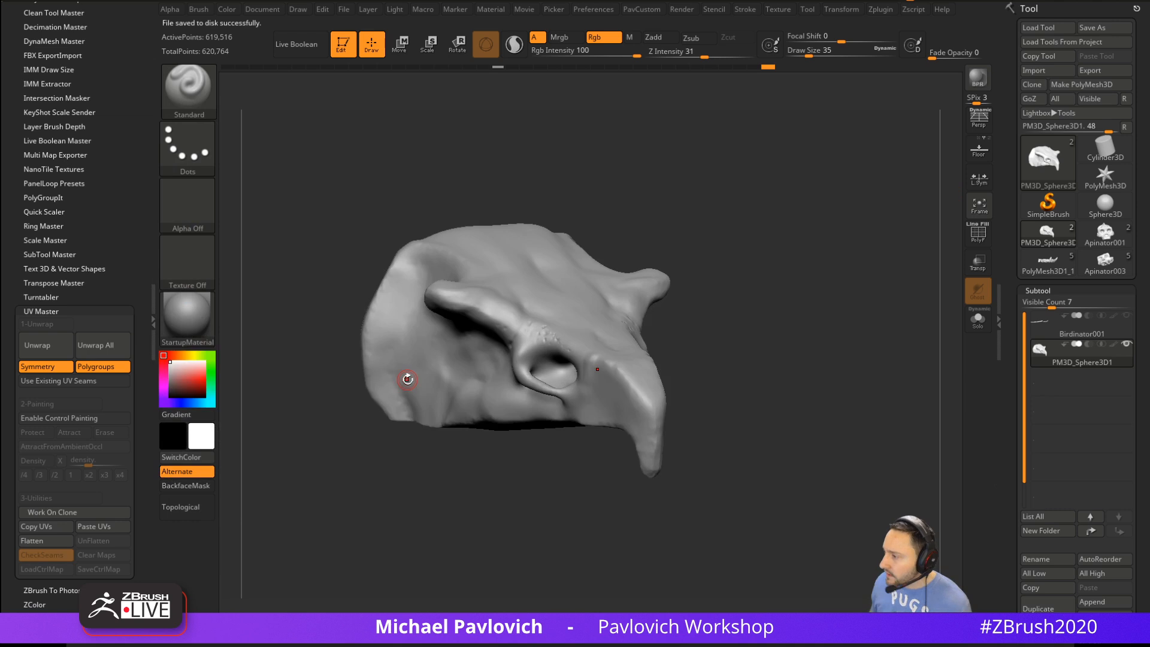
Delete the bird skull, PolyMesh3D1_1, Apinator001 and Apinator003 tools with all their subtools
scroll(1039, 374, "down", 5)
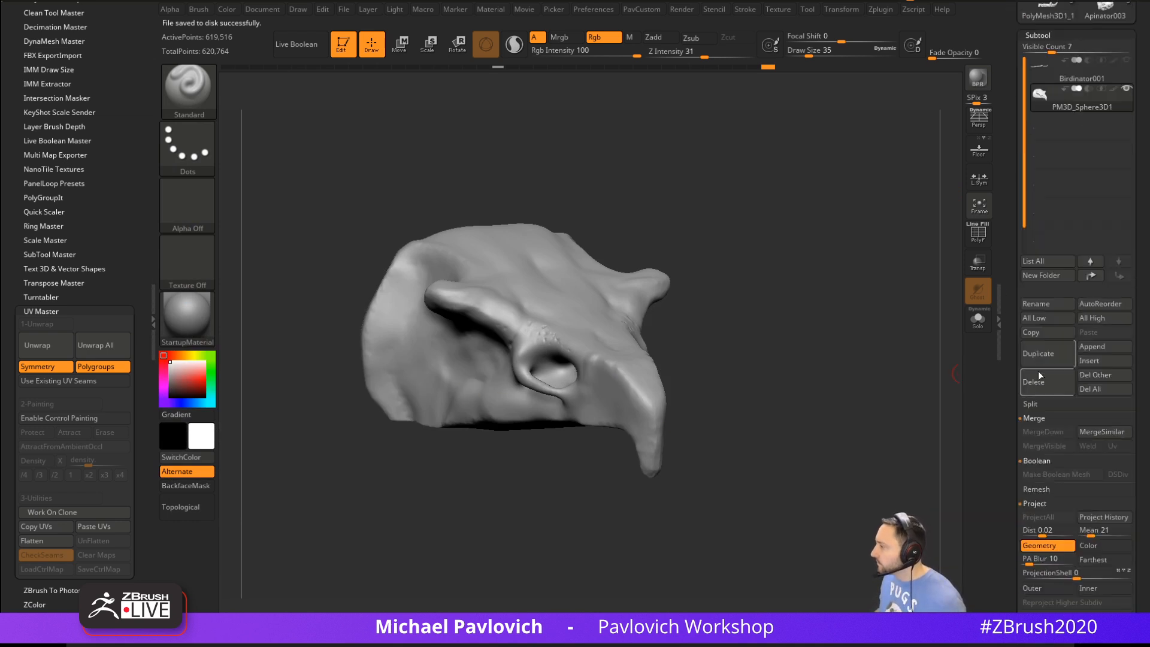
left_click(1112, 392)
left_click(1109, 154)
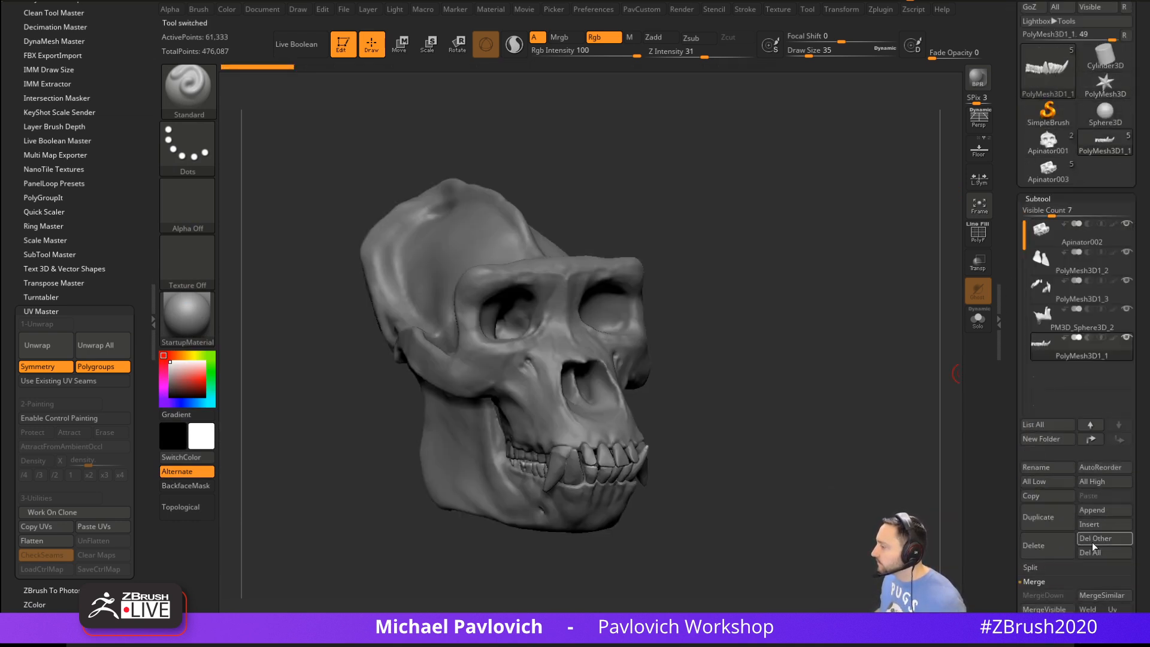
left_click(1094, 551)
left_click(1043, 134)
left_click(1097, 551)
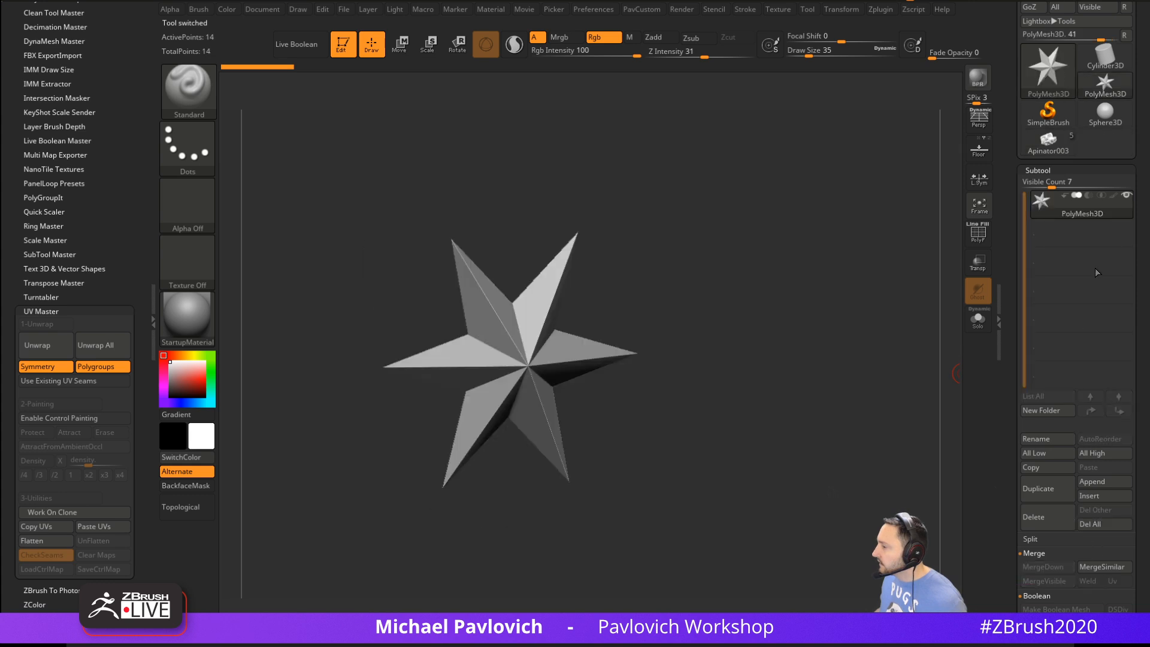
left_click(1078, 139)
left_click(1115, 523)
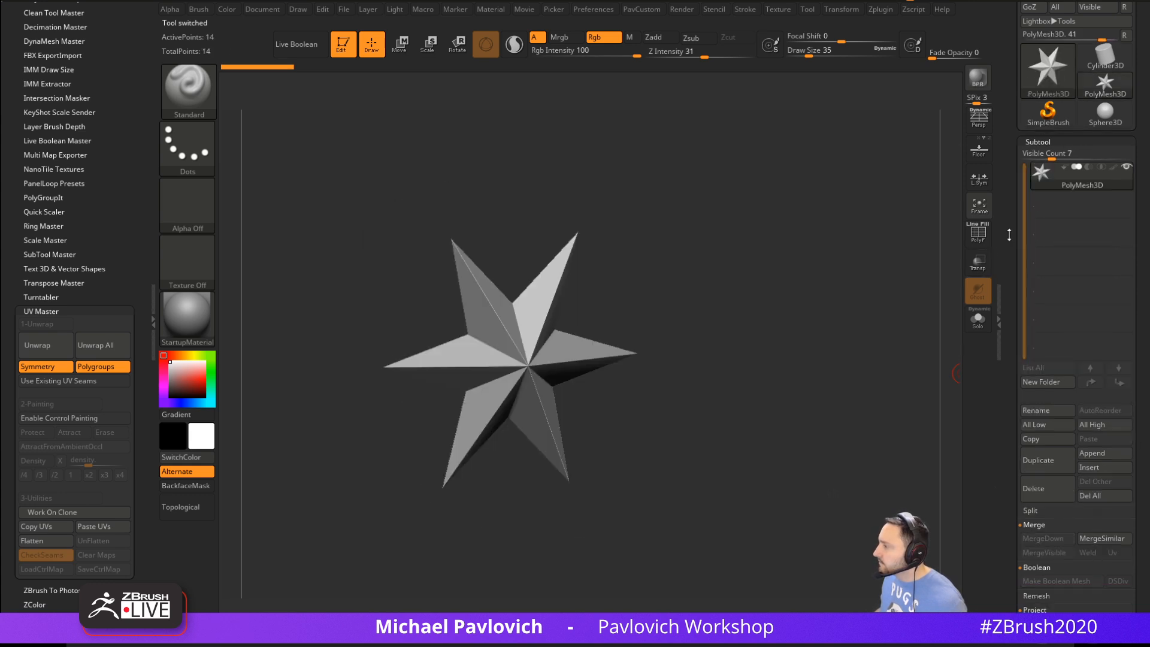
Load GorillaSkull.ZTL from the Apinator folder and turn off polypaint on its GorillaSkull subtool
left_click(593, 10)
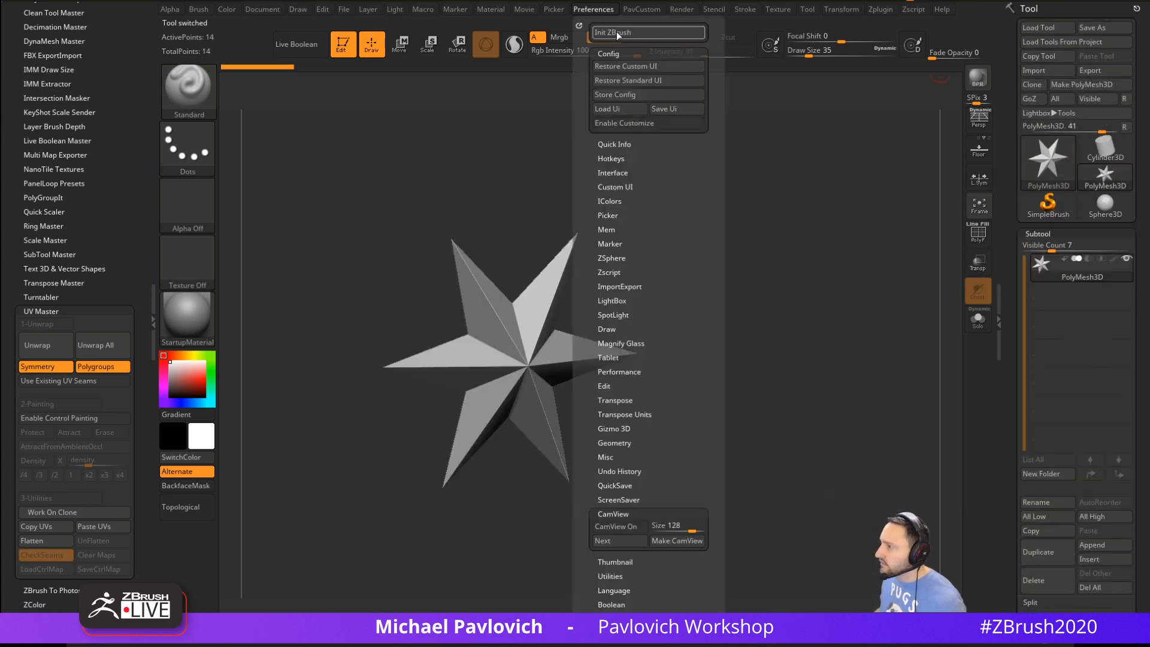
left_click(1042, 28)
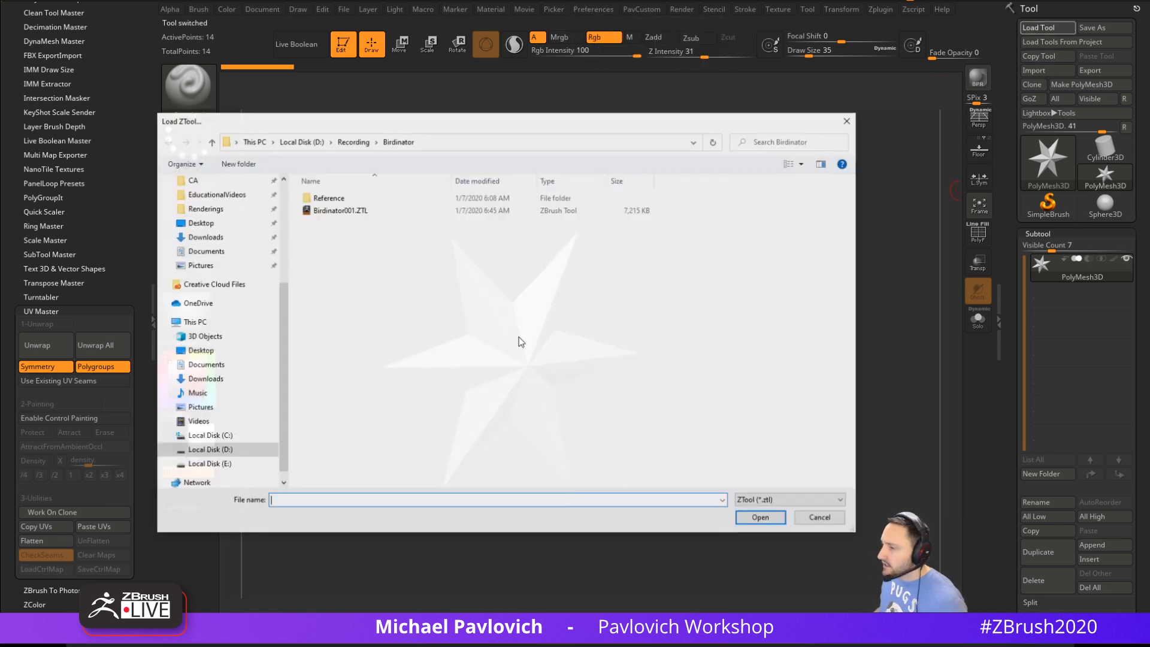
scroll(222, 283, "up", 3)
scroll(222, 269, "up", 1)
left_click(203, 232)
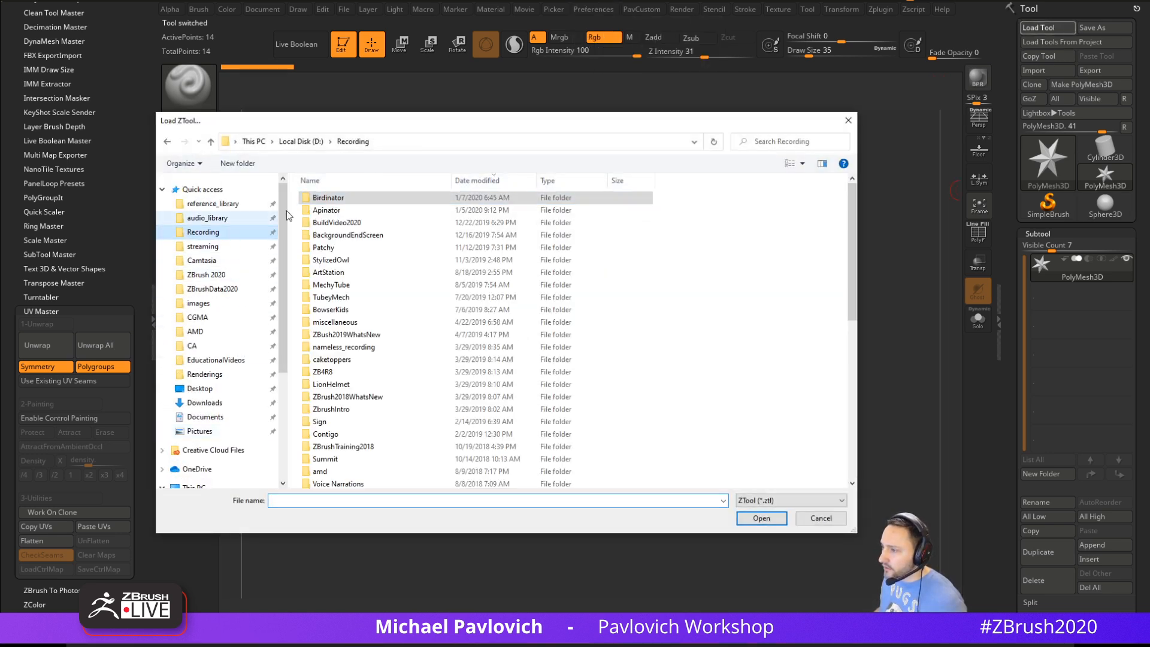
double_click(336, 211)
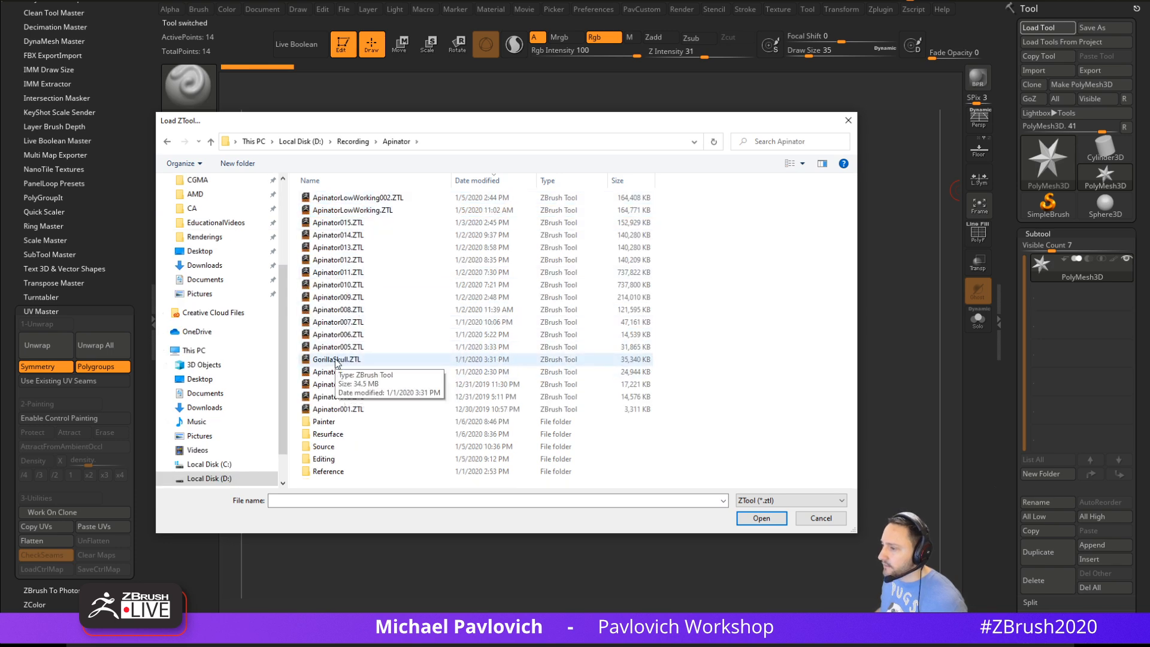
double_click(336, 360)
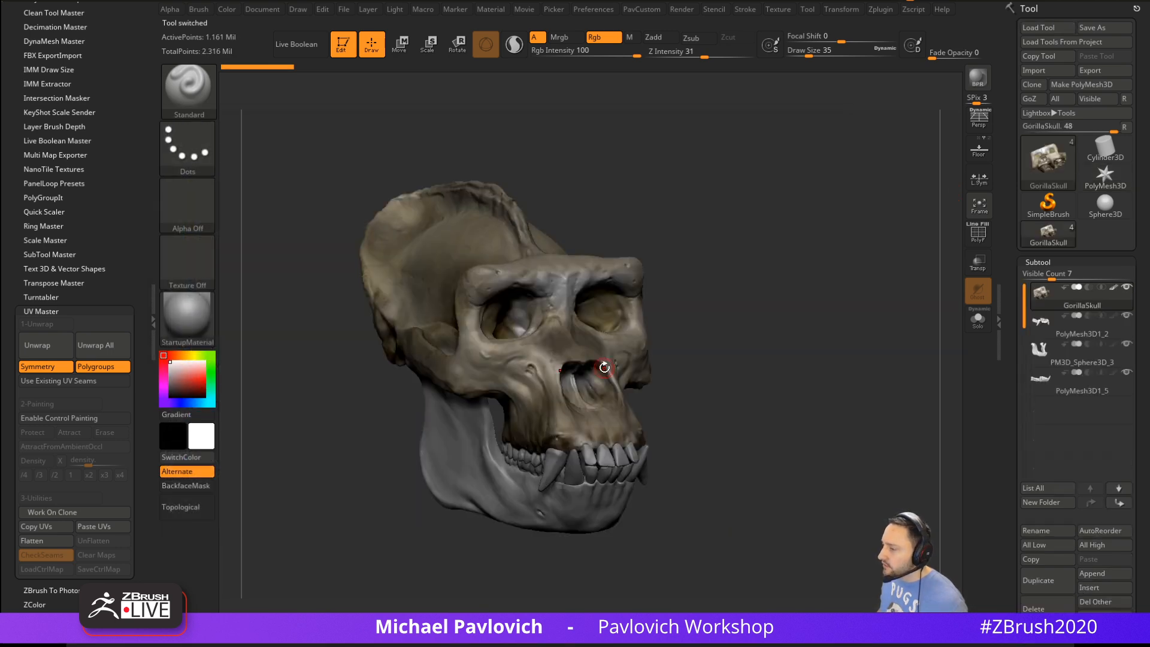
left_click(1113, 288)
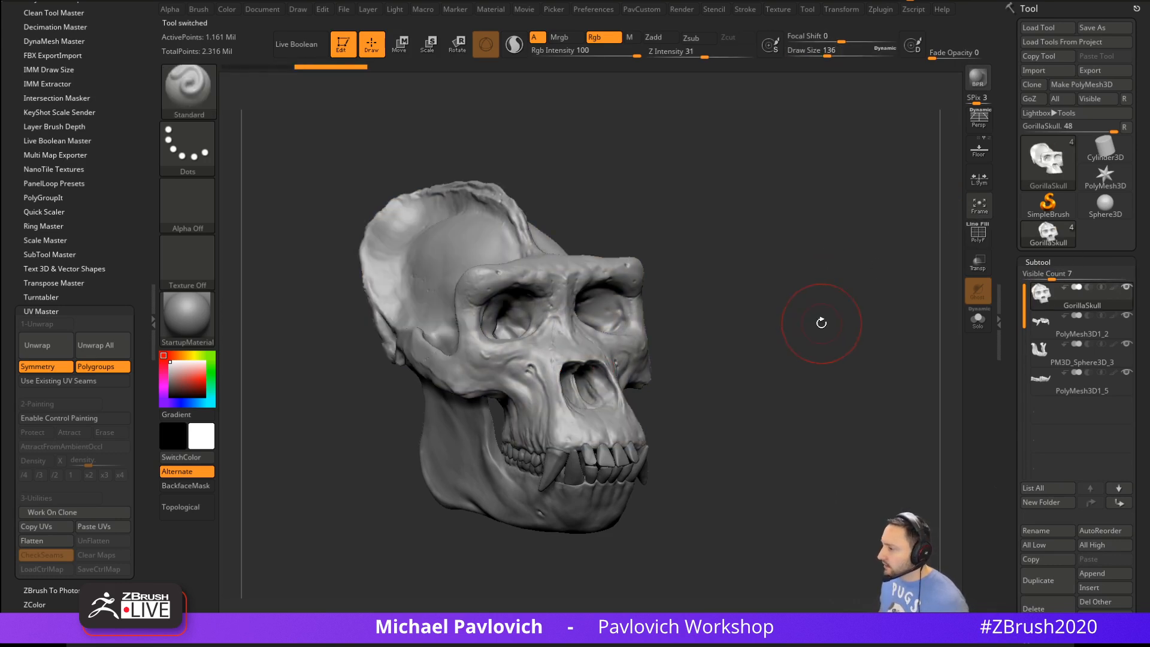
Preview the GorillaSkull subtool at its lowest subdivision level and return it to level 5
mouse_move(805, 322)
left_mouse_down("alt")
mouse_move(821, 329)
mouse_move(841, 304)
left_mouse_up("alt")
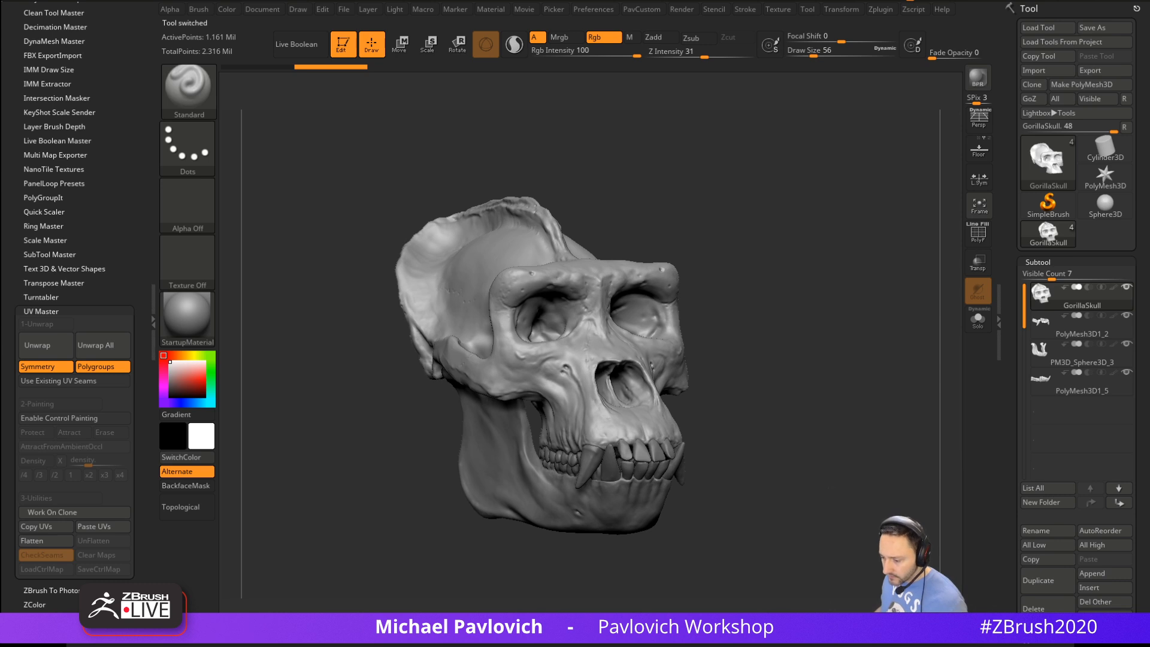
left_click_drag(841, 253, 835, 266)
key("s")
scroll(1027, 286, "down", 10)
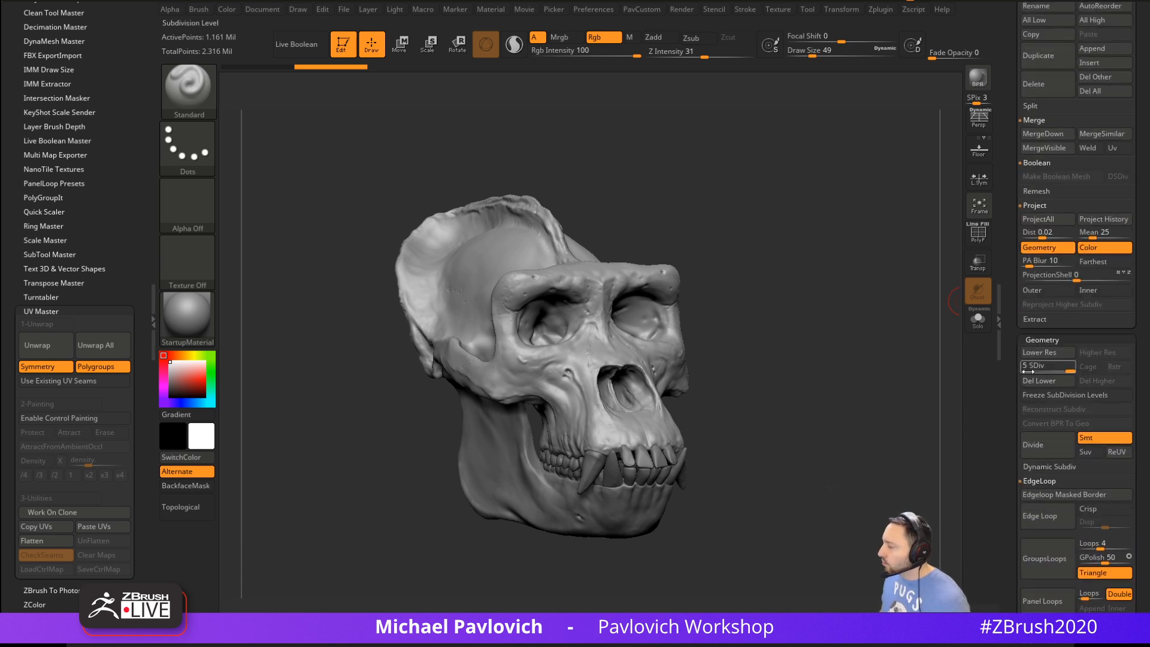
left_click(1025, 369)
left_click(1070, 369)
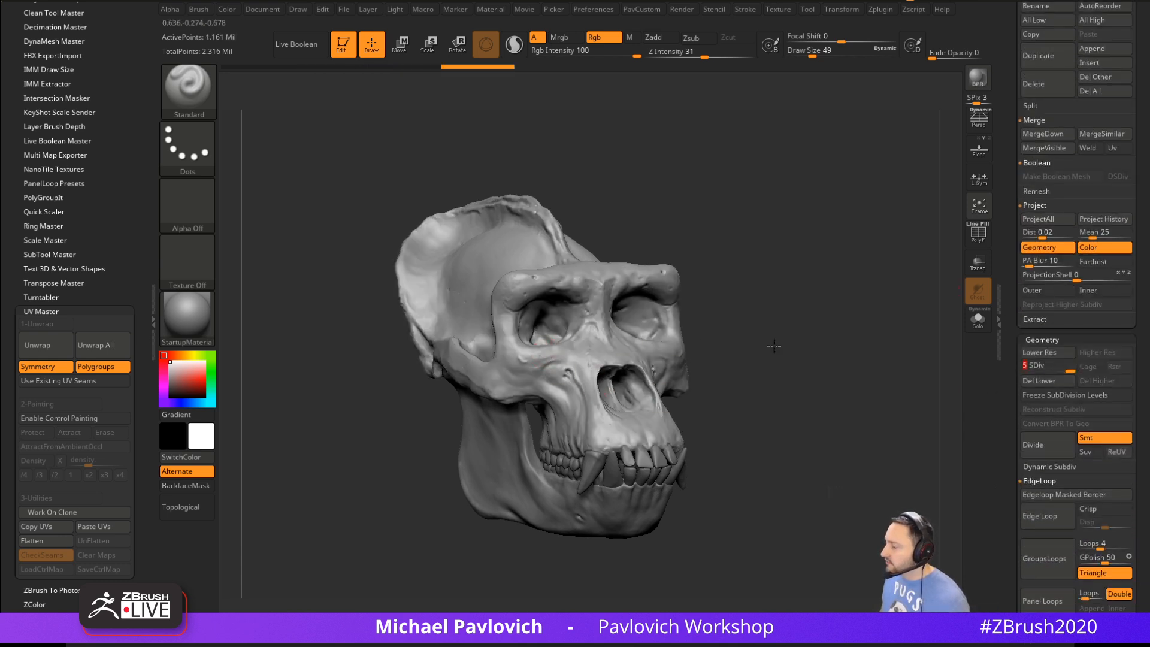
Examine the gorilla skull's sculpted forms from the front and both sides
mouse_move(770, 339)
left_mouse_down()
mouse_move(752, 365)
mouse_move(739, 362)
mouse_move(808, 377)
mouse_move(597, 390)
left_mouse_up()
key("s")
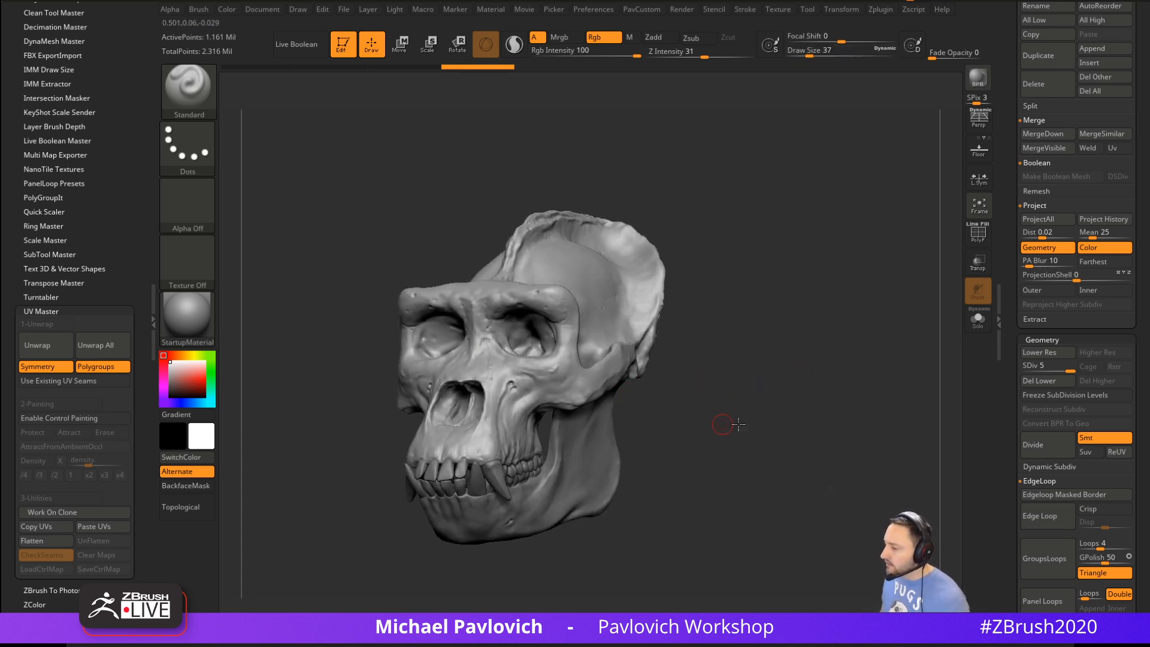
left_click_drag(738, 424, 757, 425)
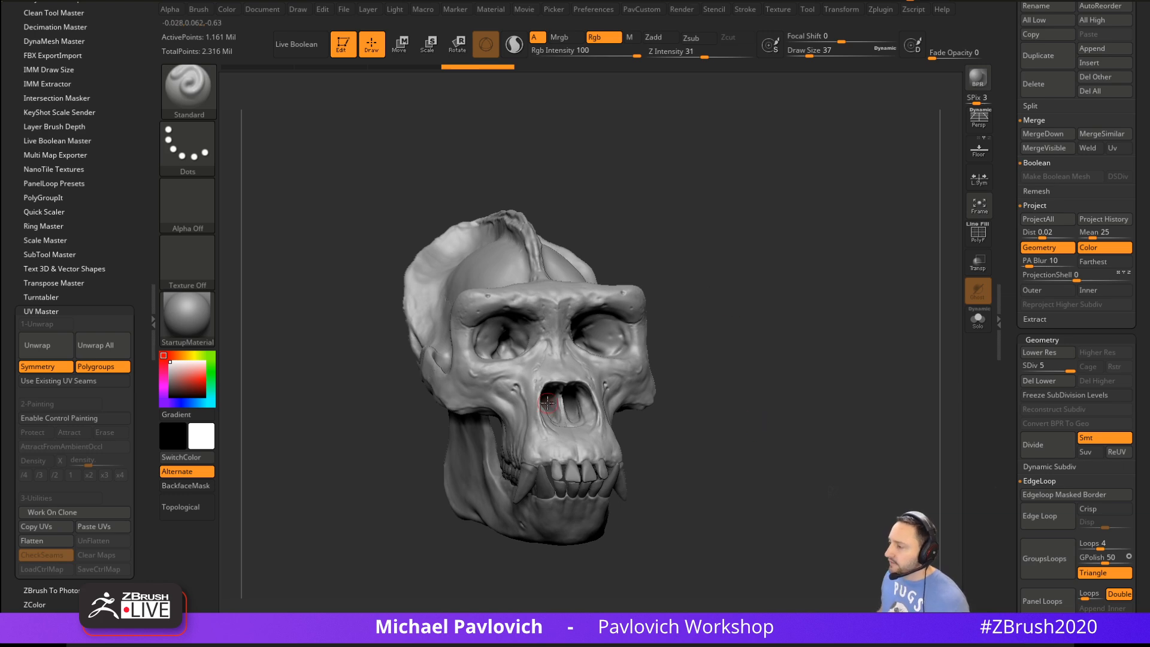
right_click_drag(547, 403, 718, 216)
mouse_move(786, 291)
right_mouse_down()
mouse_move(754, 285)
mouse_move(803, 313)
mouse_move(806, 293)
mouse_move(733, 322)
mouse_move(775, 285)
mouse_move(837, 310)
mouse_move(797, 271)
mouse_move(781, 345)
mouse_move(866, 340)
mouse_move(732, 351)
right_mouse_up()
key("s")
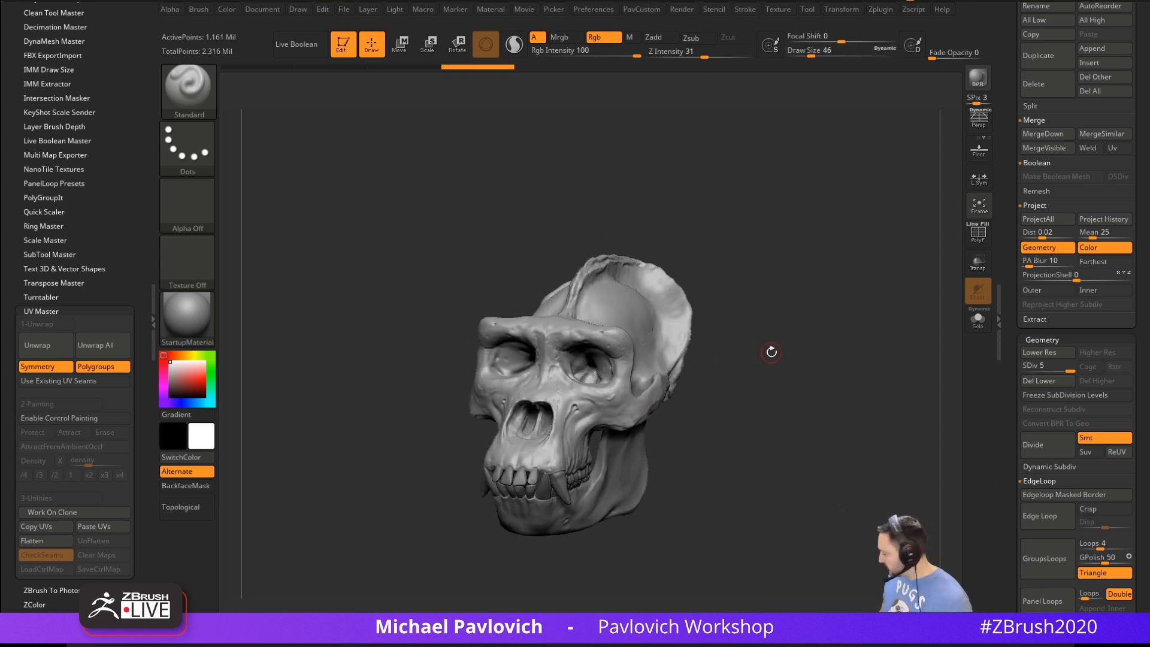
mouse_move(777, 334)
right_mouse_down("ctrl")
mouse_move(829, 336)
mouse_move(822, 357)
right_mouse_up("ctrl")
key("s")
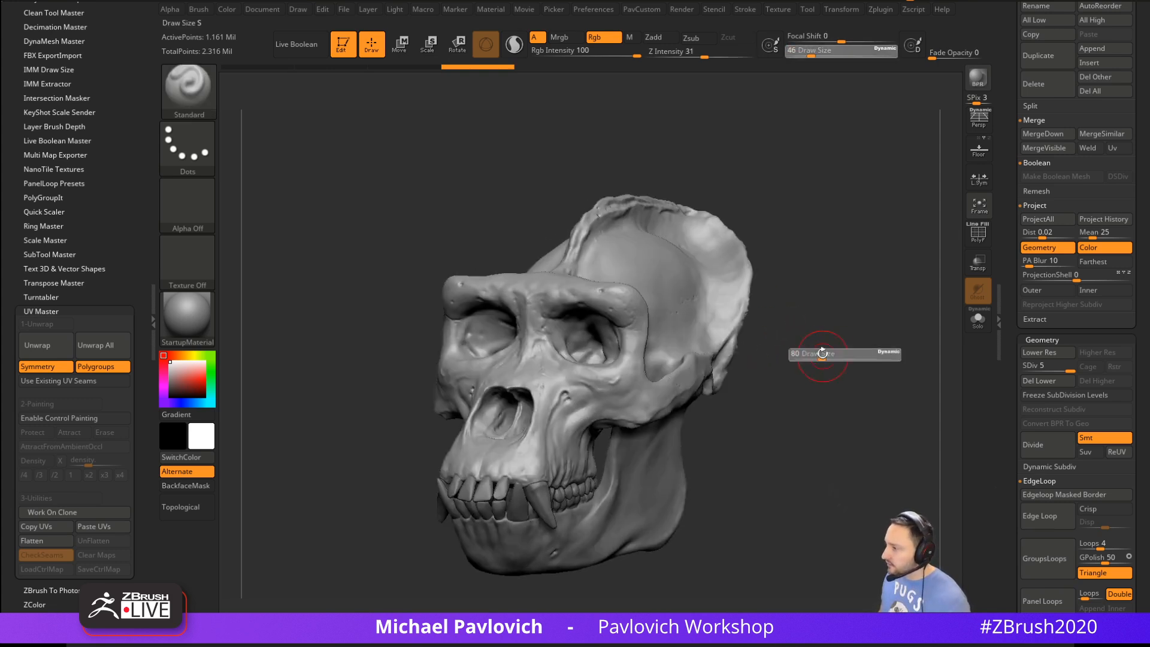
left_click_drag(820, 355, 812, 356)
right_click_drag(811, 357, 851, 351)
right_click_drag(549, 367, 779, 312)
key("s")
left_click_drag(779, 312, 785, 311)
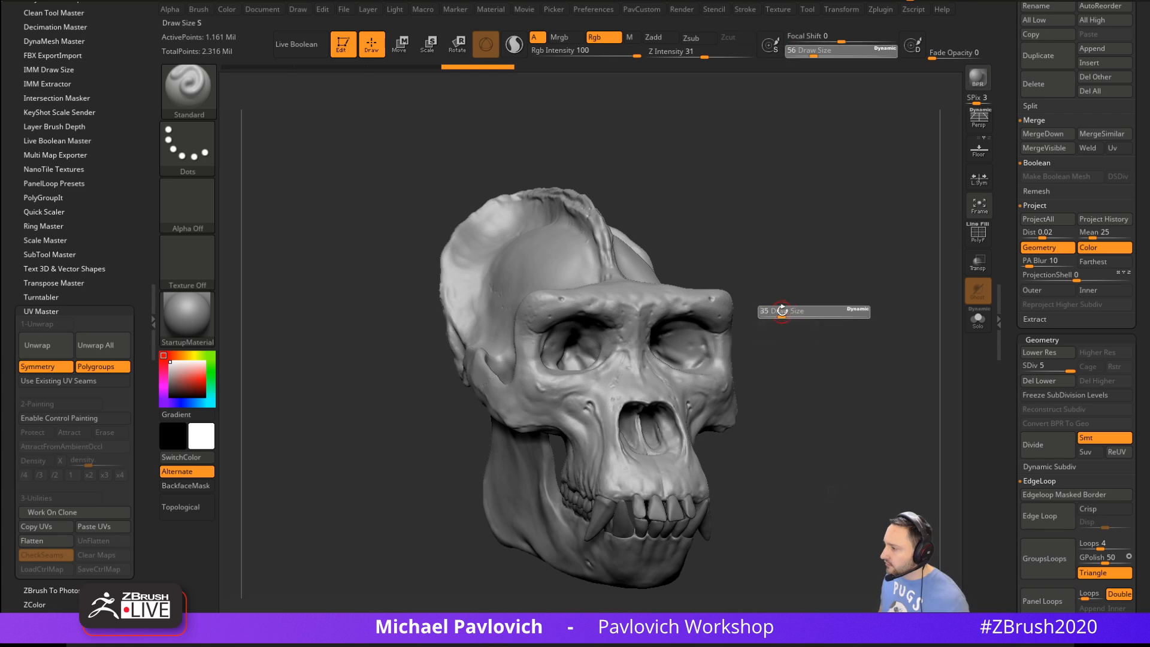
mouse_move(786, 311)
right_mouse_down()
mouse_move(797, 312)
mouse_move(765, 310)
mouse_move(797, 309)
mouse_move(787, 331)
mouse_move(835, 338)
mouse_move(787, 343)
mouse_move(776, 378)
mouse_move(773, 364)
mouse_move(780, 375)
mouse_move(881, 365)
mouse_move(898, 300)
mouse_move(882, 339)
mouse_move(840, 337)
mouse_move(844, 352)
right_mouse_up()
DynaMesh the GorillaSkull subtool at a resolution of 360
key("t")
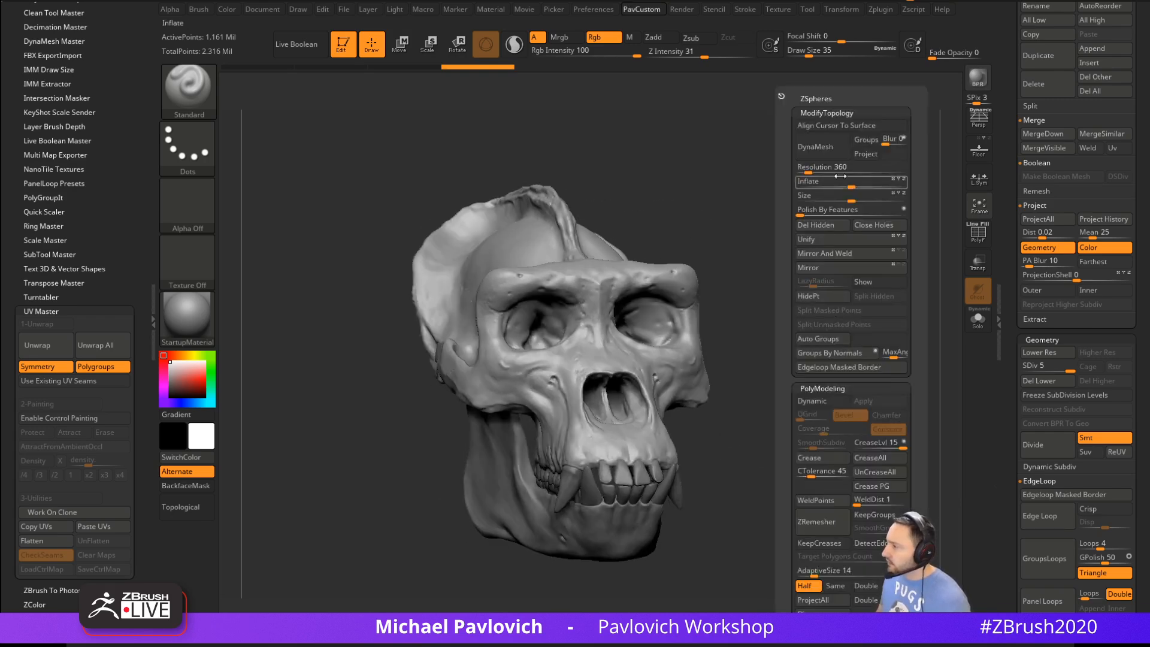
left_click(825, 145)
left_click(777, 179)
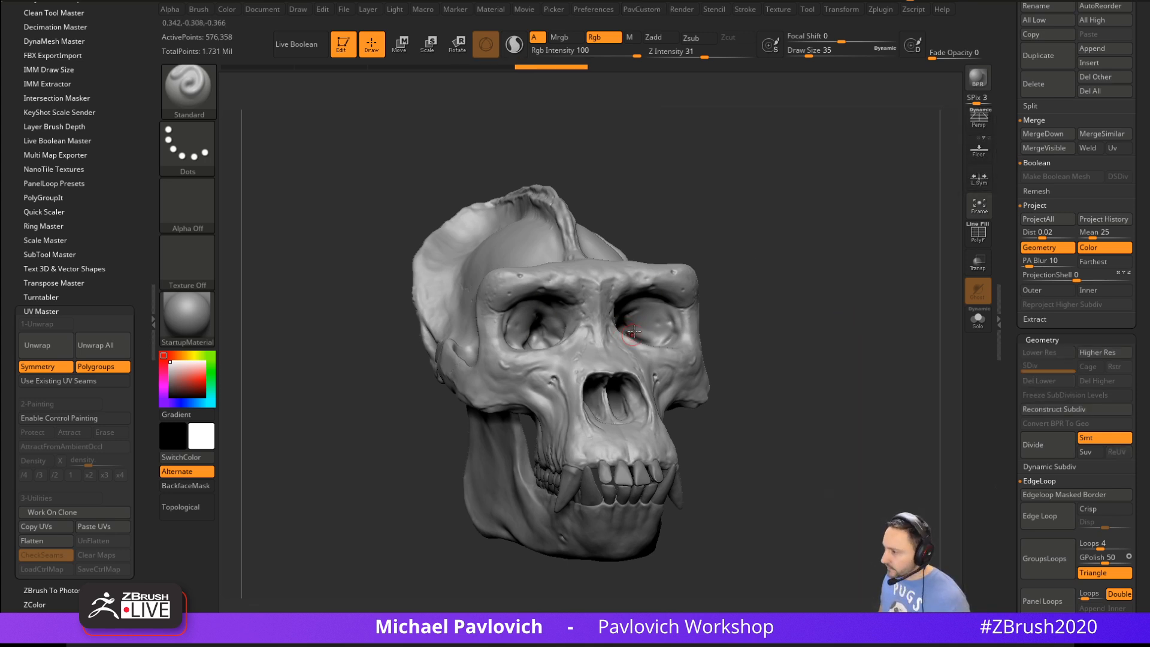
Try to DynaMesh the GorillaSkull subtool at lower resolutions of 288 and 240
key("t")
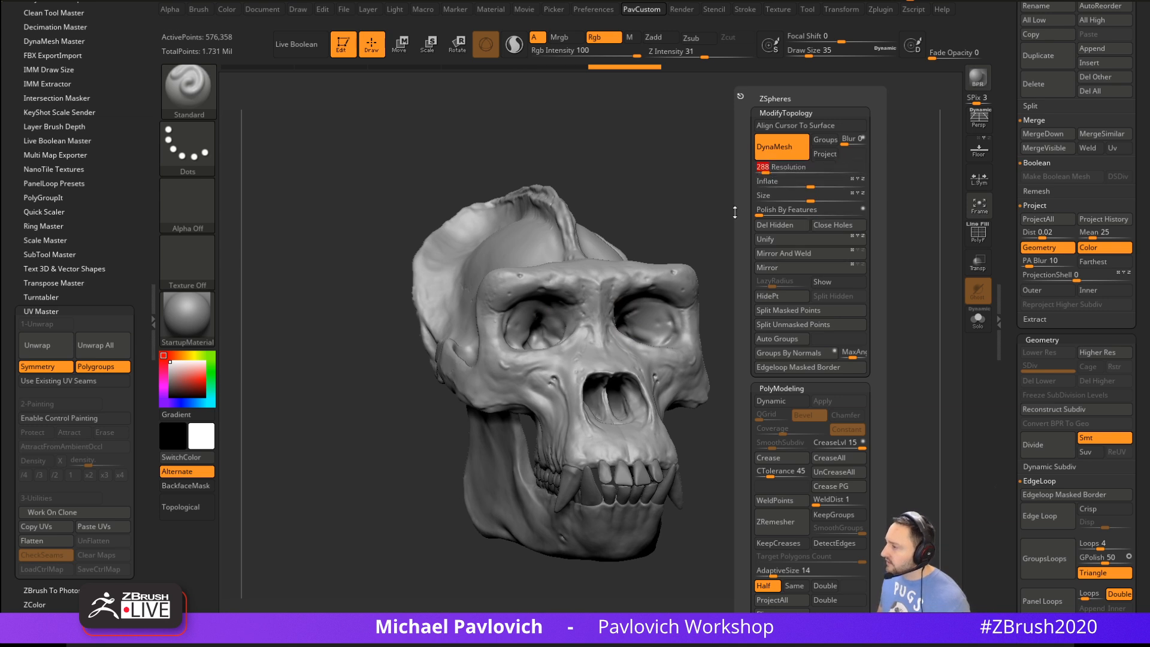
key("shift")
key("t")
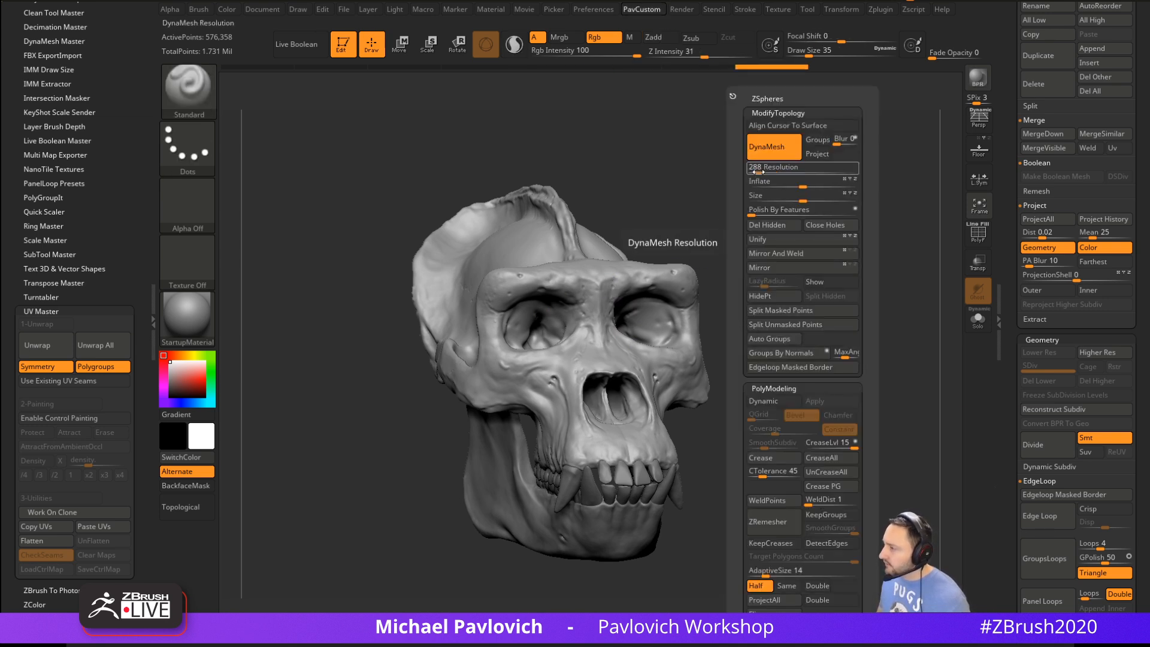
left_click_drag(778, 207, 819, 289, "ctrl")
key("t")
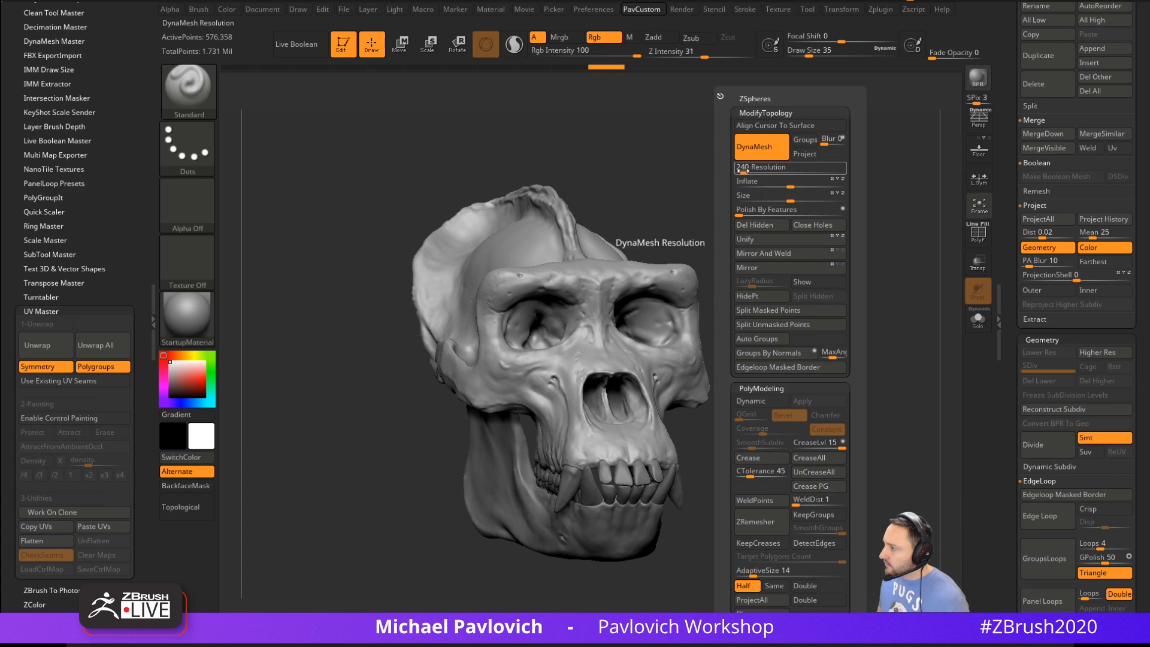
key("shift")
mouse_move(768, 228)
left_mouse_down()
mouse_move(829, 261)
mouse_move(835, 299)
left_mouse_up()
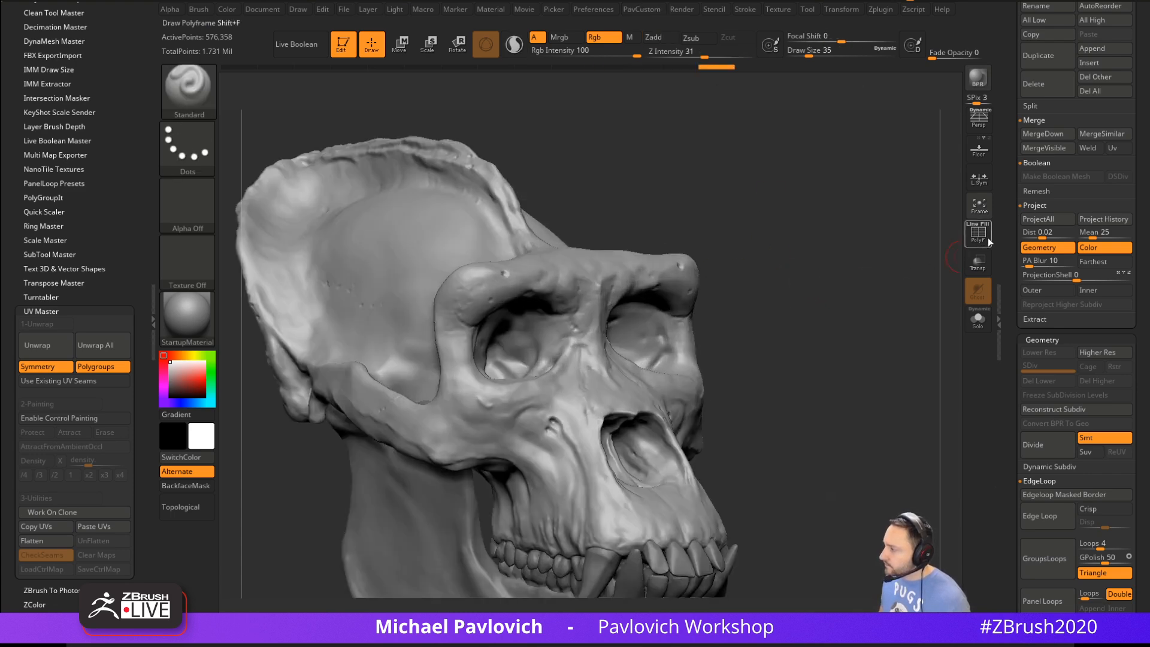
Turn on the polyframe and try to DynaMesh the GorillaSkull subtool at a resolution of 152
left_click(987, 240)
left_click(987, 240)
left_click(987, 240)
key("t")
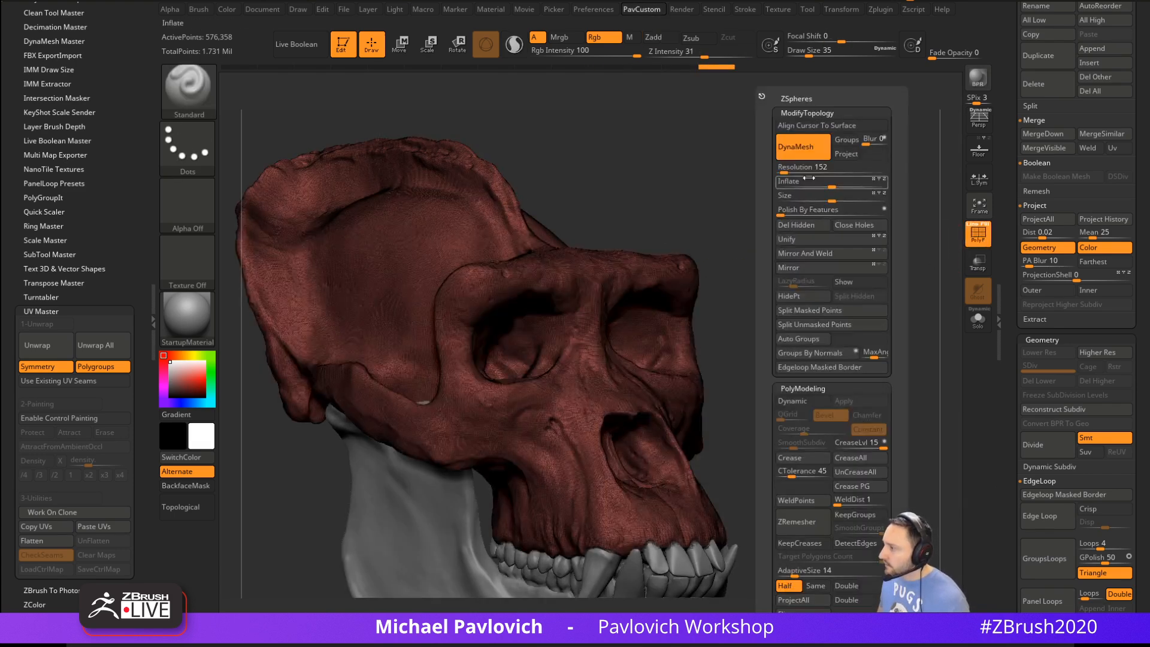
left_click_drag(779, 174, 801, 193, "ctrl")
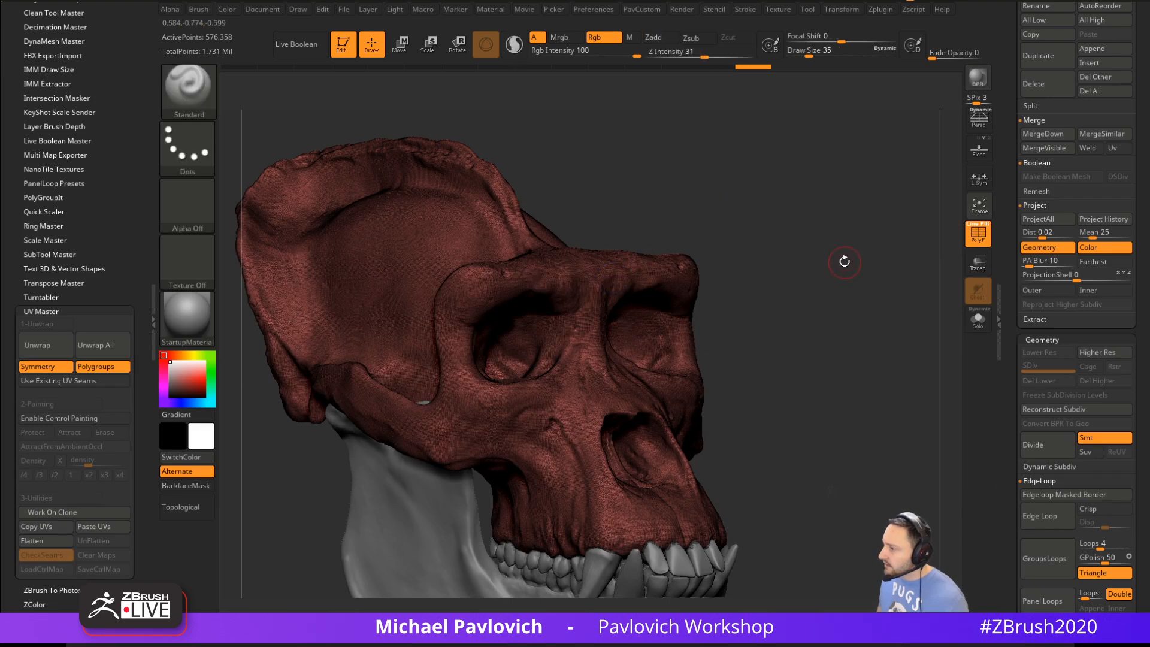
Turn off Geometry in the subtool Project options while leaving Color on
left_click_drag(841, 258, 847, 220)
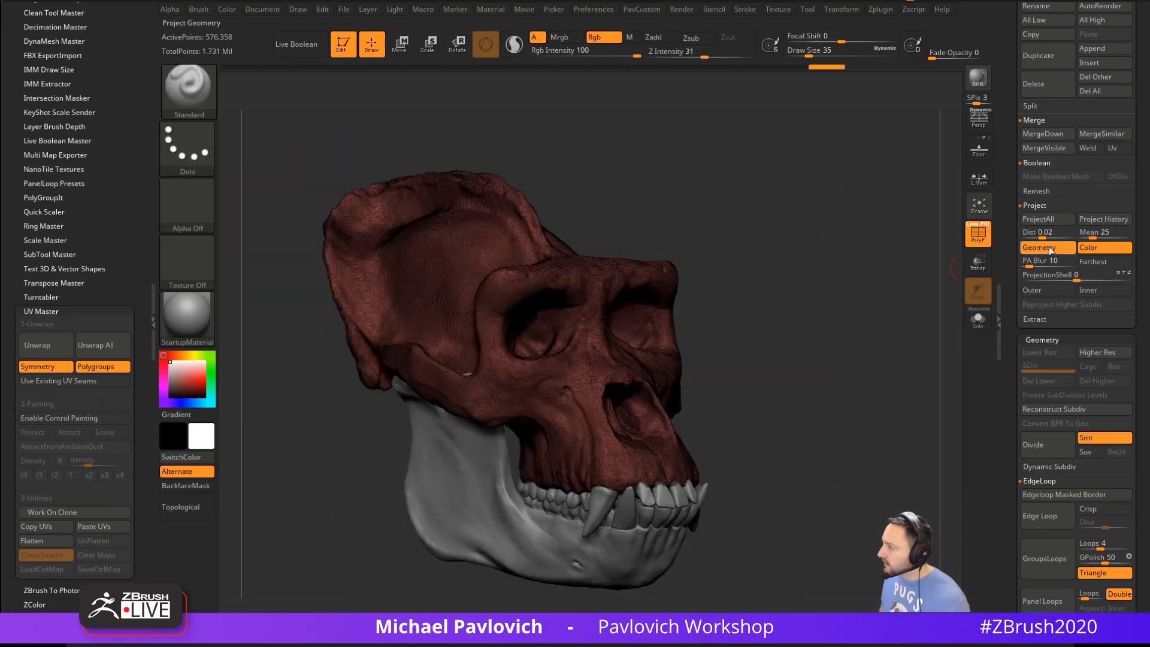
left_click(1089, 252)
left_click(1040, 248)
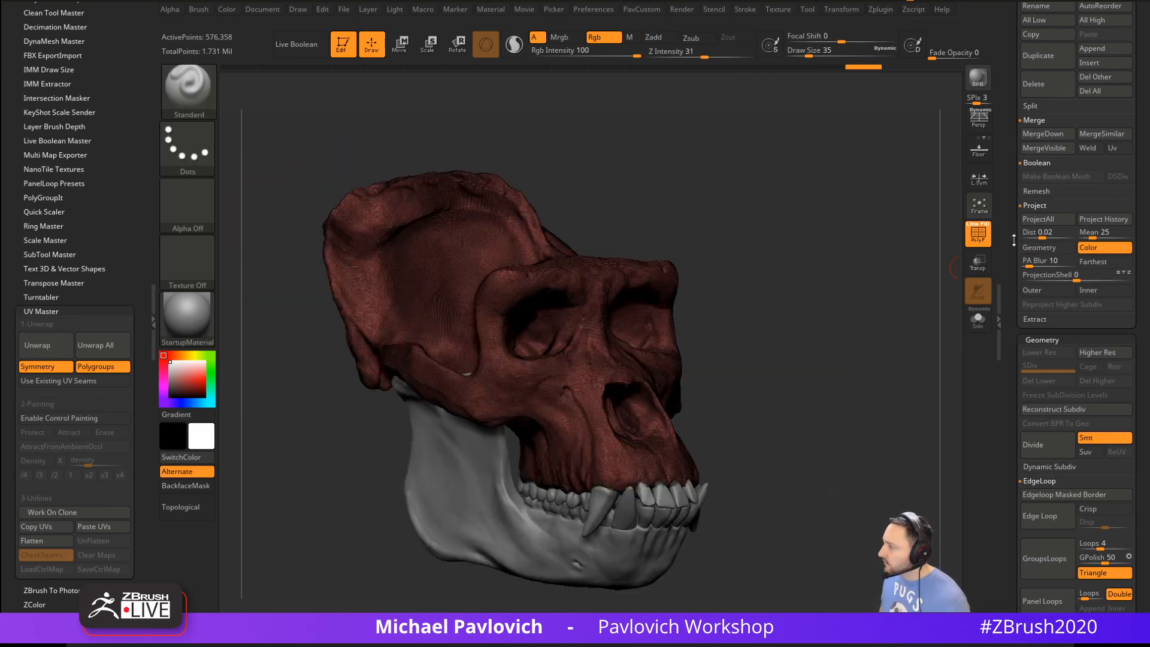
left_click_drag(1016, 240, 1018, 397)
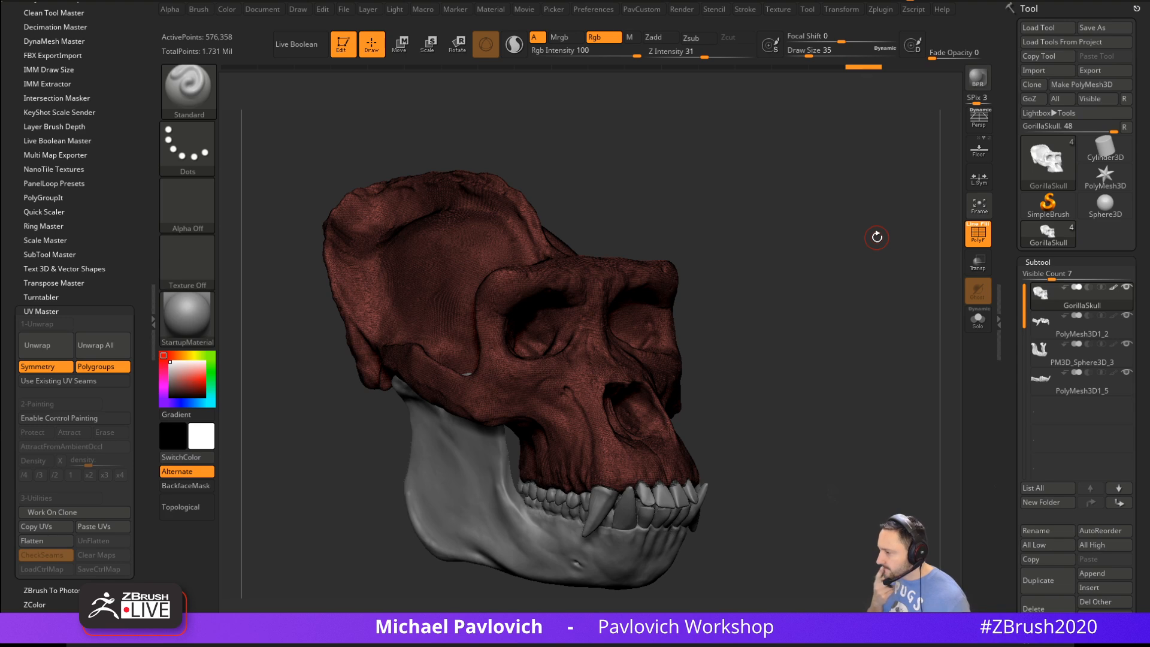
Set the Standard brush's draw size to 62 and turn off its Rgb channel
key("s")
mouse_move(833, 261)
left_mouse_down()
mouse_move(569, 291)
mouse_move(584, 278)
left_mouse_up()
left_click_drag(748, 197, 810, 193)
key("ctrl")
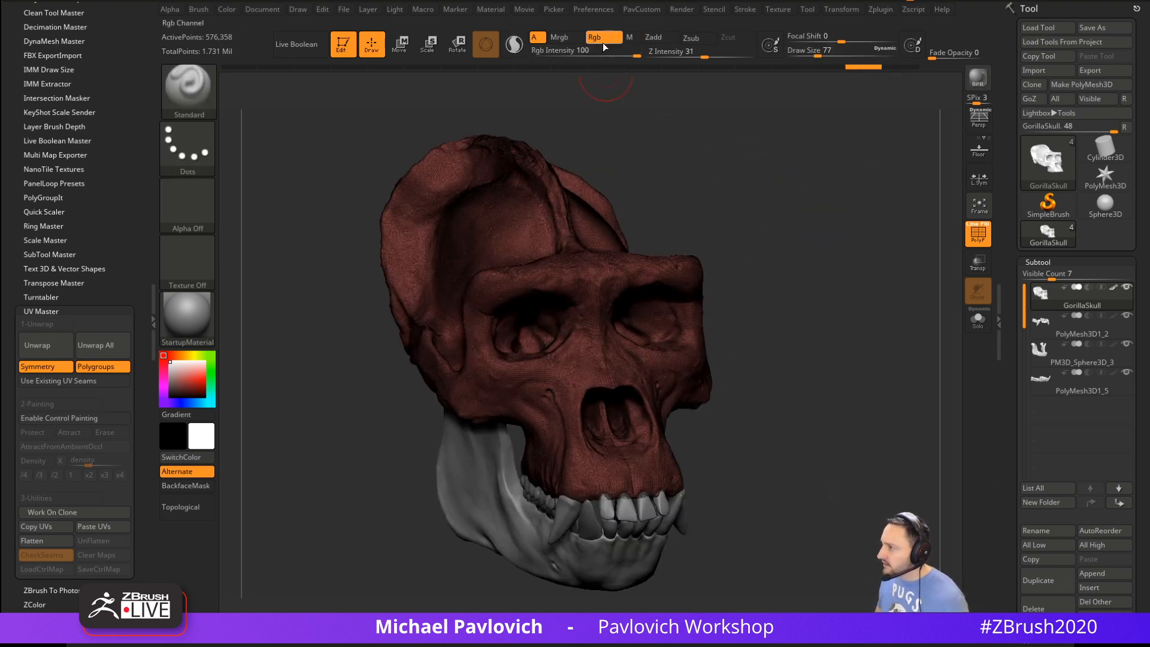
left_click(603, 39)
Try to DynaMesh the GorillaSkull subtool from its Geometry settings, using resolutions of 528 and 192
left_click_drag(1012, 324, 1016, 239)
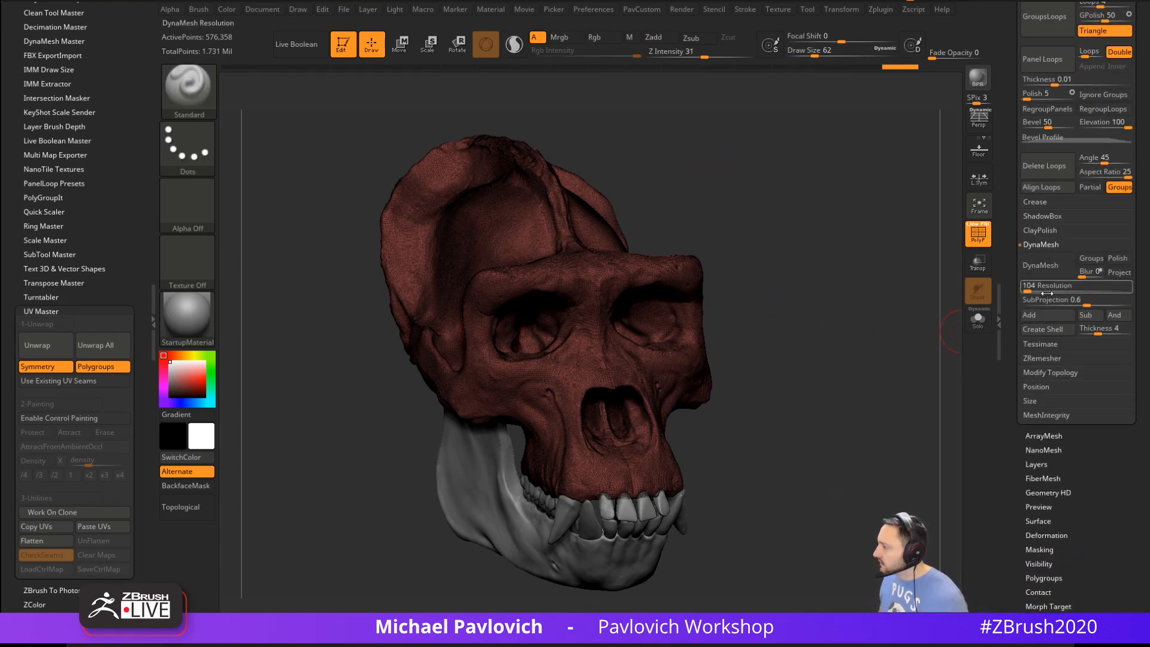
left_click_drag(1044, 287, 1056, 287)
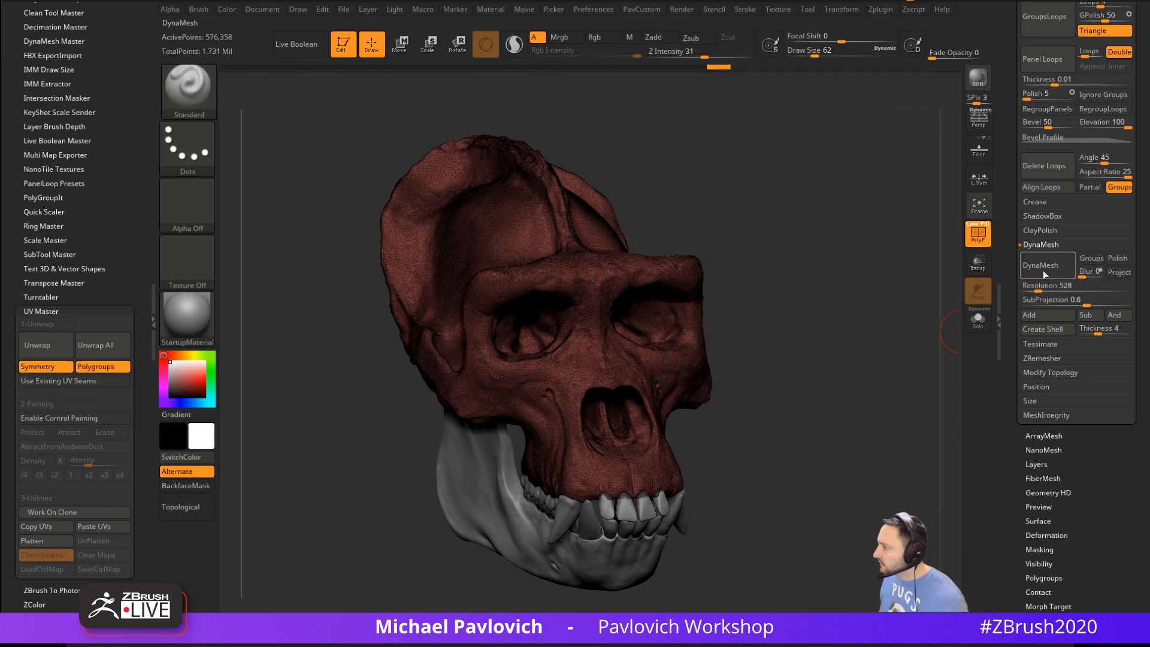
left_click(1047, 265)
key("space")
left_click(821, 226)
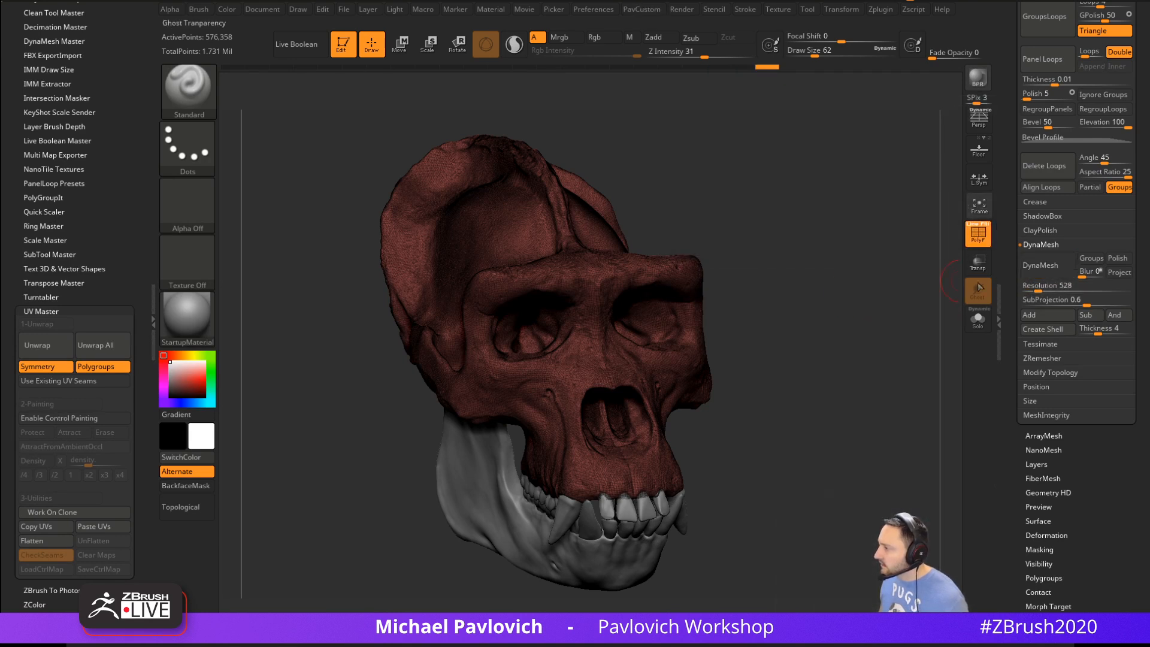
left_click(1042, 265)
left_click_drag(1025, 288, 1013, 288)
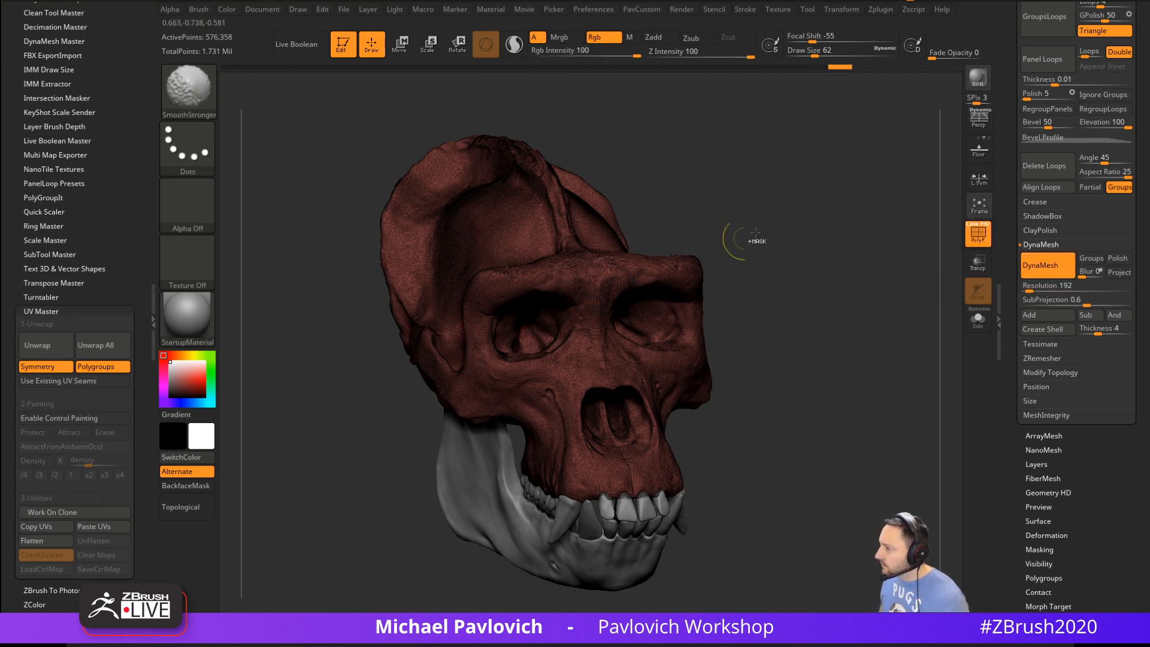
Merge the visible gorilla skull subtools into a new tool and switch to Merged_GorillaSkull
scroll(1031, 470, "up", 10)
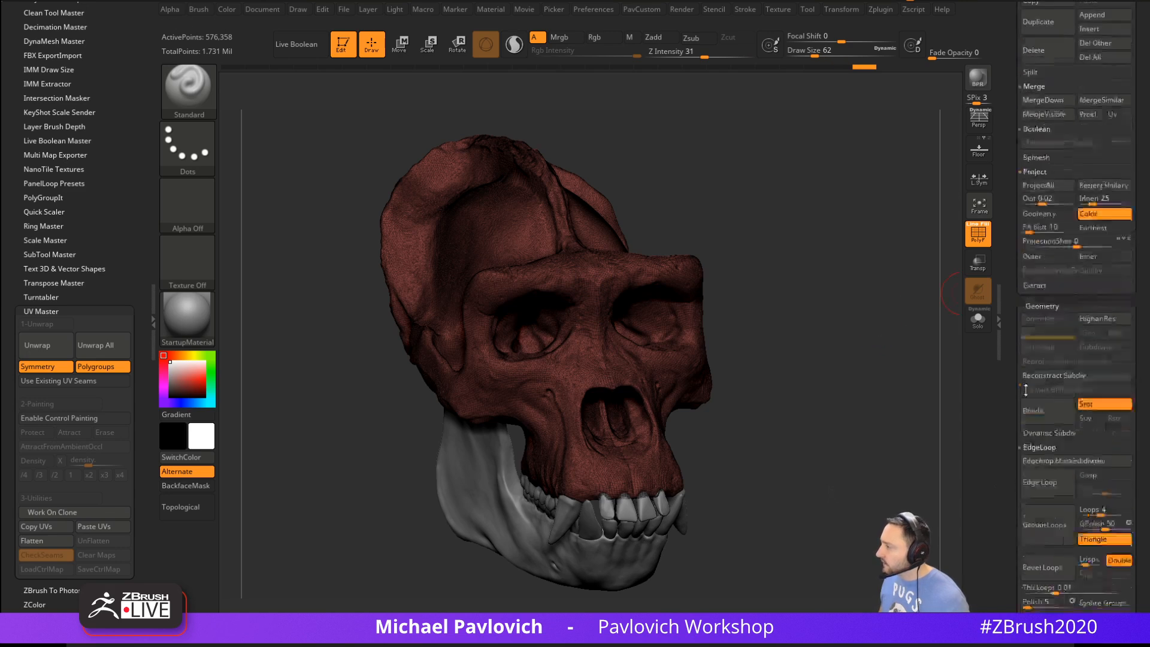
scroll(1043, 467, "up", 5)
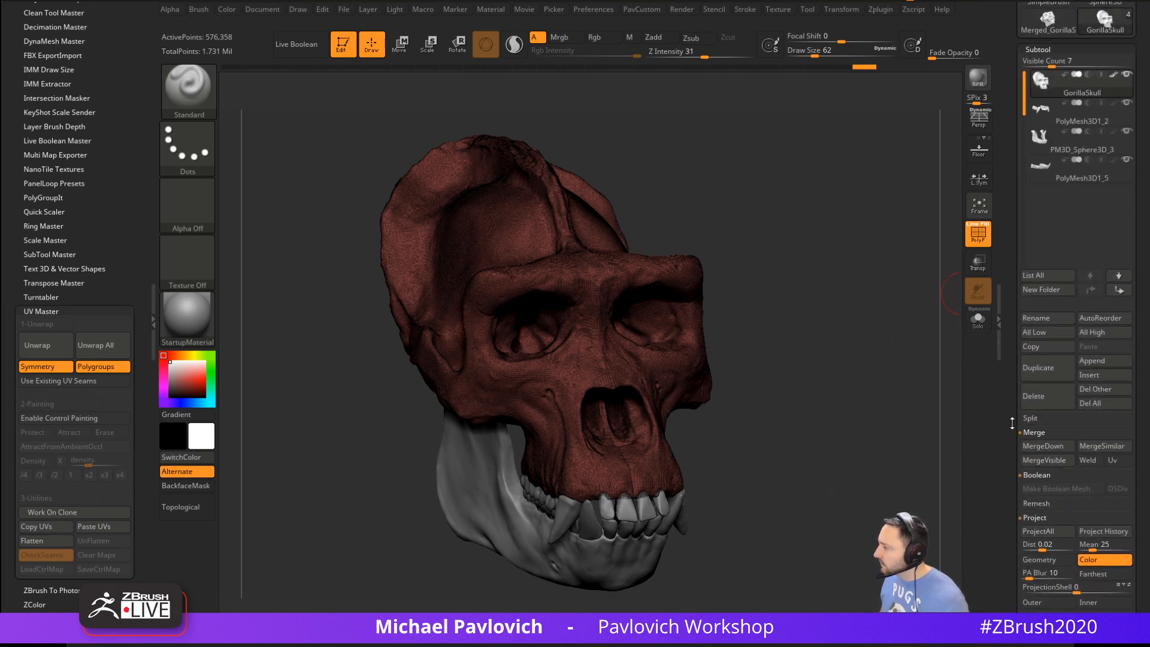
left_click(1048, 233)
left_click_drag(763, 310, 844, 347)
key("space")
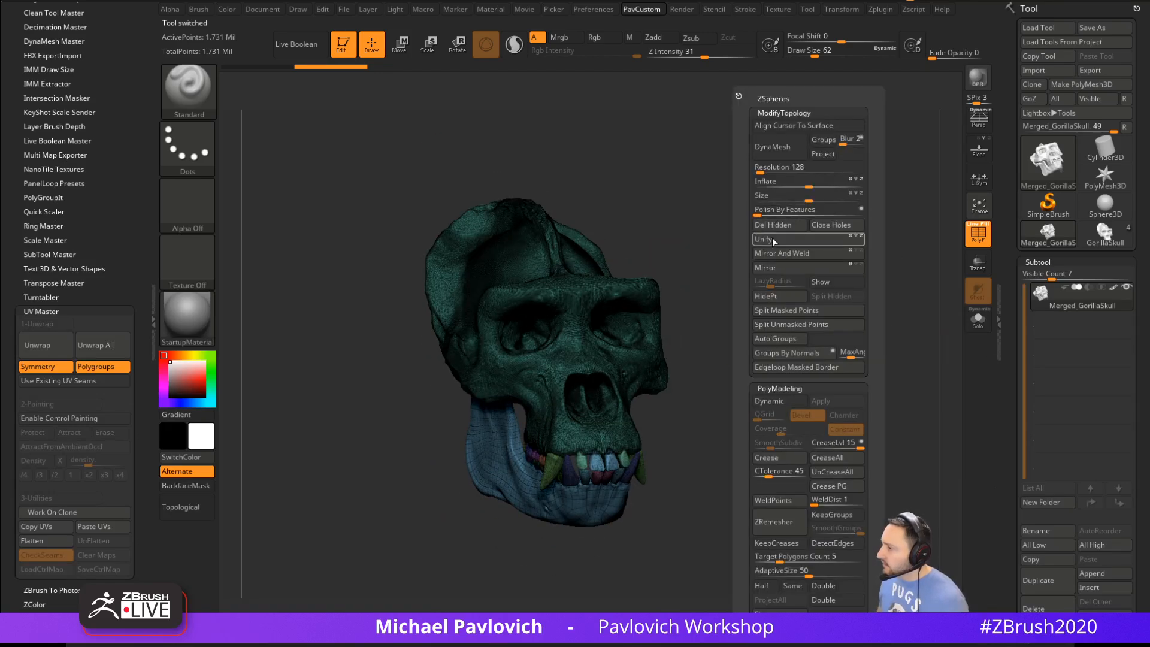
Isolate the cranium's polygroup and split the hidden jaw and teeth into a separate subtool
mouse_move(773, 241)
left_mouse_down()
mouse_move(734, 328)
mouse_move(759, 344)
mouse_move(791, 315)
mouse_move(710, 331)
left_mouse_up()
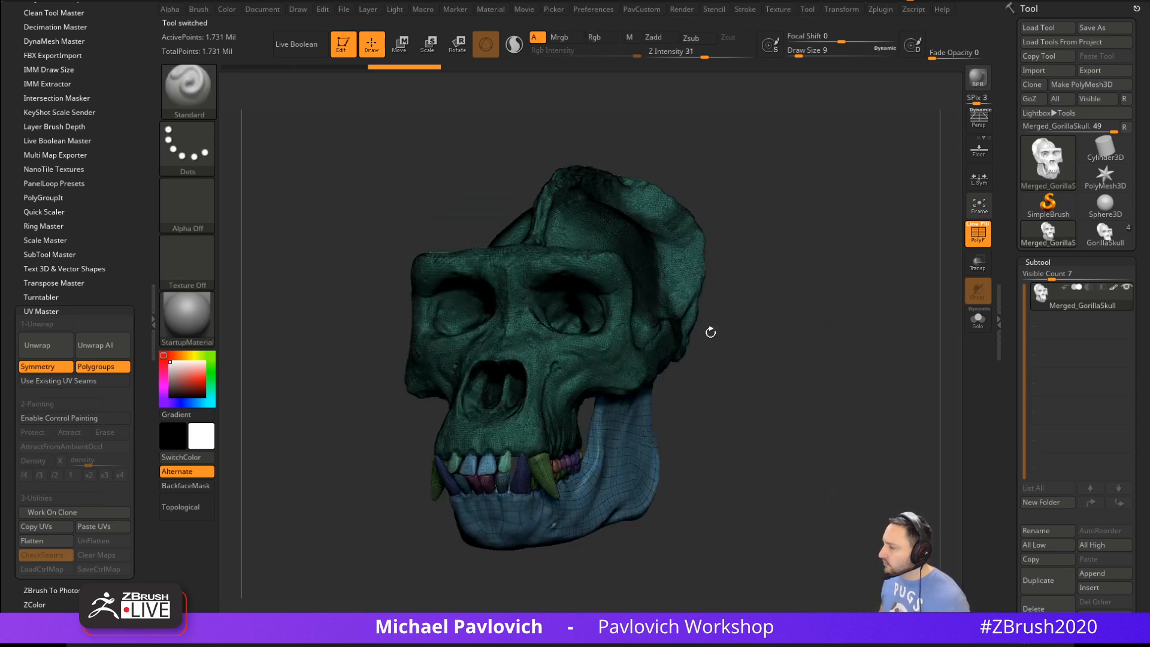
left_click_drag(781, 328, 803, 295)
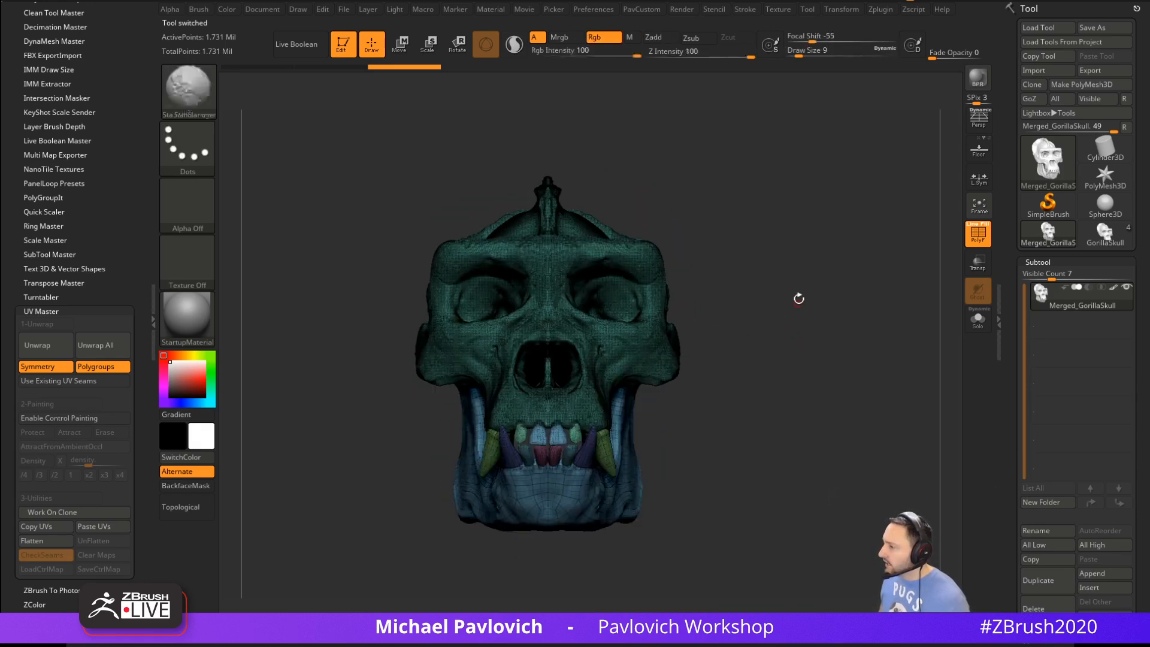
left_click_drag(800, 249, 770, 182)
left_click(697, 233, "ctrl+shift")
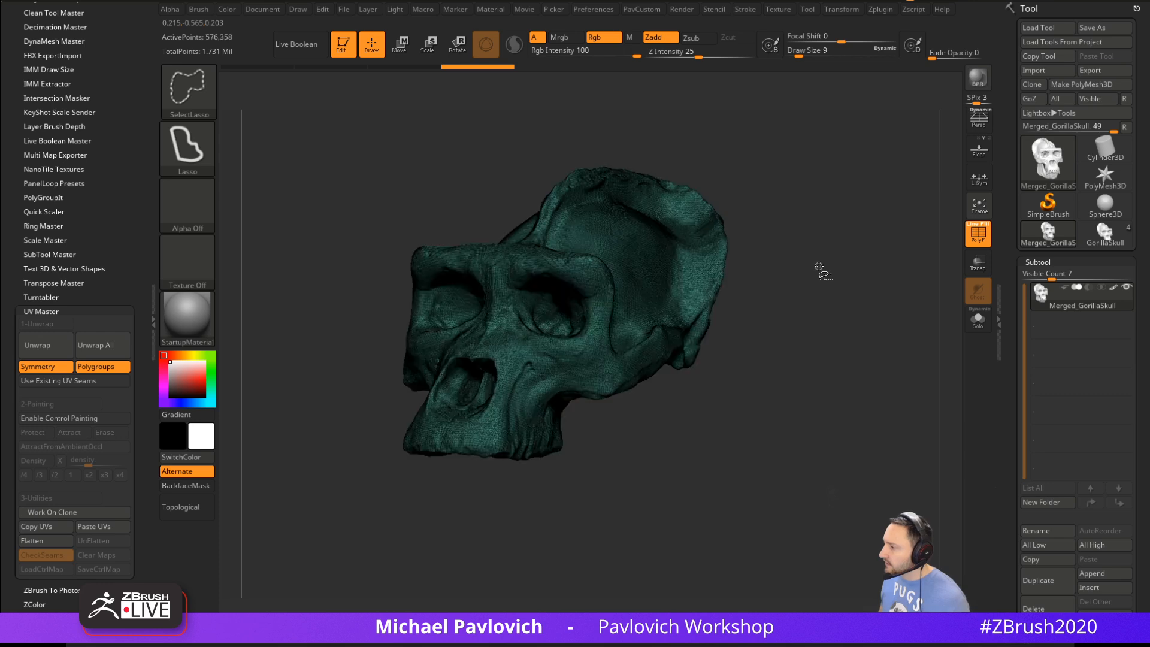
key("grave")
left_click(847, 296)
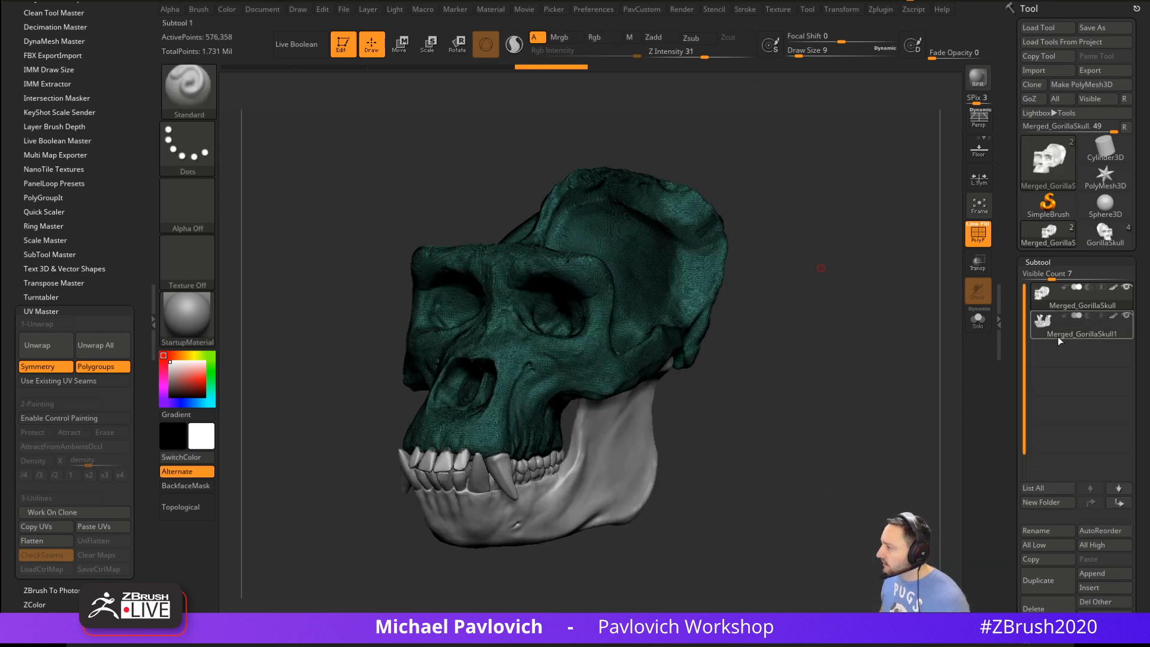
Isolate the jawbone in the Merged_GorillaSkull1 subtool and split the hidden teeth into their own subtool
left_click(1057, 333)
key("grave")
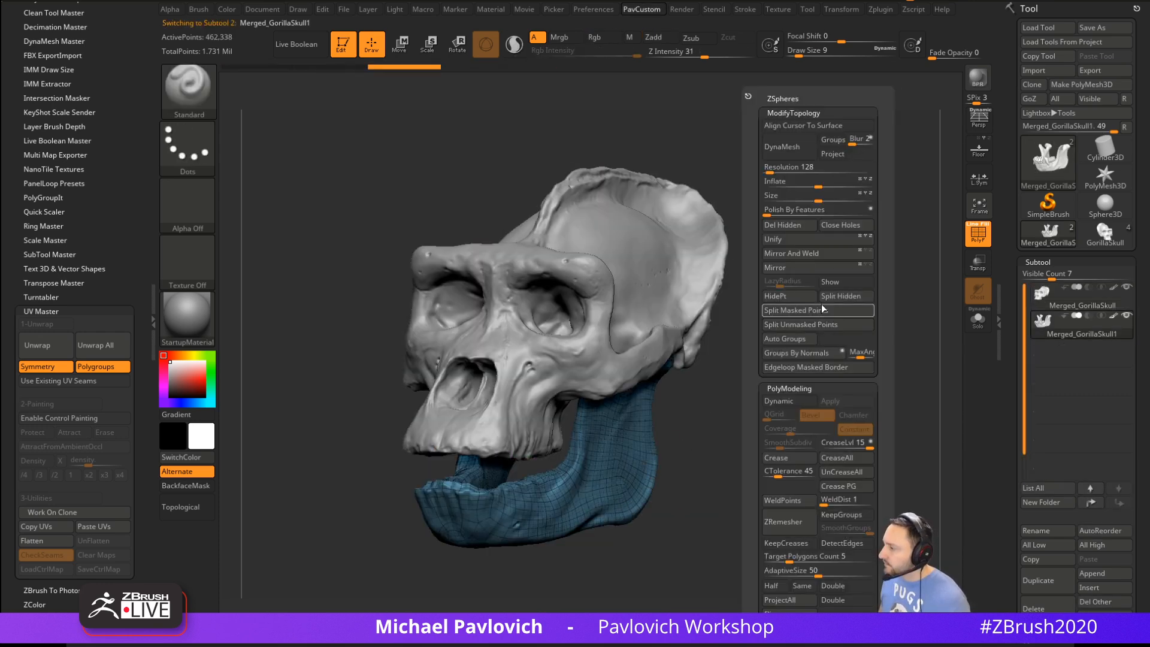
left_click(841, 296)
Make the Merged_GorillaSkull cranium the active subtool and DynaMesh it at a resolution of 128
left_click(505, 277, "alt")
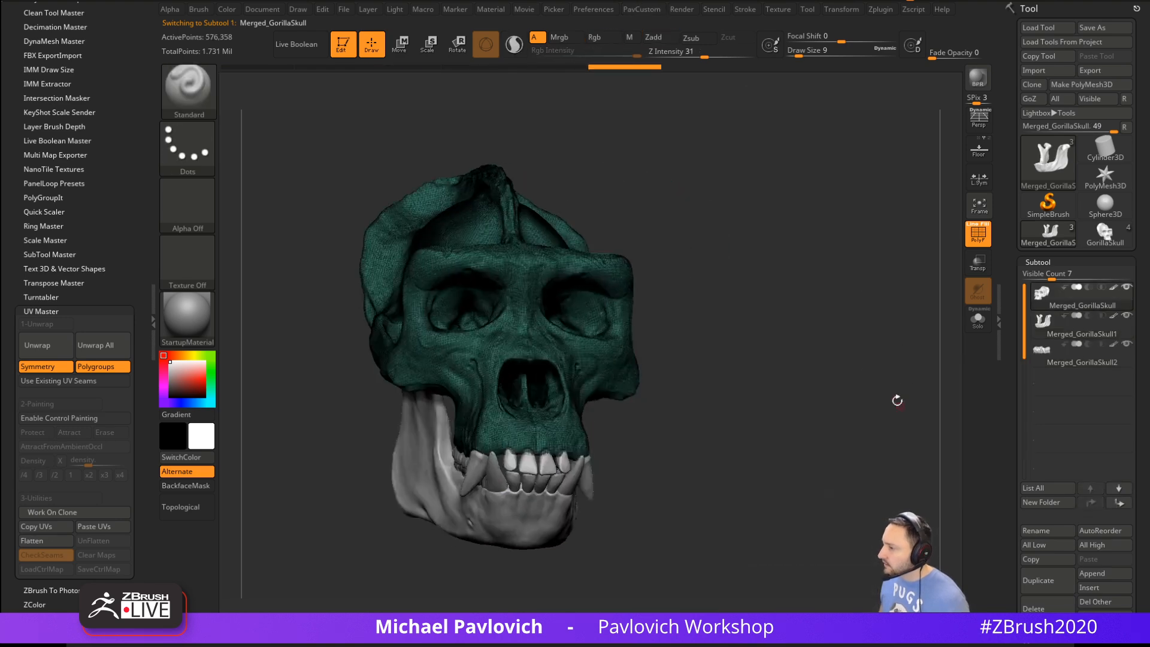
key("grave")
key("ctrl+w")
left_click_drag(734, 226, 815, 224)
key("ctrl+w")
key("grave")
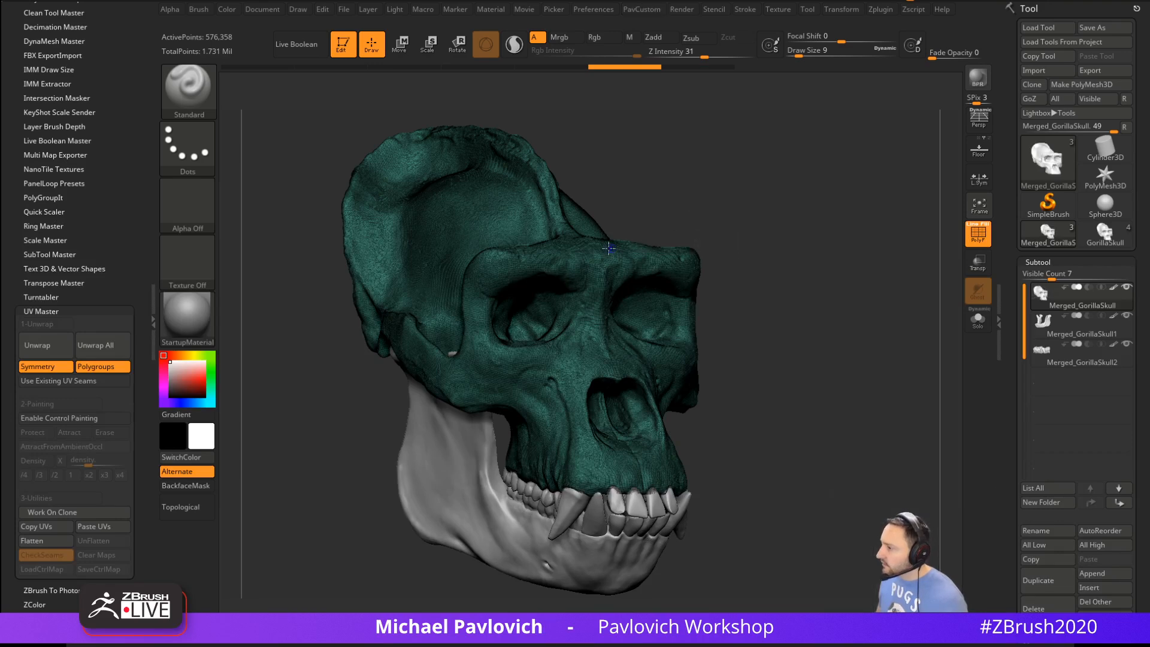
key("grave")
left_click(802, 148)
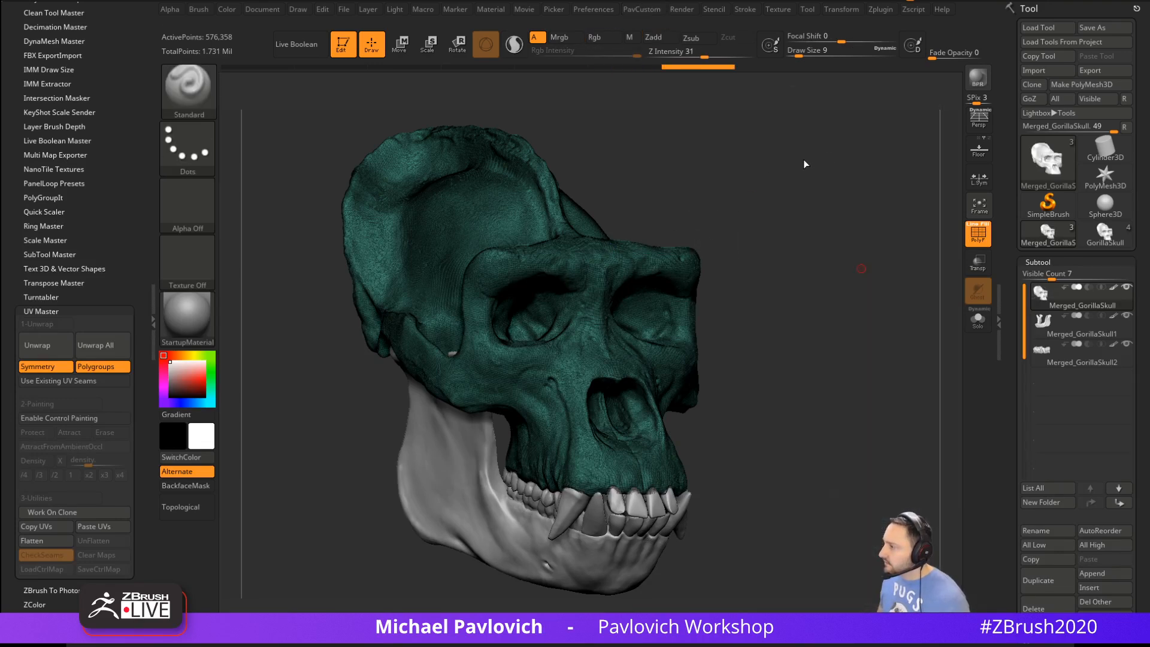
Set the draw size to 27, turn off the polyframe and solo the cranium subtool
key("s")
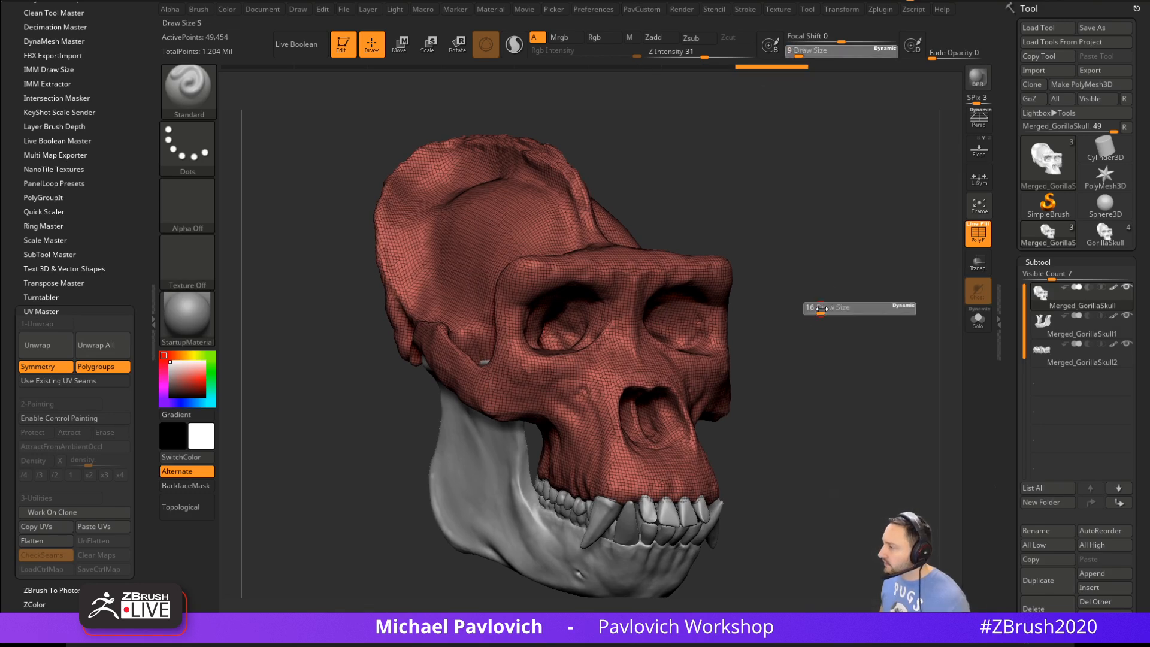
left_click(979, 236)
mouse_move(893, 269)
left_mouse_down()
mouse_move(880, 274)
mouse_move(895, 300)
mouse_move(877, 322)
mouse_move(898, 282)
left_mouse_up()
Load all gorilla reference images, gorilla_-_male1.jpg through ZoS50-2.jpg, into Kuadro from the Recording\Apinator\Reference\Gorilla folder
key("ctrl+shift+s")
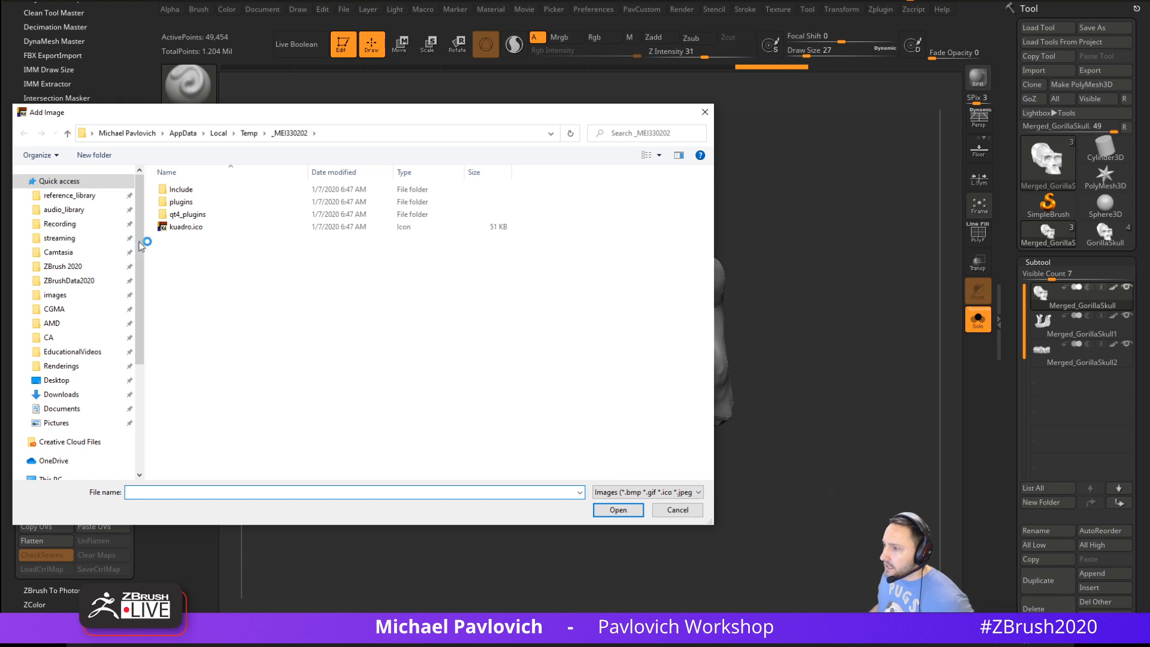
left_click(87, 224)
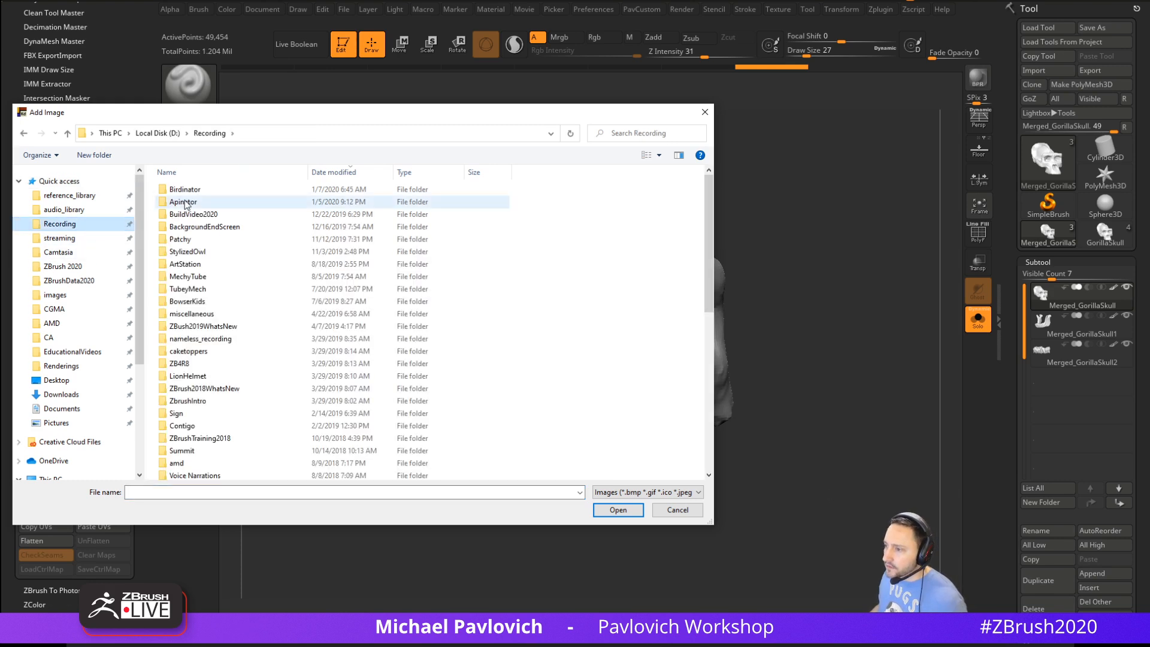
double_click(186, 204)
left_click(199, 240)
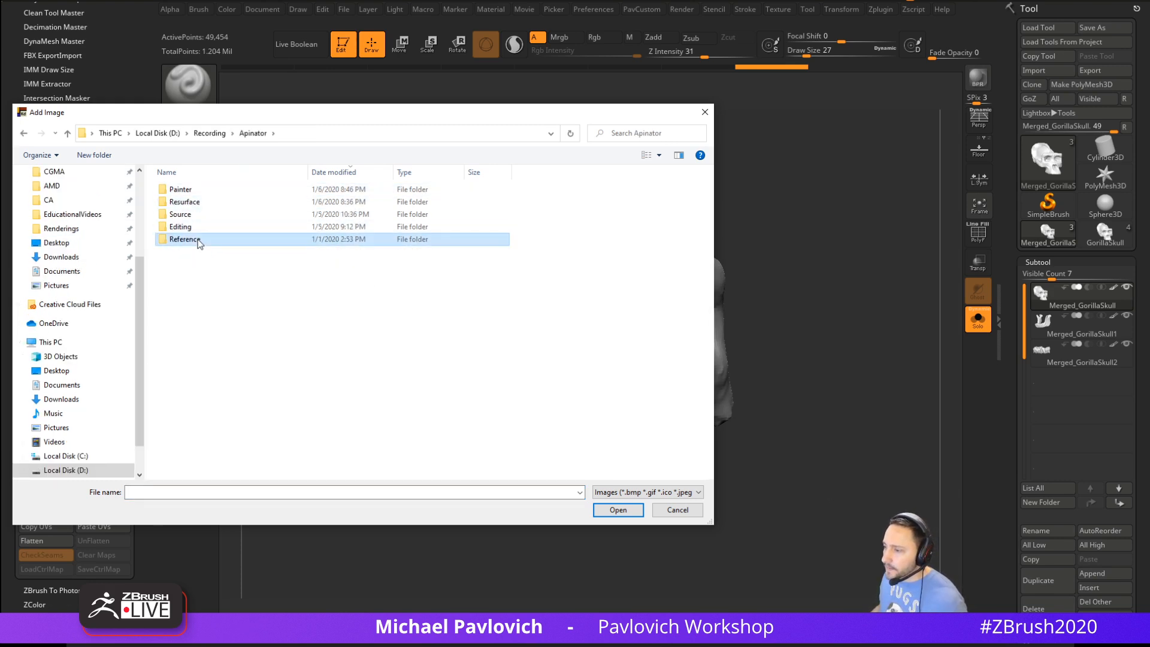
double_click(198, 240)
double_click(186, 202)
left_click(190, 207)
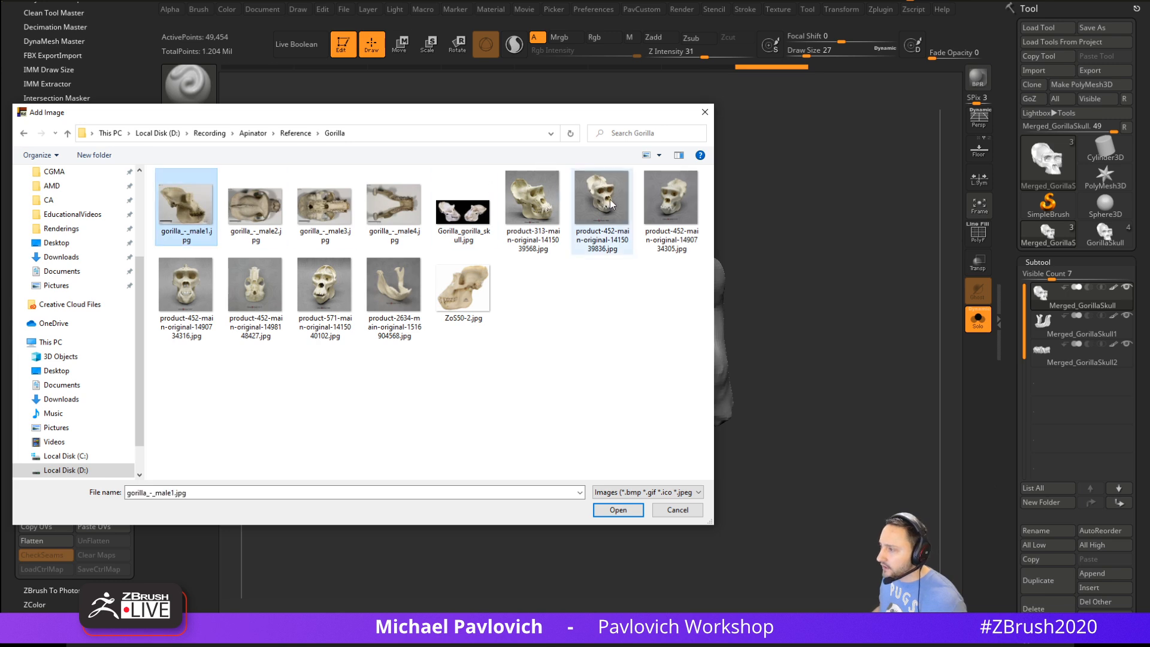
left_click(463, 288, "shift")
left_click(623, 513)
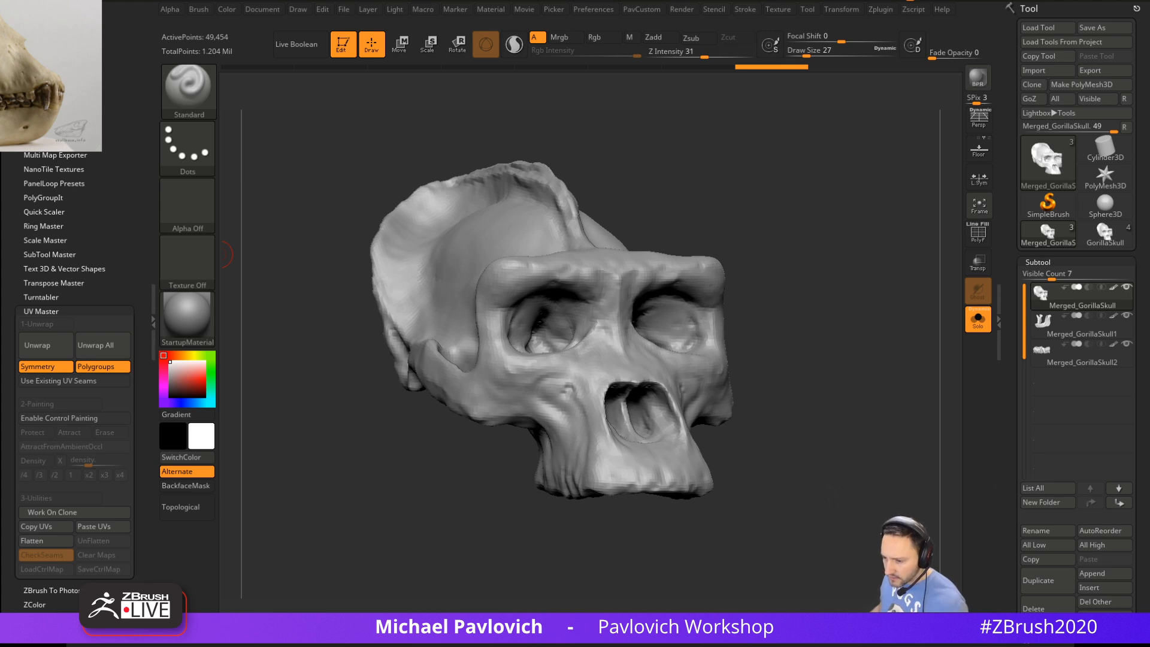
Switch to the browser, review the Kuadro reference image viewer page on Gumroad and select its web address
key("alt+Tab")
key("alt+Tab")
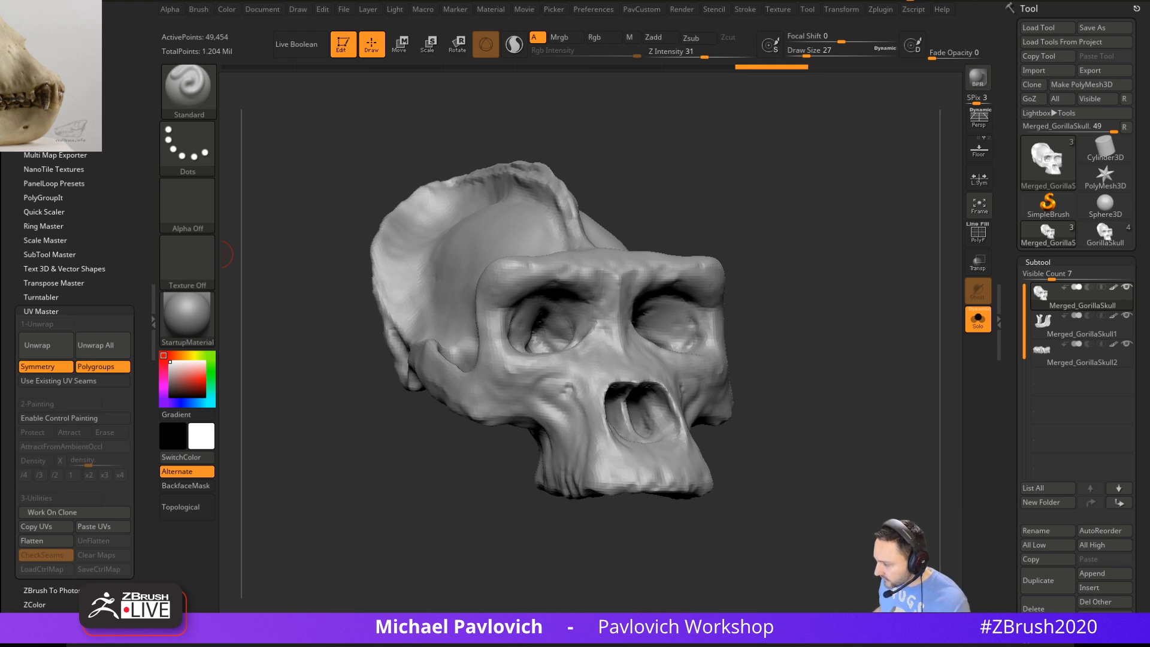
key("alt+Tab")
scroll(422, 461, "down", 5)
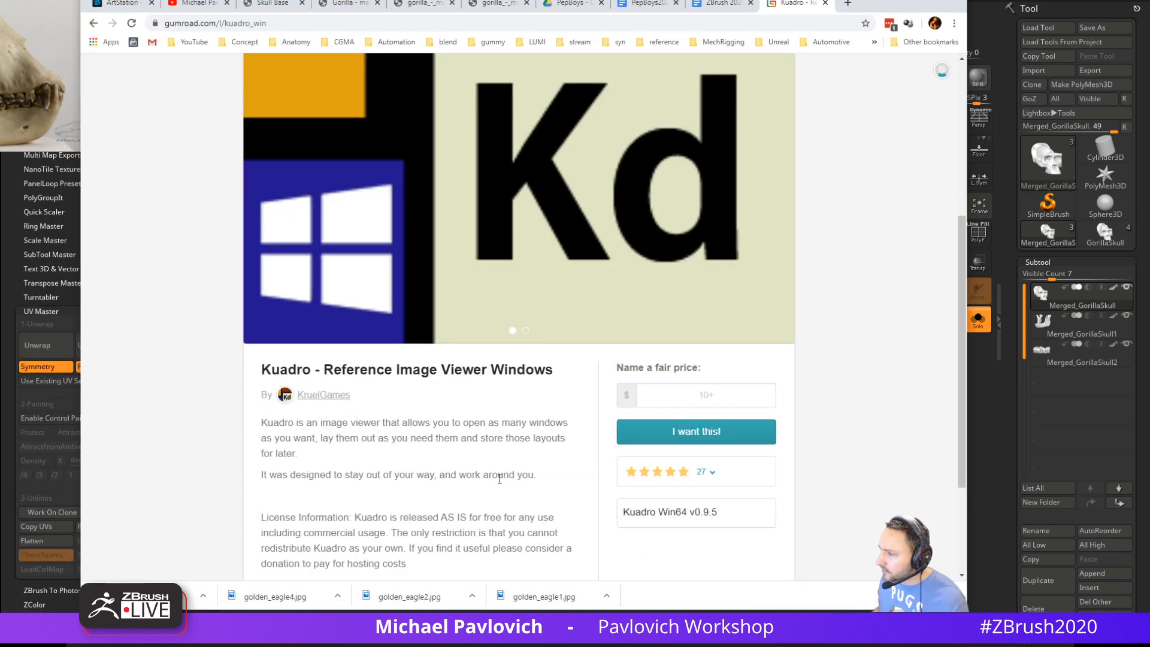
scroll(503, 473, "down", 3)
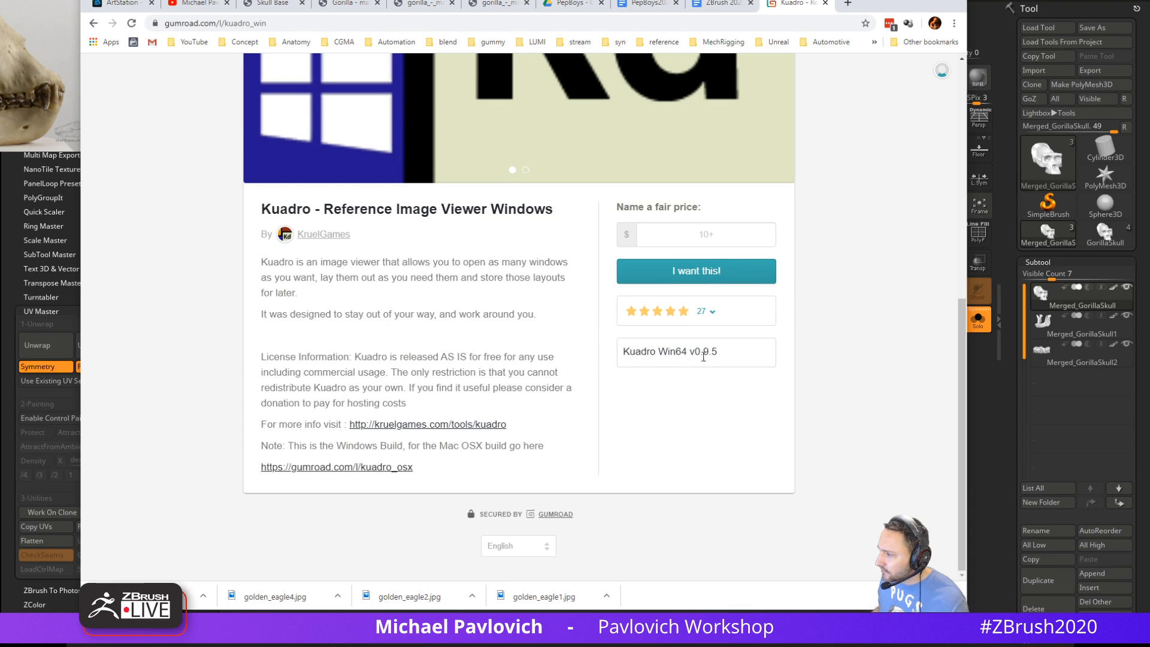
scroll(698, 386, "up", 8)
left_click(608, 27)
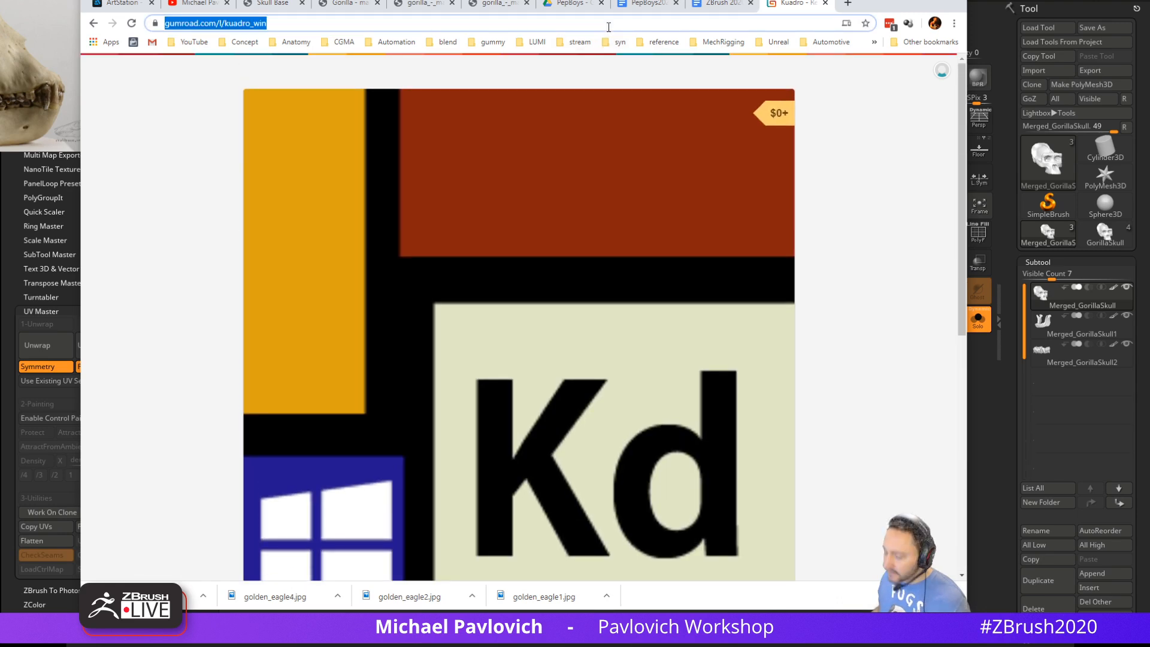
Switch from the Kuadro download page back to ZBrush and spread the stacked gorilla reference images apart across the workspace
key("alt+Tab")
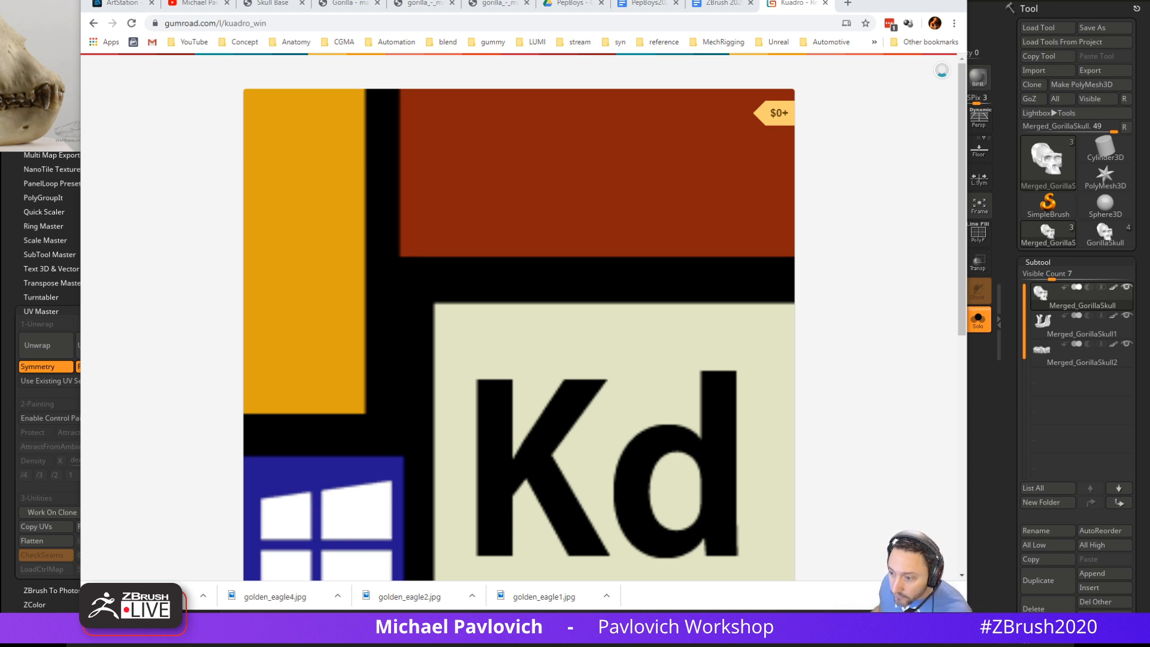
left_click(458, 27)
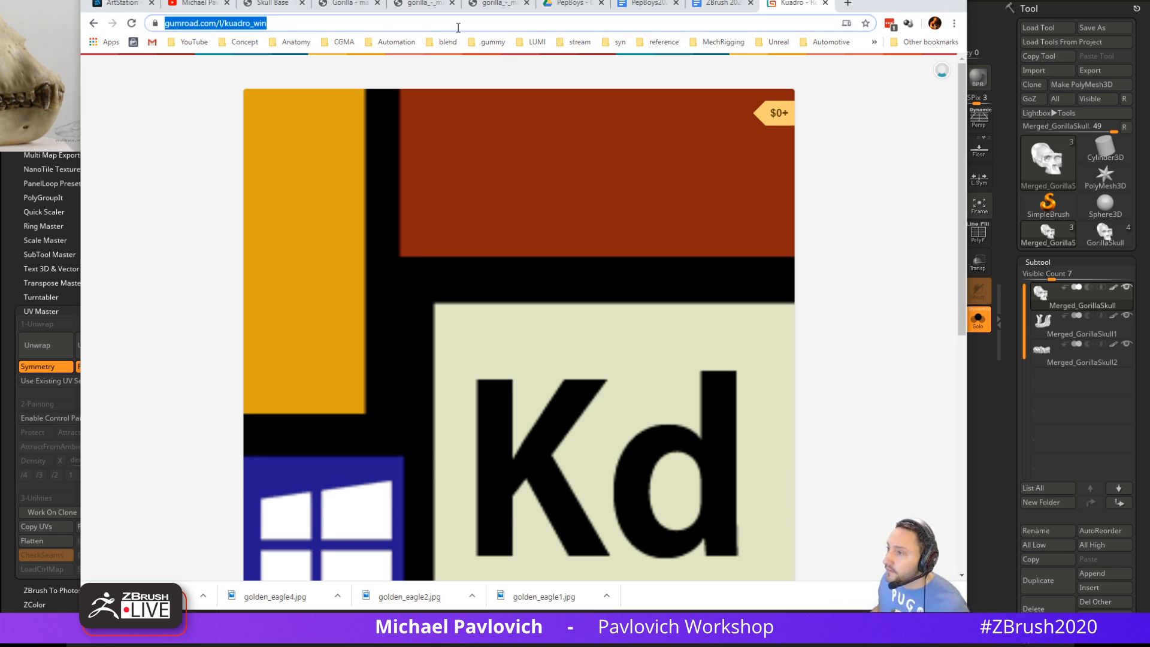
key("alt+Tab")
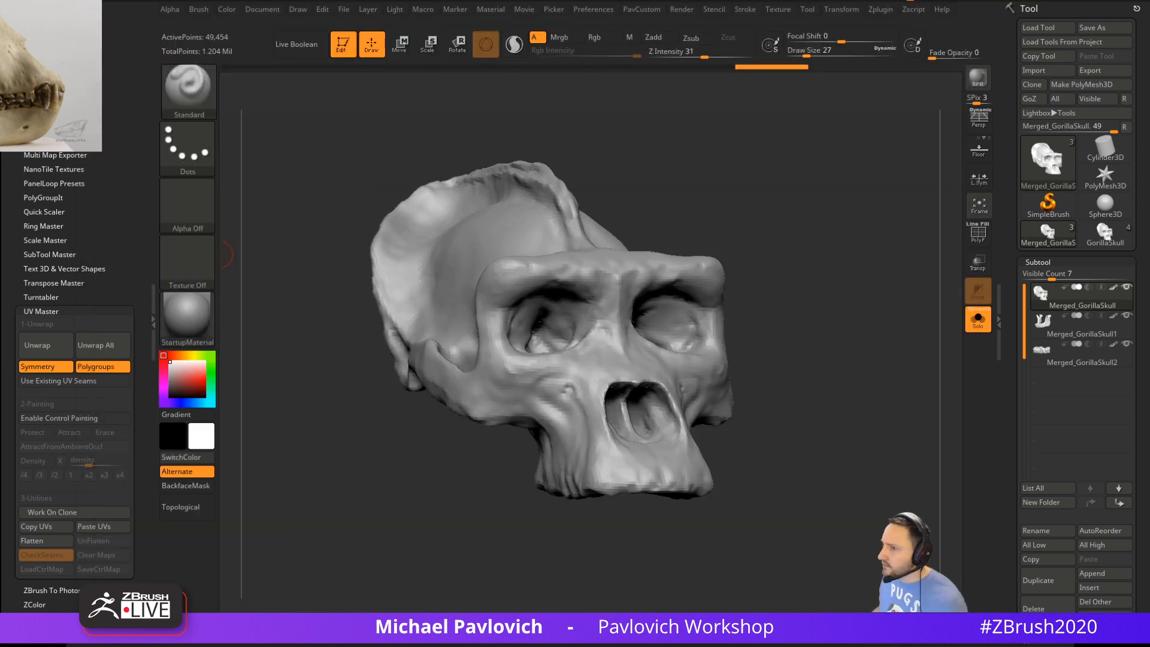
left_click_drag(55, 114, 384, 543)
left_click_drag(55, 101, 301, 419)
left_click_drag(55, 102, 284, 353)
left_click_drag(60, 72, 373, 400)
left_click_drag(60, 66, 335, 405)
left_click_drag(60, 72, 453, 405)
left_click_drag(84, 90, 518, 419)
left_click_drag(87, 99, 696, 526)
left_click_drag(87, 99, 529, 415)
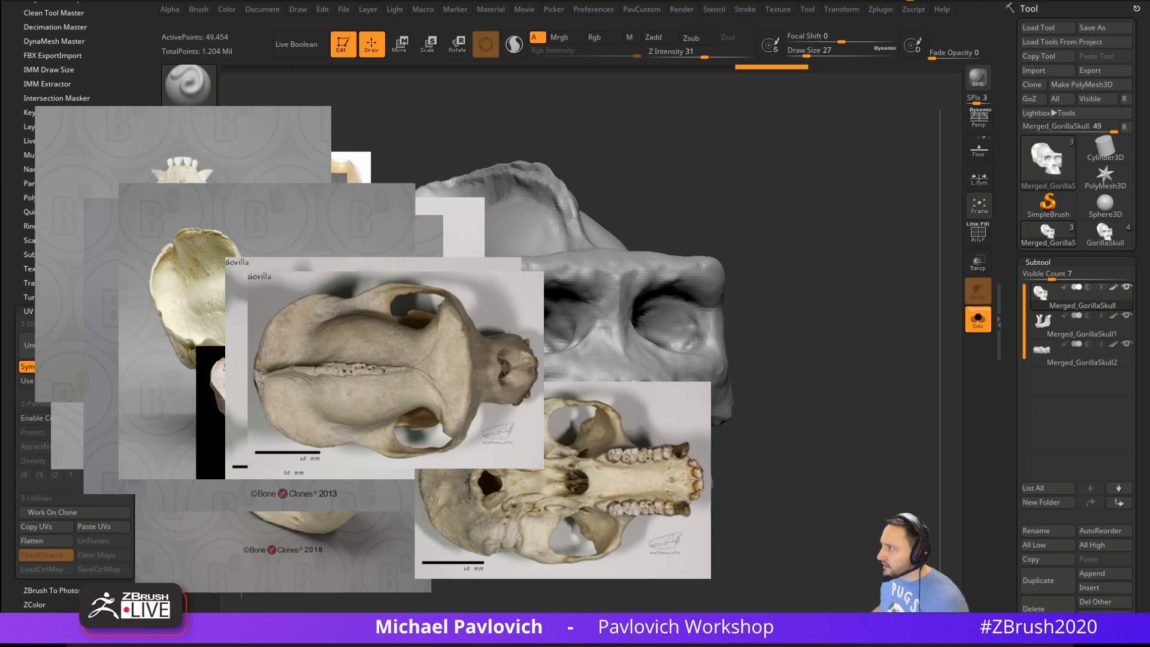
Move the surplus gorilla references, including the cranium top view, palate, lower jaw and black-background images, off the canvas area
left_click_drag(411, 423, 1, 359)
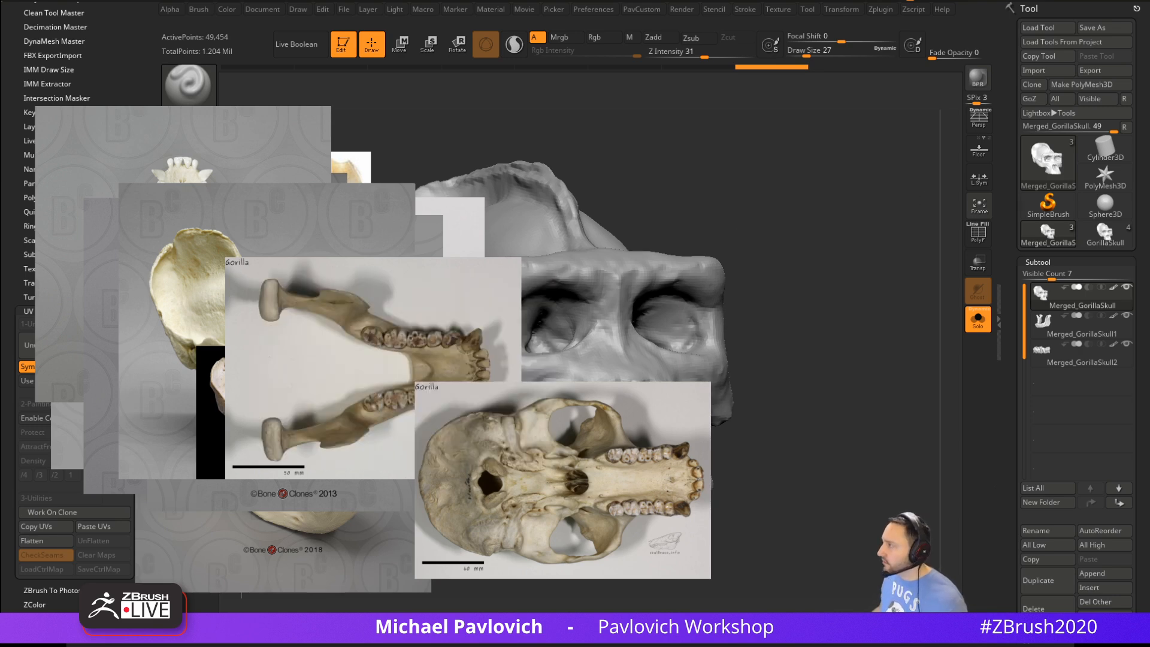
mouse_move(563, 479)
left_mouse_down()
mouse_move(598, 52)
mouse_move(619, 0)
mouse_move(701, 0)
left_mouse_up()
left_click_drag(477, 327, 587, 0)
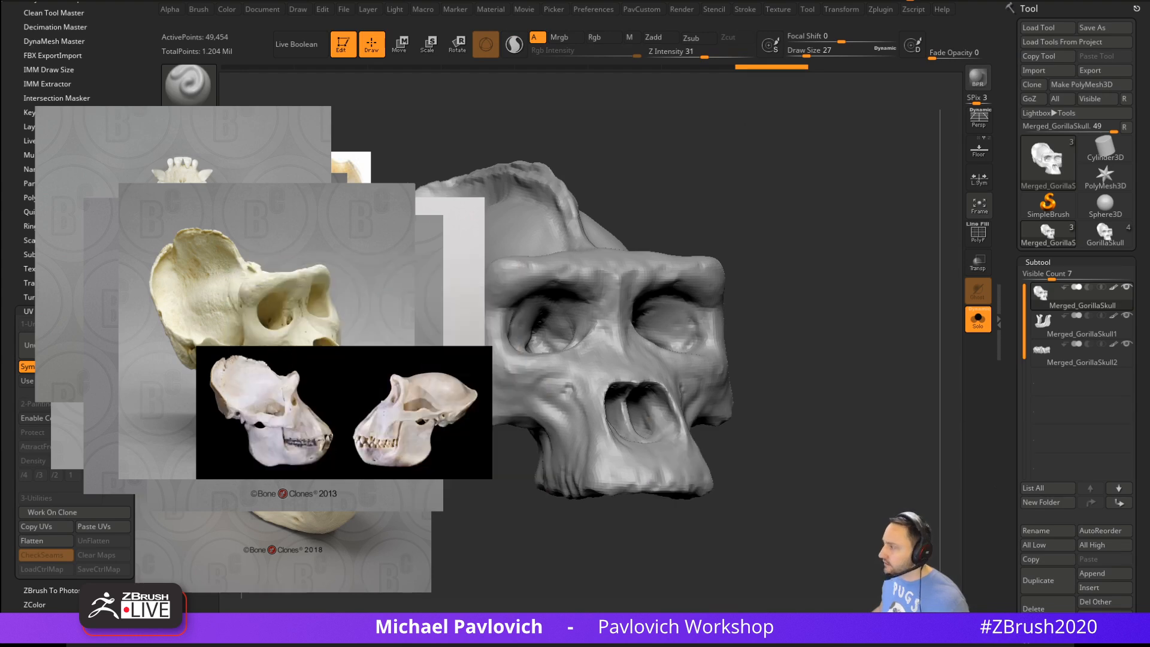
left_click_drag(352, 372, 0, 0)
left_click_drag(269, 299, 0, 207)
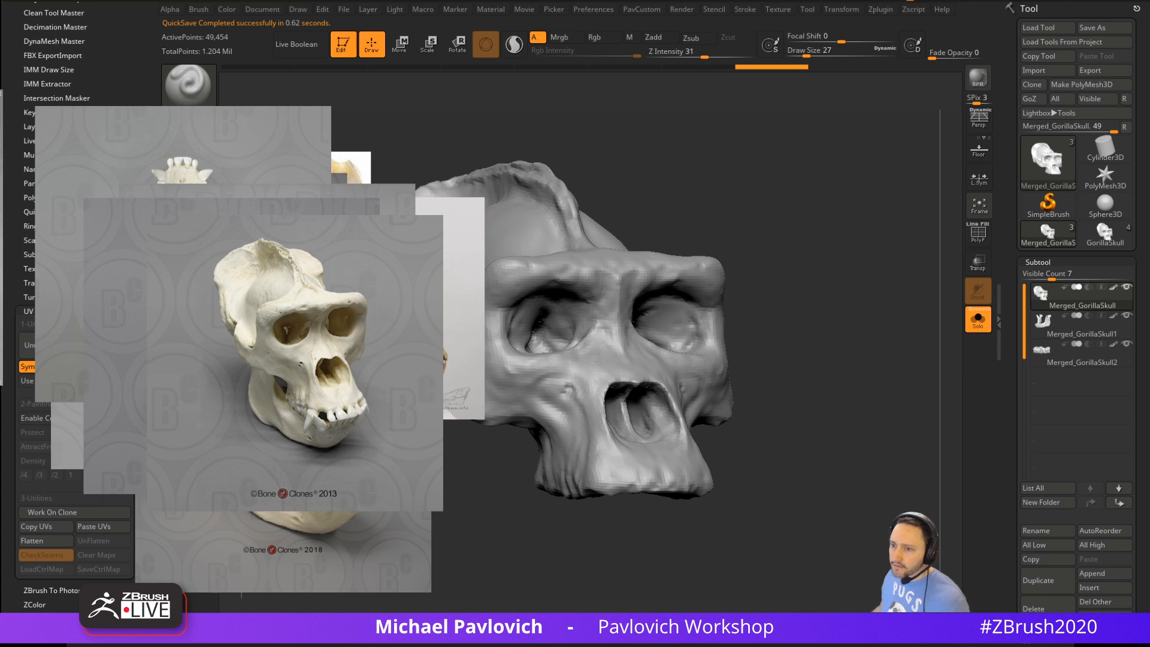
left_click_drag(294, 359, 0, 509)
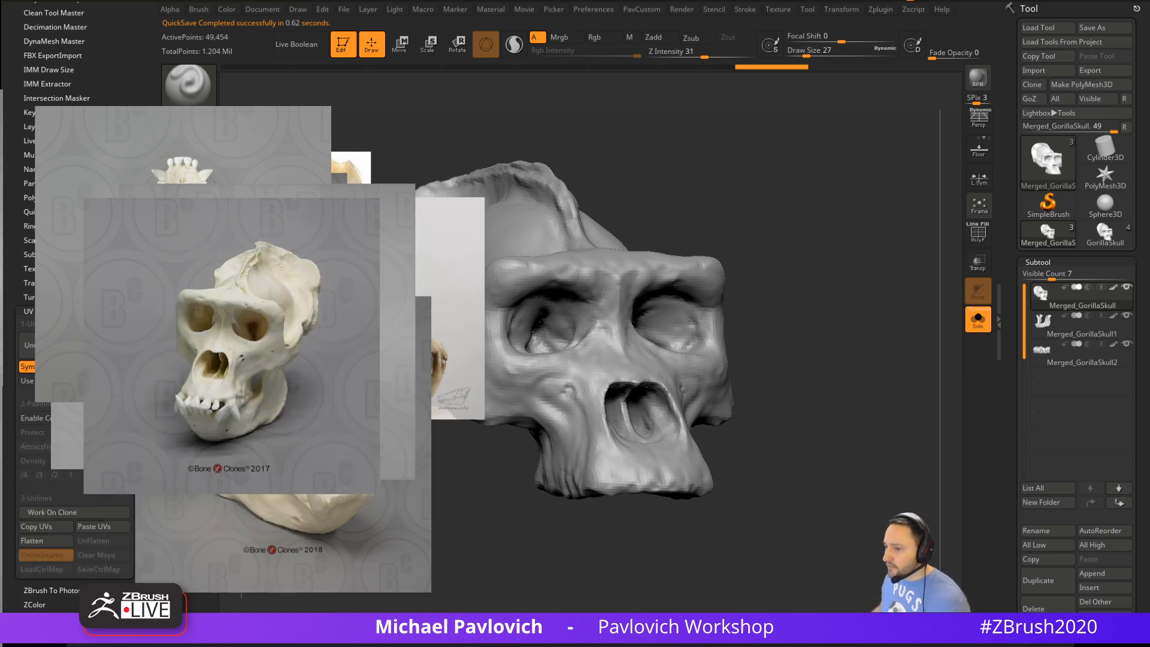
Place the three-quarter Bone Clones skull reference over the sculpt and zoom in on its eye sockets and nasal opening
mouse_move(234, 347)
left_mouse_down()
mouse_move(666, 331)
mouse_move(1149, 548)
mouse_move(1149, 534)
mouse_move(538, 265)
left_mouse_up()
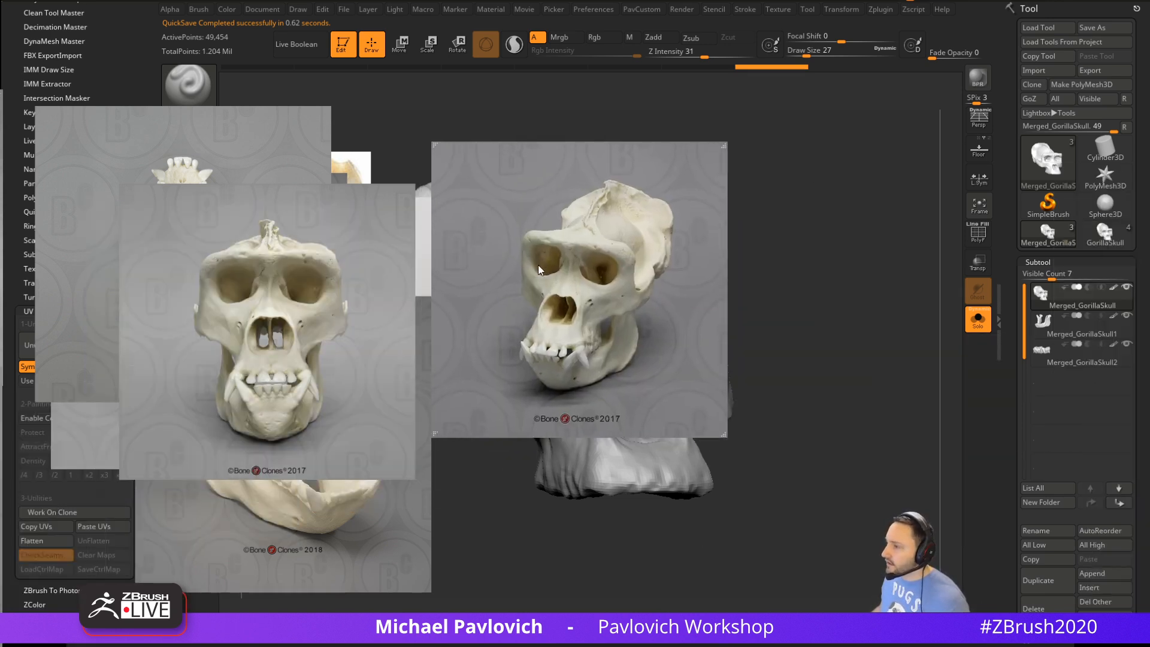
scroll(598, 264, "up", 5)
scroll(629, 262, "down", 1)
mouse_move(645, 259)
middle_mouse_down()
mouse_move(592, 236)
mouse_move(652, 255)
mouse_move(618, 268)
middle_mouse_up()
scroll(618, 269, "up", 2)
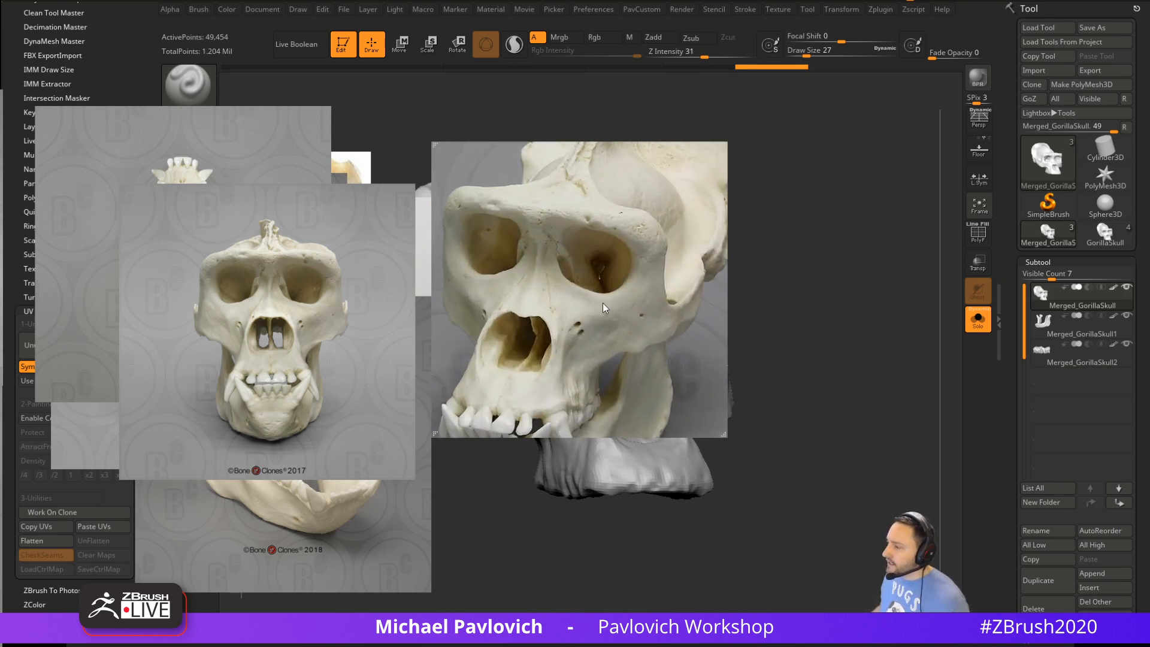
Arrange the three-quarter, front-view, crested skull and lower jaw references around the sculpt
mouse_move(571, 340)
left_mouse_down()
mouse_move(964, 228)
mouse_move(1017, 198)
left_mouse_up()
left_click_drag(154, 382, 519, 229)
mouse_move(234, 395)
left_mouse_down()
mouse_move(201, 290)
mouse_move(70, 450)
left_mouse_up()
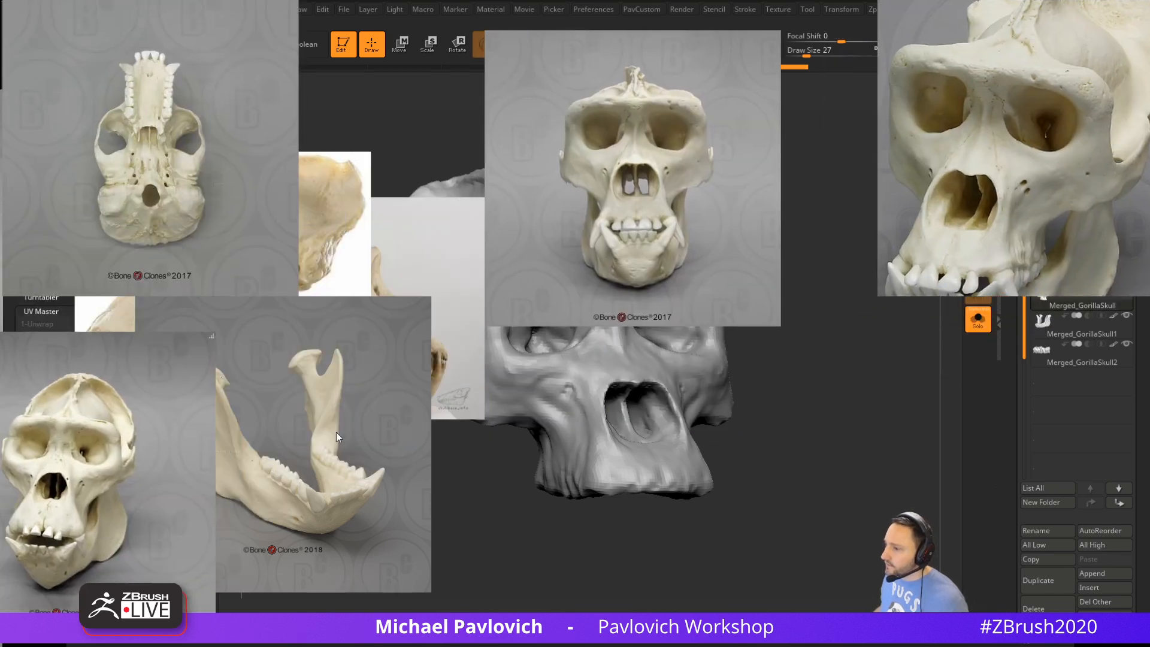
left_click_drag(339, 431, 963, 473)
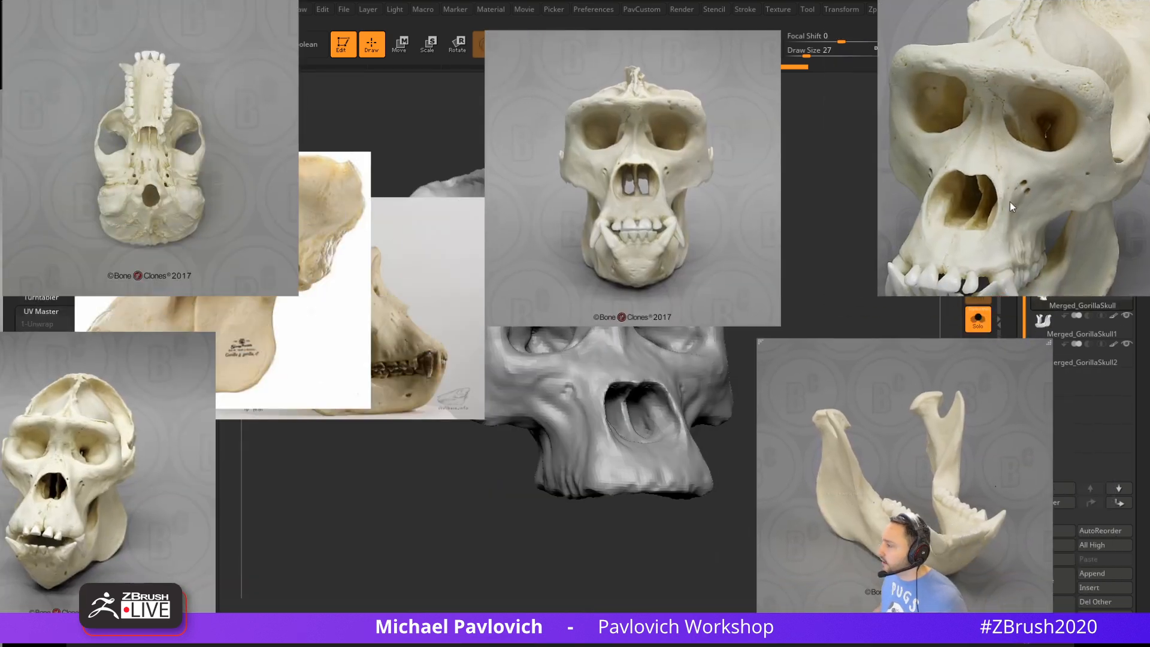
Zoom and pan the three-quarter and front-view skull references to frame their teeth and jaws
middle_click_drag(1011, 201, 1027, 145)
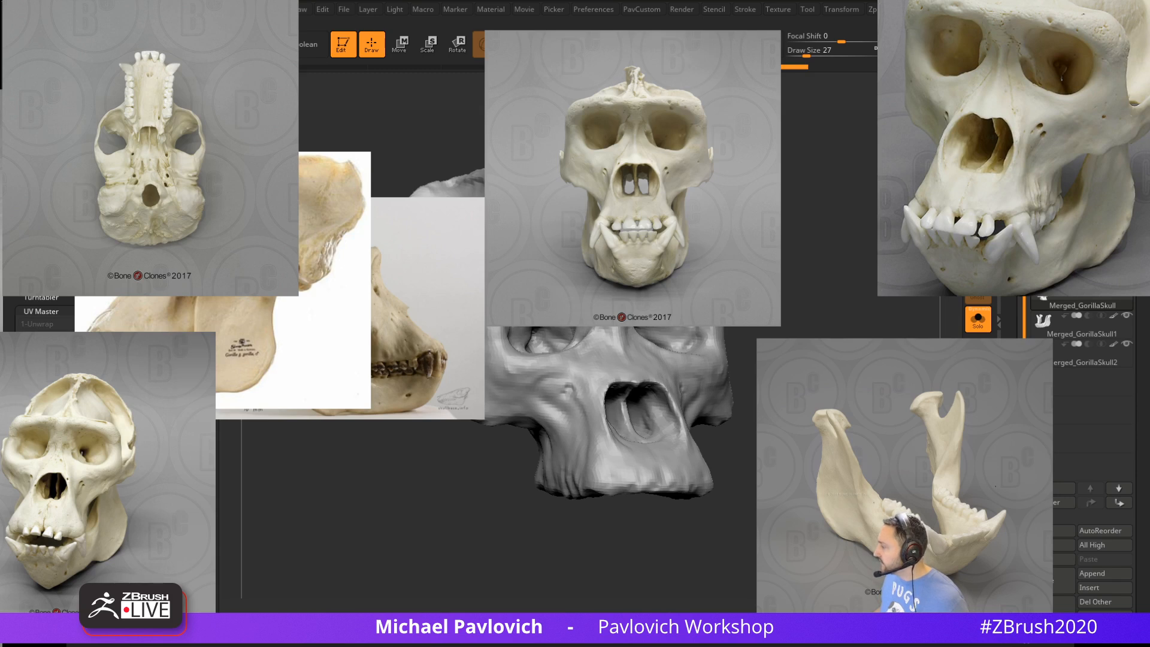
middle_click_drag(1023, 168, 1022, 132)
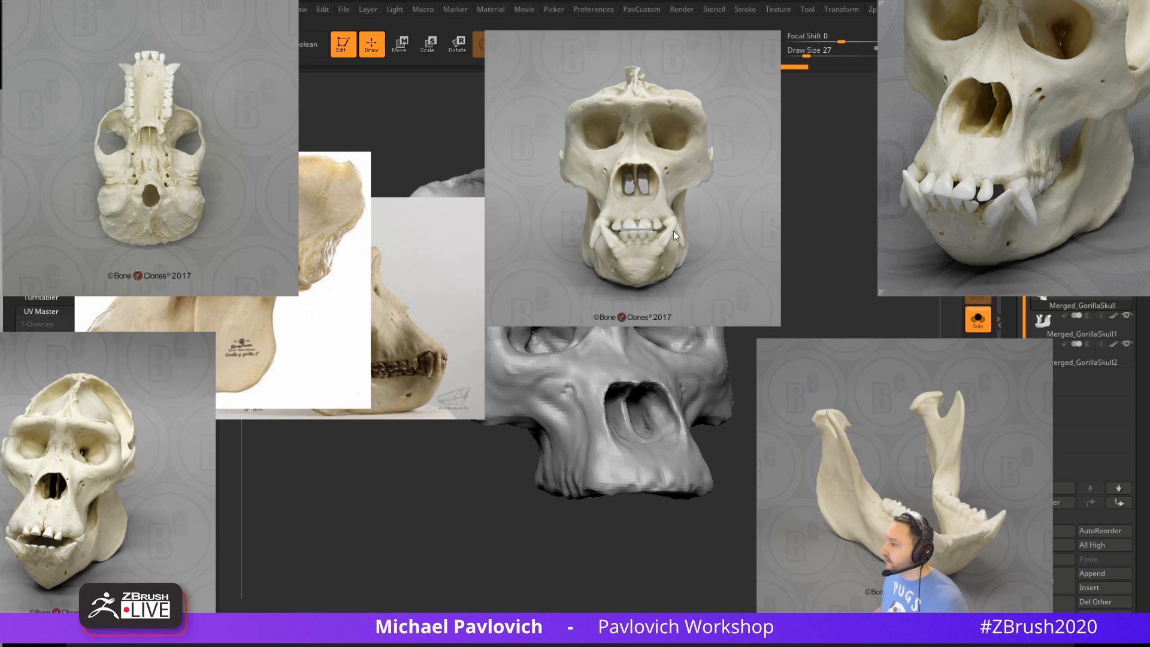
scroll(670, 232, "up", 5)
middle_click_drag(656, 225, 651, 118)
scroll(651, 117, "up", 1)
scroll(950, 171, "up", 4)
middle_click_drag(1042, 171, 1065, 141)
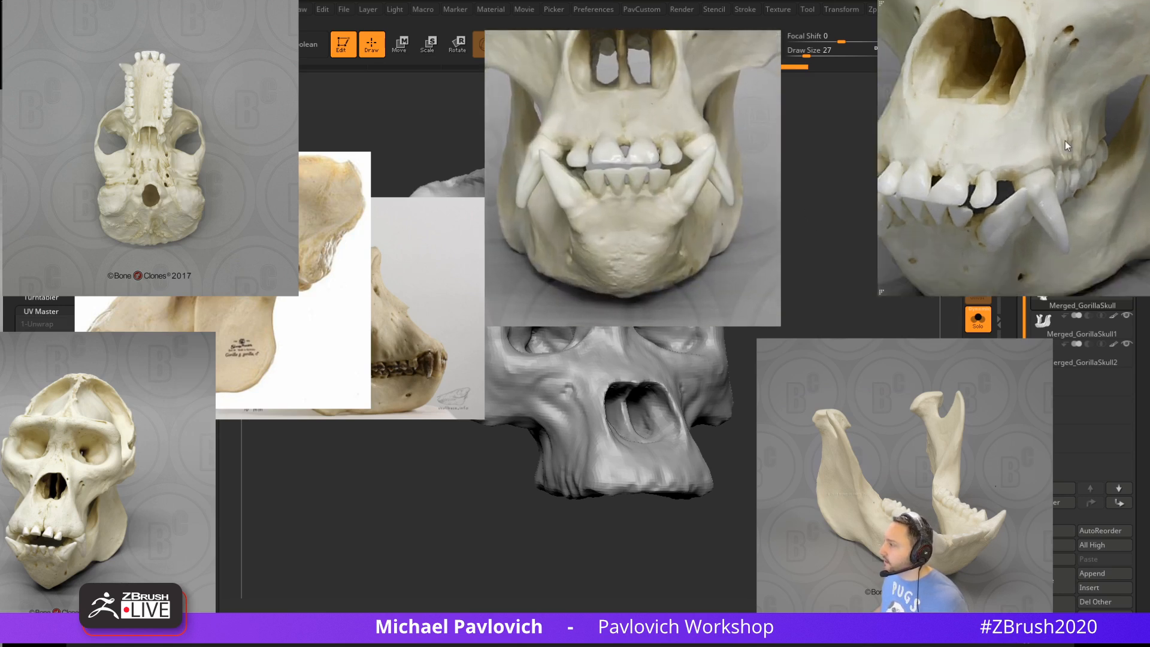
scroll(1065, 141, "down", 2)
Enlarge the lower jaw, palate and crested skull references to show their details, and place the front-view reference over the sculpt
scroll(935, 561, "up", 5)
scroll(159, 147, "up", 4)
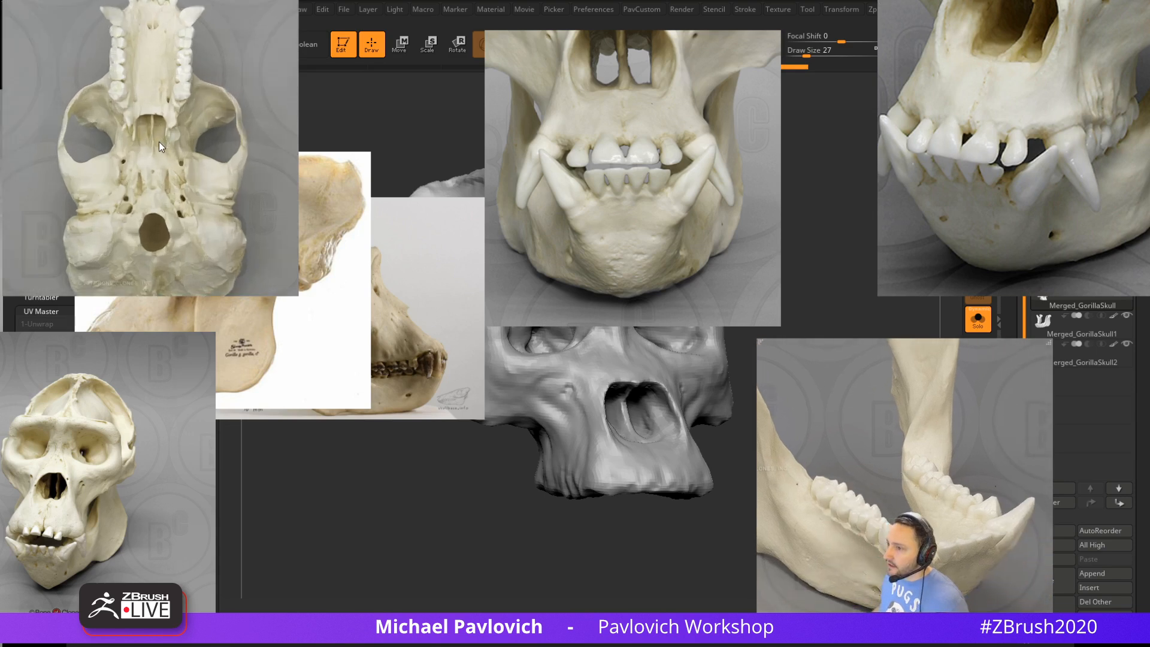
scroll(159, 146, "up", 4)
middle_click_drag(168, 36, 174, 215)
scroll(64, 479, "up", 5)
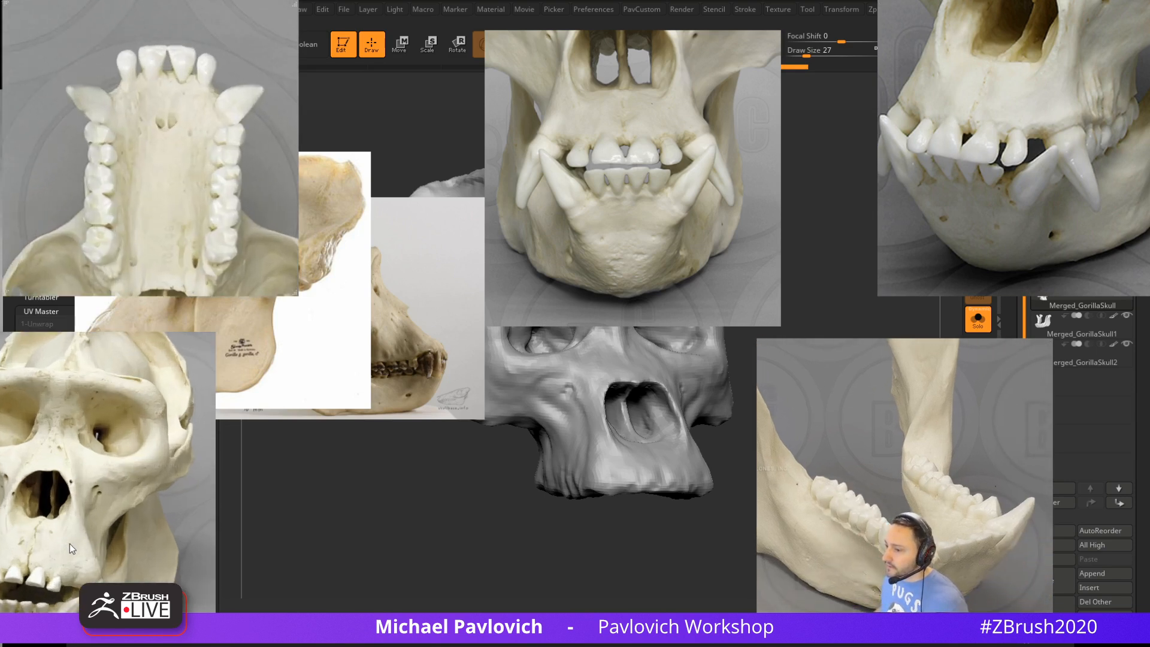
scroll(72, 548, "up", 4)
middle_click_drag(72, 548, 114, 431)
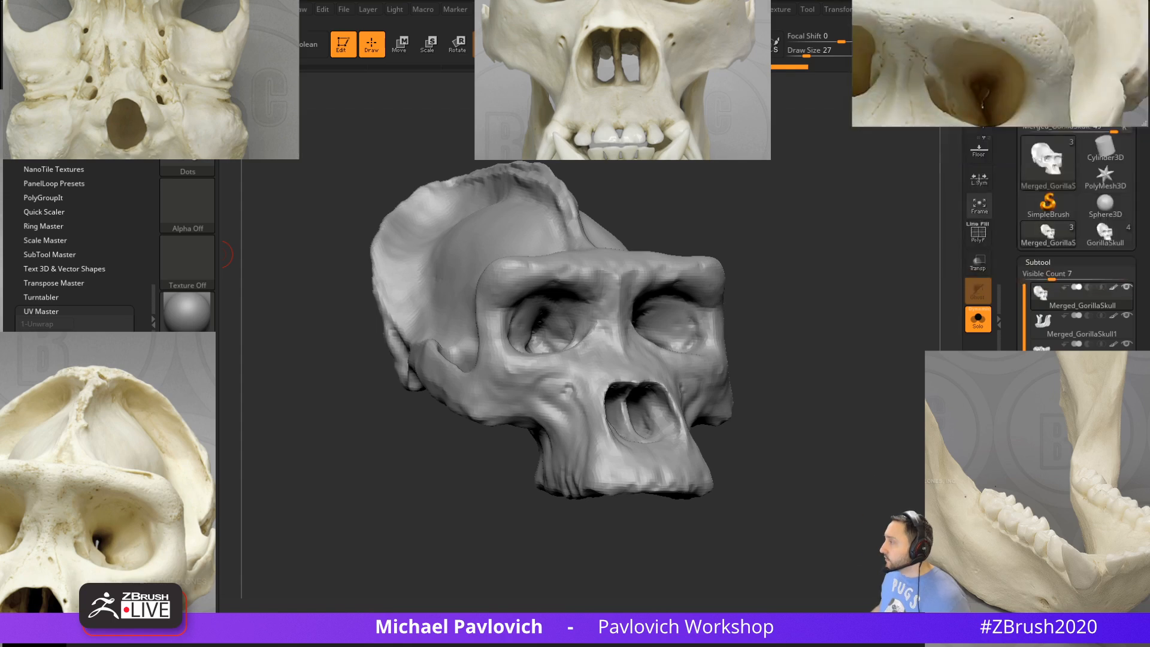
left_click_drag(679, 40, 625, 413)
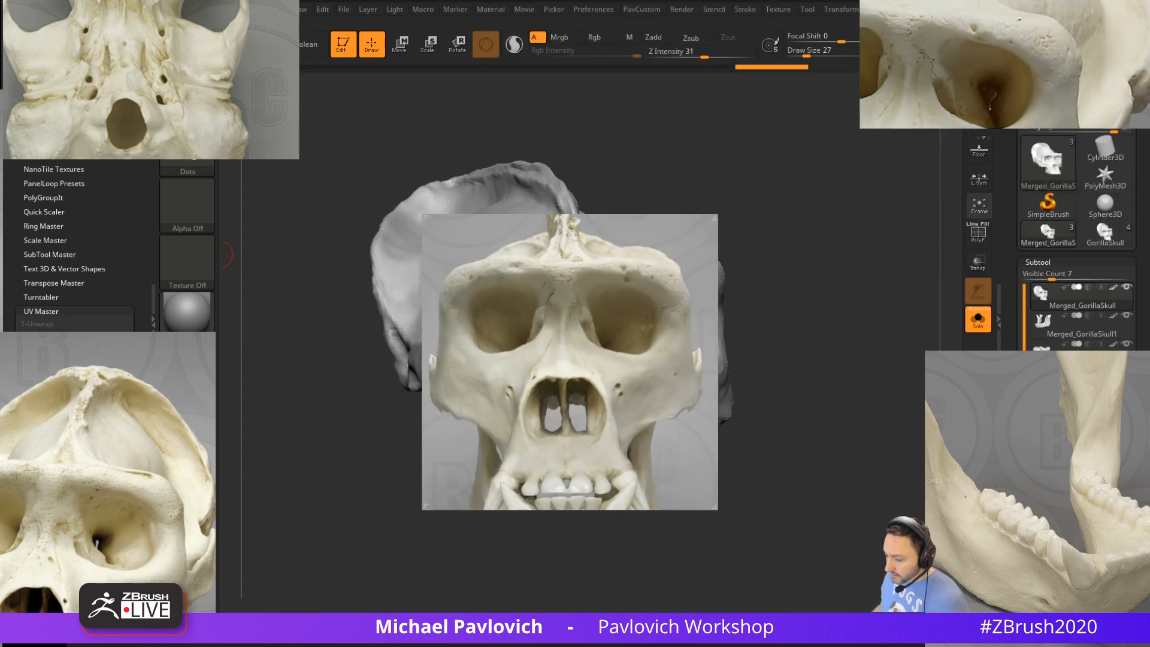
Switch to the browser, open the AMD Ryzen Threadripper 3970X build video muted, and pause it at 3:07
key("alt+Tab")
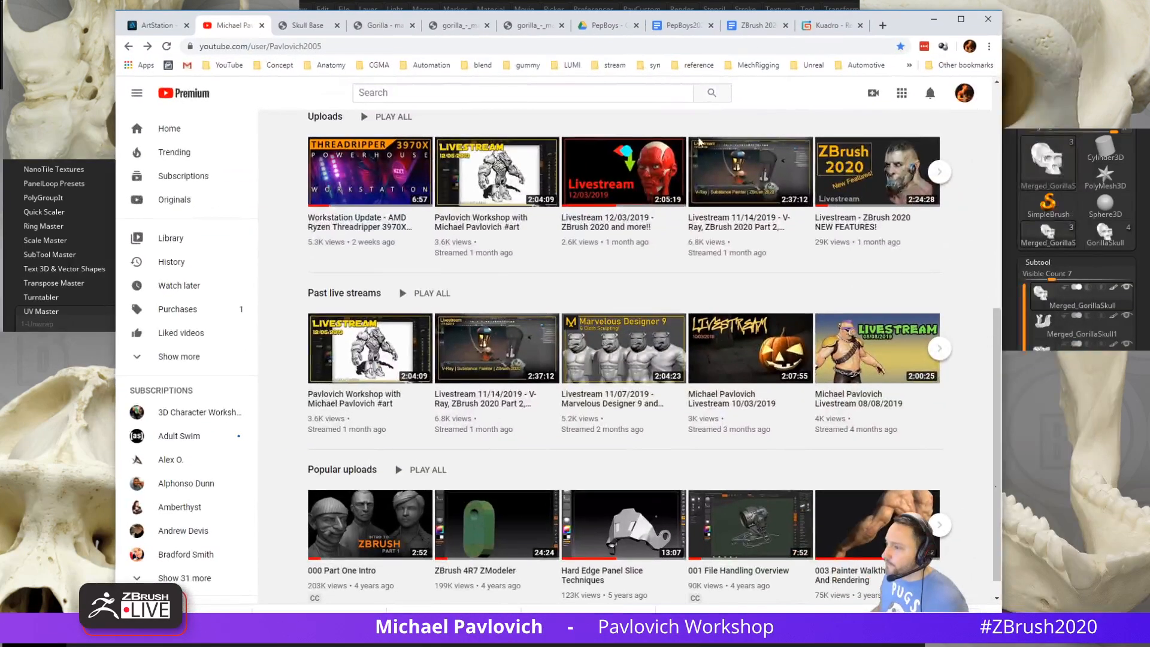
left_click(455, 338)
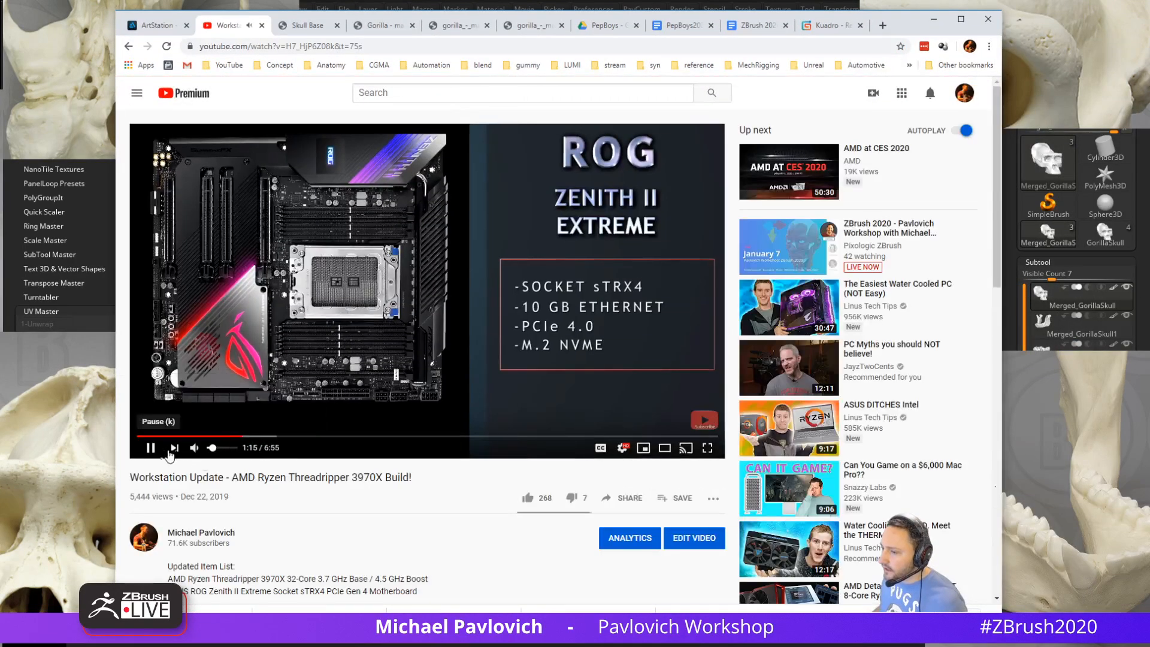
left_click(192, 447)
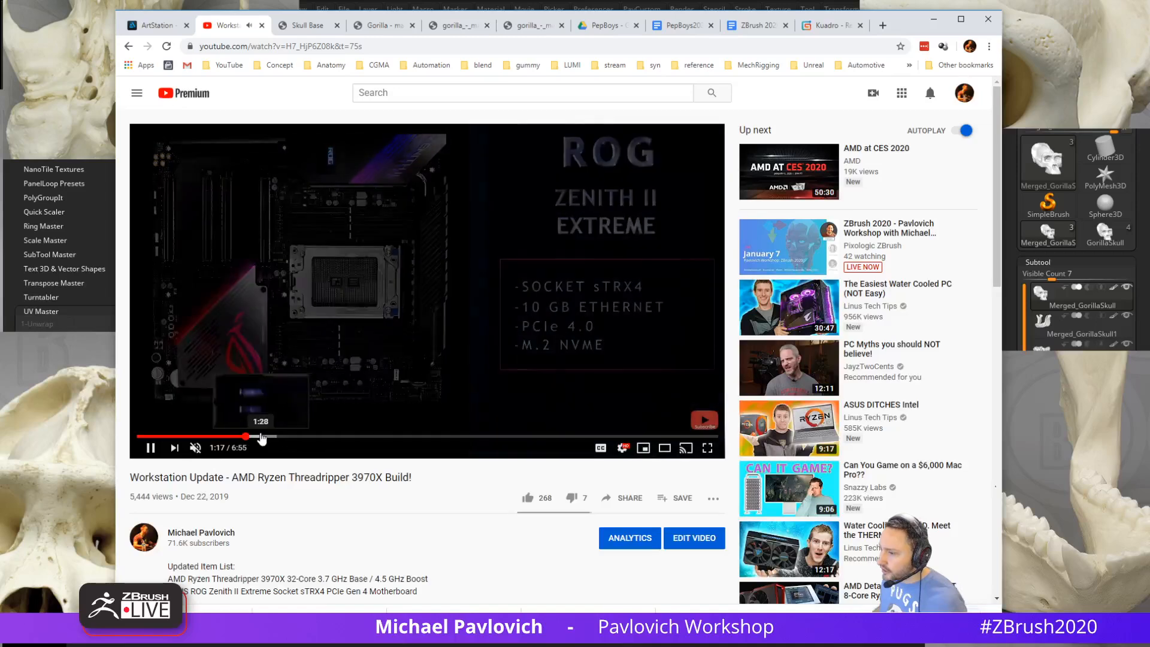
left_click(286, 437)
left_click_drag(286, 439, 412, 439)
left_click(398, 437)
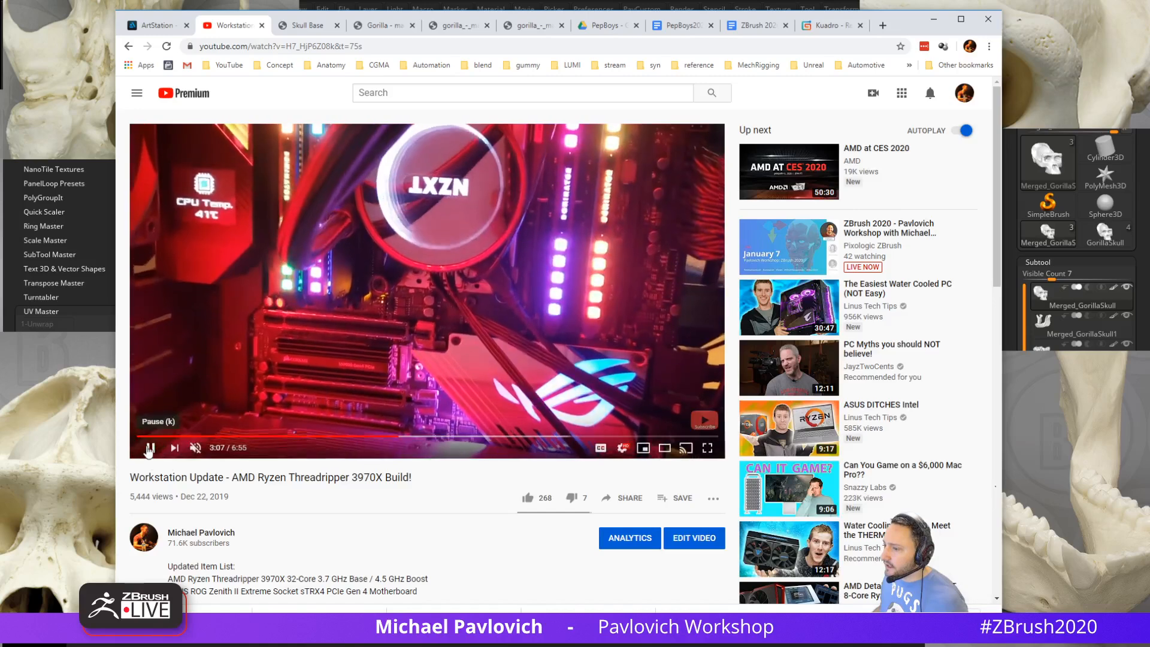
left_click(149, 448)
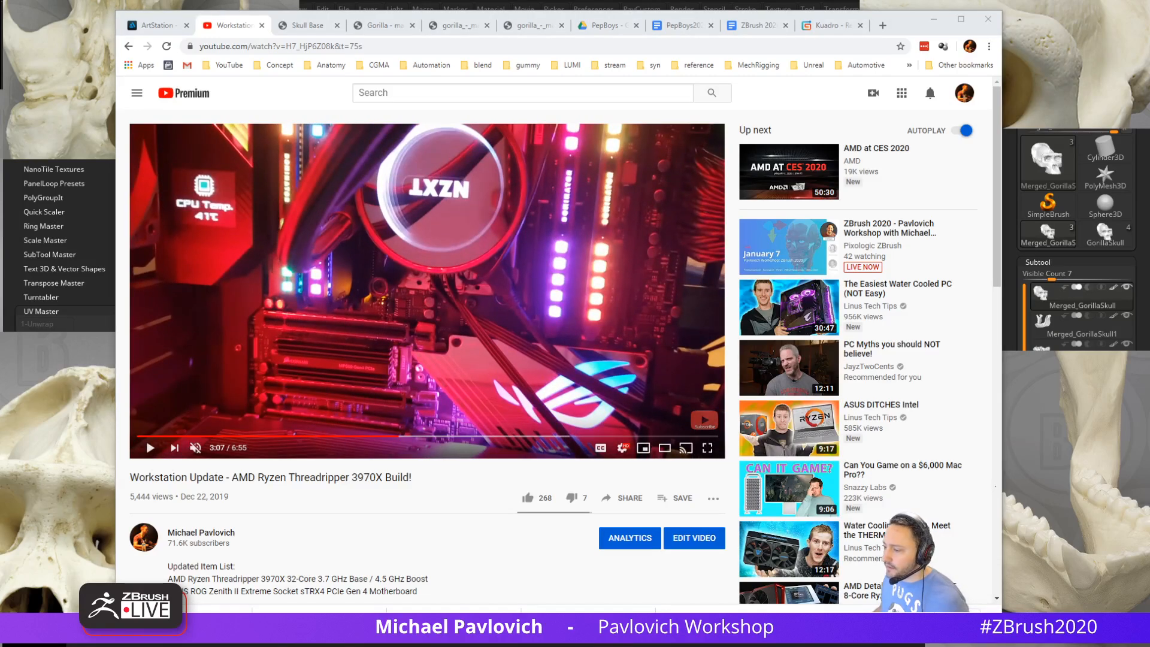
Open File Explorer to examine the contents of Local Disk (C:) and the storage drives listed under This PC
key("super+e")
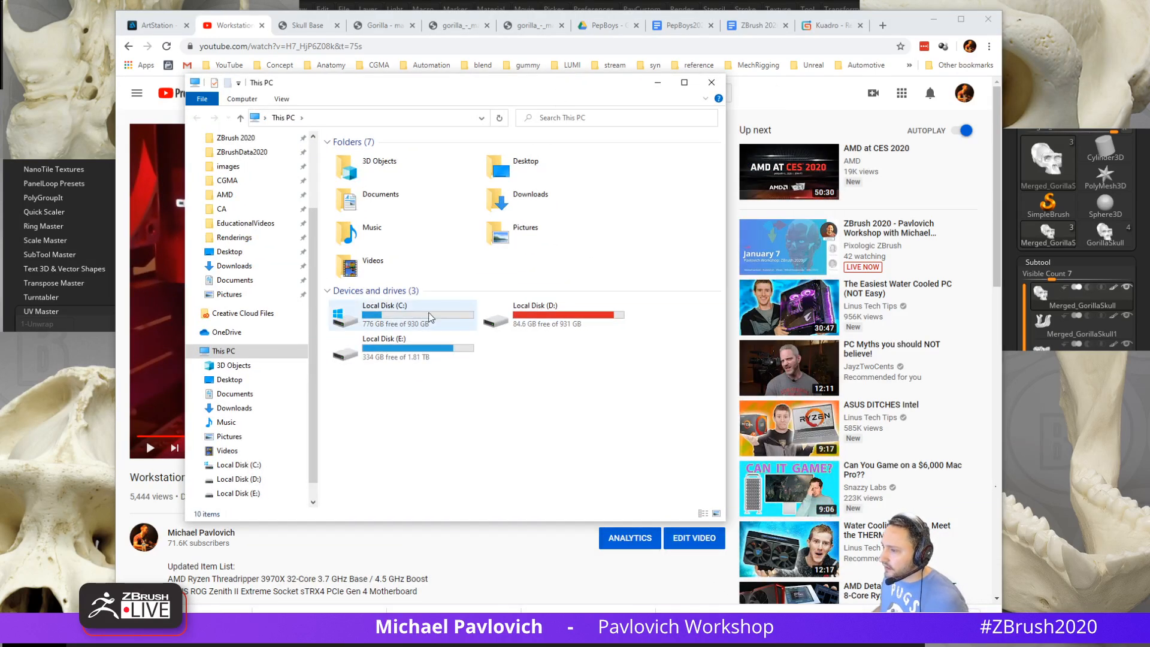
double_click(405, 317)
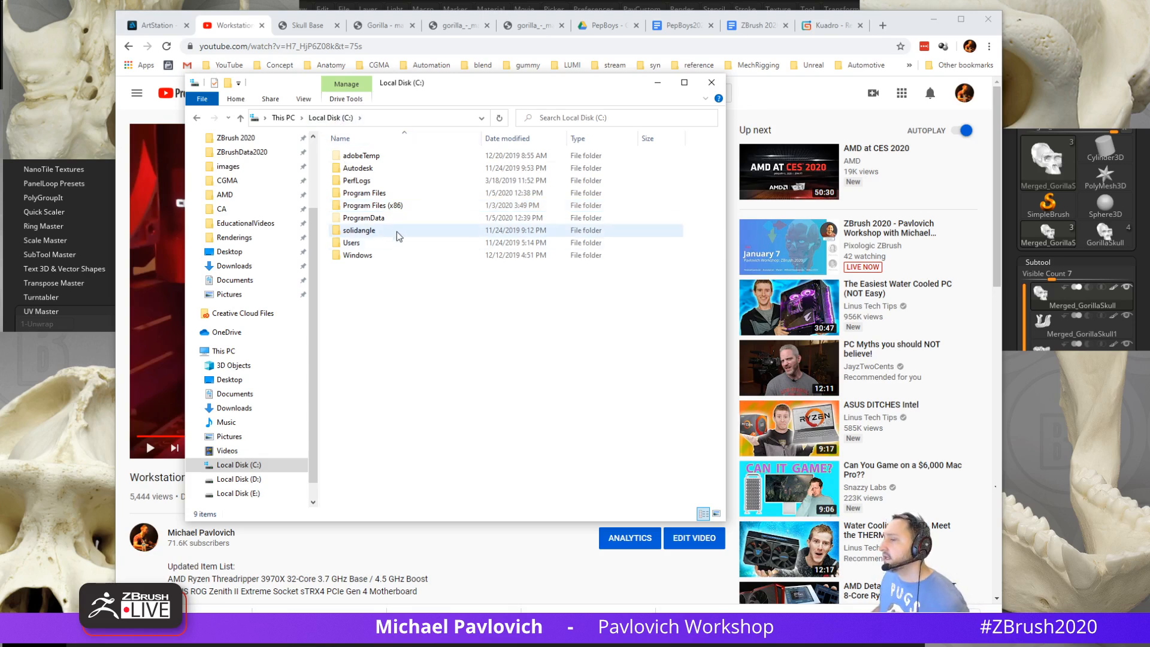
scroll(245, 197, "up", 3)
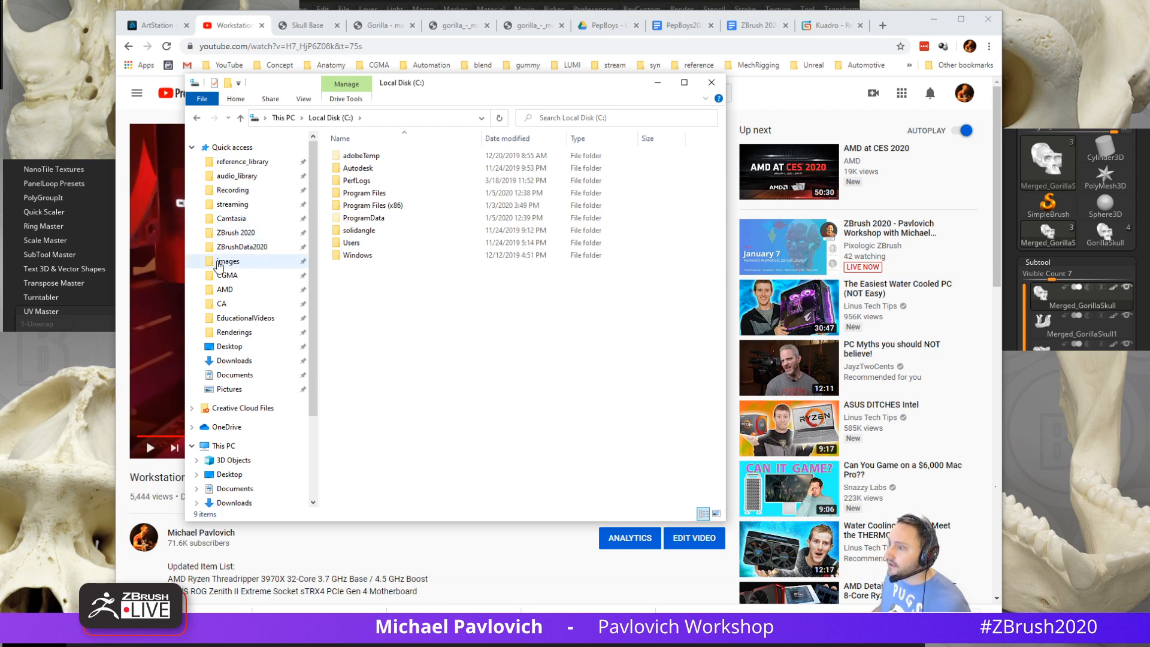
left_click(290, 118)
left_click(542, 313)
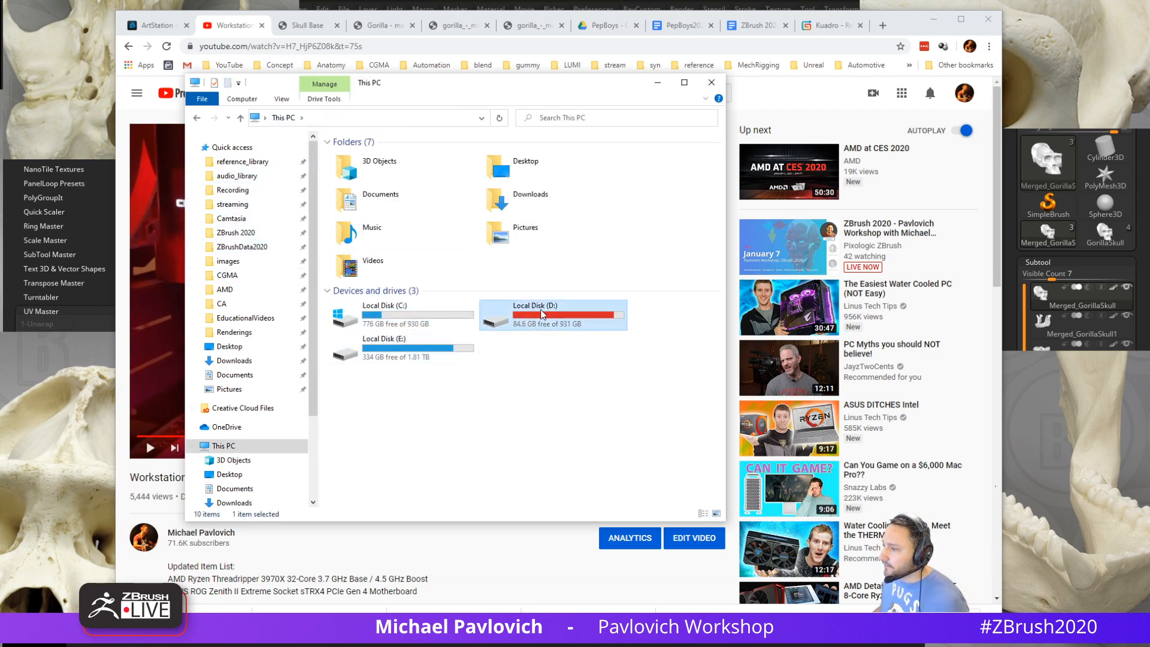
left_click(440, 348)
left_click_drag(600, 81, 0, 80)
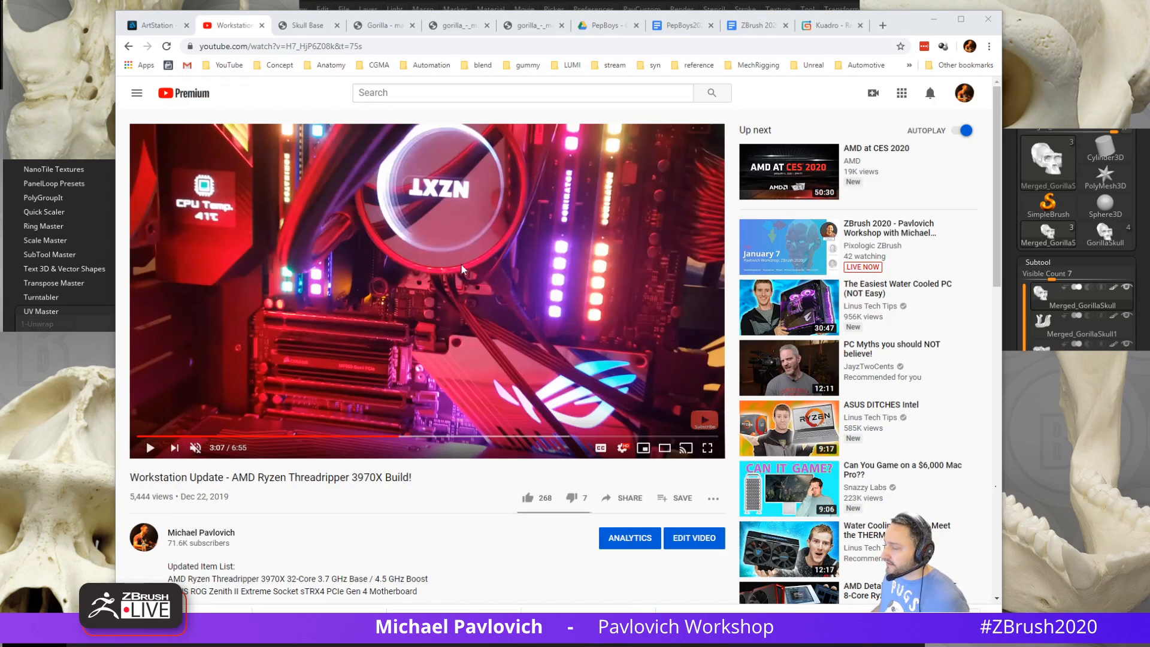
Skim the paused workstation video past the motherboard section to the Corsair MP600 SSD segment at 4:21
left_click(361, 436)
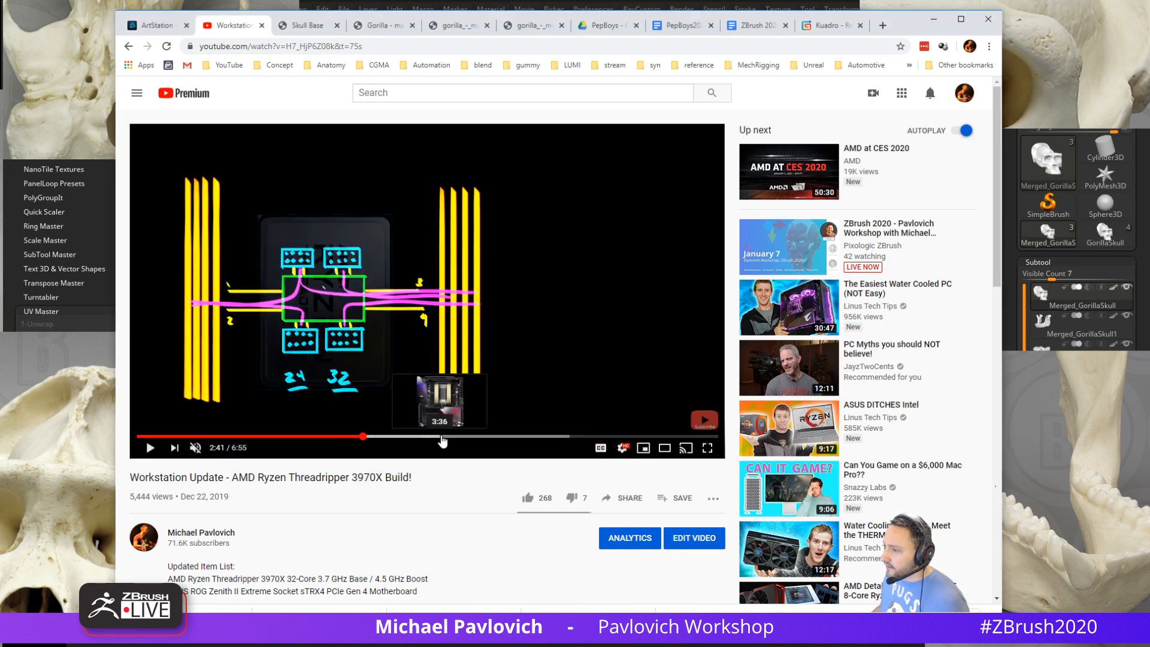
left_click(442, 436)
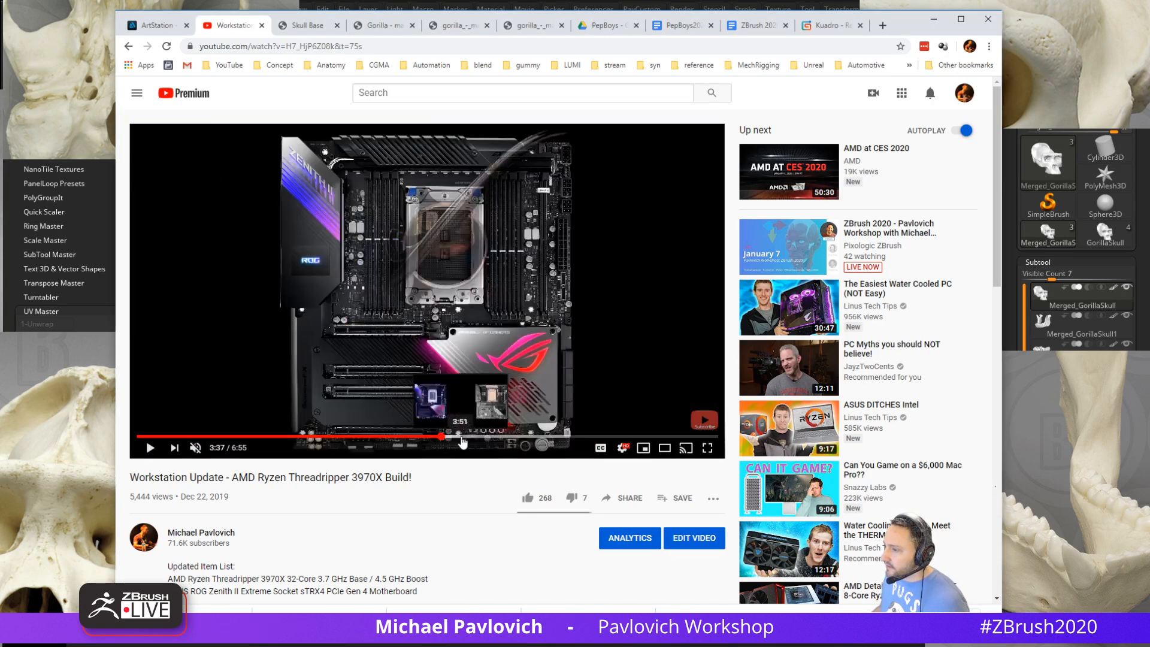
left_click(461, 437)
left_click(479, 437)
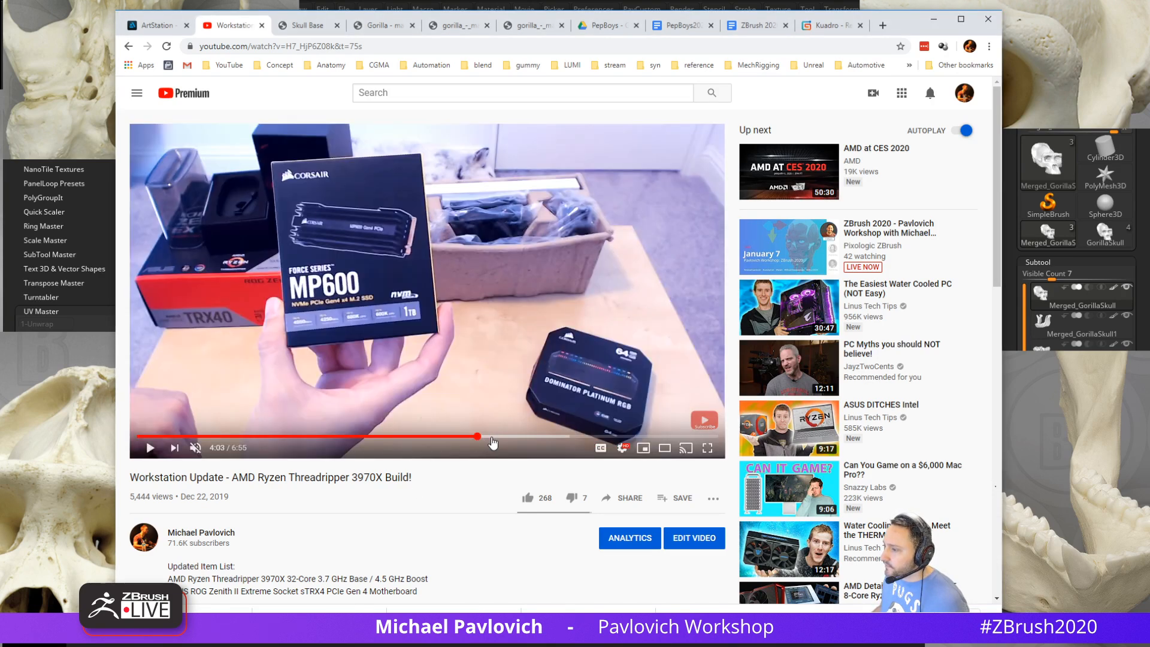
left_click(491, 436)
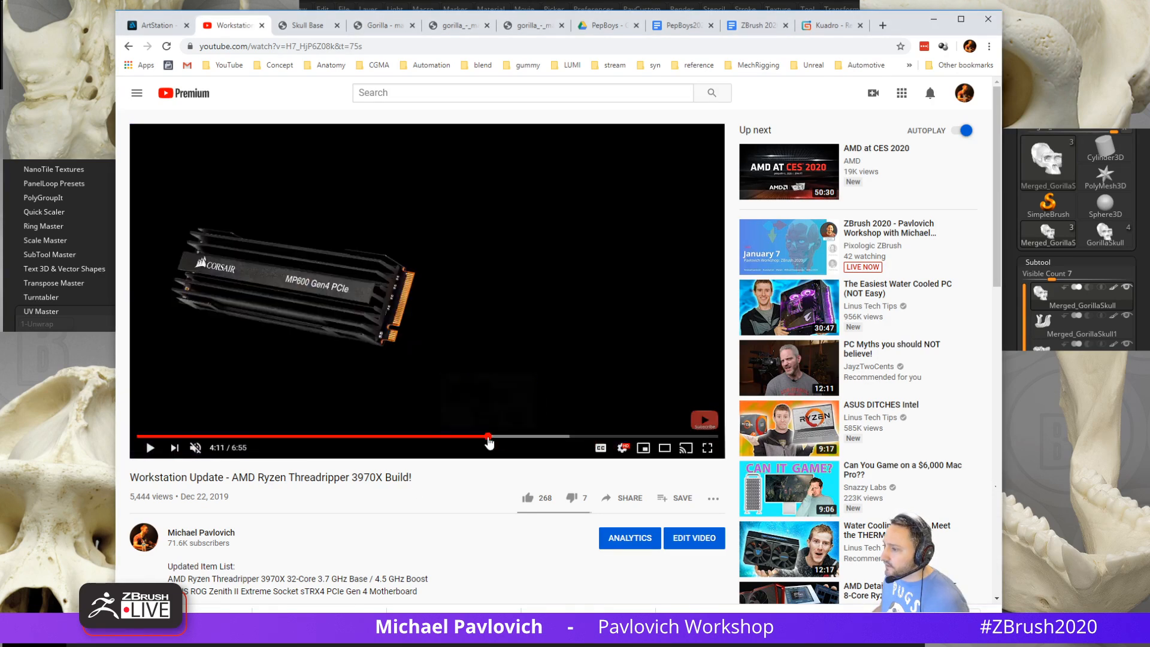
left_click(482, 437)
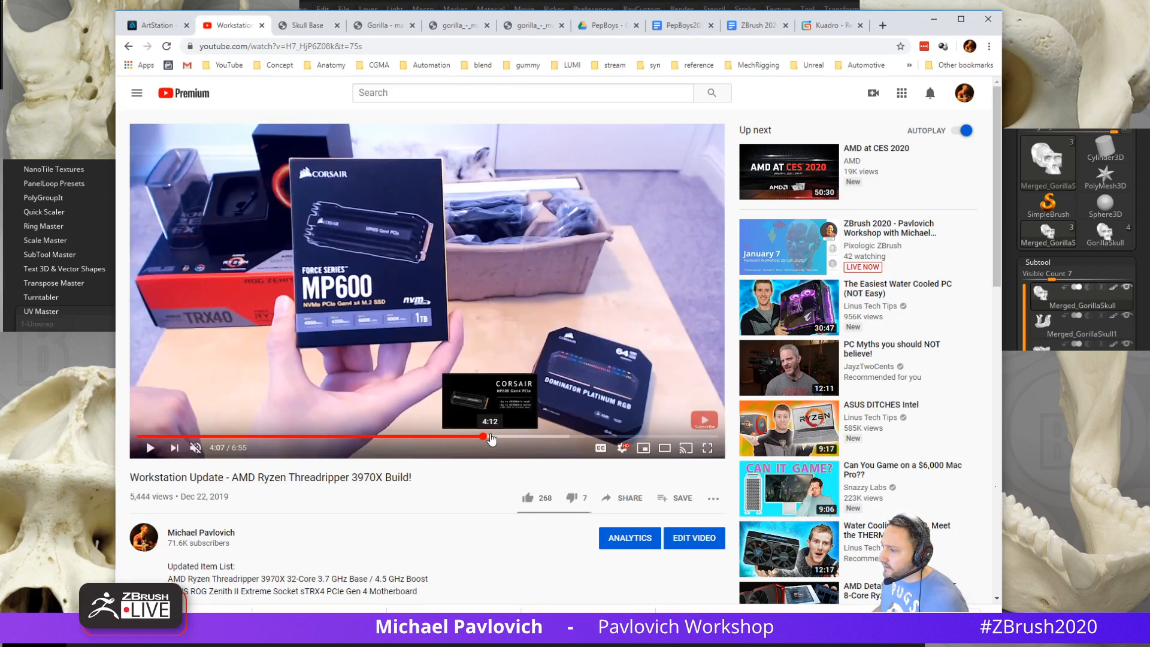
left_click(496, 437)
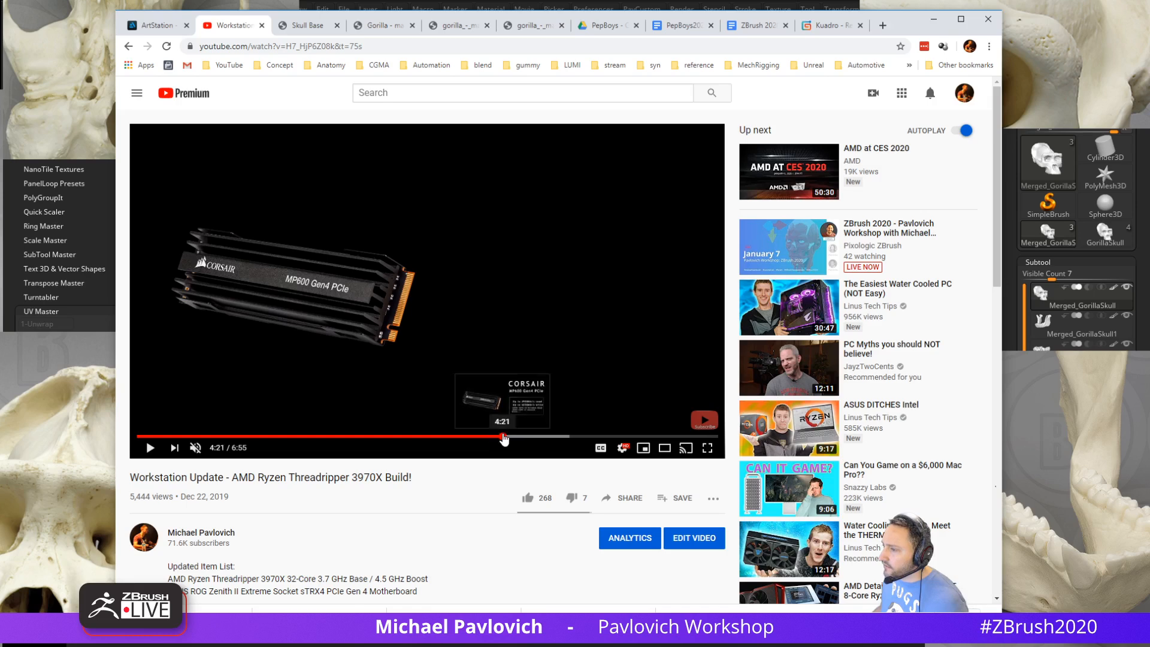
Skim the paused workstation video past the NVMe speed chart and SSD unboxing to the ROG motherboard at 5:01
left_click(509, 437)
left_click(510, 437)
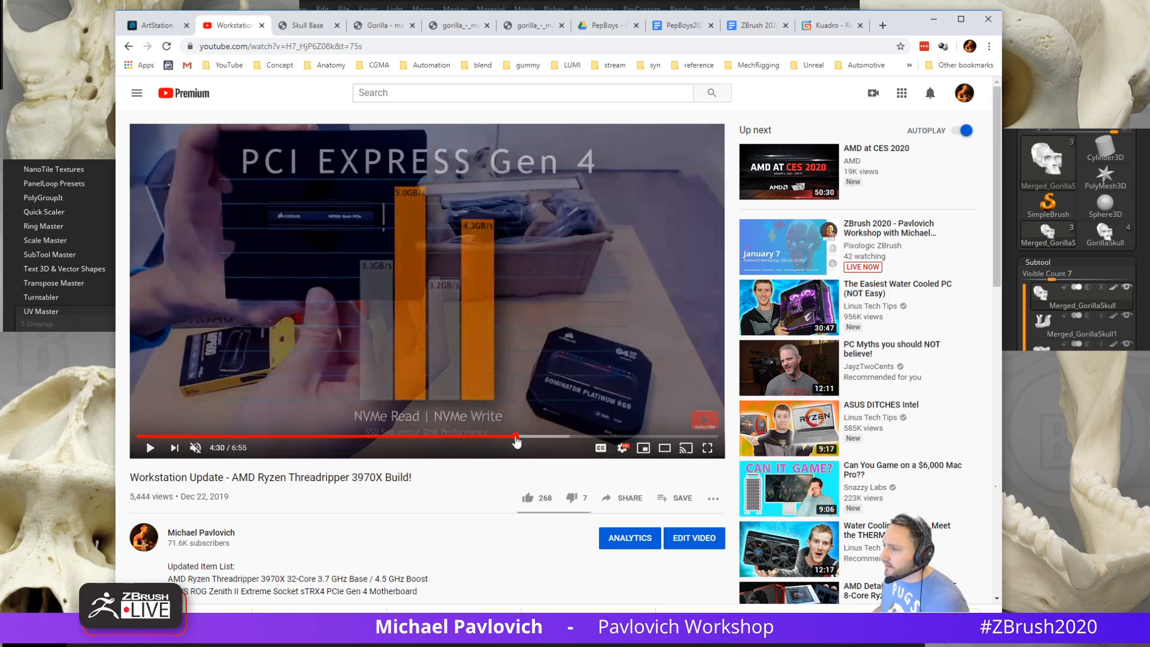
left_click(513, 439)
left_click(524, 439)
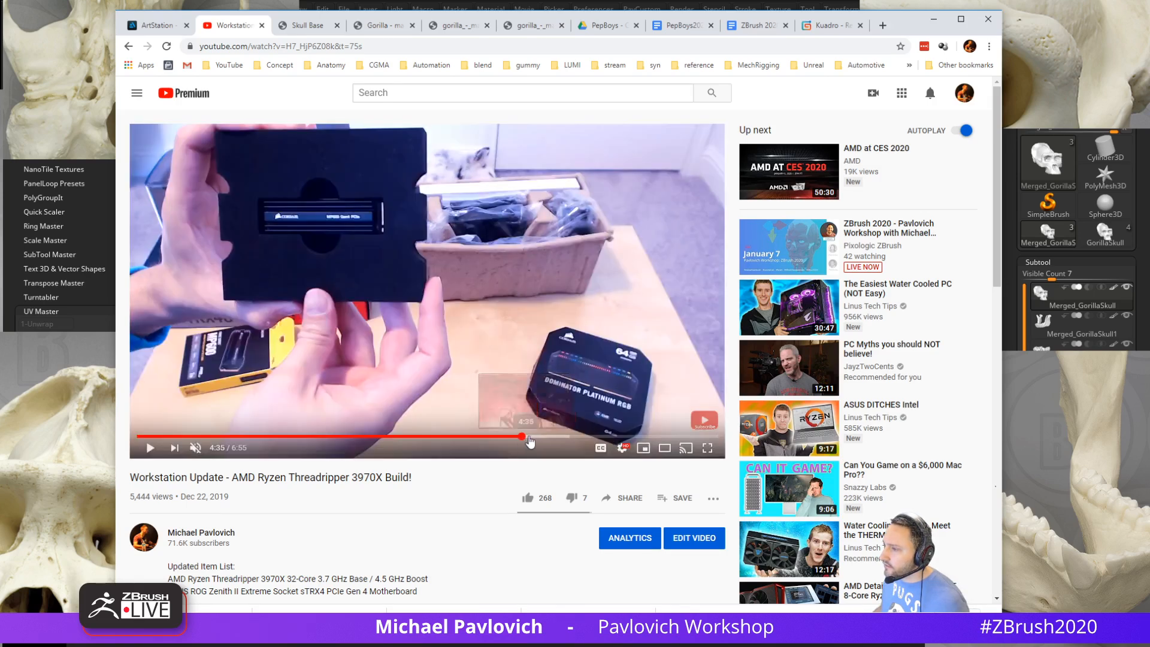
left_click(531, 439)
left_click(542, 439)
left_click(552, 439)
left_click(565, 439)
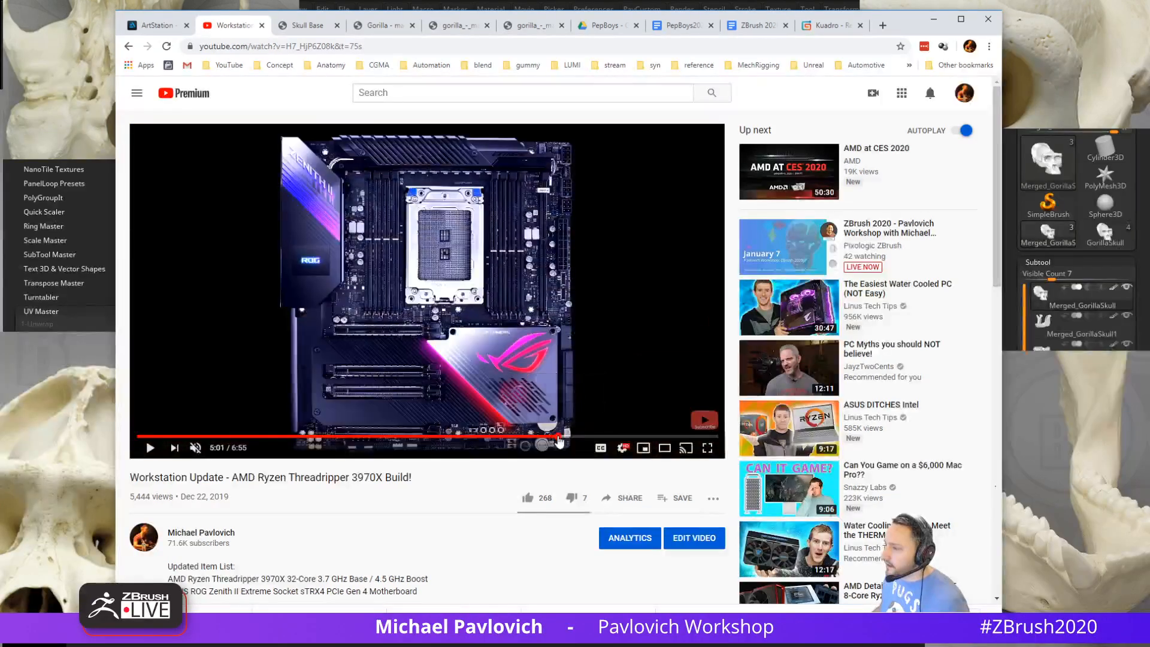
Skim through the numbered motherboard slots to the 64 GB Dominator Platinum RGB memory segment at 5:34
left_click(570, 439)
left_click(577, 439)
left_click(584, 439)
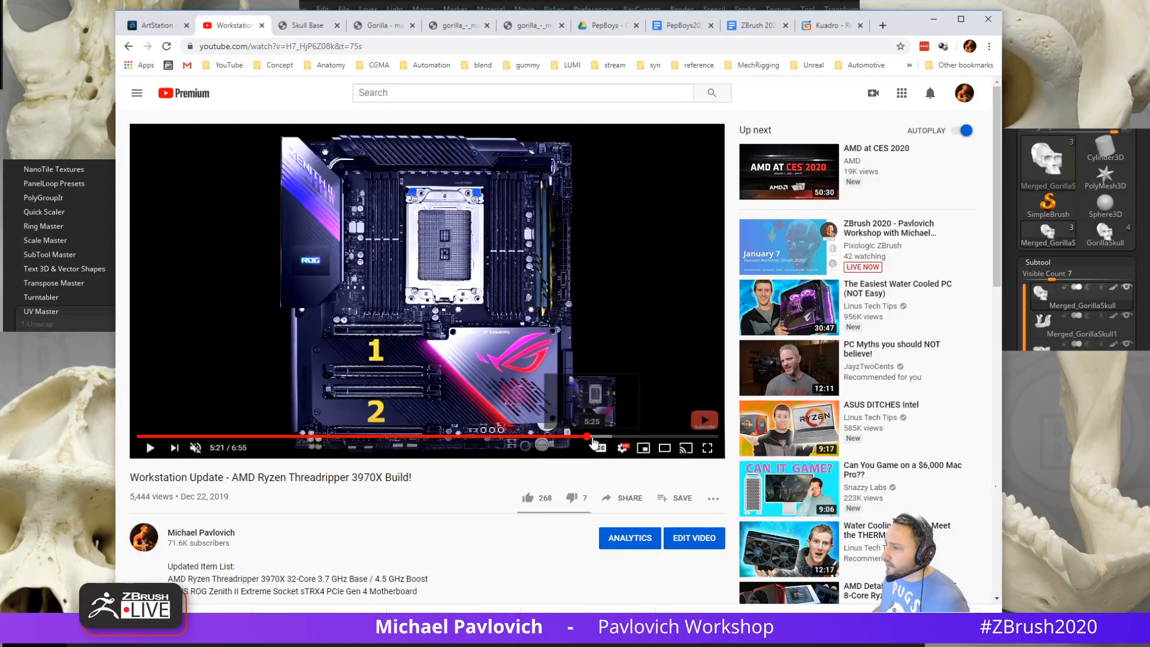
left_click(592, 439)
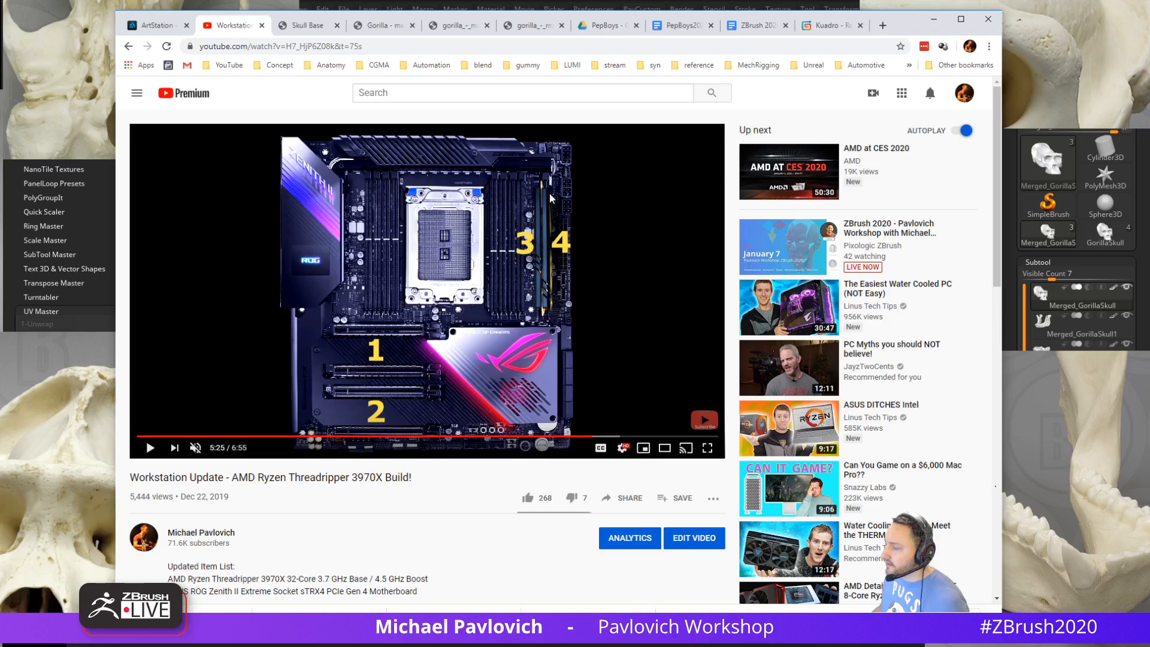
left_click(603, 439)
left_click(611, 436)
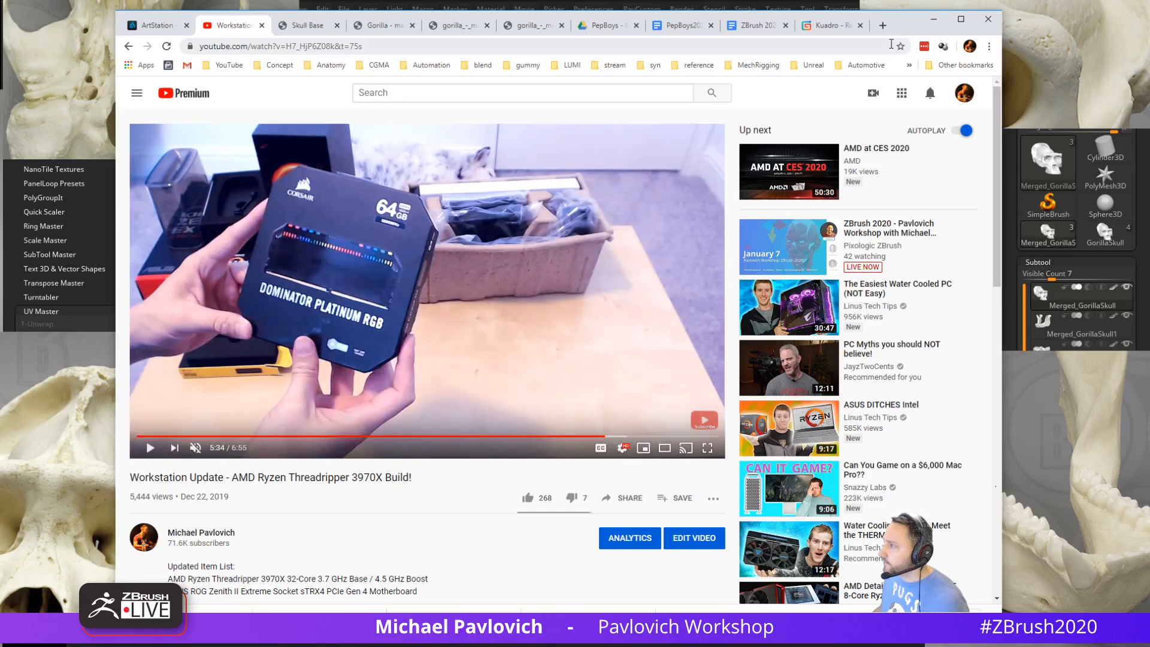
Put the browser away and reposition the front-view skull reference over the ZBrush sculpt
left_click(933, 19)
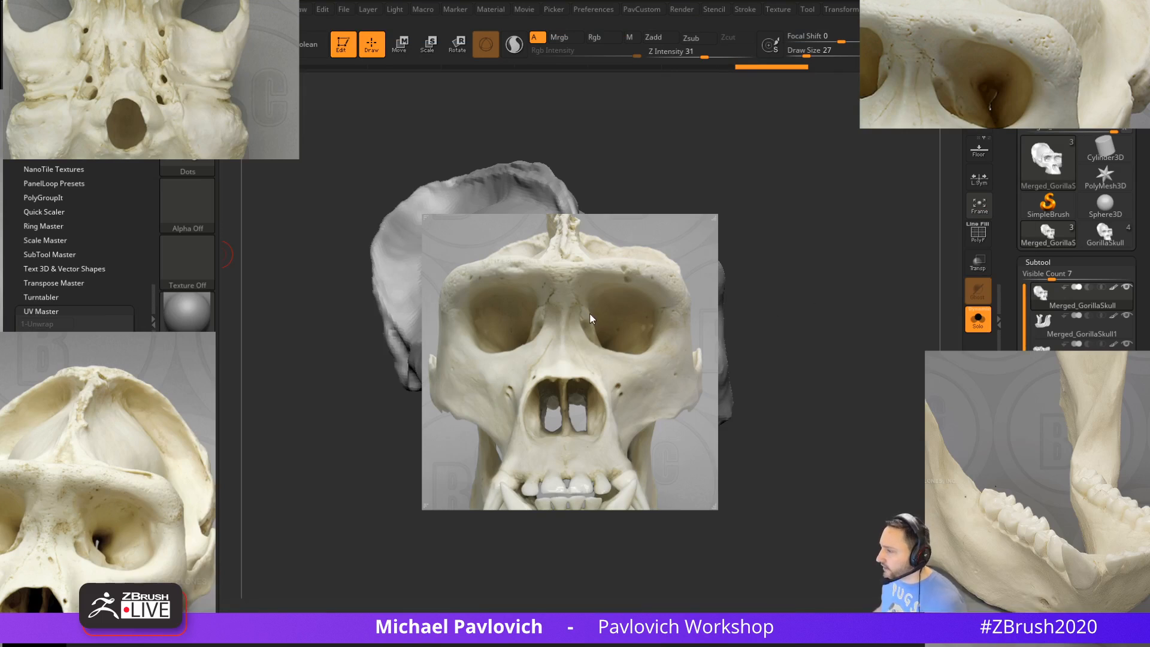
left_click_drag(589, 313, 569, 293)
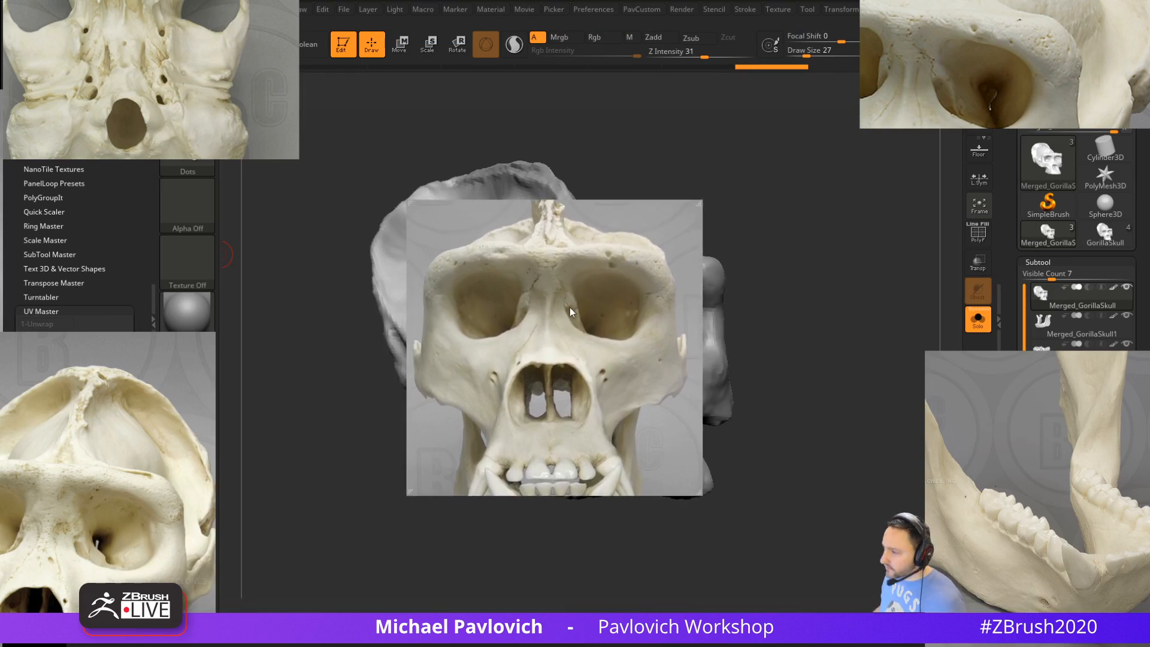
left_click_drag(587, 315, 563, 360, "shift")
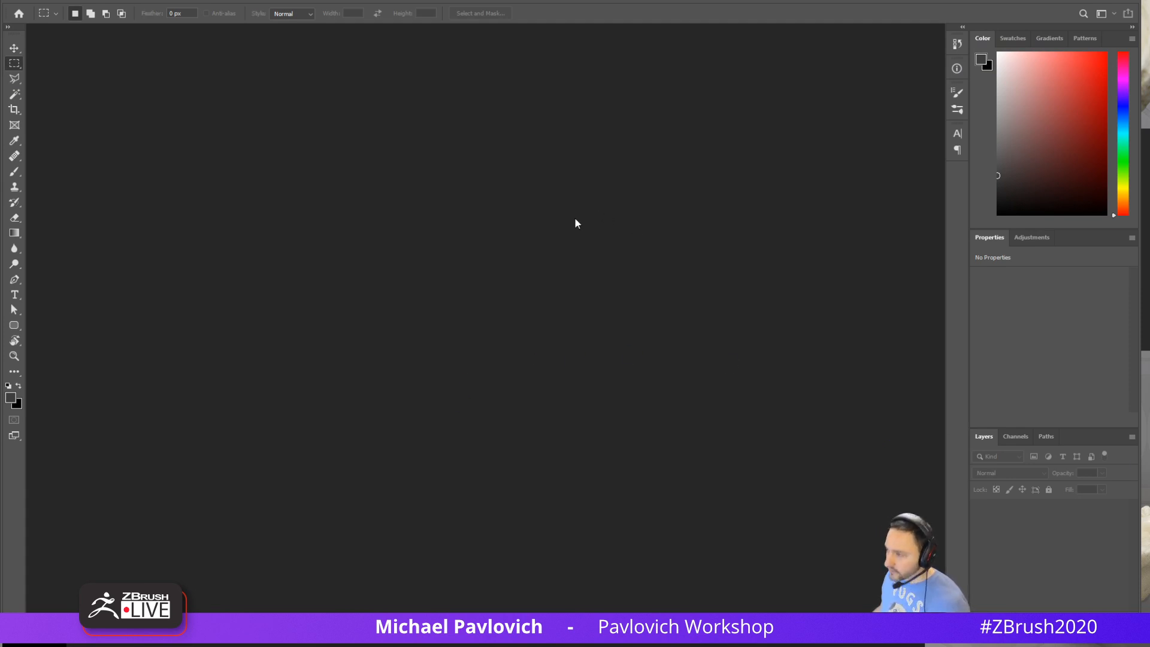
Create a blank 1280 x 720 px Photoshop document, and show the Greenshot captures of Kuadro's menu and Settings options over it
key("ctrl+n")
left_click(611, 43)
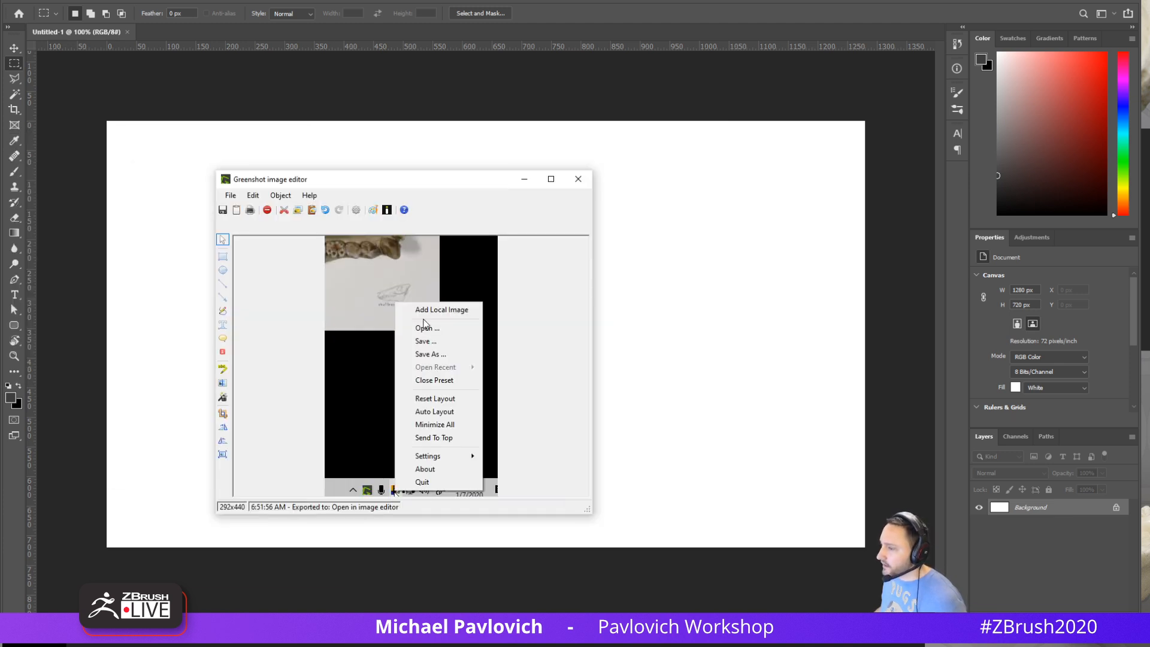
left_click(578, 179)
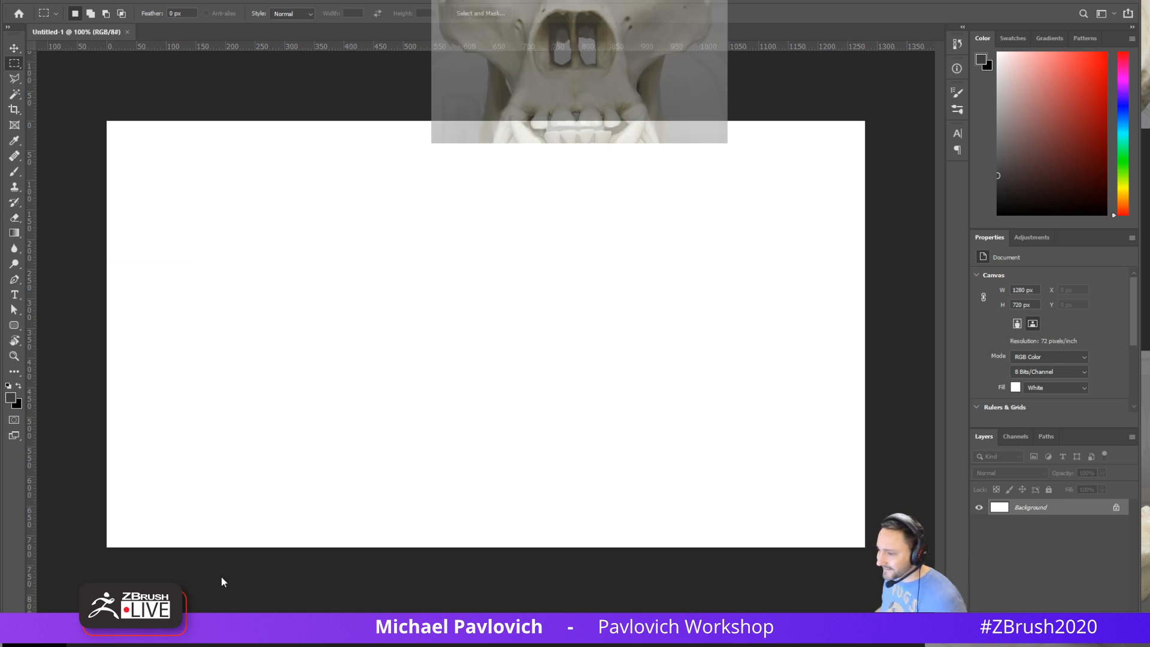
left_click_drag(630, 0, 630, 182)
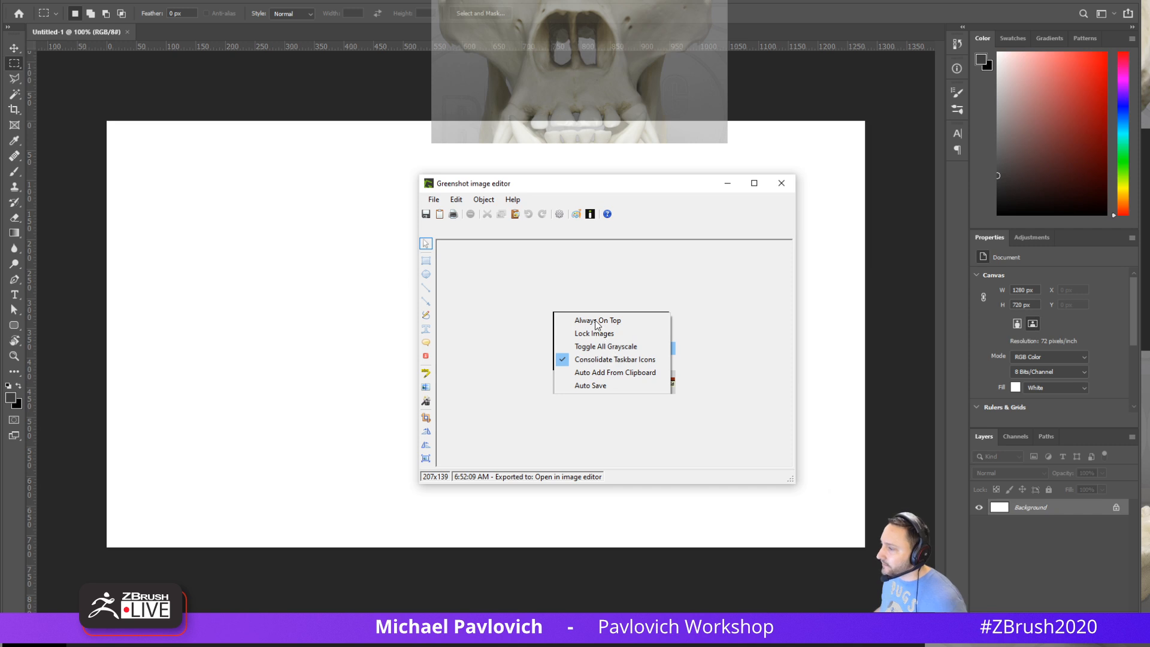
left_click_drag(629, 182, 629, 0)
Place the translucent front-view skull reference over the middle of the blank canvas and fade it further for tracing
left_click_drag(663, 133, 470, 303)
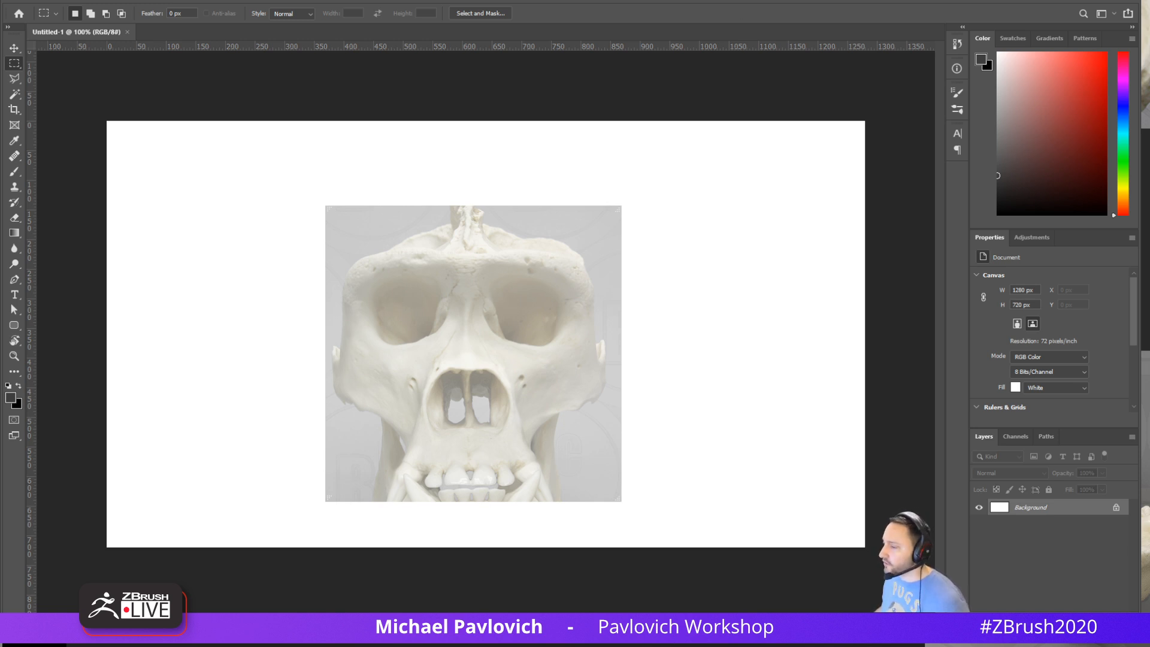
mouse_move(478, 353)
left_mouse_down()
mouse_move(500, 316)
mouse_move(490, 341)
mouse_move(469, 344)
mouse_move(490, 348)
mouse_move(479, 348)
left_mouse_up()
key("Return")
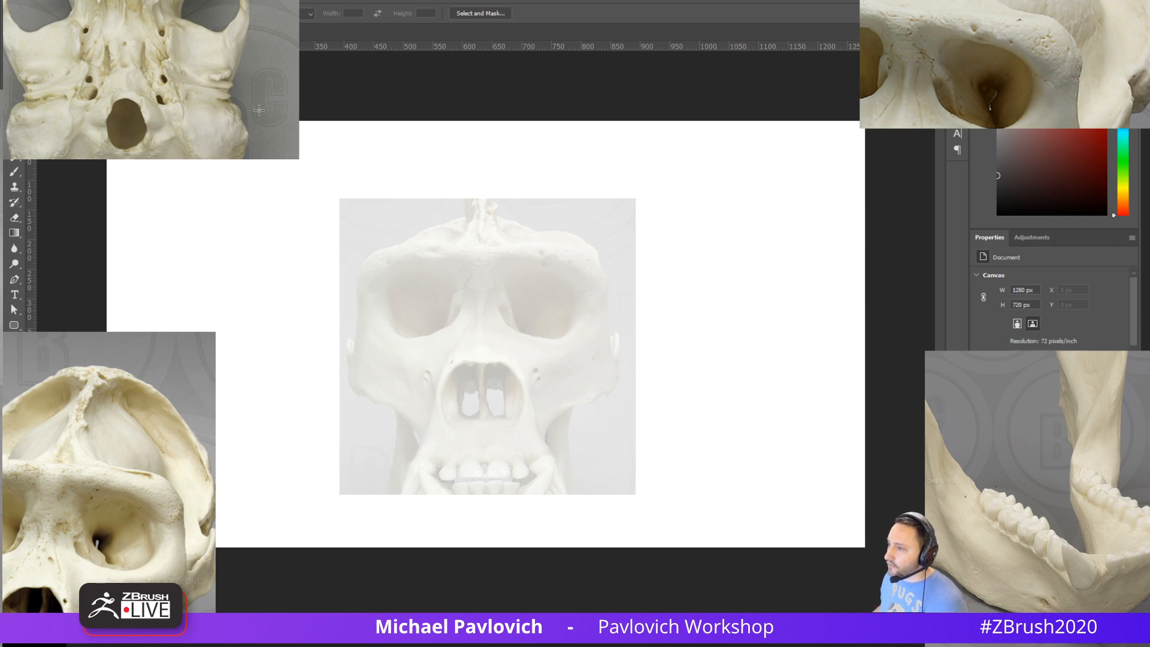
Choose the Brush tool, enlarge its tip after a test stroke, and trace the inner edge of the skull's right-hand eye socket
key("b")
left_click_drag(557, 337, 668, 363)
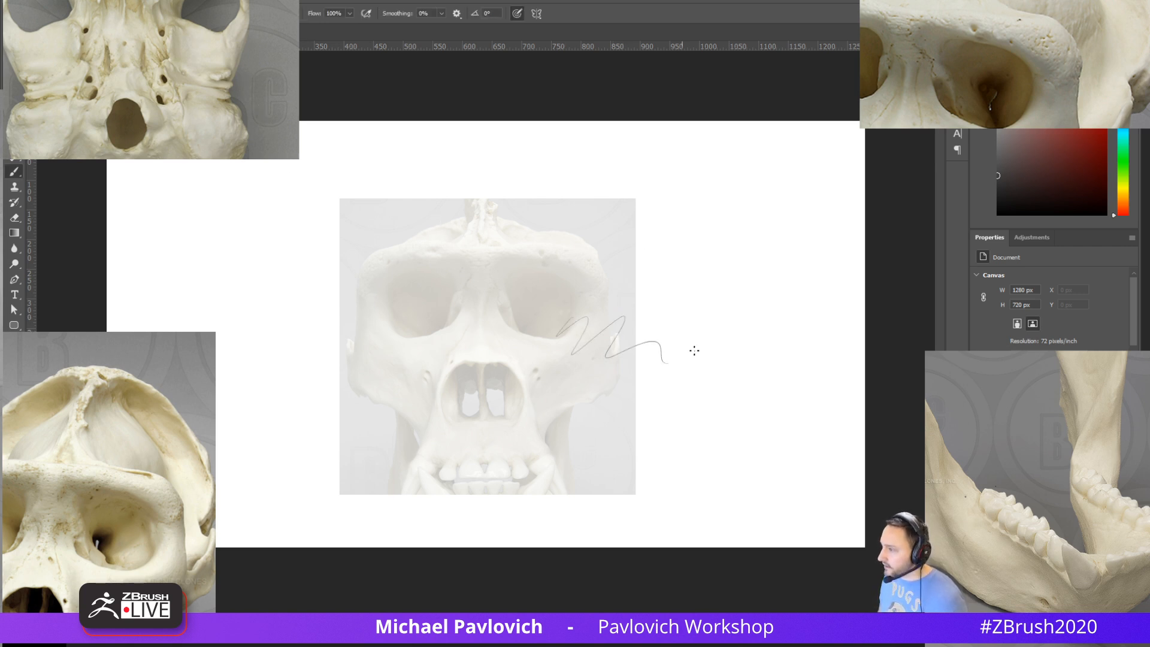
key("ctrl+z")
right_click_drag(616, 346, 615, 349, "alt")
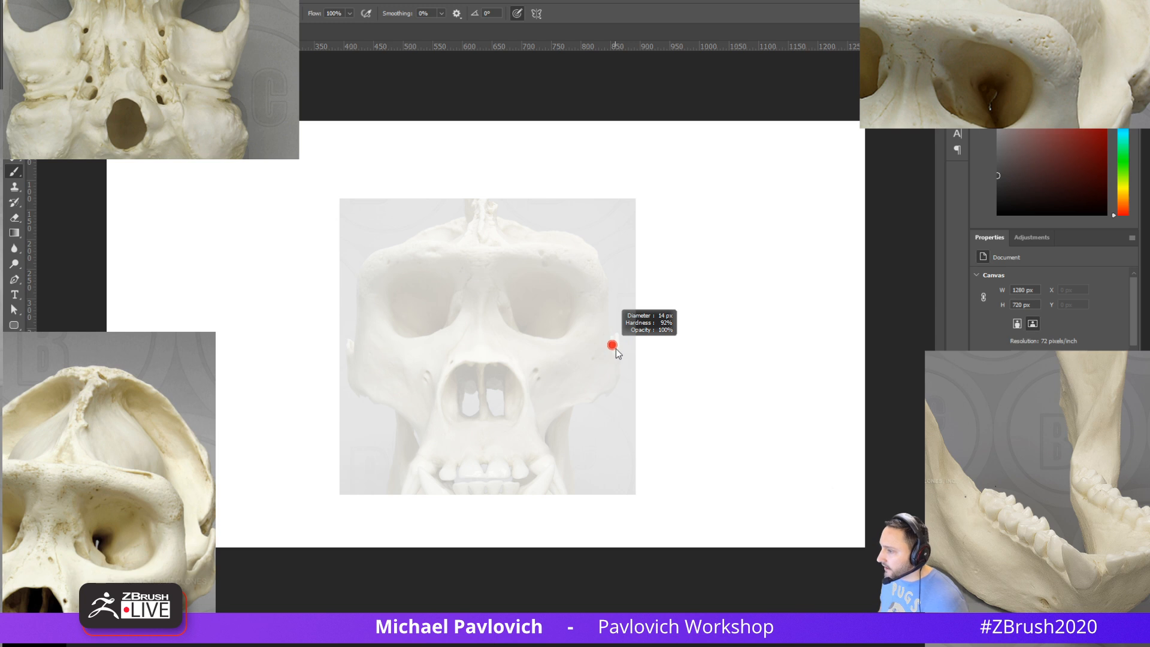
left_click_drag(512, 275, 516, 332)
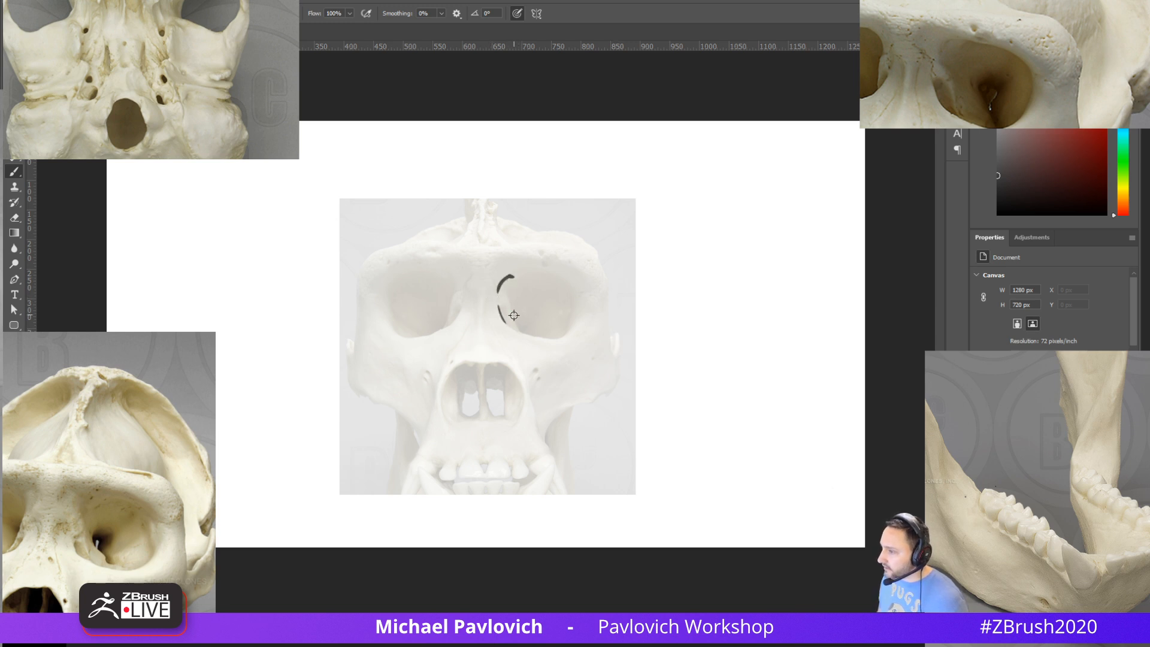
right_click_drag(513, 315, 514, 320, "alt")
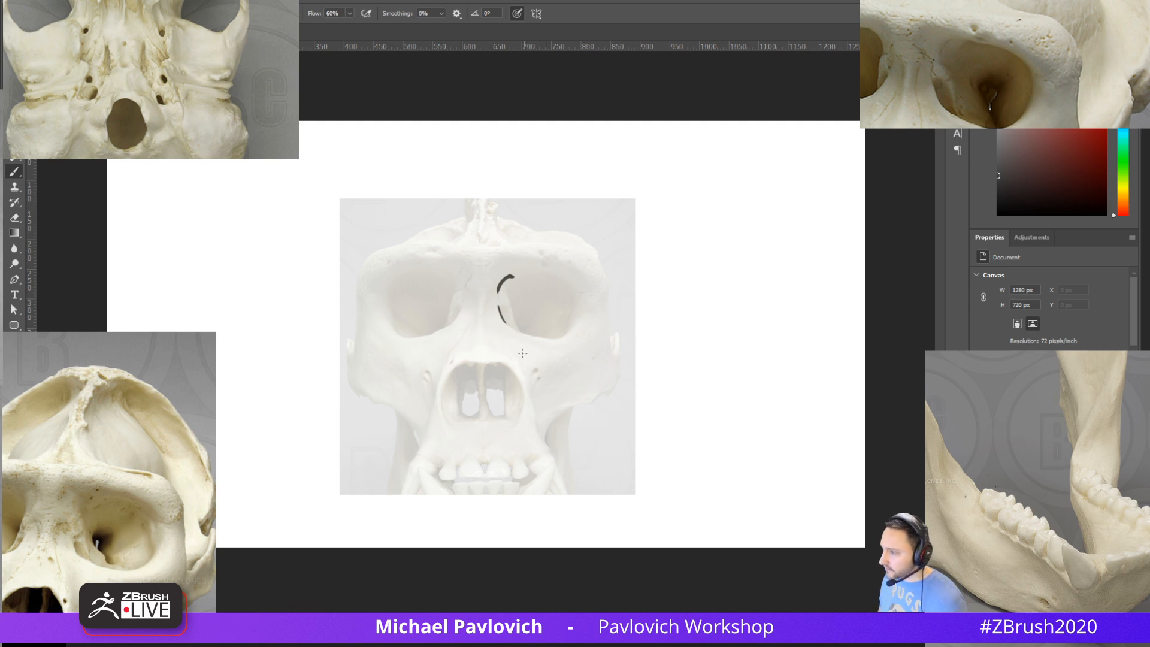
key("s")
right_click(510, 310)
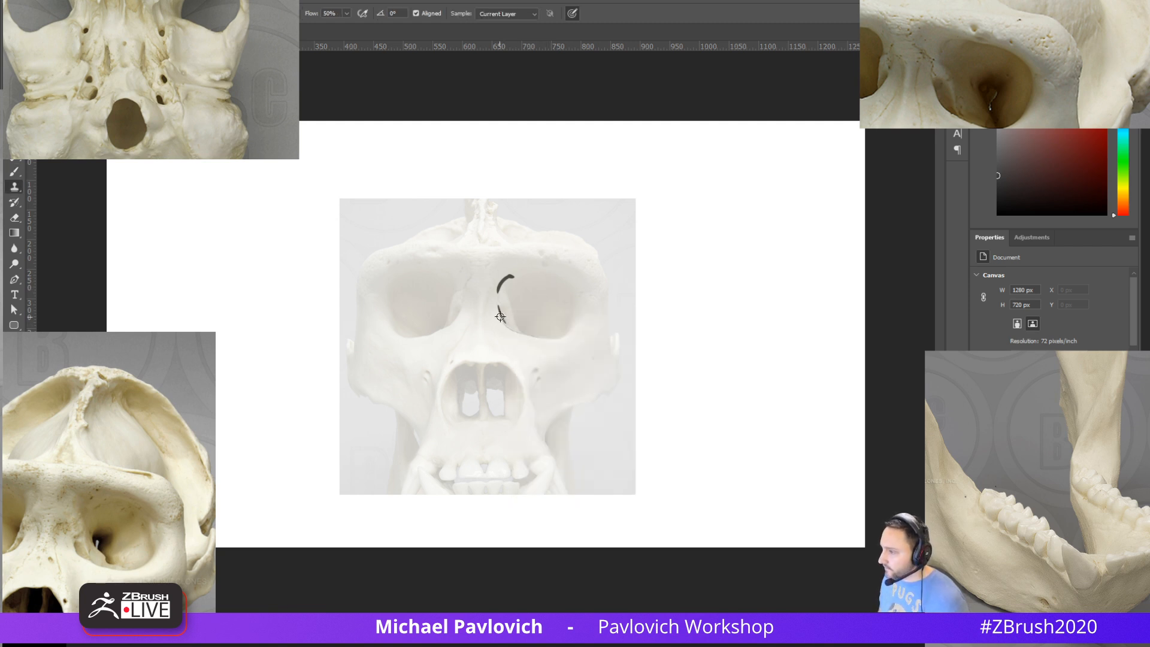
right_click_drag(503, 321, 506, 320, "alt")
left_click(505, 314)
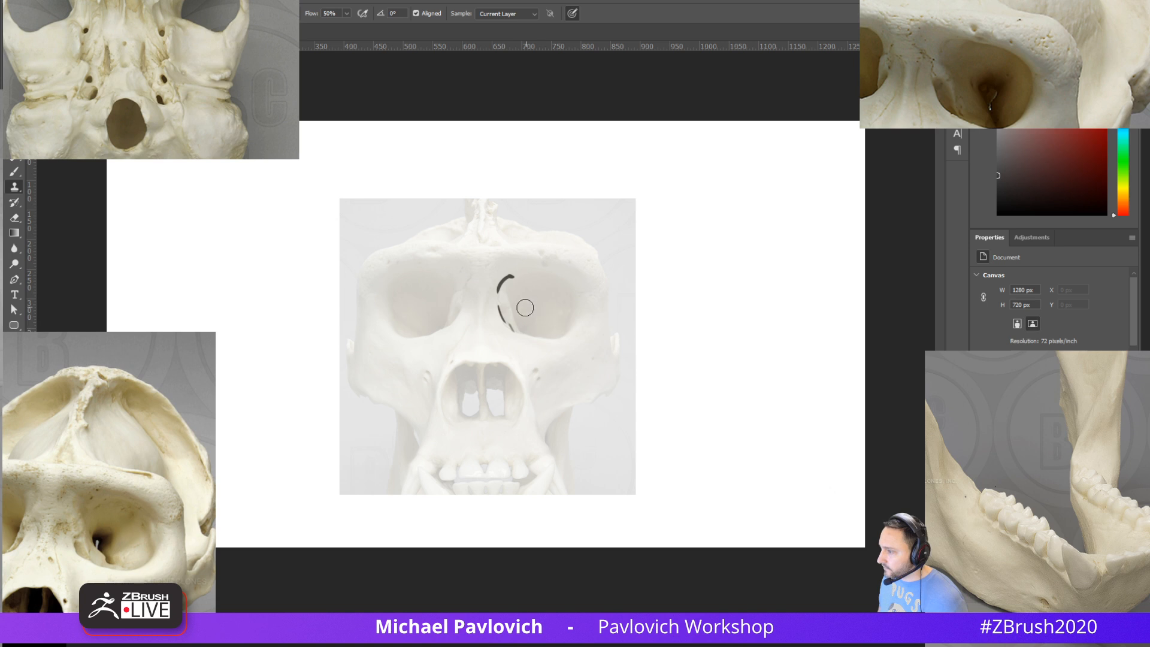
key("alt+s")
right_click(523, 323)
key("Escape")
right_click_drag(514, 310, 512, 325, "alt")
key("b")
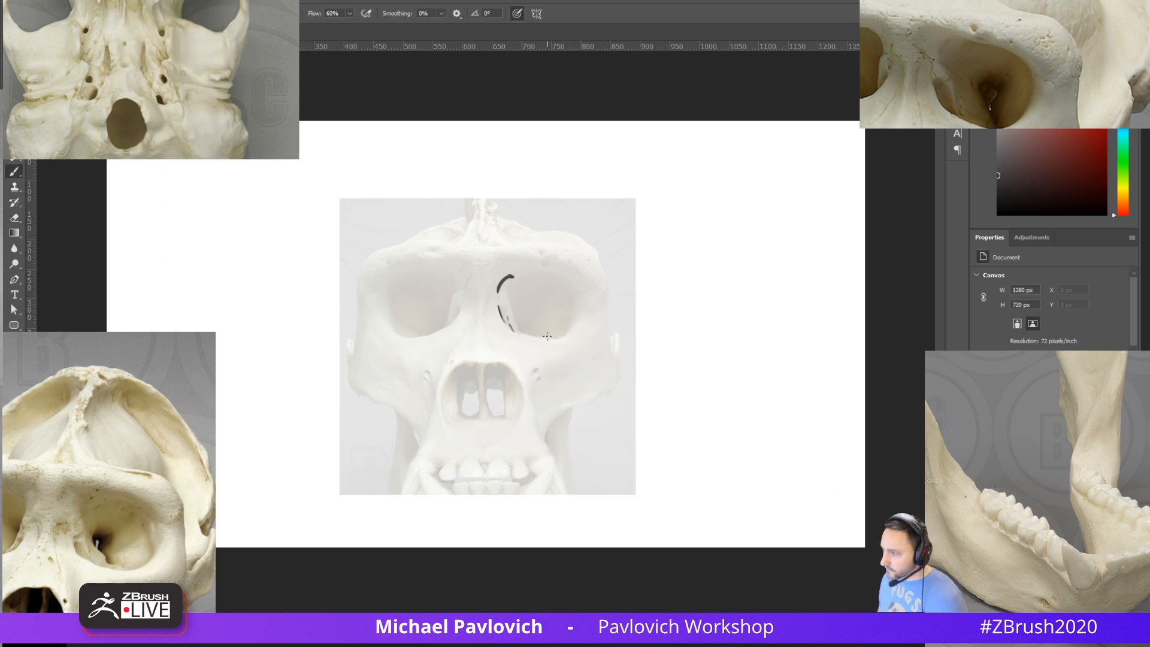
Trace the upper, outer and lower rim of the right-hand eye socket, redoing the unwanted strokes
right_click_drag(514, 283, 515, 282, "alt")
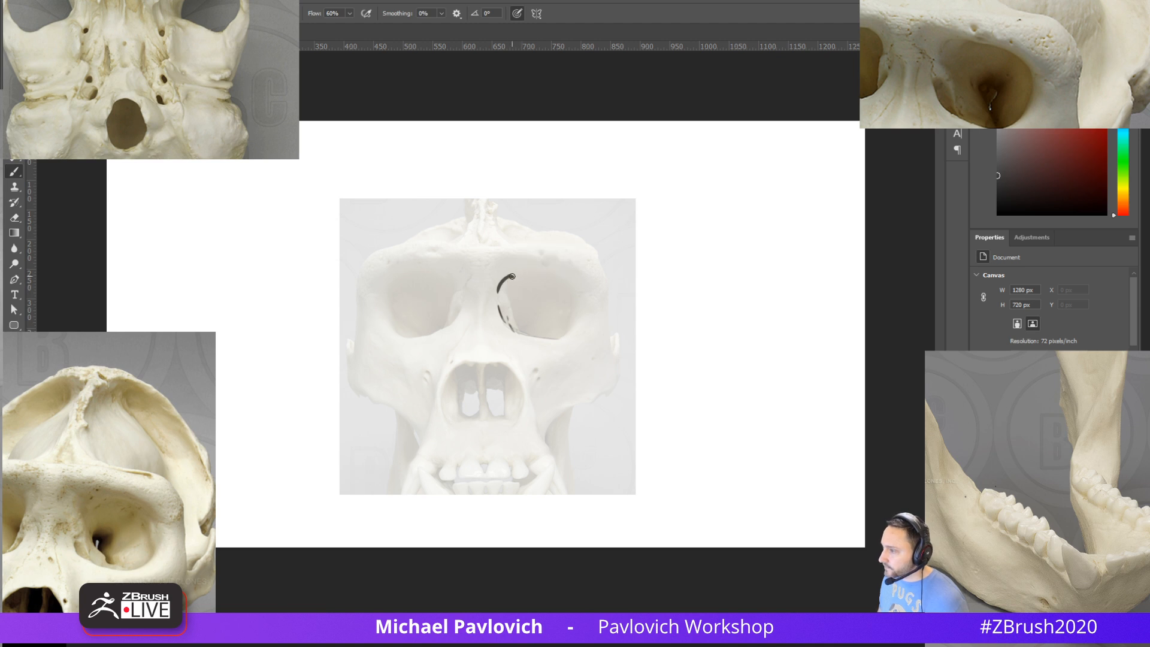
left_click_drag(504, 266, 557, 332)
left_click_drag(527, 267, 561, 303)
key("ctrl+z")
key("ctrl+z")
left_click_drag(513, 268, 569, 327)
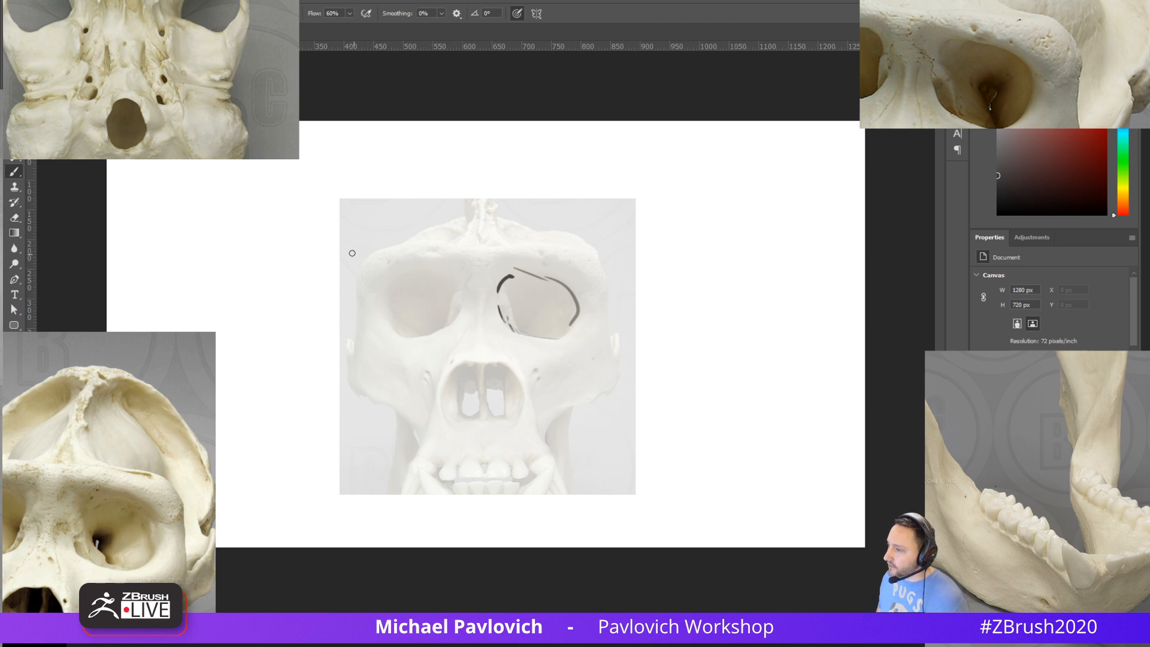
Annotate the skull with arrows at the brow and nose, a circled opening beside the nose, and a left cheek and jaw contour
mouse_move(316, 232)
left_mouse_down()
mouse_move(372, 256)
mouse_move(359, 264)
mouse_move(382, 243)
left_mouse_up()
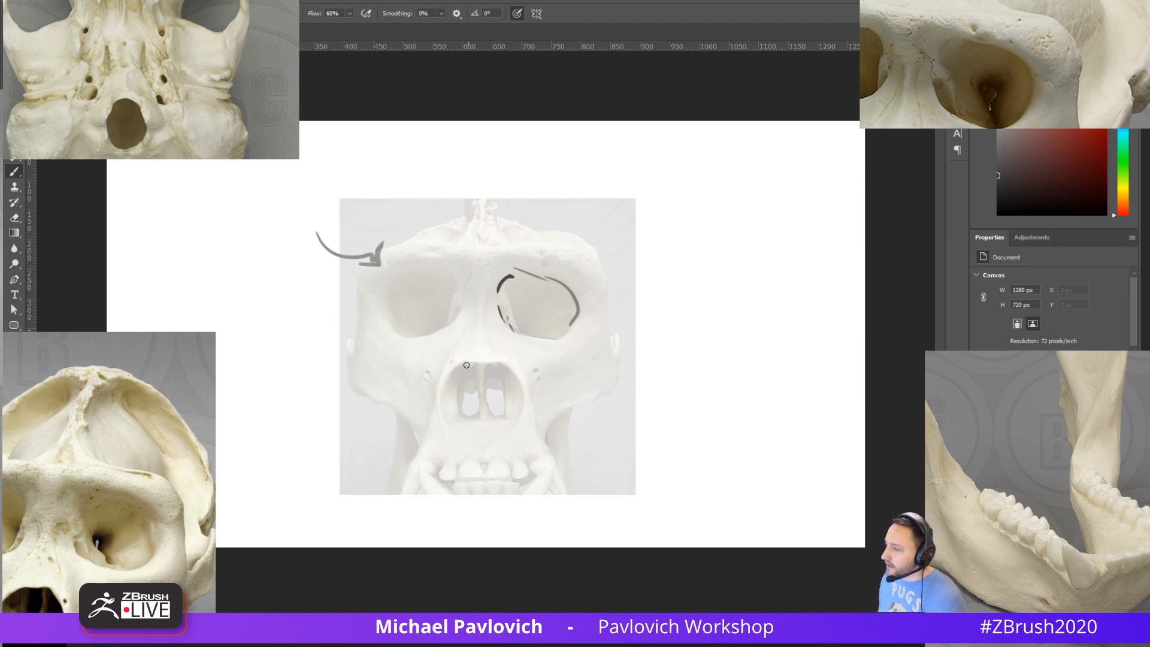
mouse_move(438, 327)
left_mouse_down()
mouse_move(446, 350)
mouse_move(455, 342)
left_mouse_up()
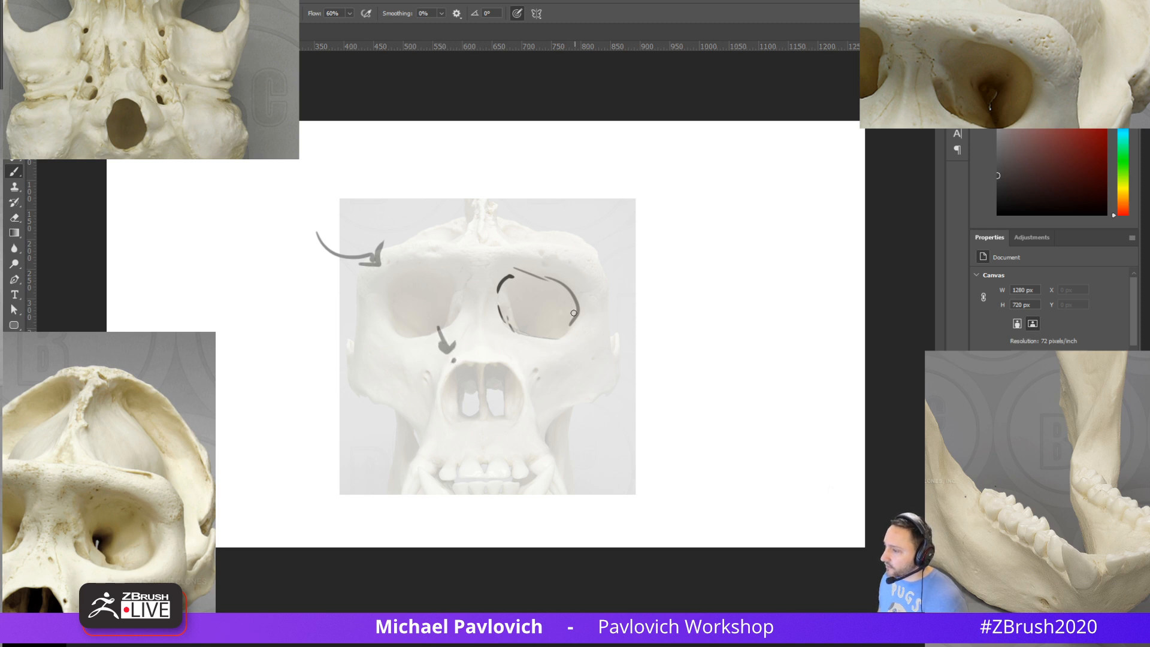
right_click_drag(383, 364, 345, 374, "alt")
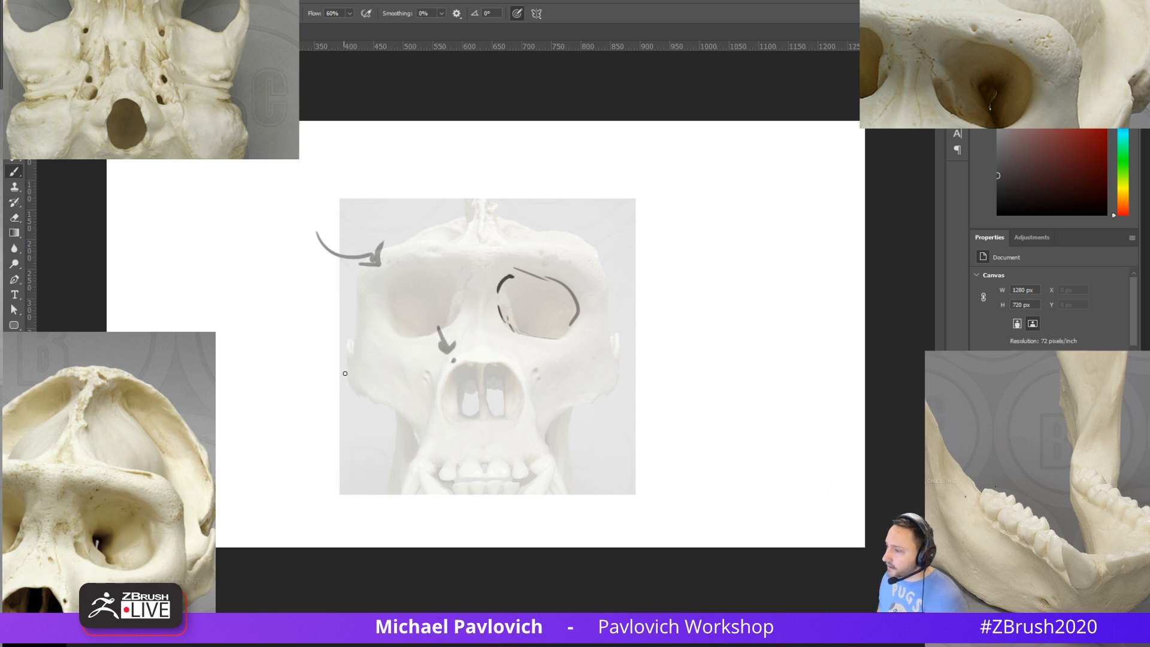
left_click_drag(346, 331, 385, 483)
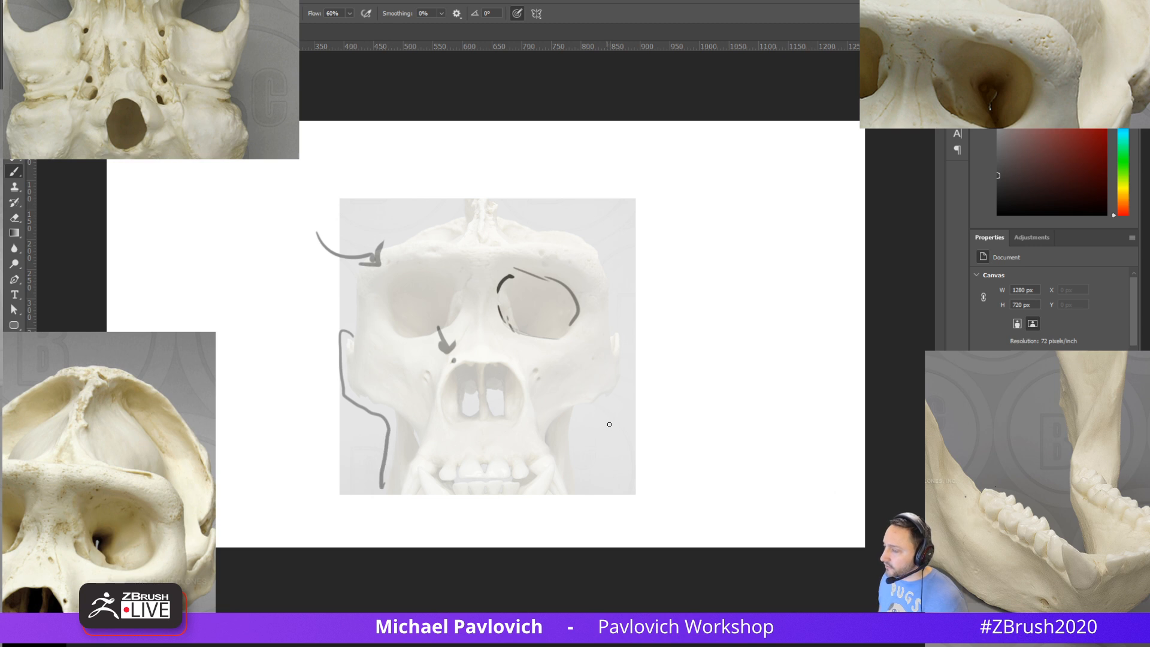
left_click_drag(579, 226, 612, 261)
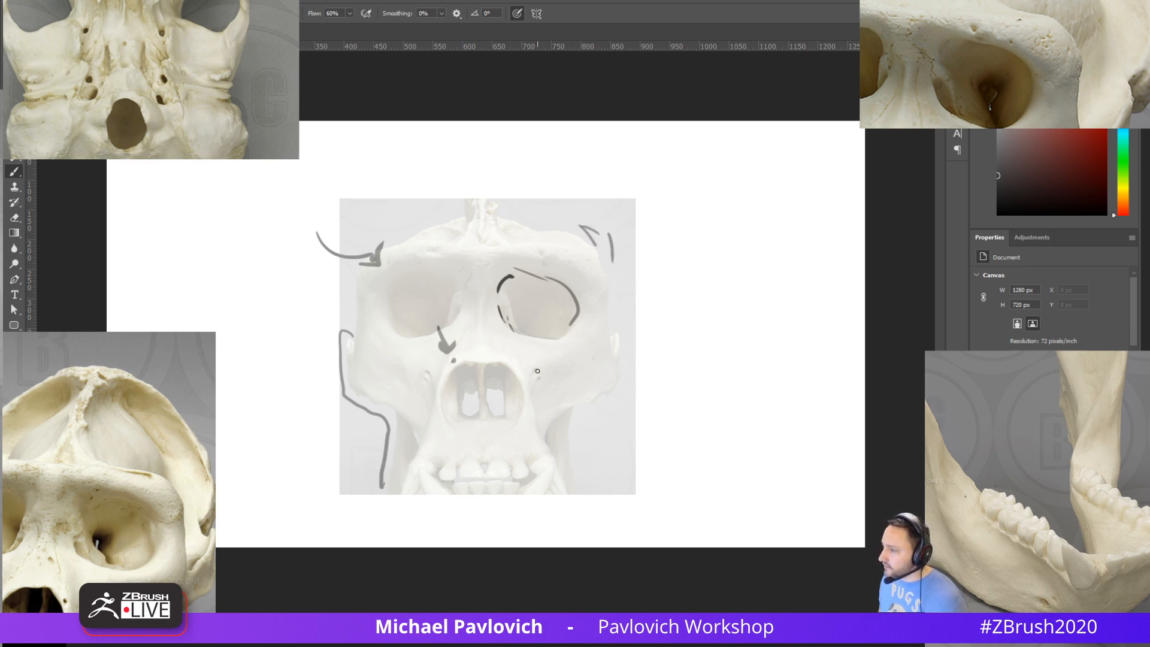
left_click_drag(537, 371, 570, 405)
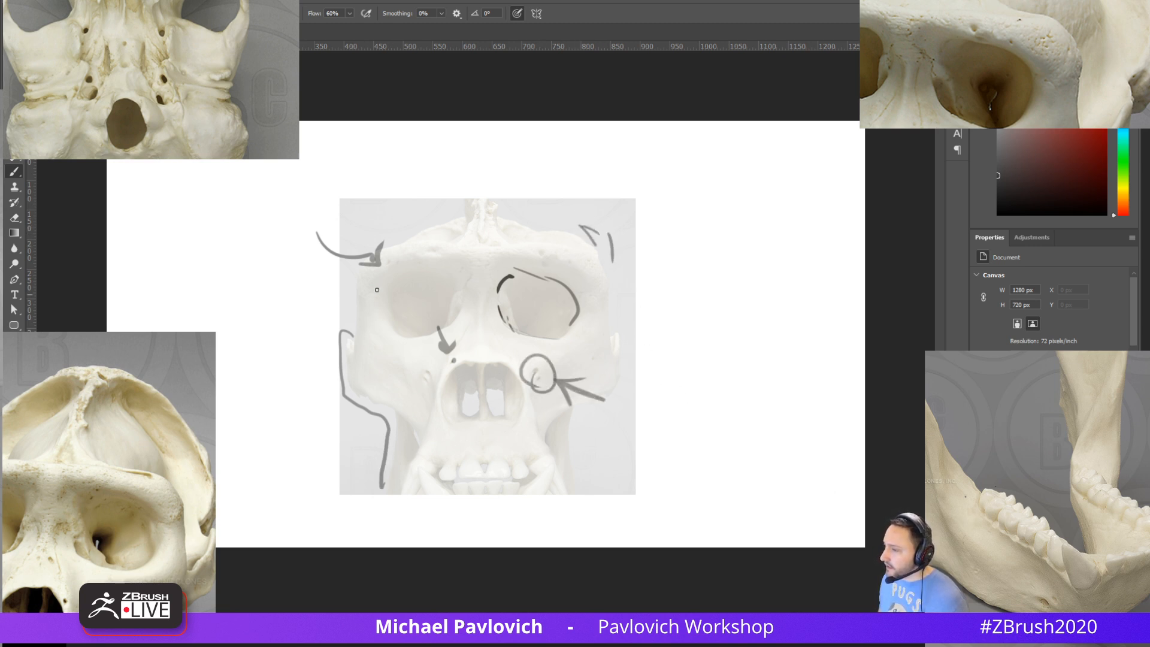
left_click_drag(415, 203, 448, 256)
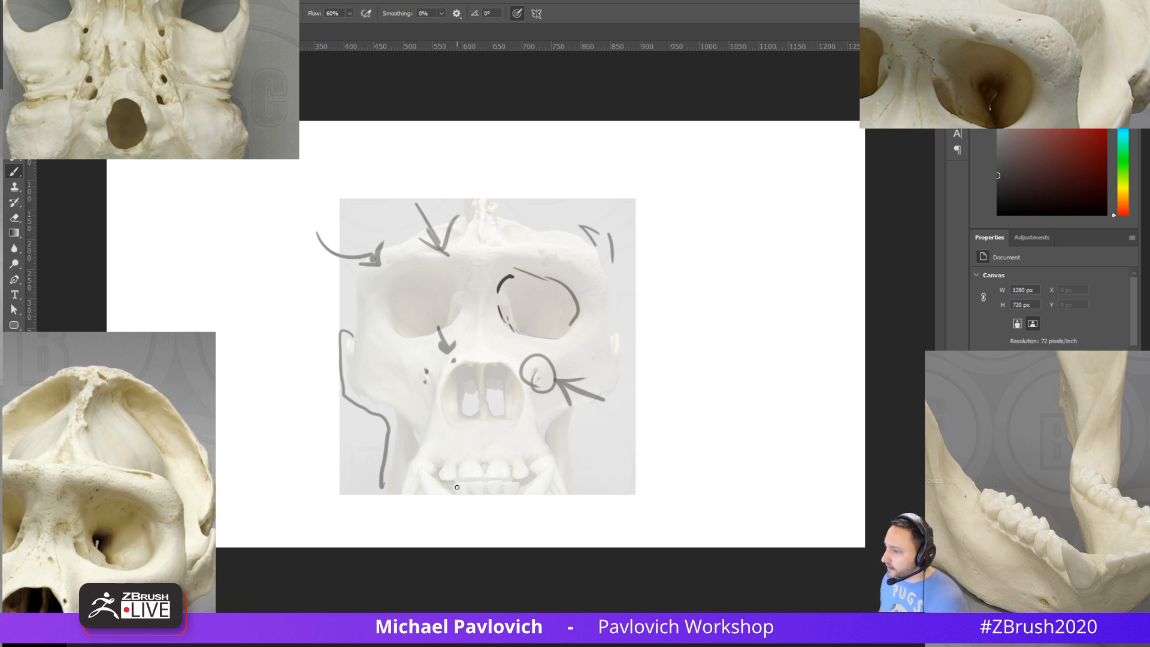
Sketch the front teeth, loop both eye sockets, and outline the nasal opening over the faded reference
left_click_drag(443, 467, 509, 473)
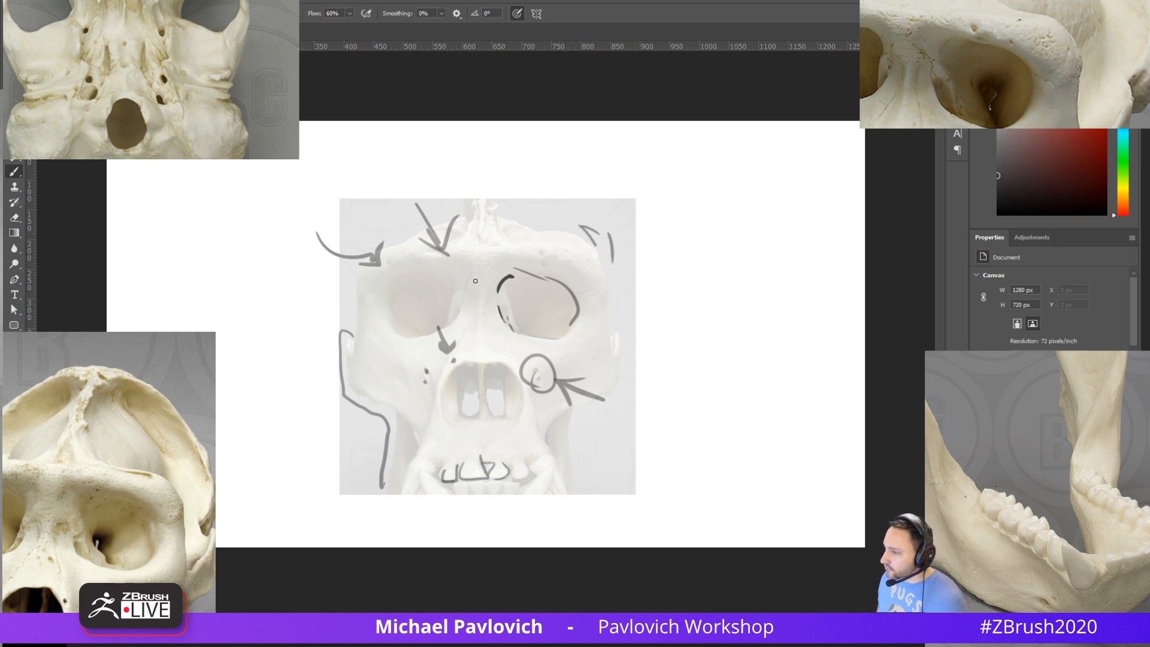
mouse_move(461, 336)
left_mouse_down()
mouse_move(400, 326)
mouse_move(443, 341)
left_mouse_up()
mouse_move(496, 306)
left_mouse_down()
mouse_move(495, 291)
mouse_move(485, 326)
left_mouse_up()
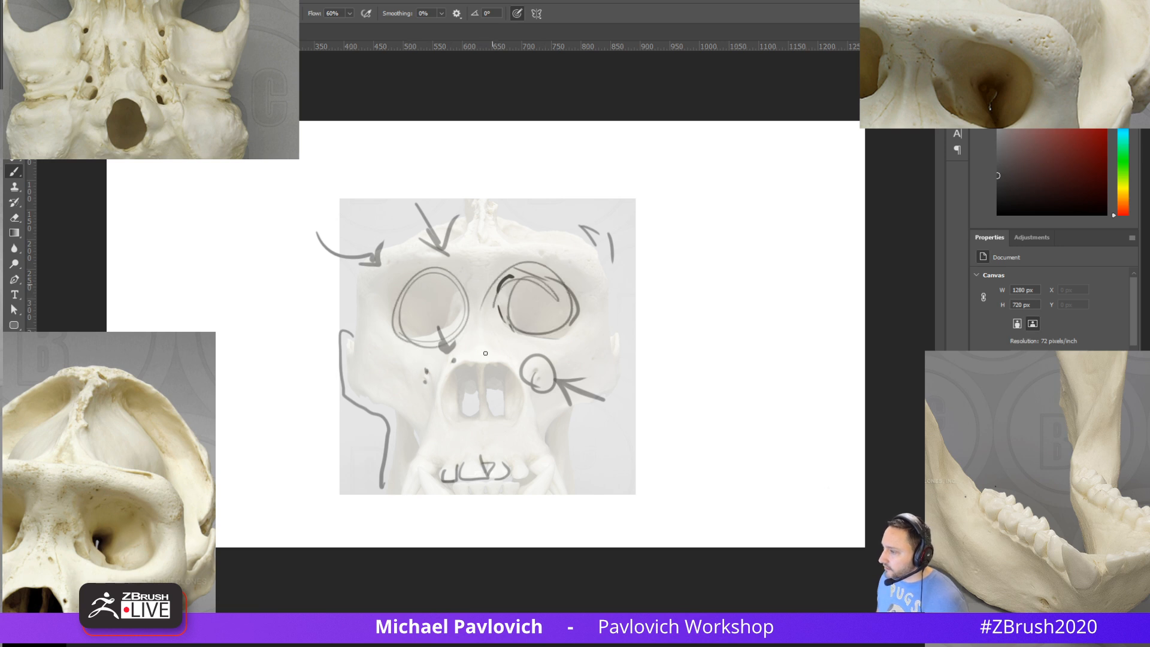
mouse_move(477, 408)
left_mouse_down()
mouse_move(455, 366)
mouse_move(446, 419)
mouse_move(514, 419)
mouse_move(489, 410)
left_mouse_up()
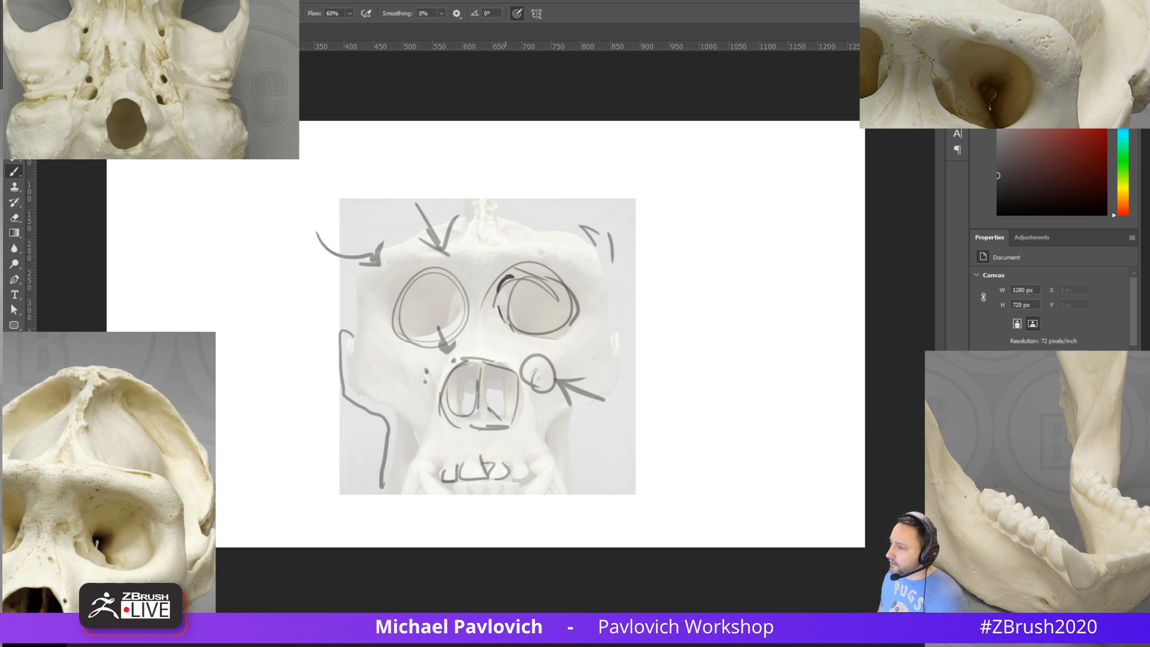
Trace the cranial crest and brow ridge, and outline the cheekbones on both sides of the skull
left_click_drag(465, 220, 586, 243)
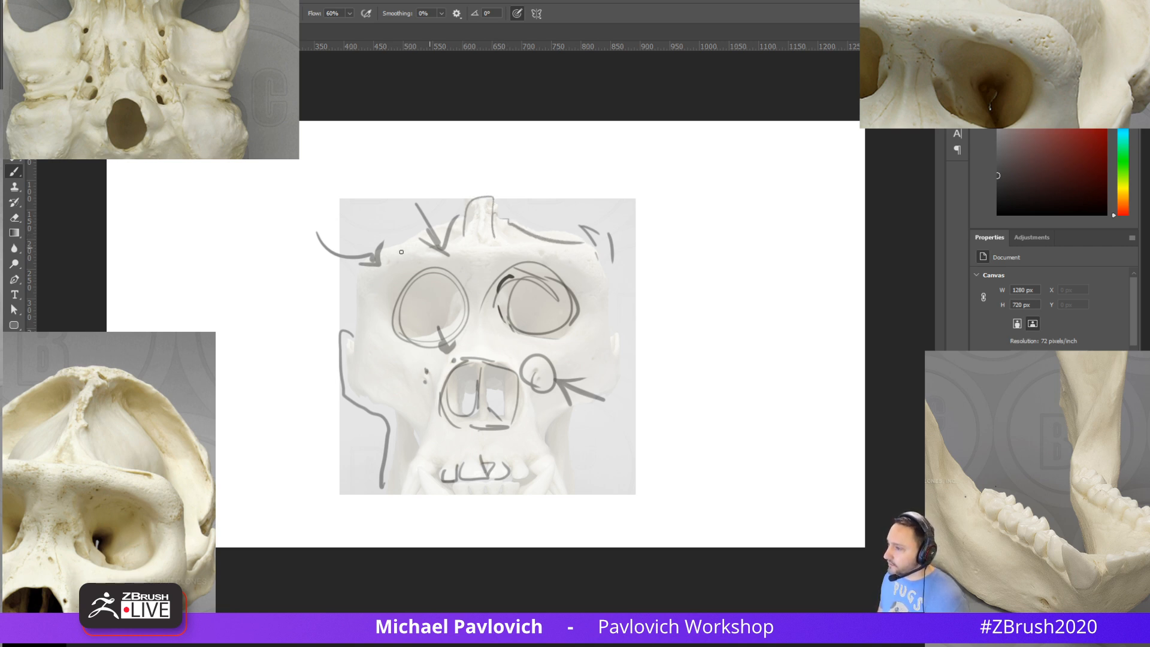
left_click_drag(430, 247, 385, 254)
left_click_drag(357, 320, 355, 353)
left_click_drag(592, 318, 603, 396)
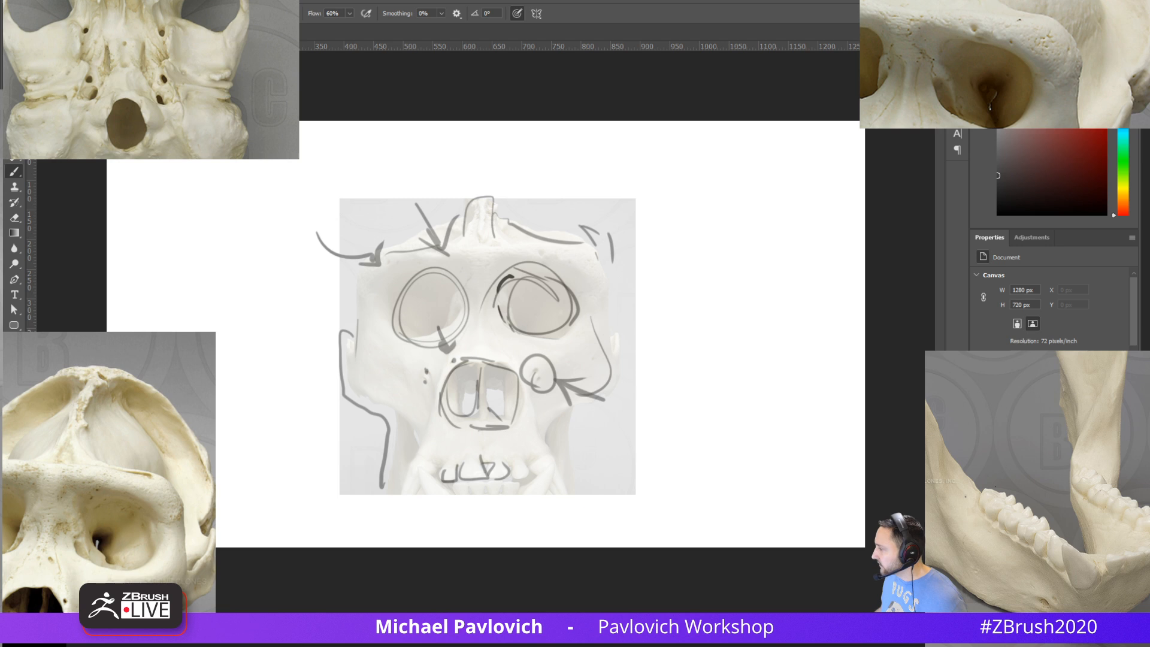
Close the Untitled-1 skull sketch without saving its changes and switch to ZBrush
left_click(495, 258)
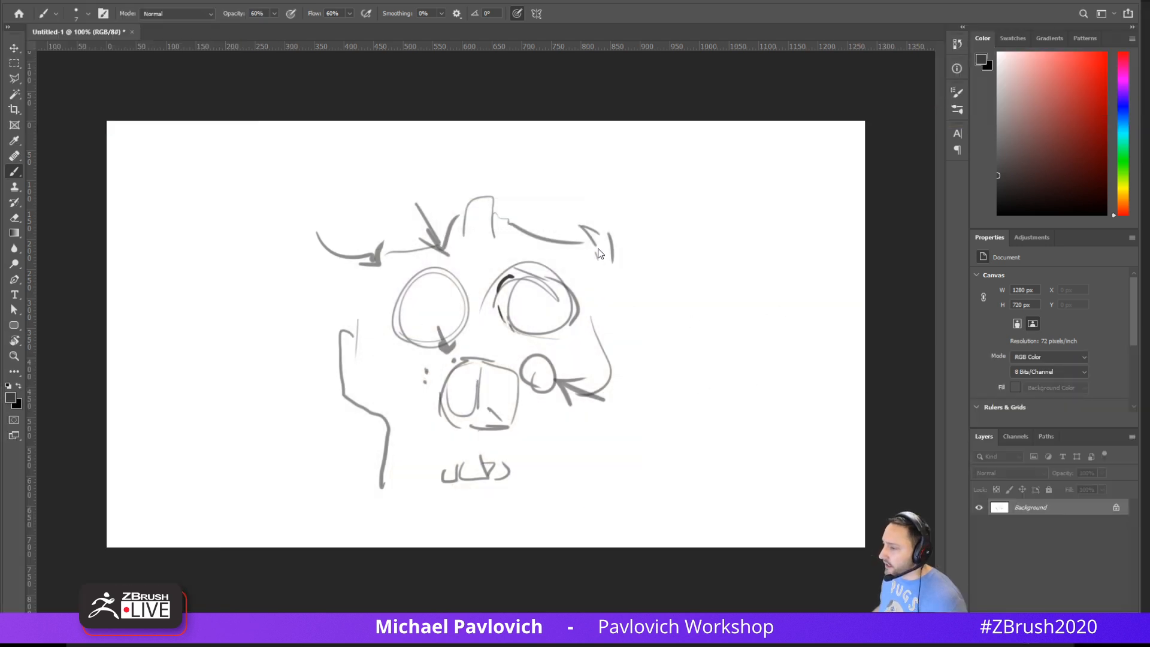
left_click(132, 32)
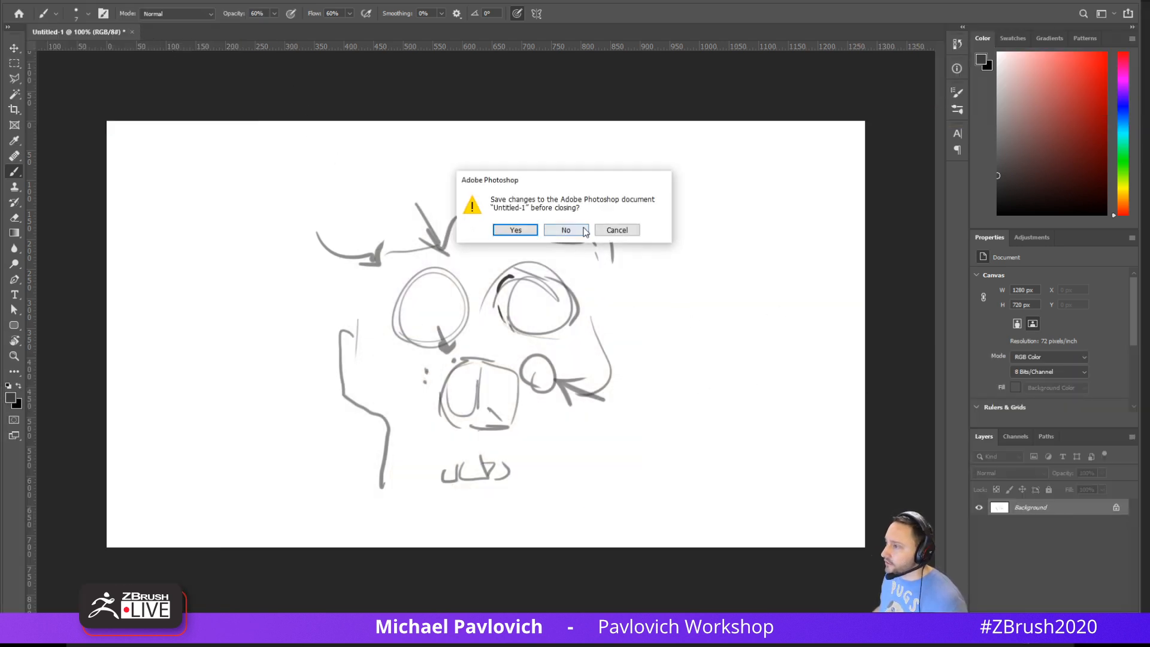
left_click(566, 230)
key("alt+Tab")
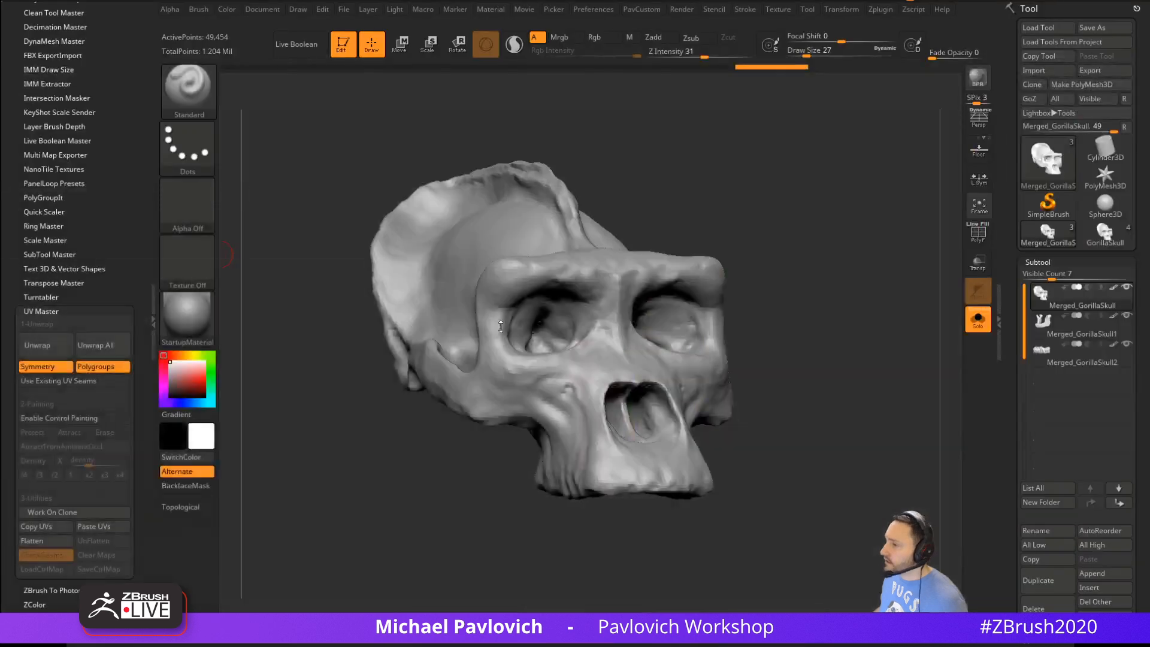
Set the brush draw size to 31 for the gorilla skull
left_click_drag(782, 188, 779, 193)
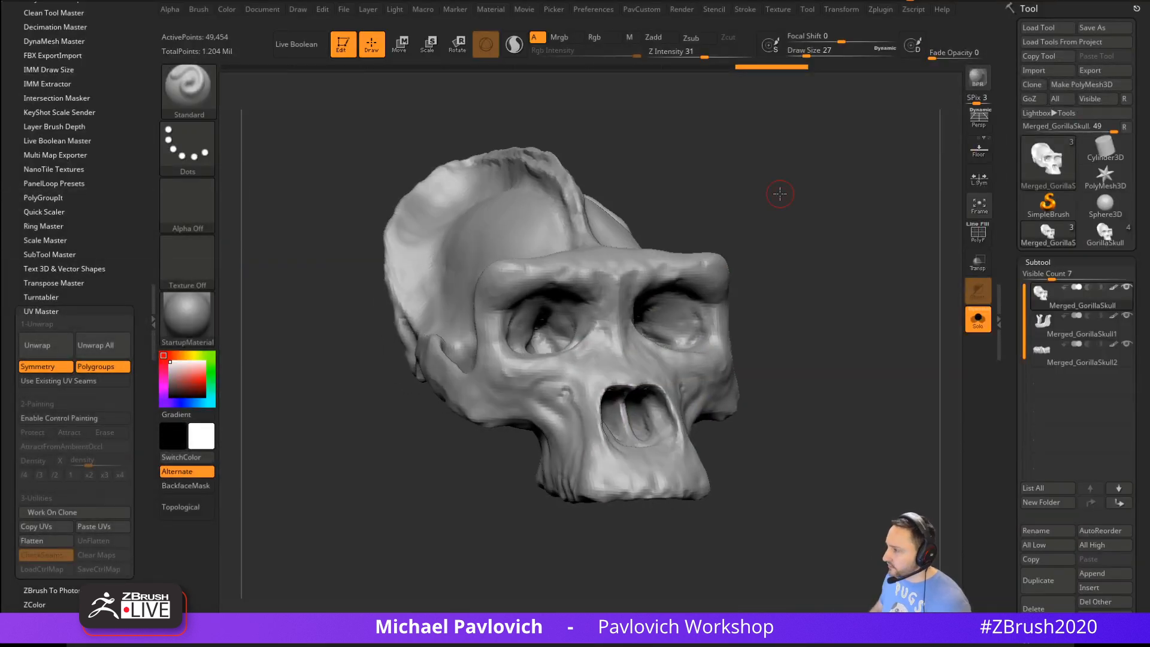
key("s")
mouse_move(735, 239)
left_mouse_down()
mouse_move(815, 257)
mouse_move(799, 269)
mouse_move(812, 254)
left_mouse_up()
key("alt+Tab")
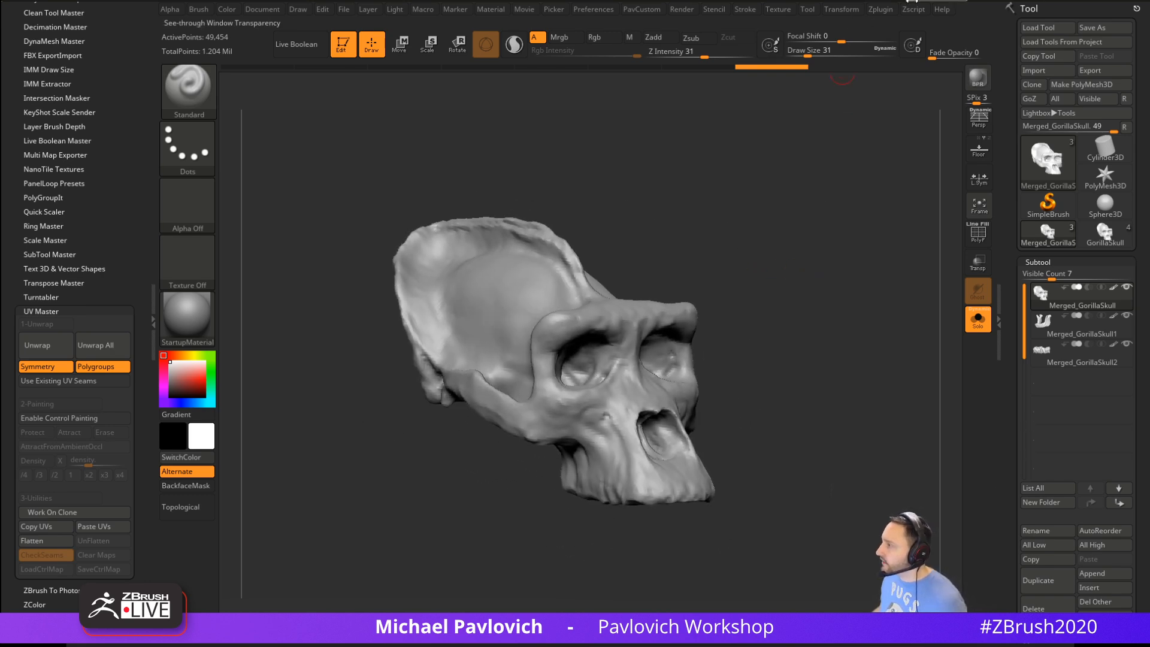
left_click_drag(952, 2, 907, 6)
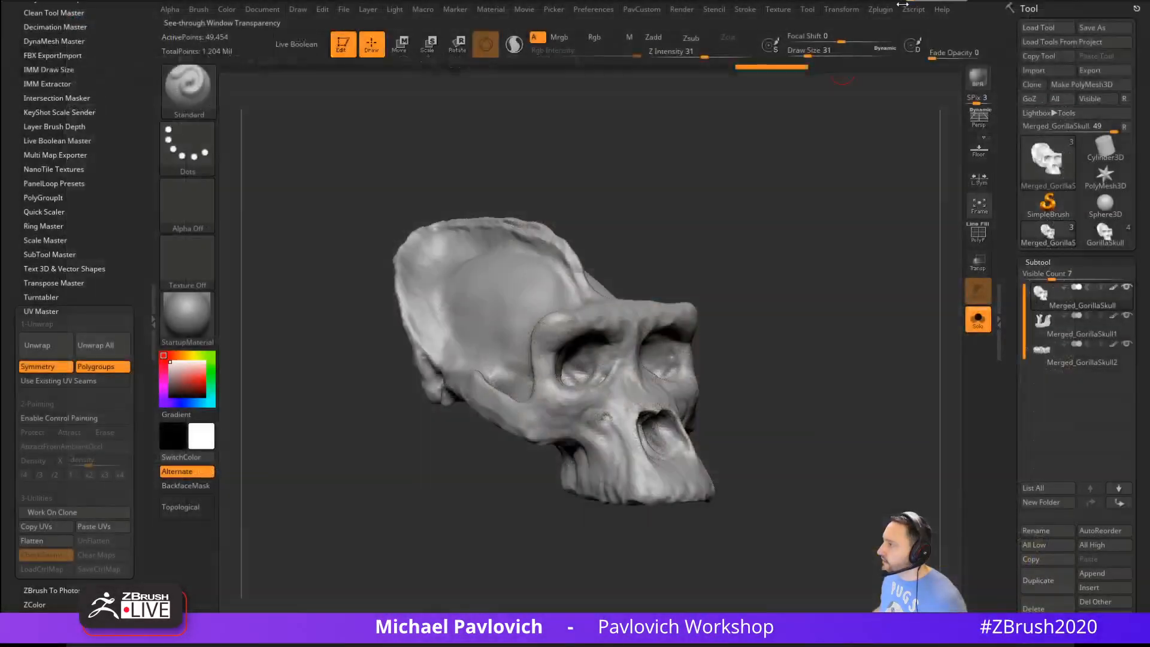
Switch to Agisoft Metashape and examine the statue's sparse point cloud and the camera positions around it
key("alt+Tab")
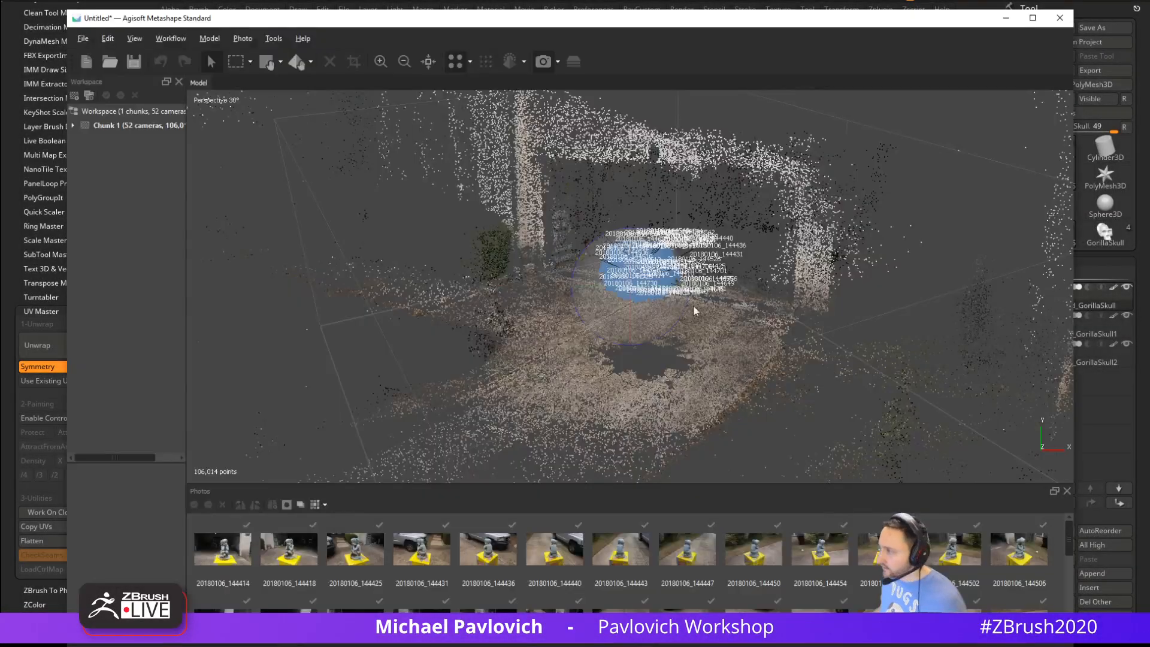
left_click_drag(693, 310, 752, 329)
scroll(702, 327, "up", 5)
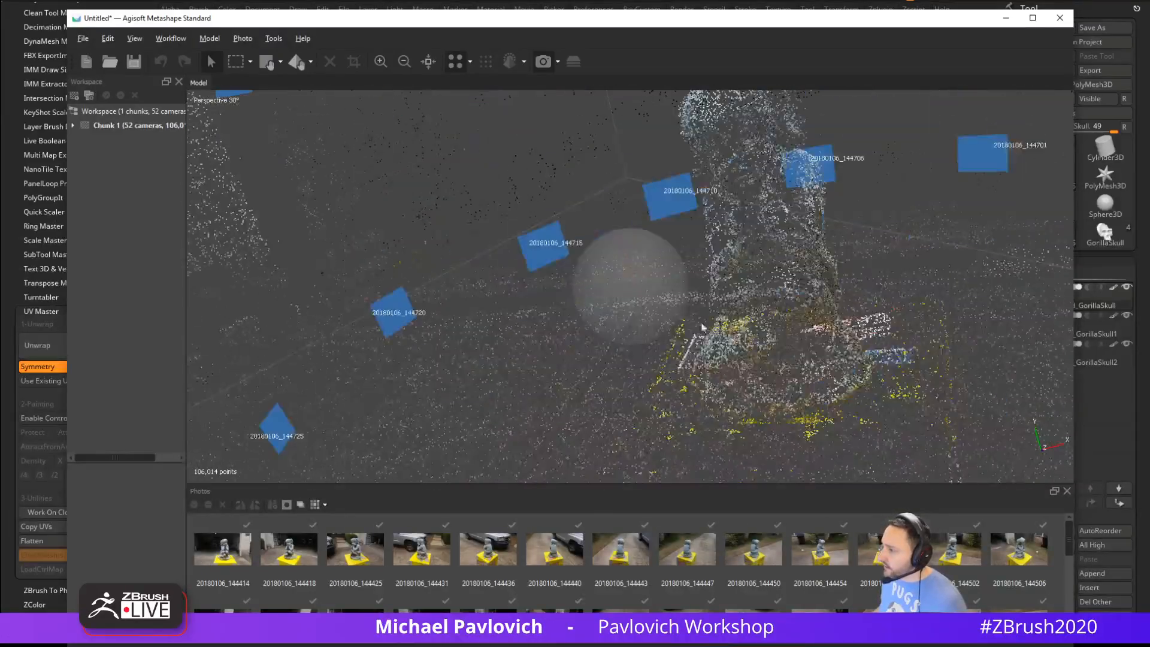
scroll(701, 262, "down", 3)
key("0")
left_click_drag(847, 293, 658, 211)
Shrink the sides of the reconstruction region toward the ring of cameras with Resize Region
left_click(249, 61)
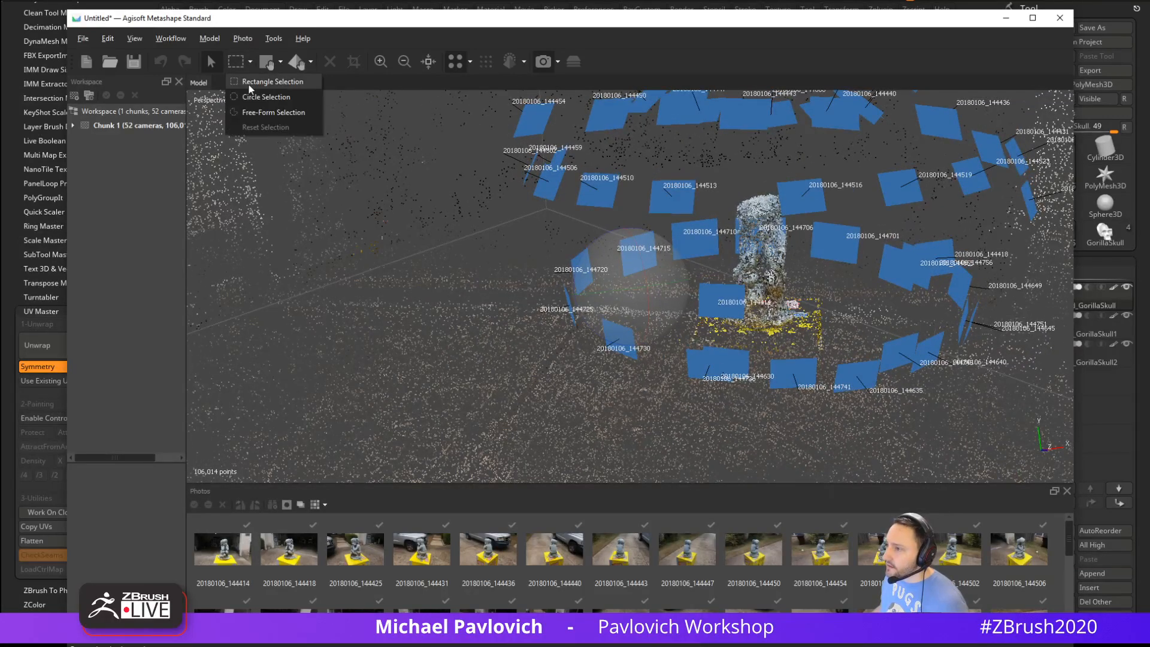
left_click(249, 84)
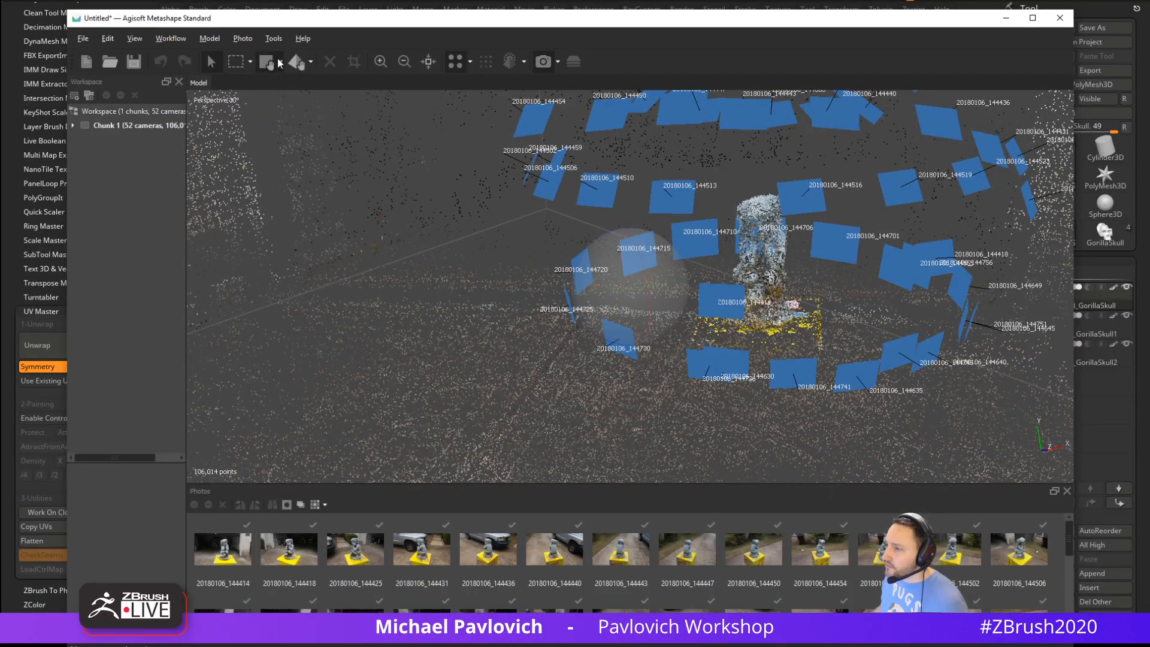
left_click(279, 63)
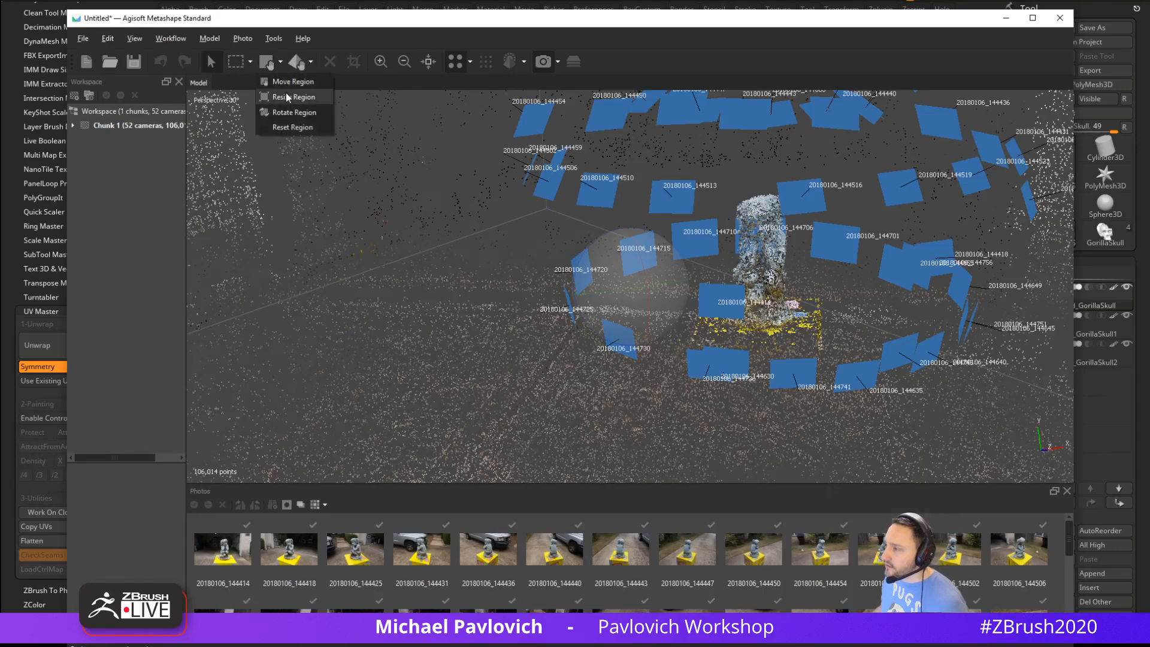
left_click(286, 97)
scroll(745, 306, "down", 5)
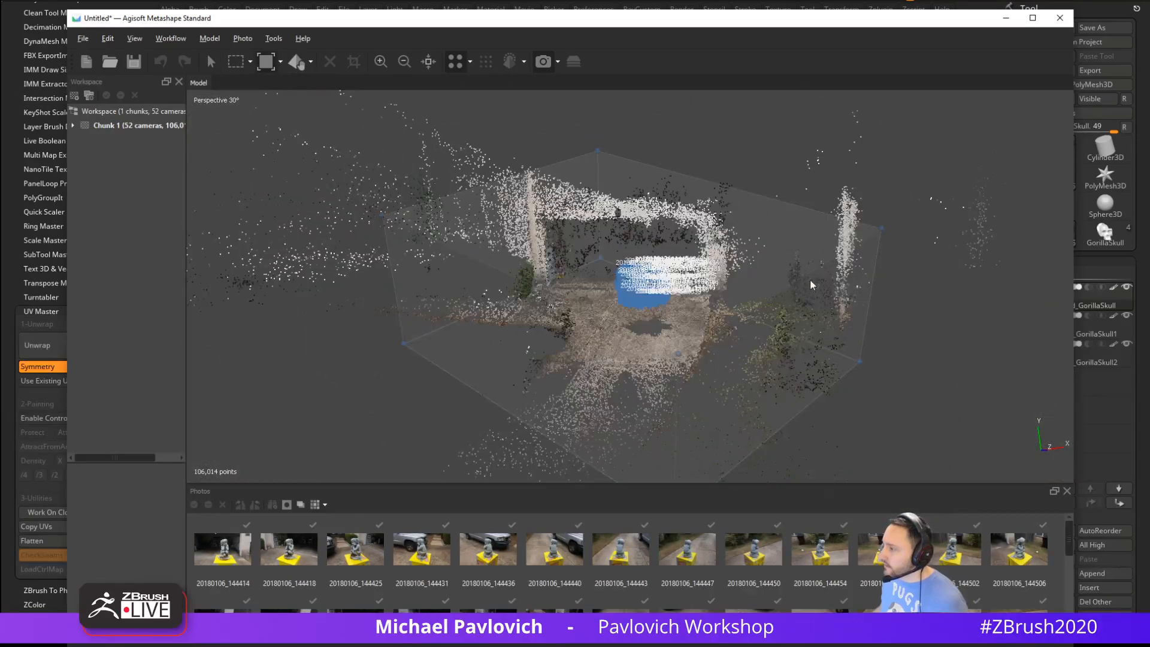
left_click_drag(876, 232, 709, 185)
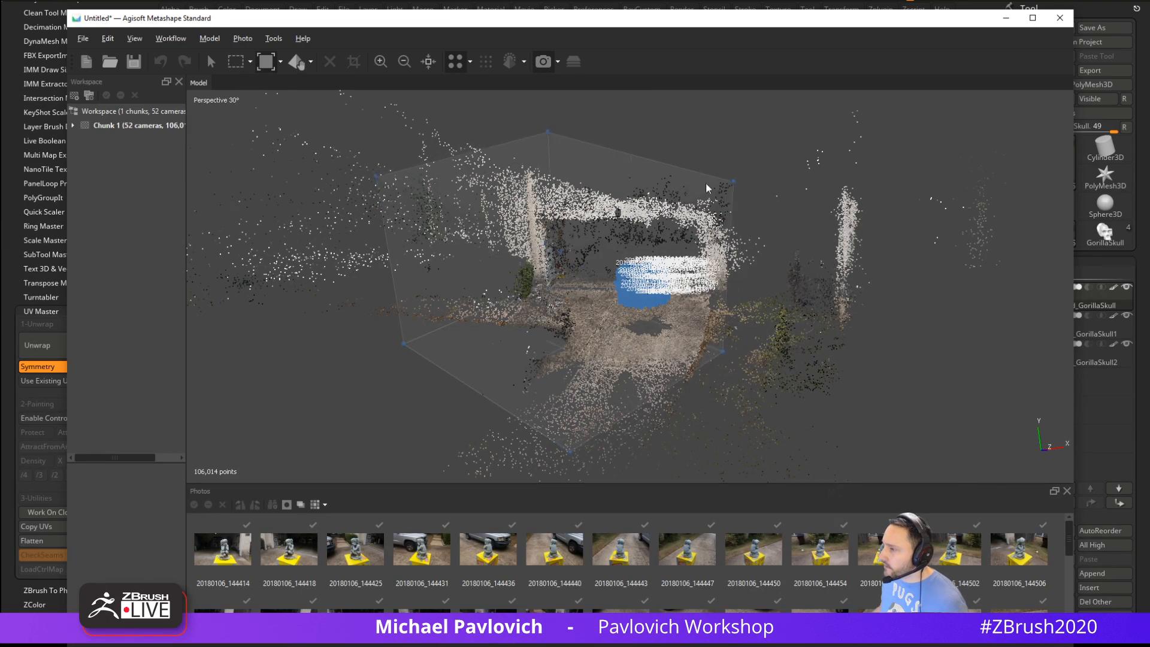
left_click_drag(376, 180, 607, 293)
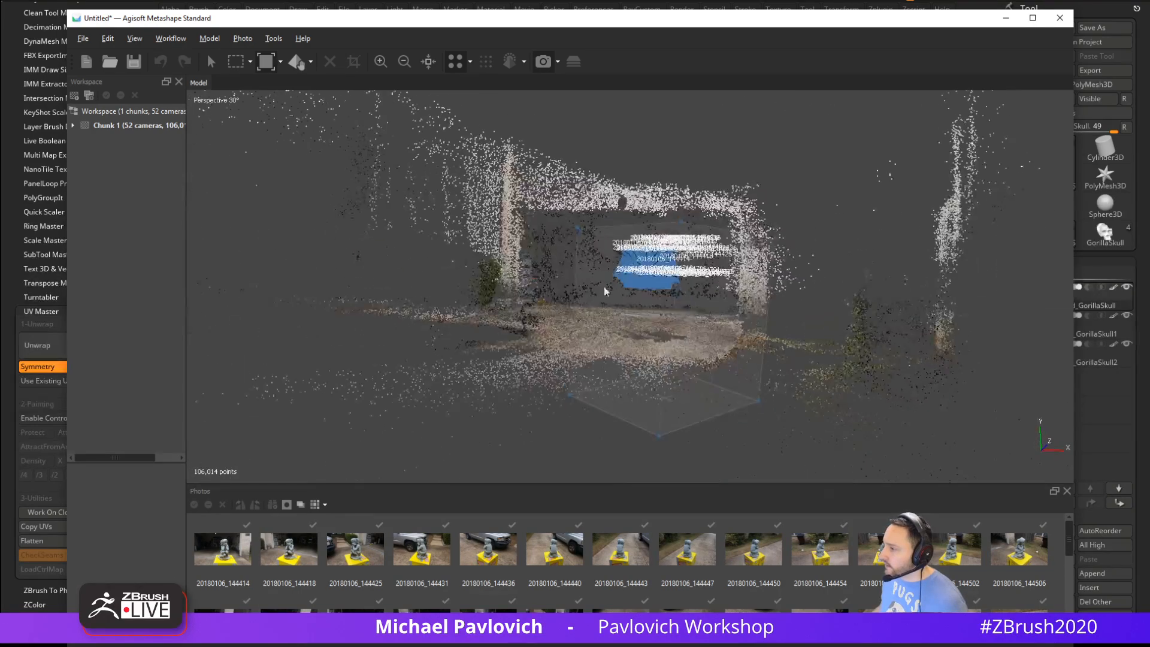
Tighten the remaining corners and the floor of the reconstruction region around the statue
left_click_drag(657, 439, 665, 393)
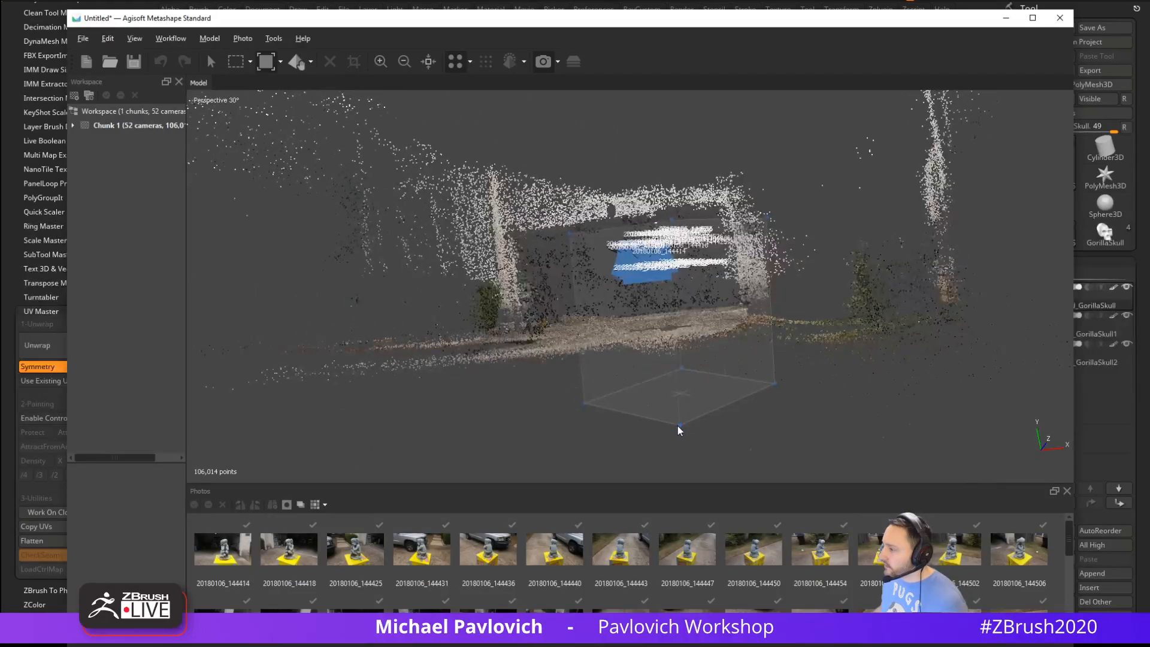
left_click_drag(655, 296, 712, 310)
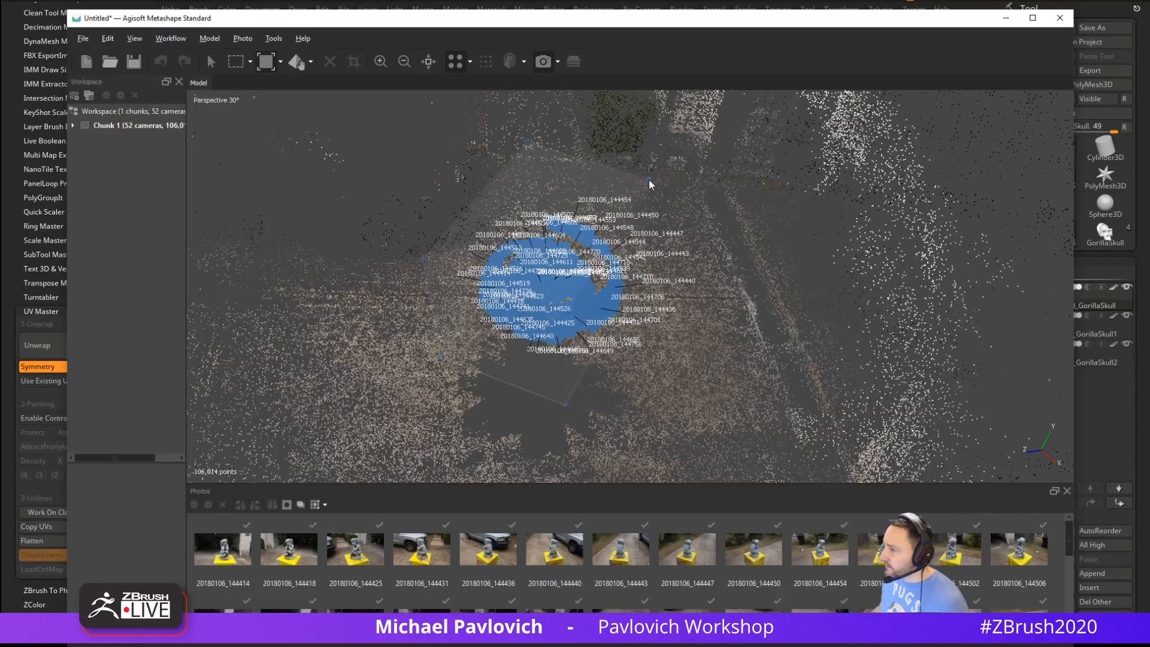
left_click_drag(648, 182, 669, 285)
scroll(658, 247, "up", 2)
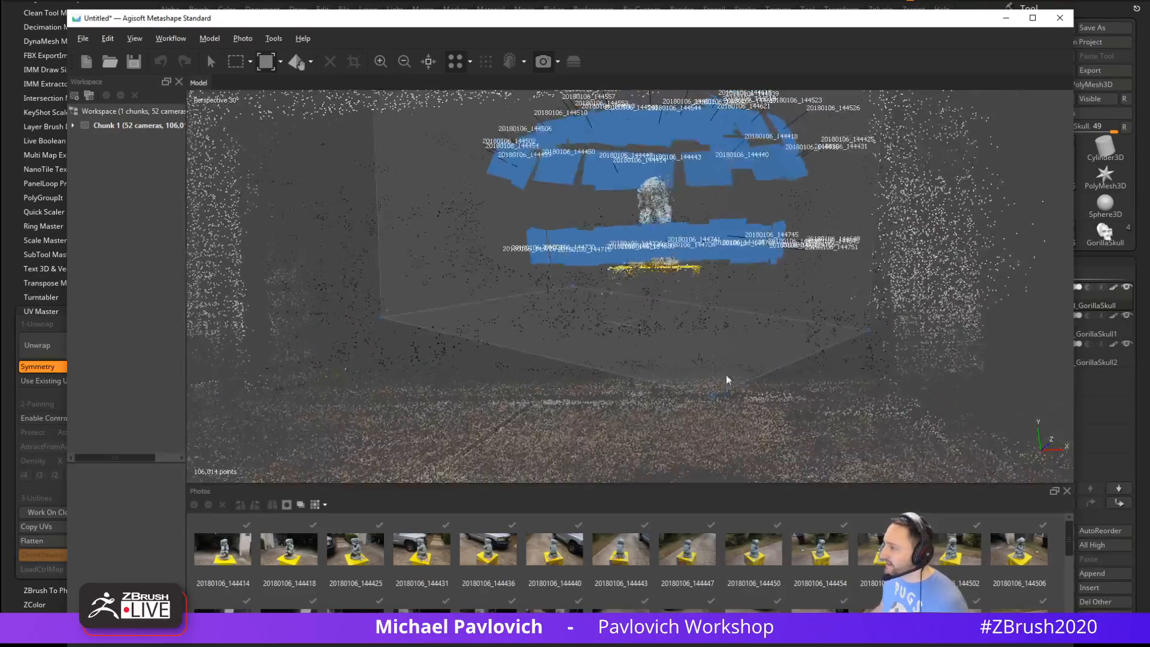
left_click_drag(709, 401, 732, 313)
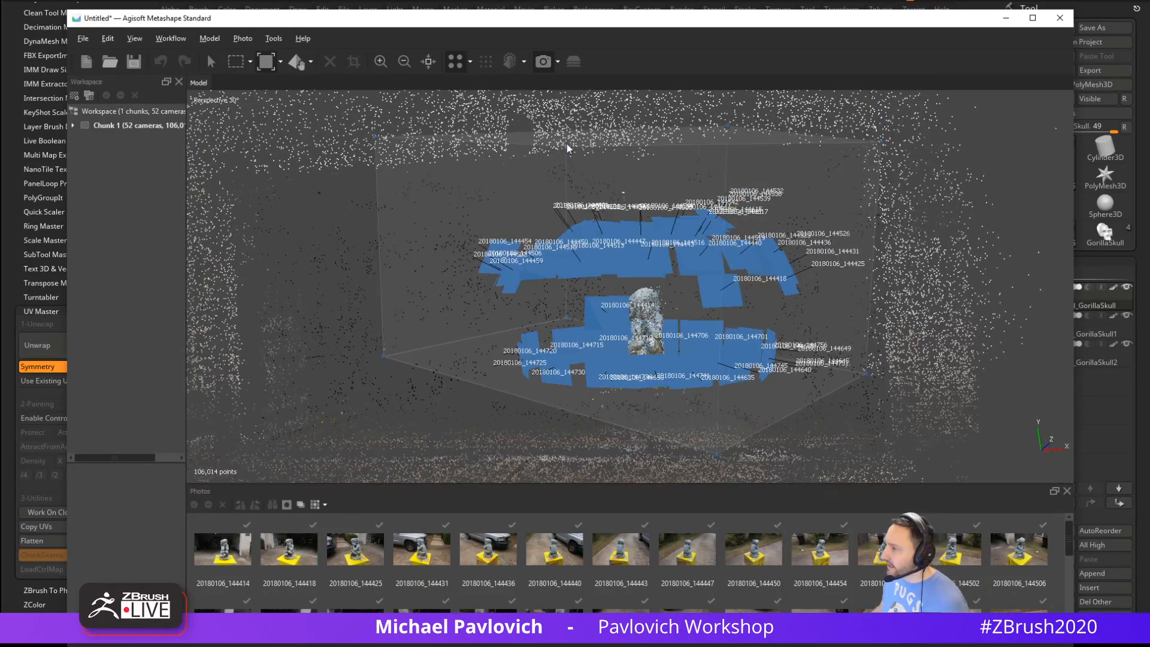
left_click_drag(578, 270, 554, 301)
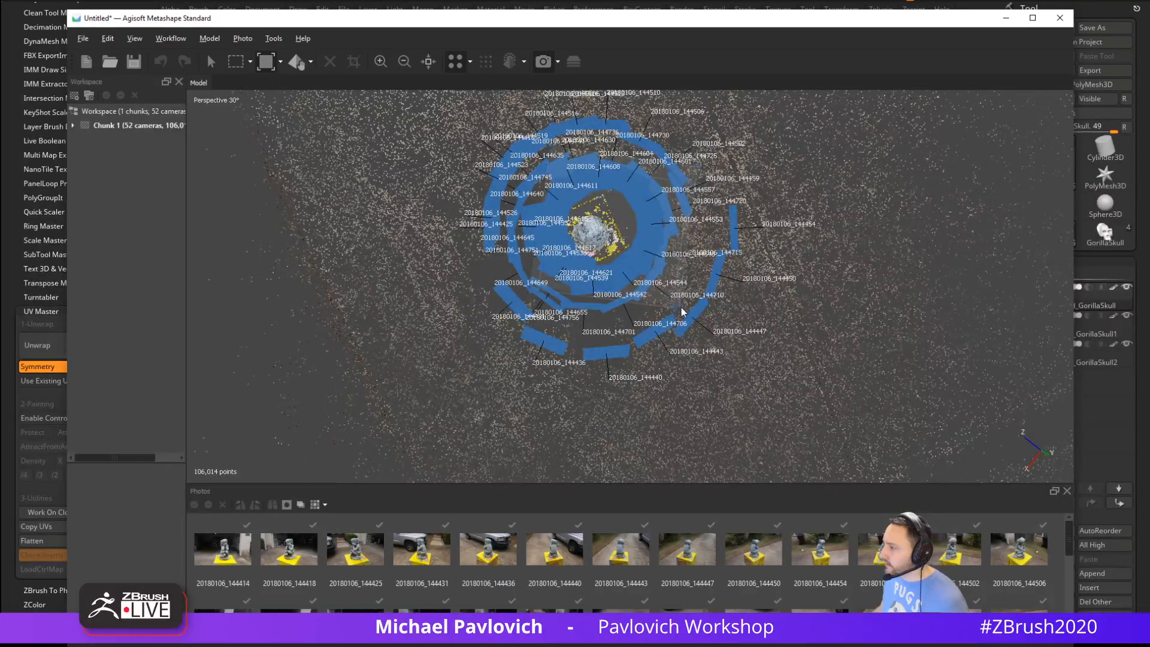
left_click_drag(630, 292, 790, 287)
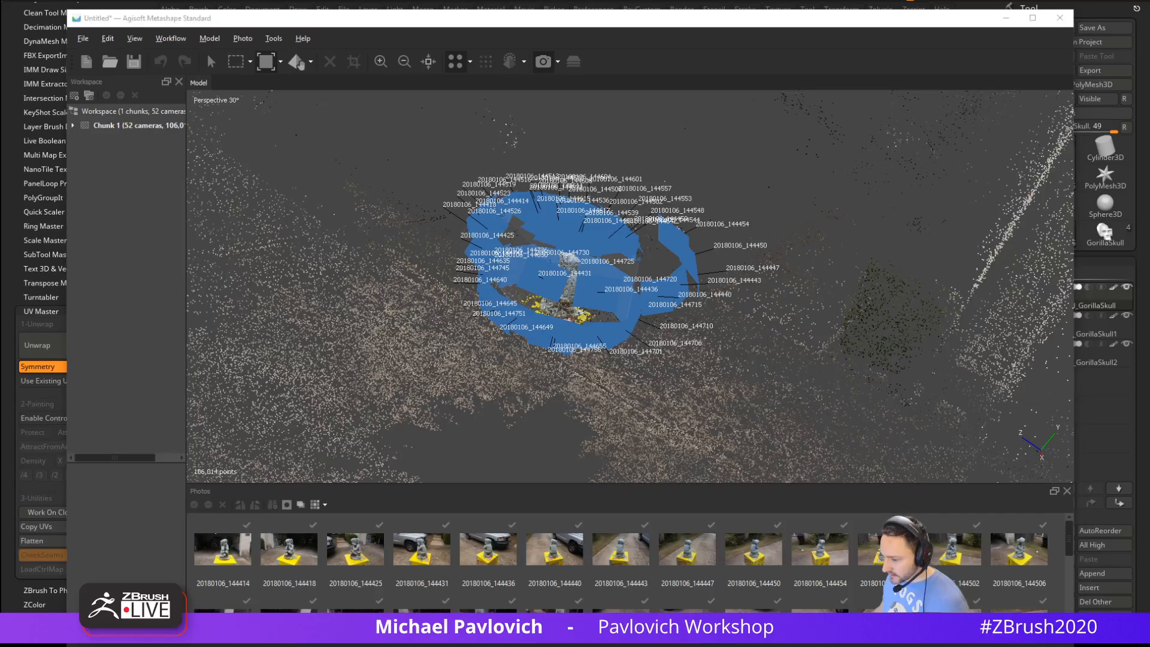
Switch to the browser, open the YouTube channel's Photogrammetry playlist and look through its lessons
key("alt+Tab")
scroll(291, 188, "down", 1)
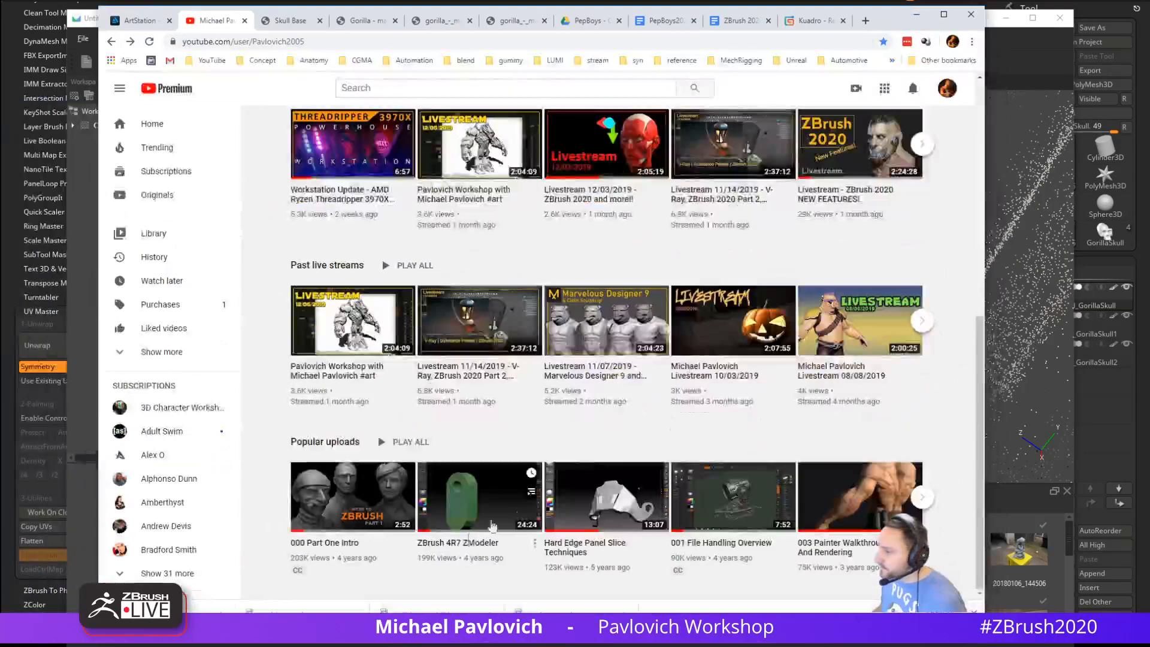
scroll(291, 188, "up", 7)
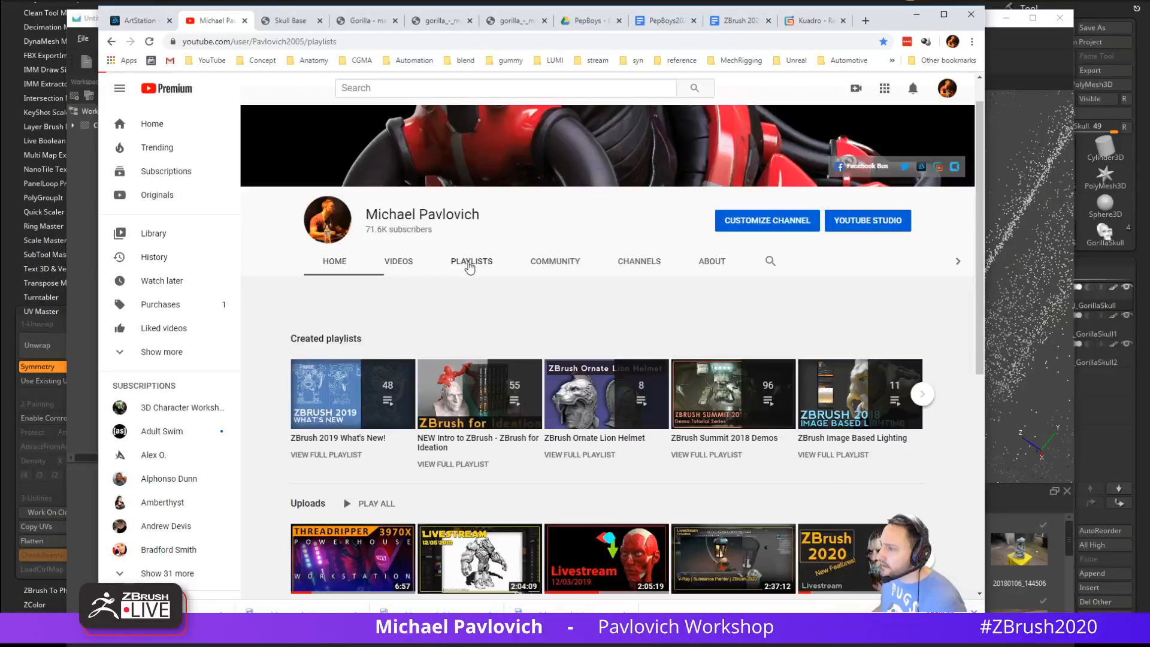
left_click(471, 261)
scroll(502, 326, "down", 5)
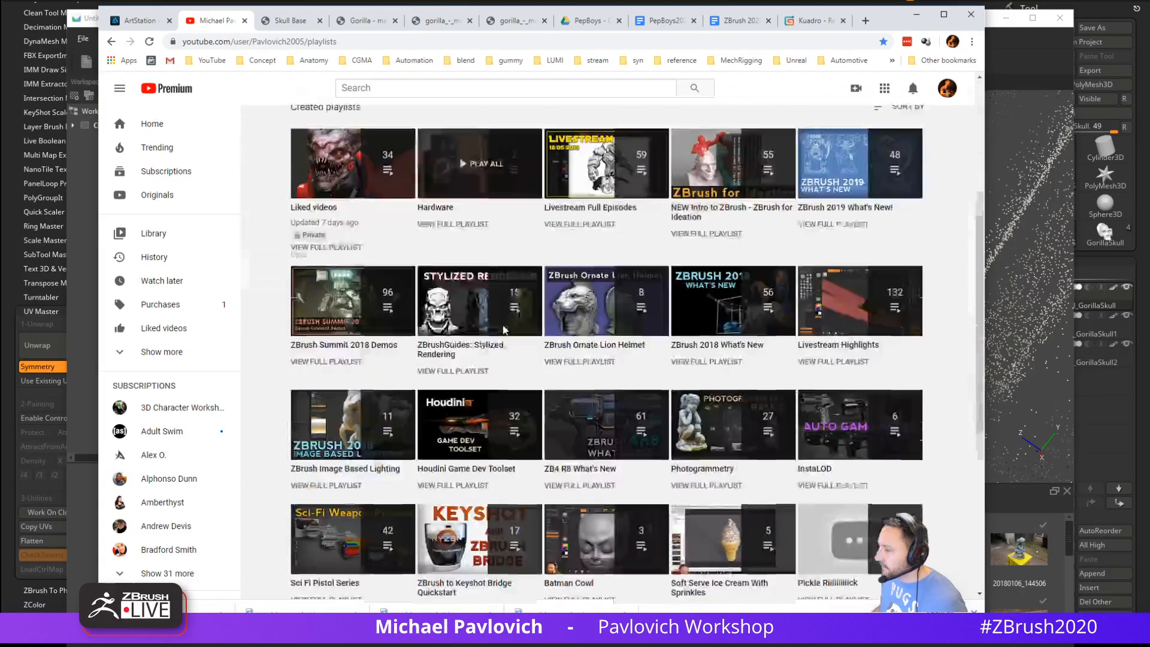
left_click(694, 401)
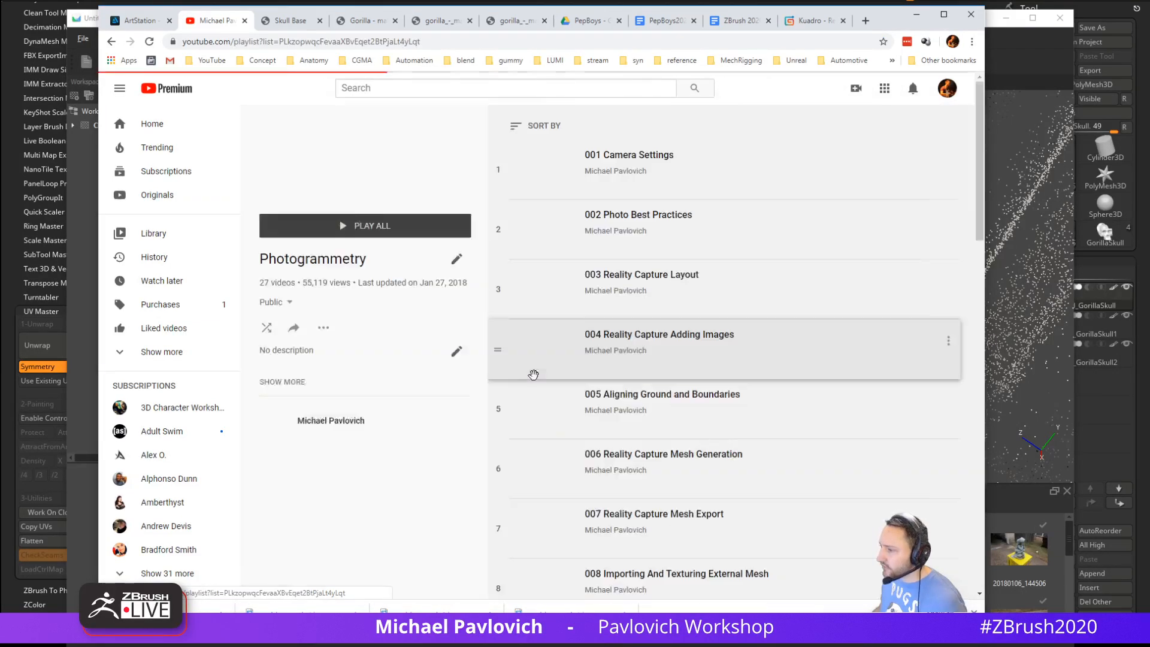
scroll(718, 359, "down", 8)
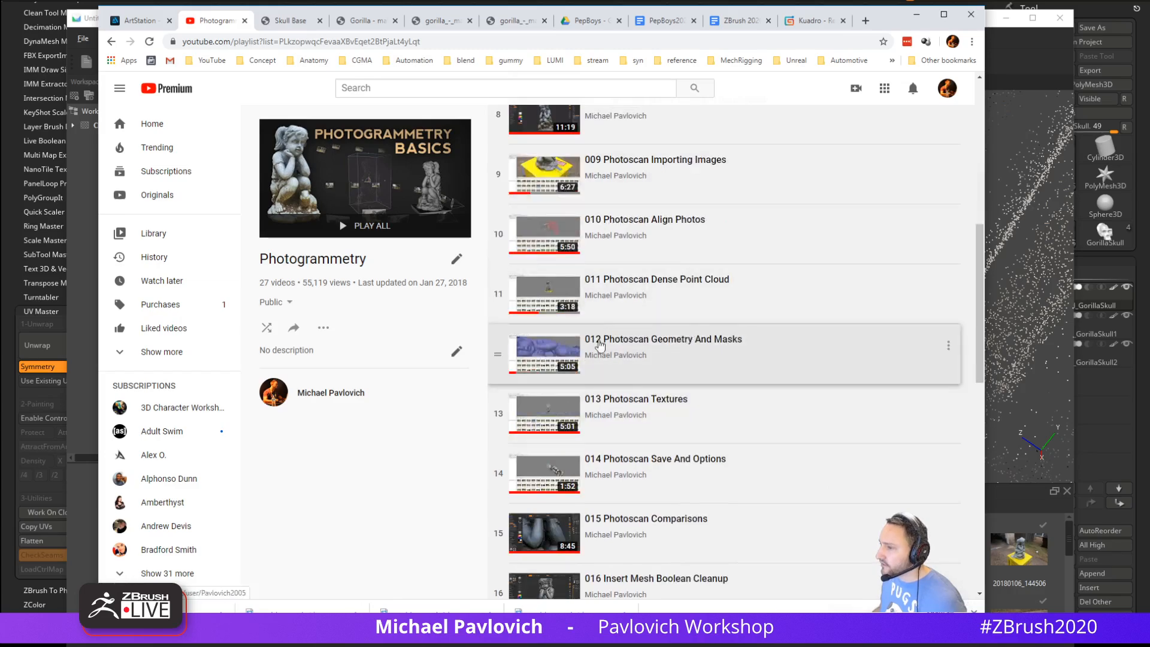
scroll(719, 359, "up", 7)
Switch back to Metashape, check the region around the statue and build a dense cloud at High quality
key("alt+Tab")
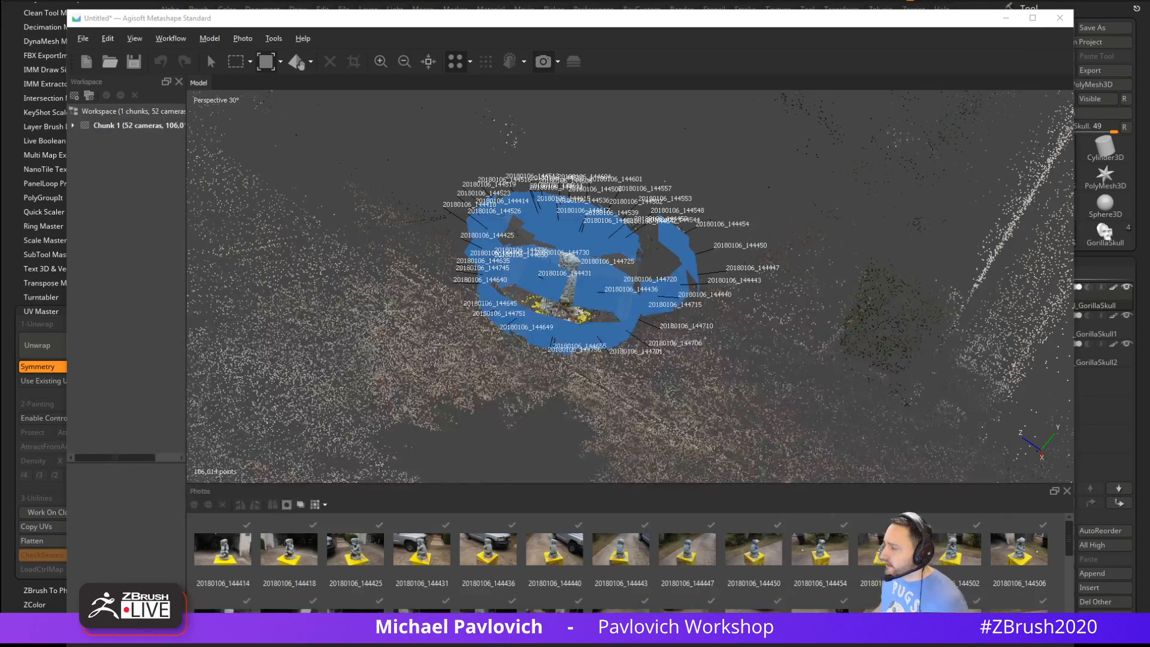
left_click_drag(715, 304, 606, 228)
scroll(718, 234, "up", 3)
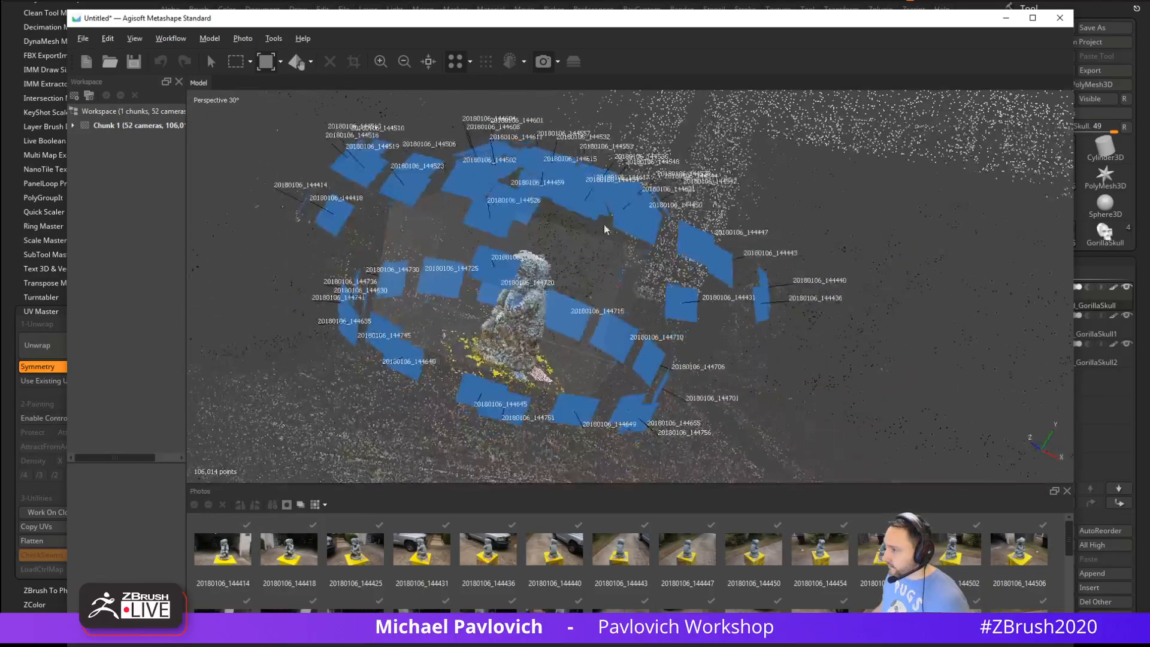
left_click_drag(625, 275, 649, 274)
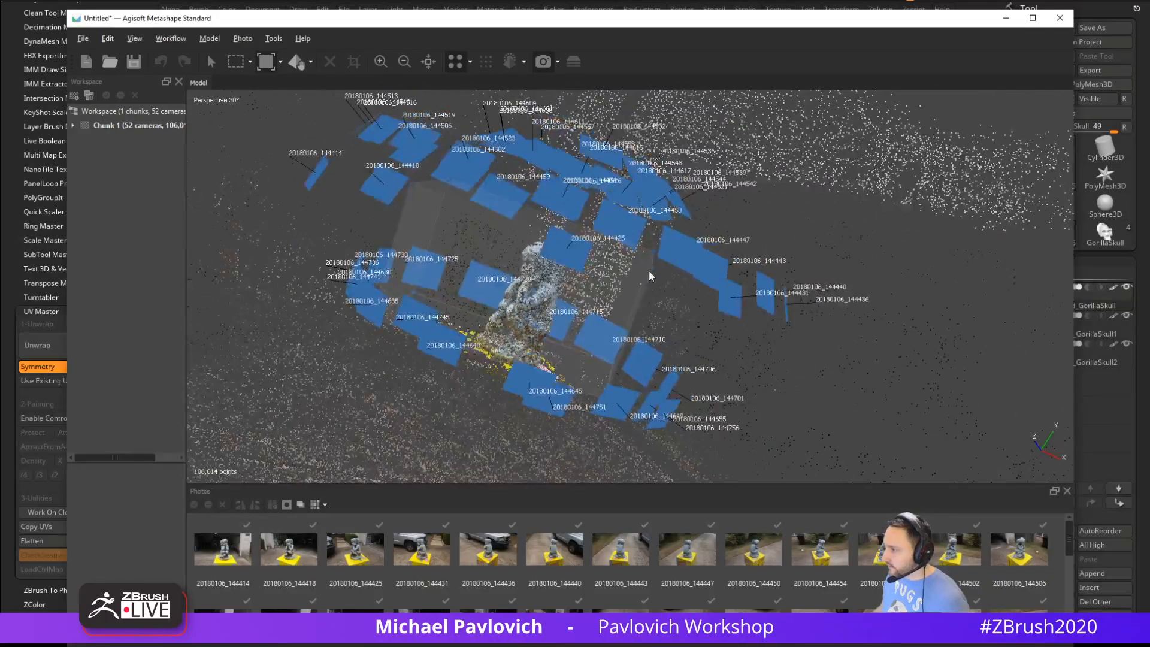
key("0")
left_click(170, 38)
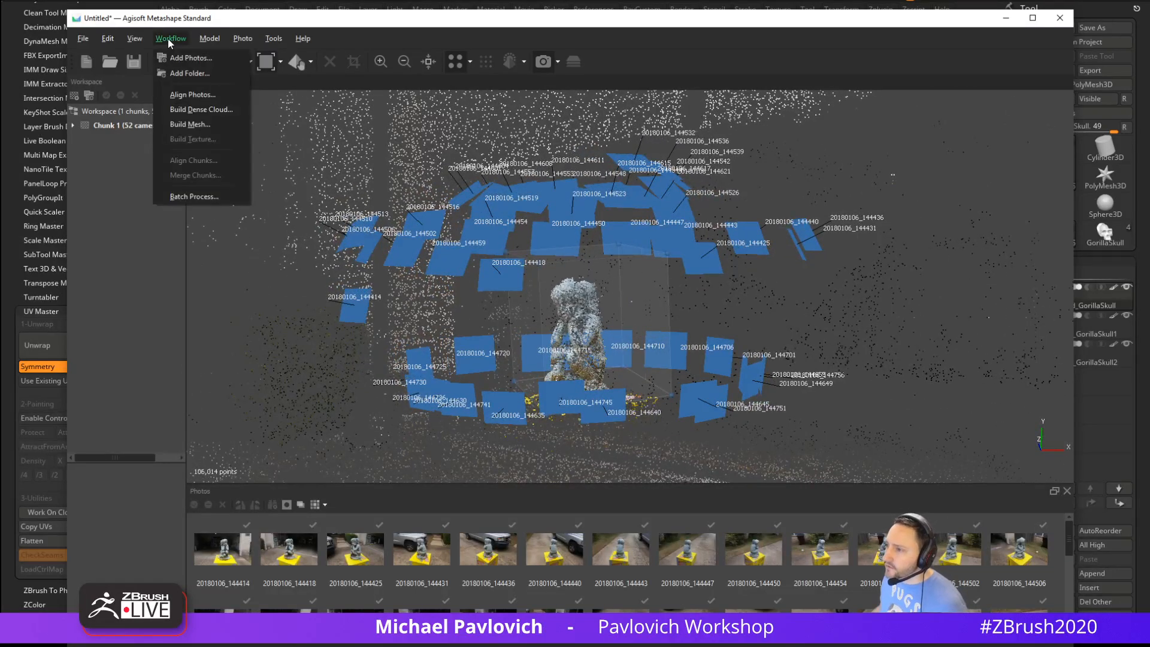
left_click(206, 109)
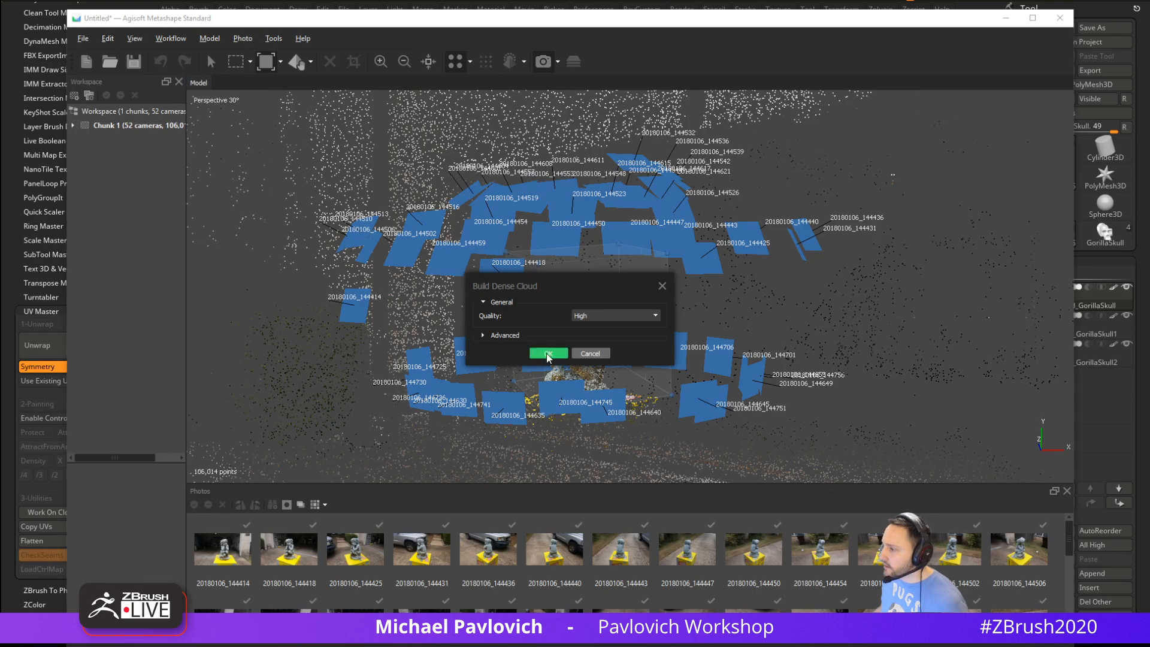
left_click(547, 354)
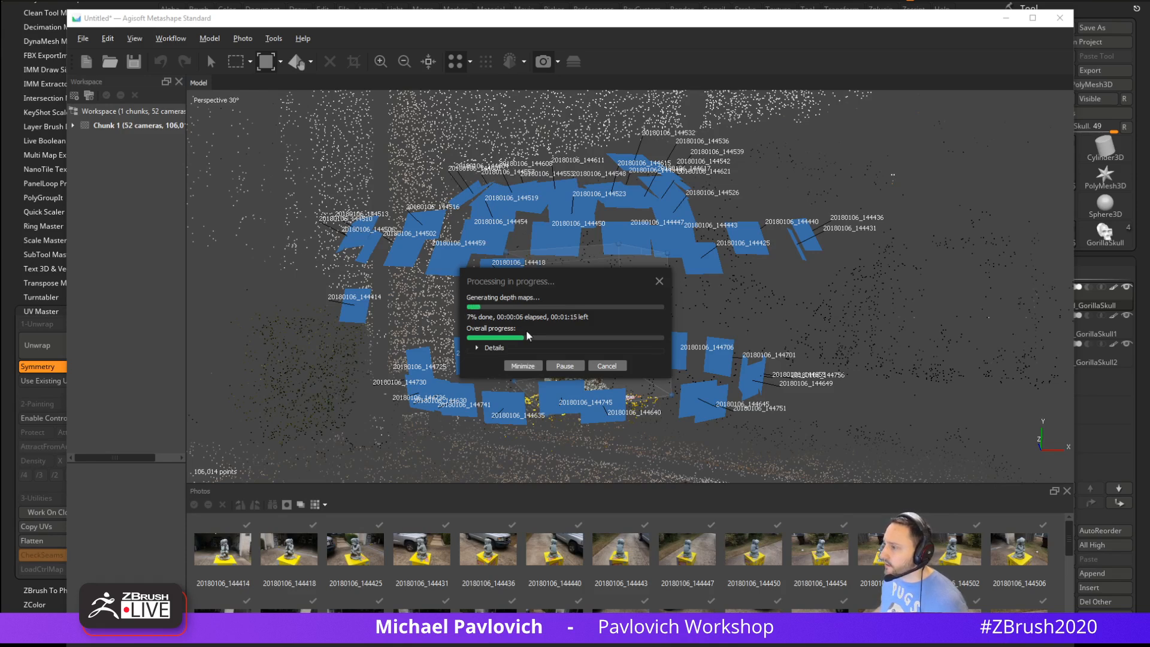
Switch to ZBrush and choose the TrimDynamic brush for sculpting the gorilla skull
key("alt+Tab")
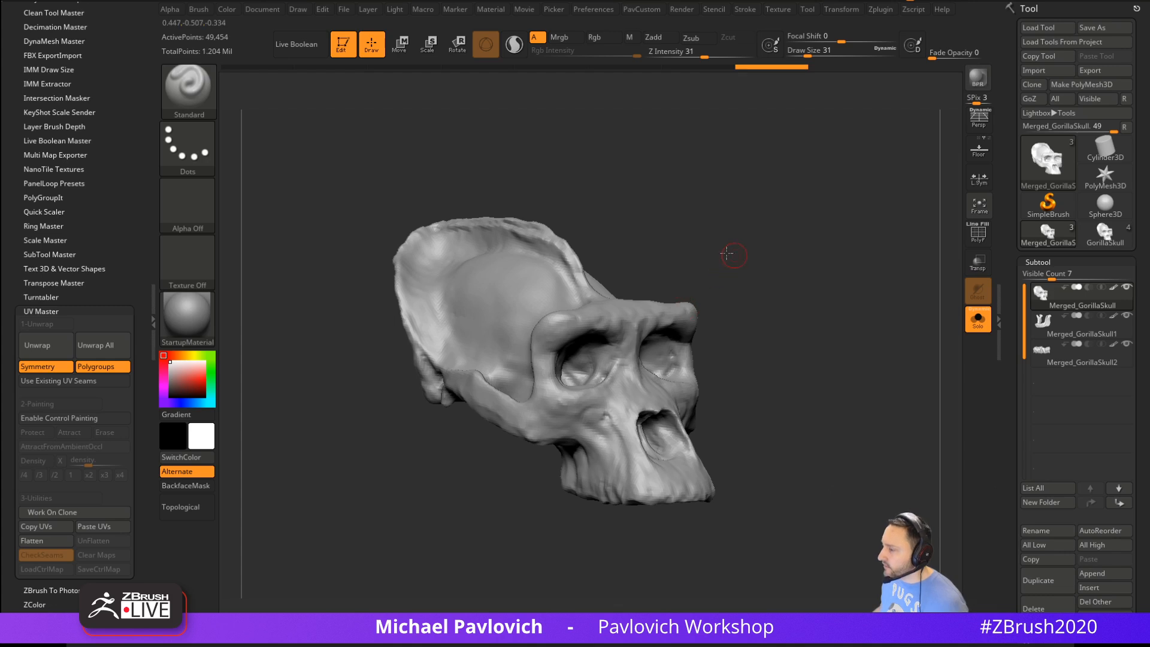
left_click_drag(715, 272, 551, 323)
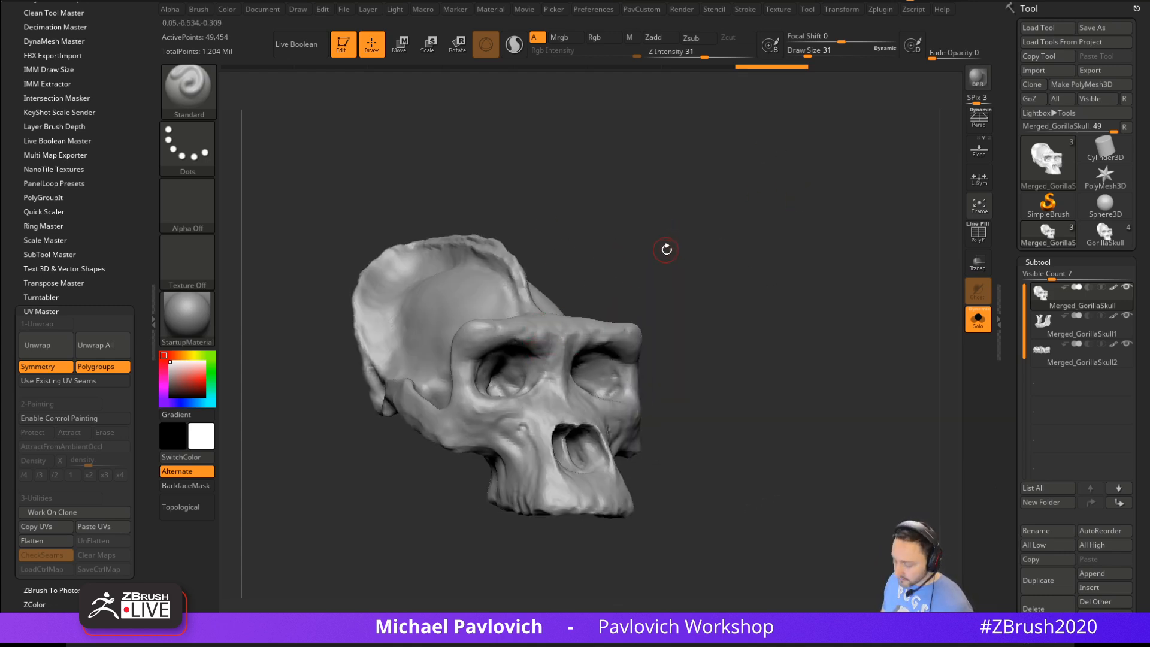
key("b")
key("t")
key("d")
Flatten the bone around the gorilla skull's eye sockets and nasal bridge with TrimDynamic at draw size 65
left_click_drag(671, 239, 635, 306)
mouse_move(543, 346)
left_mouse_down()
mouse_move(553, 355)
mouse_move(487, 346)
left_mouse_up()
key("[")
left_click_drag(679, 284, 519, 334)
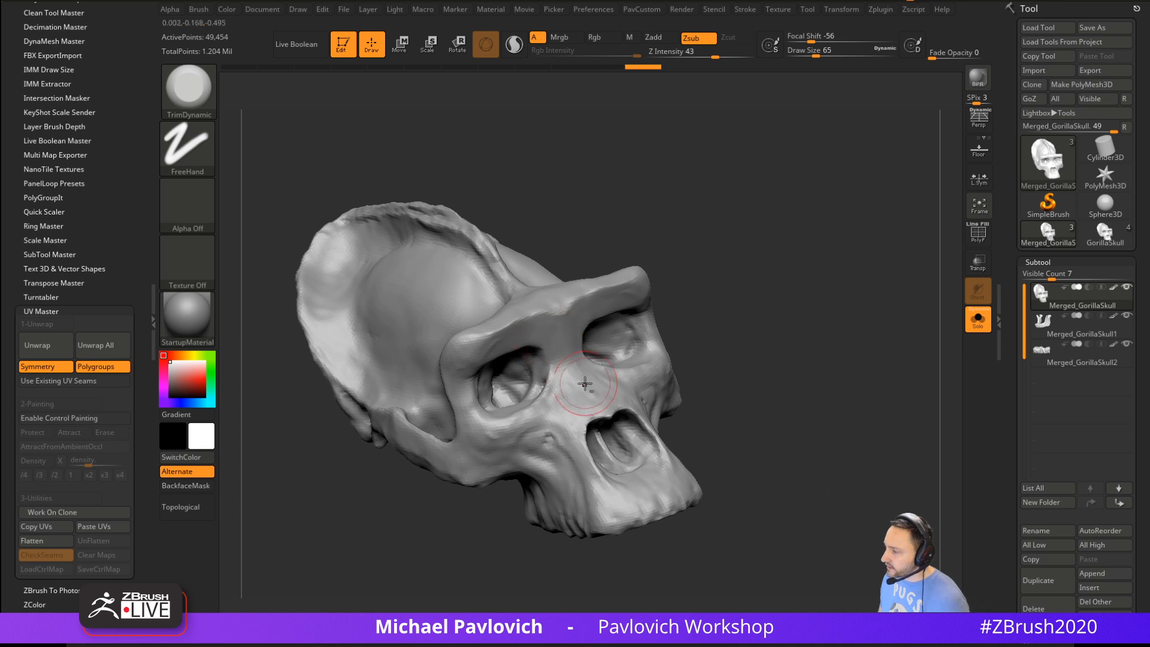
left_click_drag(584, 383, 470, 336)
left_click_drag(697, 274, 478, 311)
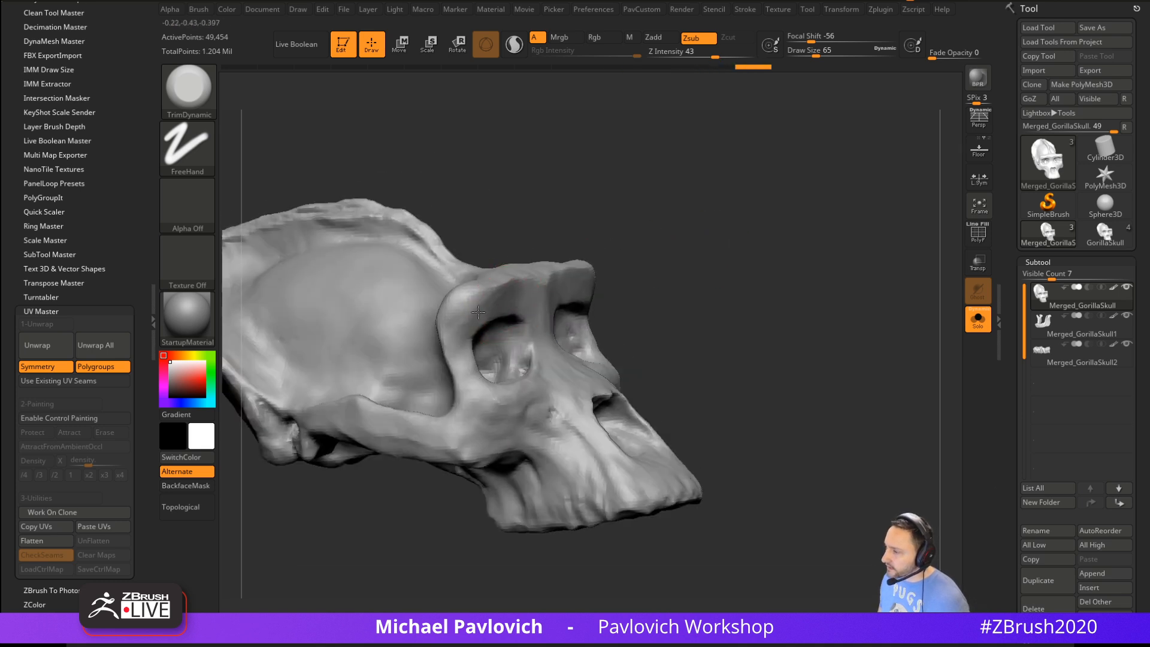
left_click_drag(474, 389, 569, 331)
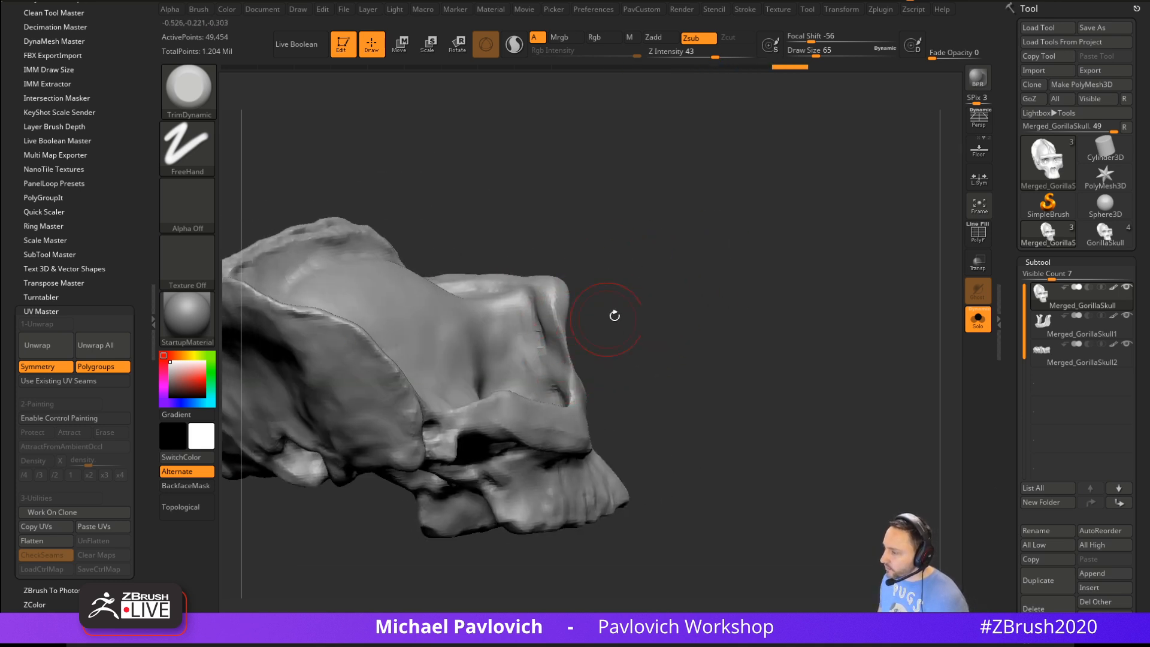
Turn on backface masking for TrimDynamic and flatten the inner walls of the eye sockets
left_click(186, 486)
left_click_drag(698, 291, 763, 228)
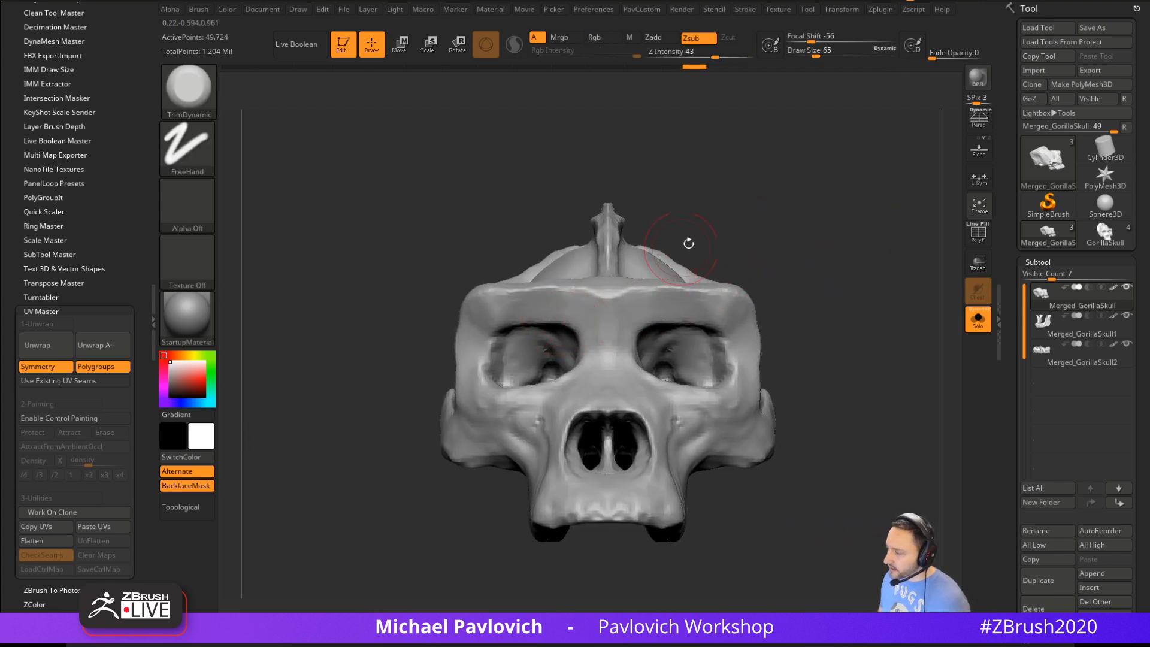
mouse_move(689, 243)
left_mouse_down()
mouse_move(700, 213)
mouse_move(524, 320)
mouse_move(577, 291)
mouse_move(630, 293)
left_mouse_up()
Switch to the hPolish brush and polish the eye sockets and the adjoining cheekbone
key("b")
key("h")
key("p")
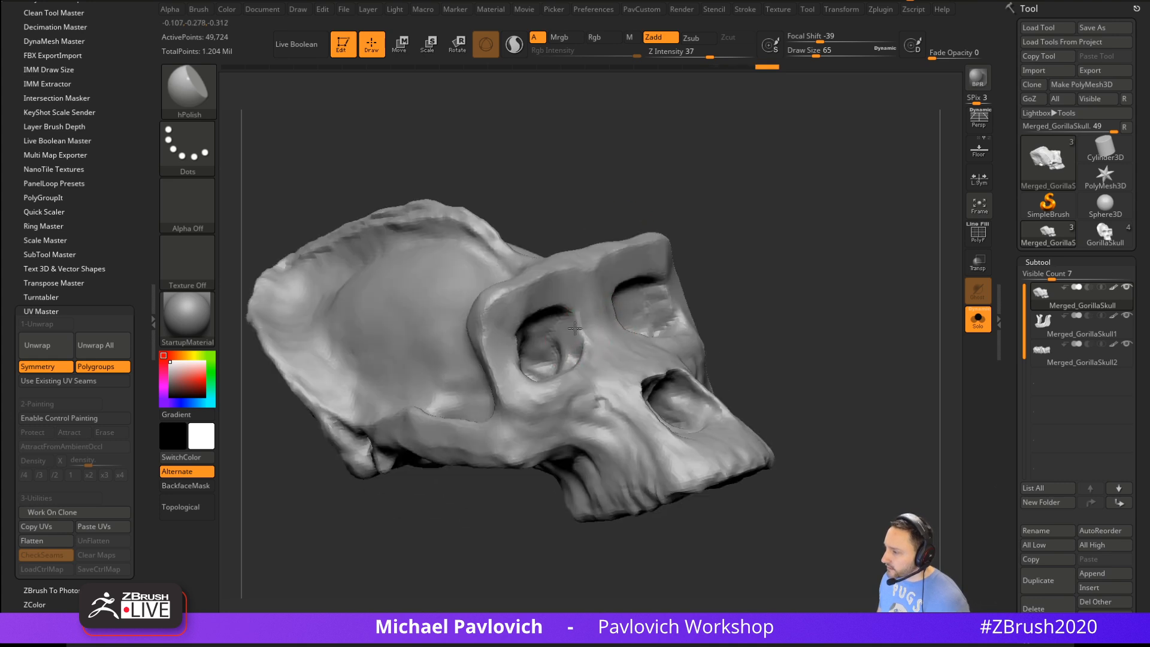
left_click_drag(574, 328, 505, 402)
left_click_drag(441, 448, 468, 422)
left_click_drag(523, 395, 524, 396)
right_click_drag(524, 396, 534, 398)
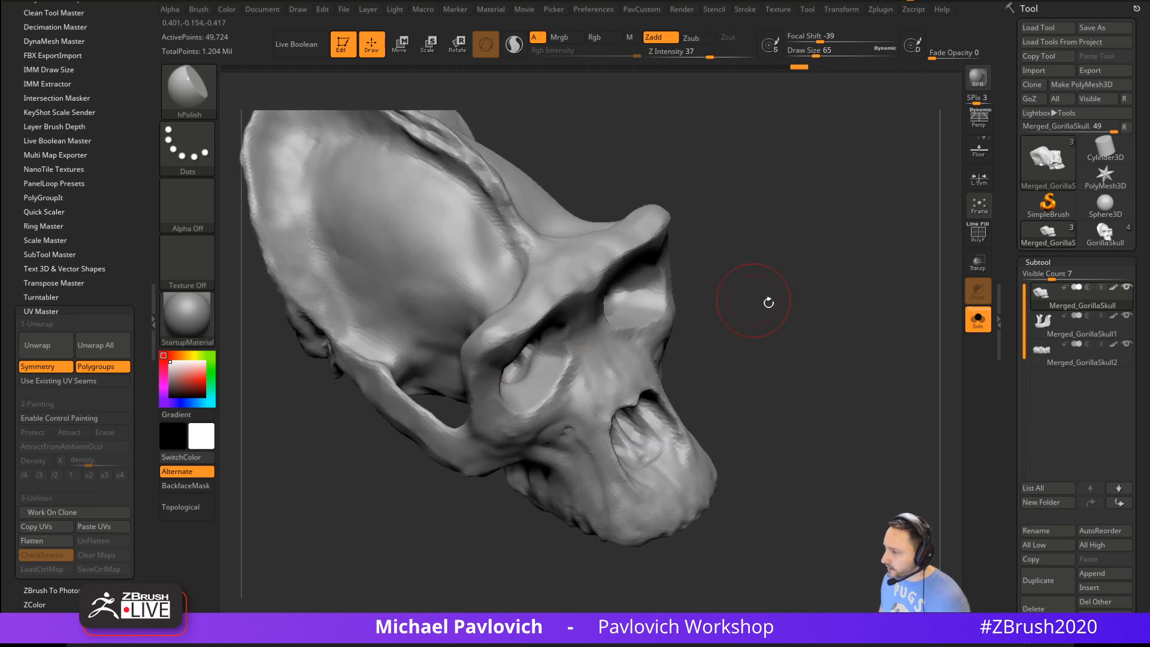
Set the SmoothStronger brush to Zadd with Rgb off and smooth the inside of the eye sockets
mouse_move(769, 302)
left_mouse_down()
mouse_move(742, 281)
mouse_move(758, 251)
mouse_move(710, 242)
mouse_move(711, 263)
mouse_move(688, 277)
left_mouse_up()
key("shift")
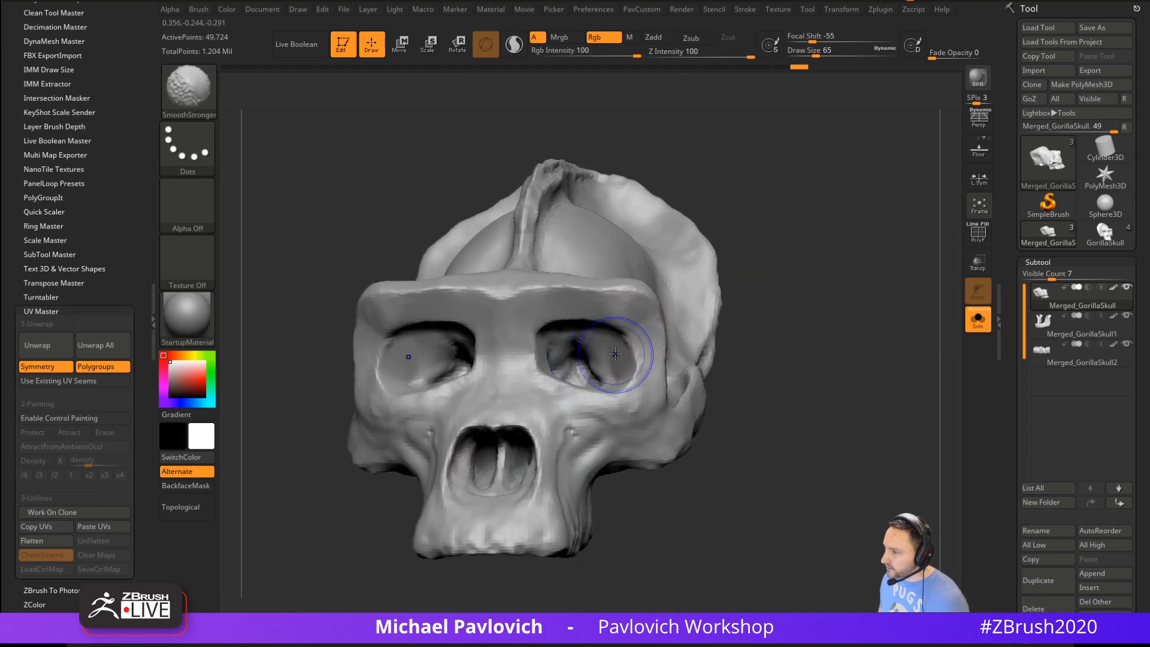
left_click_drag(615, 354, 604, 360, "shift")
left_click(657, 38, "shift")
left_click(604, 38, "shift")
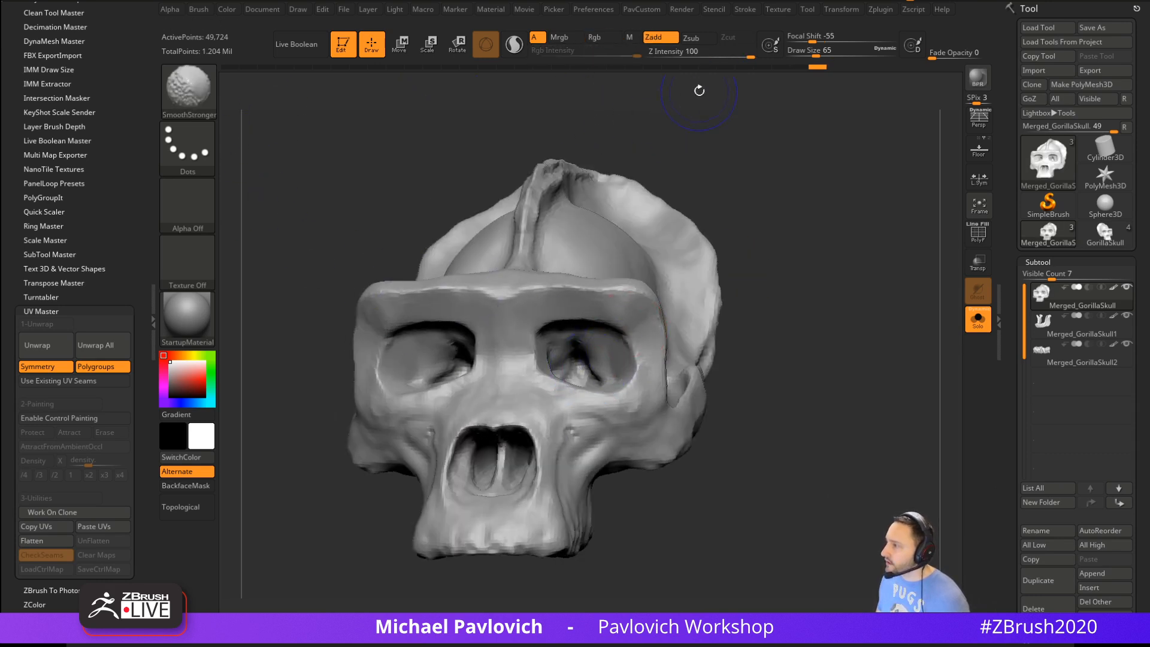
left_click_drag(741, 205, 745, 228)
mouse_move(610, 350)
left_mouse_down("shift")
mouse_move(587, 349)
mouse_move(584, 369)
mouse_move(542, 370)
left_mouse_up("shift")
Reduce the hPolish draw size to 46 and polish the rim of the nasal opening
left_click_drag(778, 335, 619, 334)
key("bracketleft")
key("bracketleft")
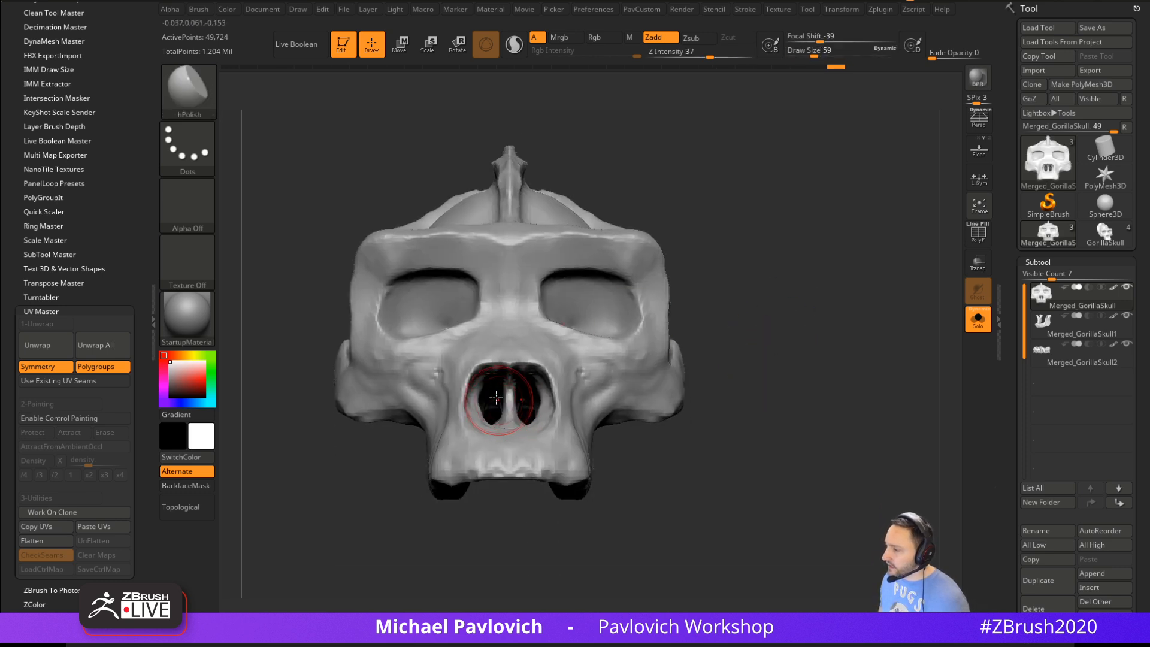
mouse_move(700, 315)
left_mouse_down()
mouse_move(760, 298)
mouse_move(784, 318)
mouse_move(703, 307)
left_mouse_up()
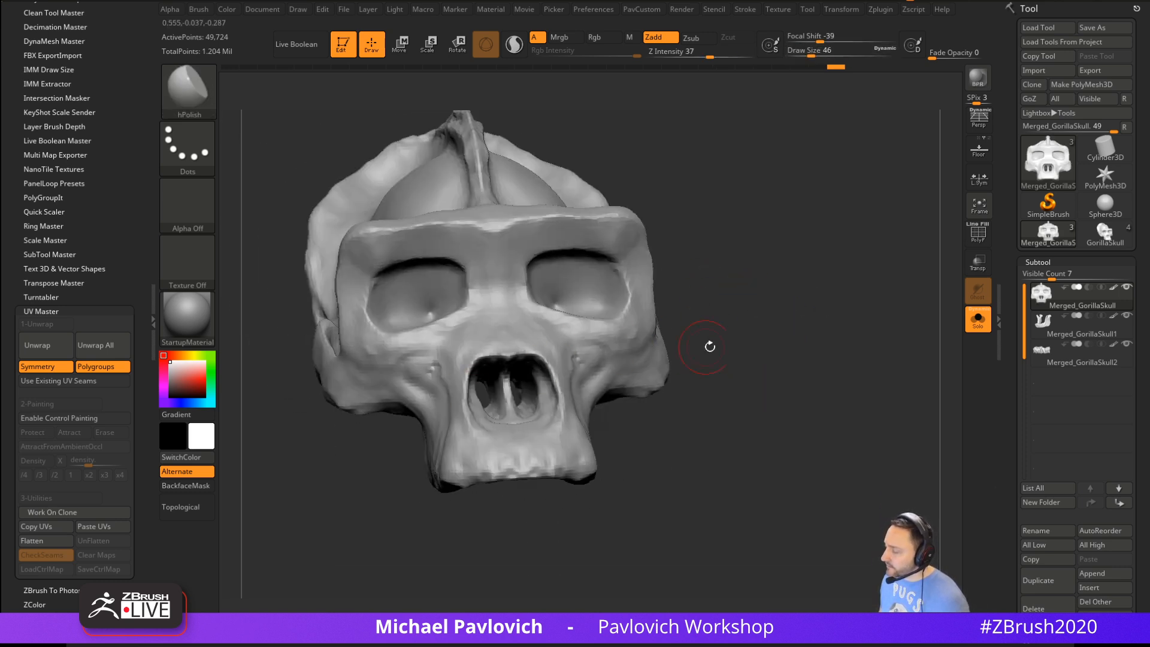
left_click_drag(709, 347, 671, 353)
left_click_drag(469, 376, 864, 353)
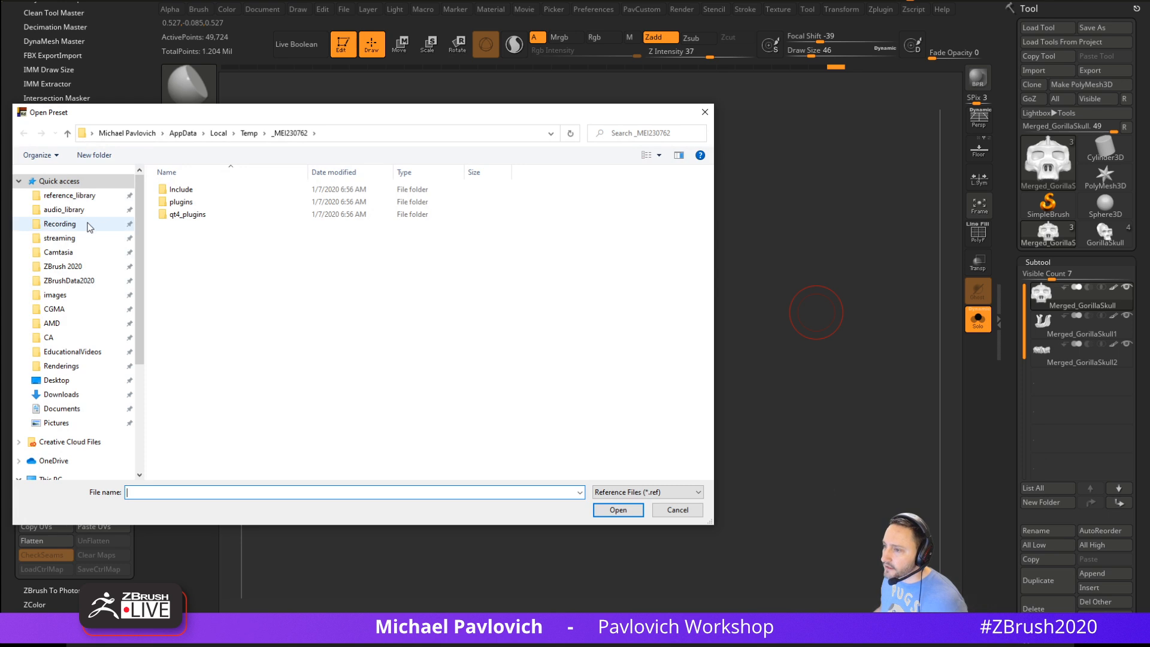
Load ApinatorReference.ref from the Recording, Apinator, Reference folder and close the microphone privacy settings window
left_click(88, 225)
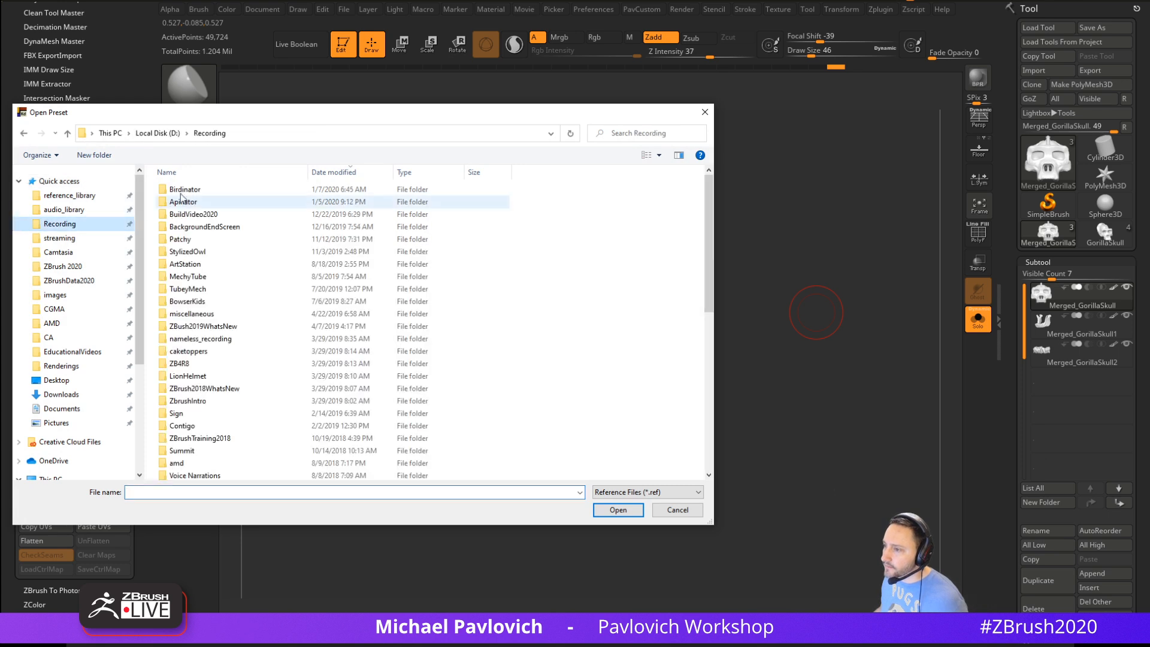
double_click(201, 205)
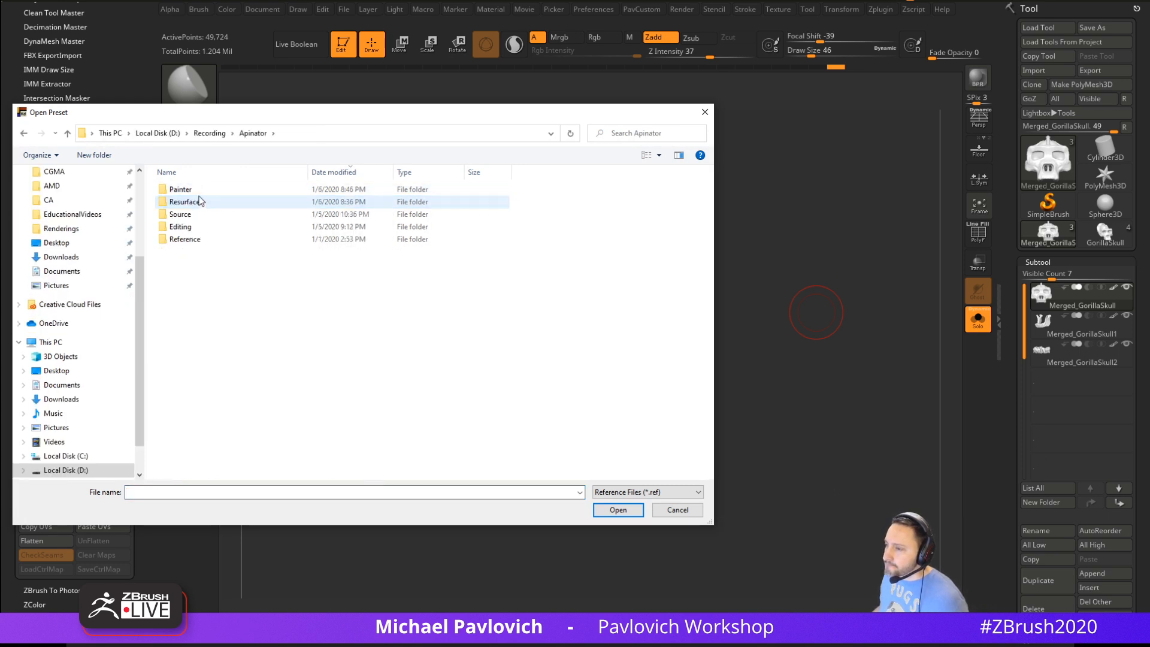
double_click(204, 239)
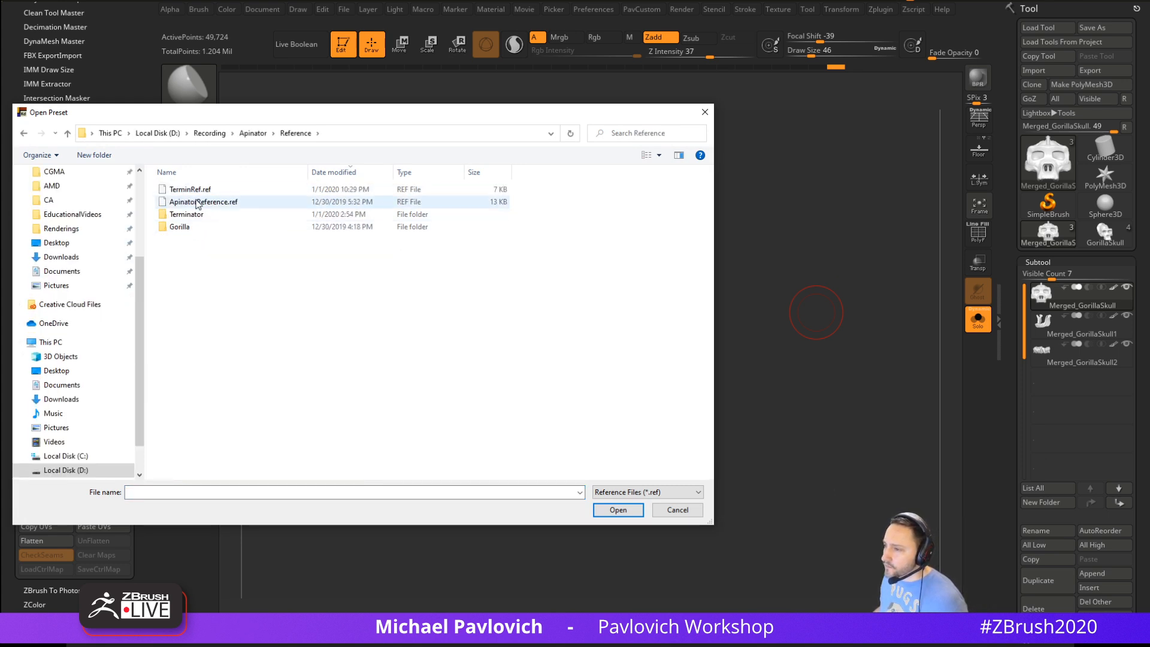
double_click(198, 203)
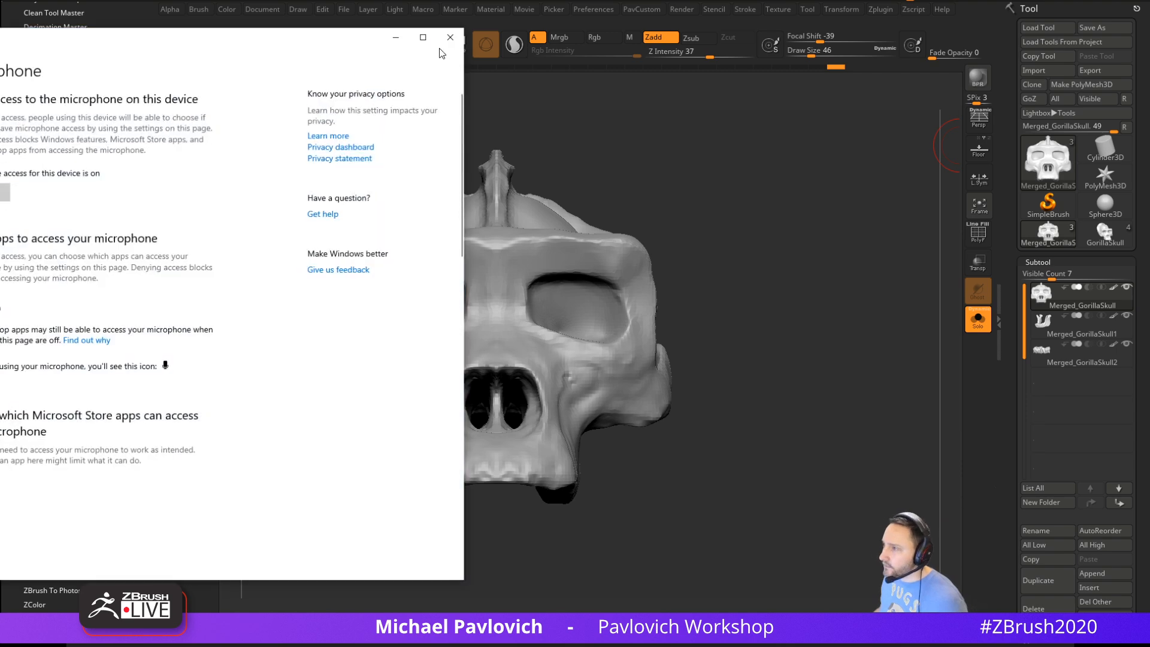
left_click(451, 38)
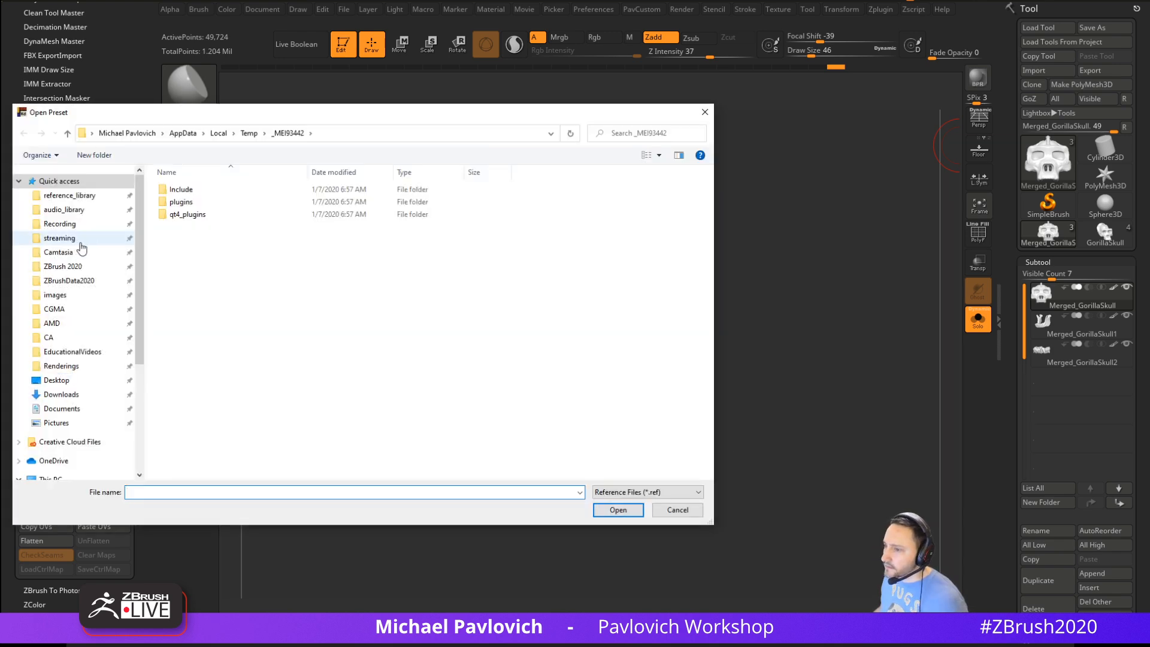
Try to load TerminRef.ref from the Apinator Reference folder and dismiss the microphone settings window
left_click(60, 224)
double_click(191, 201)
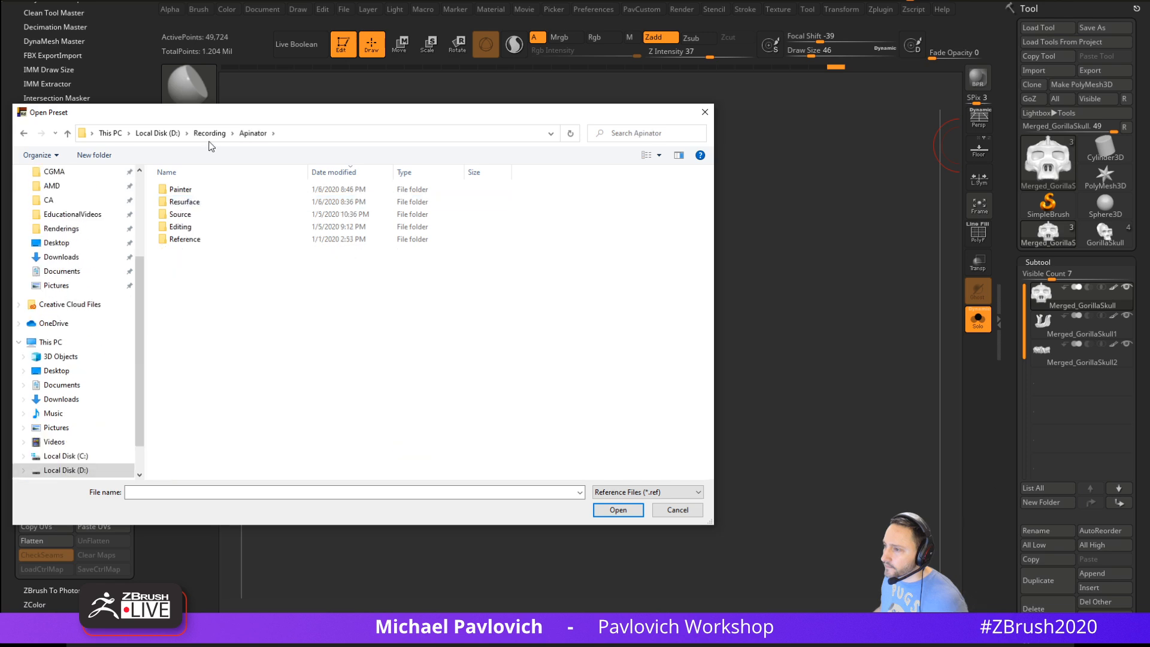
double_click(183, 239)
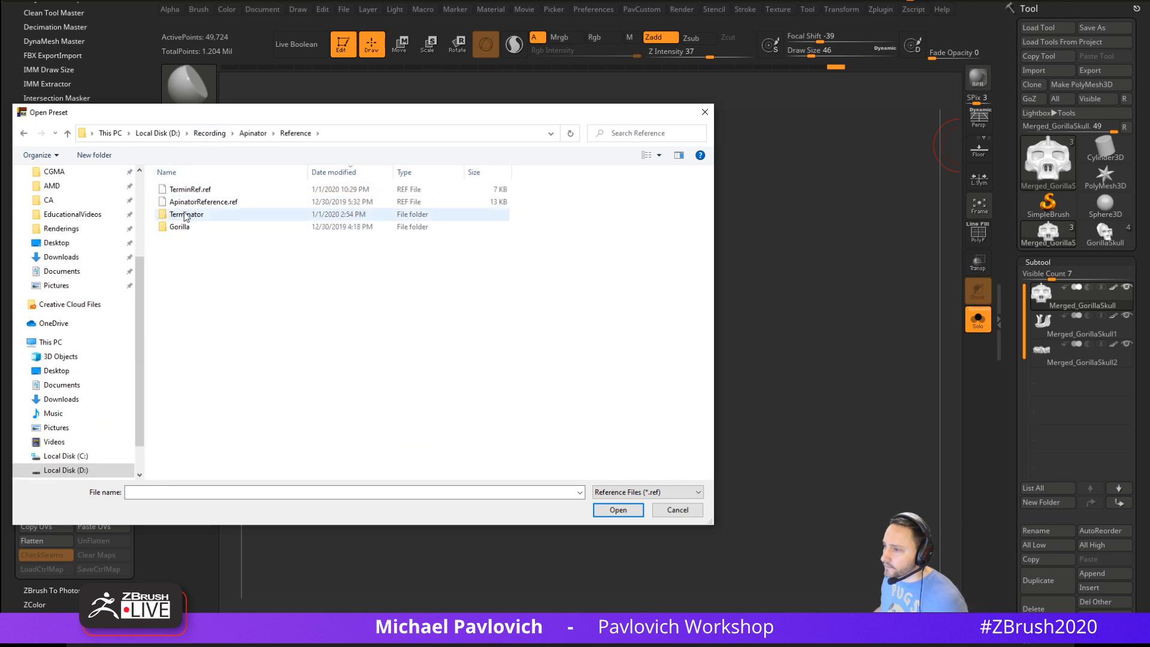
left_click(190, 191)
double_click(191, 190)
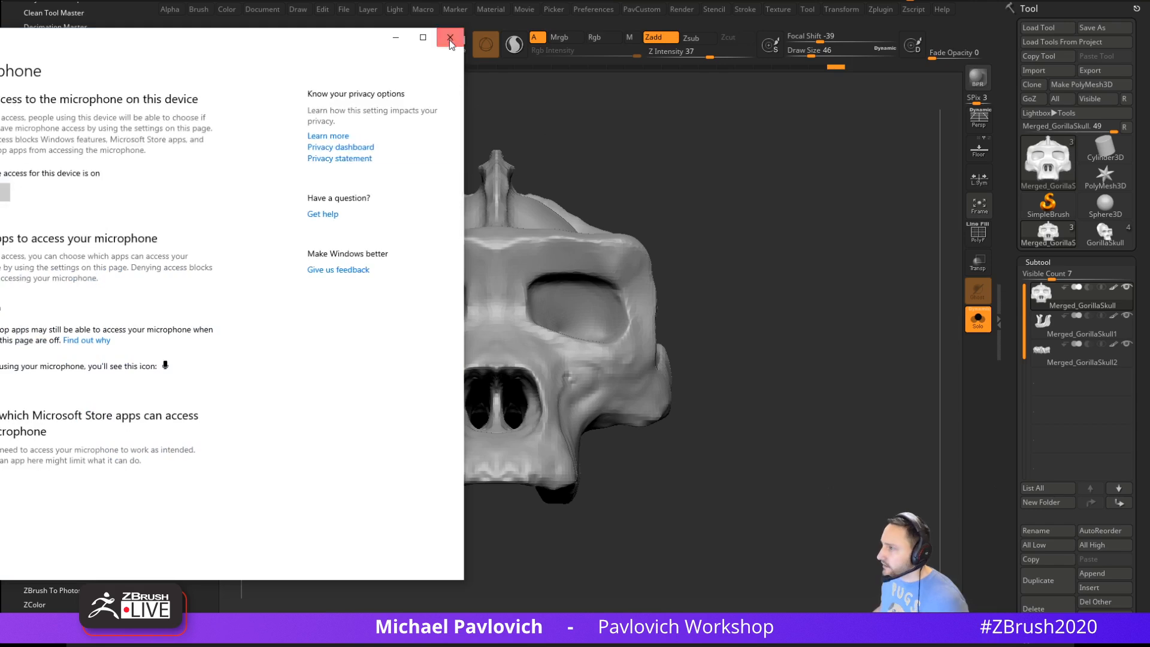
left_click(446, 37)
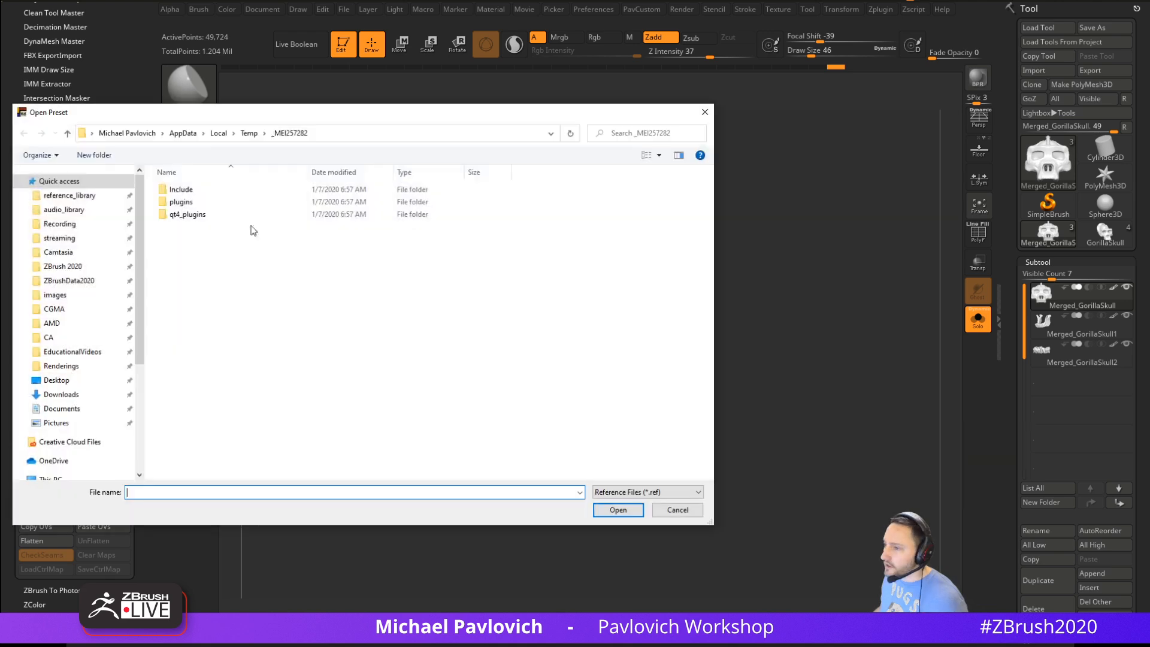
Load the TerminRef.ref reference preset from the Recording, Apinator, Reference folder in the newly opened preset dialog
left_click(81, 225)
double_click(186, 202)
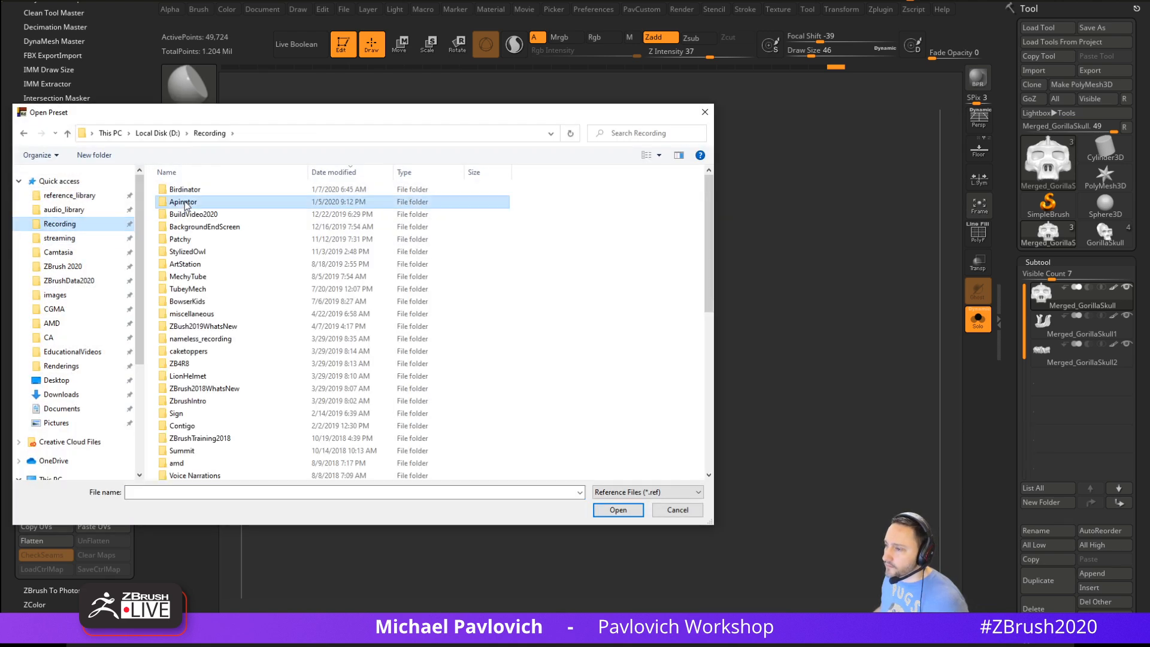
double_click(200, 241)
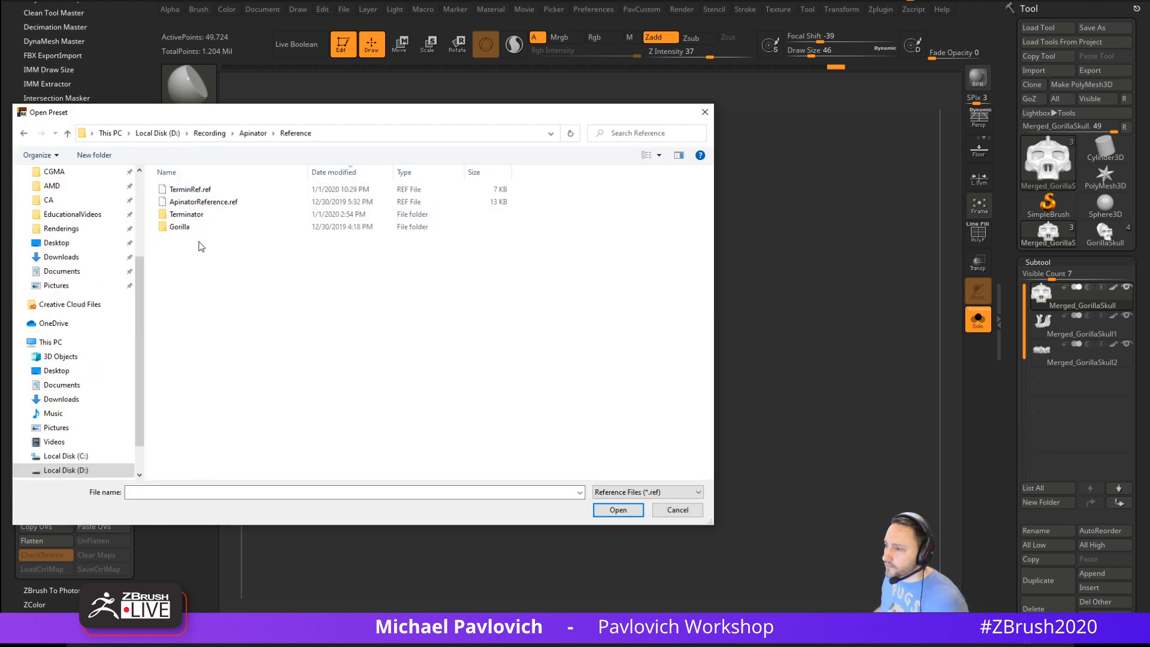
double_click(196, 189)
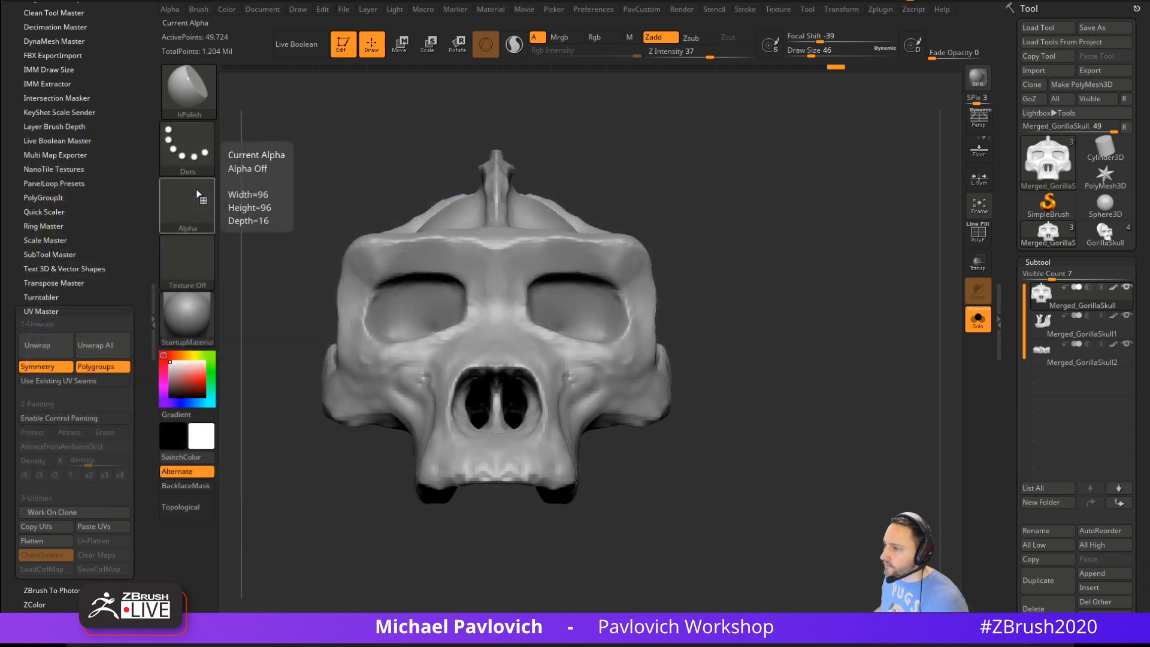
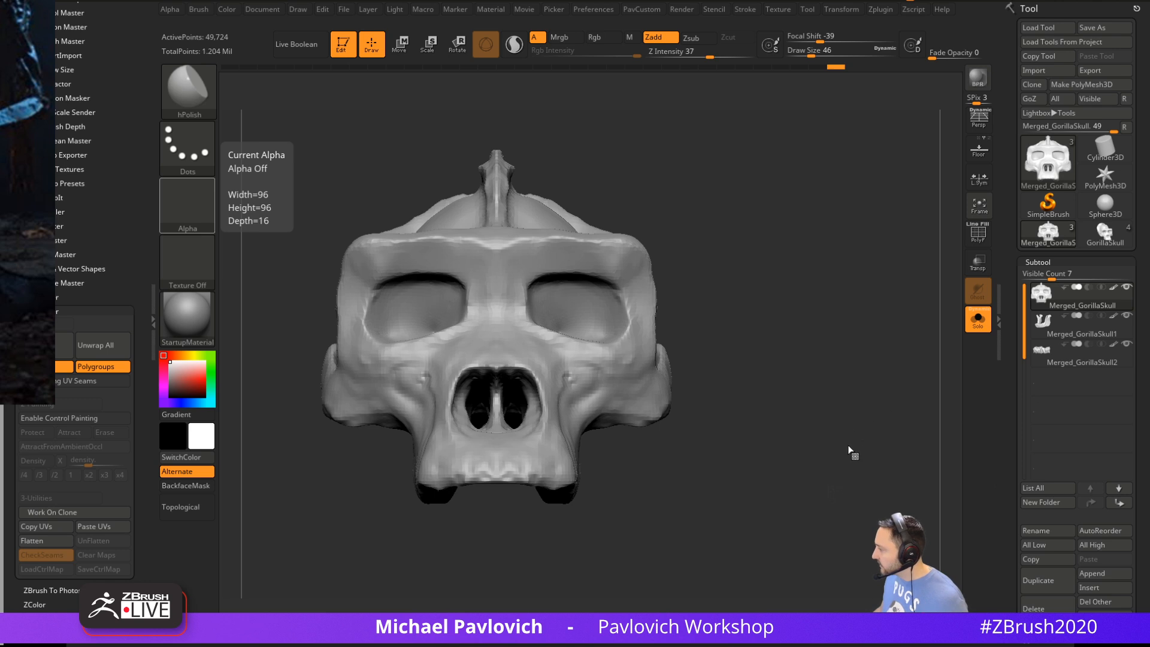
Set the draw size to 77 and flatten the upper and outer rims of the eye sockets beneath the brow
left_click_drag(747, 216, 804, 252)
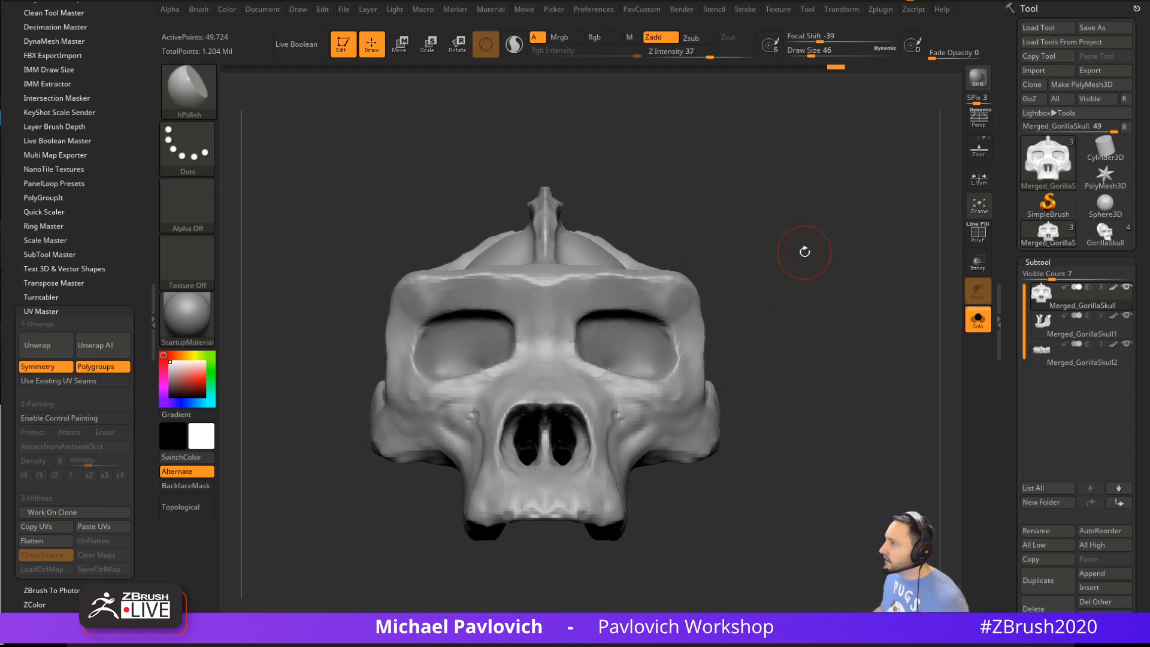
mouse_move(689, 254)
left_mouse_down()
mouse_move(816, 290)
mouse_move(811, 257)
mouse_move(808, 295)
mouse_move(862, 234)
left_mouse_up()
key("s")
left_click(570, 327)
left_click_drag(573, 331, 661, 340)
left_click_drag(667, 342, 678, 379)
Switch to the Standard brush and remesh the gorilla skull
key("1")
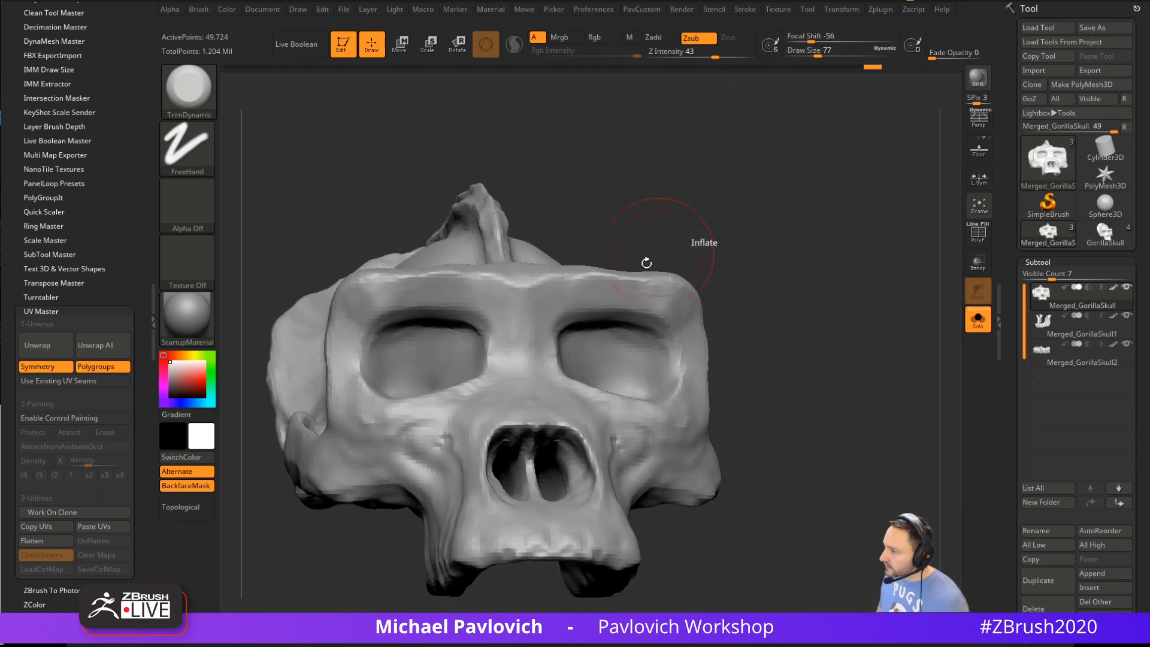
key("2")
left_click(686, 170)
key("1")
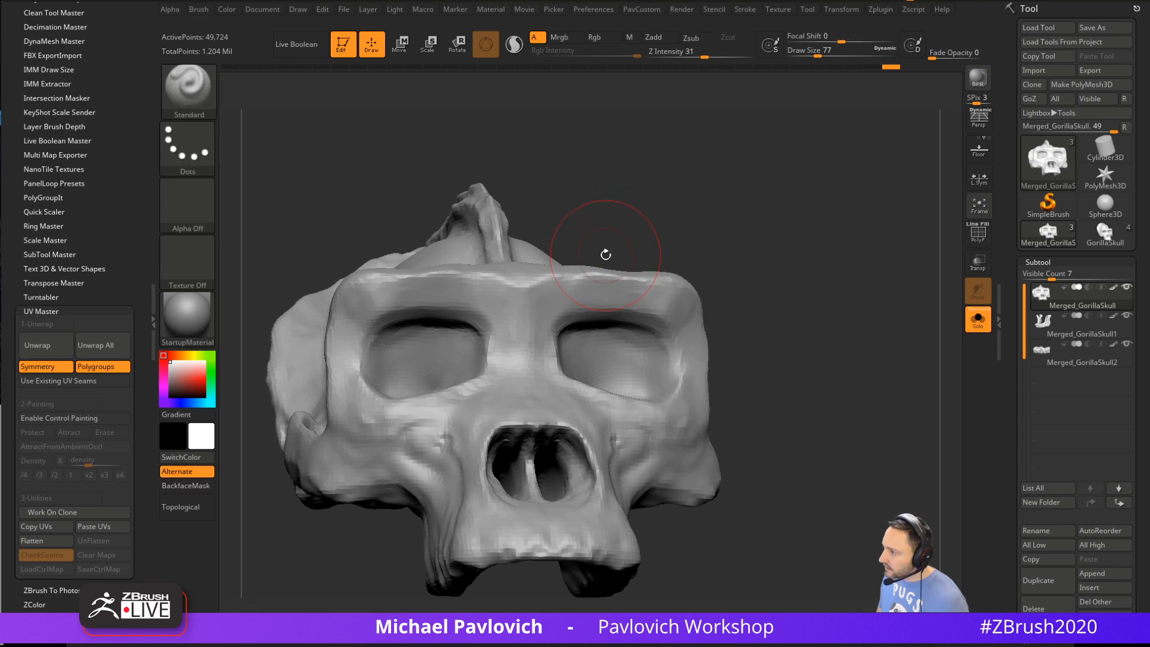
mouse_move(705, 226)
left_mouse_down("ctrl")
mouse_move(837, 293)
mouse_move(821, 316)
mouse_move(880, 296)
mouse_move(670, 371)
left_mouse_up("ctrl")
Thicken the lower edges of the cheekbones with the Inflat brush at draw size 74
key("4")
left_click_drag(783, 315, 719, 349)
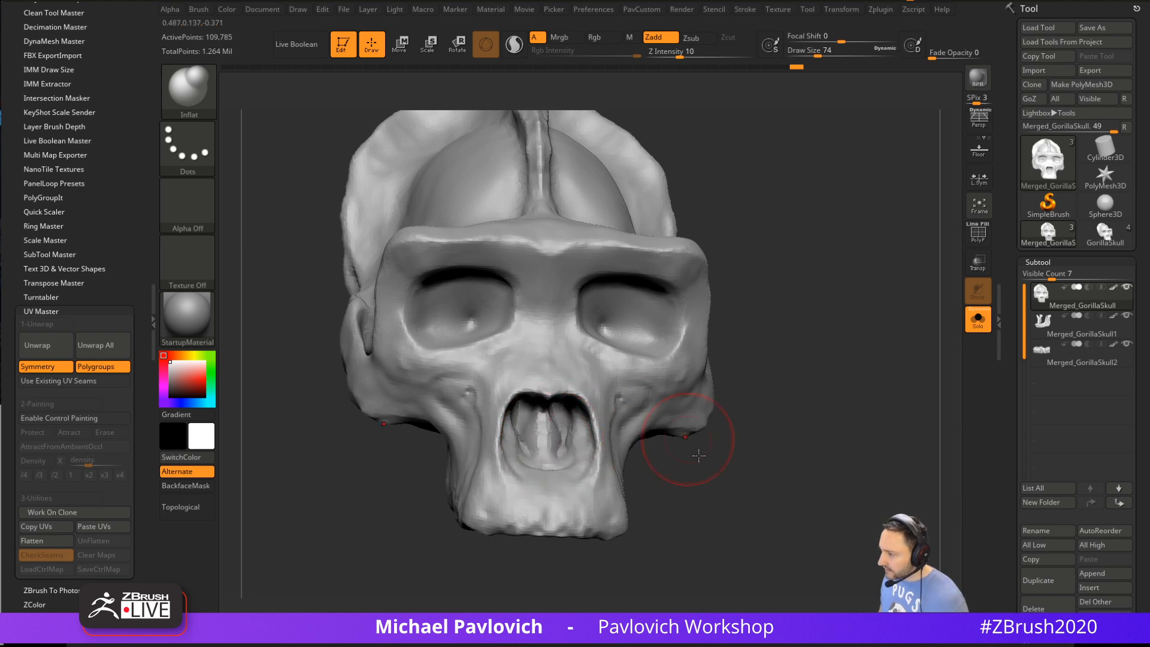
left_click_drag(699, 455, 556, 419)
left_click_drag(788, 390, 788, 264)
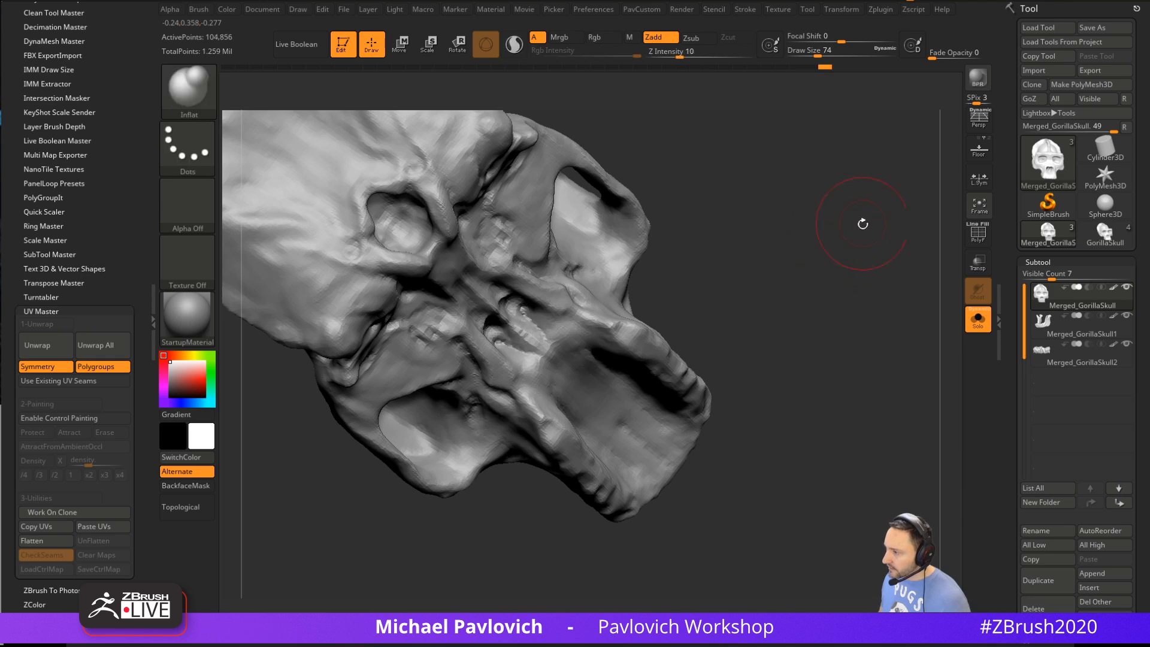
mouse_move(855, 218)
left_mouse_down()
mouse_move(874, 297)
mouse_move(884, 211)
mouse_move(633, 548)
mouse_move(585, 261)
mouse_move(724, 274)
mouse_move(779, 339)
mouse_move(765, 336)
mouse_move(743, 360)
mouse_move(688, 352)
mouse_move(727, 367)
mouse_move(693, 359)
mouse_move(674, 336)
mouse_move(623, 344)
mouse_move(665, 419)
left_mouse_up()
Reposition the cheekbone arches symmetrically with the Move gizmo, return to Draw mode and remesh the skull
mouse_move(814, 403)
left_mouse_down()
mouse_move(814, 360)
mouse_move(710, 336)
left_mouse_up()
key("w")
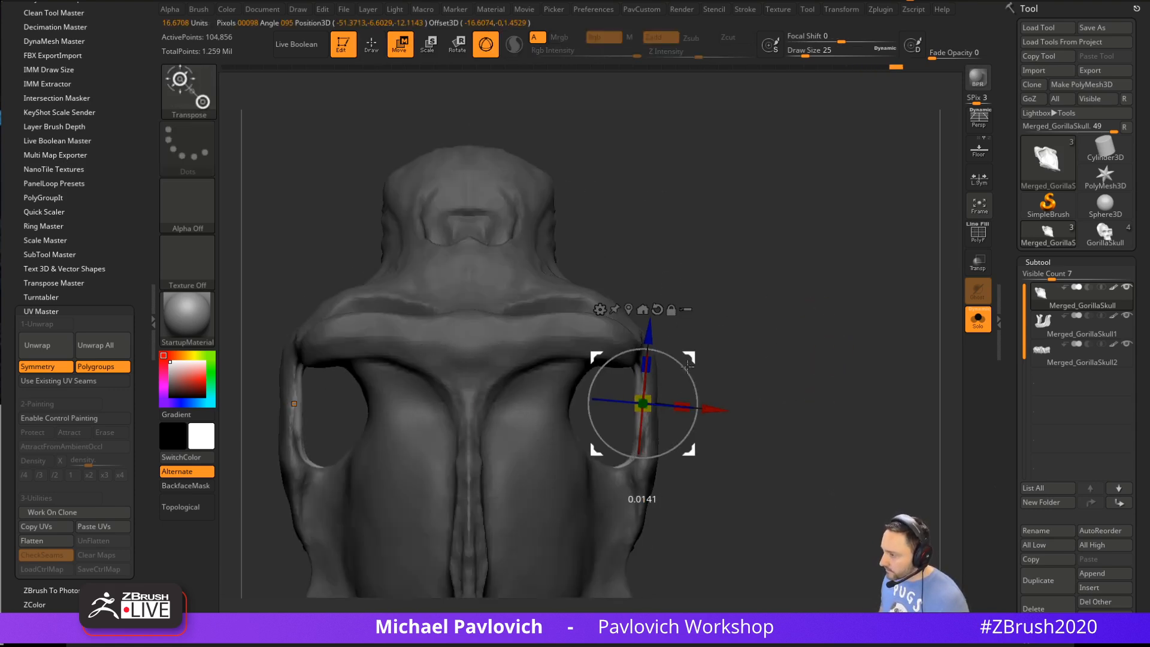
key("q")
left_click_drag(795, 366, 842, 366)
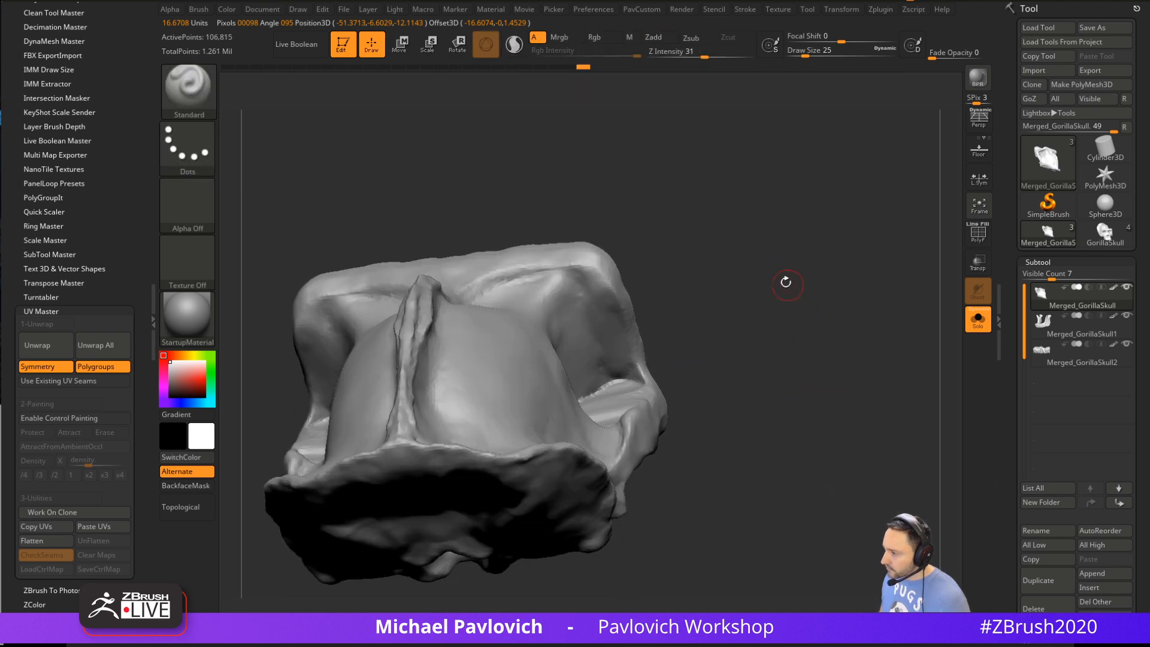
Set the draw size to 80 and choose the Clay brush
left_click_drag(786, 282, 757, 321)
key("s")
mouse_move(615, 396)
left_mouse_down()
mouse_move(629, 396)
mouse_move(614, 417)
mouse_move(623, 395)
left_mouse_up()
mouse_move(798, 405)
left_mouse_down()
mouse_move(752, 317)
mouse_move(826, 318)
mouse_move(865, 351)
mouse_move(871, 287)
left_mouse_up()
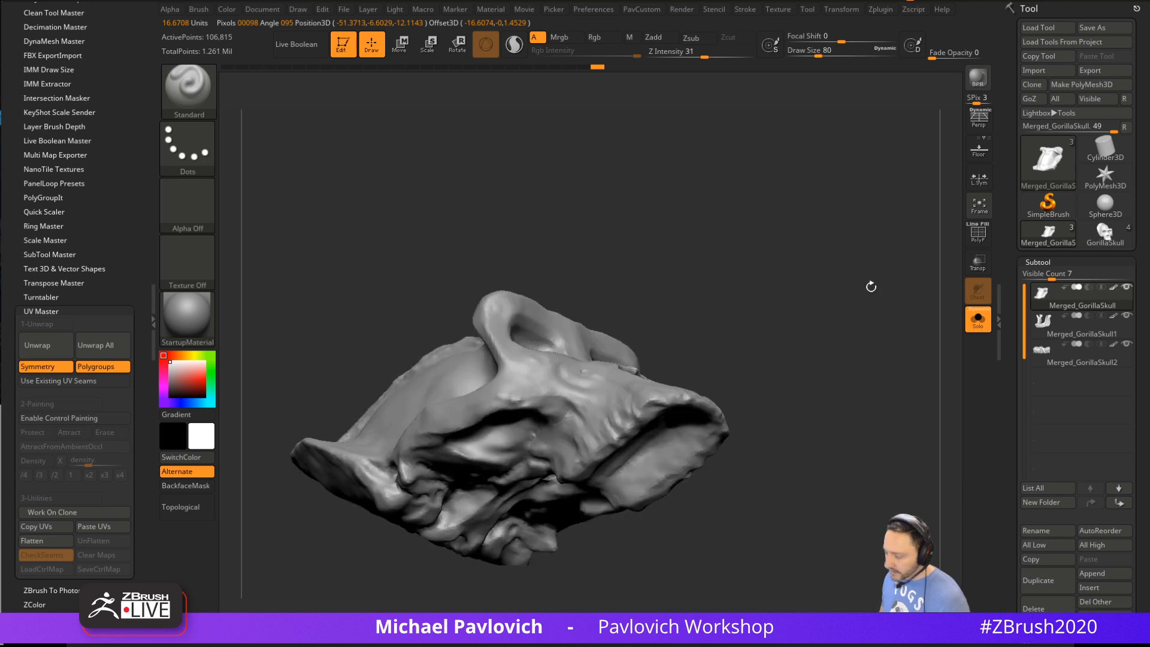
key("b")
key("c")
key("l")
Try to build up and smooth the hollow behind the cheekbone with Clay, and undo these strokes
left_click_drag(811, 329, 720, 308)
left_click_drag(490, 417, 509, 409)
left_click_drag(600, 329, 589, 293)
left_click_drag(488, 423, 488, 432)
mouse_move(634, 283)
left_mouse_down()
mouse_move(757, 398)
mouse_move(693, 357)
mouse_move(709, 302)
left_mouse_up()
left_click_drag(502, 410, 479, 432, "shift")
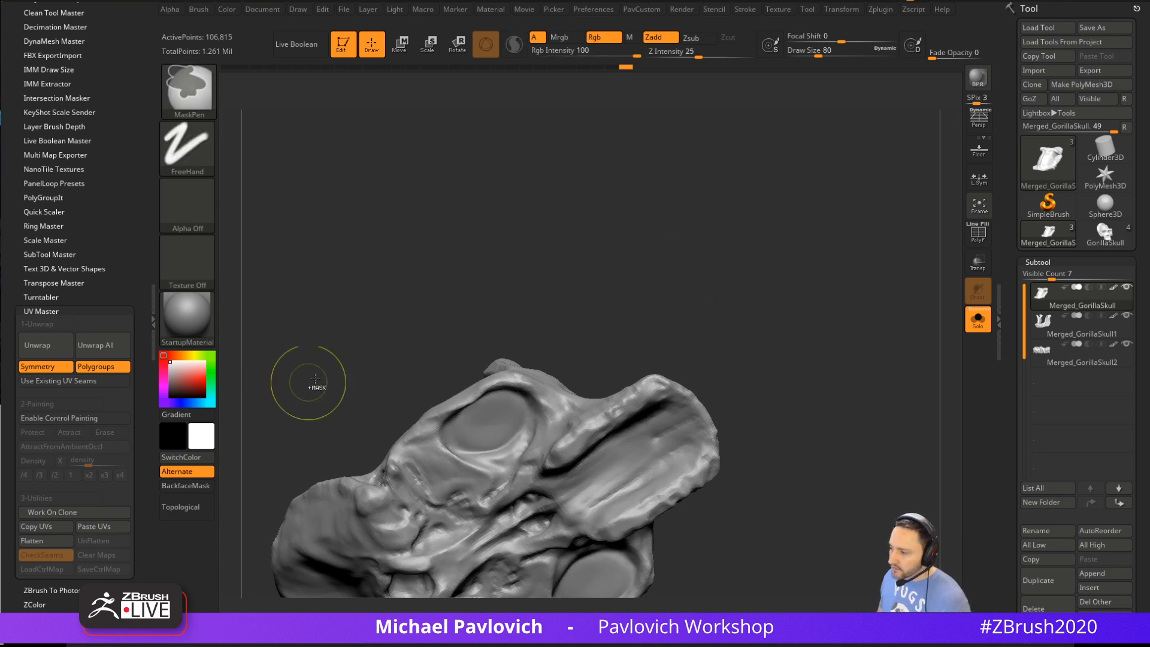
key("ctrl+z")
key("ctrl+z")
key("ctrl+z")
Turn on backface masking for the Clay brush and build up the bone in the hollow behind the cheekbone
left_click(190, 488)
left_click_drag(384, 257, 621, 403)
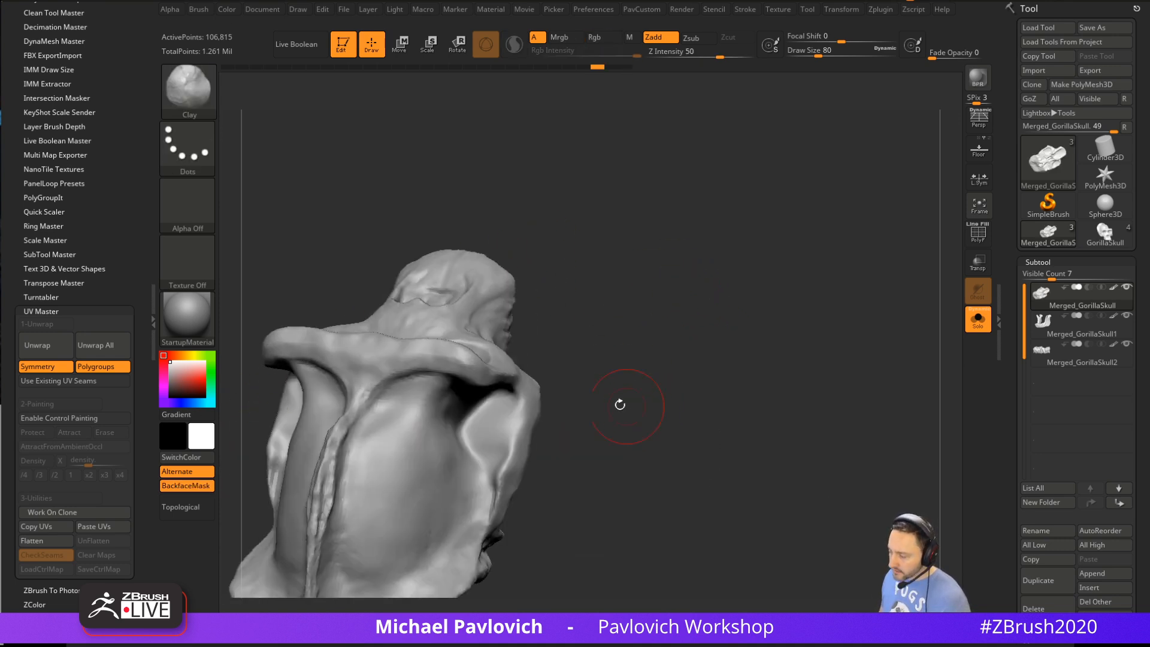
left_click_drag(492, 440, 494, 434)
left_click_drag(633, 396, 578, 303)
left_click_drag(517, 440, 500, 436)
left_click_drag(574, 336, 563, 354)
mouse_move(509, 428)
left_mouse_down()
mouse_move(484, 431)
mouse_move(505, 435)
mouse_move(527, 419)
mouse_move(506, 431)
mouse_move(515, 439)
left_mouse_up()
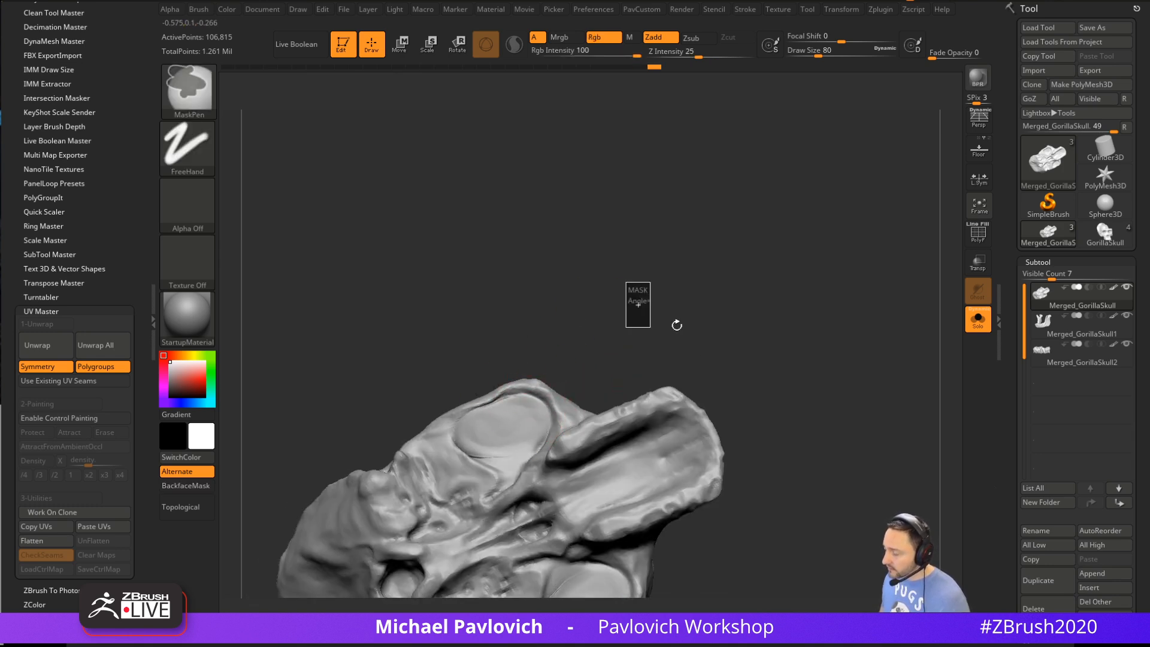
Switch to the Standard brush and back to Clay to compare their backface masking settings
left_click_drag(671, 323, 697, 354)
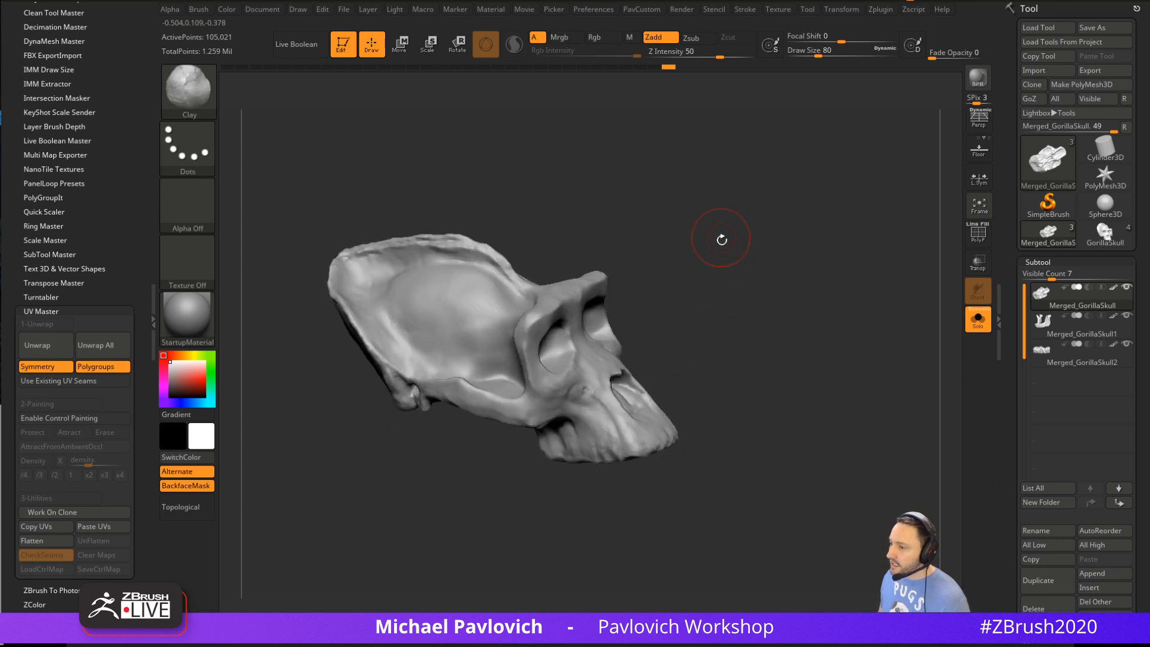
key("b")
key("s")
key("t")
mouse_move(721, 254)
left_mouse_down("alt")
mouse_move(737, 334)
mouse_move(683, 336)
left_mouse_up("alt")
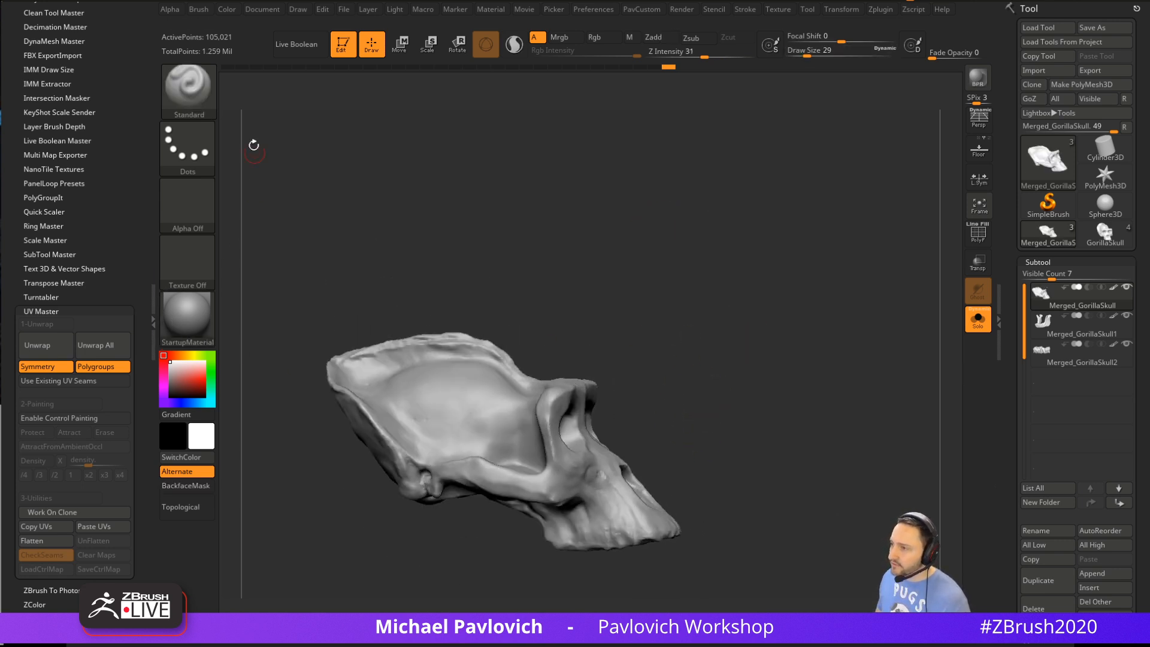
key("b")
key("c")
key("l")
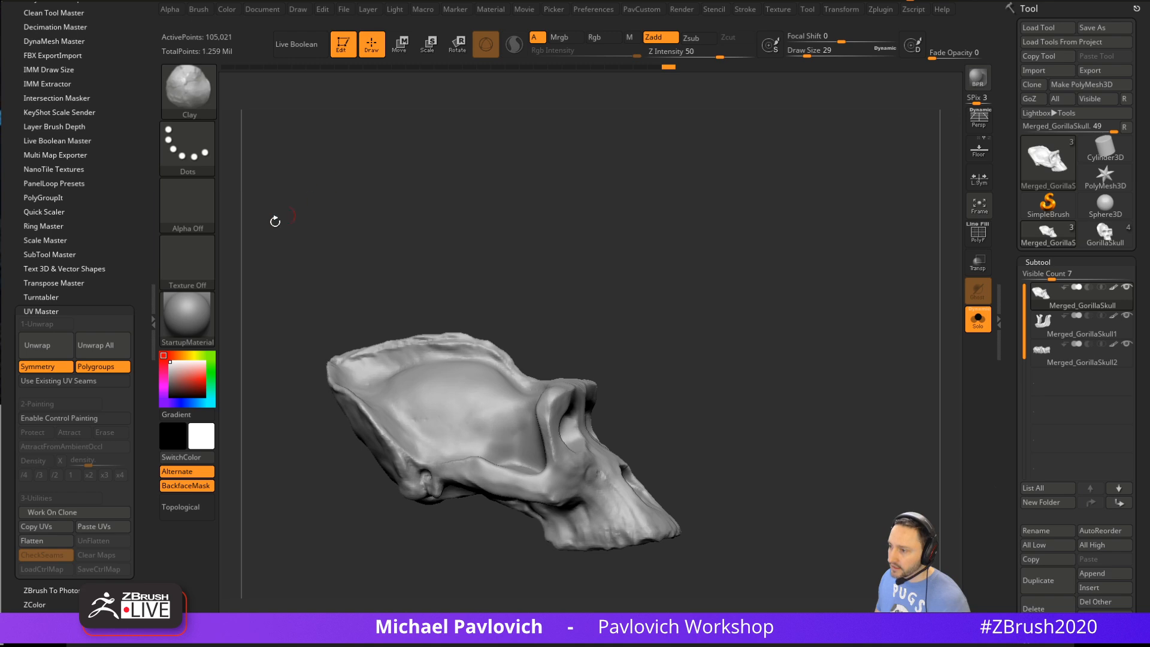
Start saving the Clay brush preset and browse to the BrushPresets folder inside the ZBrush 2020 ZStartup folder
left_click(198, 10)
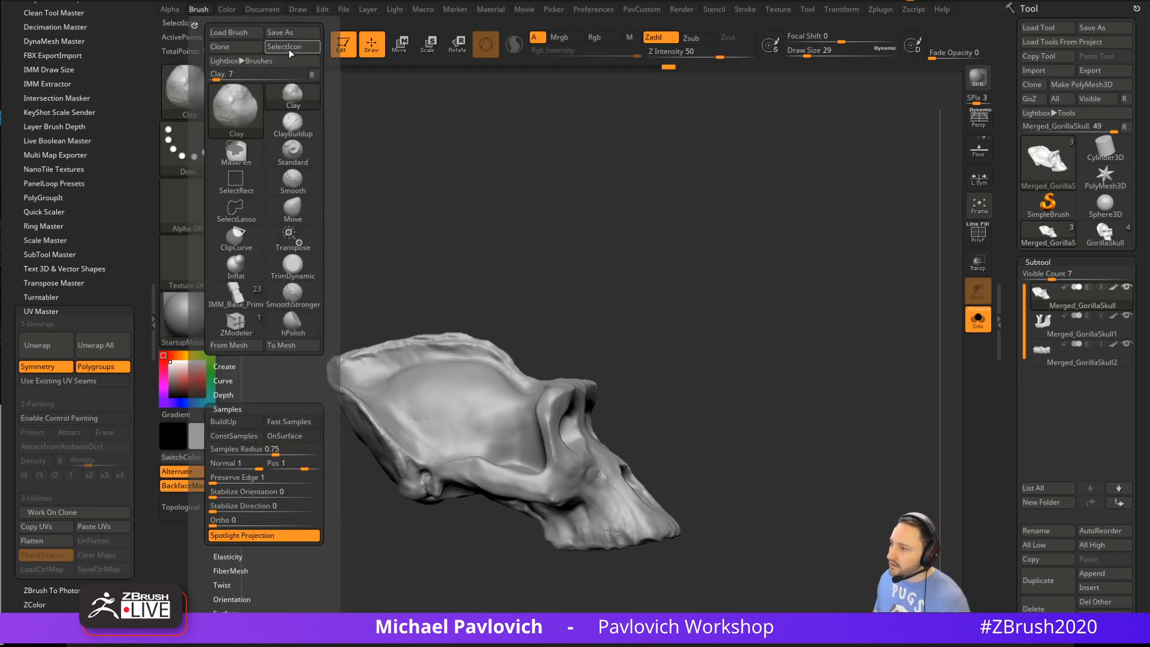
left_click(292, 33)
scroll(204, 251, "up", 4)
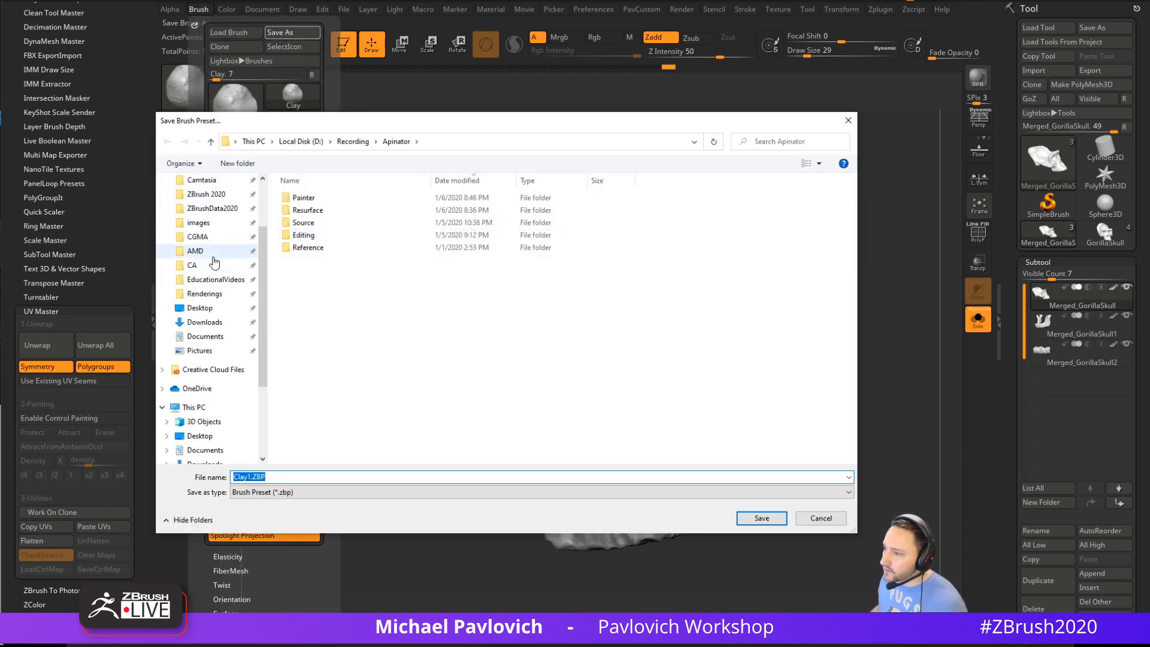
left_click(212, 290)
left_click(213, 278)
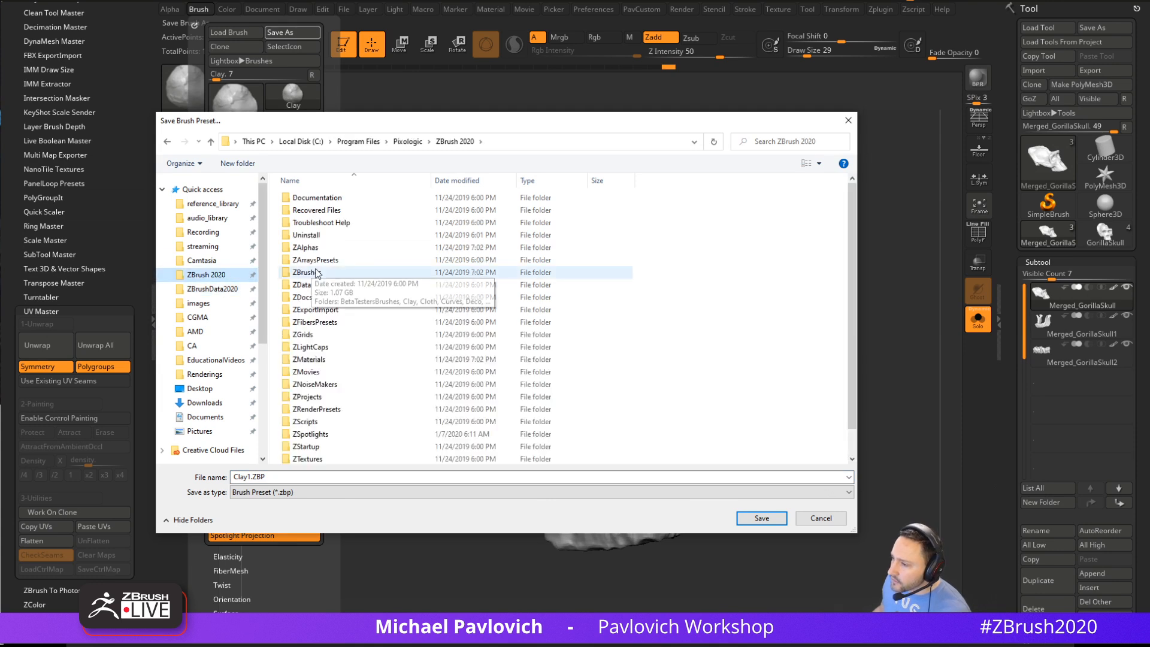
scroll(303, 295, "down", 2)
double_click(314, 422)
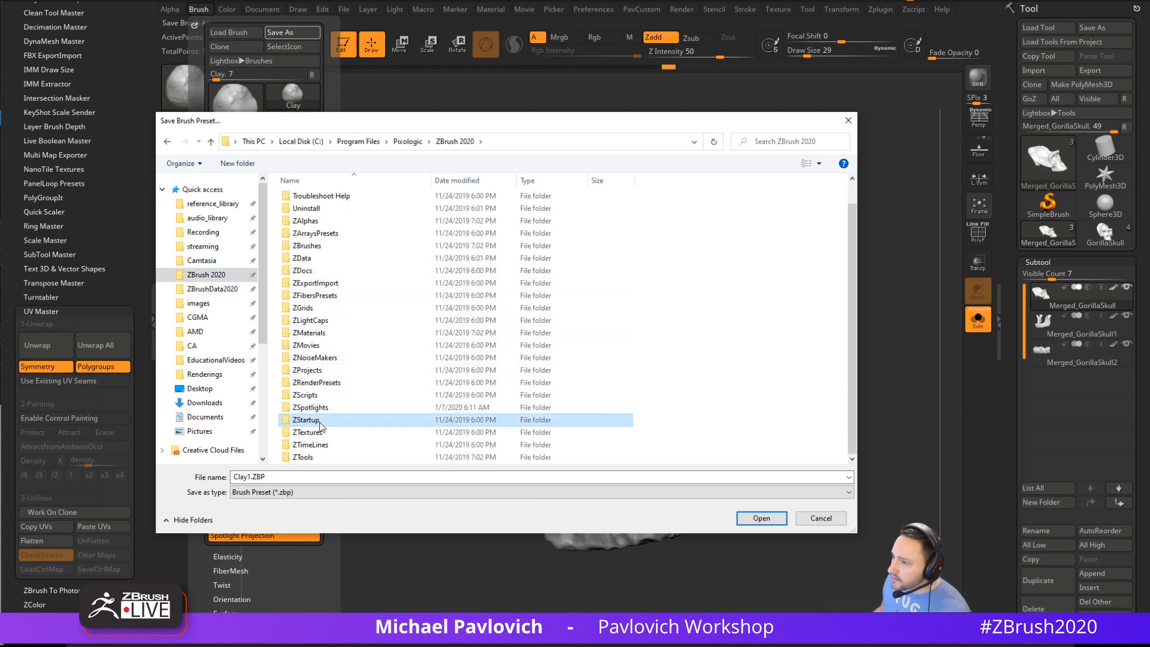
double_click(336, 223)
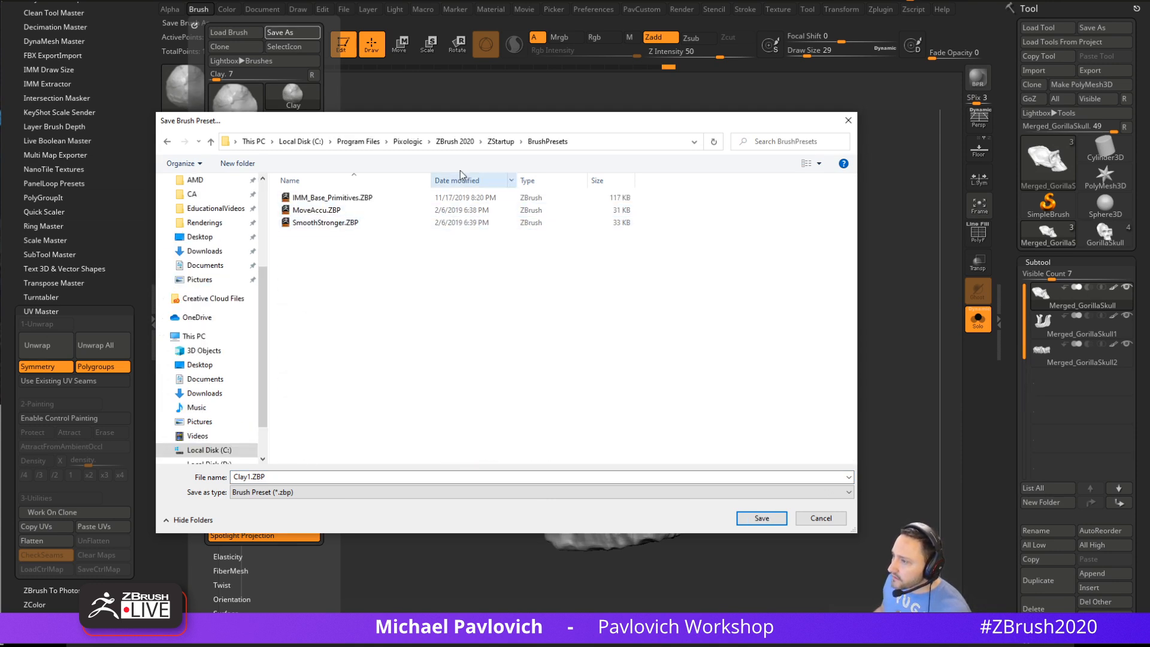
Browse to the BrushPresets folder inside ZBrush 2020's ZData folder, pick Clay.ZBP as the save target and look through the stock brushes
left_click(501, 142)
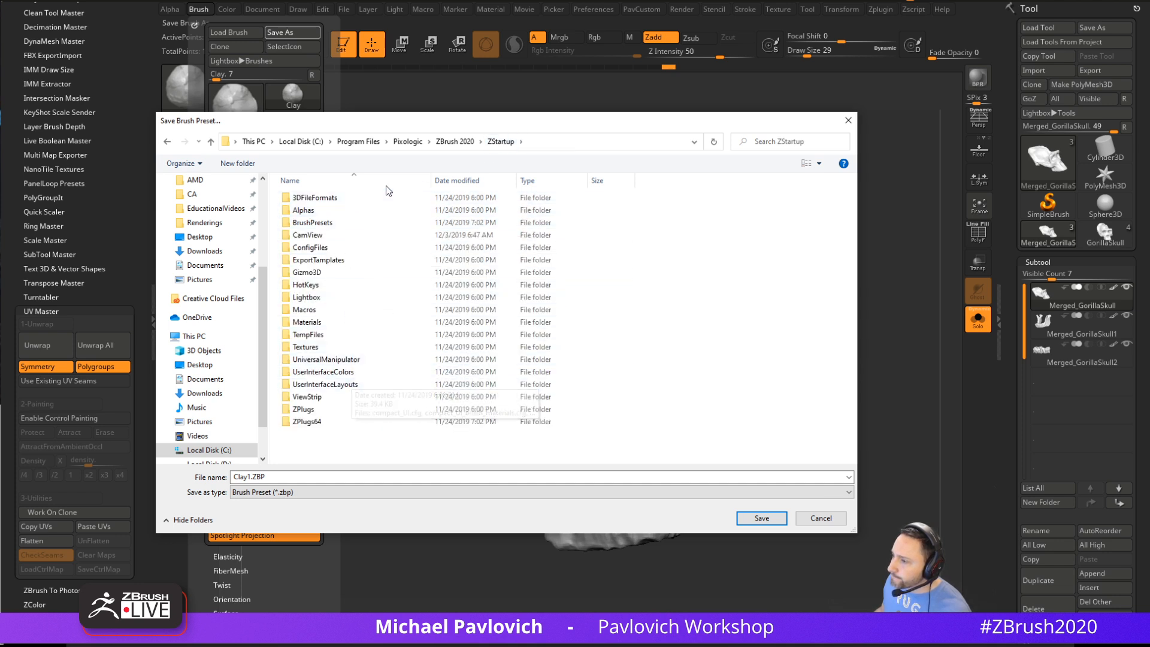
left_click(454, 142)
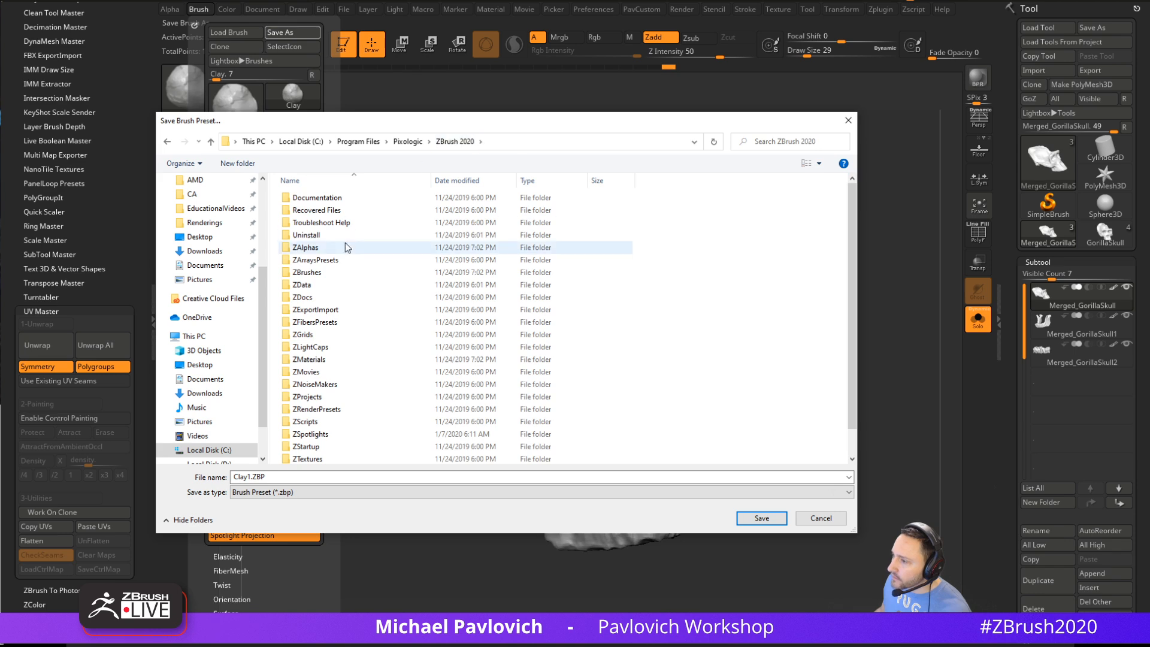
double_click(323, 285)
left_click(331, 227)
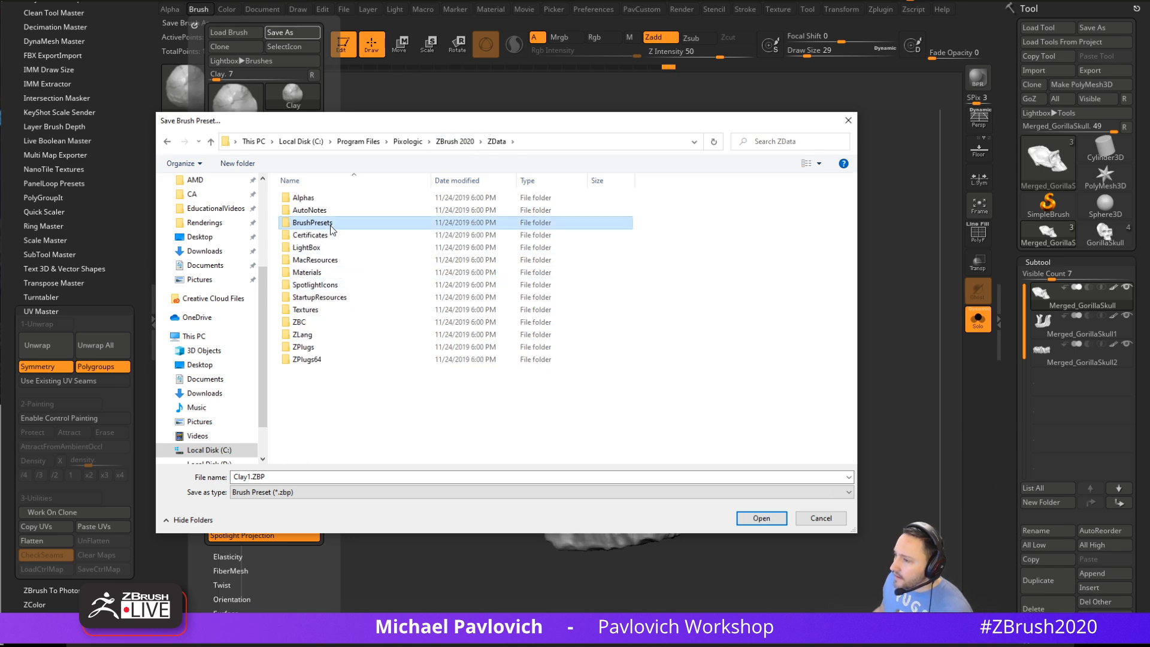
double_click(330, 226)
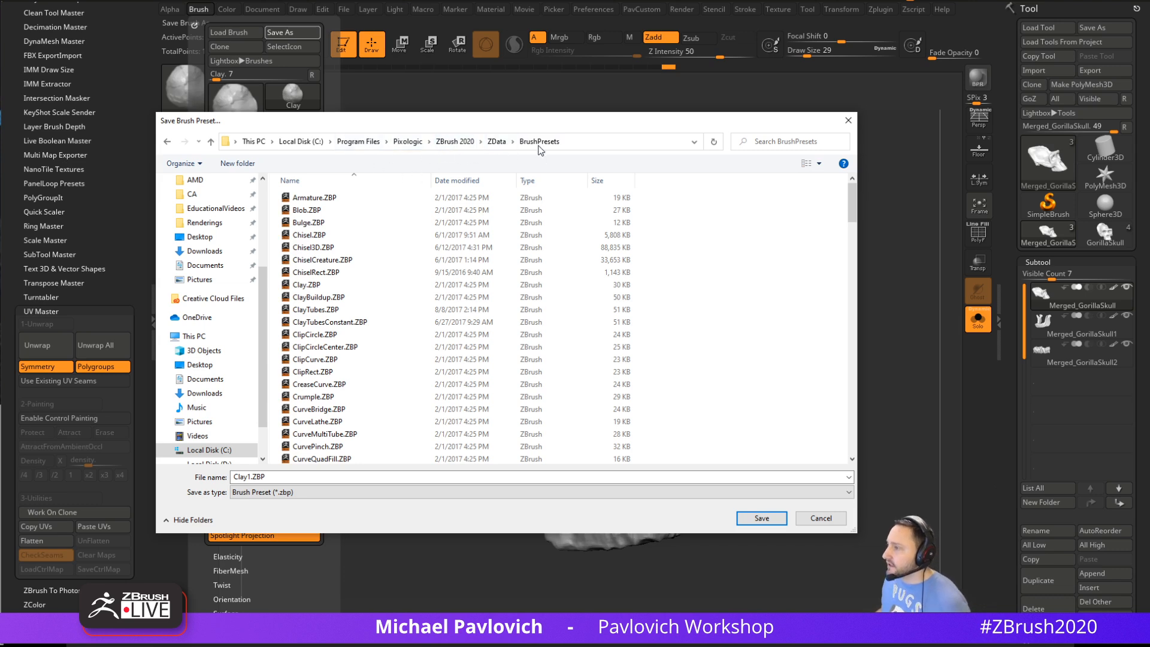
scroll(372, 311, "down", 6)
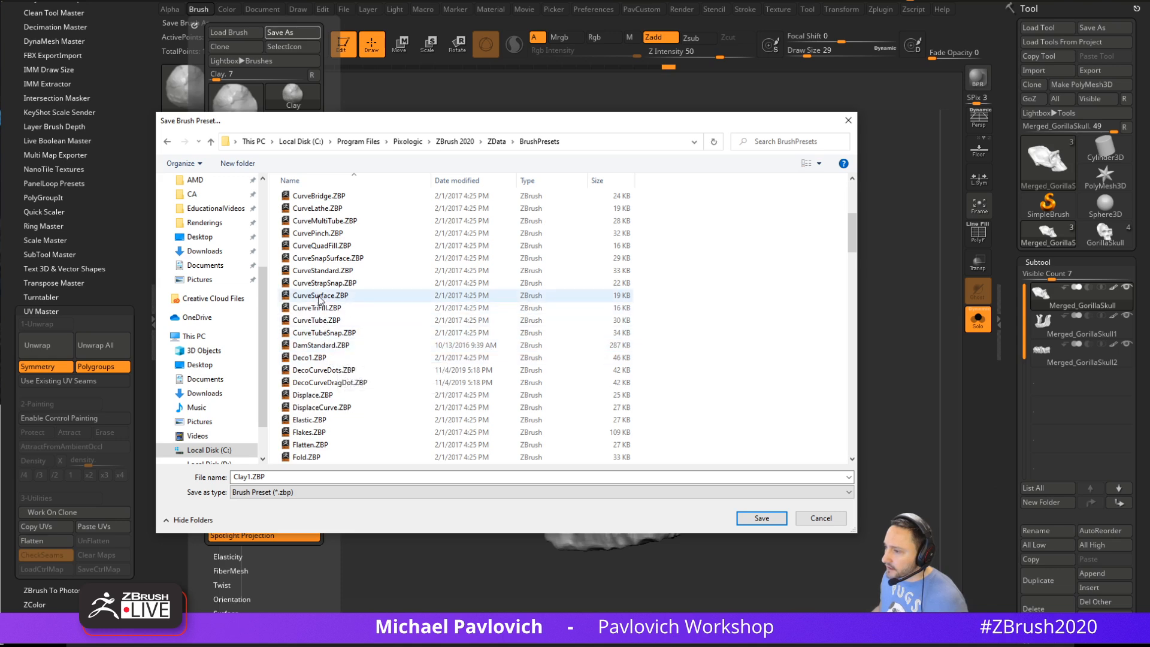
scroll(317, 281, "up", 1)
scroll(316, 281, "up", 1)
scroll(317, 264, "up", 2)
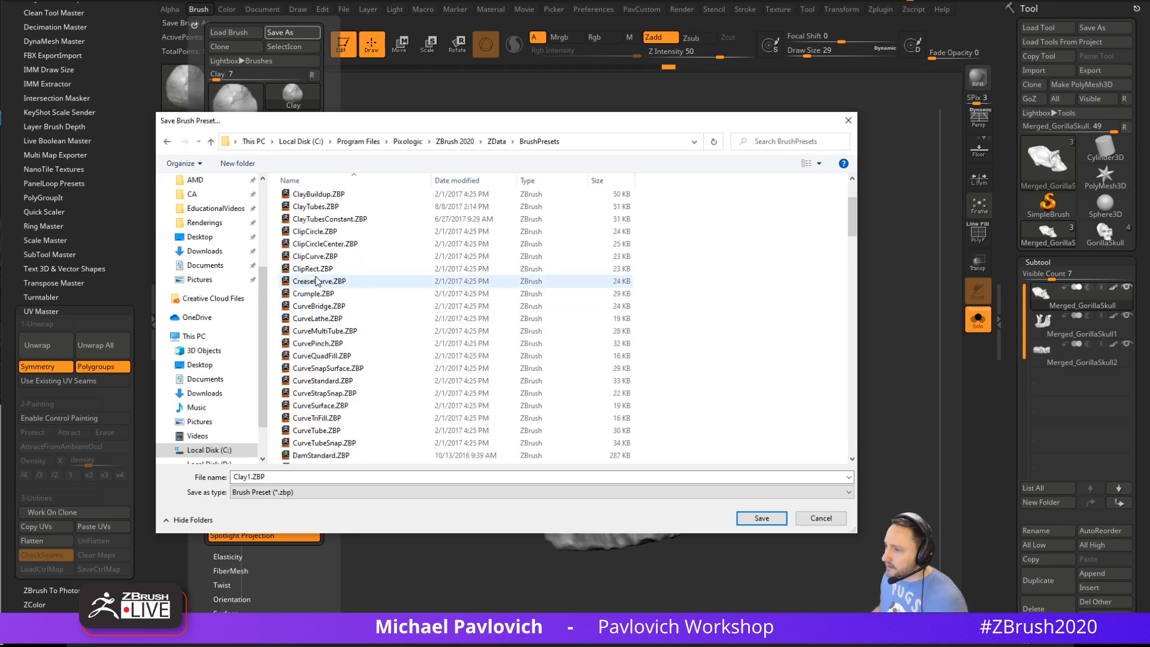
left_click(318, 219)
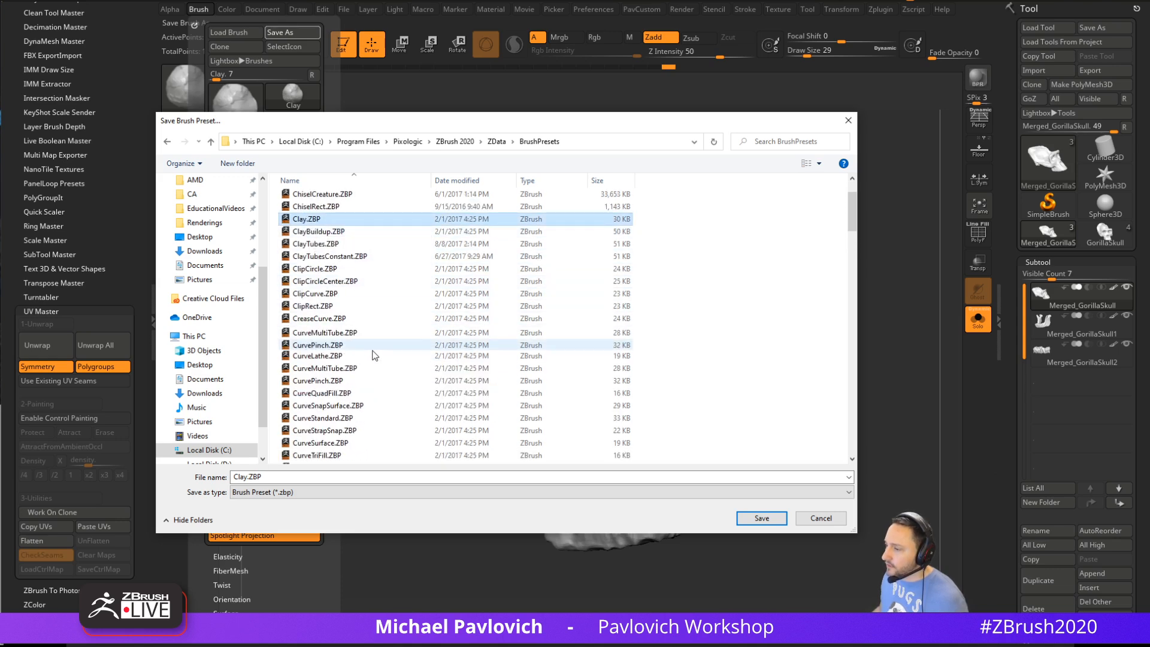
scroll(377, 356, "up", 2)
scroll(378, 357, "down", 15)
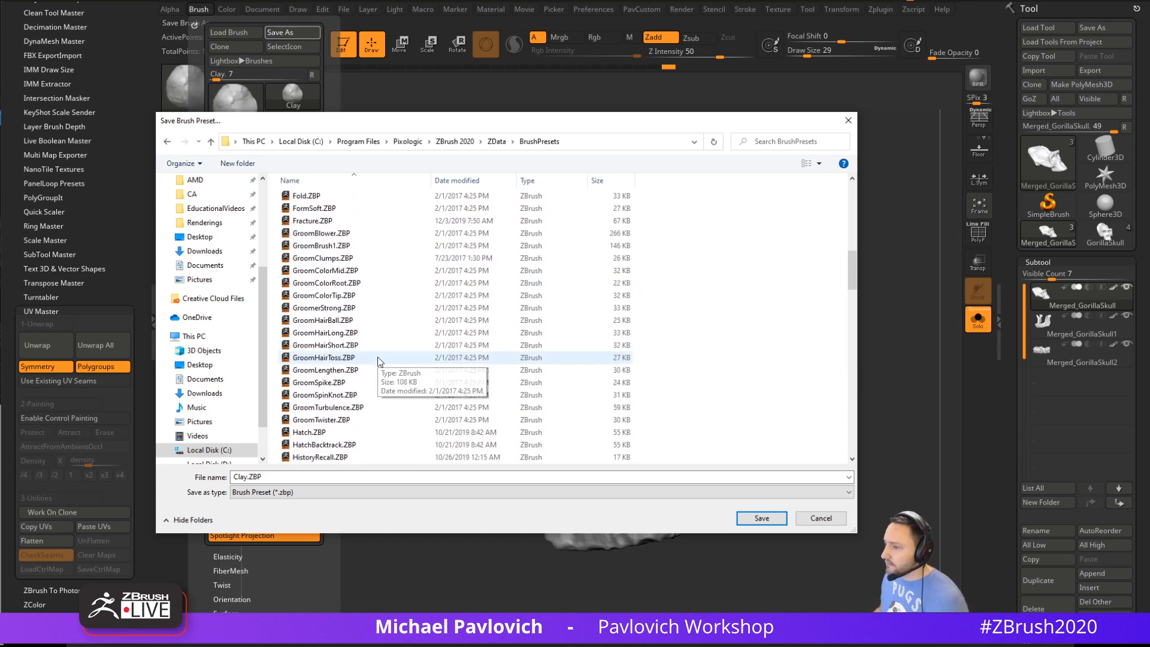
Reopen the ZData BrushPresets folder, pick Clay.ZBP again and cancel saving the brush
left_click(496, 142)
left_click(317, 223)
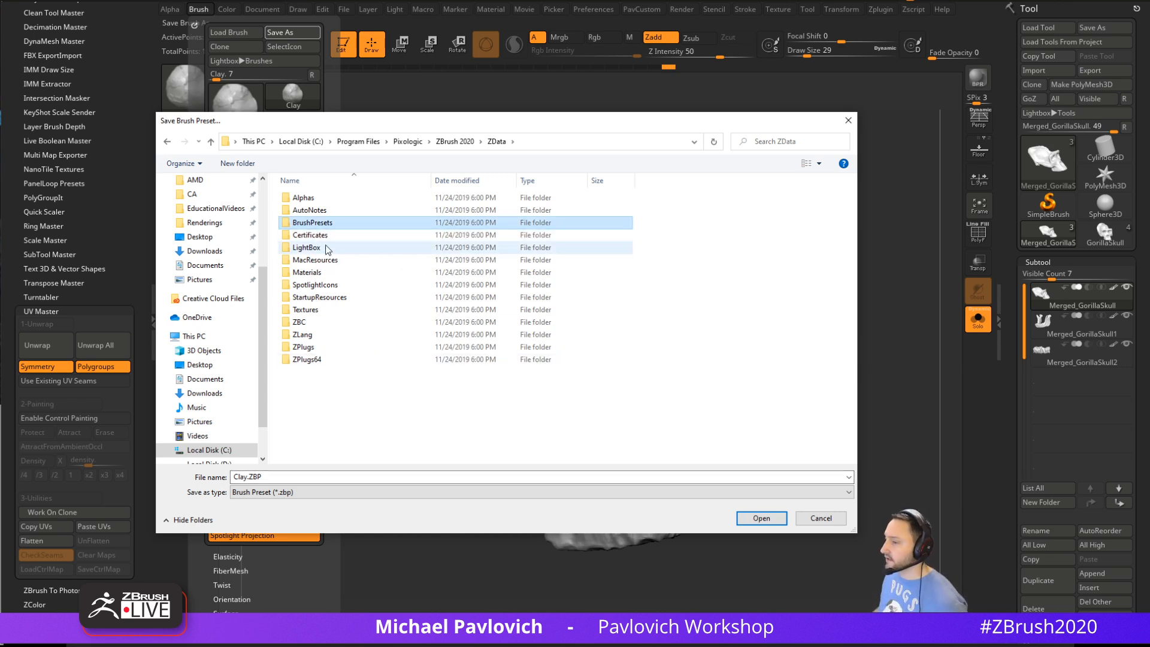
double_click(316, 222)
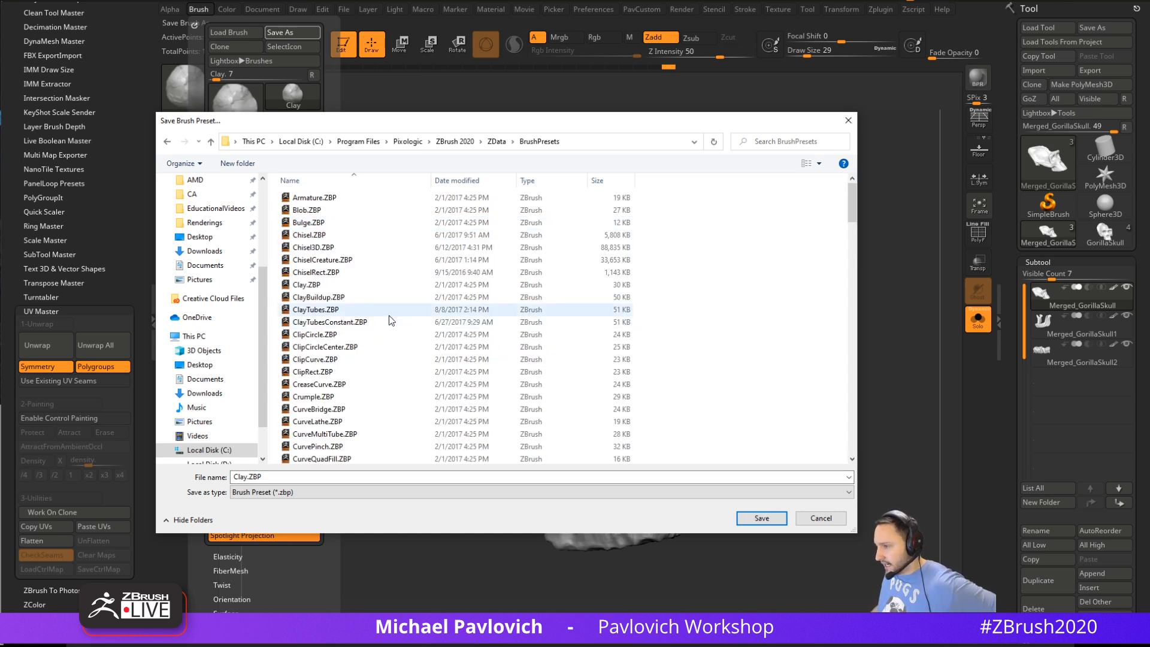
scroll(377, 327, "down", 3)
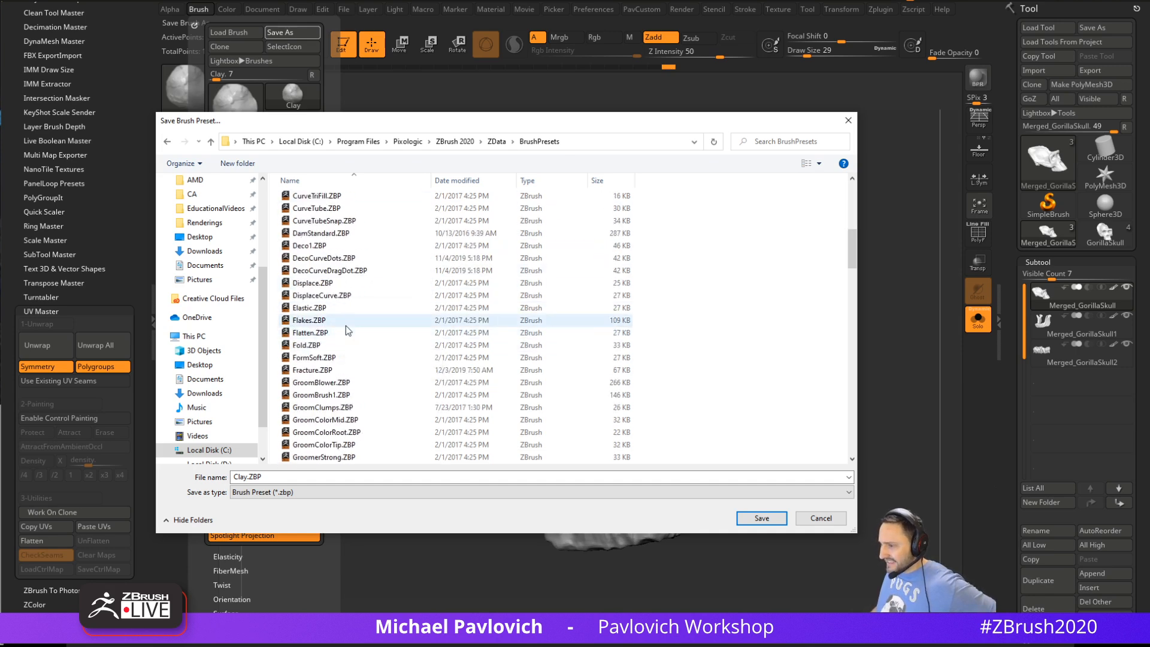
scroll(348, 326, "up", 1)
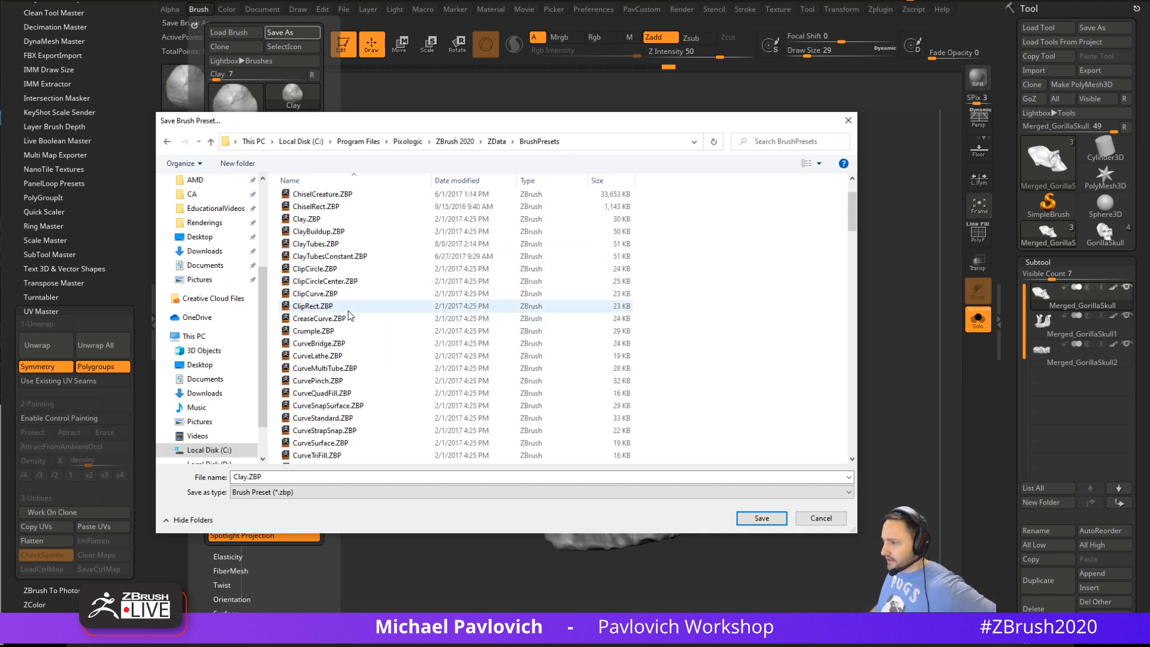
left_click(343, 219)
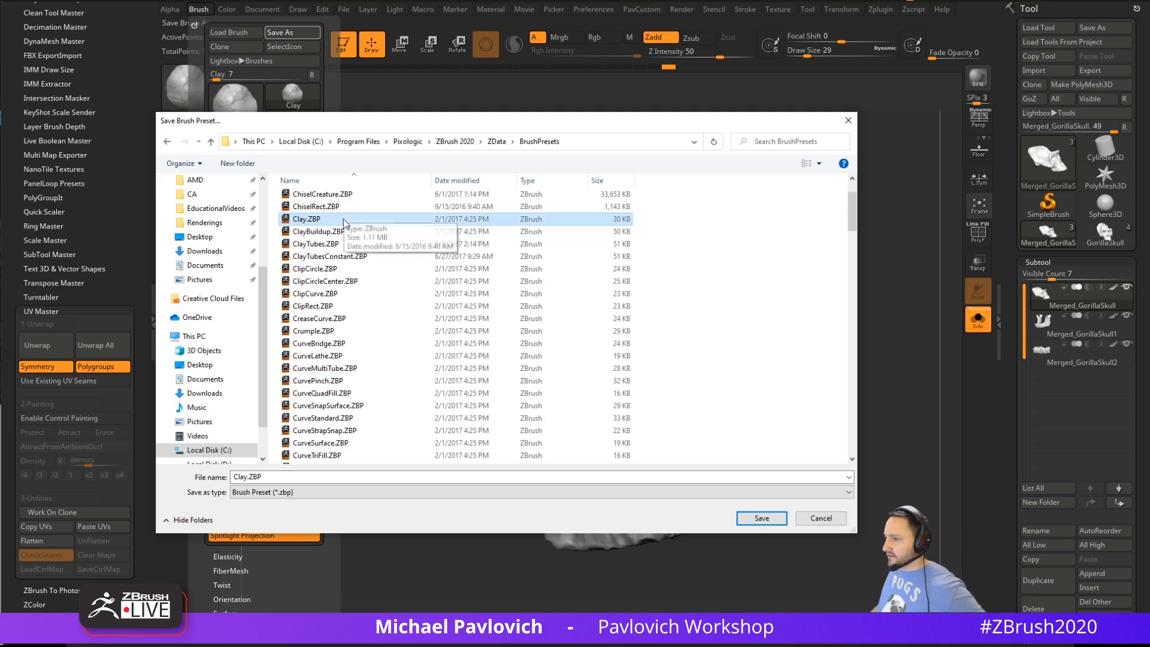
left_click(820, 518)
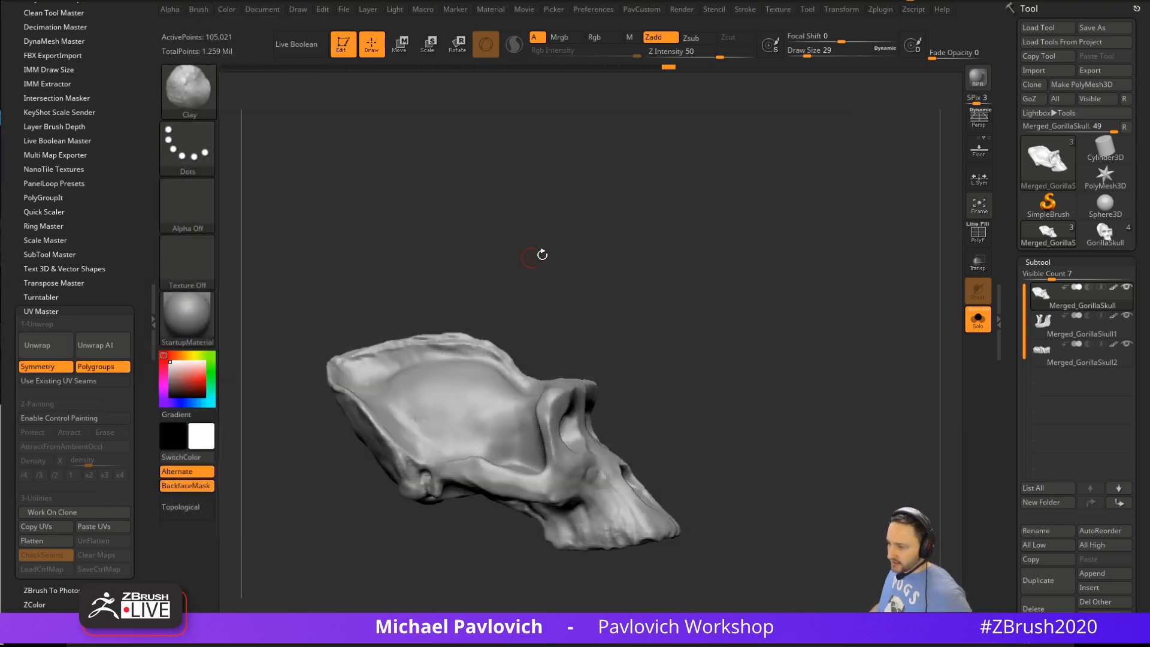
Switch to Kuadro and reposition its About window to examine the mouse controls and shortcuts
mouse_move(539, 254)
left_mouse_down()
mouse_move(721, 204)
mouse_move(792, 247)
left_mouse_up()
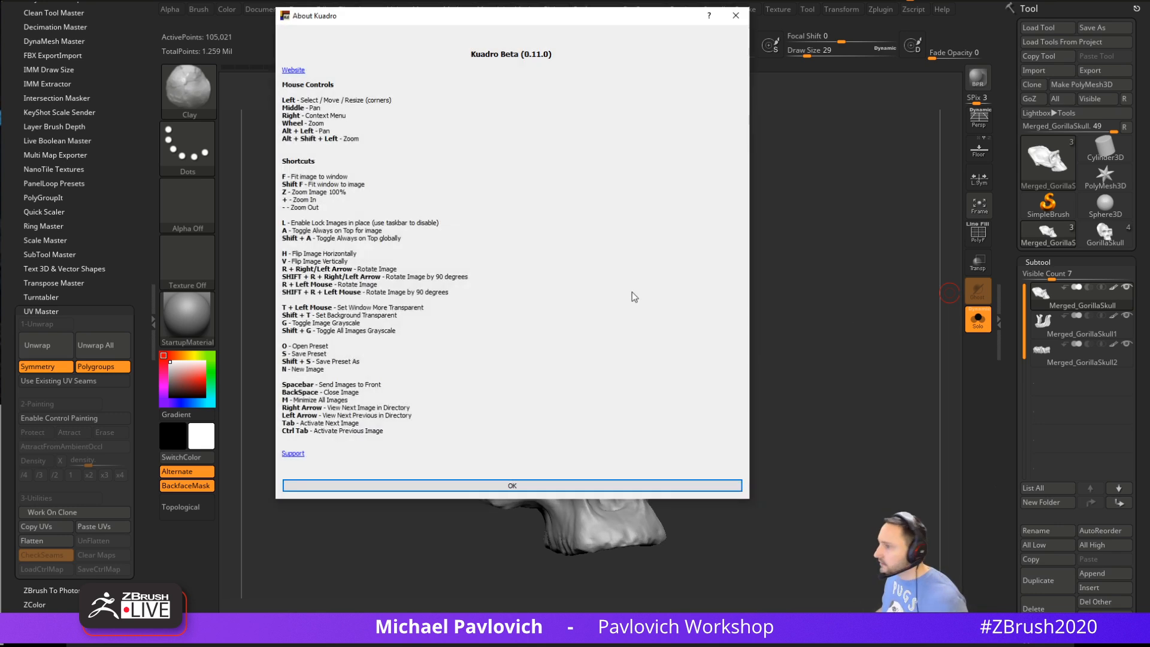
left_click_drag(529, 21, 551, 71)
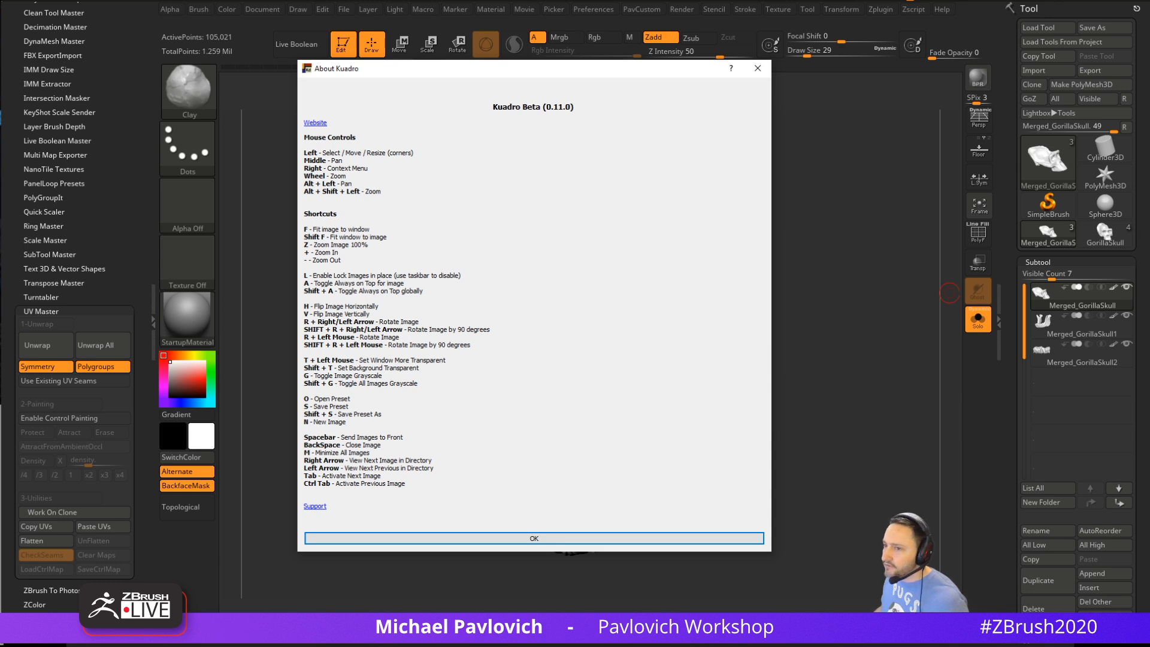
Move the Terminator skull reference image beside Kuadro's About window, close the duplicate image and dismiss the About window
mouse_move(1027, 2)
left_mouse_down()
mouse_move(921, 209)
mouse_move(1024, 1)
left_mouse_up()
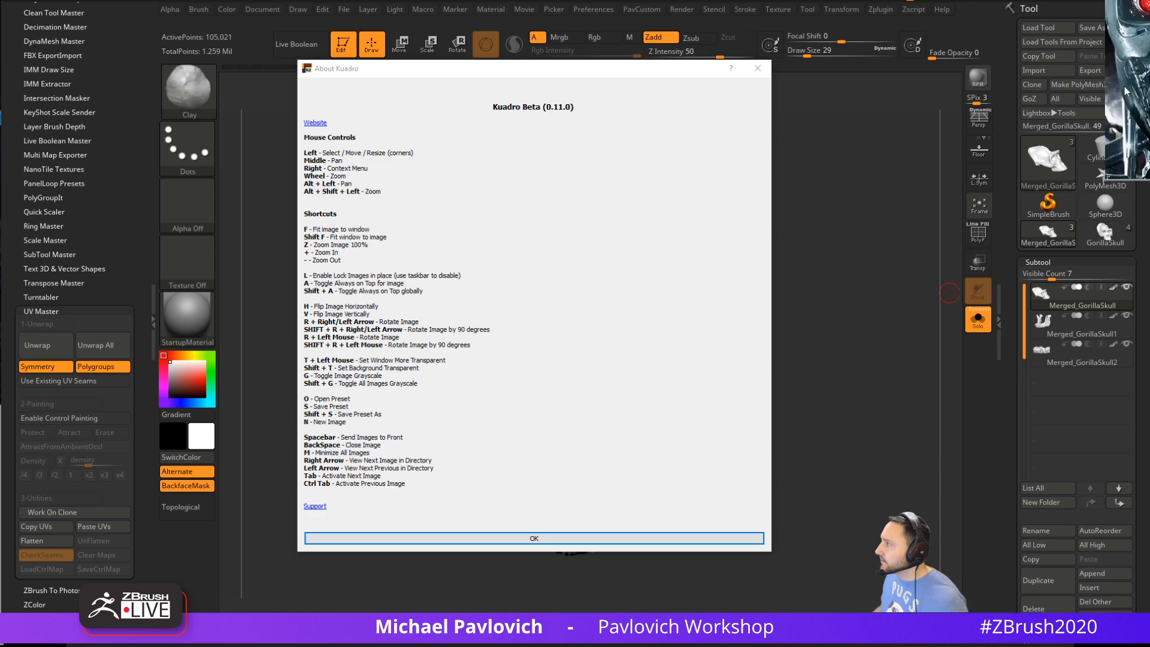
left_click_drag(1148, 51, 731, 246)
left_click_drag(887, 242, 886, 233)
right_click(913, 224)
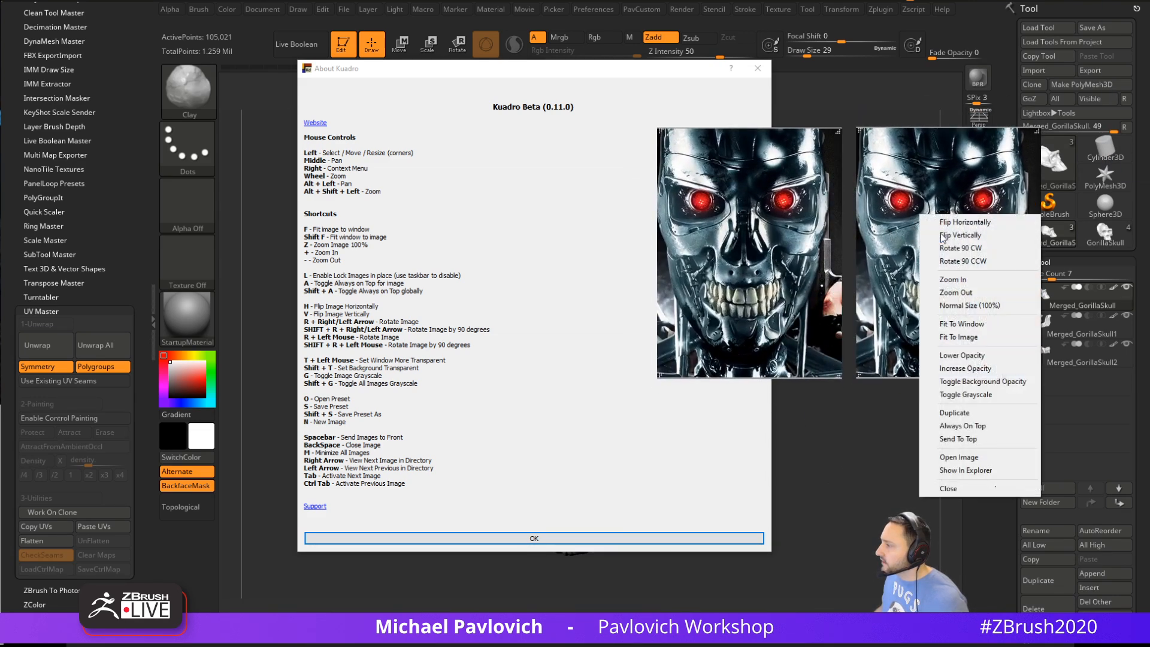
left_click(958, 489)
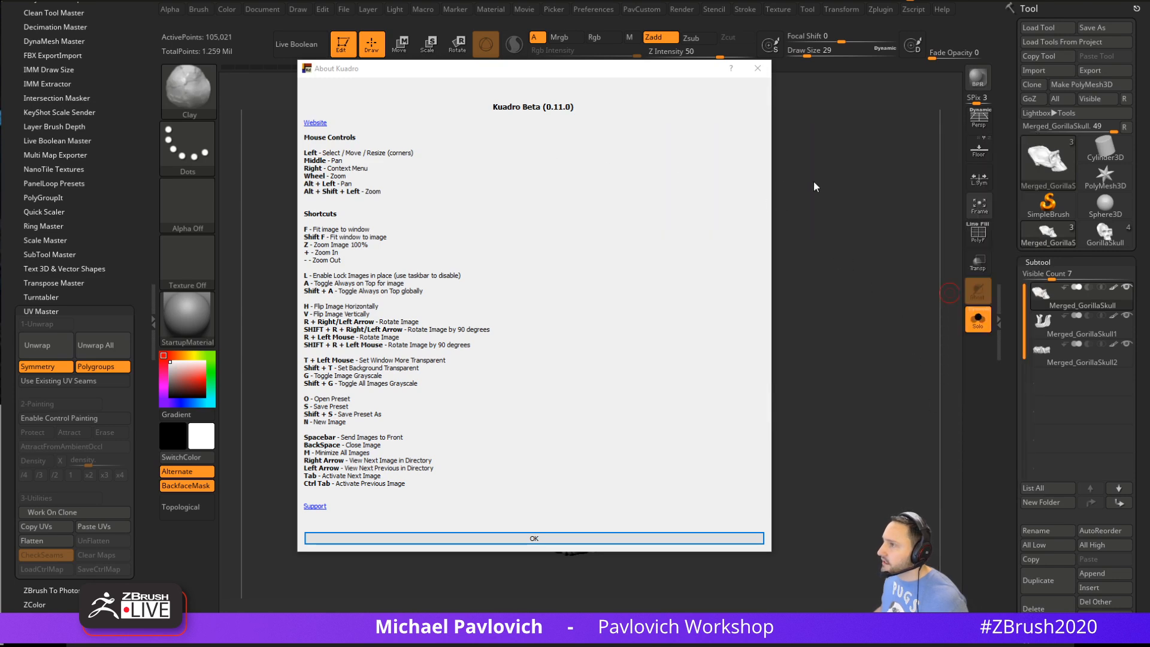
left_click(455, 539)
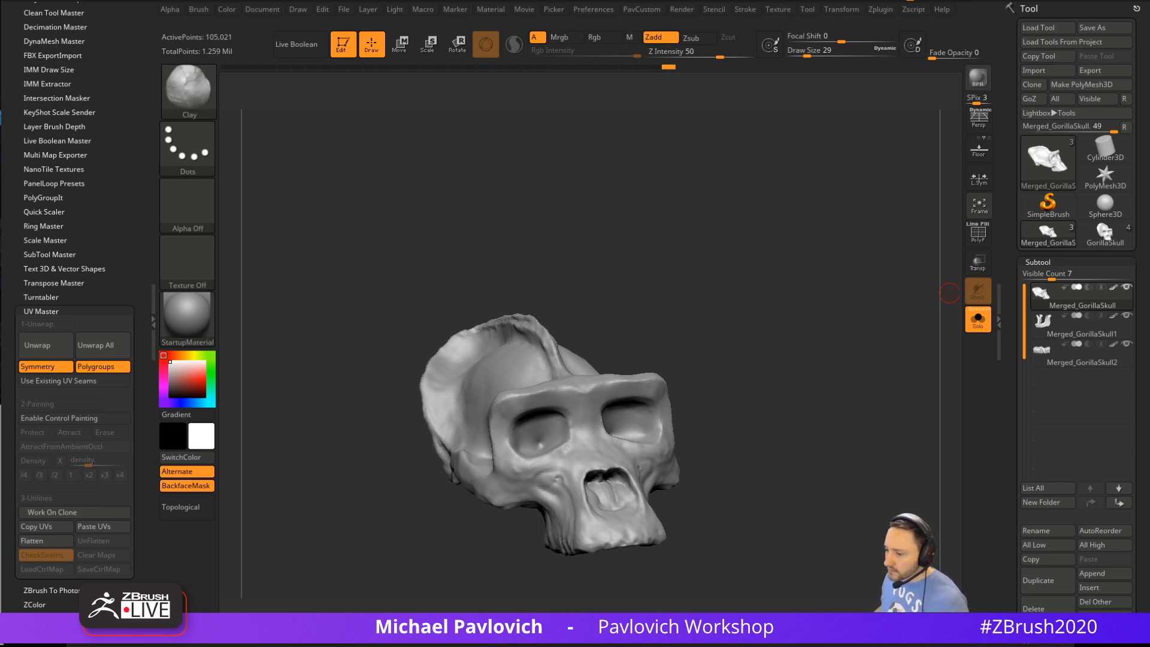
right_click_drag(563, 255, 567, 211)
right_click_drag(764, 256, 790, 265, "ctrl")
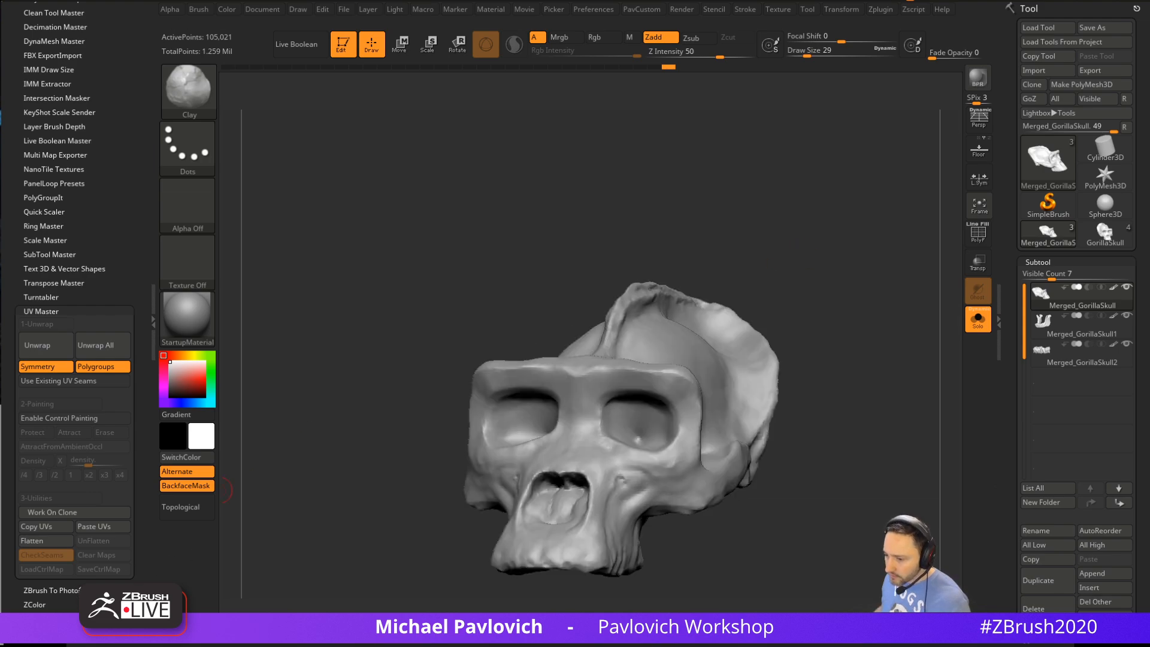
Switch to Metashape and display the dense cloud to inspect the reconstructed statue up close
key("alt+Tab")
left_click_drag(788, 288, 659, 150)
left_click(470, 61)
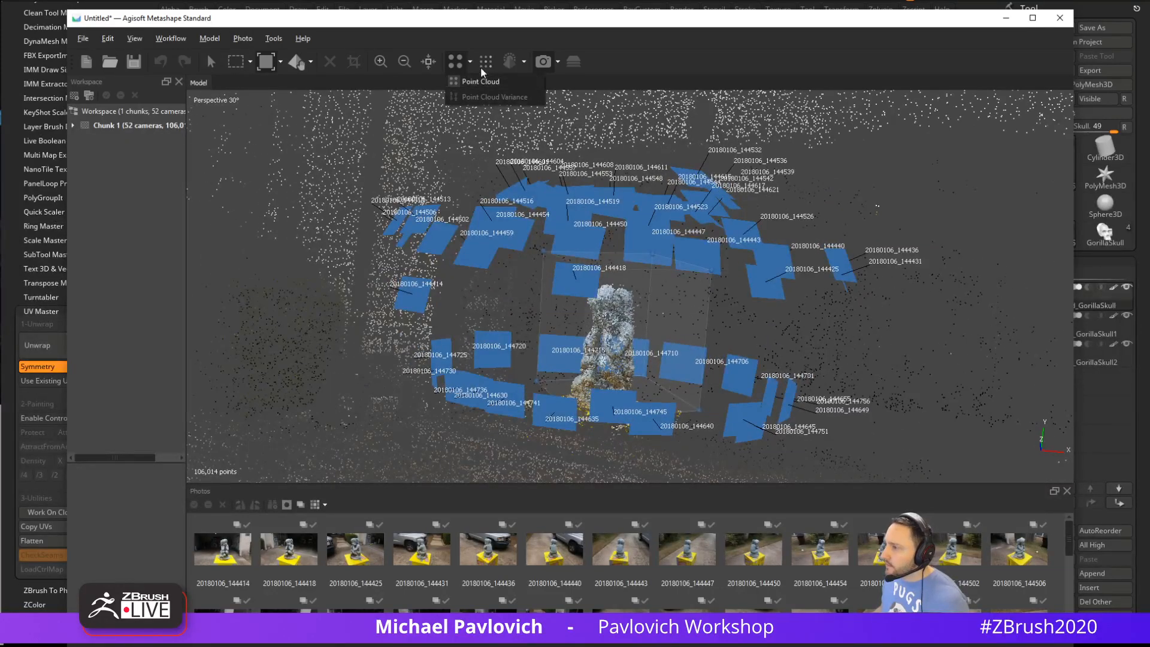
left_click(471, 81)
left_click_drag(795, 226, 541, 168)
scroll(765, 211, "up", 10)
scroll(671, 227, "down", 5)
Build the statue's mesh from depth maps with High quality, High face count, vertex colors and reuse of depth maps enabled
left_click(183, 41)
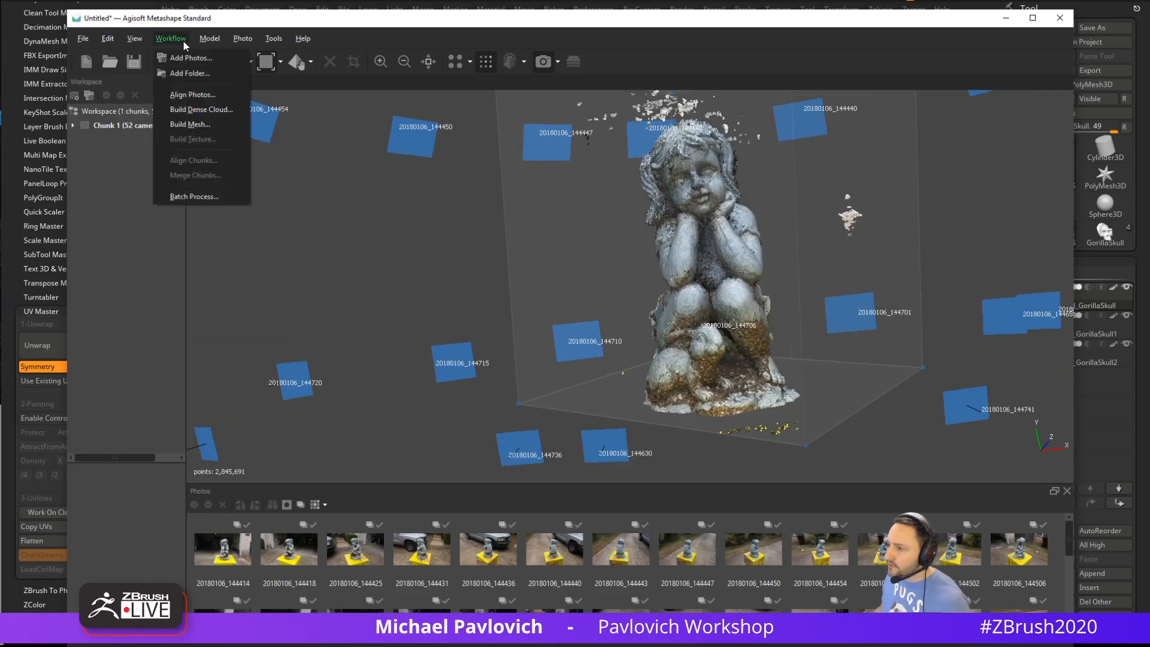
left_click(193, 123)
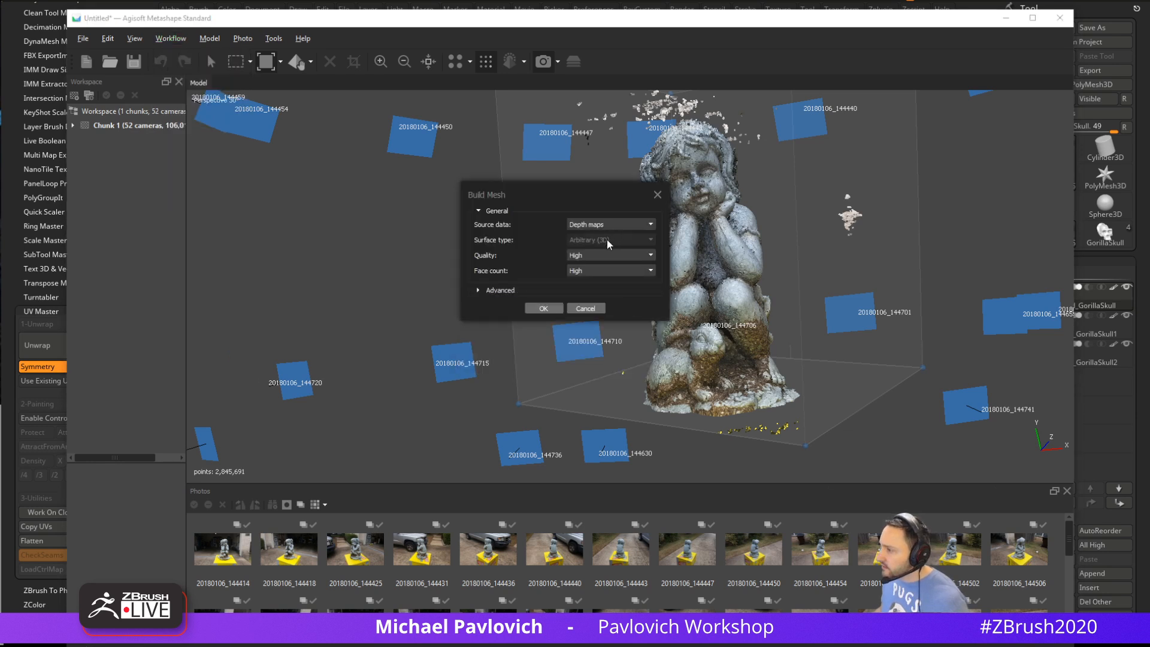
left_click(477, 291)
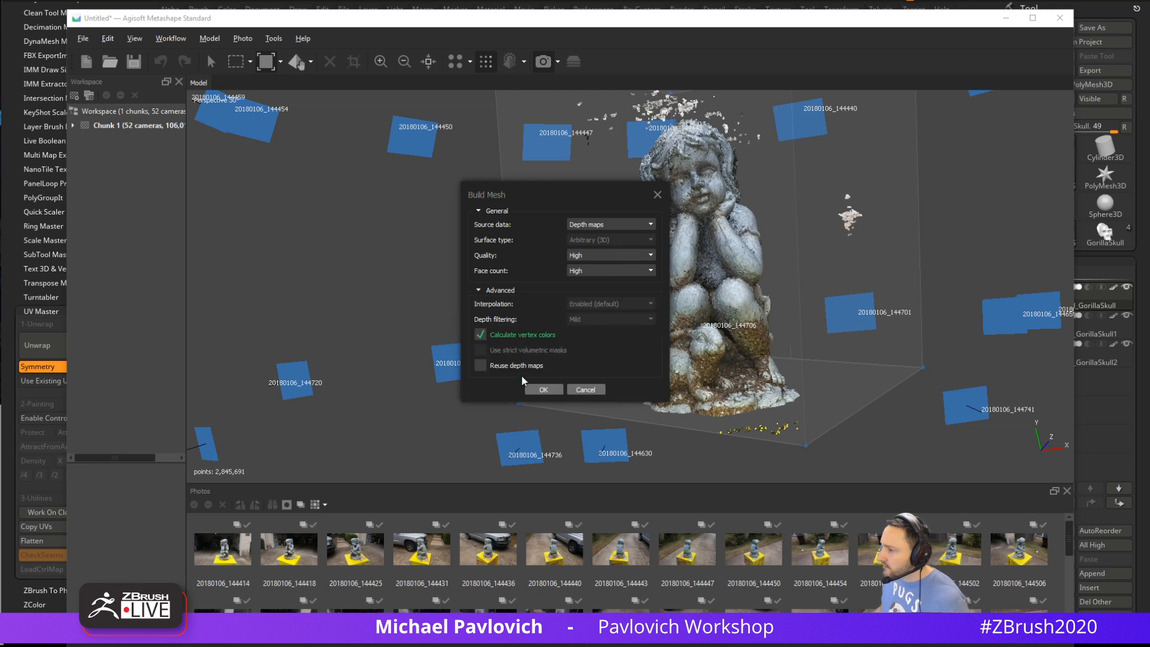
left_click(482, 363)
left_click(543, 389)
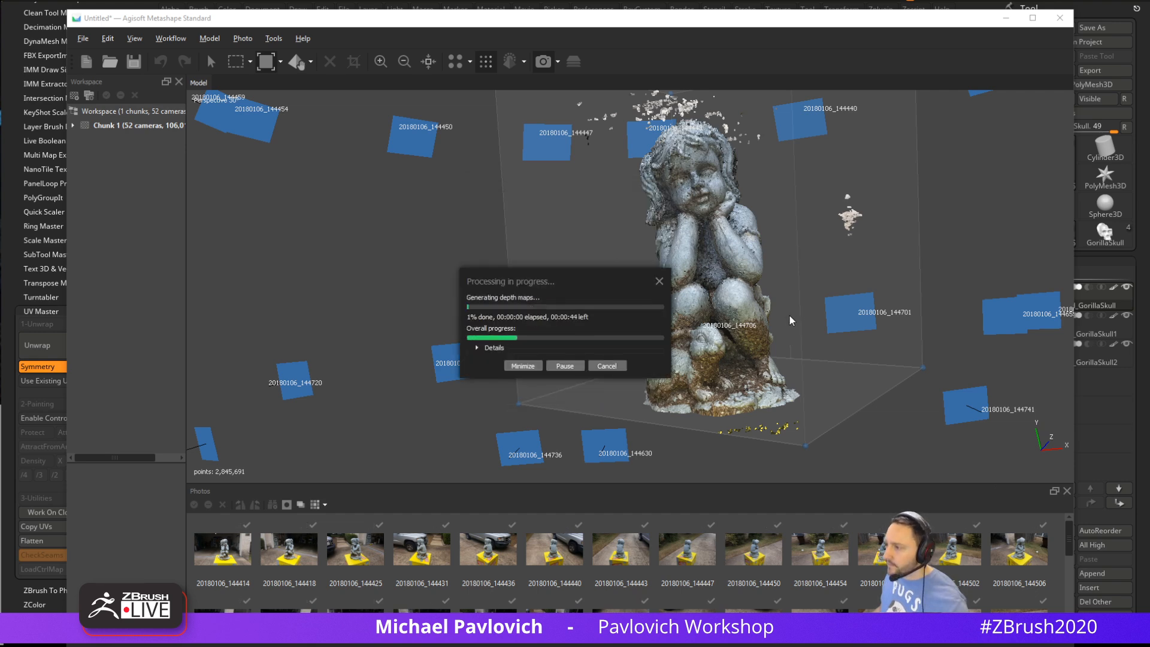
Open Task Manager to check the GPU performance while the mesh is processed
key("ctrl+shift+Escape")
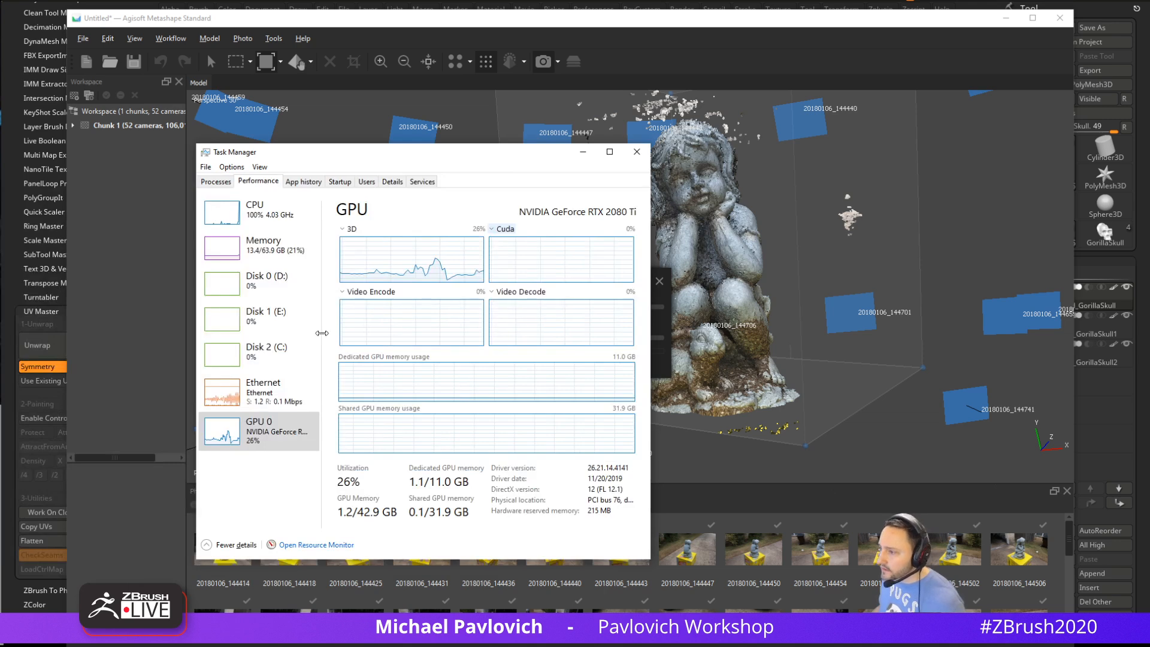
Compare the CPU and GPU performance graphs in Task Manager during mesh processing, then minimize it
left_click(273, 217)
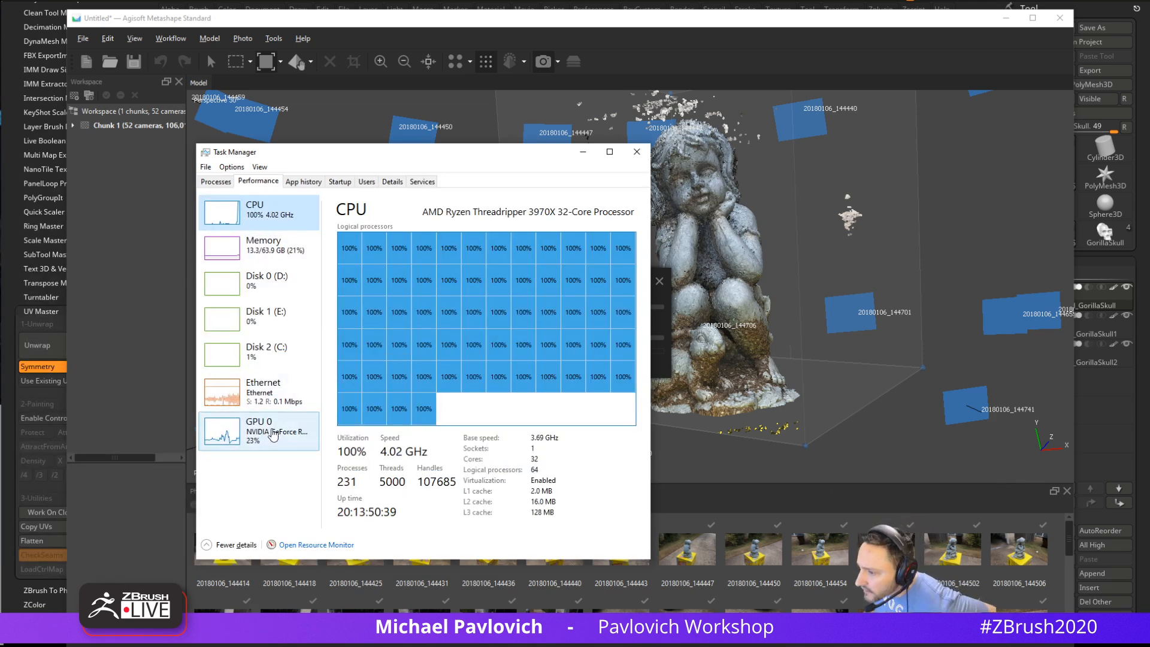
left_click(277, 435)
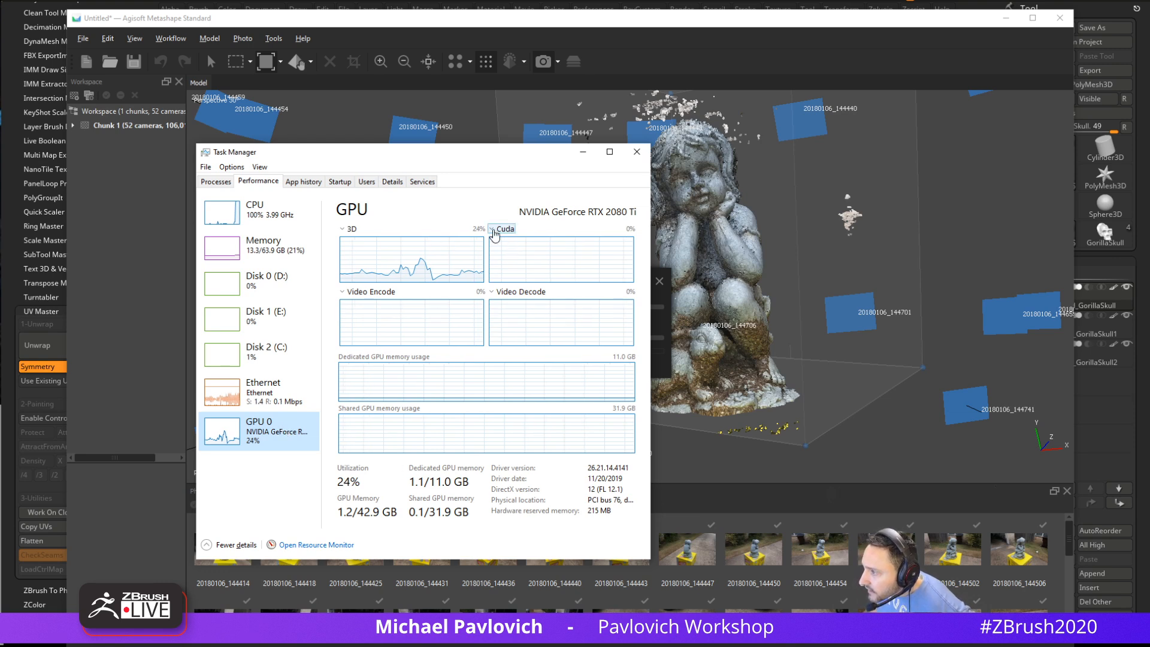
left_click(494, 228)
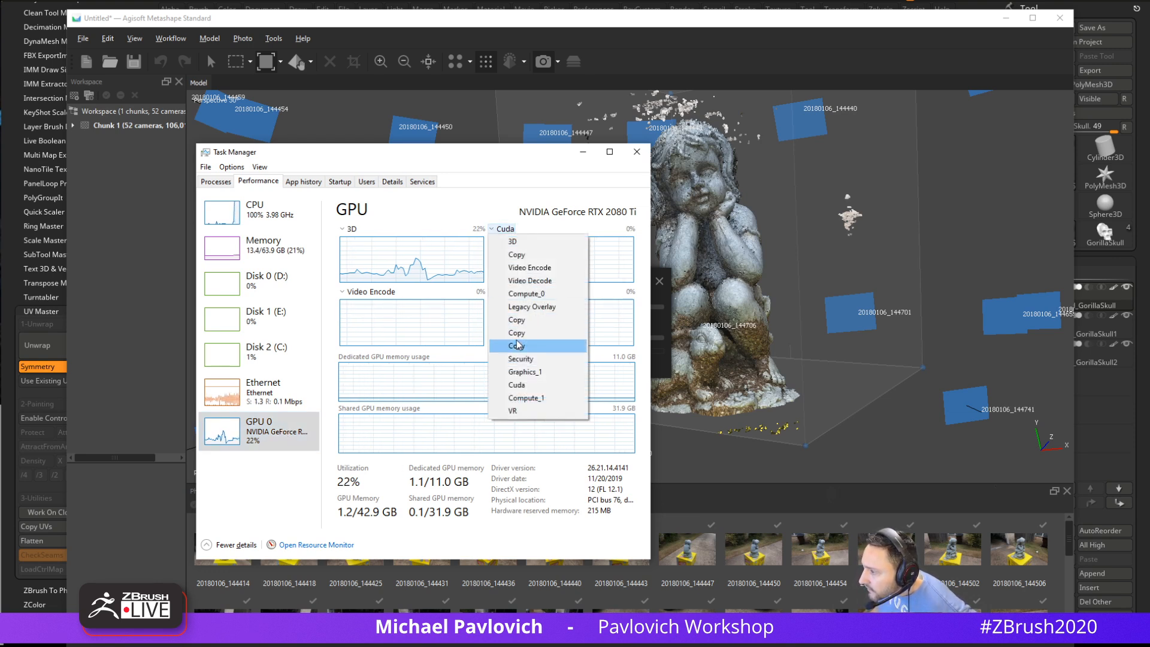
left_click(503, 192)
left_click(258, 211)
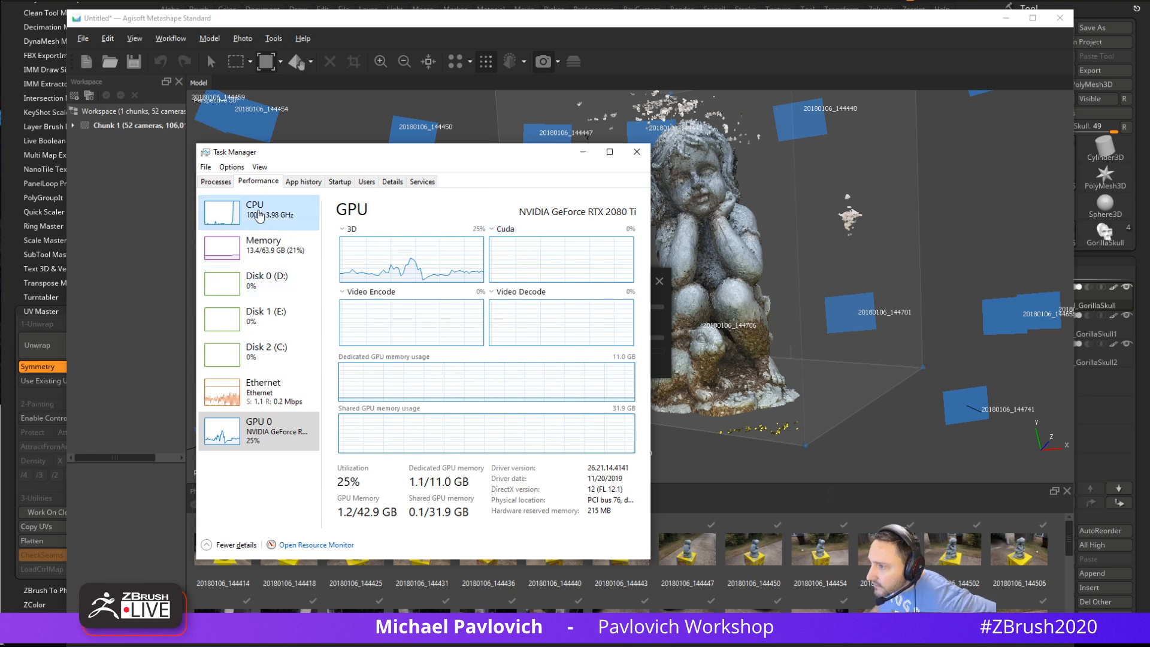
left_click(583, 151)
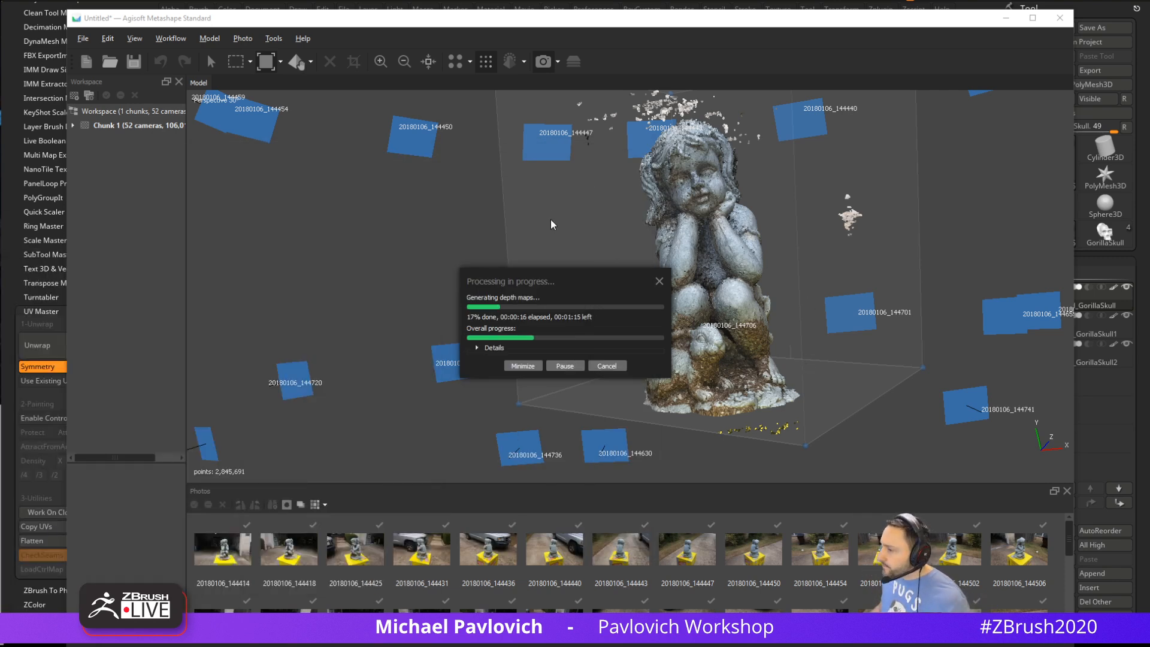
Switch to ZBrush and set up the TrimDynamic brush with a draw size of 68 for the gorilla skull
key("alt+Tab")
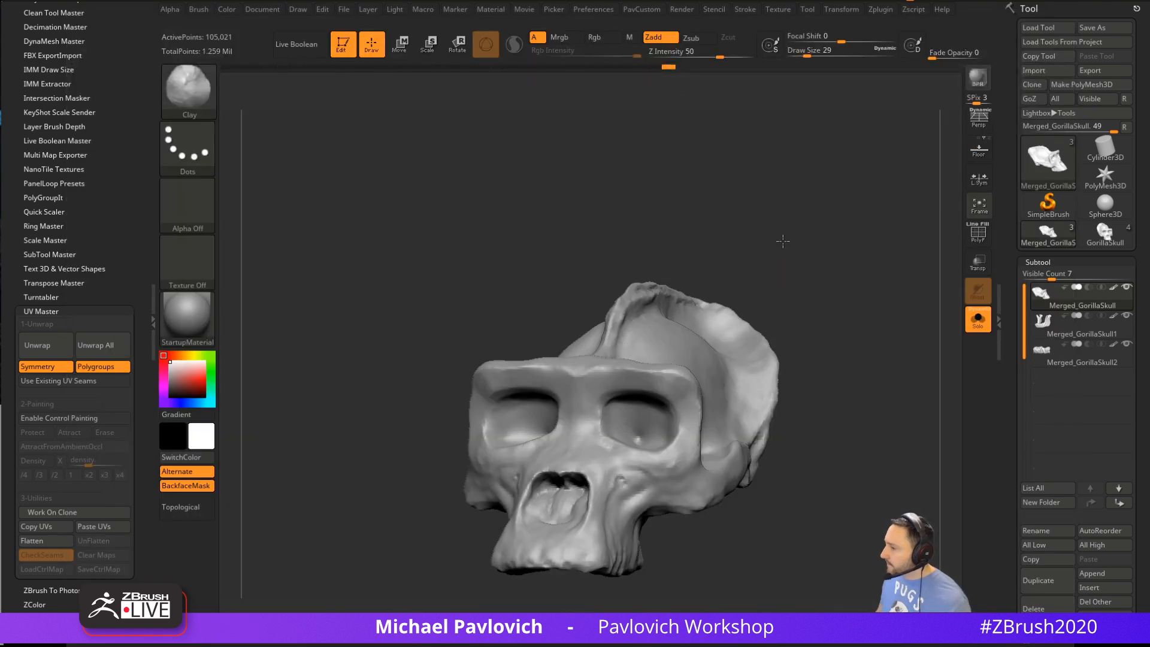
mouse_move(783, 241)
left_mouse_down()
mouse_move(816, 246)
mouse_move(811, 203)
mouse_move(826, 188)
mouse_move(627, 392)
left_mouse_up()
key("b")
key("t")
key("d")
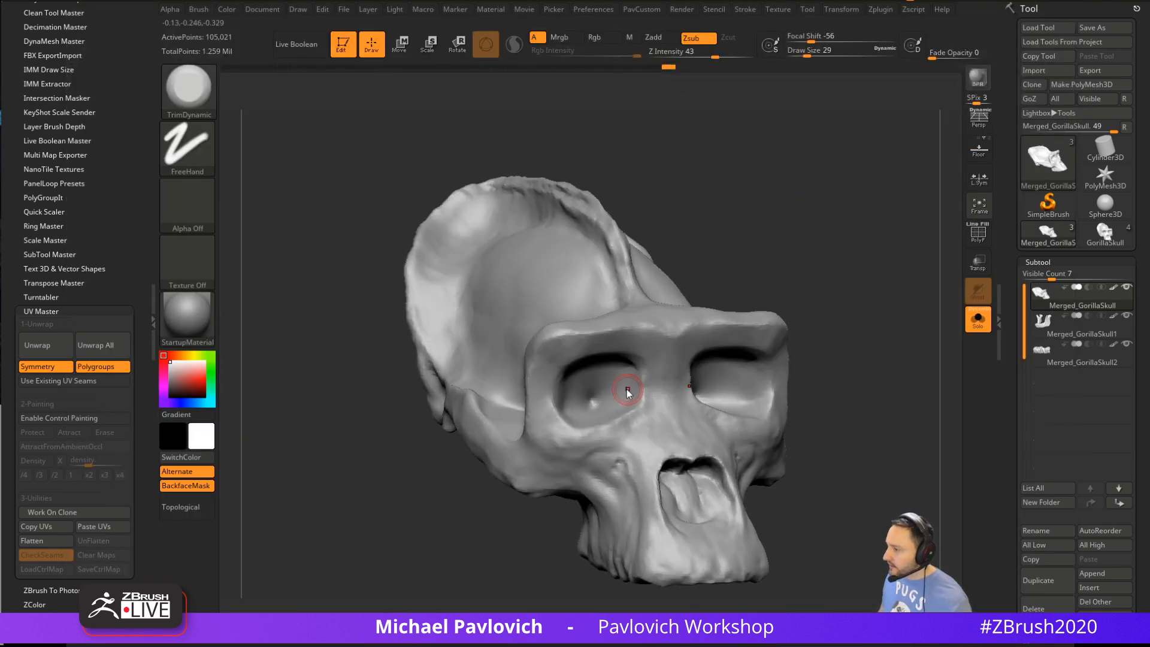
key("bracketright")
key("bracketright")
key("bracketright")
left_click_drag(802, 359, 775, 311)
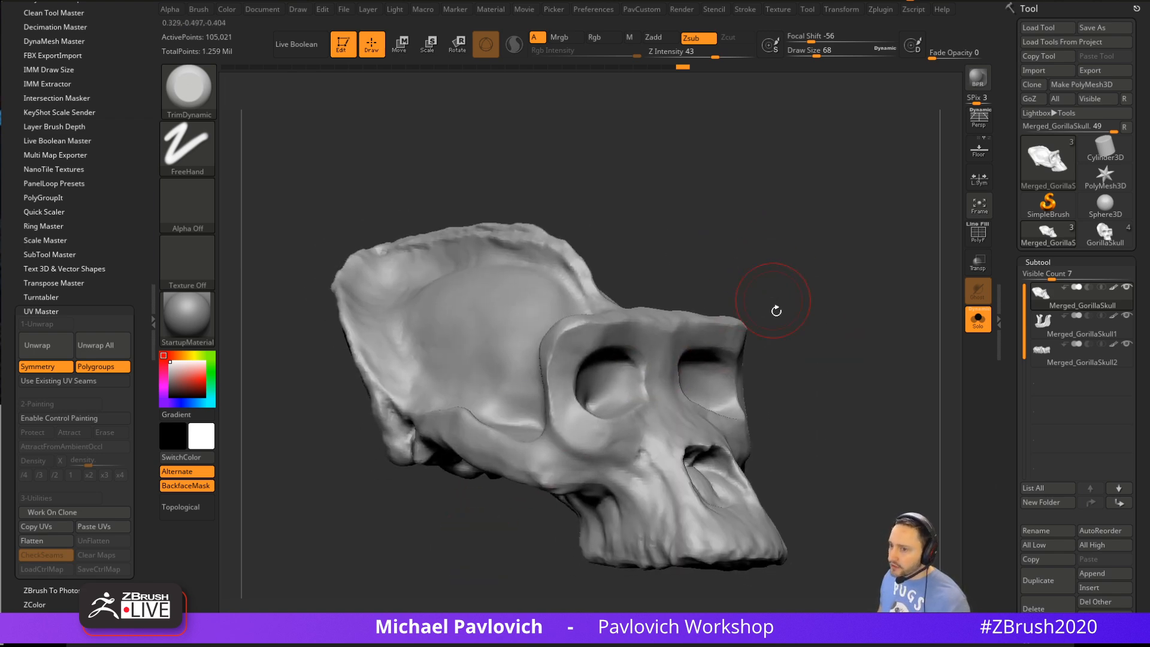
Check the Terminator reference and carve a crisp crease along the cheekbone's lower edge with DamStandard at draw size 54
key("alt+Tab")
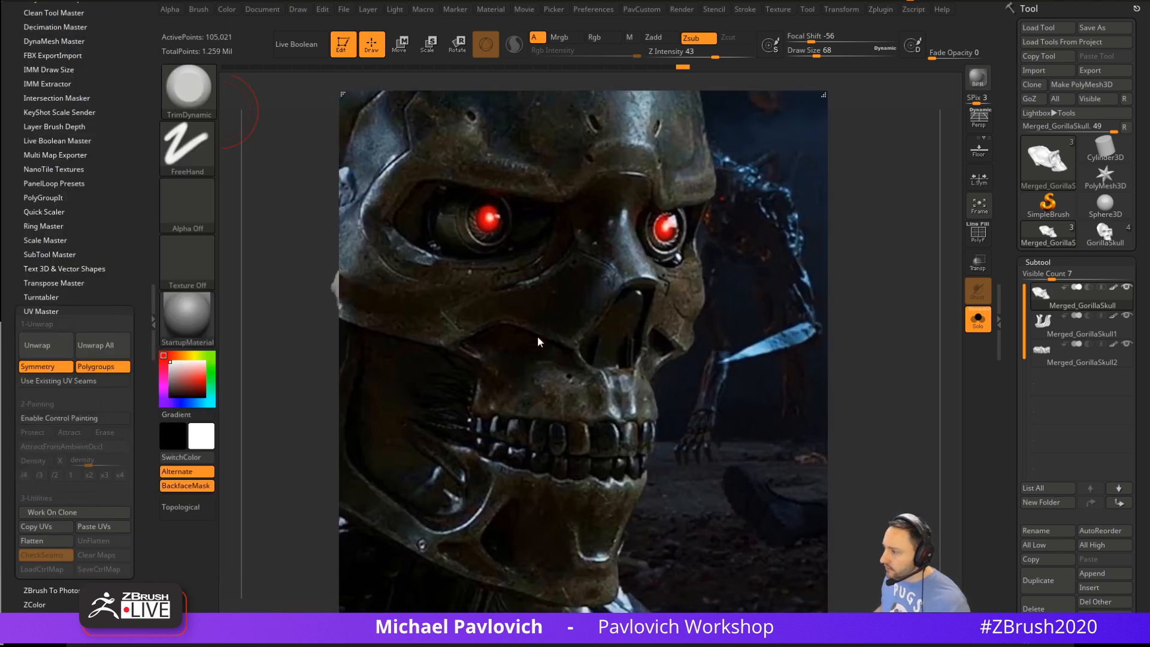
key("alt+Tab")
mouse_move(736, 285)
left_mouse_down()
mouse_move(785, 277)
mouse_move(544, 411)
left_mouse_up()
key("b")
key("d")
key("s")
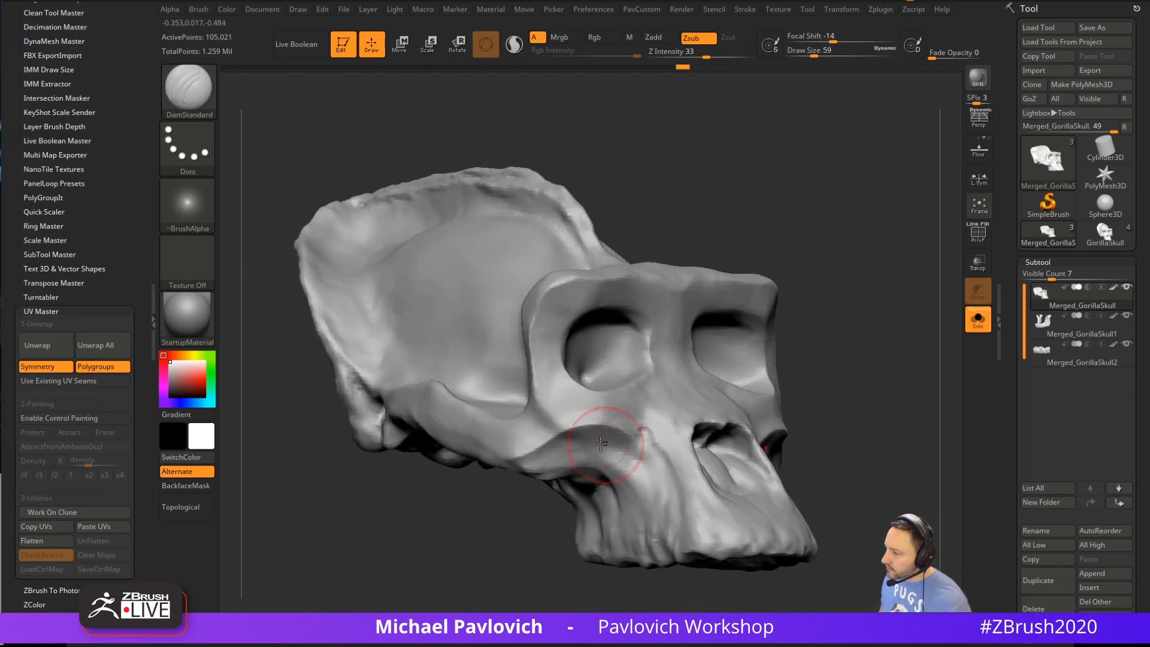
right_click_drag(600, 443, 570, 418, "alt")
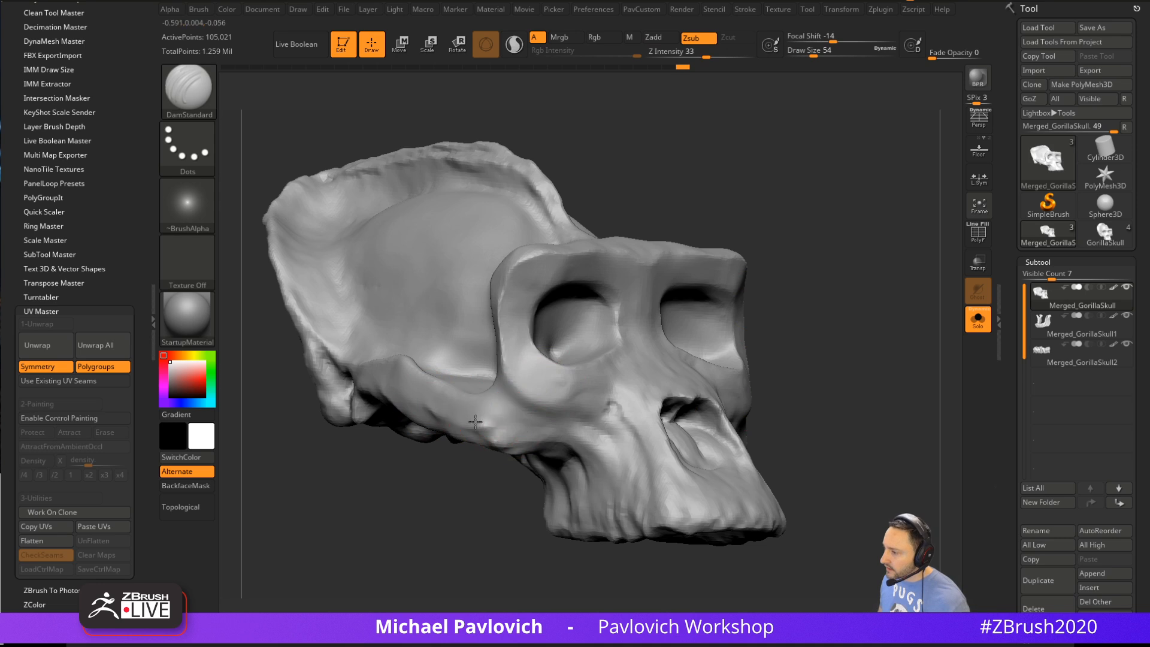
left_click_drag(475, 422, 513, 439)
mouse_move(448, 419)
left_mouse_down()
mouse_move(511, 428)
mouse_move(569, 392)
mouse_move(627, 439)
left_mouse_up()
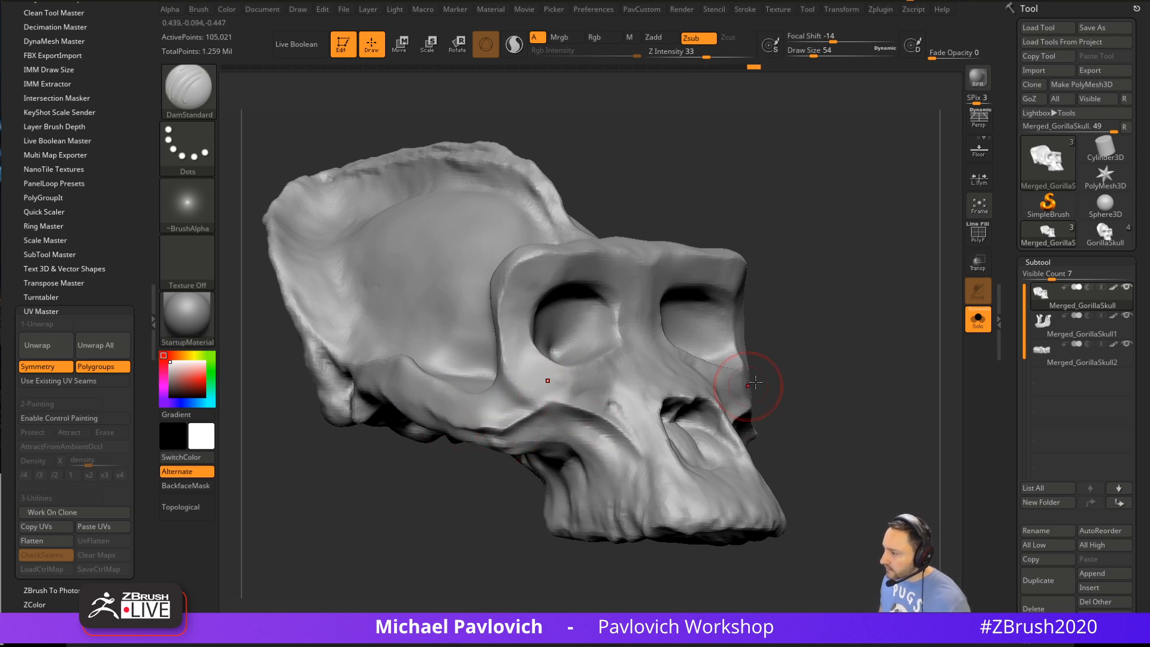
Build up the cheekbone and the ridge above the upper jaw with the Clay brush
right_click_drag(747, 390, 819, 341)
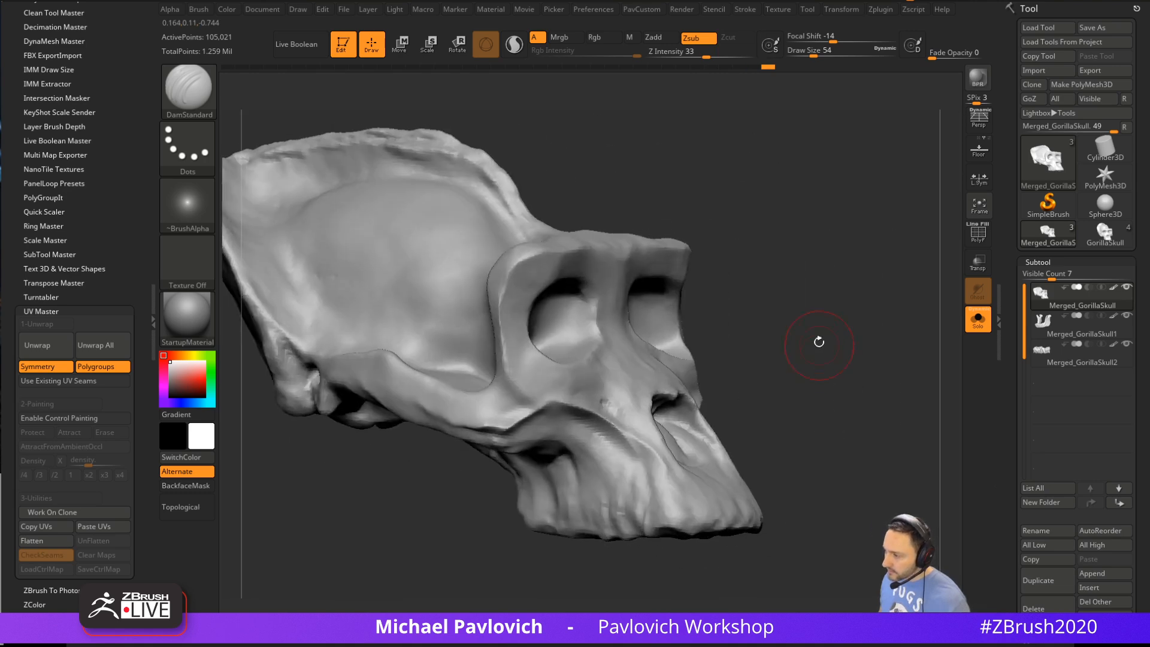
key("b")
key("c")
key("l")
mouse_move(500, 402)
left_mouse_down()
mouse_move(497, 410)
mouse_move(527, 413)
left_mouse_up()
right_click_drag(586, 375, 569, 392)
left_click_drag(566, 395, 637, 406)
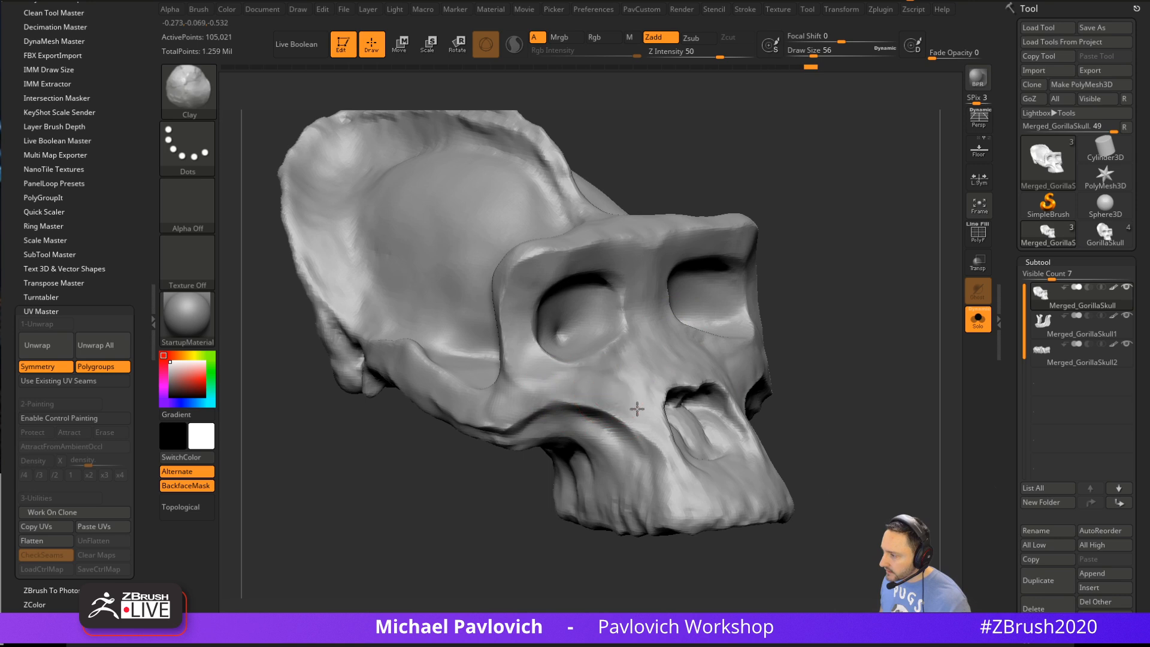
mouse_move(835, 386)
right_mouse_down()
mouse_move(856, 363)
mouse_move(500, 385)
right_mouse_up()
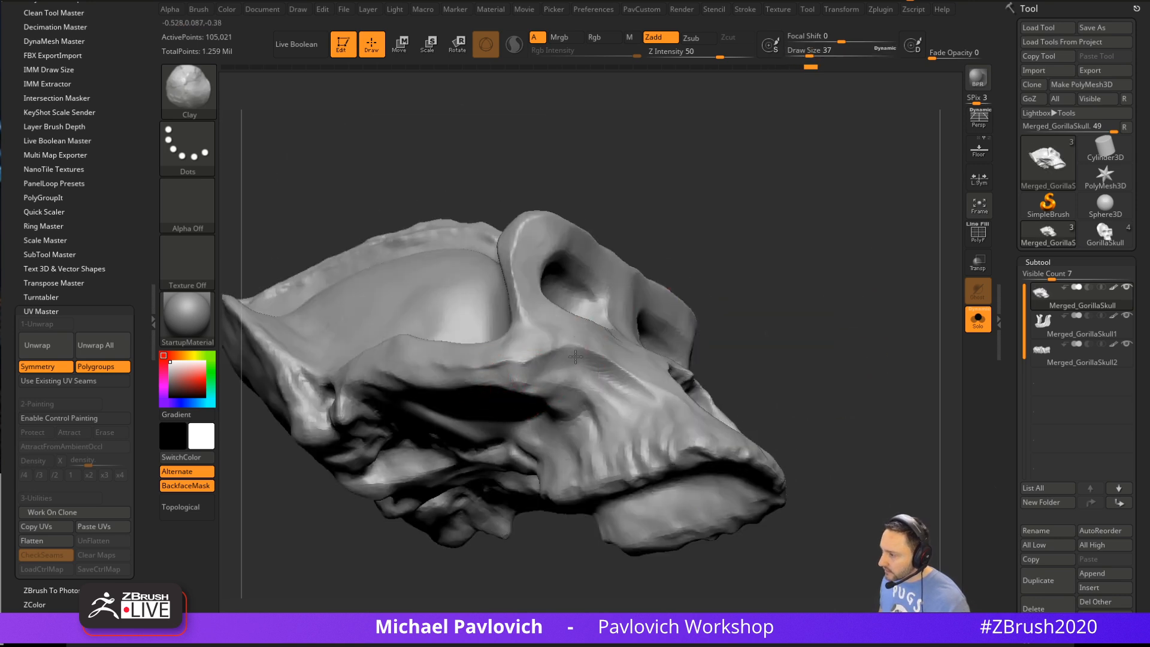
left_click_drag(652, 381, 666, 400)
Polish the cheekbone below the eye socket with hPolish, starting at draw size 80 and reducing it to 54
mouse_move(799, 359)
right_mouse_down()
mouse_move(806, 316)
mouse_move(827, 313)
right_mouse_up()
key("b")
key("h")
key("p")
right_click_drag(800, 269, 776, 299)
type("s80")
key("Return")
right_click_drag(572, 354, 623, 335)
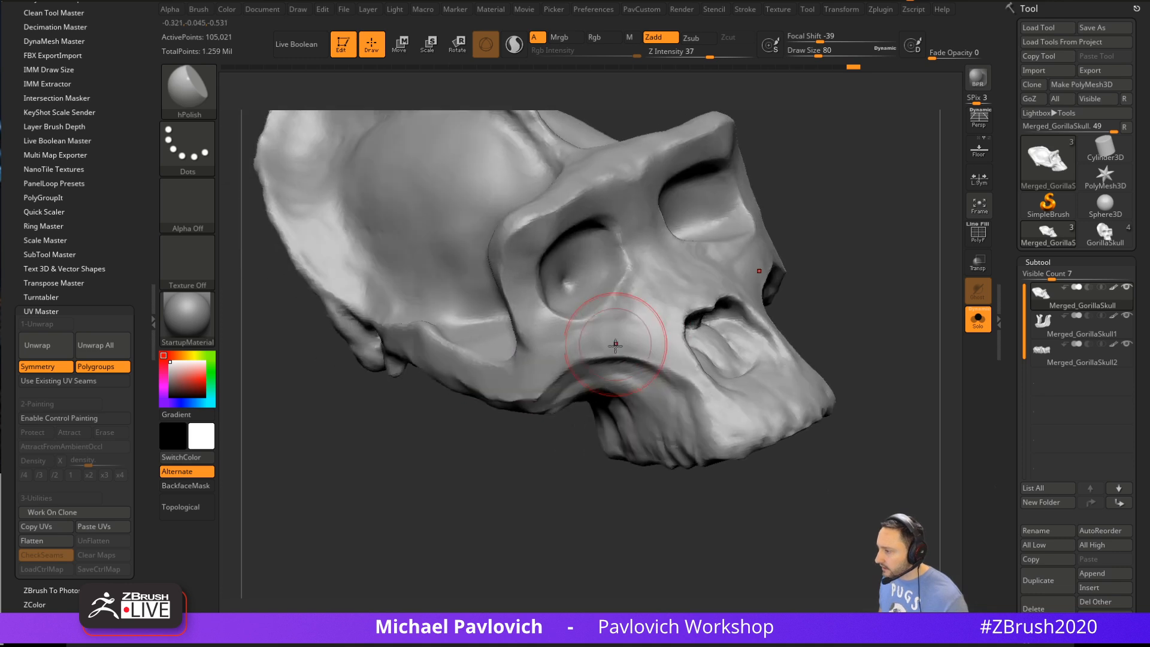
right_click_drag(686, 376, 582, 385)
key("bracketleft")
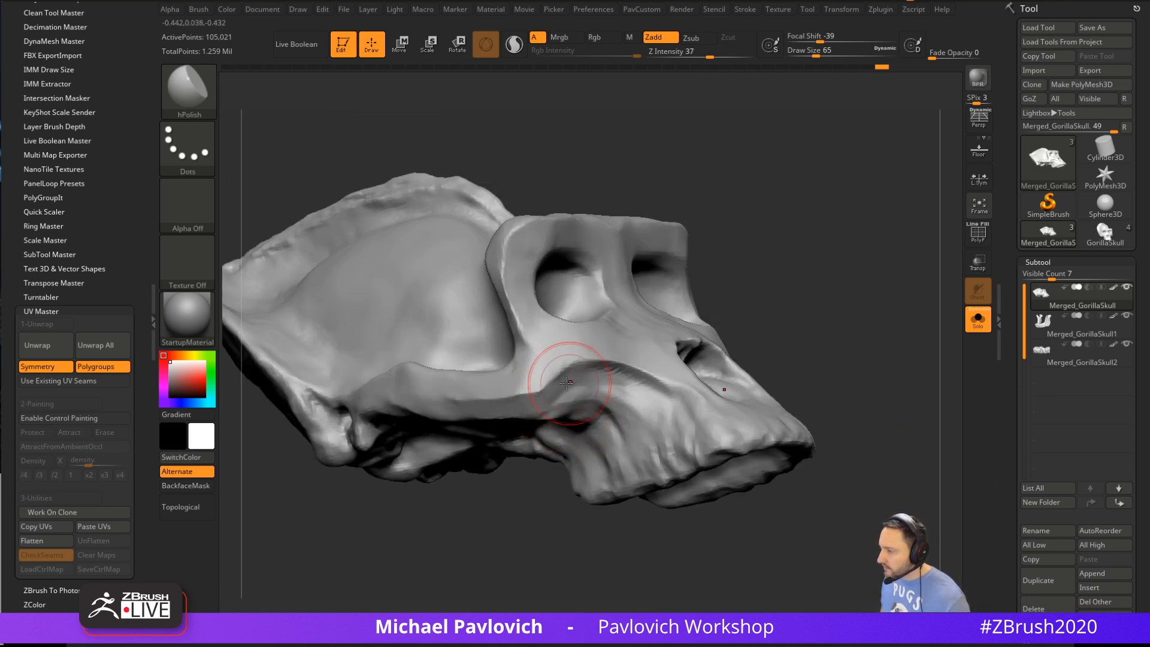
key("bracketleft")
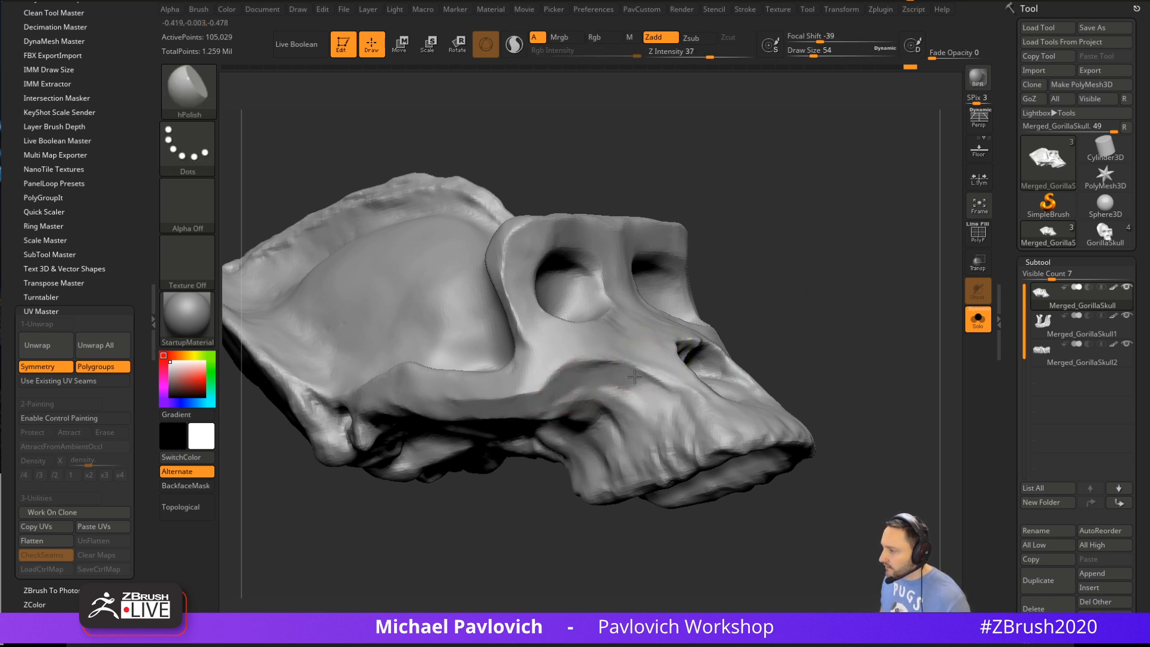
Flatten the cheekbone's side and lower edge from several angles with hPolish at draw size 54
right_click_drag(649, 306, 661, 350)
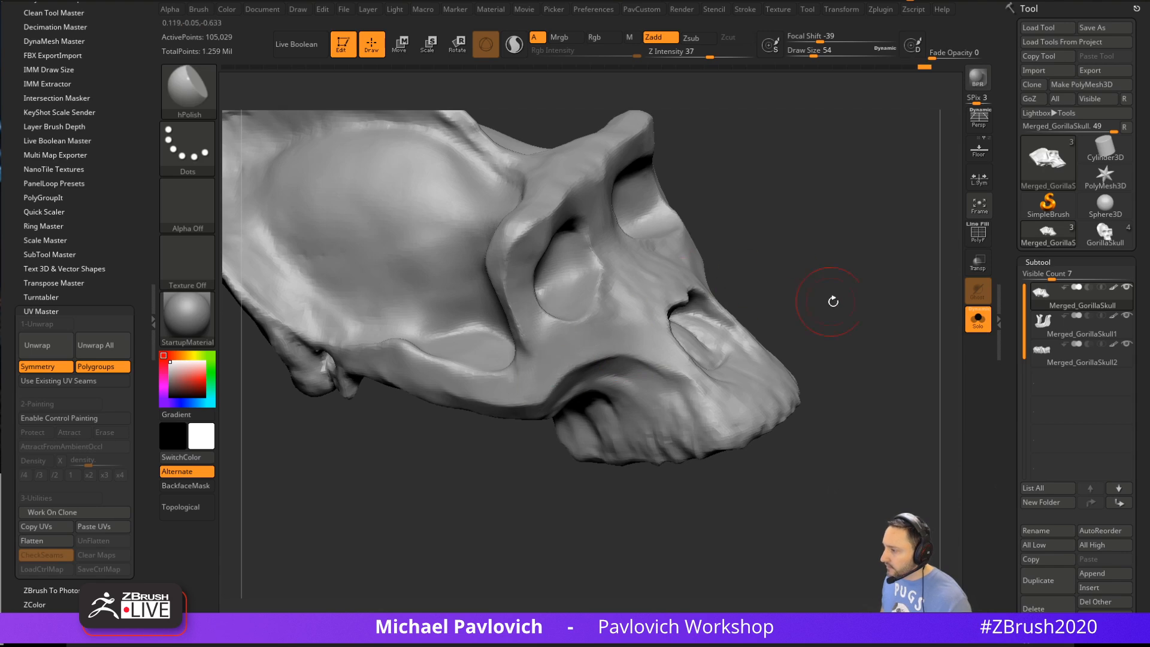
mouse_move(833, 302)
right_mouse_down()
mouse_move(675, 275)
mouse_move(688, 248)
mouse_move(614, 362)
right_mouse_up()
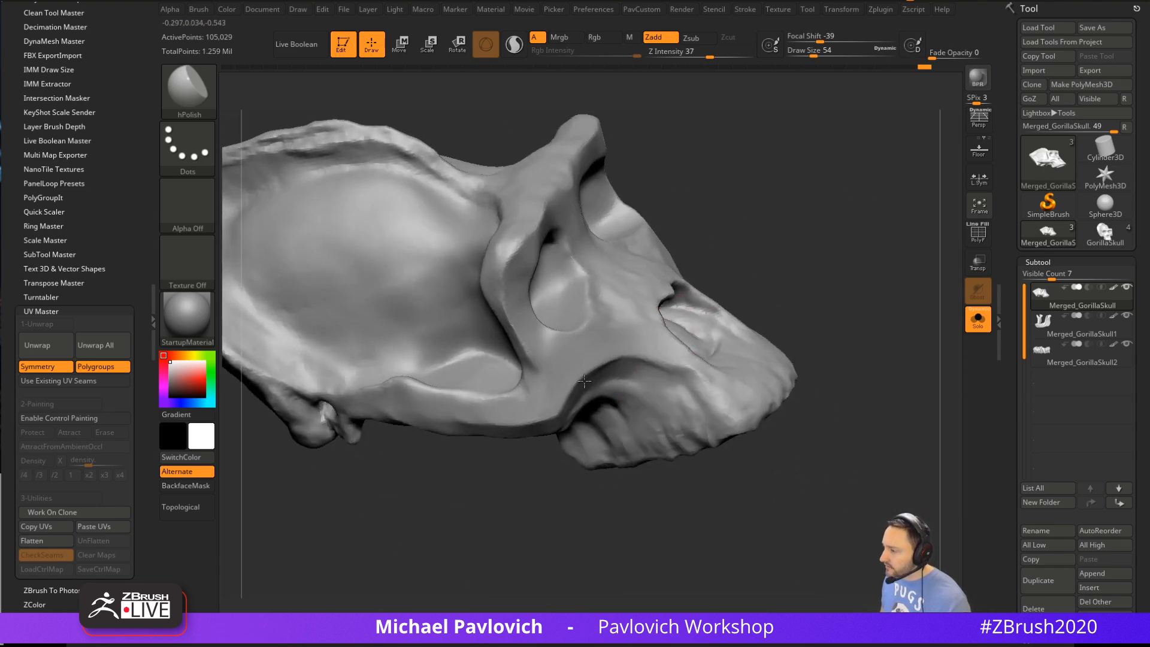
right_click_drag(776, 291, 725, 355)
right_click_drag(540, 419, 589, 360)
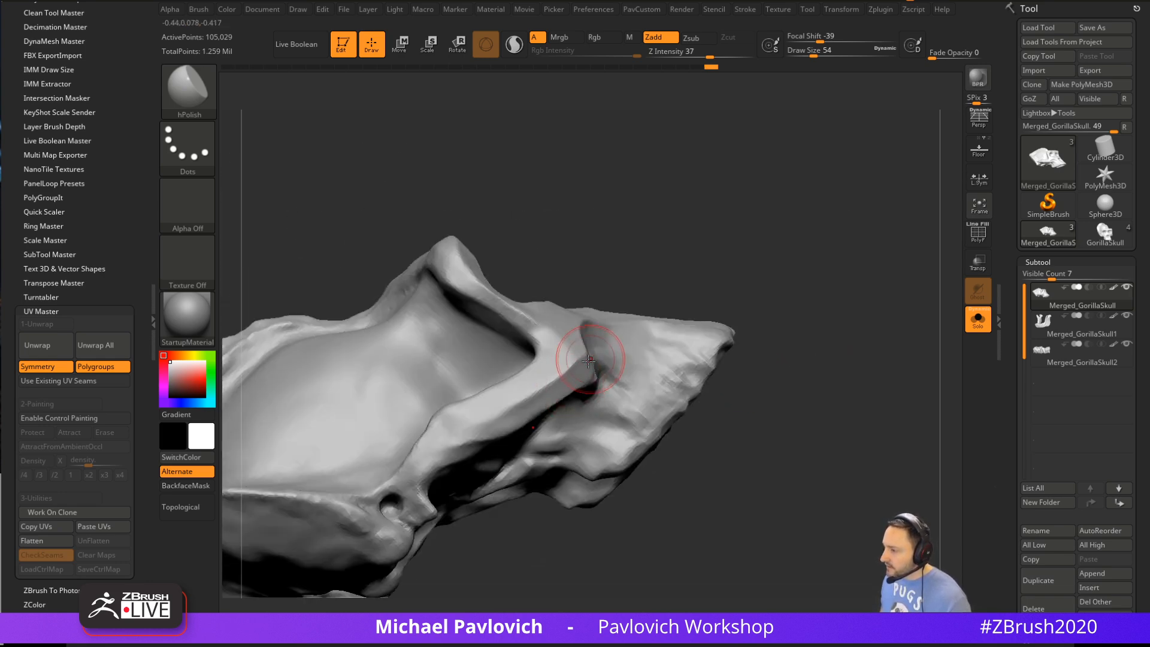
mouse_move(782, 210)
right_mouse_down()
mouse_move(419, 390)
mouse_move(512, 520)
mouse_move(629, 408)
mouse_move(839, 264)
mouse_move(819, 294)
mouse_move(797, 298)
right_mouse_up()
mouse_move(797, 298)
right_mouse_down("ctrl")
mouse_move(773, 326)
mouse_move(574, 407)
right_mouse_up("ctrl")
Try to carve a panel line beneath the eye socket with DamStandard at draw size 29
key("b")
key("d")
key("s")
right_click_drag(591, 476, 565, 370)
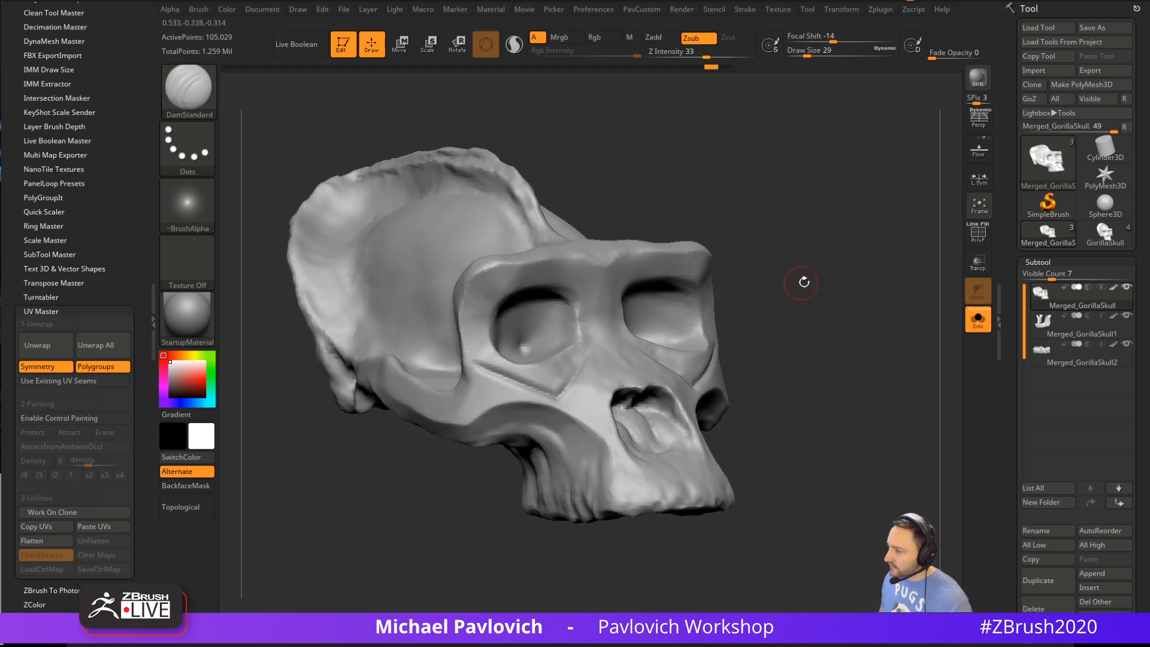
right_click_drag(803, 282, 505, 297)
right_click_drag(780, 350, 794, 403, "alt")
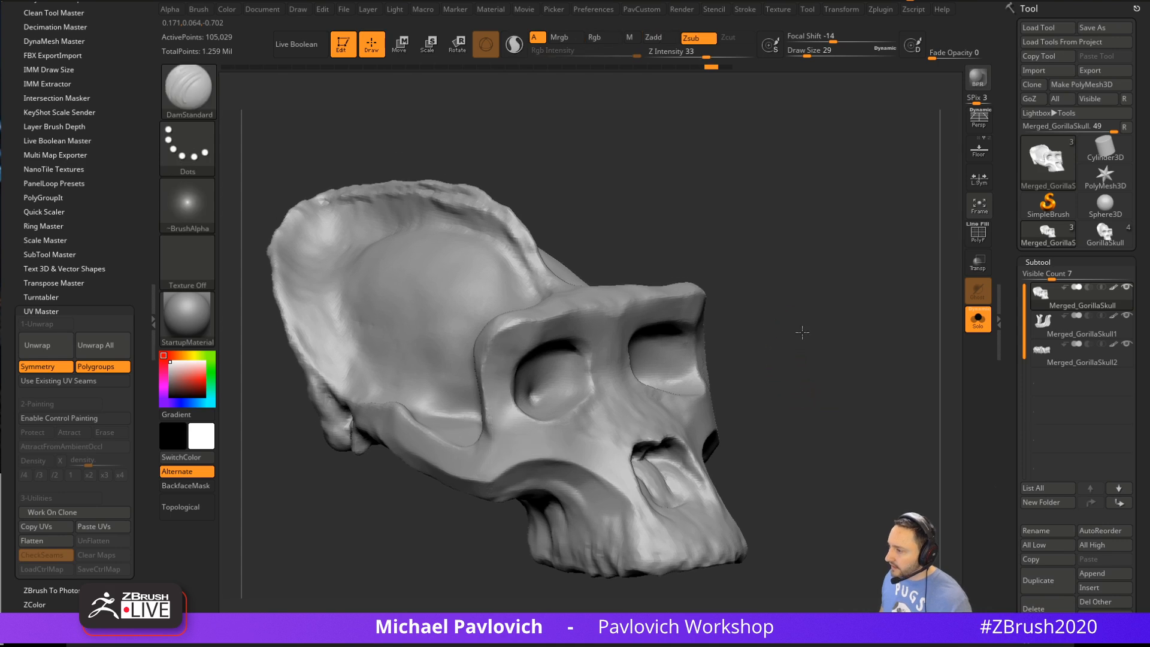
Flatten the outer corner of the brow ridge with TrimDynamic at draw size 54
right_click_drag(801, 331, 790, 282)
key("b")
key("t")
key("d")
key("s")
mouse_move(485, 335)
left_mouse_down()
mouse_move(503, 335)
mouse_move(491, 335)
left_mouse_up()
left_click_drag(552, 308, 534, 313)
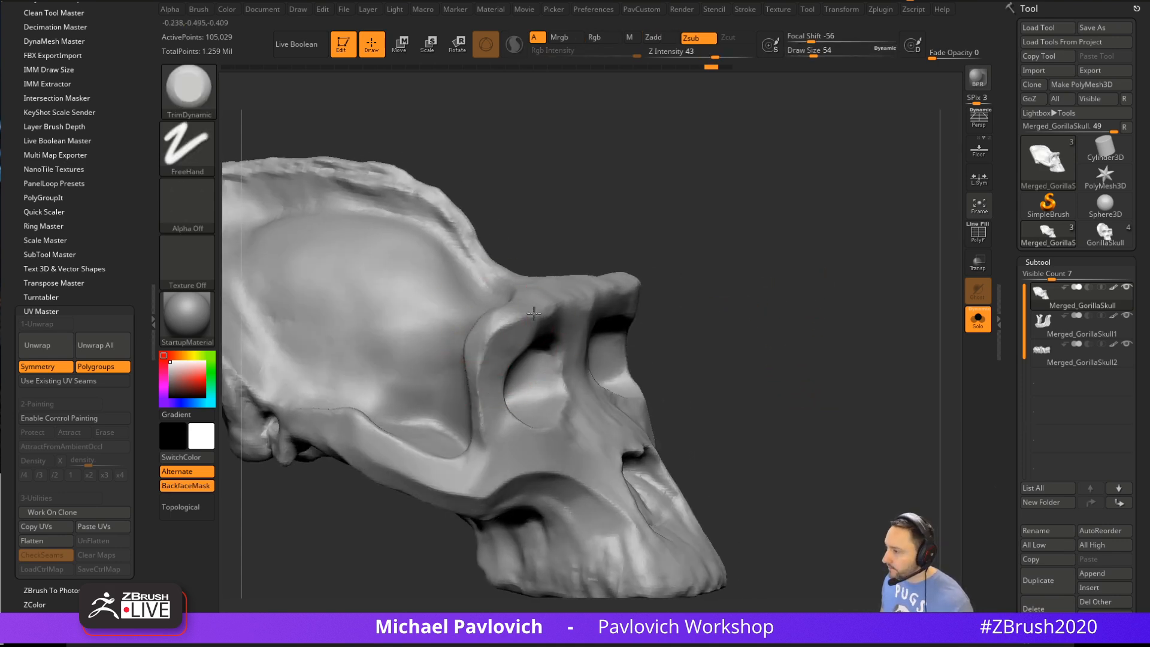
Trim the brow ridge and the areas around the eye sockets with TrimDynamic, reducing the draw size to 27
right_click_drag(712, 273, 665, 344)
mouse_move(780, 298)
right_mouse_down()
mouse_move(811, 244)
mouse_move(773, 263)
mouse_move(821, 295)
mouse_move(790, 293)
right_mouse_up()
right_click_drag(641, 308, 638, 294)
key("s")
left_click_drag(632, 293, 641, 293)
left_click_drag(651, 321, 670, 361)
right_click_drag(670, 361, 766, 333)
key("s")
left_click_drag(532, 395, 515, 395)
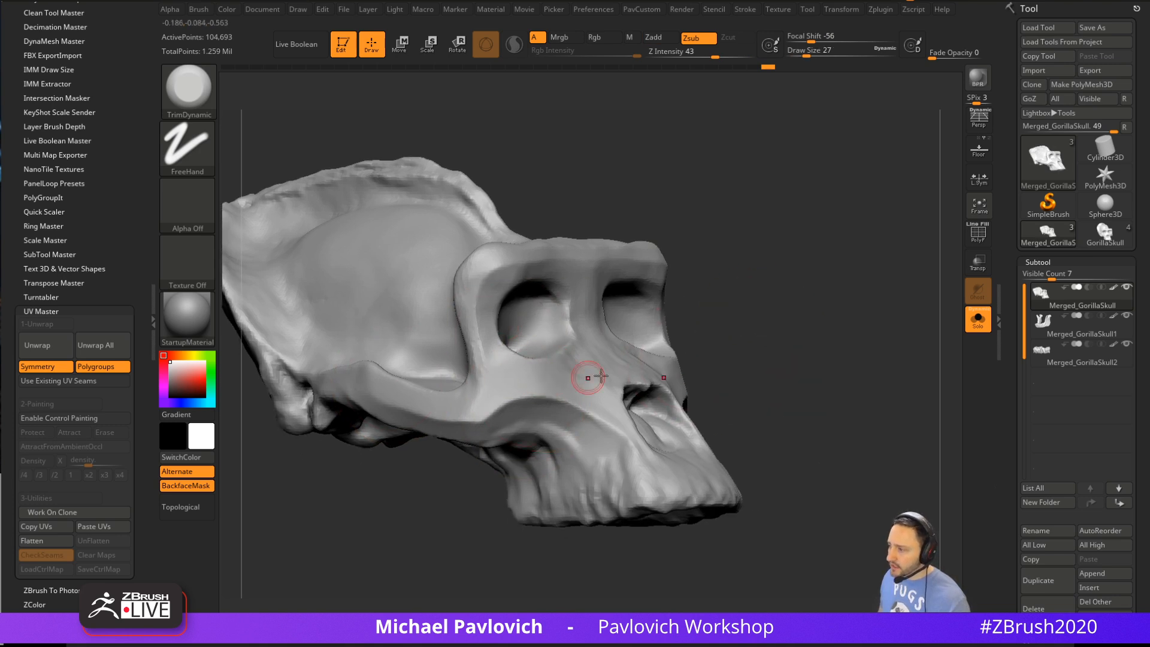
Carve a small notch into the cheek beside the nasal opening with DamStandard at draw size 17
key("b")
key("d")
key("s")
right_click_drag(776, 302, 801, 308, "ctrl")
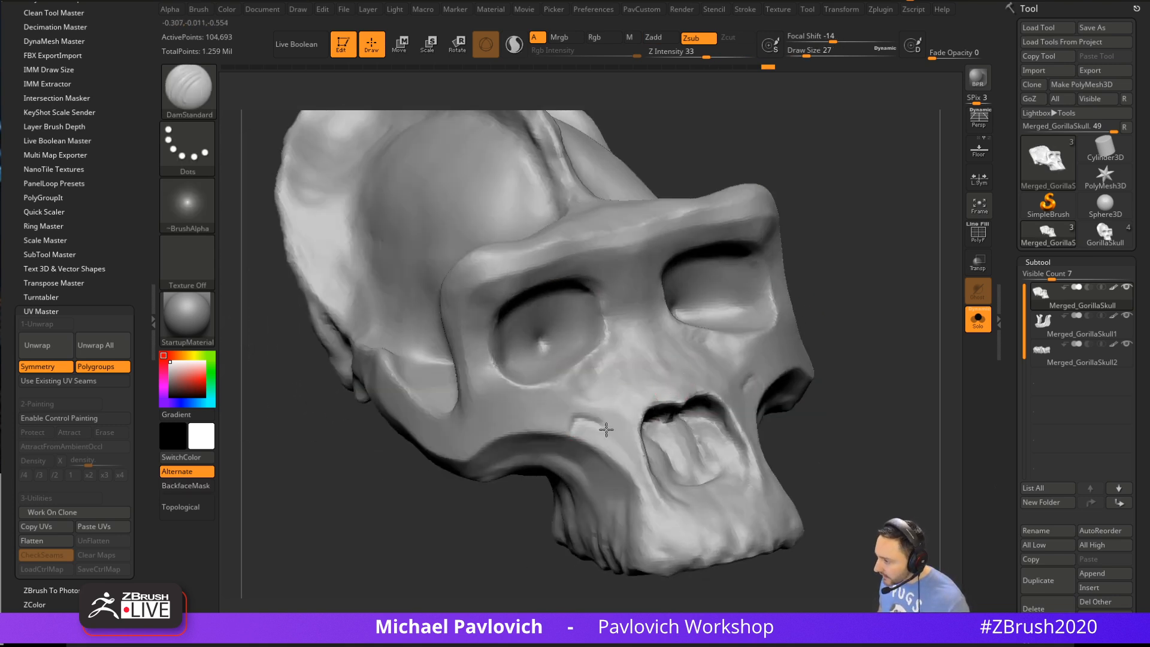
left_click_drag(896, 337, 951, 337)
key("s")
left_click(578, 431)
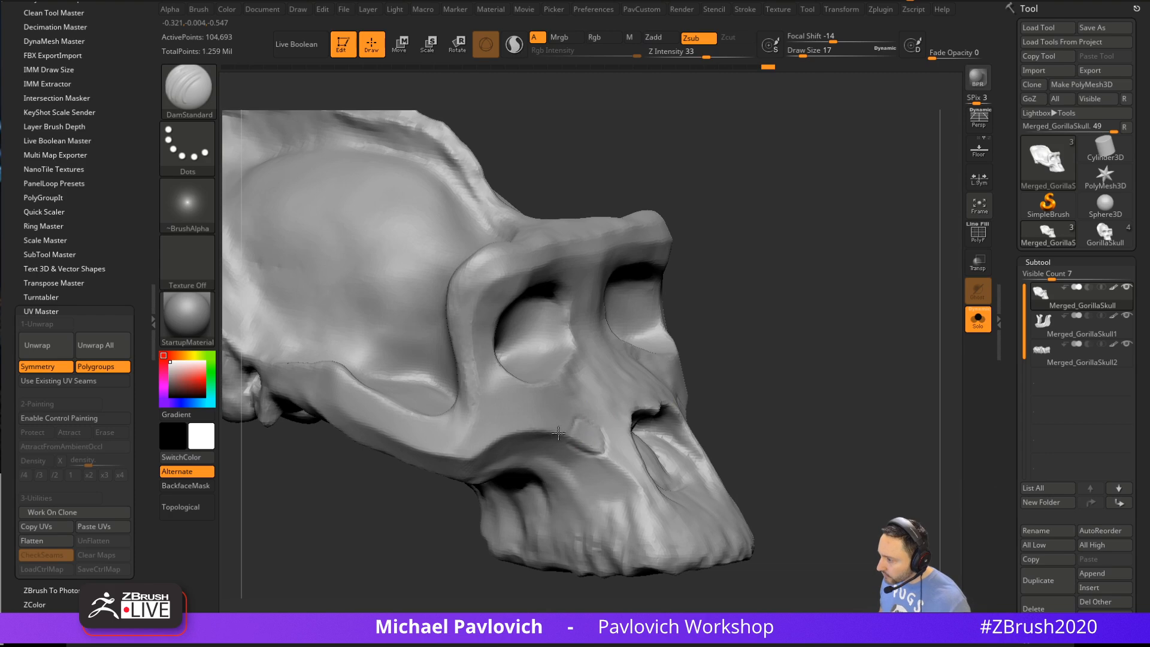
Smooth the palate on the underside of the upper jaw with hPolish at draw size 90
mouse_move(785, 339)
left_mouse_down()
mouse_move(816, 263)
mouse_move(853, 345)
mouse_move(869, 236)
mouse_move(647, 383)
mouse_move(596, 462)
left_mouse_up()
key("b")
key("h")
key("p")
key("bracketright")
left_click_drag(803, 359, 665, 357)
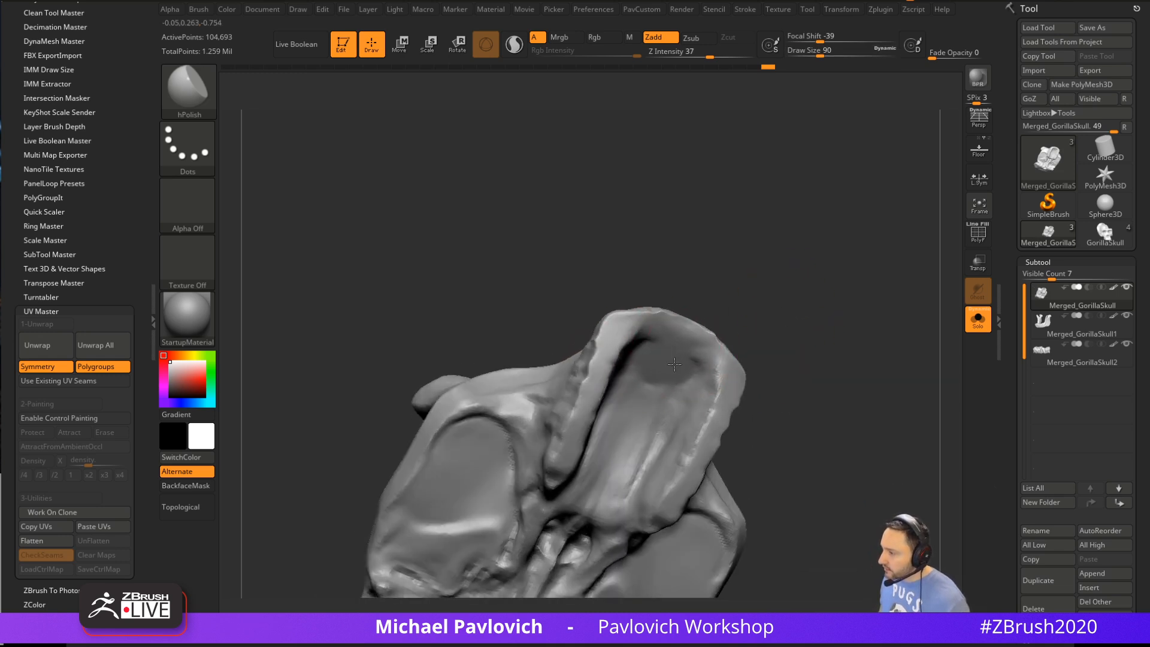
Carve a groove along the palate's front edge inside the jaw rim with DamStandard at draw size 46
key("b")
key("d")
key("s")
mouse_move(599, 336)
left_mouse_down()
mouse_move(700, 344)
mouse_move(724, 366)
left_mouse_up()
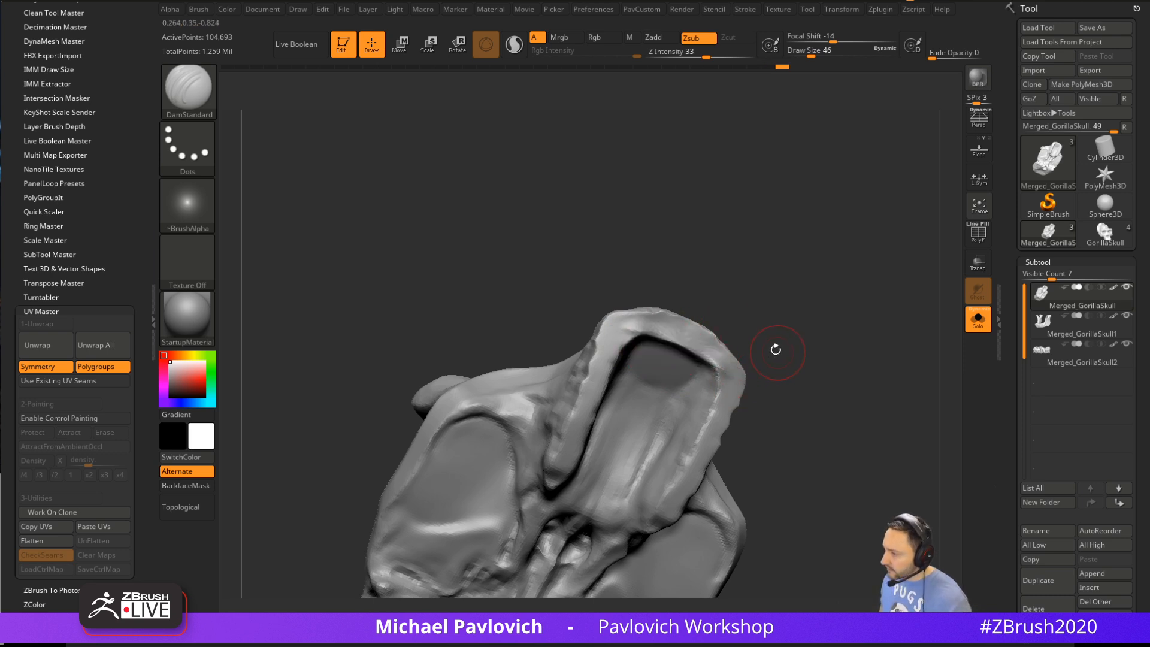
Build up the upper jaw's rim around the palate with the Clay brush
key("b")
key("c")
key("l")
left_click_drag(724, 299, 707, 372)
left_click_drag(758, 258, 734, 287)
Flatten the upper jaw's rim and sides with hPolish, increasing the draw size to 71
key("b")
key("h")
key("p")
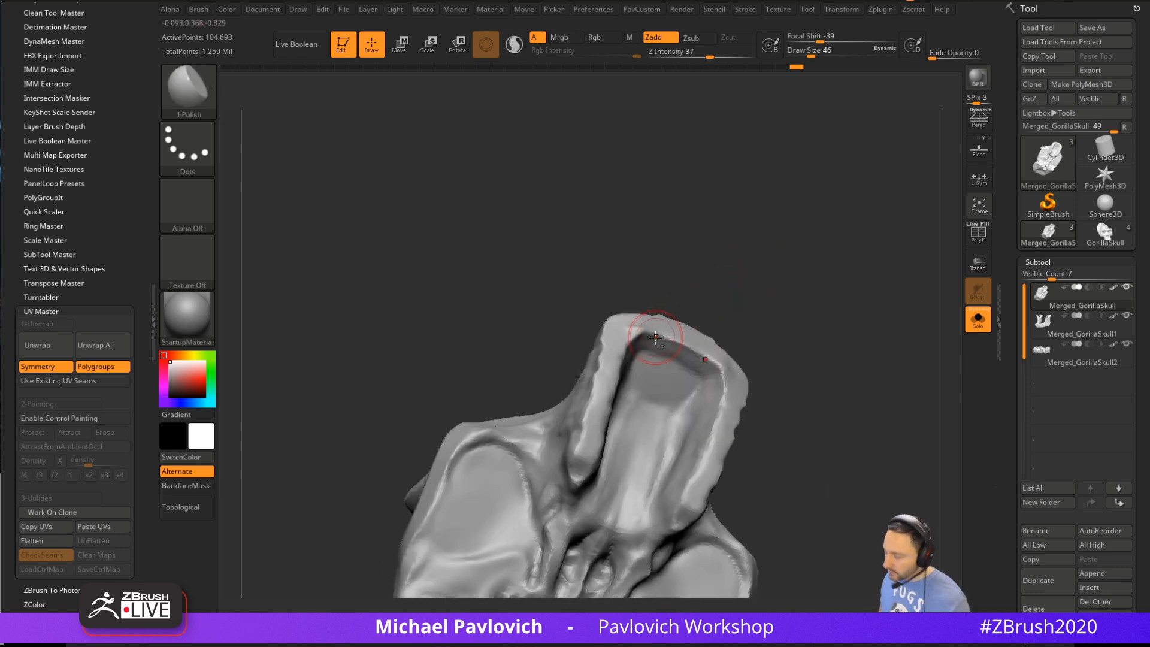
left_click_drag(595, 400, 639, 309)
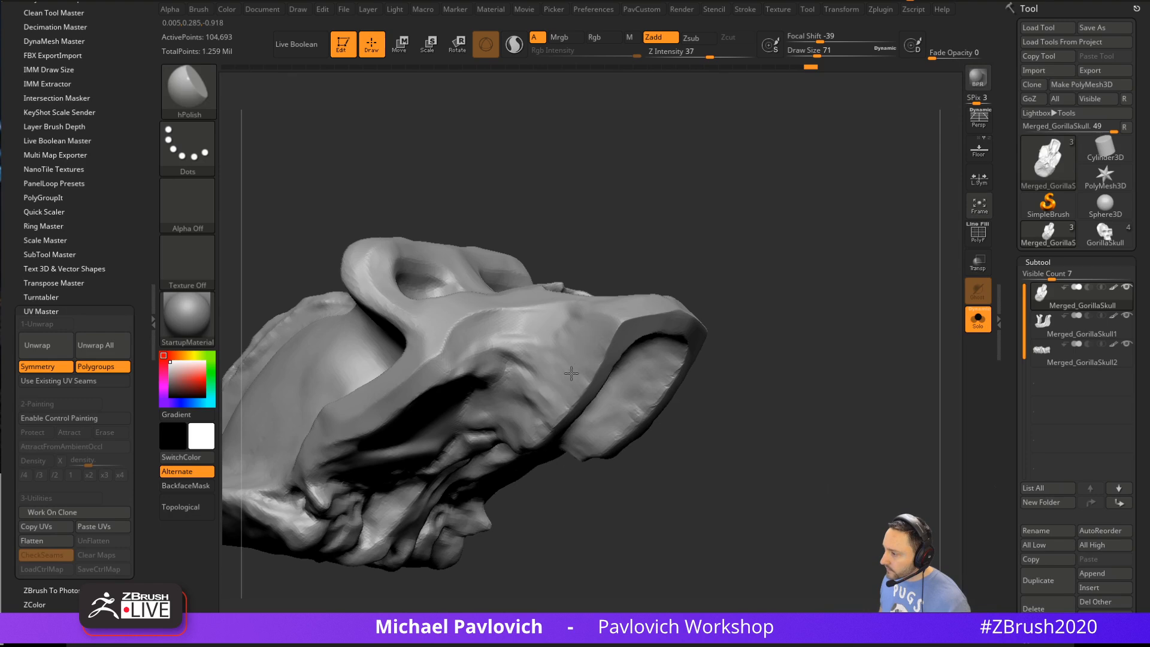
Trim the rim of the nasal opening with TrimDynamic, increasing the draw size to 44
mouse_move(571, 373)
left_mouse_down()
mouse_move(667, 293)
mouse_move(606, 376)
mouse_move(740, 320)
mouse_move(786, 271)
mouse_move(824, 395)
mouse_move(711, 410)
mouse_move(785, 361)
mouse_move(875, 329)
mouse_move(650, 405)
mouse_move(870, 300)
mouse_move(802, 313)
mouse_move(803, 339)
mouse_move(839, 367)
mouse_move(837, 282)
mouse_move(854, 331)
mouse_move(527, 296)
left_mouse_up()
key("b")
key("t")
key("d")
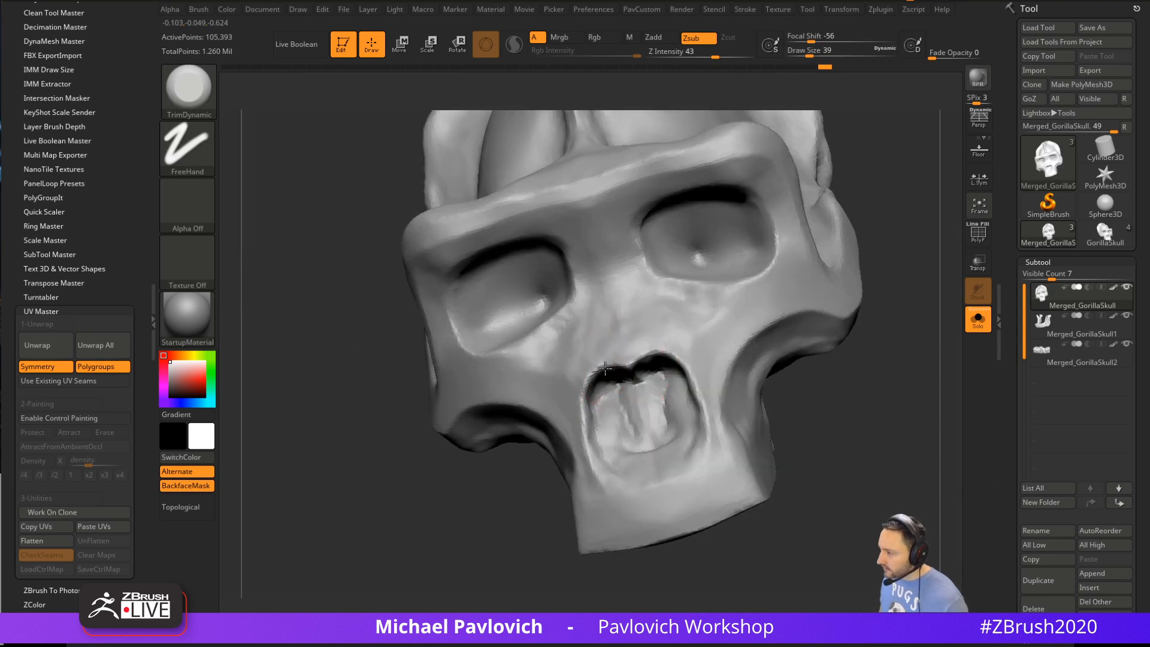
mouse_move(625, 362)
left_mouse_down()
mouse_move(636, 354)
mouse_move(598, 368)
mouse_move(587, 419)
mouse_move(599, 455)
left_mouse_up()
key("s")
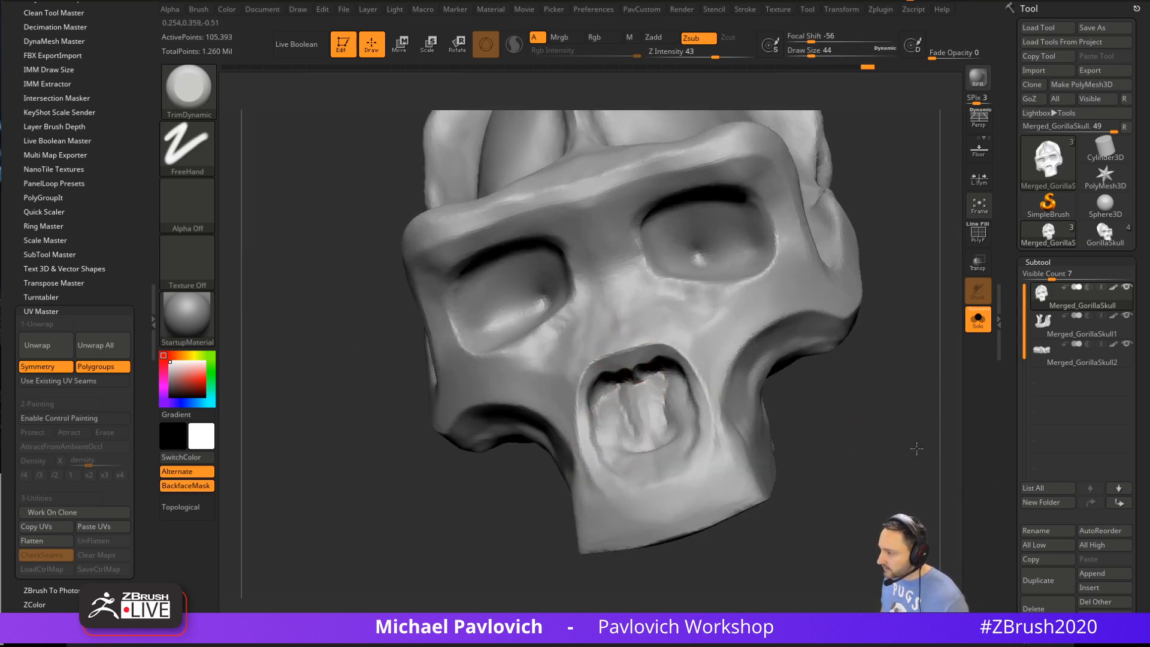
left_click_drag(874, 335, 712, 322)
Replace the docked Zplugin palette with the Brush palette
left_click_drag(86, 203, 120, 310)
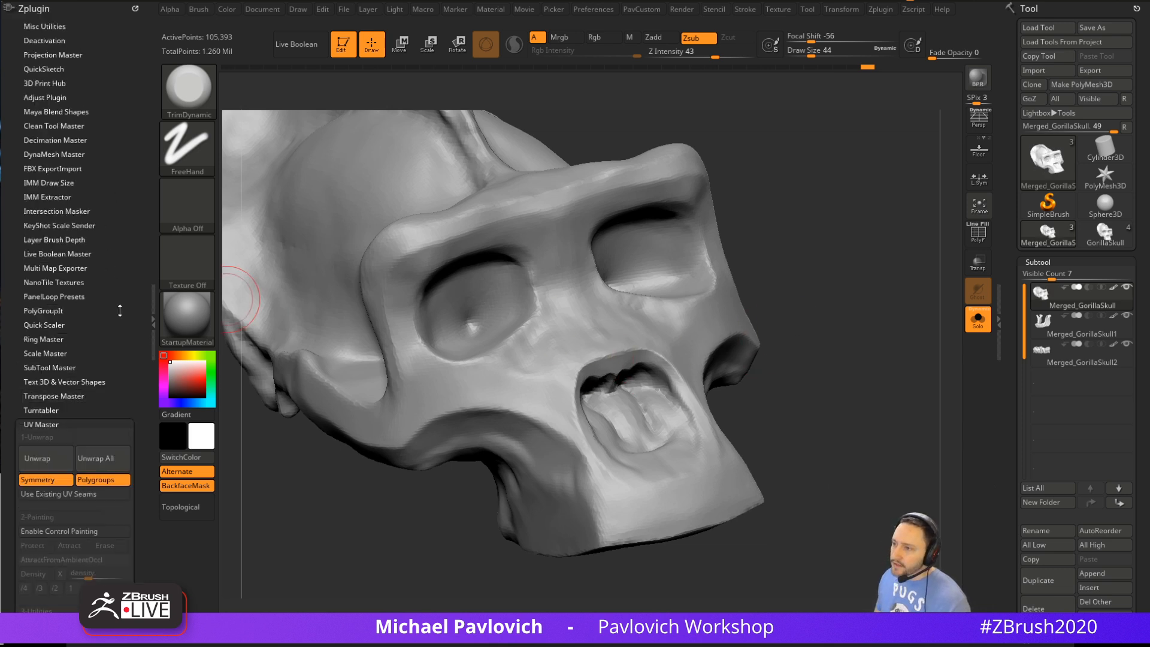
left_click(134, 9)
mouse_move(198, 11)
left_click_drag(199, 12, 96, 288)
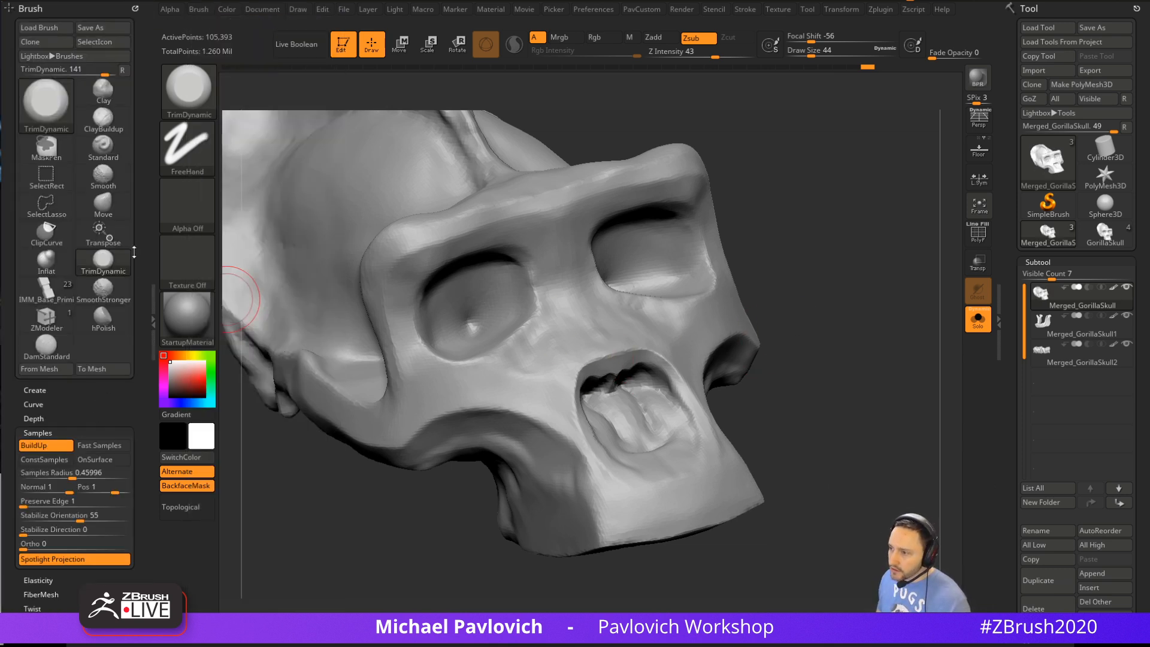
key("shift")
left_click(34, 234)
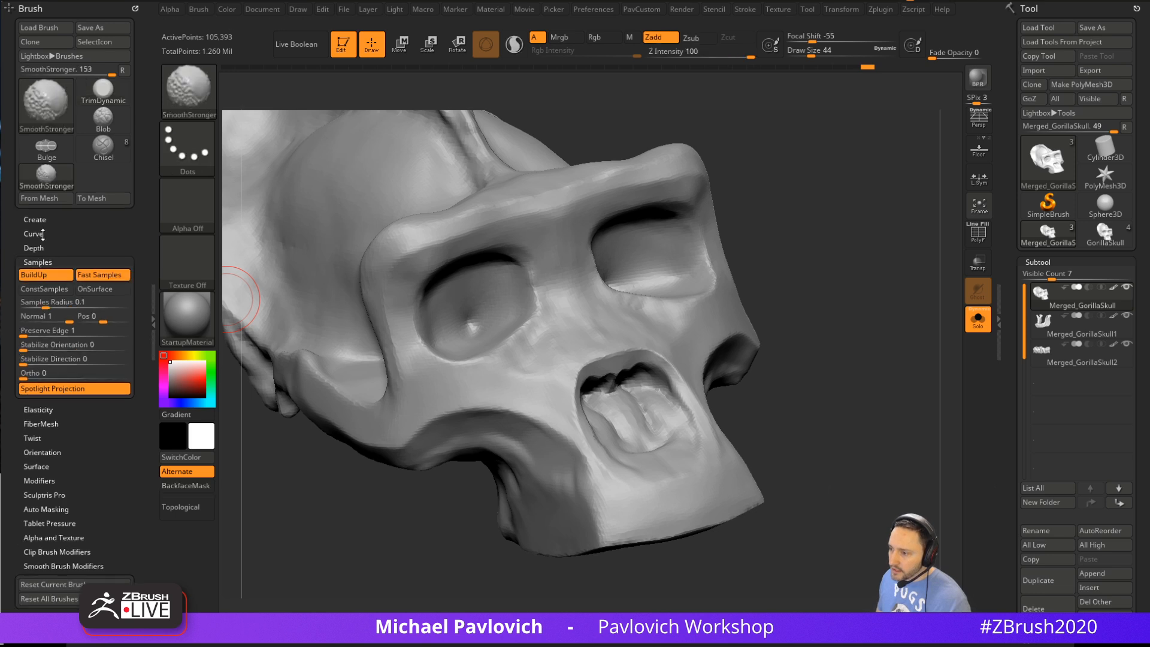
left_click(42, 246)
left_click(43, 233)
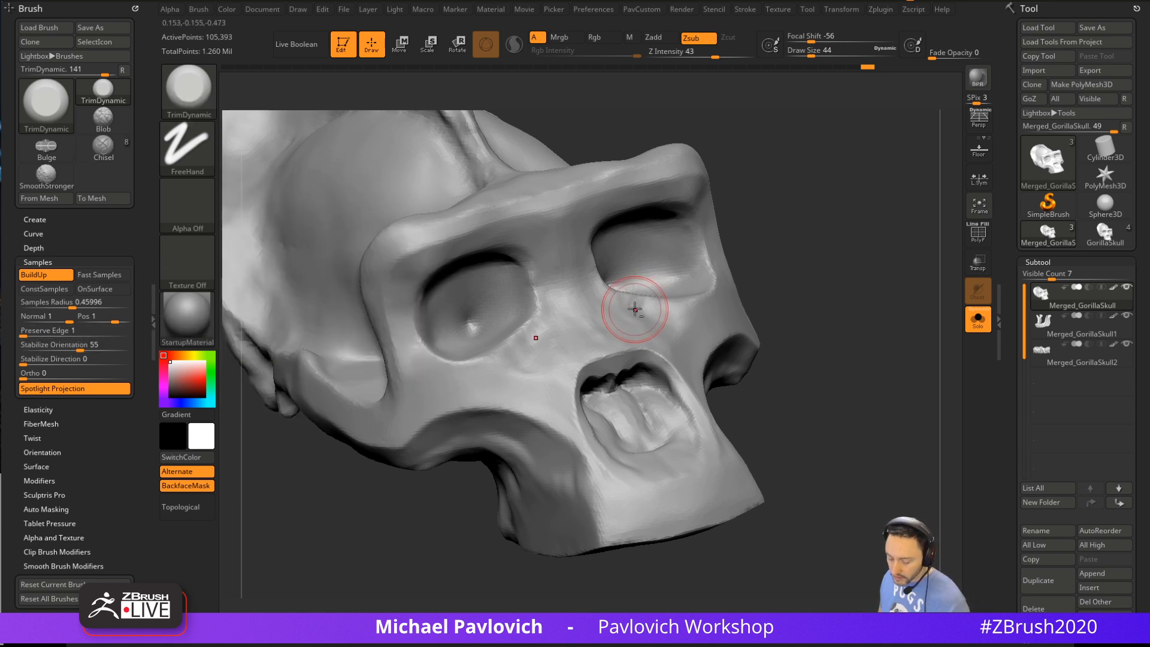
Polish the rim of the nasal opening with hPolish, reducing the draw size to 31
key("b")
key("h")
key("p")
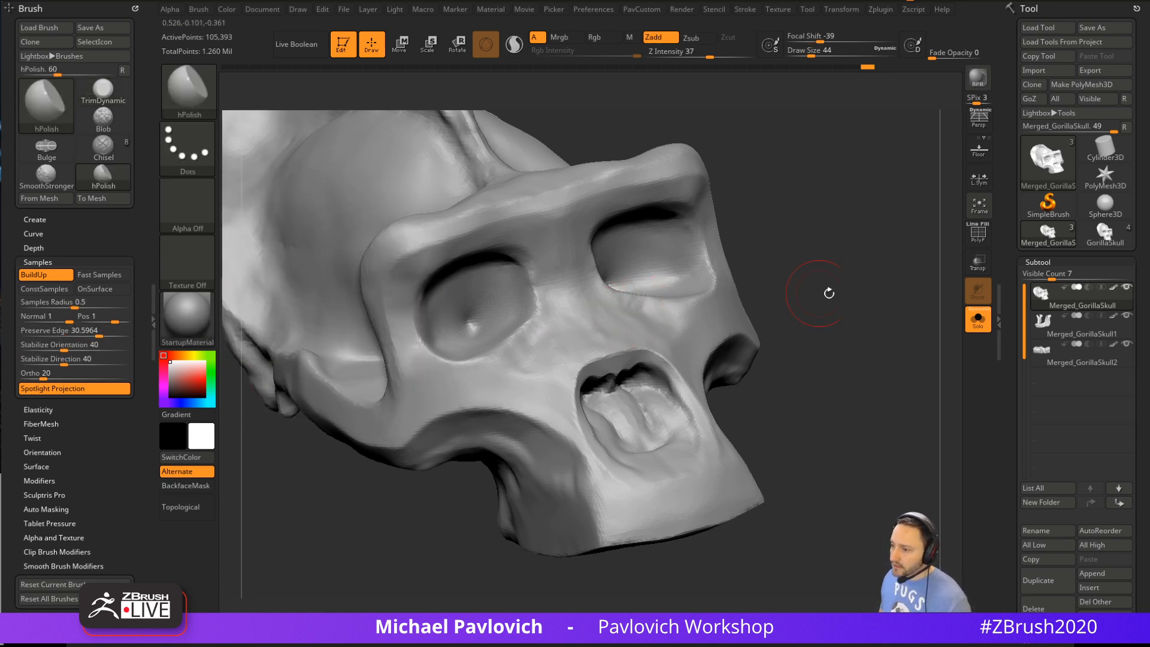
mouse_move(829, 290)
left_mouse_down()
mouse_move(868, 301)
mouse_move(854, 259)
mouse_move(621, 333)
left_mouse_up()
key("[")
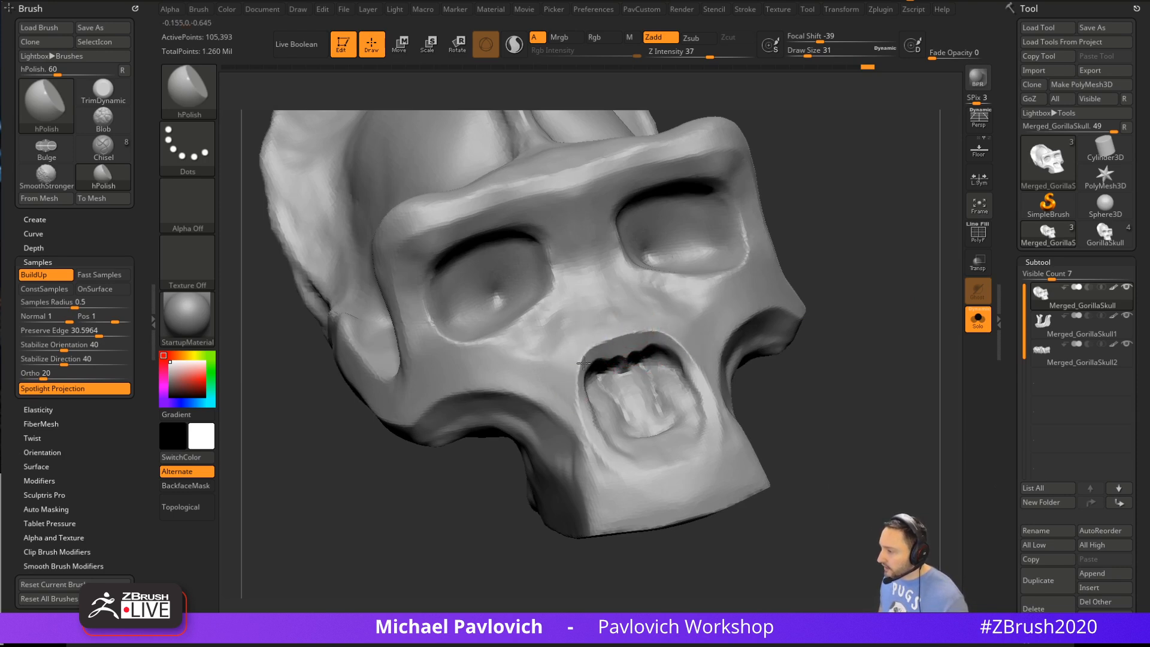
Trim the rim and side of the nasal opening with TrimDynamic at draw size 44
mouse_move(853, 379)
left_mouse_down()
mouse_move(866, 367)
mouse_move(839, 359)
left_mouse_up()
key("b")
key("t")
key("d")
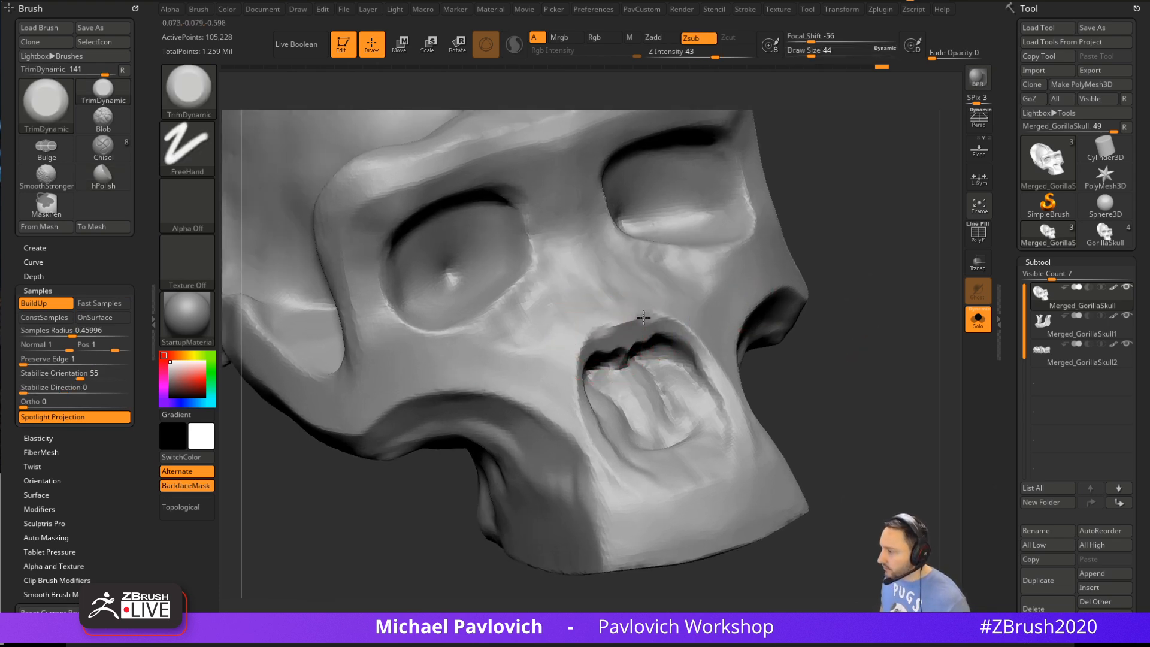
mouse_move(593, 334)
left_mouse_down()
mouse_move(585, 441)
mouse_move(595, 476)
left_mouse_up()
left_click_drag(845, 436, 850, 400, "alt")
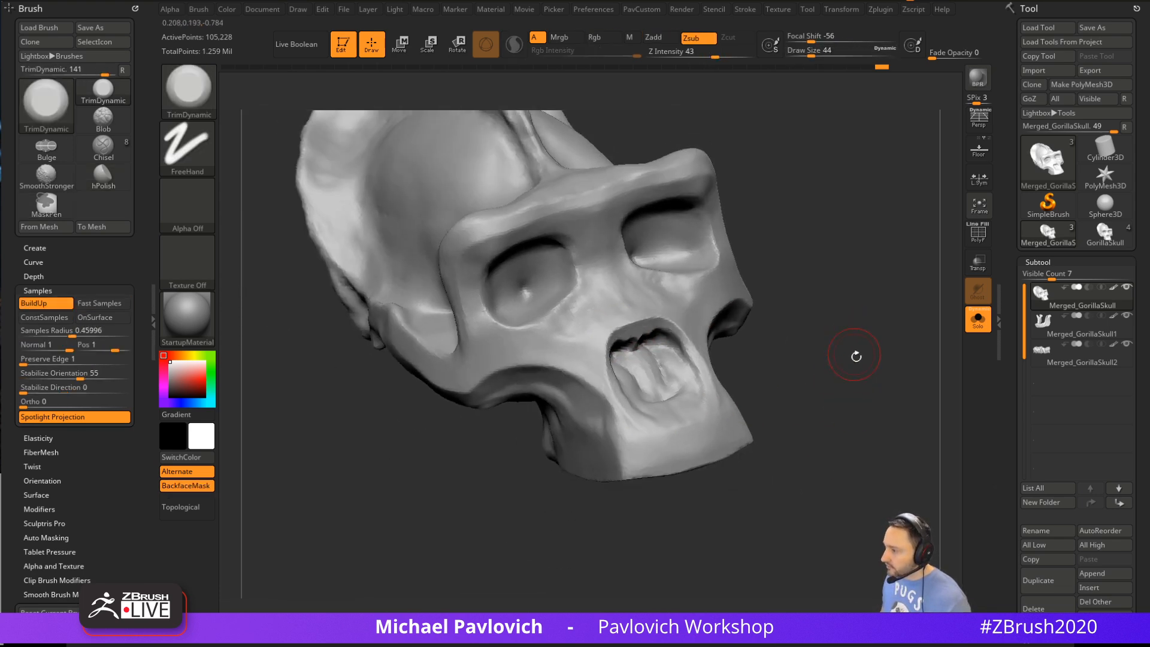
Show the teeth and lower jaw with ghost transparency to check the upper jaw against them, and isolate the skull again
mouse_move(857, 357)
left_mouse_down()
mouse_move(817, 354)
mouse_move(916, 393)
mouse_move(906, 405)
mouse_move(929, 390)
mouse_move(604, 367)
mouse_move(668, 331)
left_mouse_up()
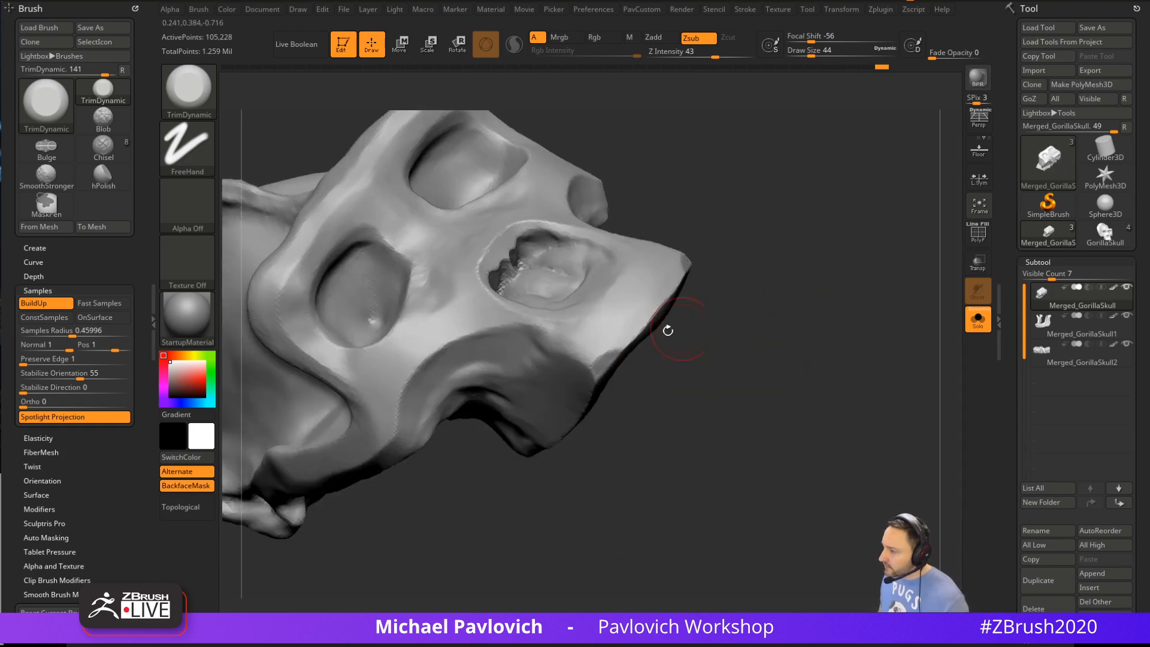
left_click(969, 324)
left_click_drag(855, 339, 863, 313)
left_click_drag(718, 347, 689, 360)
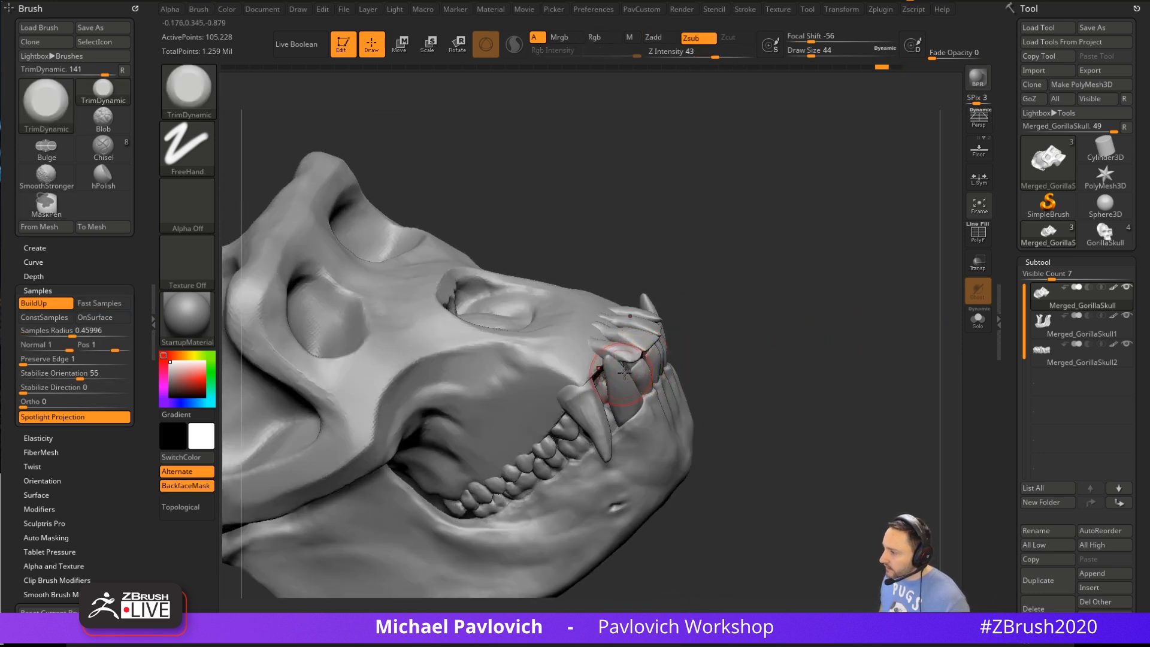
left_click(978, 264)
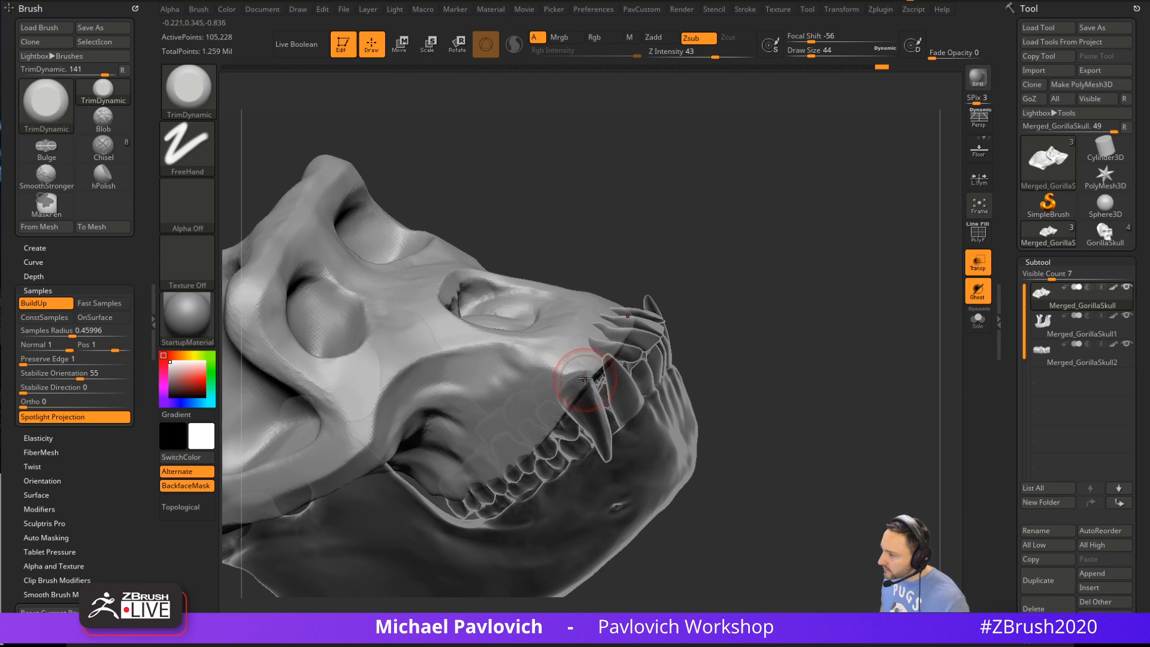
left_click_drag(630, 365, 614, 359)
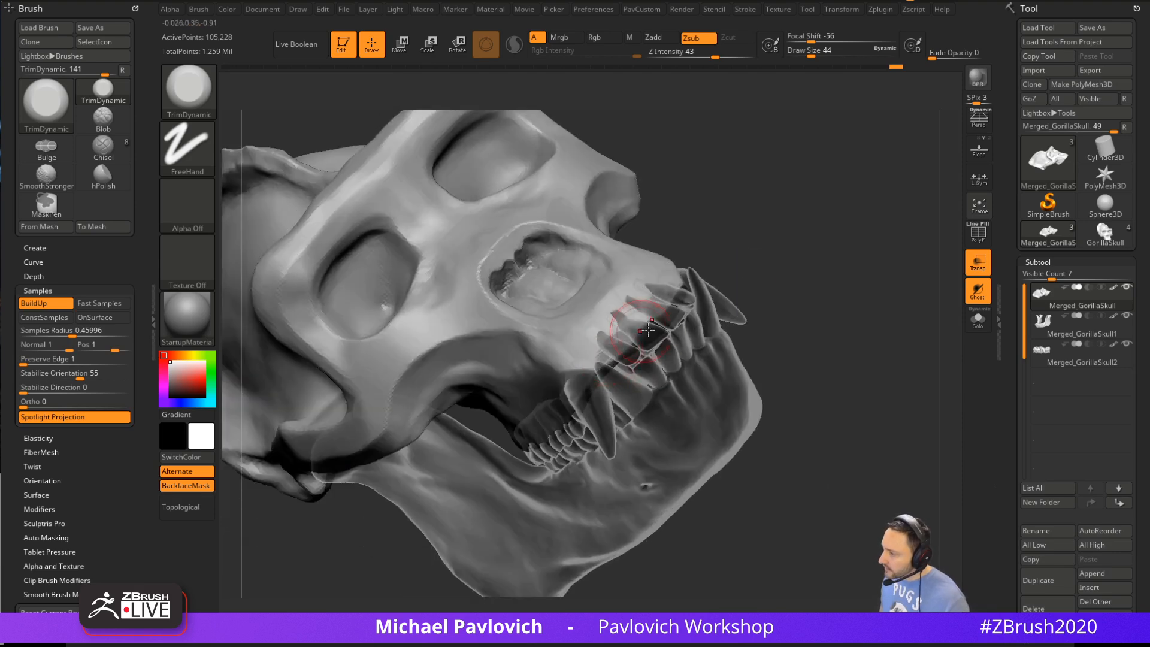
left_click(977, 320)
left_click_drag(847, 328, 624, 338)
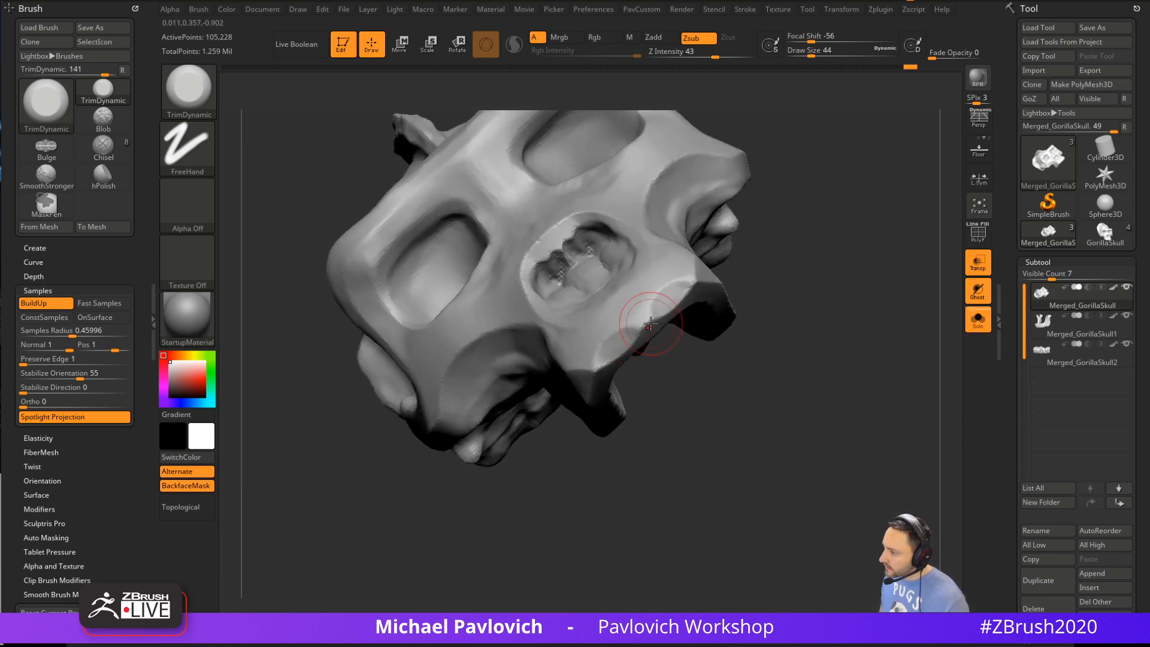
Carve scalloped tooth sockets along the upper jaw's front rim with DamStandard at draw size 37
left_click_drag(787, 287, 762, 261)
key("b")
key("c")
key("l")
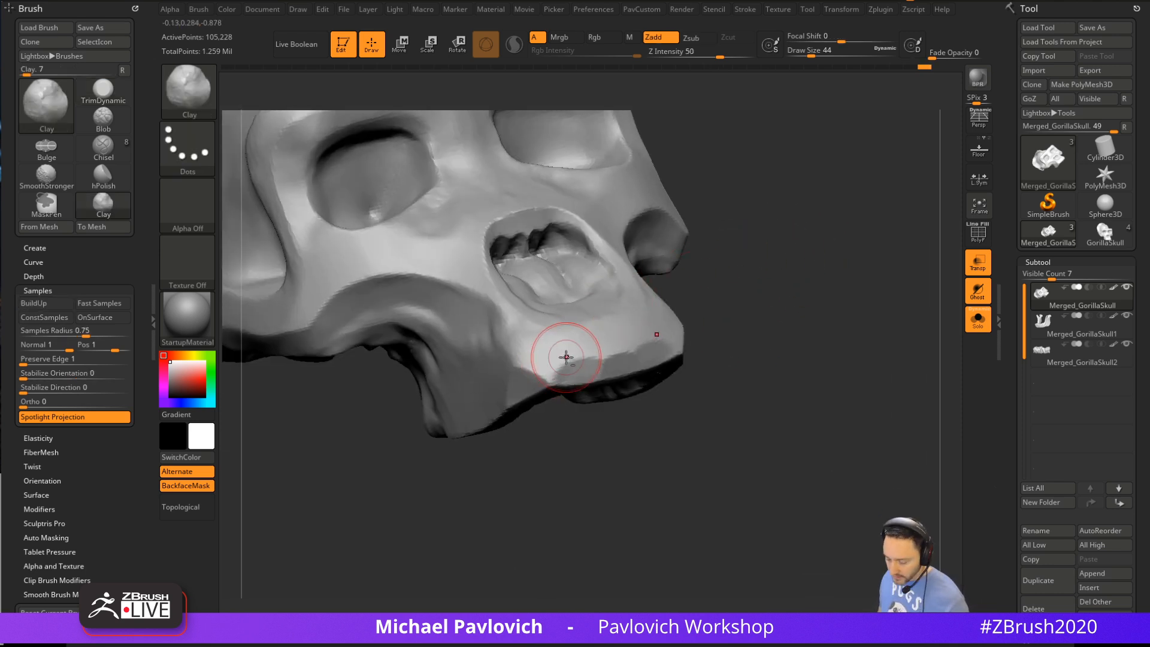
key("b")
key("d")
key("s")
mouse_move(618, 380)
left_mouse_down()
mouse_move(603, 367)
mouse_move(536, 379)
left_mouse_up()
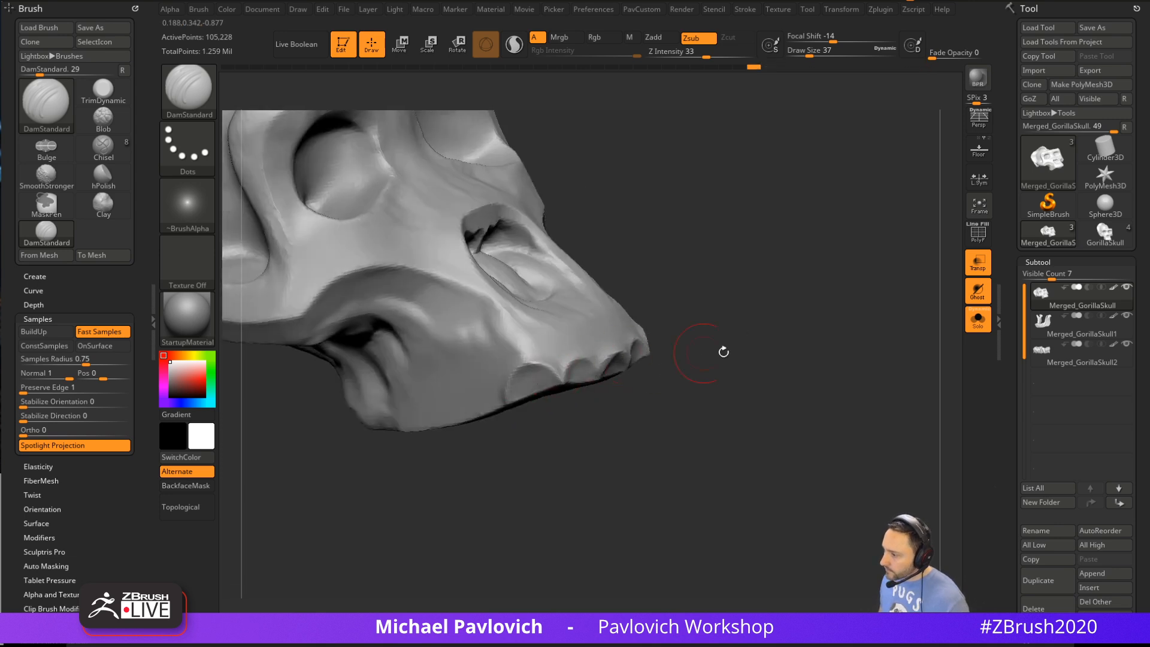
Build up the scalloped tooth sockets along the upper jaw with the Clay brush and smooth their rim with hPolish
left_click_drag(723, 352, 712, 302)
key("b")
key("c")
key("l")
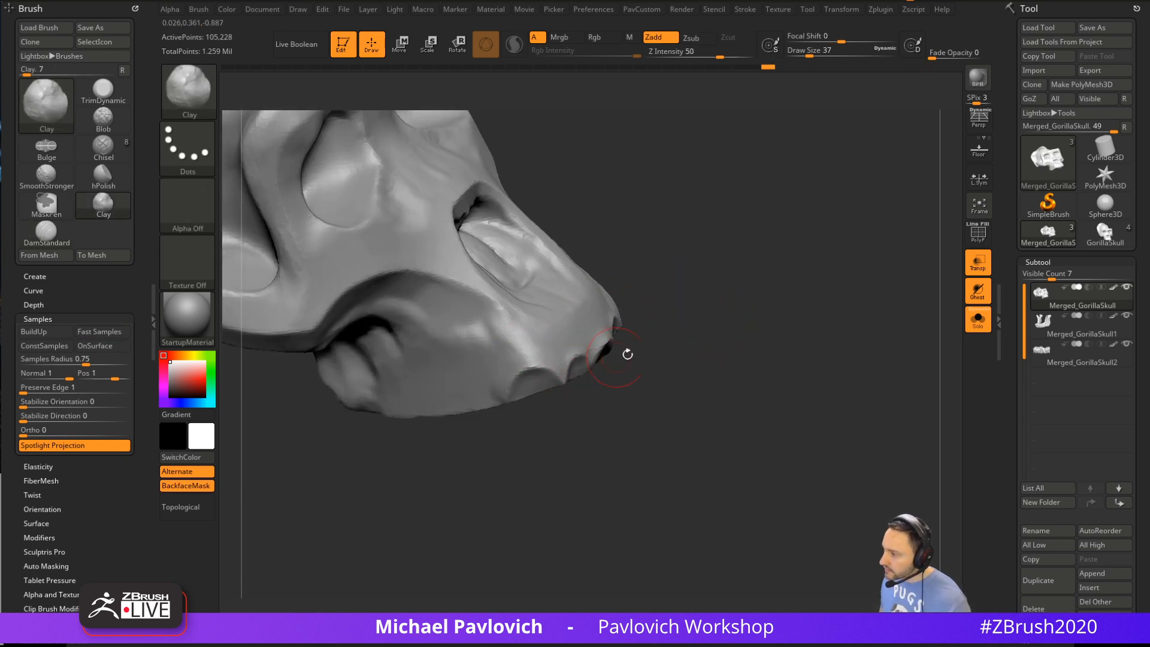
mouse_move(628, 354)
left_mouse_down()
mouse_move(526, 398)
mouse_move(601, 383)
left_mouse_up()
left_click_drag(716, 359, 713, 311)
mouse_move(598, 381)
left_mouse_down()
mouse_move(589, 386)
mouse_move(634, 383)
mouse_move(520, 400)
left_mouse_up()
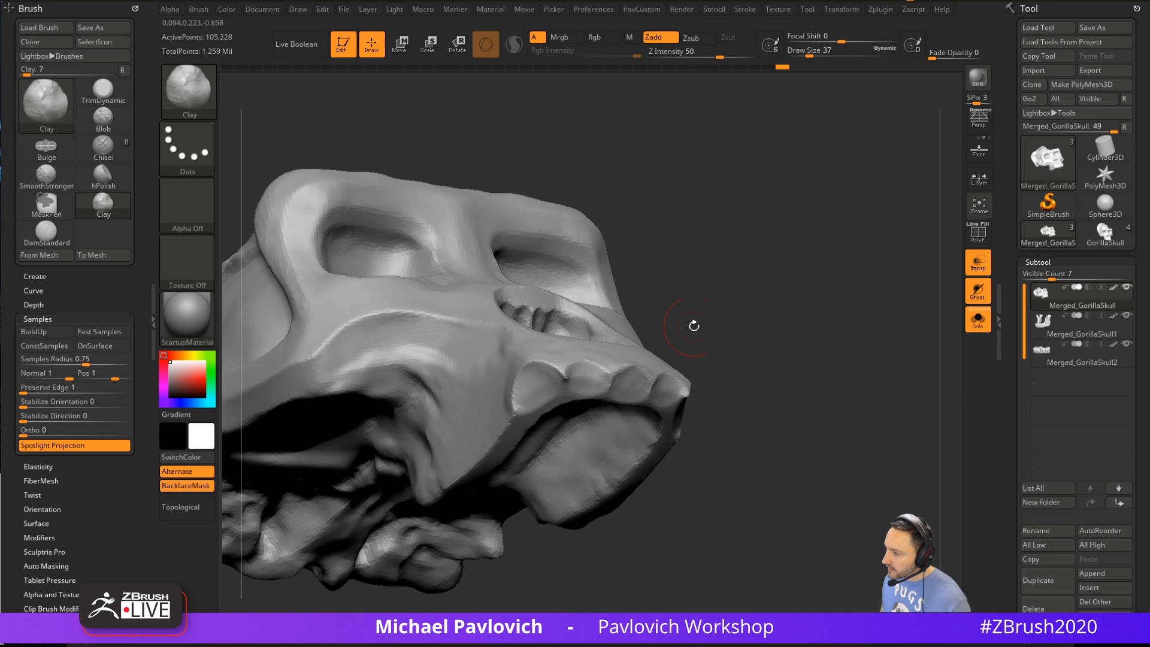
key("b")
key("h")
key("p")
mouse_move(706, 306)
left_mouse_down()
mouse_move(563, 386)
mouse_move(726, 277)
mouse_move(777, 344)
left_mouse_up()
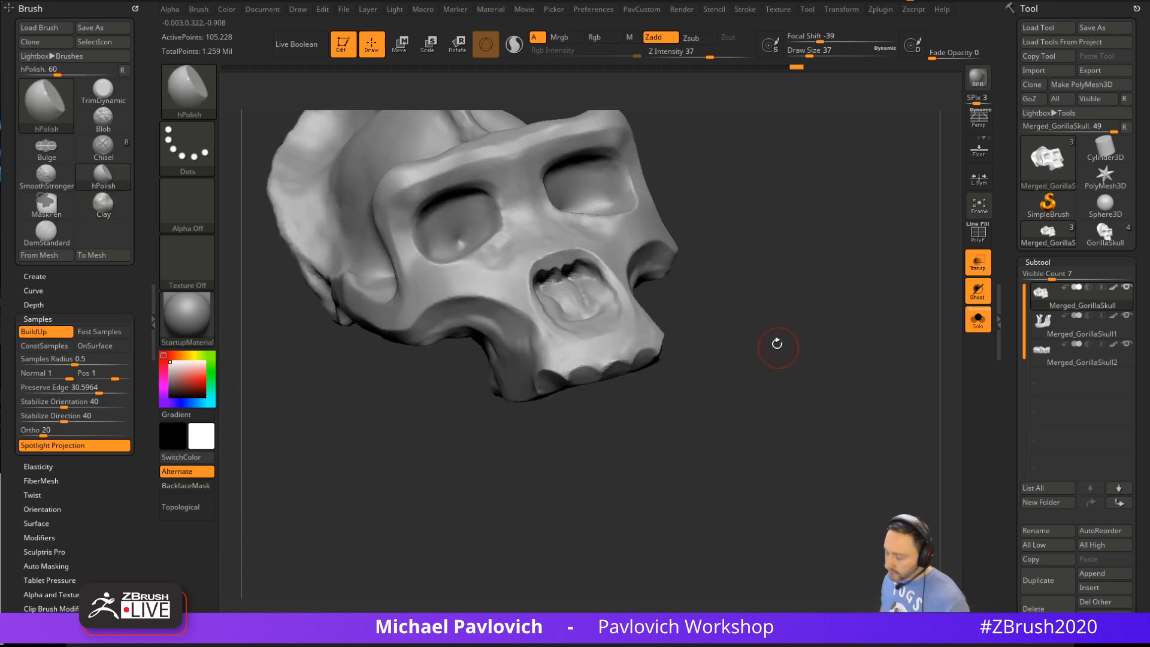
Look through the Polish folder of the Lightbox brush library
key("comma")
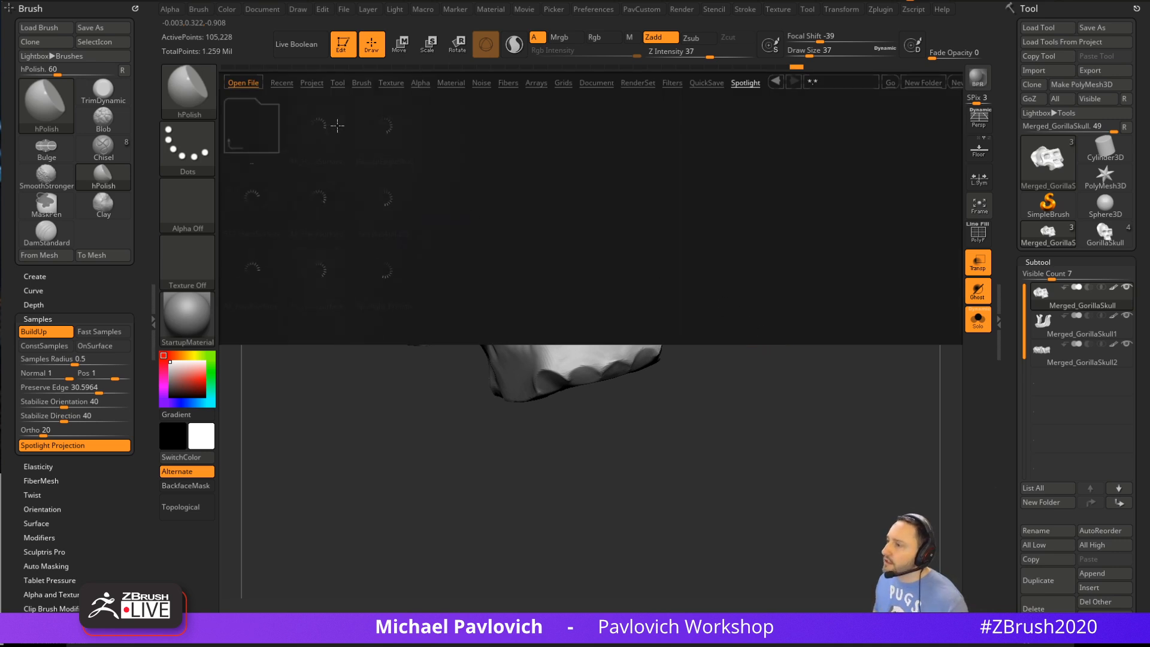
left_click(361, 82)
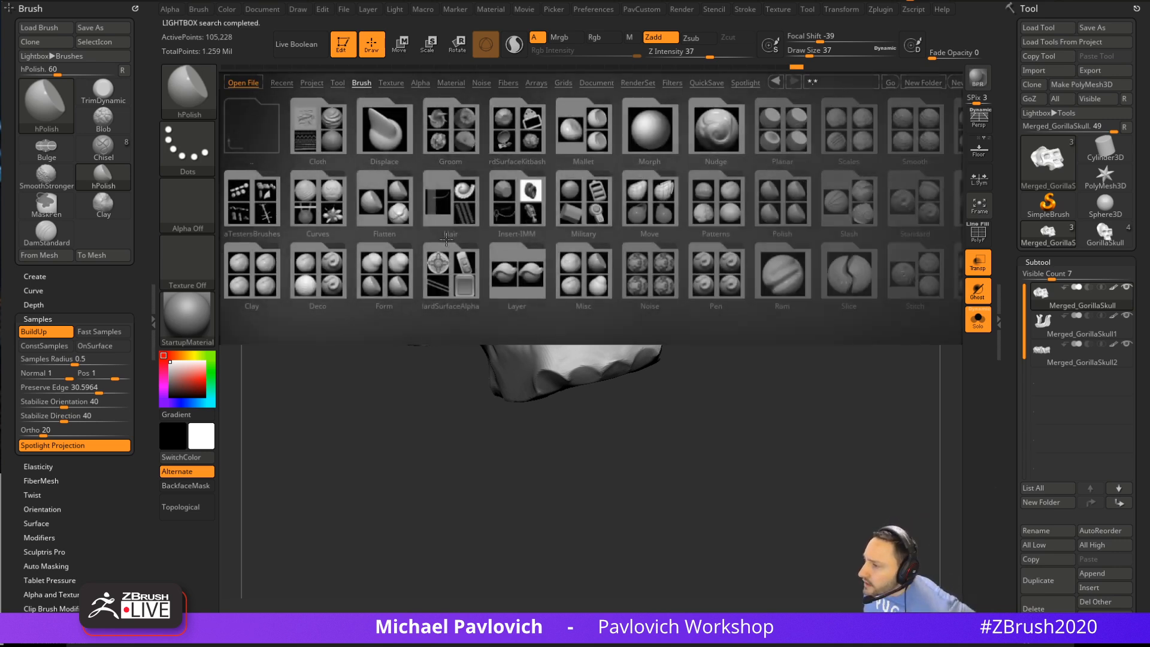
scroll(494, 233, "down", 2)
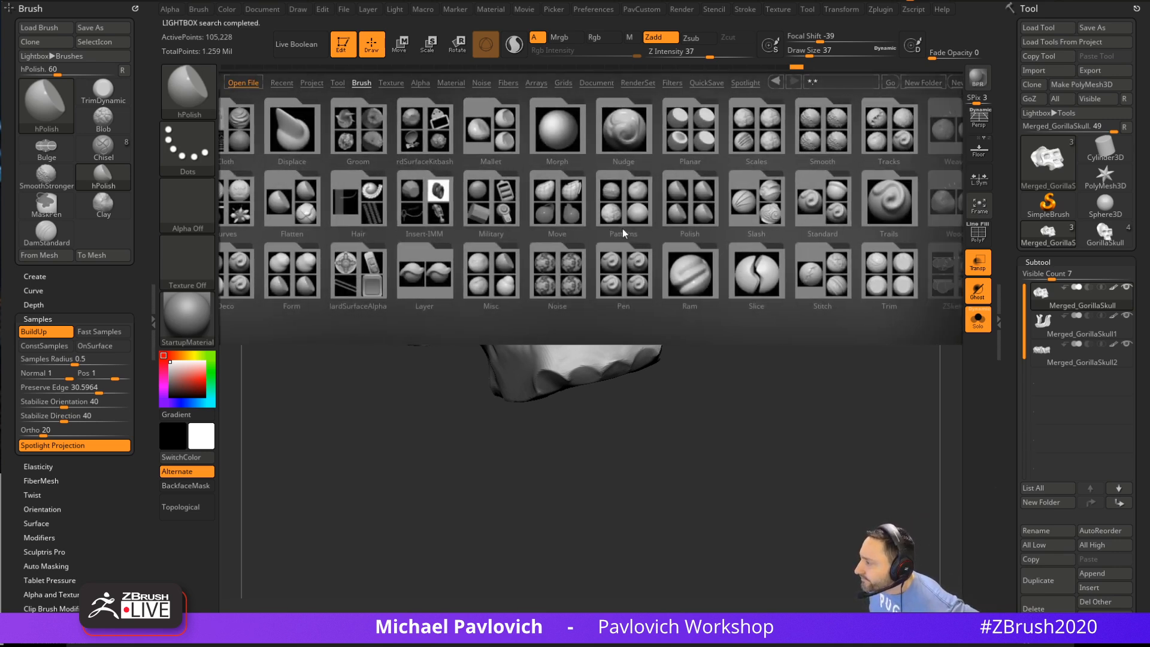
left_click(673, 206)
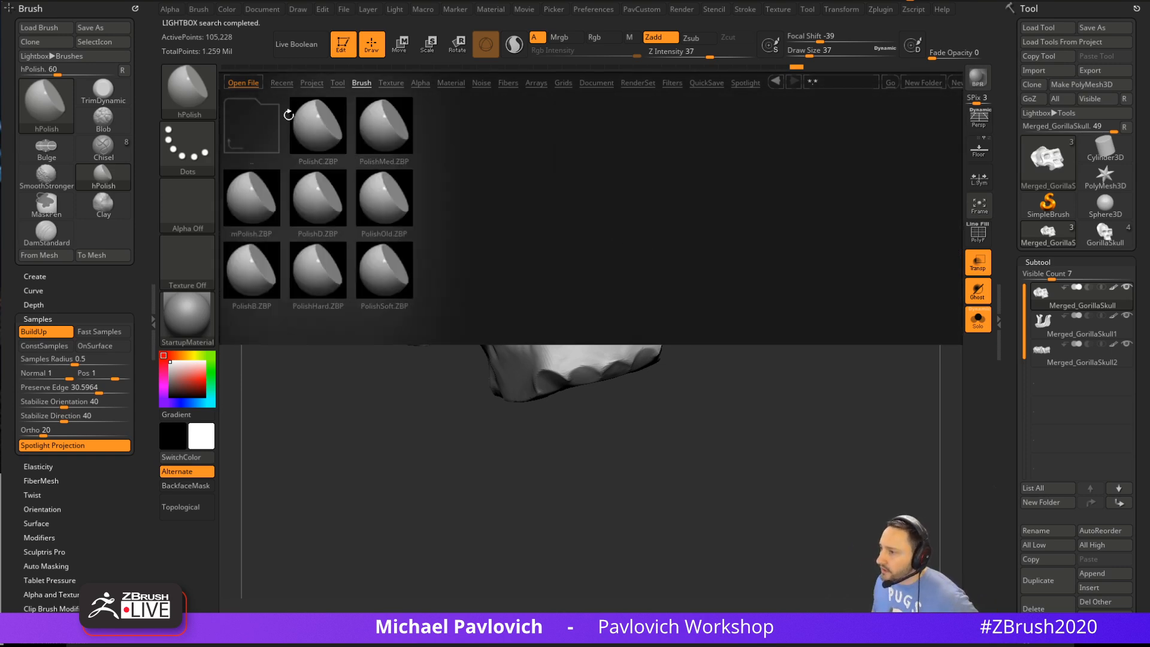
left_click(361, 86)
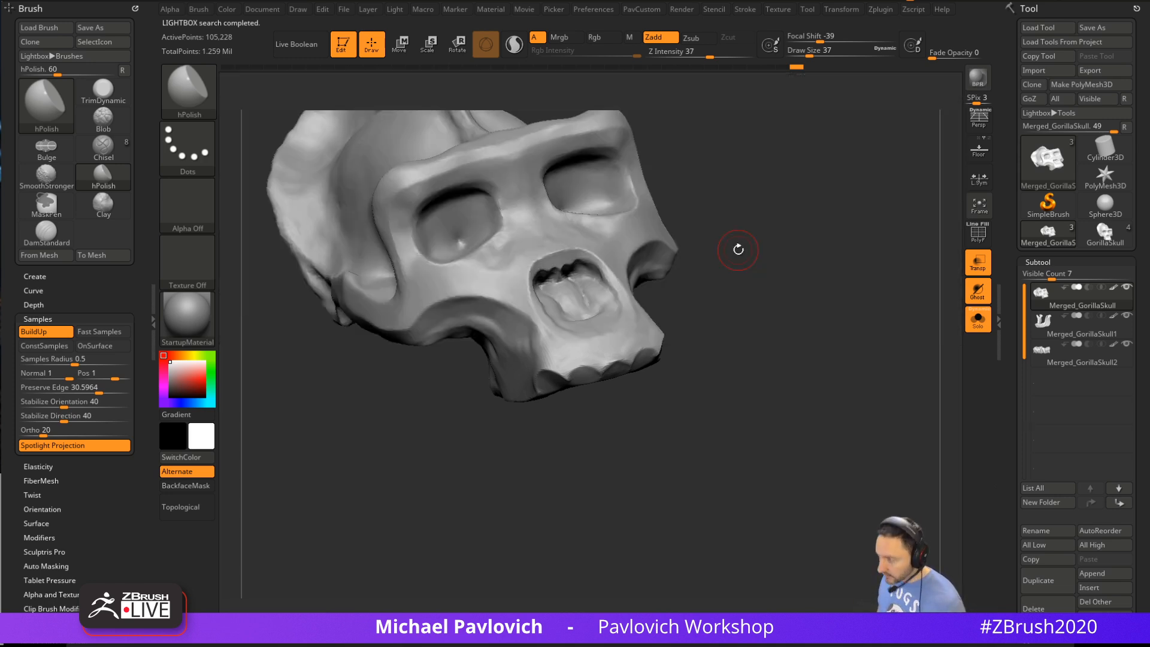
Polish the nasal opening with hPolish and carve around its inner wall with DamStandard
mouse_move(739, 249)
left_mouse_down()
mouse_move(700, 383)
mouse_move(839, 349)
mouse_move(825, 296)
mouse_move(829, 310)
mouse_move(569, 330)
left_mouse_up()
right_click_drag(568, 330, 539, 359)
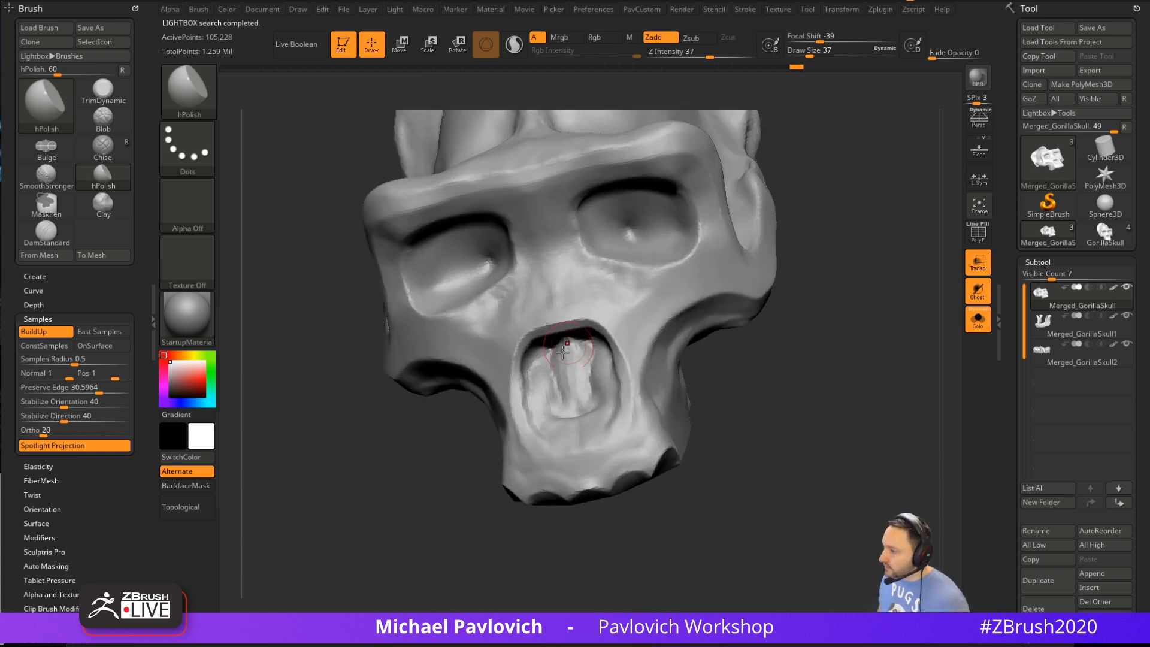
mouse_move(539, 360)
left_mouse_down()
mouse_move(563, 389)
mouse_move(533, 373)
mouse_move(543, 367)
mouse_move(533, 339)
mouse_move(551, 383)
mouse_move(534, 382)
mouse_move(536, 415)
mouse_move(539, 311)
mouse_move(525, 411)
mouse_move(595, 457)
left_mouse_up()
key("b")
key("d")
key("s")
mouse_move(595, 457)
right_mouse_down()
mouse_move(809, 345)
mouse_move(790, 329)
mouse_move(688, 335)
right_mouse_up()
Trim the nasal opening's side rim with TrimDynamic, increasing the draw size to 83 in a front view
key("b")
key("t")
key("d")
left_click_drag(592, 359, 617, 422)
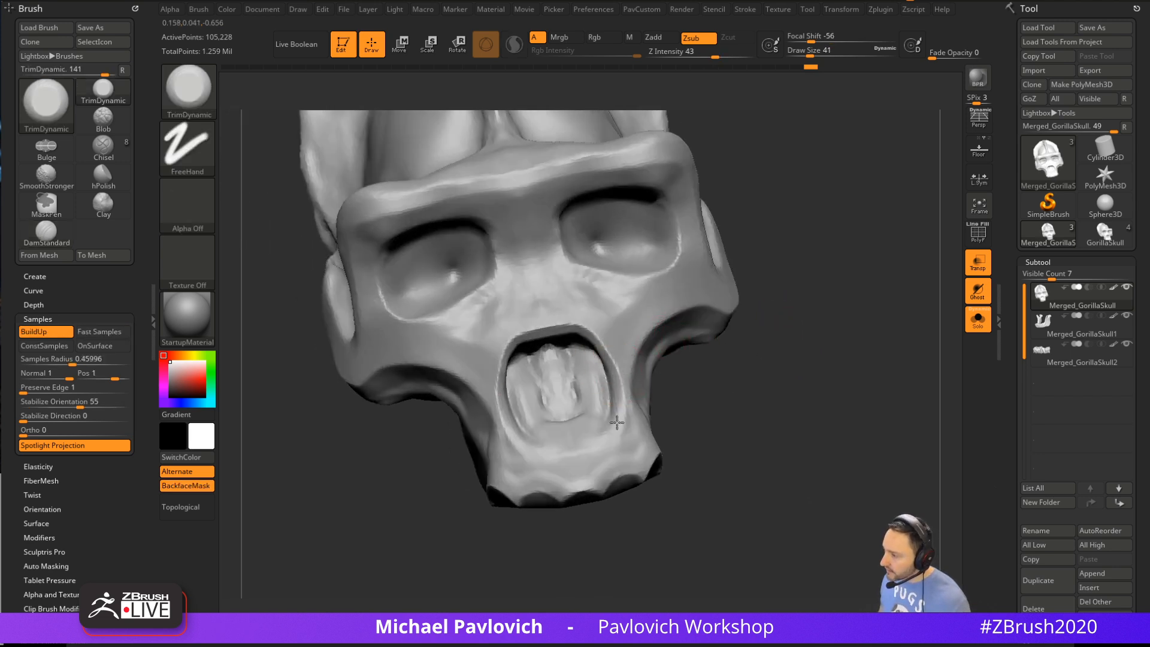
right_click_drag(719, 382, 538, 372, "shift")
right_click_drag(838, 276, 846, 282)
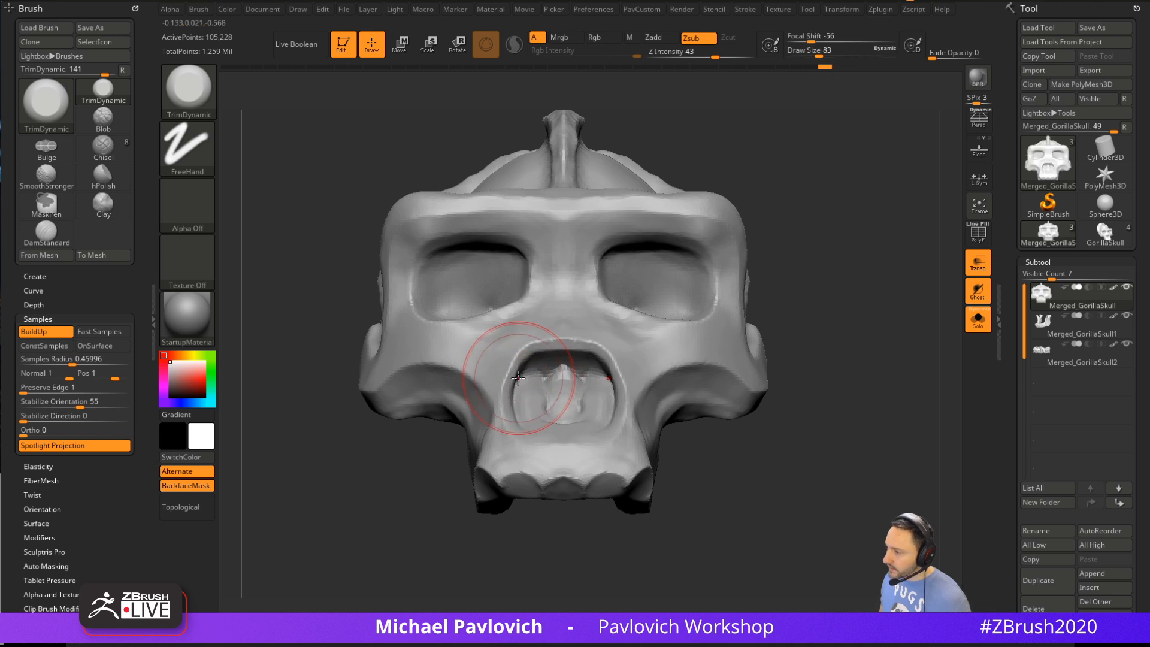
Reshape the nasal opening into a flat-topped trapezoid with the Move brush, reducing the draw size to 44
key("b")
key("m")
key("v")
mouse_move(512, 394)
left_mouse_down()
mouse_move(527, 384)
mouse_move(522, 362)
left_mouse_up()
key("bracketleft")
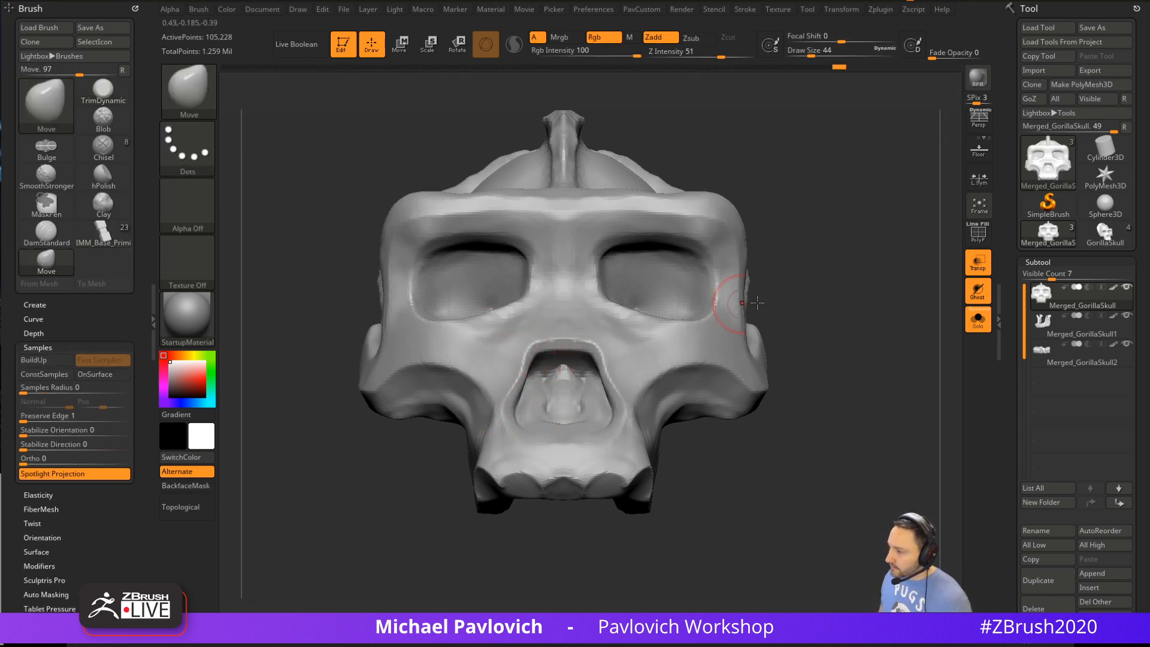
left_click_drag(877, 298, 837, 302, "alt")
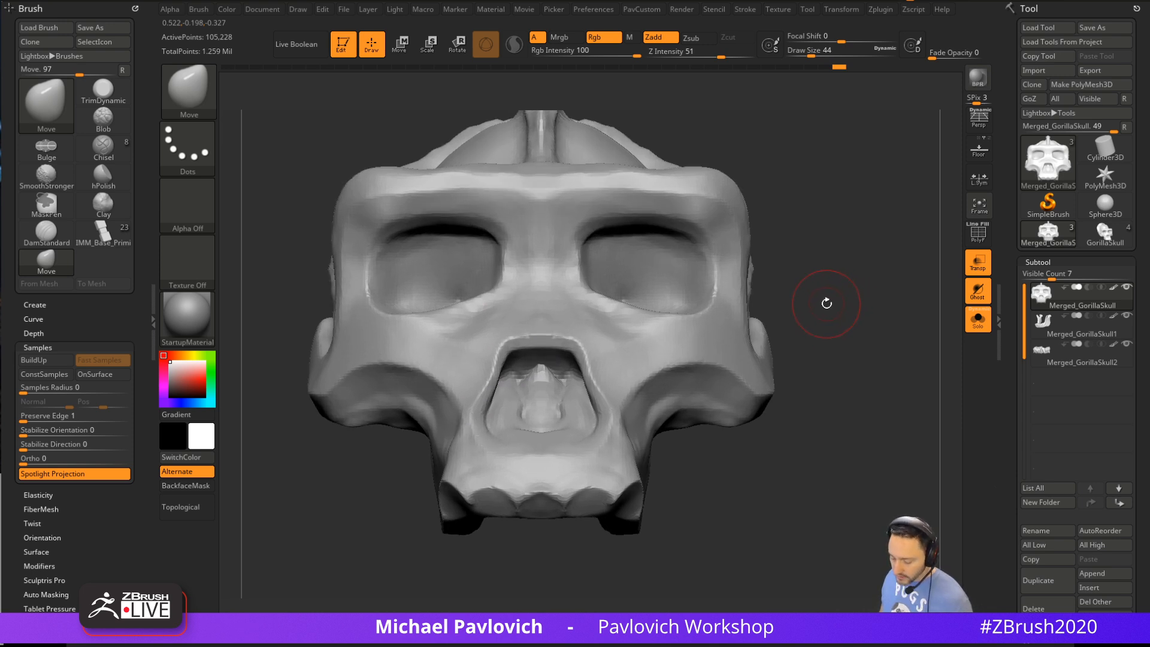
Switch to the MoveAccu brush and open its Curve settings with the AccuCurve option
key("shift")
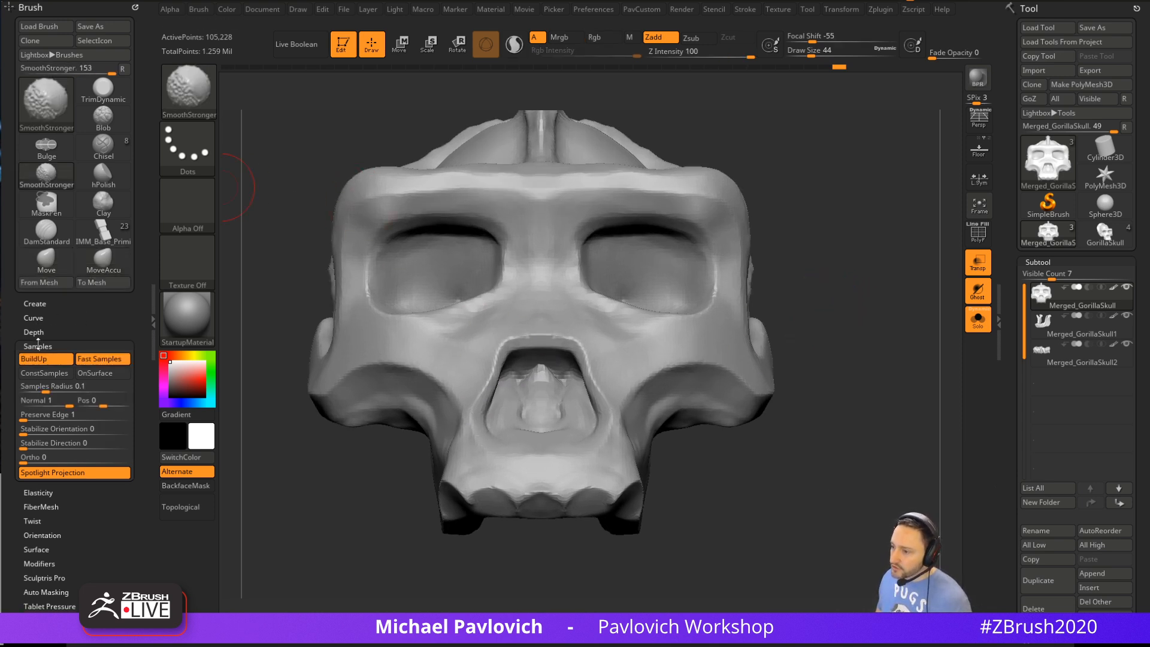
left_click(37, 331)
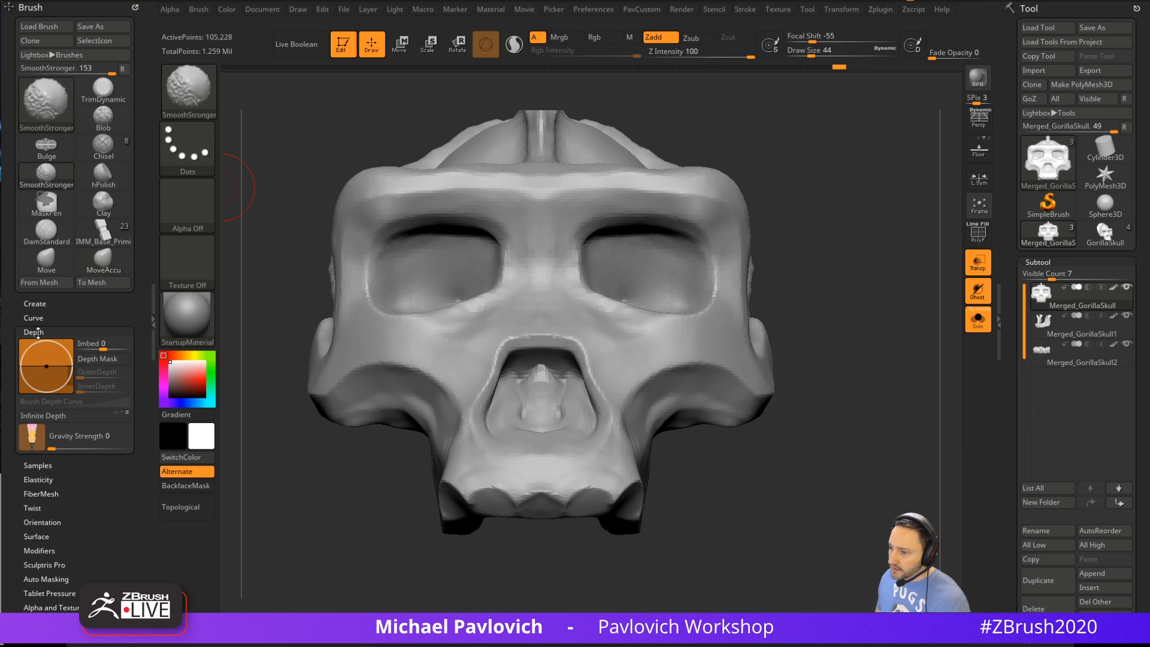
left_click(35, 318)
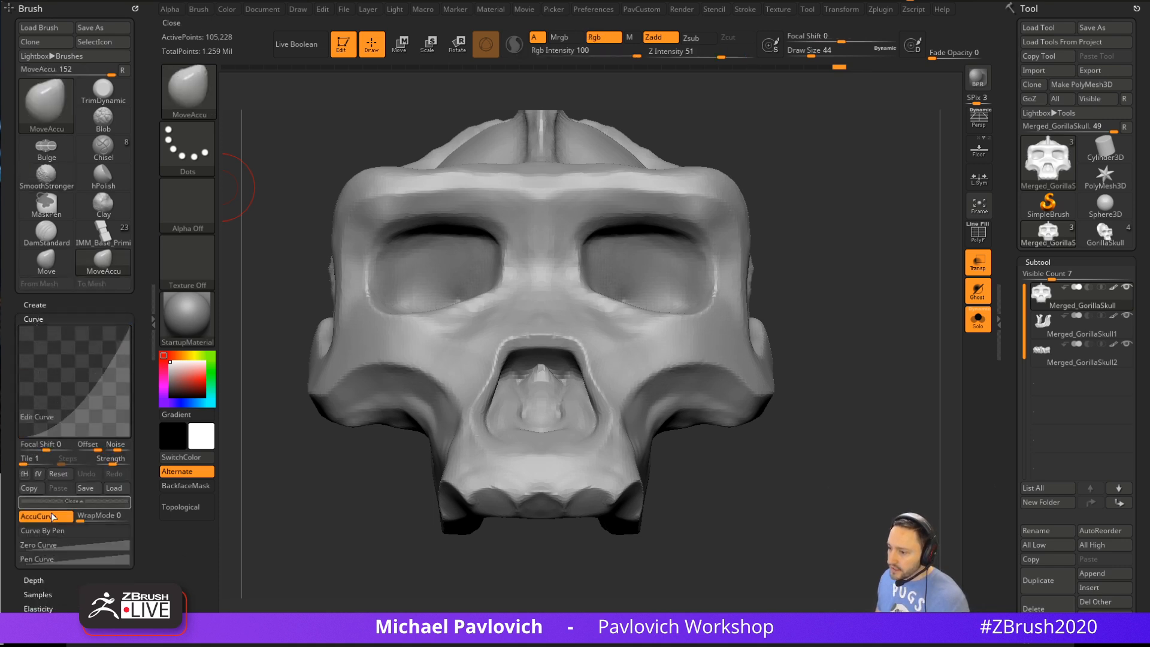
Push in the sides and square off the upper corners of the nasal opening with MoveAccu, finishing at draw size 37
right_click_drag(624, 314, 621, 332, "alt")
key("[")
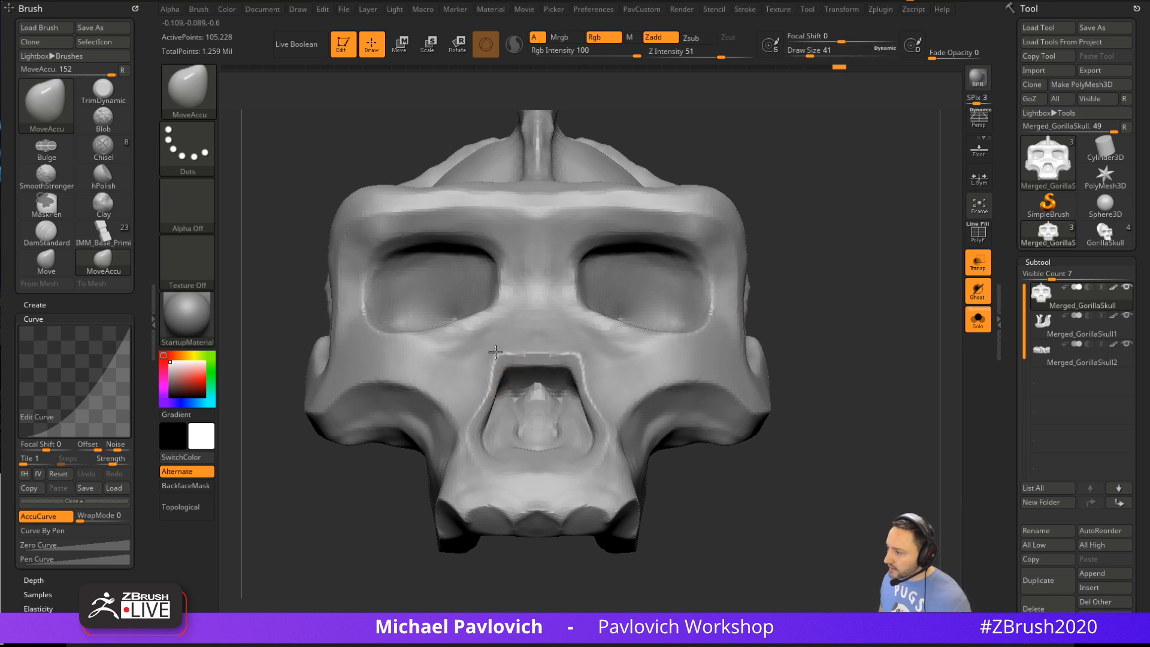
key("s")
left_click_drag(464, 450, 469, 449)
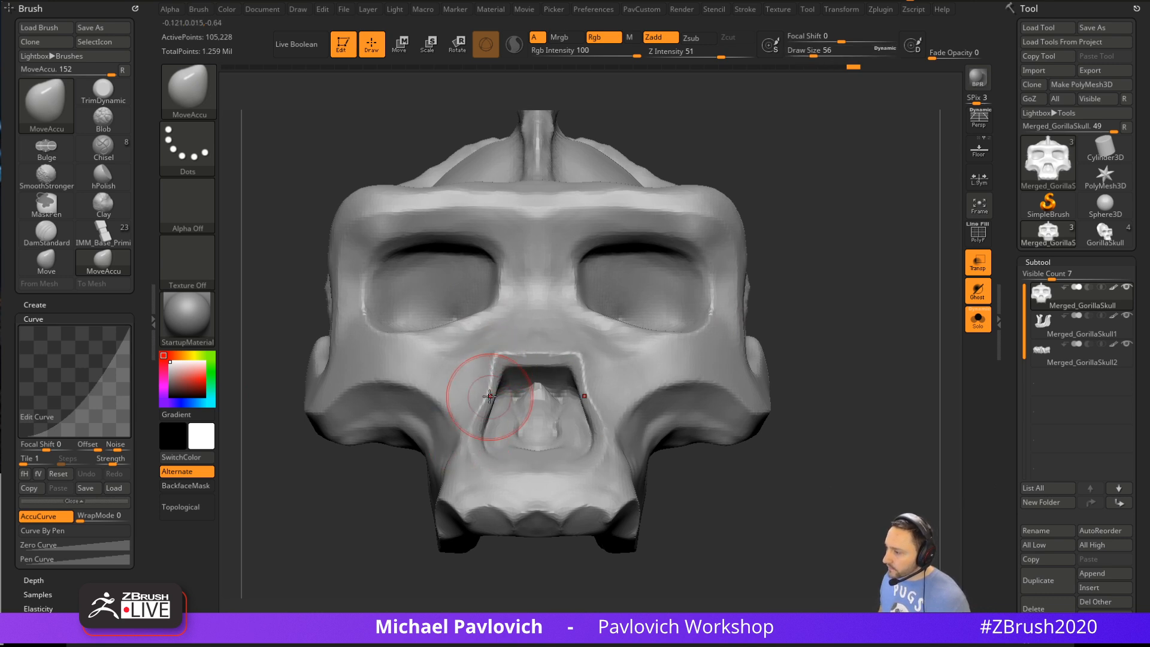
mouse_move(489, 395)
left_mouse_down()
mouse_move(483, 383)
mouse_move(502, 390)
left_mouse_up()
key("s")
key("]")
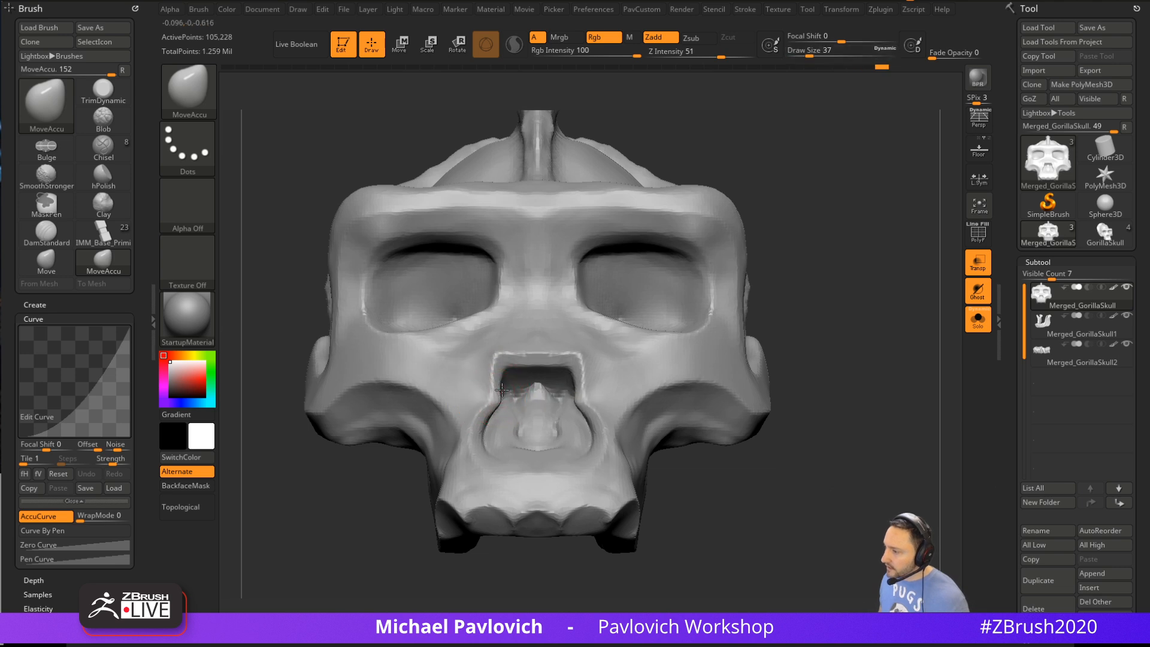
left_click_drag(526, 344, 497, 360)
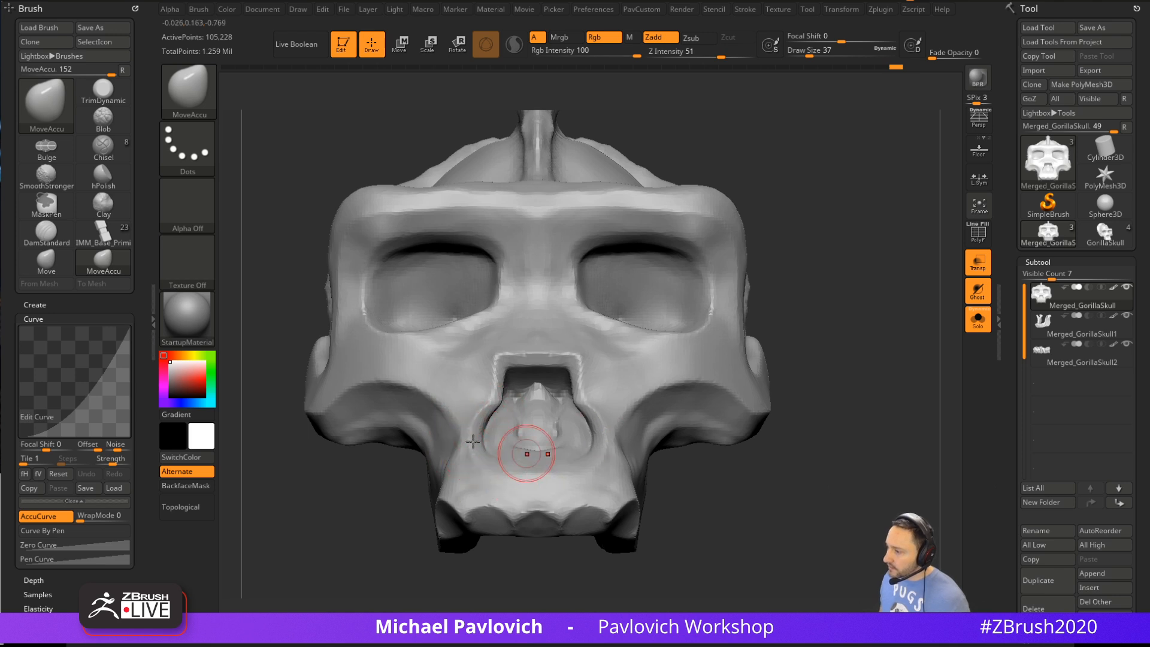
Pull the nasal opening's lower sides outward into angular corners with MoveAccu at draw size 46 and remesh the skull
key("]")
key("]")
key("]")
key("]")
key("]")
left_click_drag(472, 452, 456, 458)
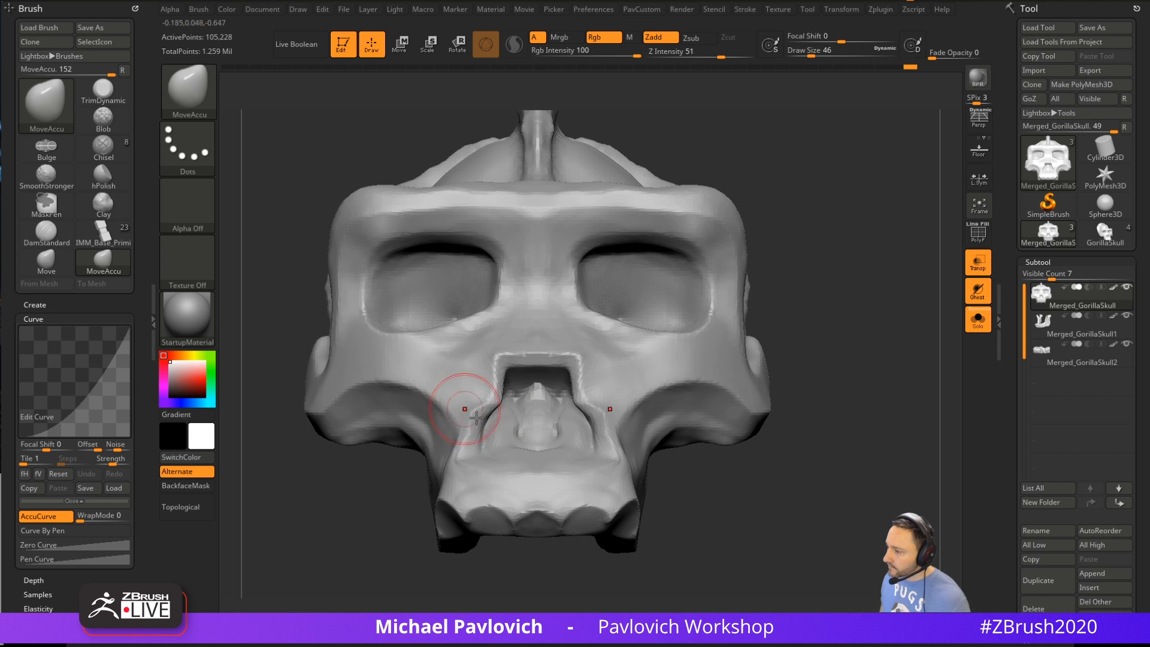
left_click_drag(497, 406, 488, 403)
left_click_drag(857, 328, 904, 333)
left_click_drag(835, 302, 862, 367, "ctrl")
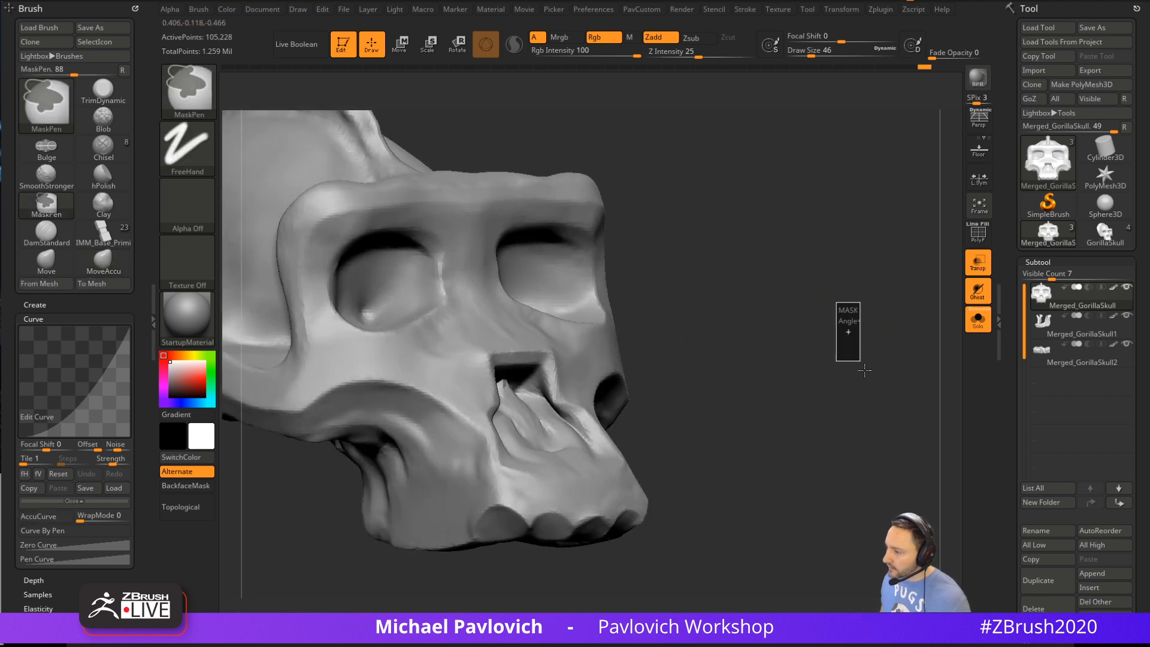
Raise the DynaMesh resolution and remesh the skull, with the Standard brush active at draw size 27
key("grave")
left_click(750, 171)
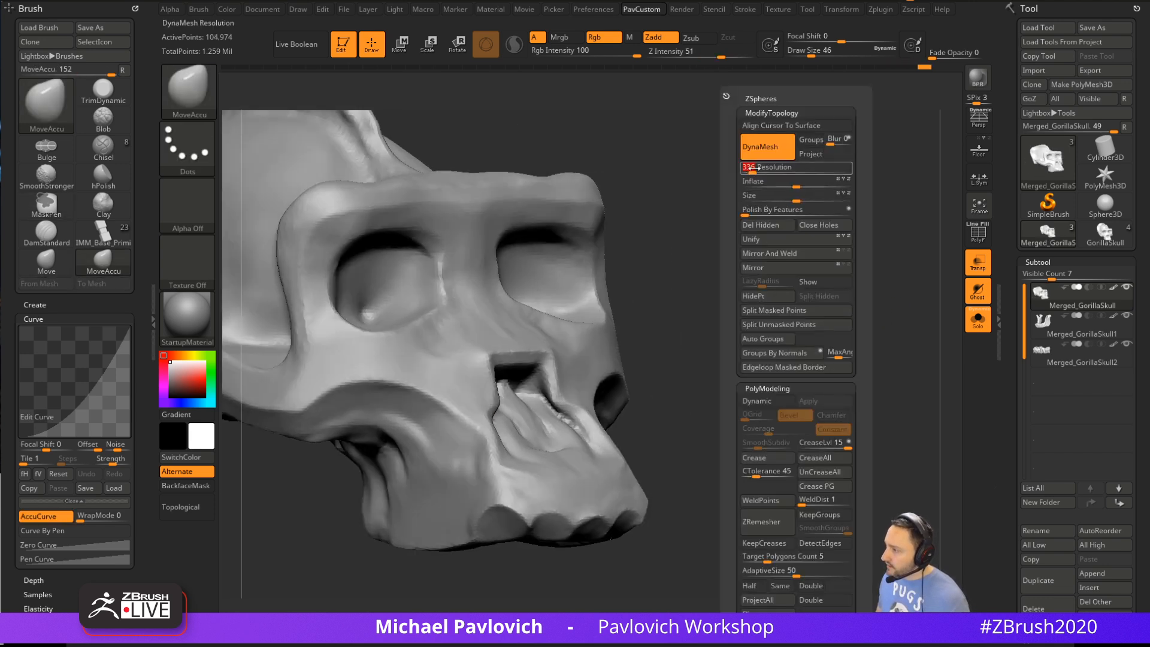
key("b")
key("s")
key("t")
key("s")
left_click_drag(516, 347, 504, 347)
left_click_drag(778, 299, 811, 370, "ctrl")
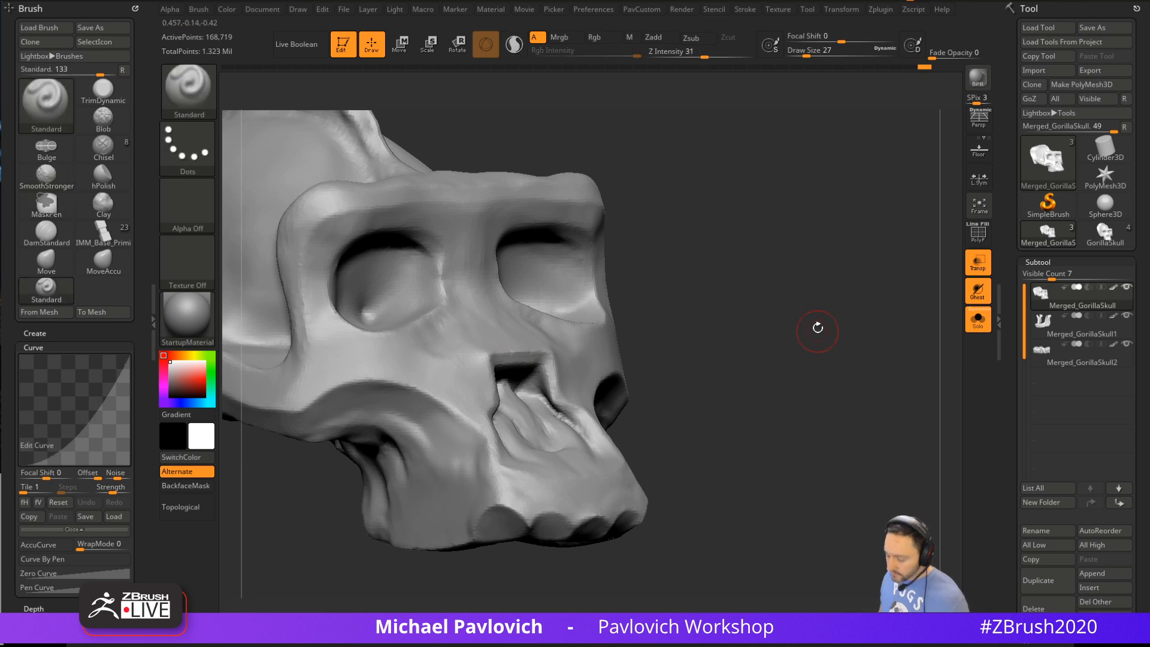
Crease the rim of the nasal opening with the DamStandard brush, reducing the draw size to 23
mouse_move(811, 298)
right_mouse_down()
mouse_move(729, 329)
mouse_move(719, 359)
right_mouse_up()
key("b")
key("d")
key("s")
right_click_drag(623, 311, 500, 335)
key("s")
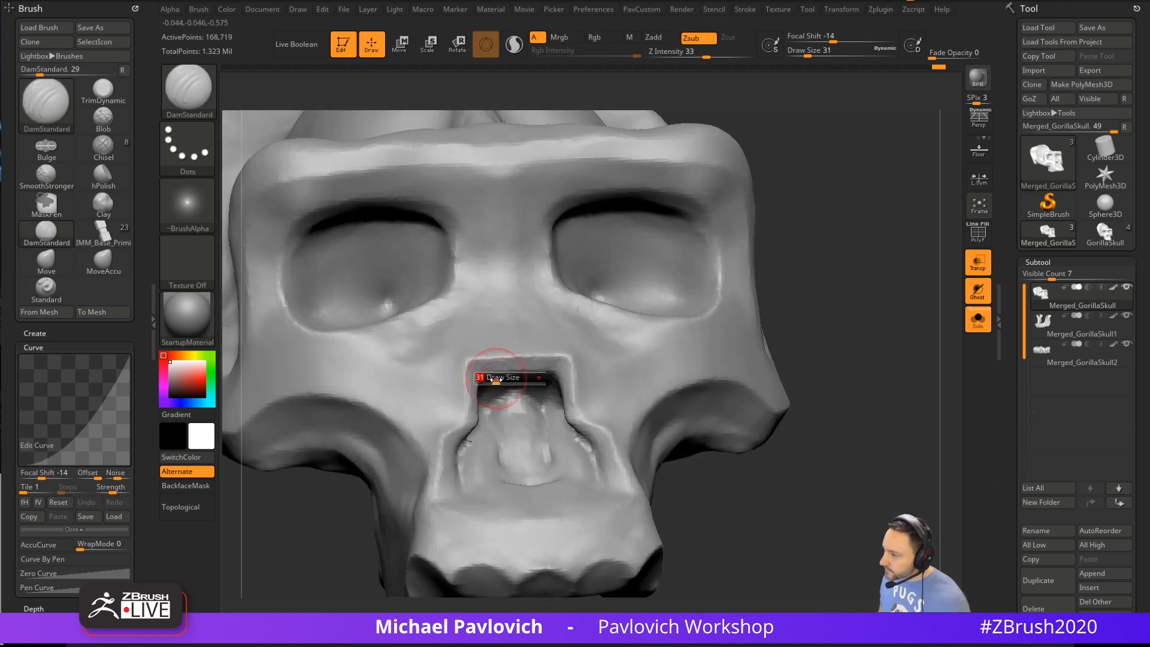
mouse_move(477, 377)
left_mouse_down()
mouse_move(474, 412)
mouse_move(448, 432)
left_mouse_up()
mouse_move(391, 477)
right_mouse_down()
mouse_move(703, 398)
mouse_move(469, 482)
right_mouse_up()
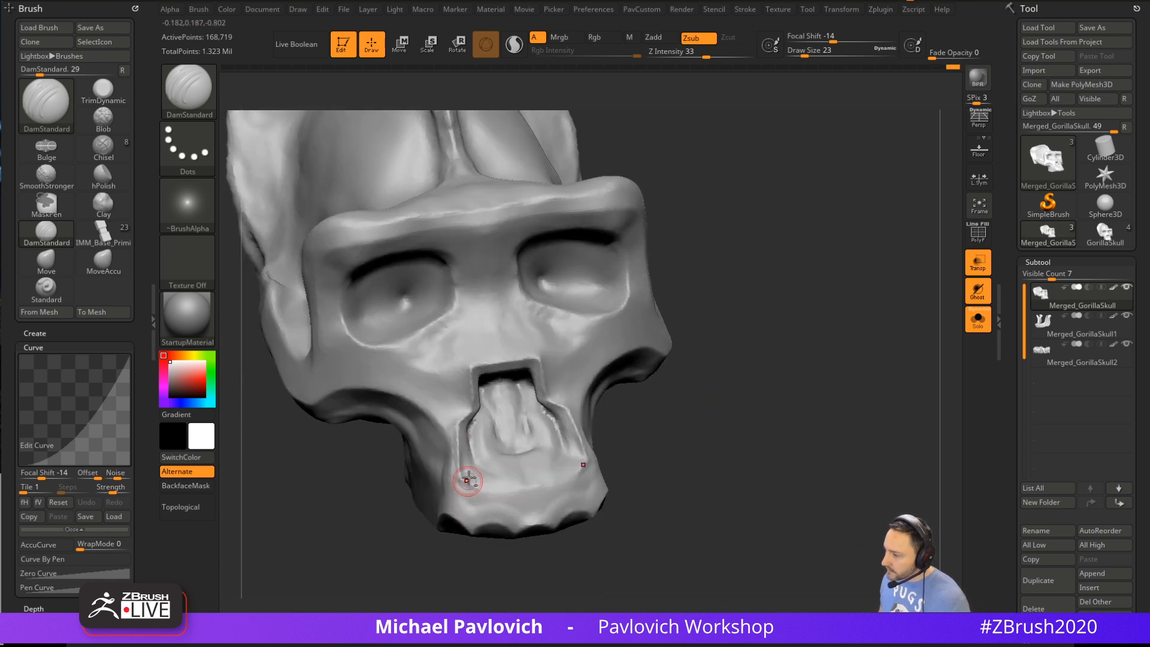
Flatten the bone around the nasal opening's rim with the hPolish brush at draw size 35
mouse_move(683, 408)
right_mouse_down("alt")
mouse_move(724, 411)
mouse_move(584, 383)
right_mouse_up("alt")
key("b")
key("h")
key("p")
key("s")
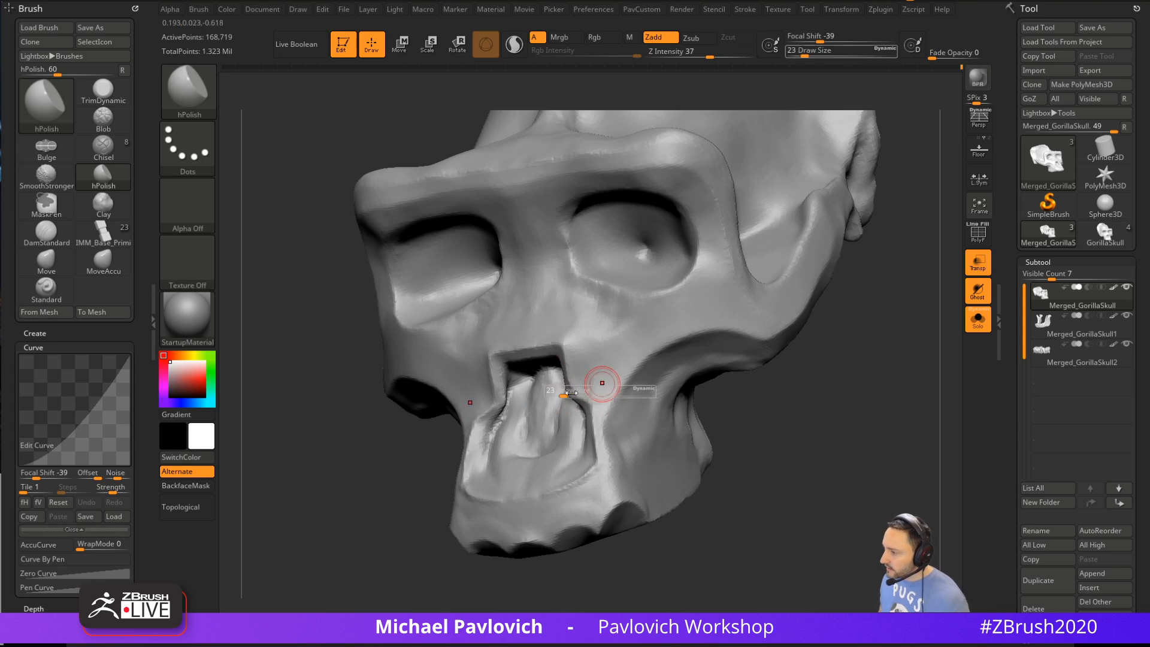
left_click_drag(563, 395, 568, 352)
right_click_drag(654, 393, 486, 389)
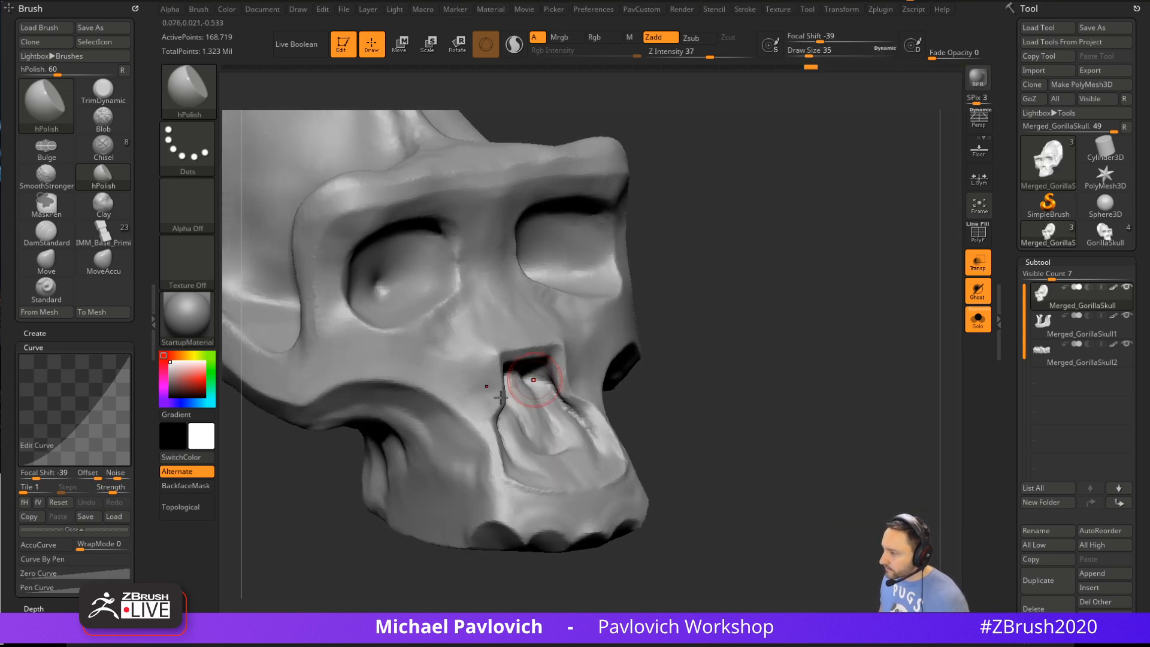
right_click_drag(666, 358, 487, 436)
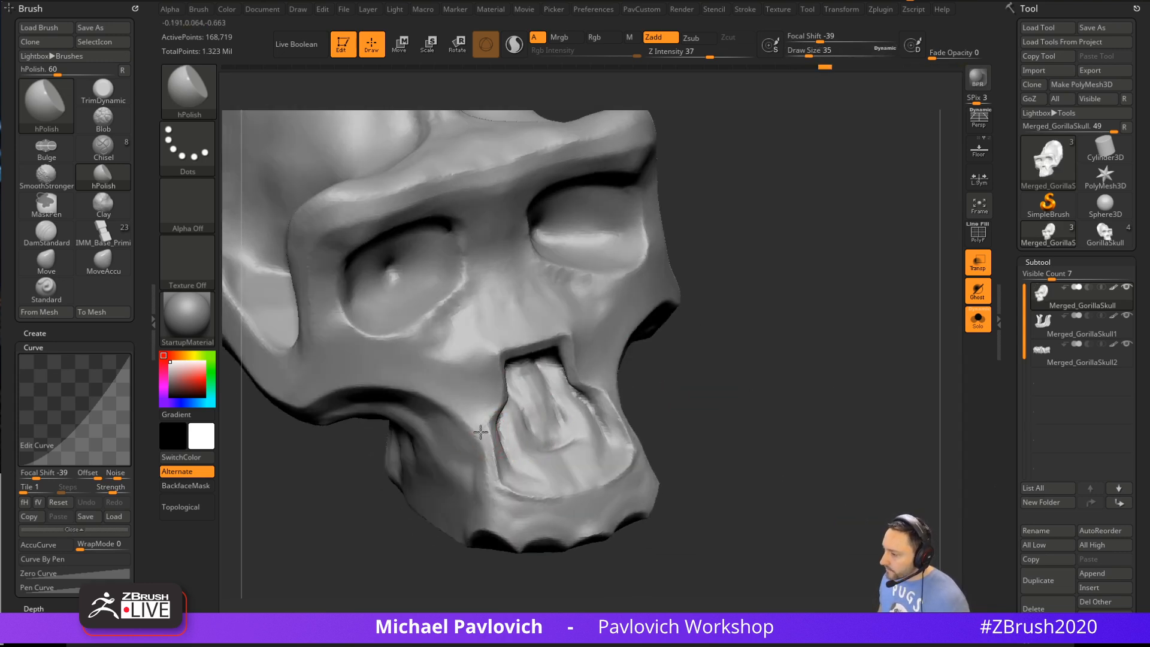
right_click_drag(768, 430, 818, 402)
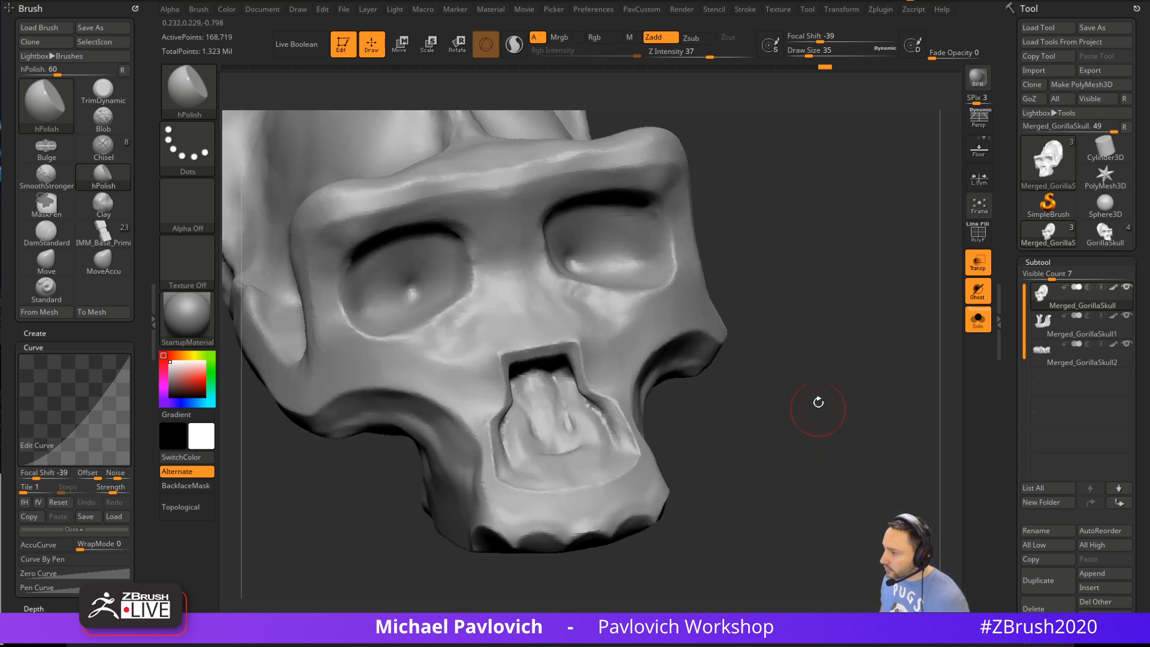
Check the surface processing progress in Agisoft Metashape and return to ZBrush
key("alt+Tab")
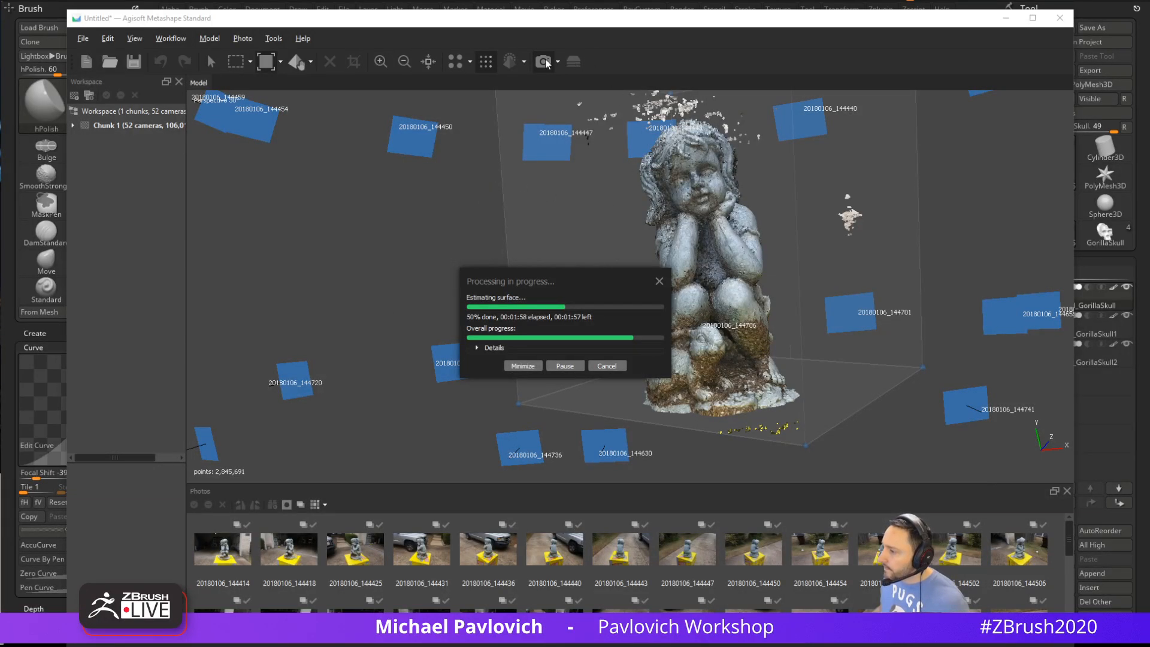
key("alt+Tab")
right_click_drag(662, 147, 723, 207)
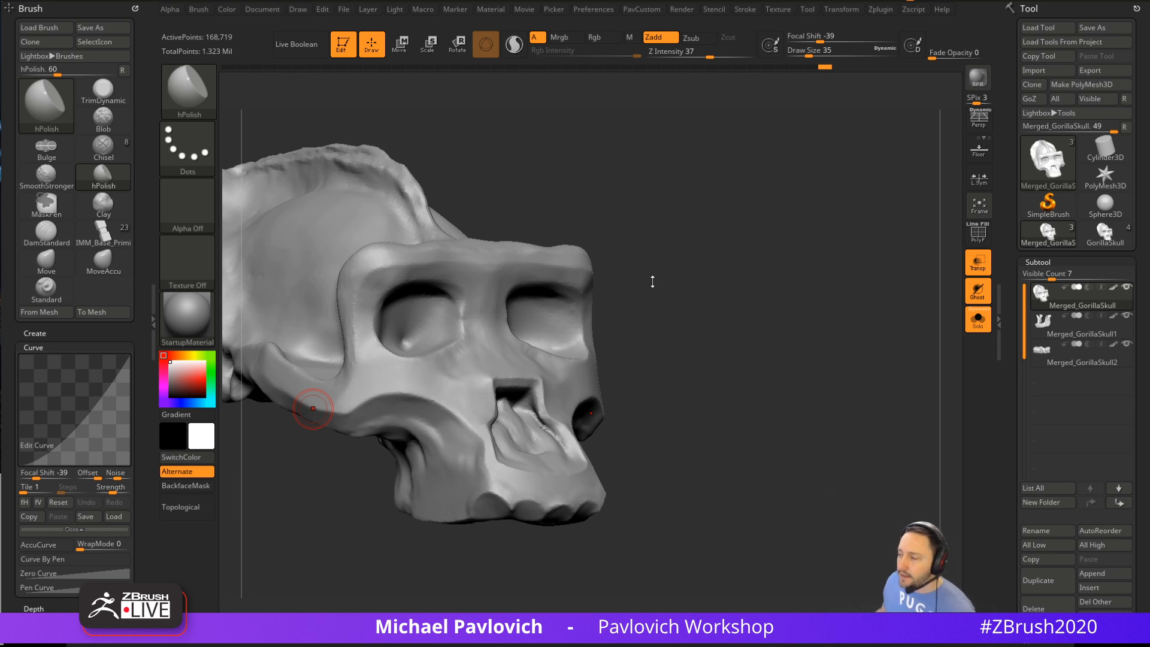
Display the wireframe, pull bumps out of the brow ridge at draw size 37 and remesh with DynaMesh
key("shift+f")
left_click_drag(791, 270, 845, 267)
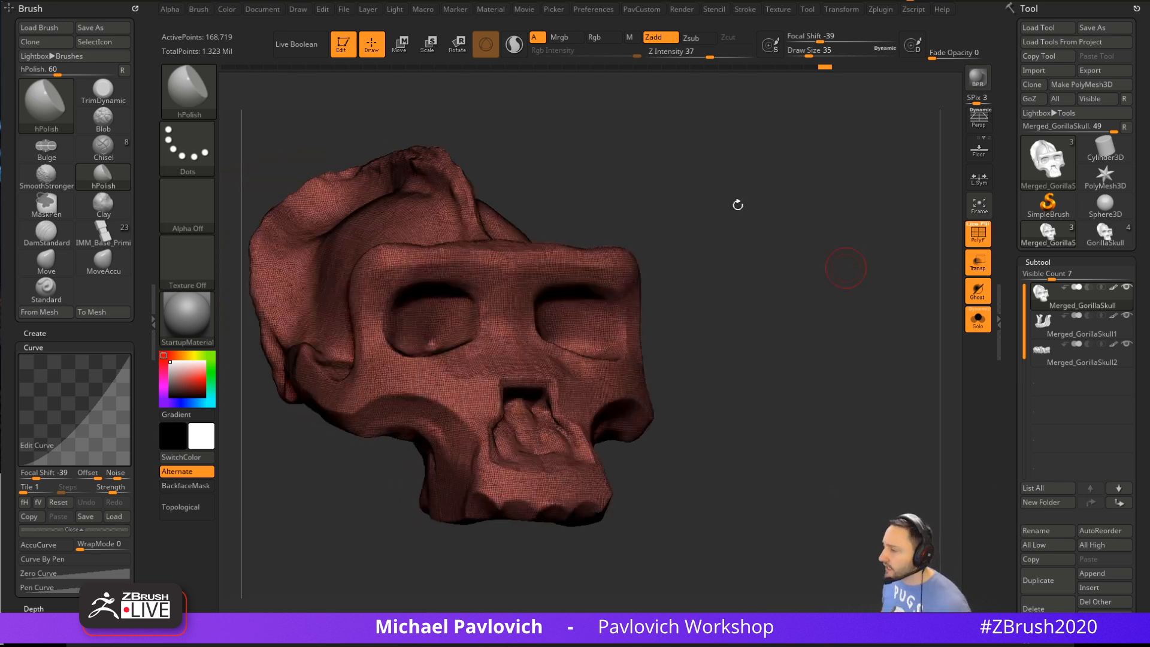
mouse_move(585, 247)
left_mouse_down("alt")
mouse_move(603, 270)
mouse_move(688, 242)
left_mouse_up("alt")
key("b")
key("s")
key("t")
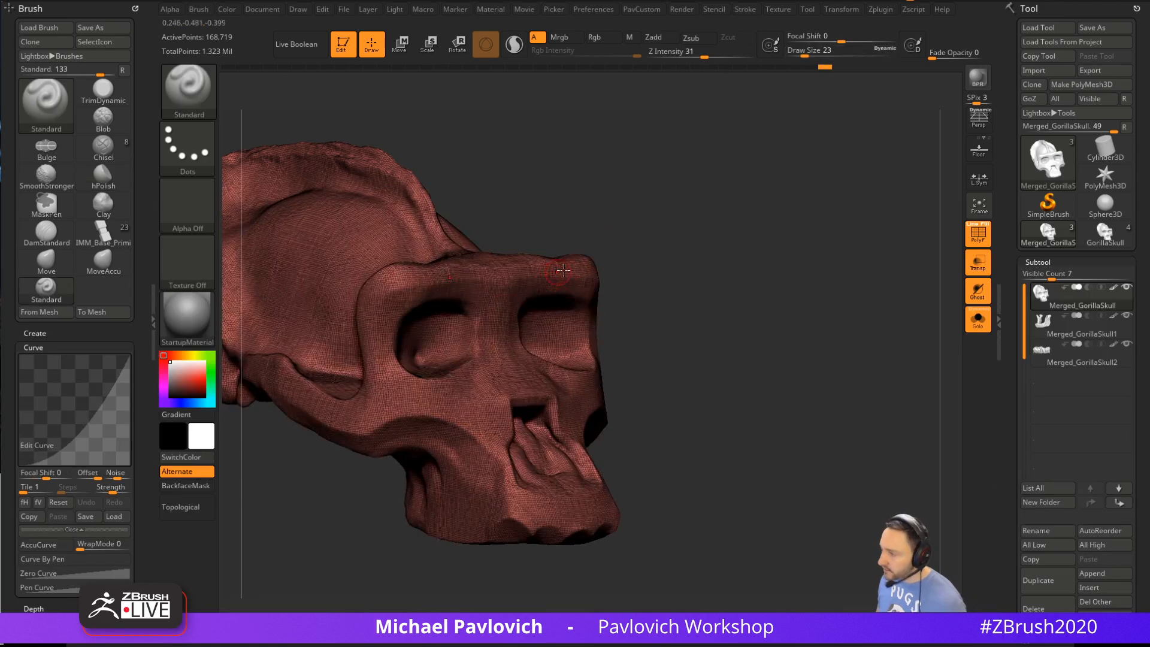
left_click_drag(605, 242, 637, 255)
mouse_move(523, 262)
left_mouse_down()
mouse_move(562, 274)
mouse_move(533, 263)
left_mouse_up()
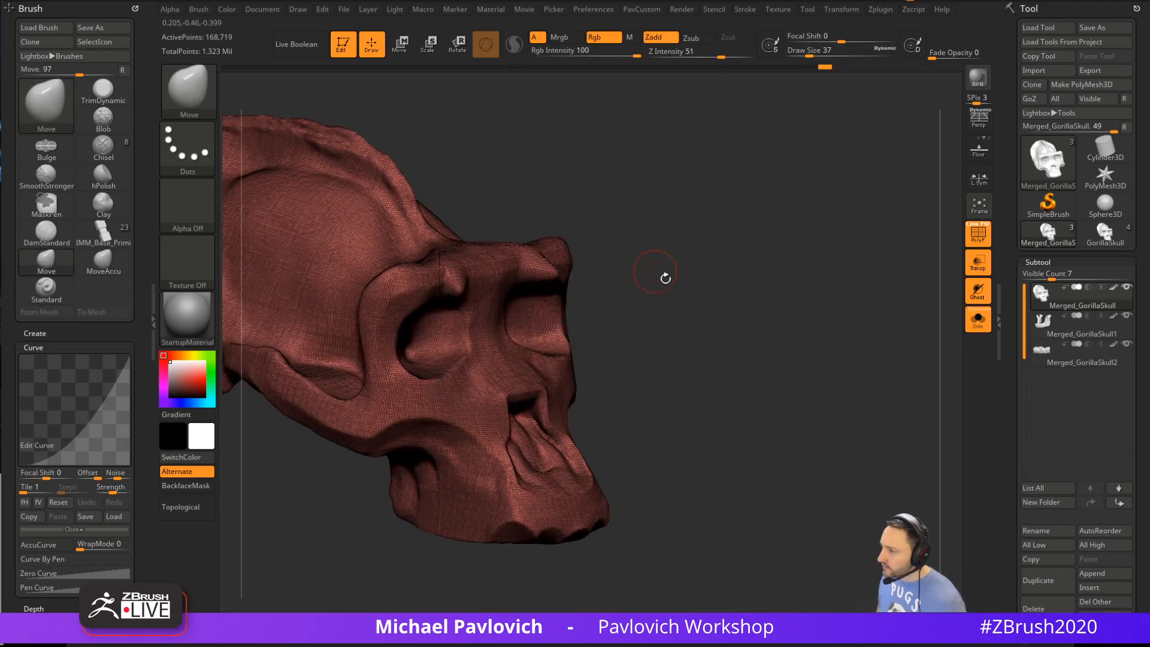
left_click_drag(692, 218, 759, 380, "ctrl")
Pull the brow bumps further with the Move brush and remesh the skull again
key("b")
key("m")
key("v")
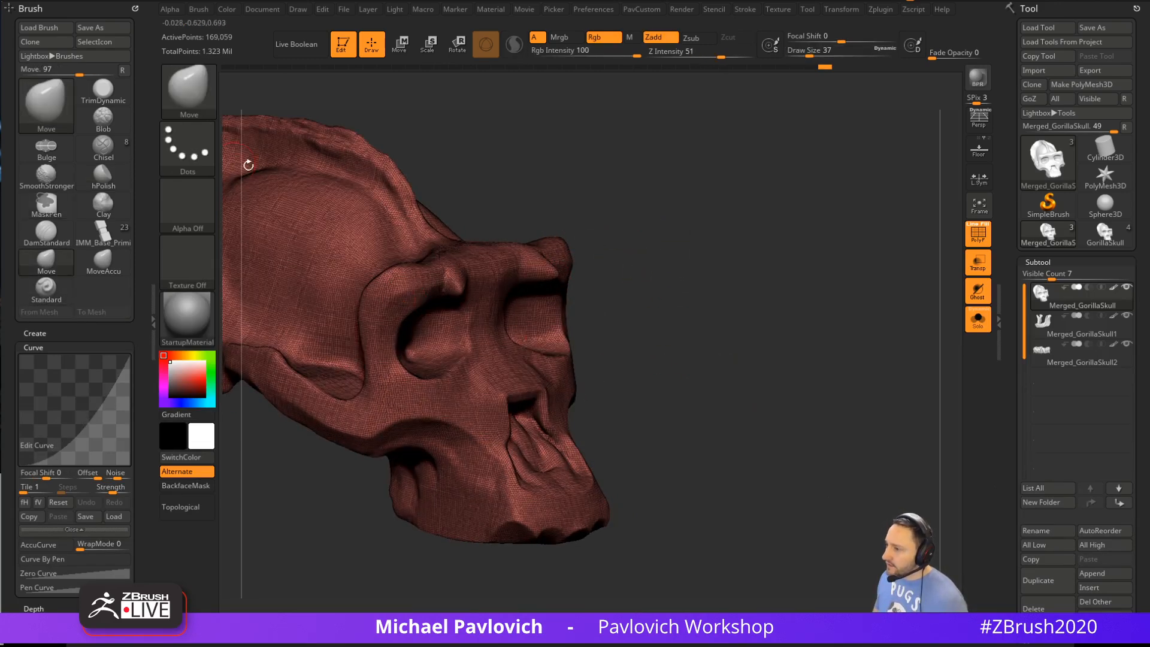
left_click_drag(248, 165, 438, 197)
mouse_move(294, 178)
left_mouse_down()
mouse_move(659, 223)
mouse_move(710, 290)
mouse_move(743, 258)
mouse_move(701, 292)
left_mouse_up()
left_click_drag(806, 226, 868, 377, "ctrl")
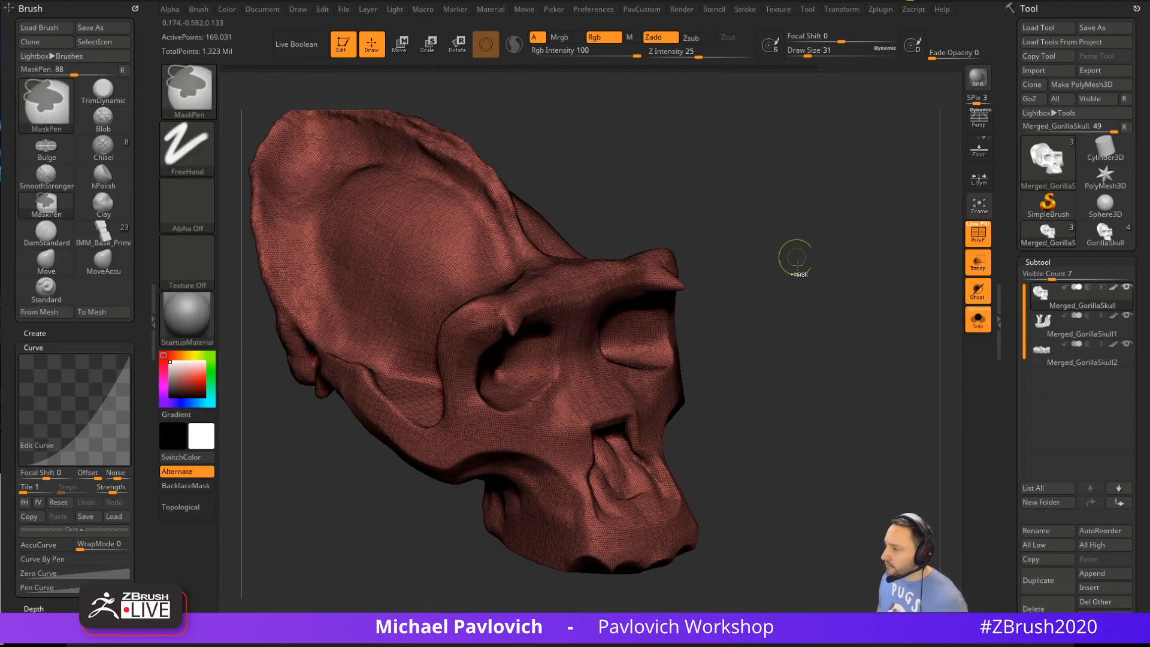
Undo the brow ridge pulls and their remeshes
key("ctrl+z")
left_click_drag(782, 300, 821, 269)
left_click_drag(718, 216, 843, 281)
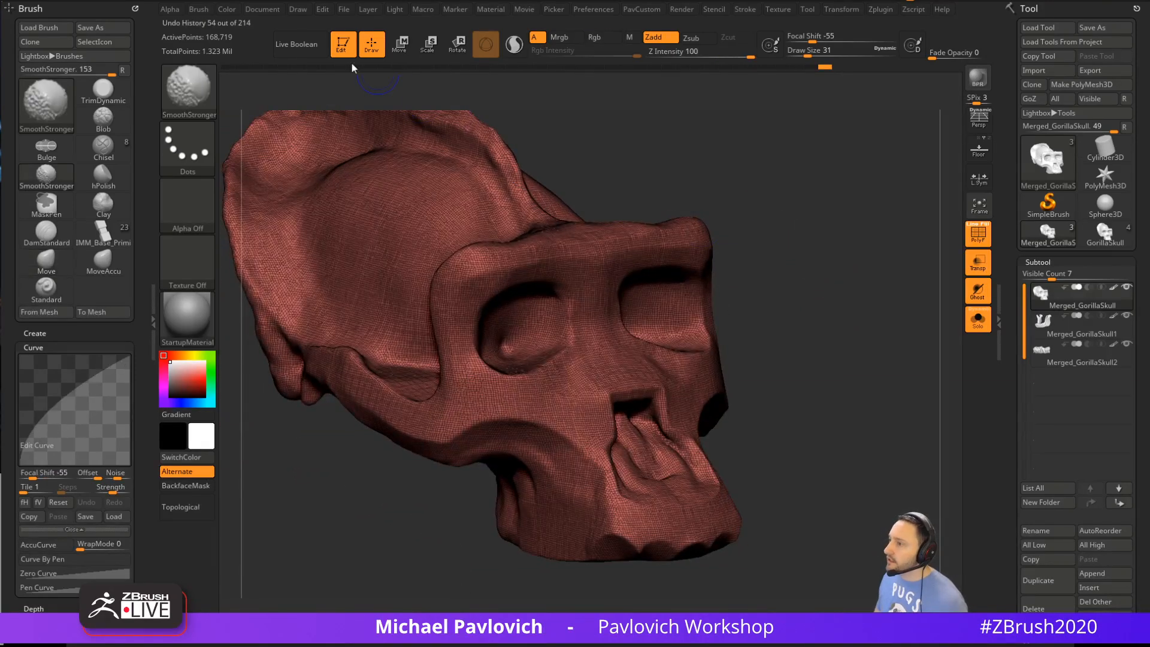
Enable Sculptris Pro and rework the brow above the eye sockets with smoothing and the Move brush, reducing the draw size to 13
left_click(514, 45, "shift")
mouse_move(839, 263)
left_mouse_down("alt")
mouse_move(796, 316)
mouse_move(821, 289)
mouse_move(525, 205)
mouse_move(552, 229)
left_mouse_up("alt")
key("s")
mouse_move(548, 234)
left_mouse_down("shift")
mouse_move(519, 334)
mouse_move(533, 206)
mouse_move(451, 215)
left_mouse_up("shift")
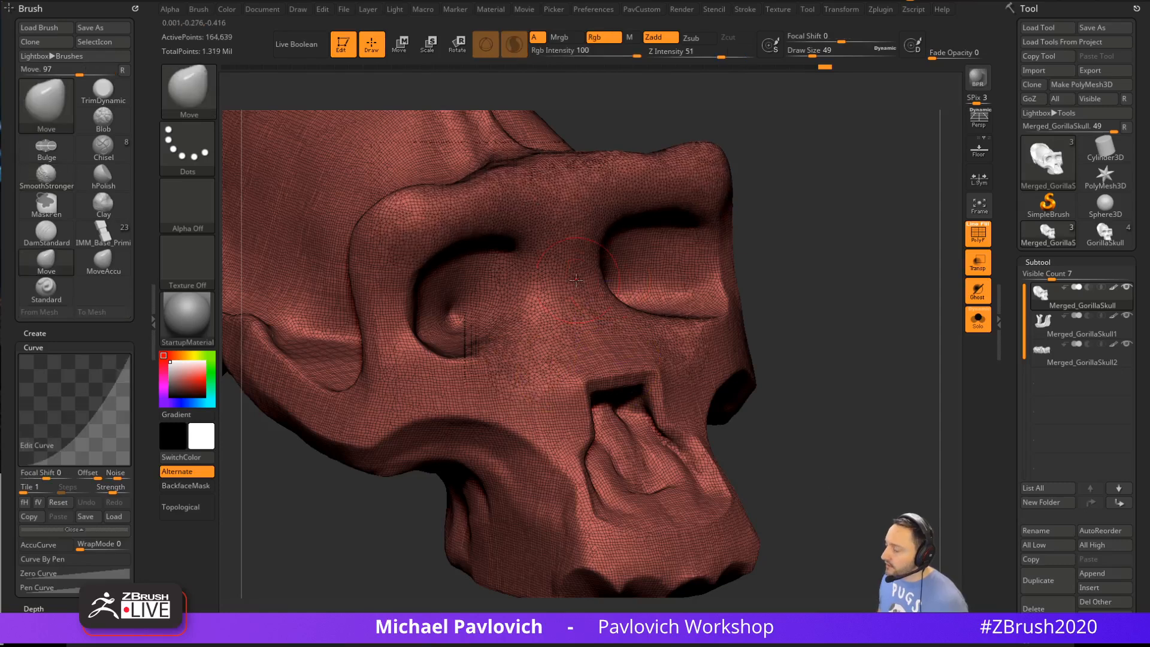
key("s")
mouse_move(549, 245)
left_mouse_down()
mouse_move(537, 246)
mouse_move(534, 205)
mouse_move(509, 222)
mouse_move(530, 257)
mouse_move(563, 240)
mouse_move(531, 195)
left_mouse_up()
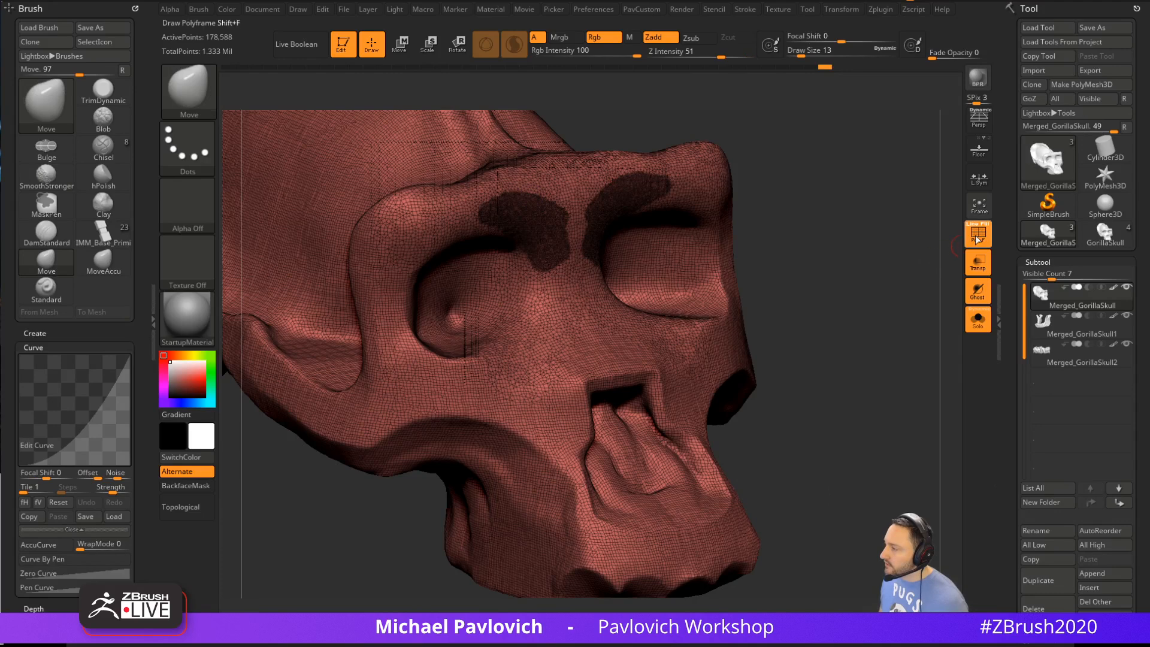
Hide the wireframe, turn off Sculptris Pro and draw a thin wavy ridge over the eye sockets with Standard at draw size 6
left_click(977, 234)
left_click_drag(892, 245, 773, 266)
key("2")
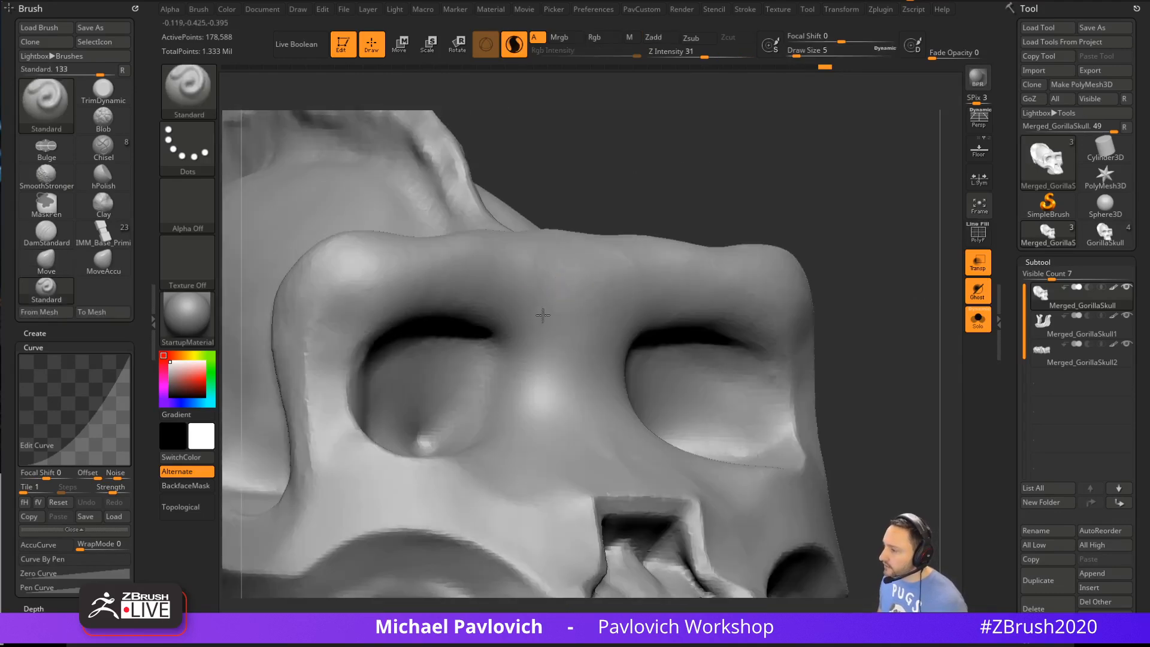
left_click(518, 52)
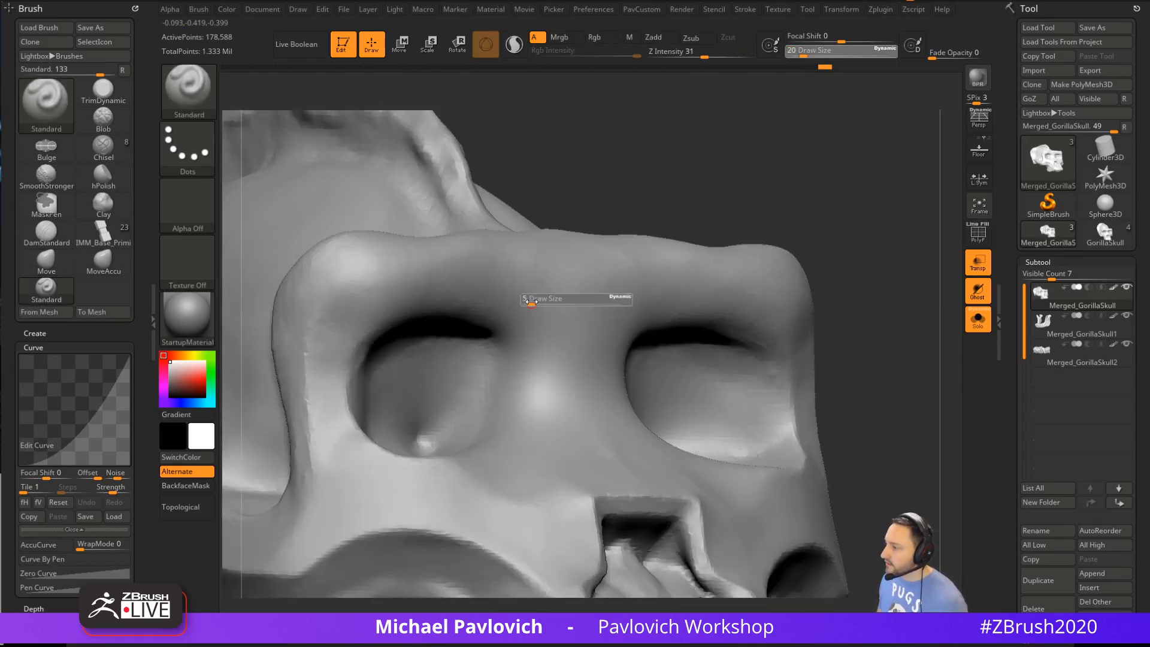
key("bracketright")
key("bracketright")
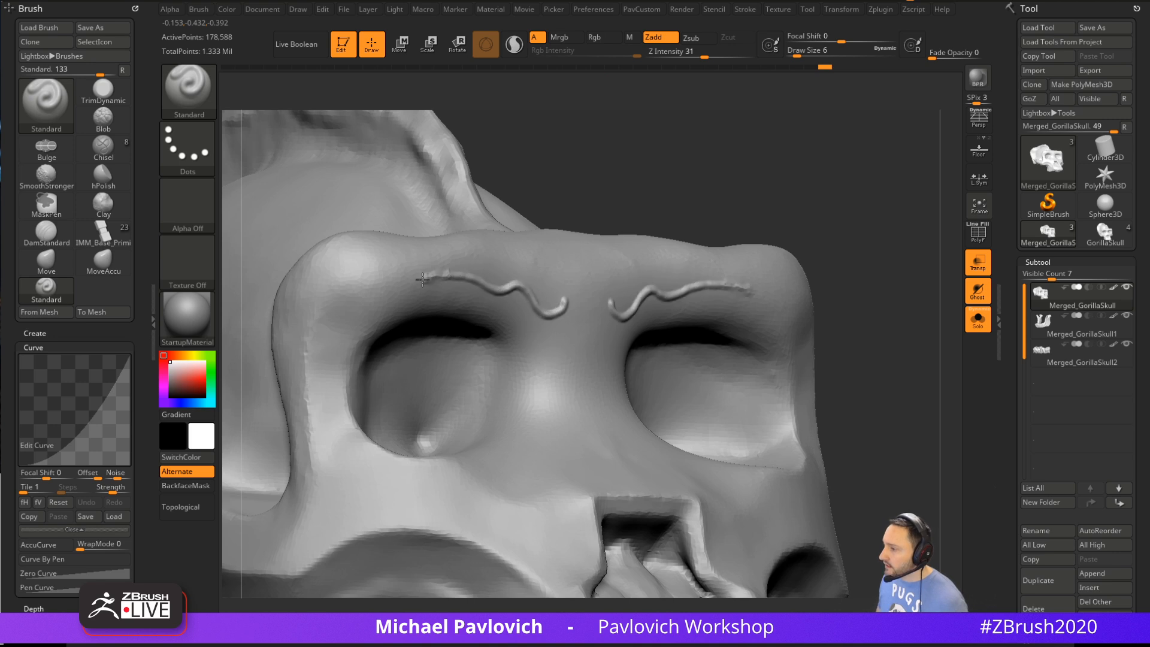
left_click_drag(735, 167, 600, 189)
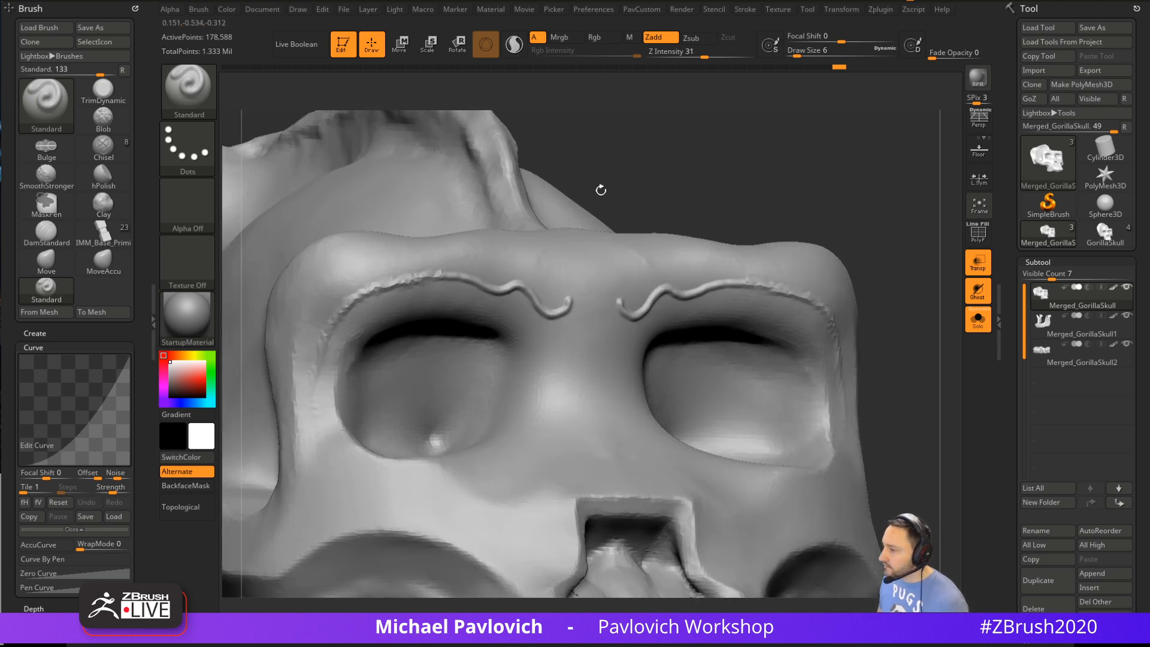
Turn on Sculptris Pro and draw thin ridges from the nose bridge under the eye sockets to the cheekbones with Standard
left_click(515, 50)
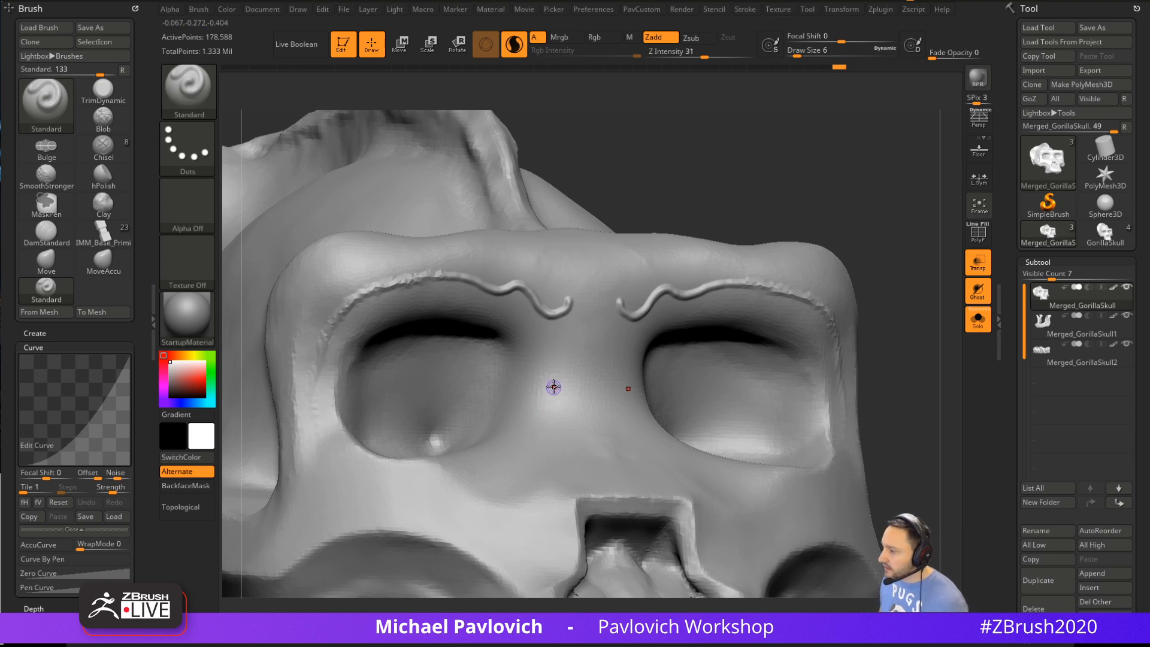
left_click_drag(530, 444, 470, 486)
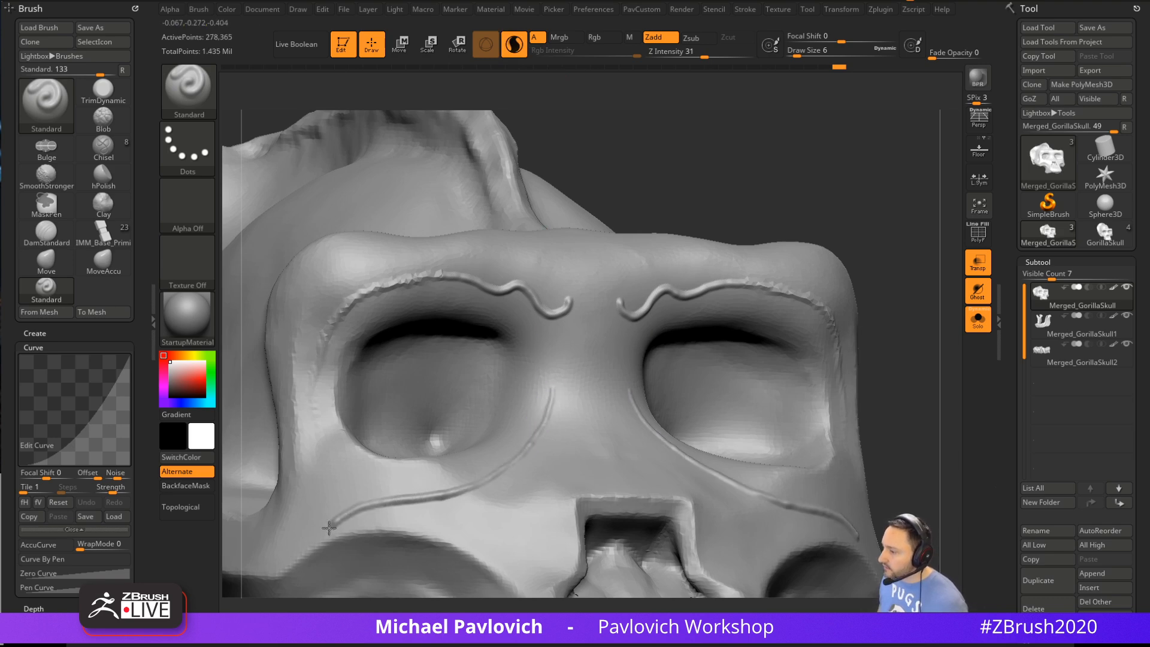
left_click_drag(329, 527, 503, 514)
Inspect the mesh density with the wireframe on, remesh the skull with DynaMesh and hide the wireframe
left_click(988, 232)
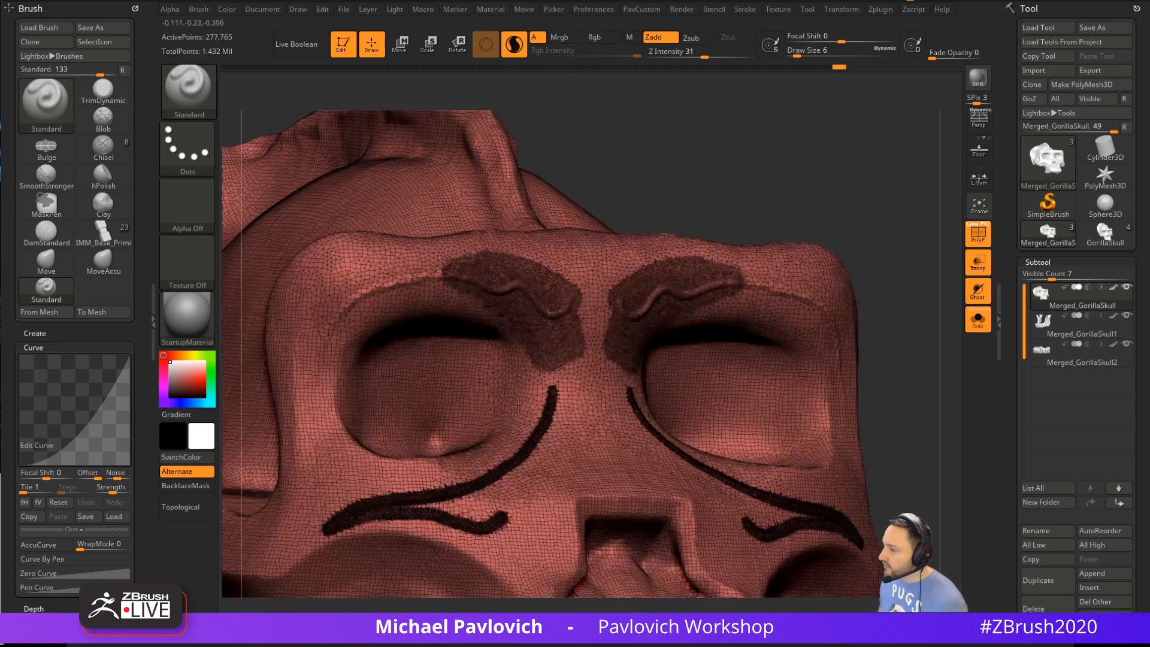
left_click(982, 238)
left_click_drag(885, 282, 831, 227)
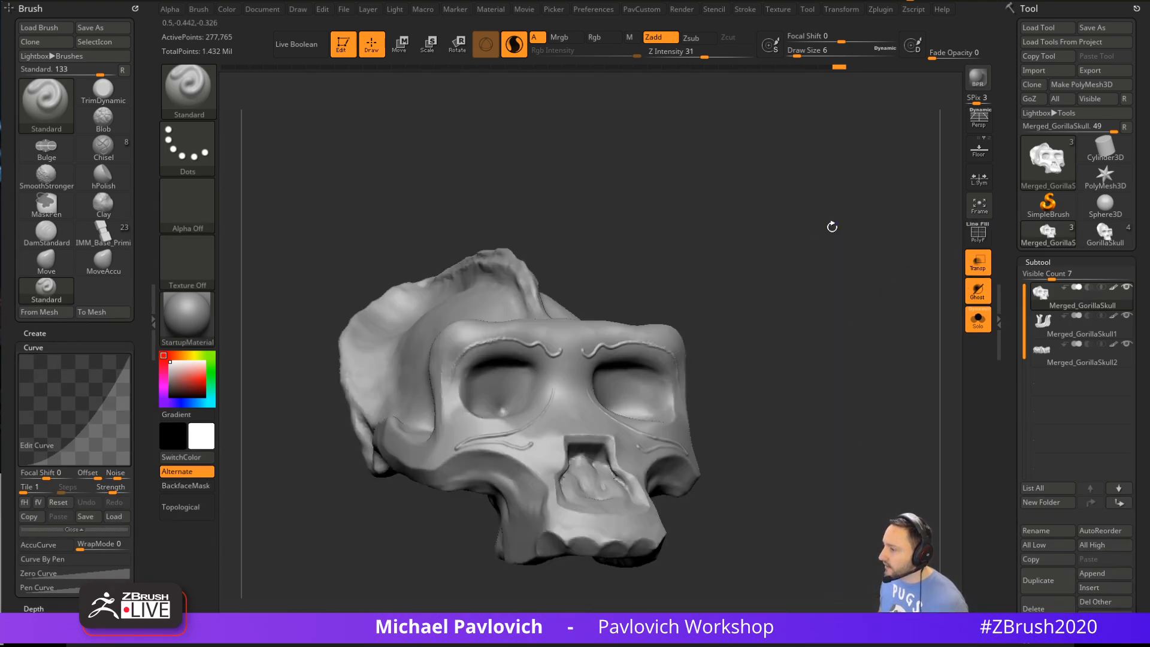
left_click(984, 238)
left_click_drag(911, 210, 859, 249, "alt")
left_click_drag(812, 141, 918, 282, "ctrl")
left_click(977, 239)
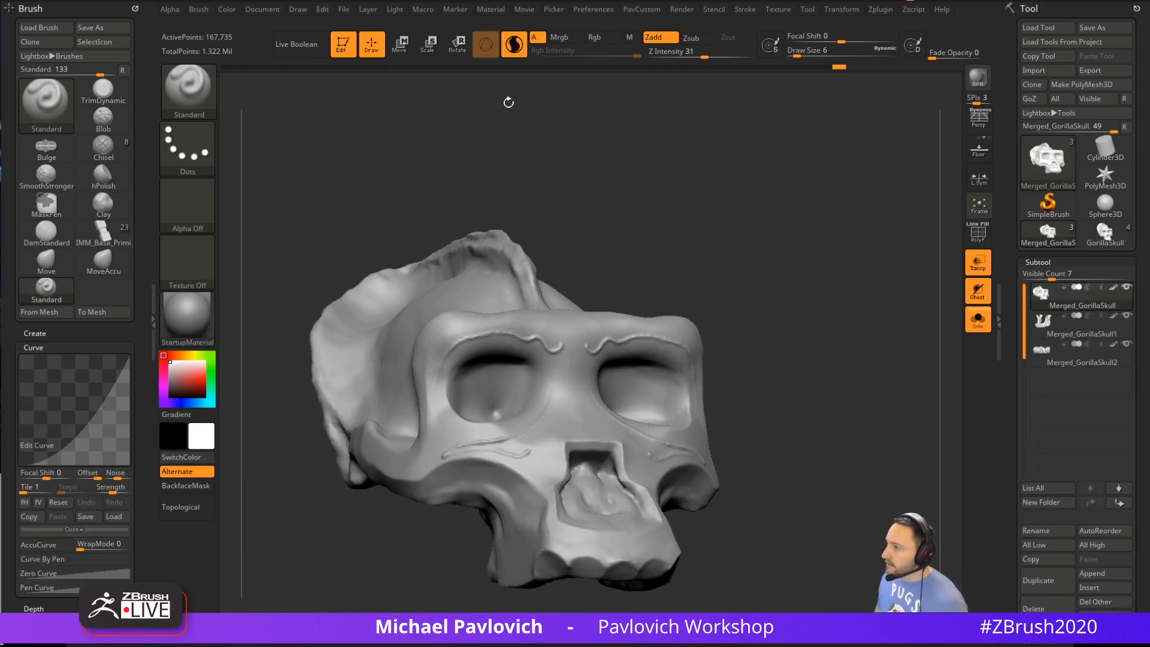
Smooth away the thin ridges above and below the eye sockets with SmoothStronger at draw size 25
mouse_move(675, 221)
left_mouse_down()
mouse_move(842, 264)
mouse_move(504, 400)
mouse_move(580, 367)
left_mouse_up()
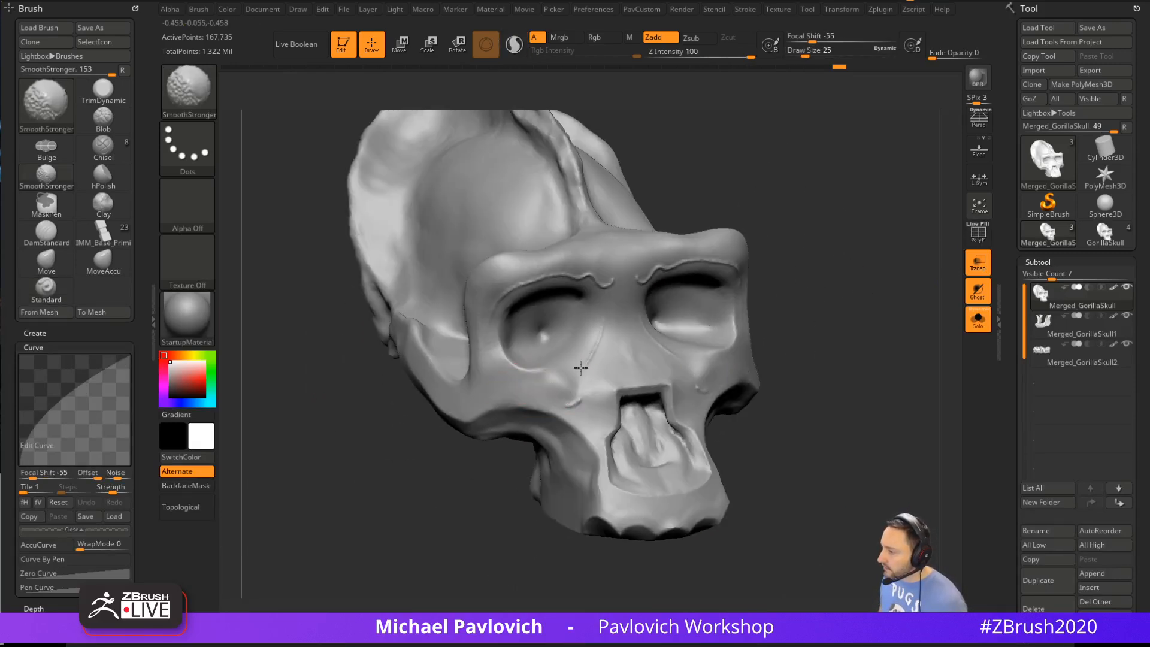
left_click_drag(601, 315, 514, 284, "shift")
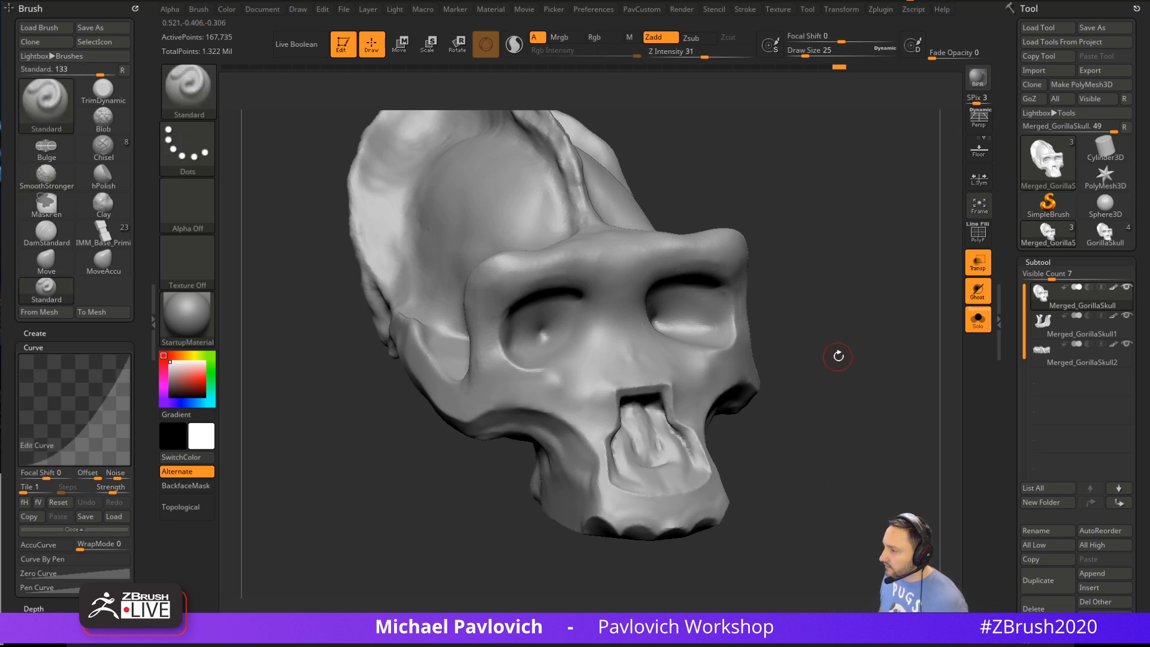
mouse_move(836, 354)
left_mouse_down("shift")
mouse_move(854, 347)
mouse_move(810, 287)
mouse_move(829, 262)
mouse_move(875, 264)
left_mouse_up("shift")
Refine the brow and eye socket rims with the Standard brush at draw size 44 and the Move brush at 41
key("s")
mouse_move(511, 287)
left_mouse_down()
mouse_move(520, 288)
mouse_move(509, 313)
left_mouse_up()
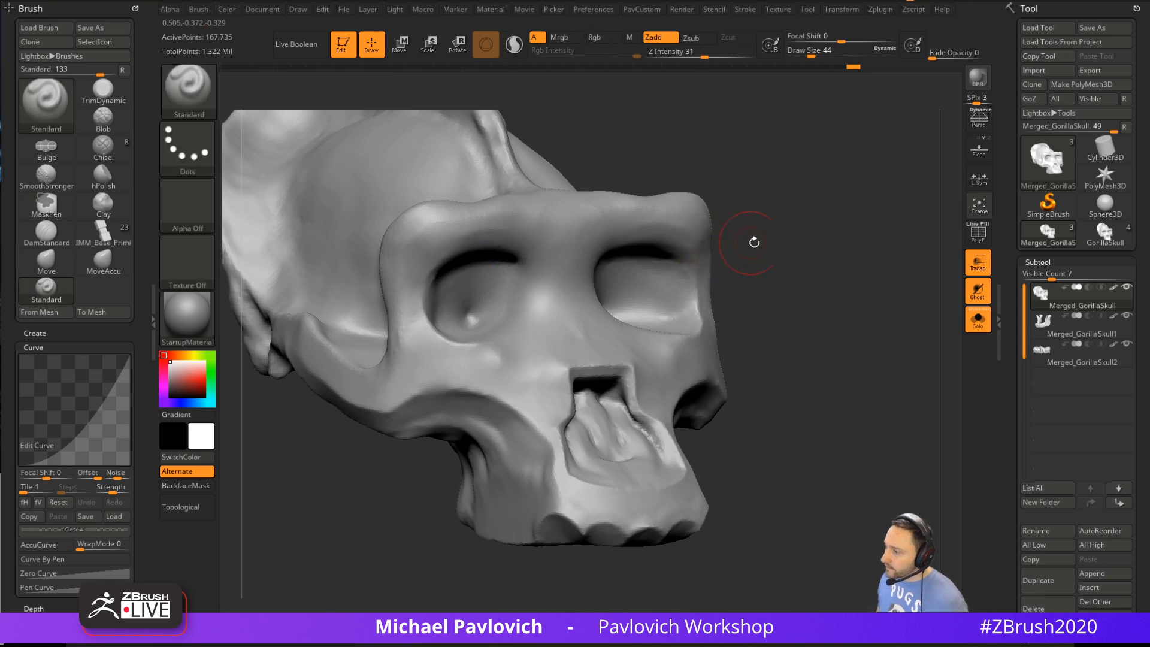
mouse_move(752, 243)
left_mouse_down()
mouse_move(844, 261)
mouse_move(847, 249)
mouse_move(820, 263)
mouse_move(916, 266)
mouse_move(582, 226)
left_mouse_up()
key("b")
key("d")
key("s")
key("b")
key("m")
key("v")
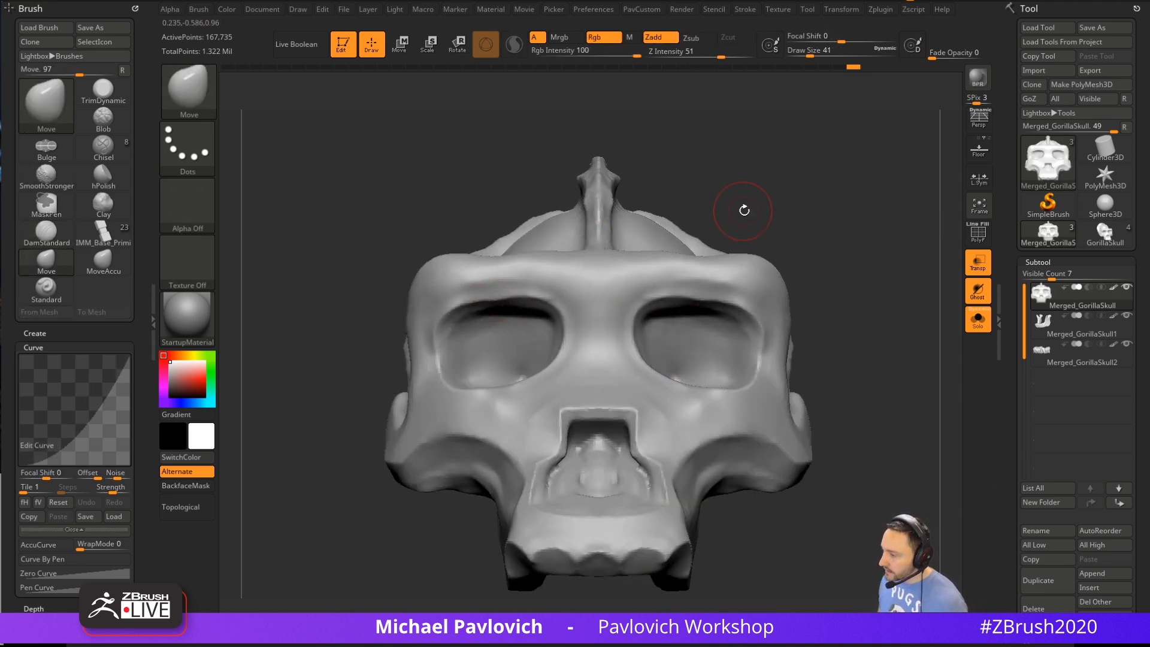
Flatten the upper rims of the eye sockets with the hPolish brush at draw size 41
left_click_drag(744, 210, 754, 181)
key("b")
key("h")
key("p")
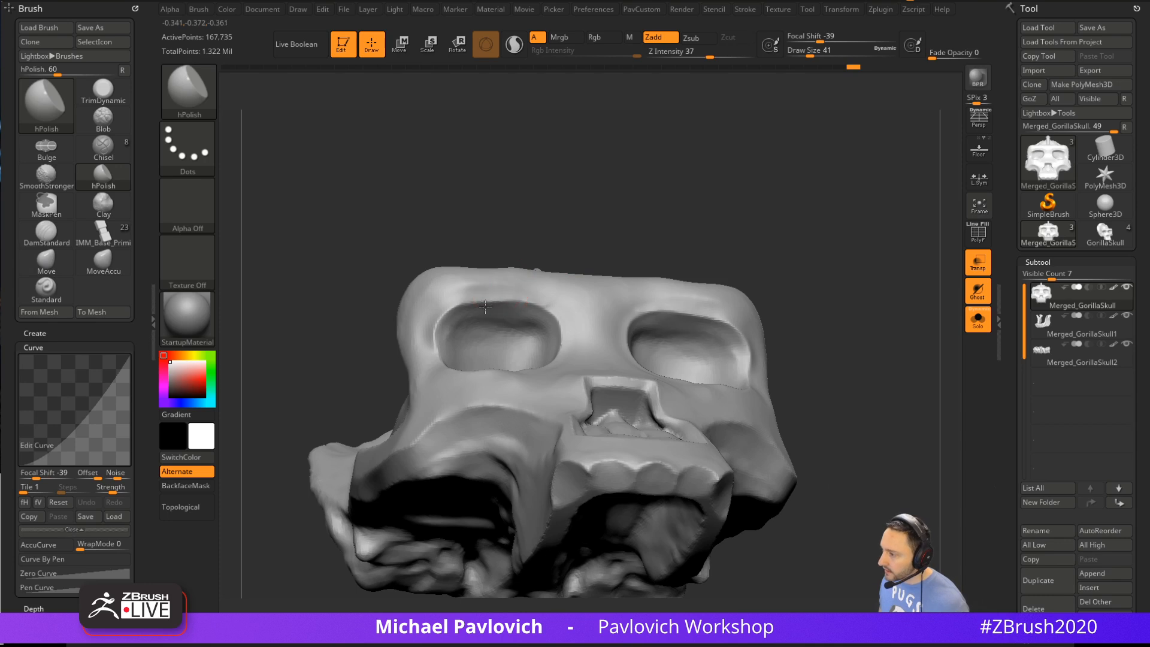
right_click_drag(462, 346, 708, 293)
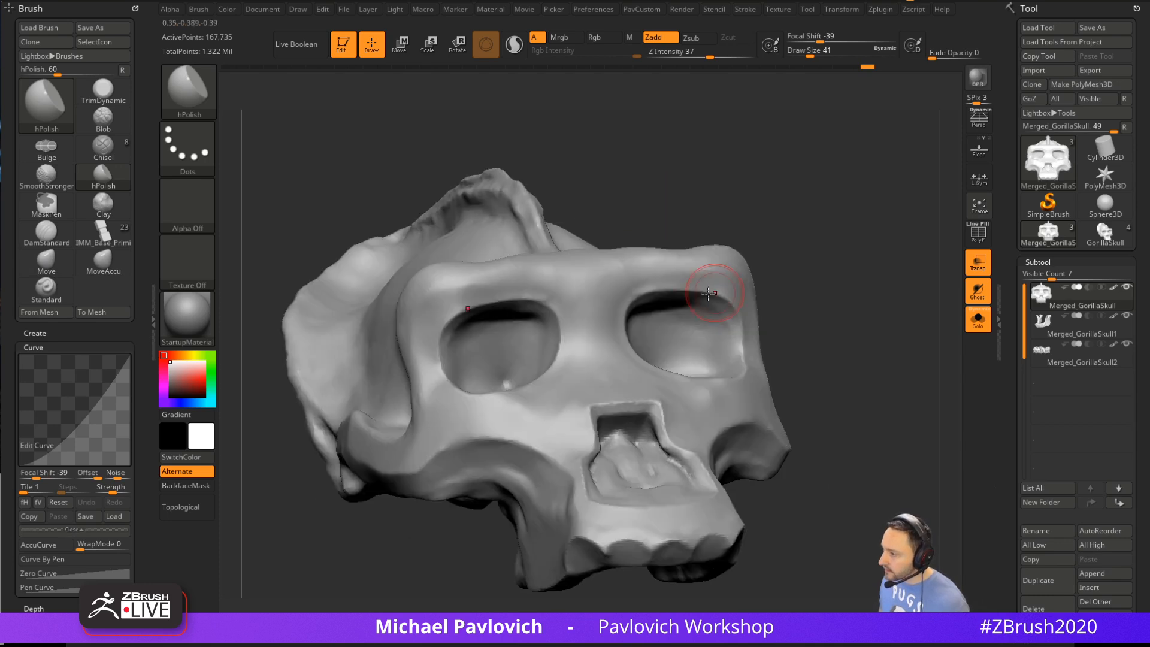
right_click_drag(585, 321, 849, 248, "shift")
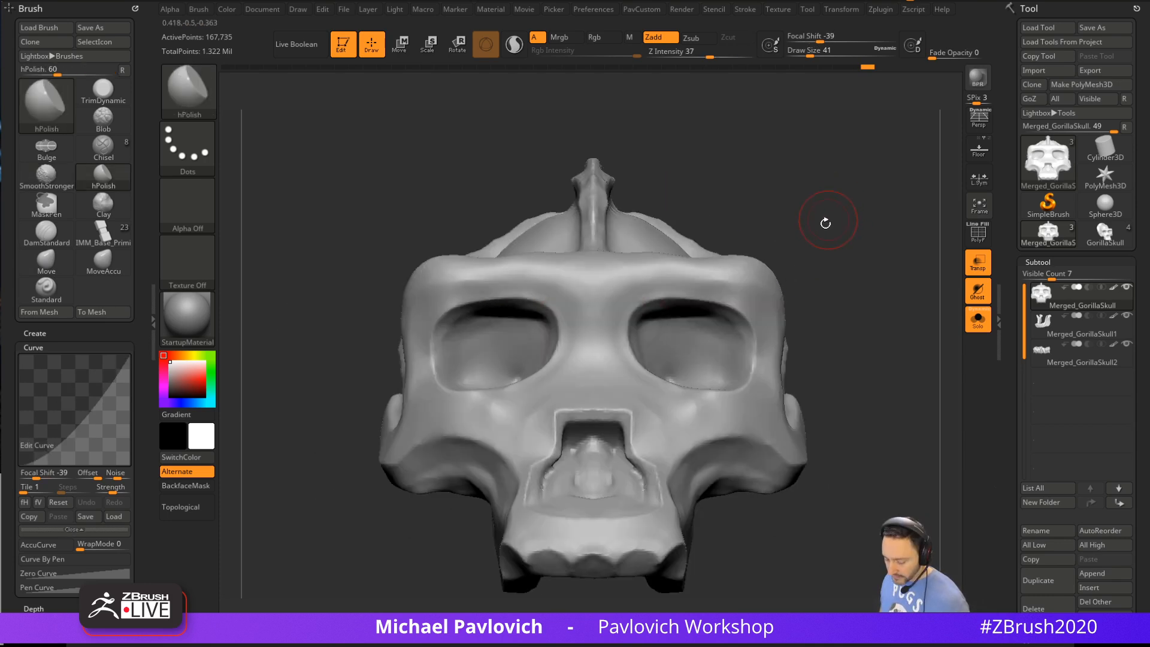
Pull the centre of the brow down between the eye sockets with the Move brush at draw size 87
key("b")
key("m")
key("v")
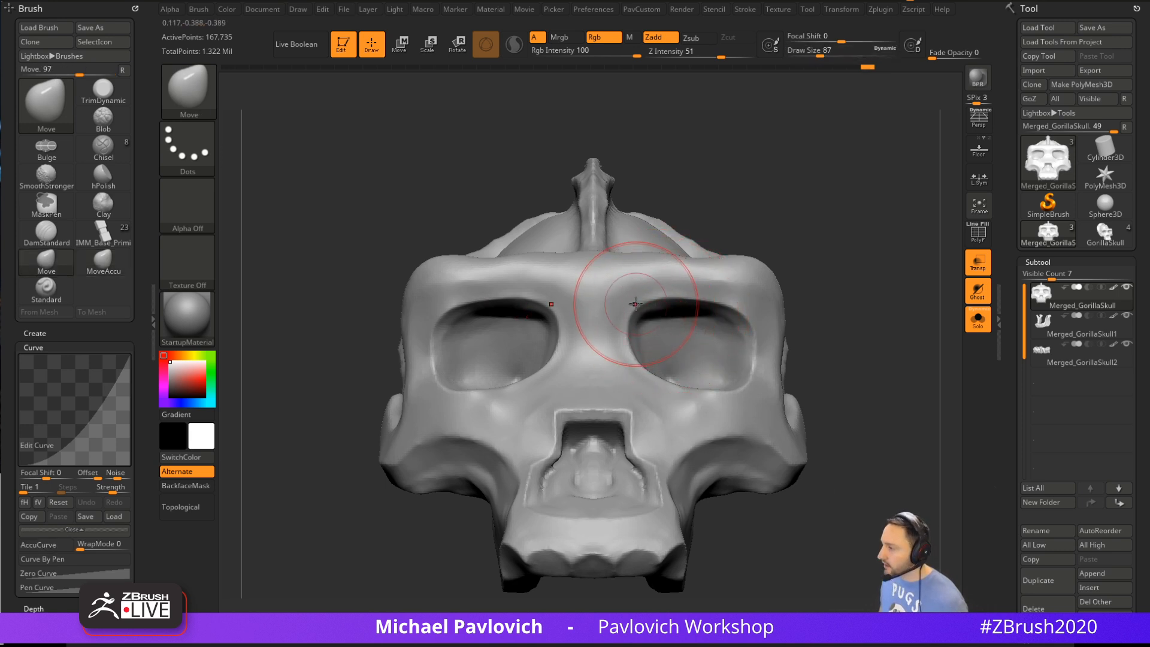
mouse_move(634, 304)
left_mouse_down()
mouse_move(655, 270)
mouse_move(674, 303)
mouse_move(671, 287)
mouse_move(613, 264)
mouse_move(654, 264)
mouse_move(599, 273)
left_mouse_up()
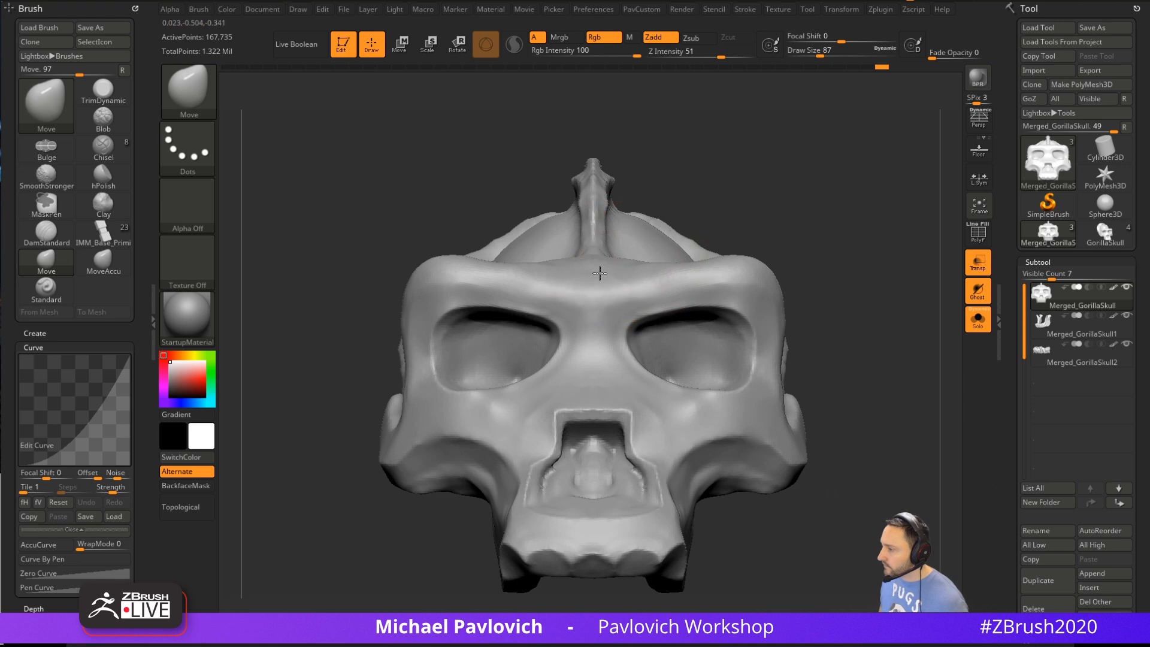
Reshape the inner edges and square off the upper outer corners of the eye sockets with MoveAccu at draw size 65 to 77
key("b")
key("m")
key("a")
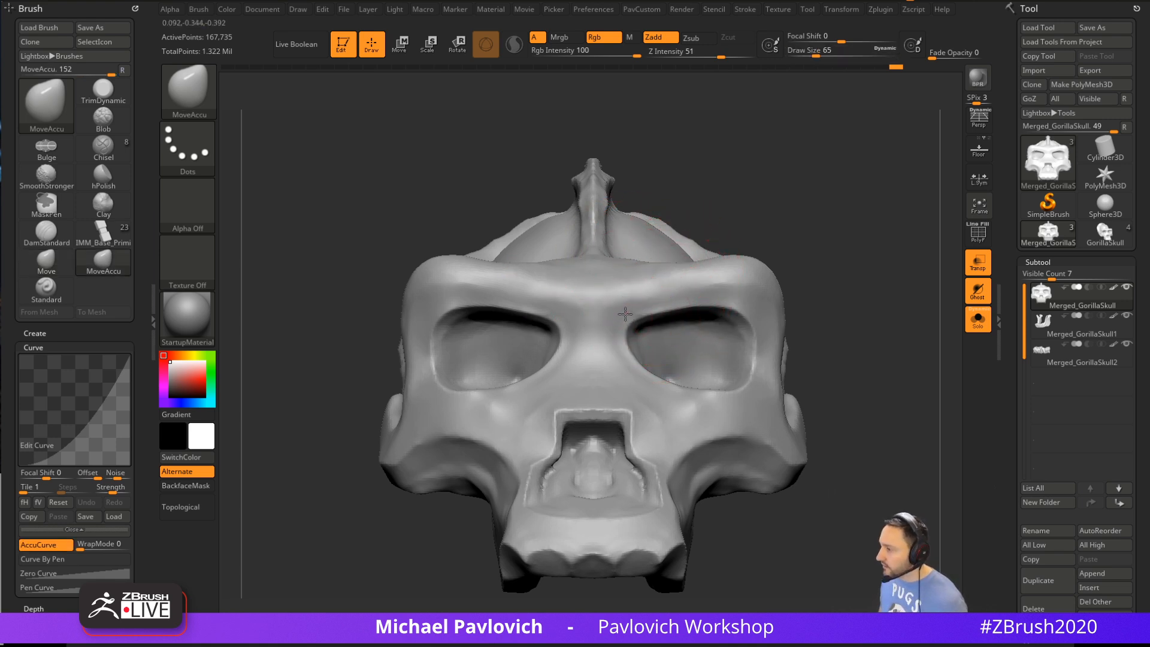
left_click_drag(625, 314, 627, 315)
key("[")
left_click_drag(645, 373, 637, 387)
key("]")
key("]")
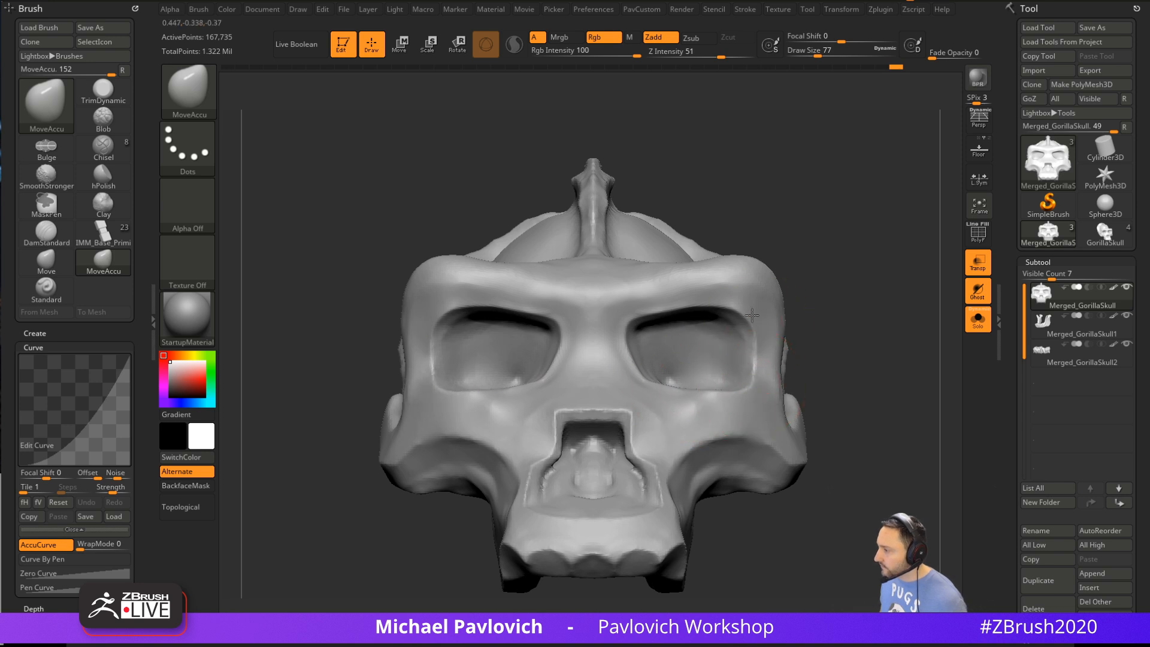
left_click_drag(752, 314, 727, 300)
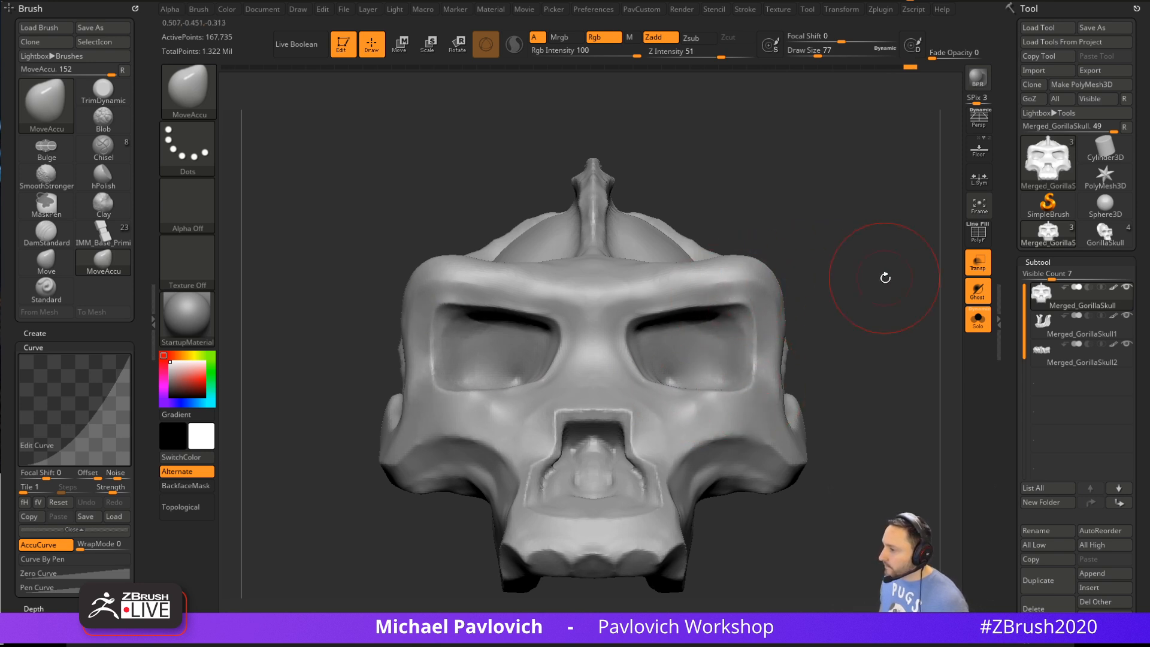
Adjust the outer brow and the top edges of the eye sockets with the Move brush, reducing the draw size to 44
mouse_move(885, 278)
left_mouse_down()
mouse_move(859, 295)
mouse_move(831, 294)
left_mouse_up()
key("b")
key("m")
key("v")
left_click_drag(763, 287, 760, 267)
mouse_move(844, 156)
left_mouse_down()
mouse_move(876, 242)
mouse_move(814, 262)
mouse_move(849, 306)
mouse_move(745, 295)
mouse_move(731, 308)
left_mouse_up()
key("bracketright")
key("bracketleft")
key("bracketleft")
key("bracketleft")
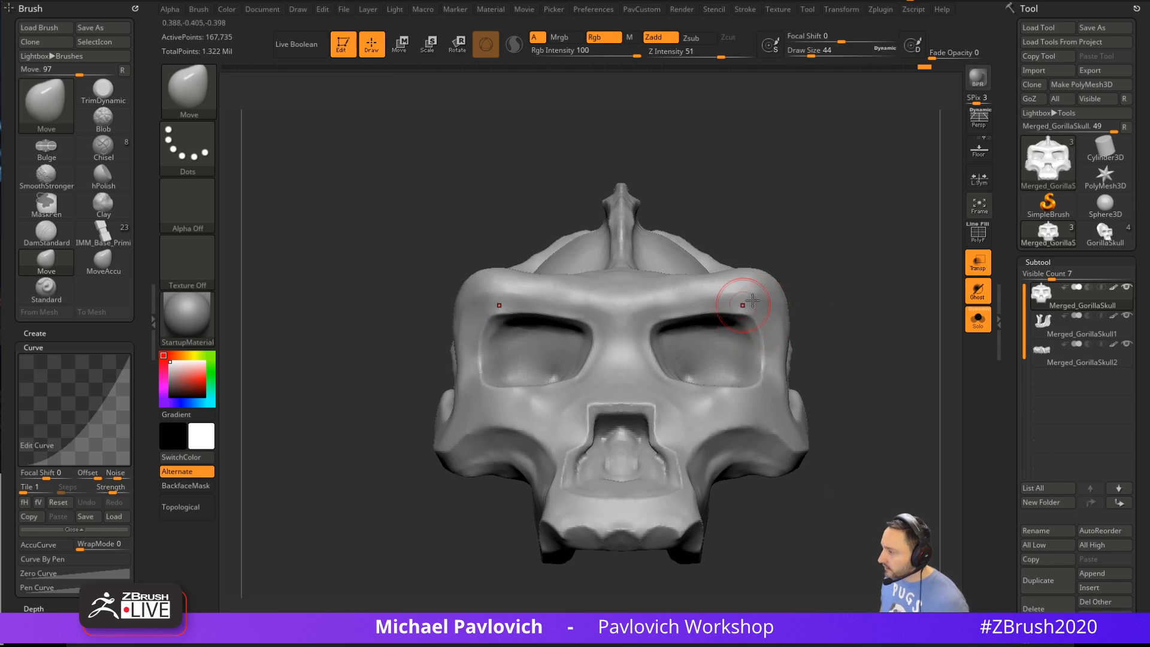
left_click_drag(845, 269, 866, 258)
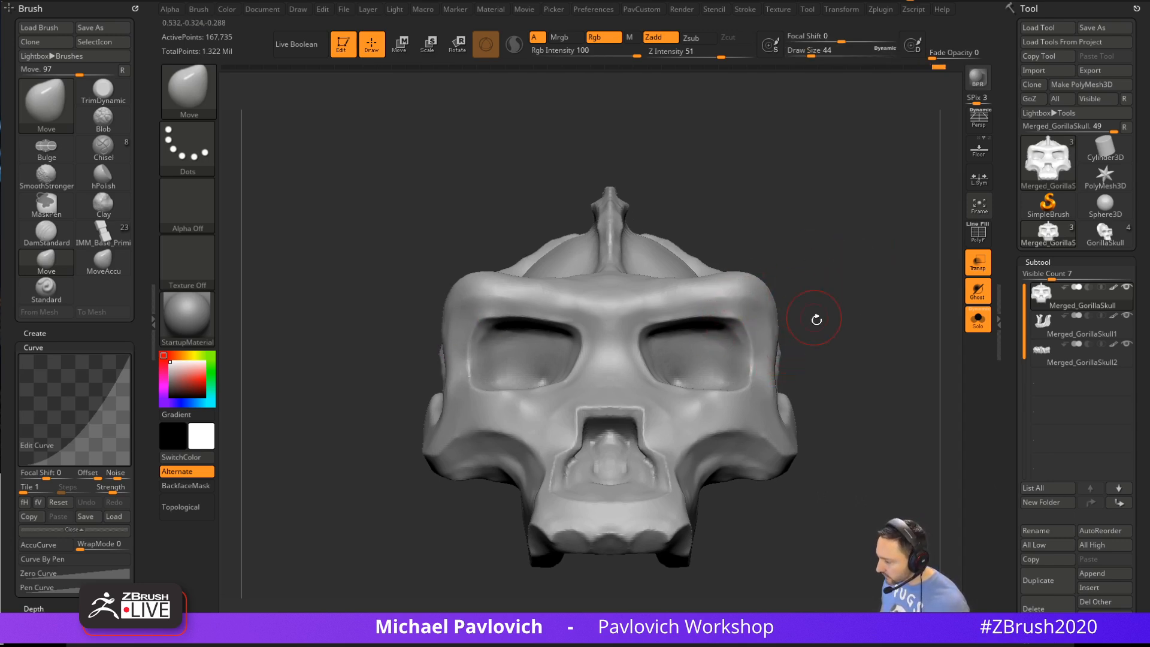
Reshape the inner and lower edges of the eye sockets with the Move brush at draw sizes 71, 56 and 51
key("bracketright")
key("bracketright")
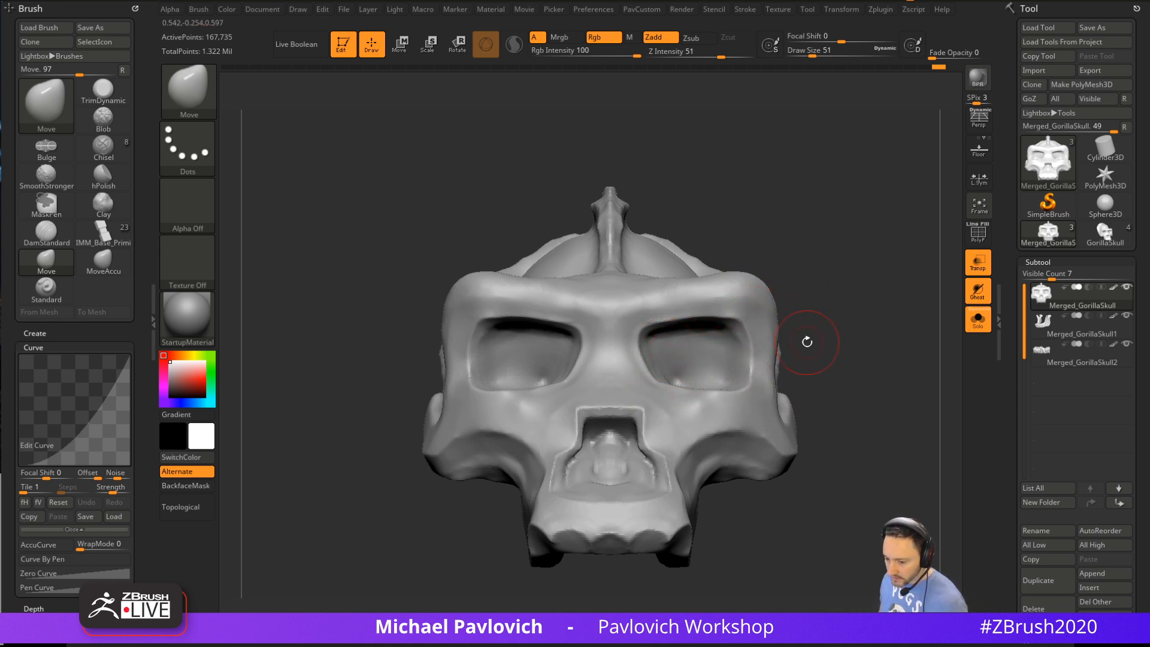
key("bracketright")
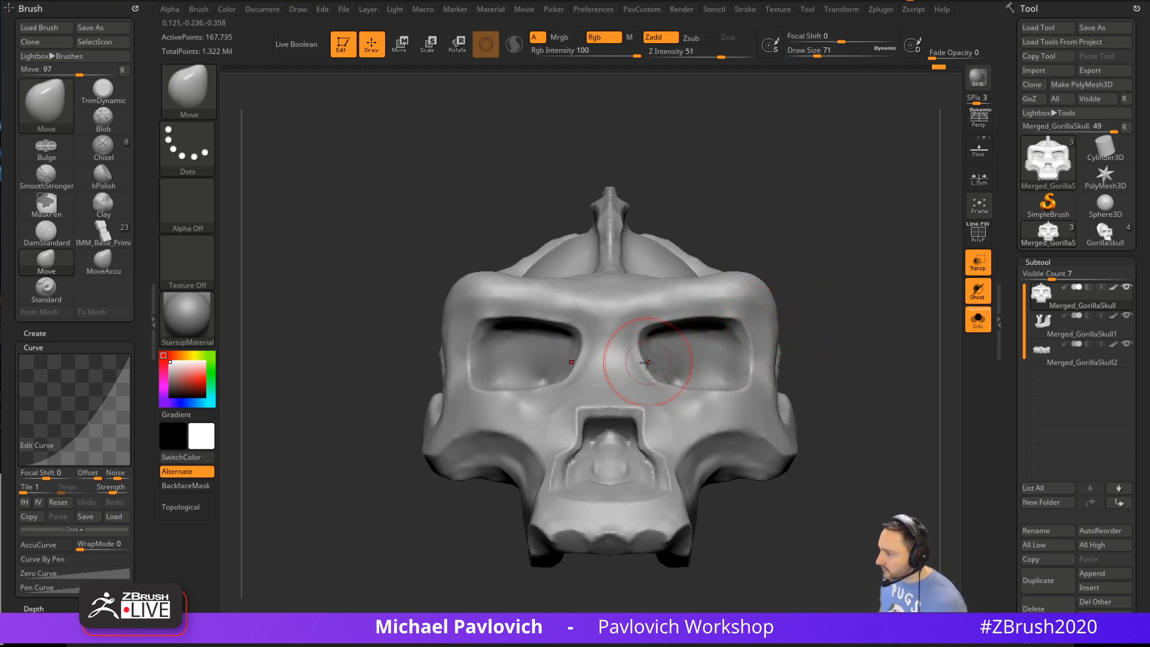
key("bracketleft")
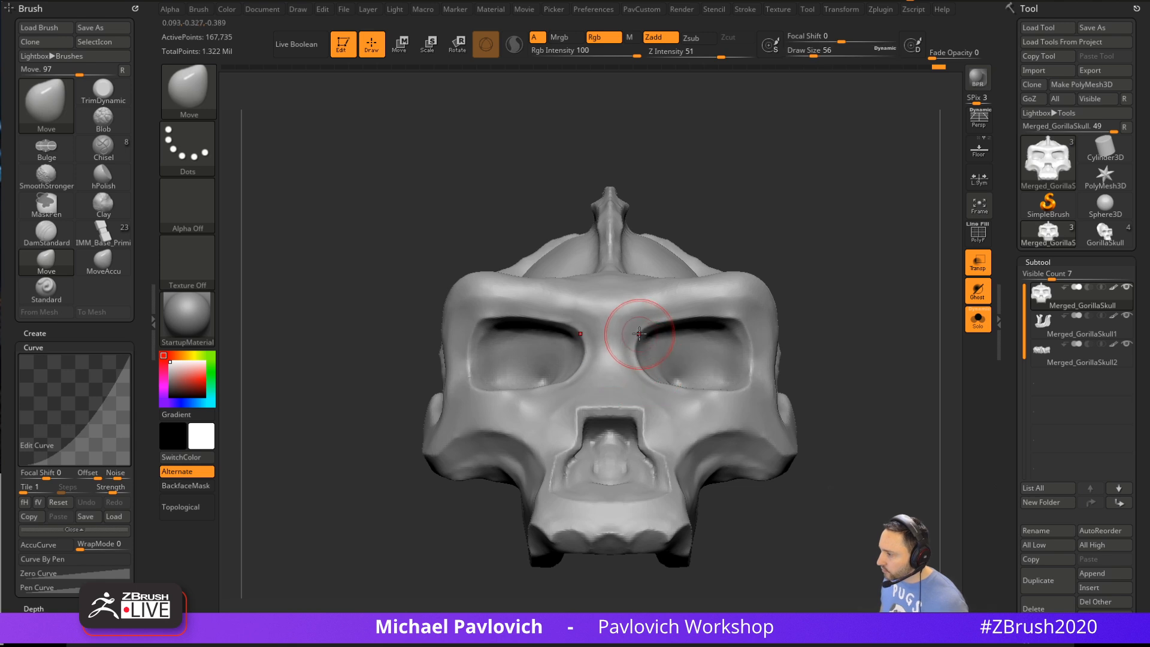
key("bracketleft")
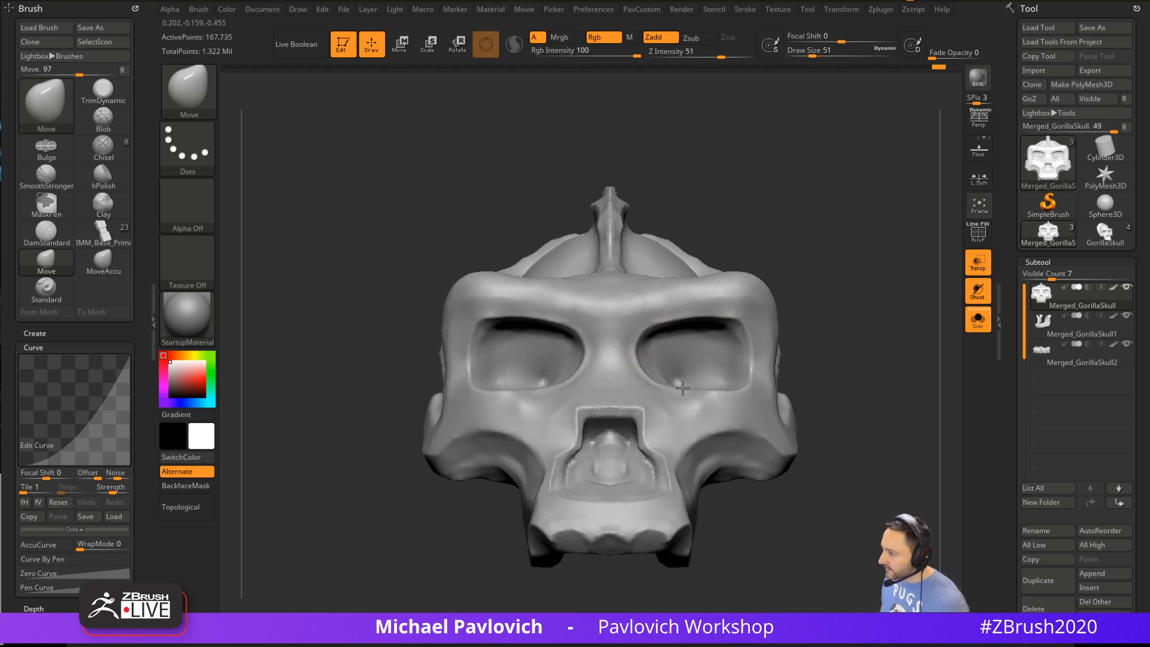
Sharpen the outer eye socket rims with DamStandard at draw size 44 and adjust them with the Move brush
mouse_move(719, 389)
right_mouse_down()
mouse_move(855, 342)
mouse_move(790, 347)
mouse_move(839, 333)
mouse_move(662, 403)
mouse_move(837, 289)
mouse_move(748, 228)
mouse_move(754, 341)
mouse_move(829, 282)
mouse_move(744, 380)
right_mouse_up()
key("b")
key("d")
key("s")
key("bracketleft")
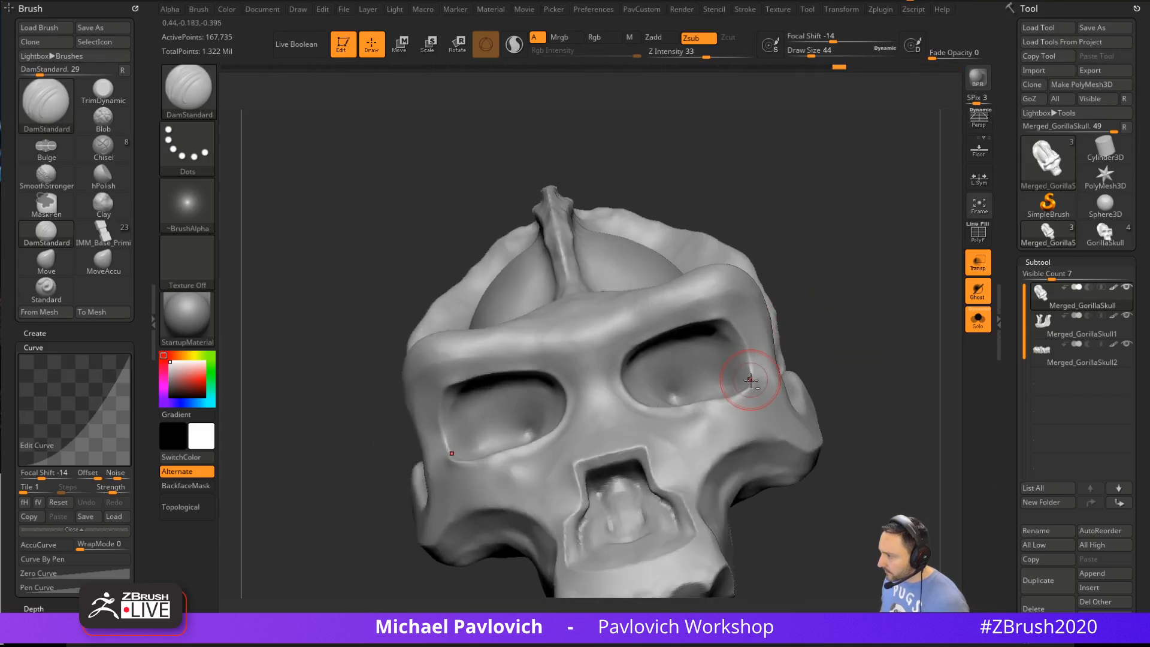
right_click_drag(641, 330, 642, 353)
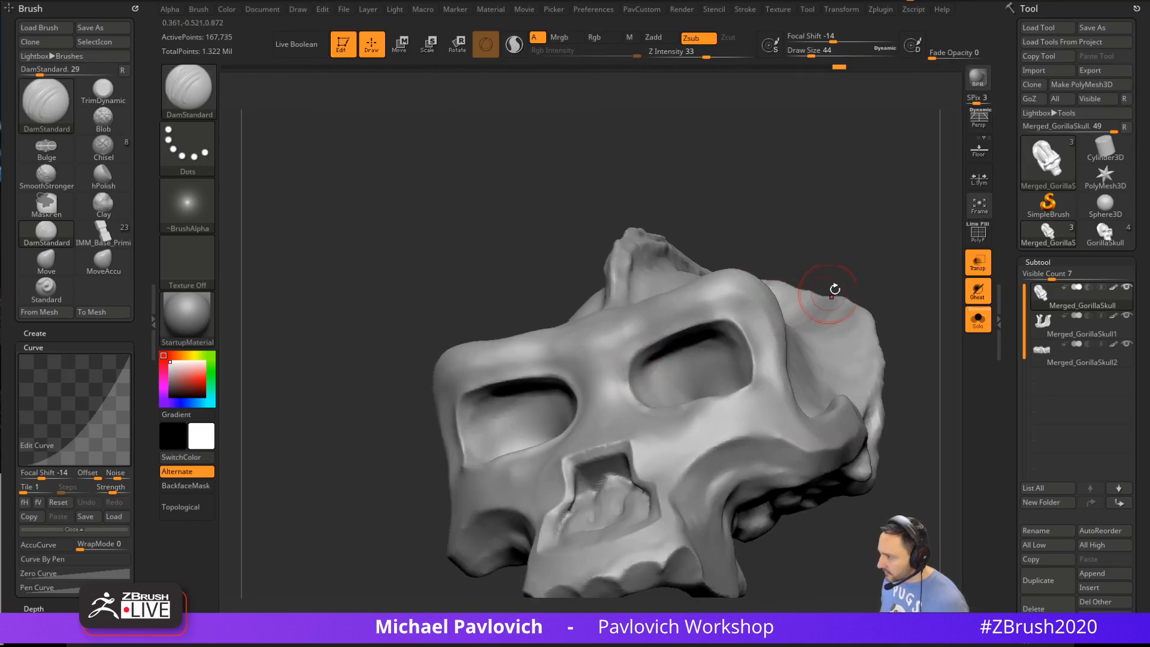
mouse_move(829, 290)
right_mouse_down()
mouse_move(886, 259)
mouse_move(772, 240)
mouse_move(607, 360)
mouse_move(736, 299)
right_mouse_up()
mouse_move(832, 358)
right_mouse_down("alt")
mouse_move(824, 344)
mouse_move(851, 359)
mouse_move(808, 392)
mouse_move(809, 365)
mouse_move(839, 375)
mouse_move(826, 295)
mouse_move(828, 306)
right_mouse_up("alt")
key("b")
key("m")
key("v")
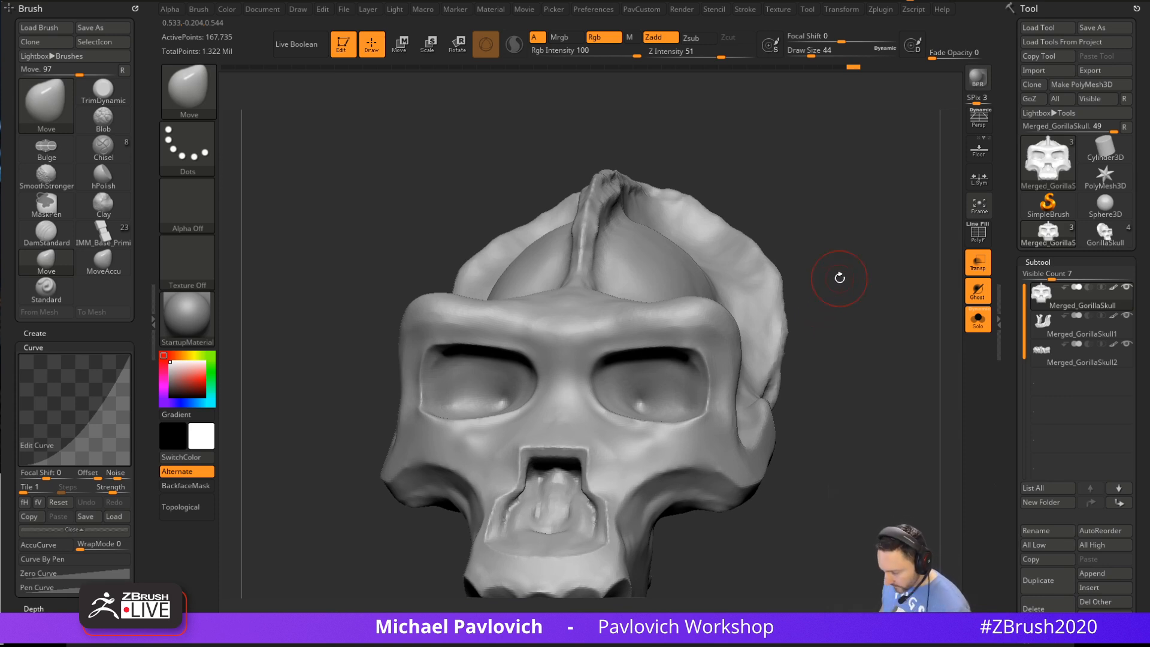
mouse_move(694, 334)
right_mouse_down()
mouse_move(847, 236)
mouse_move(826, 239)
mouse_move(833, 261)
right_mouse_up()
Build up and smooth the outer side of the eye sockets with the Clay brush at draw size 44
key("b")
key("c")
key("l")
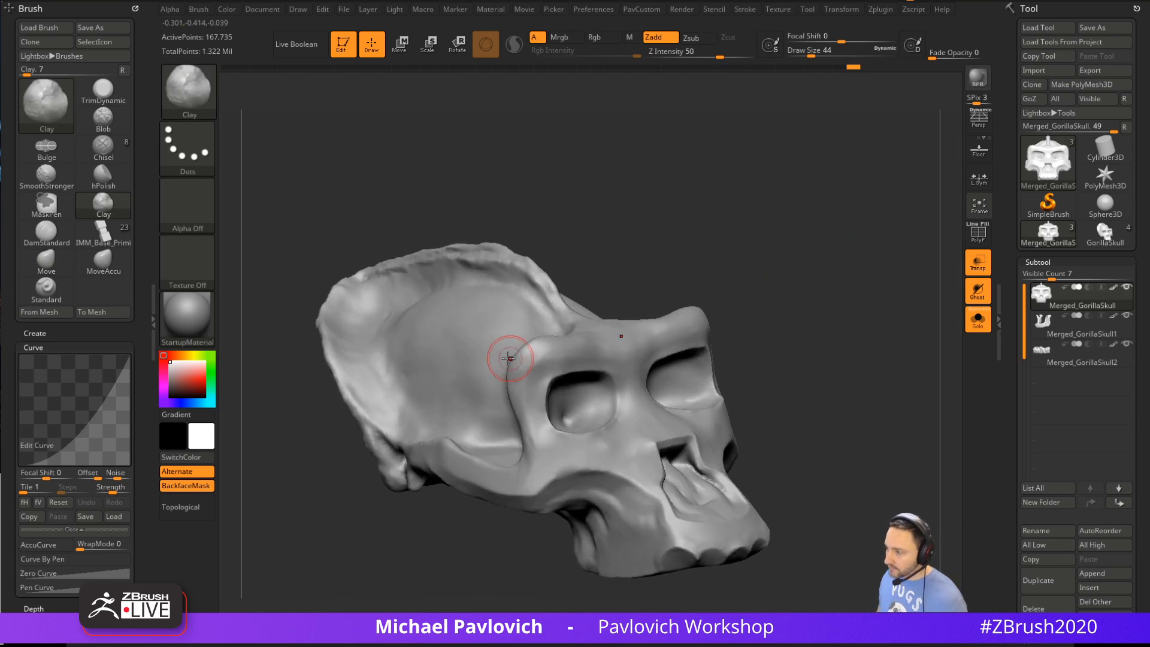
mouse_move(545, 392)
left_mouse_down("shift")
mouse_move(542, 359)
mouse_move(557, 455)
mouse_move(542, 413)
left_mouse_up("shift")
mouse_move(542, 413)
right_mouse_down()
mouse_move(537, 381)
mouse_move(796, 360)
right_mouse_up()
mouse_move(547, 431)
right_mouse_down()
mouse_move(808, 309)
mouse_move(906, 307)
mouse_move(829, 278)
mouse_move(635, 401)
right_mouse_up()
Build up the area just below the eye sockets with the Clay brush at draw size 33
key("b")
key("c")
key("l")
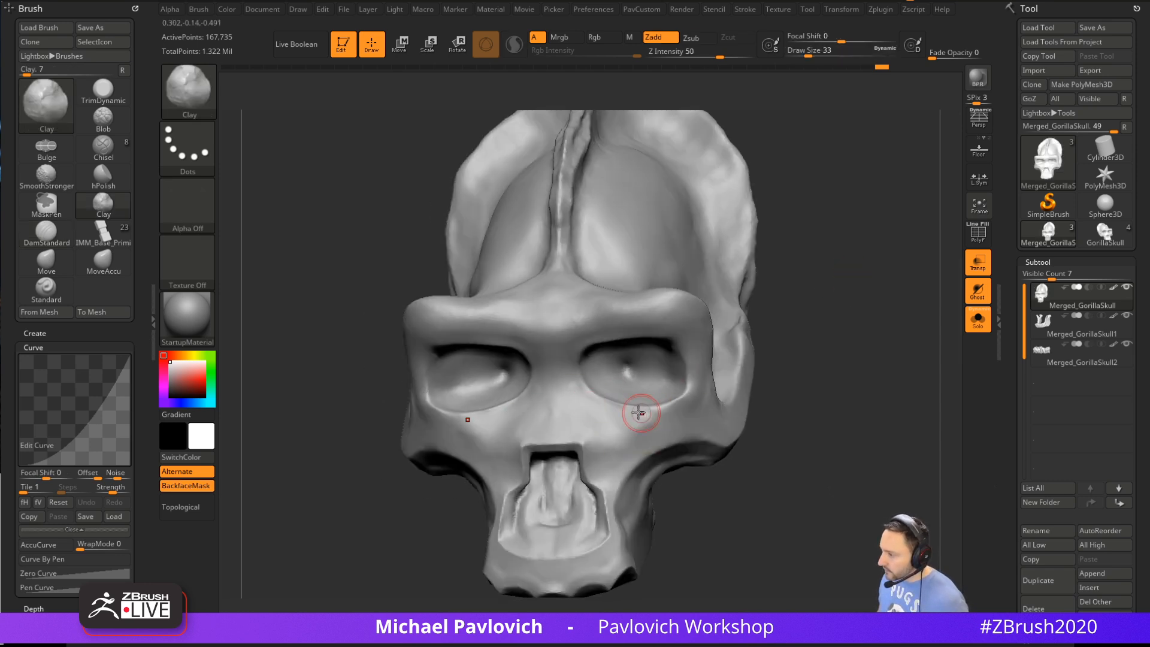
right_click_drag(796, 359, 662, 411)
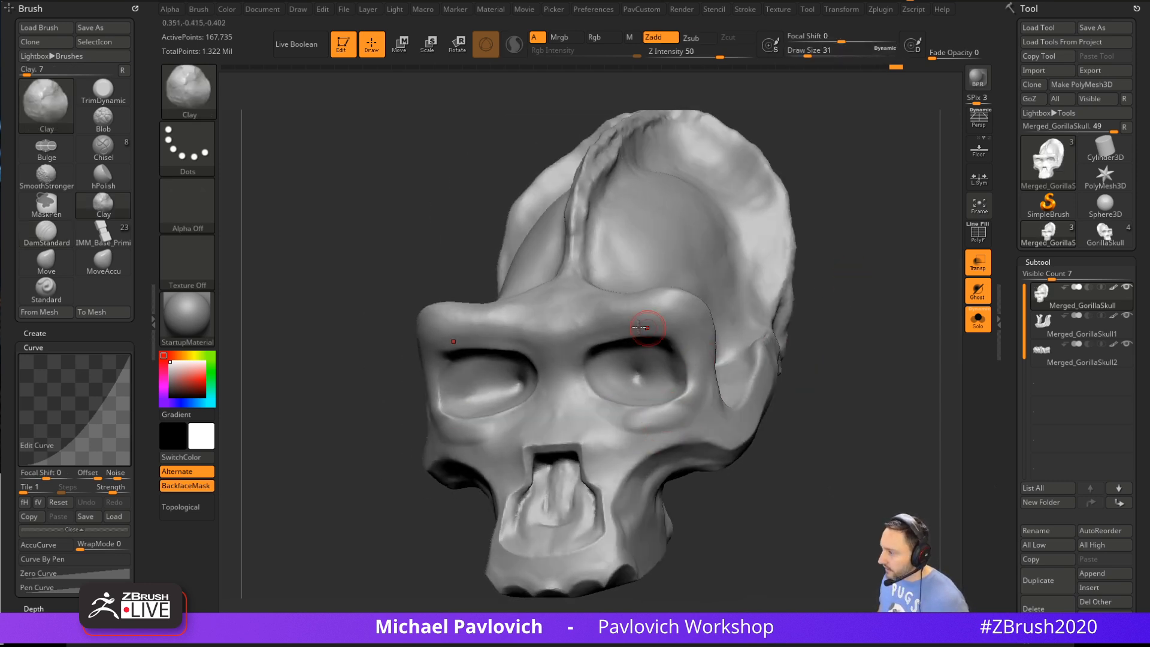
Cut a crease into the brow above each eye socket with DamStandard at draw size 59
right_click_drag(857, 264, 869, 261)
key("b")
key("d")
key("s")
key("s")
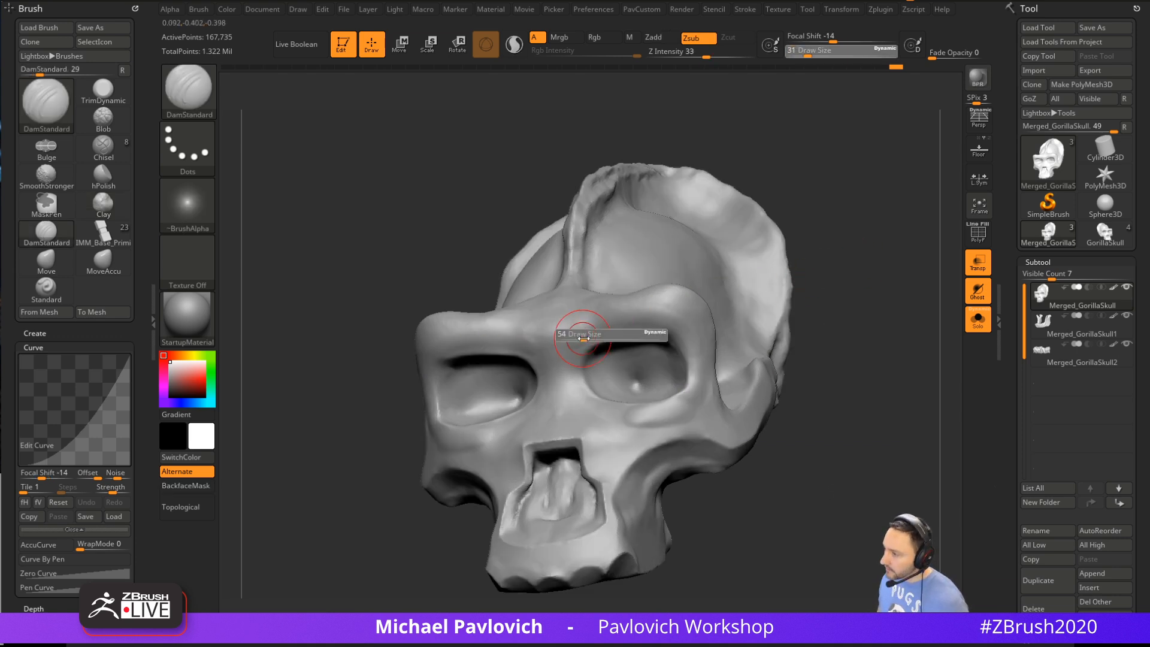
left_click_drag(577, 337, 624, 336)
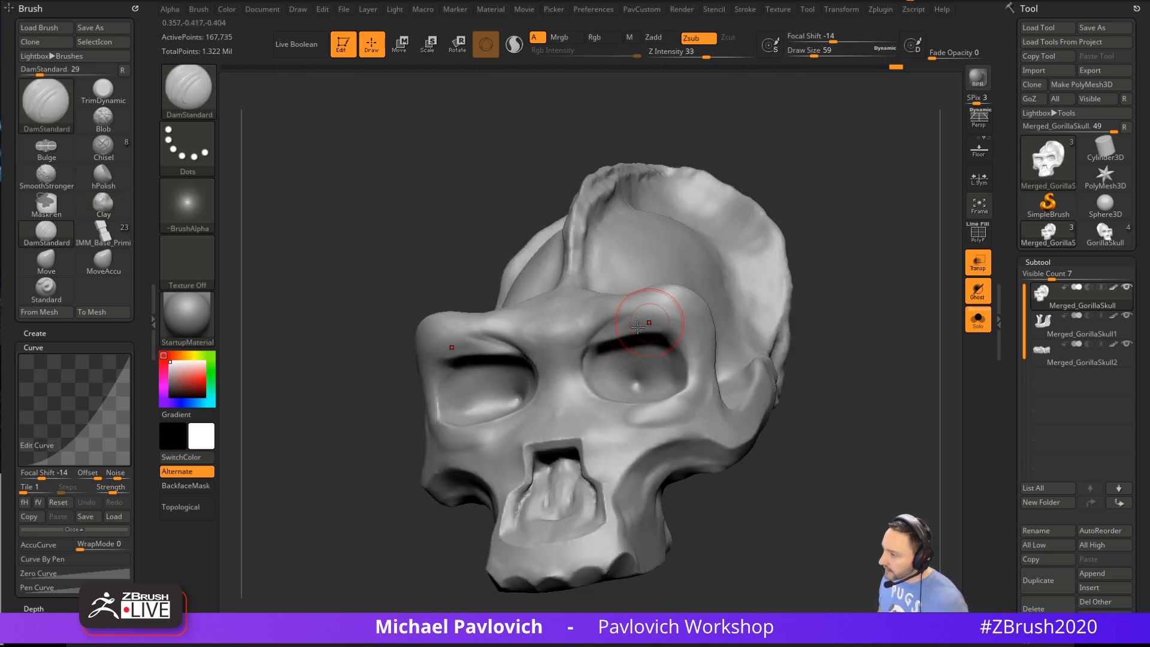
Trim the surface around the brow creases with the TrimDynamic brush at draw size 65
mouse_move(813, 276)
left_mouse_down()
mouse_move(863, 267)
mouse_move(821, 317)
left_mouse_up()
key("b")
key("t")
key("d")
left_click_drag(609, 324, 609, 293)
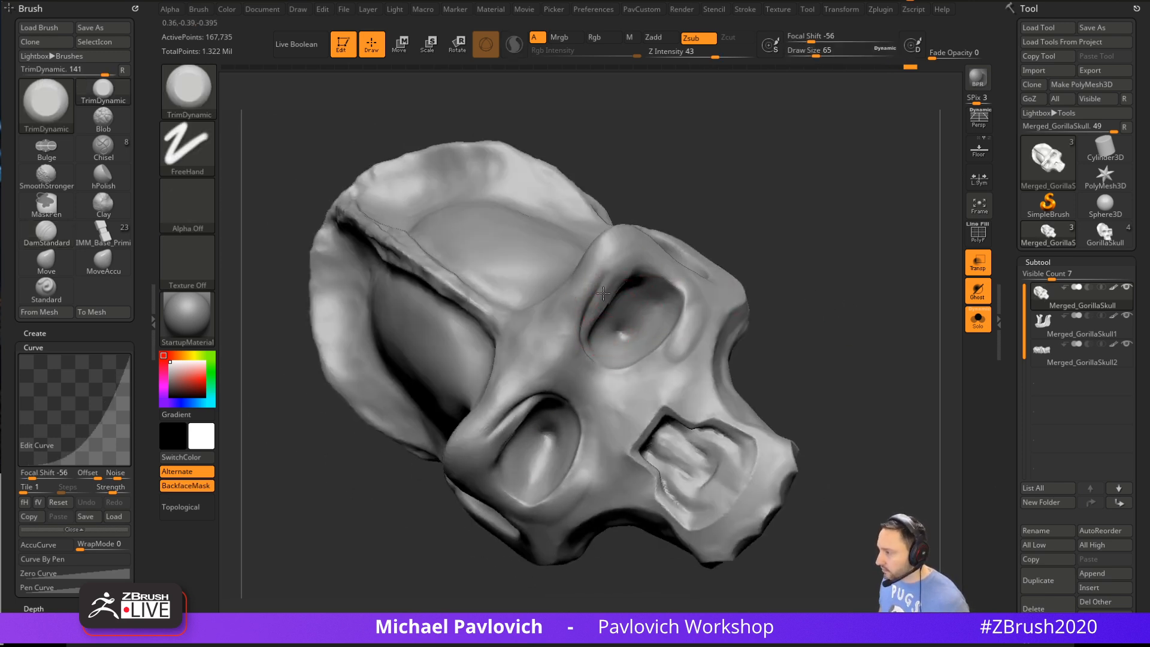
Try to reshape the brow around the creases with the Move brush at draw size 56 and the Clay brush at 44
left_click_drag(788, 257, 748, 219)
key("b")
key("m")
key("v")
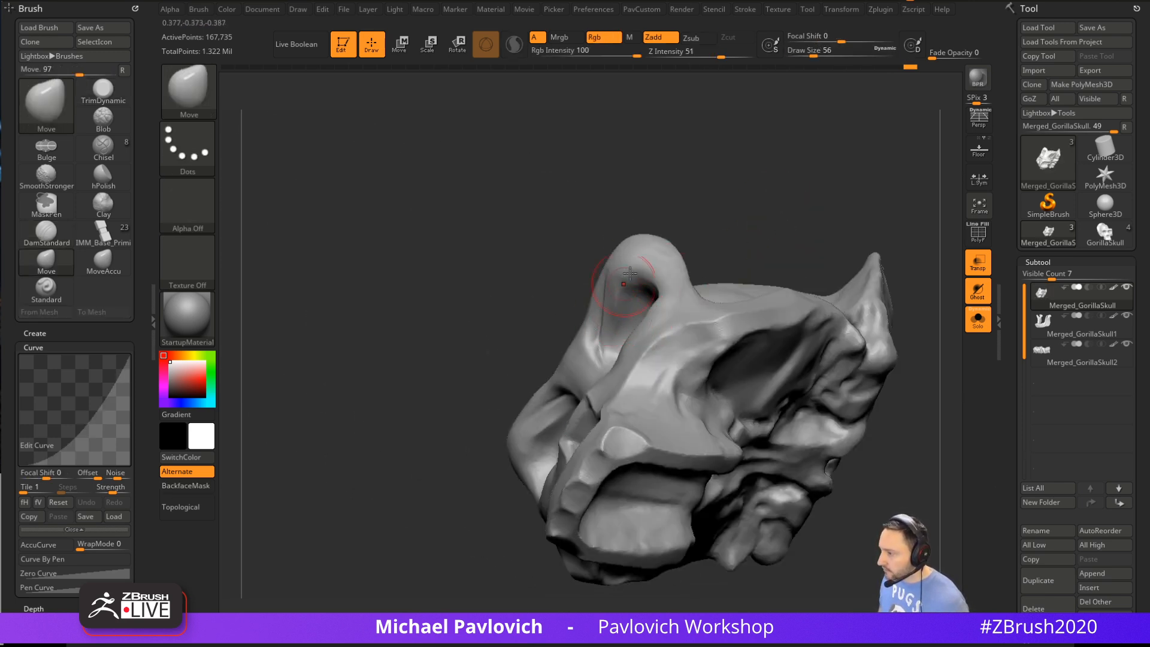
key("s")
left_click_drag(581, 319, 582, 320)
left_click_drag(590, 320, 575, 314)
key("b")
key("c")
key("l")
mouse_move(767, 198)
left_mouse_down()
mouse_move(832, 177)
mouse_move(825, 157)
mouse_move(766, 154)
left_mouse_up()
key("s")
left_click(587, 336)
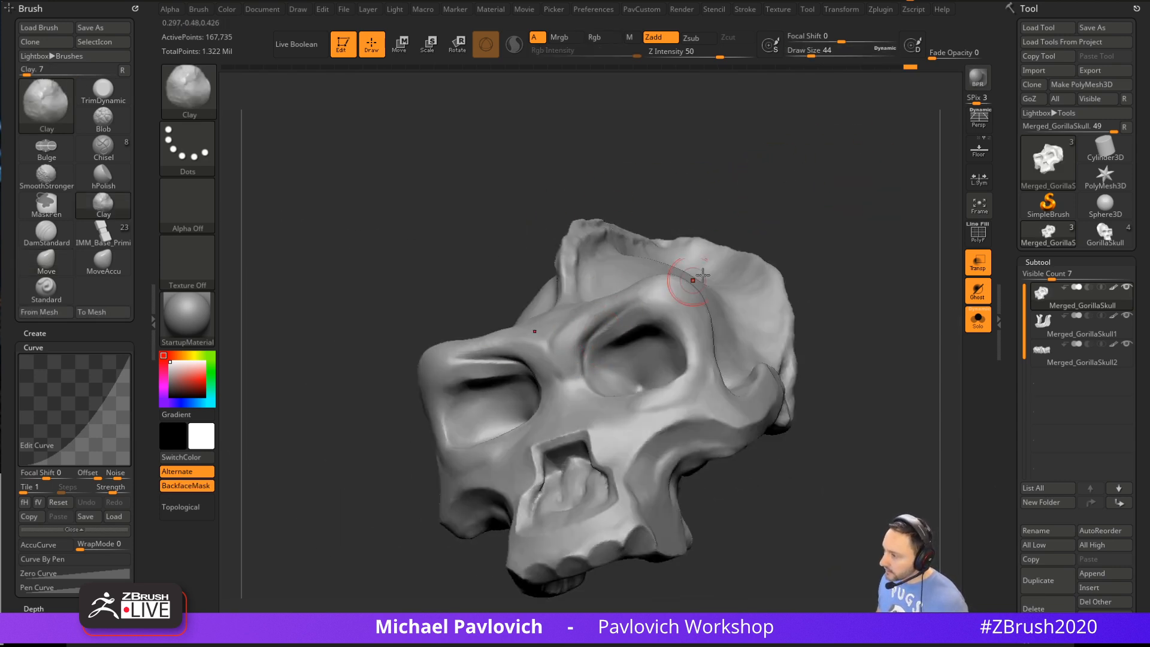
Deepen the brow creases above the inner eye corners with DamStandard at draw size 33
left_click_drag(757, 207, 734, 257, "shift")
key("b")
key("d")
key("s")
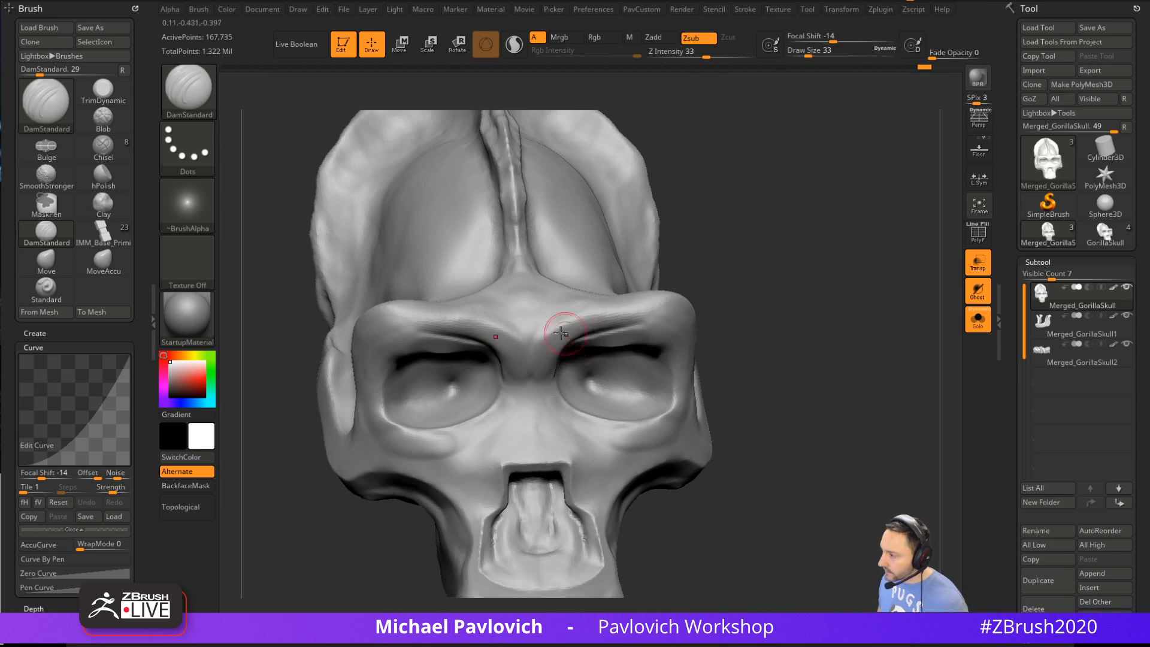
left_click_drag(574, 319, 604, 315)
Build up the bridge between the eye sockets with the Clay brush at draw size 33
mouse_move(782, 303)
left_mouse_down()
mouse_move(719, 260)
mouse_move(837, 249)
mouse_move(790, 236)
mouse_move(655, 282)
left_mouse_up()
key("b")
key("c")
key("l")
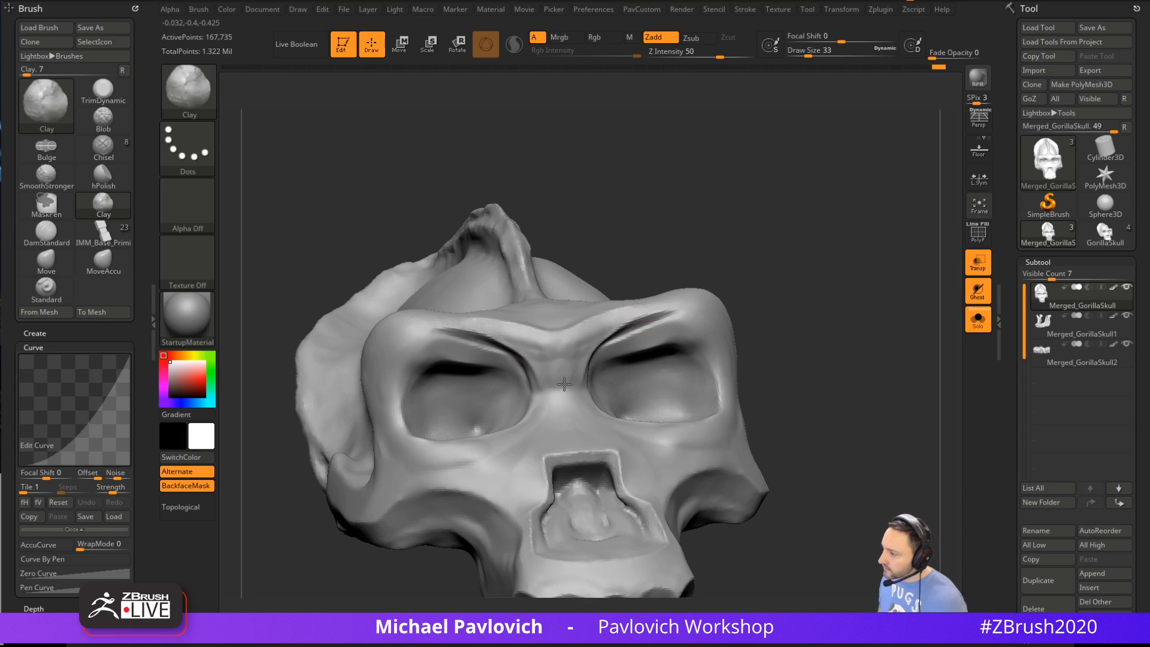
Carve the creases down around the inner eye socket corners with DamStandard at draw sizes 44 and 41
key("b")
key("d")
key("s")
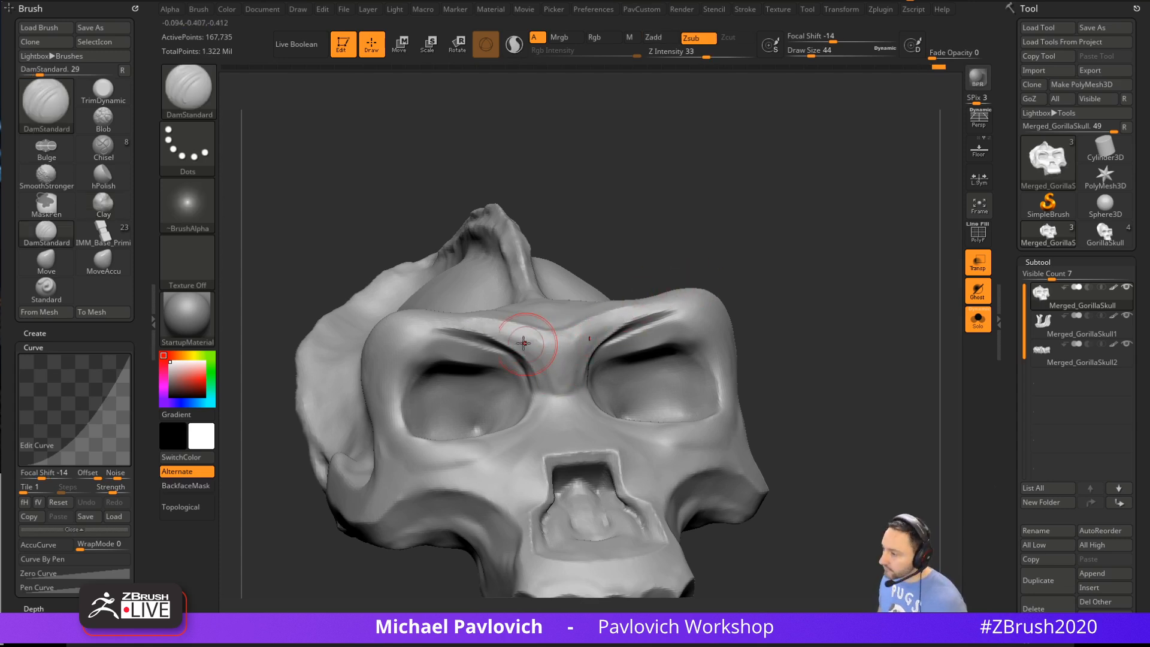
mouse_move(777, 300)
left_mouse_down()
mouse_move(782, 257)
mouse_move(561, 345)
left_mouse_up()
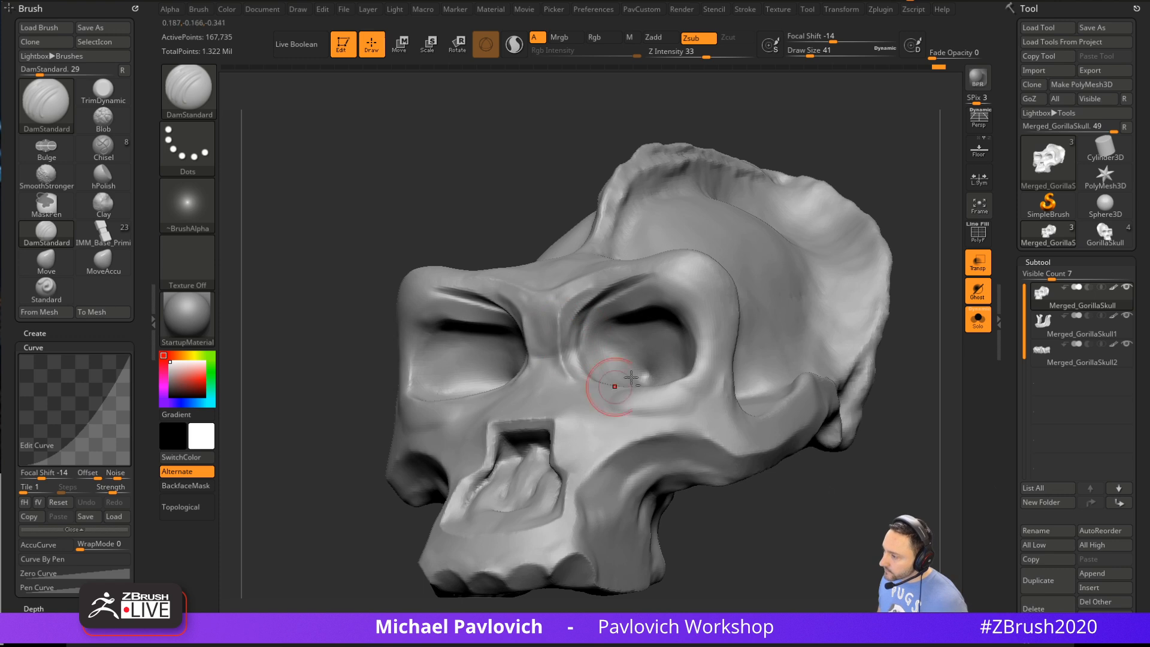
left_click_drag(770, 130, 651, 258)
mouse_move(528, 374)
left_mouse_down()
mouse_move(725, 279)
mouse_move(661, 267)
left_mouse_up()
Scrub the undo history, mark a state from before the brow creases as the recall source, and return to the latest state
key("3")
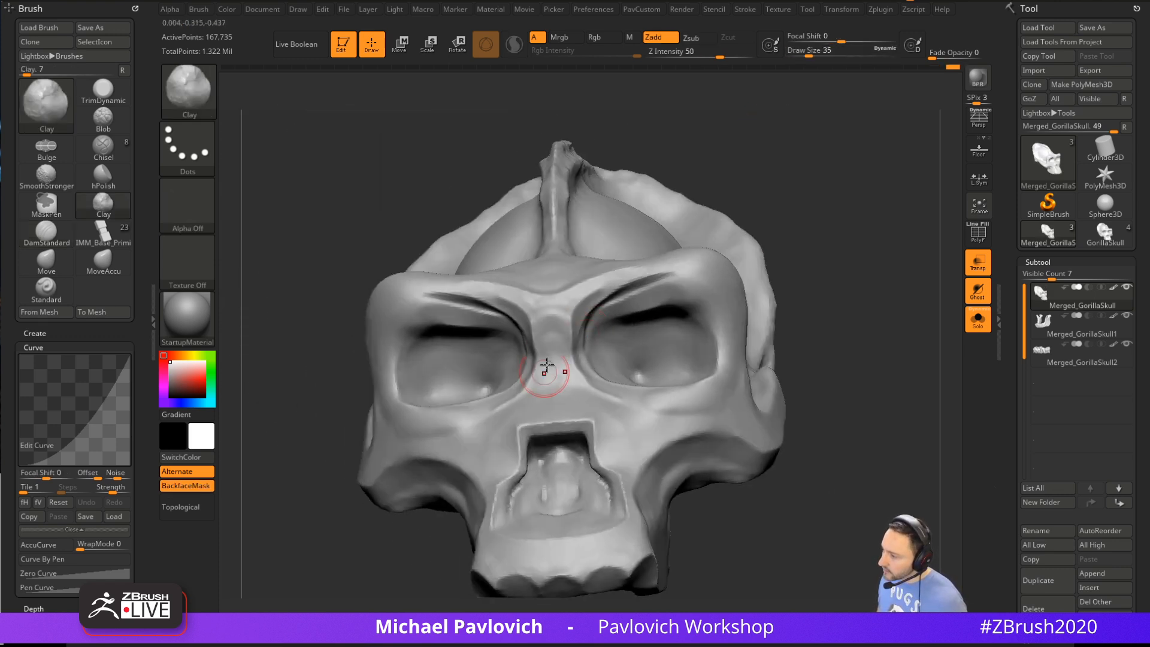
mouse_move(936, 67)
left_mouse_down()
mouse_move(896, 70)
mouse_move(915, 71)
left_mouse_up()
left_click_drag(856, 74, 952, 67)
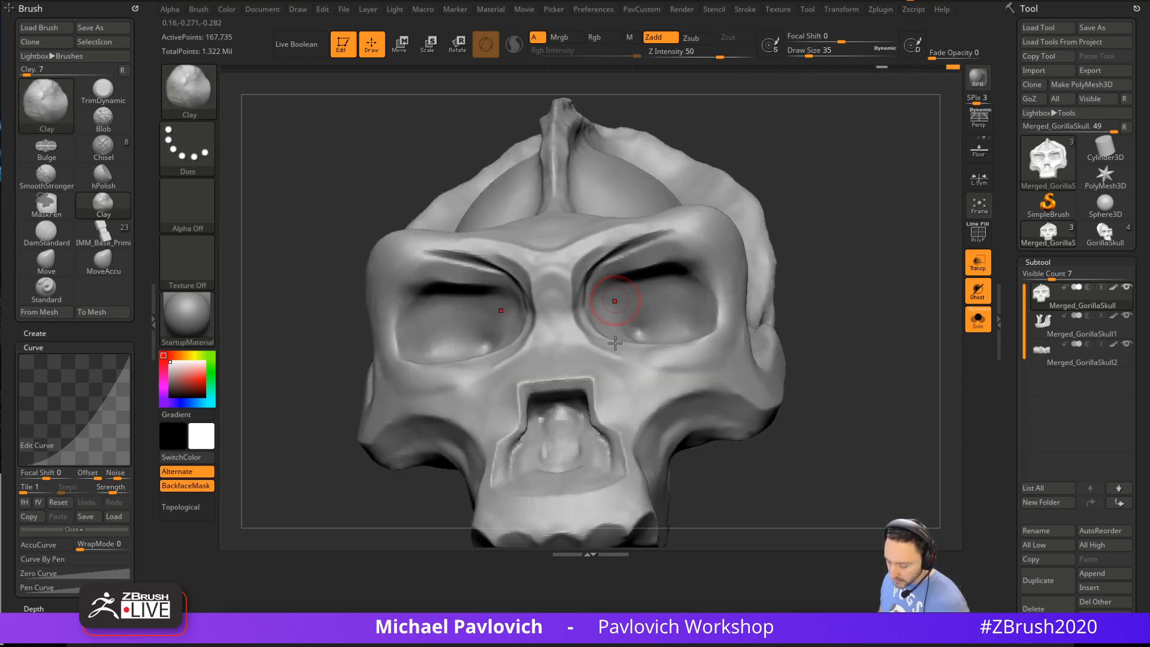
Try to build up one side of the brow centre with the Clay brush at draw size 56, and undo the stroke
key("r")
key("q")
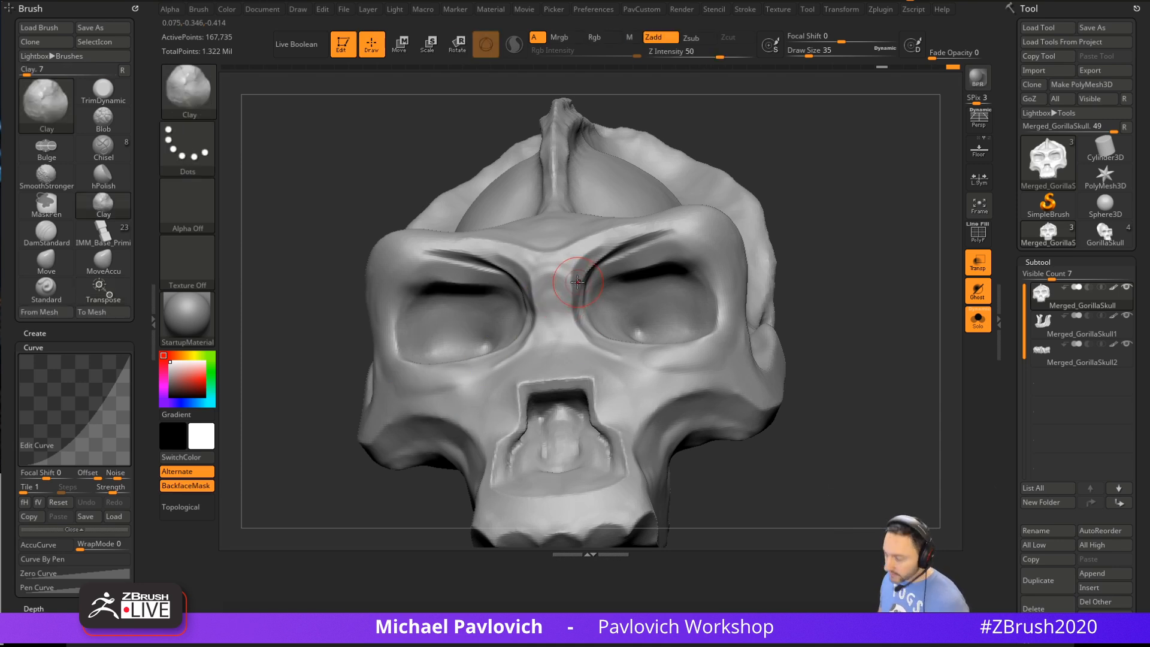
key("d")
left_click(534, 205)
key("s")
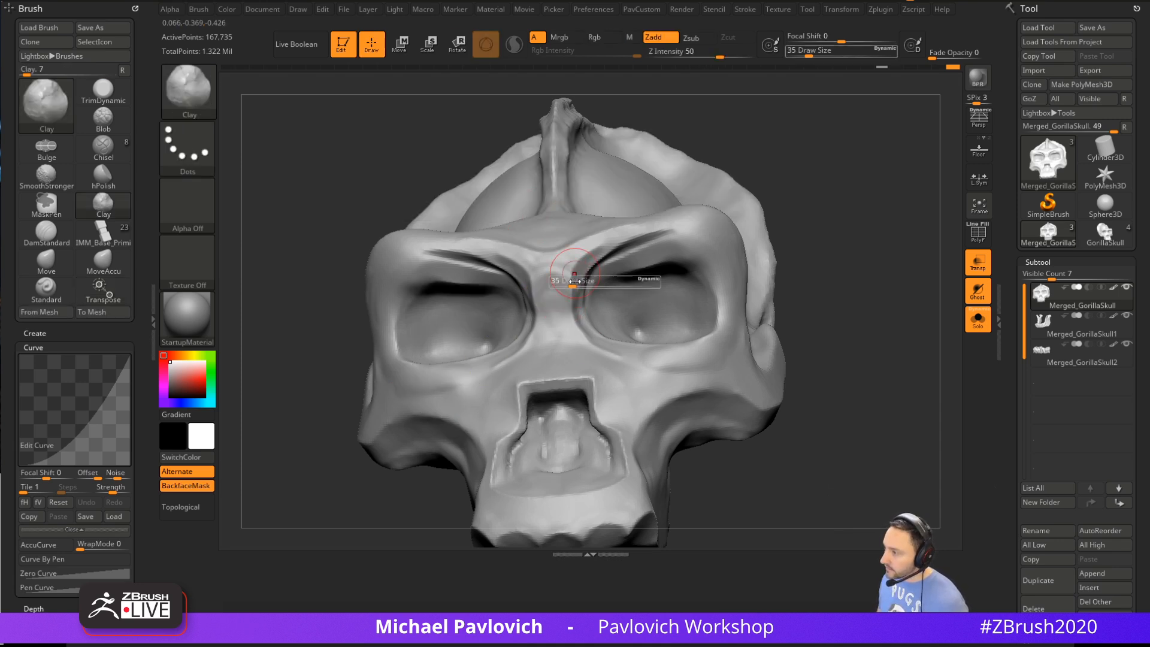
left_click_drag(570, 274, 612, 251)
left_click_drag(789, 160, 847, 190)
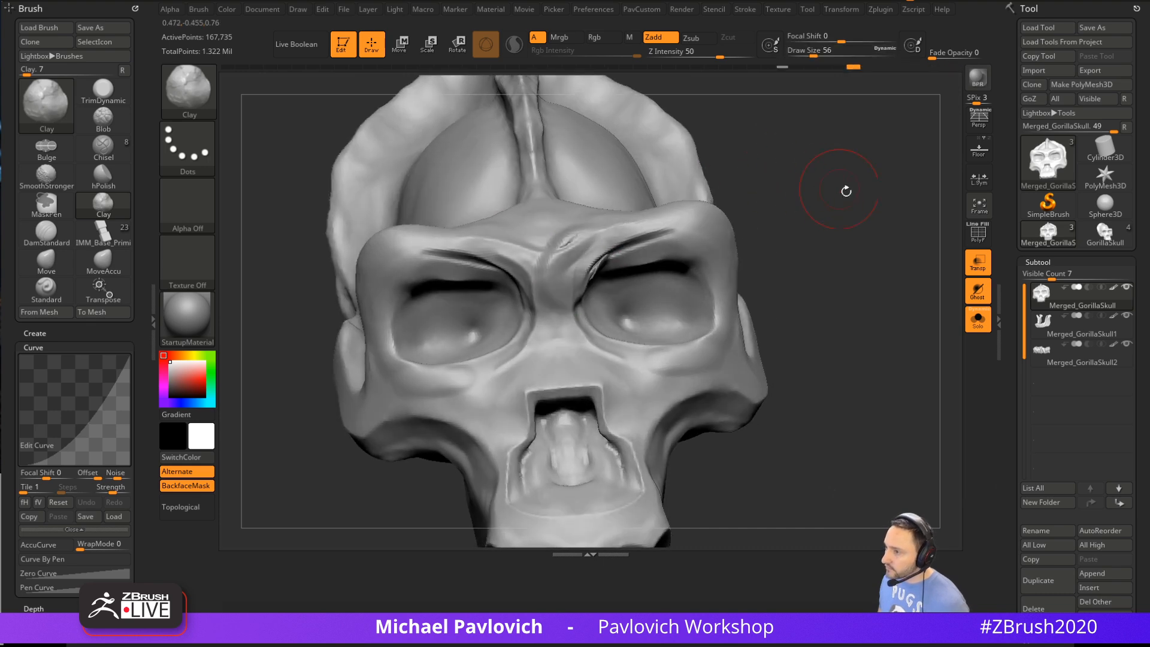
key("ctrl+z")
Restore the earlier brow and eye socket on one side with the HistoryRecall brush at draw size 56, and apply Mirror And Weld
key("b")
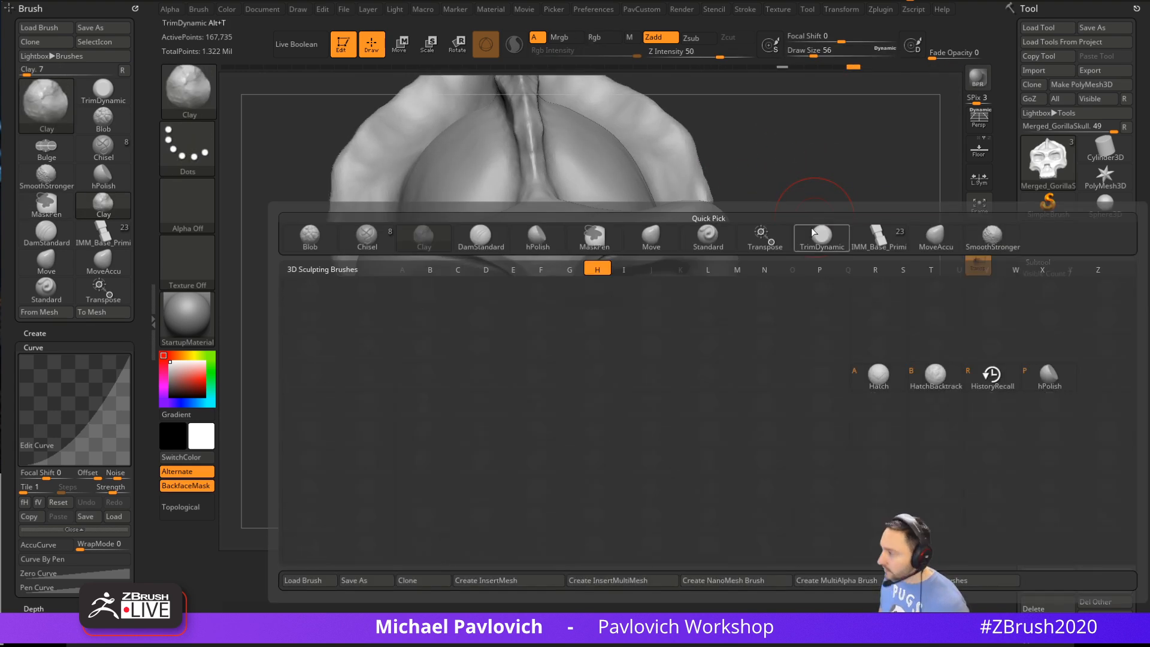
key("h")
key("r")
left_click_drag(816, 221, 773, 223)
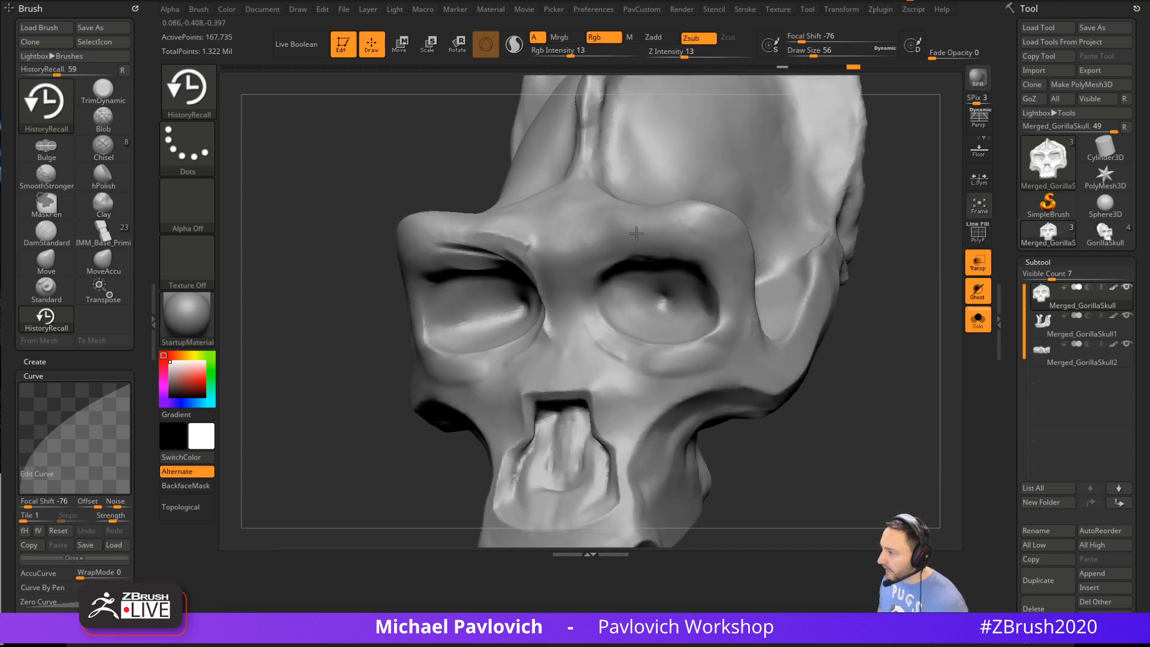
left_click_drag(780, 239, 643, 249)
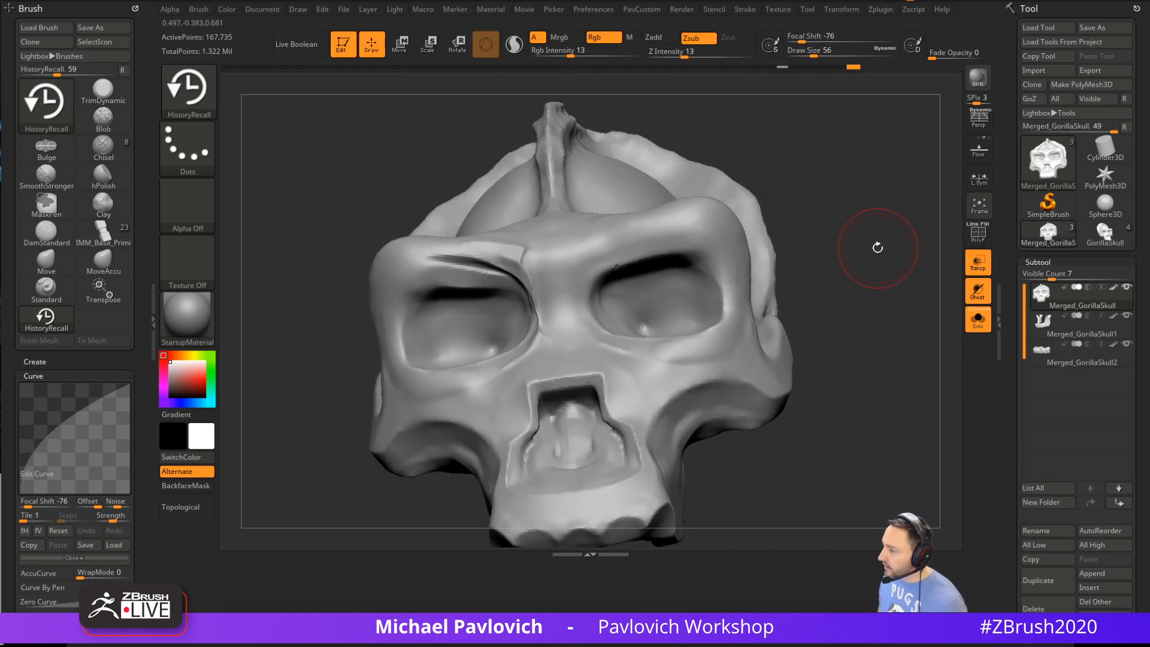
key("space")
left_click(863, 254)
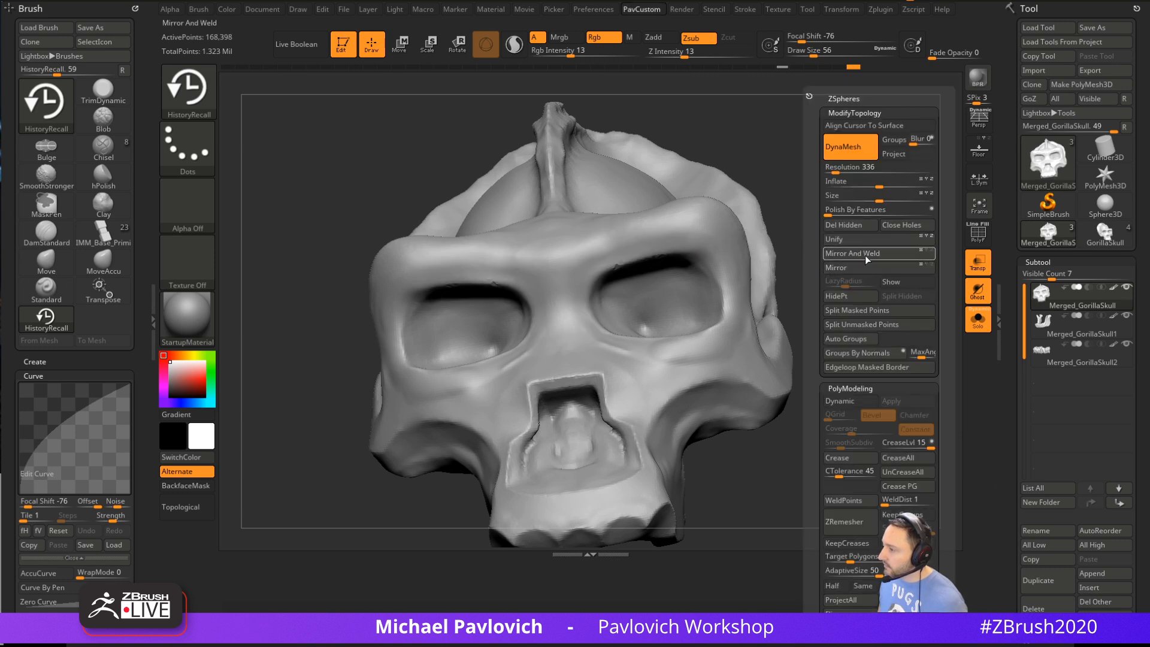
Remesh the skull with DynaMesh and carve creases from the inner eye socket corners up into the brow with DamStandard at draw size 51
key("b")
key("s")
key("t")
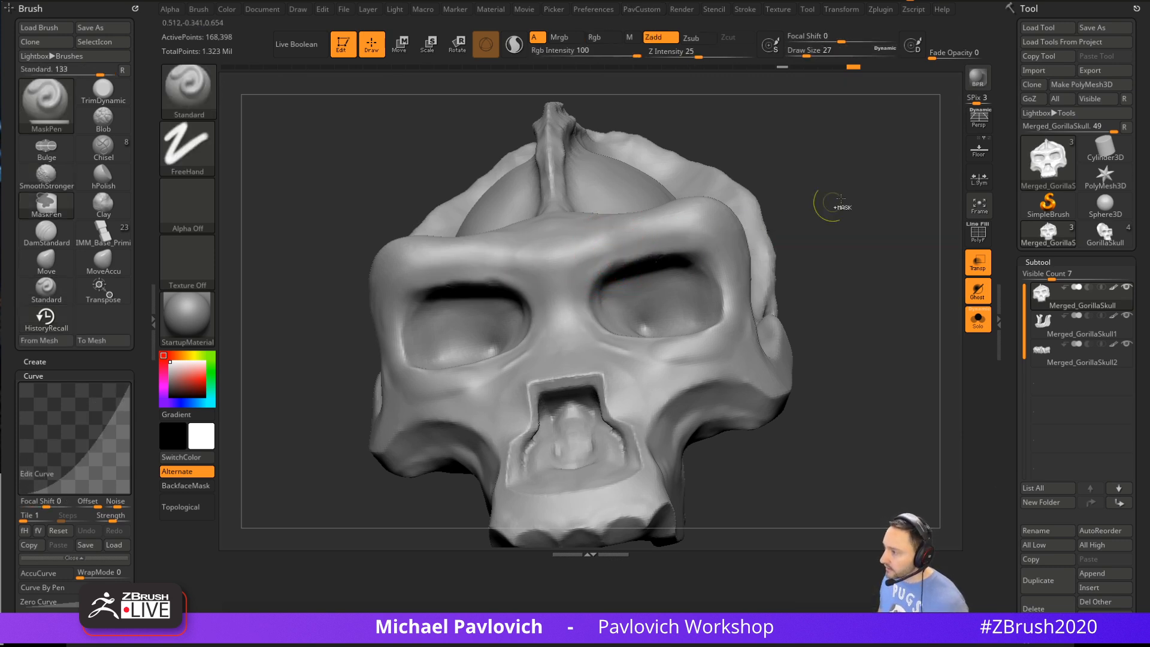
key("ctrl+z")
key("b")
key("h")
key("p")
left_click_drag(859, 214, 788, 221)
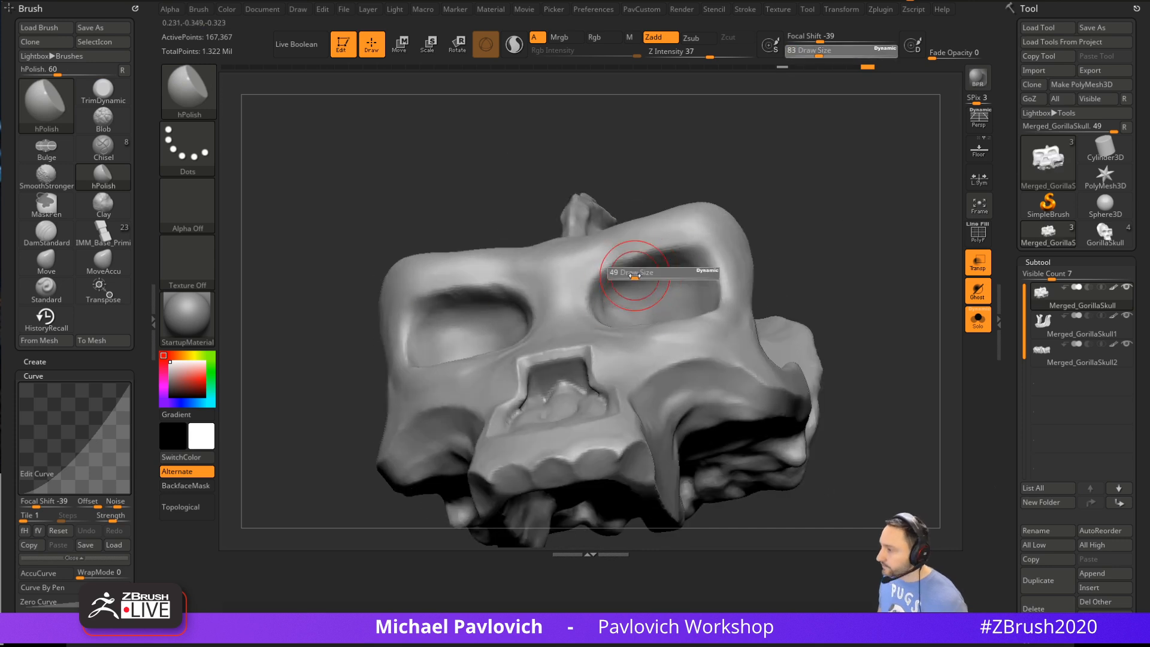
mouse_move(860, 215)
left_mouse_down()
mouse_move(847, 192)
mouse_move(659, 240)
left_mouse_up()
key("b")
key("d")
key("s")
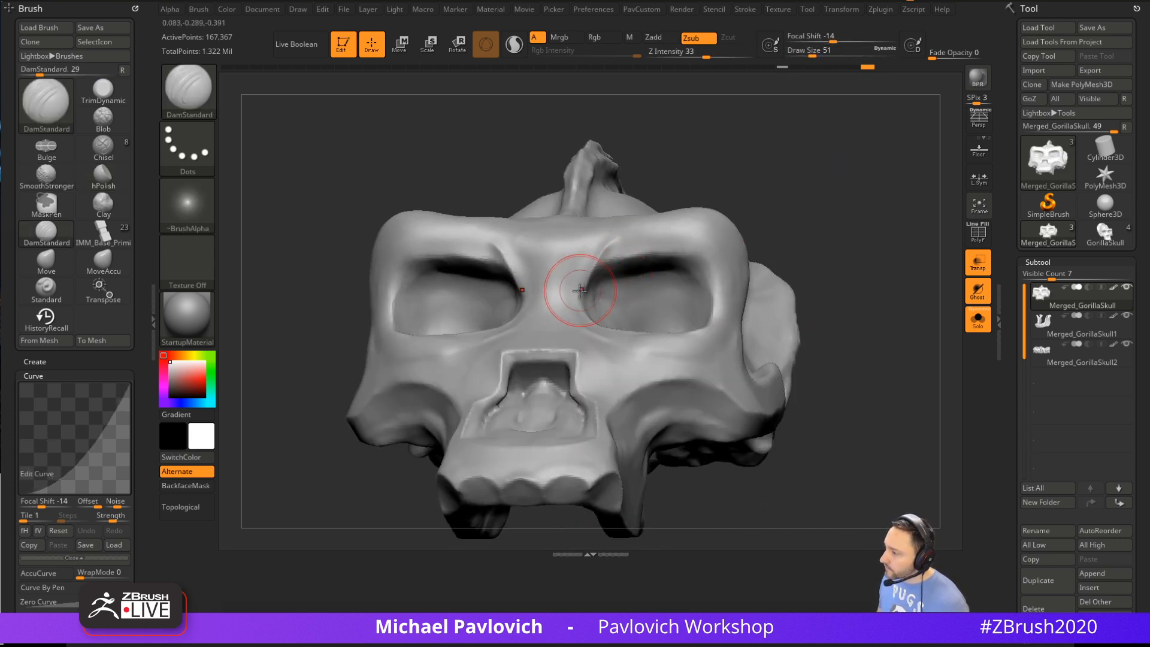
mouse_move(583, 298)
left_mouse_down()
mouse_move(603, 244)
mouse_move(632, 234)
left_mouse_up()
mouse_move(724, 179)
left_mouse_down()
mouse_move(593, 305)
mouse_move(572, 289)
left_mouse_up()
mouse_move(826, 298)
left_mouse_down()
mouse_move(553, 309)
mouse_move(512, 353)
mouse_move(718, 261)
mouse_move(605, 281)
mouse_move(558, 336)
left_mouse_up()
Build up the brow centre and nose bridge between the creases with the Clay brush at draw size 39
key("b")
key("c")
key("l")
right_click_drag(588, 332, 744, 257)
mouse_move(554, 306)
left_mouse_down()
mouse_move(553, 337)
mouse_move(536, 303)
mouse_move(540, 348)
left_mouse_up()
mouse_move(721, 261)
left_mouse_down()
mouse_move(575, 282)
mouse_move(533, 246)
mouse_move(584, 233)
left_mouse_up()
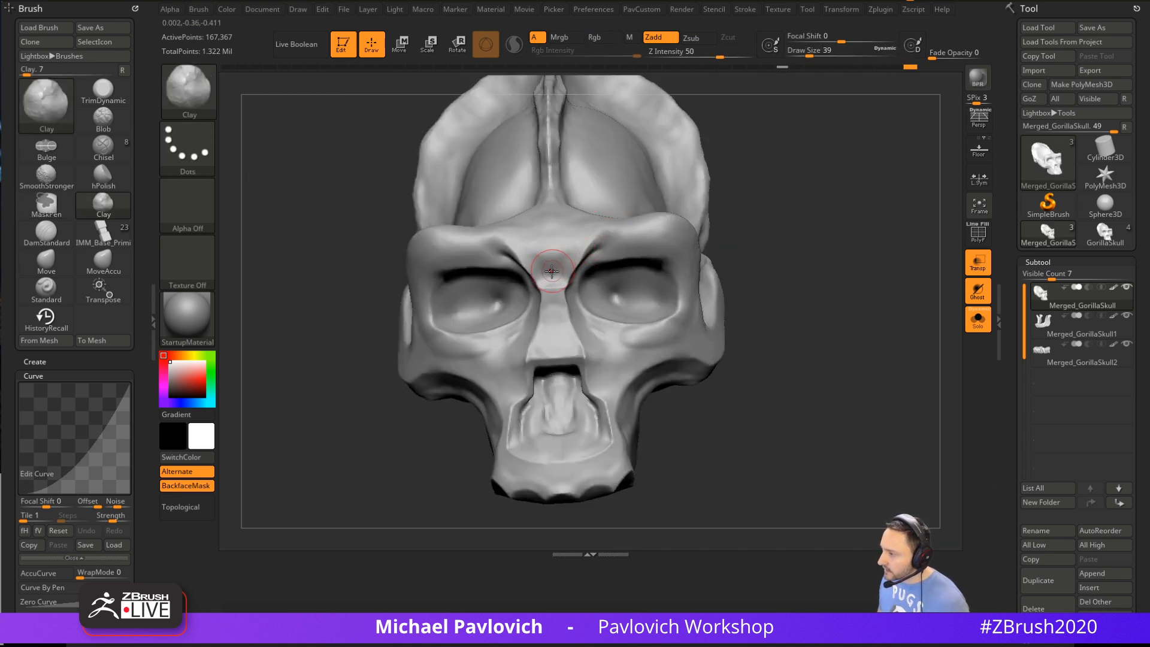
left_click_drag(539, 264, 578, 240)
left_click_drag(728, 223, 883, 258)
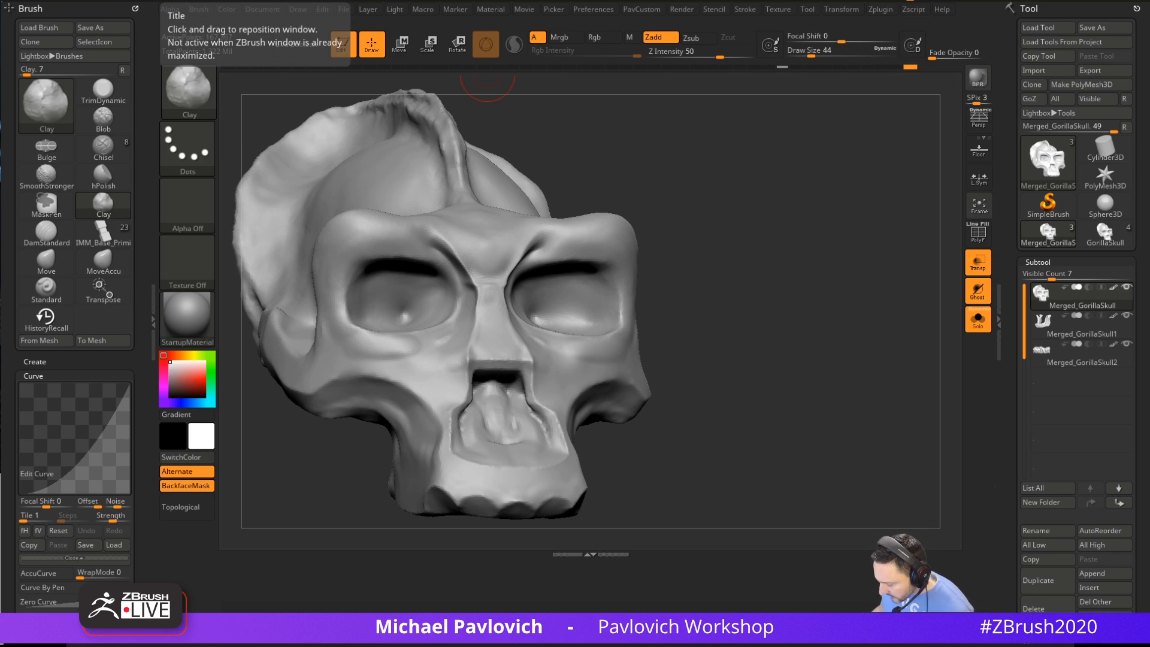
Switch to the browser, look through the Avatar concept art images in the open tweet, and return to ZBrush
key("alt+Tab")
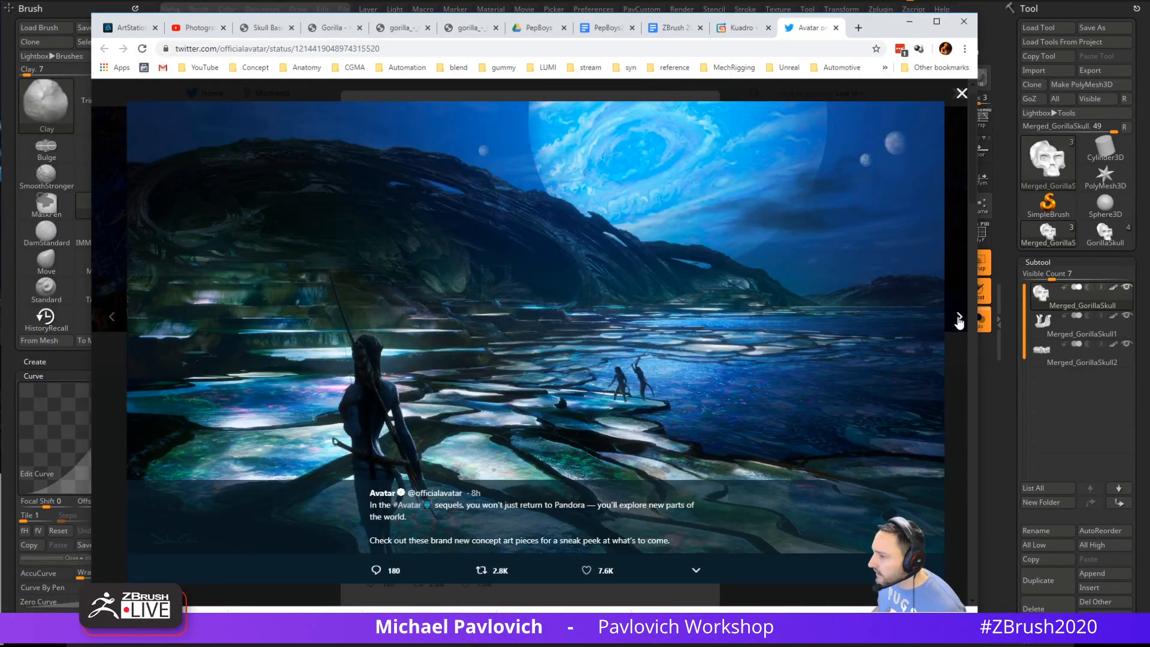
left_click(959, 318)
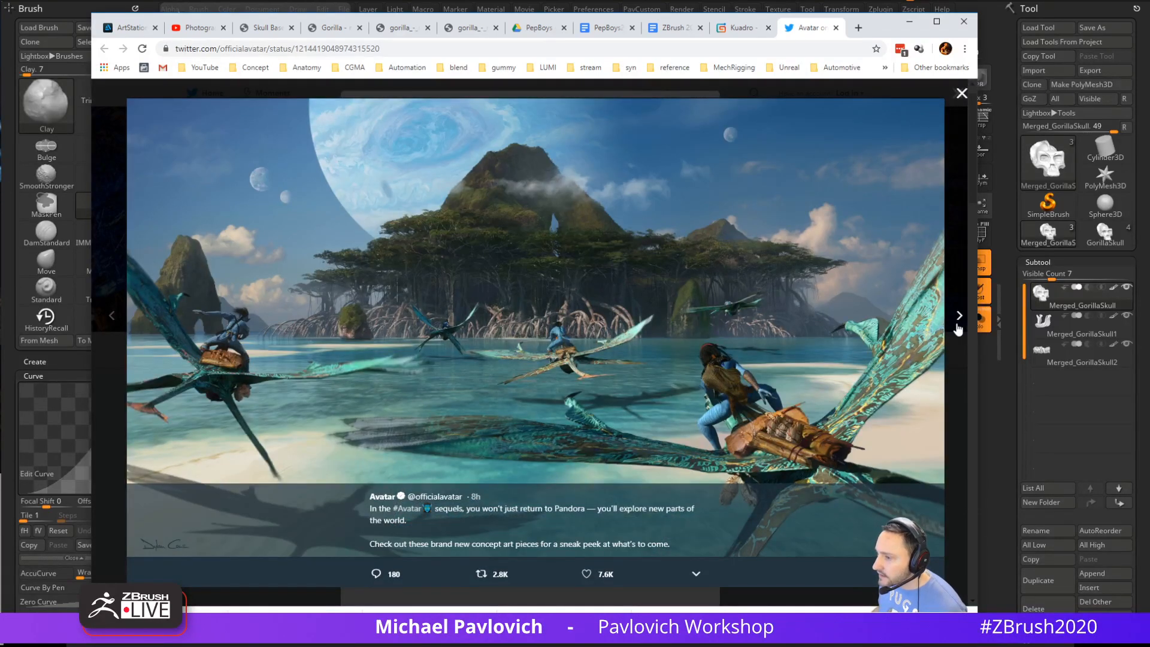
left_click(957, 329)
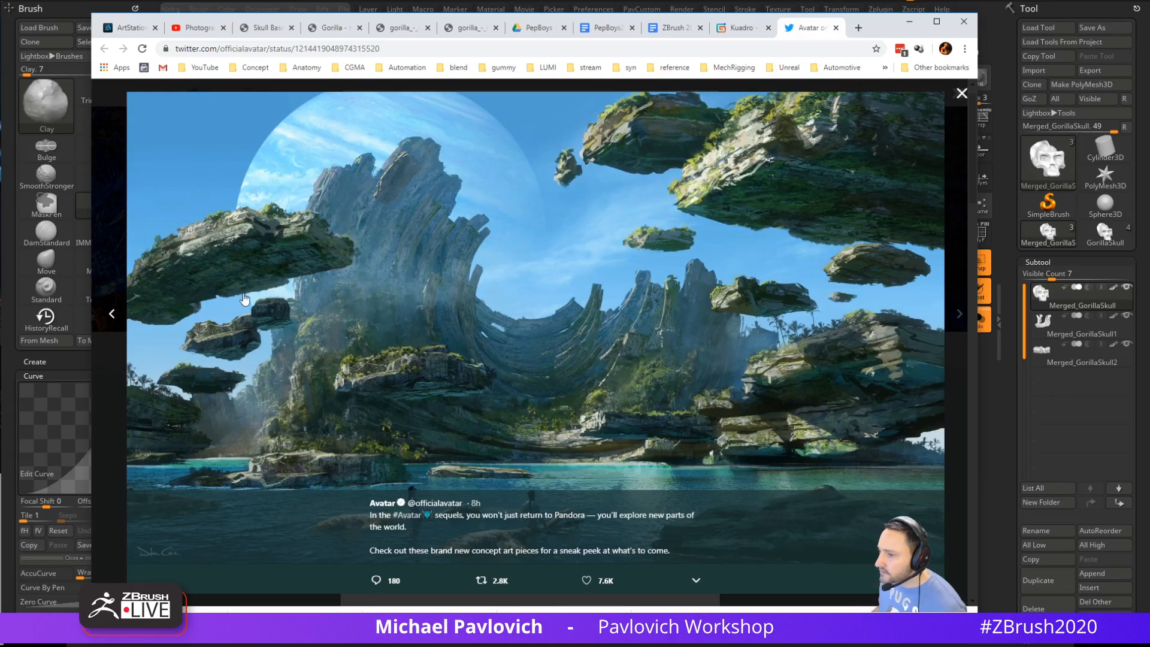
left_click(113, 315)
left_click(113, 317)
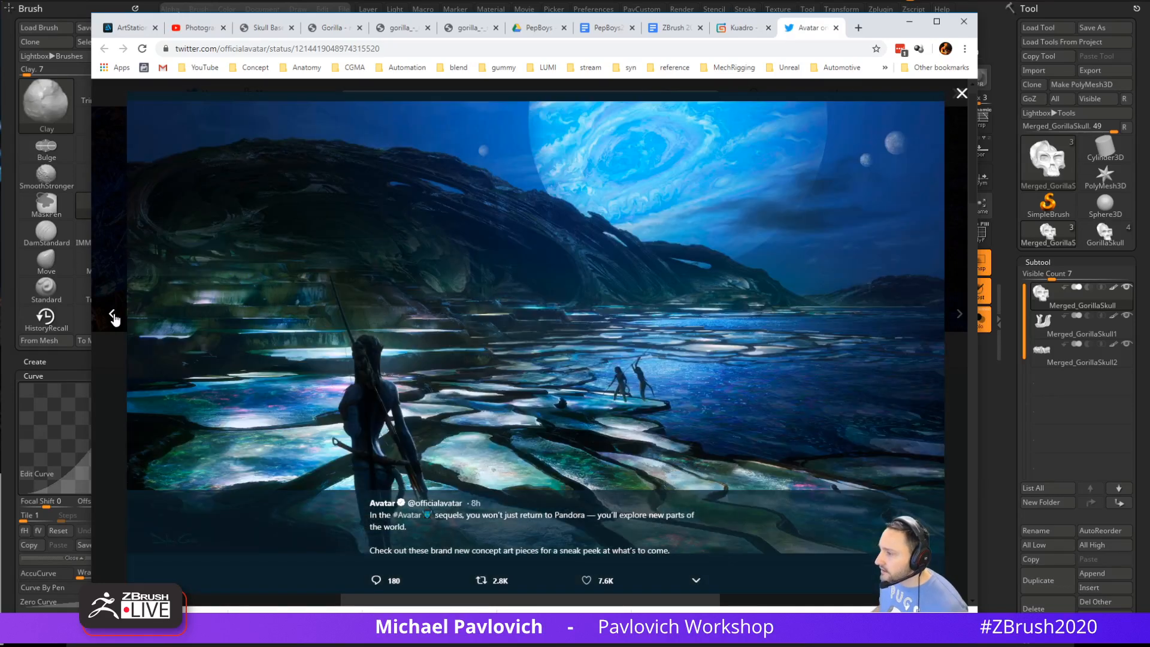
left_click(114, 316)
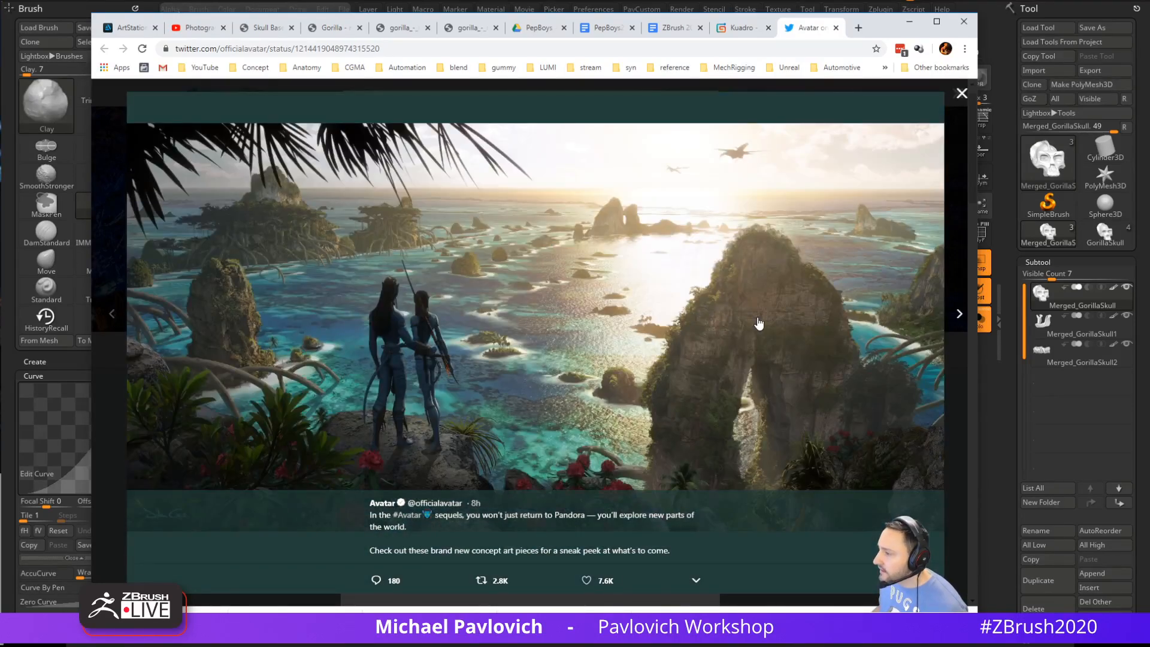
left_click(153, 9)
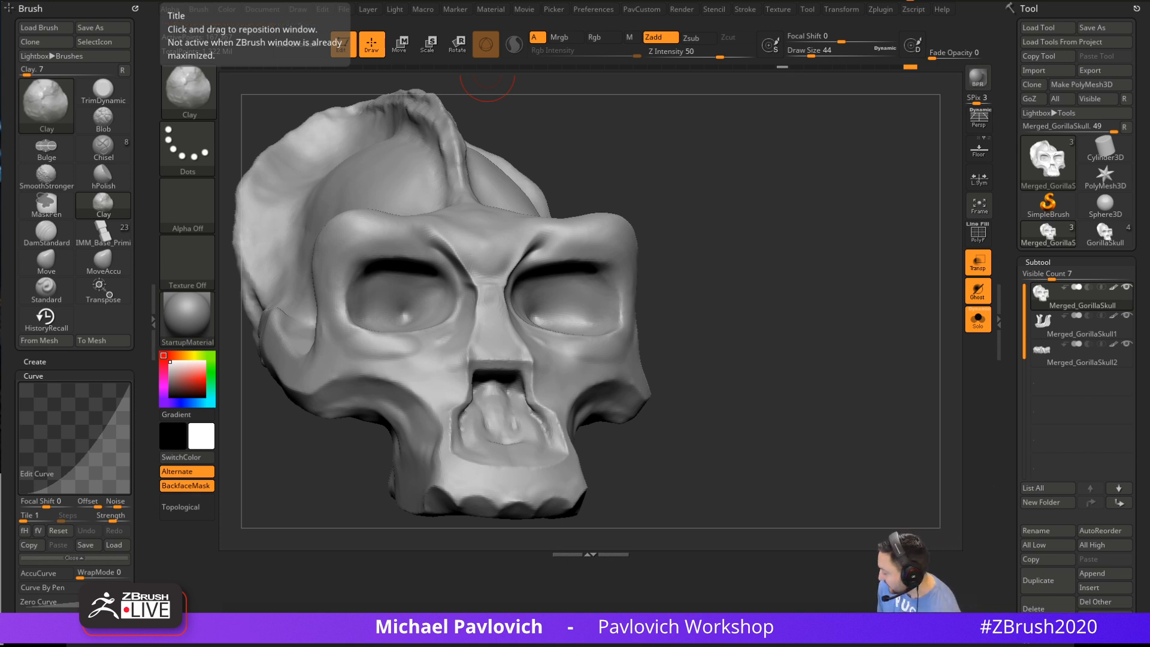
Carve a crease across the centre of the brow with DamStandard at draw size 56
mouse_move(741, 218)
left_mouse_down()
mouse_move(783, 221)
mouse_move(711, 216)
left_mouse_up()
key("b")
key("h")
key("p")
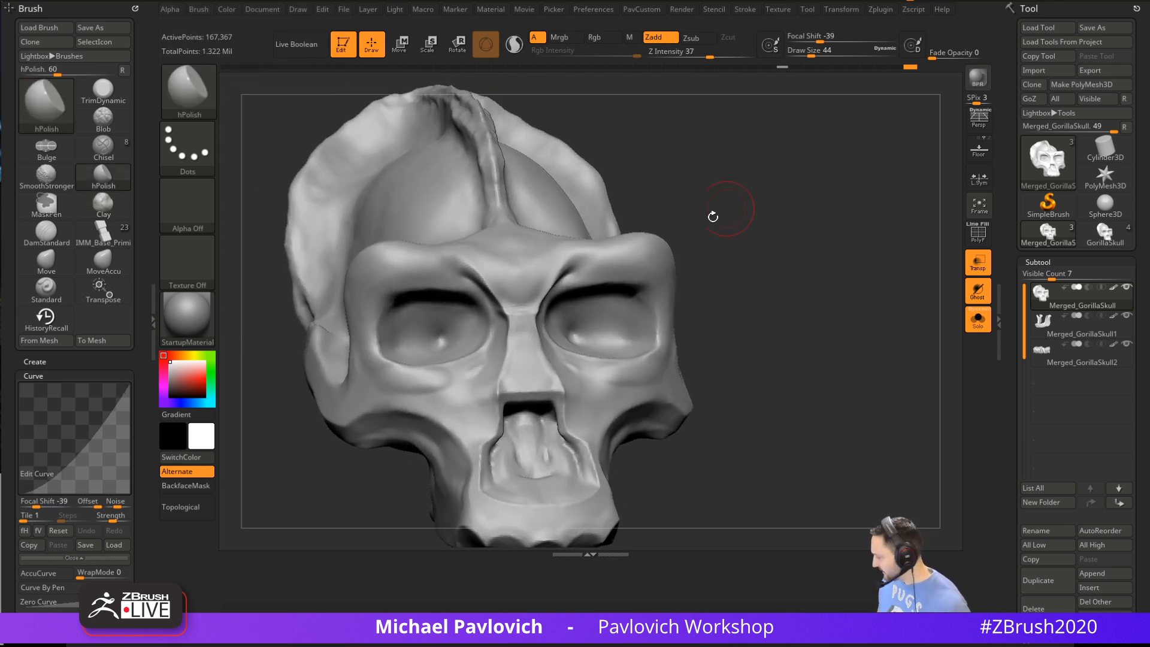
key("bracketright")
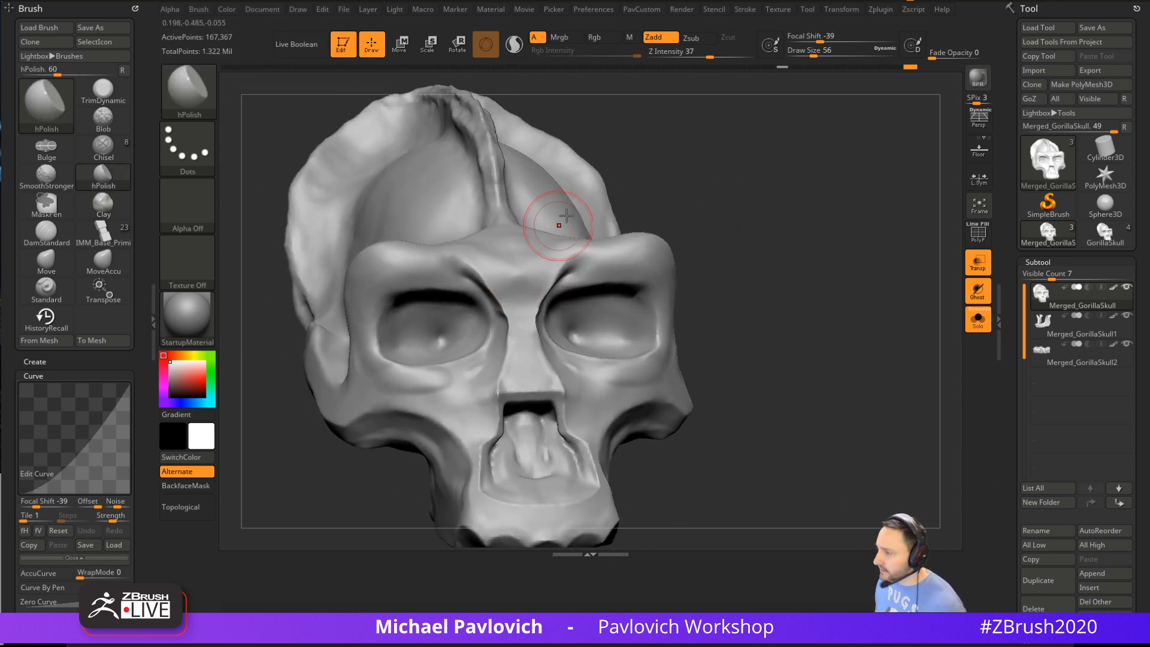
key("b")
key("d")
key("s")
left_click_drag(642, 159, 634, 192)
mouse_move(505, 261)
left_mouse_down()
mouse_move(585, 243)
mouse_move(539, 253)
left_mouse_up()
Build up the brow around its central crease with Clay at draw size 56, and flatten it with hPolish
key("b")
key("c")
key("l")
left_click_drag(521, 302, 577, 236)
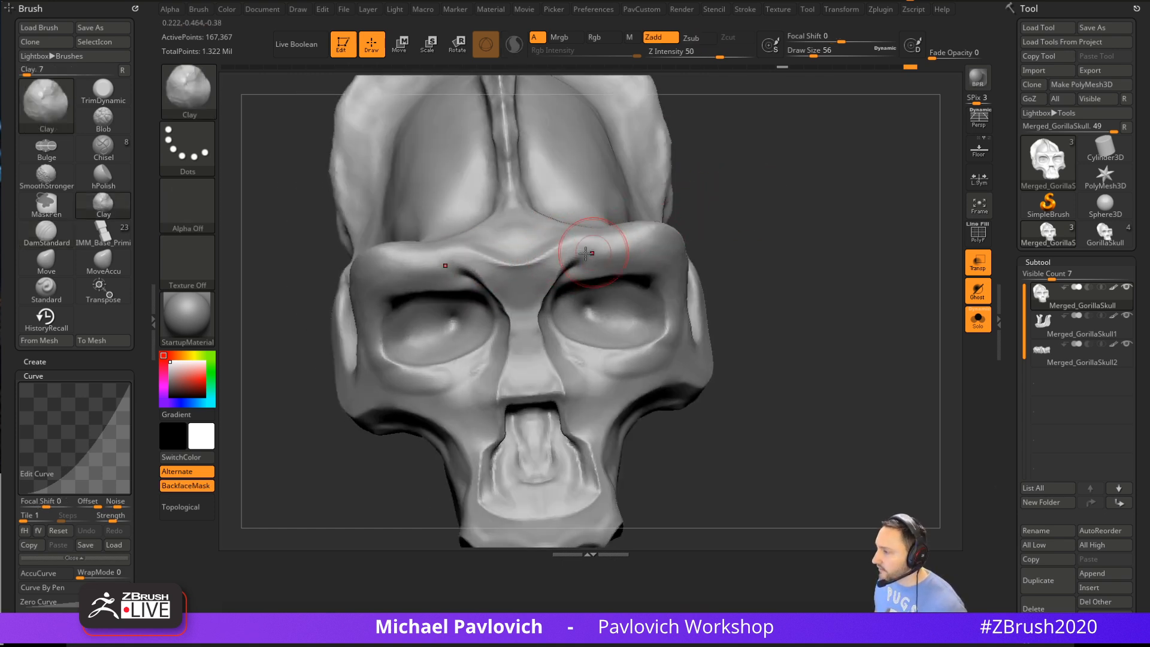
key("b")
key("h")
key("p")
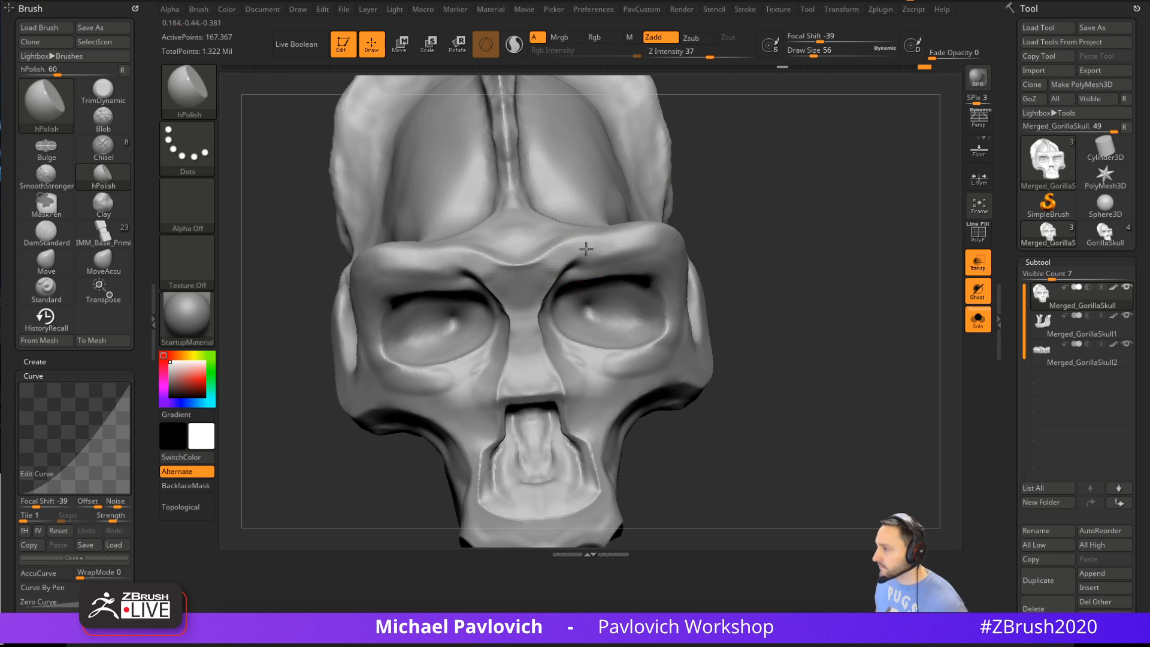
mouse_move(721, 236)
left_mouse_down()
mouse_move(760, 192)
mouse_move(605, 222)
left_mouse_up()
Pull the inner brow over the creases with MoveAccu at draw size 56, and extend the brow's lower edge outward with DamStandard at draw size 41
key("b")
key("m")
key("a")
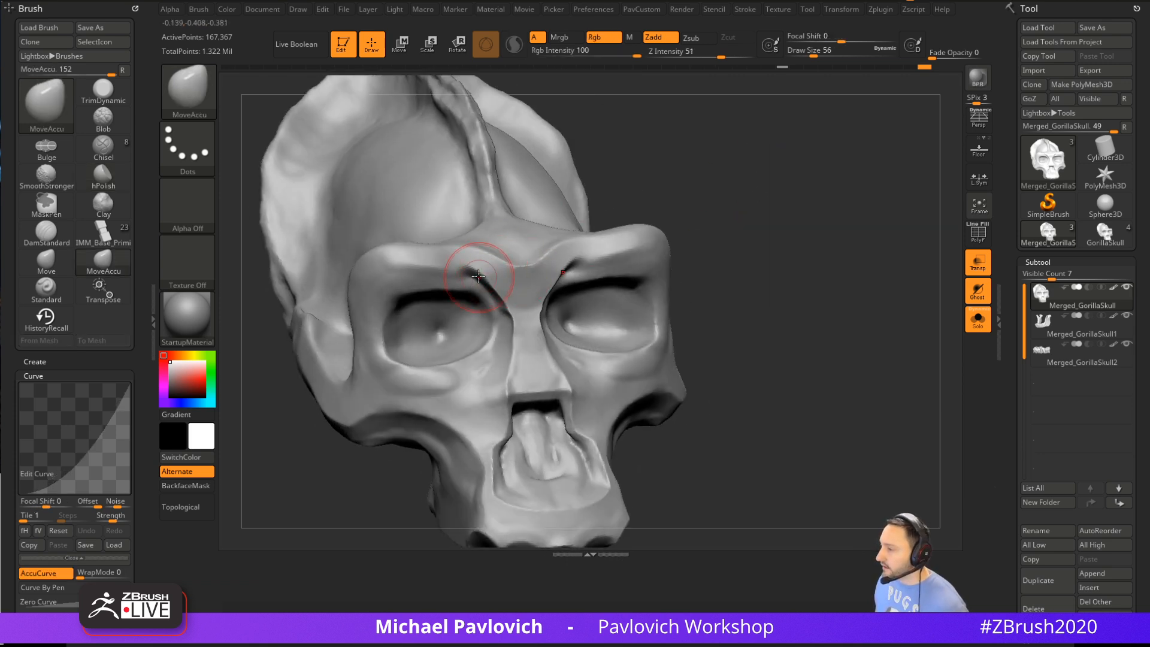
left_click_drag(742, 252, 695, 243)
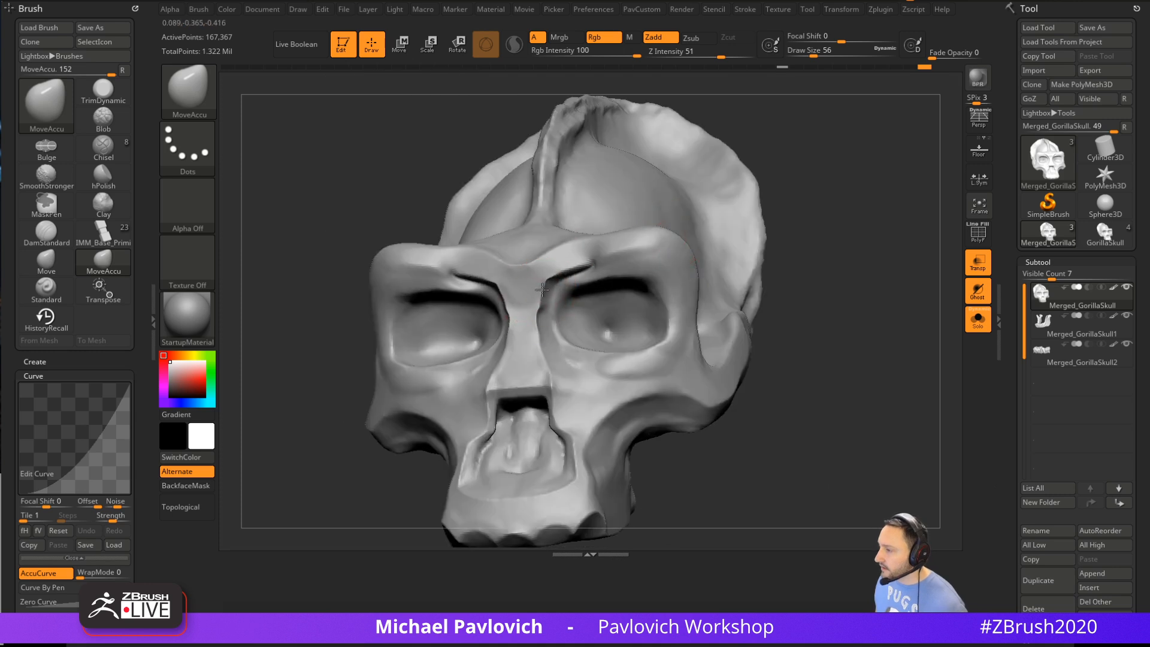
mouse_move(822, 205)
left_mouse_down("shift")
mouse_move(822, 185)
mouse_move(746, 177)
mouse_move(590, 263)
left_mouse_up("shift")
key("b")
key("d")
key("s")
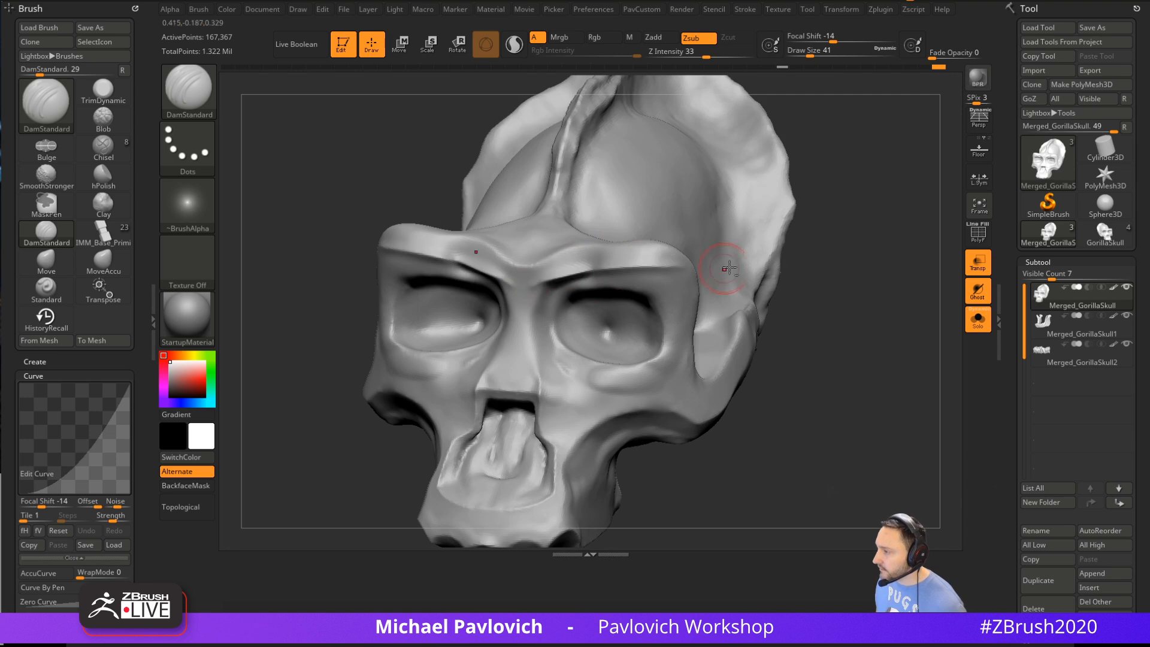
Push the profile of the nose bridge below the brow inward from the side with the Move brush at draw size 80
mouse_move(865, 249)
left_mouse_down()
mouse_move(834, 275)
mouse_move(801, 236)
mouse_move(779, 179)
left_mouse_up()
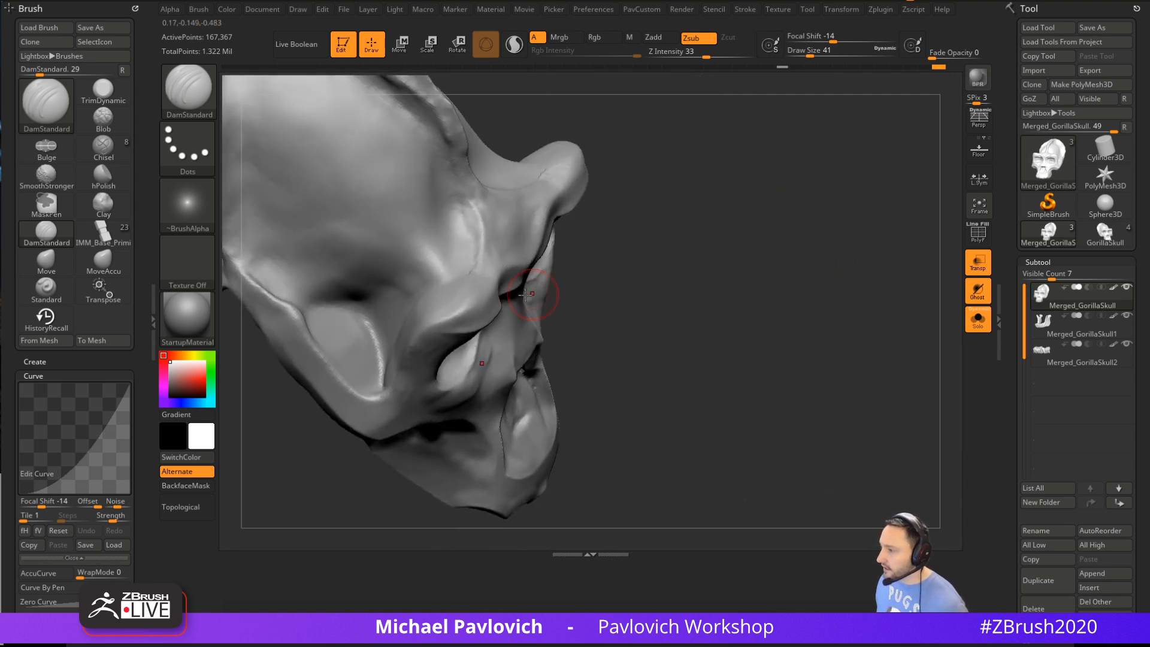
key("b")
key("m")
key("v")
left_click_drag(500, 288, 539, 280)
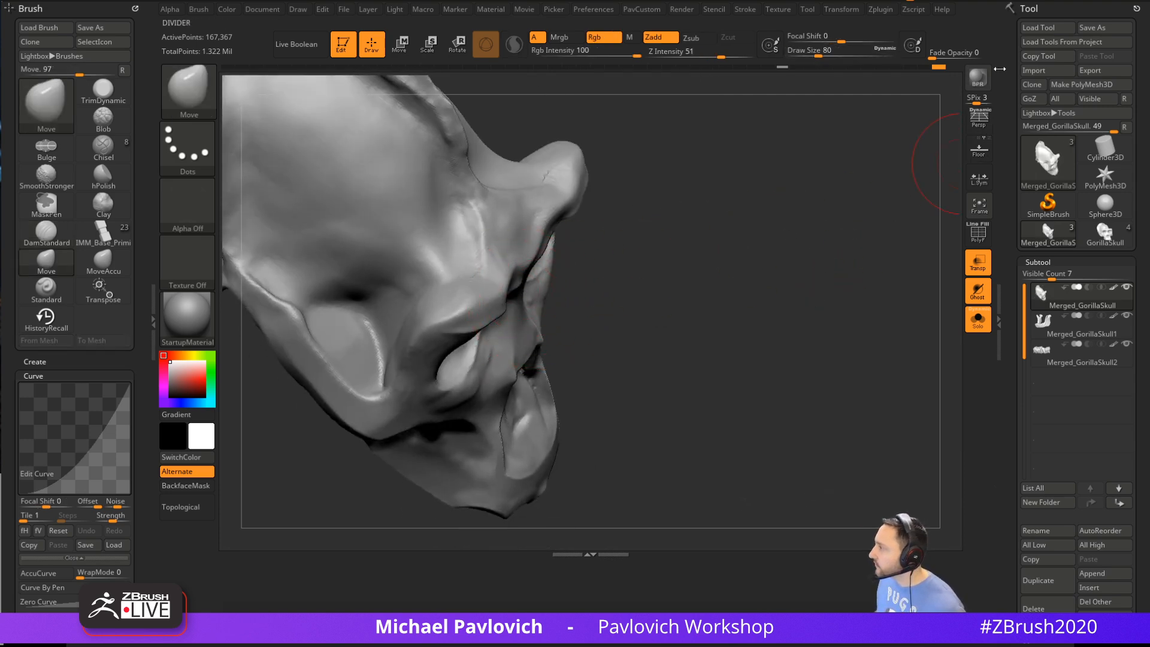
Load Apinator005.ZTL and view its skull
left_click(1038, 27)
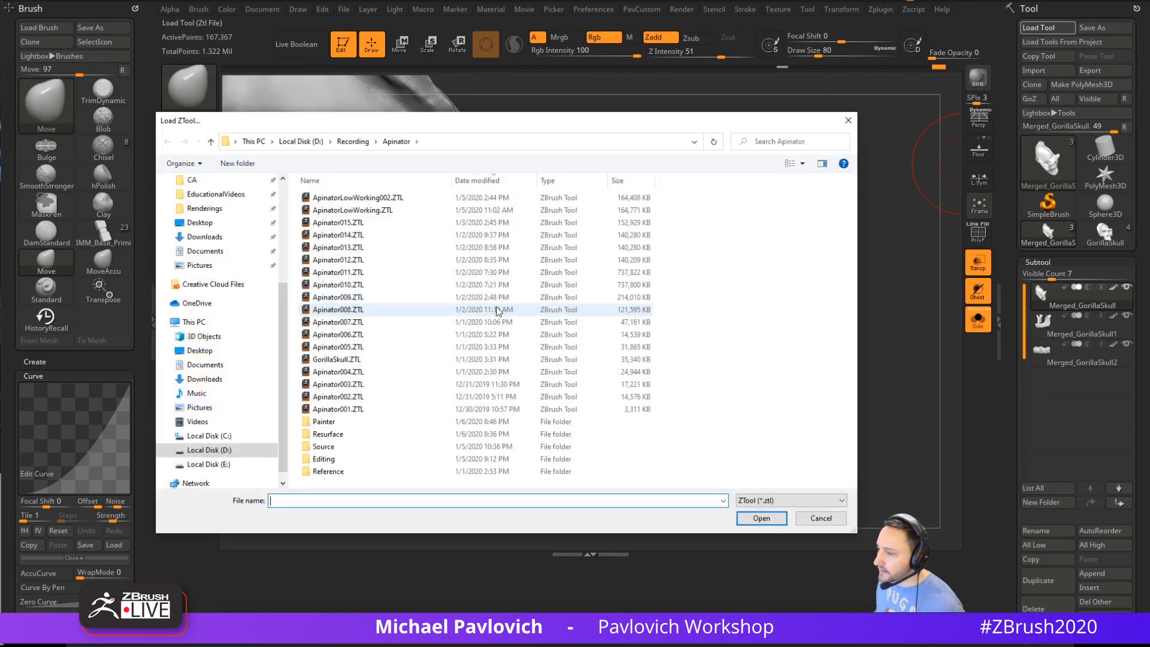
double_click(346, 348)
left_click_drag(694, 273, 761, 204)
left_click(1038, 28)
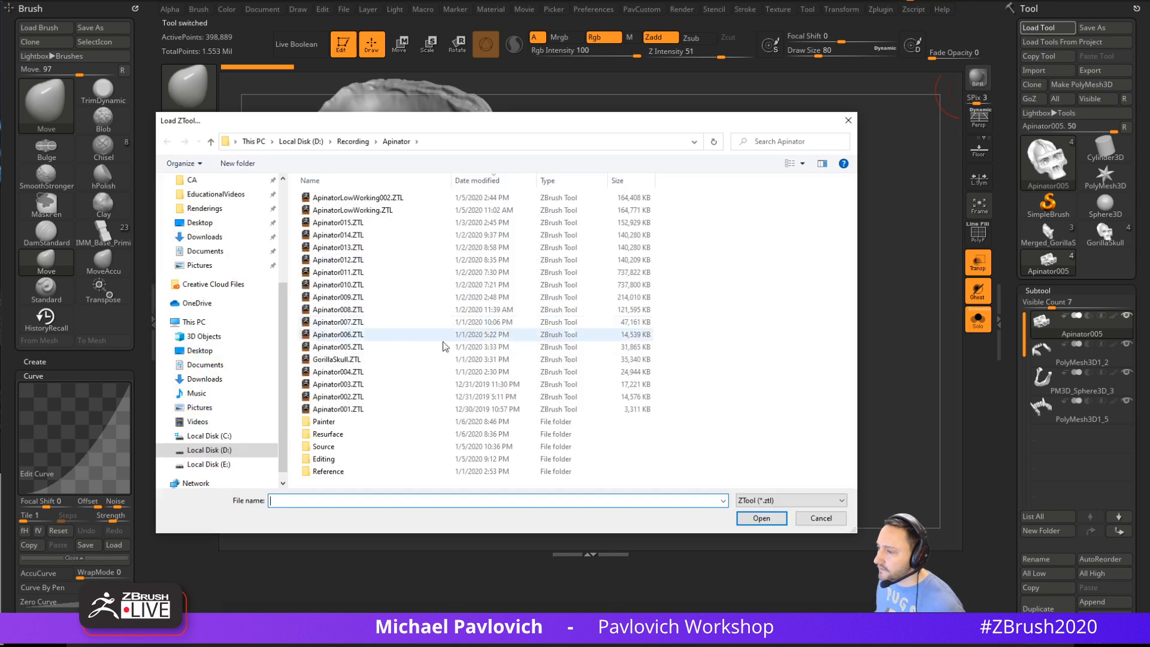
left_click(817, 517)
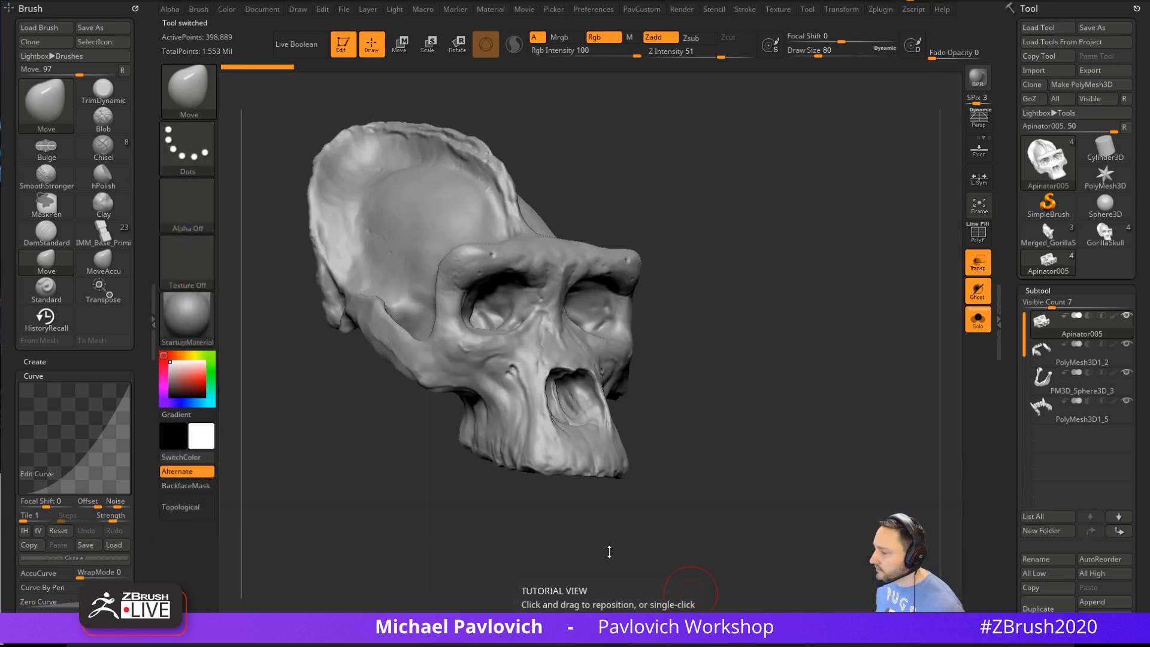
Load Apinator006.ZTL and turn off Solo and transparency to show the whole skull with jaw and teeth
left_click(1059, 29)
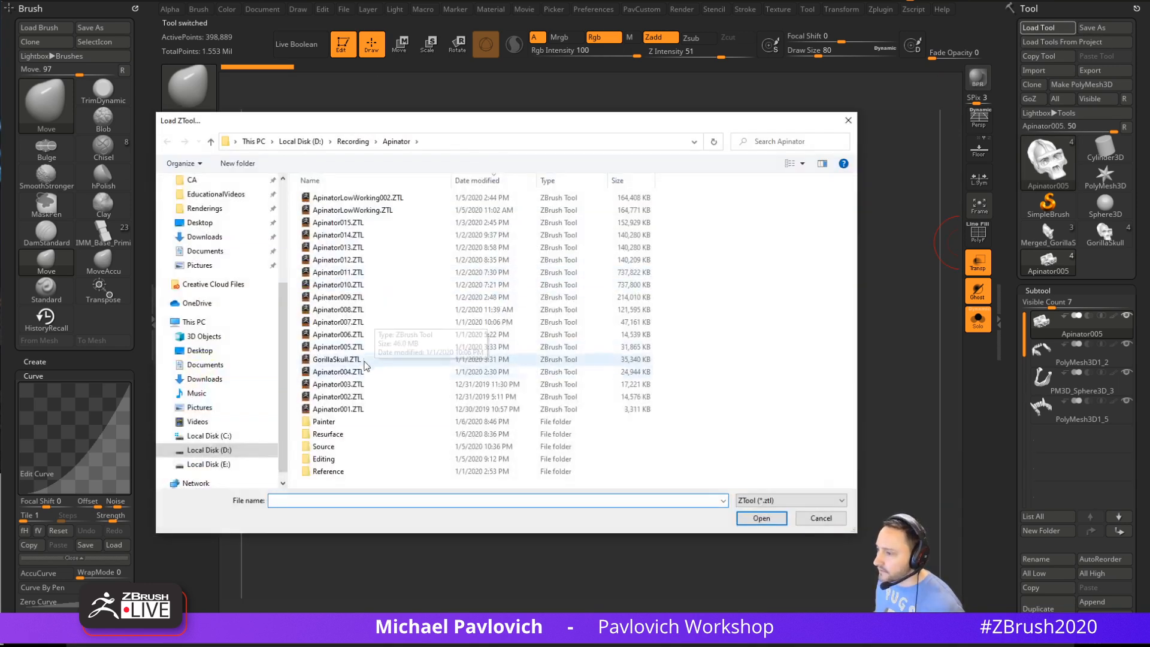
double_click(361, 336)
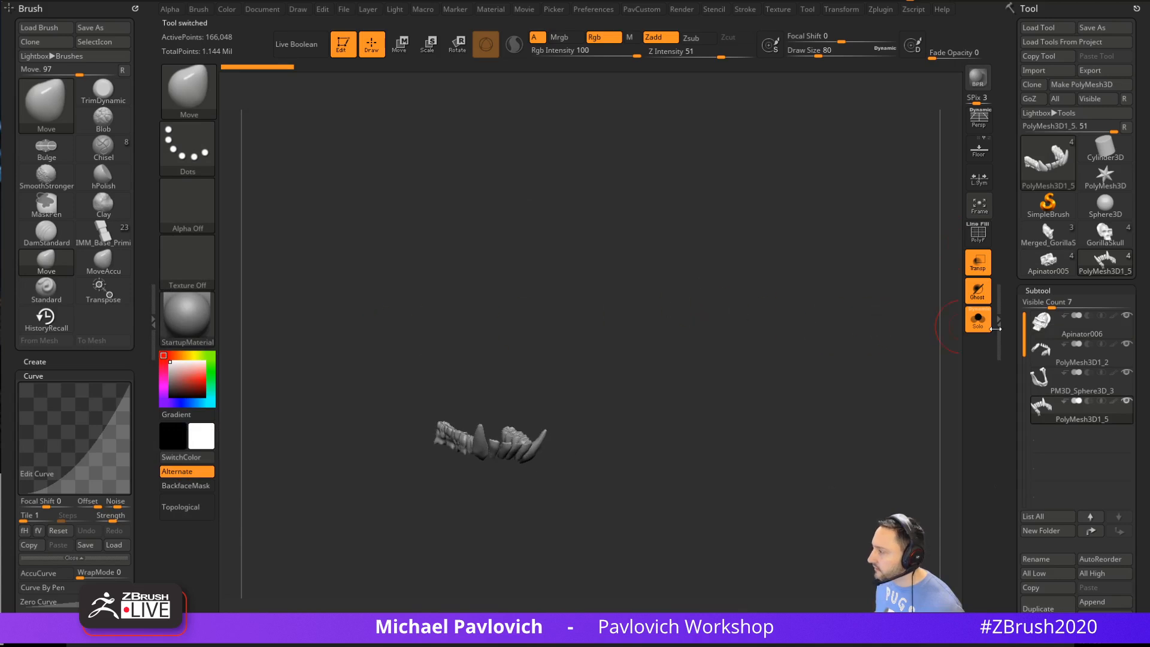
left_click(977, 319)
left_click(971, 268)
left_click_drag(928, 276, 825, 303)
Inspect the skull from several angles with the polyframe briefly shown, and make the lower jaw the active subtool
key("b")
key("s")
key("t")
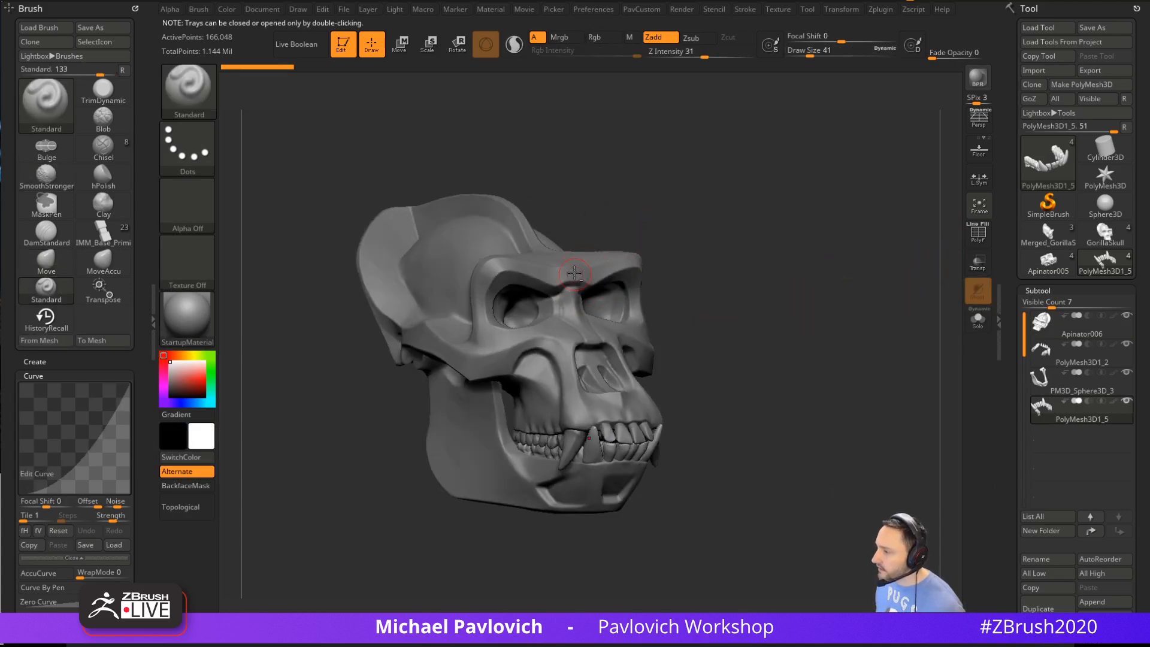
left_click(585, 280, "alt")
mouse_move(775, 222)
left_mouse_down("alt")
mouse_move(762, 215)
mouse_move(769, 239)
left_mouse_up("alt")
mouse_move(816, 239)
left_mouse_down("shift")
mouse_move(791, 244)
mouse_move(843, 239)
mouse_move(770, 251)
mouse_move(860, 244)
mouse_move(850, 252)
mouse_move(878, 259)
mouse_move(830, 244)
left_mouse_up("shift")
left_click(973, 236)
left_click(971, 238)
left_click(658, 431, "alt")
left_click_drag(728, 337, 767, 282)
mouse_move(767, 282)
left_mouse_down("alt")
mouse_move(809, 326)
mouse_move(801, 370)
mouse_move(868, 335)
left_mouse_up("alt")
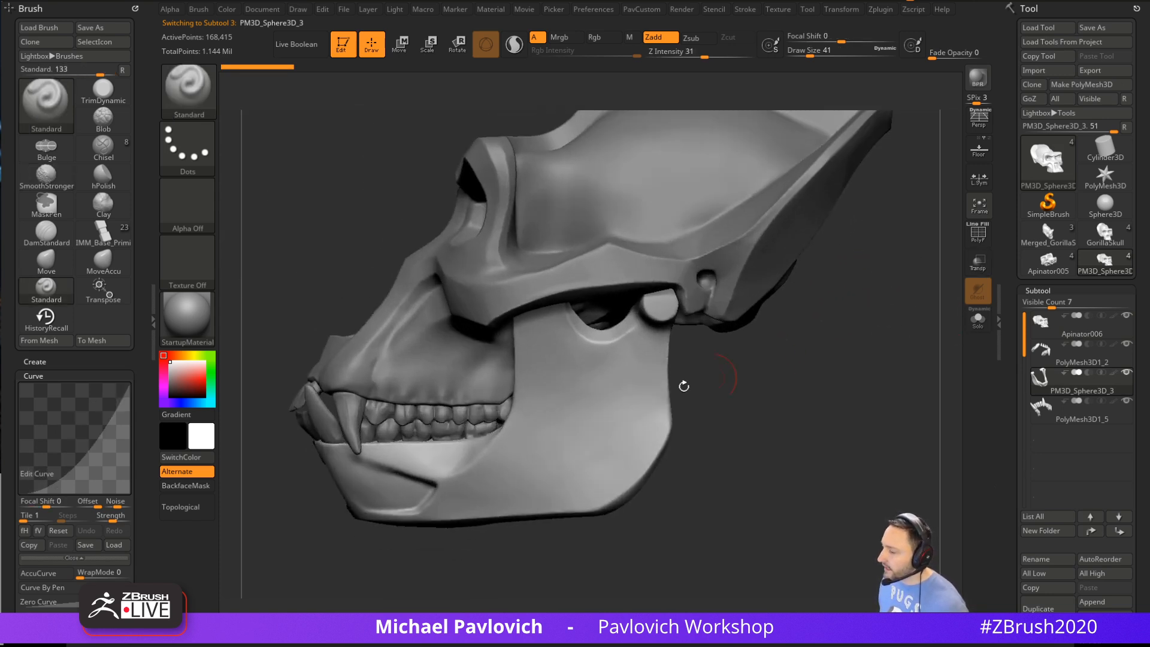
Isolate the lower jaw and mask an inset panel on its rear upright section with MaskLasso and an inverted mask
key("s")
left_click(647, 385)
mouse_move(725, 432)
left_mouse_down("ctrl")
mouse_move(677, 378)
mouse_move(654, 431)
mouse_move(569, 537)
left_mouse_up("ctrl")
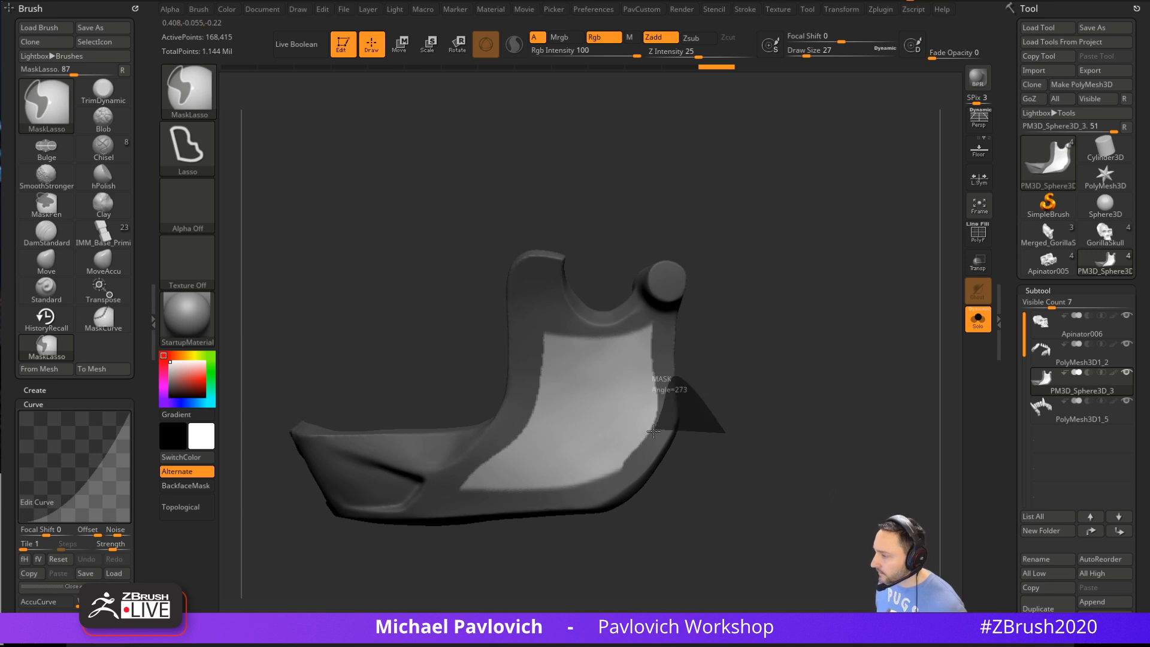
left_click(860, 285, "ctrl")
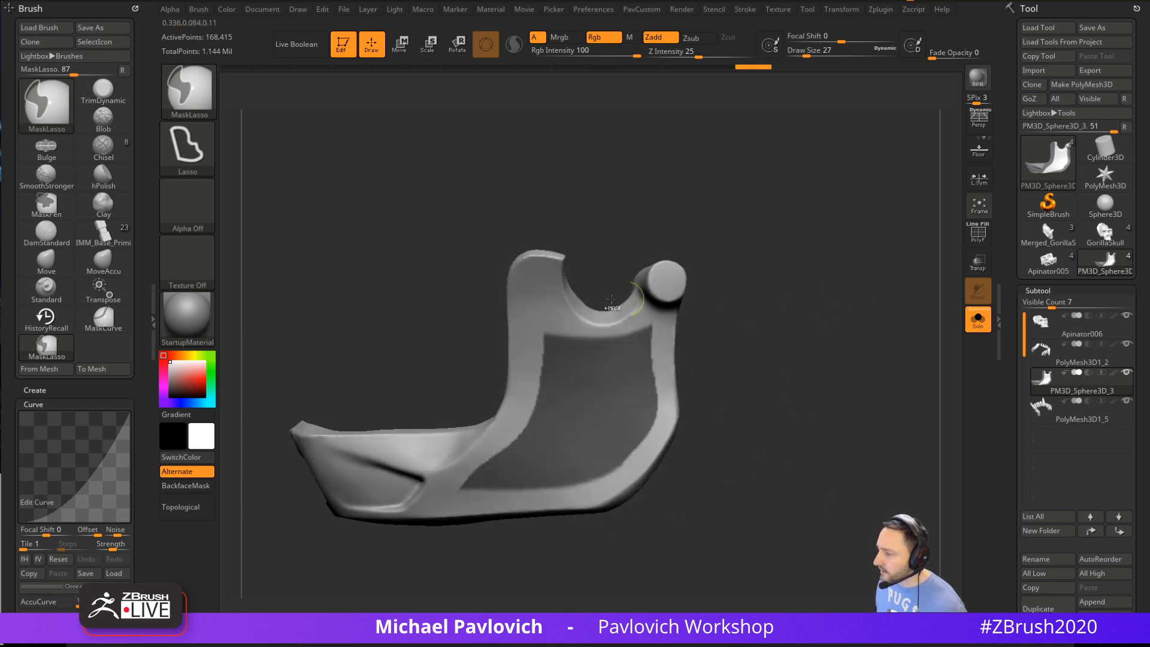
Try to erase a narrow strip across the masked jaw panel with MaskPen at draw size 13, and undo the stroke
left_click(194, 94, "ctrl")
left_click(239, 115, "ctrl")
left_click_drag(764, 345, 754, 344, "alt")
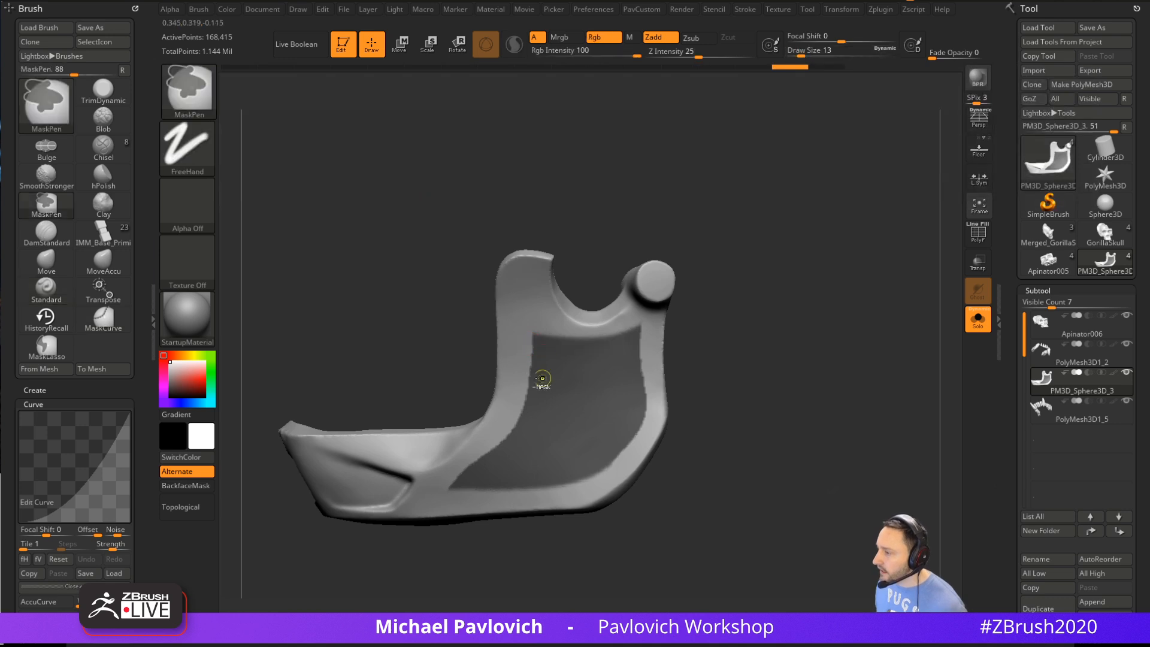
mouse_move(533, 374)
left_mouse_down("ctrl+alt")
mouse_move(663, 390)
mouse_move(505, 369)
left_mouse_up("ctrl+alt")
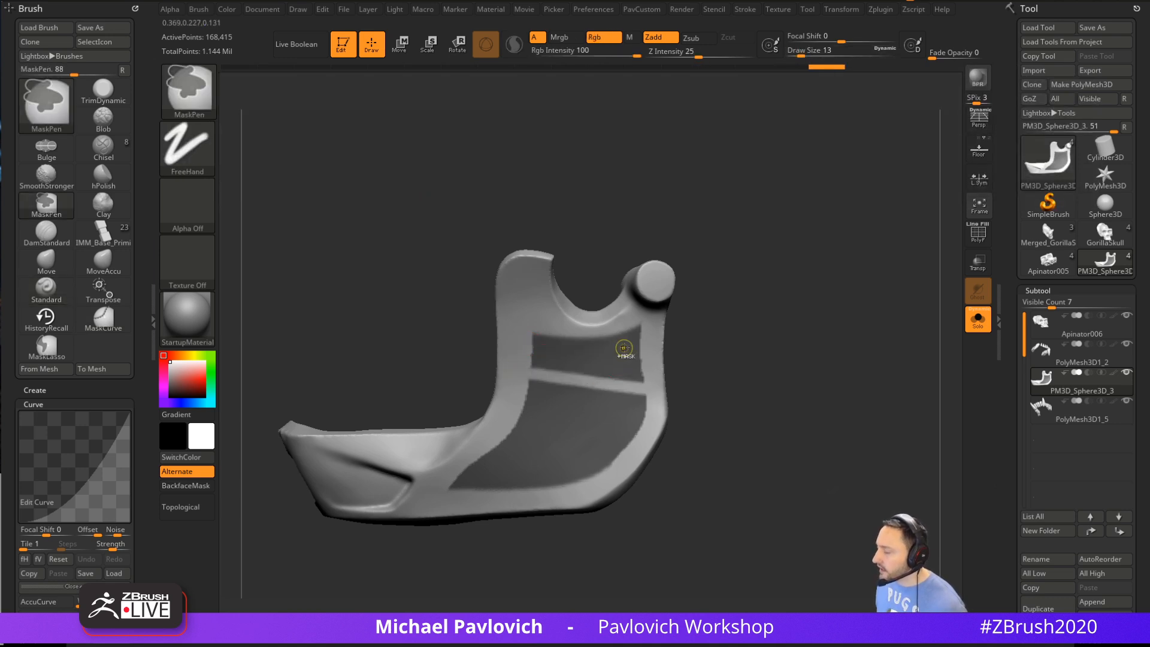
key("ctrl+z")
Place a transpose line straight across the masked jaw panel
left_click(746, 9)
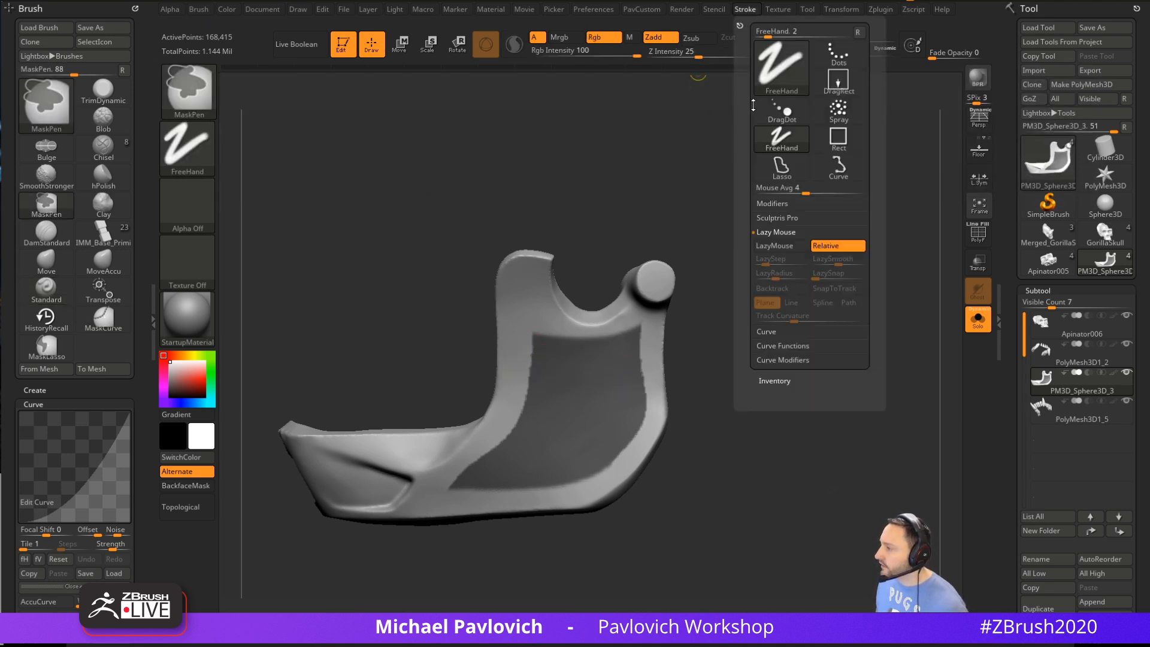
key("w")
key("y")
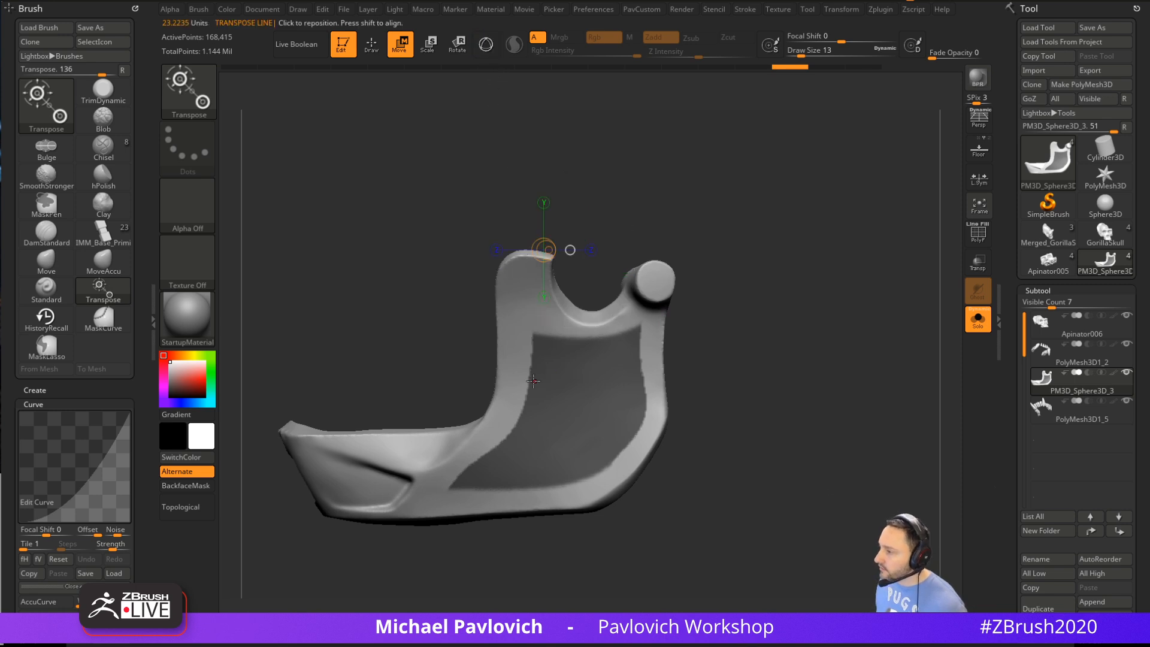
left_click_drag(526, 386, 645, 391)
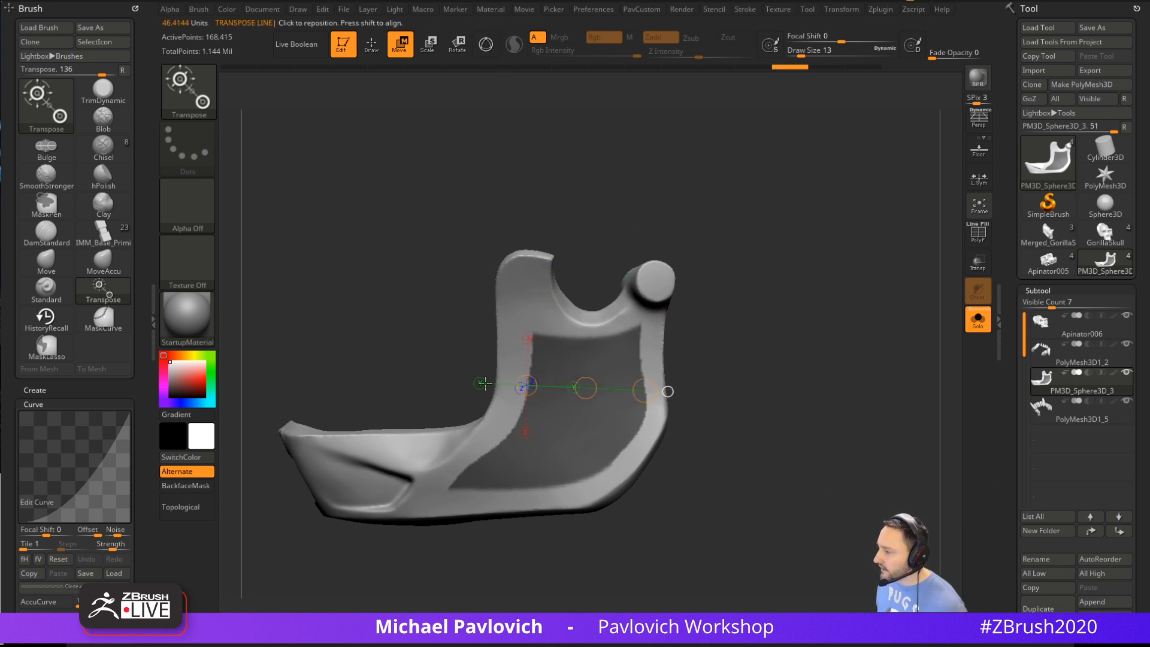
Check the Lazy Mouse settings, try a MaskPen stroke straight across the jaw panel, and undo the stroke
key("ctrl")
key("q")
left_click(745, 9)
left_click(776, 233)
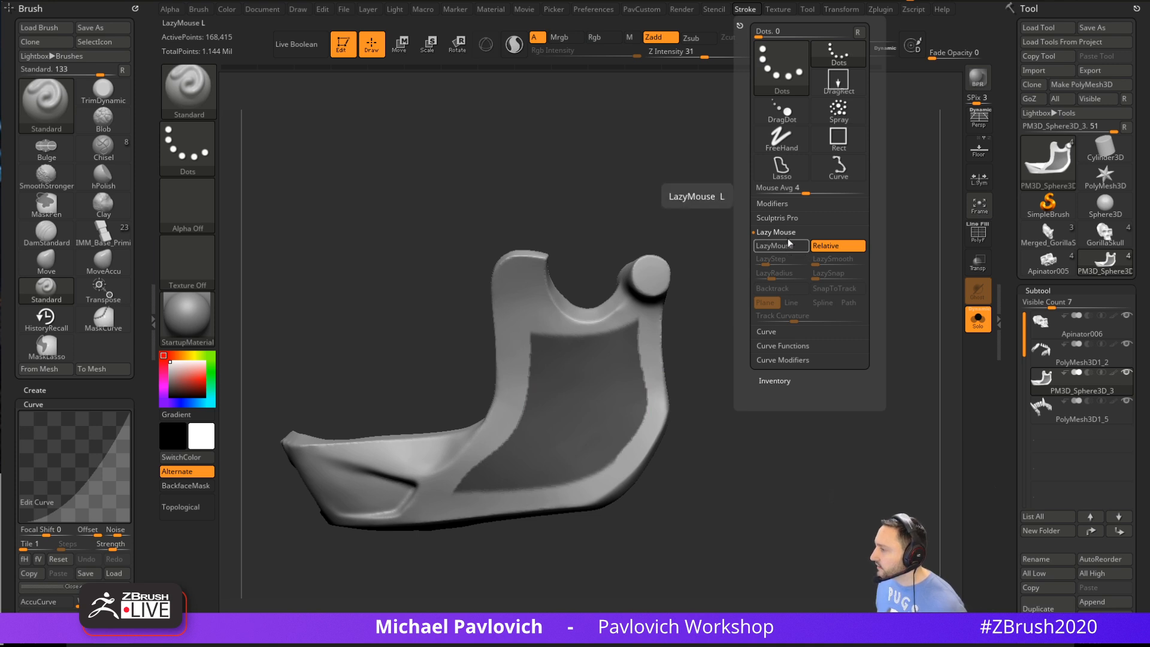
left_click_drag(654, 365, 471, 364, "ctrl")
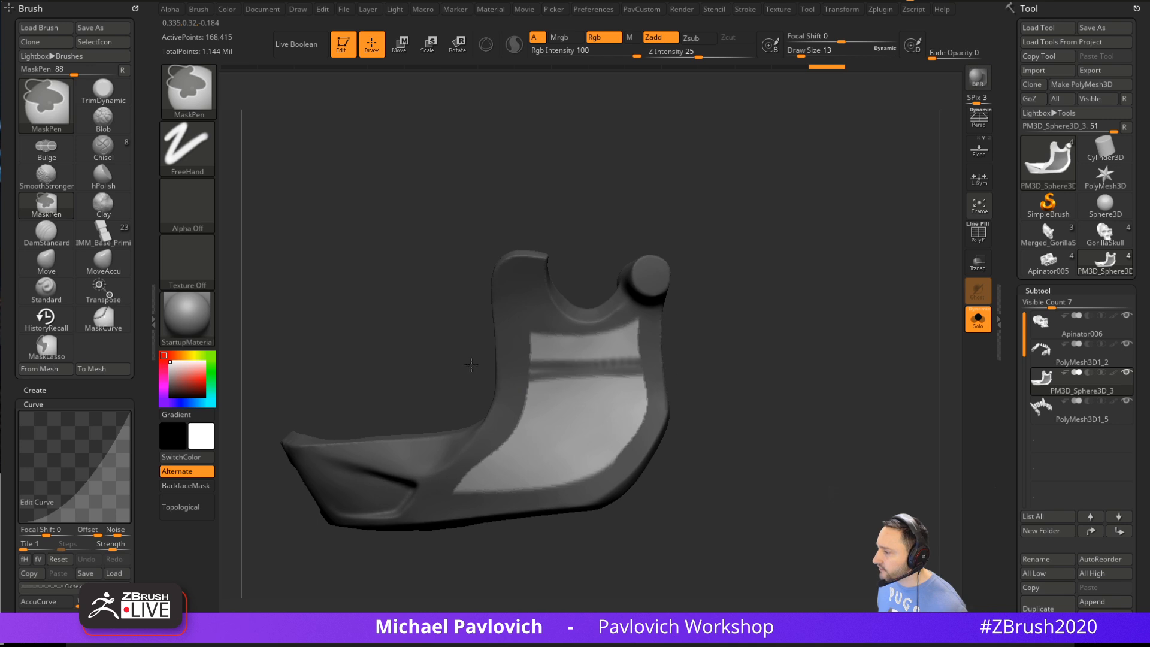
key("ctrl+z")
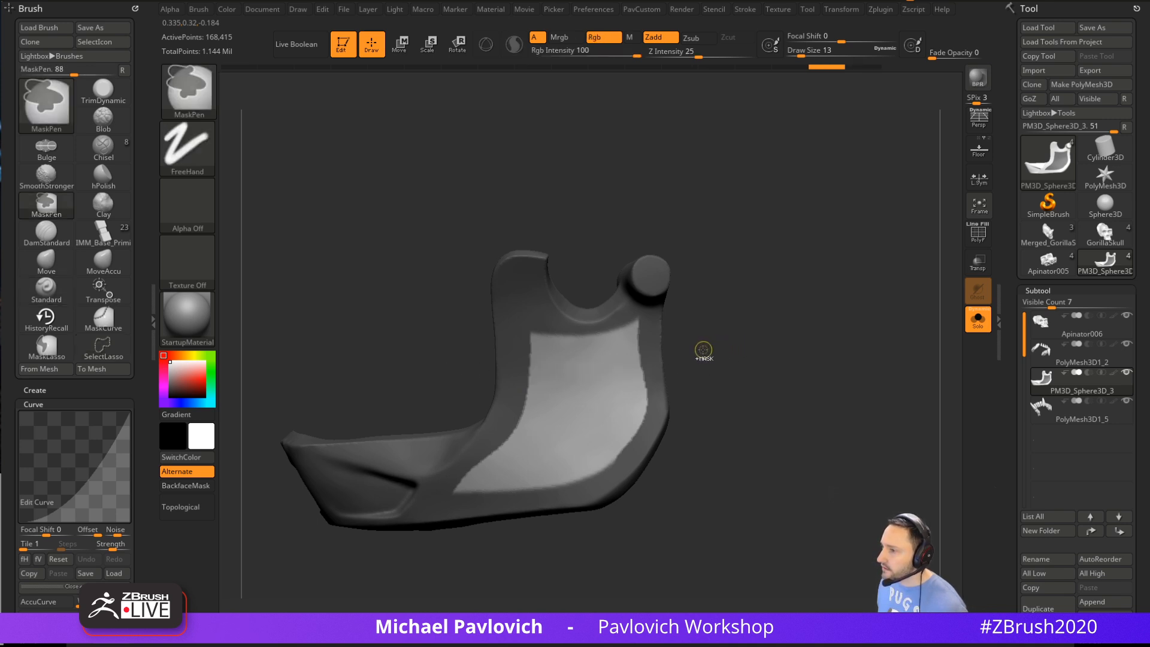
key("ctrl+shift")
mouse_move(516, 387)
left_mouse_down("ctrl+shift")
mouse_move(618, 387)
mouse_move(712, 292)
left_mouse_up("ctrl+shift")
key("ctrl+z")
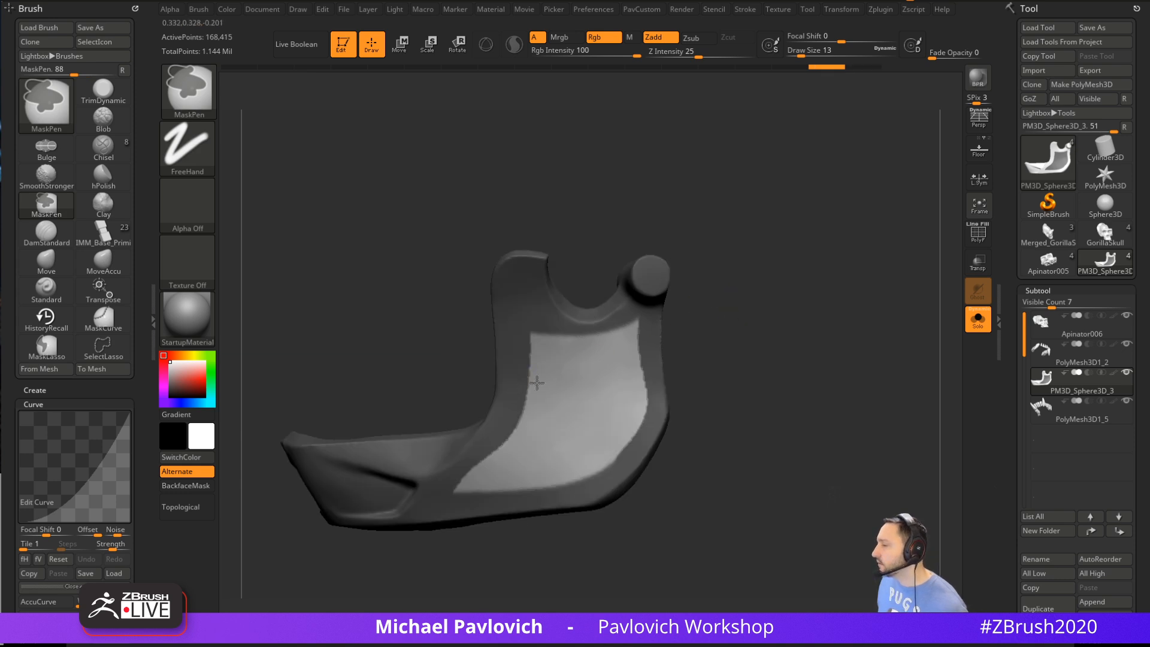
mouse_move(780, 250)
left_mouse_down("ctrl")
mouse_move(773, 318)
mouse_move(787, 289)
left_mouse_up("ctrl")
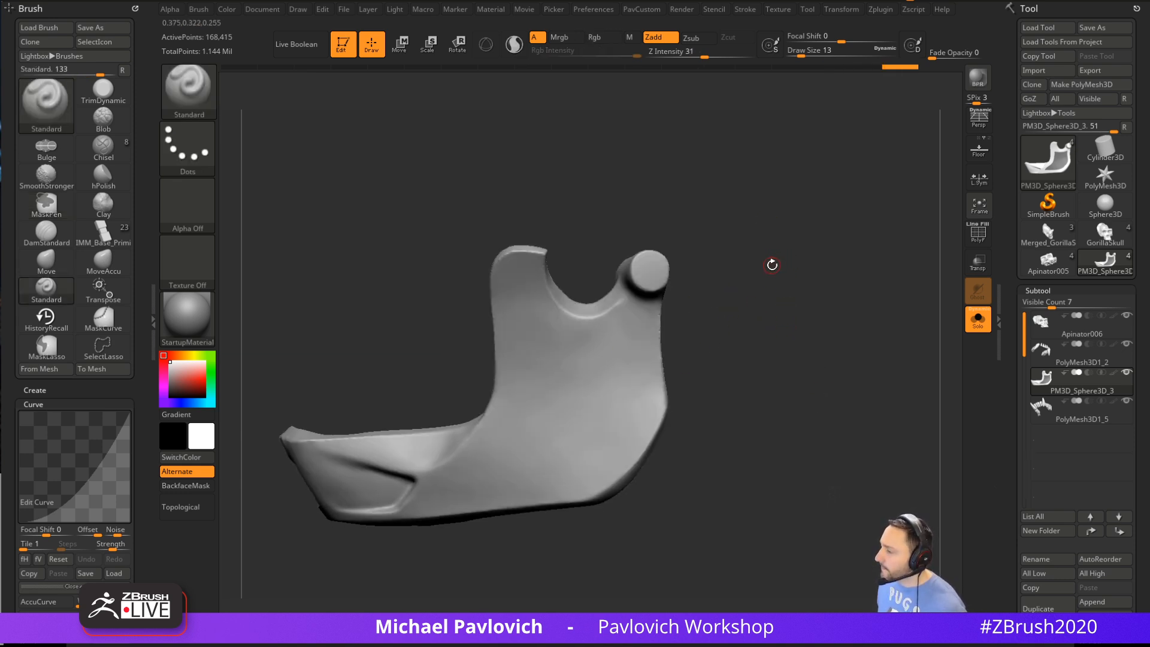
key("ctrl+z")
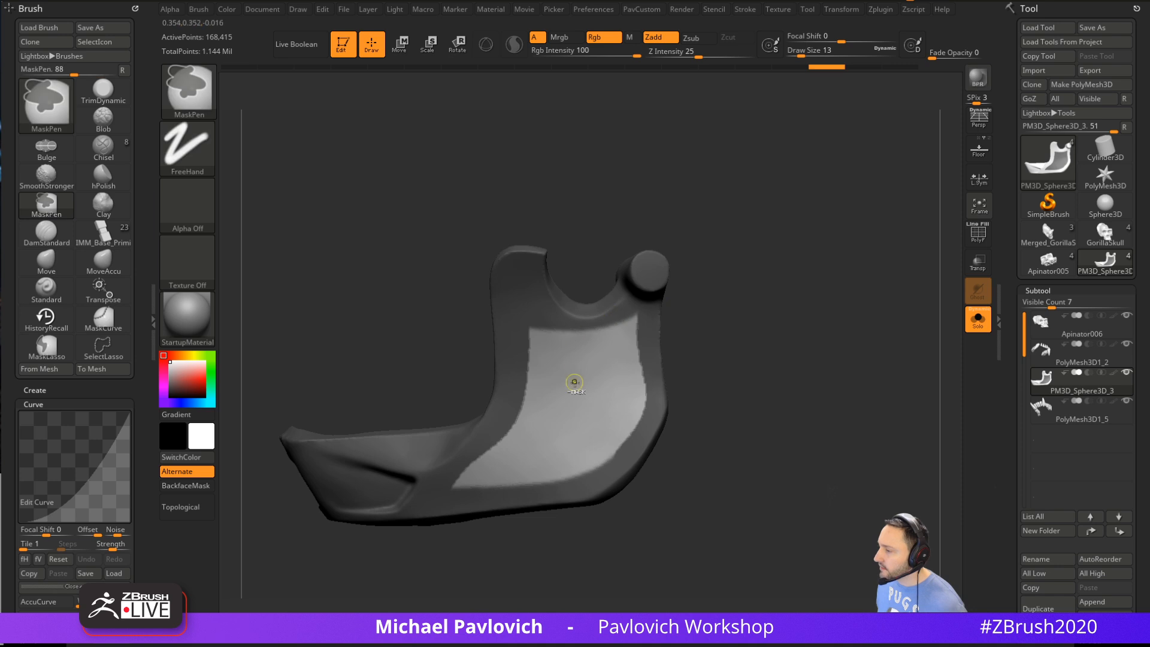
Invert the mask back onto the jaw panel and isolate that panel as its own polygroup with polyframes shown
left_click(522, 287, "ctrl")
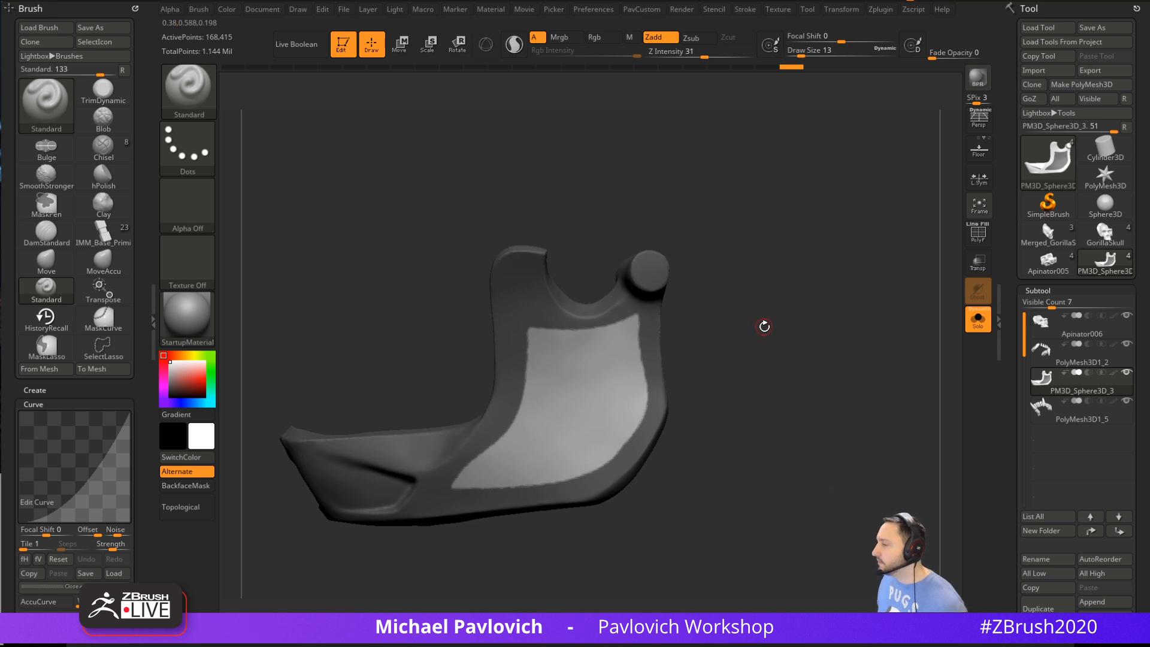
left_click(926, 367, "ctrl")
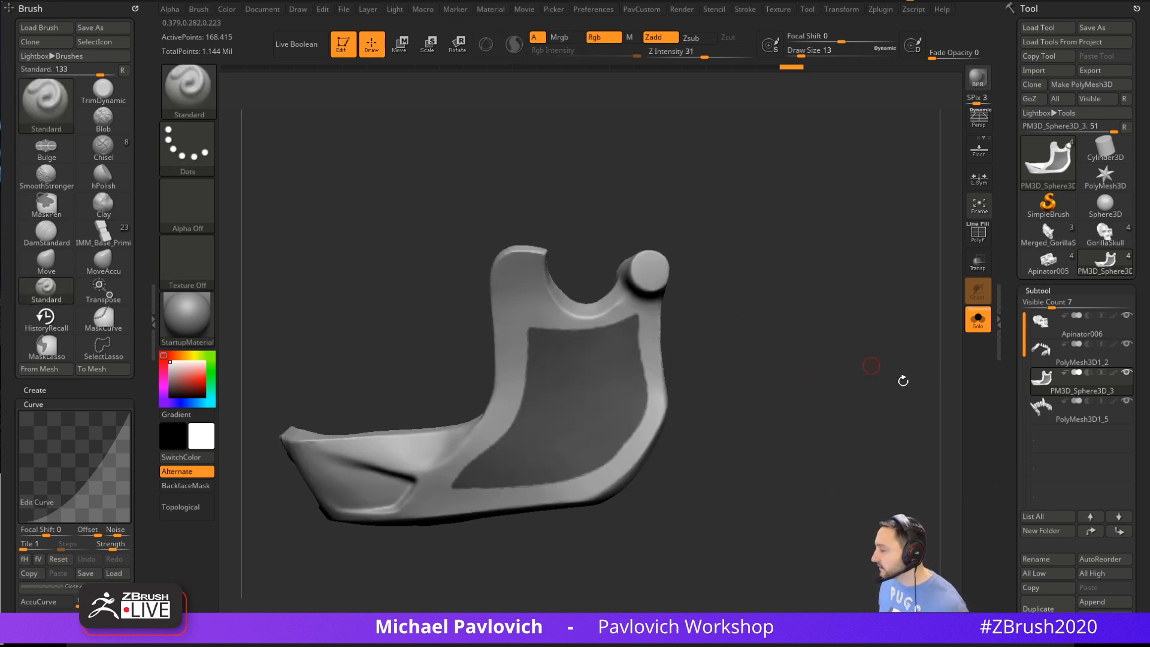
key("shift+f")
Slice two thin bands across the isolated panel with SliceCurve, inspect the resulting polygroups individually, and show the whole jaw
left_click_drag(385, 377, 872, 528, "ctrl+shift")
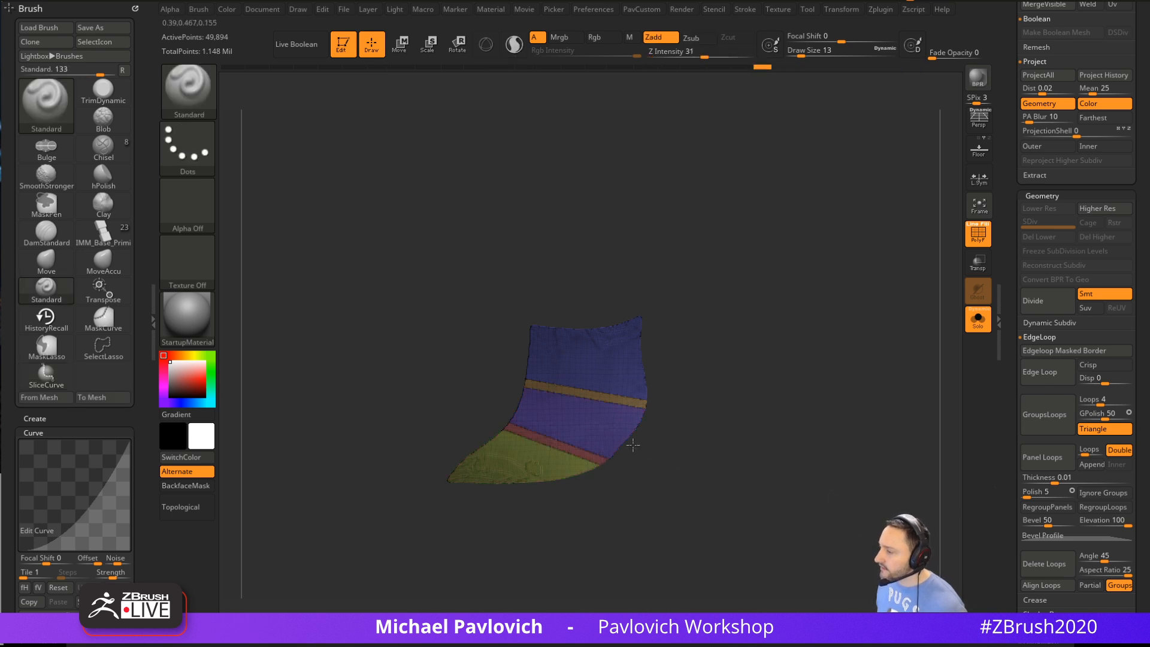
left_click(605, 352, "ctrl+shift")
left_click_drag(737, 349, 610, 416)
left_click(732, 414, "ctrl+shift")
left_click(563, 460, "ctrl+shift")
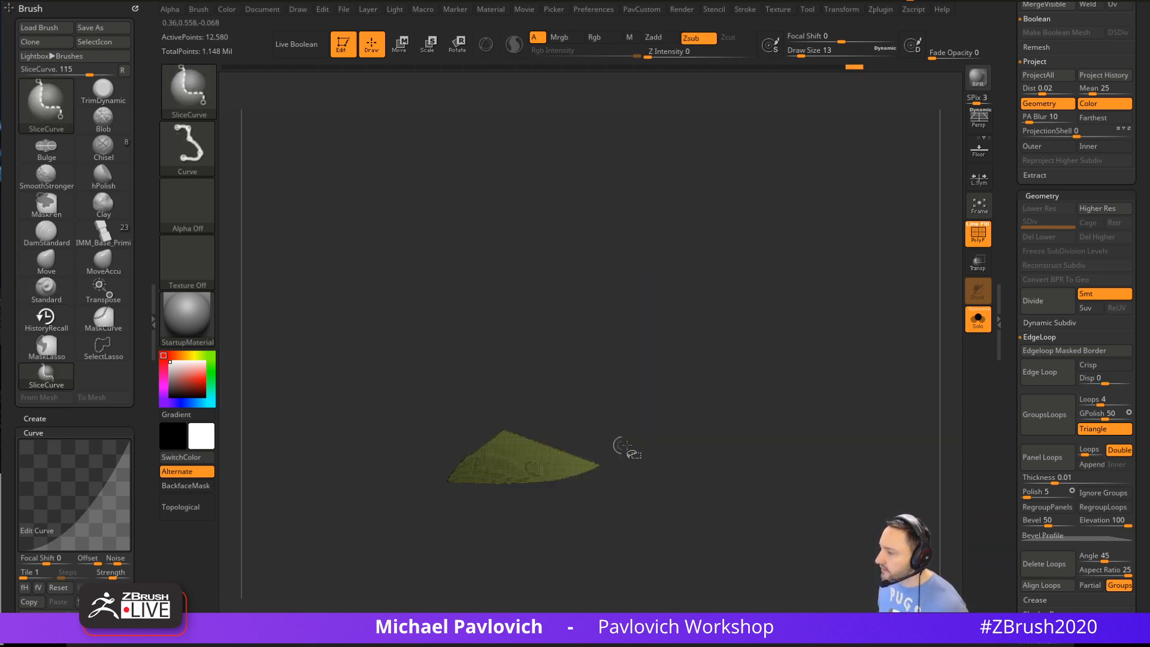
left_click(781, 420, "ctrl+shift")
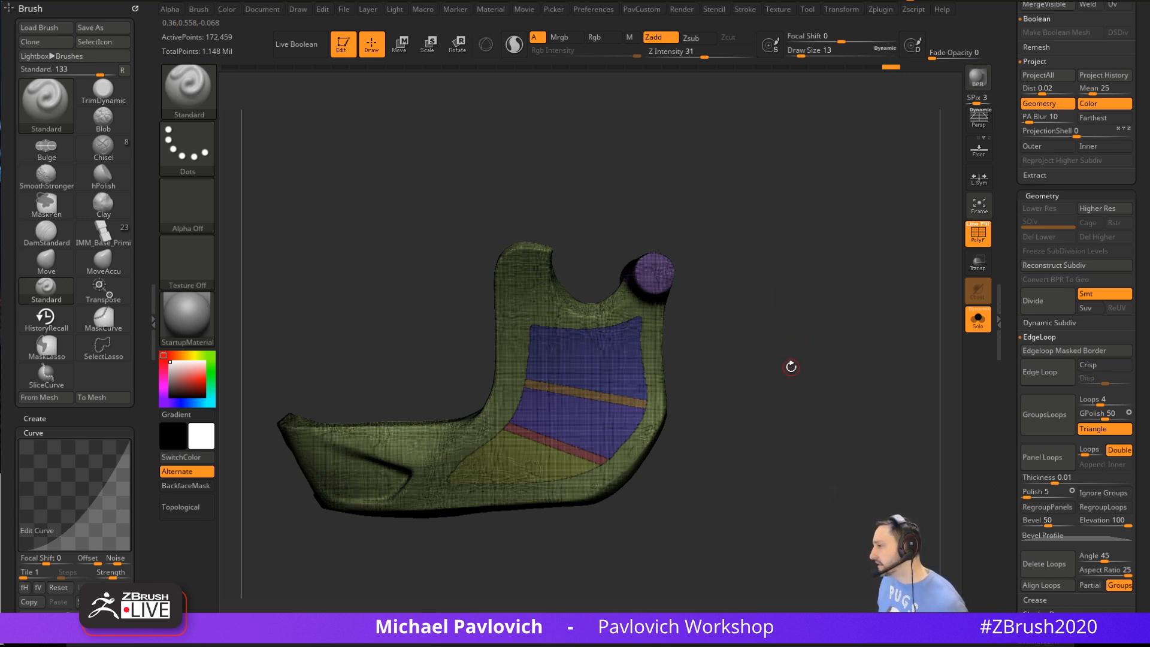
Undo the panel slices back to the single isolated panel polygroup
key("ctrl")
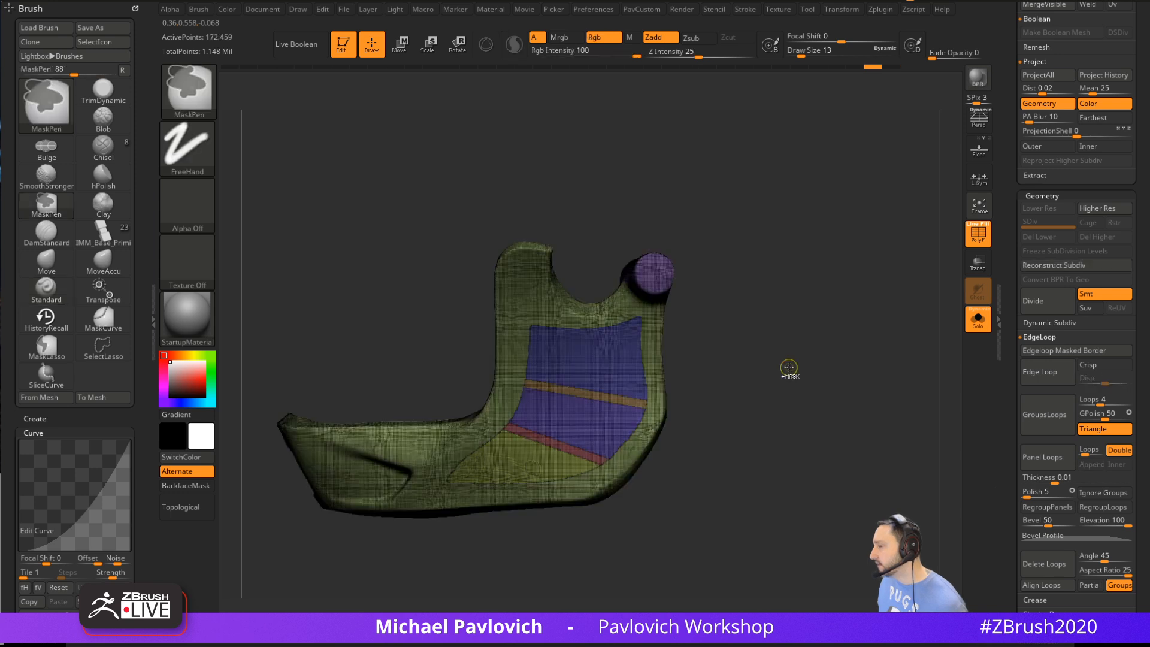
key("ctrl+z")
key("ctrl+z")
key("ctrl+z")
key("ctrl+z")
key("ctrl+z")
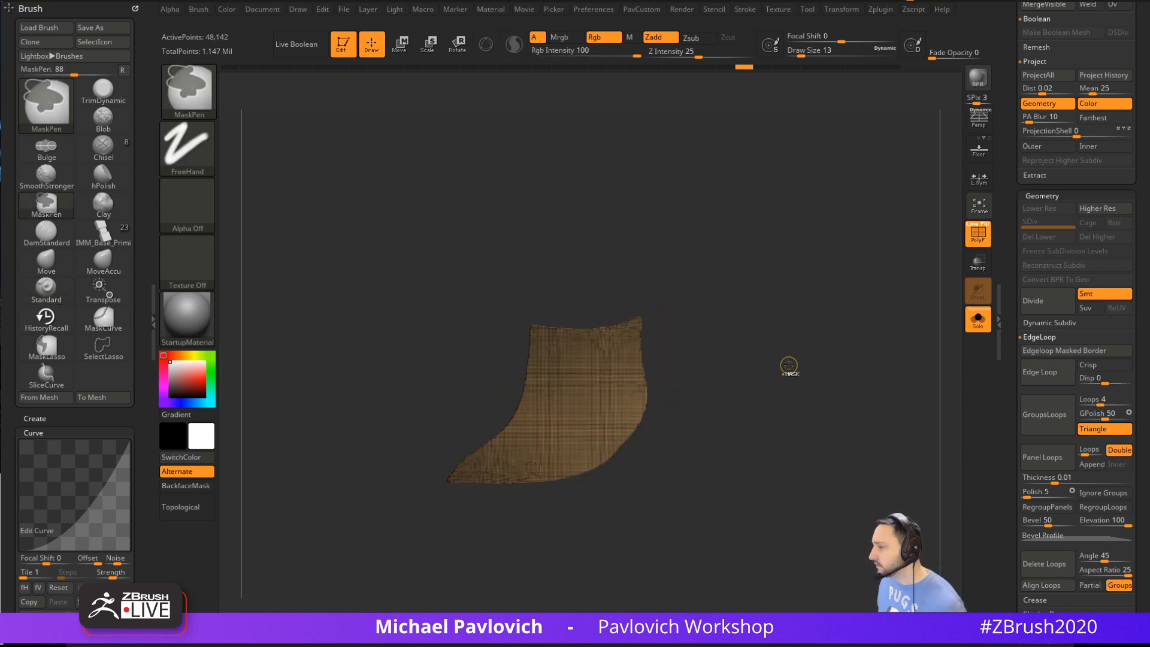
Try slicing two bands across the isolated panel again with SliceCurve, and undo both slices
left_click(672, 367, "ctrl+shift")
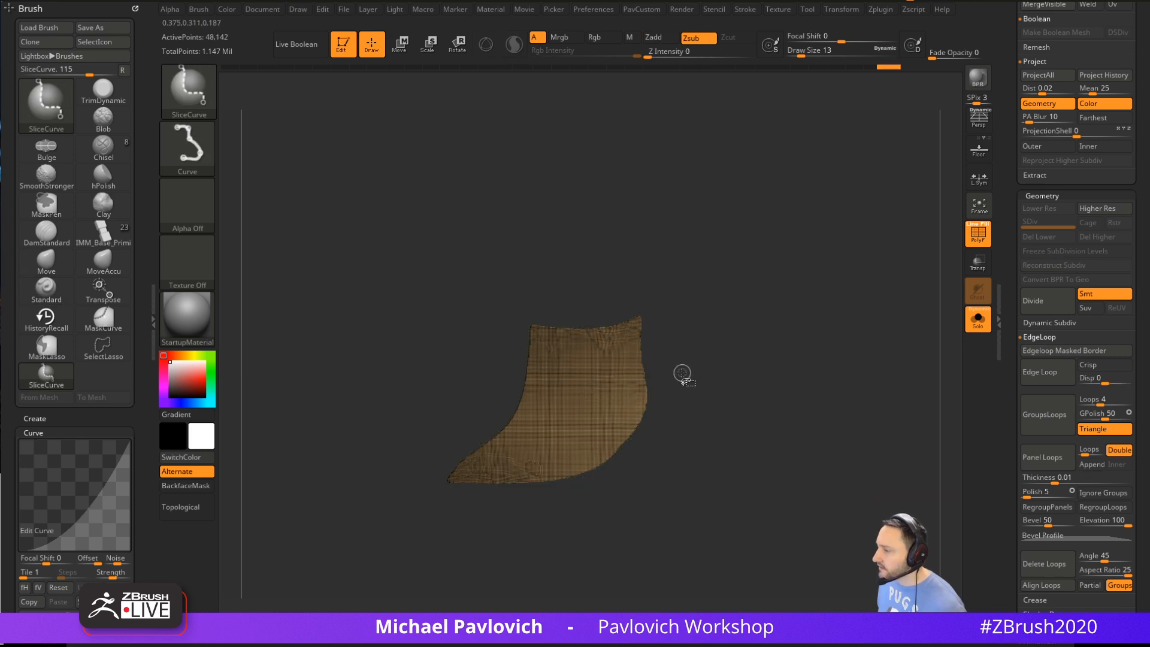
left_click_drag(372, 303, 852, 451, "ctrl+shift")
left_click_drag(421, 379, 706, 531, "ctrl+shift")
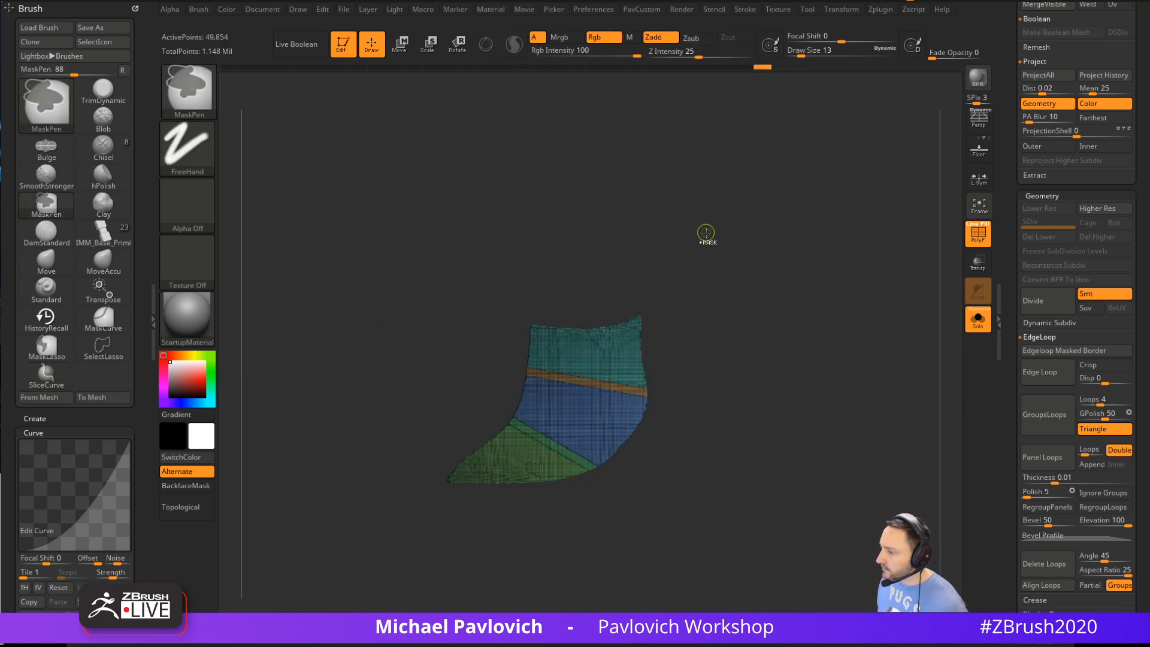
key("ctrl+z")
key("ctrl+z")
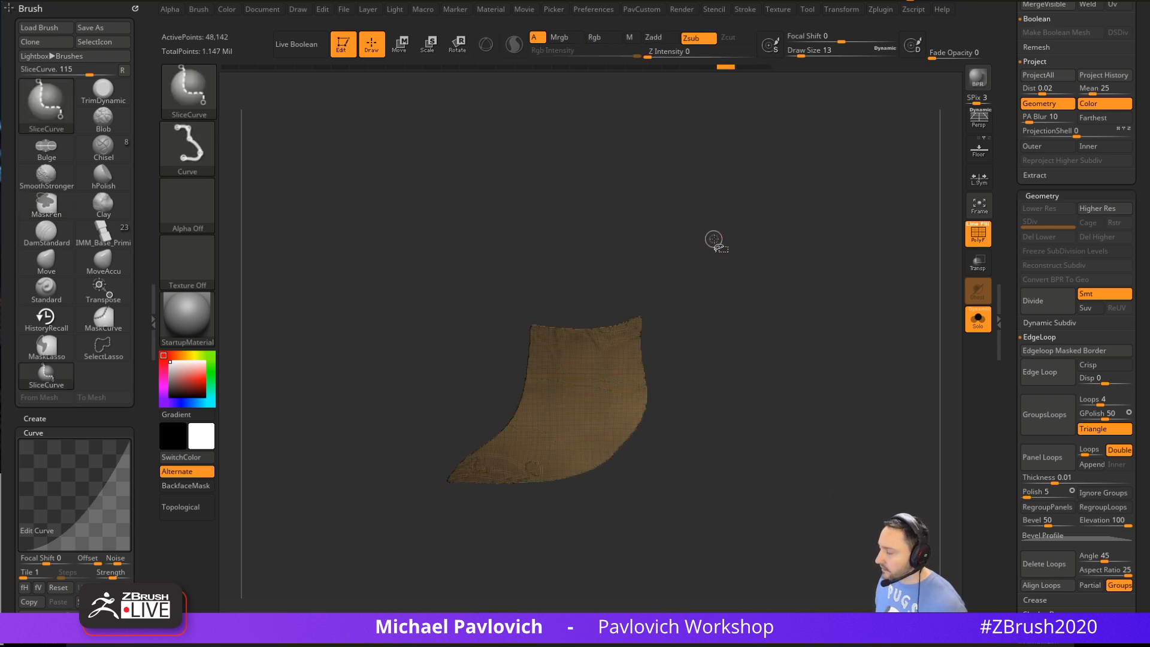
Set the draw size to 16, slice two diagonal bands across the isolated panel with SliceCurve, and unhide the jaw
key("s")
left_click(451, 330)
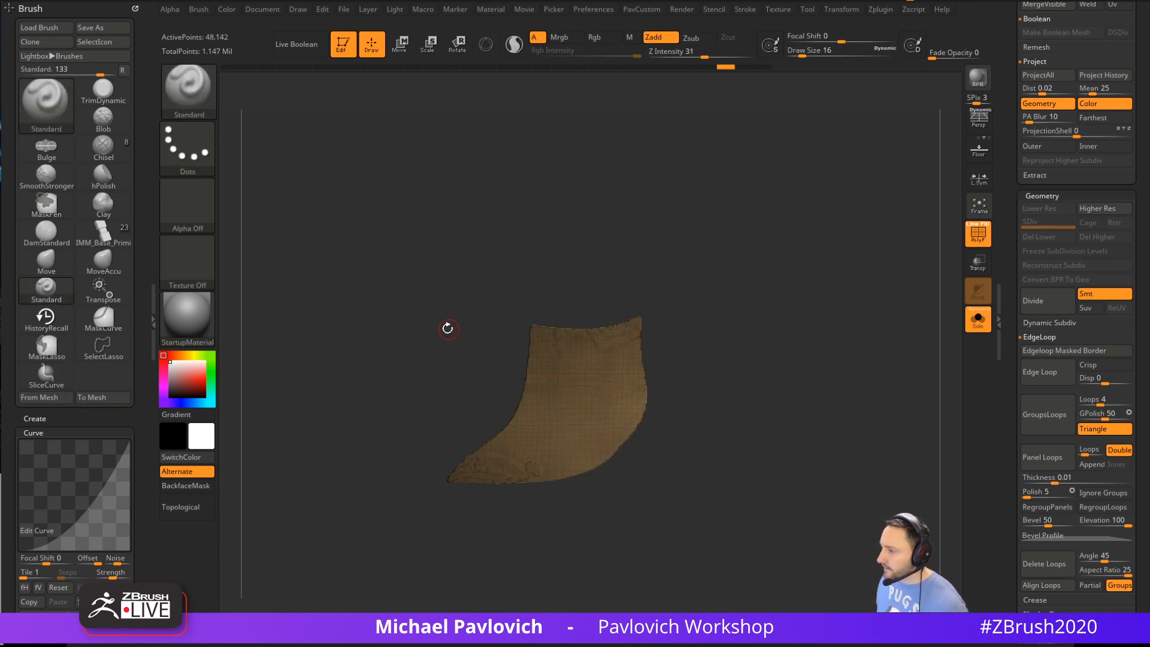
left_click_drag(413, 342, 916, 436, "ctrl+shift")
left_click_drag(429, 376, 695, 530, "ctrl+shift")
left_click(797, 275, "ctrl+shift")
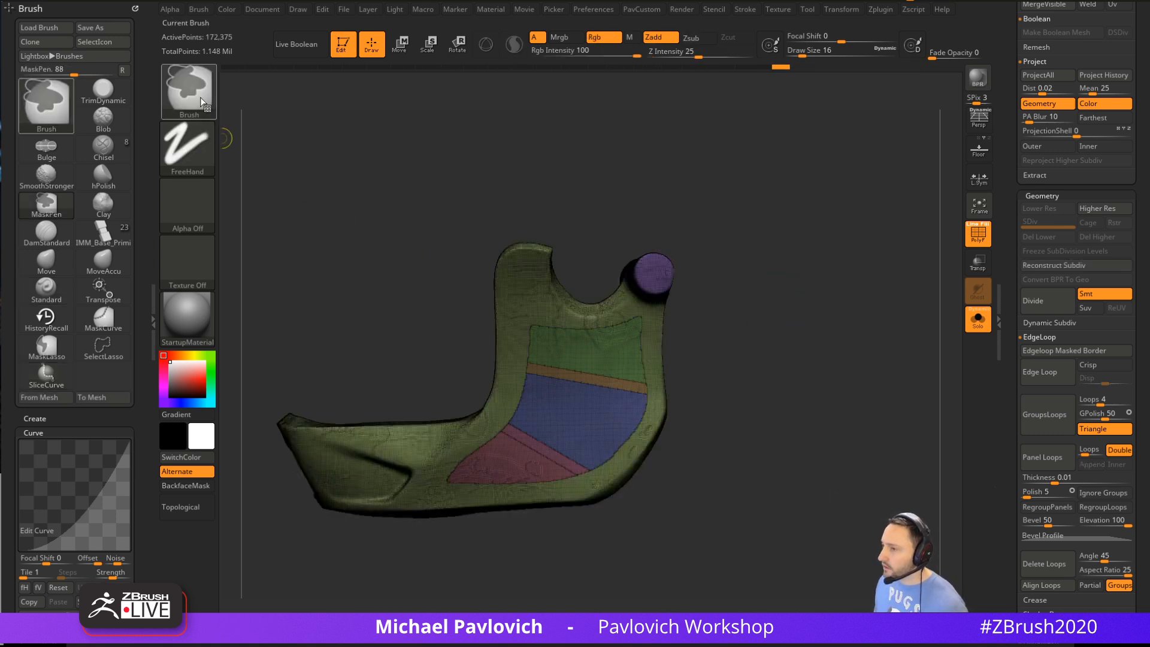
Isolate the upper panel polygroup and change the visibility selection brush to SelectRect
left_click_drag(708, 342, 755, 343)
left_click(626, 350, "ctrl+shift")
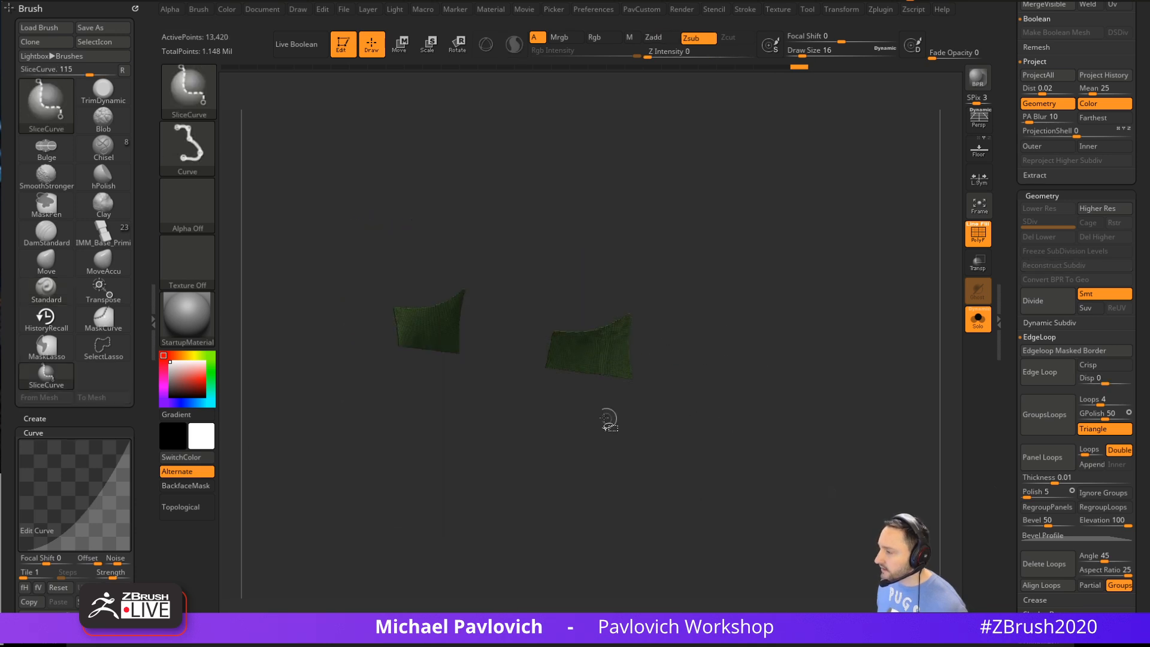
left_click(187, 90, "ctrl+shift")
left_click(321, 98)
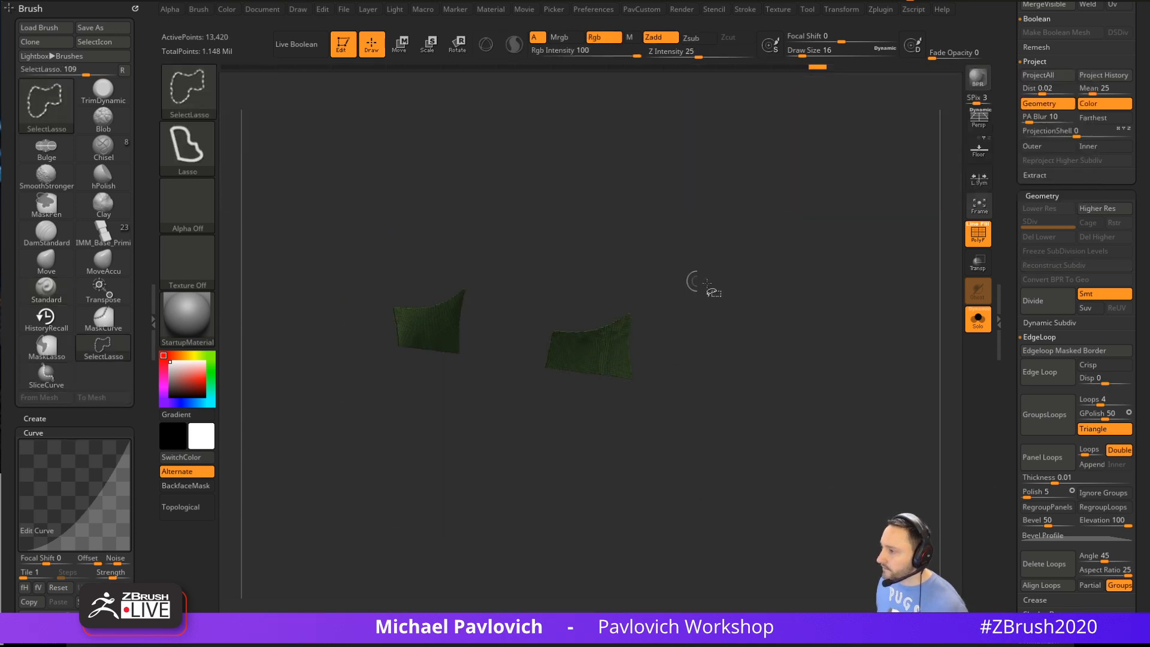
left_click(187, 90, "ctrl+shift")
left_click(603, 166)
Hide the upper, middle and lower panel polygroups and invert the visibility so only those panel pieces show
left_click_drag(658, 403, 646, 415, "ctrl+shift")
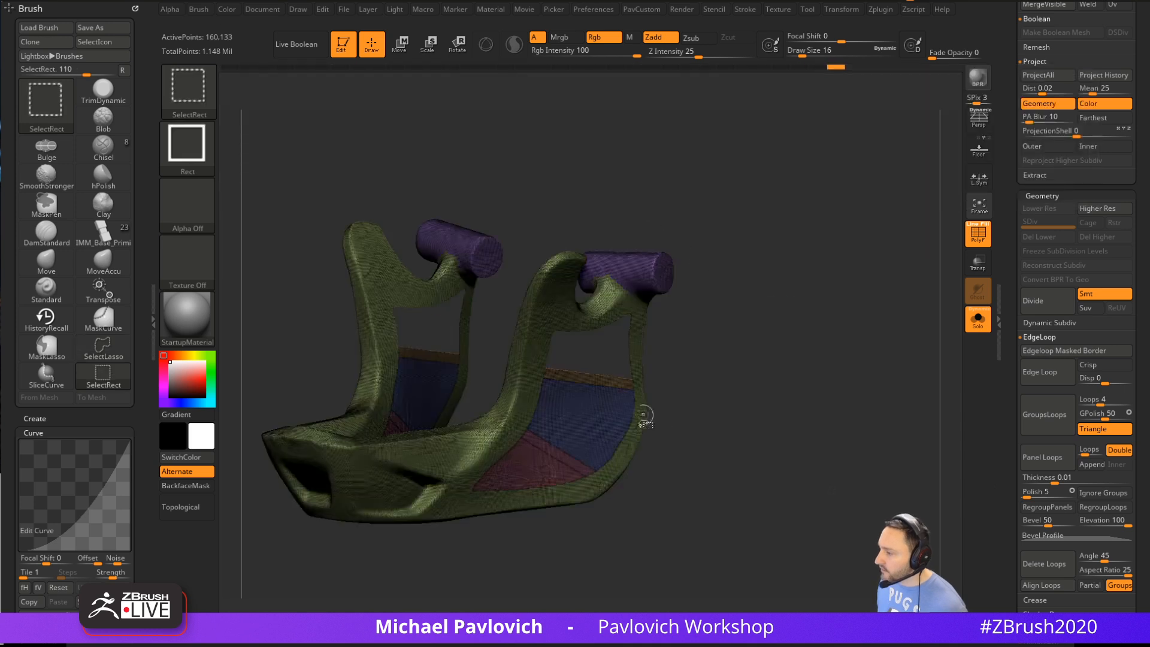
left_click_drag(523, 464, 513, 475, "ctrl+shift")
left_click(715, 367, "ctrl+shift")
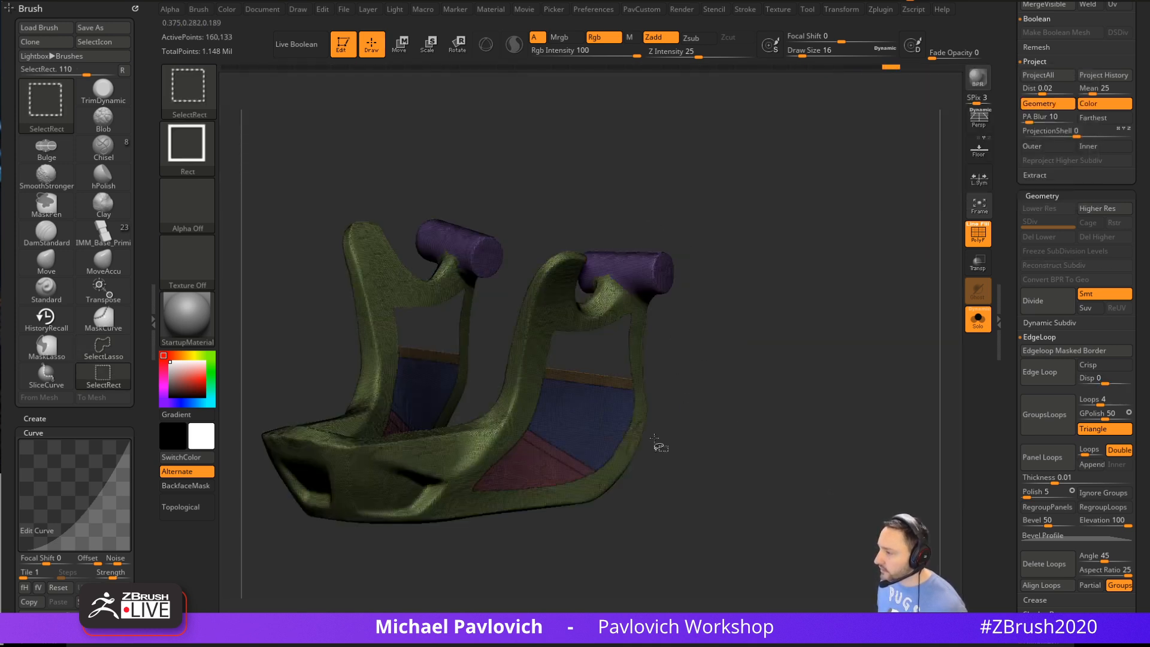
left_click(575, 427, "ctrl+alt+shift")
left_click(556, 459, "ctrl+alt+shift")
left_click(772, 335, "ctrl+shift")
left_click_drag(785, 261, 779, 252)
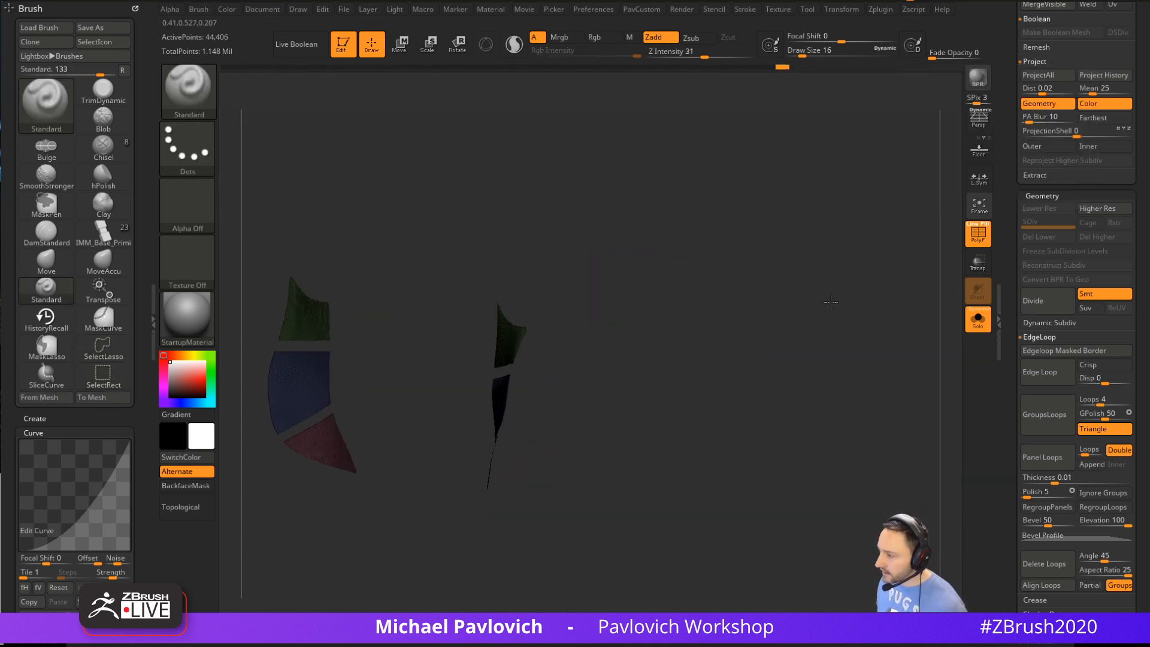
Give each panel piece its own polygroup, check the upper one up close, and show the whole jaw at draw size 7
left_click(793, 216, "ctrl+shift")
key("f")
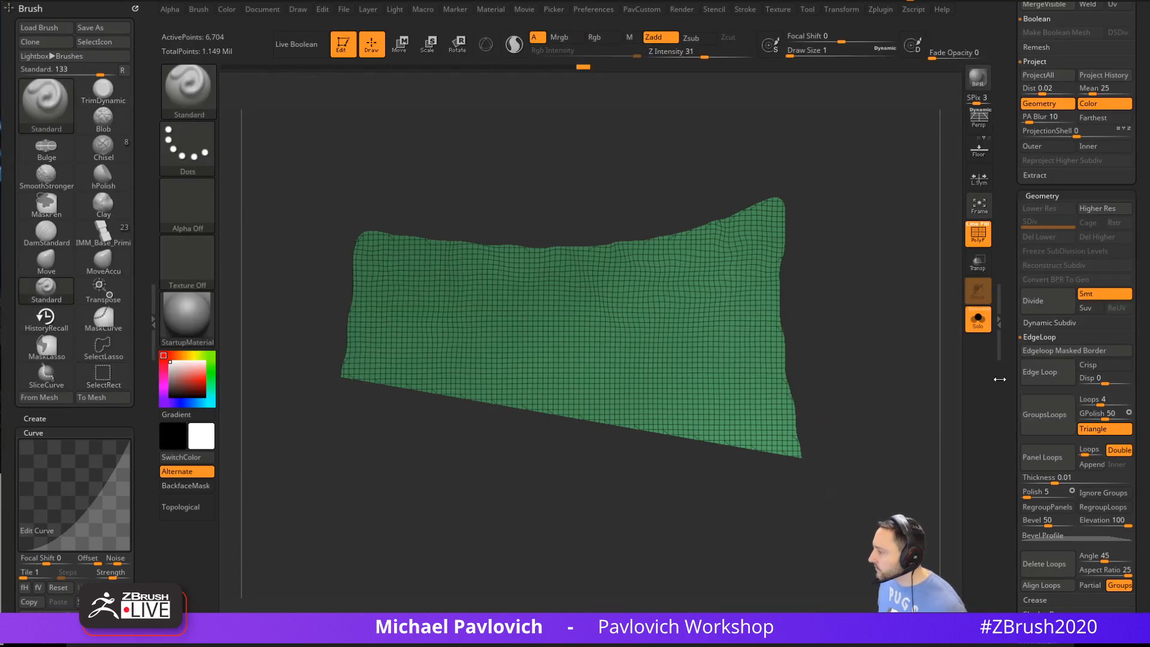
key("s")
left_click(827, 318, "ctrl+shift")
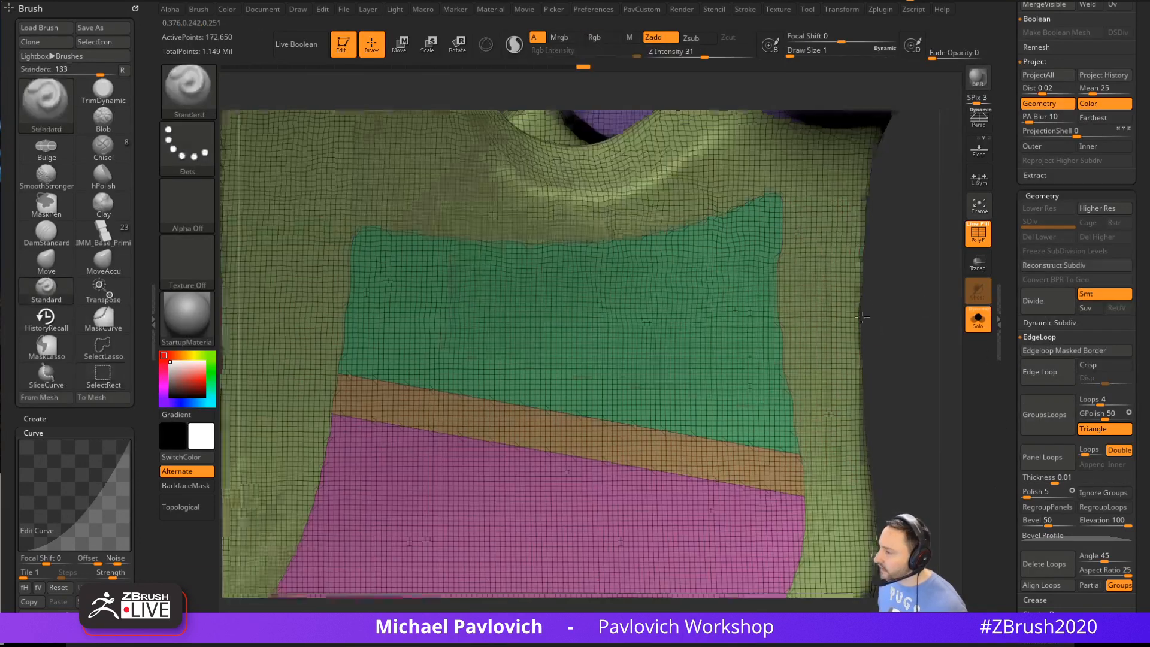
key("s")
mouse_move(879, 336)
left_mouse_down()
mouse_move(860, 323)
mouse_move(872, 341)
mouse_move(822, 341)
left_mouse_up()
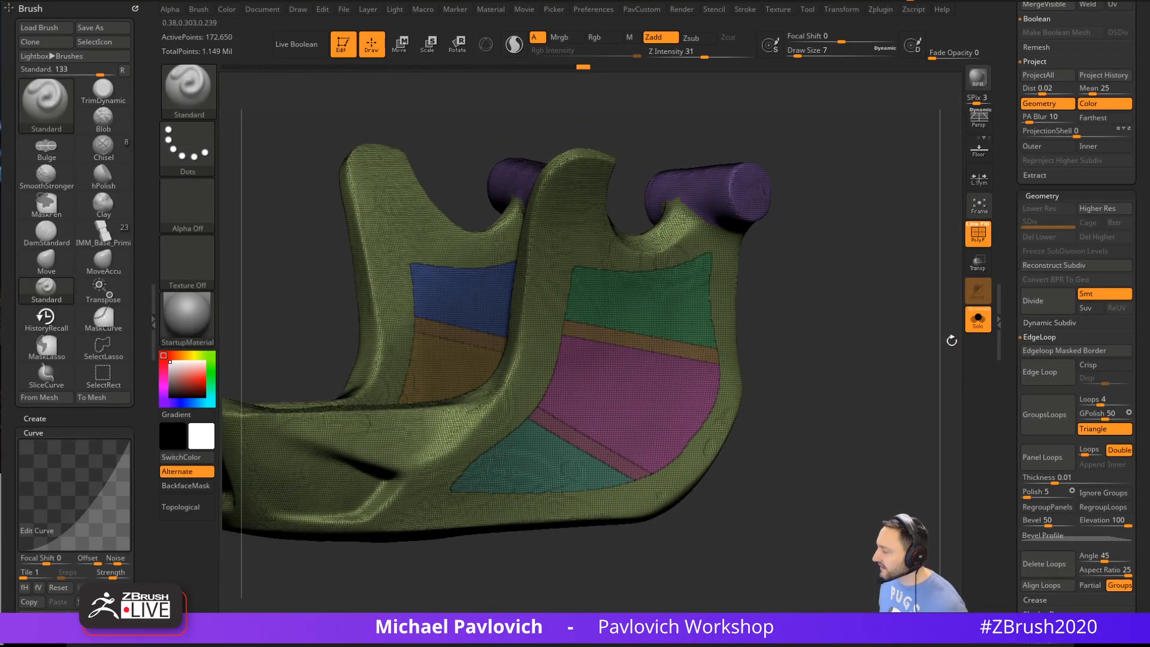
Mask the polygroup boundaries on the jaw with MaskByFeatures, using Groups only with Border and Crease disabled
scroll(1008, 327, "down", 5)
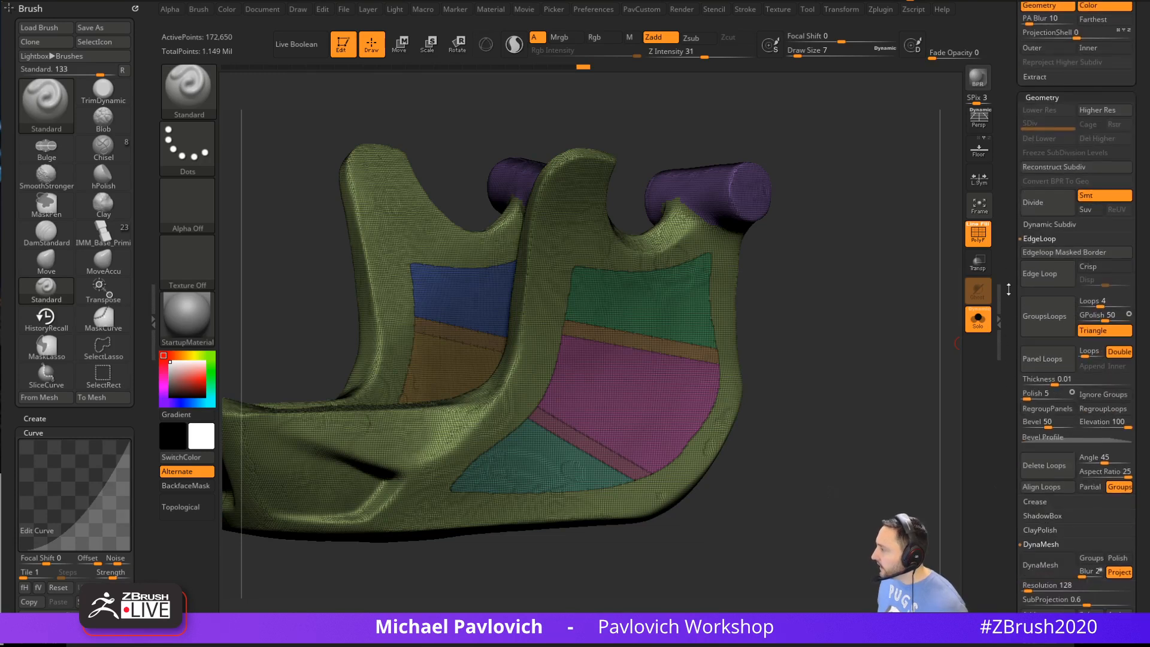
scroll(1008, 289, "down", 1)
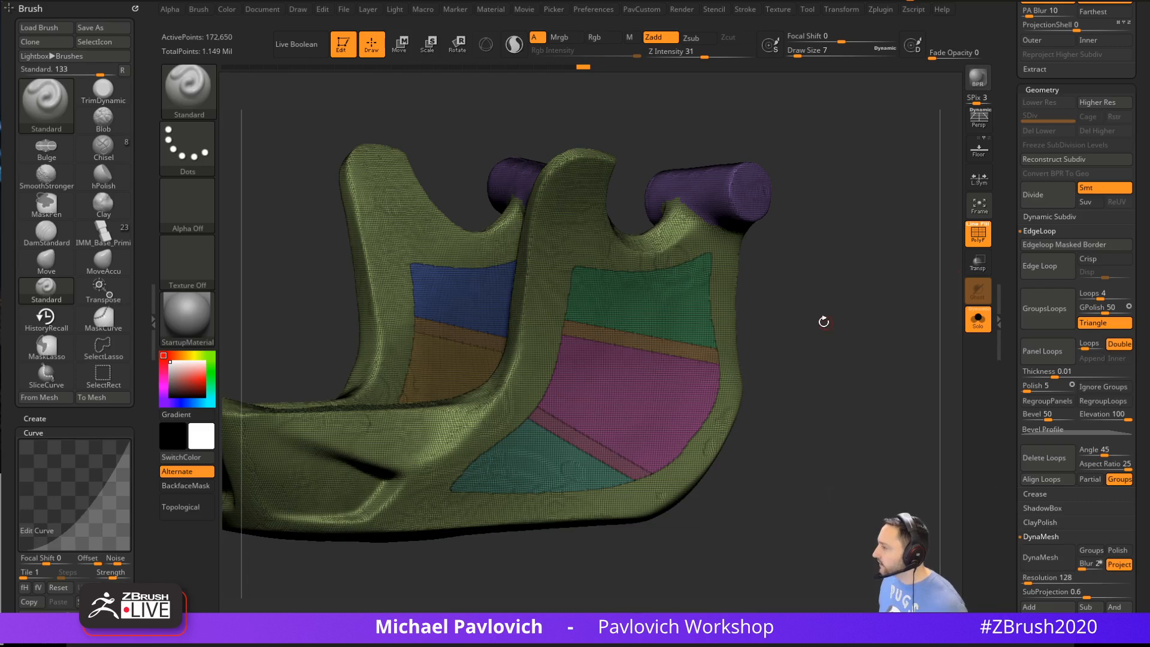
key("space")
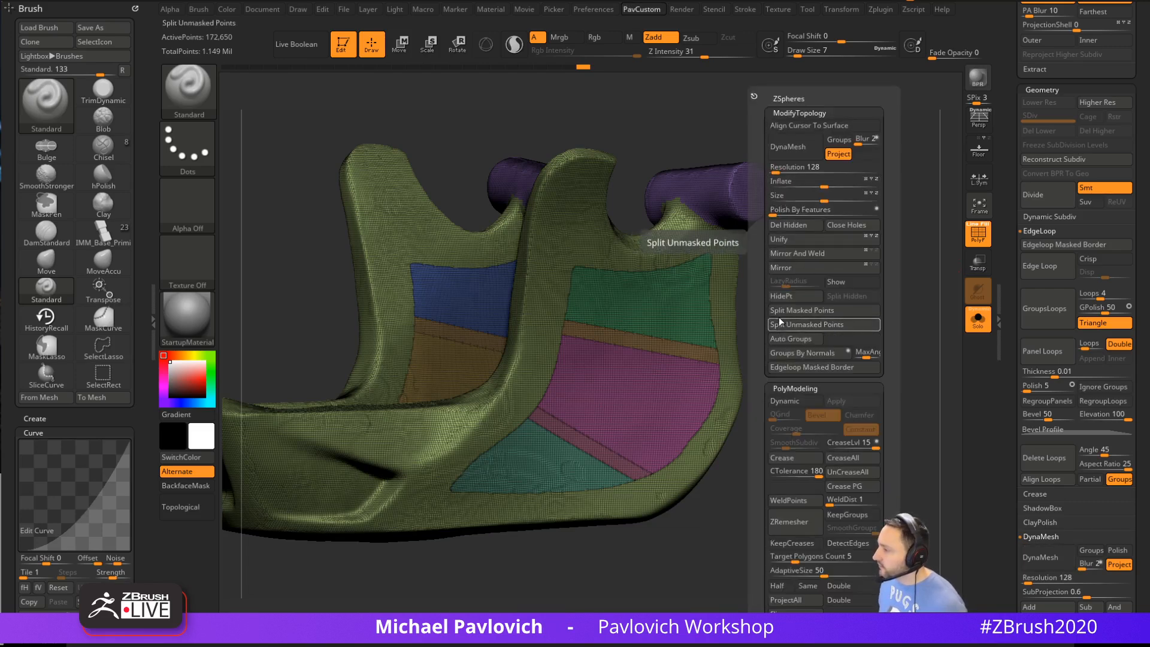
scroll(1001, 161, "down", 5)
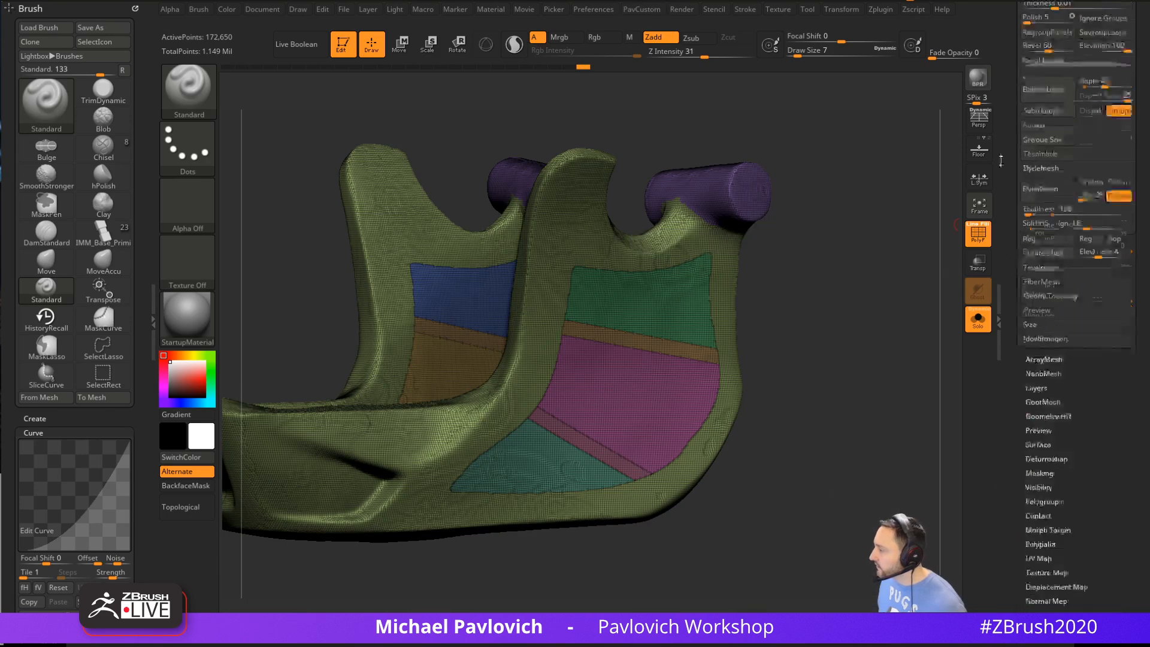
scroll(1000, 161, "down", 4)
left_click(1039, 205)
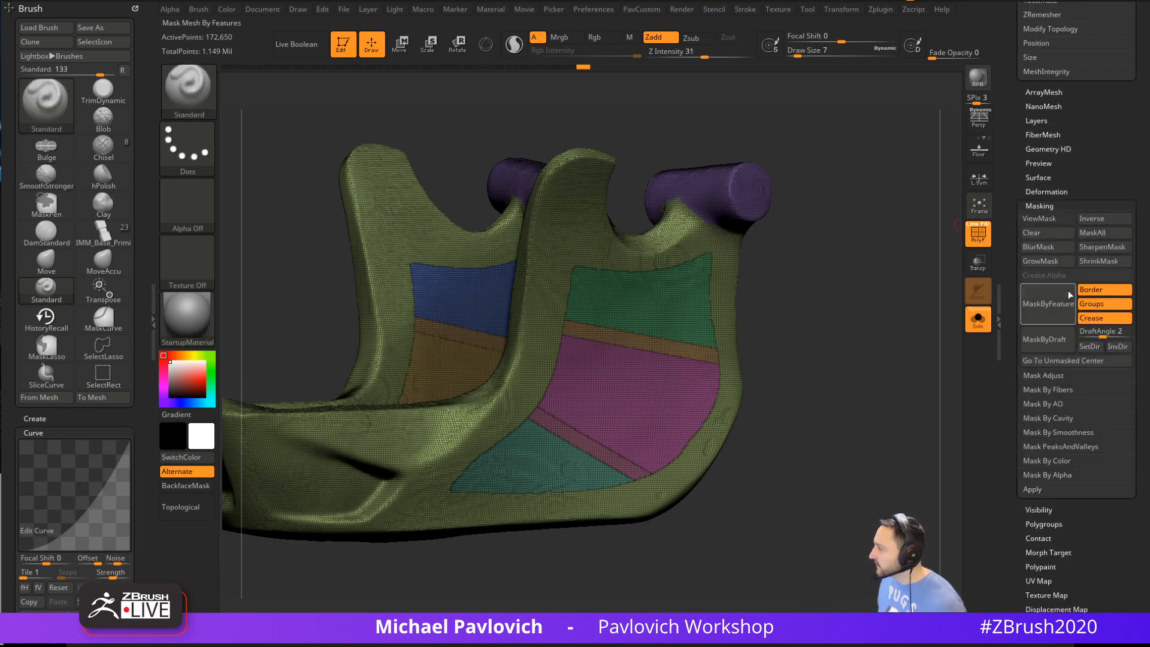
left_click(1091, 304)
left_click(1091, 318)
left_click(1059, 318)
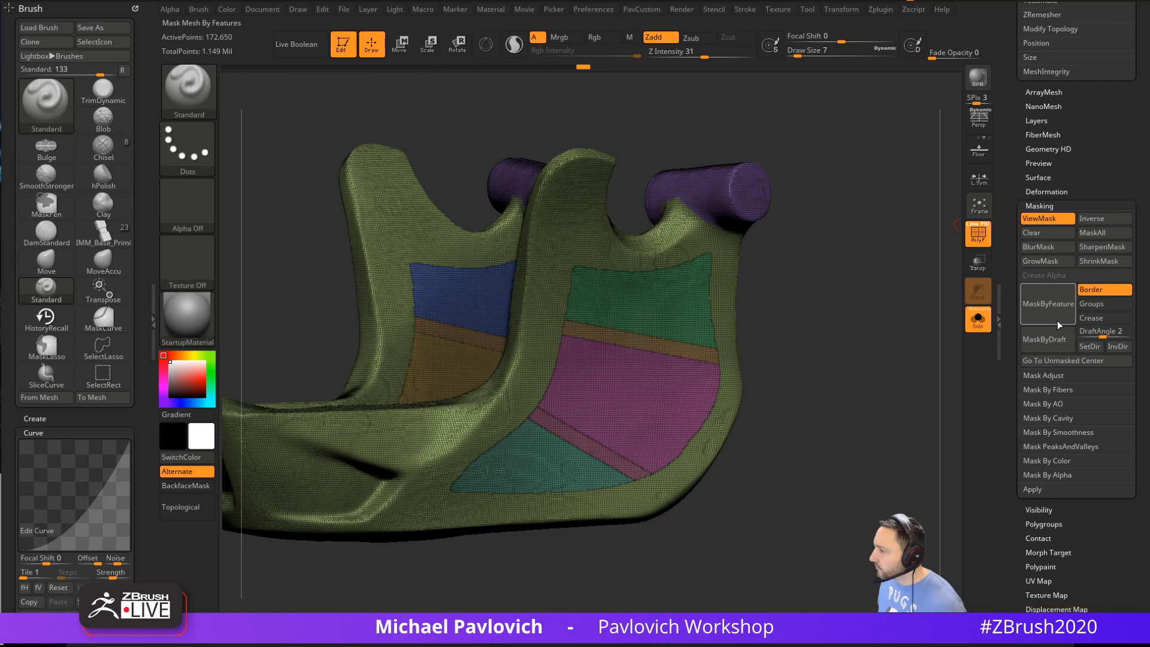
left_click(1091, 289)
left_click(1091, 304)
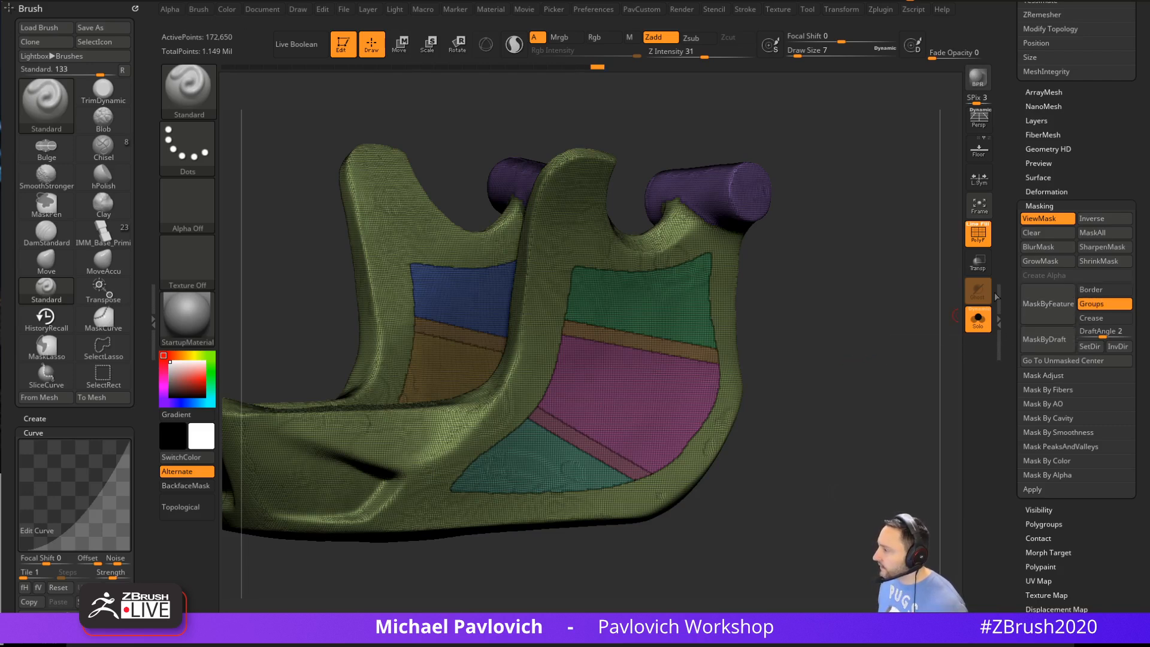
Grow the polygroup boundary mask and invert it so only the panel seams stay unmasked
left_click(1043, 262)
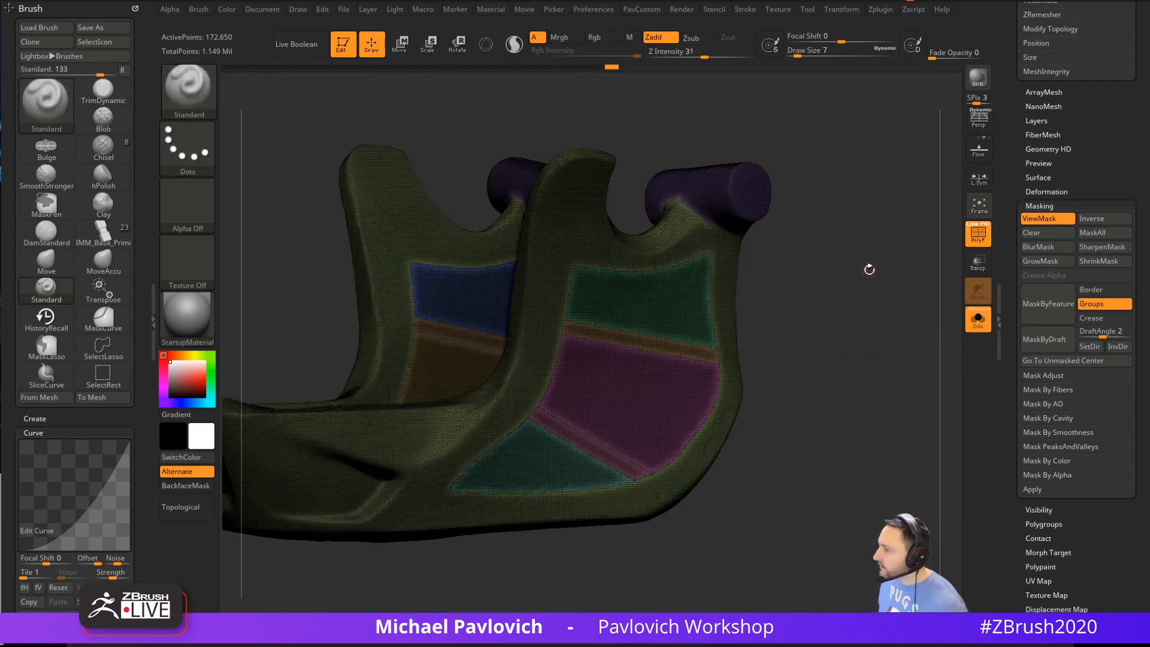
key("2")
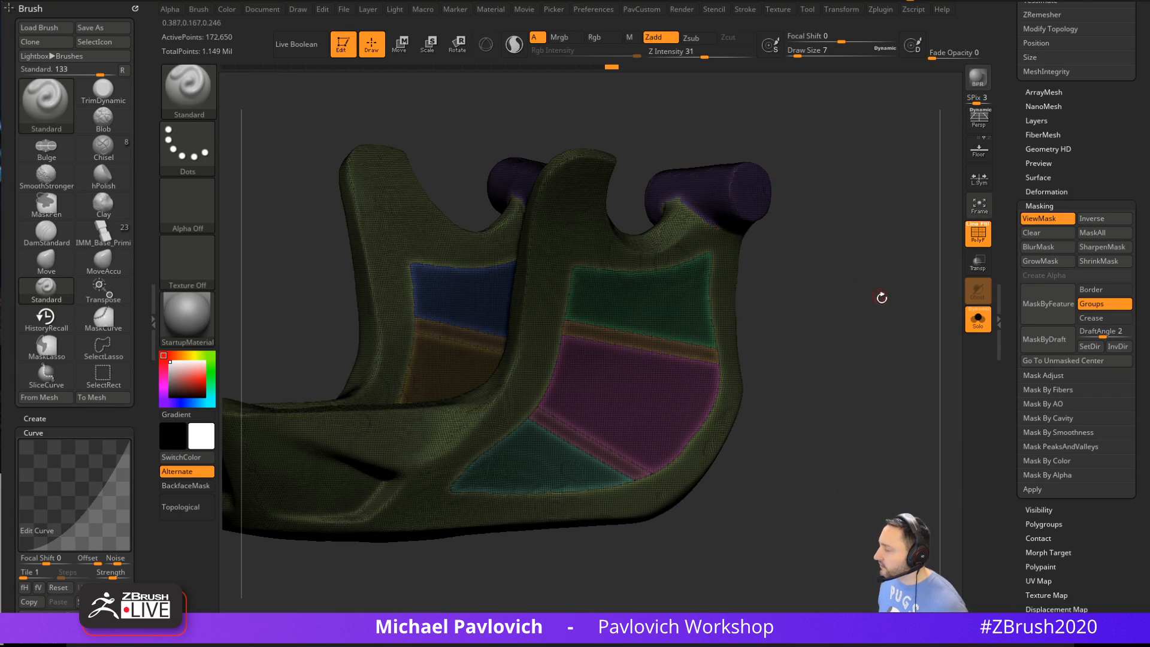
Polish the jaw's unmasked panel seams by features and clear the mask
key("2")
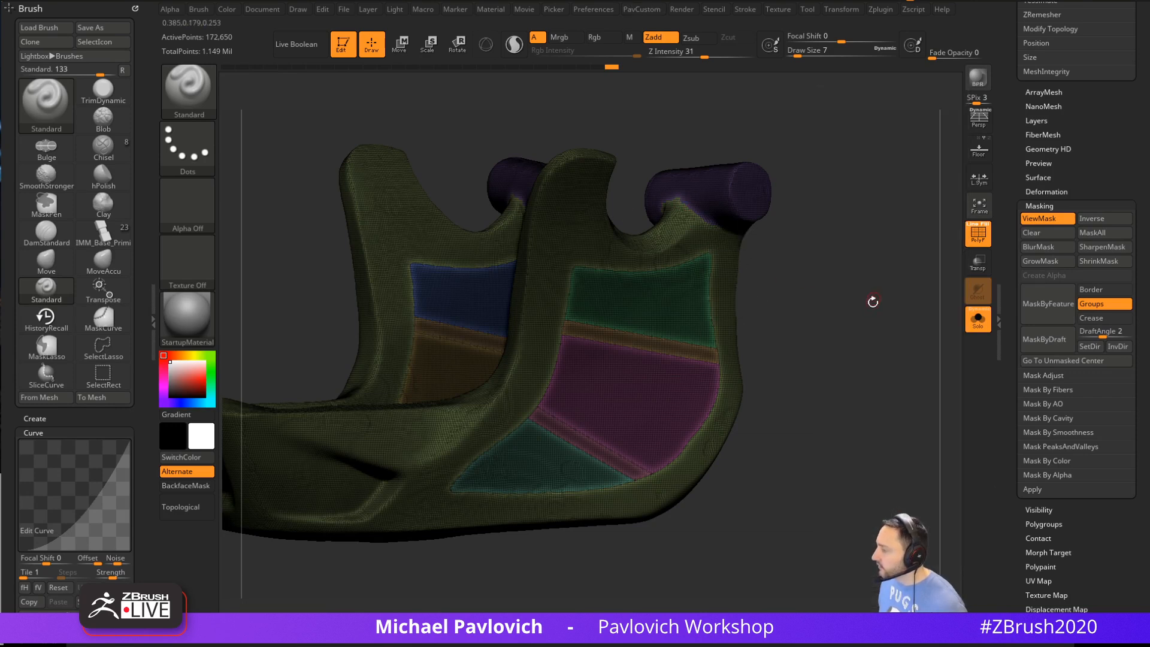
key("2")
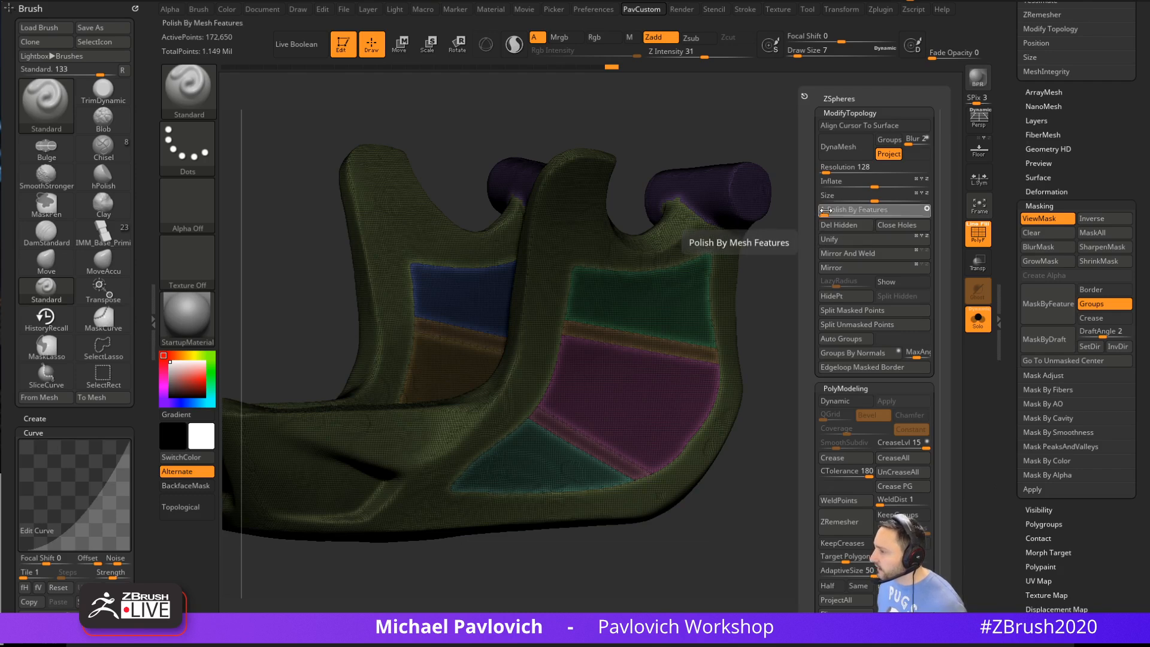
left_click_drag(832, 312, 870, 337, "ctrl")
Isolate the middle jaw panel's polygroup to check its edges and show the whole jaw again
left_click(665, 396, "ctrl+shift")
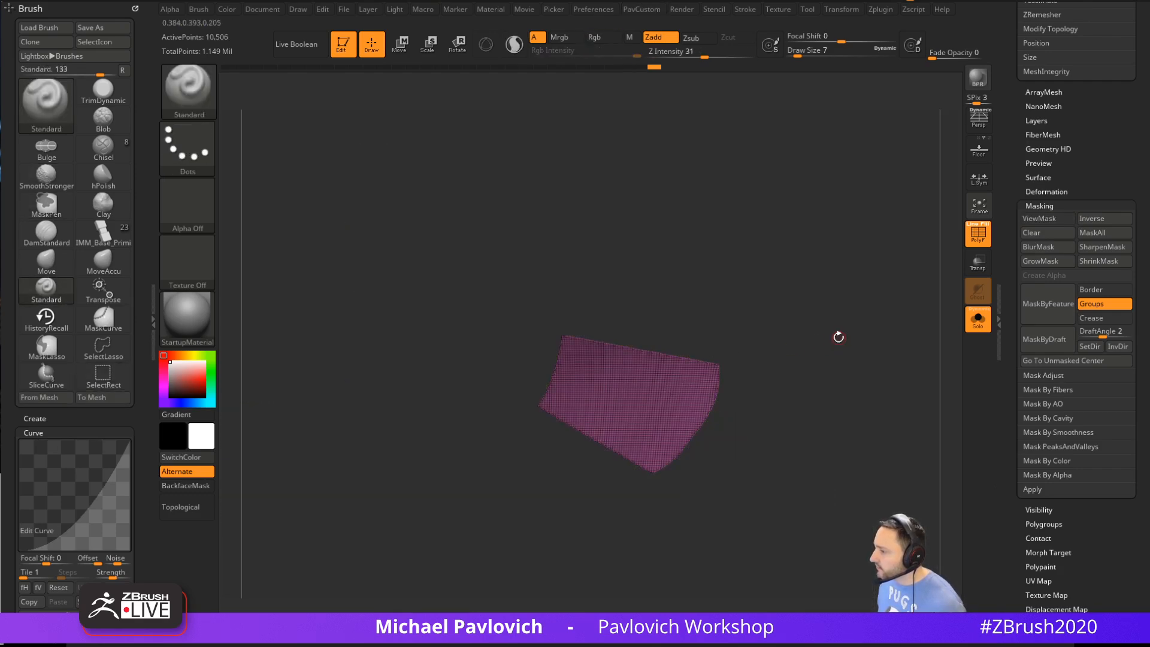
left_click(838, 337, "ctrl+shift")
left_click_drag(860, 290, 844, 324, "ctrl+shift")
key("shift+f")
left_click(847, 328, "ctrl+shift")
Mask everything except the middle jaw panel and extrude it inward into a recess with the Transpose line in Scale mode
key("w")
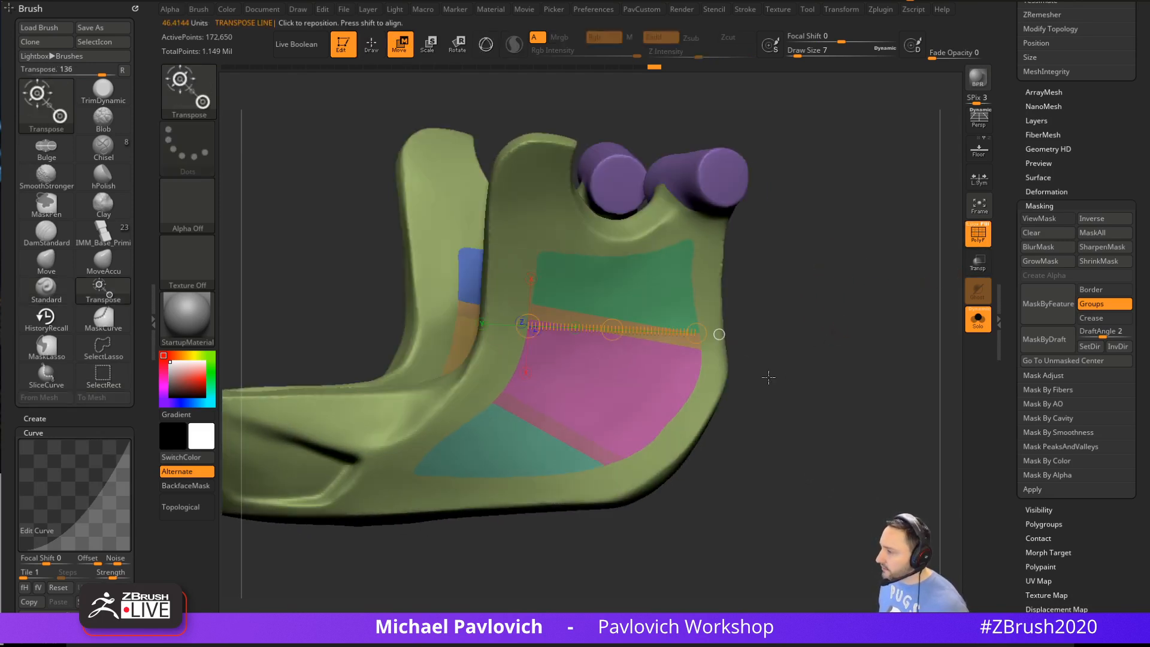
left_click(665, 412, "ctrl")
key("f")
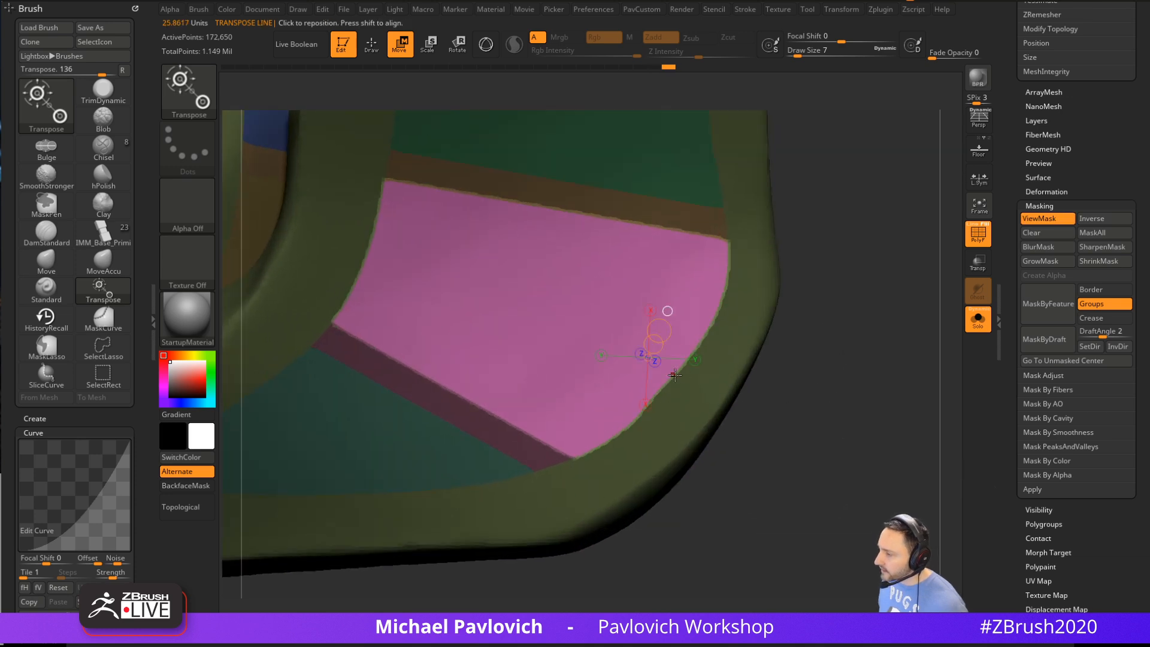
left_click_drag(838, 283, 865, 307, "alt")
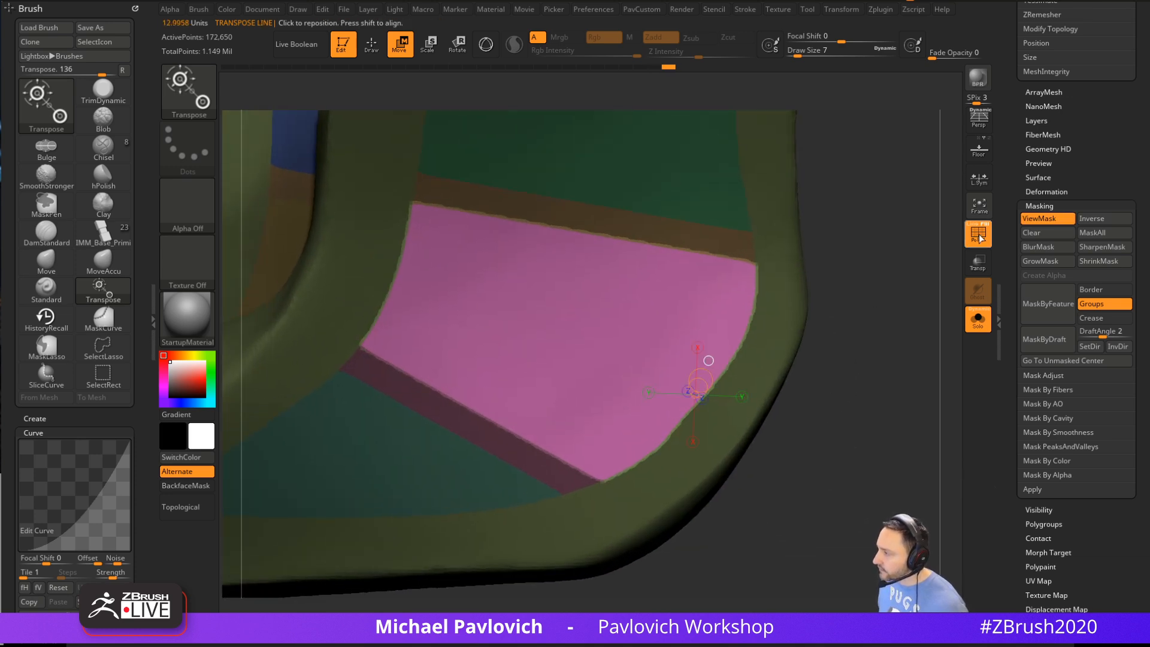
left_click(979, 238)
left_click(979, 237)
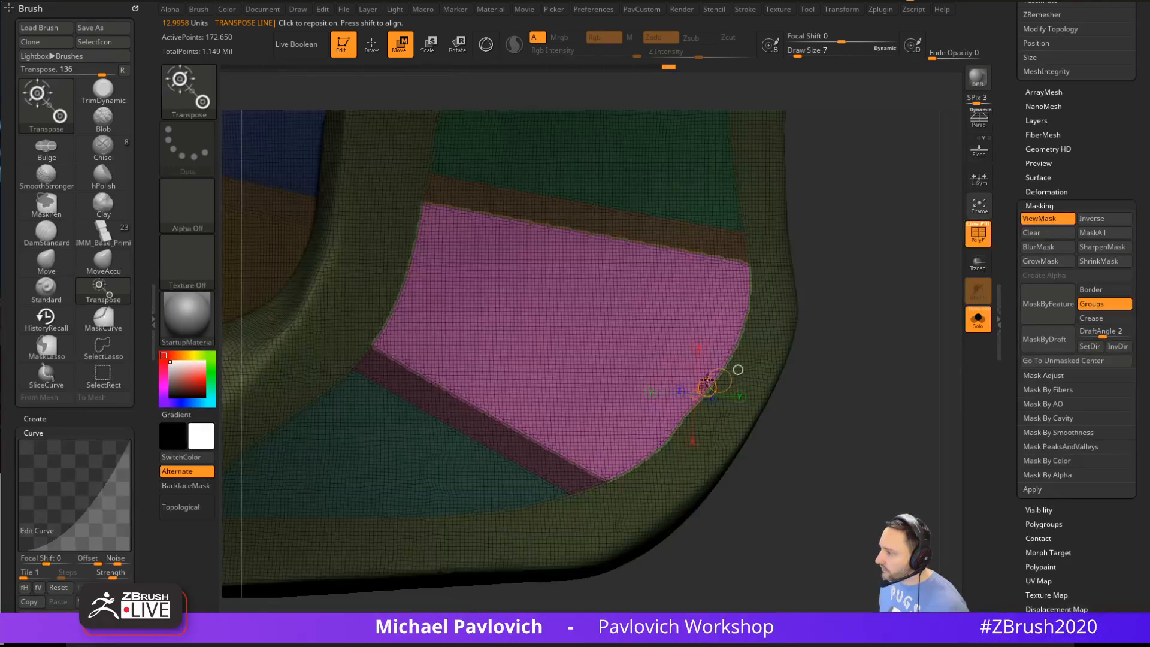
left_click_drag(819, 327, 824, 329)
key("e")
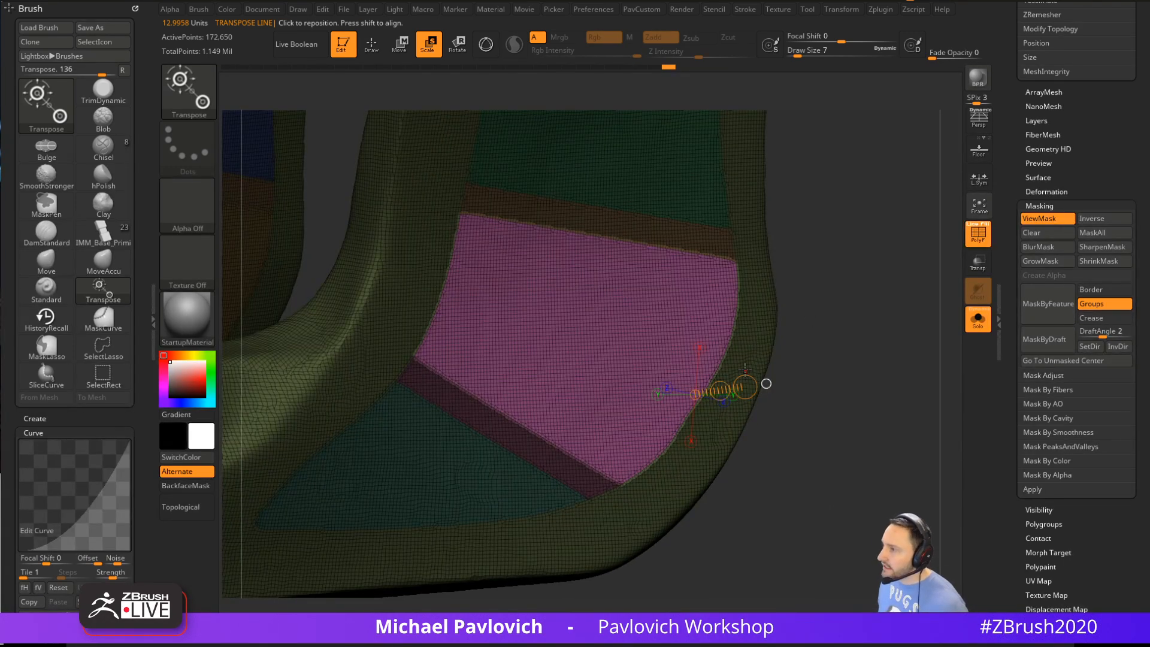
left_click_drag(745, 386, 737, 388, "ctrl")
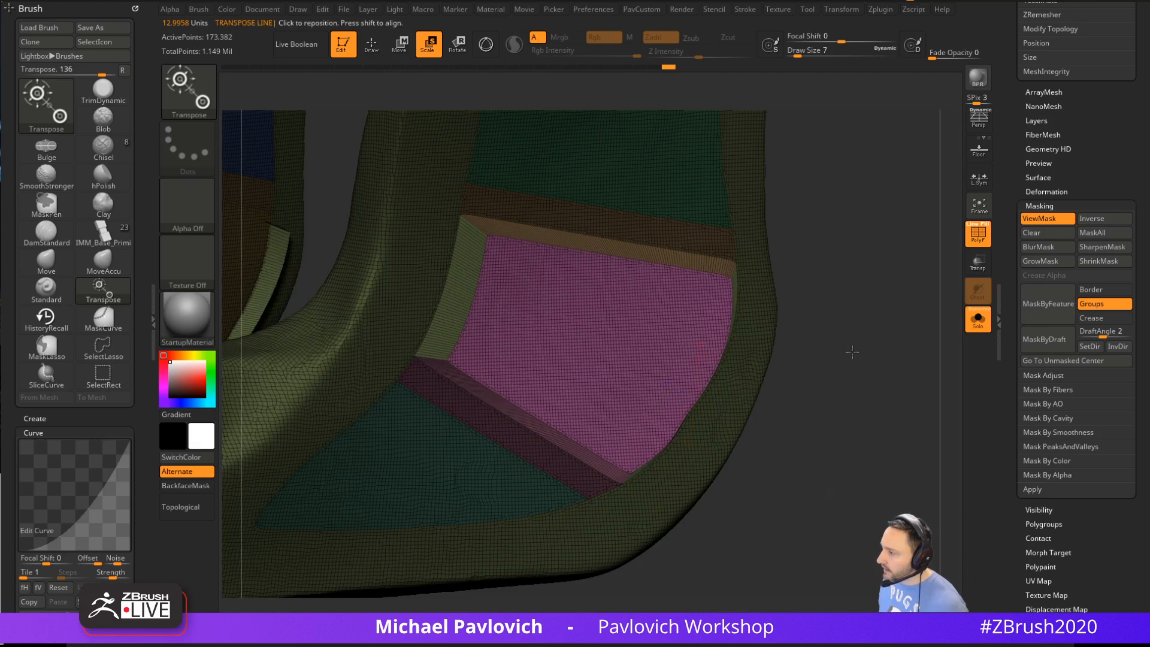
Leave only the upper jaw panel unmasked and extrude it inward with the Transpose line
key("r")
left_click_drag(835, 349, 816, 321)
left_click(701, 295, "ctrl")
left_click_drag(701, 296, 759, 302)
key("e")
left_click_drag(870, 349, 842, 267, "alt")
Mask everything except the lower jaw panel, extrude it inward with the Transpose line, and hide the mask display
left_click(464, 424, "ctrl")
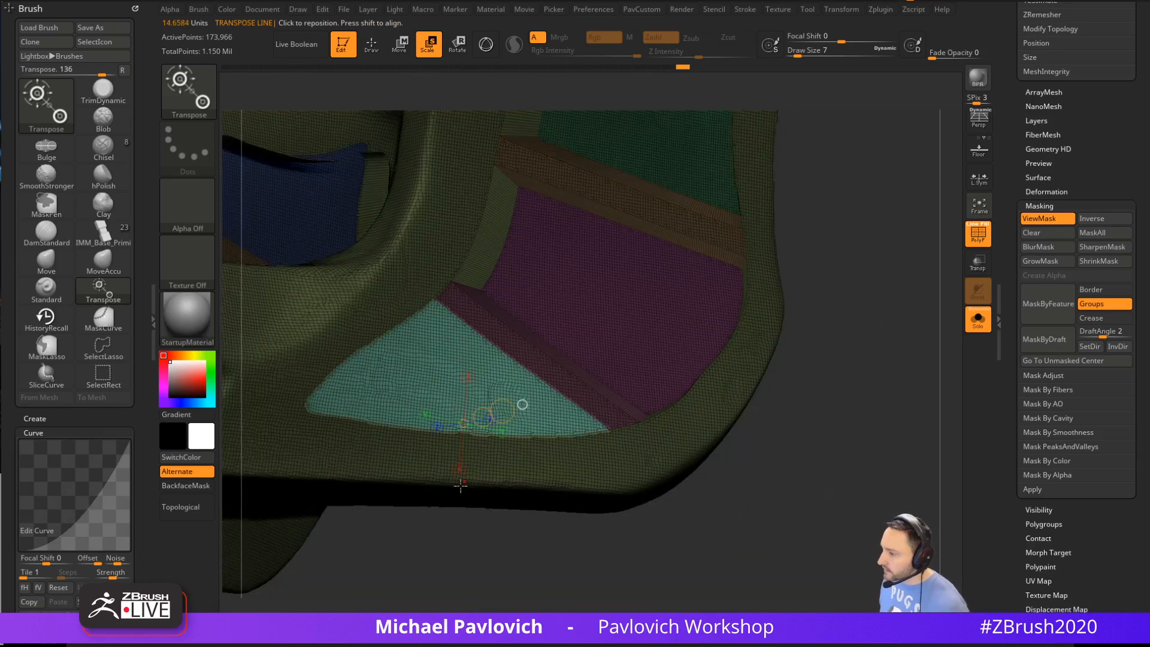
left_click_drag(464, 548, 542, 516, "alt")
left_click(651, 380)
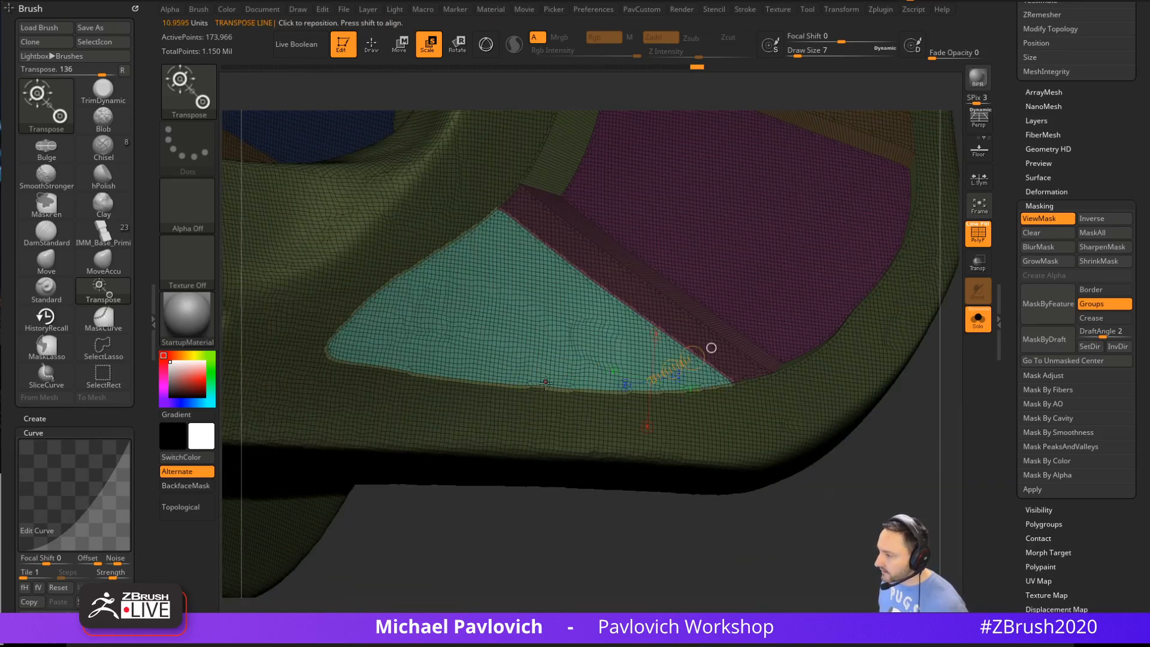
left_click_drag(545, 384, 597, 376)
left_click_drag(898, 359, 768, 267, "alt")
key("ctrl+h")
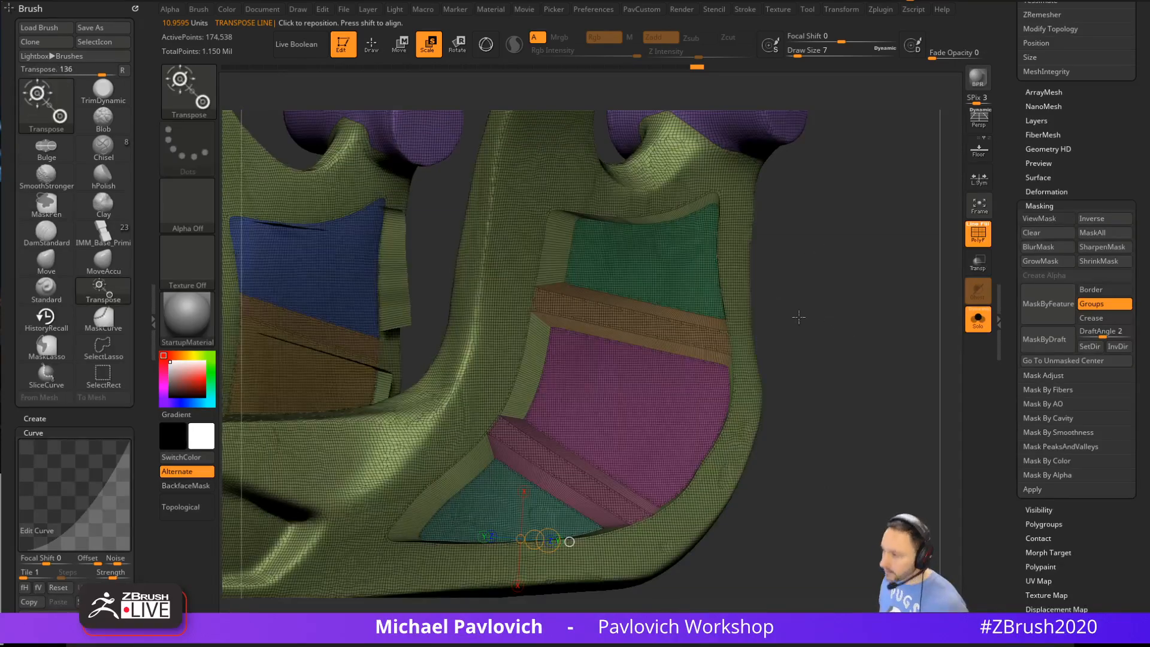
Switch to Gizmo 3D, mask everything except the upper jaw panel, and place the gizmo on that panel's rear edge
key("y")
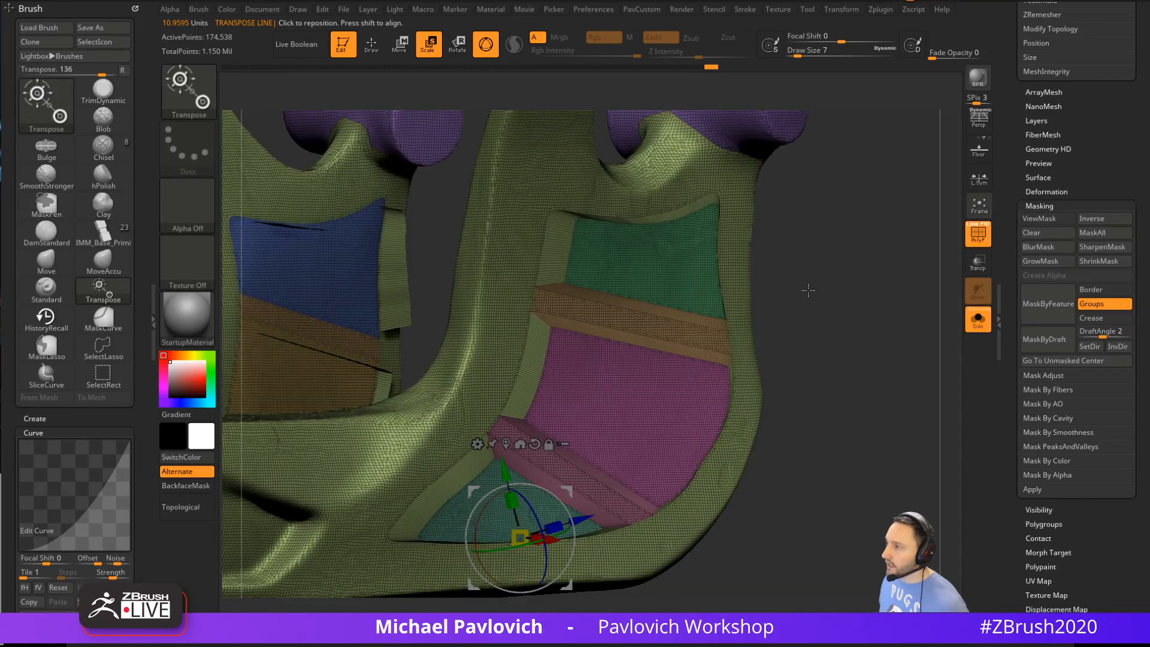
key("ctrl+h")
left_click(711, 266, "alt")
left_click(712, 262, "alt")
mouse_move(802, 257)
left_mouse_down()
mouse_move(844, 233)
mouse_move(802, 231)
mouse_move(848, 279)
mouse_move(724, 249)
left_mouse_up()
key("q")
key("space")
key("w")
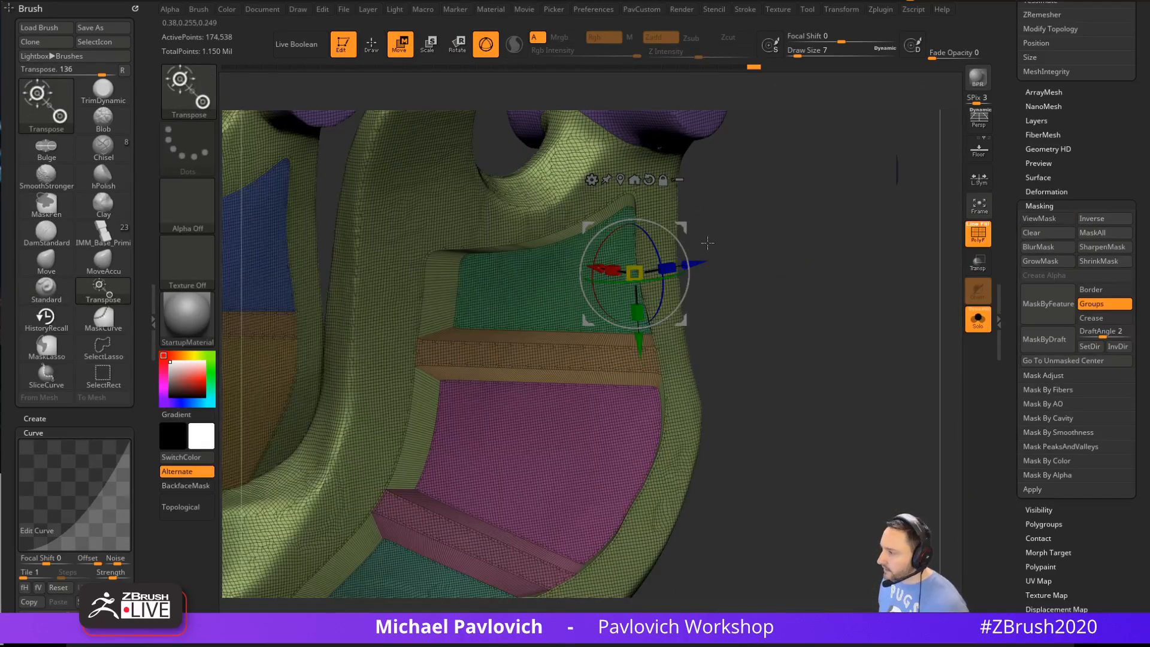
left_click(538, 291, "ctrl")
left_click_drag(805, 260, 732, 254)
left_click(672, 266, "alt")
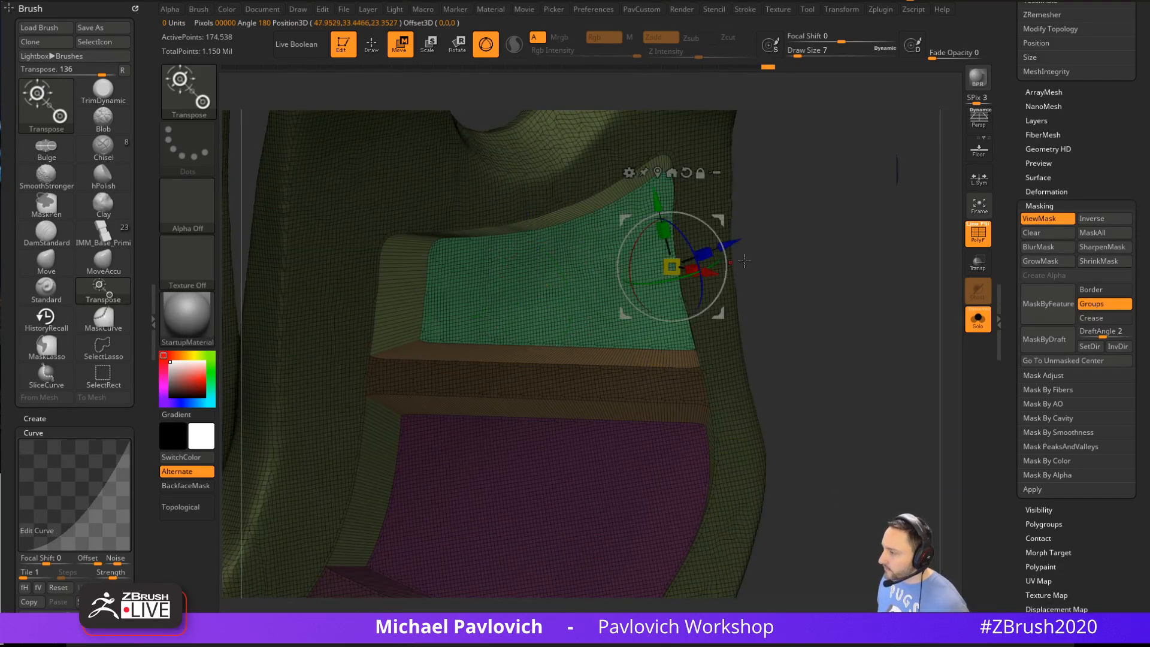
Reposition the gizmo on the upper jaw panel's rear edge and rotate the panel to adjust its recess
left_click_drag(814, 257, 707, 264)
left_click_drag(853, 255, 582, 382)
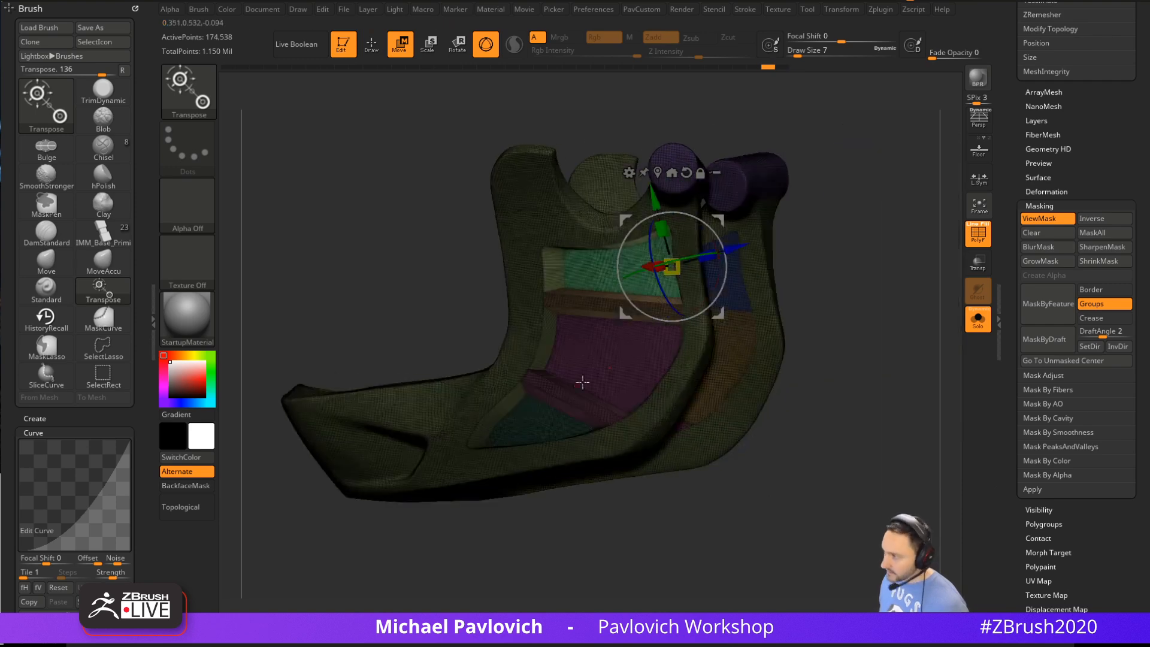
left_click_drag(704, 335, 690, 362)
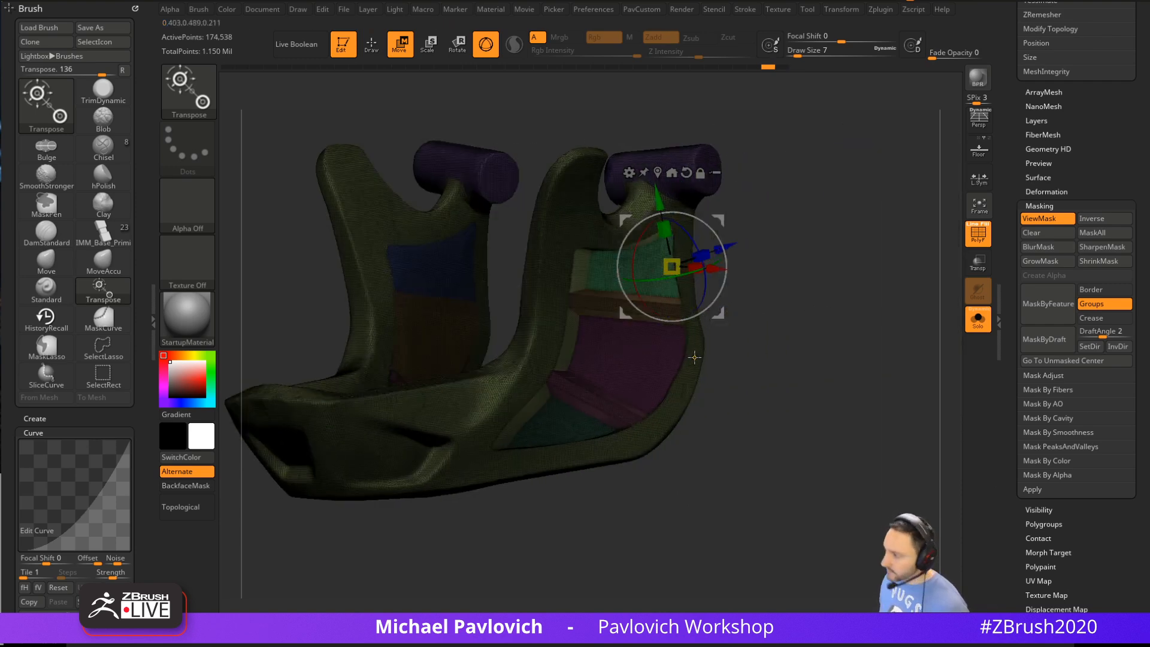
left_click(725, 317, "alt")
left_click_drag(807, 287, 784, 318)
left_click(704, 304, "alt")
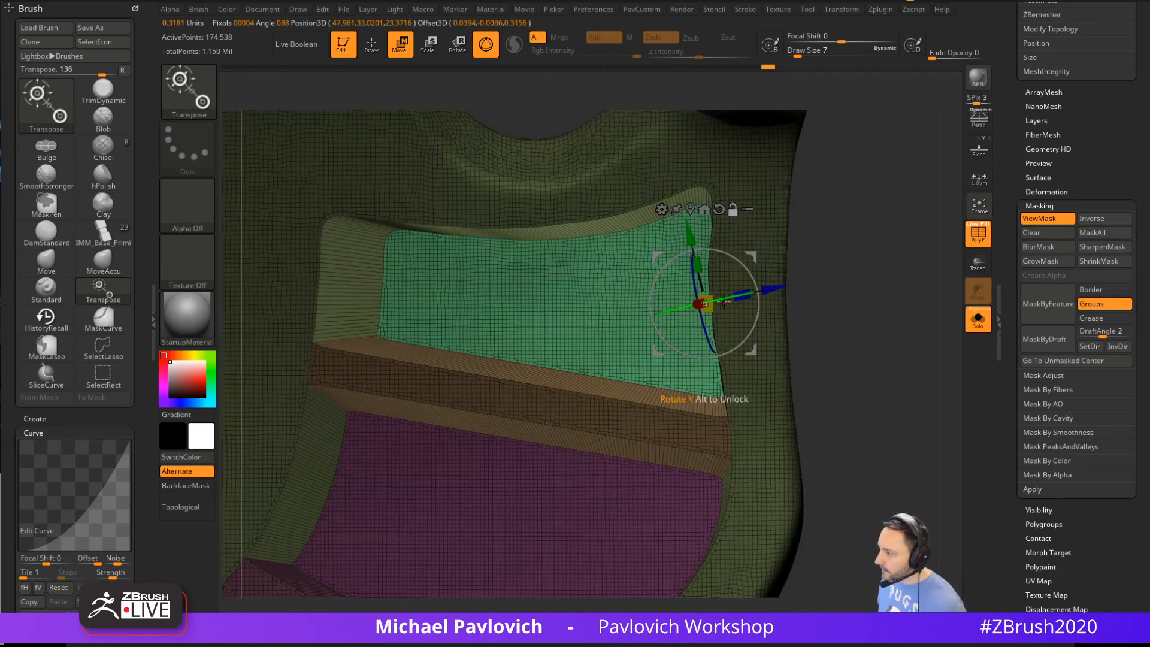
mouse_move(739, 271)
left_mouse_down("alt")
mouse_move(746, 280)
mouse_move(716, 302)
left_mouse_up("alt")
Examine the recessed upper jaw panel in Draw mode with the polyframe turned off
key("q")
left_click_drag(955, 286, 982, 256, "alt")
left_click(978, 236)
left_click_drag(465, 347, 677, 271)
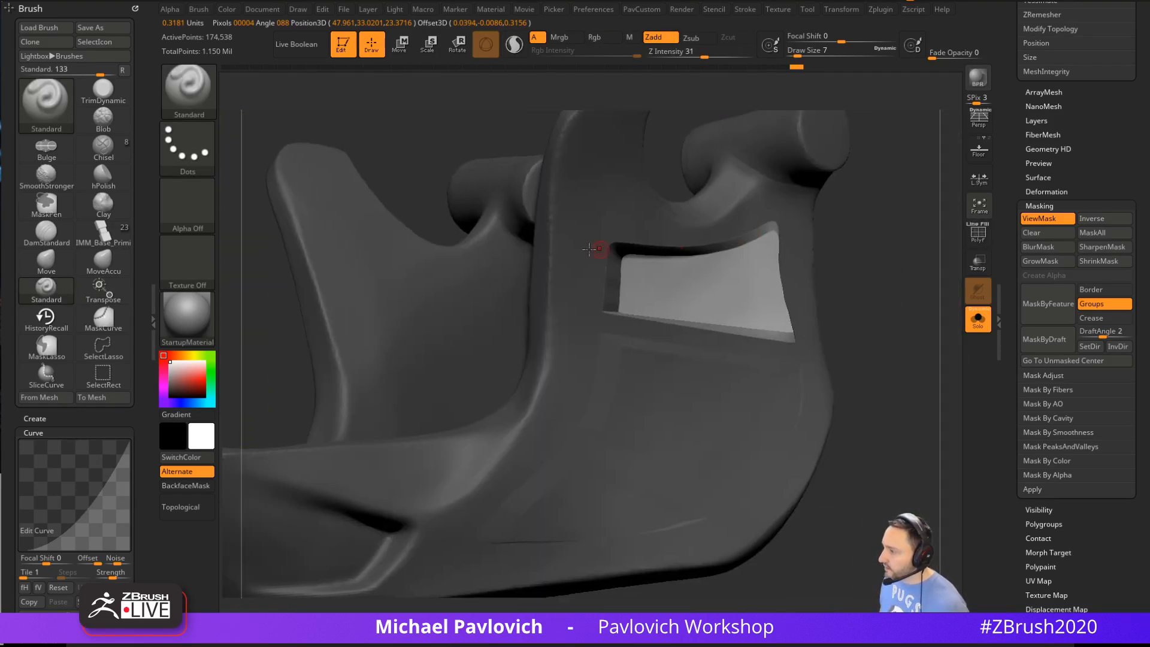
left_click_drag(852, 262, 861, 301)
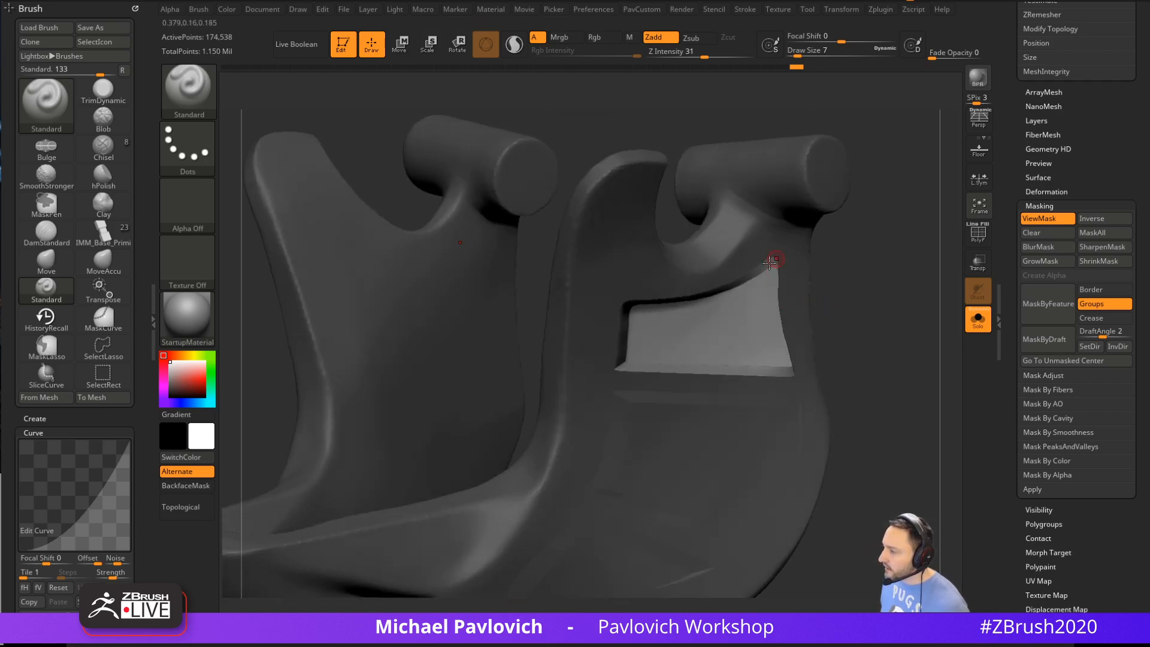
left_click_drag(853, 366, 870, 283, "alt")
Mask everything except the middle jaw panel, place the gizmo near its rear edge, and rotate the panel to adjust its recess
left_click(978, 235)
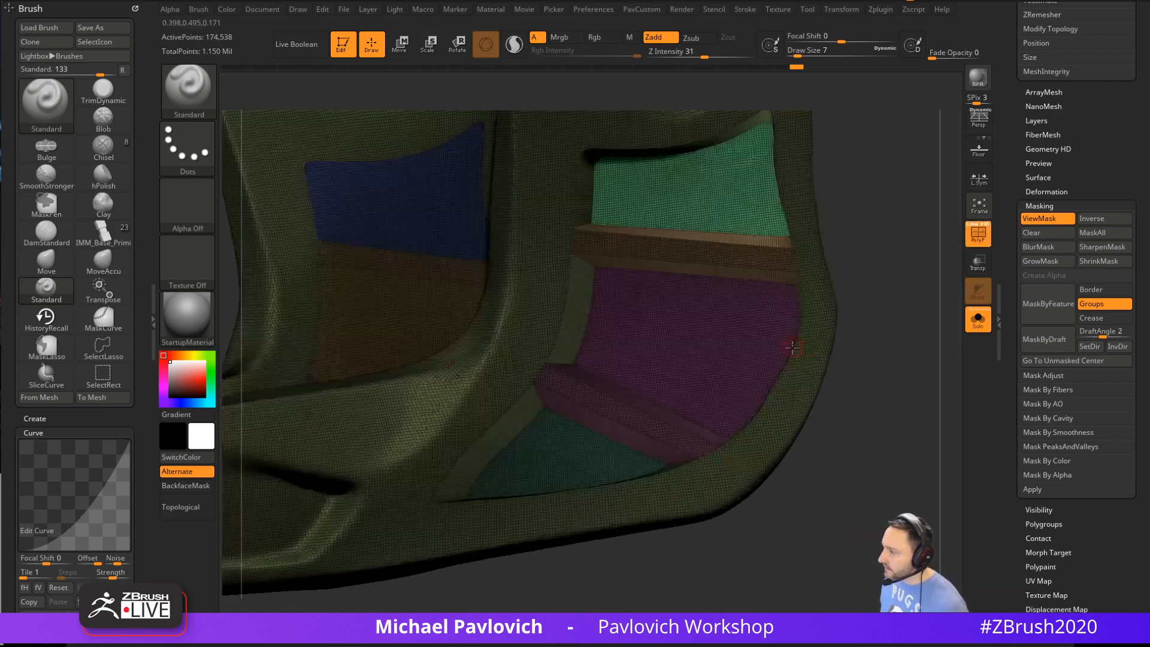
key("w")
left_click(767, 376, "ctrl")
mouse_move(881, 355)
left_mouse_down("alt")
mouse_move(873, 321)
mouse_move(874, 338)
left_mouse_up("alt")
left_click_drag(748, 350, 731, 381)
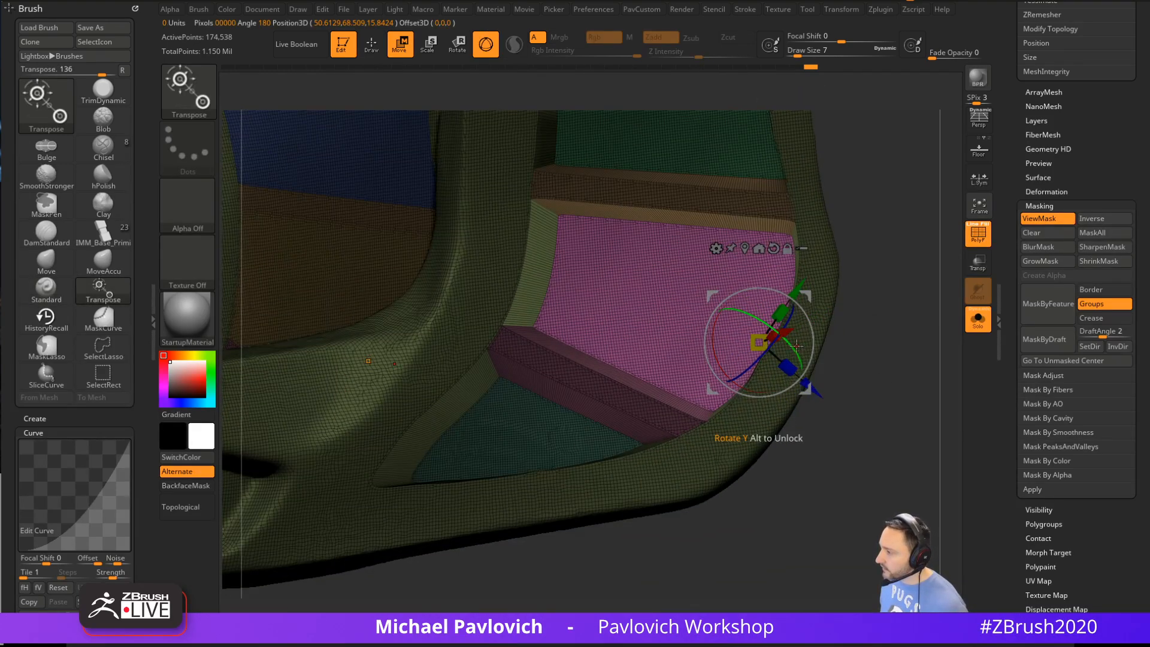
left_click_drag(734, 309, 746, 316)
left_click_drag(883, 315, 932, 337)
left_click_drag(797, 362, 791, 359)
left_click_drag(923, 344, 819, 359)
Clear the mask, return to Draw mode, and show the jaw's recessed panels without the polyframe
key("ctrl+h")
key("ctrl+h")
left_click_drag(677, 408, 682, 359)
key("q")
key("f")
mouse_move(855, 454)
left_mouse_down()
mouse_move(864, 346)
mouse_move(822, 358)
mouse_move(867, 342)
mouse_move(855, 330)
mouse_move(875, 314)
mouse_move(851, 307)
left_mouse_up()
key("shift+f")
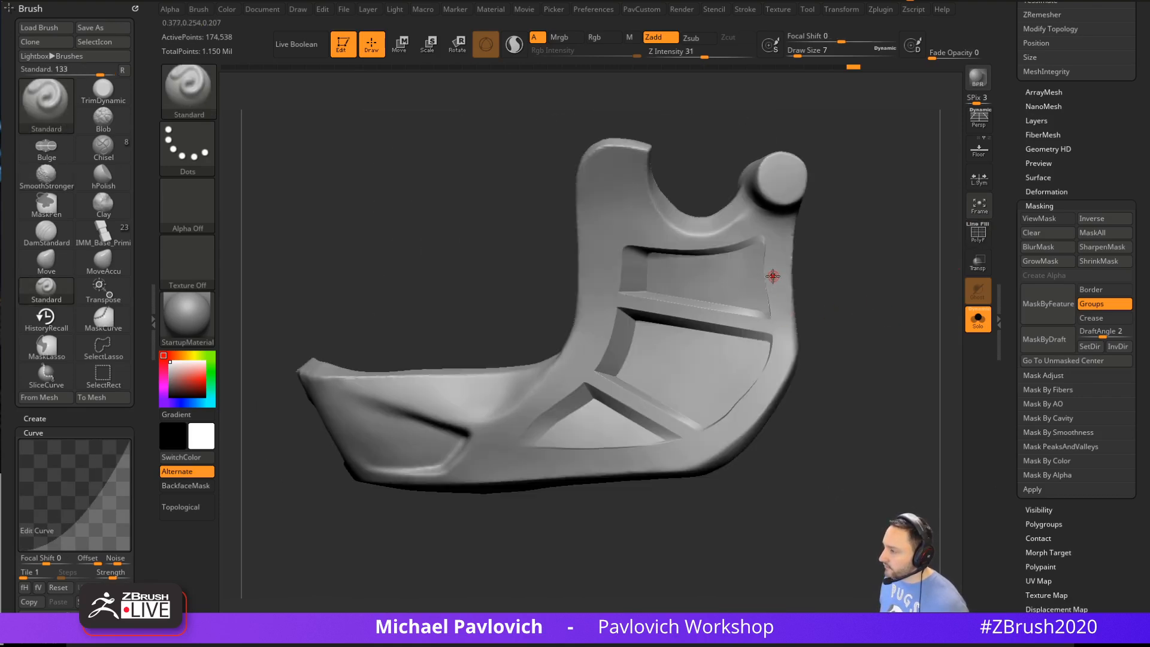
Set the DynaMesh resolution to 336, toggle the Project option, and remesh the jaw with DynaMesh
mouse_move(575, 439)
right_mouse_down()
mouse_move(573, 426)
mouse_move(623, 462)
mouse_move(570, 398)
mouse_move(803, 287)
mouse_move(833, 144)
right_mouse_up()
key("space")
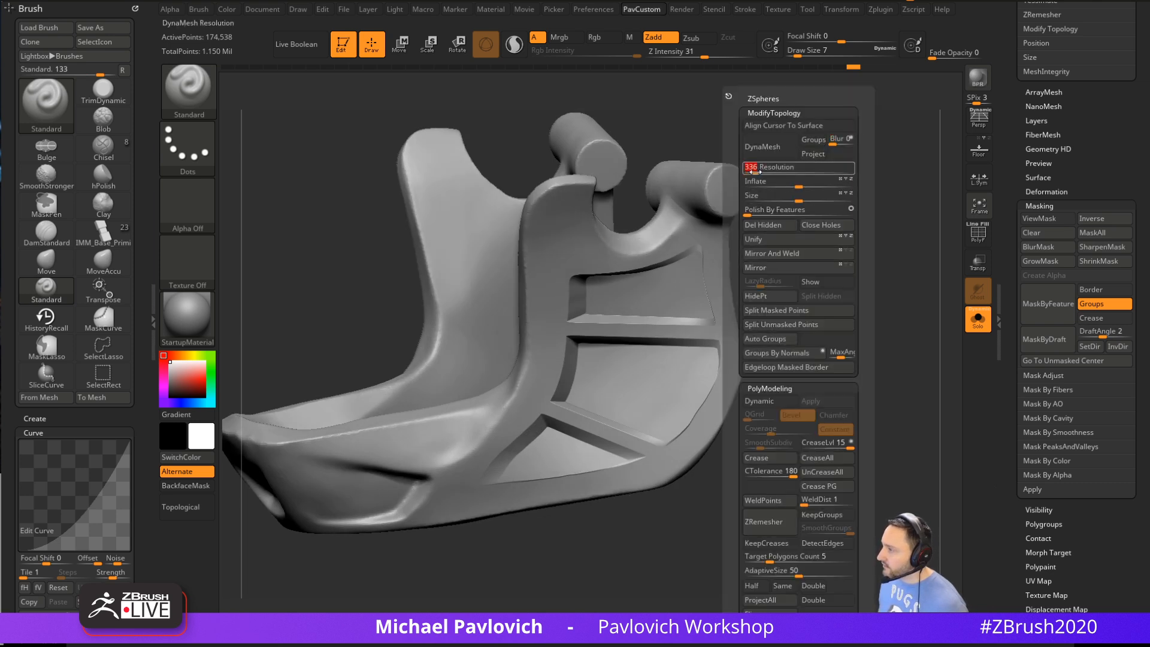
left_click(762, 147)
key("space")
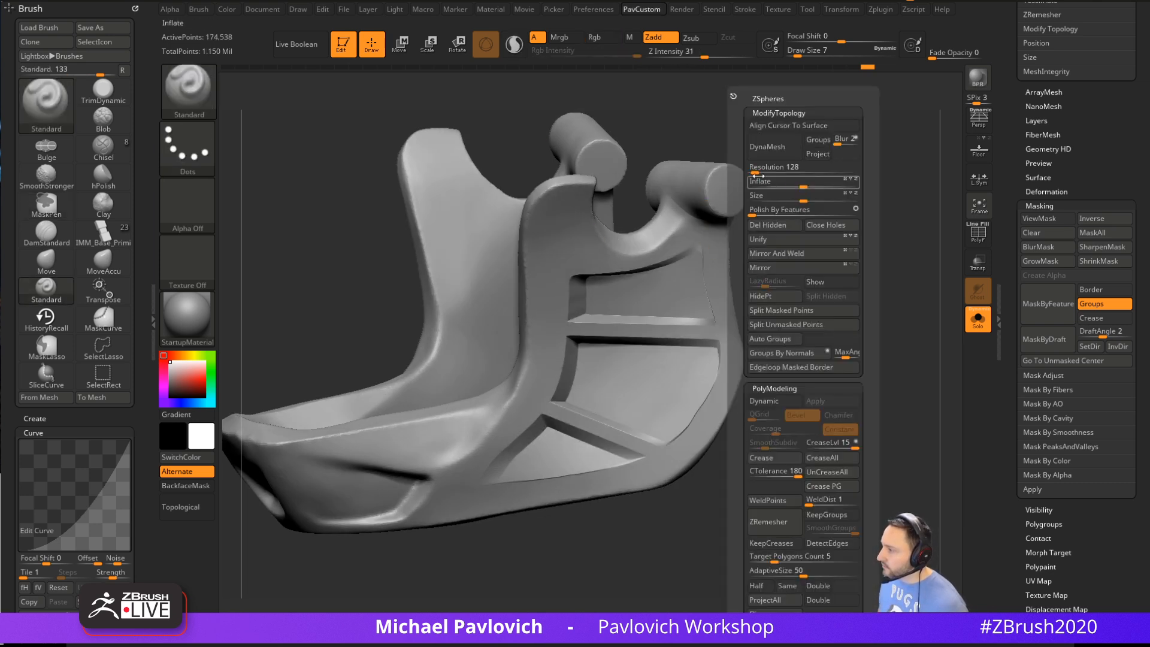
left_click(828, 155)
left_click(778, 147)
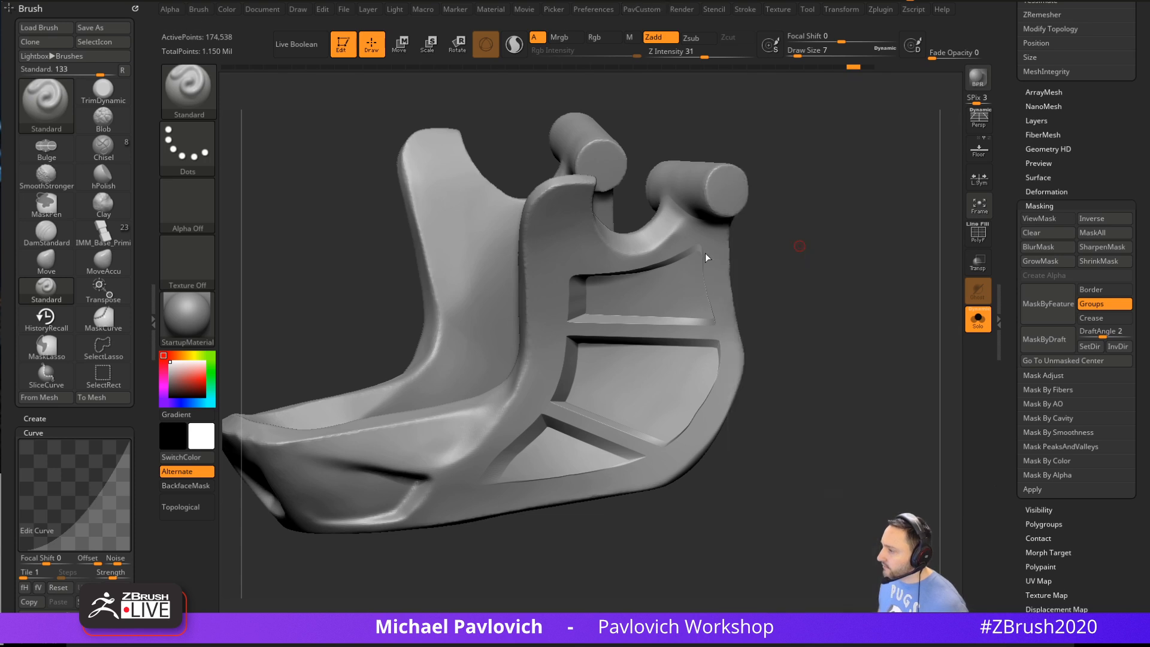
Set SmoothStronger to Z Intensity 41 and draw size 39, and smooth the edges of the jaw's recessed panels
right_click_drag(714, 313, 717, 286)
key("shift")
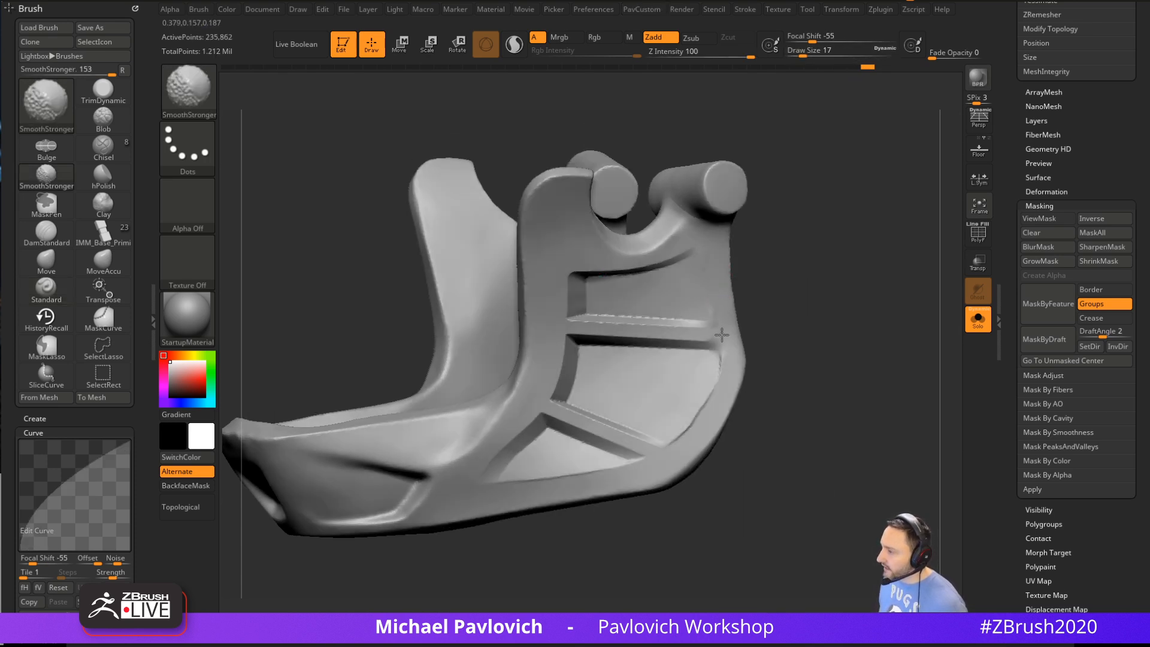
right_click_drag(582, 467, 811, 318)
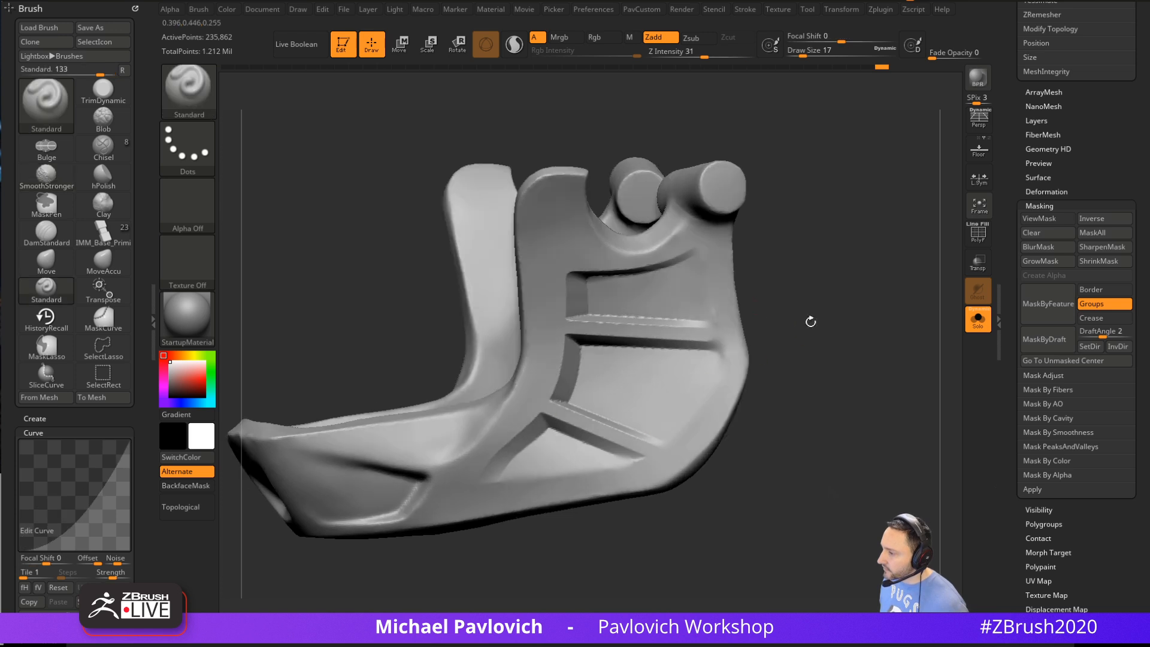
key("s")
left_click(712, 55, "shift")
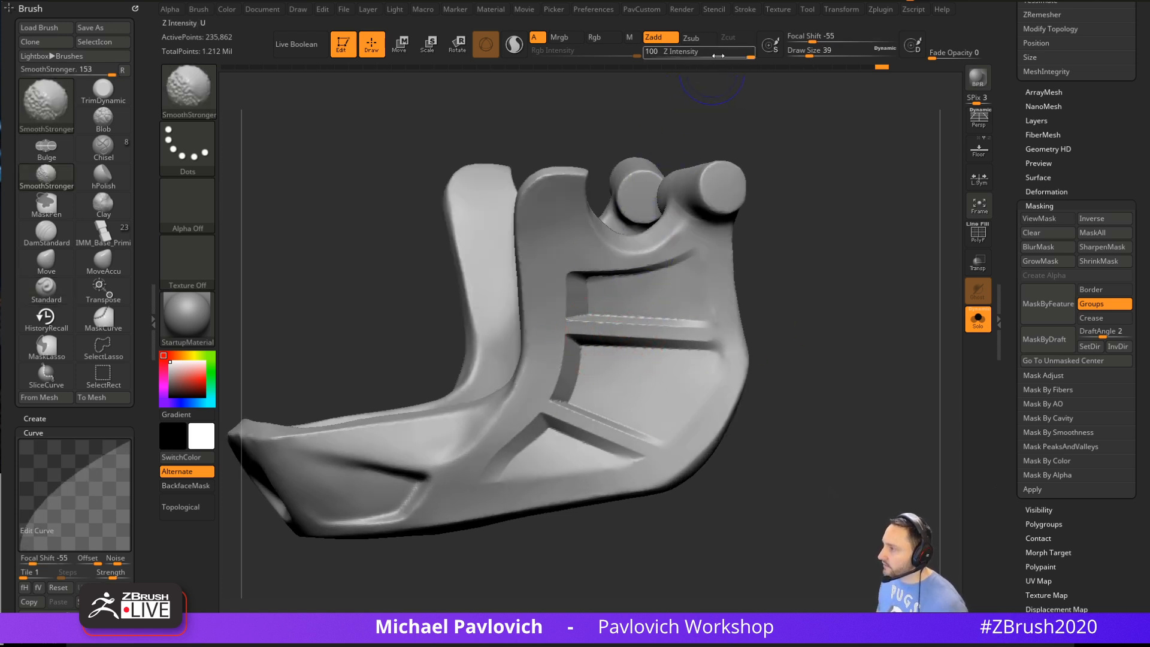
key("shift")
left_click_drag(583, 278, 569, 277, "shift")
left_click_drag(544, 393, 584, 400, "shift")
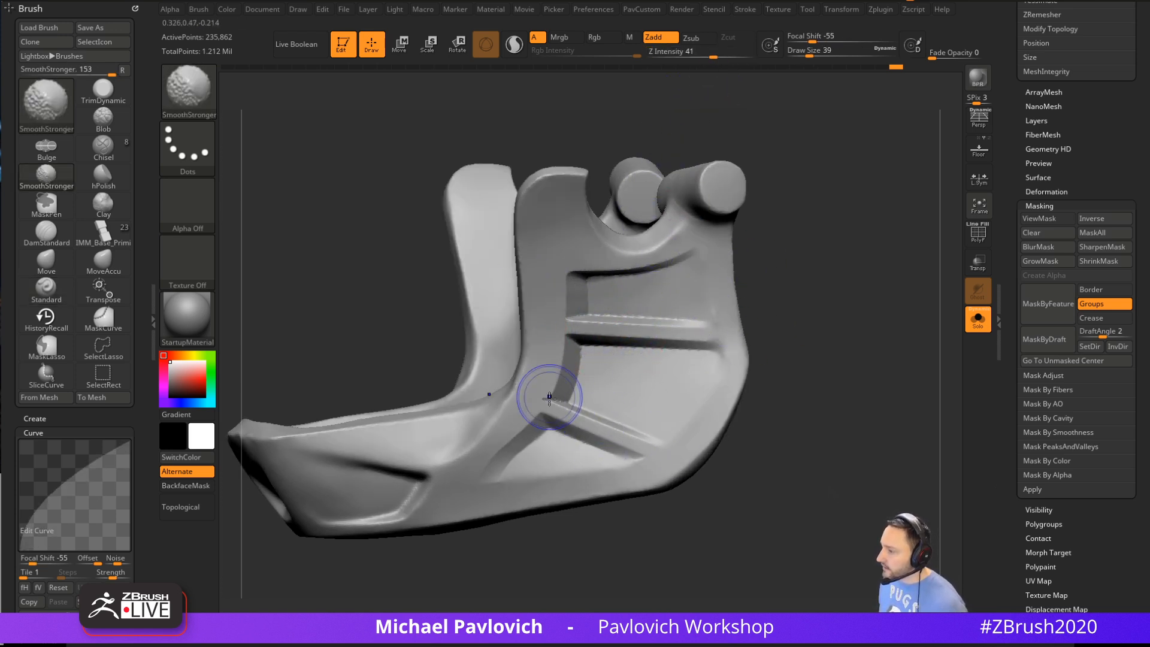
Turn off Solo and examine the recessed jaw panels on the complete skull
mouse_move(839, 440)
right_mouse_down("ctrl")
mouse_move(821, 368)
mouse_move(862, 491)
right_mouse_up("ctrl")
left_click(977, 319)
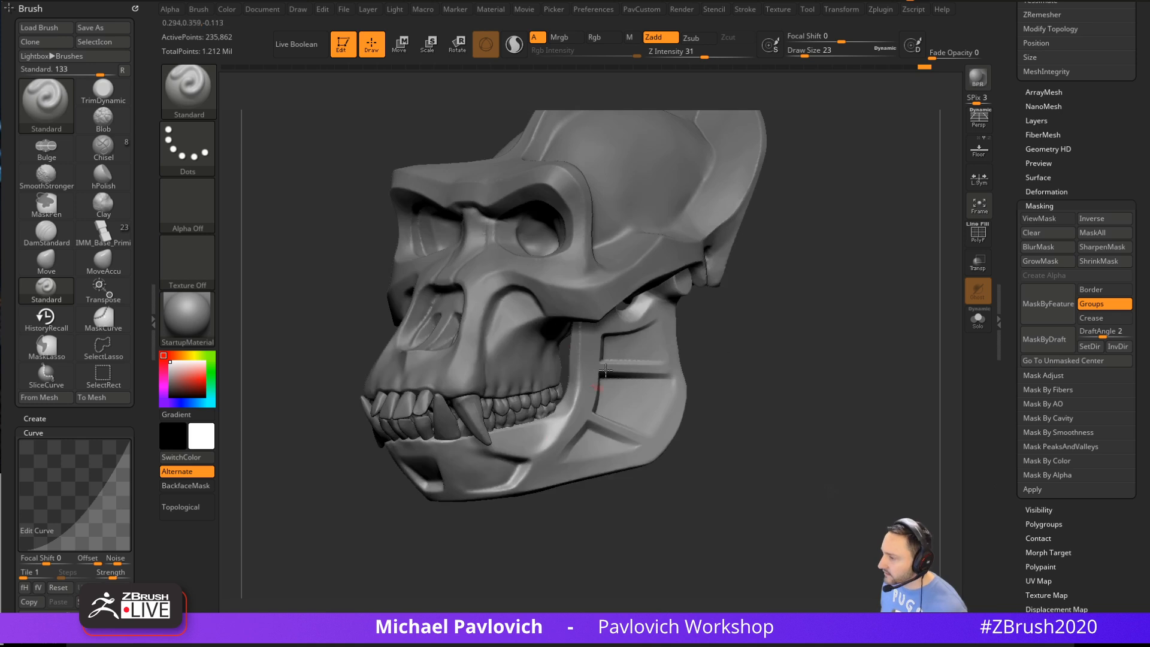
right_click_drag(760, 363, 780, 374, "shift")
key("s")
left_click_drag(765, 360, 763, 359)
right_click_drag(763, 359, 780, 380)
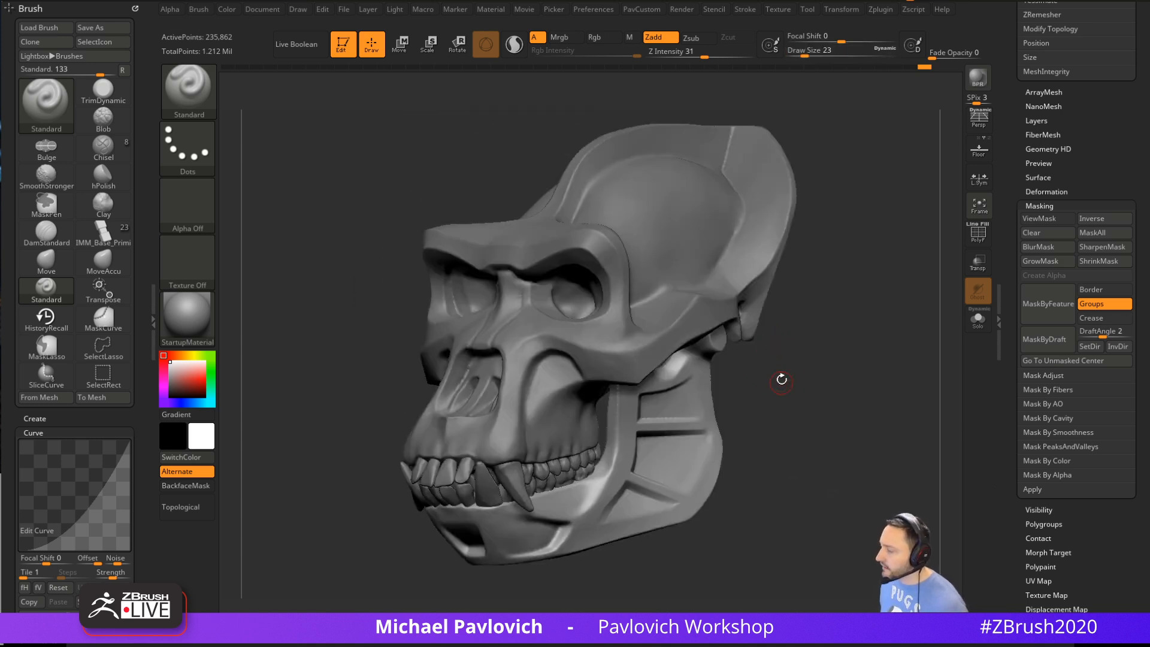
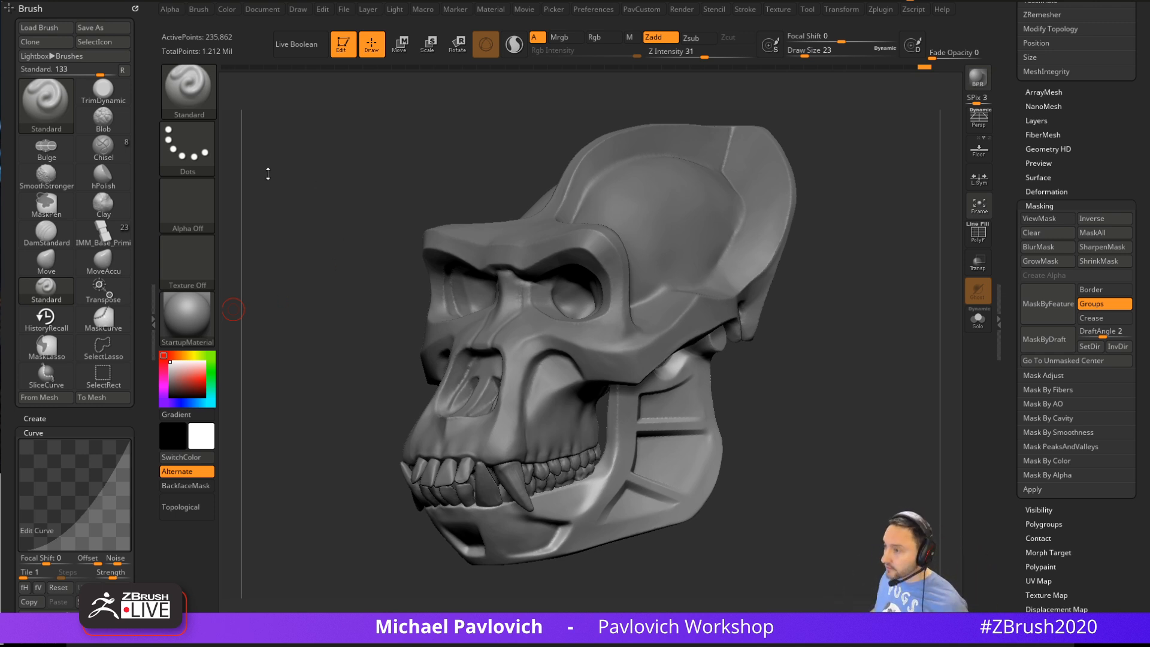
left_click_drag(411, 134, 595, 197)
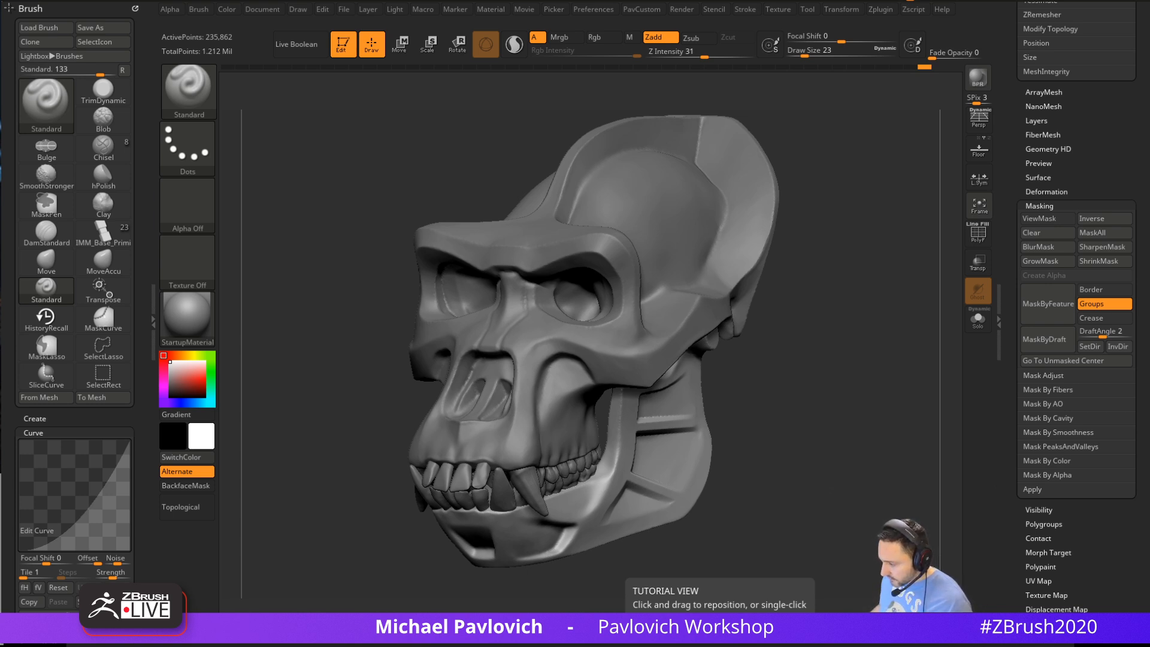
Switch to the browser to watch the Substance Painter skull video on Twitter and view BOOM Library's Sci-Fi page, and return to ZBrush
key("alt+Tab")
scroll(513, 400, "down", 10)
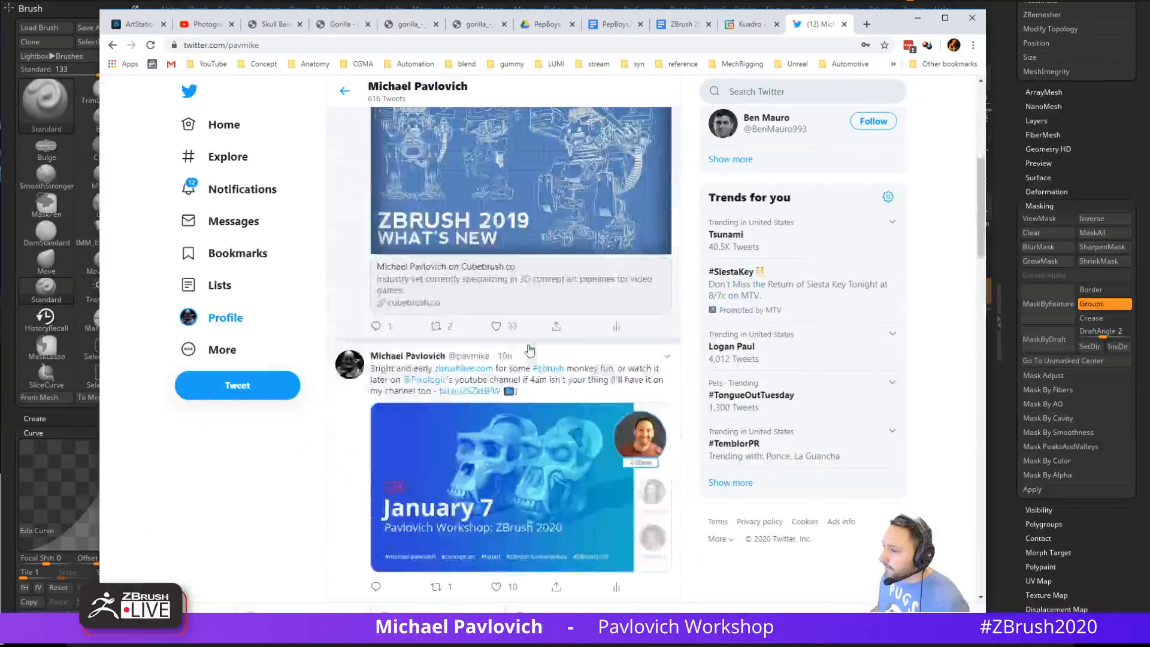
scroll(513, 400, "down", 8)
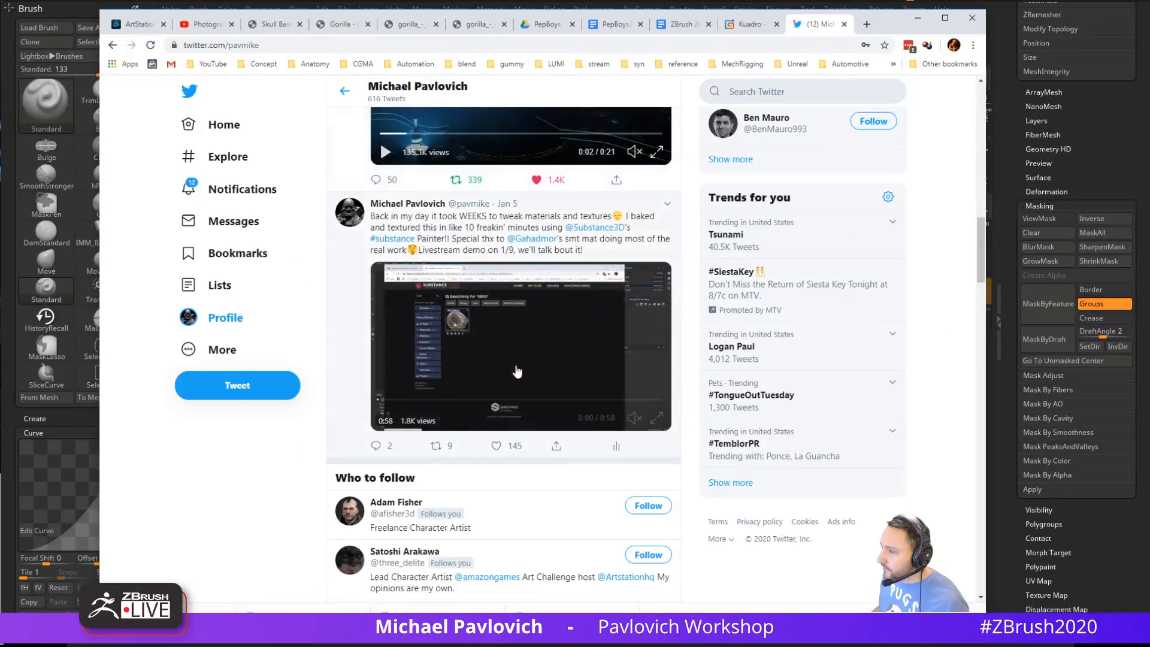
left_click(634, 418)
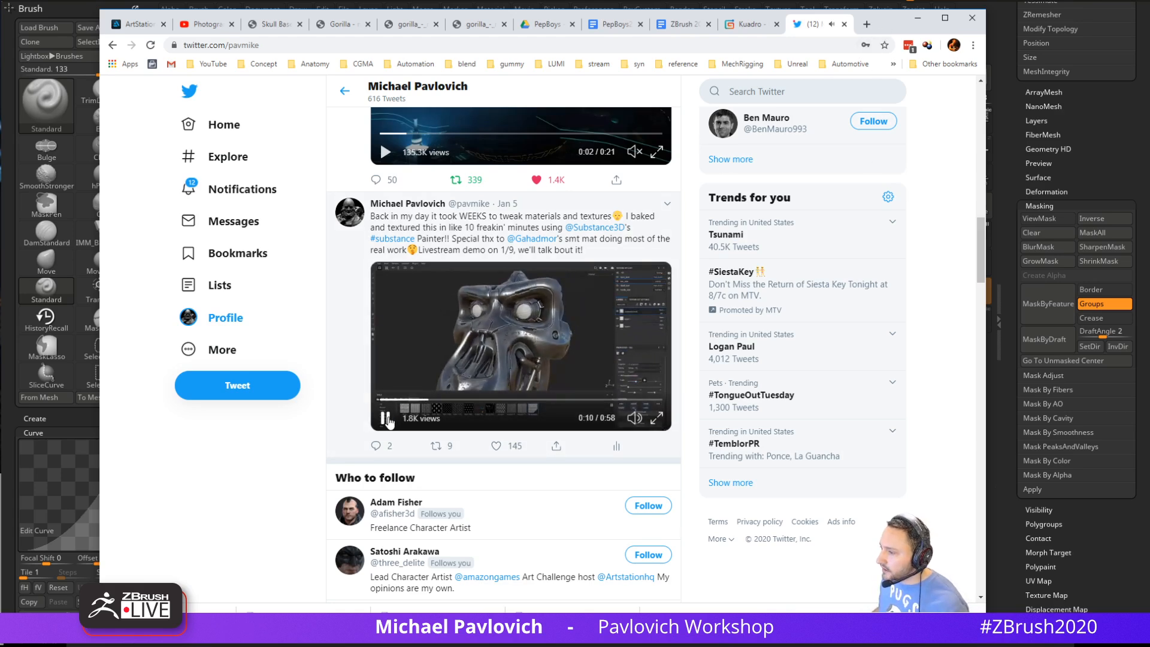
left_click(388, 419)
left_click(917, 18)
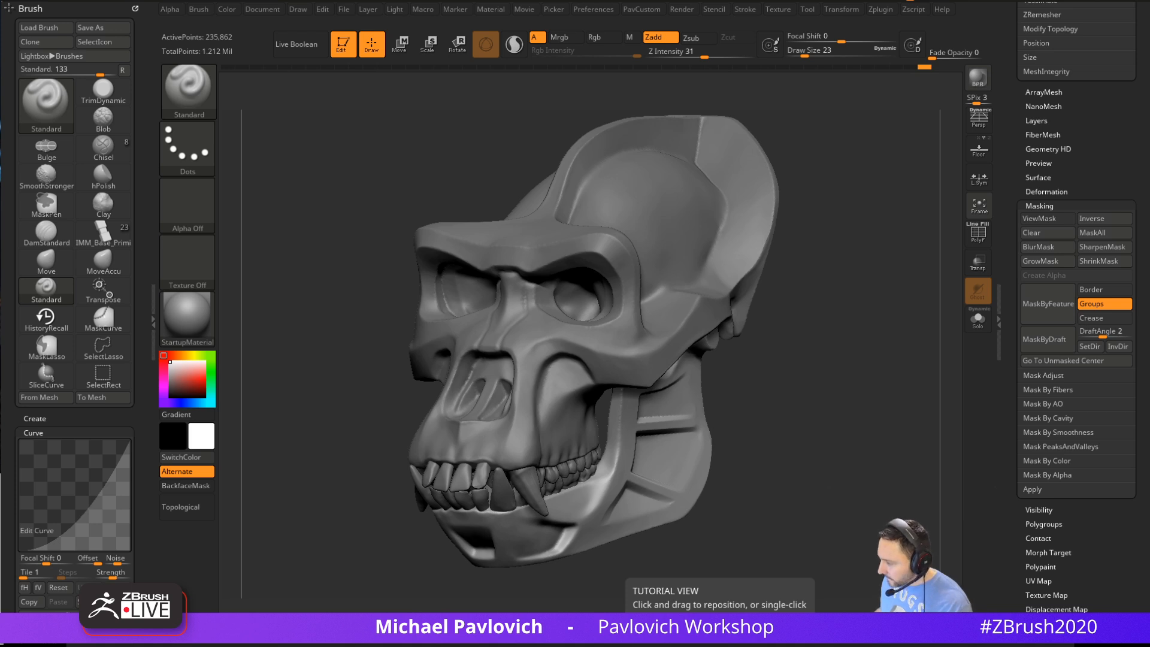
key("alt+Tab")
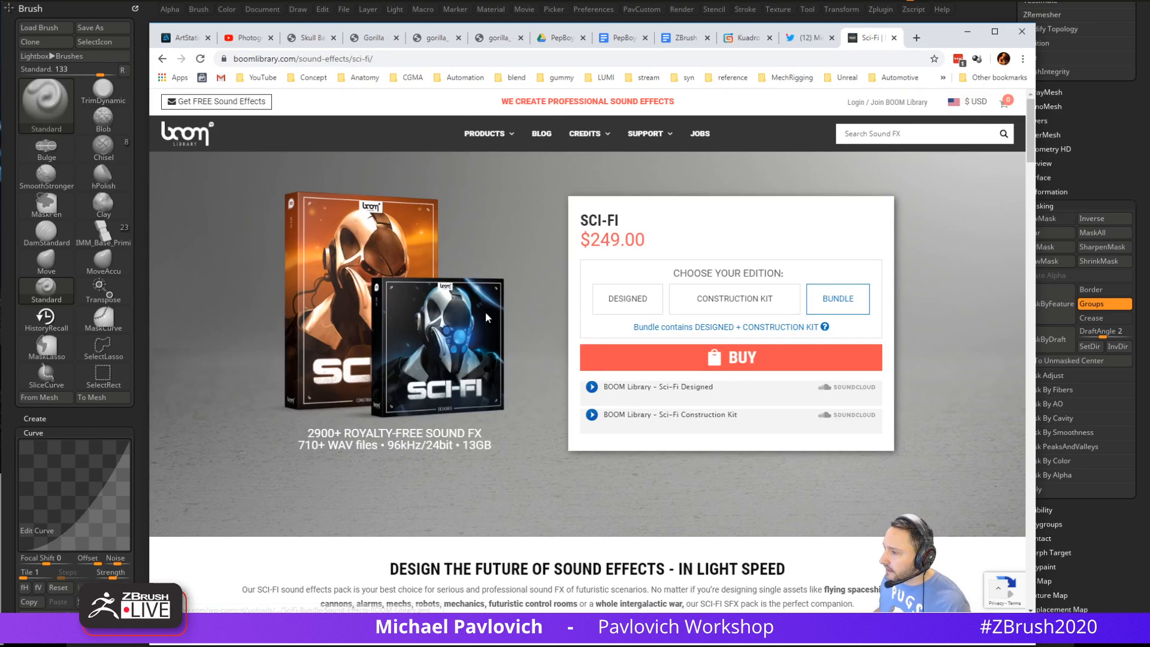
left_click(967, 31)
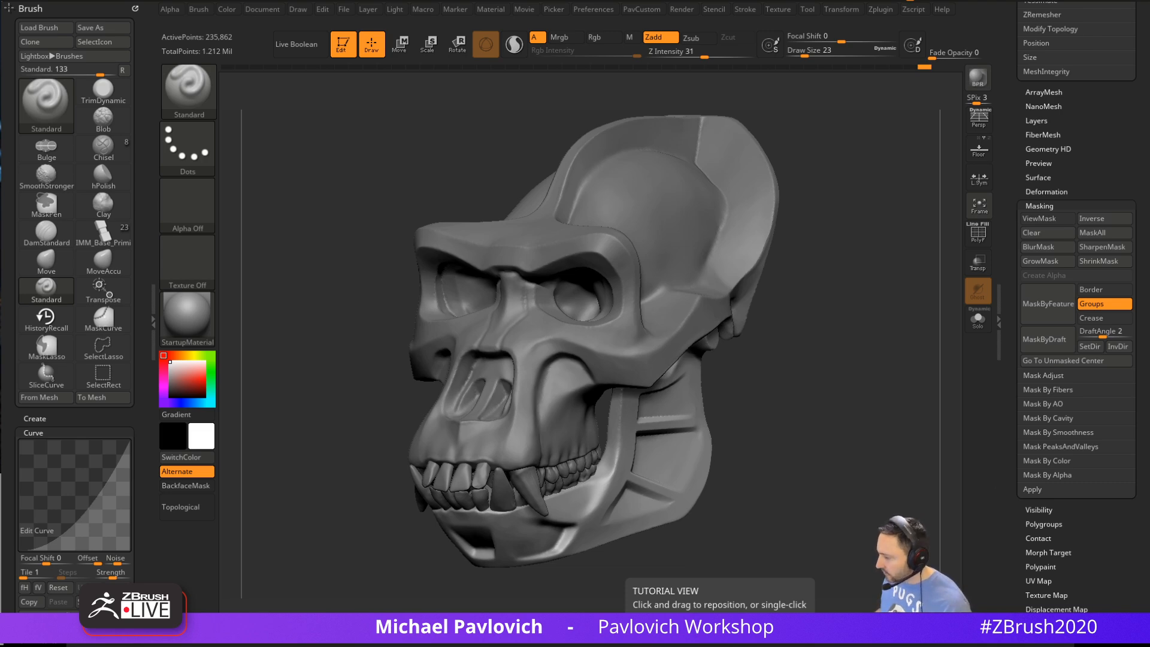
Switch to Resonic Pro and play the loaded airlock sample from about 0:14 with the volume lowered to -35 dB
key("alt+Tab")
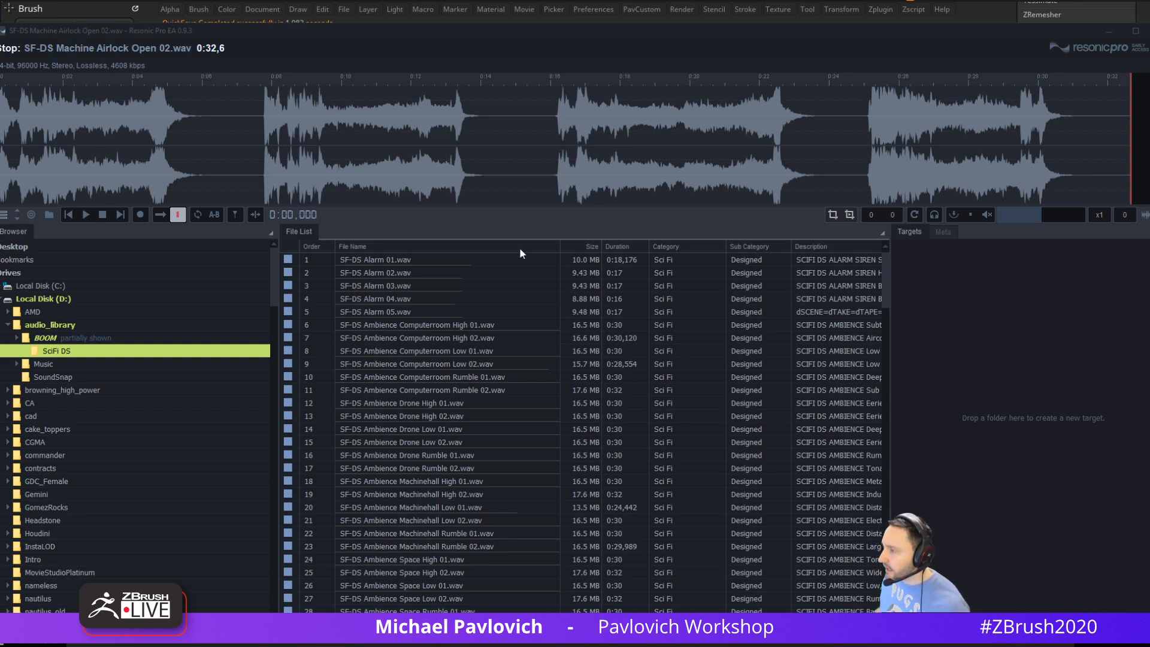
left_click(518, 161)
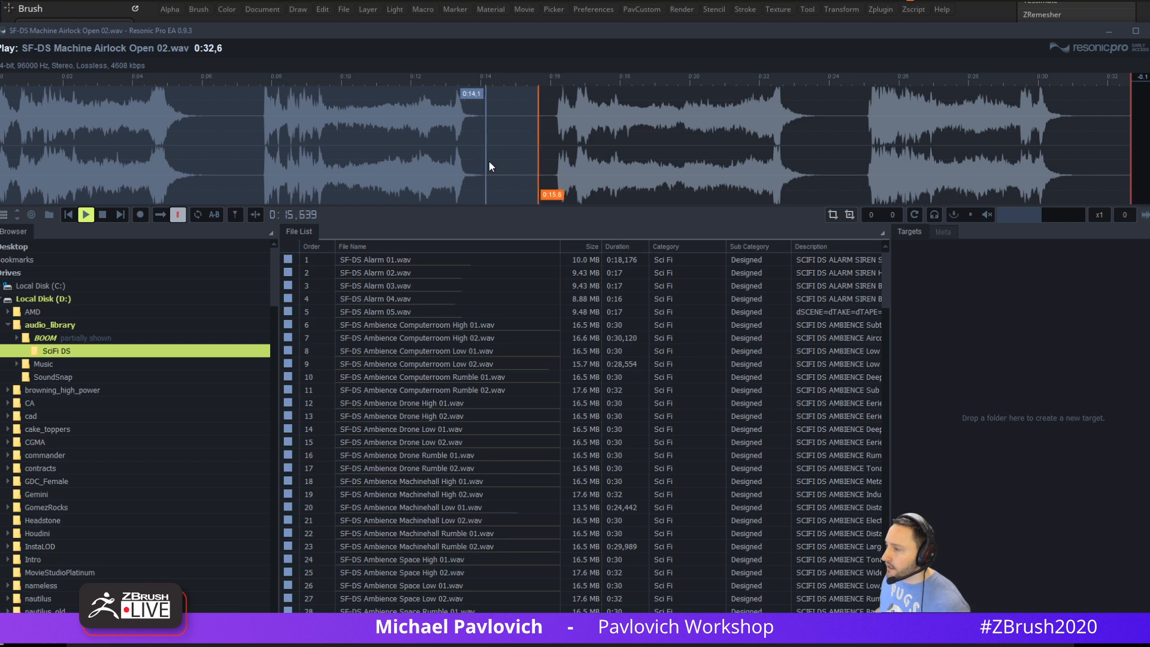
left_click(487, 161)
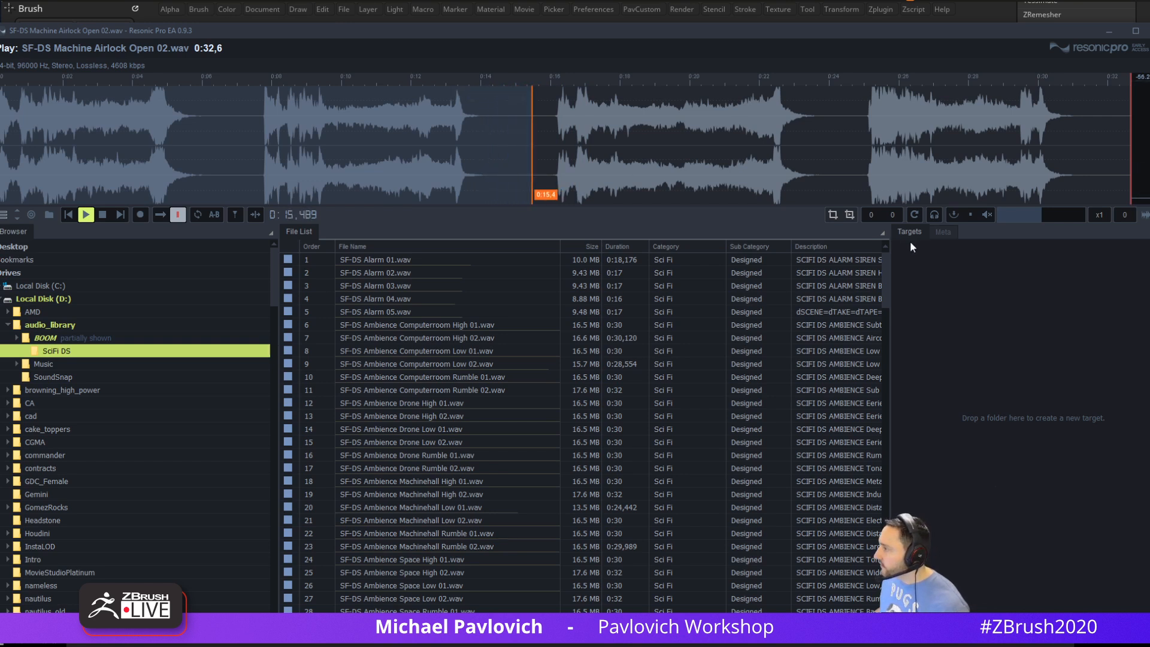
left_click(1007, 213)
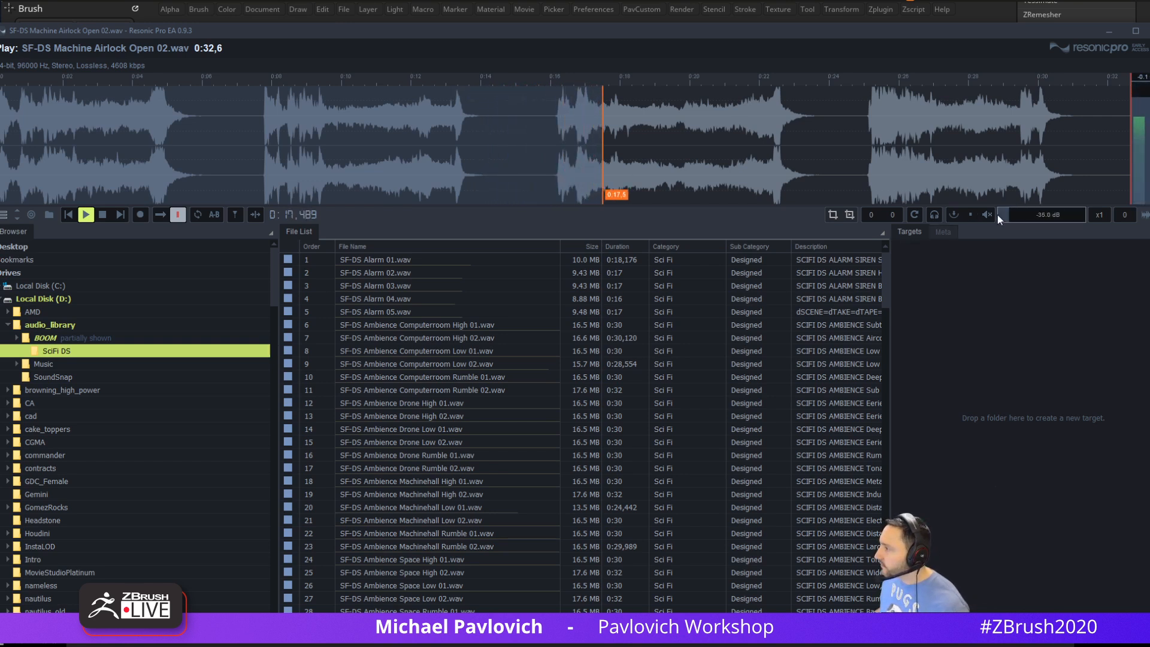
Audition the airlock sample's first burst and select the second burst, about 0:07 to 0:14, as the playback region
left_click(206, 131)
left_click(80, 139)
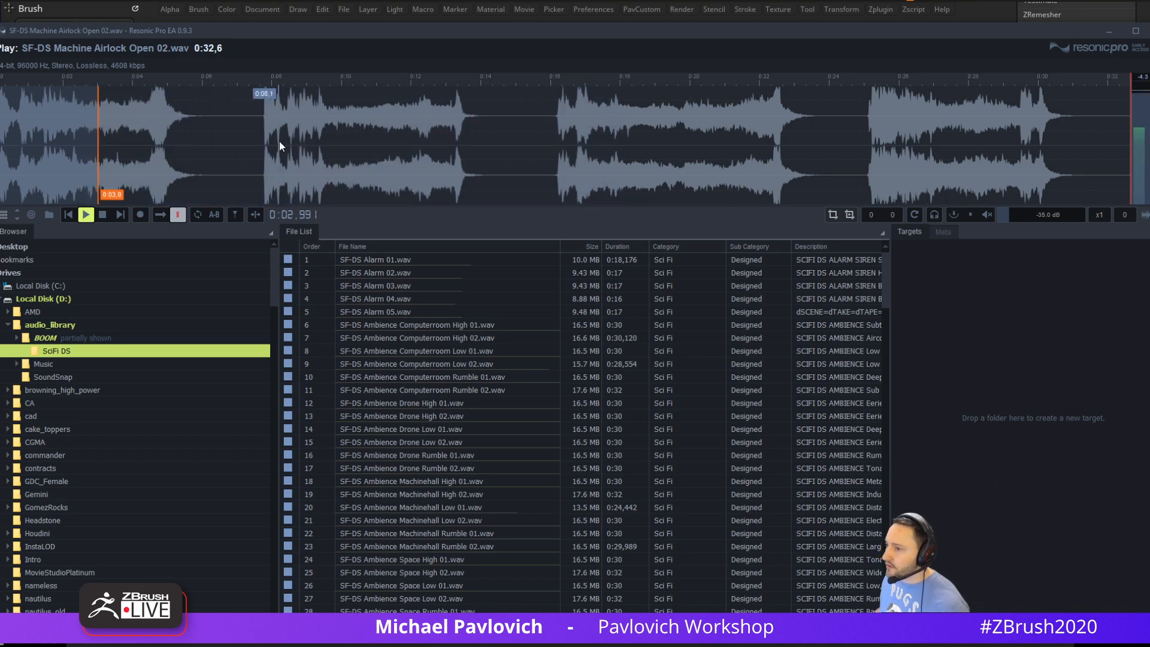
left_click(253, 143)
left_click_drag(253, 138, 487, 154)
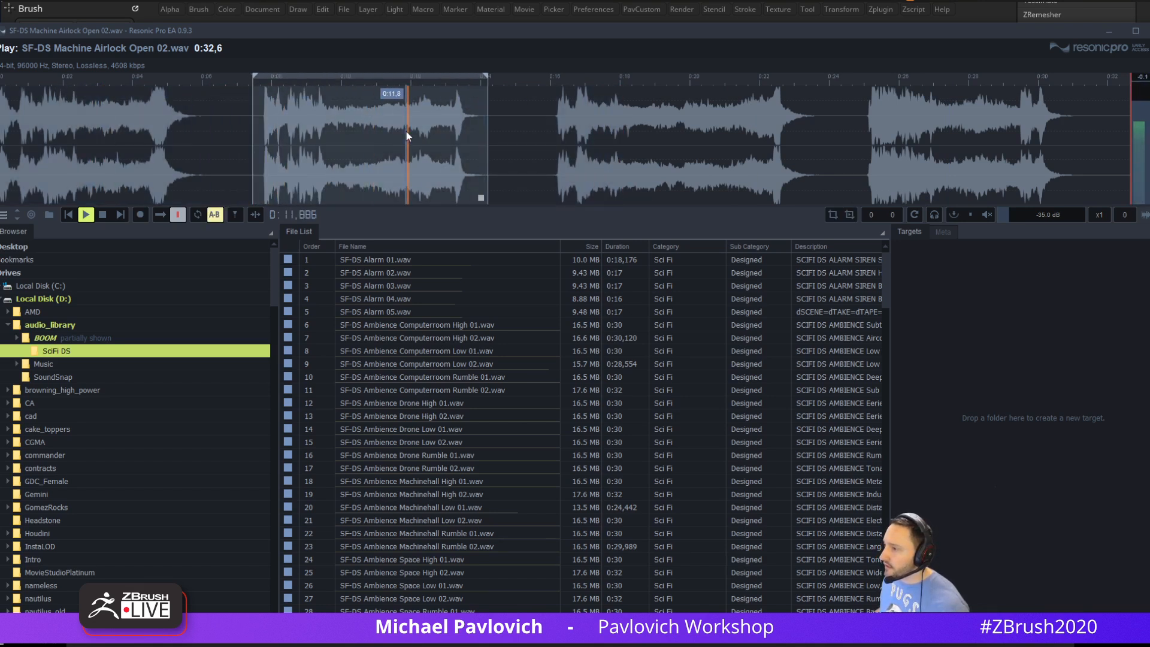
Preview the Computerroom Low 02 and Drone Low 01 ambiences, and play CH-CK Metal Massive Gas Bottle Low.wav from the audio_library folder
left_click(413, 363)
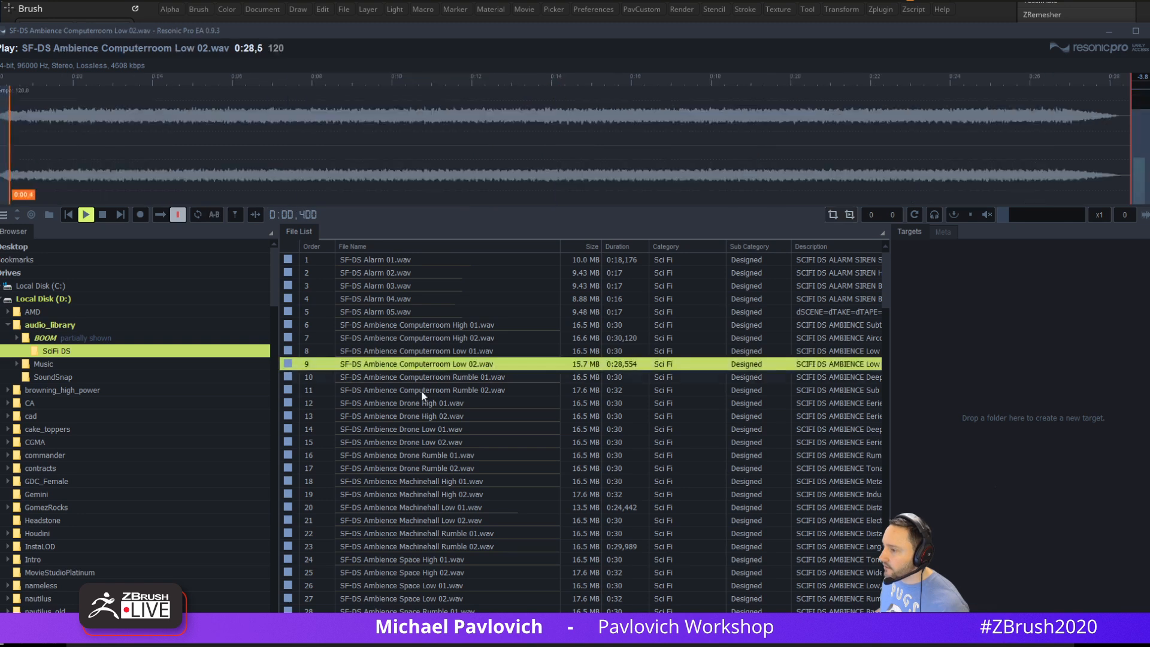
left_click(365, 429)
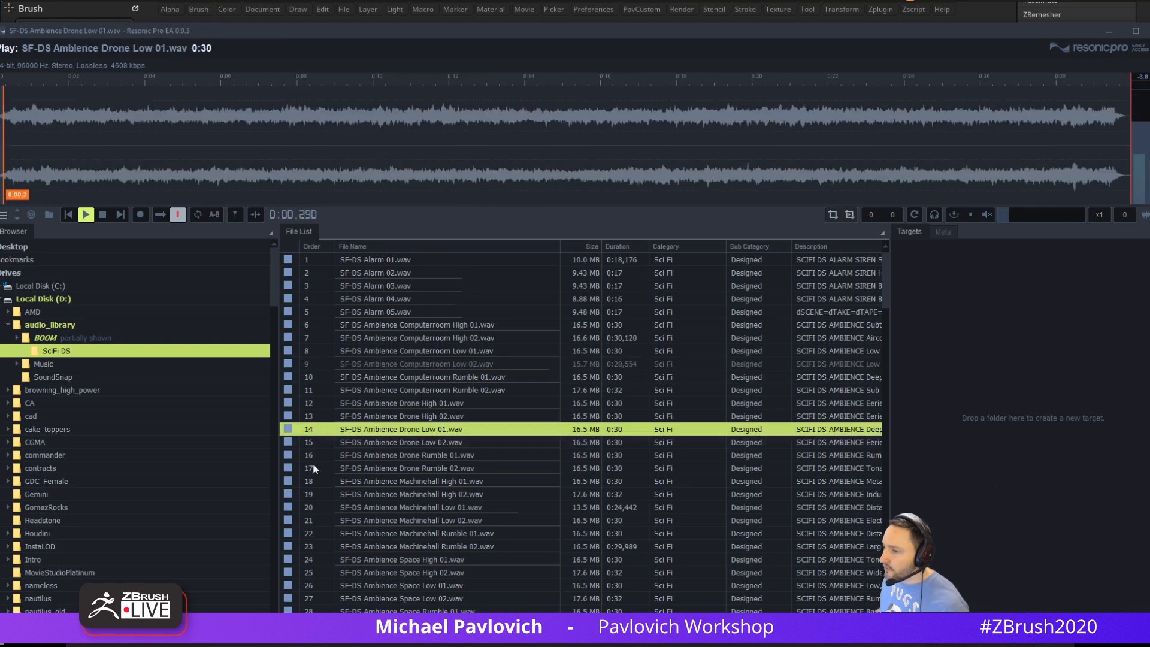
left_click(69, 325)
scroll(378, 437, "up", 20)
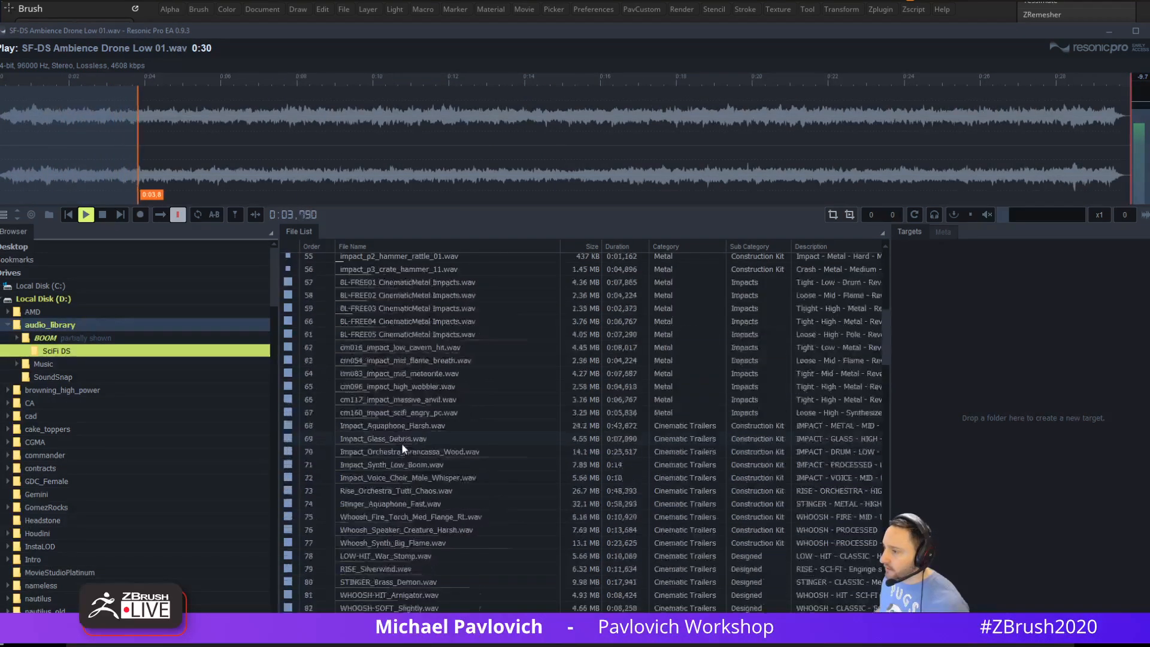
left_click(421, 391)
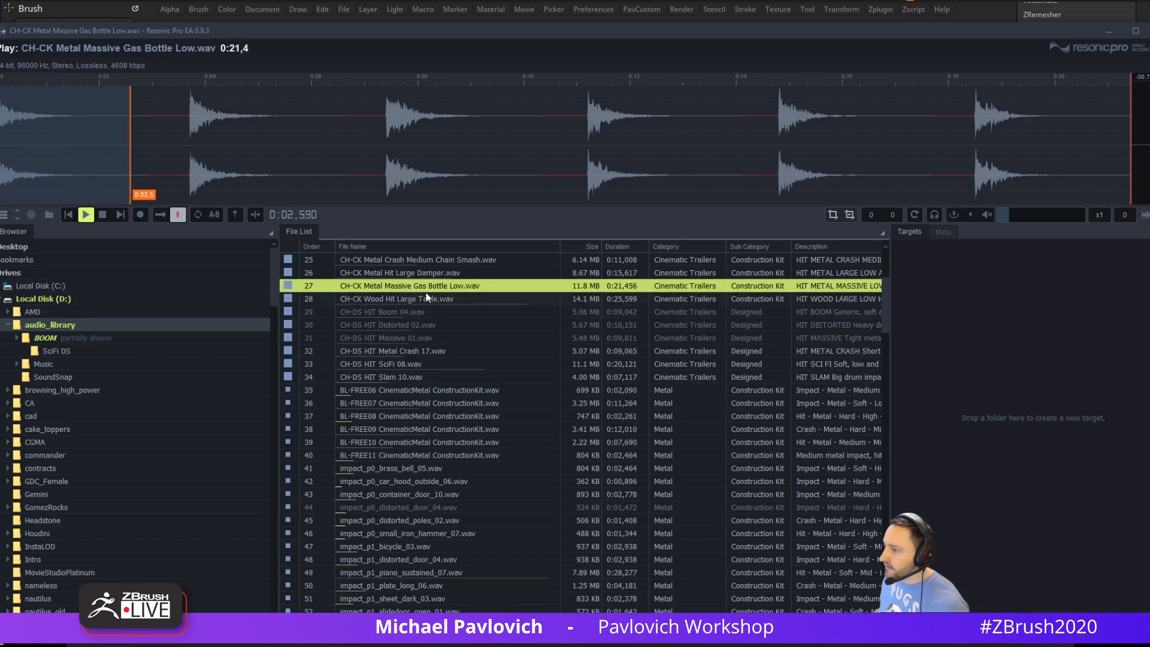
Replay the metal hit near 0:07, select about 0:07 to 0:10 around it, and export that excerpt out of the player
left_click(382, 152)
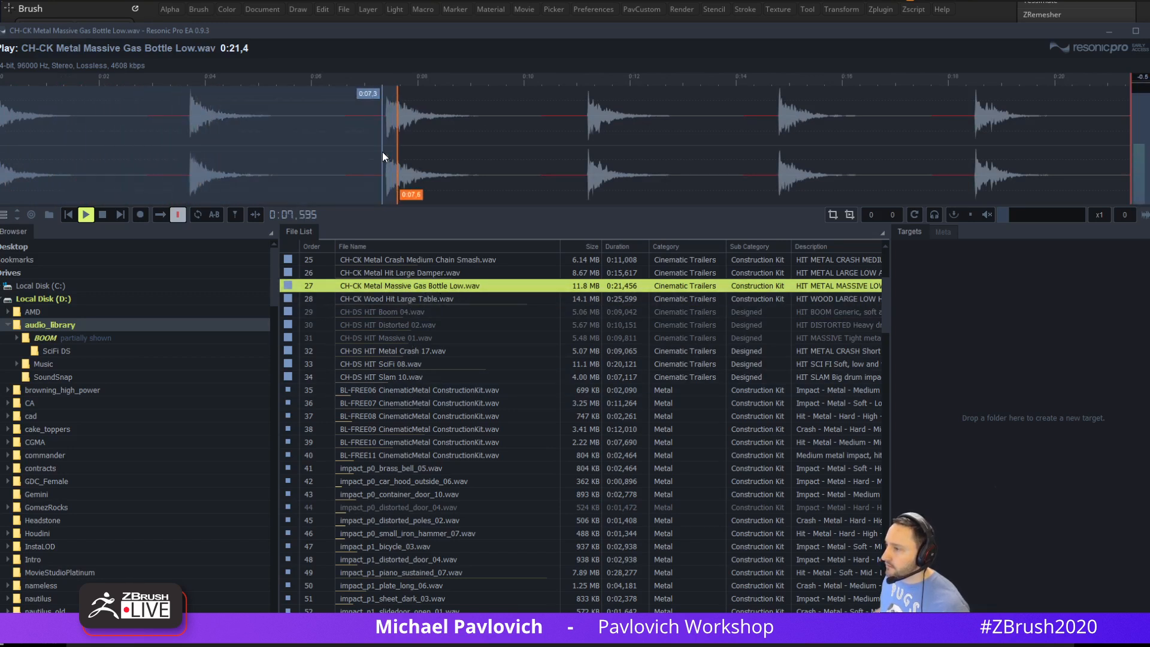
left_click(378, 145)
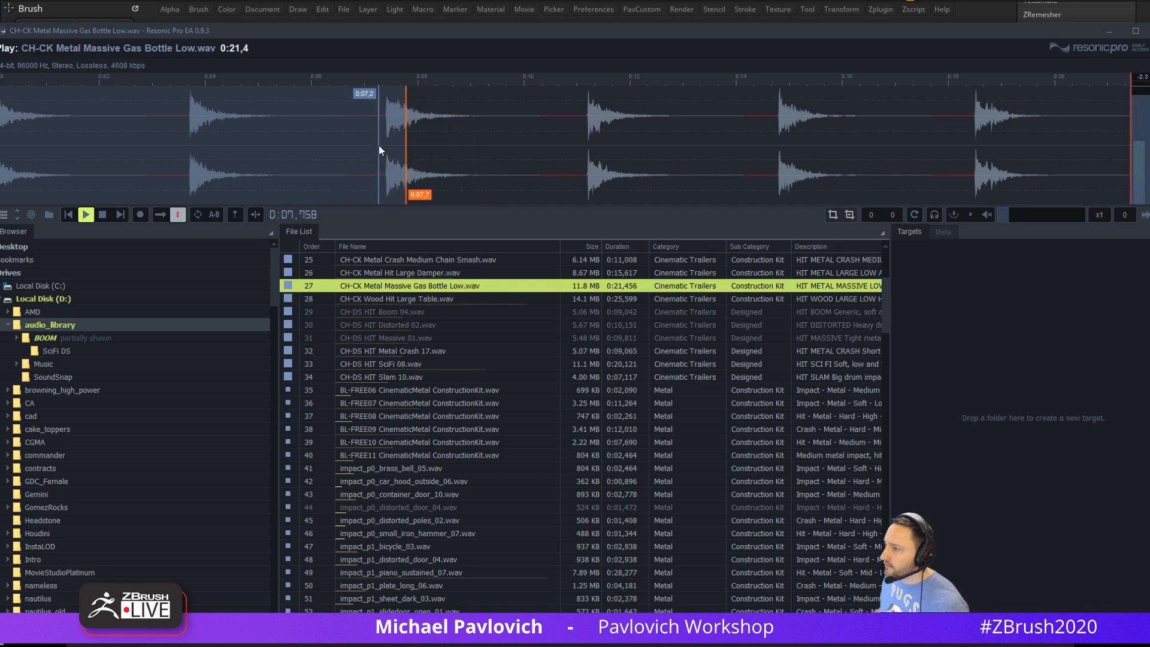
left_click_drag(372, 127, 537, 141)
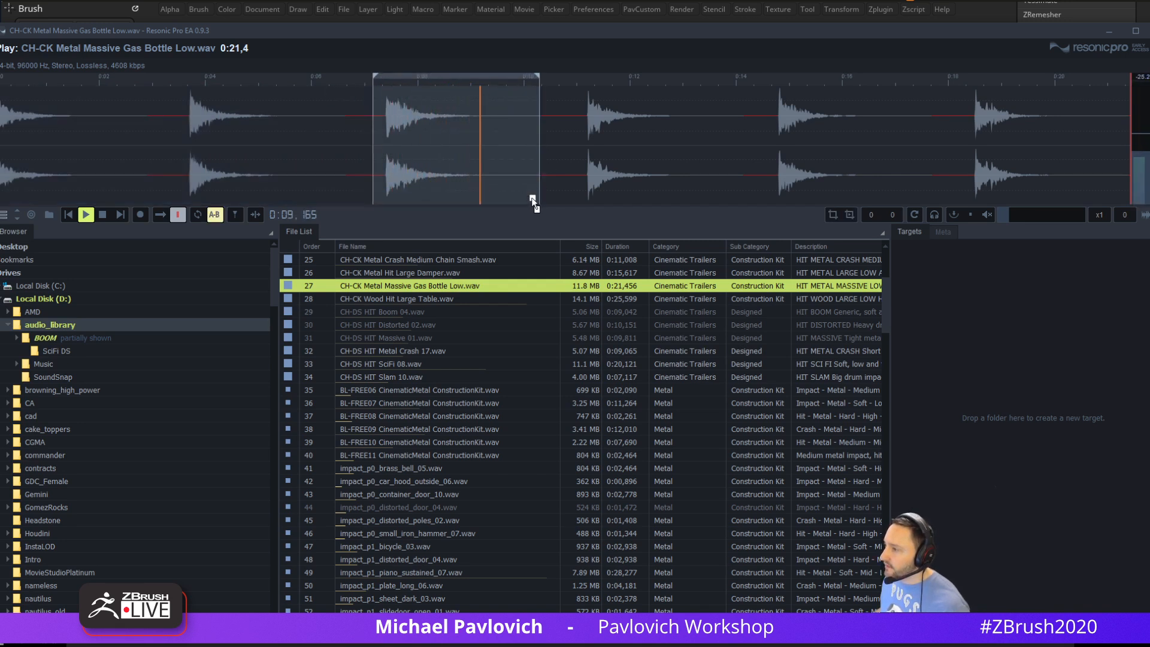
left_click_drag(533, 199, 418, 0)
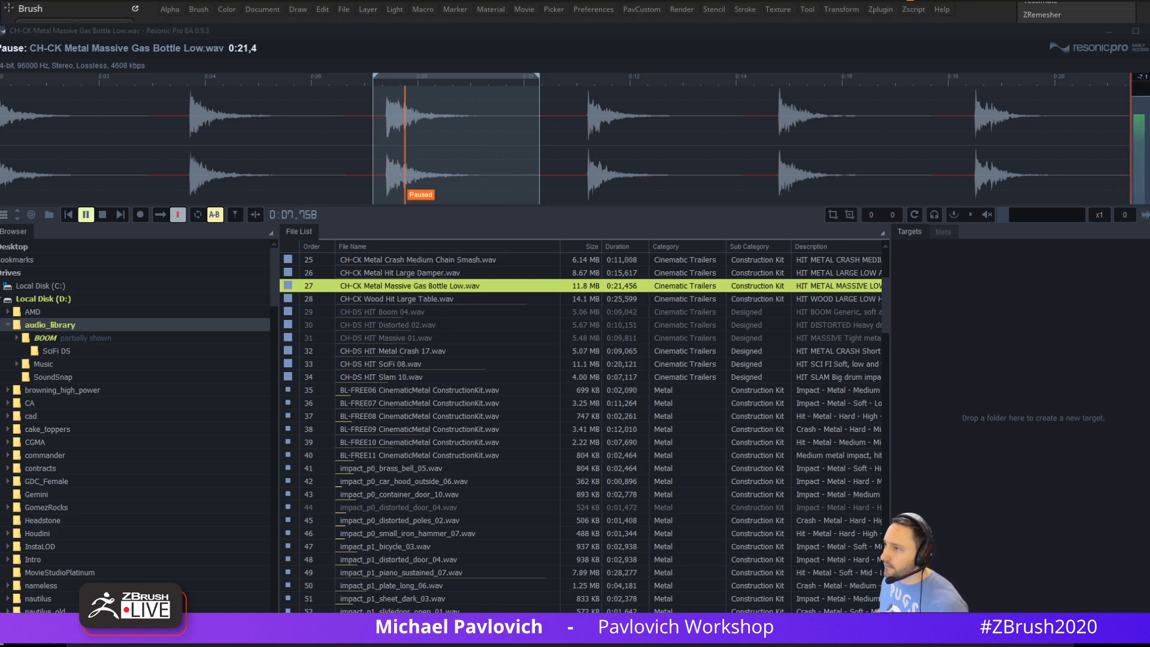
Switch back to ZBrush and display the Merged_GorillaSkull tool for comparison with the blocked-out skull
left_click_drag(254, 3, 301, 127)
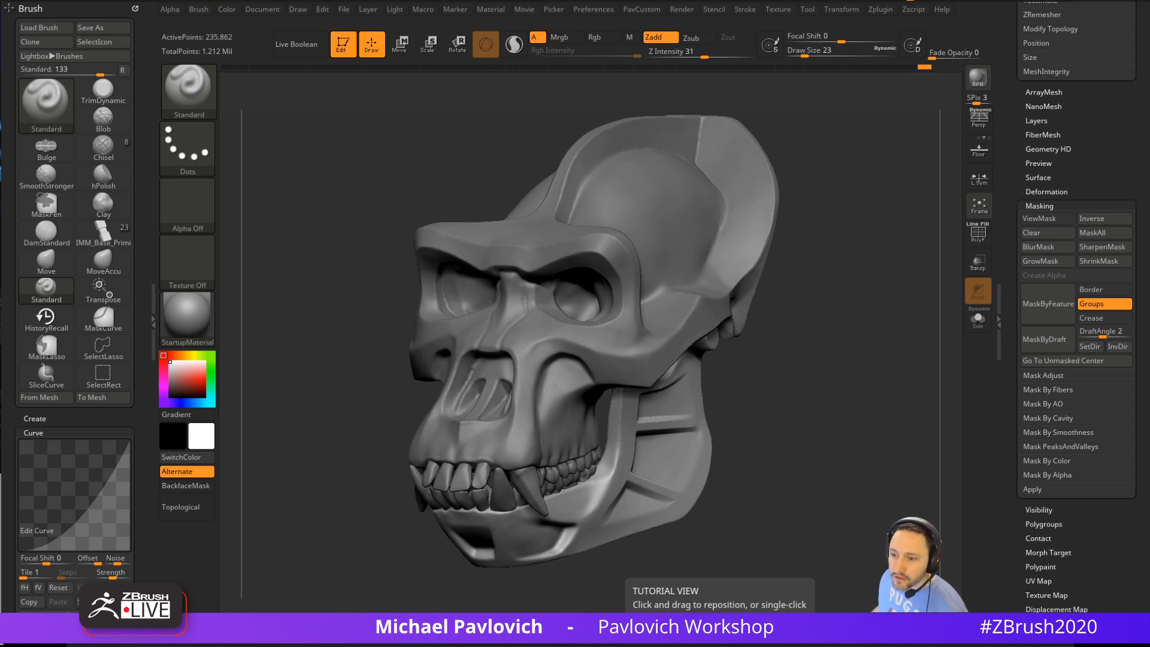
left_click(348, 10)
left_click_drag(855, 200, 851, 215)
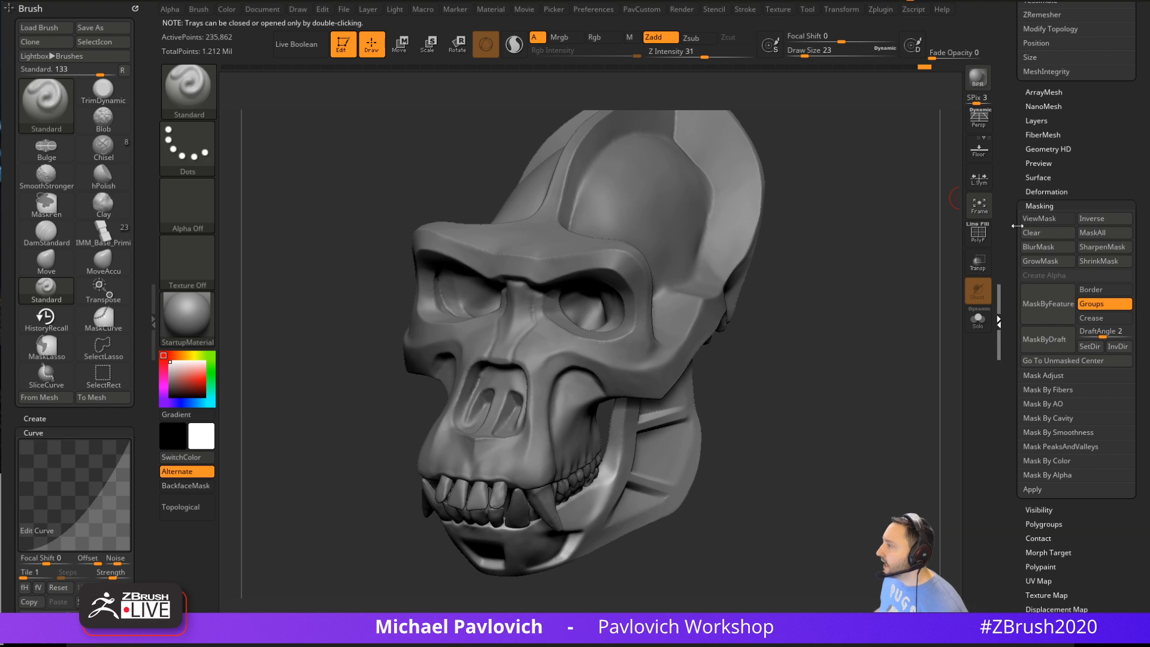
scroll(1027, 333, "up", 10)
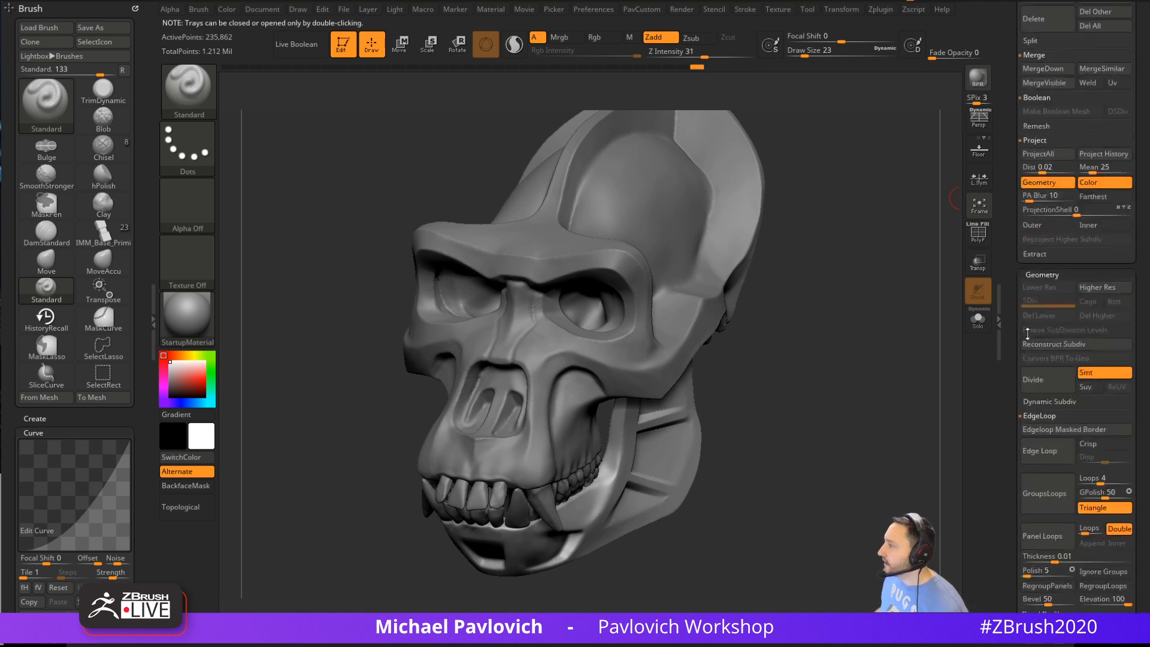
scroll(1027, 333, "up", 5)
left_click(1057, 236)
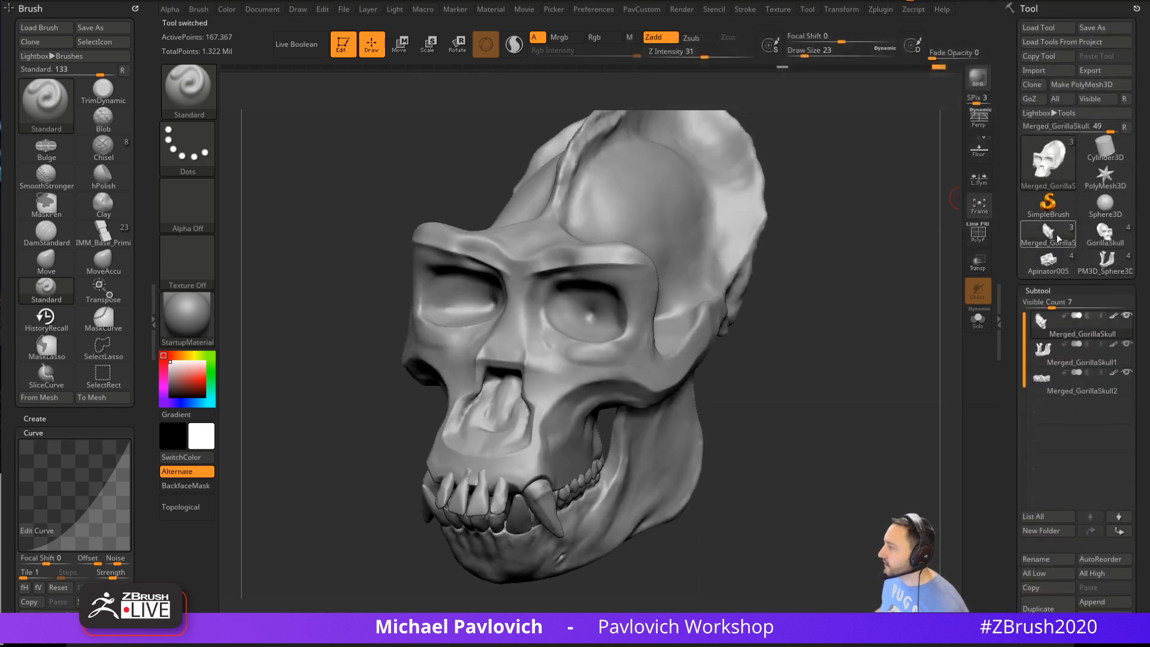
Compare the PM3D_Sphere3D_3, GorillaSkull and Apinator005 tools, and look over the saved Apinator tool files without saving
left_click(1098, 261)
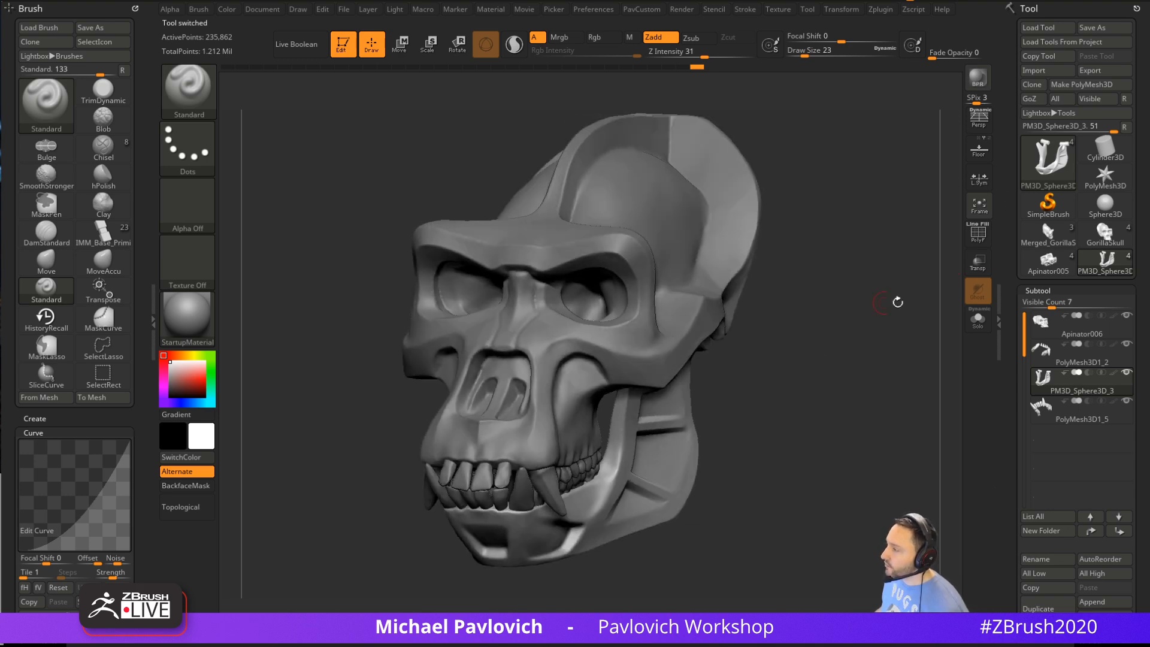
left_click(1048, 234)
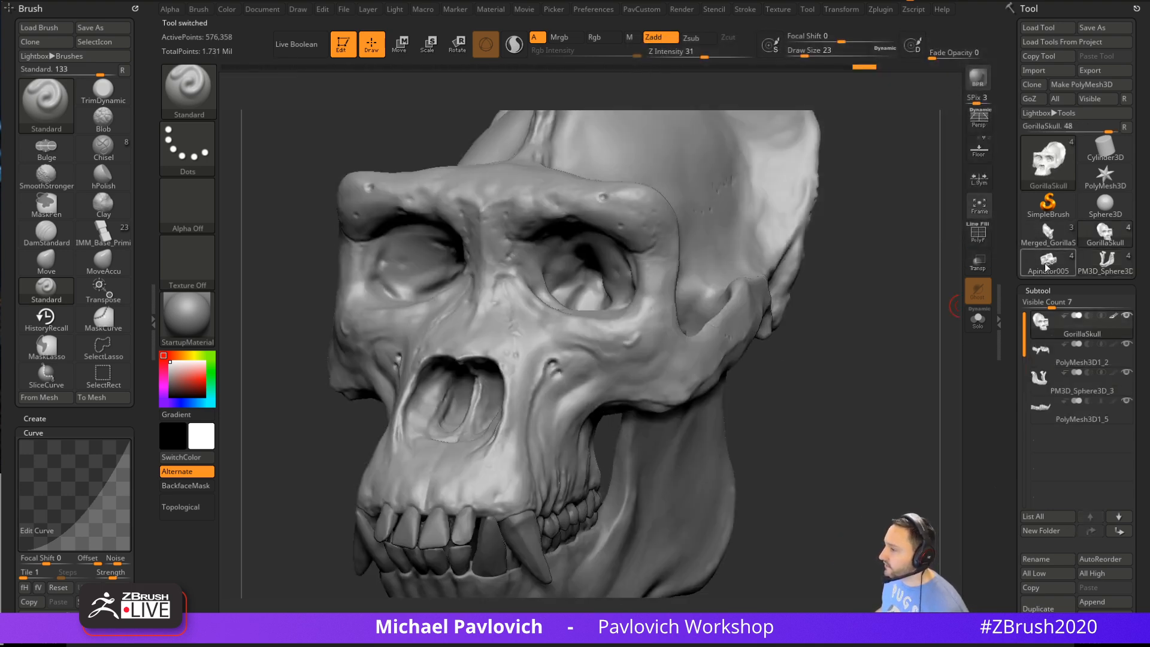
left_click(1048, 235)
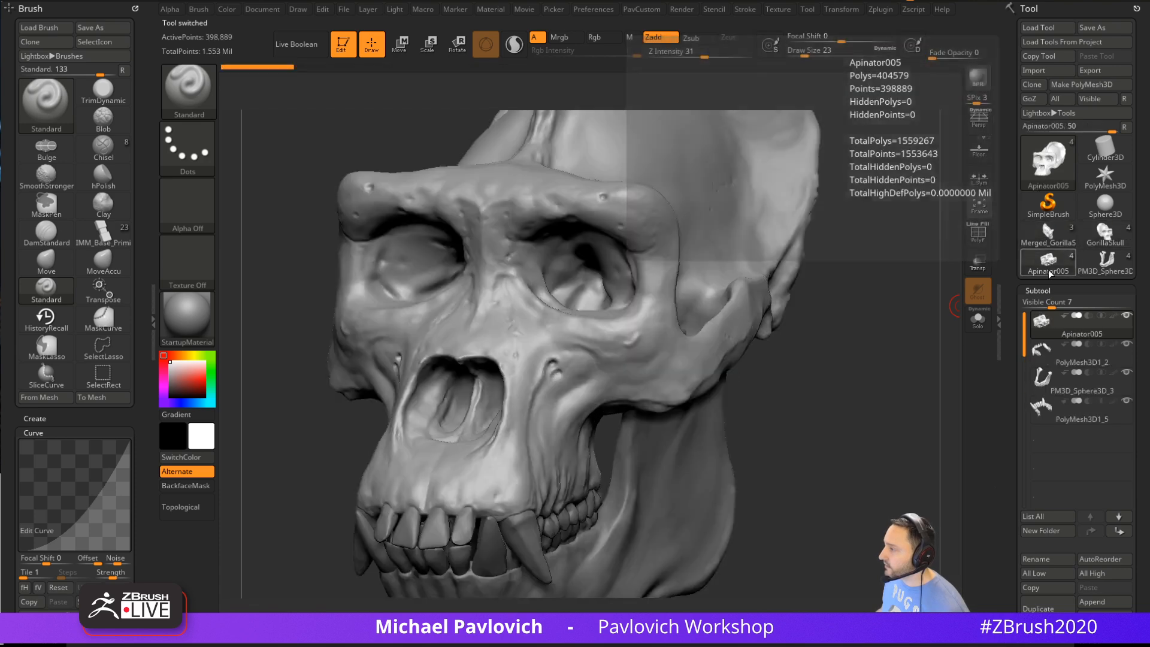
left_click(1091, 266)
mouse_move(1082, 254)
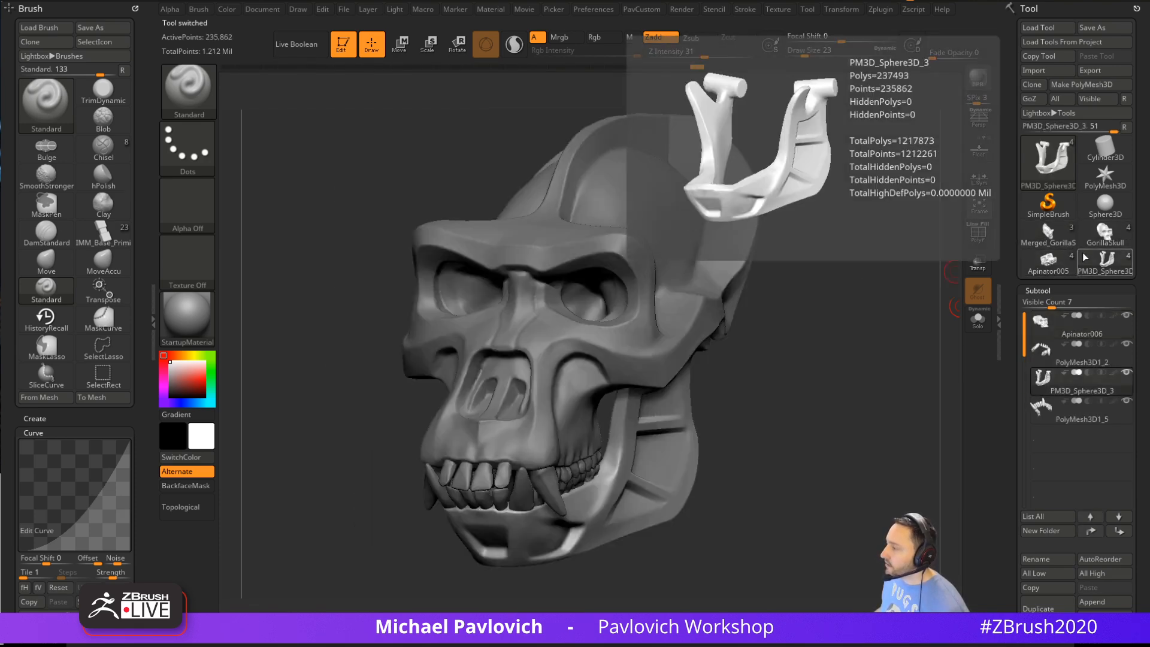
left_click(1104, 27)
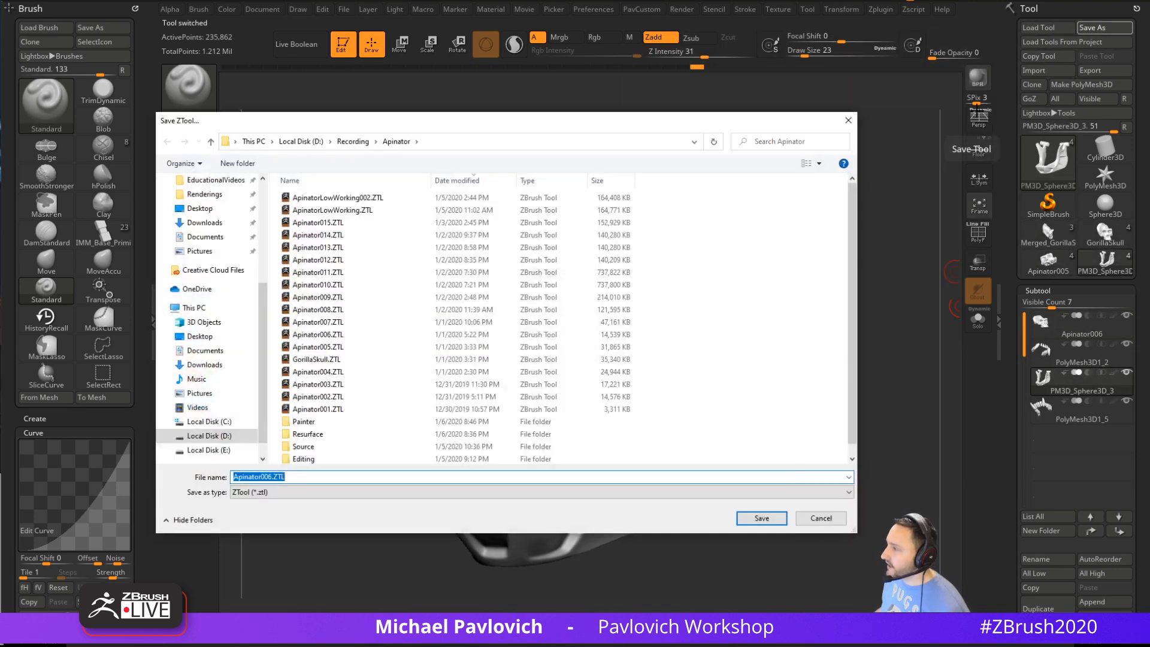
left_click(821, 519)
scroll(1046, 323, "down", 1)
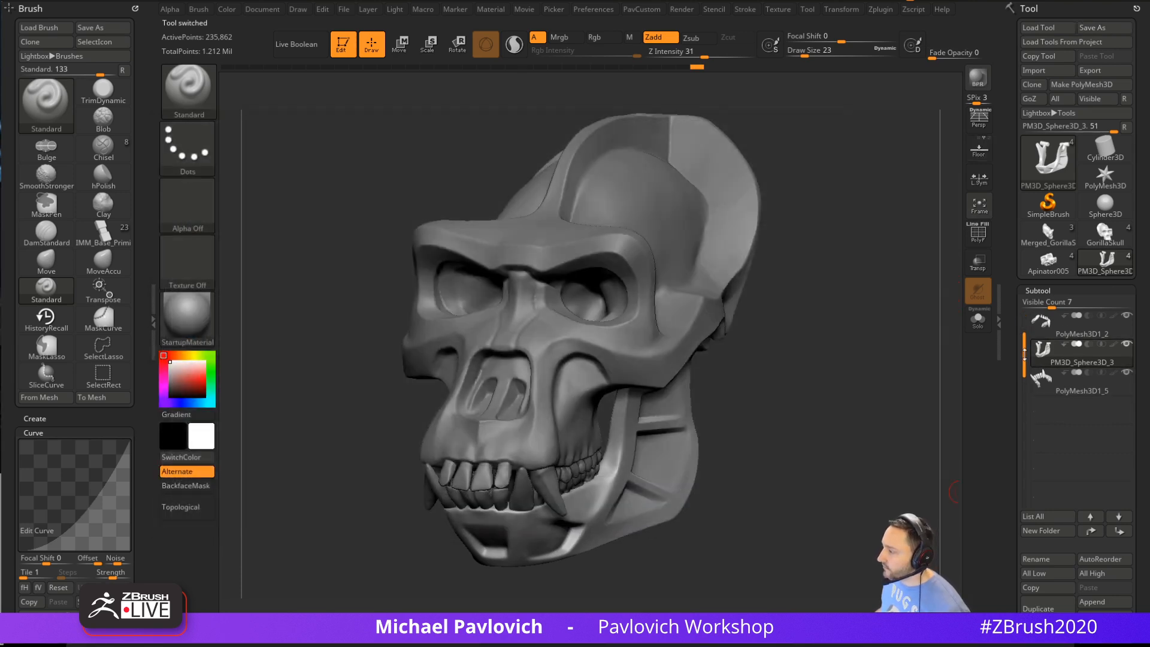
scroll(1024, 353, "up", 1)
left_click_drag(1017, 371, 999, 151)
scroll(1064, 373, "down", 5)
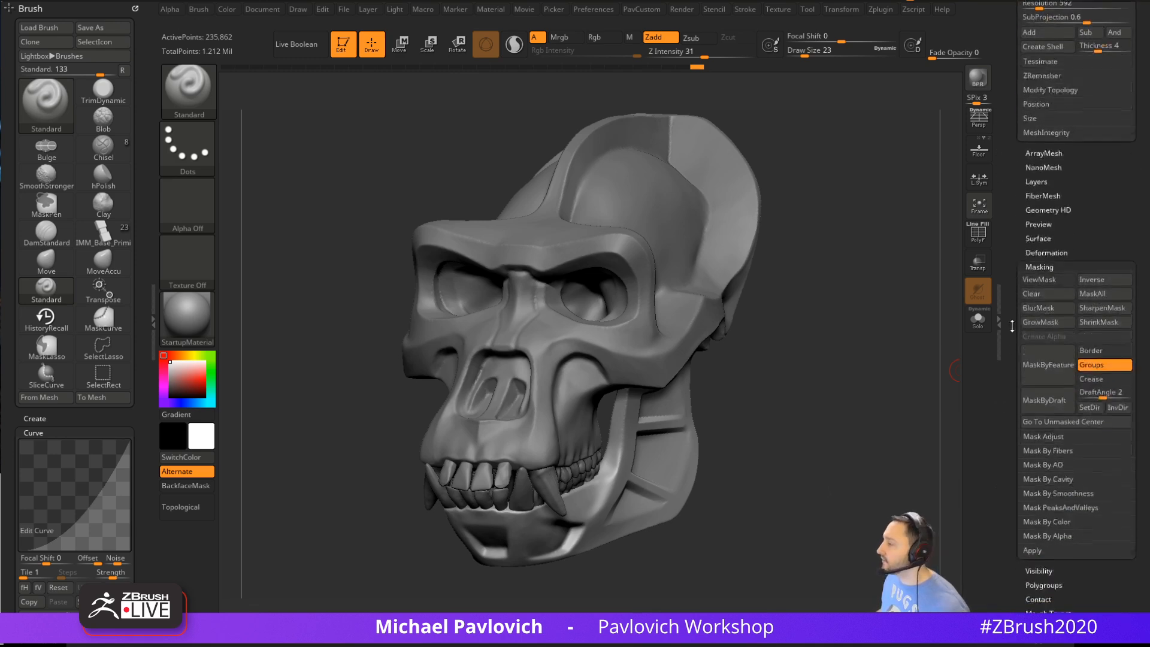
left_click_drag(1023, 525, 1017, 452)
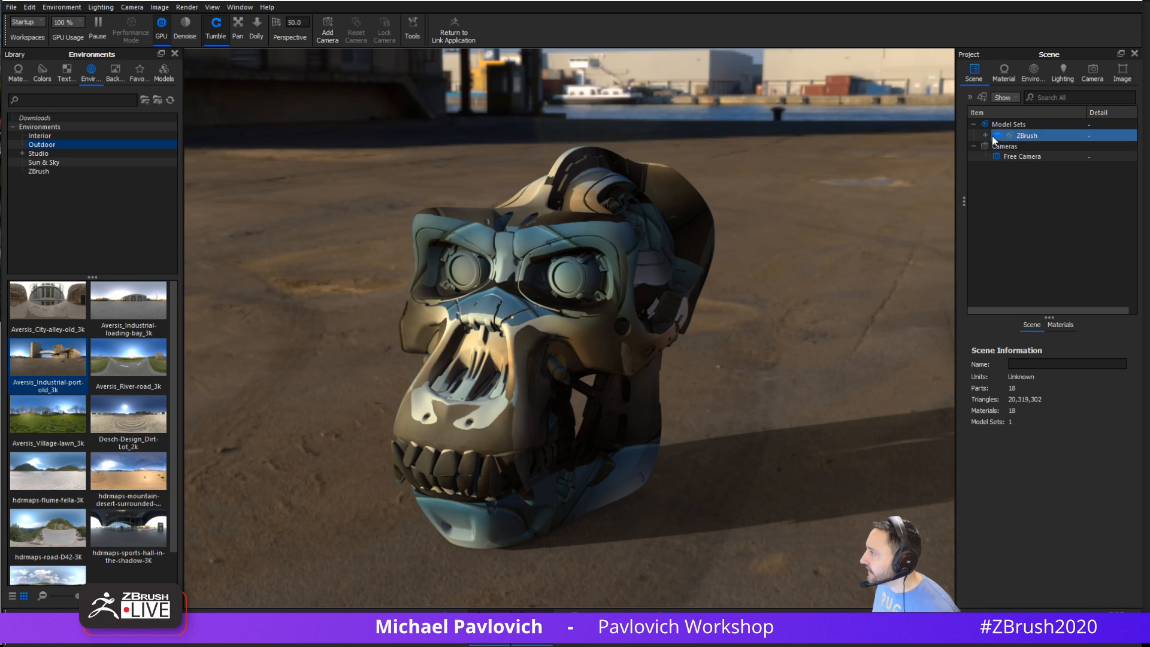
Apply the first ZBrush material in the scene's material list to the whole ZBrush model set
left_click(985, 136)
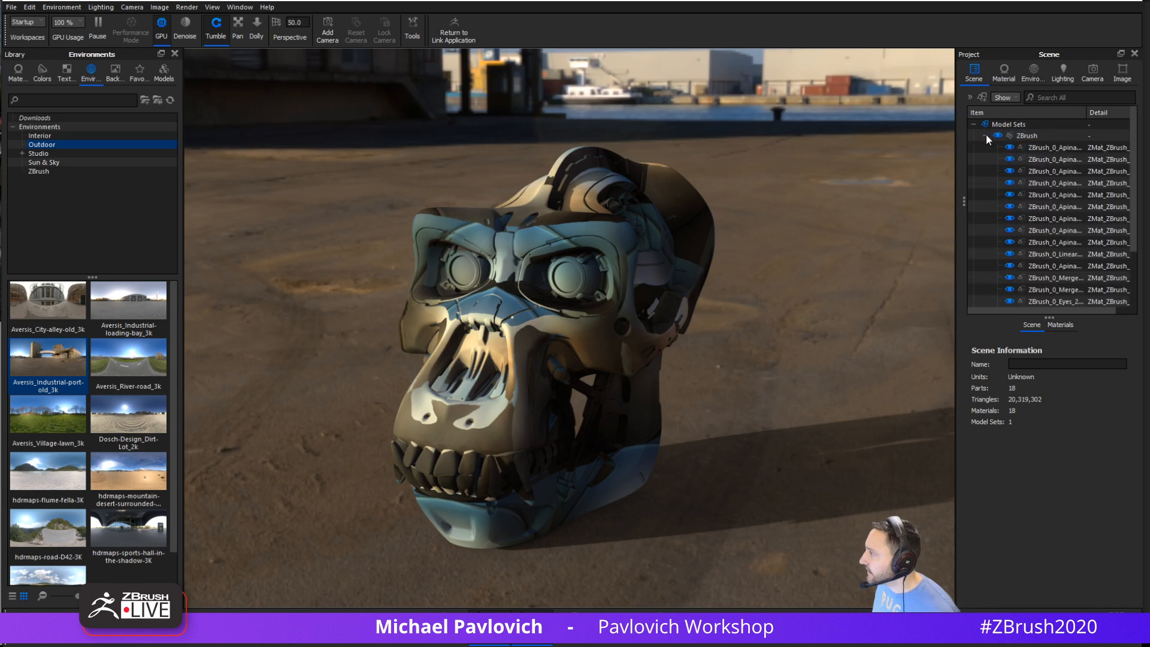
left_click(1061, 324)
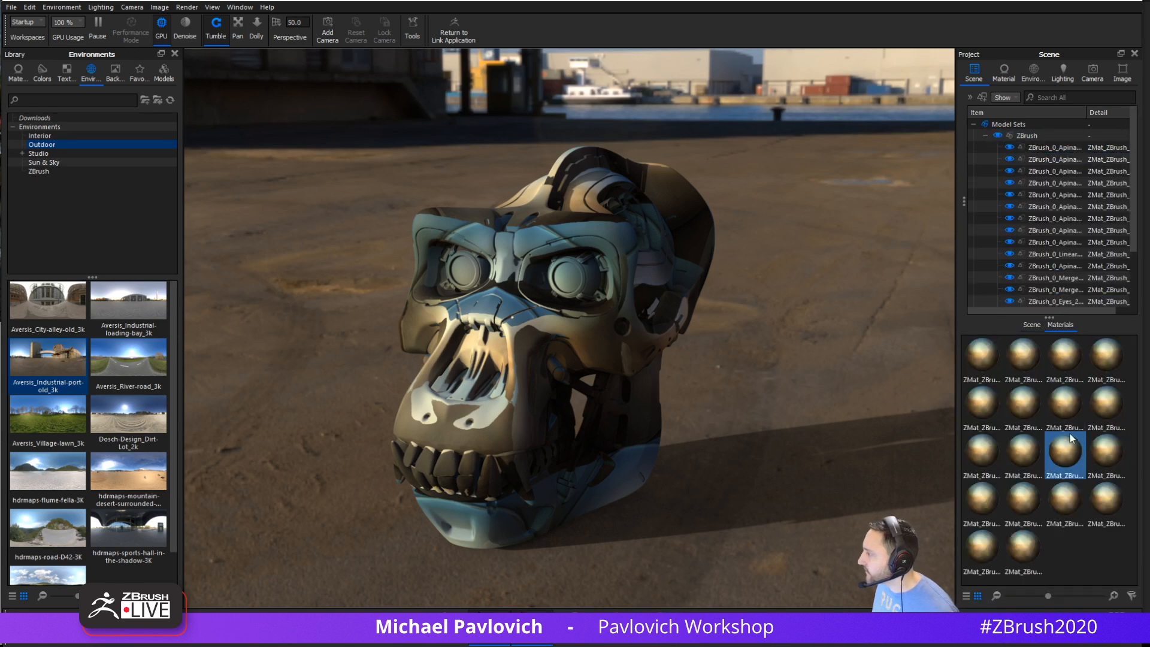
left_click_drag(981, 354, 1025, 136)
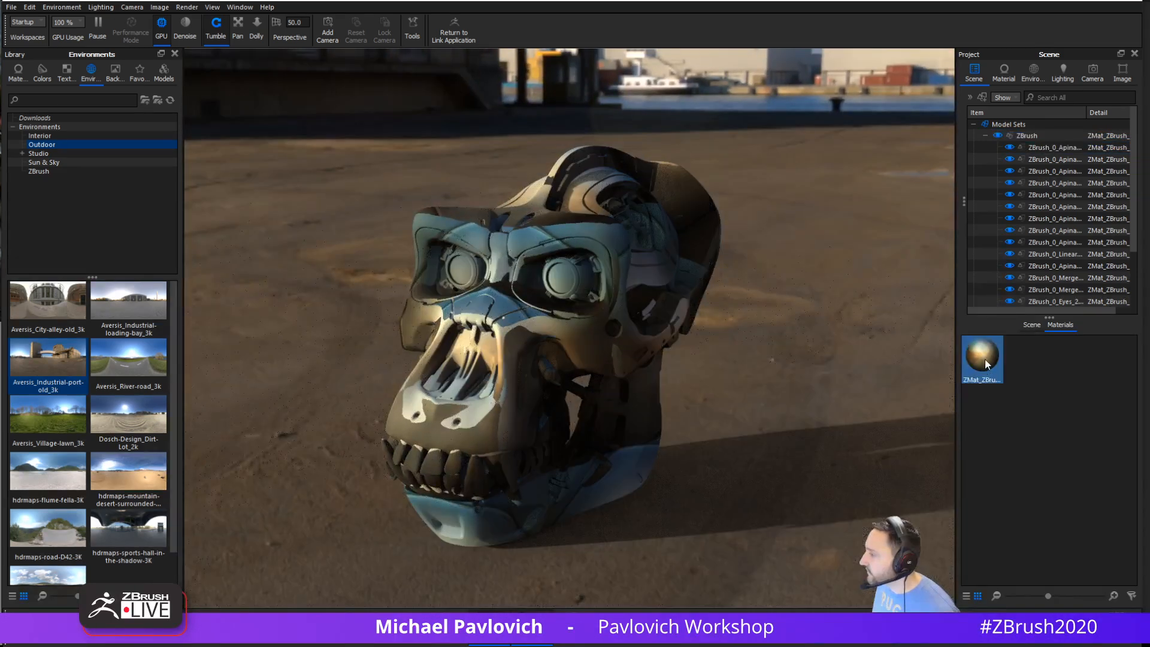
Open the shared material's node graph and feed its Diffuse input from a Matcap node instead of the Texture Map (Legacy) node
double_click(984, 357)
left_click(990, 117)
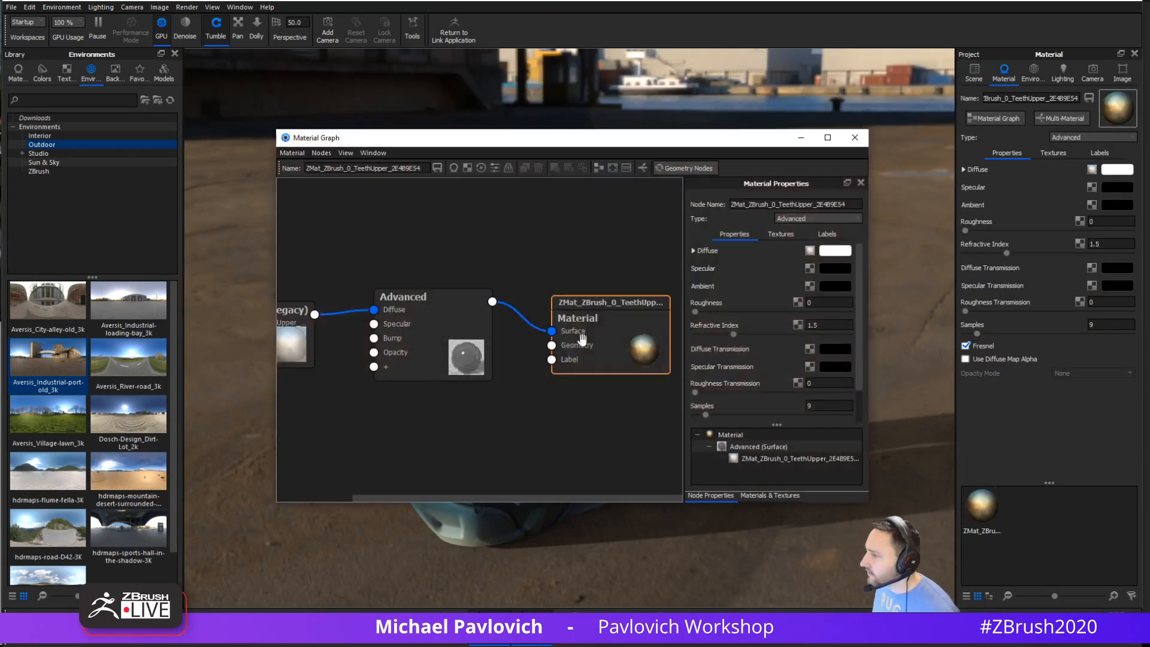
left_click_drag(569, 70, 990, 115)
left_click(737, 306)
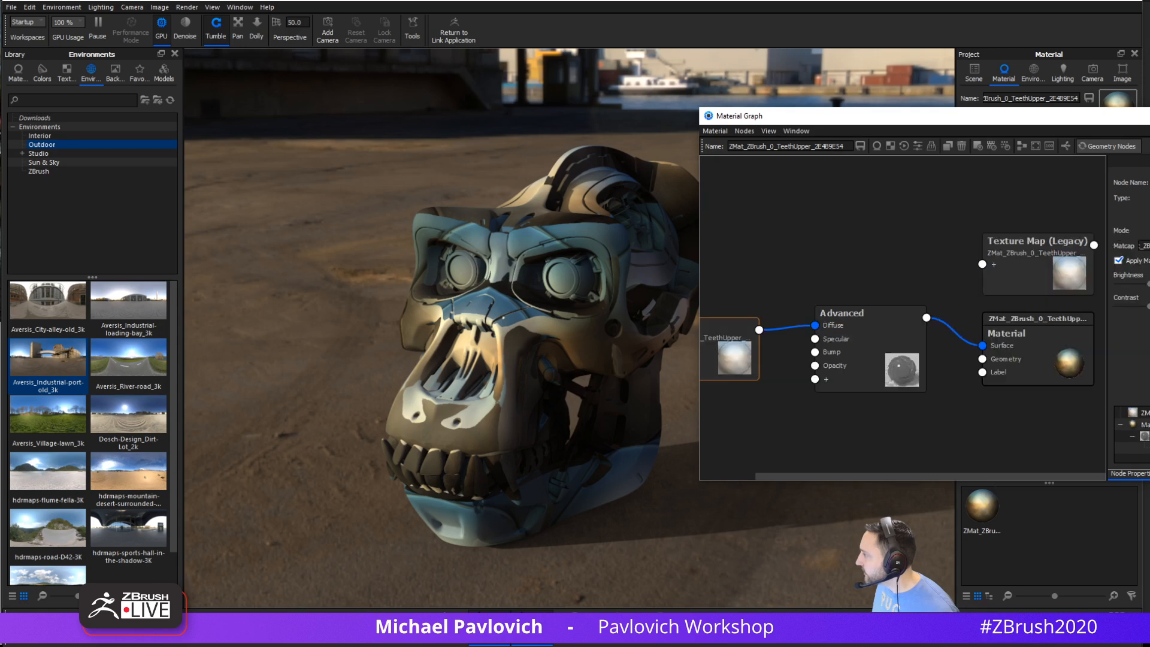
Isolate the skull's upper faceplate and examine the matcap shading on it from different angles
mouse_move(496, 332)
left_mouse_down("alt")
mouse_move(419, 299)
mouse_move(501, 326)
left_mouse_up("alt")
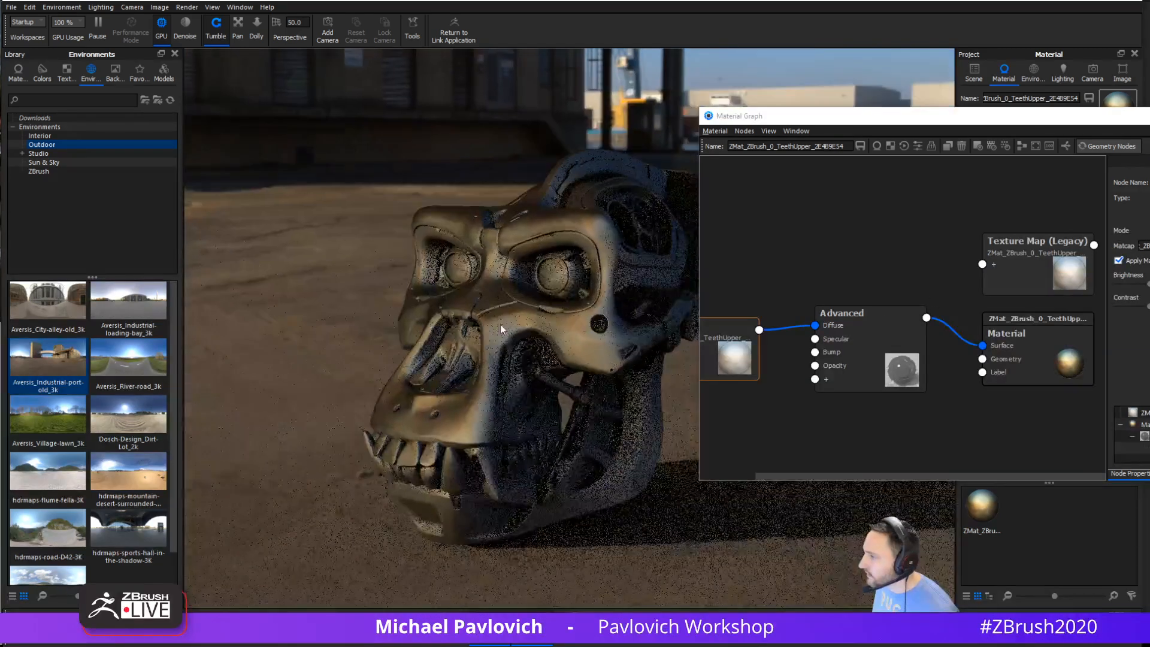
key("s")
left_click_drag(759, 281, 813, 285)
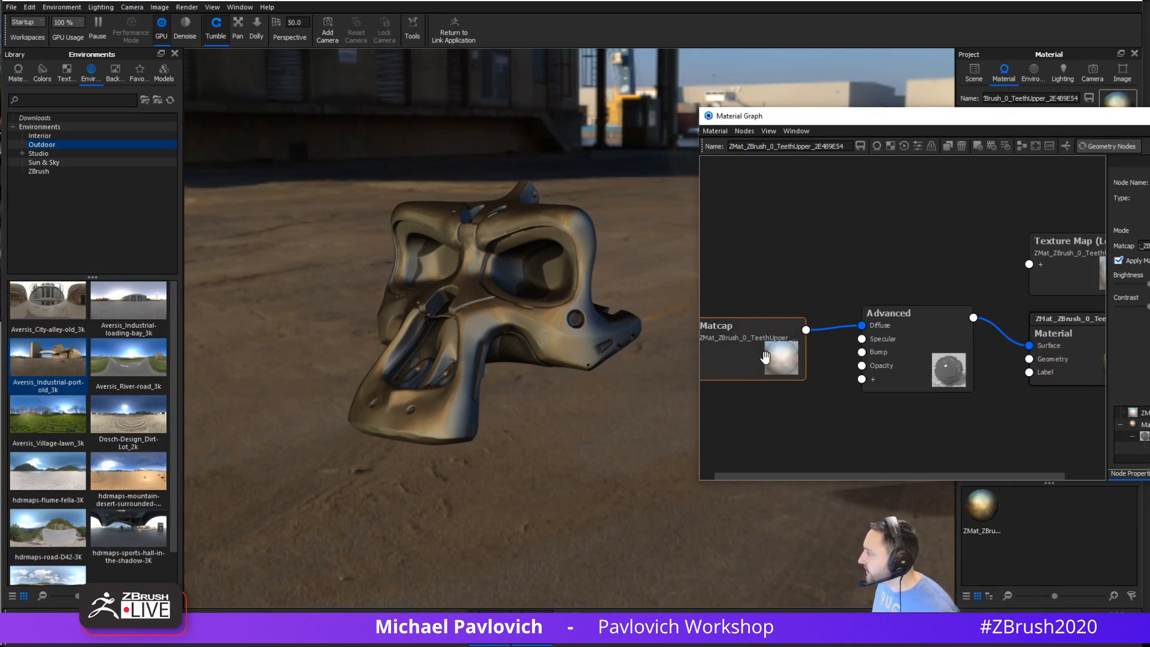
left_click_drag(878, 262, 831, 262)
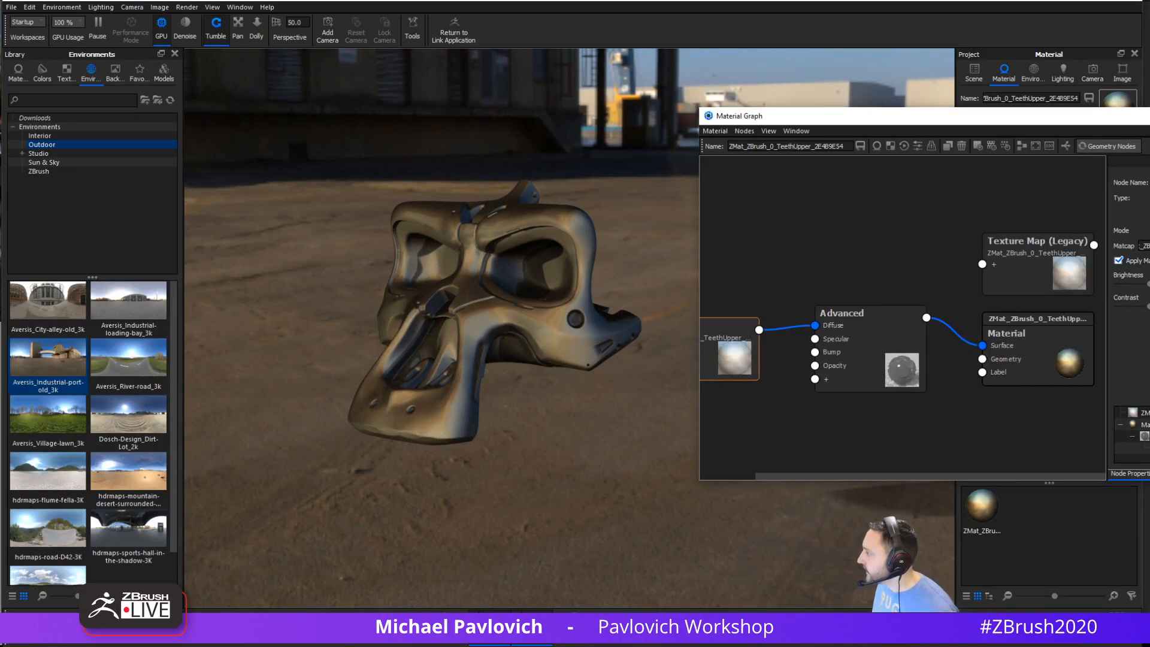
left_click_drag(523, 208, 543, 194)
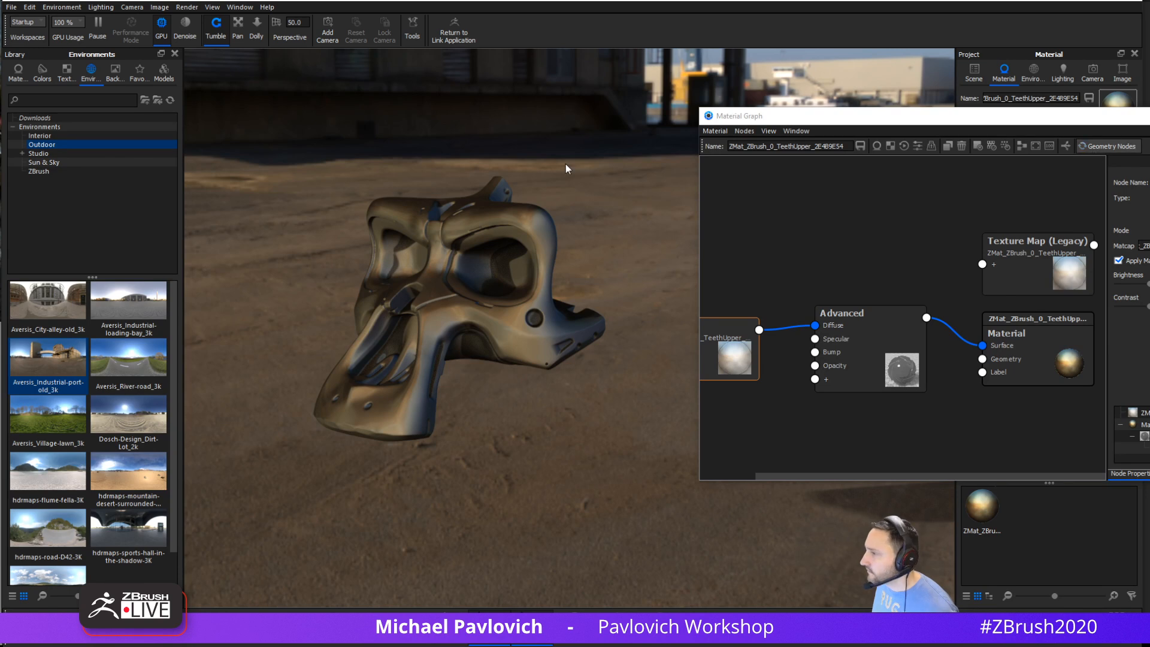
Close the material graph and show all of the skull's hidden parts again
left_click(1149, 116)
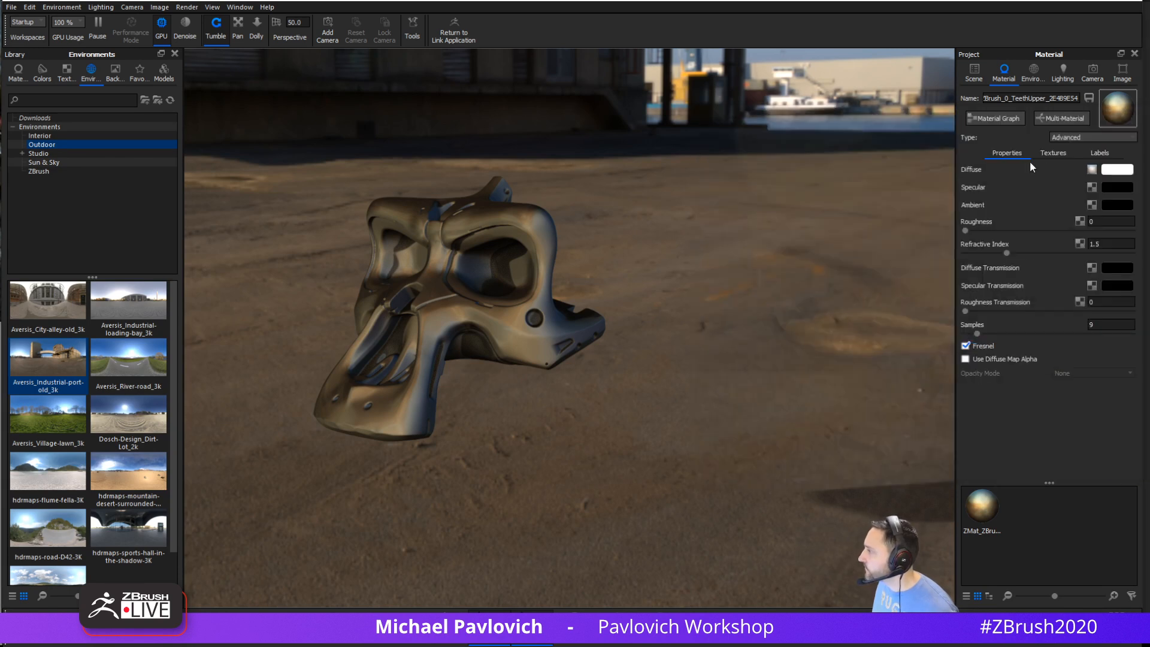
left_click(973, 73)
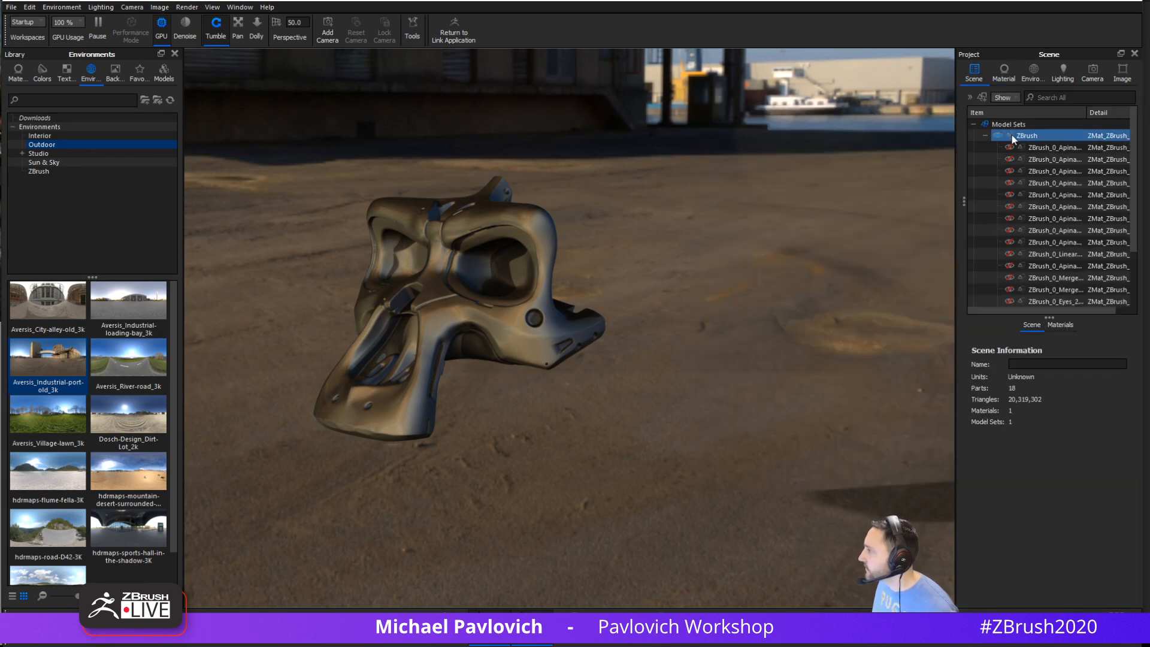
right_click(649, 239)
left_click(673, 260)
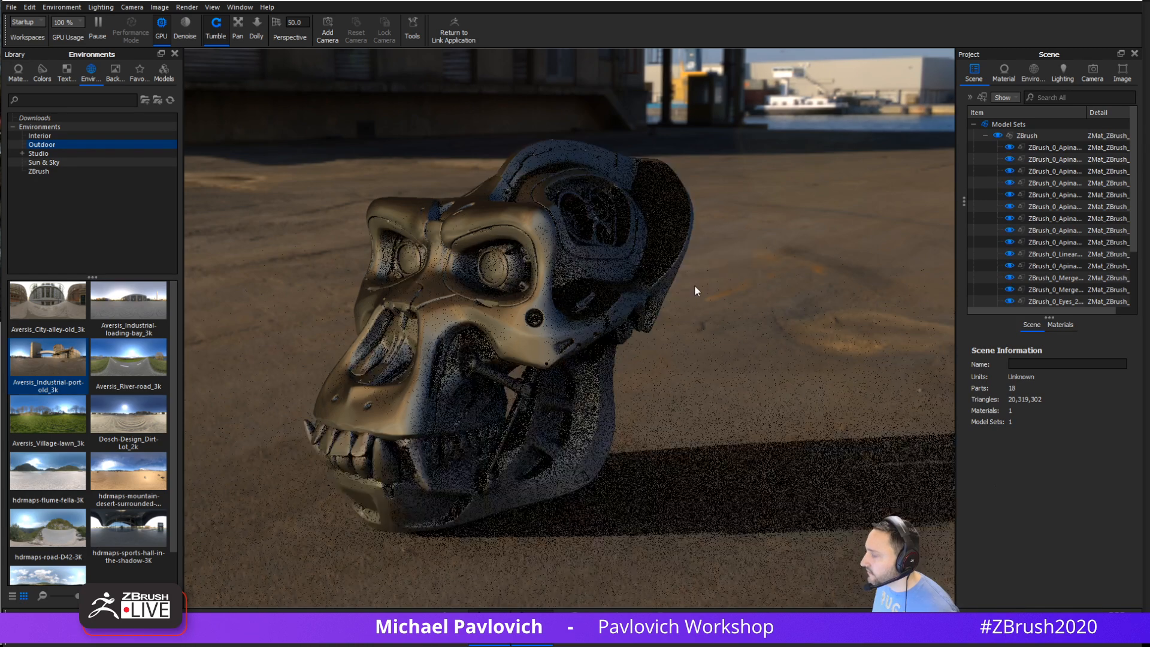
left_click_drag(695, 286, 759, 288)
Reopen the shared ZBrush material's node graph, examine the Matcap node's properties, and close the graph
left_click(1059, 324)
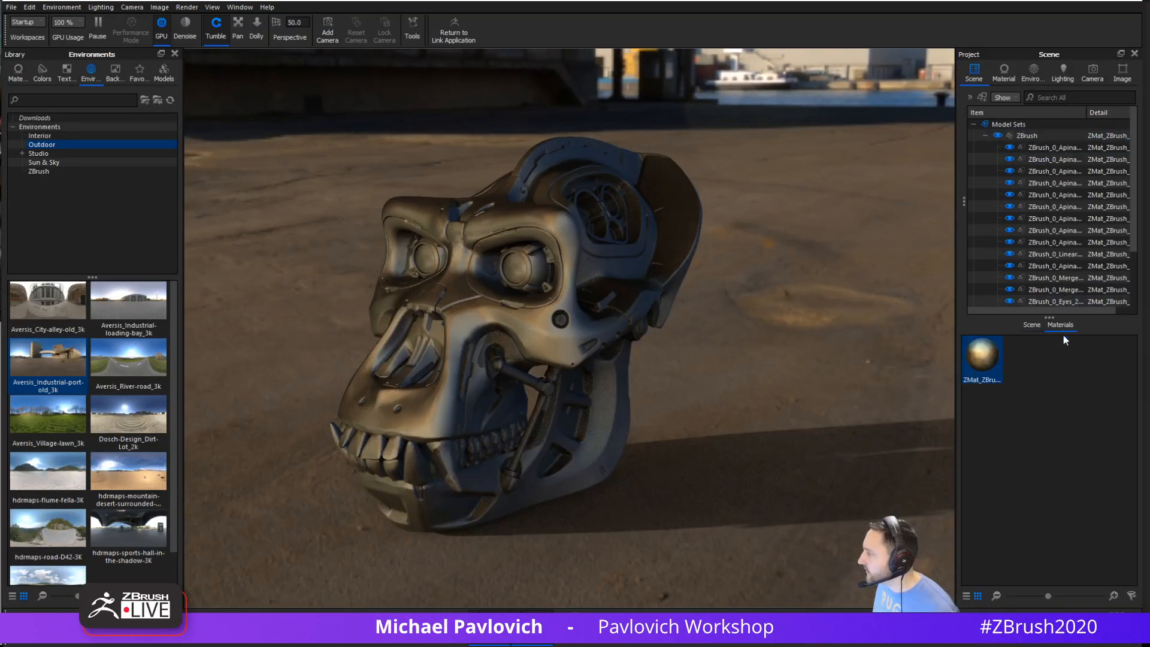
double_click(992, 359)
left_click(993, 118)
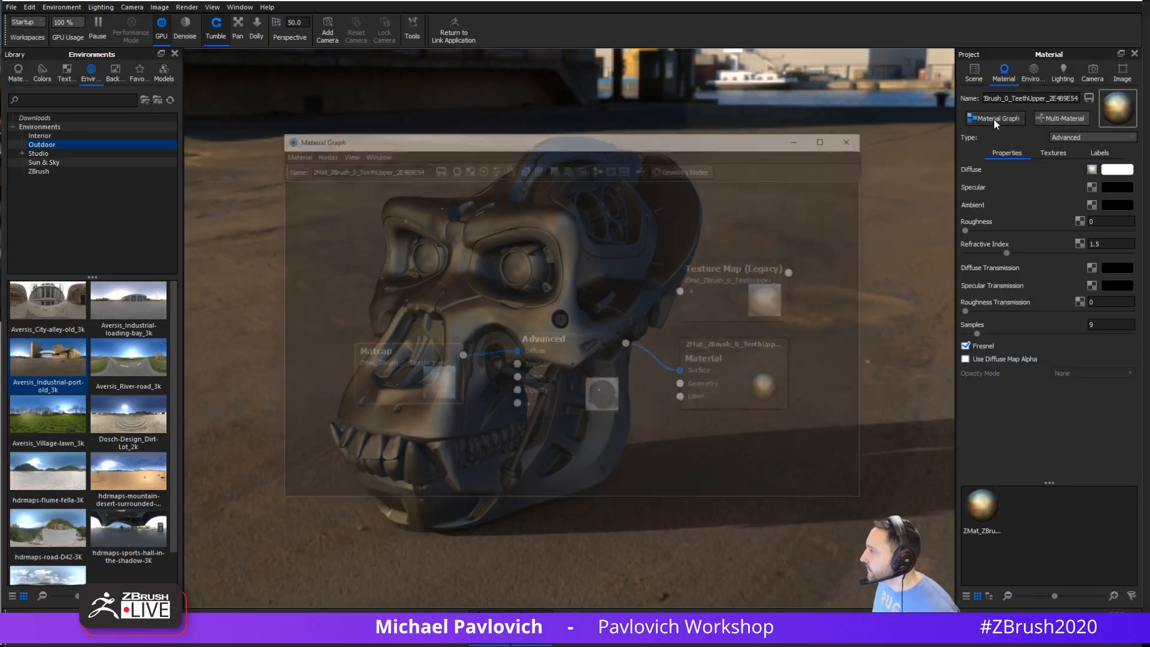
left_click_drag(710, 154, 1042, 90)
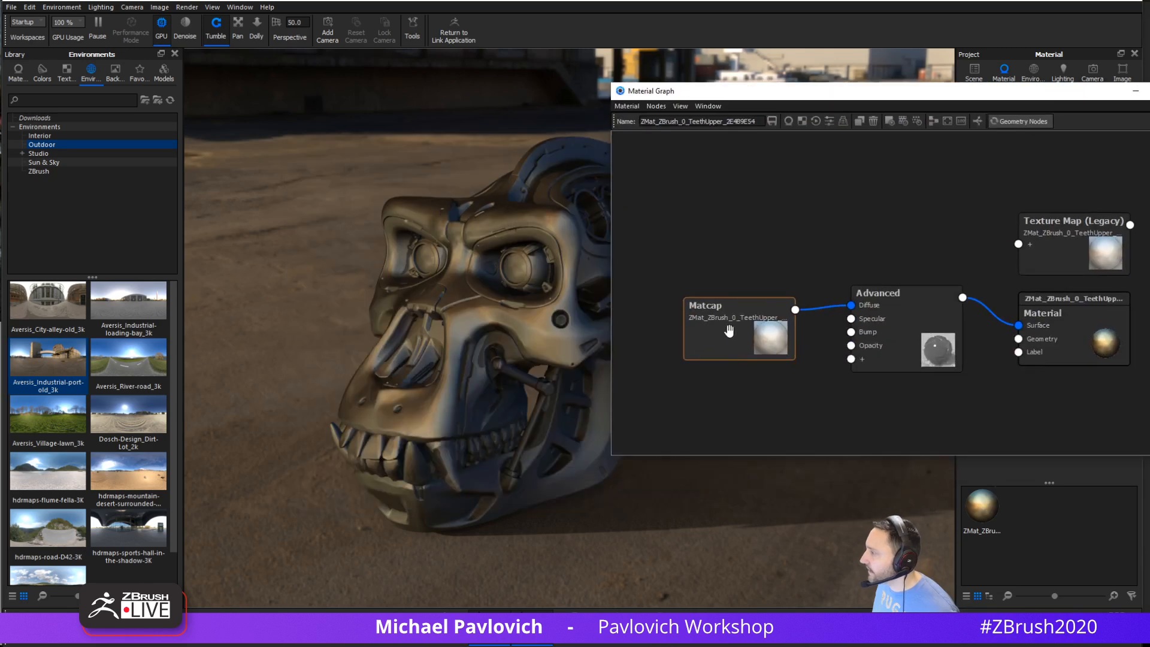
left_click(730, 329)
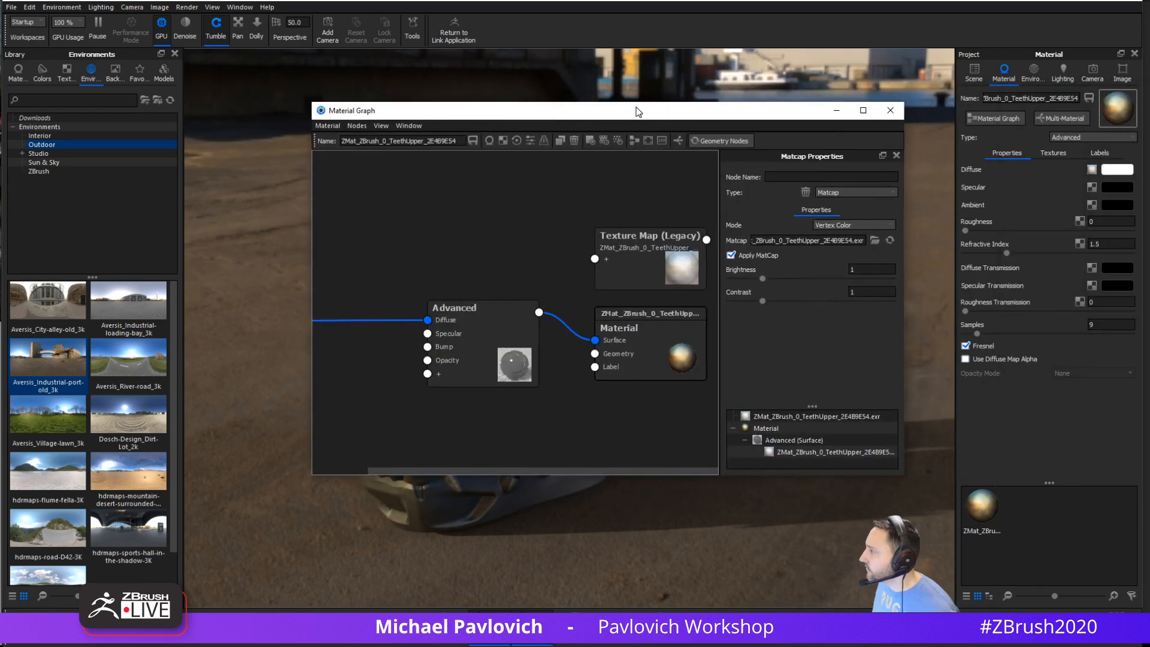
scroll(452, 292, "down", 2)
scroll(472, 277, "up", 3)
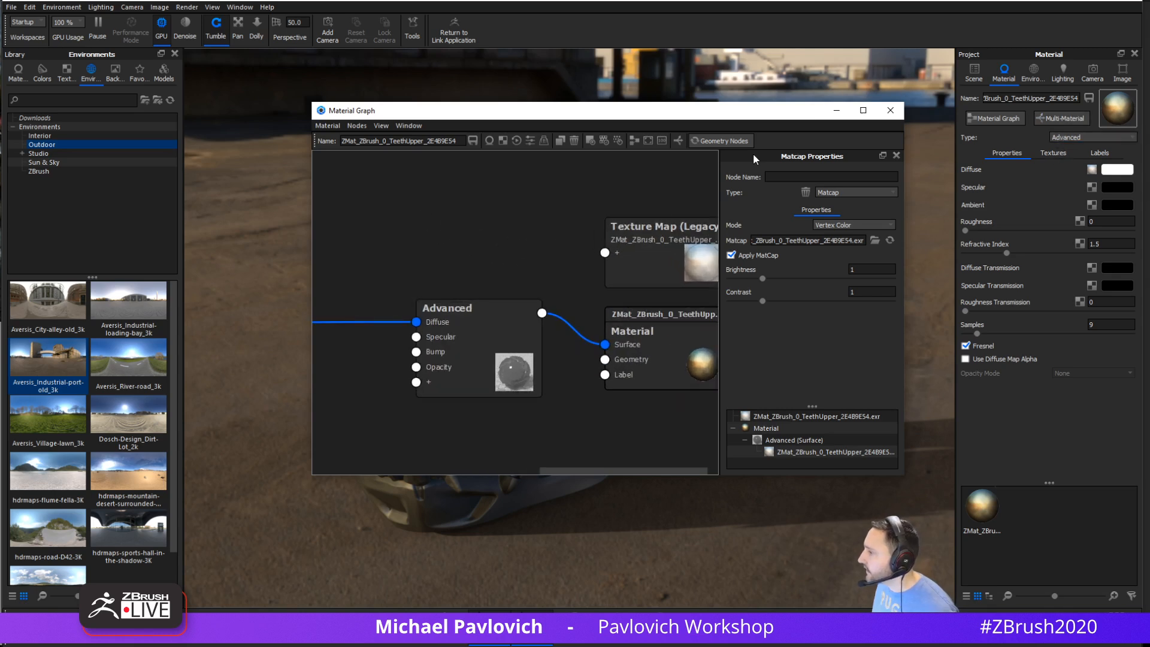
left_click(890, 110)
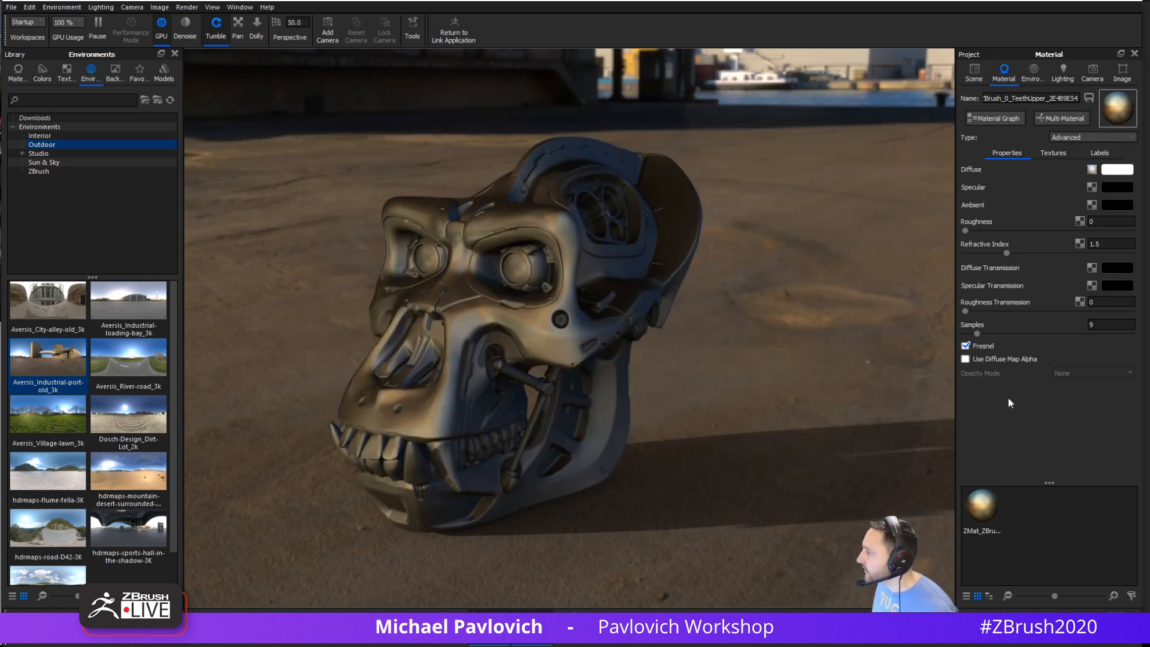
Enable multi-material for the skull's material in its node graph and review the Advanced and Matcap node properties
left_click(994, 118)
scroll(539, 293, "up", 2)
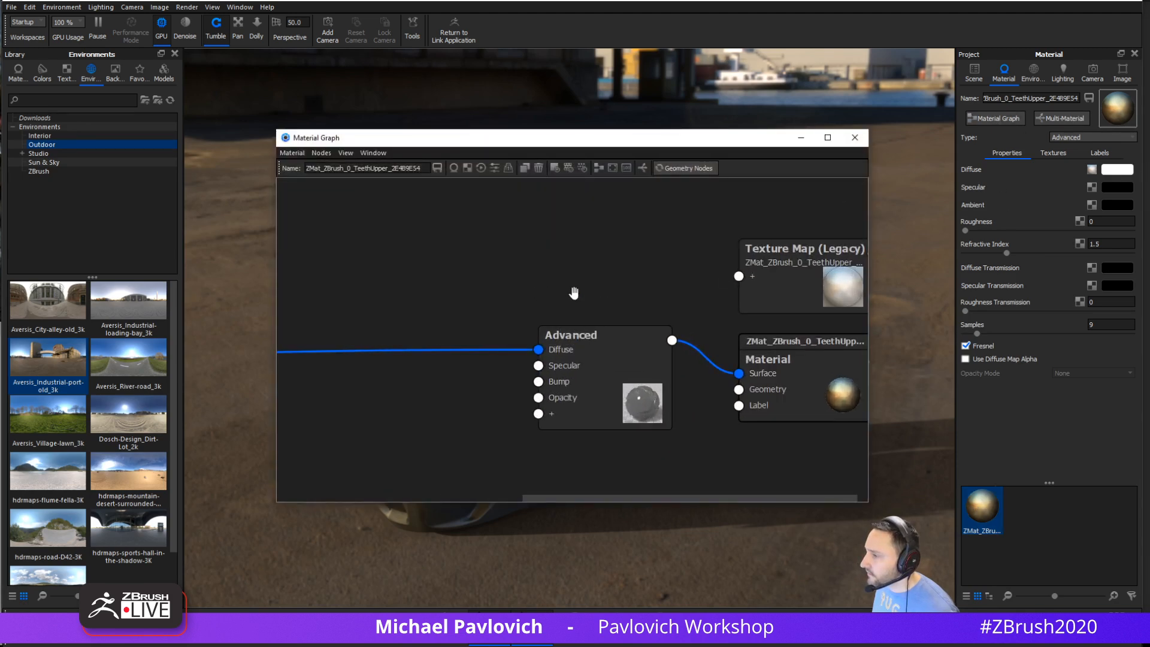
left_click(605, 353)
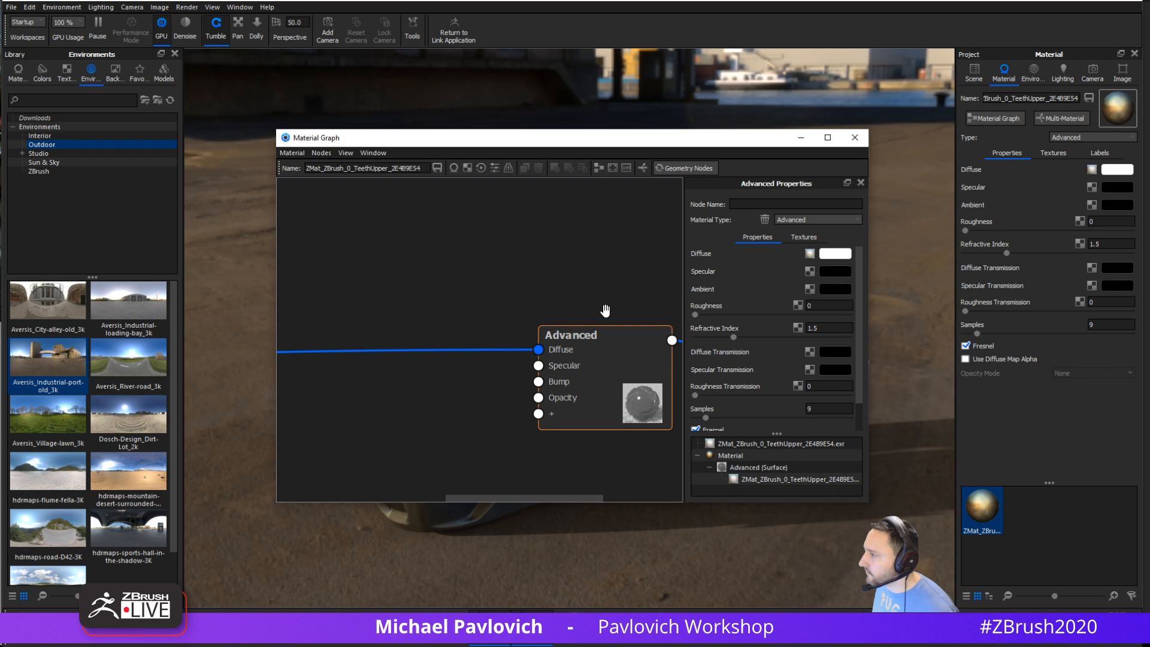
left_click(860, 183)
scroll(588, 277, "down", 1)
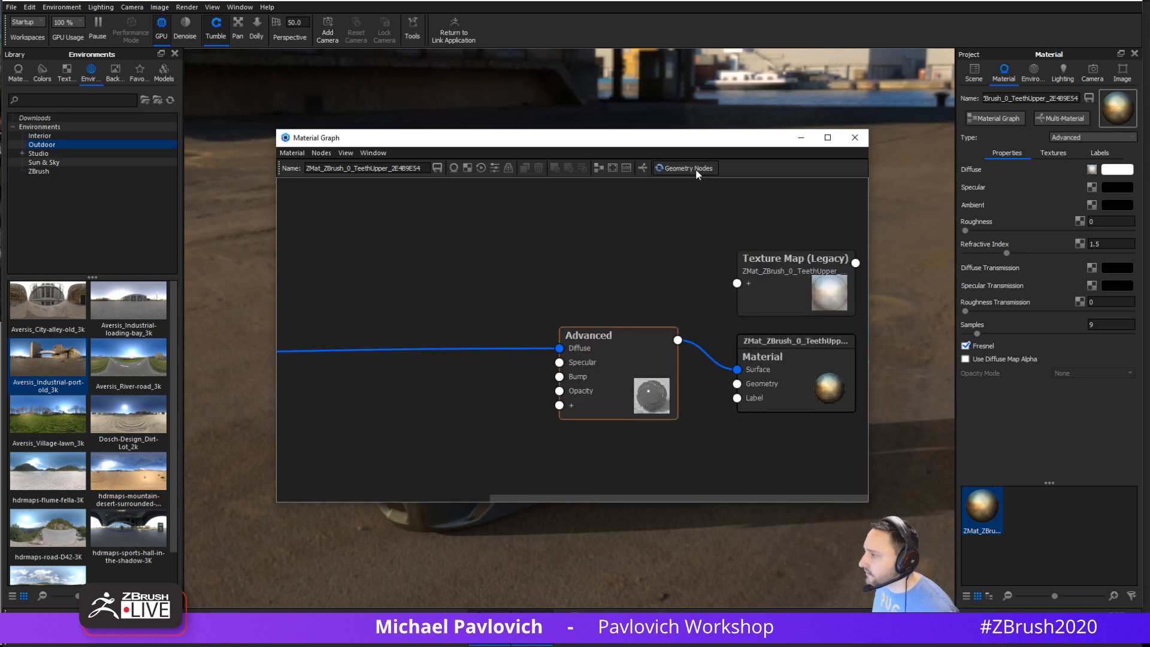
left_click(642, 168)
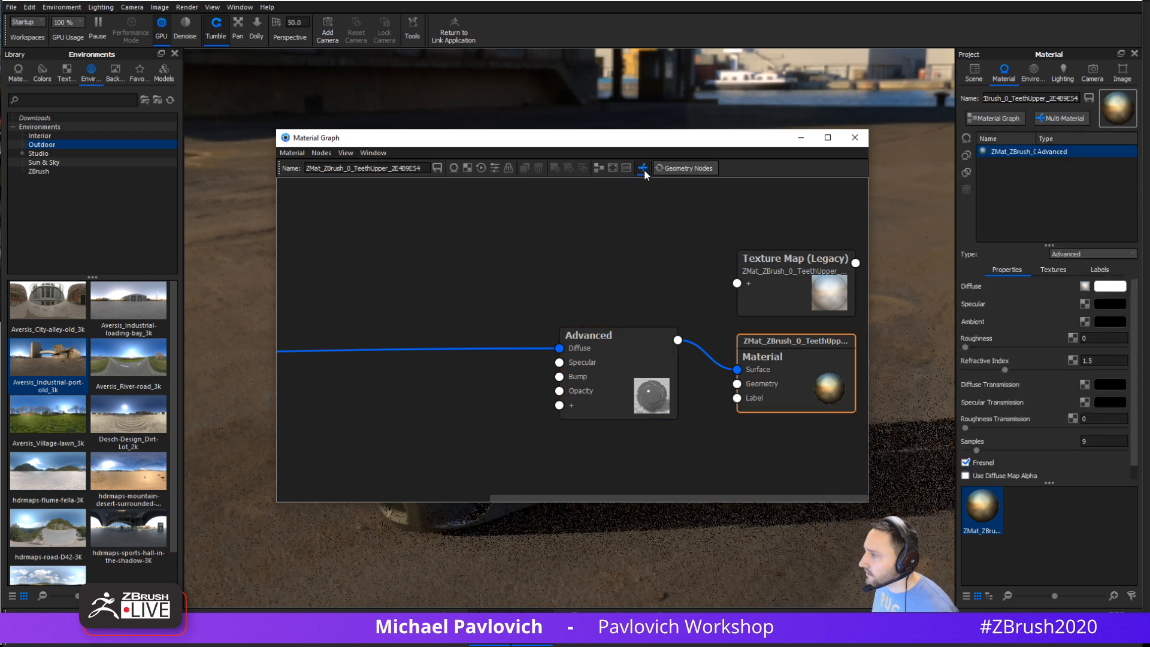
left_click(602, 168)
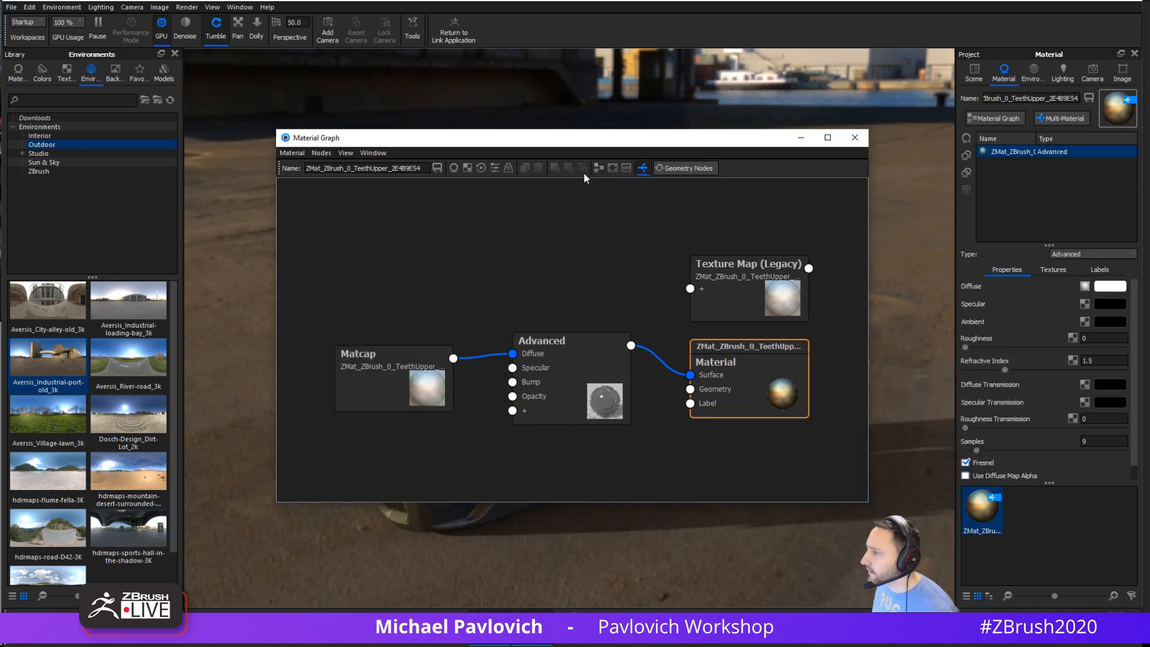
double_click(387, 366)
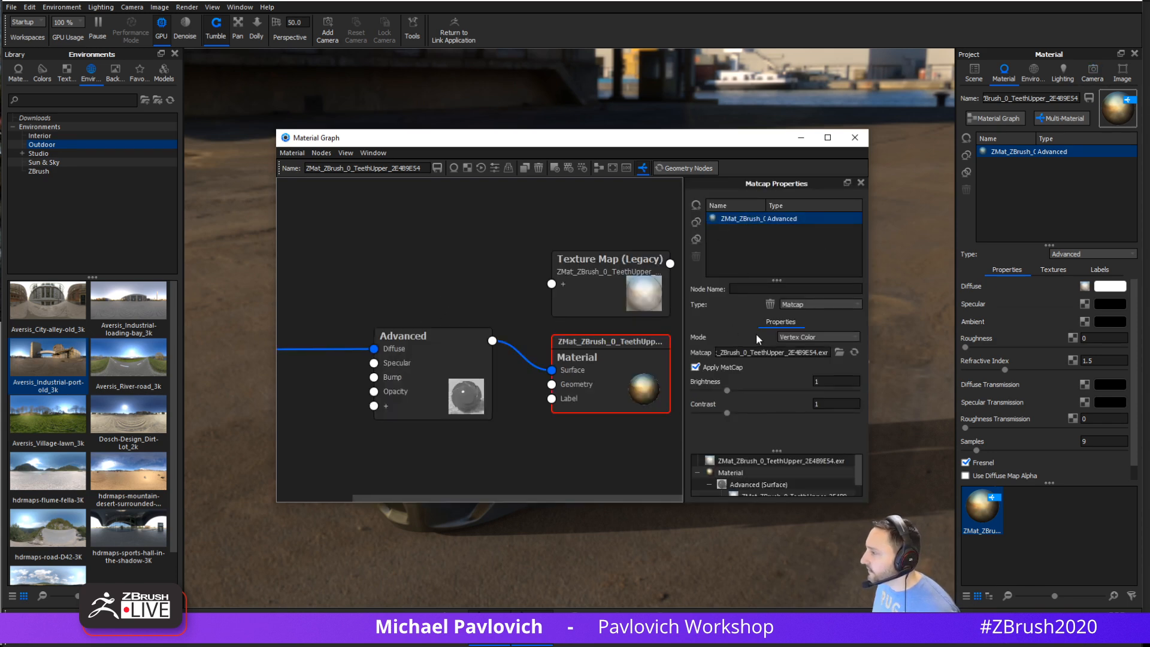
left_click(855, 137)
Set the environment's rotation to 46.5° so the lighting falls differently on the skull
left_click_drag(788, 164, 752, 189, "ctrl")
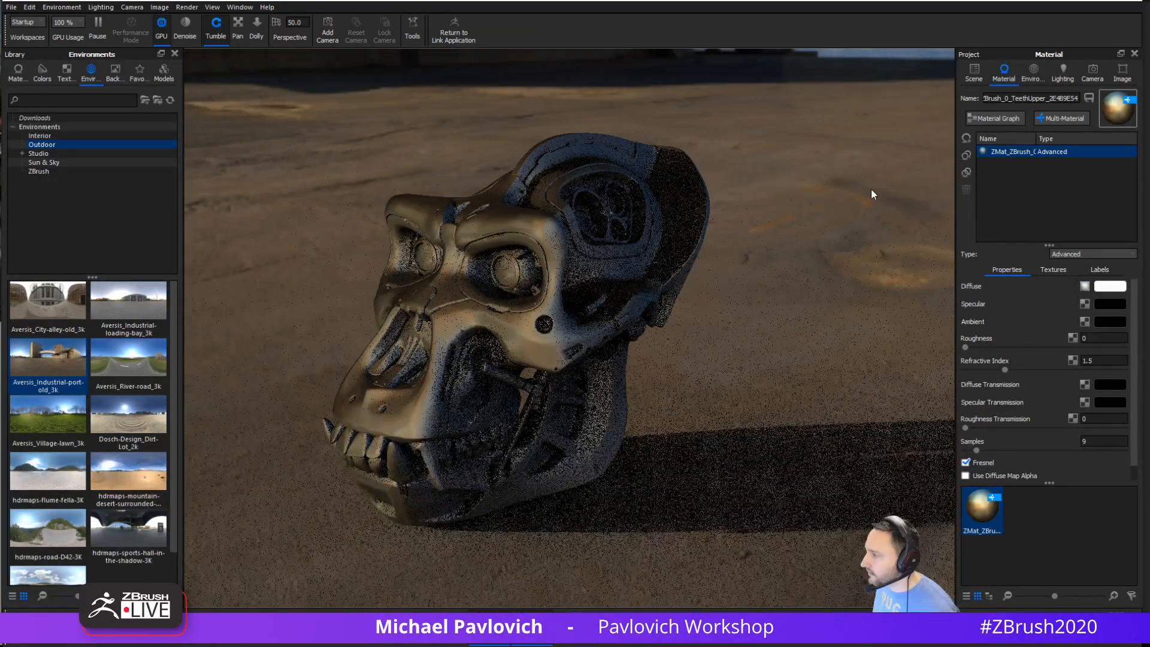
left_click_drag(871, 189, 812, 162, "ctrl")
left_click_drag(884, 174, 780, 149, "ctrl")
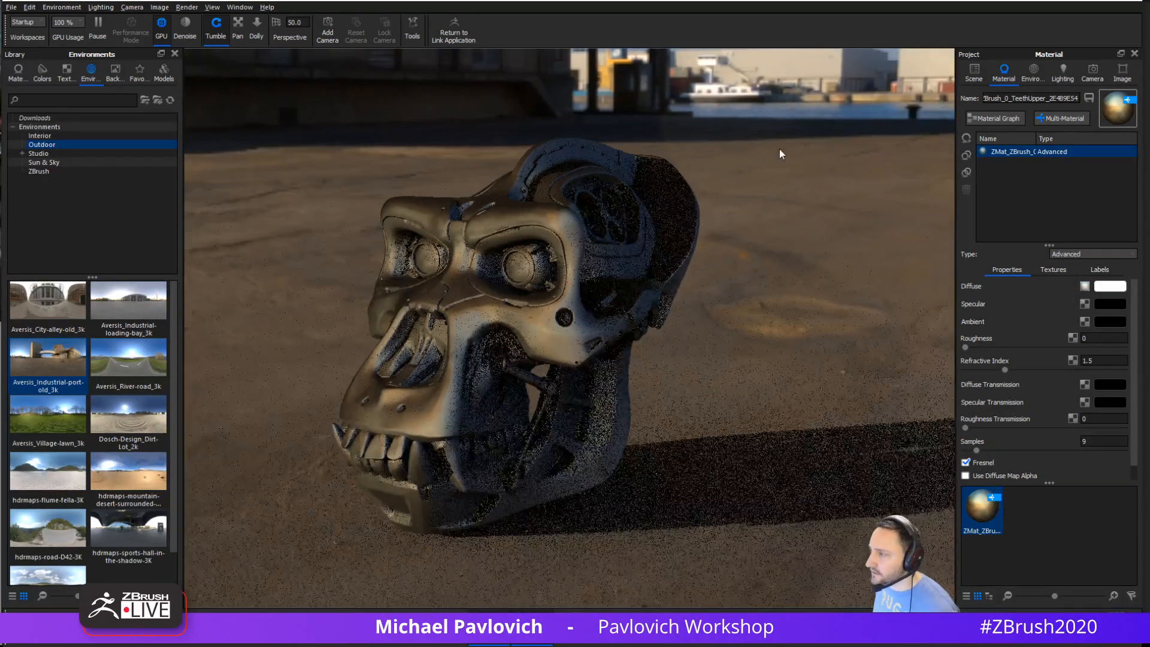
left_click_drag(870, 172, 831, 172, "ctrl")
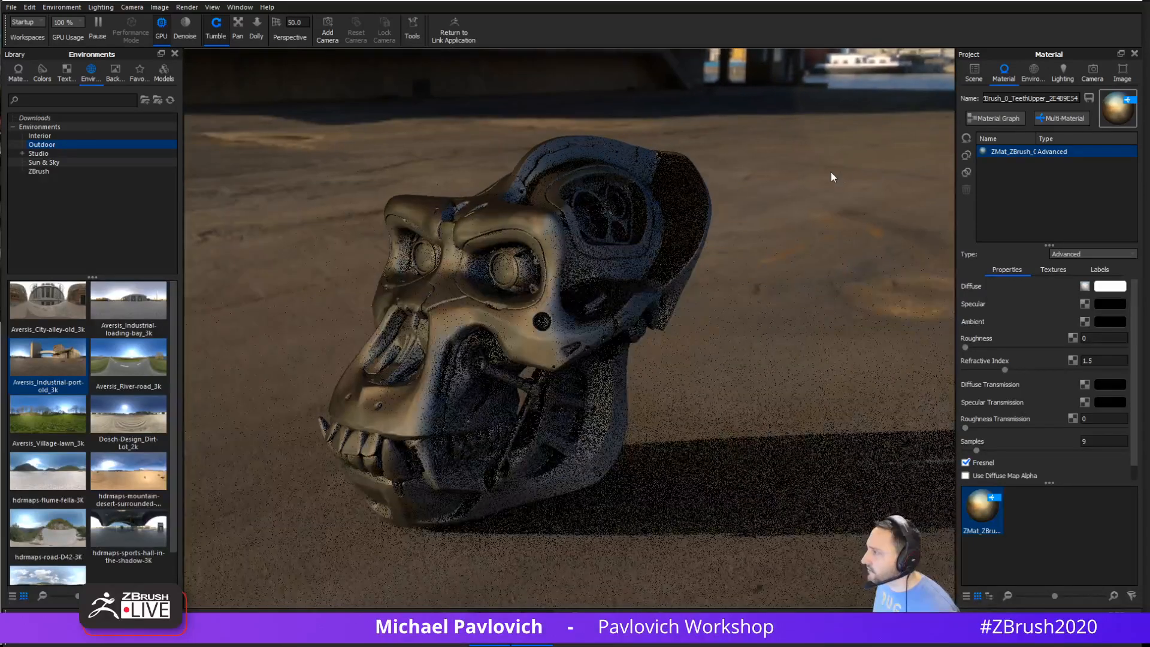
left_click(1035, 73)
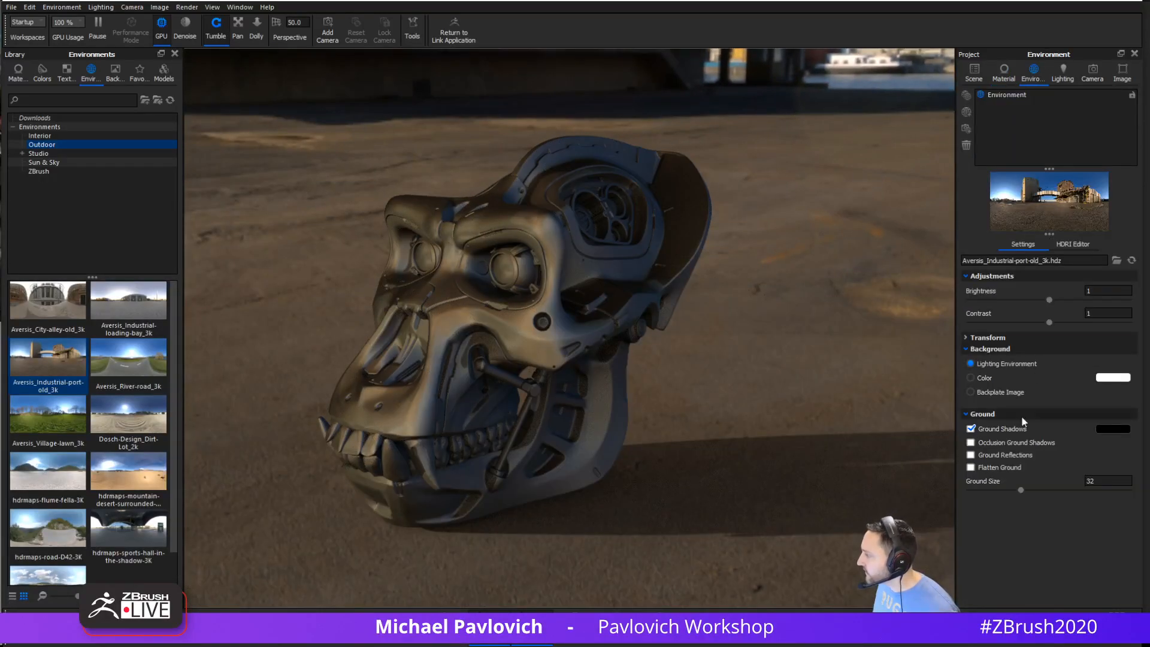
left_click(969, 339)
left_click_drag(1027, 398, 1073, 394)
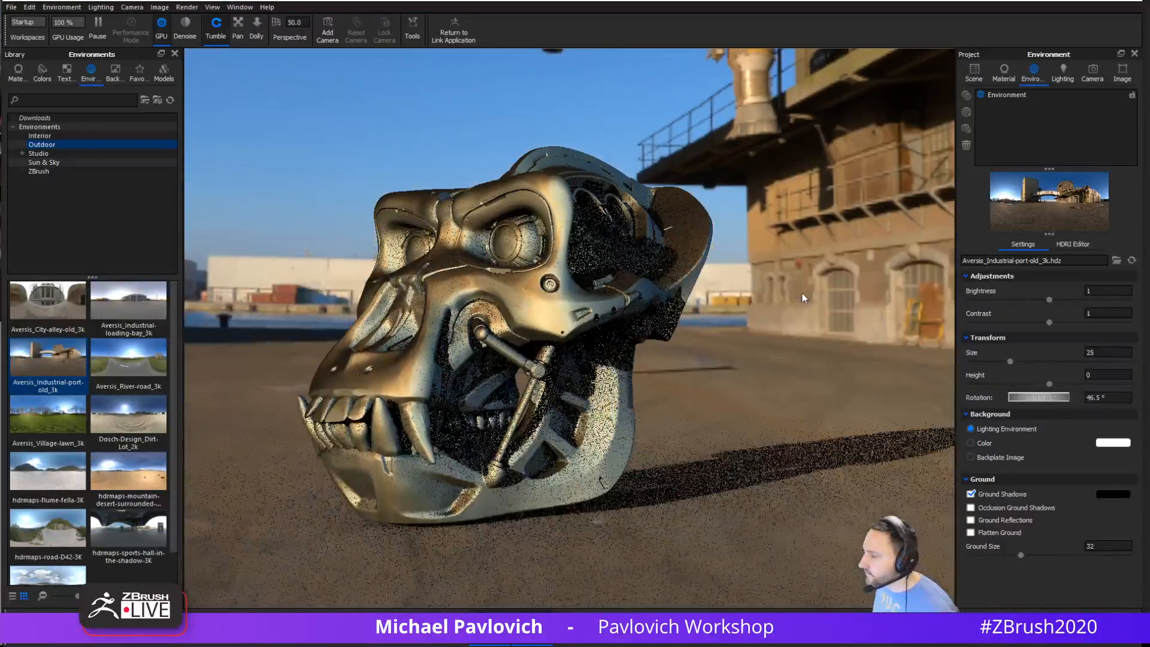
left_click_drag(802, 292, 838, 328)
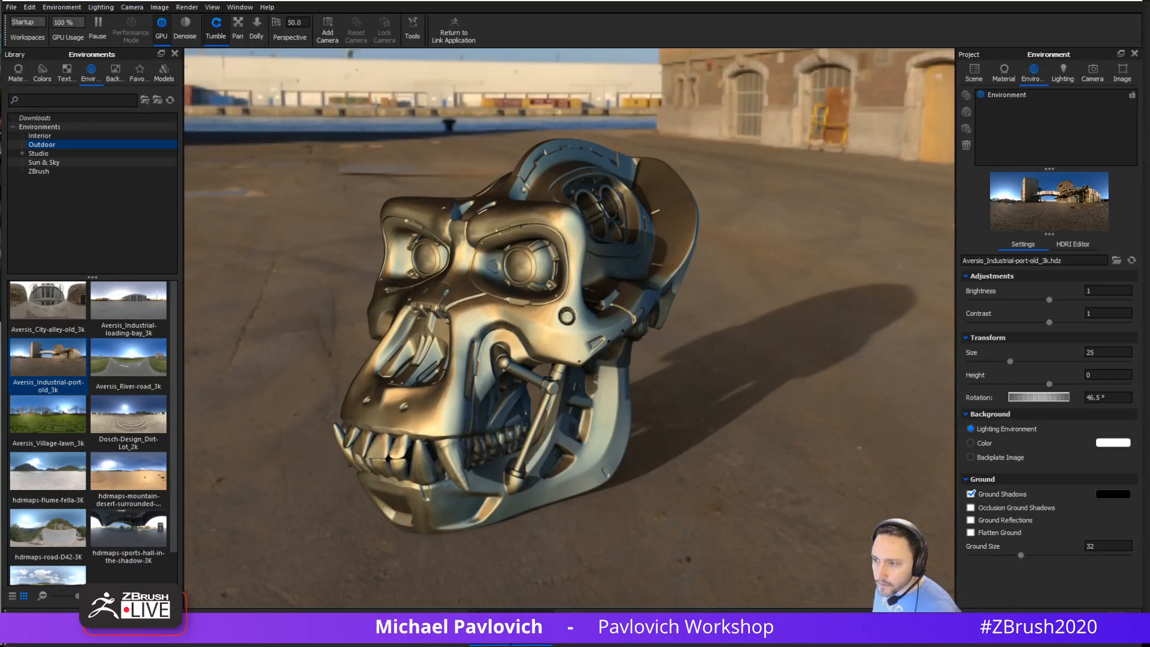
Switch to Task Manager, compare the GPU's 3D, Copy and Cuda usage graphs, and move the window off the render
key("alt+Tab")
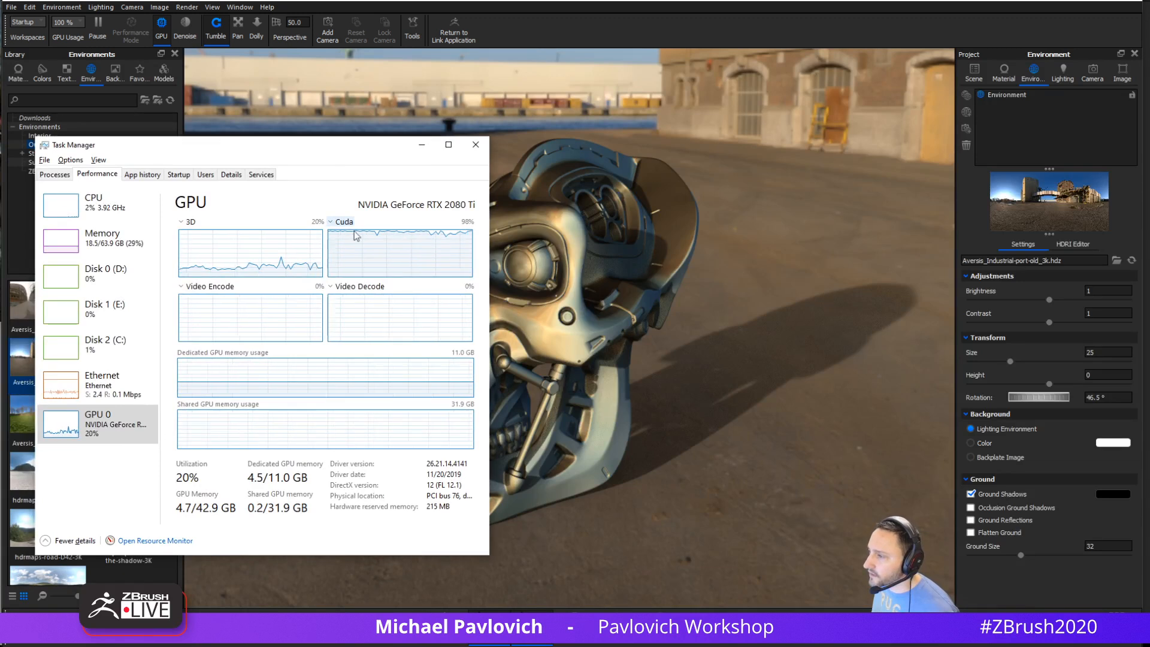
left_click(343, 222)
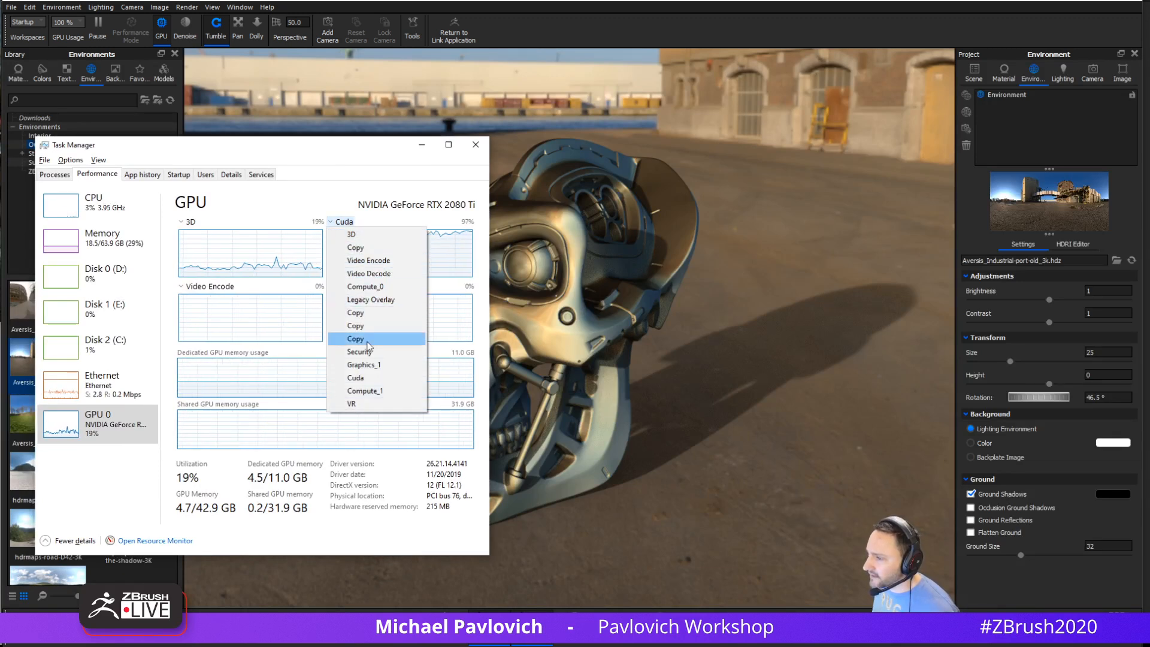
left_click(352, 234)
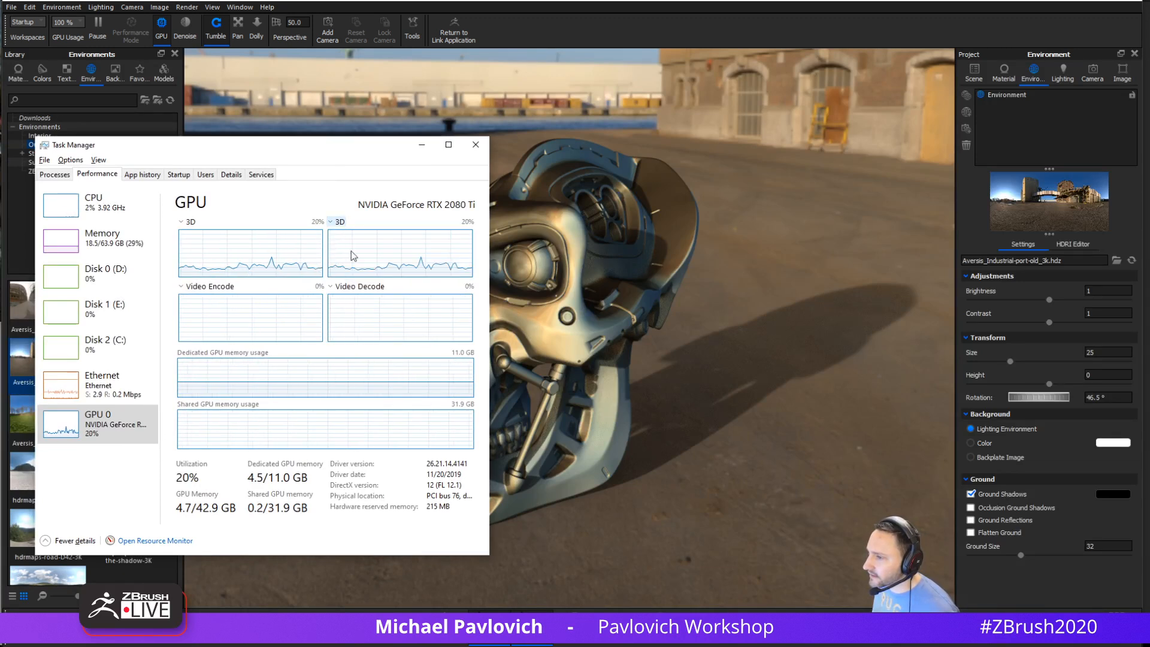
left_click(339, 221)
left_click(353, 247)
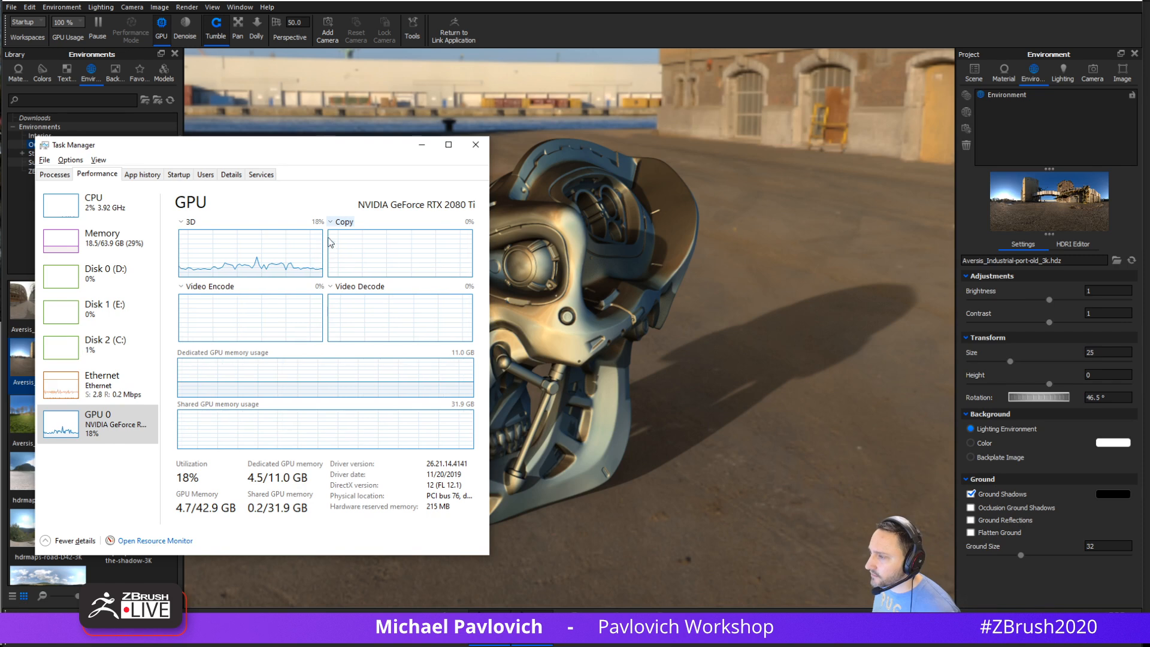
left_click(341, 221)
left_click(358, 379)
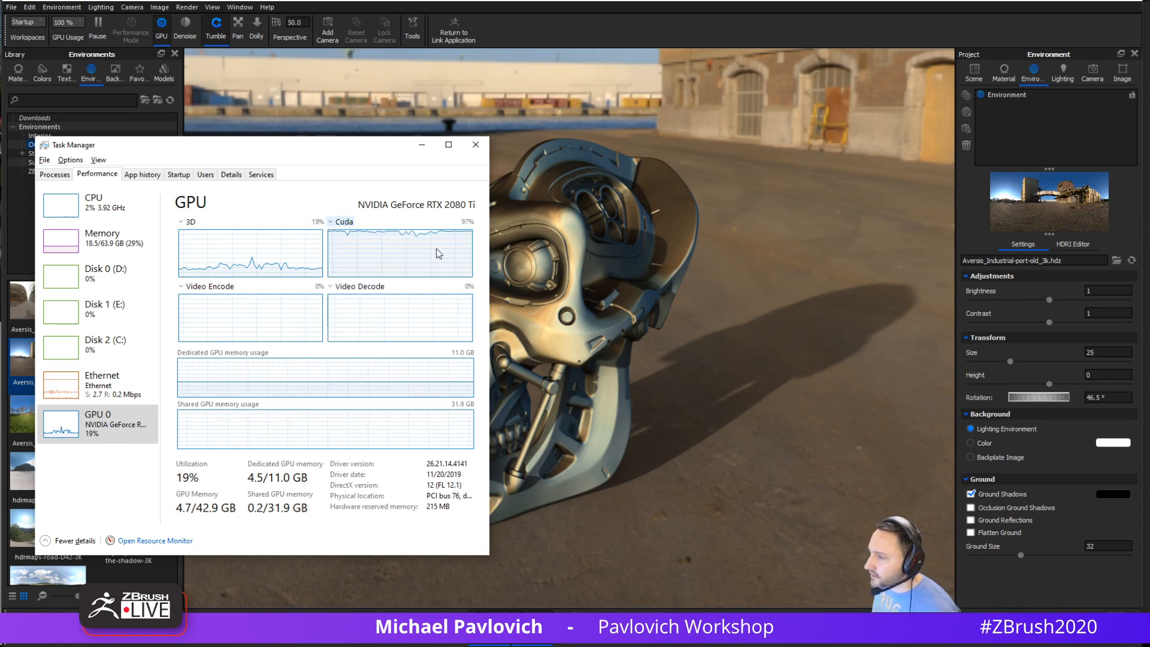
left_click_drag(373, 151, 0, 281)
Isolate the skull's lower jaw, examine it from different angles, and show all the parts again
left_click_drag(749, 384, 584, 376)
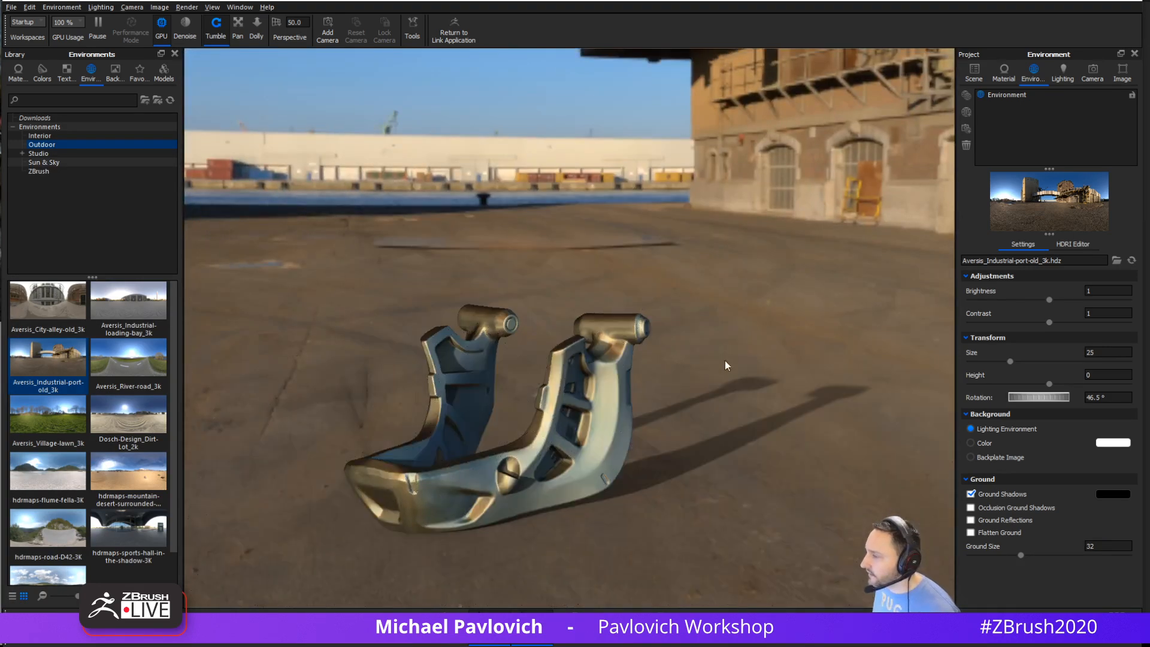
left_click_drag(724, 361, 716, 341)
right_click(752, 307)
left_click(772, 314)
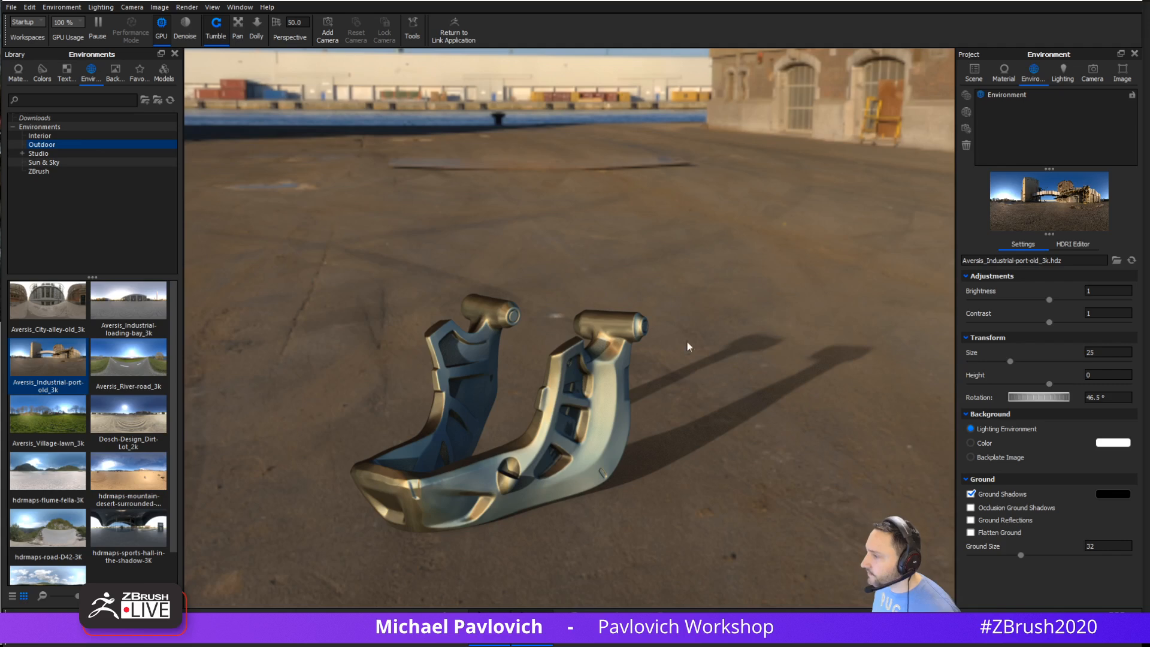
Search the material library for "glass" and apply Glass (Solid) Black to the whole skull
left_click(55, 102)
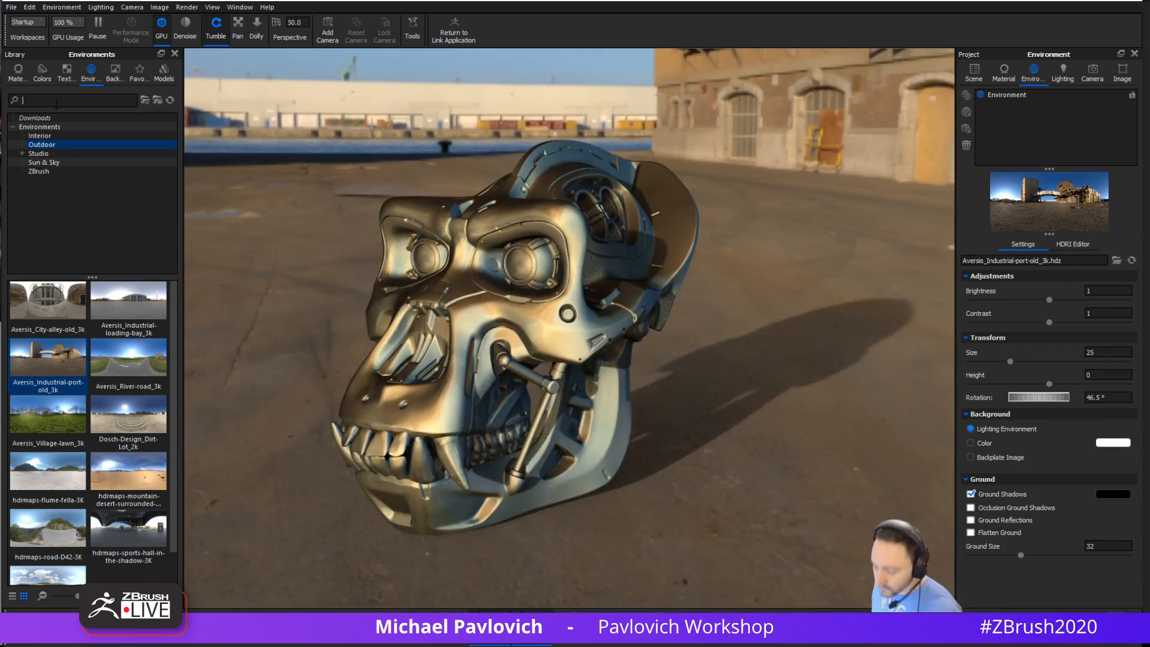
type("gl")
left_click(19, 72)
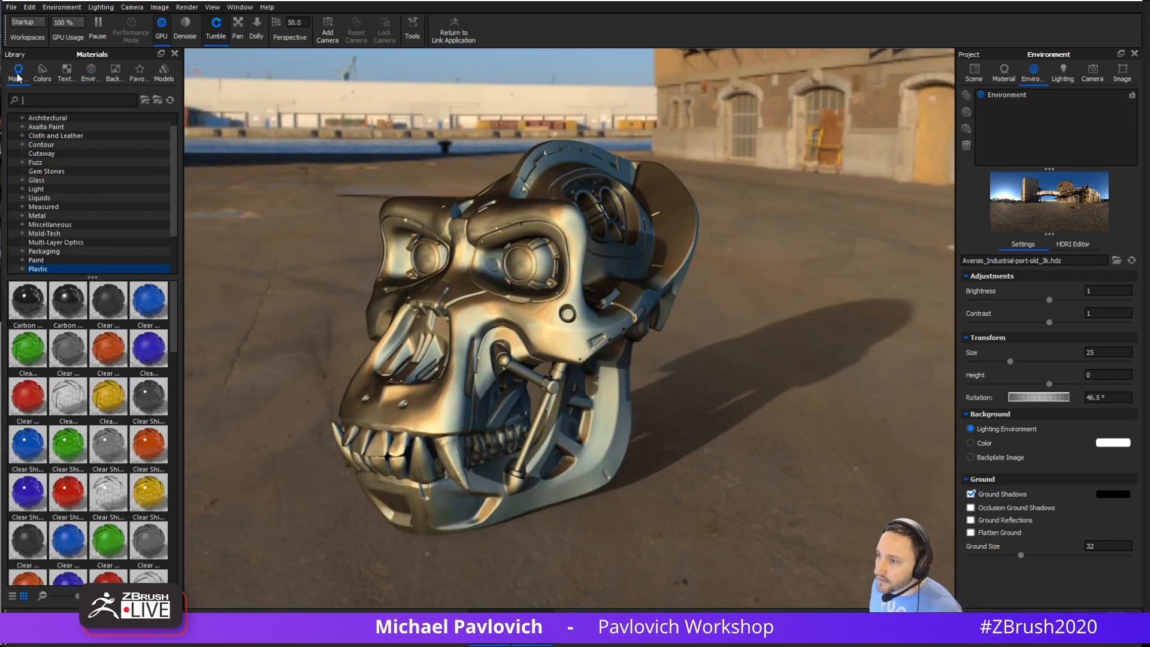
type("glass")
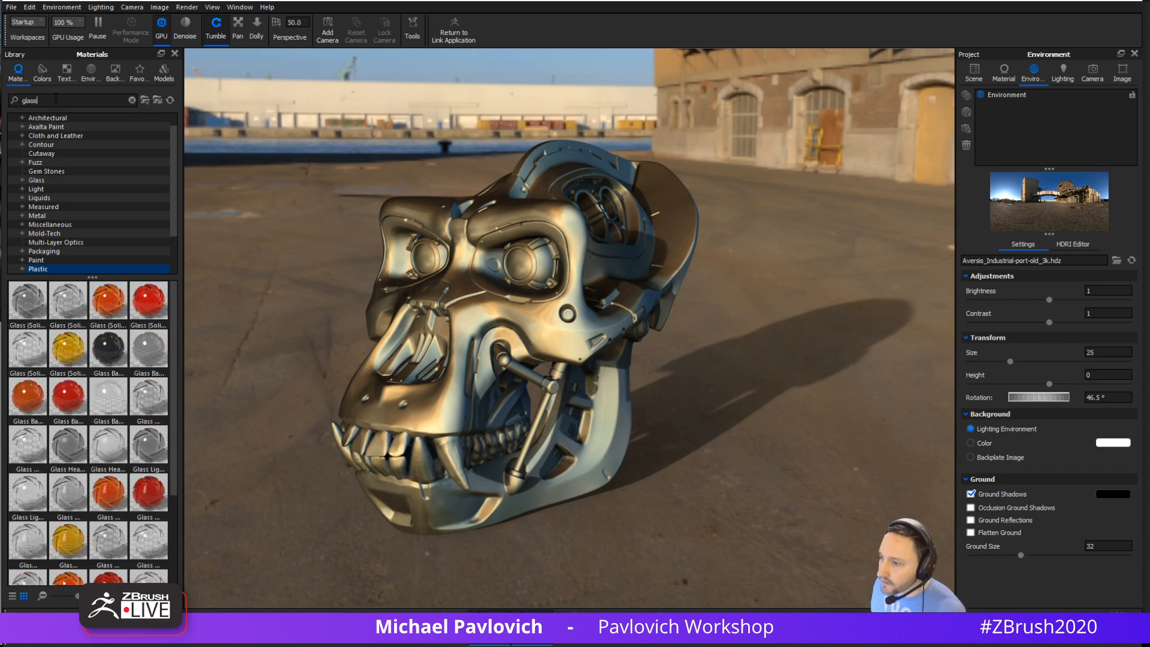
mouse_move(72, 303)
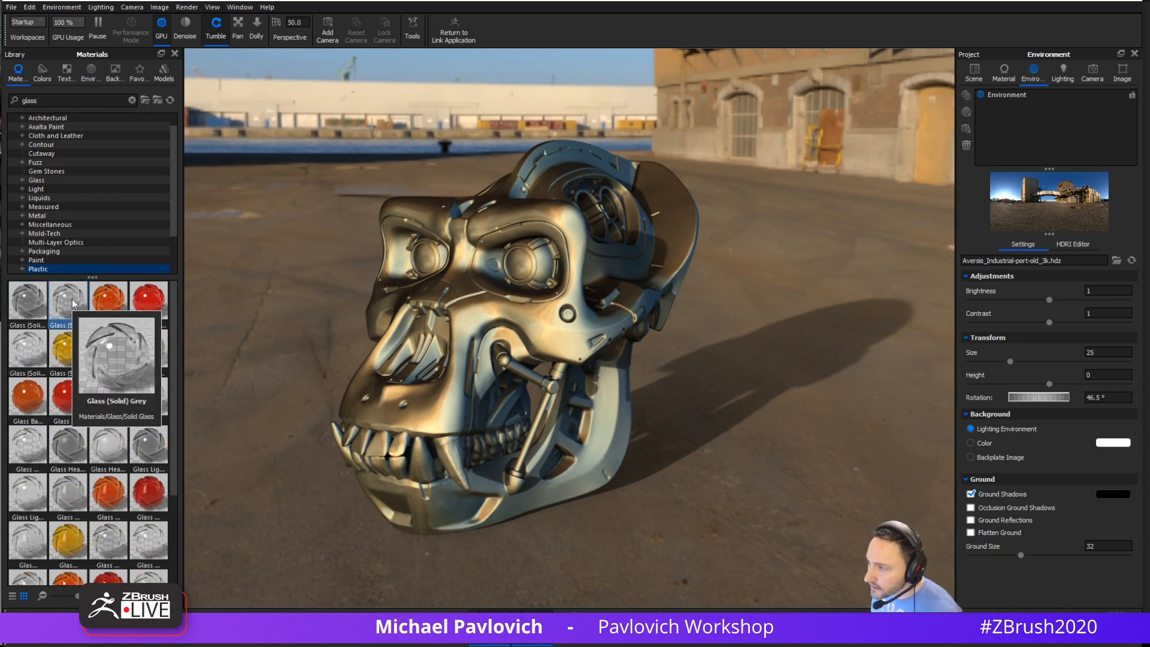
left_click_drag(26, 301, 602, 324)
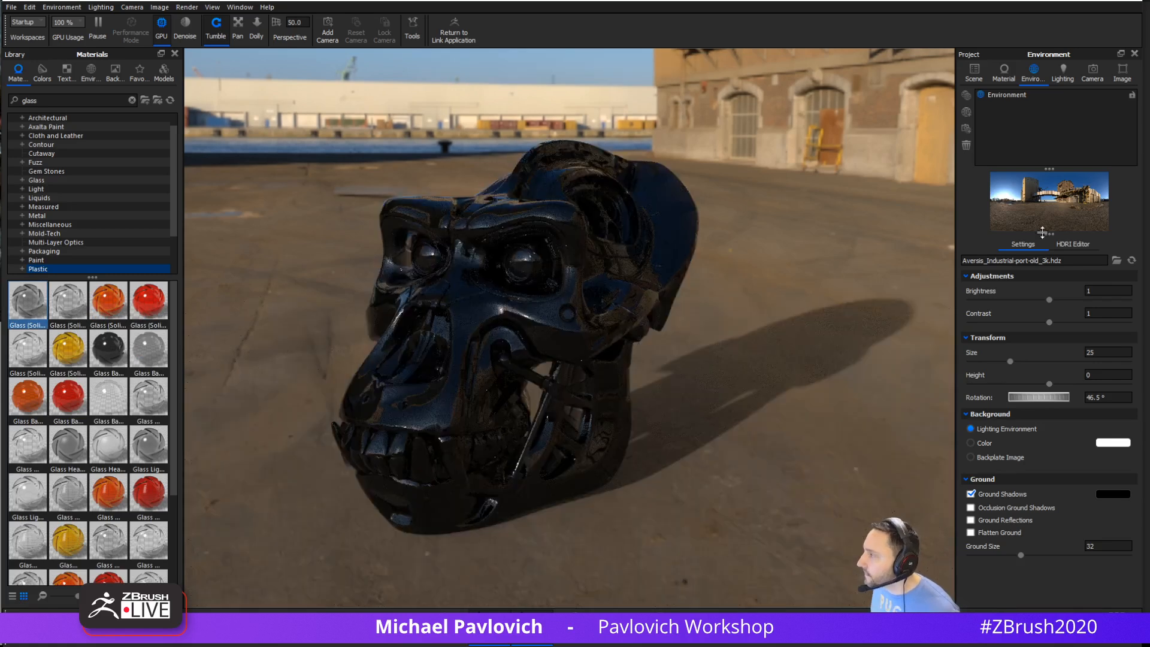
Choose the Jewelry lighting preset and open the skull's glass material for editing
left_click(1062, 74)
left_click(985, 173)
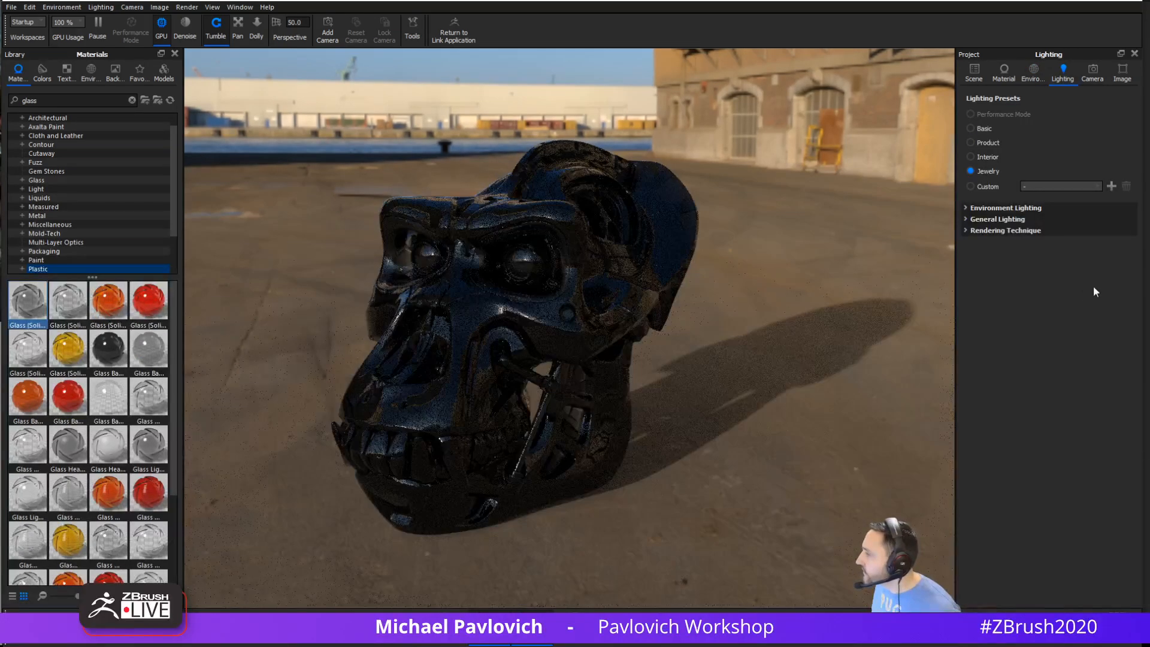
double_click(631, 241)
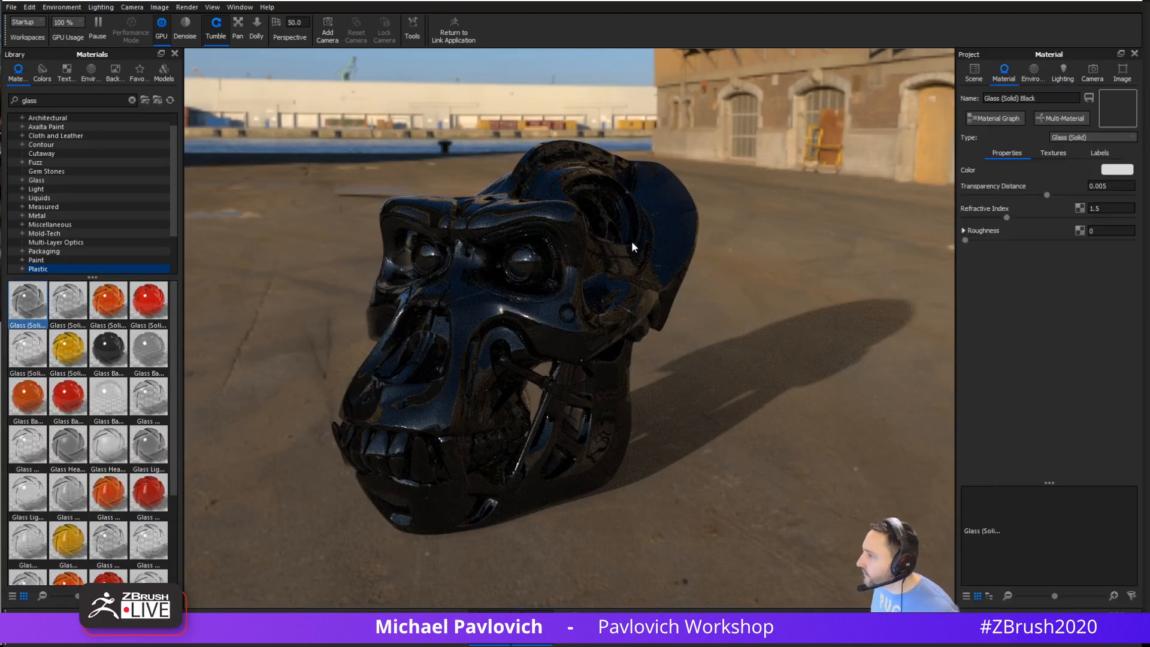
Try Transparency Distance values of 1 and 0.5 on the skull's glass material and settle on 0.25
left_click(1107, 185)
type("1")
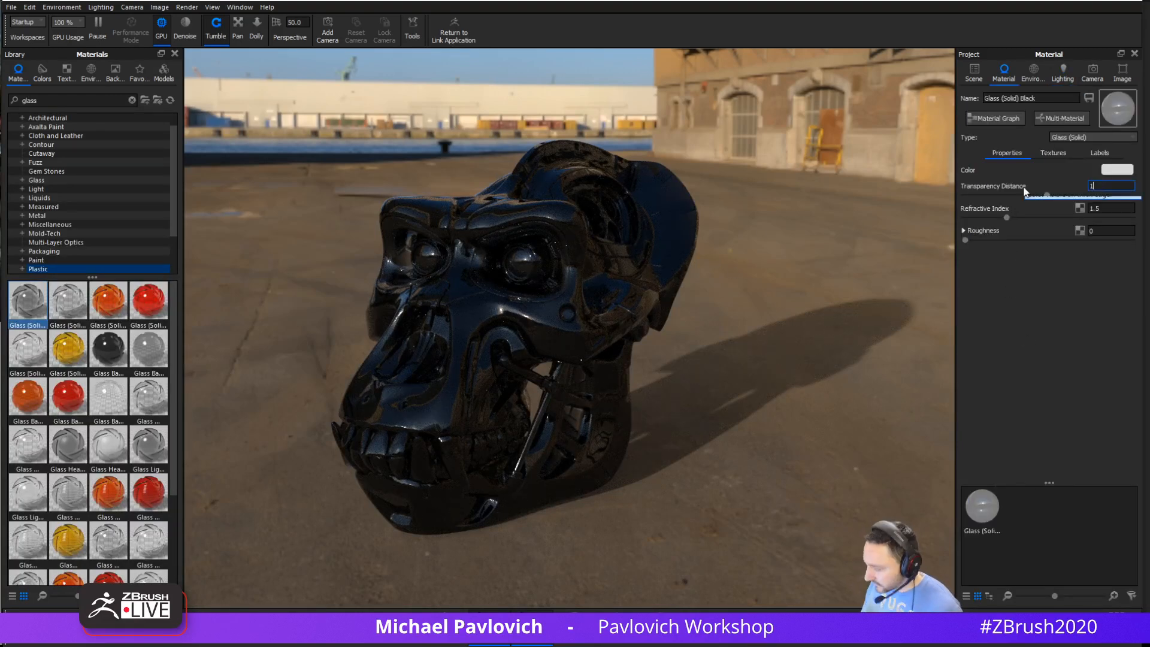
key("Return")
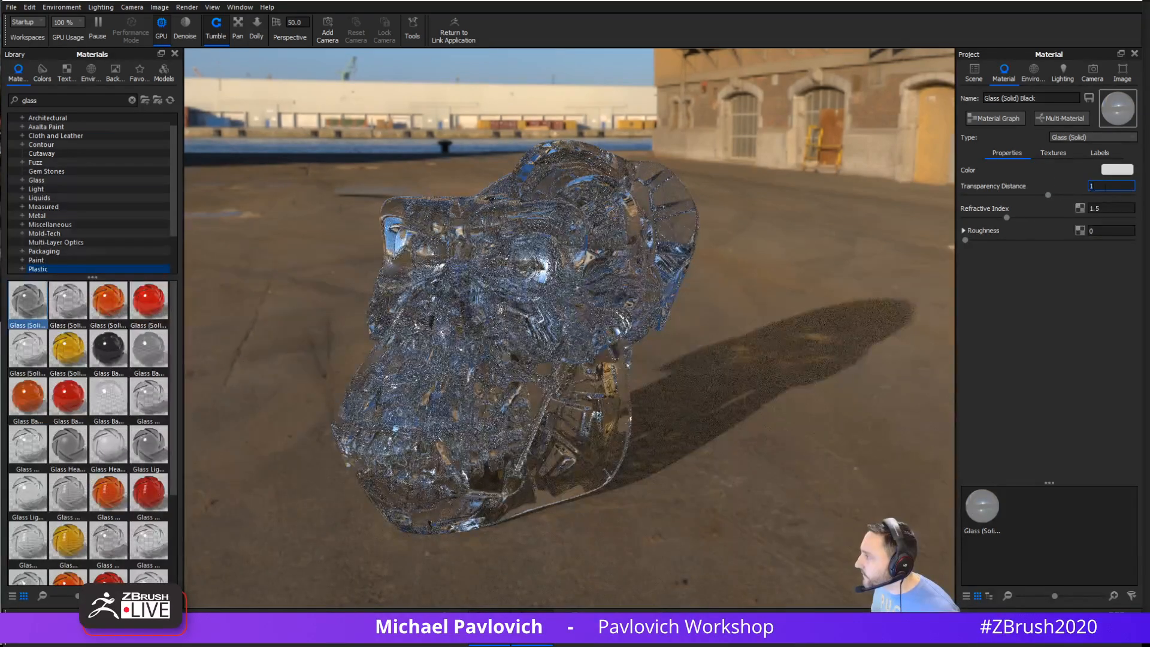
type("0.5")
key("Return")
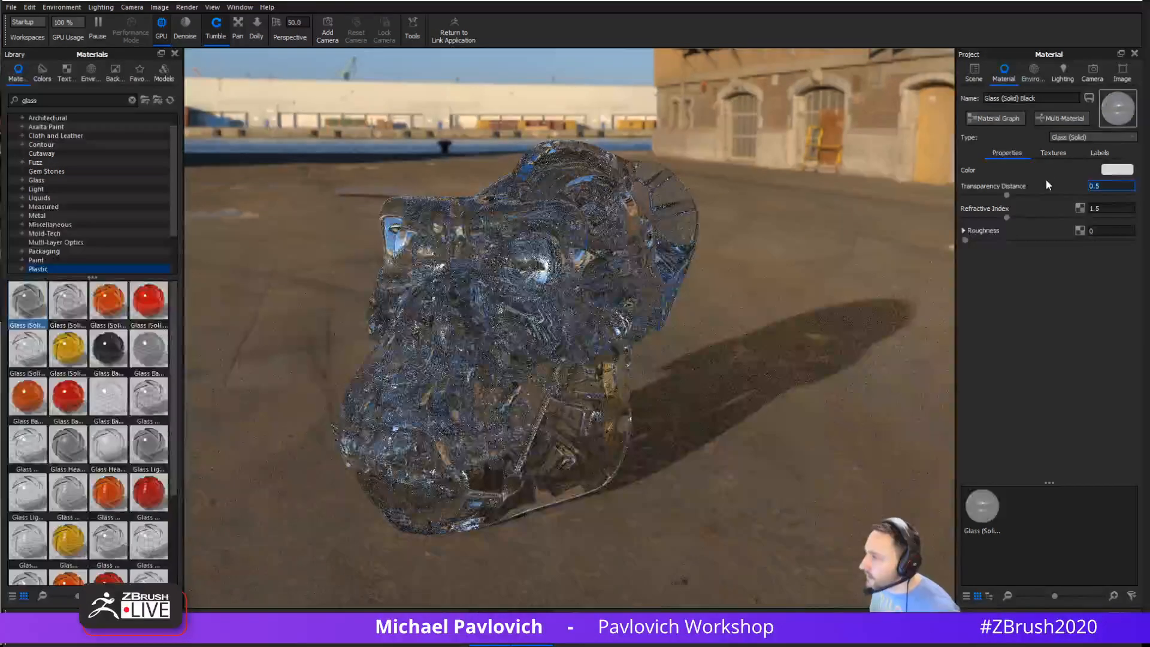
type("0.25")
key("Return")
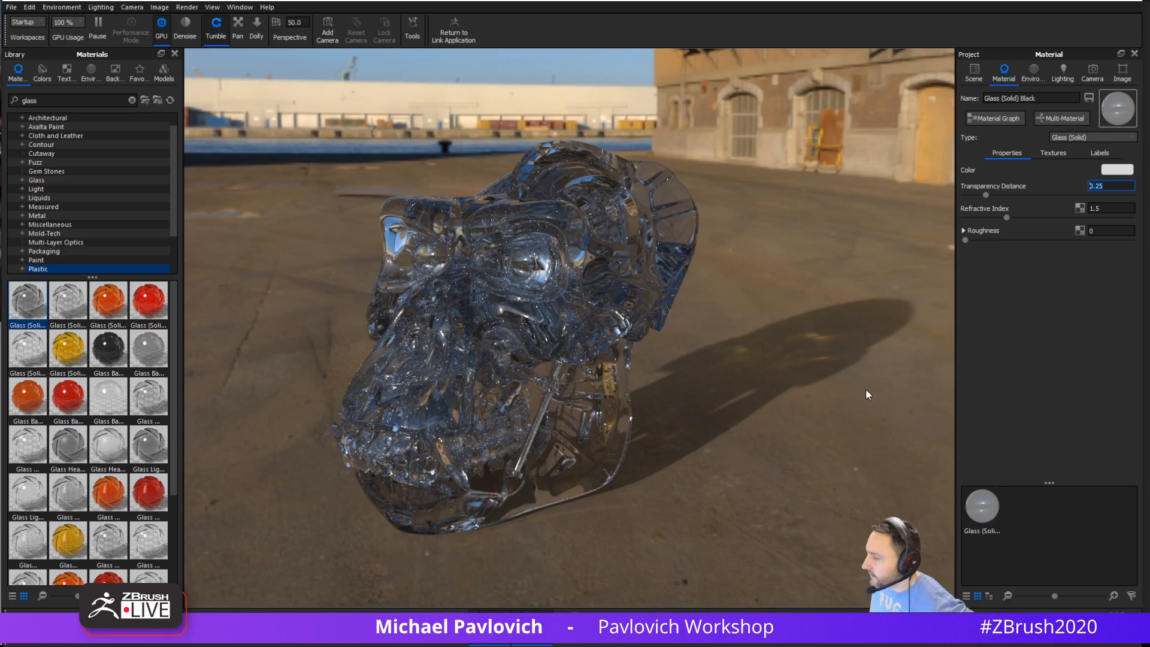
key("Return")
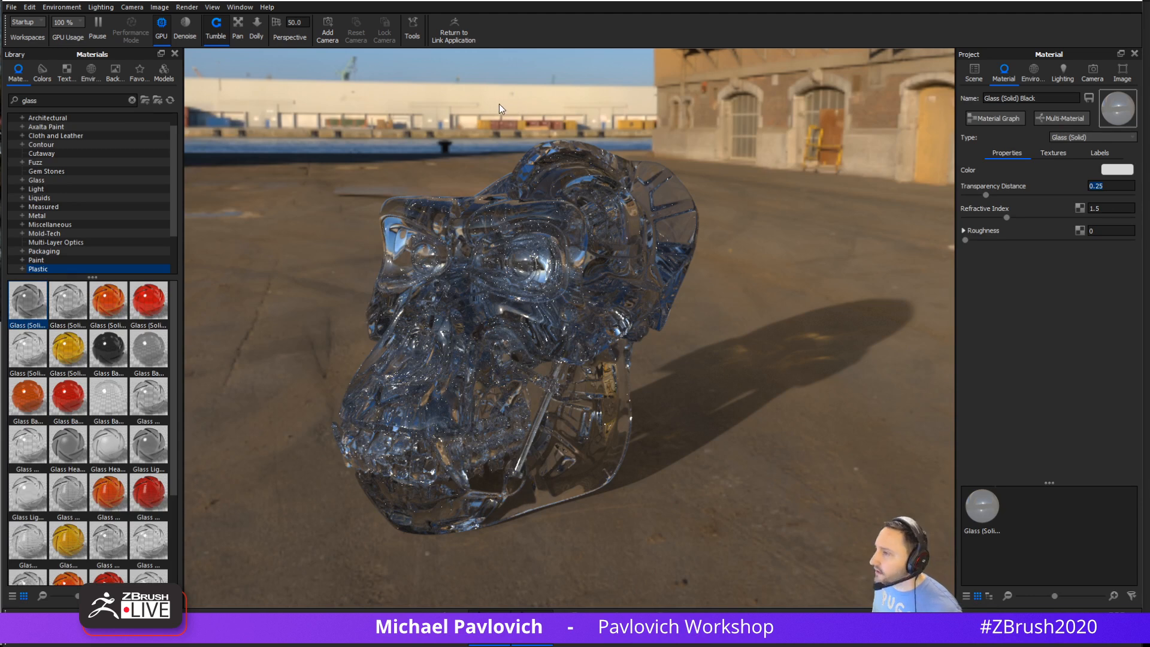
Pause the real-time render, put the KeyShot window away and switch back to ZBrush
left_click(99, 27)
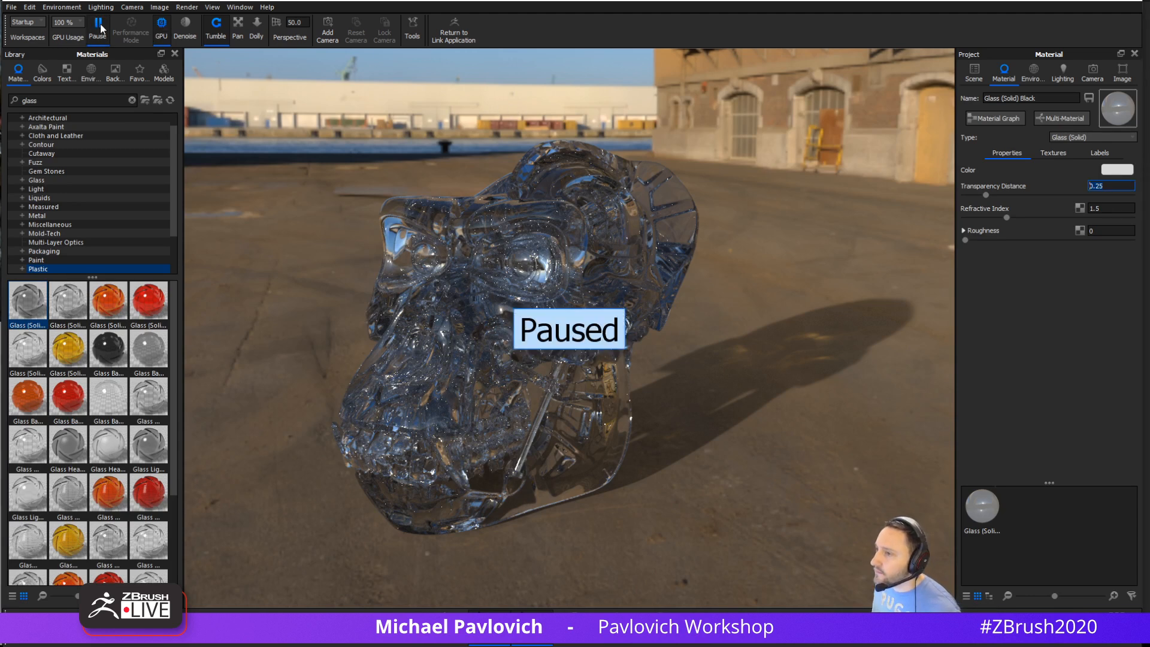
left_click(1131, 3)
left_click(600, 333)
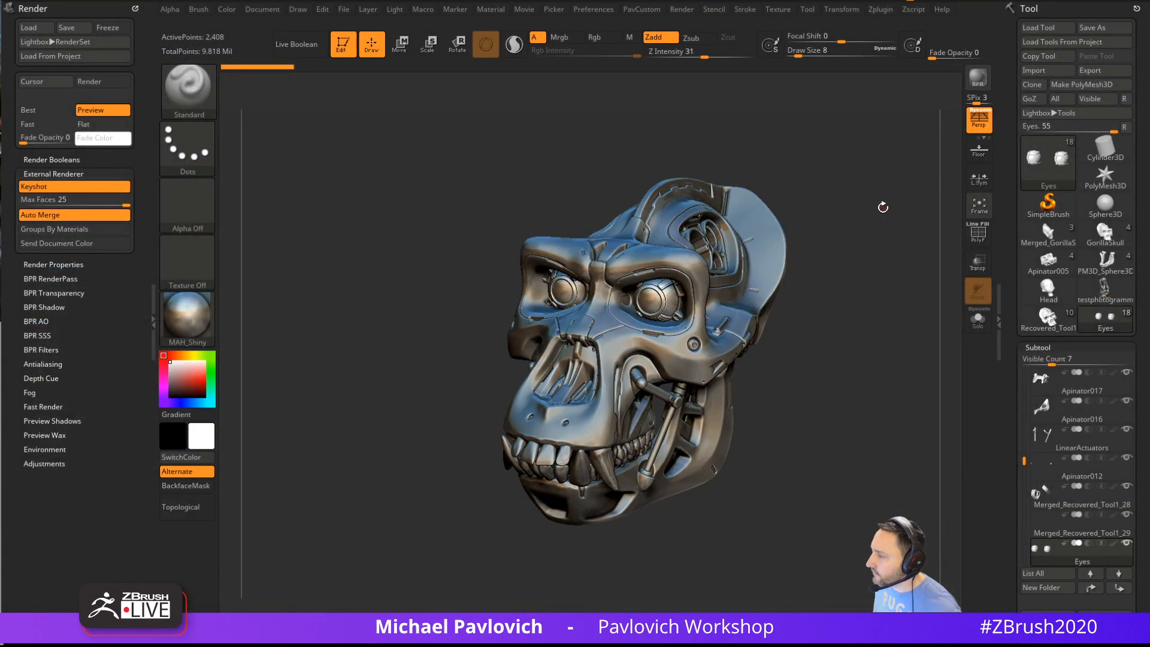
Examine the mechanical skull's side and jaw up close and enlarge the brush to Draw Size 18
left_click_drag(882, 207, 849, 216)
left_click_drag(806, 281, 794, 245)
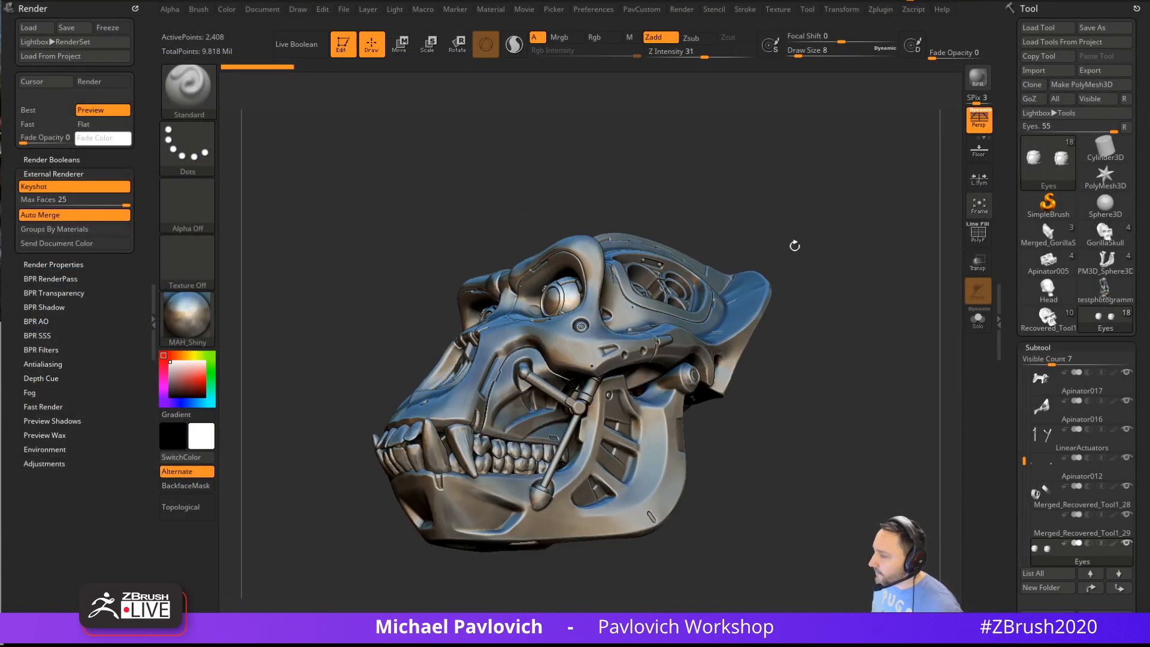
mouse_move(839, 379)
left_mouse_down()
mouse_move(848, 322)
mouse_move(838, 365)
left_mouse_up()
key("bracketright")
key("bracketright")
left_click_drag(647, 397, 645, 397)
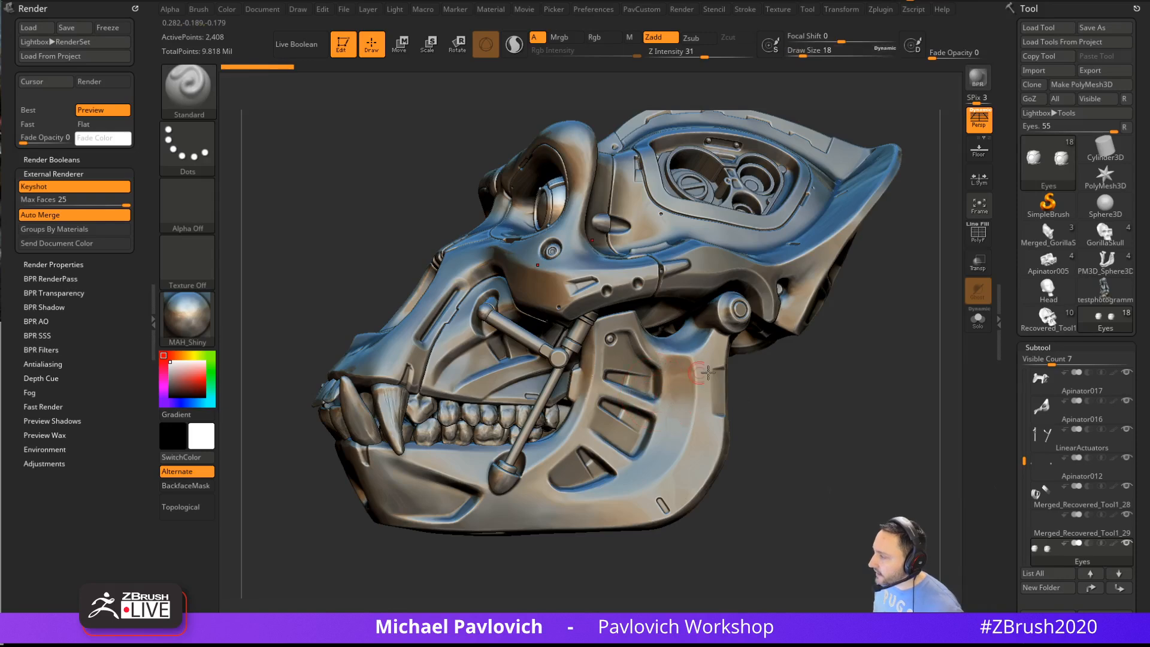
mouse_move(786, 379)
left_mouse_down()
mouse_move(880, 383)
mouse_move(900, 368)
left_mouse_up()
Load the PM3D_Sphere3D tool with the simpler jaw panels and turn its polygroup wireframe display off
left_click(1039, 325)
left_click(977, 235)
left_click(1091, 274)
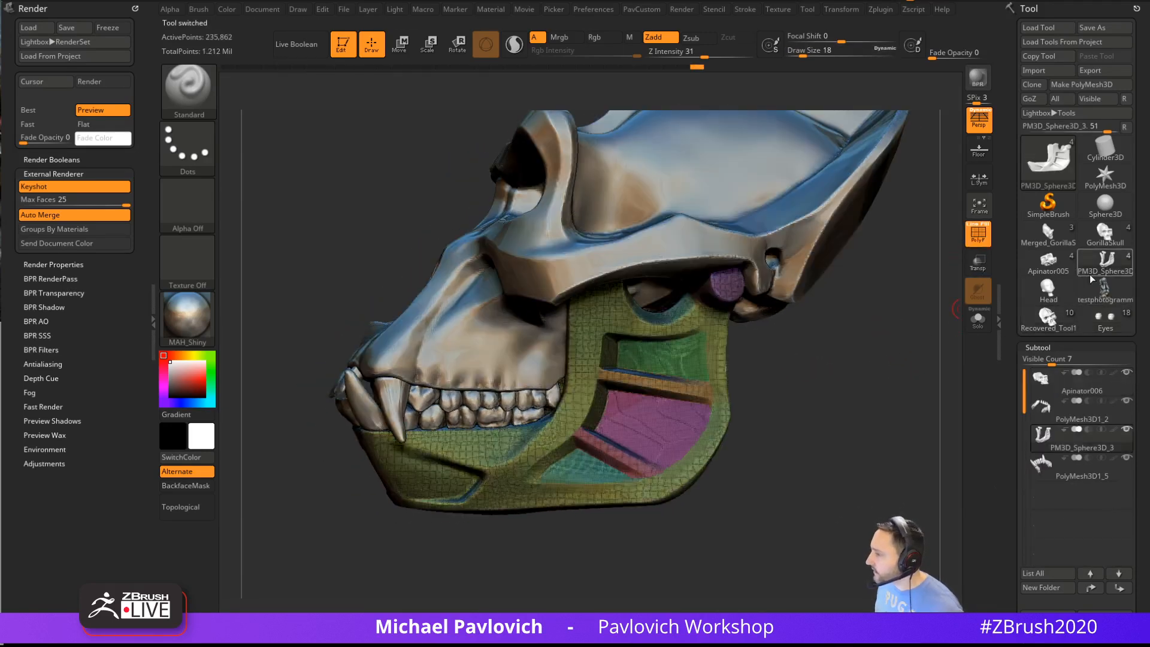
key("shift+f")
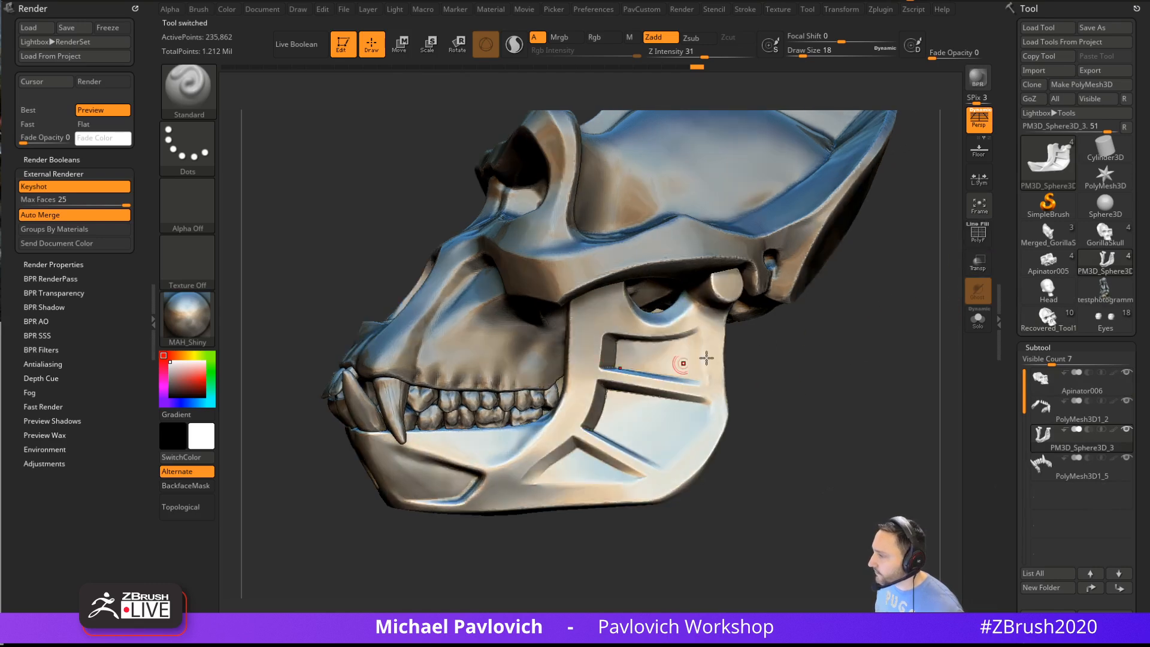
left_click_drag(754, 365, 831, 357)
Load the HS2_Base_Connectors brush from the HardSurfaceAlpha brush folder in LightBox
key("comma")
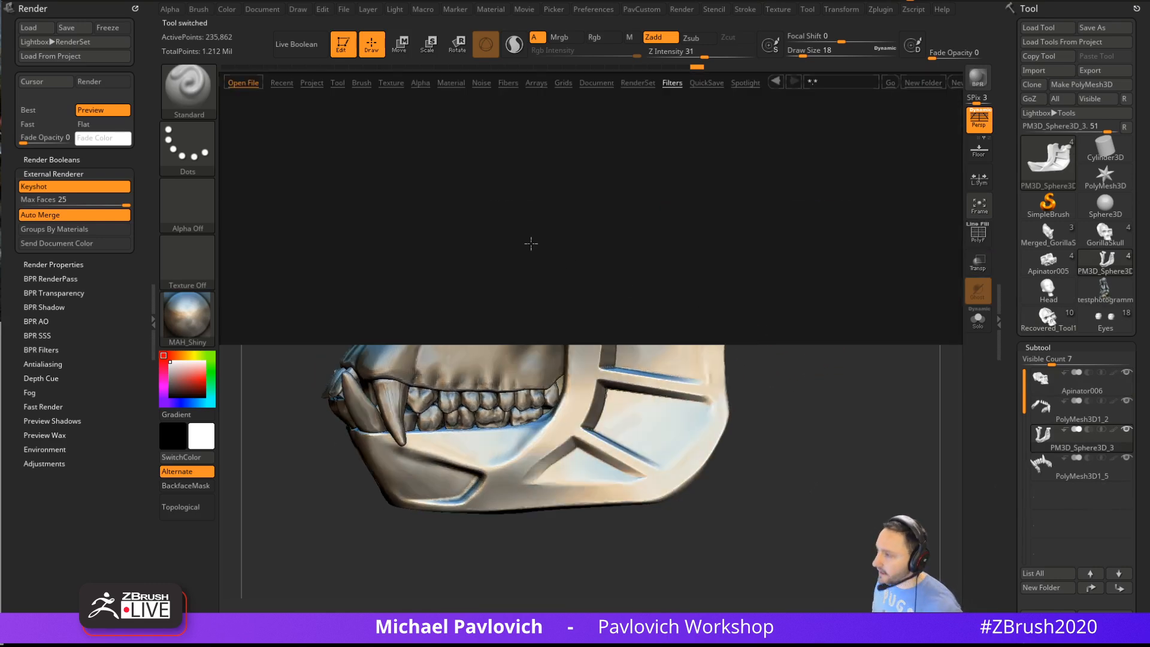
left_click(361, 82)
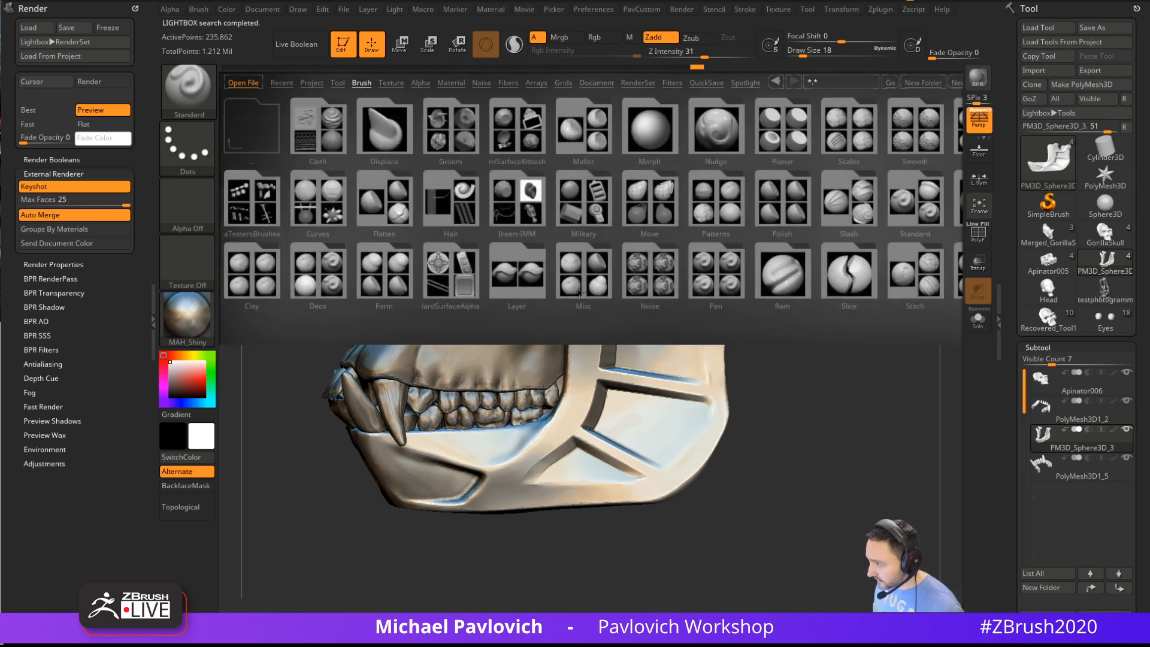
left_click(442, 286)
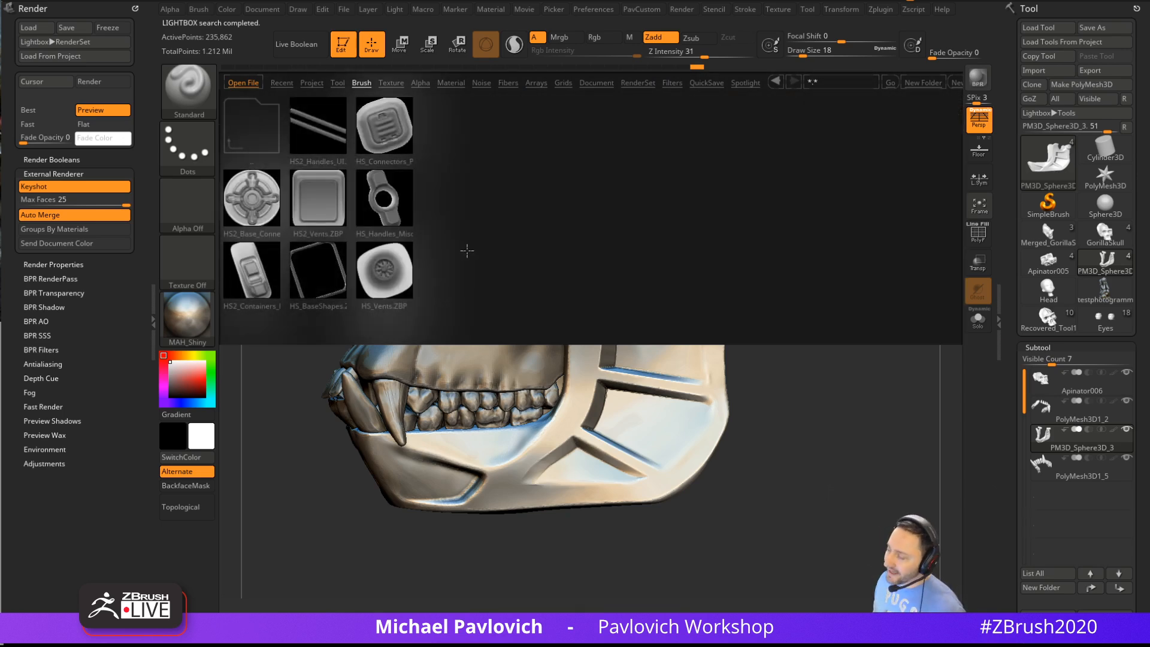
double_click(261, 197)
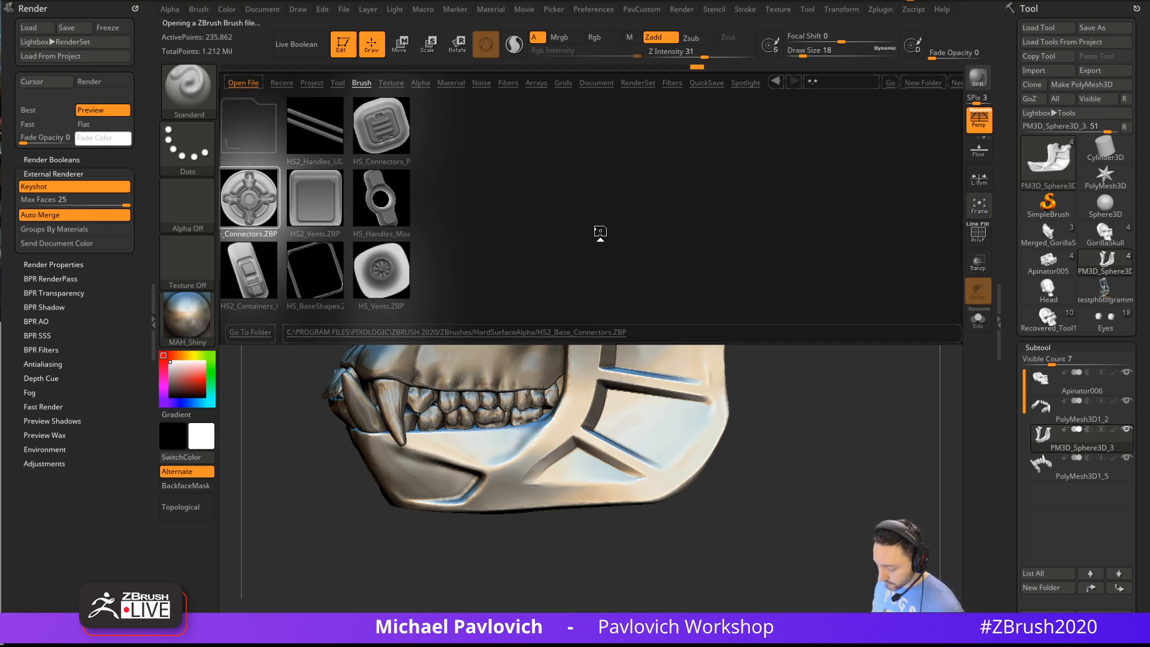
key("comma")
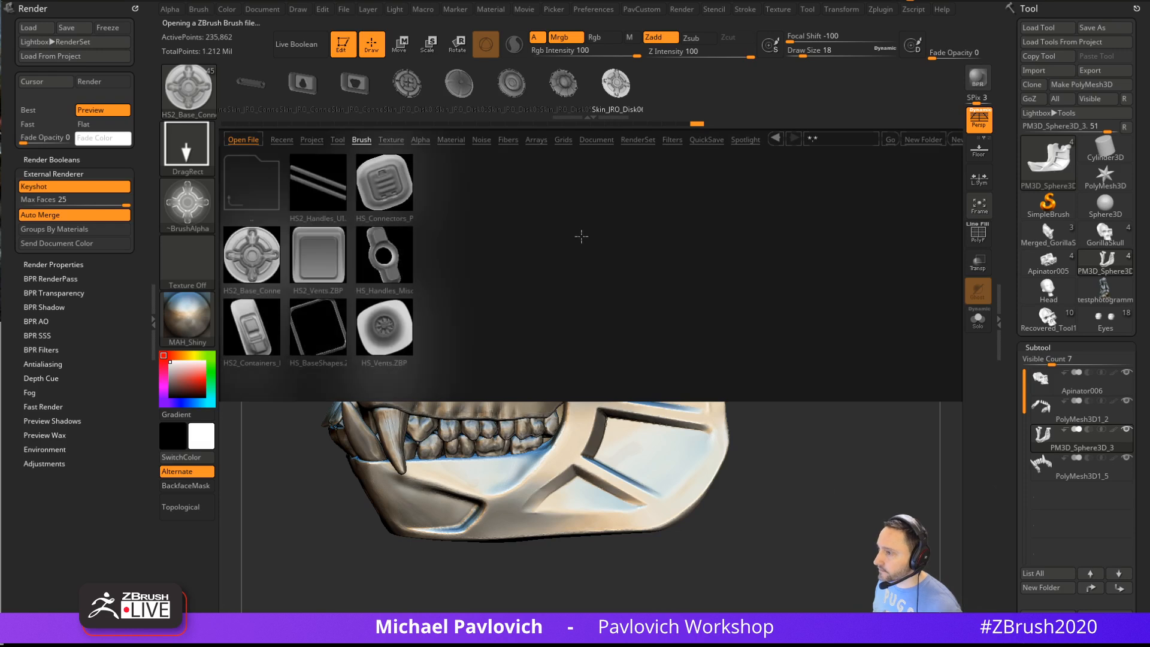
key("comma")
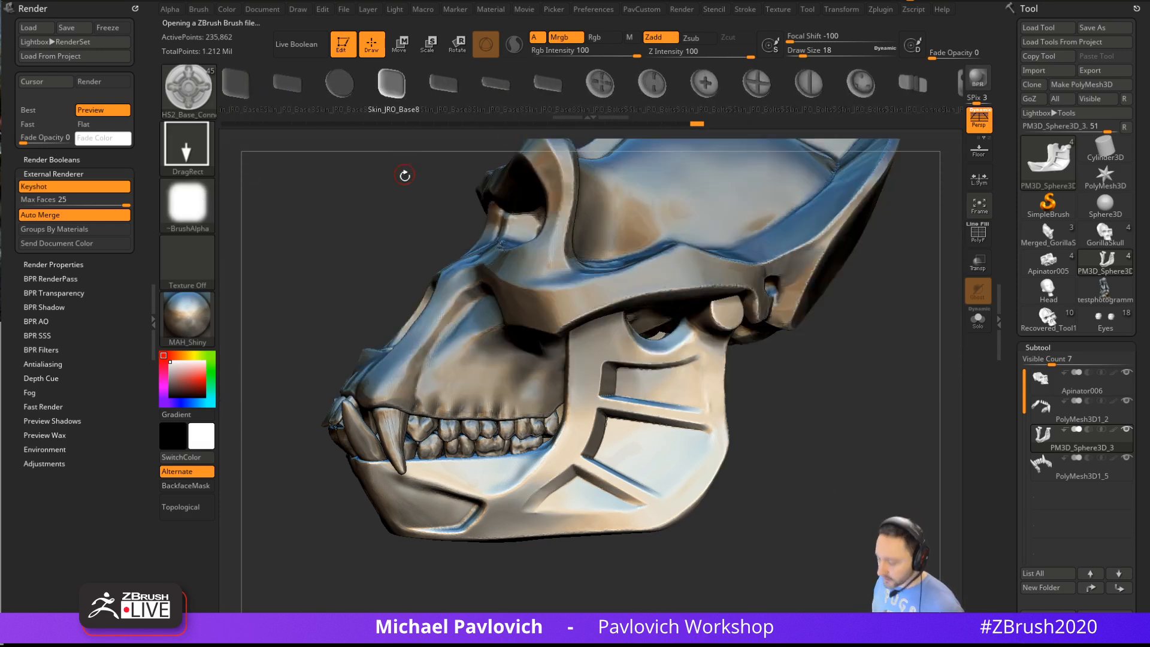
Look through the armor, base, bolt, connector and disk alphas contained in the HS2_Base_Connectors brush
key("comma")
key("comma")
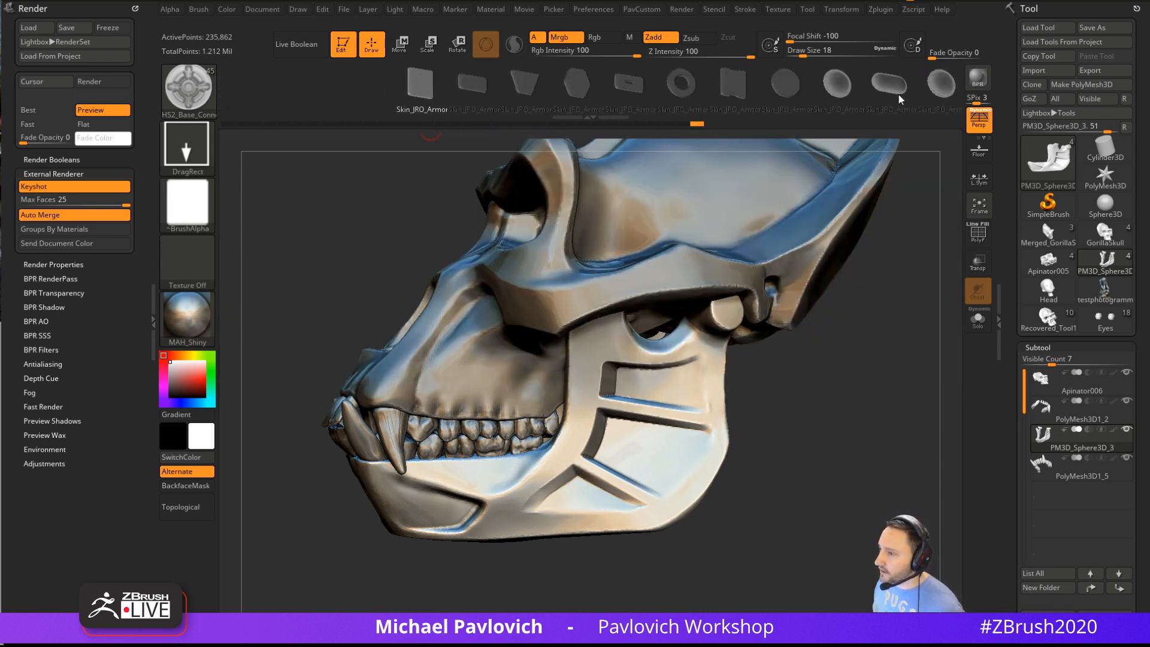
key("comma")
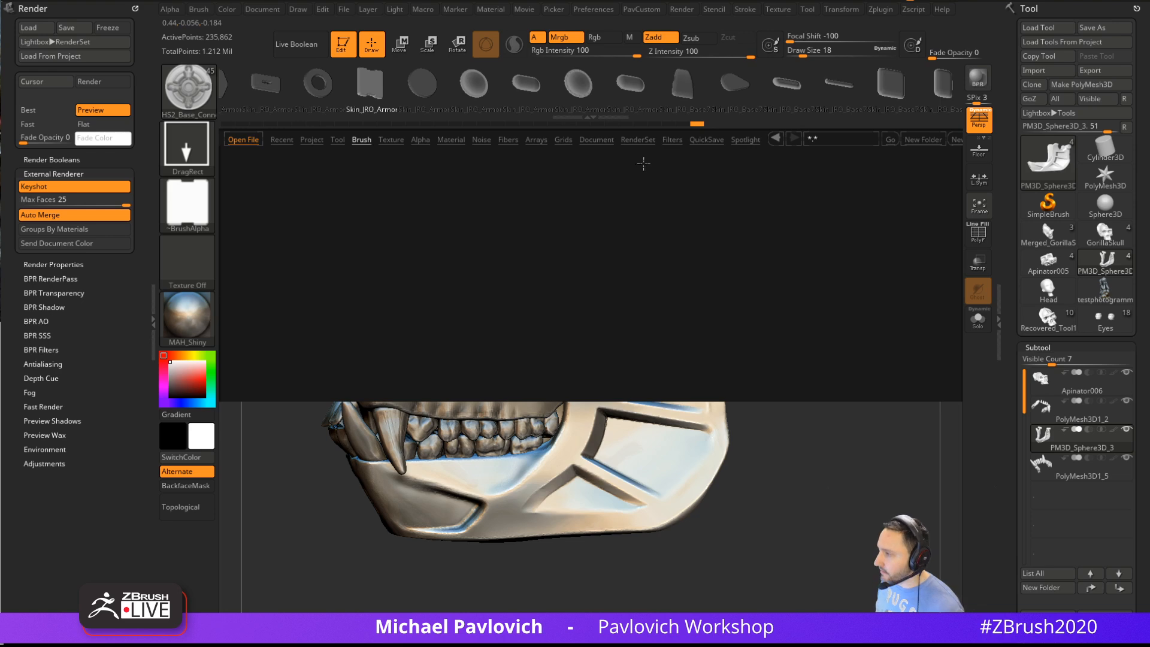
key("comma")
key("b")
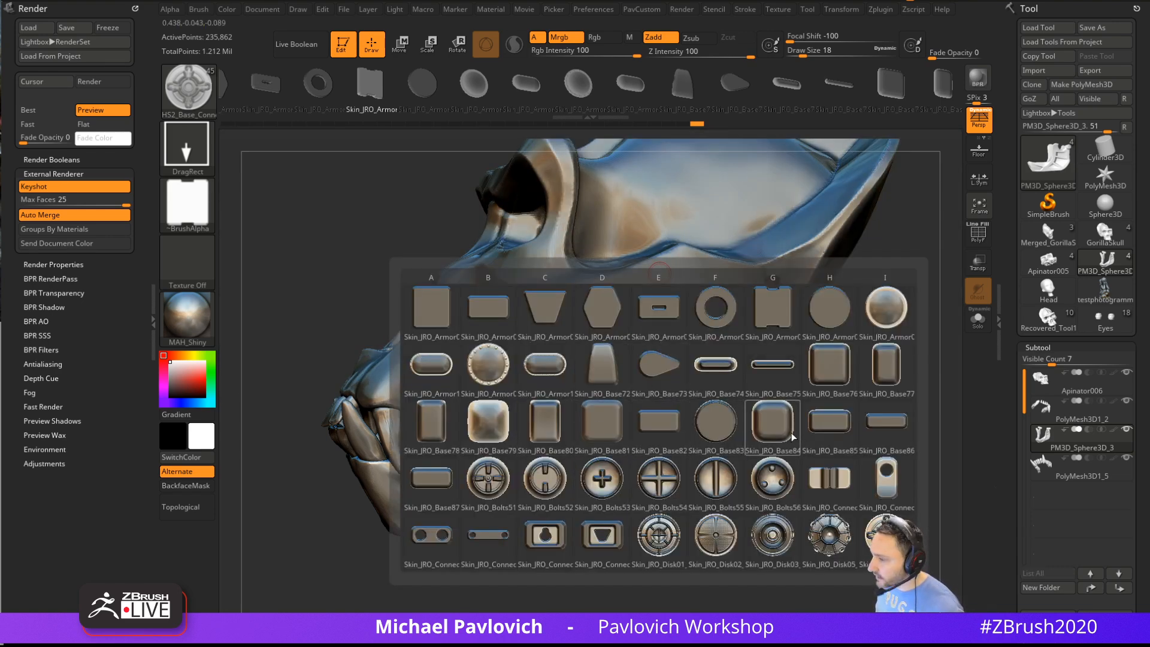
Load the HS_BaseShapes brush from the HardSurfaceAlpha folder and choose its tapered Skin_JRO_Base15 alpha
key("comma")
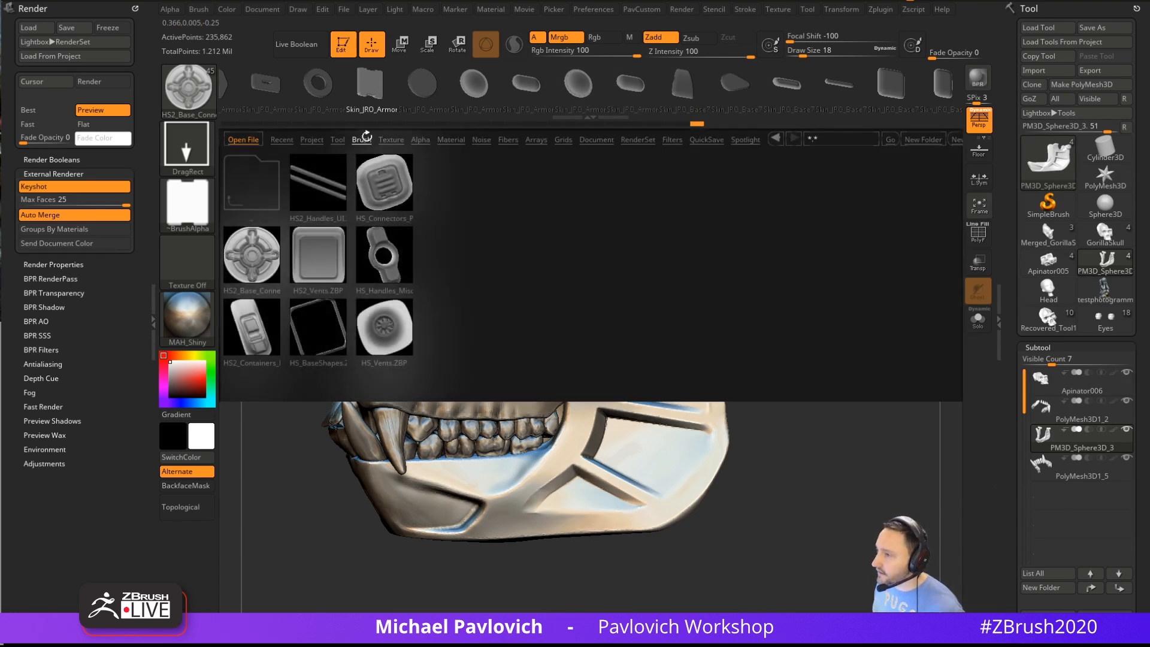
double_click(327, 329)
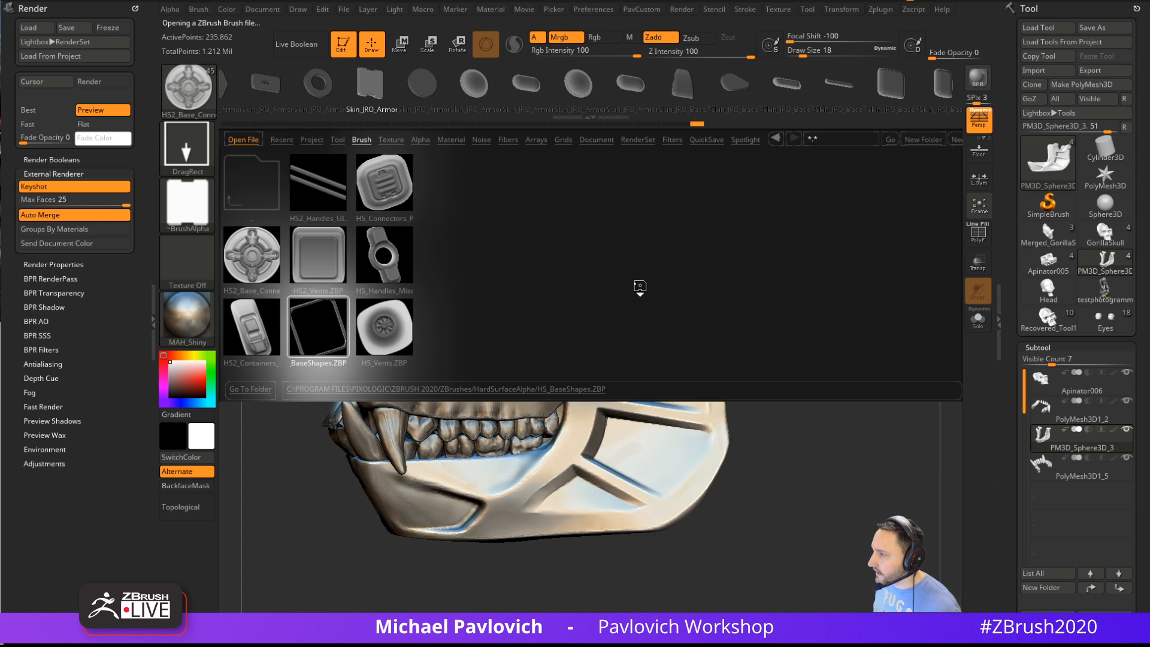
key("m")
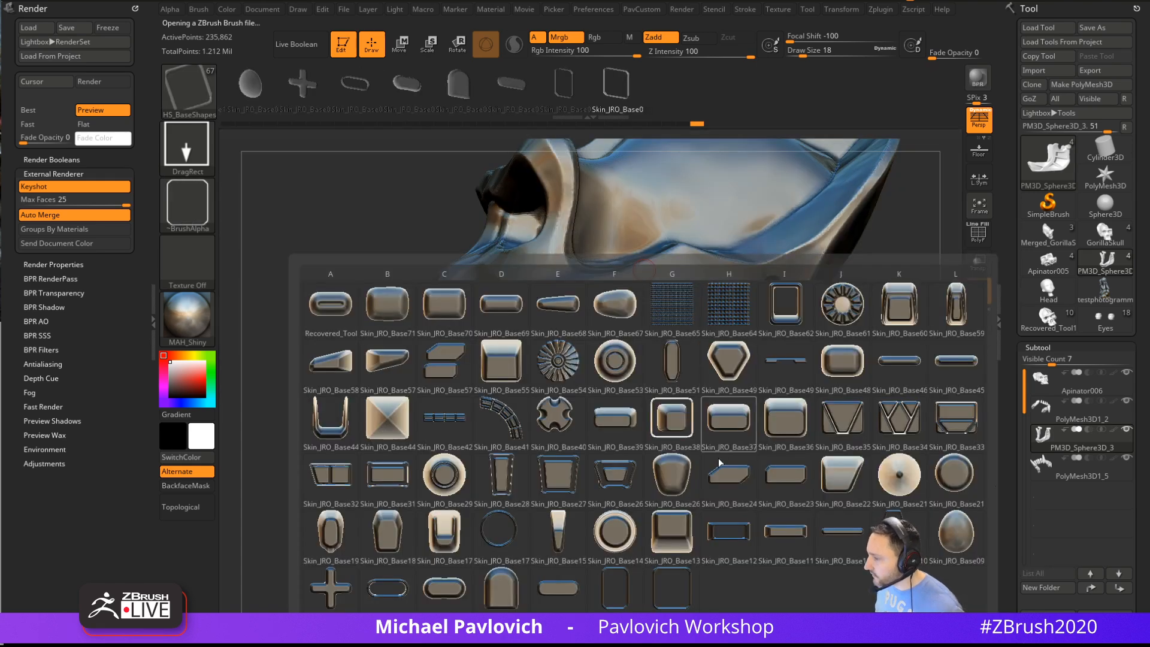
left_click(557, 530)
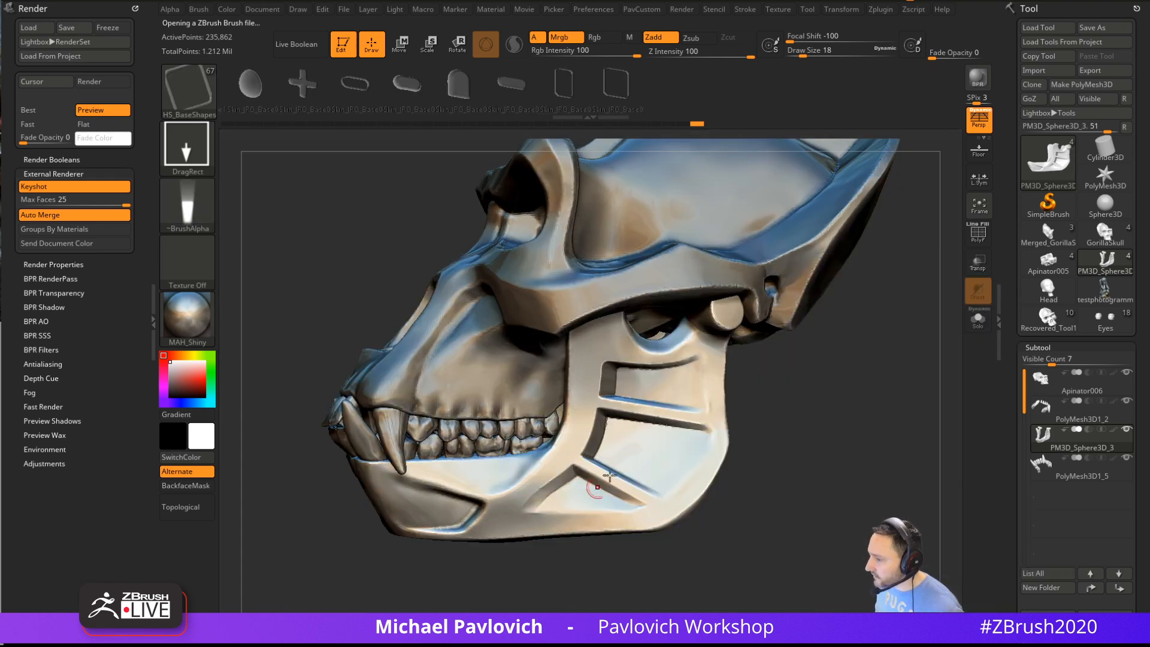
Set Z Intensity to 50 and stamp the tapered shape into the jaw's two upper recessed panels
left_click(721, 55)
left_click_drag(796, 181, 238, 327)
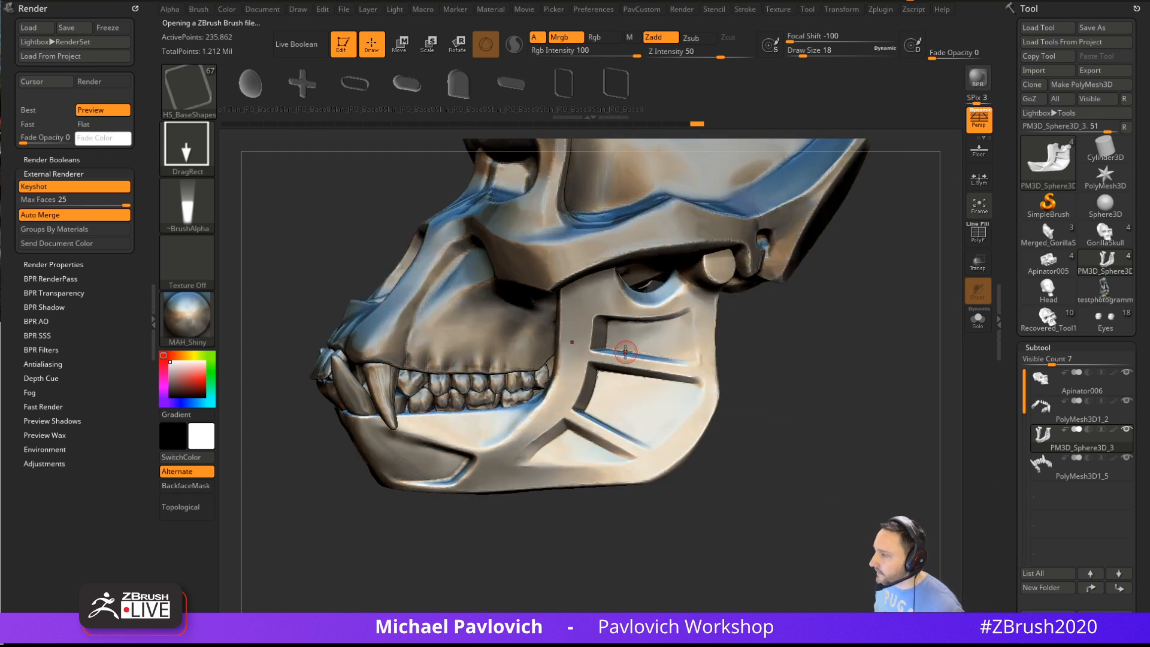
mouse_move(630, 385)
left_mouse_down()
mouse_move(574, 377)
mouse_move(618, 380)
mouse_move(580, 381)
mouse_move(623, 344)
mouse_move(586, 336)
mouse_move(671, 350)
left_mouse_up()
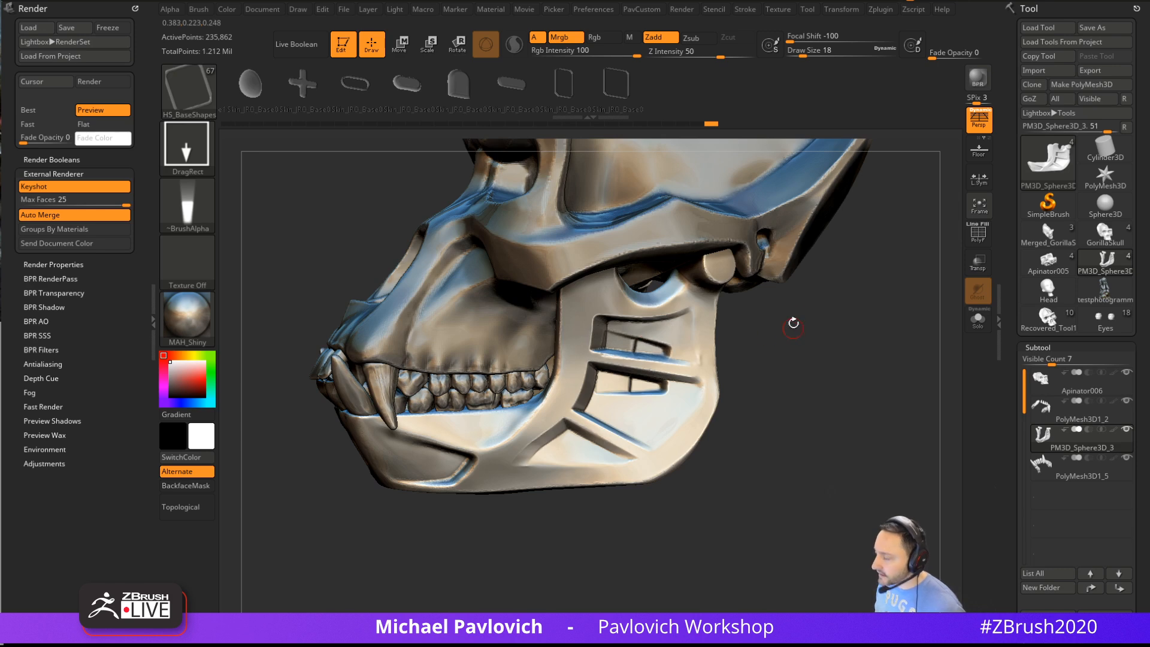
left_click_drag(793, 323, 783, 359)
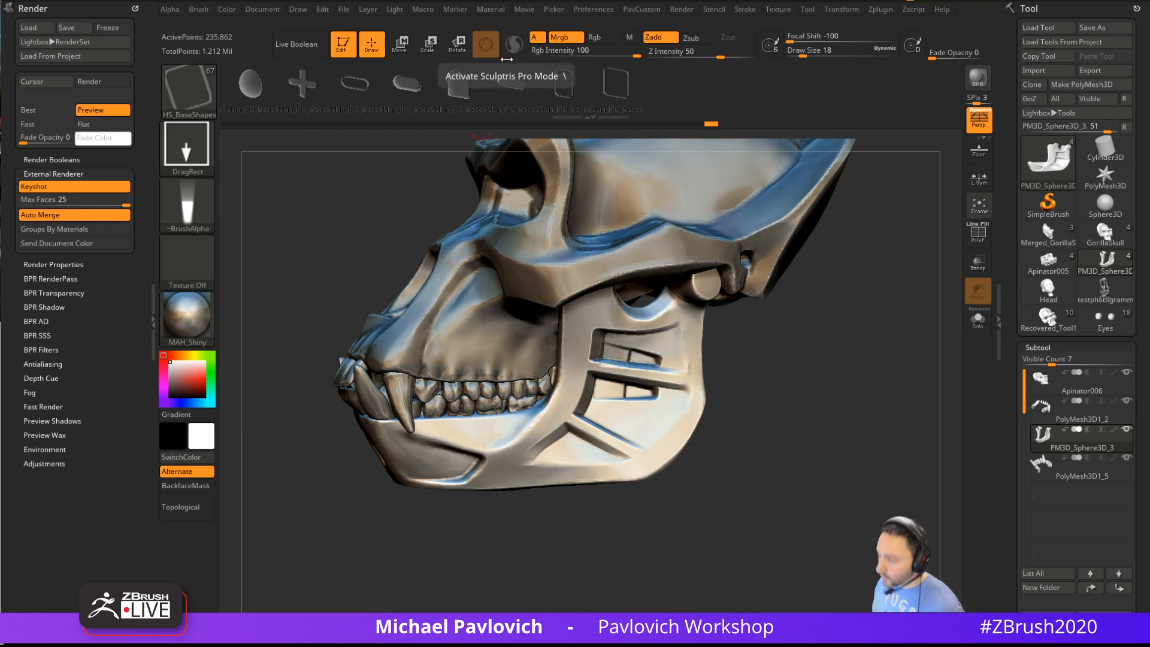
left_click_drag(822, 351, 779, 360)
Switch to Move mode with the transpose line and select the TransposeSmart brush
key("w")
key("y")
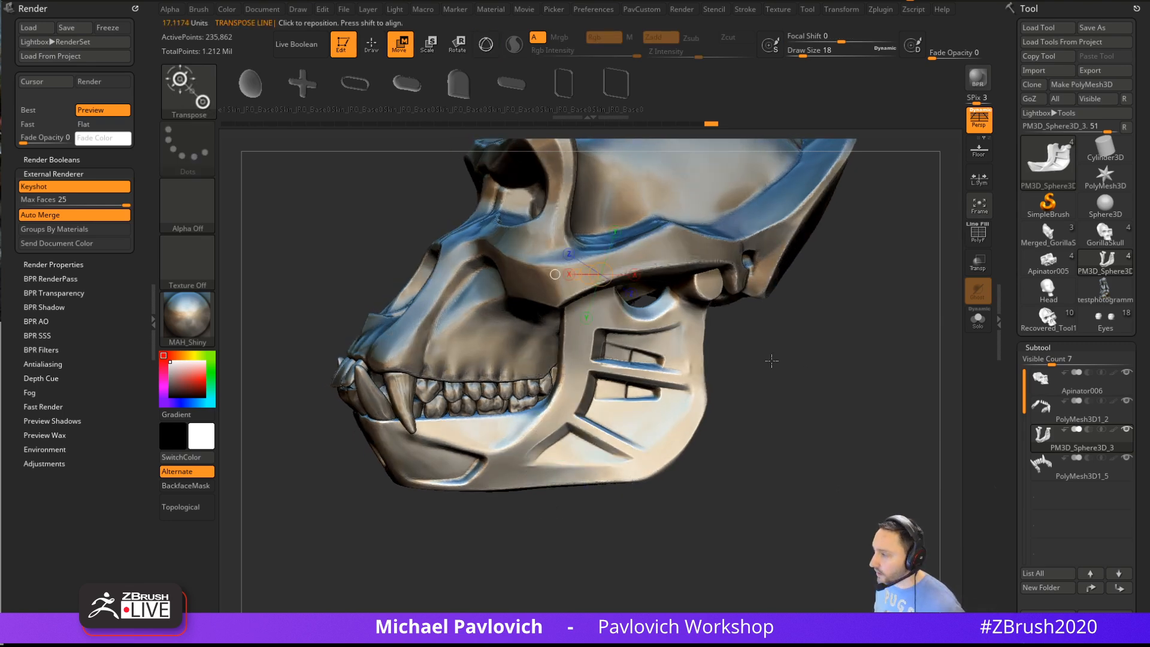
key("b")
key("Escape")
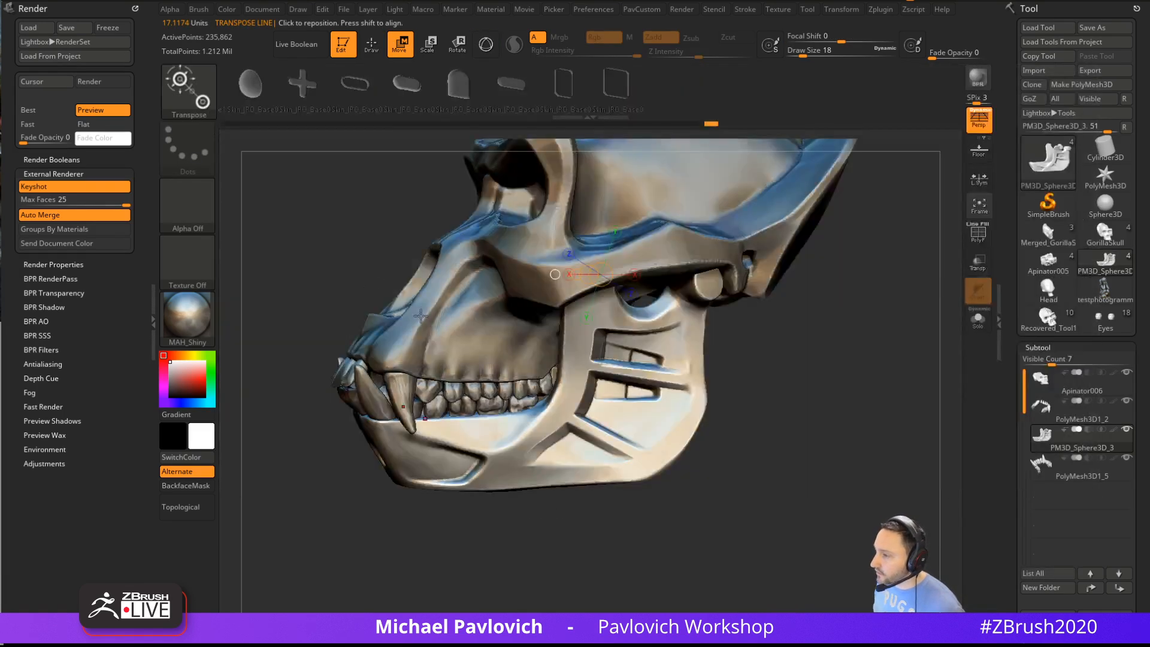
key("b")
key("s")
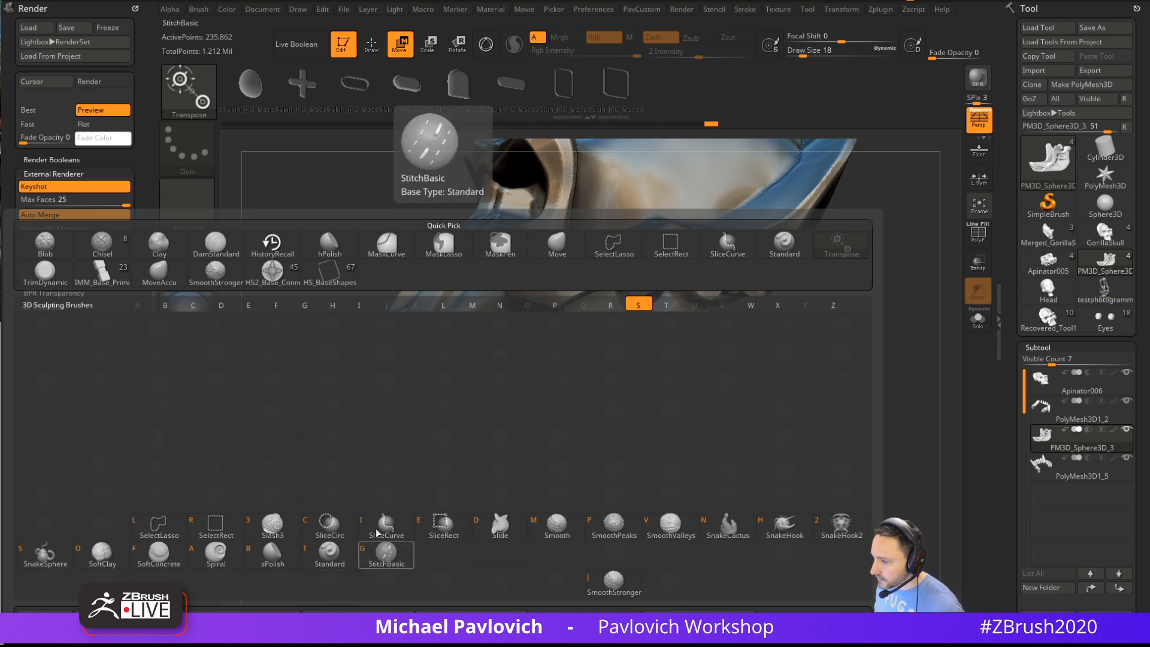
key("b")
key("t")
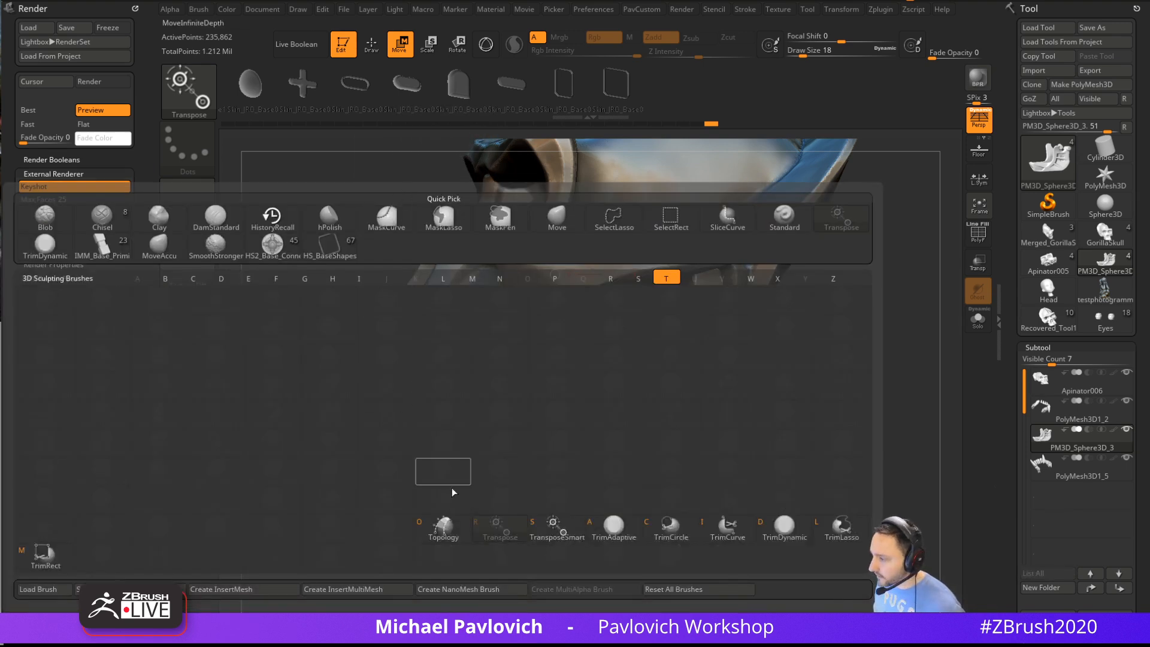
left_click(557, 547)
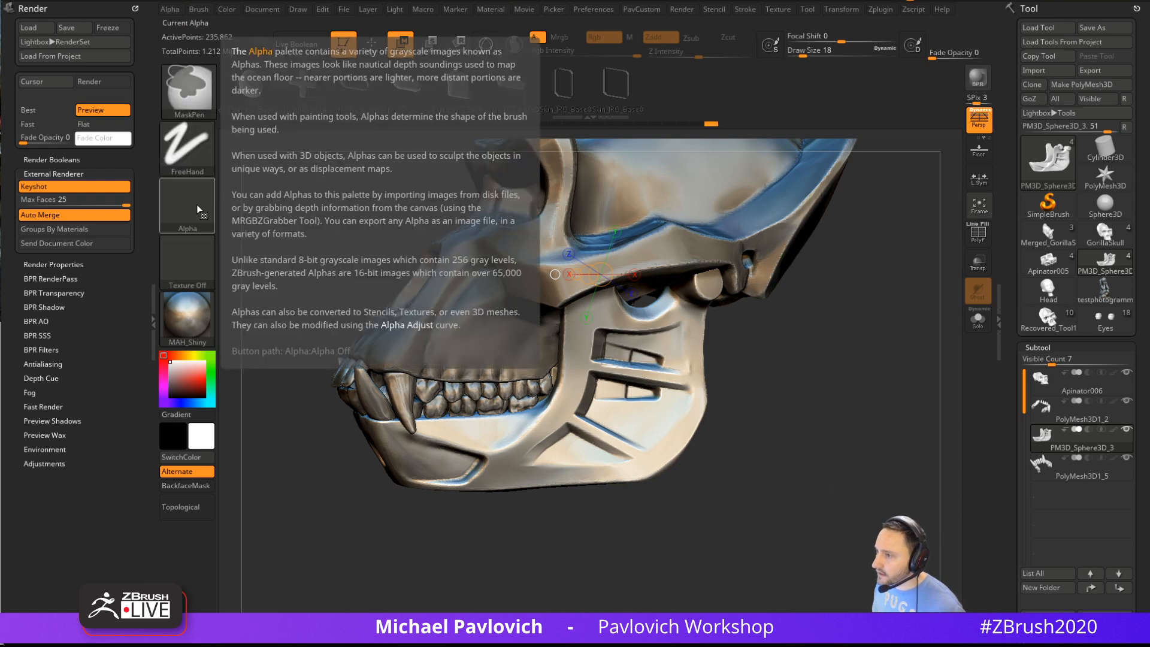
Try masking a strip across the jaw's large recessed panel with TransposeSmart and the tapered brush alpha, and undo it
left_click(192, 214)
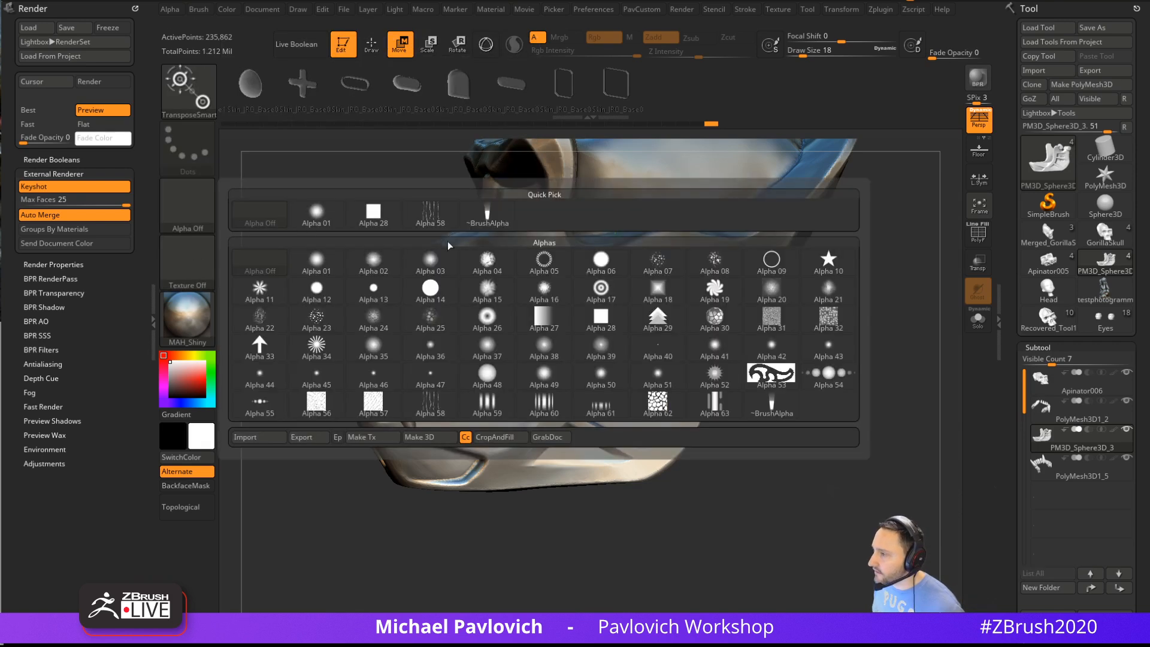
left_click(666, 410)
left_click_drag(621, 423, 600, 489, "ctrl")
mouse_move(571, 453)
left_mouse_down("ctrl")
mouse_move(601, 481)
mouse_move(659, 447)
left_mouse_up("ctrl")
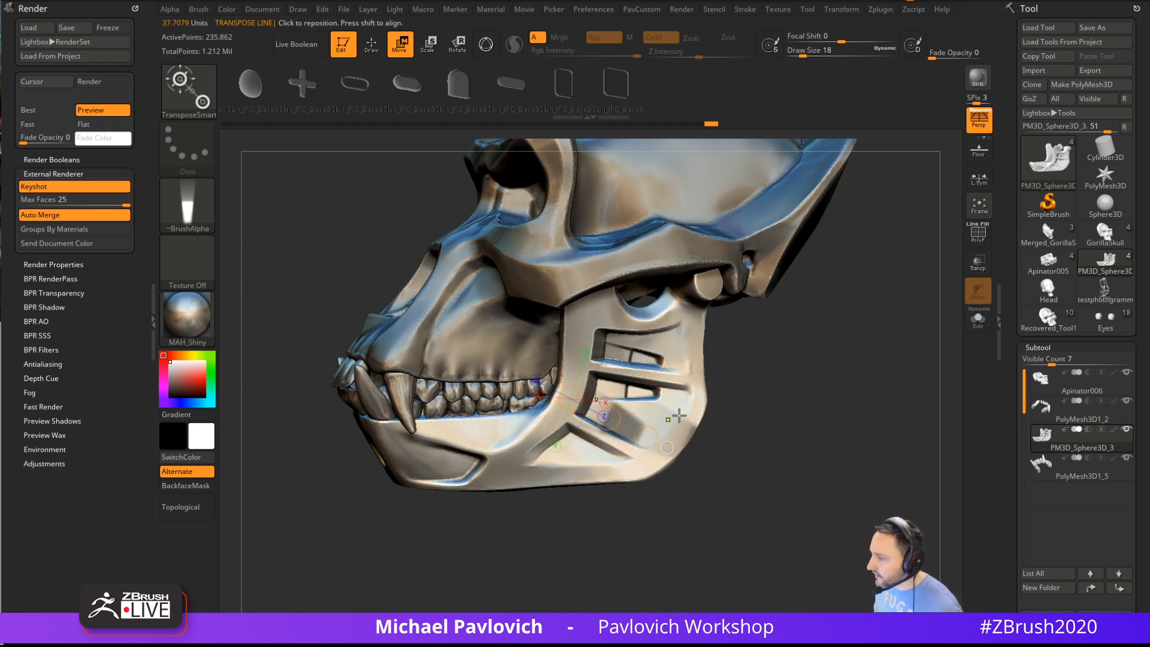
mouse_move(803, 395)
left_mouse_down()
mouse_move(783, 426)
mouse_move(744, 395)
left_mouse_up()
key("ctrl+z")
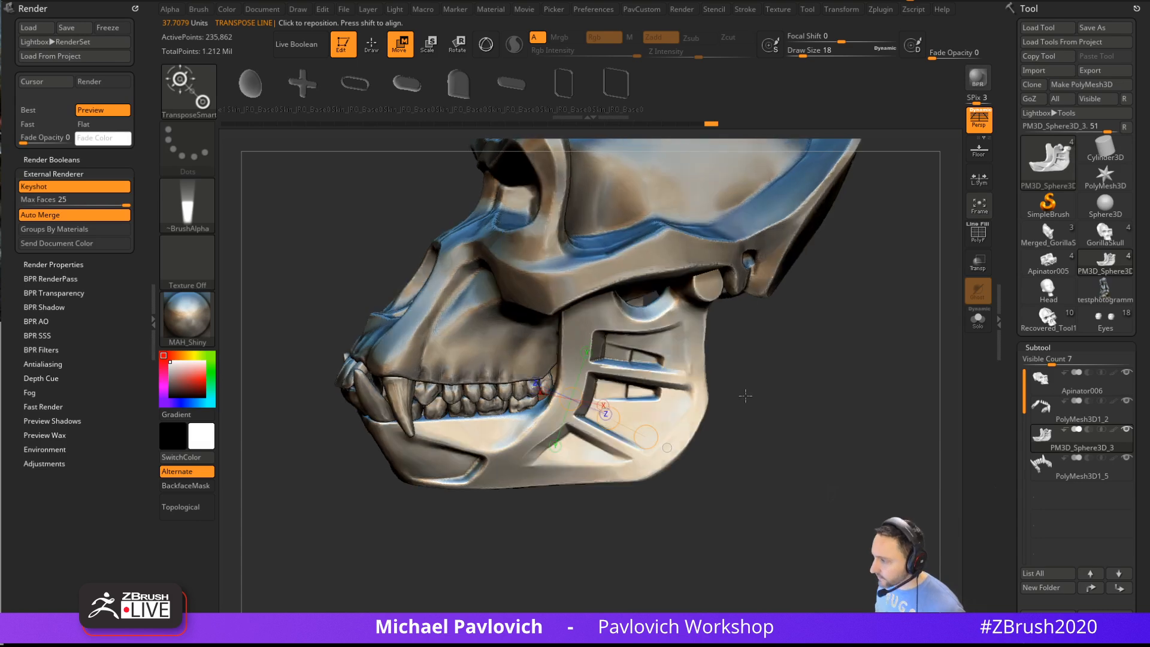
Mask a tapered strip across the jaw's lower recessed panel with TransposeSmart and invert the mask
left_click_drag(646, 413, 687, 436, "ctrl")
left_click_drag(592, 409, 649, 444, "ctrl")
left_click(839, 461, "ctrl")
left_click_drag(861, 437, 837, 403)
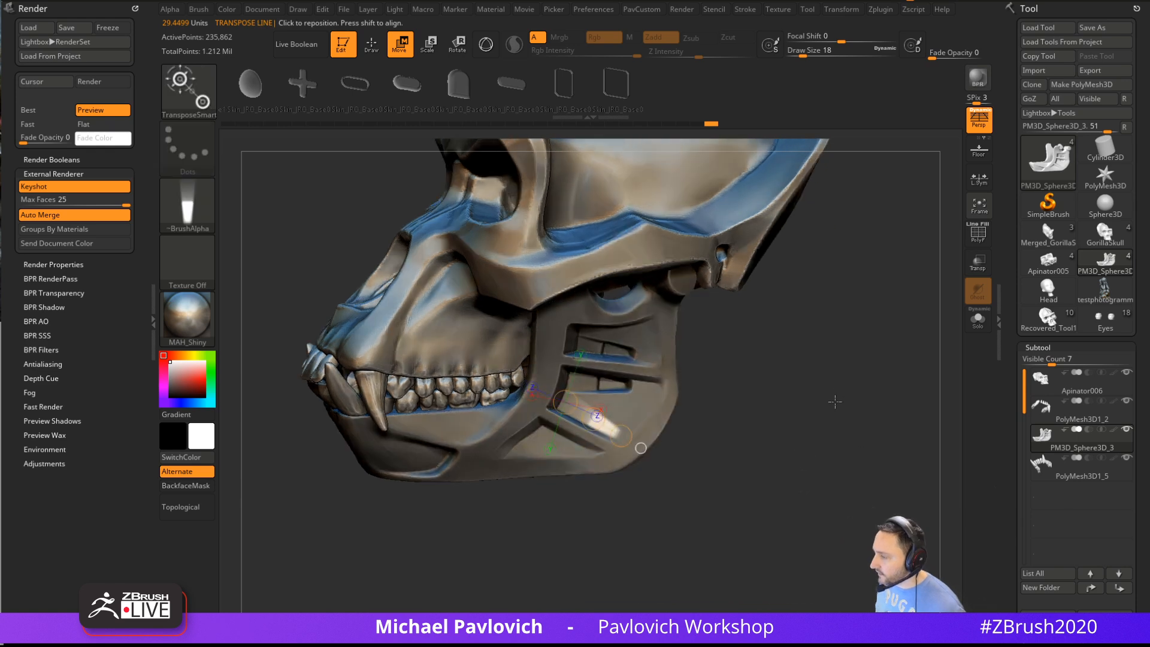
Push the unmasked tapered strip inward with the Inflate deformation at about -27 and clear the mask
key("q")
key("p")
left_click_drag(849, 183, 836, 184)
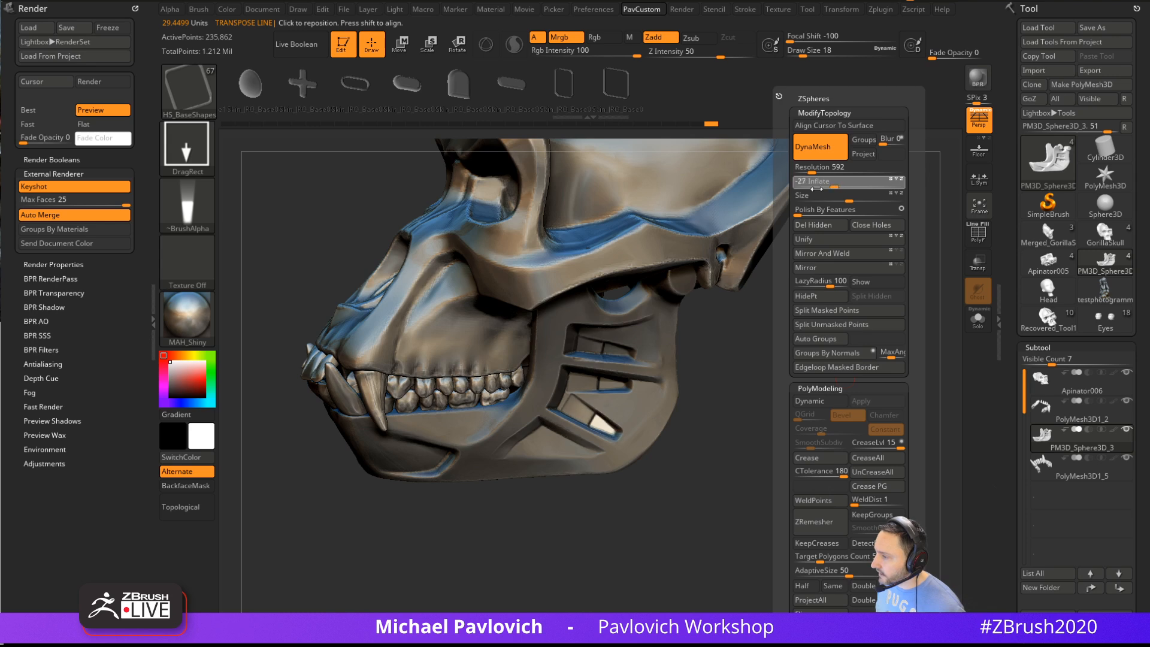
left_click_drag(722, 358, 693, 378)
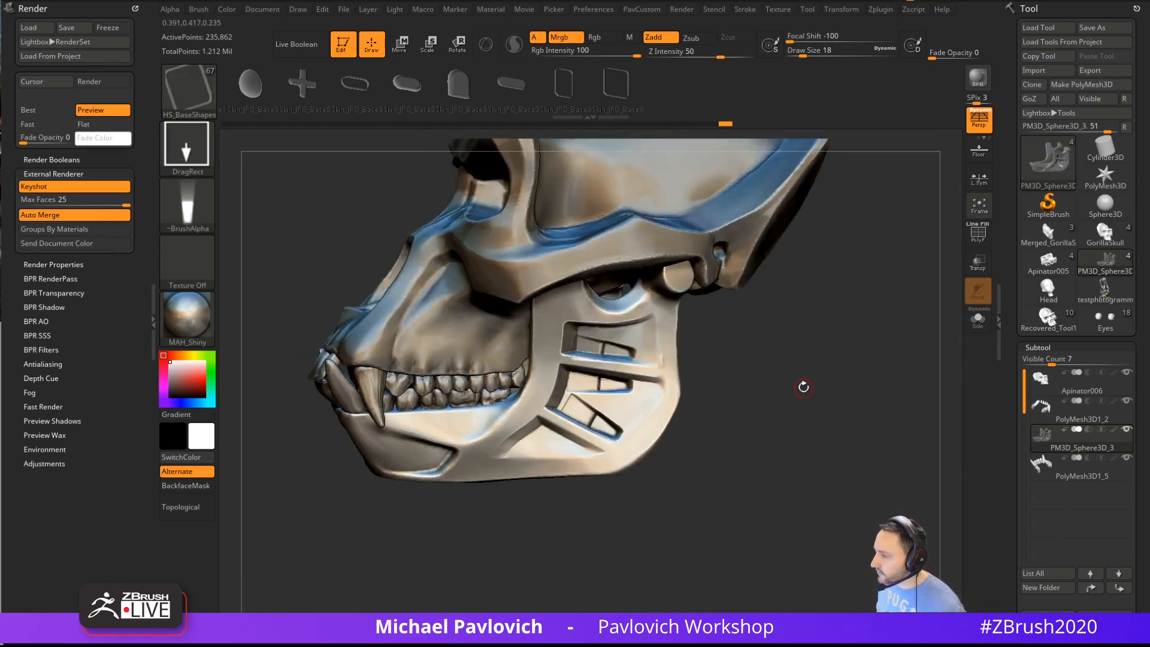
Switch to the Standard brush
mouse_move(803, 385)
left_mouse_down()
mouse_move(833, 360)
mouse_move(797, 369)
mouse_move(797, 392)
mouse_move(809, 343)
mouse_move(793, 362)
left_mouse_up()
key("b")
key("s")
key("t")
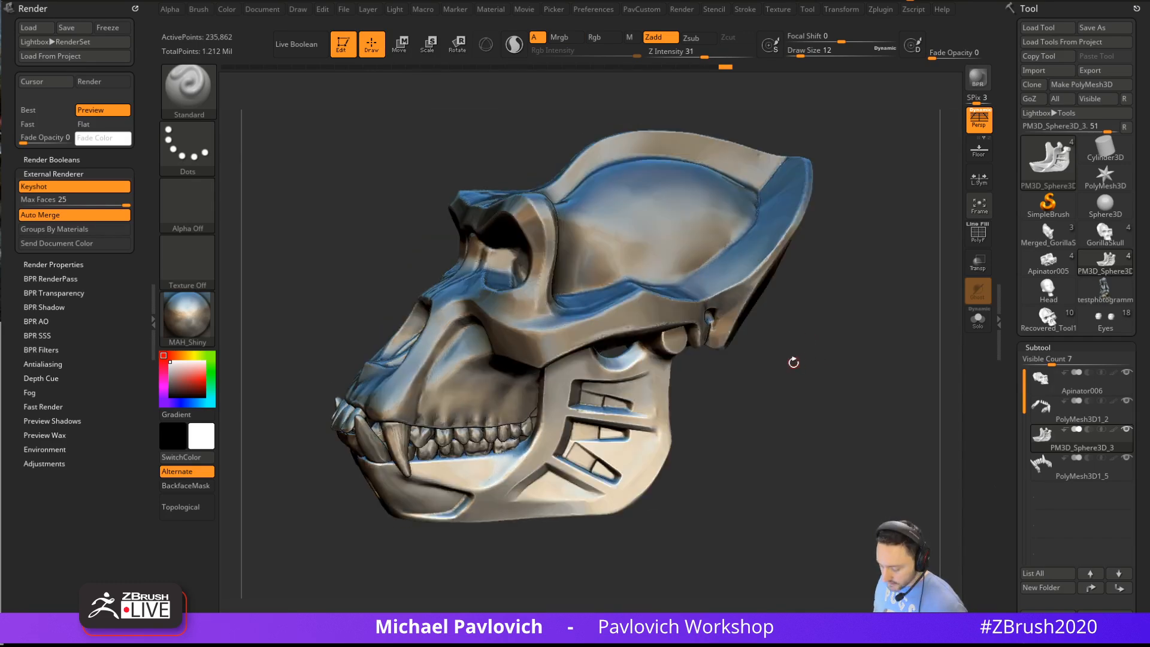
Draw a Cylinder3D primitive on a cleared canvas and give it the StartupMaterial
key("t")
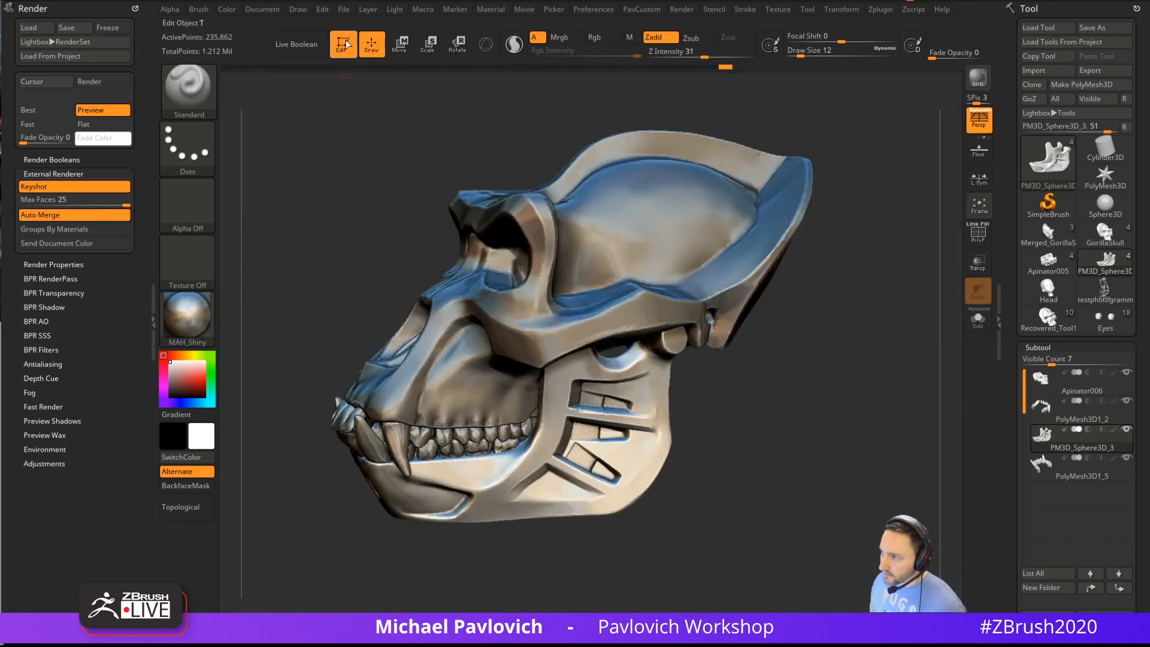
key("ctrl+n")
left_click(1048, 204)
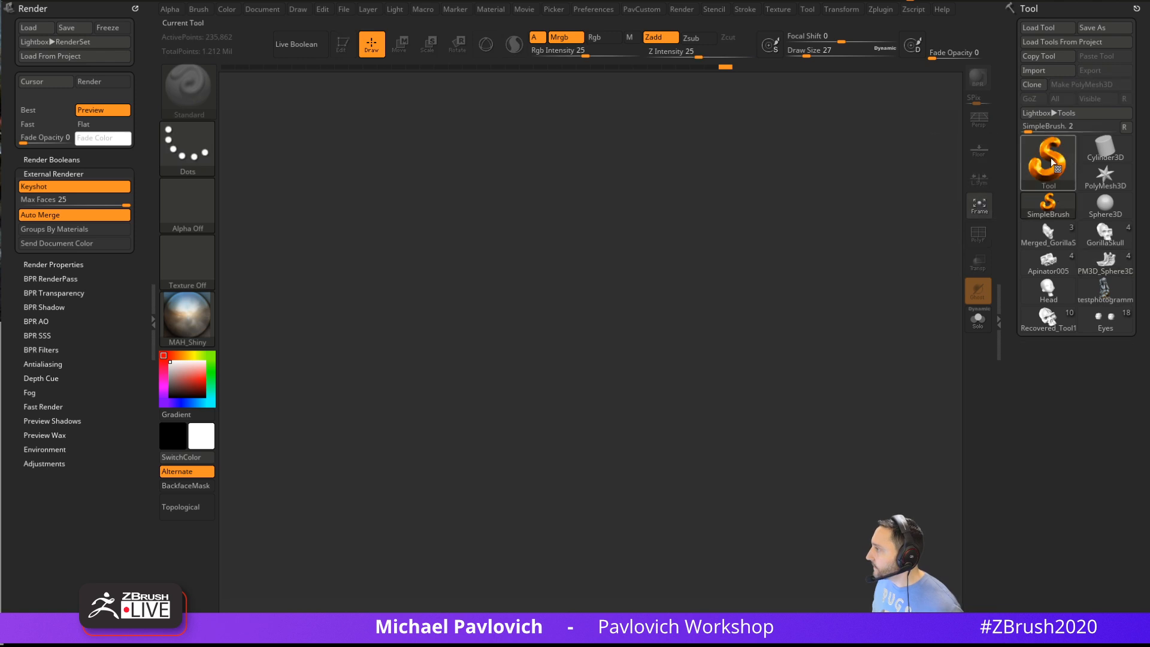
left_click(1049, 157)
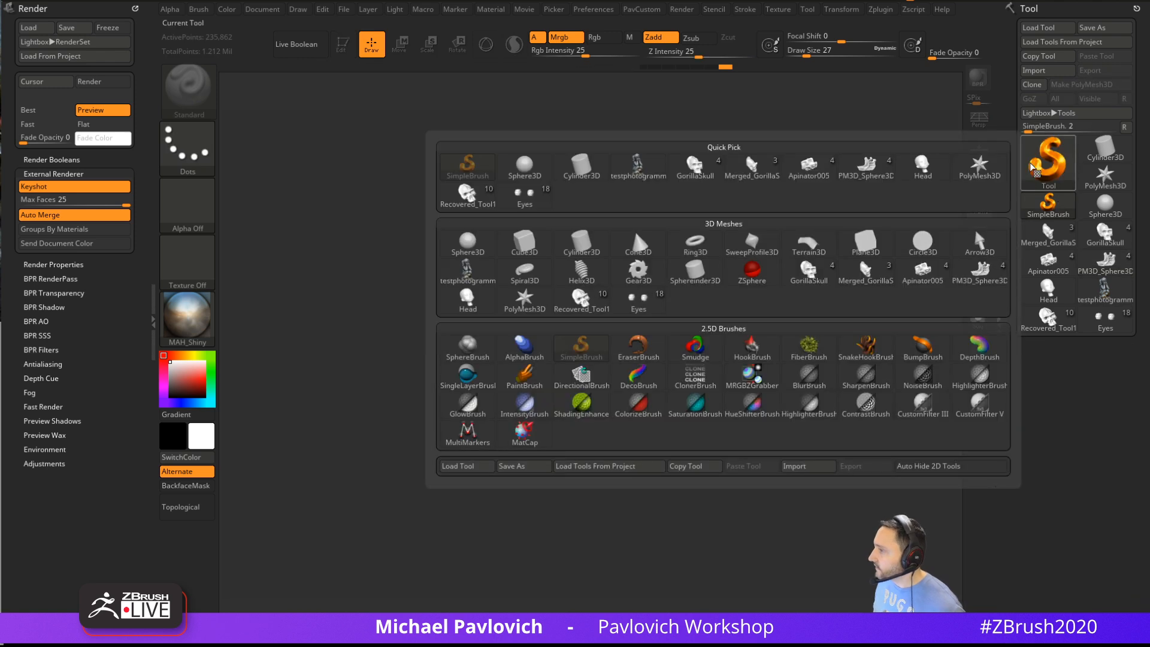
left_click(589, 256)
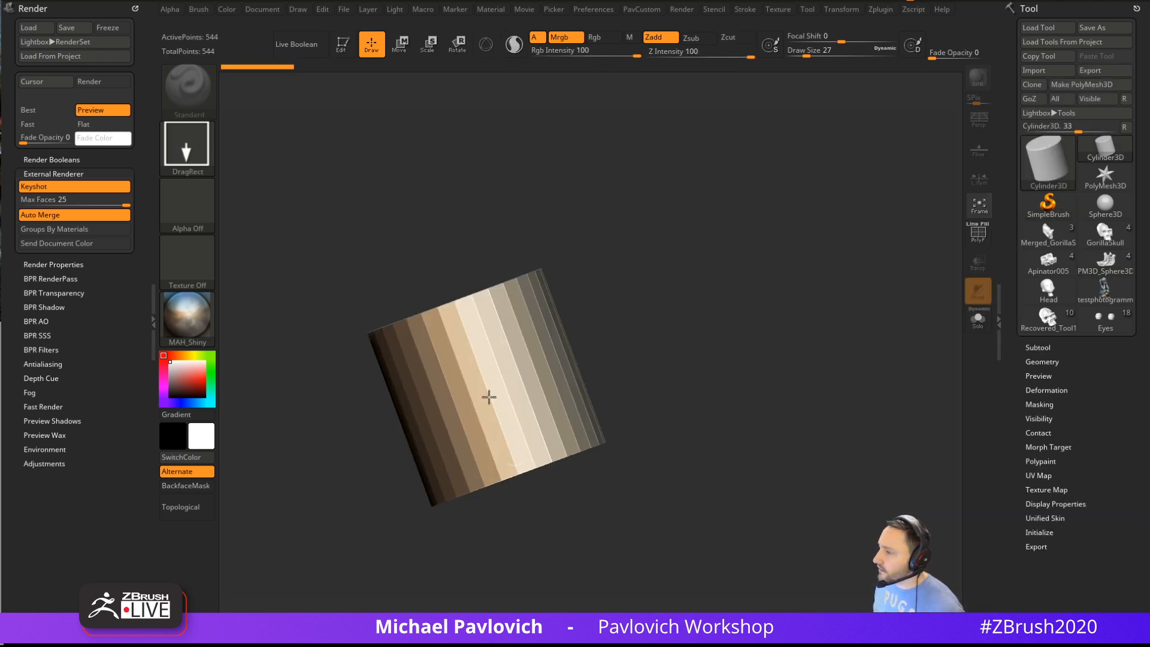
left_click(191, 327)
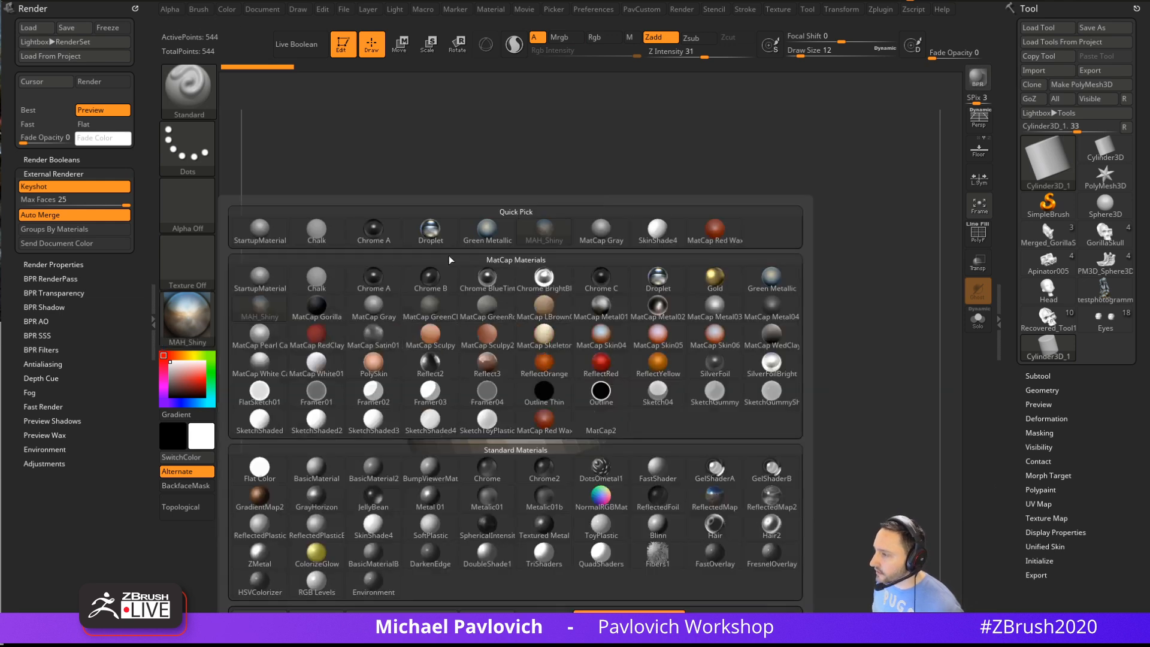
left_click(265, 235)
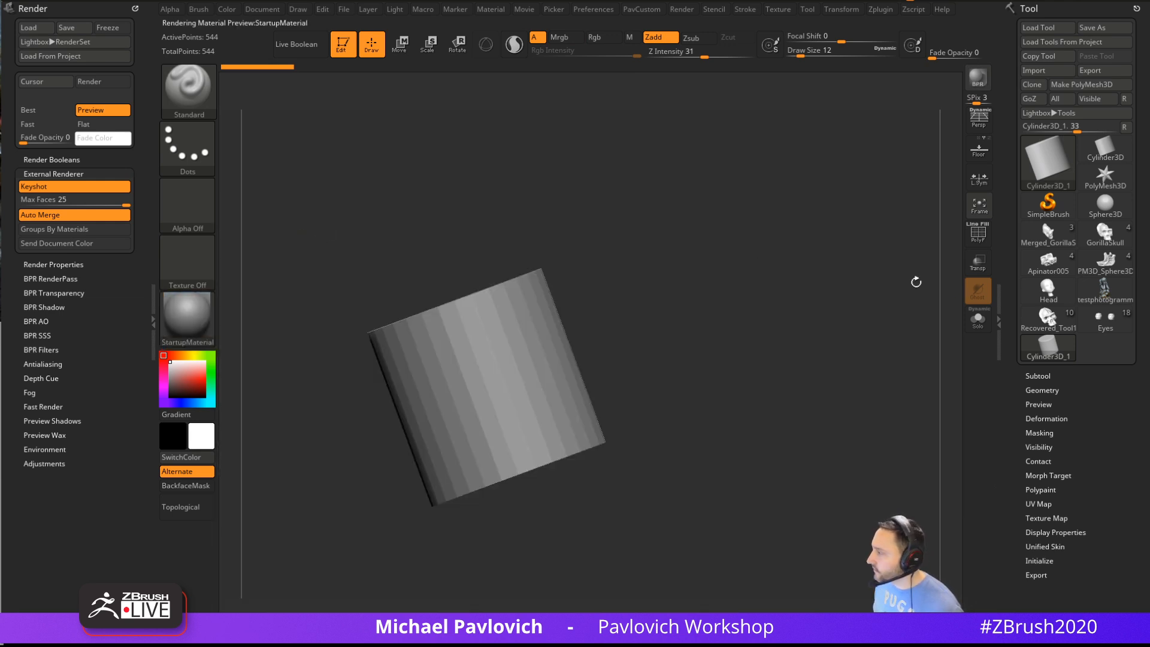
Set the cylinder's HDivide to 16 and convert it to a PolyMesh3D with its wireframe shown
left_click(1039, 560)
left_click(1031, 486)
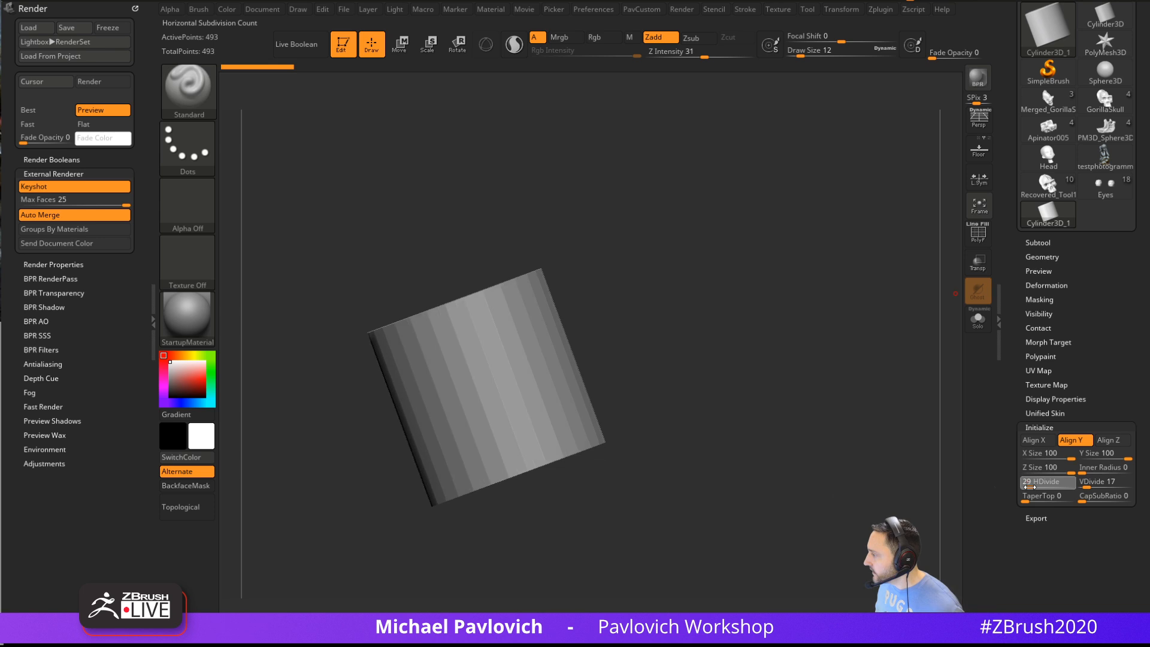
key("Return")
left_click_drag(776, 221, 906, 267, "shift")
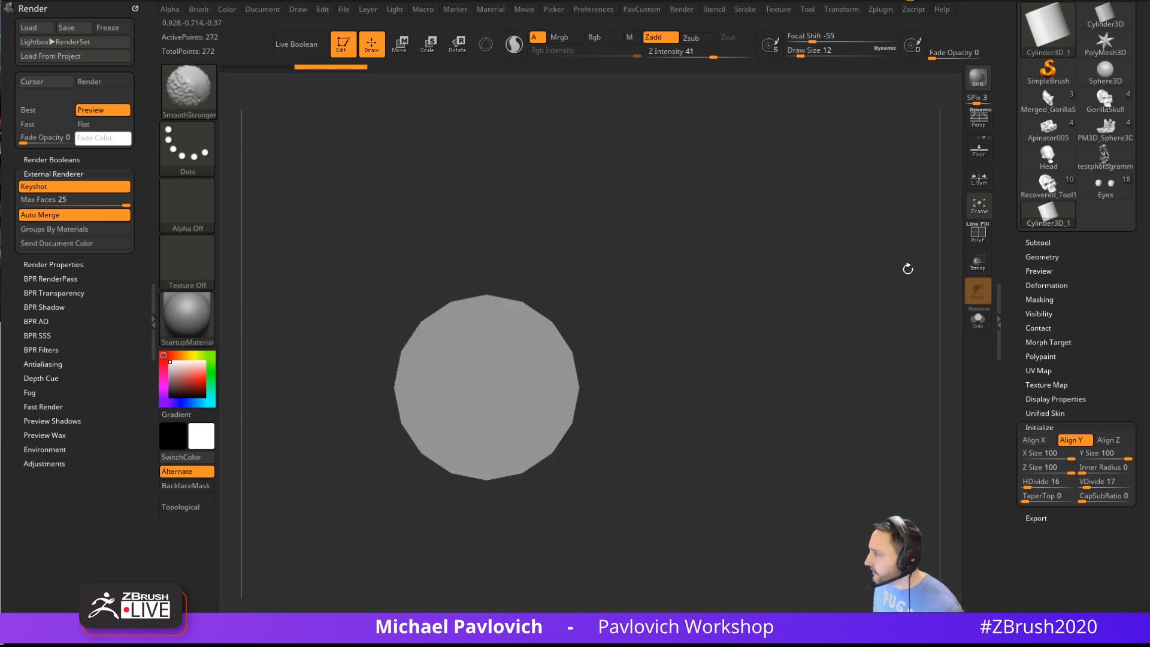
key("shift+f")
key("w")
left_click_drag(1019, 109, 1021, 278)
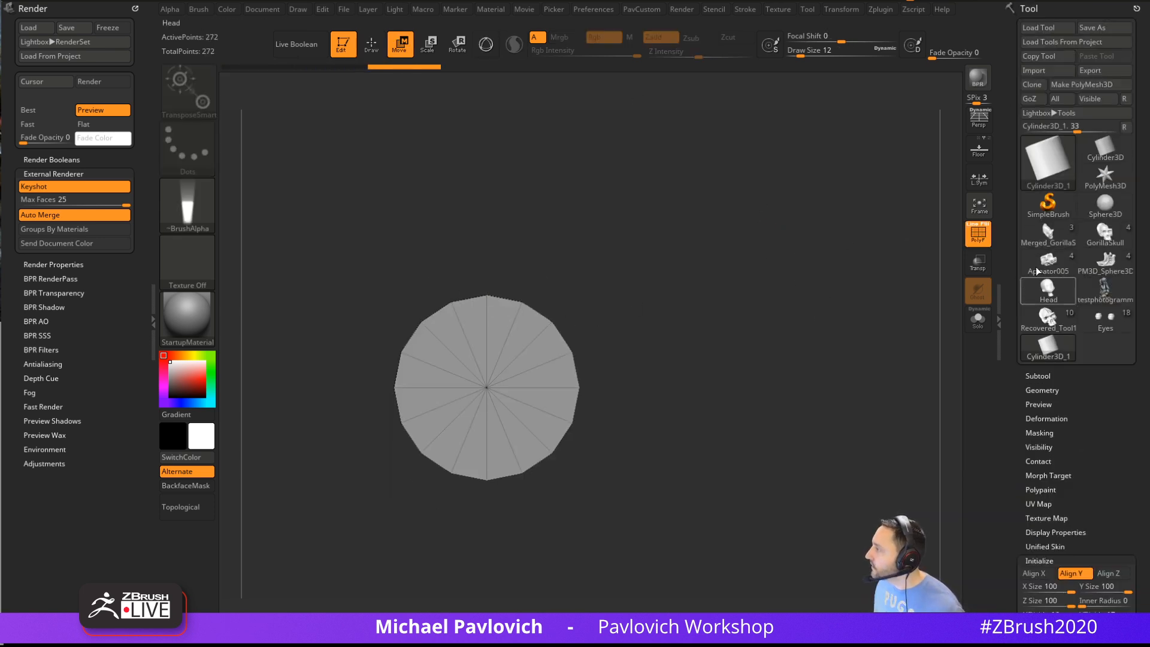
left_click(1093, 87)
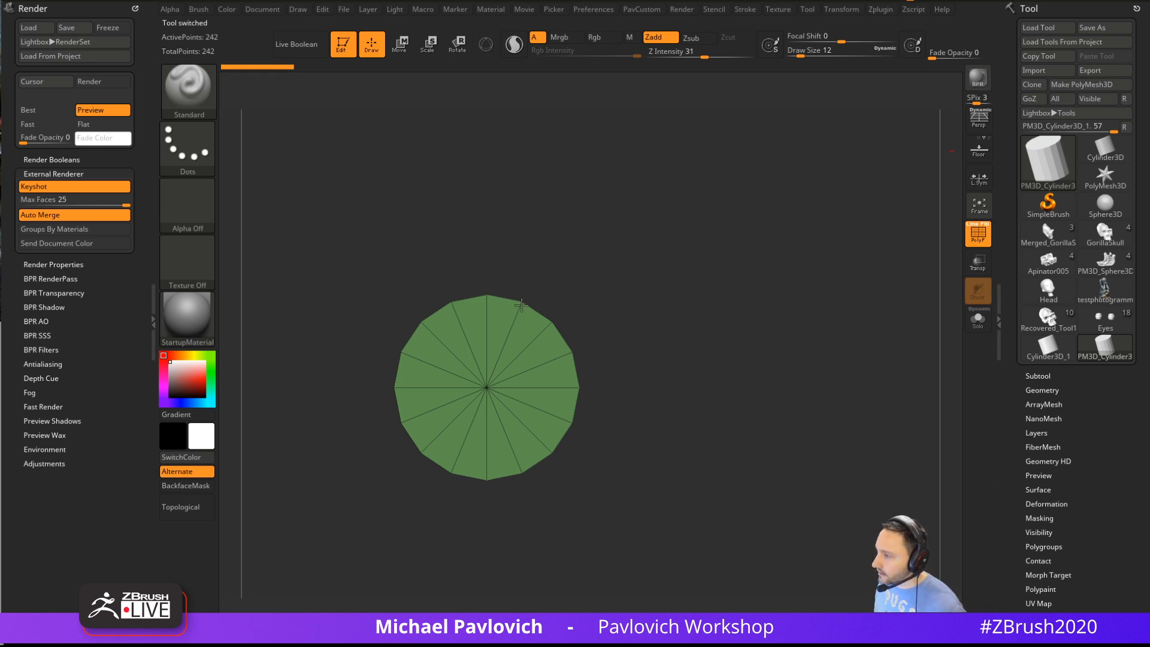
Stretch the cylinder sideways into a capsule shape with the gizmo's Extender deformer and return to Draw mode
left_click_drag(568, 293, 576, 274, "alt")
key("w")
left_click_drag(600, 361, 685, 364, "alt")
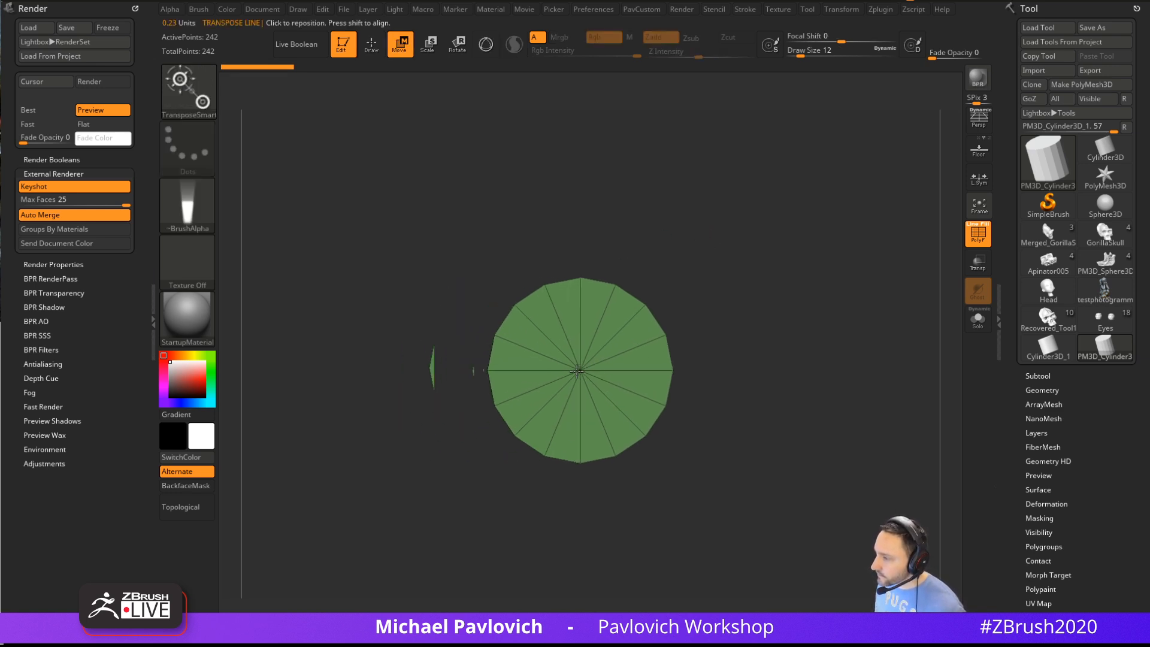
key("y")
left_click(539, 376)
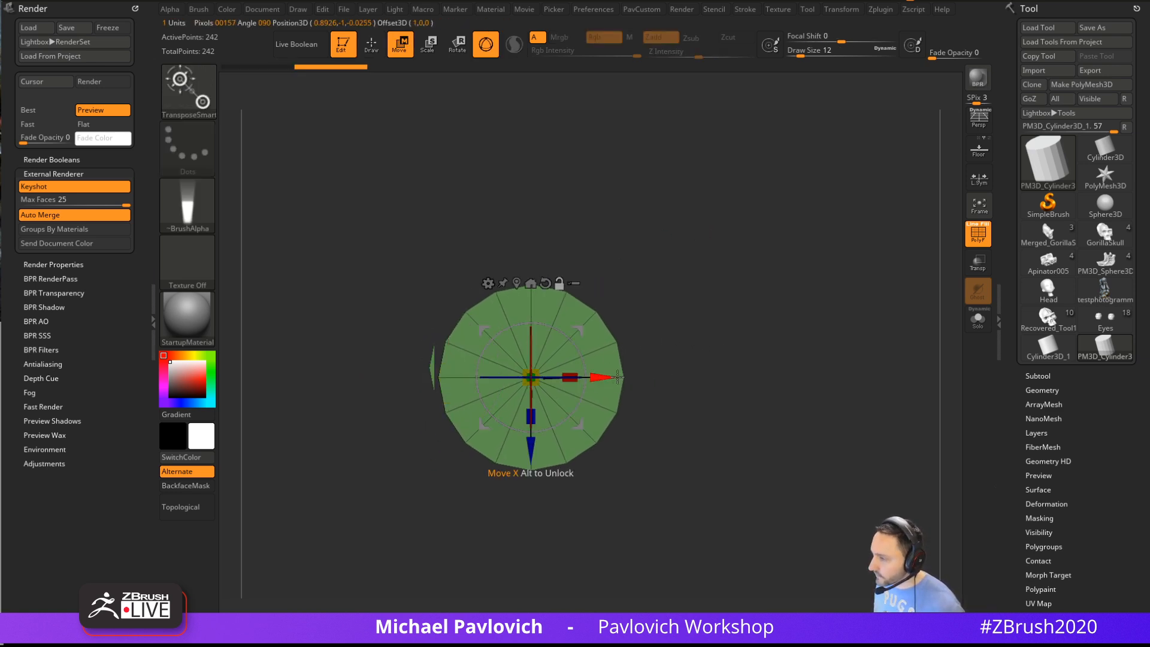
left_click(441, 282)
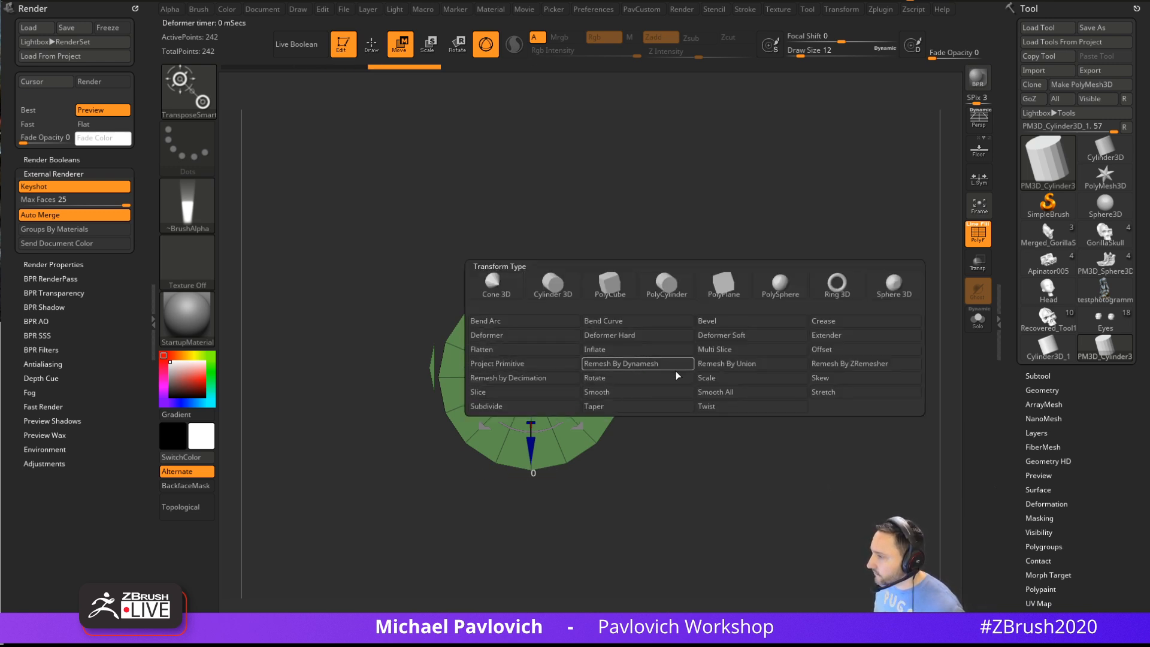
left_click(829, 334)
left_click_drag(642, 377, 707, 377)
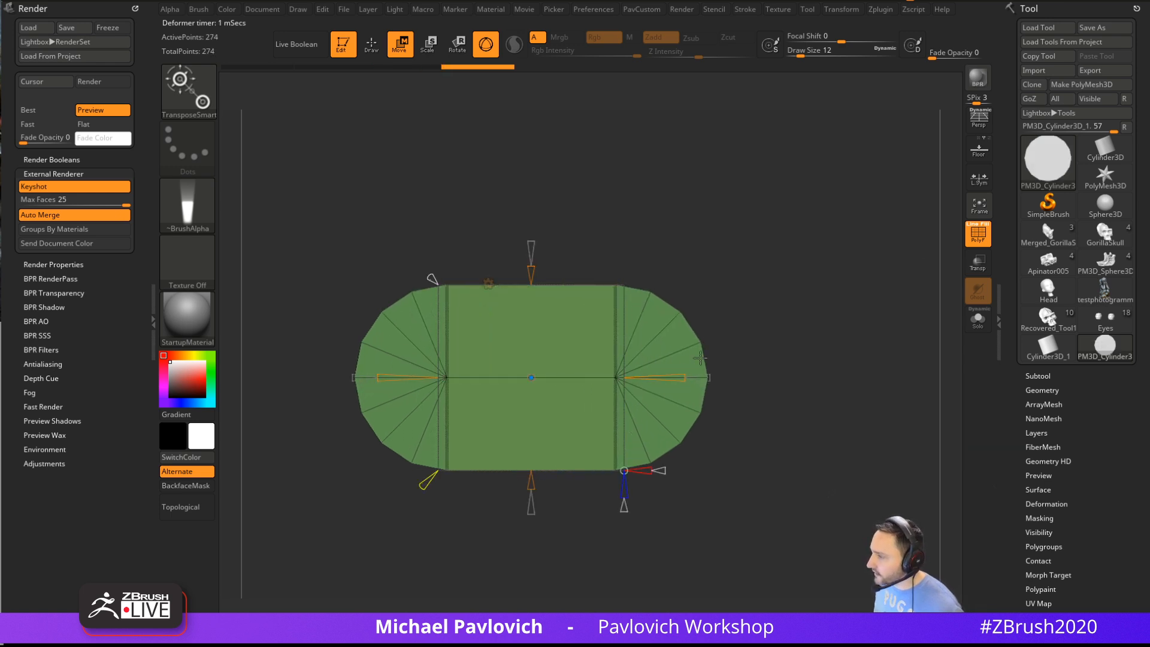
key("q")
mouse_move(827, 311)
left_mouse_down()
mouse_move(845, 282)
mouse_move(800, 278)
left_mouse_up()
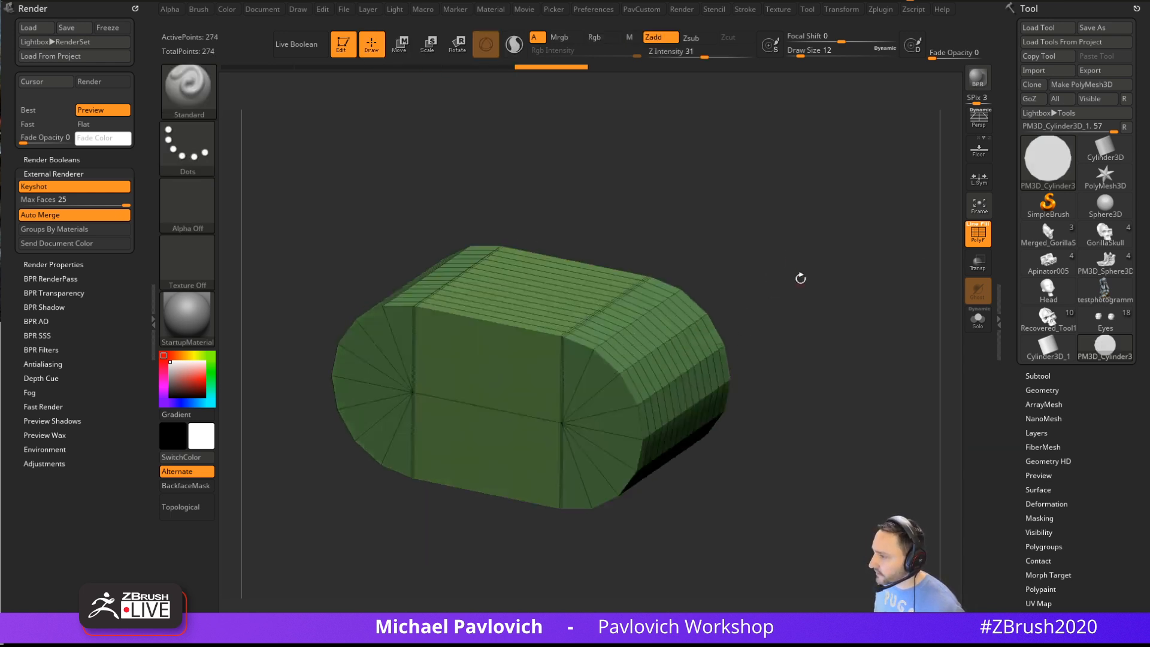
left_click(1042, 390)
left_click_drag(1002, 255, 1001, 246)
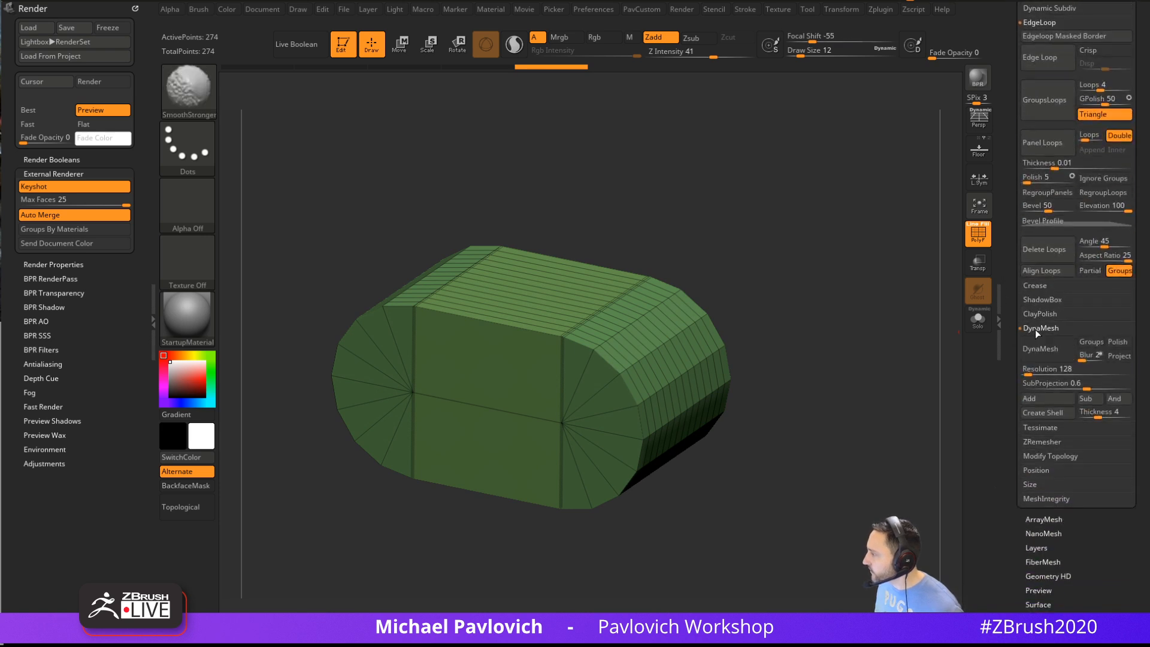
left_click(1035, 329)
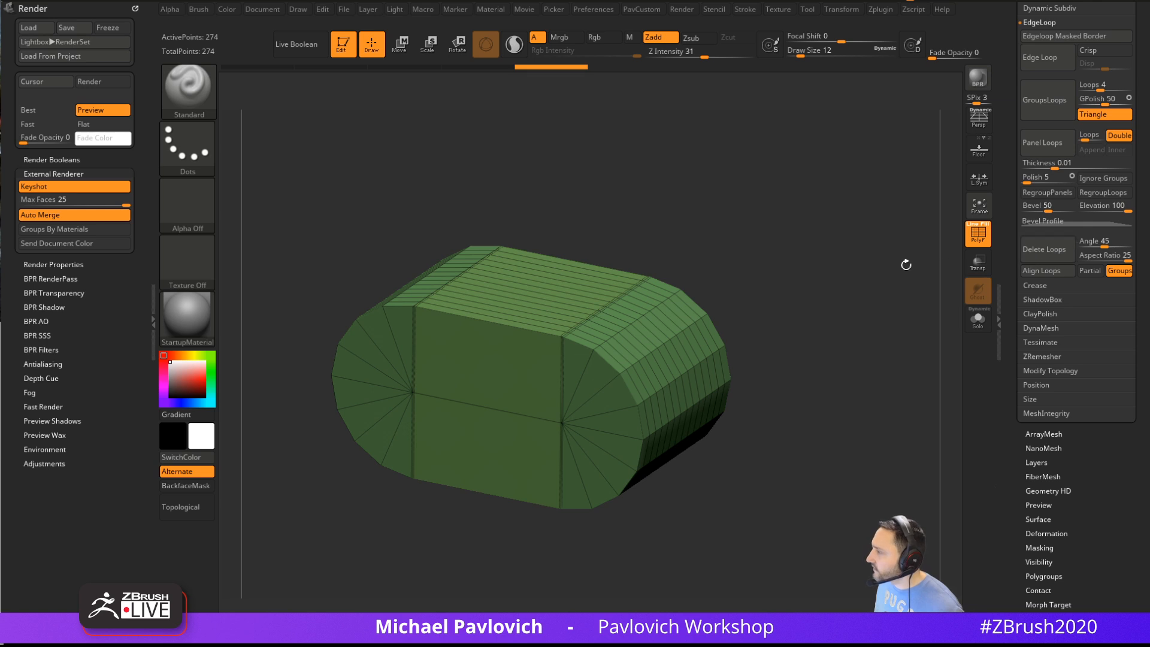
Select the ZModeler brush, isolate the capsule's flat front cap and delete the hidden polygons
key("b")
key("z")
key("m")
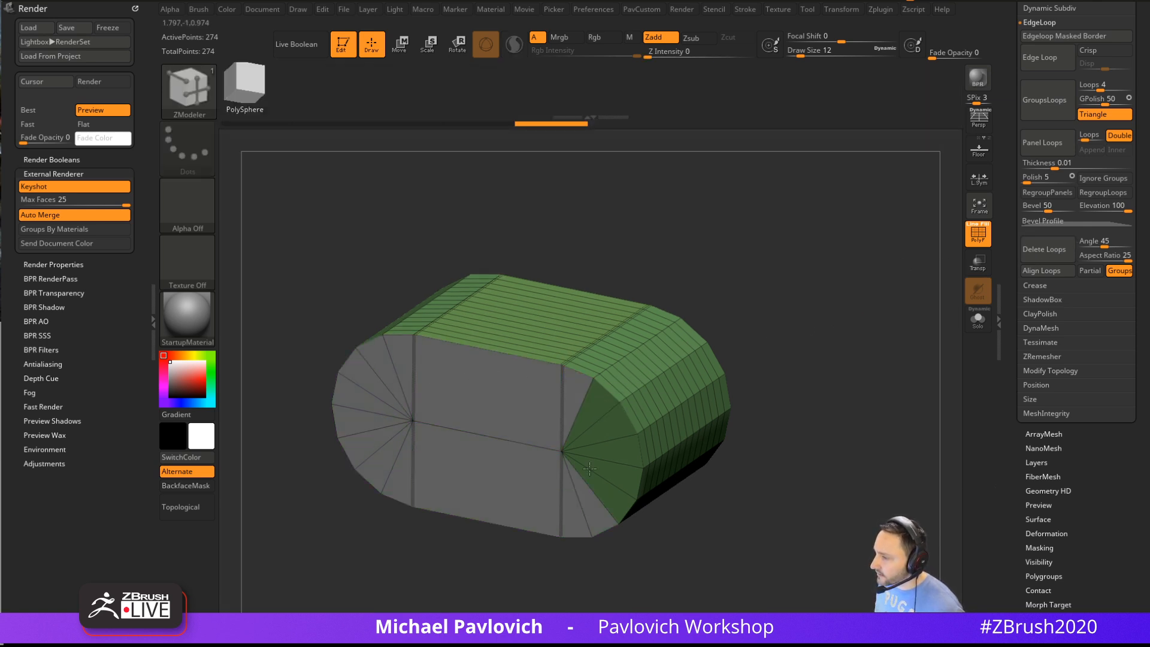
left_click(561, 446, "ctrl+shift")
key("3")
left_click(682, 227)
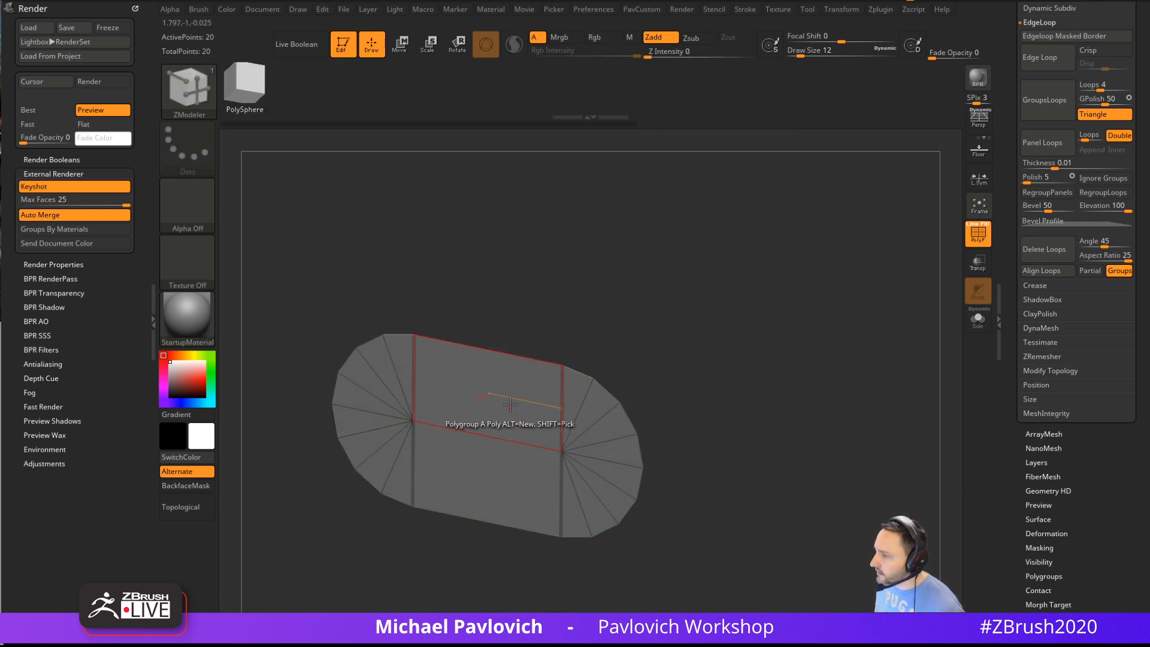
Extrude the entire flat cap into a thick capsule-shaped block with a ZModeler polygon action
key("space")
left_click(589, 157)
left_click(606, 319)
left_click_drag(506, 414, 580, 367)
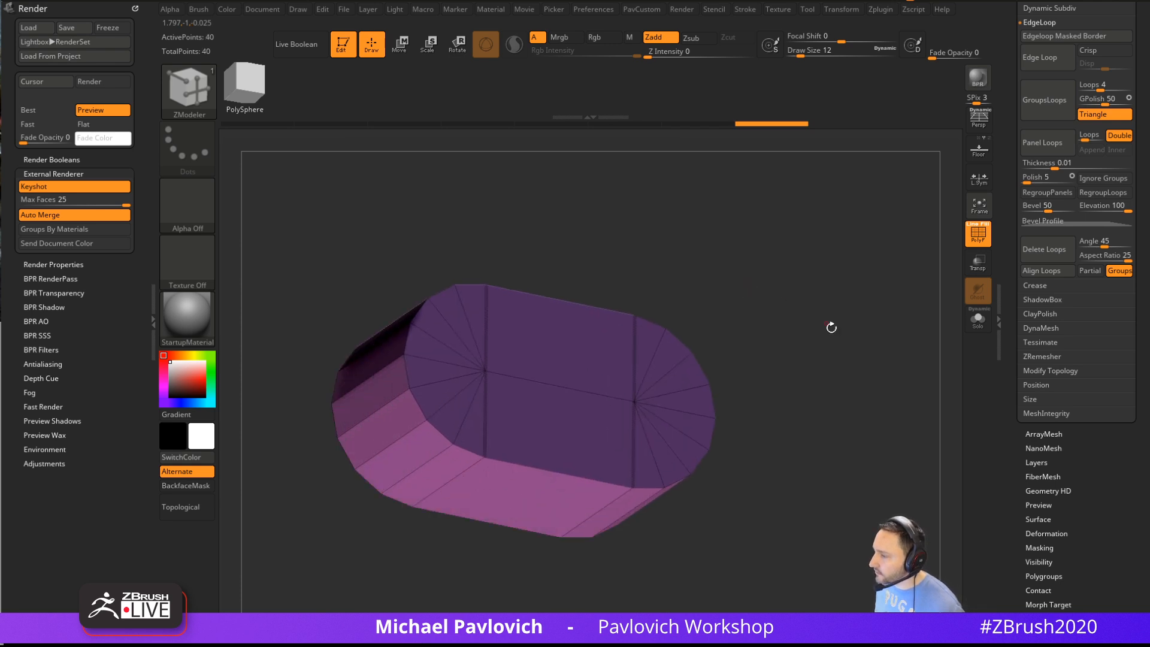
Bevel the complete edge loop around the capsule block's front face
key("3")
left_click_drag(716, 491, 722, 351)
key("space")
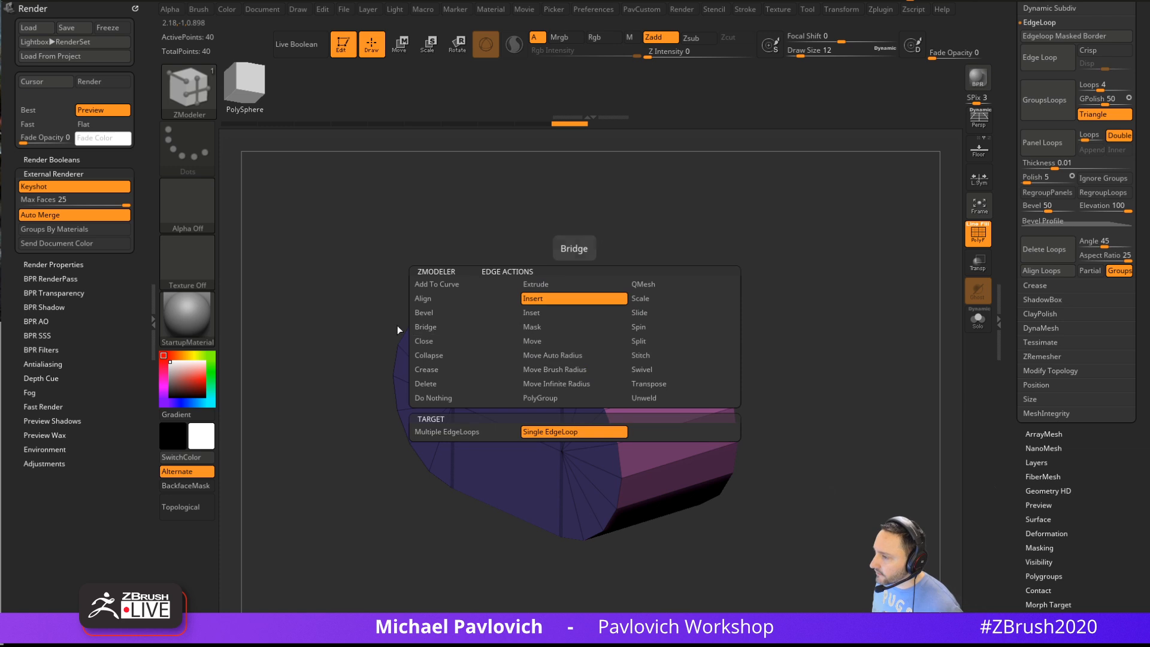
left_click(440, 312)
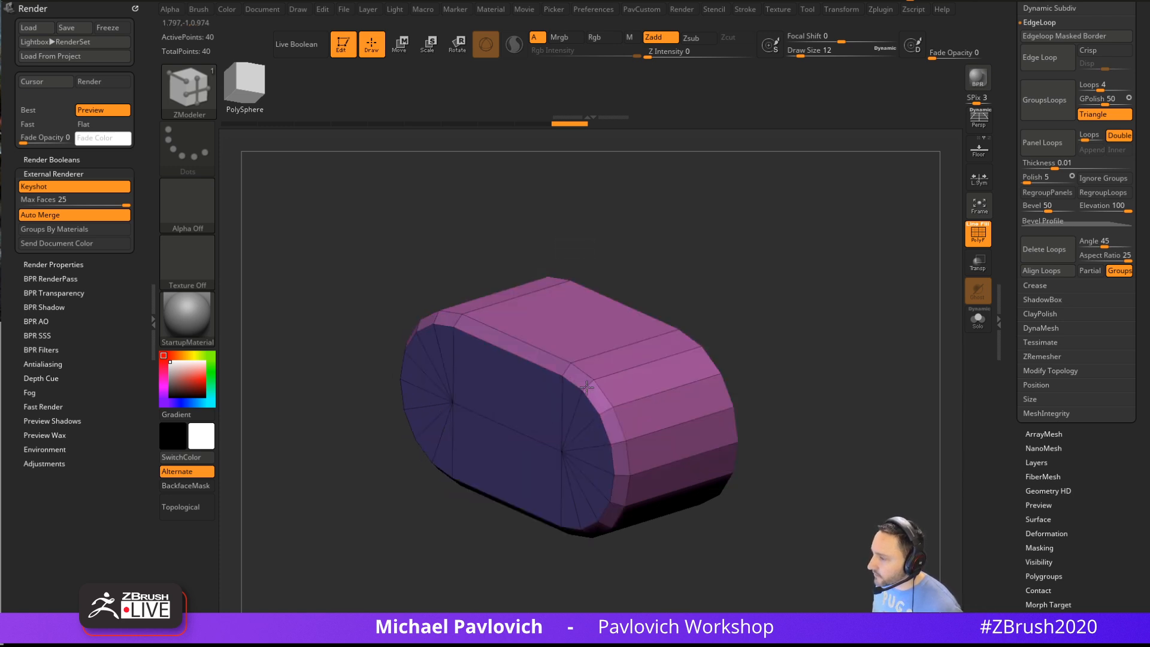
left_click_drag(586, 388, 607, 380)
left_click_drag(772, 287, 772, 252)
key("grave")
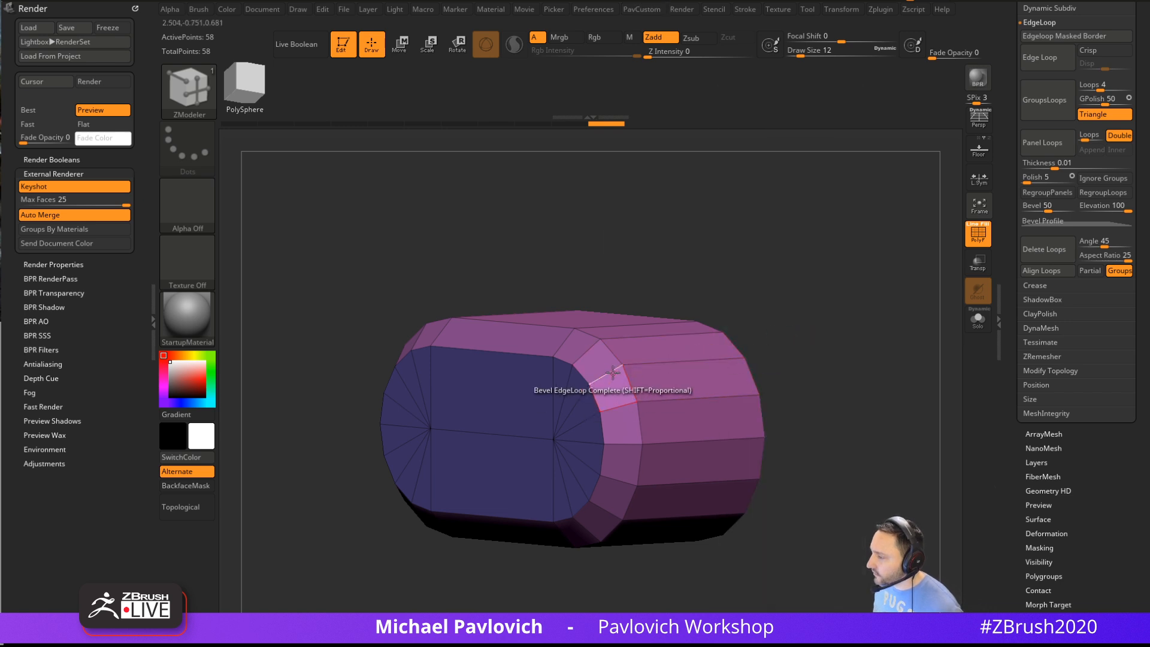
Insert multiple edge loops with interactive resolution along the beveled band around the front face
key("space")
left_click(598, 298)
left_click(530, 432)
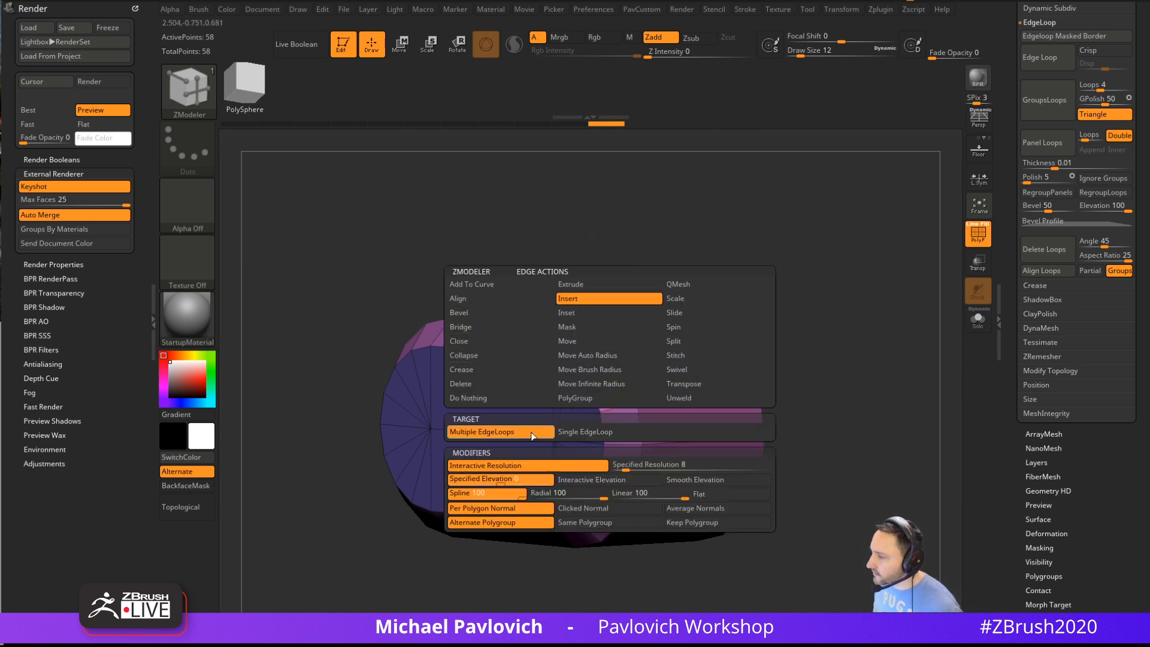
right_click_drag(584, 473, 581, 363)
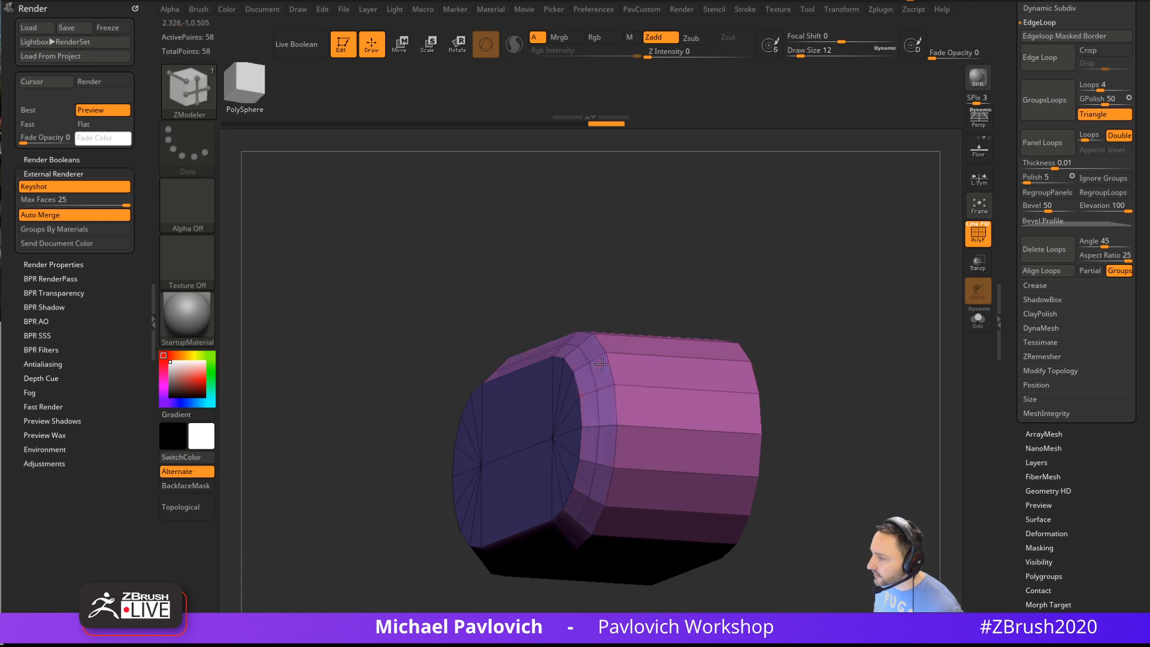
left_click_drag(602, 364, 670, 324)
Assign polygroups to the capsule block using Groups By Normals
right_click_drag(763, 335, 823, 324, "ctrl")
key("3")
right_click_drag(664, 342, 643, 379)
key("3")
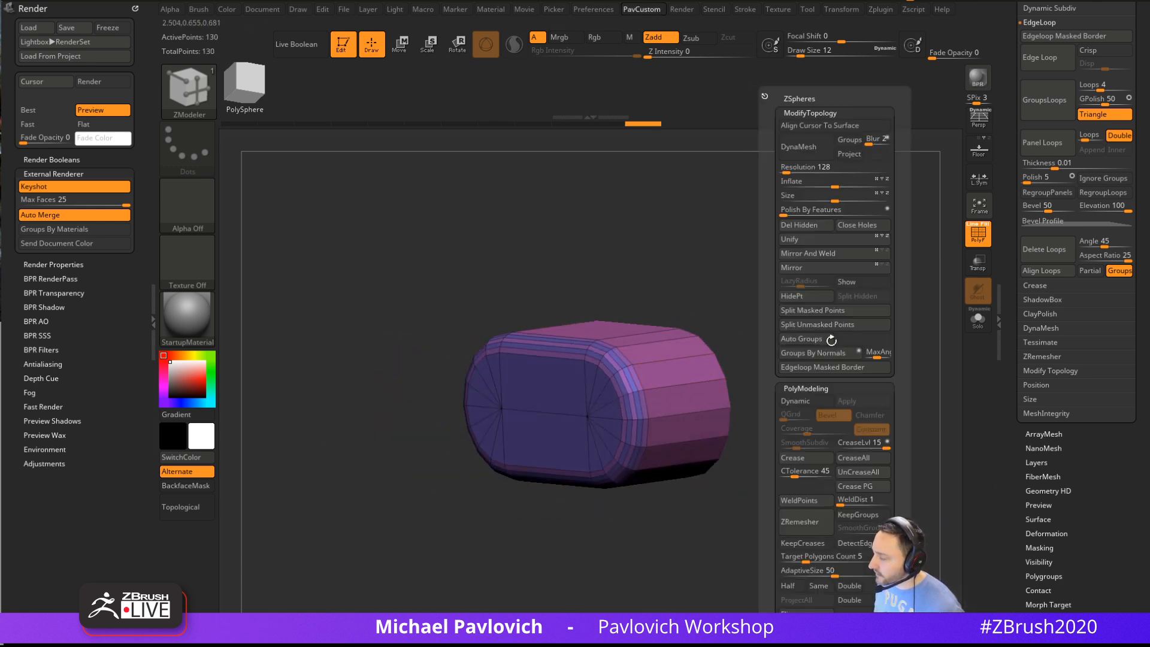
left_click(811, 354)
Isolate the capsule's side wall, crease its border edges and show the whole model again
right_click_drag(764, 336, 857, 335, "ctrl")
left_click_drag(873, 258, 631, 614, "ctrl+shift")
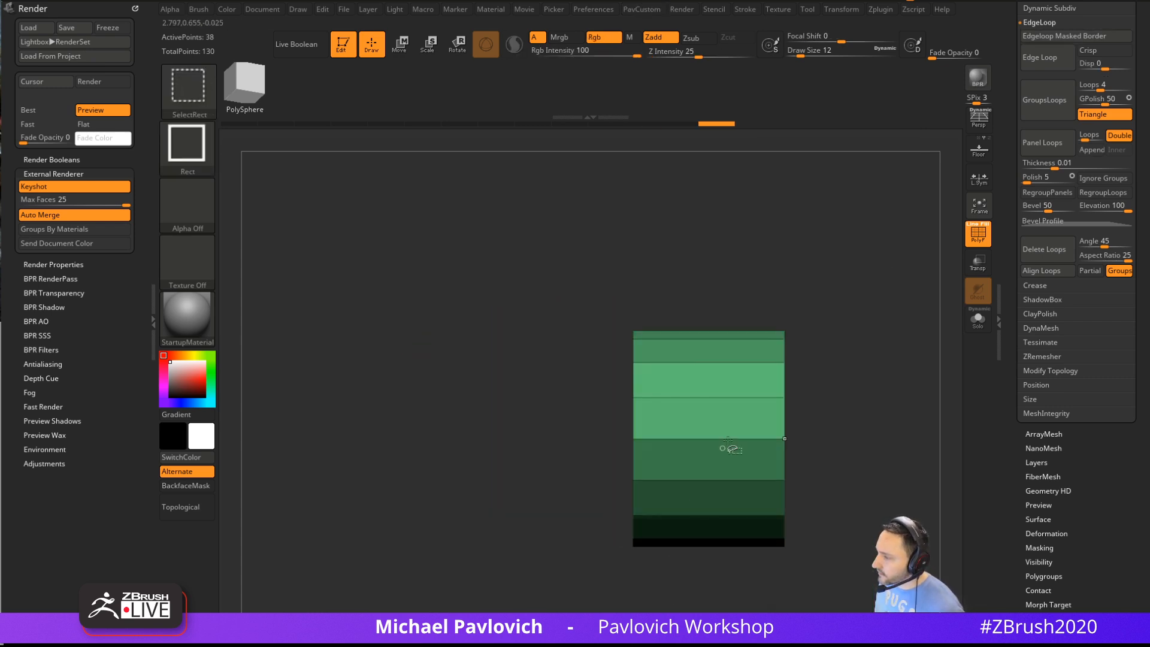
key("3")
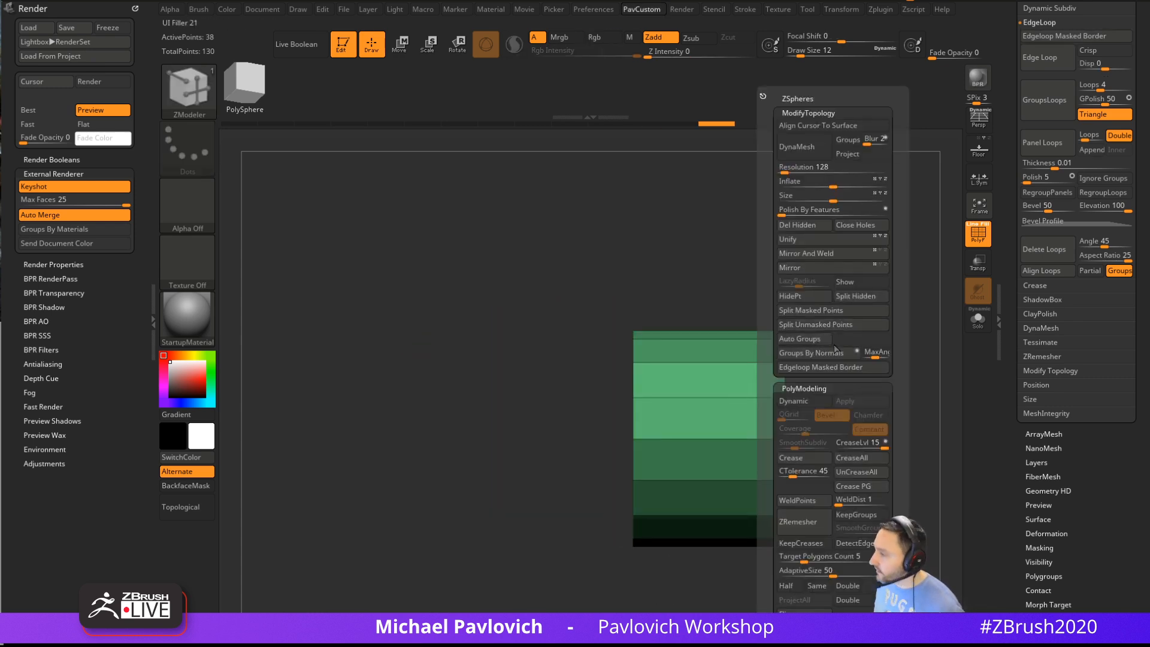
left_click(809, 459)
left_click(609, 460, "ctrl+shift")
Turn on Dynamic Subdivision with SmoothSubdiv at 3 and hide the capsule's wireframe
right_click_drag(829, 377, 823, 347, "ctrl")
right_click_drag(824, 347, 870, 318)
key("d")
key("shift+f")
key("3")
left_click_drag(844, 444, 836, 445)
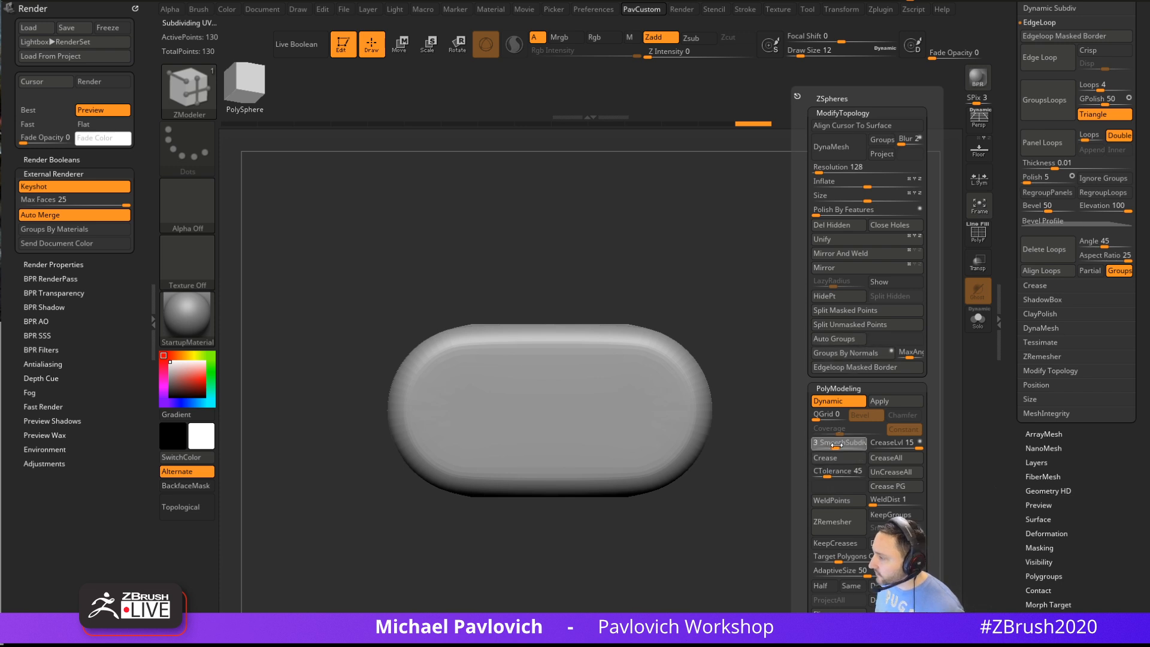
Create an alpha from the capsule mesh, centering the shape in the alpha preview and keeping the map size at 512
right_click_drag(717, 393, 830, 311)
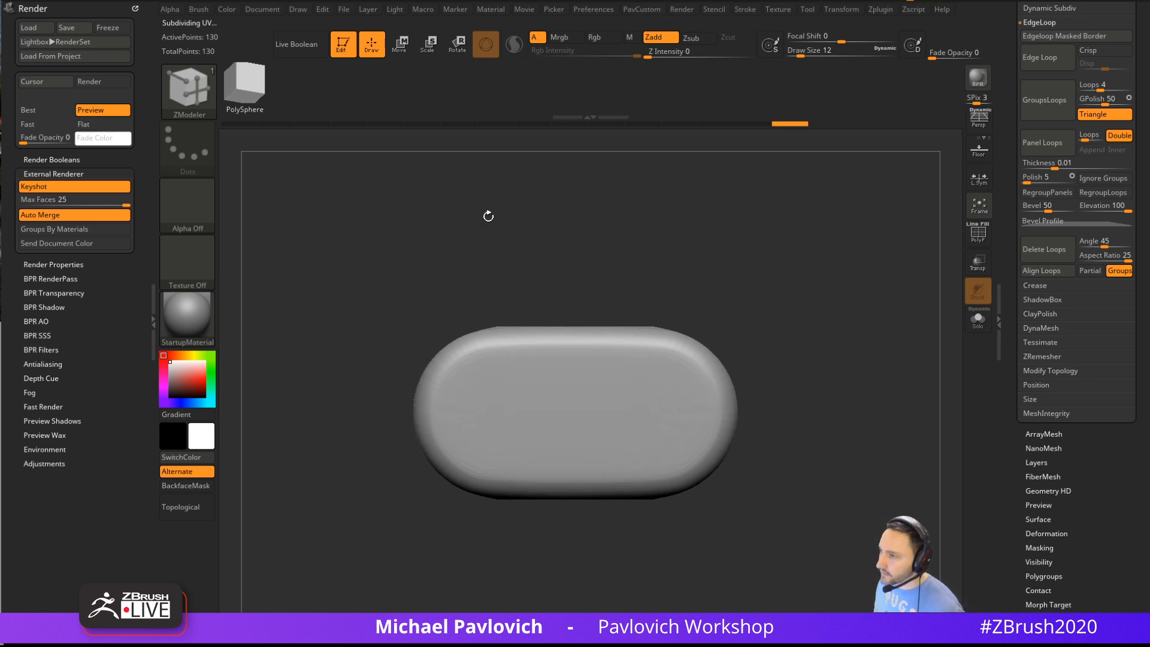
left_click(170, 9)
left_click(203, 294)
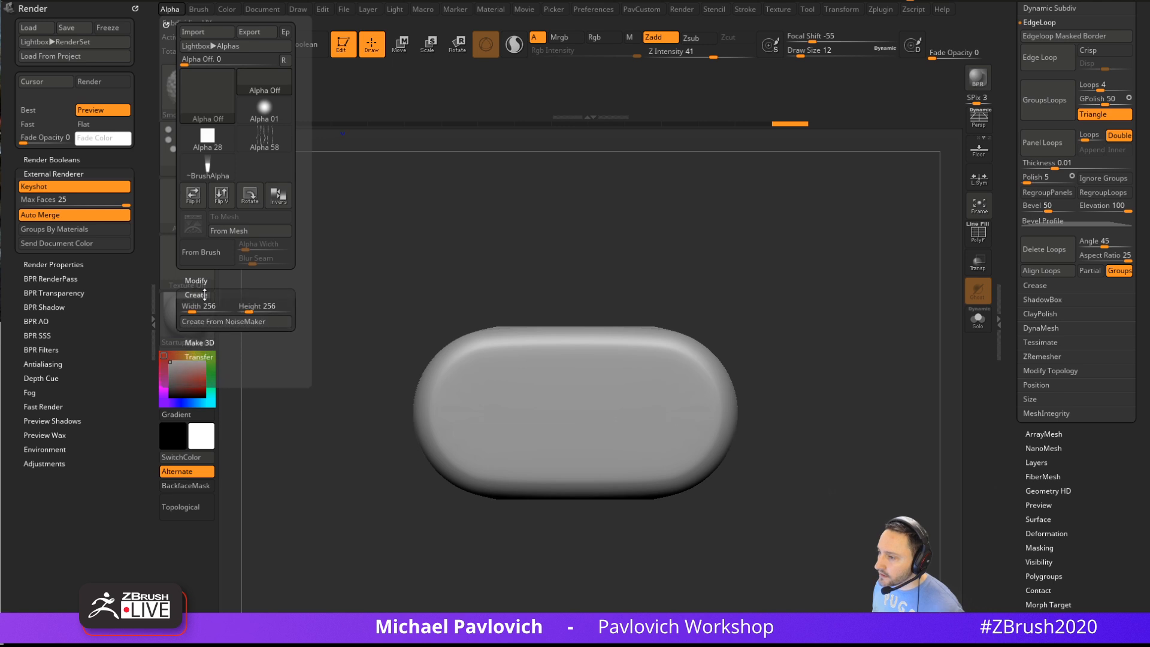
left_click(200, 342)
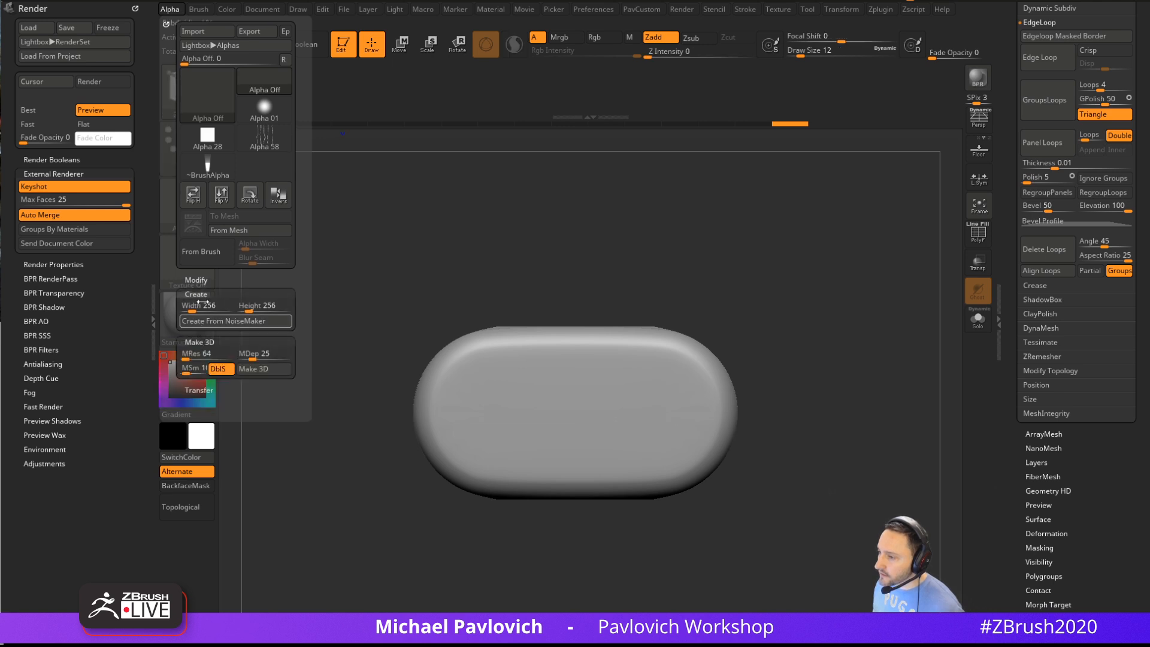
left_click(203, 279)
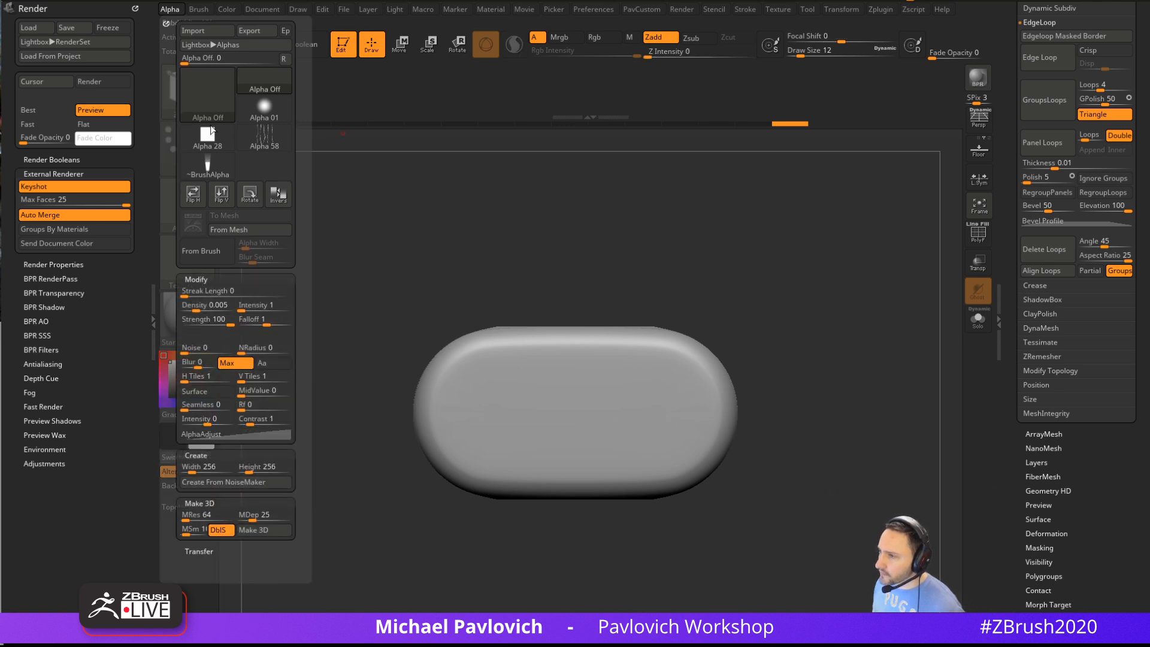
left_click(207, 92)
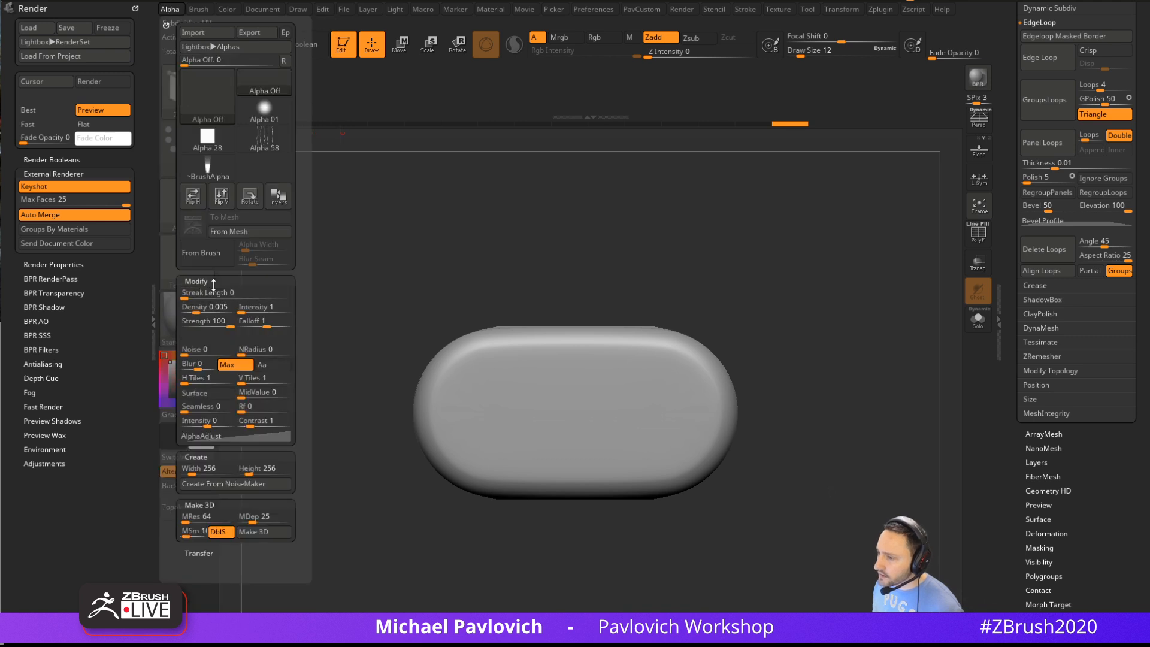
left_click(227, 231)
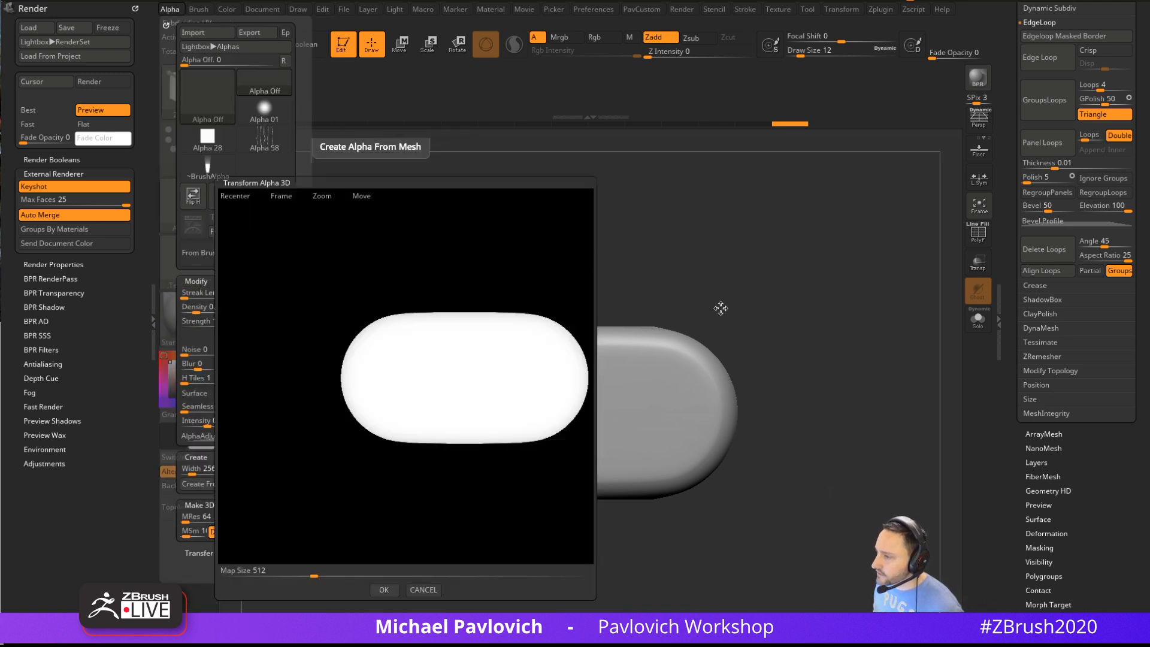
left_click_drag(547, 281, 442, 269)
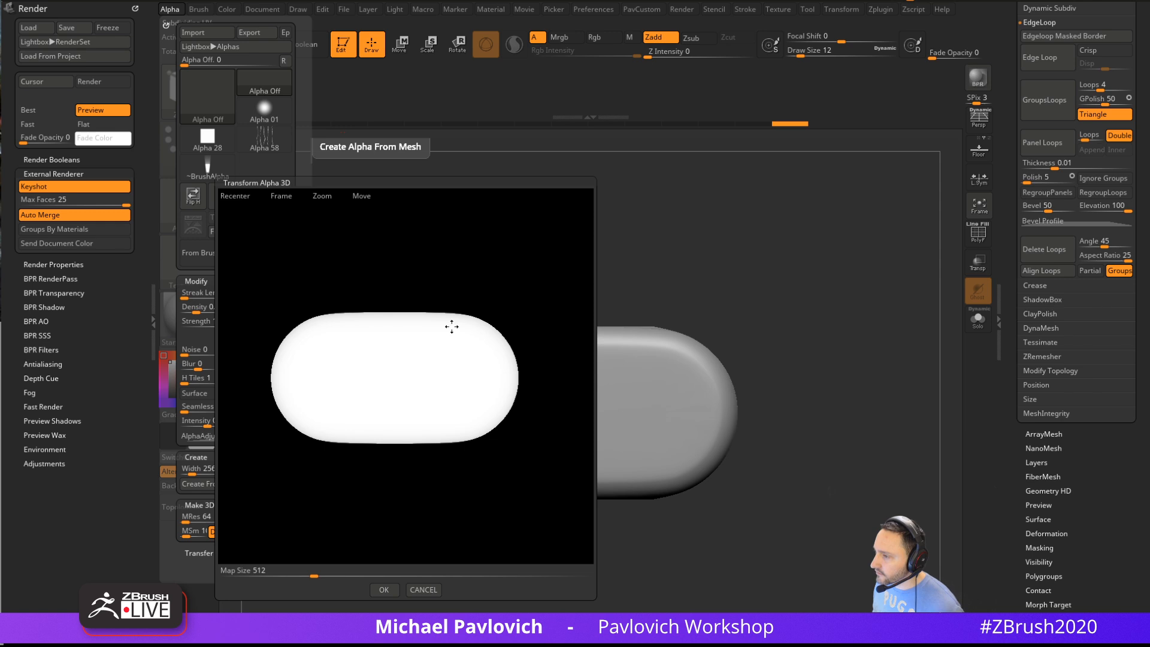
left_click(385, 590)
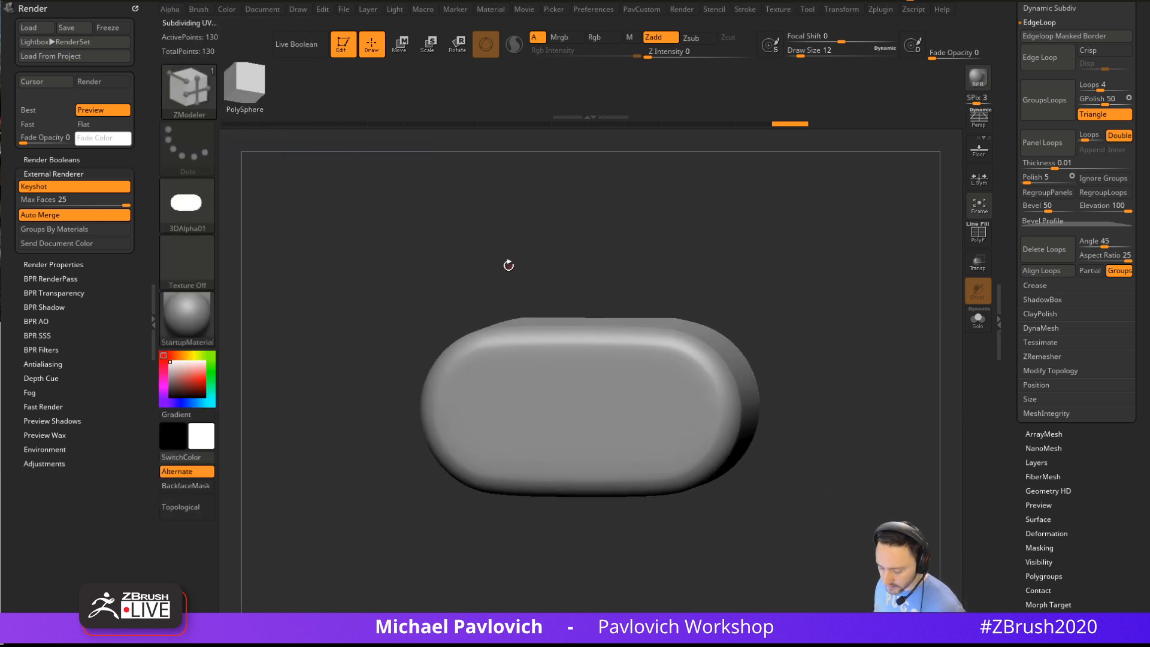
Clone the Standard brush and give the copy the 3DAlpha01 capsule alpha with a DragDot stroke
left_click(167, 77)
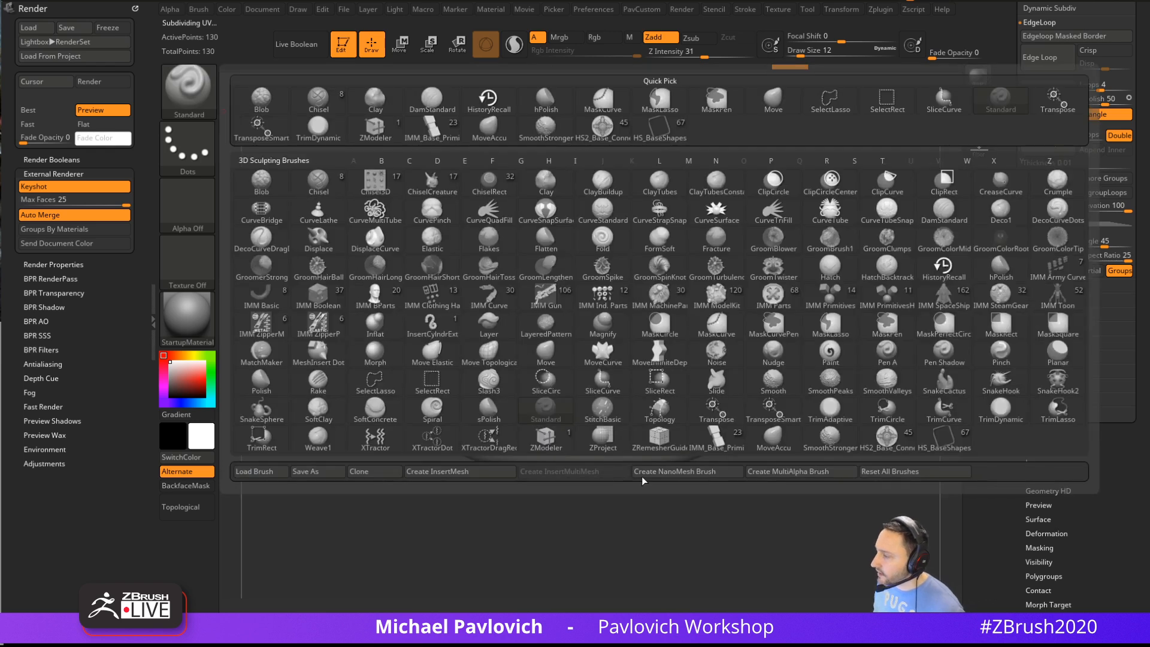
left_click(455, 471)
left_click(174, 195)
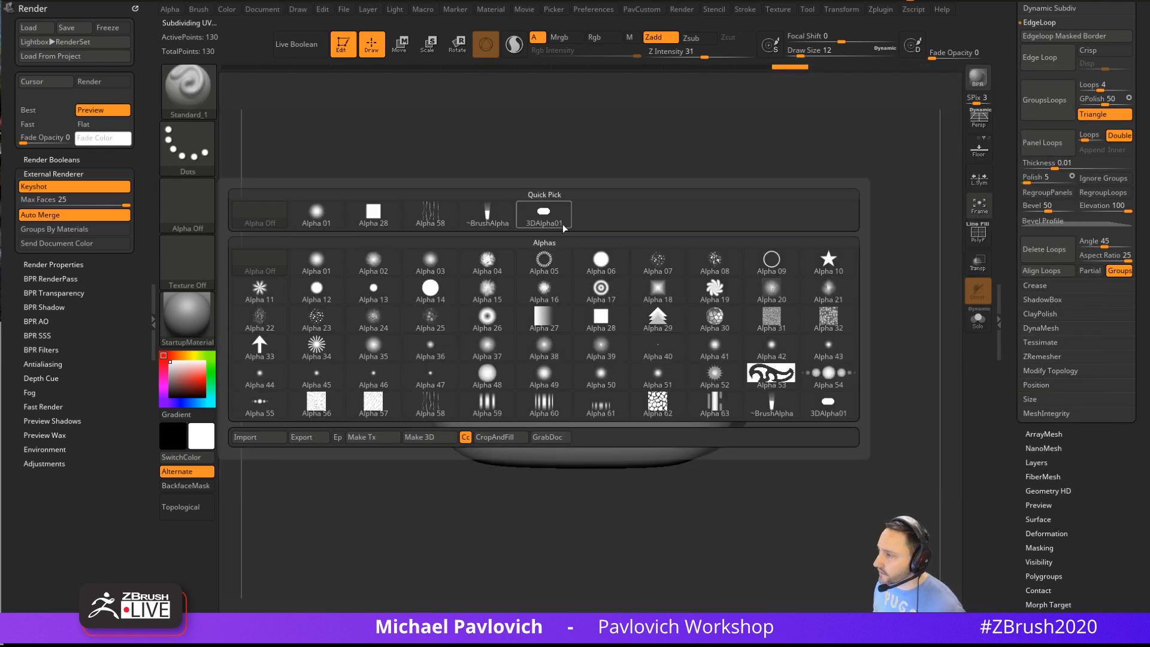
left_click(207, 137)
left_click(547, 163)
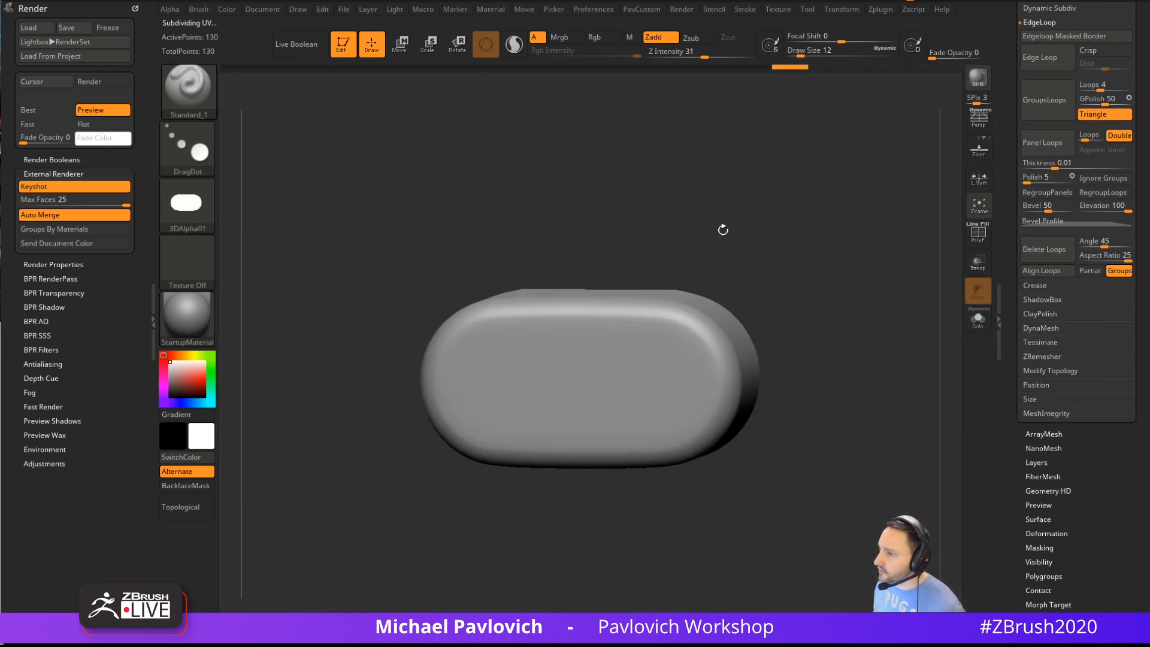
Switch to the detailed mechanical gorilla skull tool and make its cheekbone subtool Apinator024 active
left_click_drag(723, 229, 729, 194, "alt")
left_click_drag(1008, 188, 1007, 344)
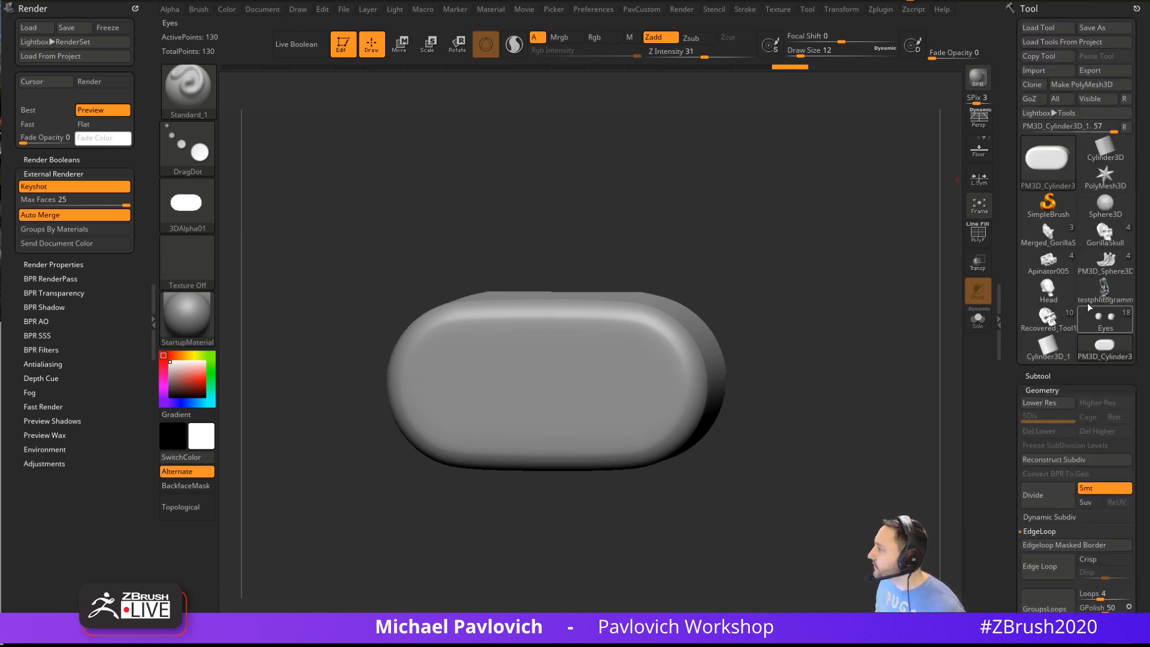
left_click(1053, 326)
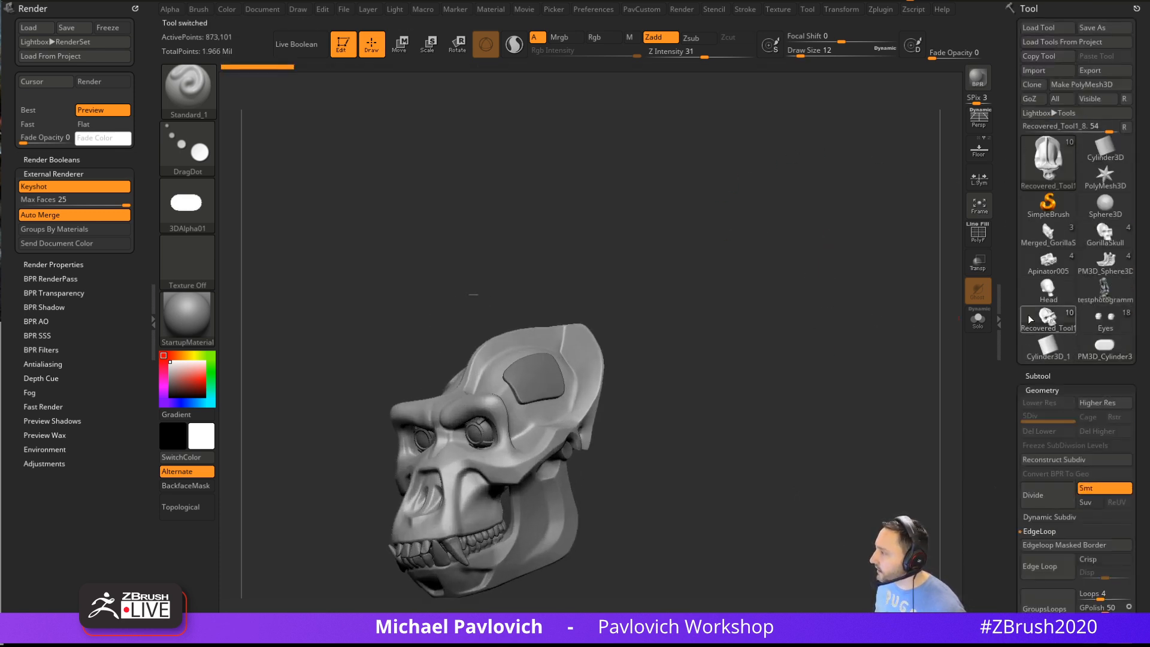
left_click(1048, 289)
left_click(1100, 317)
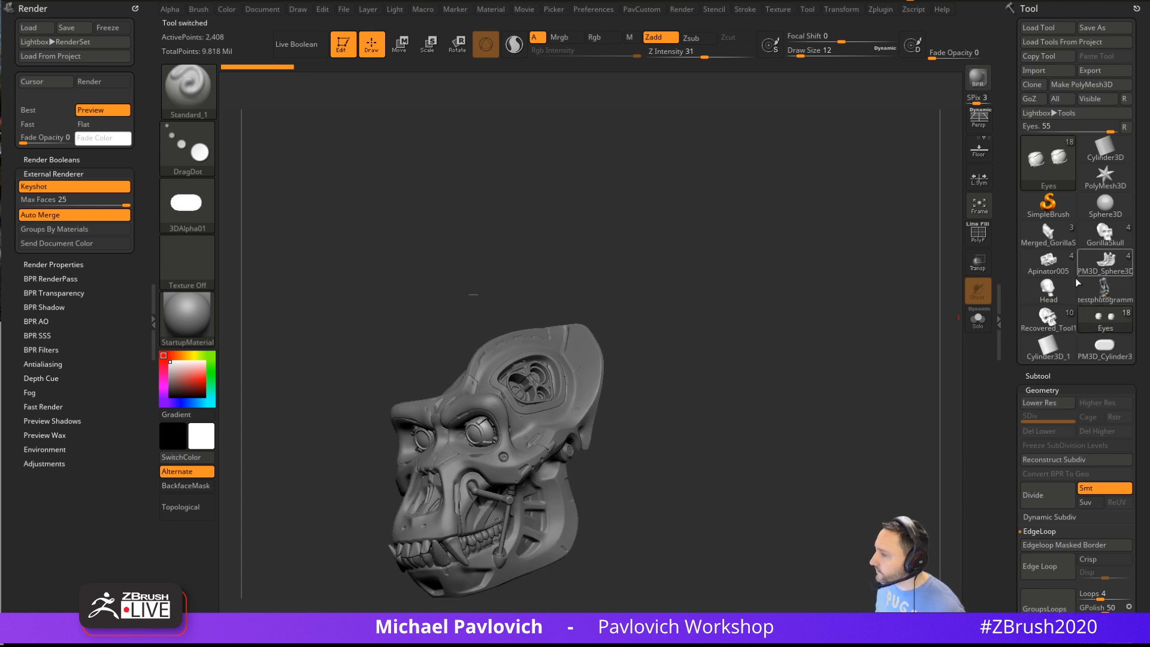
left_click_drag(778, 395, 812, 388, "shift")
left_click_drag(860, 358, 743, 374)
left_click(539, 372, "alt")
left_click_drag(856, 406, 804, 346, "alt")
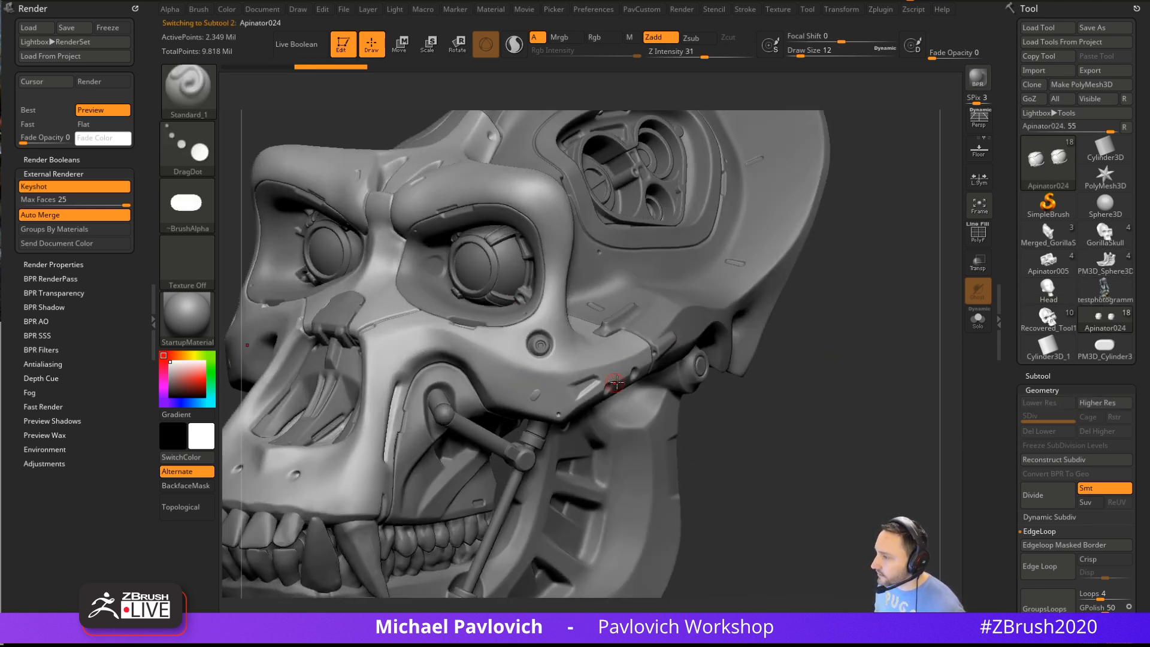
Set the cloned brush's Focal Shift to -100, Draw Size to 25 and stroke type to DragRect
left_click(788, 39)
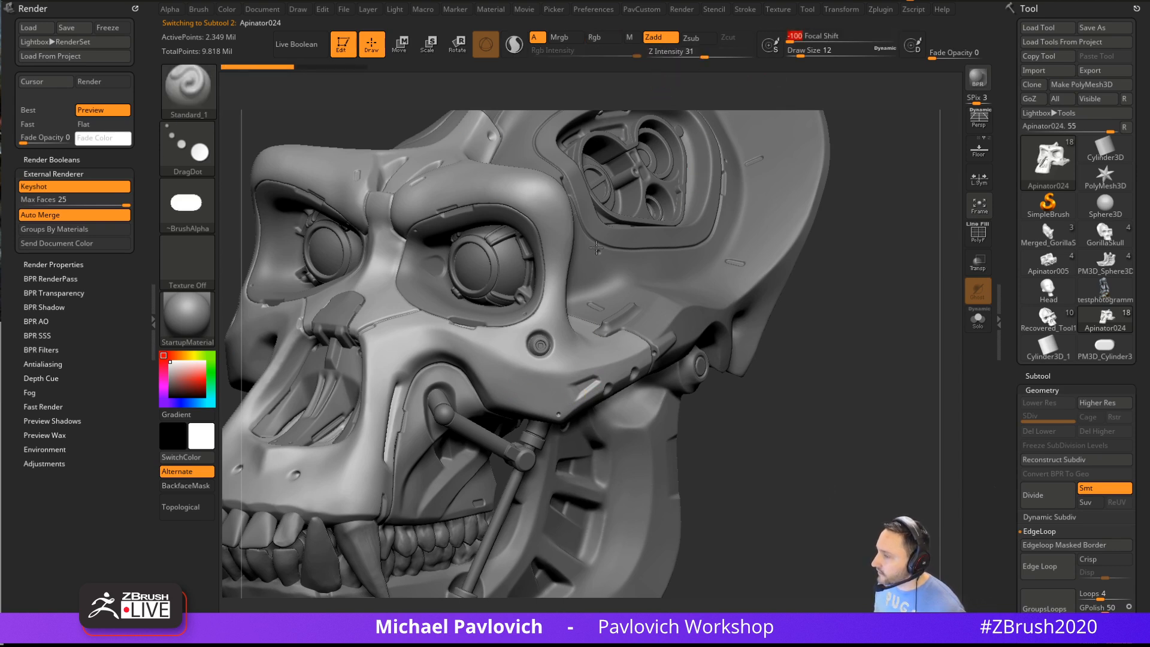
key("bracketright")
key("bracketright")
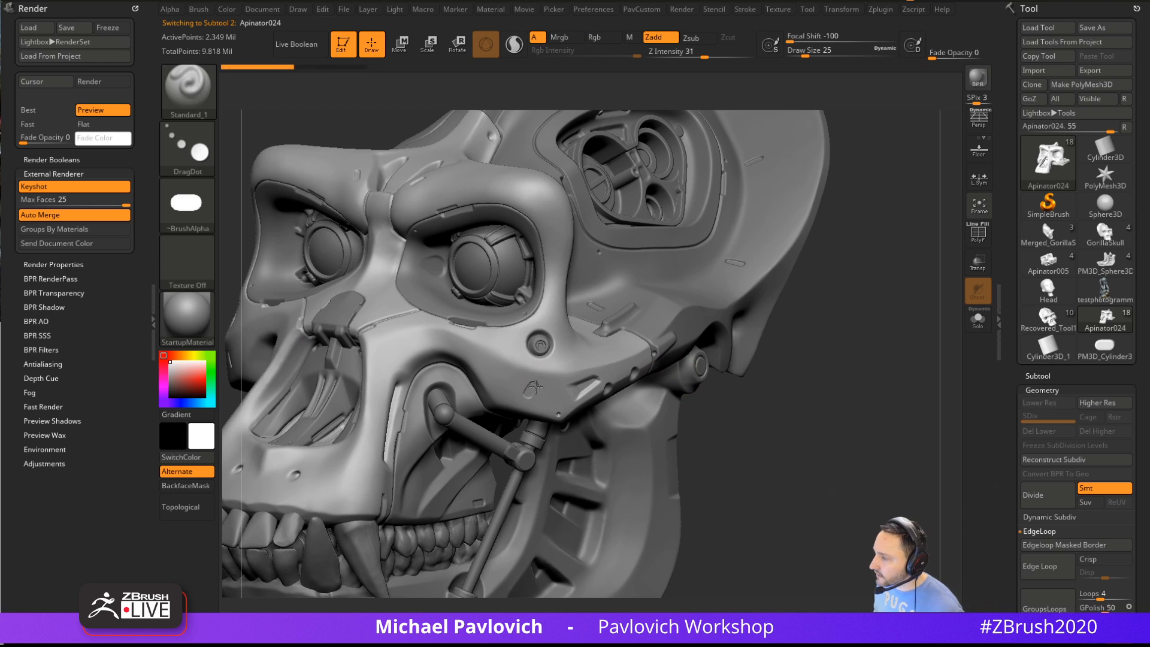
left_click(316, 158)
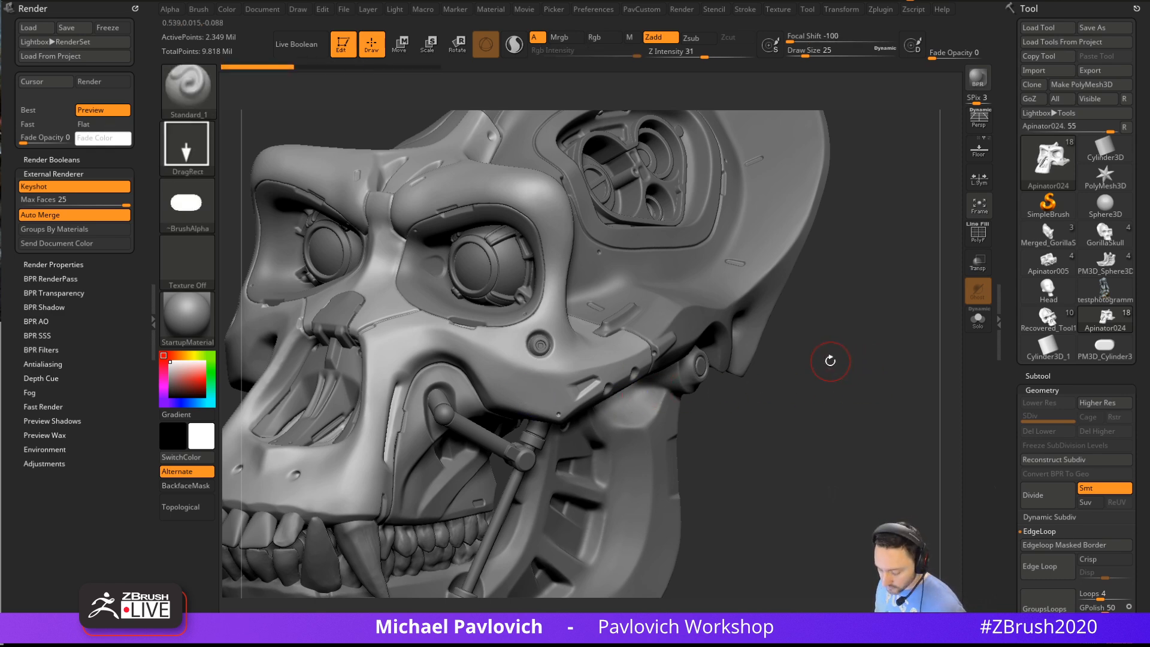
Switch to the TransposeSmart brush with the transpose line and draw a first mask shape on the cheekbone
key("b")
key("t")
key("s")
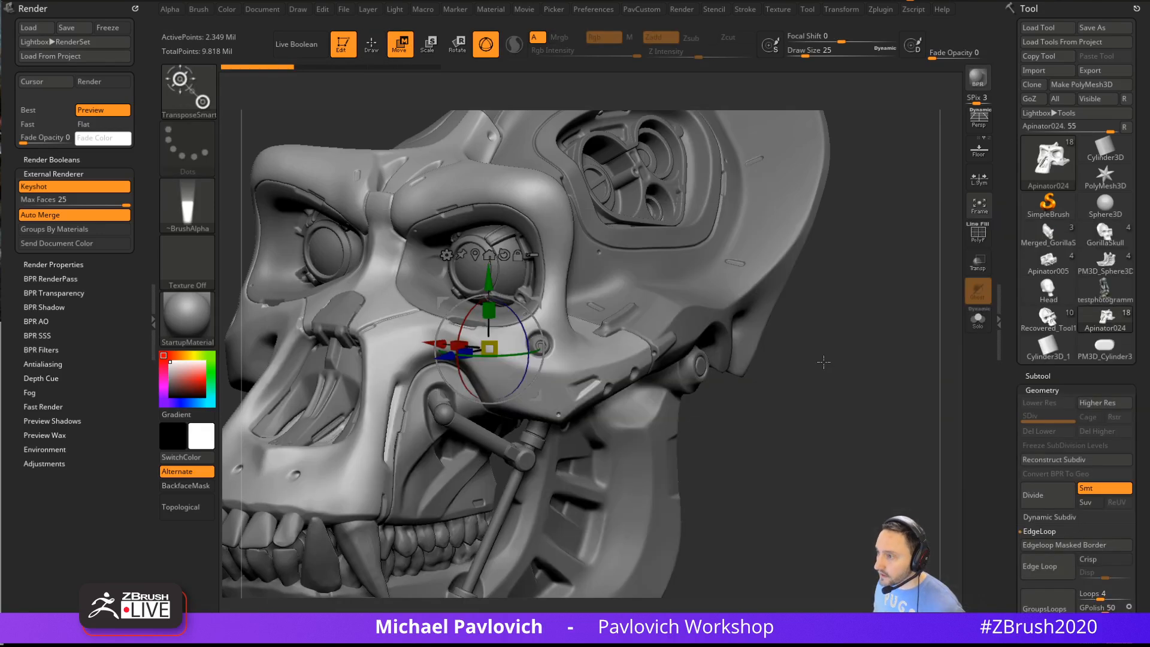
key("y")
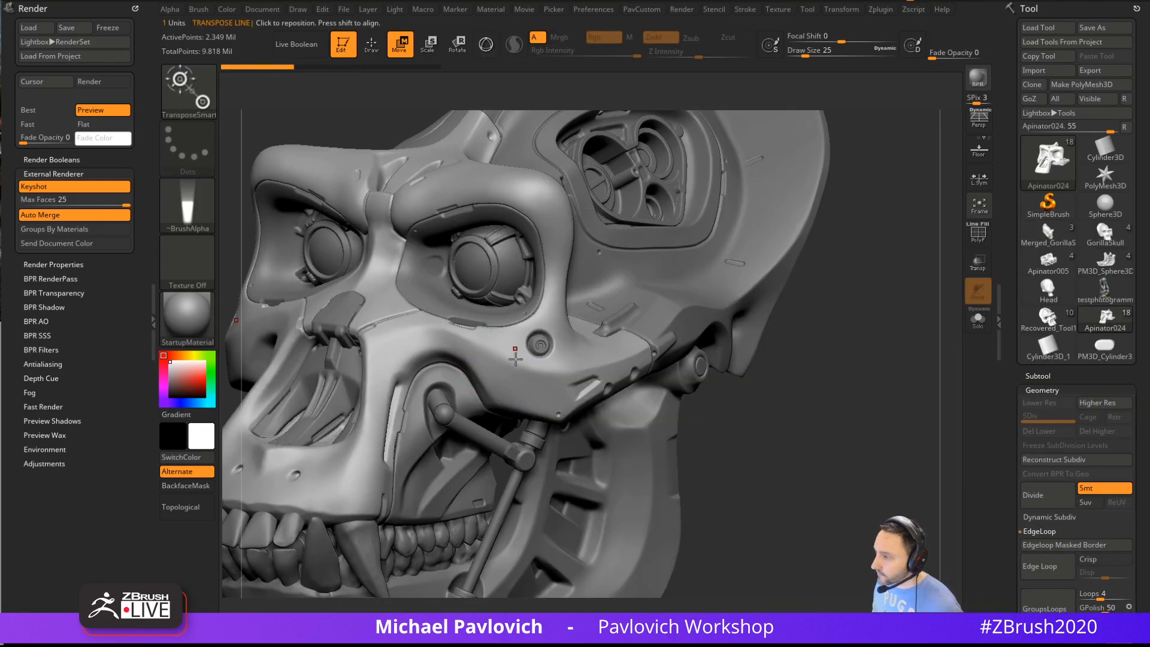
left_click_drag(757, 396, 757, 357, "alt")
left_click_drag(510, 340, 550, 364)
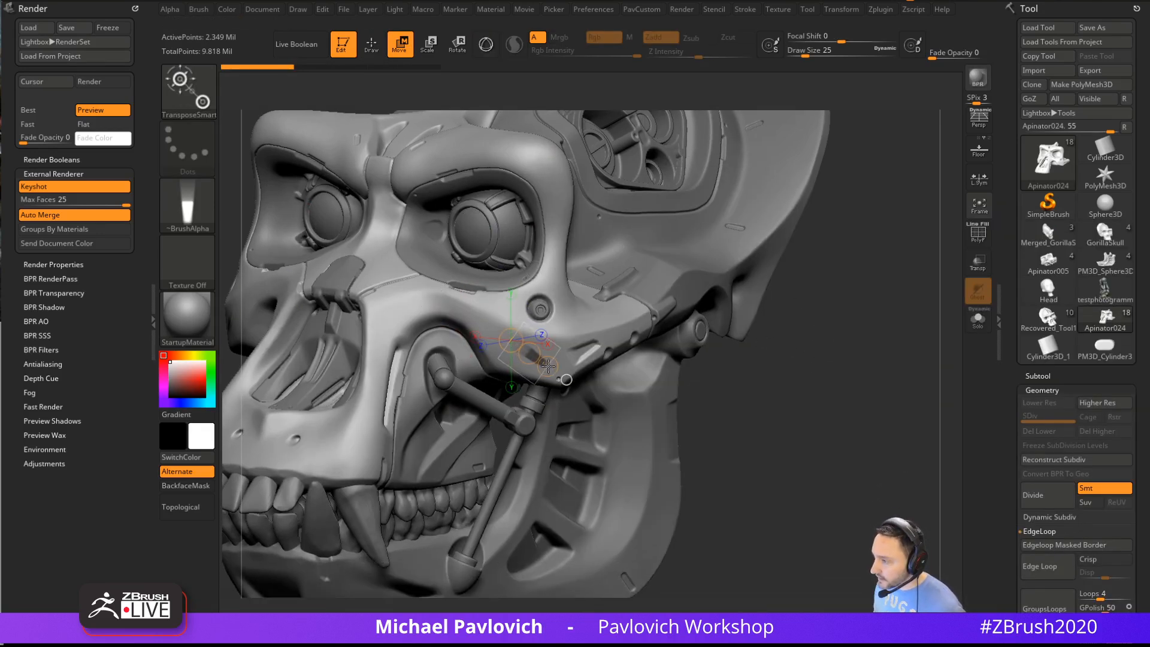
Assign the 3DAlpha01 alpha, mask a capsule shape on the cheekbone below the round bolt and invert the mask
left_click(178, 206)
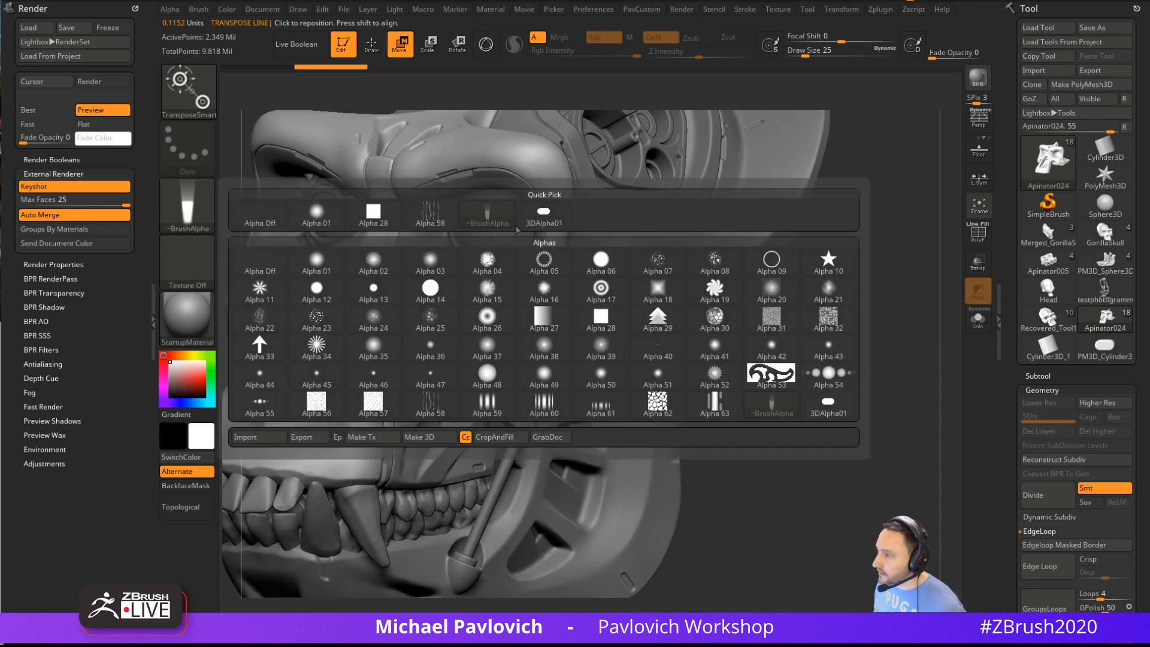
left_click(542, 220)
left_click_drag(464, 330, 526, 340, "ctrl")
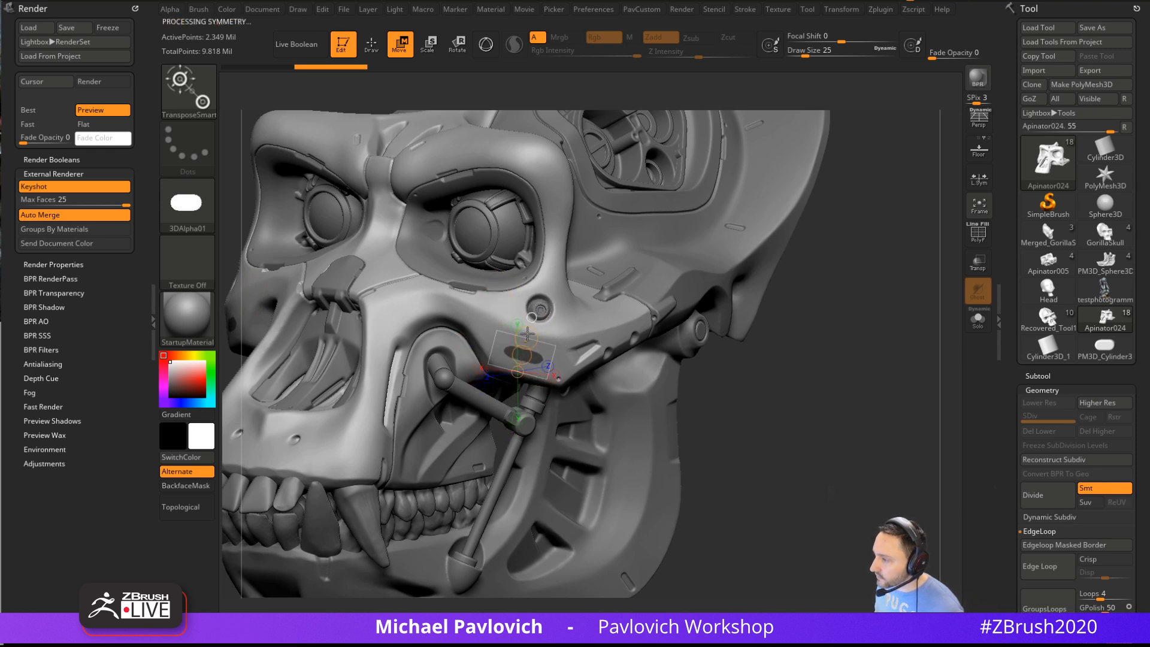
key("q")
left_click_drag(810, 333, 839, 385)
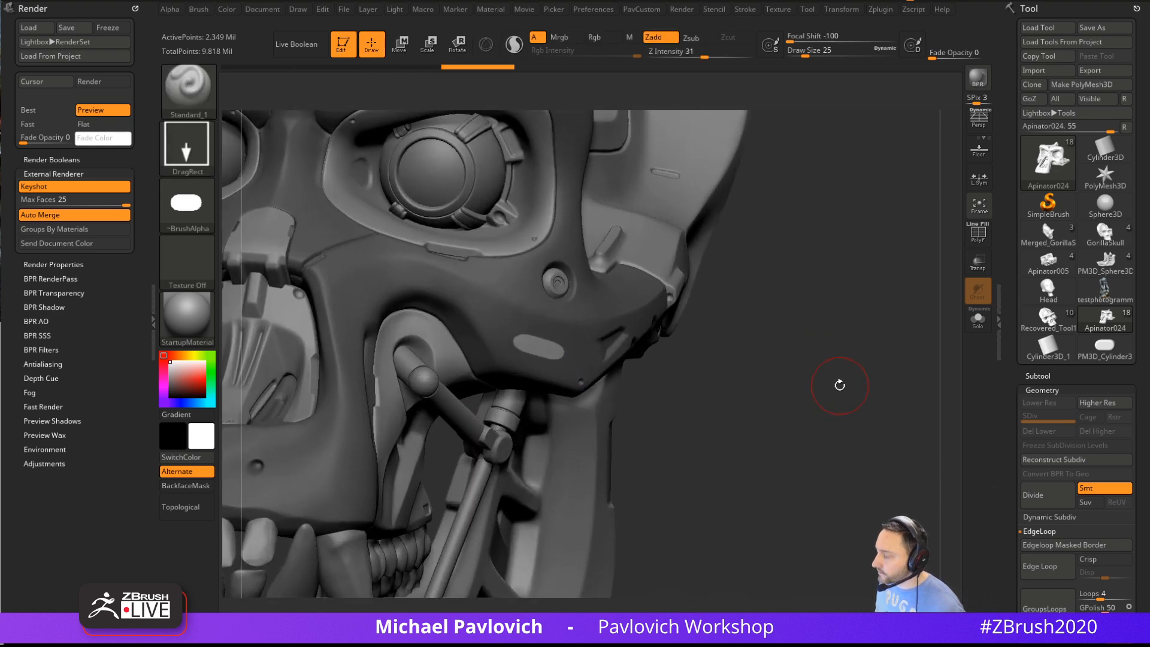
left_click(839, 385, "ctrl")
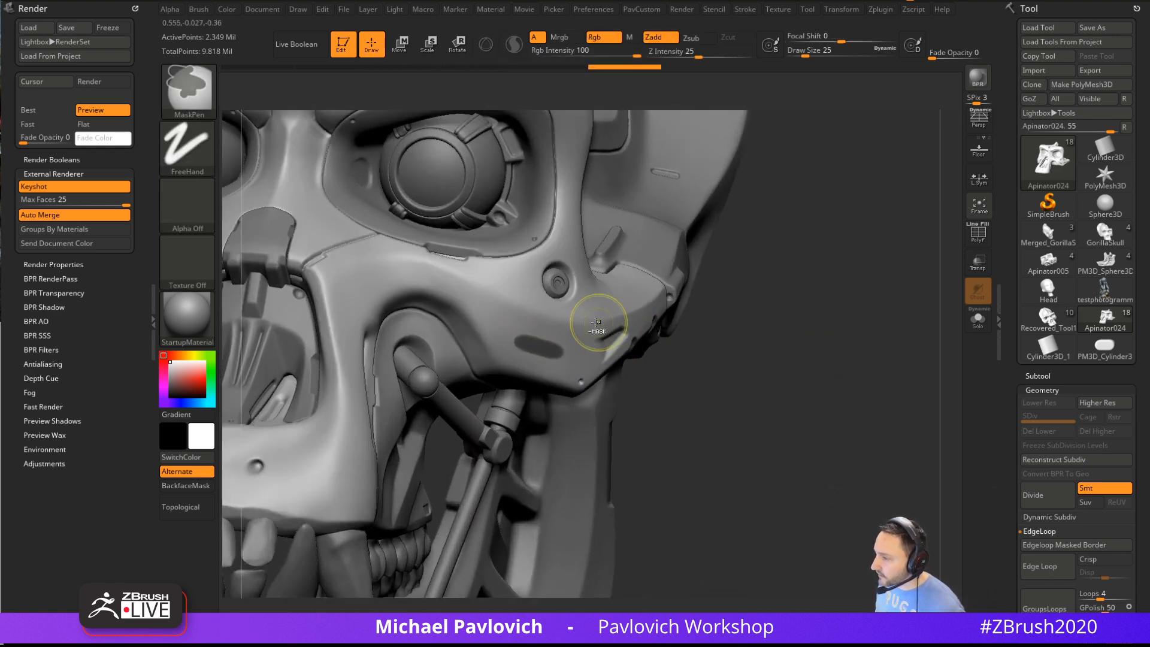
Position the transform gizmo on the unmasked capsule on the cheekbone and move that area slightly along the gizmo's Z axis
mouse_move(795, 336)
left_mouse_down()
mouse_move(813, 331)
mouse_move(766, 331)
left_mouse_up()
key("w")
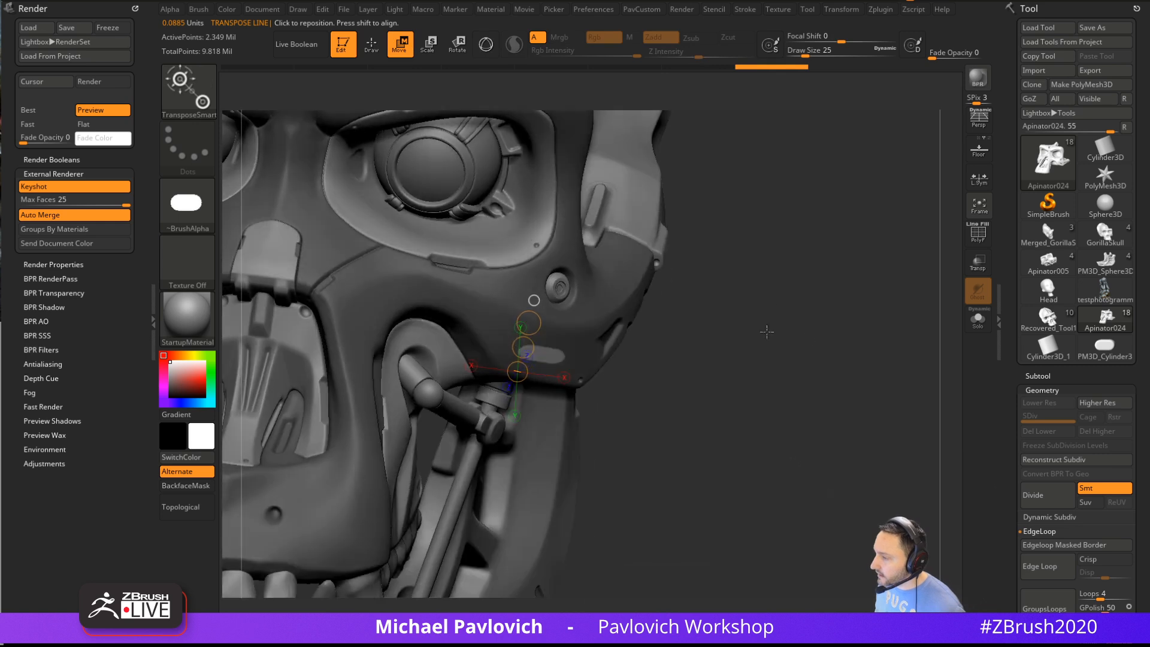
left_click(546, 356)
left_click(555, 356)
left_click_drag(685, 341, 701, 359, "alt")
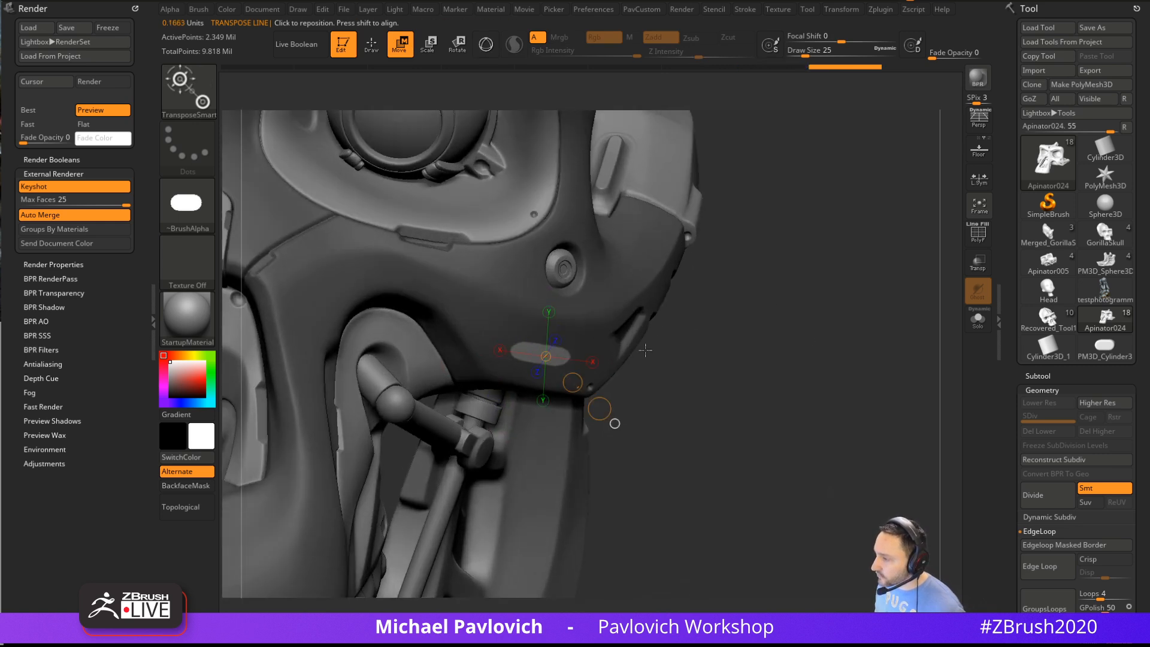
key("y")
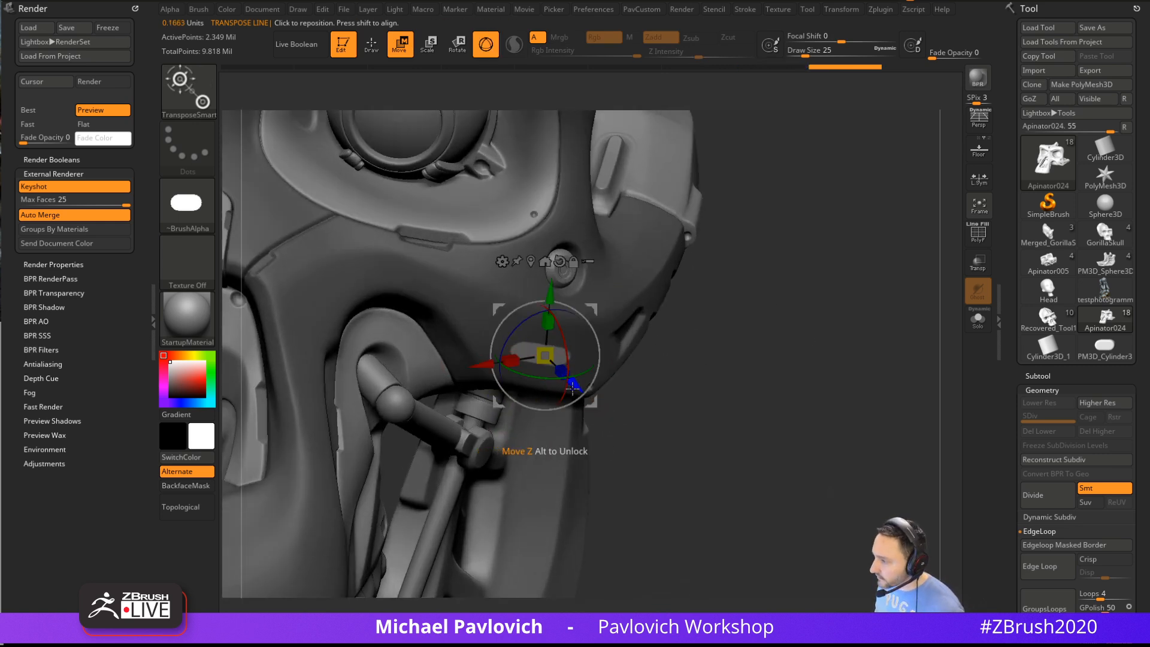
left_click_drag(566, 376, 570, 383)
key("q")
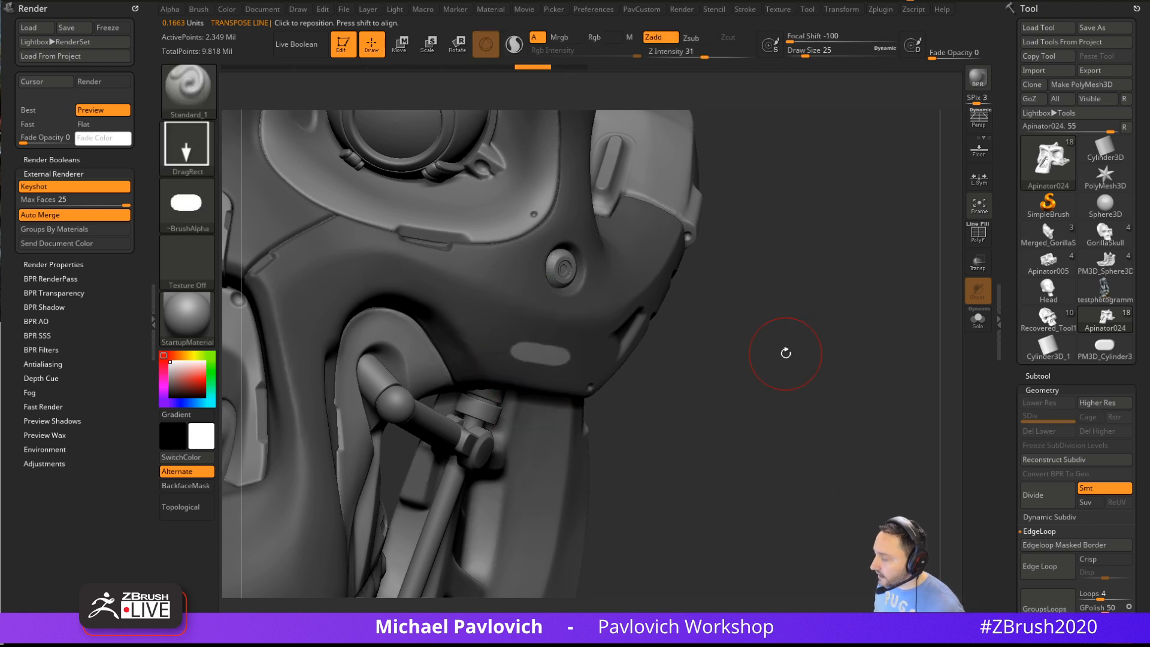
left_click_drag(782, 349, 789, 353)
key("2")
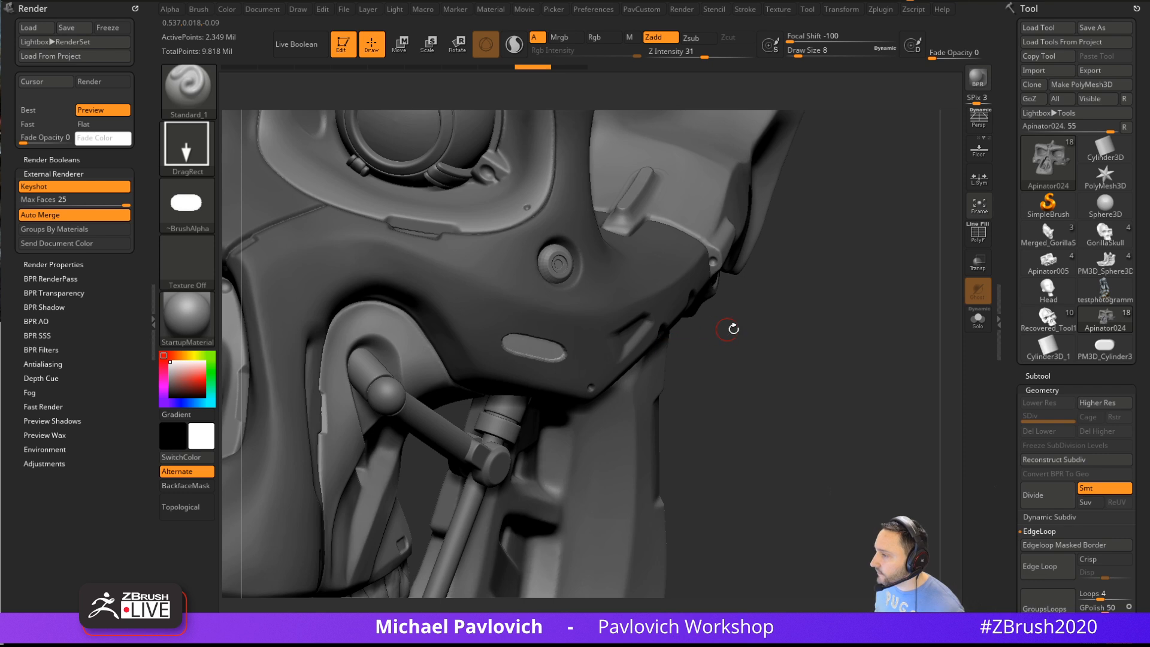
Recenter the gizmo on the unmasked inner capsule area and pull it slightly outward from the cheekbone
key("w")
left_click_drag(665, 370, 712, 373)
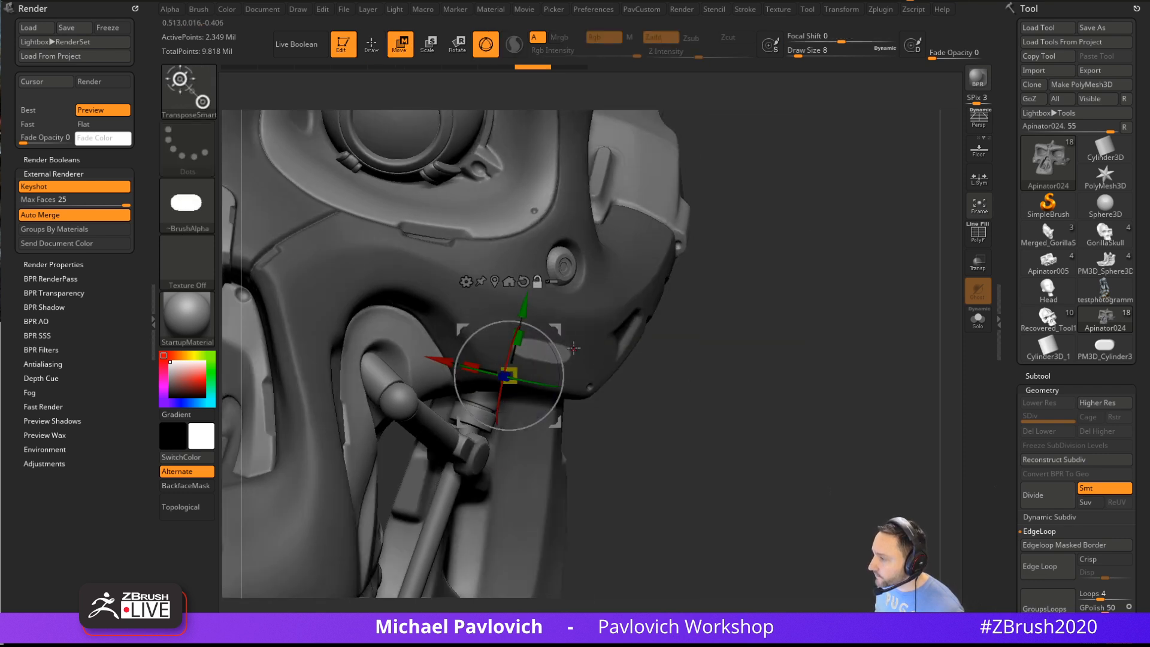
left_click(495, 281)
left_click(546, 352, "alt")
left_click_drag(579, 378, 586, 384)
key("q")
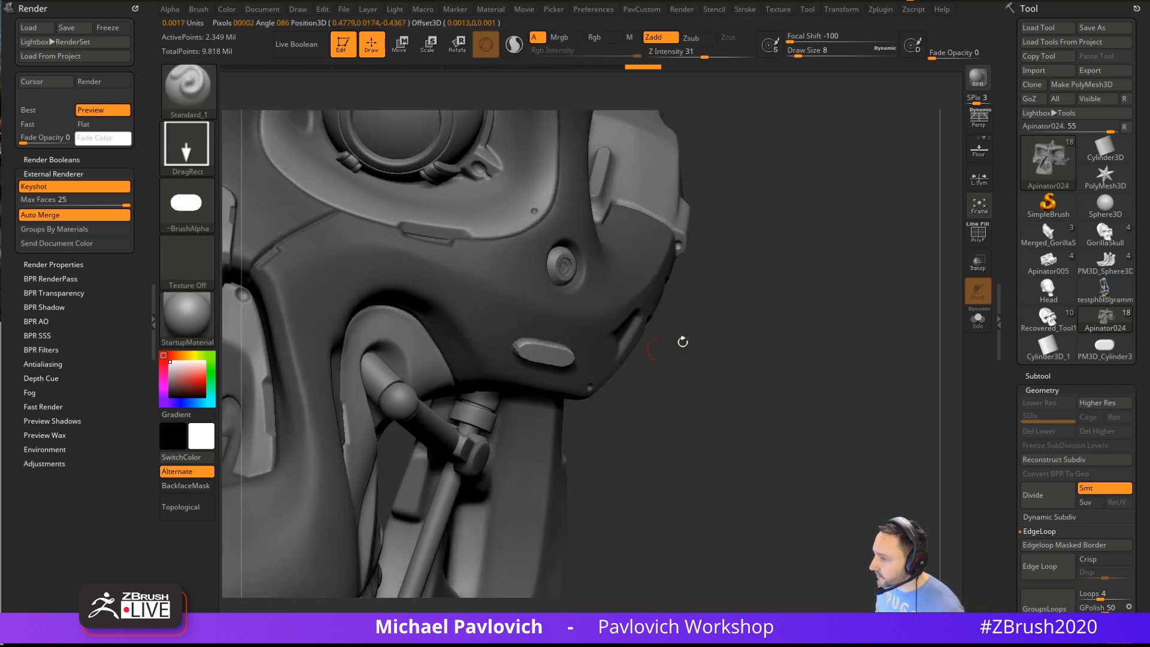
Clear the cheekbone's mask and set the brush's Draw Size to 18
mouse_move(785, 334)
left_mouse_down("ctrl")
mouse_move(793, 359)
mouse_move(700, 338)
left_mouse_up("ctrl")
key("s")
left_click_drag(539, 356, 526, 352)
mouse_move(755, 385)
left_mouse_down()
mouse_move(770, 366)
mouse_move(689, 366)
left_mouse_up()
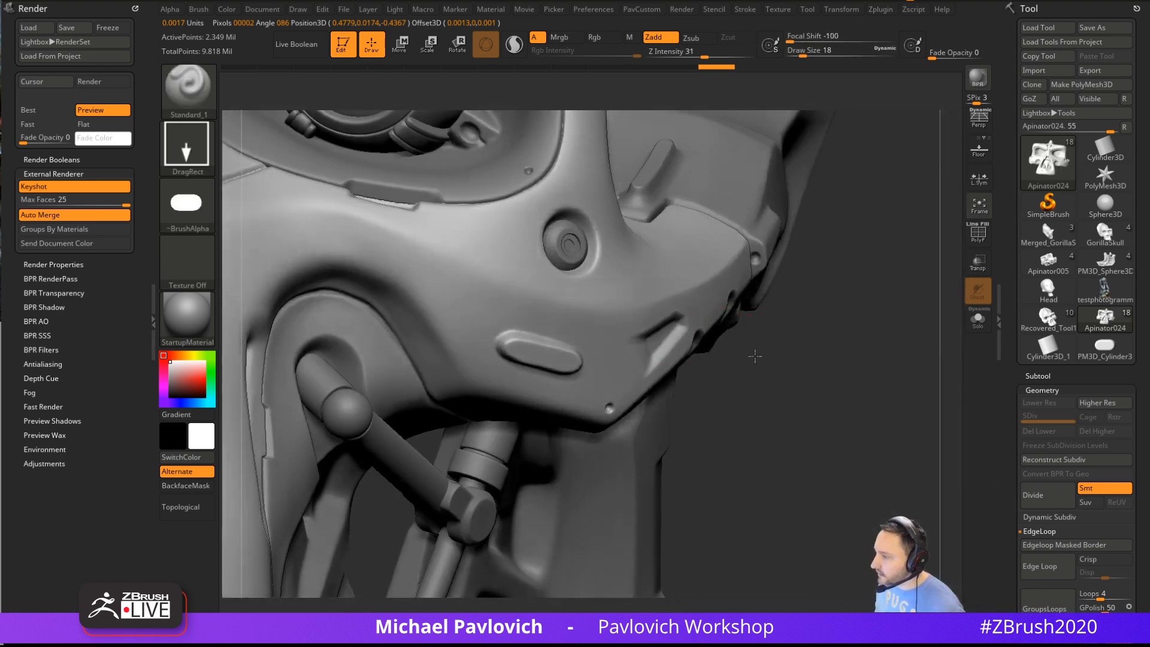
Dab a small detail near each end of the raised capsule using the Standard brush at Draw Size 3
key("b")
key("s")
key("t")
left_click(518, 351)
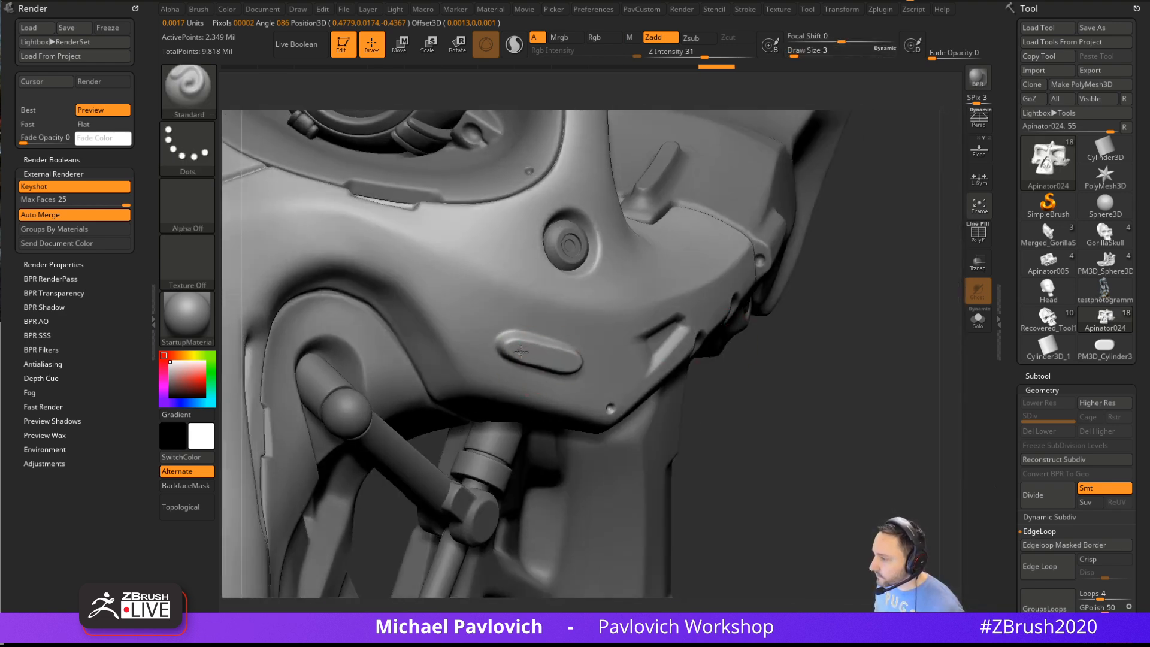
left_click(568, 362)
key("f")
mouse_move(770, 275)
left_mouse_down()
mouse_move(834, 347)
mouse_move(859, 337)
left_mouse_up()
mouse_move(859, 336)
left_mouse_down()
mouse_move(839, 344)
mouse_move(854, 337)
left_mouse_up()
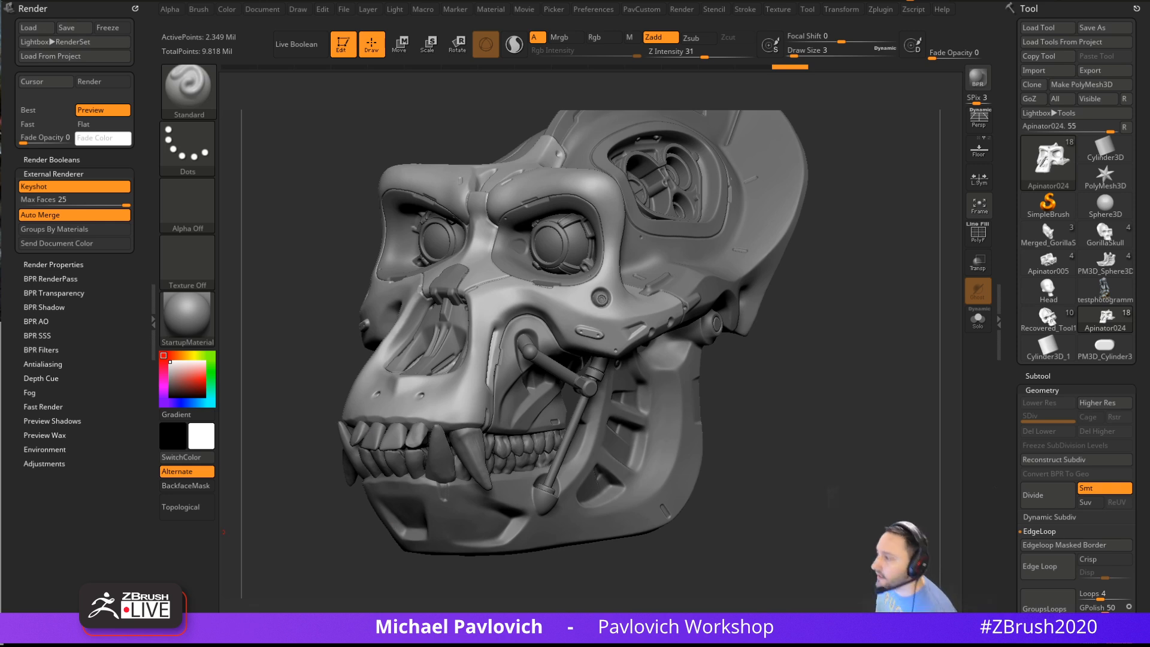
Make the jaw the active subtool and isolate it from the rest of the skull
left_click_drag(839, 334, 767, 340)
left_click_drag(766, 340, 835, 357, "alt")
key("s")
left_click(777, 354)
left_click(779, 355, "alt")
mouse_move(940, 376)
left_mouse_down("alt")
mouse_move(892, 352)
mouse_move(876, 257)
left_mouse_up("alt")
key("shift+f")
left_click_drag(823, 327, 940, 302)
key("shift+f")
left_click(980, 324)
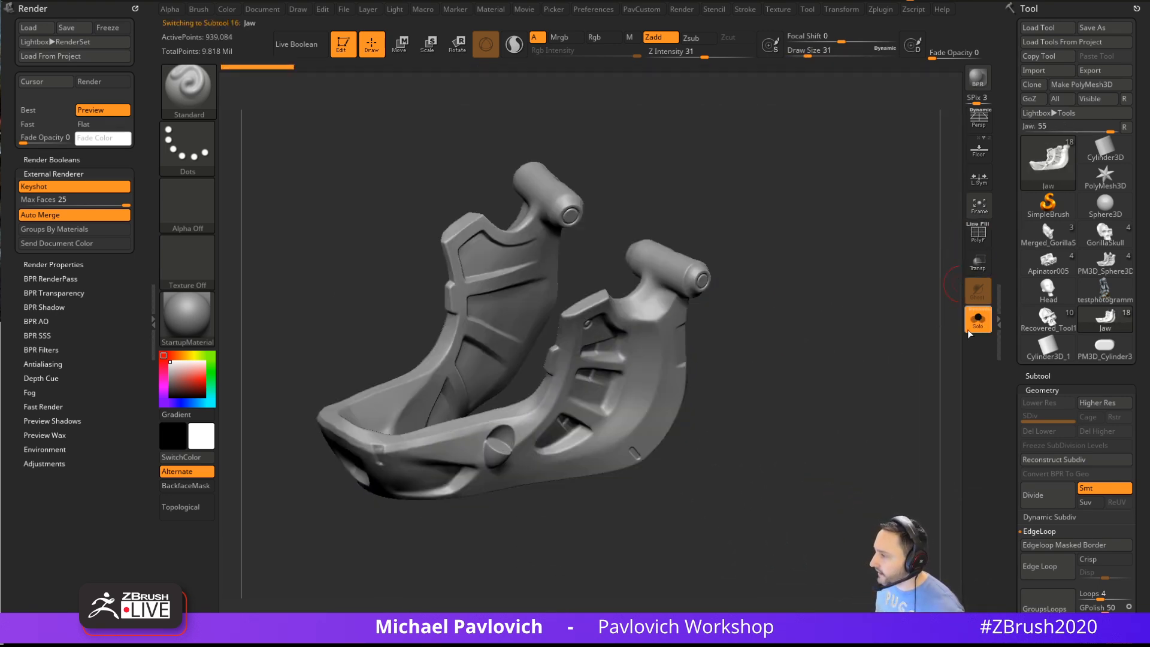
Examine the isolated jaw's hinge ends from several angles and show the whole skull again
left_click_drag(787, 297, 736, 268)
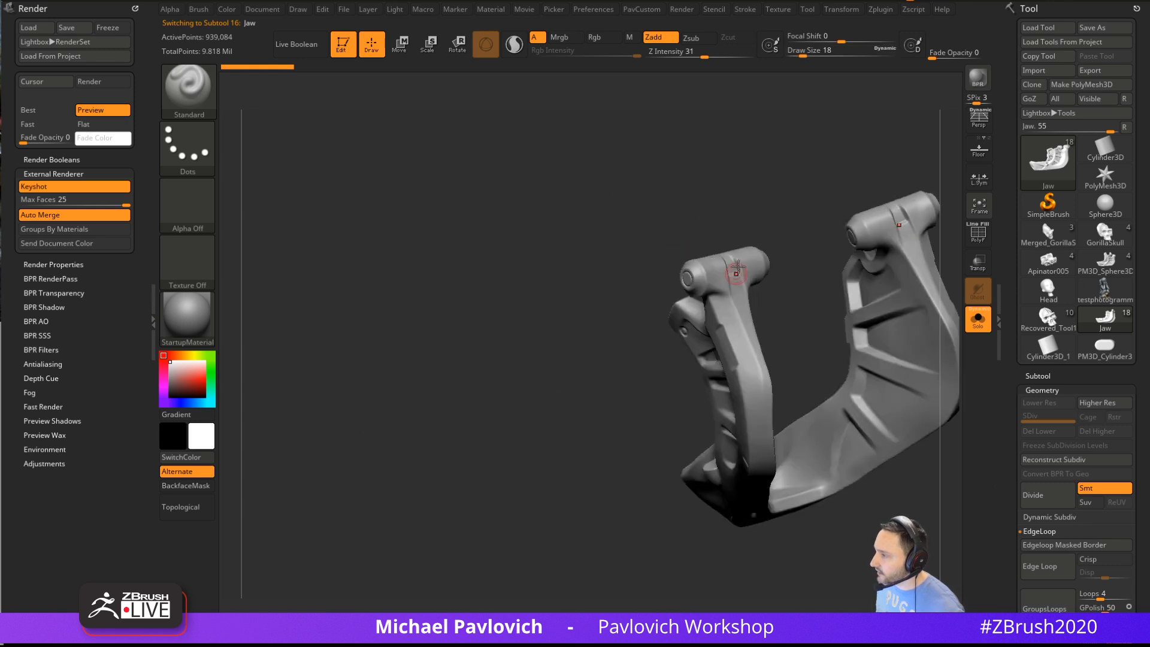
left_click_drag(578, 375, 940, 307)
left_click(977, 321)
left_click_drag(814, 378, 580, 294)
left_click_drag(428, 364, 650, 250)
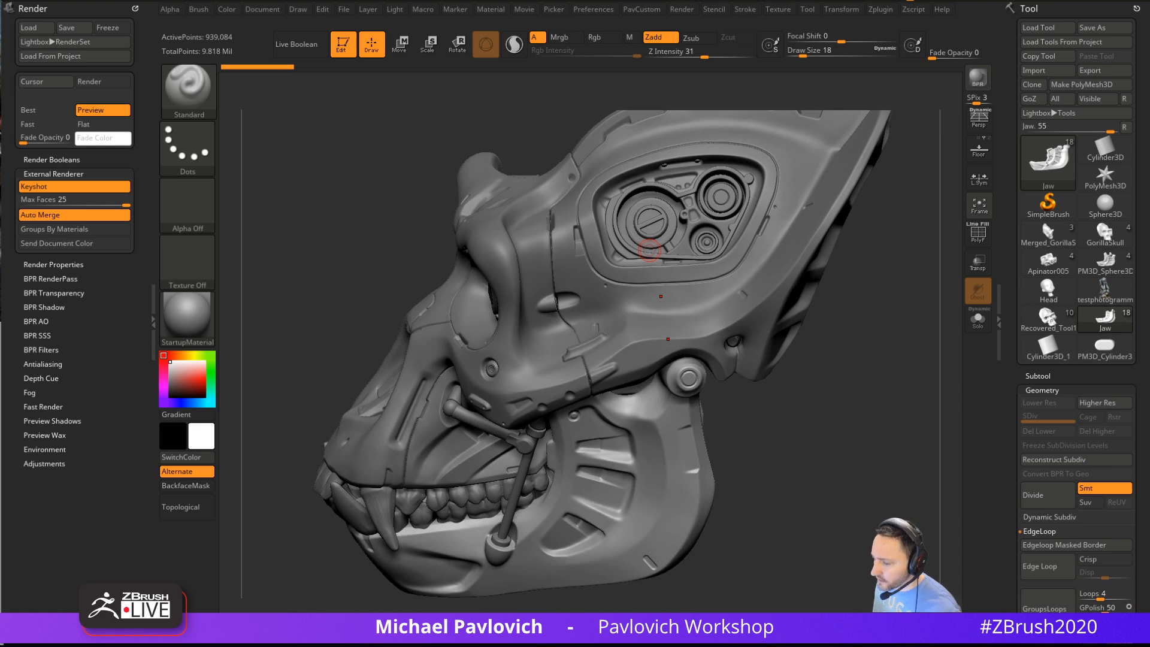
Switch to File Explorer, look through the recordings in the Apinator Source folder, and return to ZBrush
left_click_drag(472, 646, 620, 100)
scroll(476, 439, "down", 16)
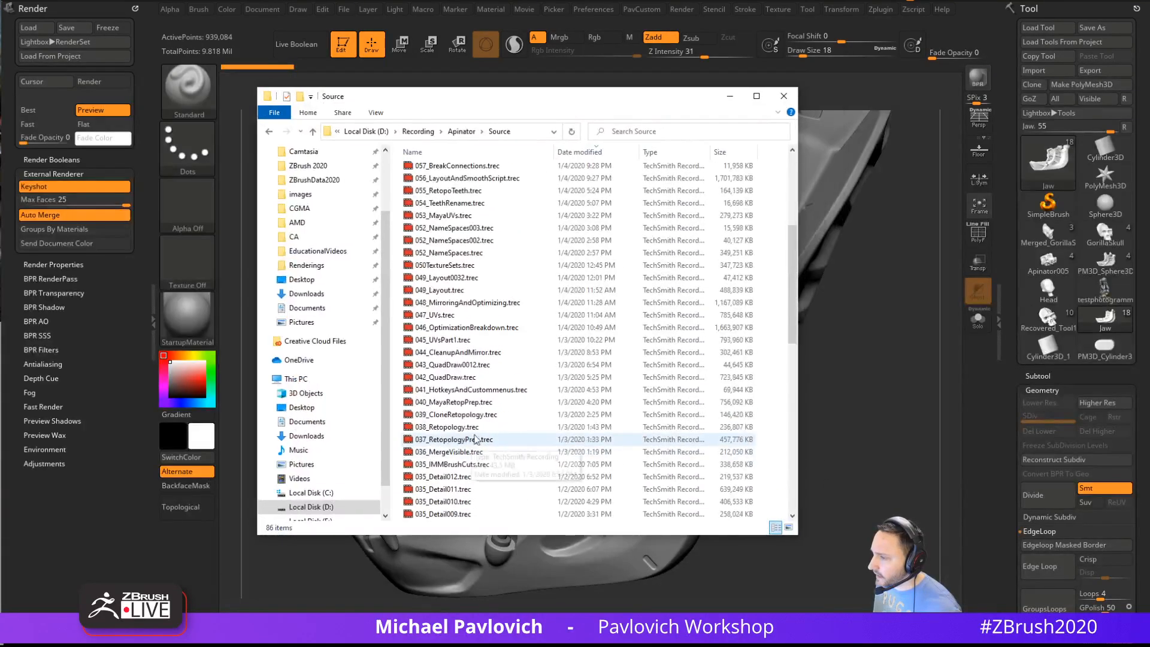
scroll(491, 434, "up", 13)
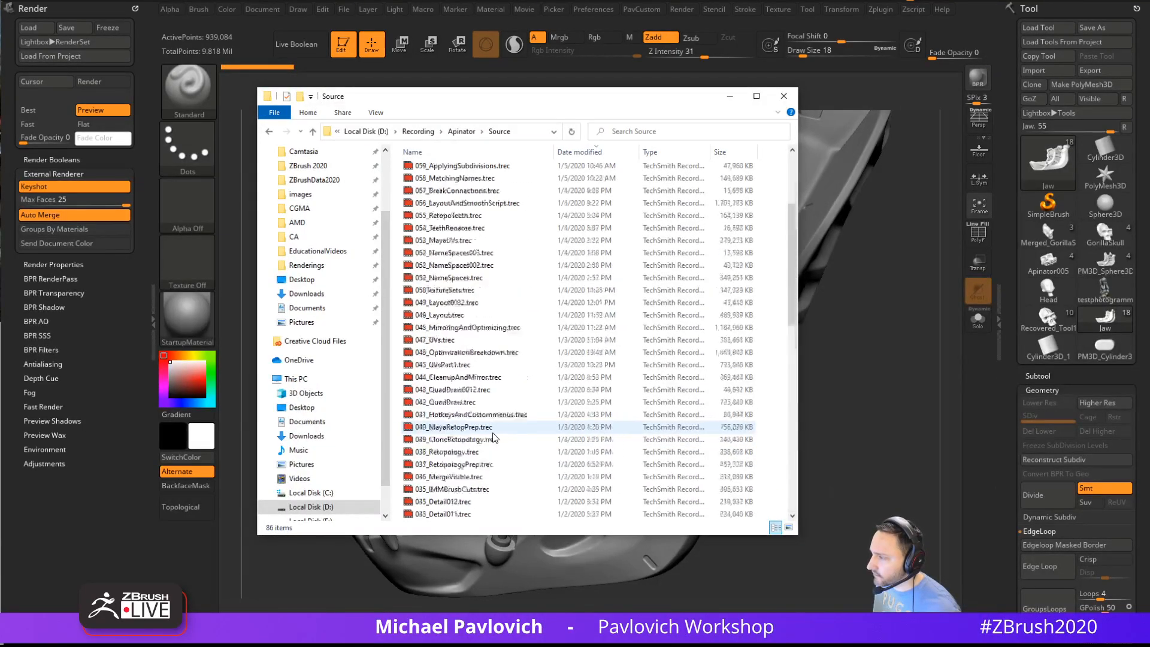
scroll(495, 357, "down", 19)
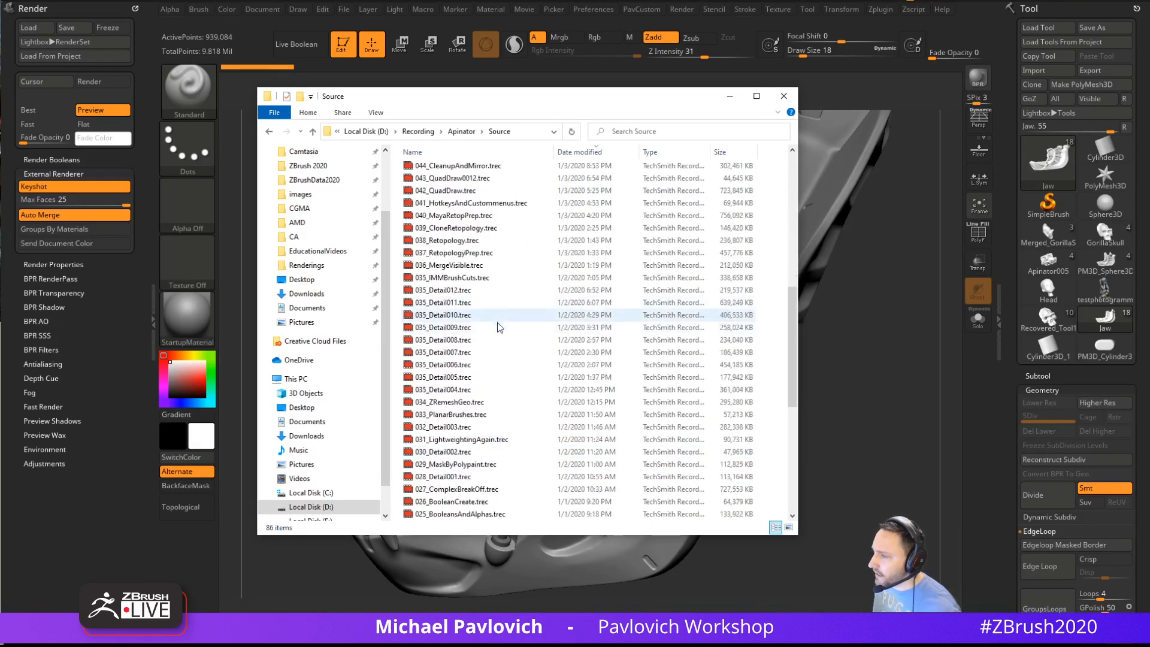
scroll(495, 357, "up", 19)
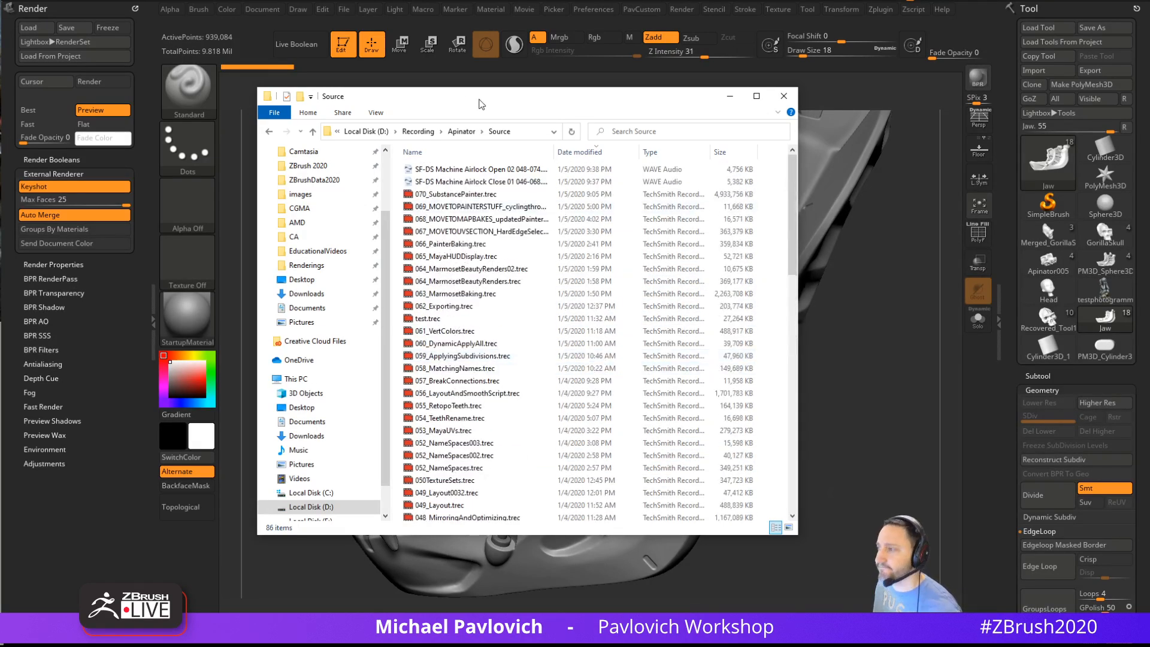
key("alt+Tab")
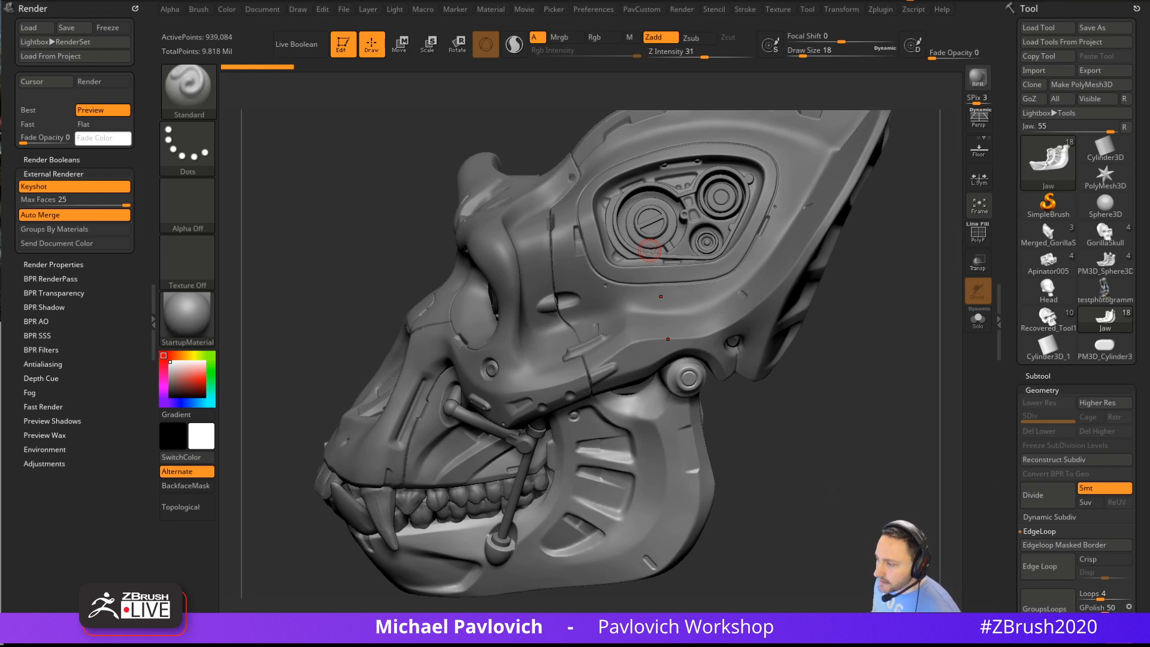
Isolate the LinearActuators subtool, display its polyframe, and drop it to its lowest subdivision level
right_click_drag(649, 250, 833, 332)
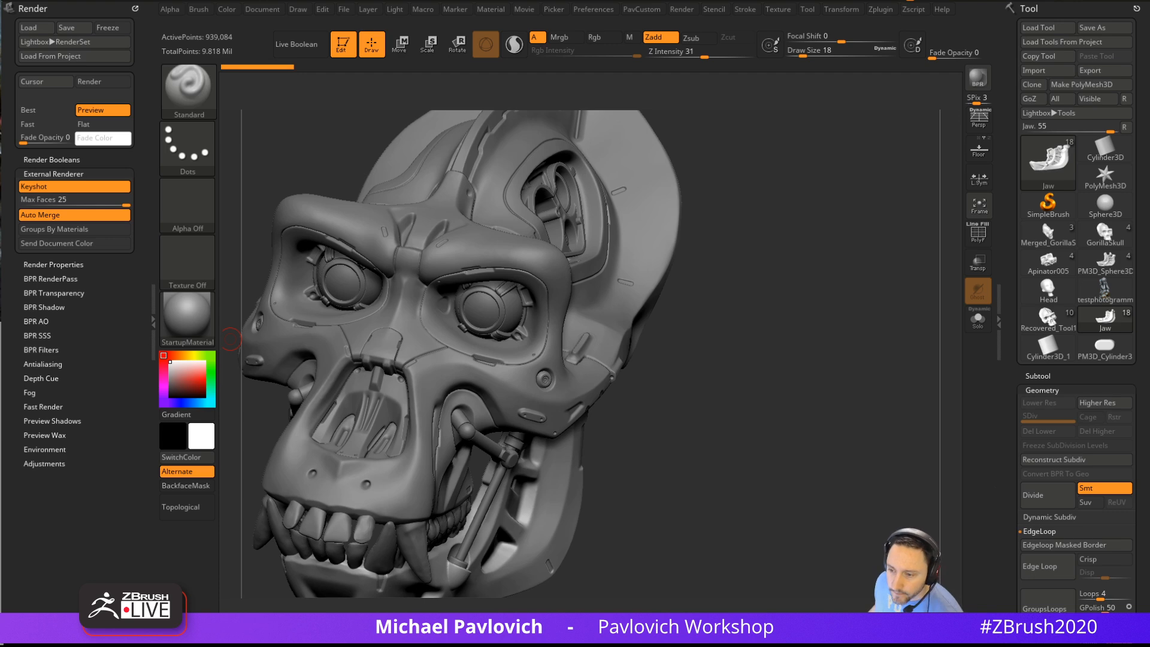
right_click_drag(777, 324, 817, 358)
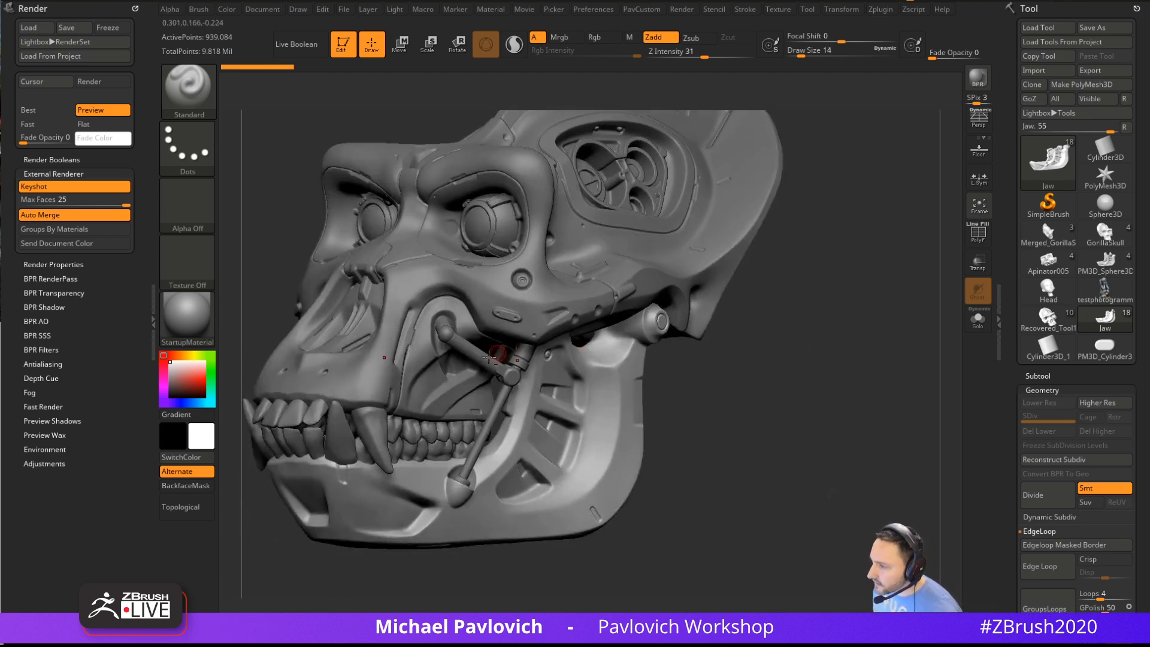
left_click(491, 358, "alt")
left_click(978, 319)
left_click(977, 234)
right_click_drag(823, 311, 823, 392, "ctrl")
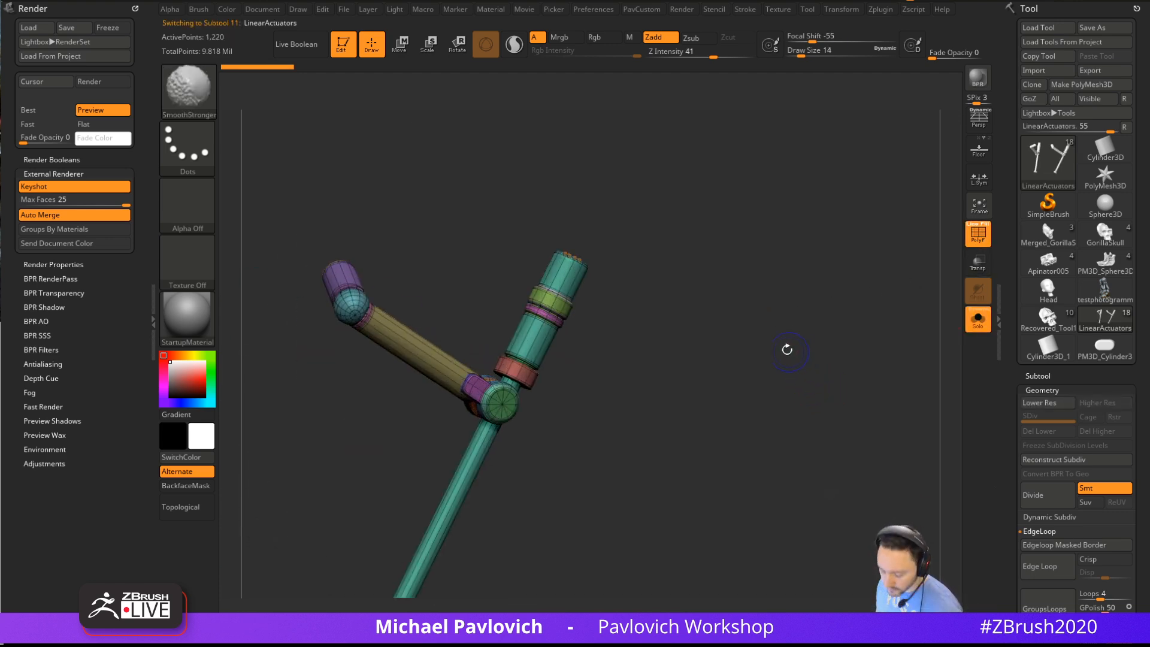
key("shift+d")
right_click_drag(692, 397, 761, 375, "ctrl")
Insert a Cylinder16 mesh from the IMM Primitives brush onto the side of the upper actuator tube
key("b")
key("i")
key("p")
key("m")
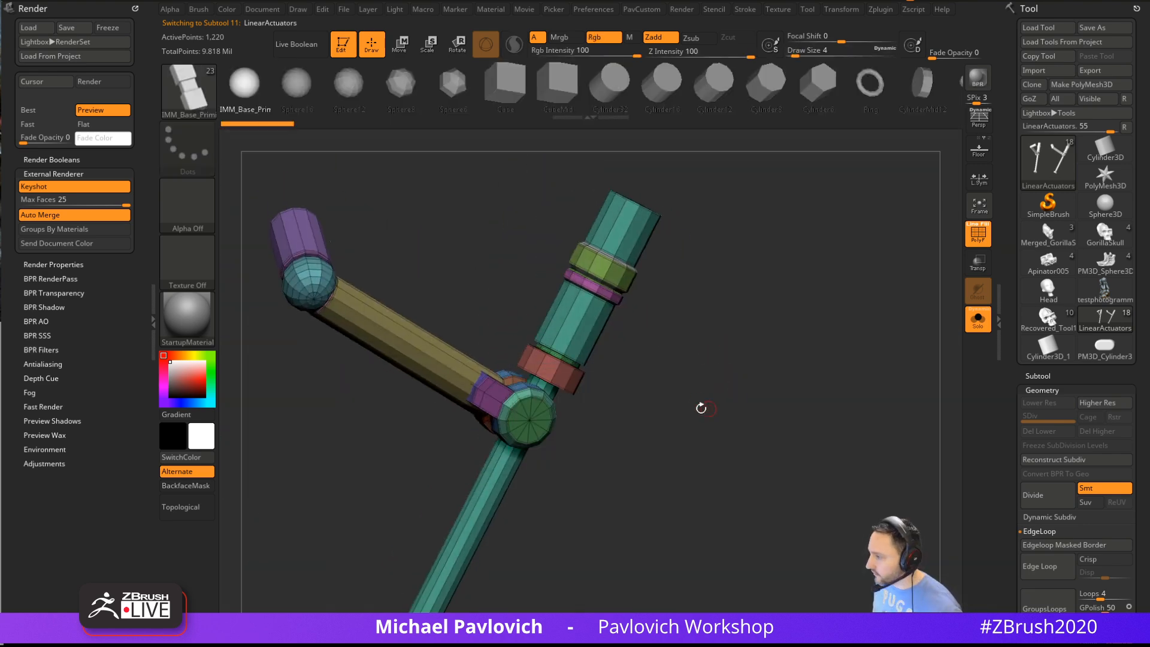
key("m")
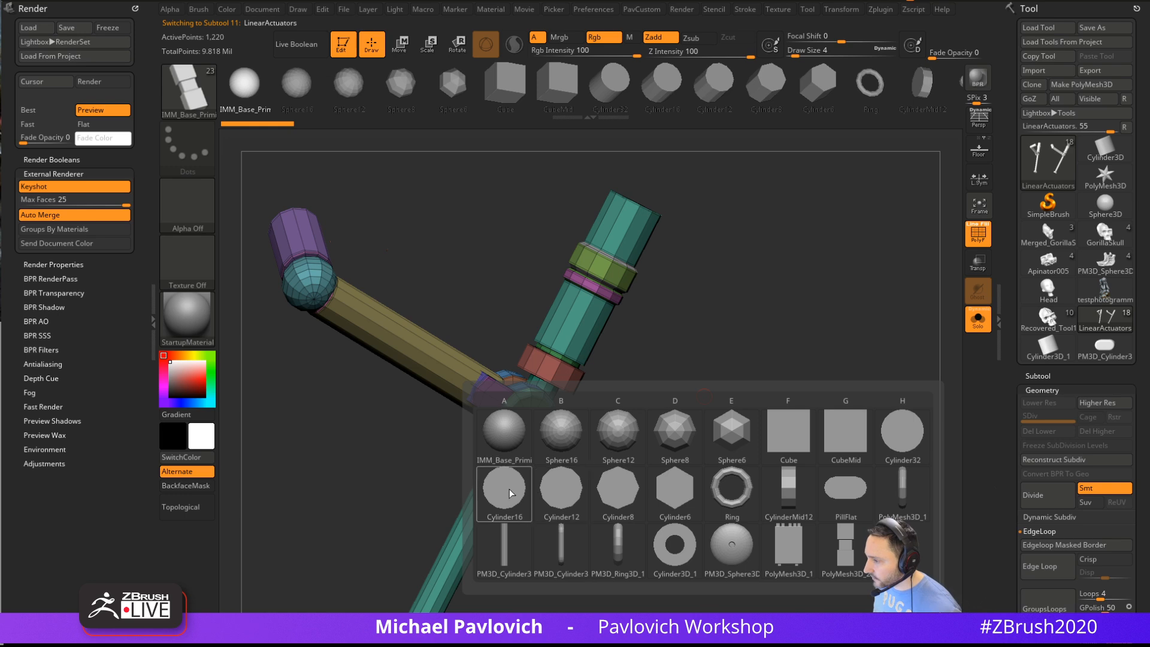
left_click(509, 488)
left_click_drag(617, 249, 767, 336)
Split the unmasked new cylinder off the actuators into its own subtool
key("space")
key("space")
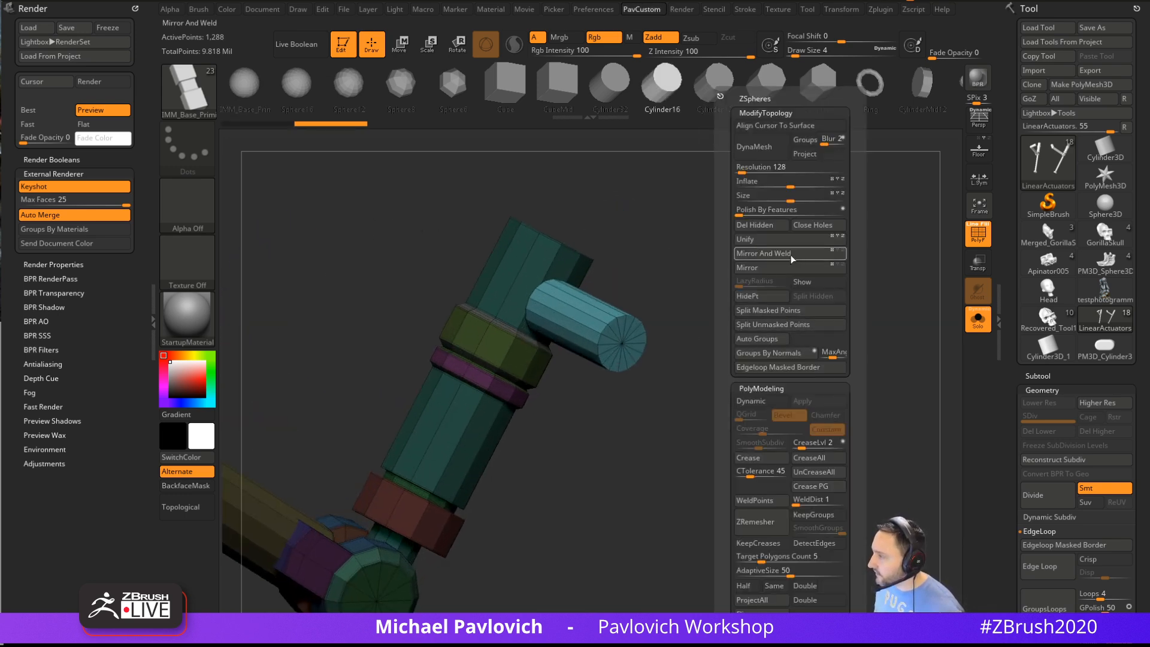
left_click(777, 323)
Enable local symmetry and use the transform gizmo to shorten the cylinder into a flat disc
key("w")
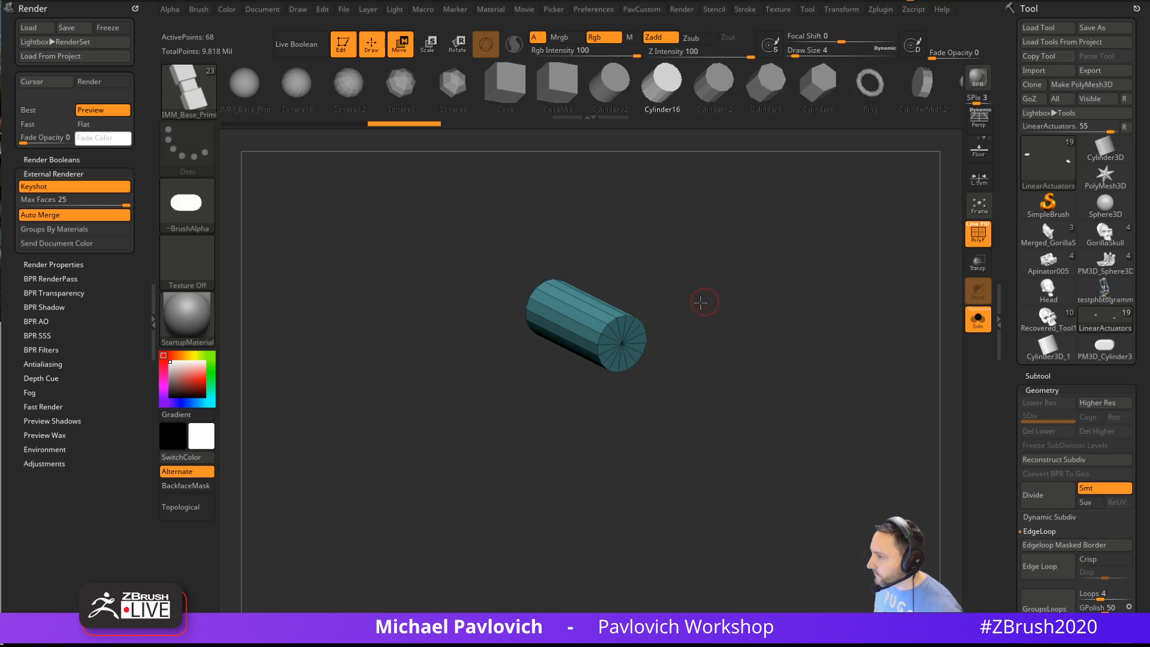
left_click_drag(578, 322, 528, 264)
key("ctrl+z")
left_click_drag(324, 166, 315, 161)
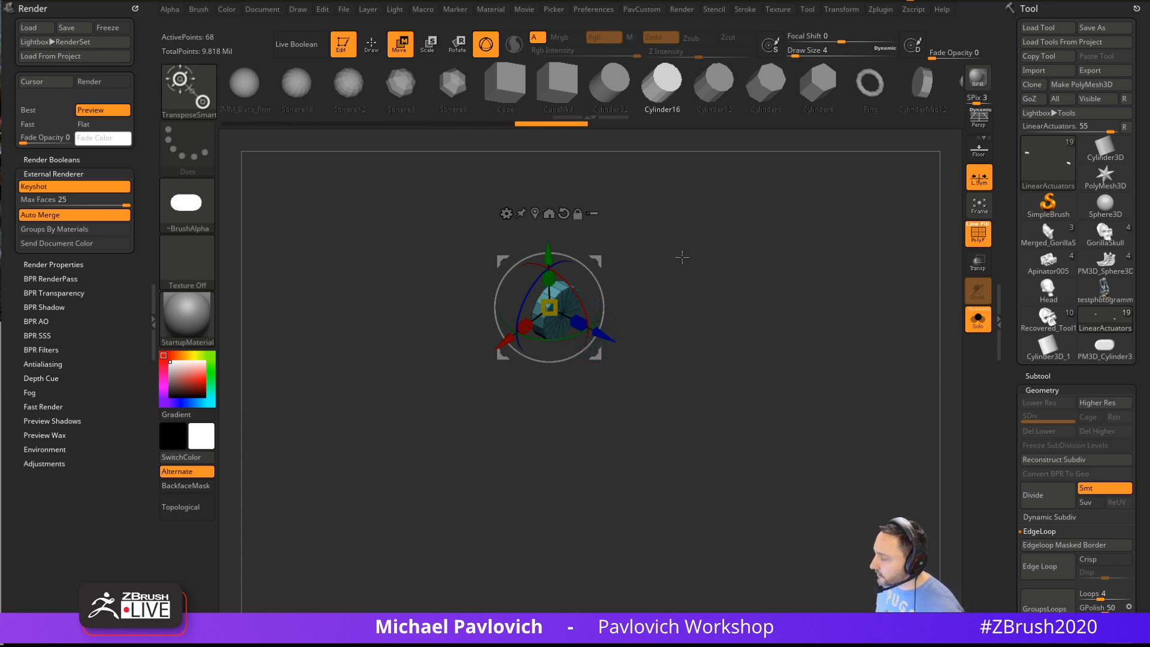
mouse_move(680, 257)
right_mouse_down()
mouse_move(746, 323)
mouse_move(726, 295)
mouse_move(665, 323)
mouse_move(631, 295)
right_mouse_up()
Use the ZModeler brush at Draw Size 2 with the Mask polygon action on the side polygons of the disc
type("qs2")
key("Return")
key("b")
key("z")
key("m")
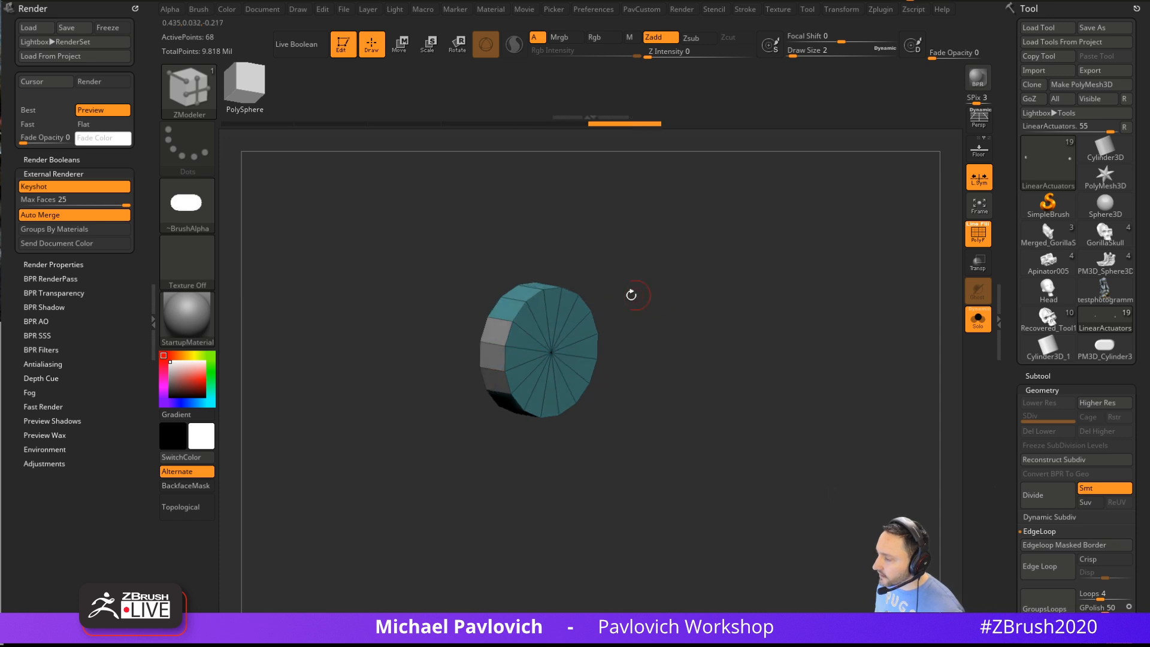
key("space")
left_click(464, 255)
left_click(465, 227)
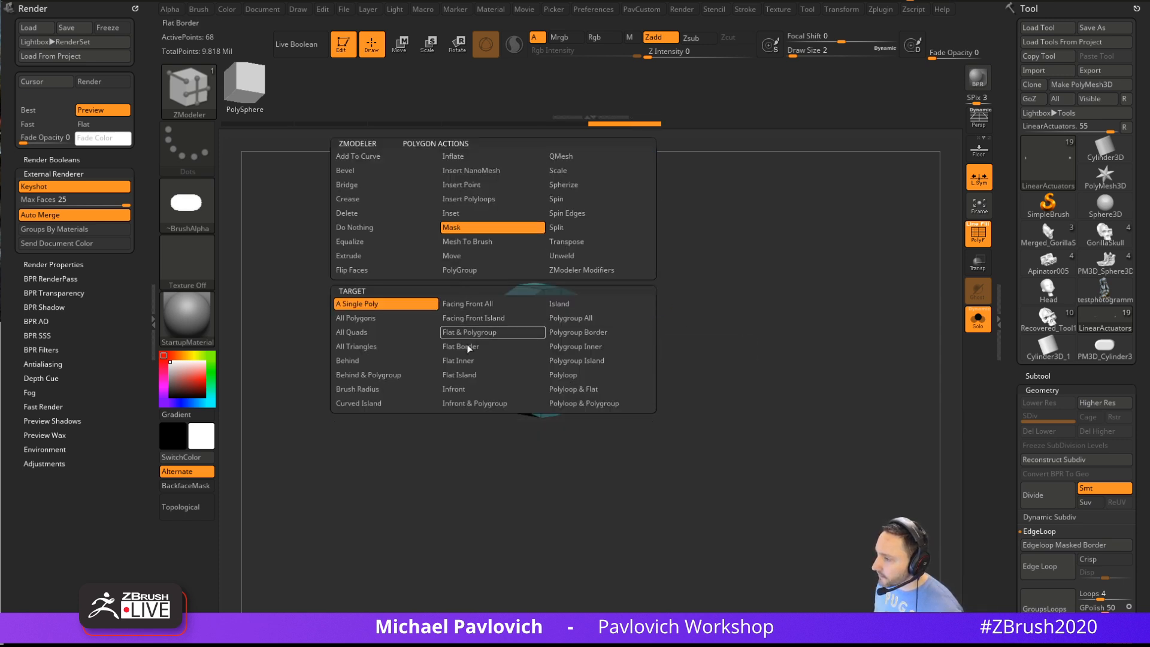
left_click(586, 333)
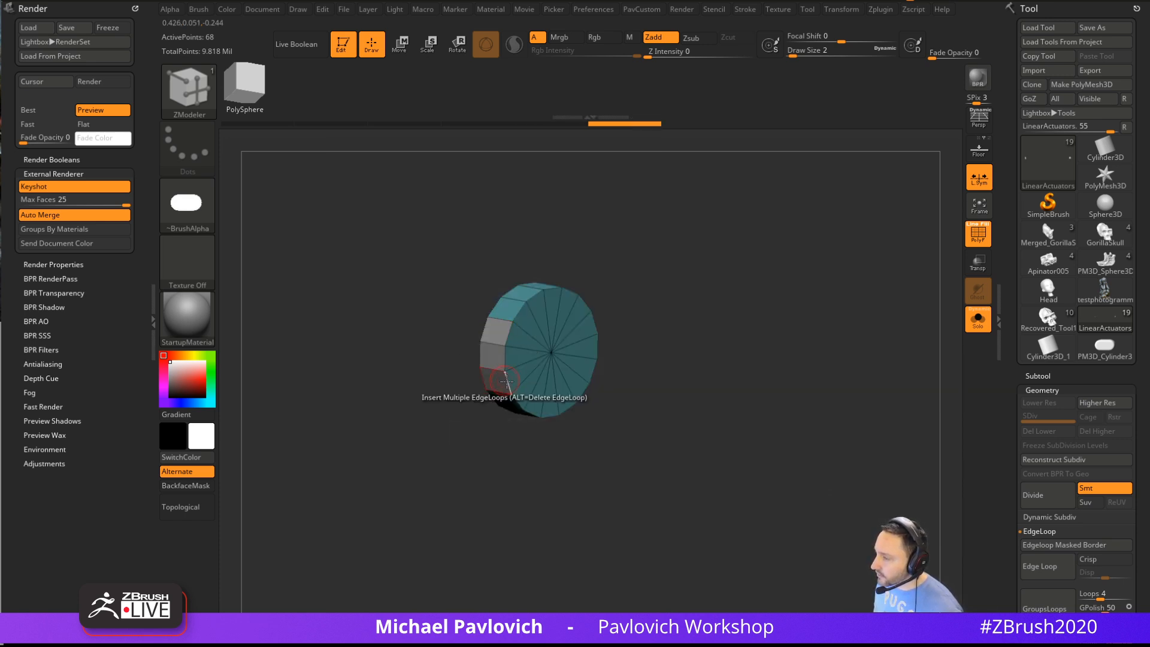
left_click(476, 374)
Invert the disc's mask and extrude the chosen side polygons outward with the gizmo to form a short arm
key("w")
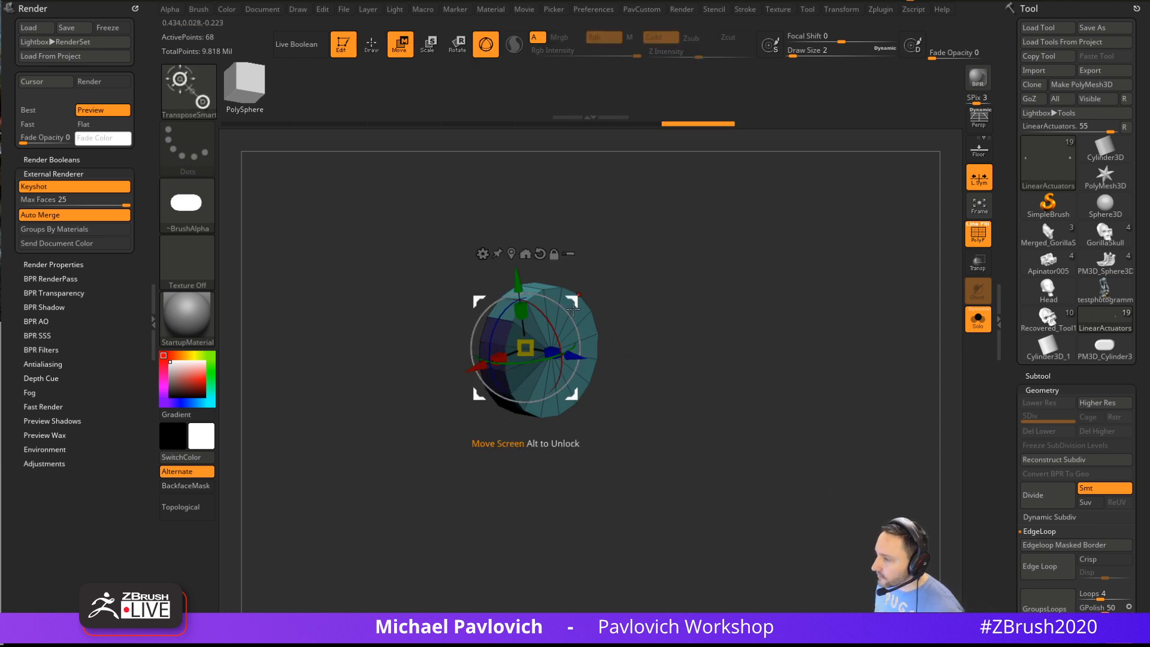
left_click_drag(573, 309, 364, 351, "alt")
left_click(680, 292, "ctrl")
mouse_move(680, 293)
right_mouse_down("ctrl")
mouse_move(681, 320)
mouse_move(580, 313)
right_mouse_up("ctrl")
left_click(561, 328, "alt")
left_click_drag(488, 333, 394, 337, "ctrl")
key("q")
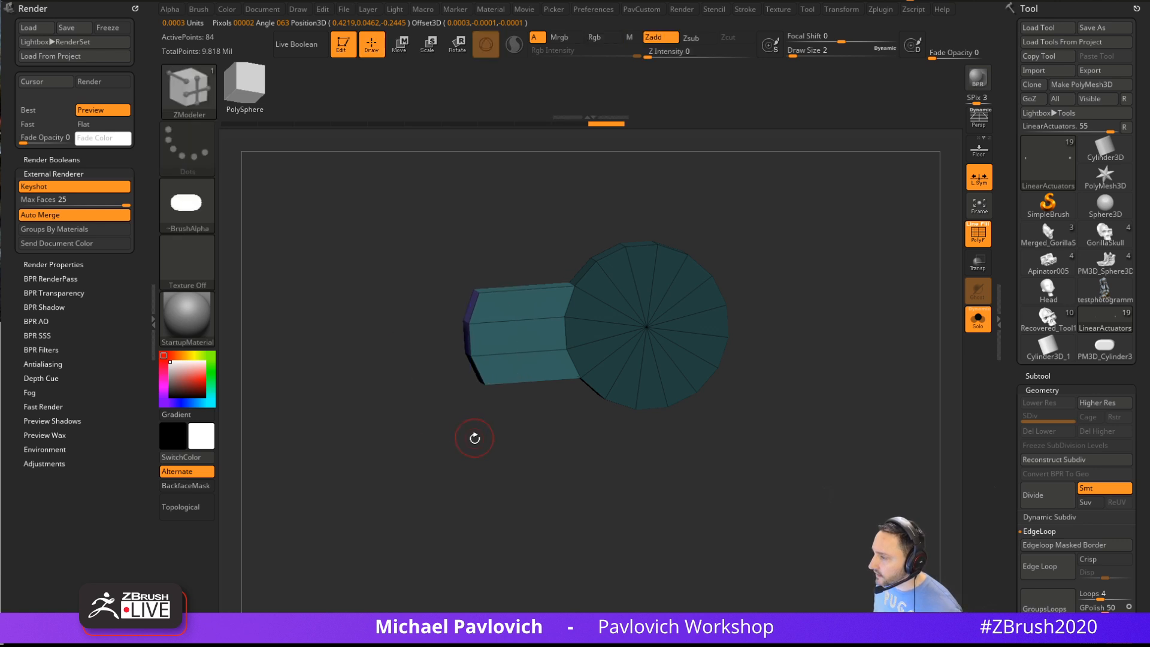
Extrude the disc's round cap faces outward as a new layer using ZModeler QMesh on Polygroup All
right_click_drag(474, 438, 753, 331)
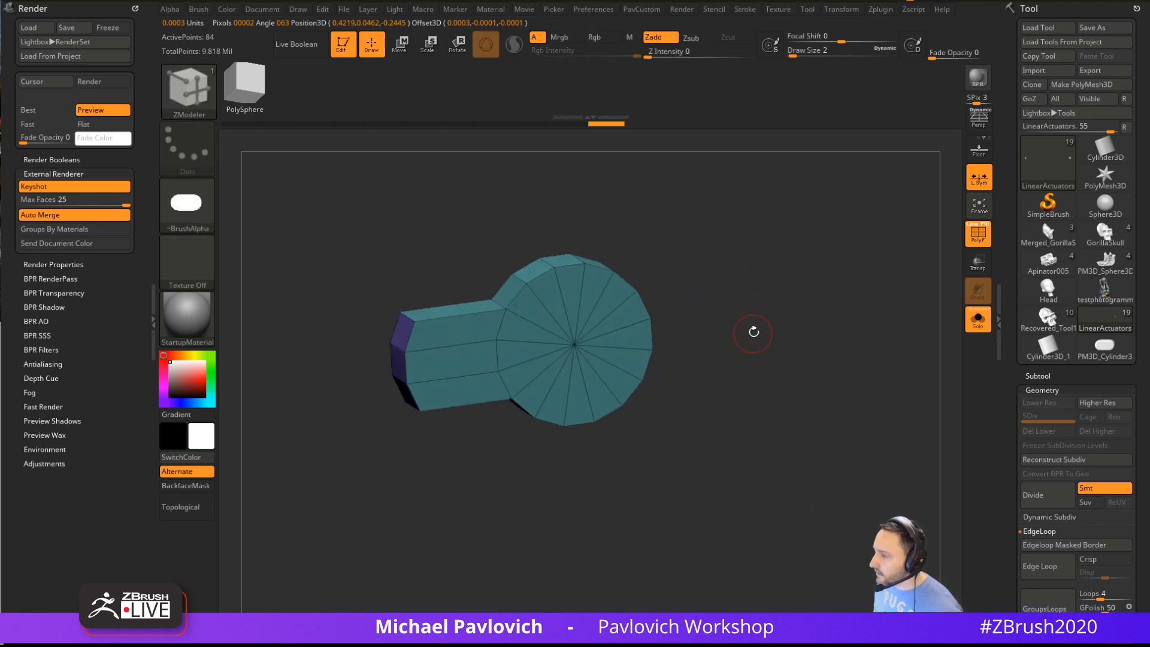
right_click_drag(529, 330, 533, 322)
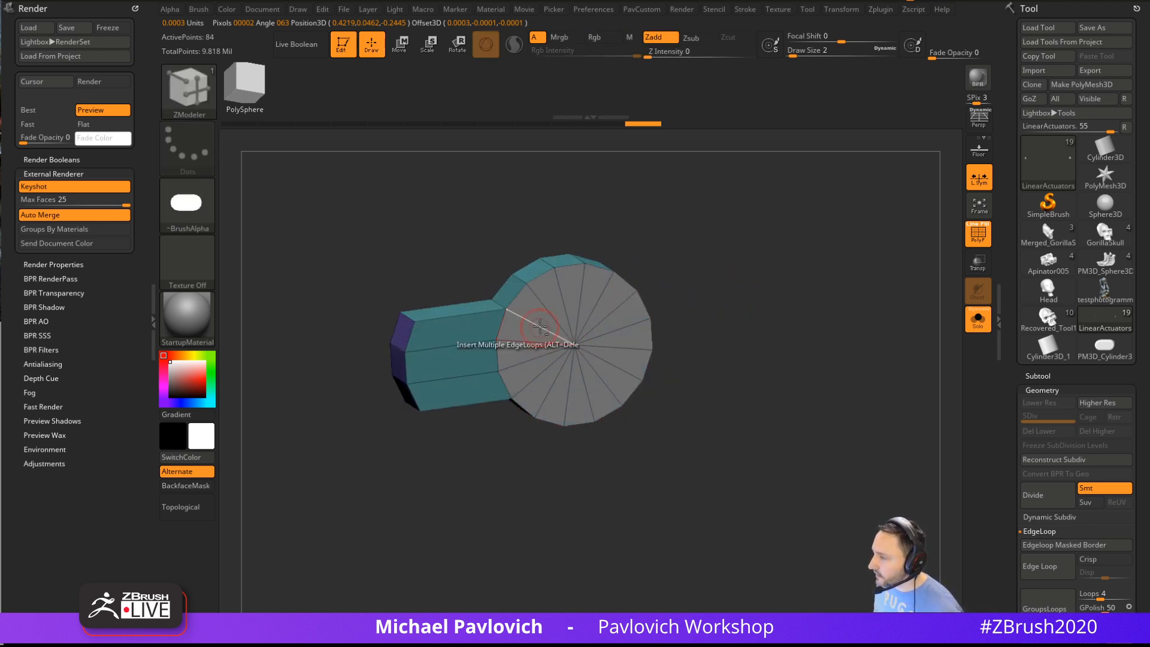
key("space")
left_click(599, 156)
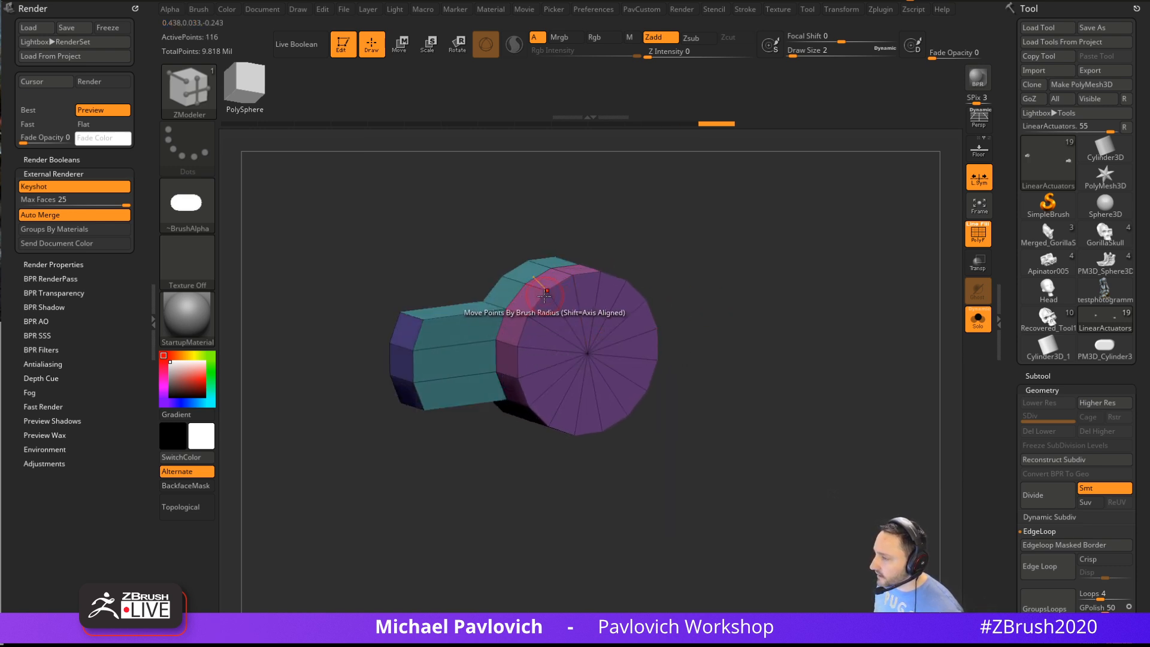
key("space")
key("ctrl+z")
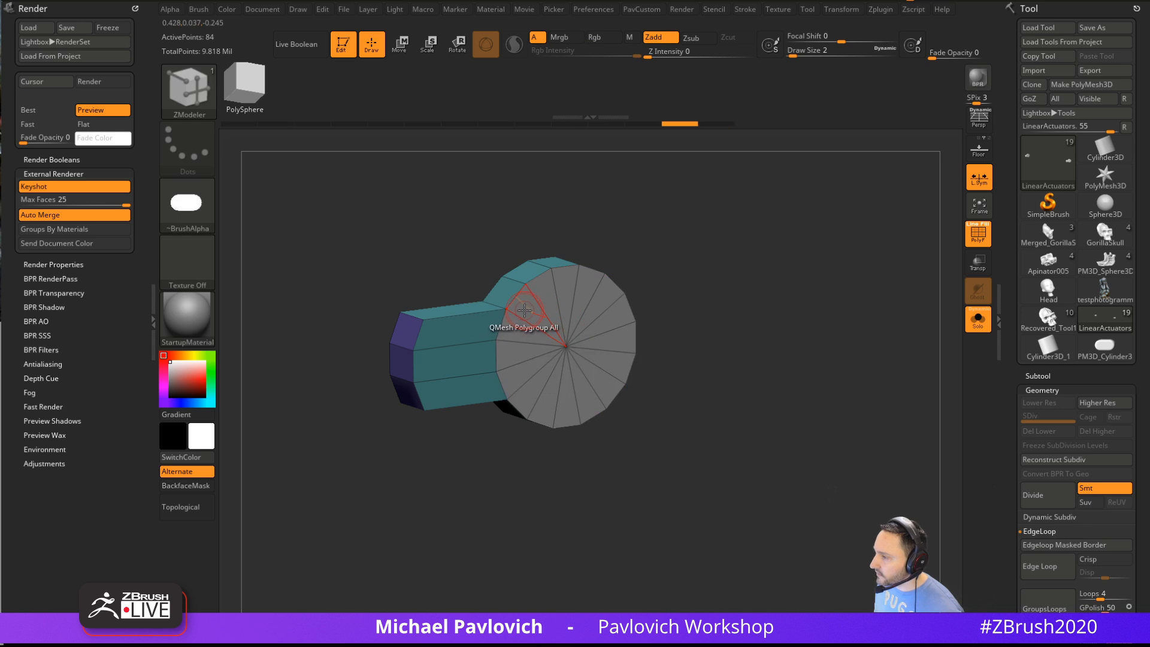
left_click_drag(524, 310, 582, 352)
Inset the disc's cap slightly using Inset on Polygroup Island with the Inset Region modifier
key("space")
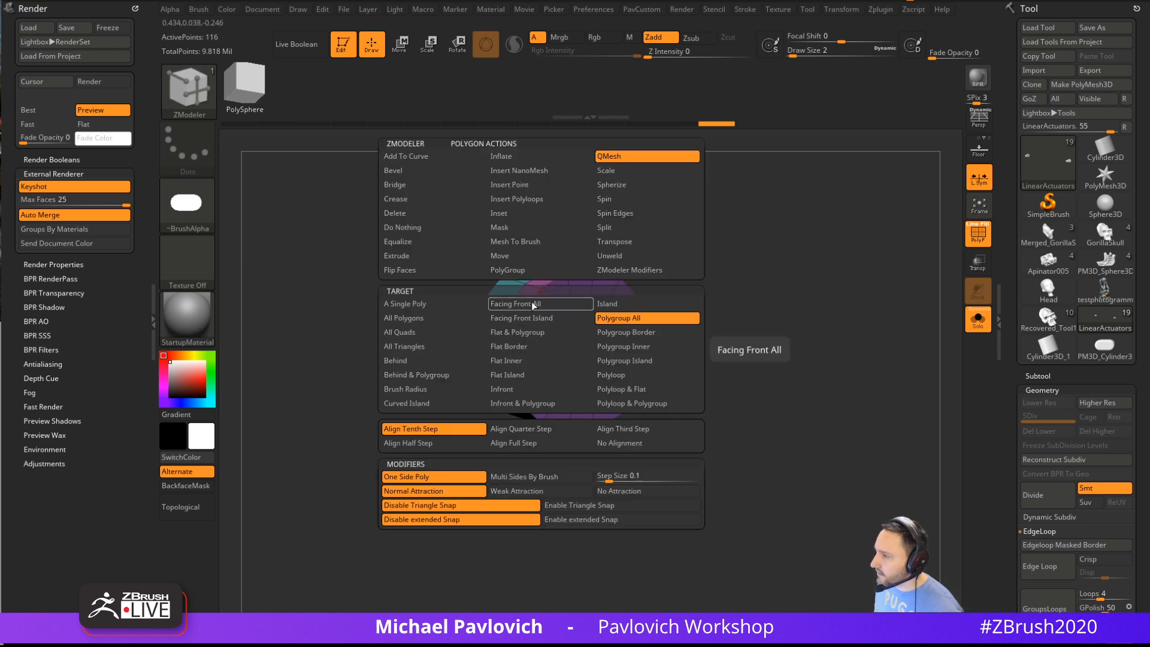
left_click(624, 360)
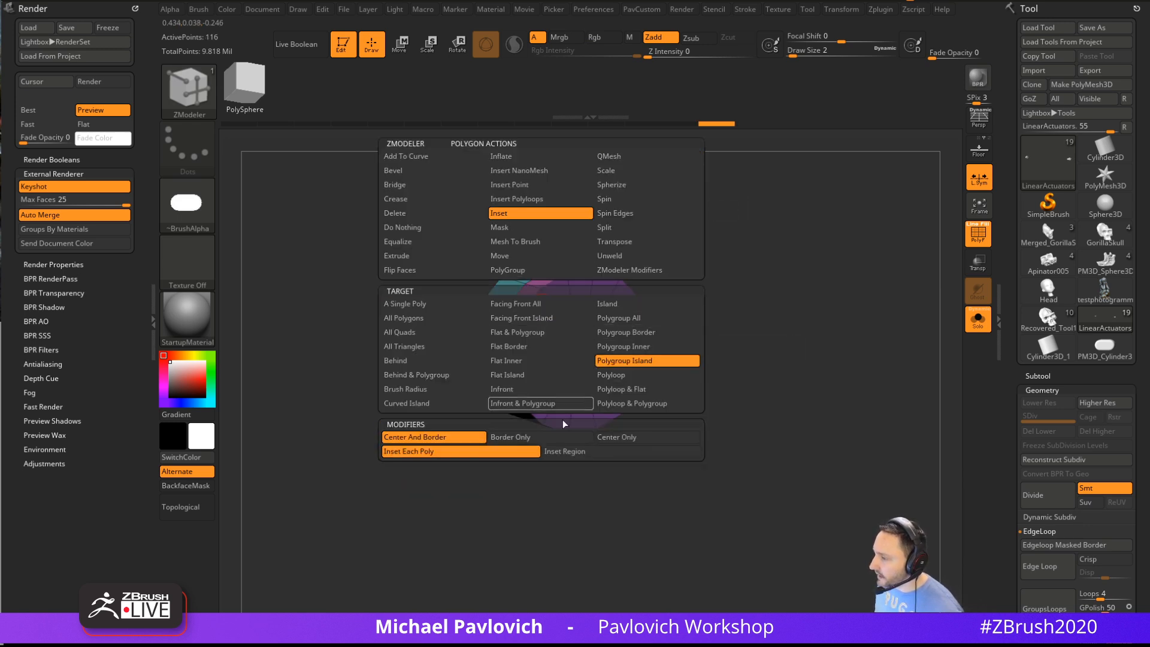
left_click_drag(547, 312, 550, 324)
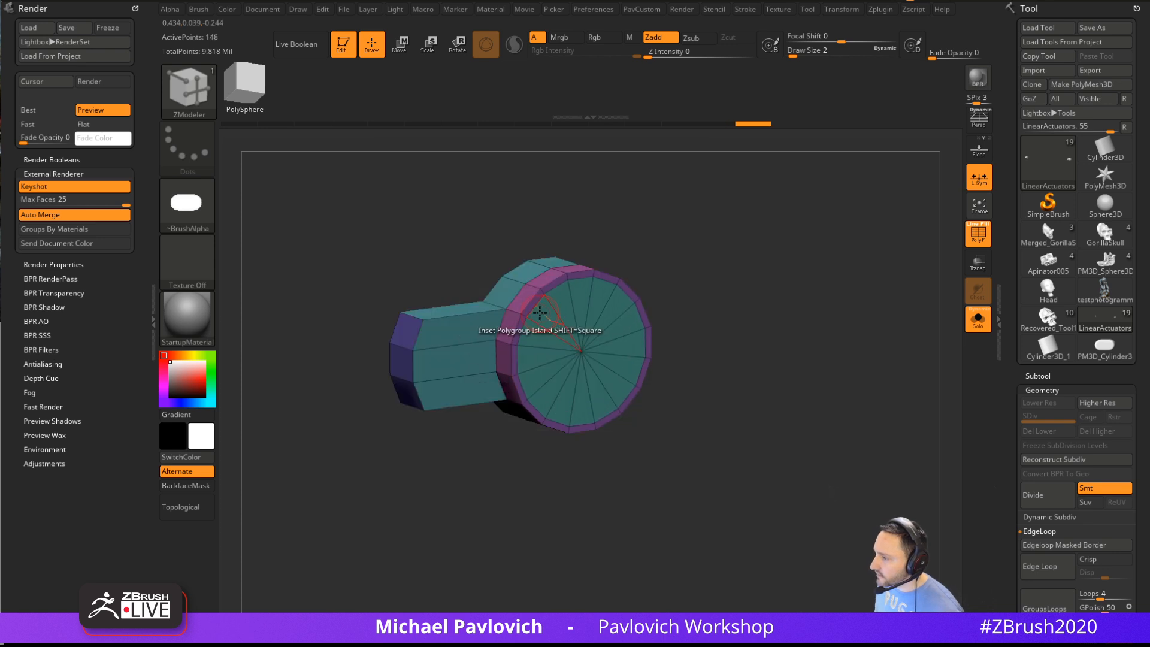
Move the inset cap outward with QMesh without adding geometry to form a beveled rim
key("space")
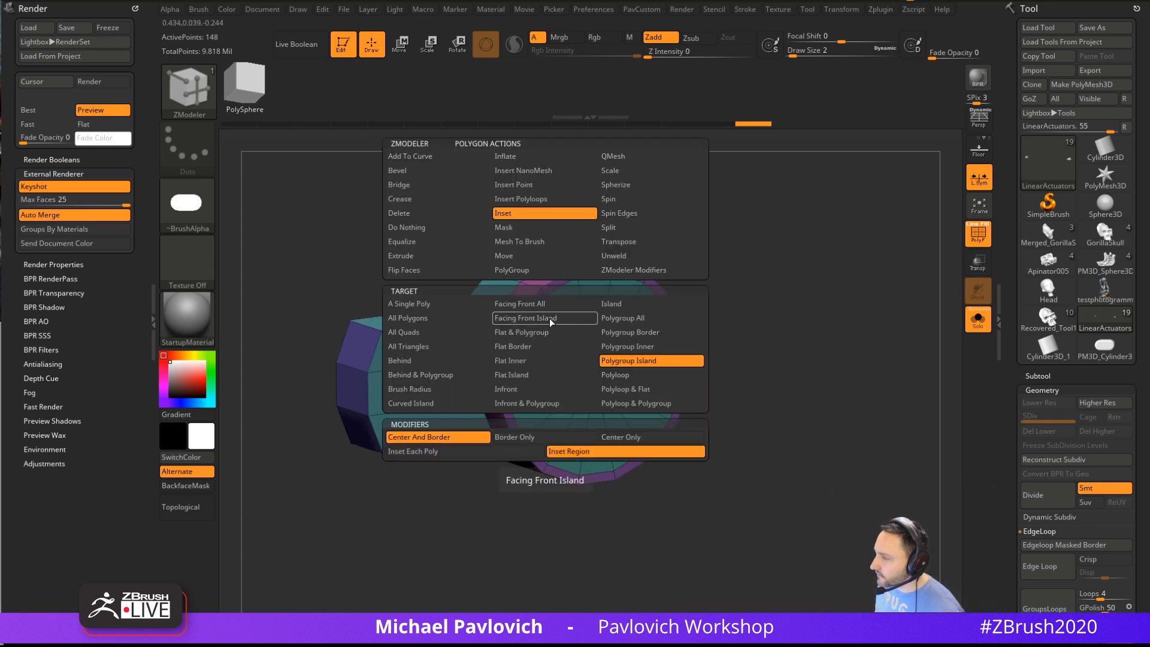
left_click(620, 157)
left_click(635, 347)
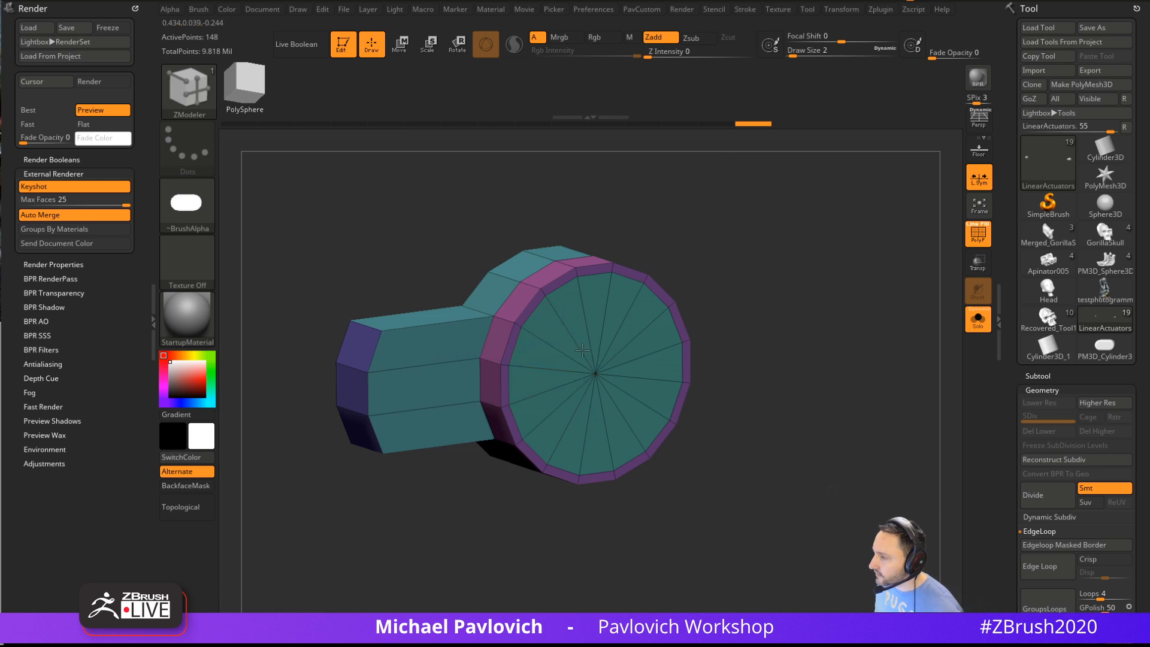
left_click_drag(585, 345, 585, 324, "shift")
left_click_drag(755, 305, 780, 306)
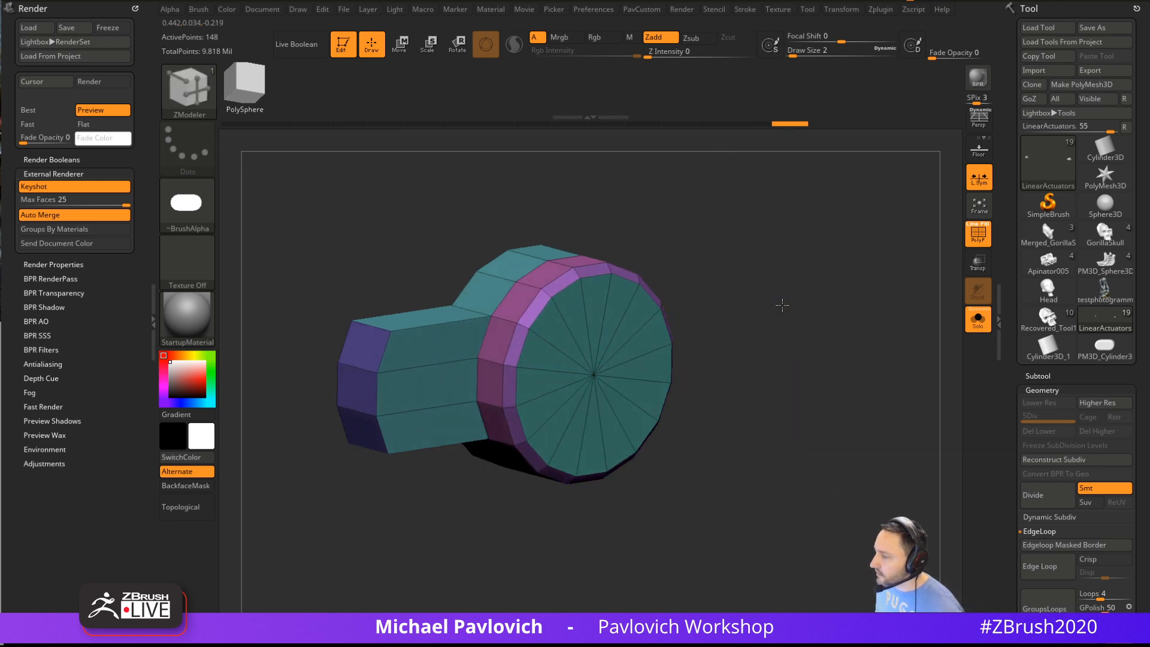
Mirror and weld the part with local symmetry off, and restore local symmetry
key("1")
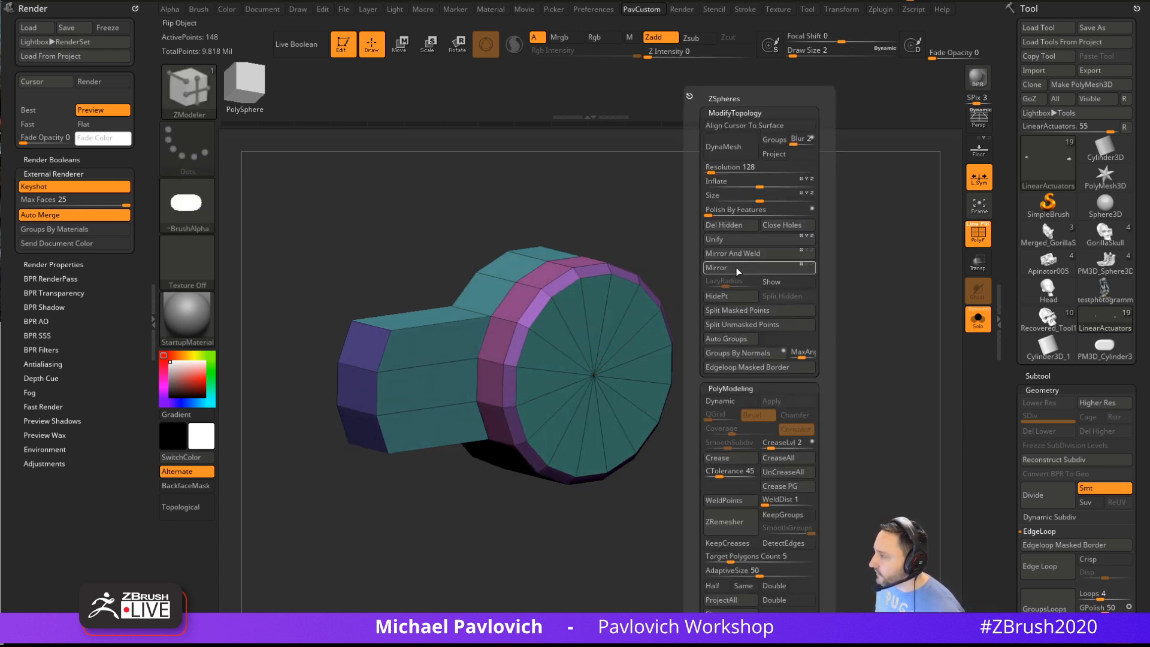
left_click(979, 179)
key("1")
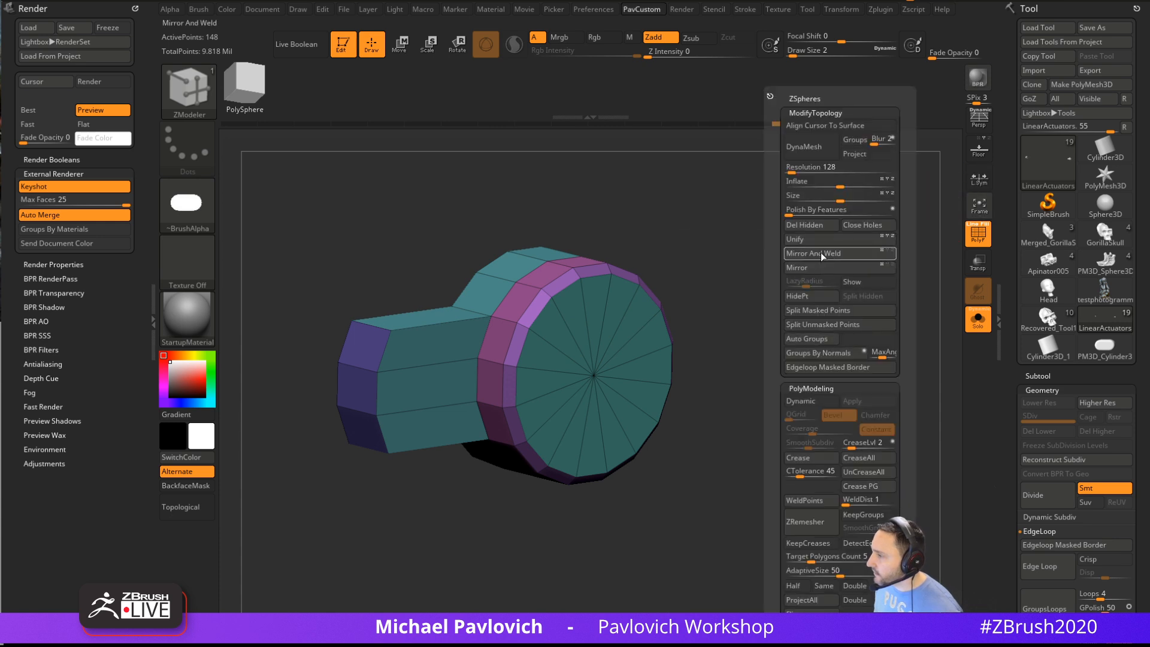
left_click(981, 179)
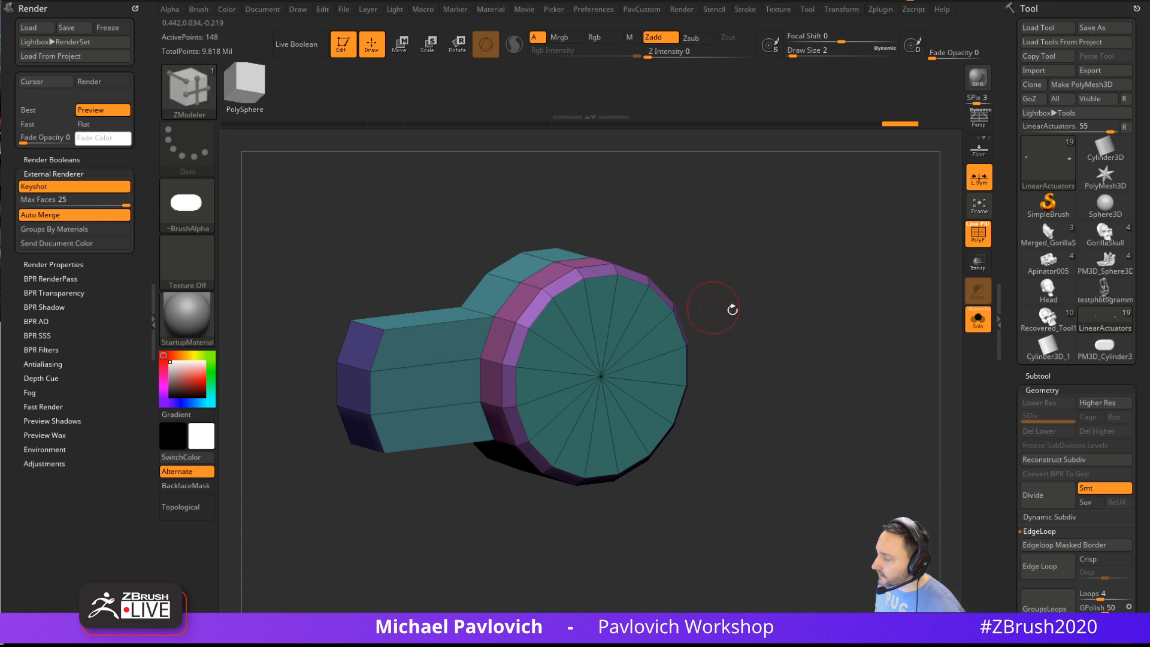
Inset the disc's round cap twice using Inset on Polygroup Island, leaving a narrow ring around the center face
right_click_drag(731, 309, 757, 301, "ctrl")
key("space")
key("space")
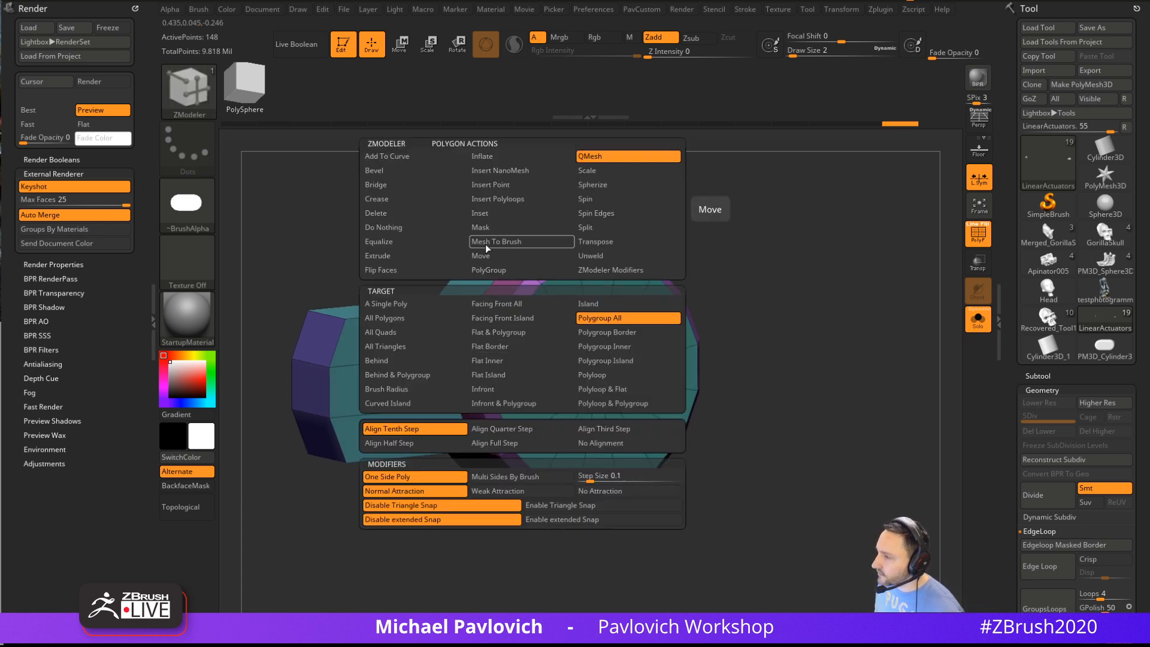
left_click(493, 214)
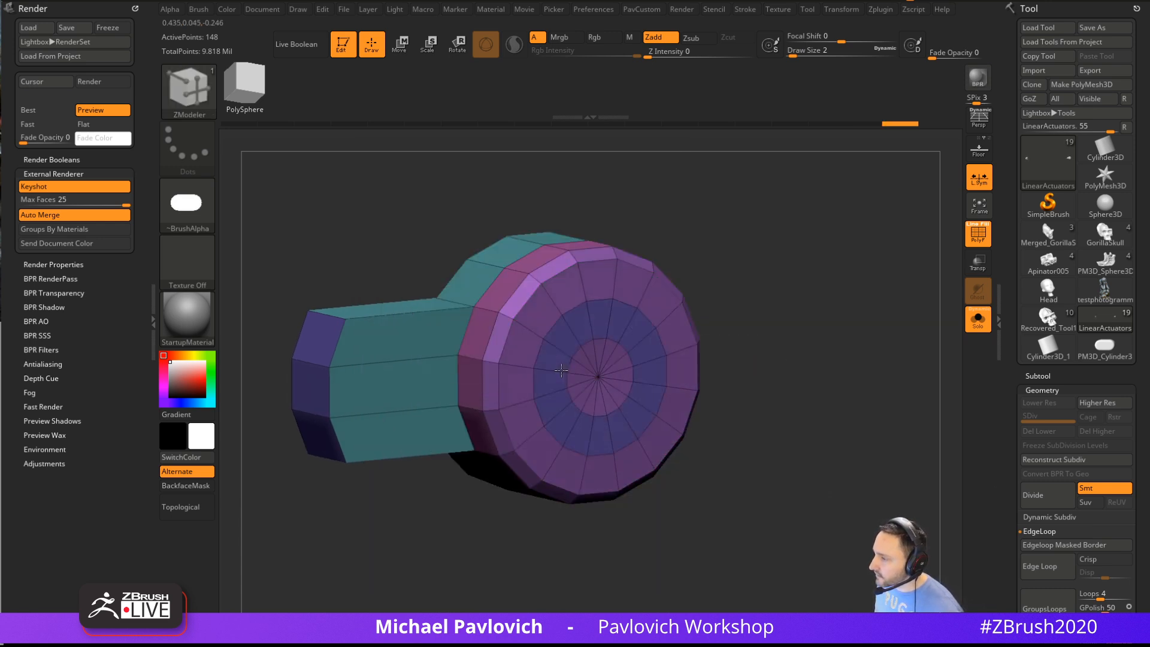
key("space")
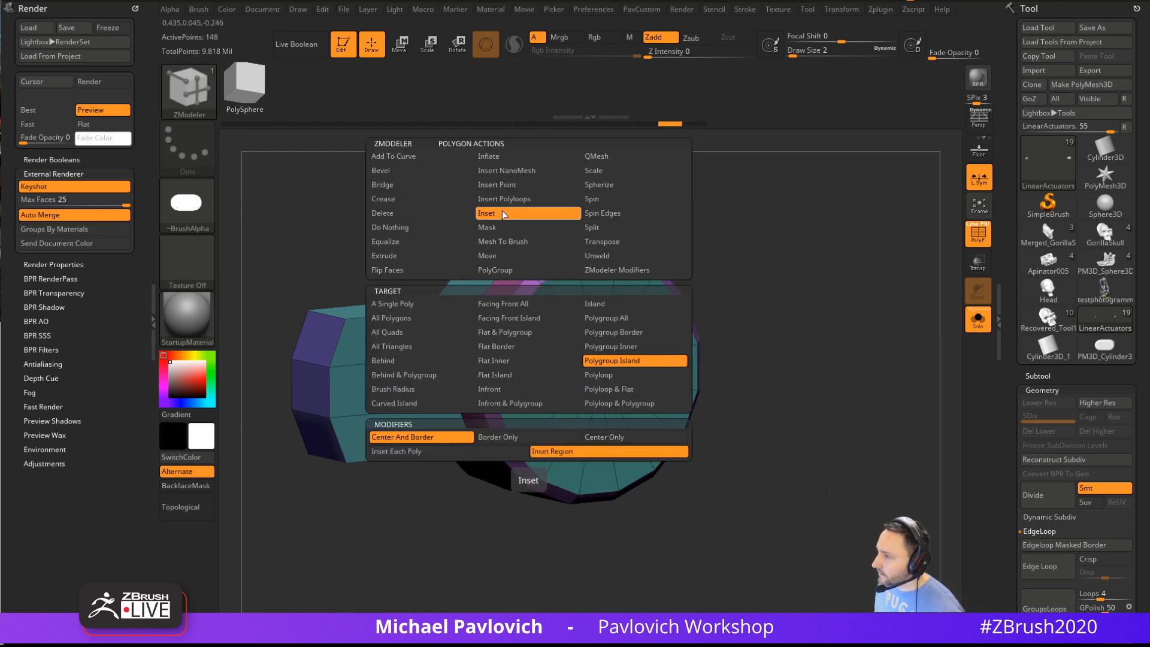
left_click_drag(537, 362, 562, 367)
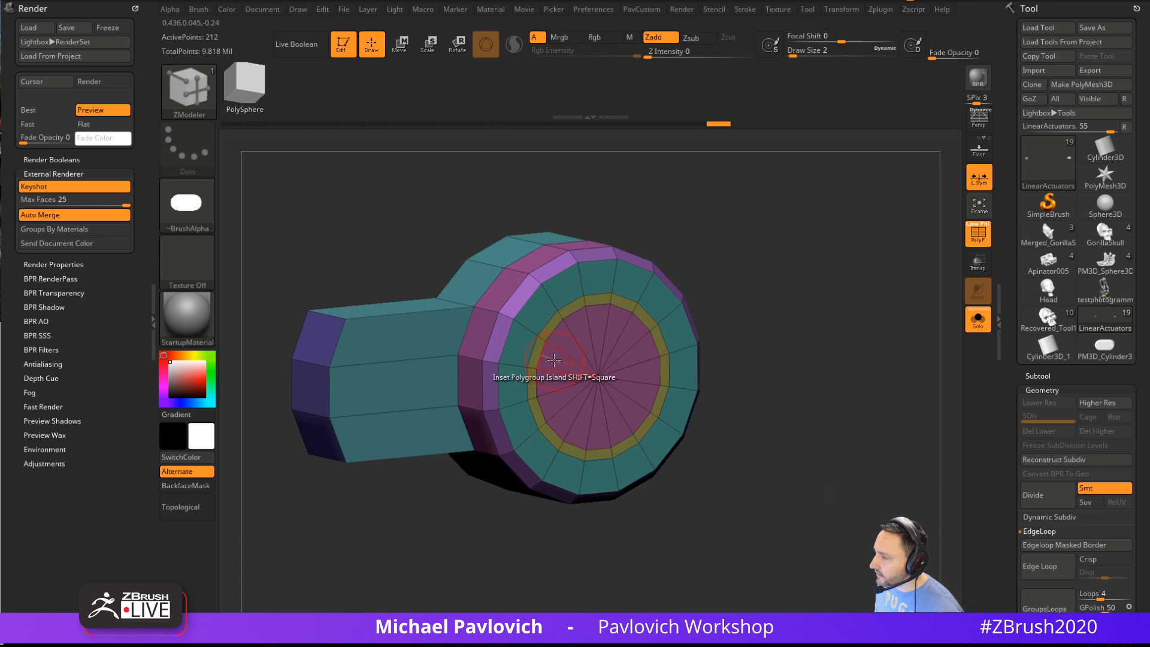
Push the cap's center face inward using QMesh on Polygroup All to form a circular recess
key("space")
left_click(637, 157)
right_click_drag(590, 333, 626, 346)
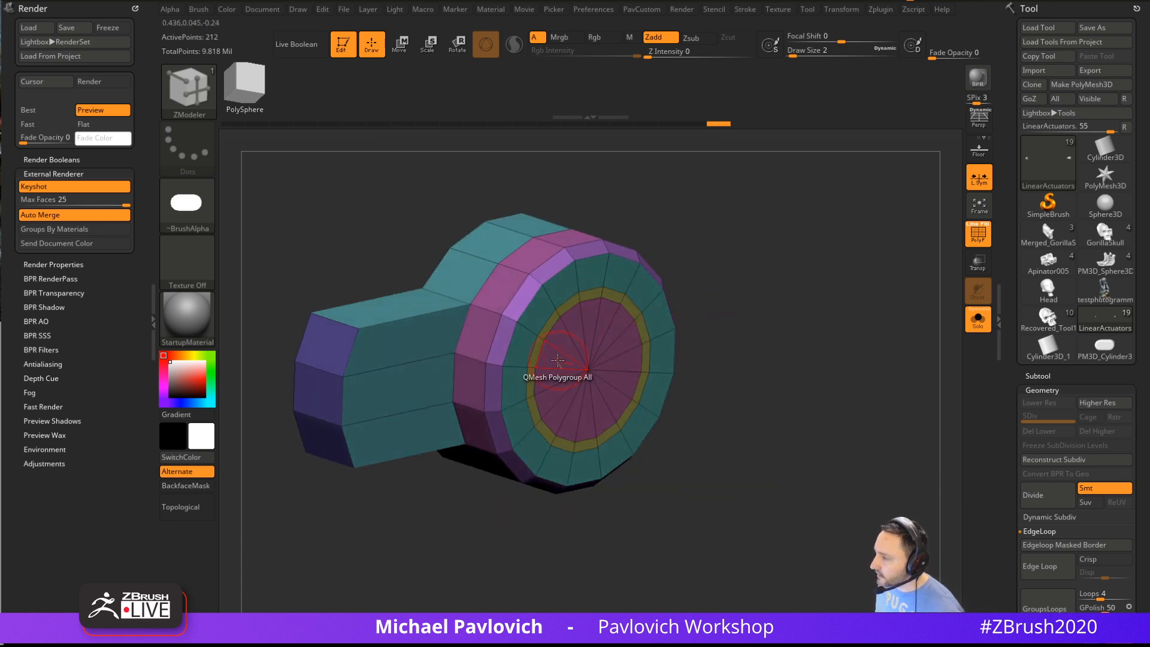
left_click_drag(557, 360, 527, 347)
left_click_drag(755, 315, 752, 277)
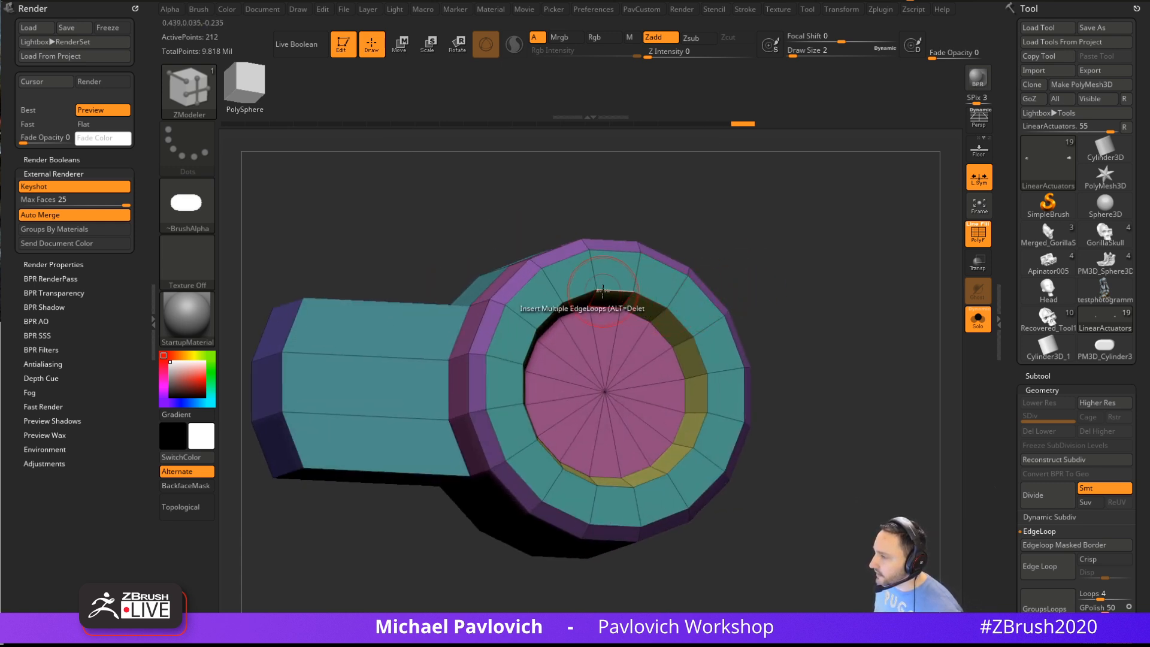
Bevel the recess's outer edge loop using Bevel on EdgeLoop Complete
key("space")
key("space")
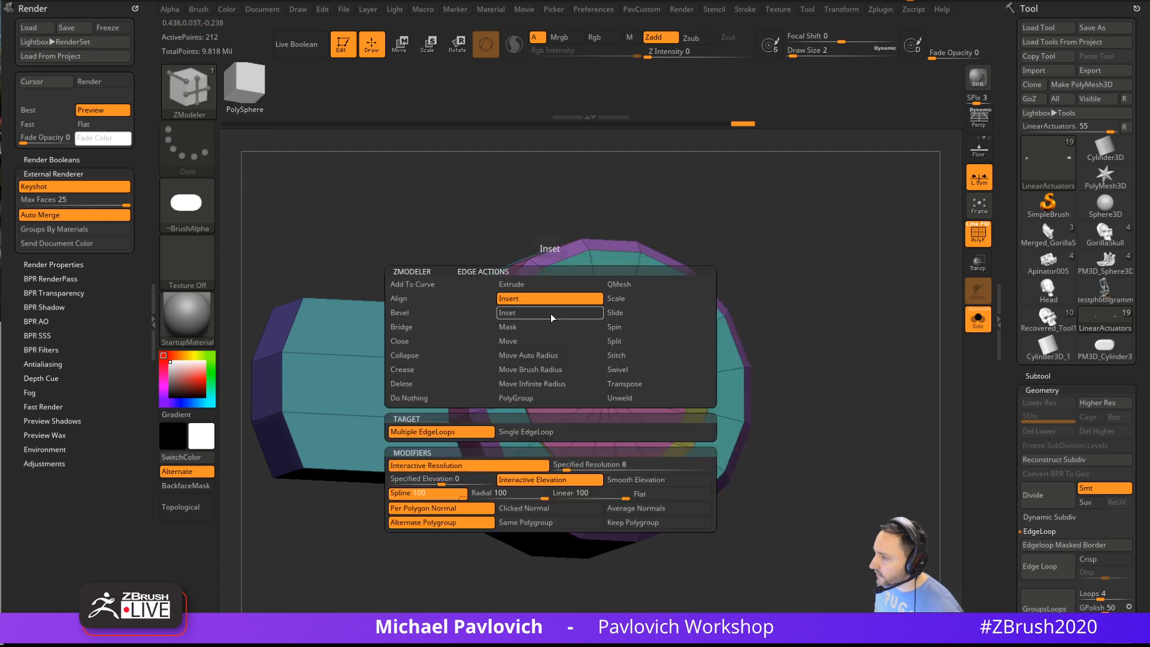
left_click(422, 323)
left_click(620, 290)
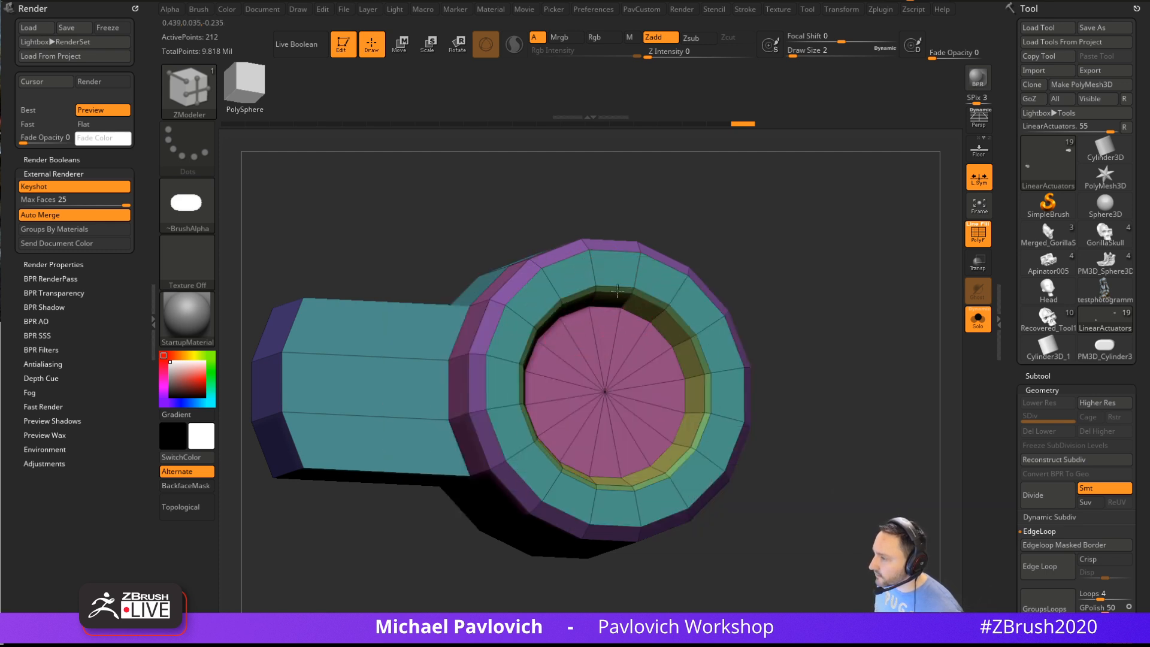
Reduce the draw size to 1 and insert a single edge loop around the middle of the flat rim face
mouse_move(749, 311)
left_mouse_down()
mouse_move(767, 310)
mouse_move(741, 306)
mouse_move(800, 308)
left_mouse_up()
key("[")
key("space")
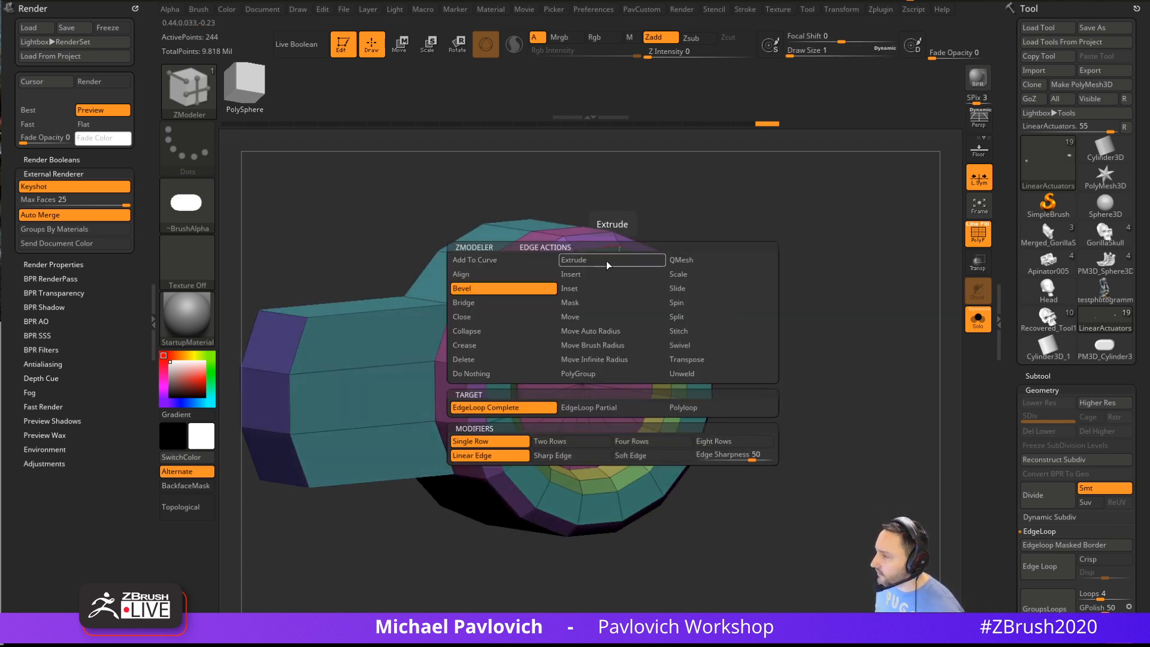
left_click(580, 407)
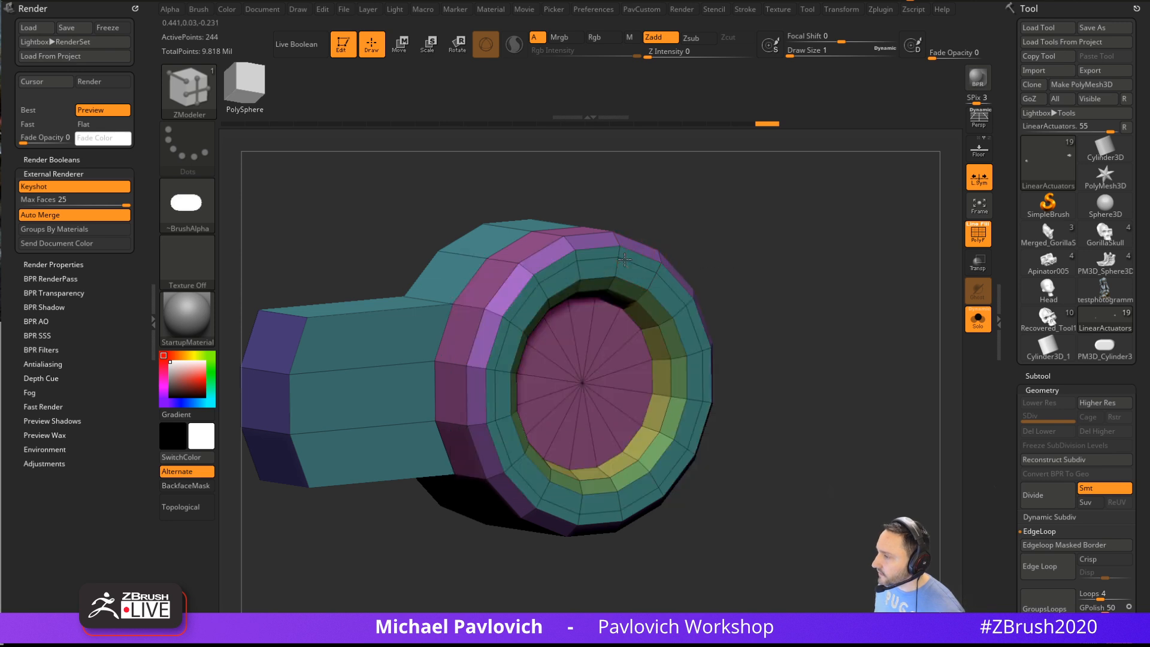
Bevel the rim face's middle edge loop into a narrow band using Bevel on EdgeLoop Complete with a single row
key("space")
left_click(509, 290)
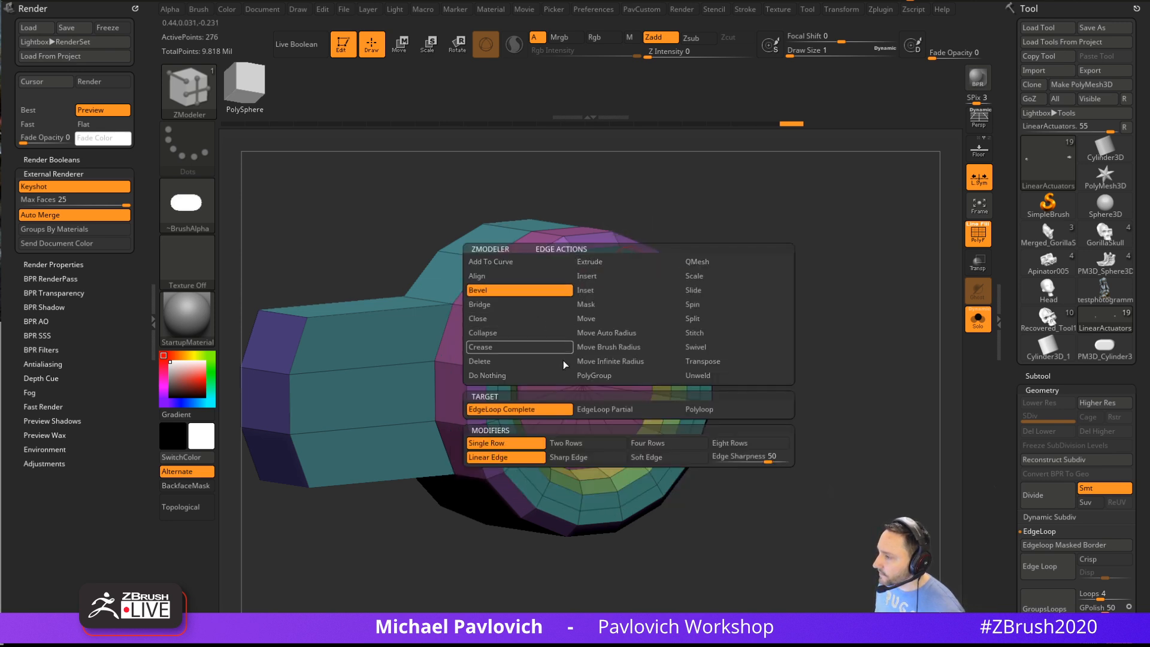
left_click(519, 410)
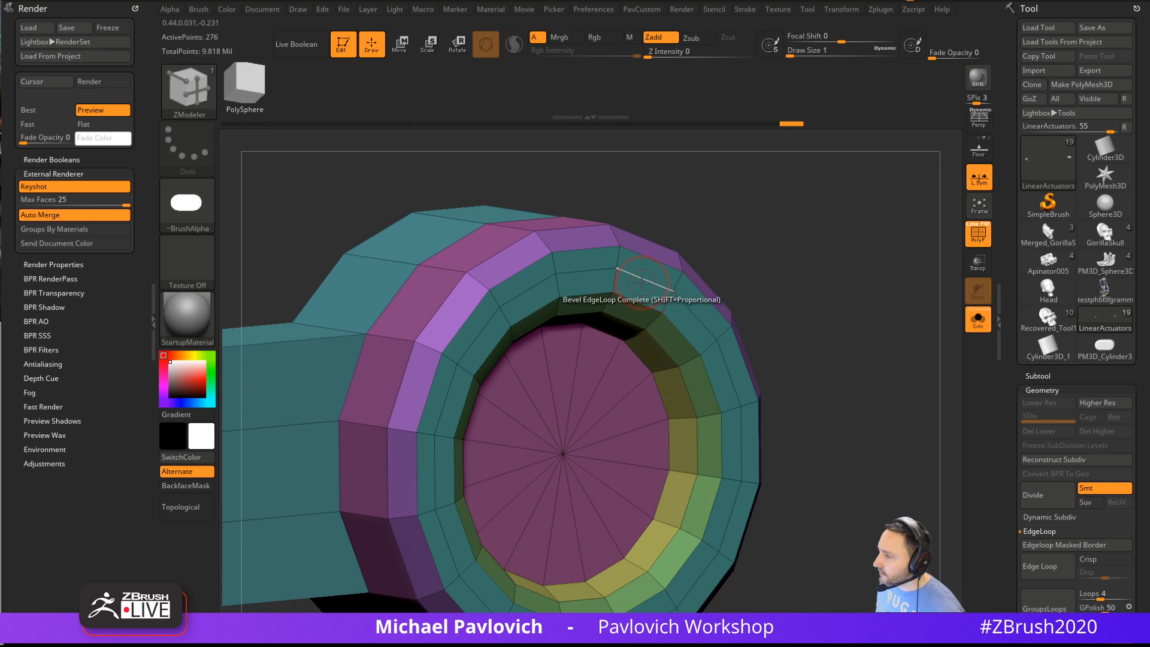
left_click_drag(707, 248, 769, 267)
Push the narrow rim band inward with QMesh to try a groove around the recess
key("space")
key("space")
left_click_drag(585, 319, 568, 314)
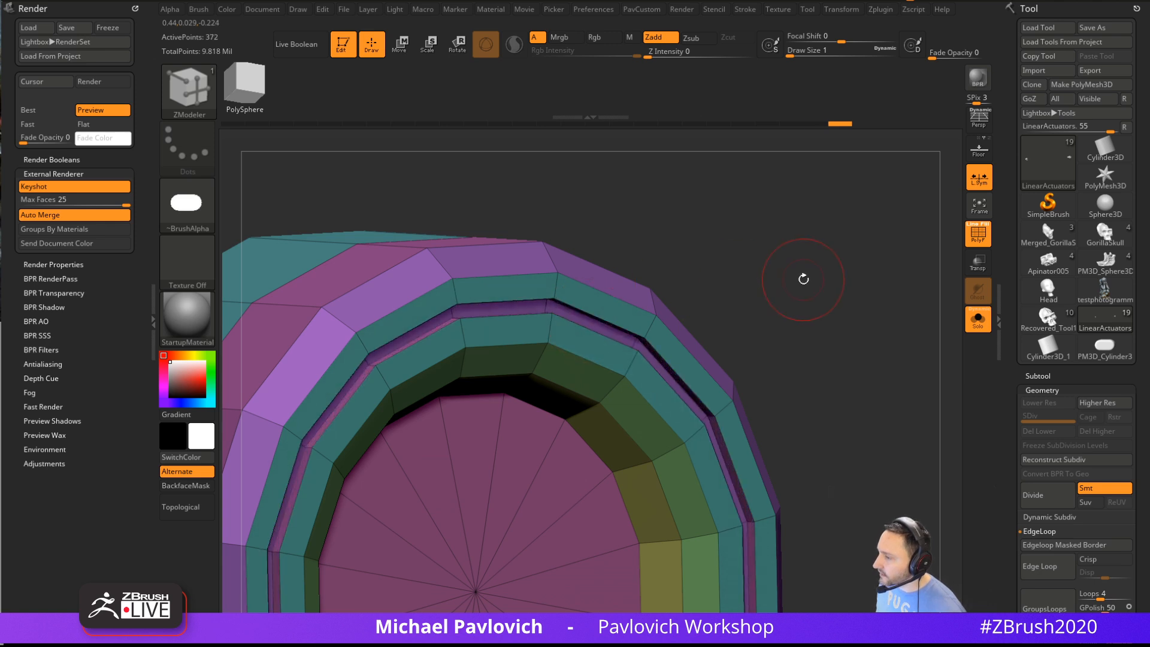
left_click_drag(790, 274, 634, 317)
Try to inset the narrow rim band using Inset on Polygroup Island, undoing each attempt
key("space")
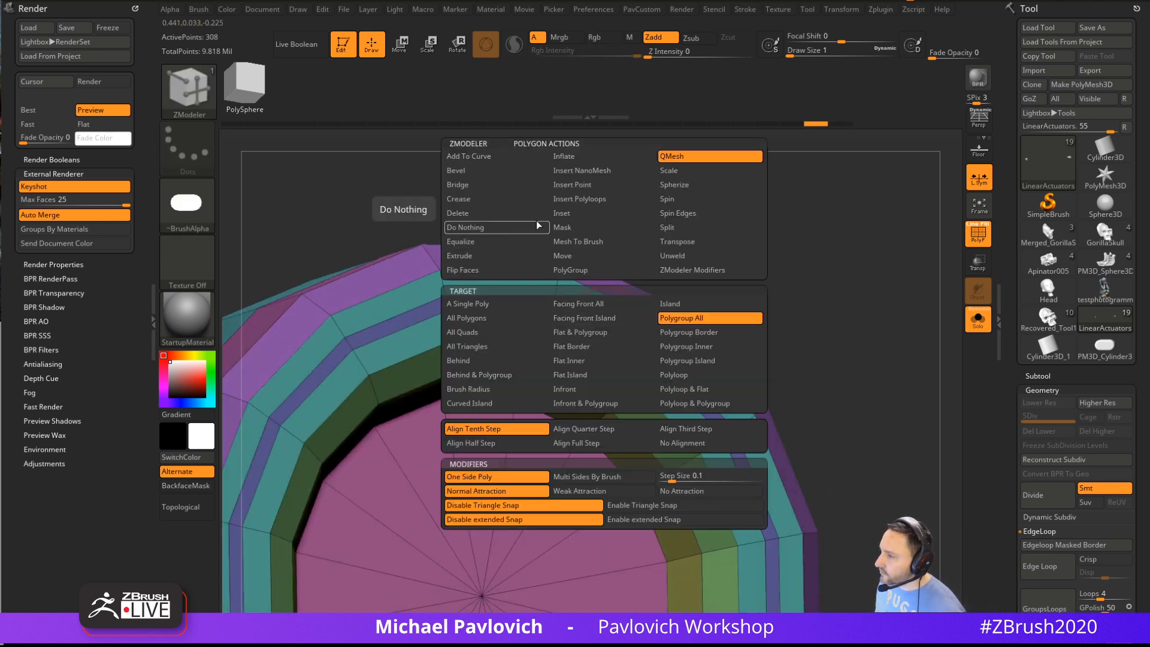
left_click(564, 213)
left_click_drag(749, 310, 712, 347, "alt")
key("s")
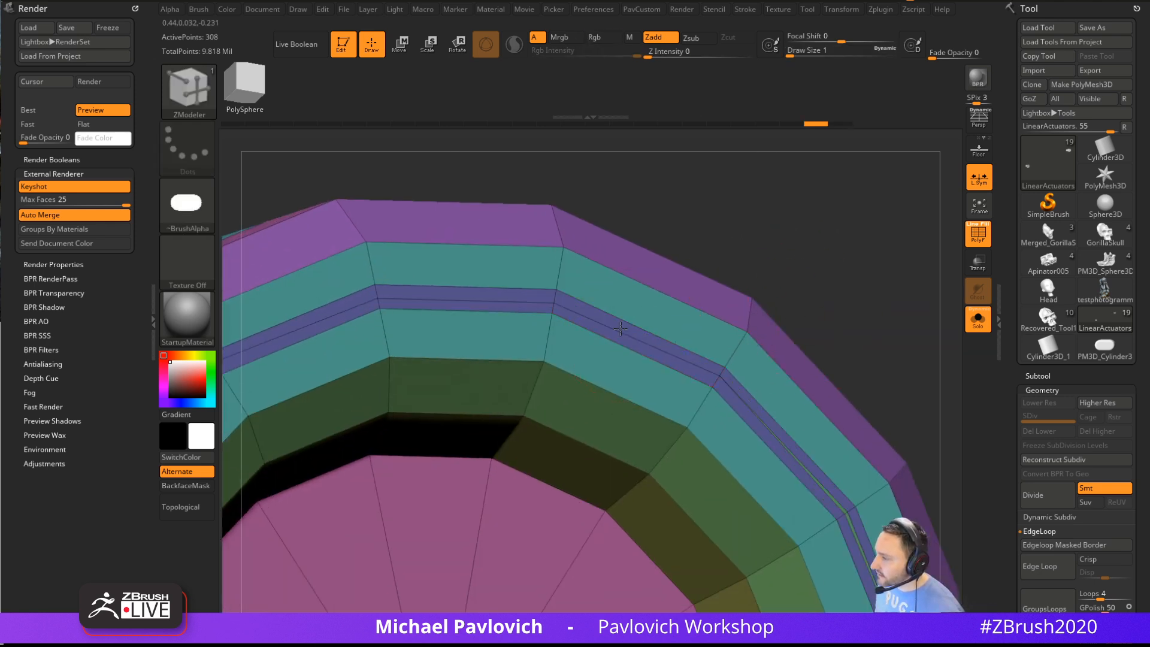
left_click_drag(639, 341, 642, 333)
key("ctrl")
key("ctrl+z")
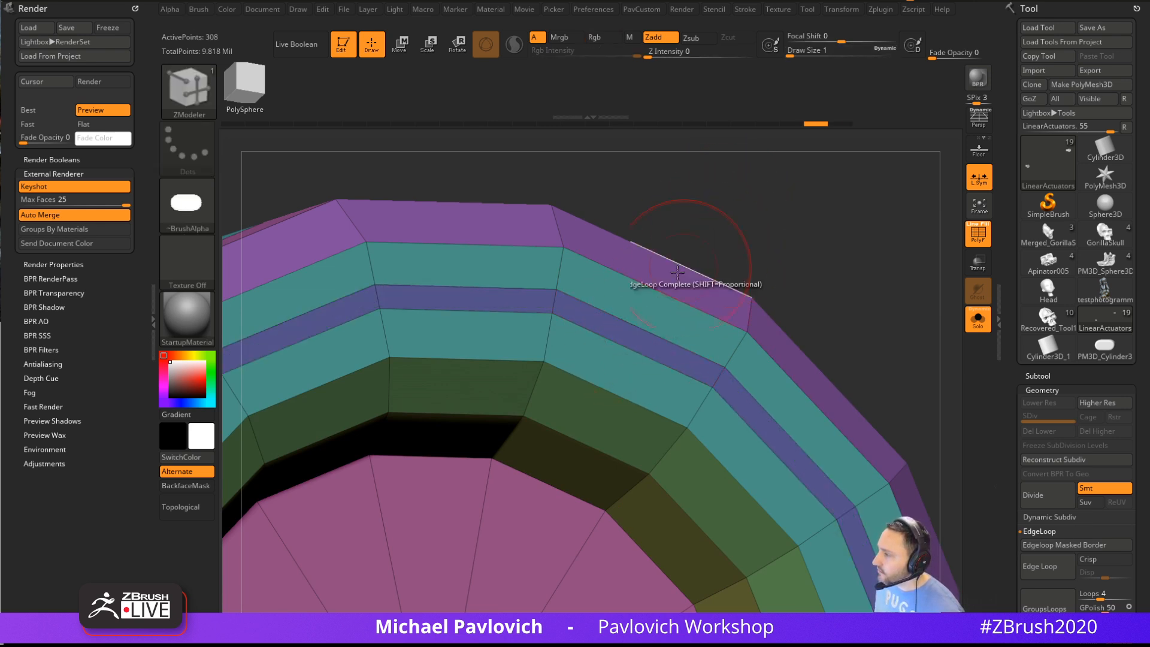
left_click_drag(646, 344, 622, 334)
left_click(620, 334)
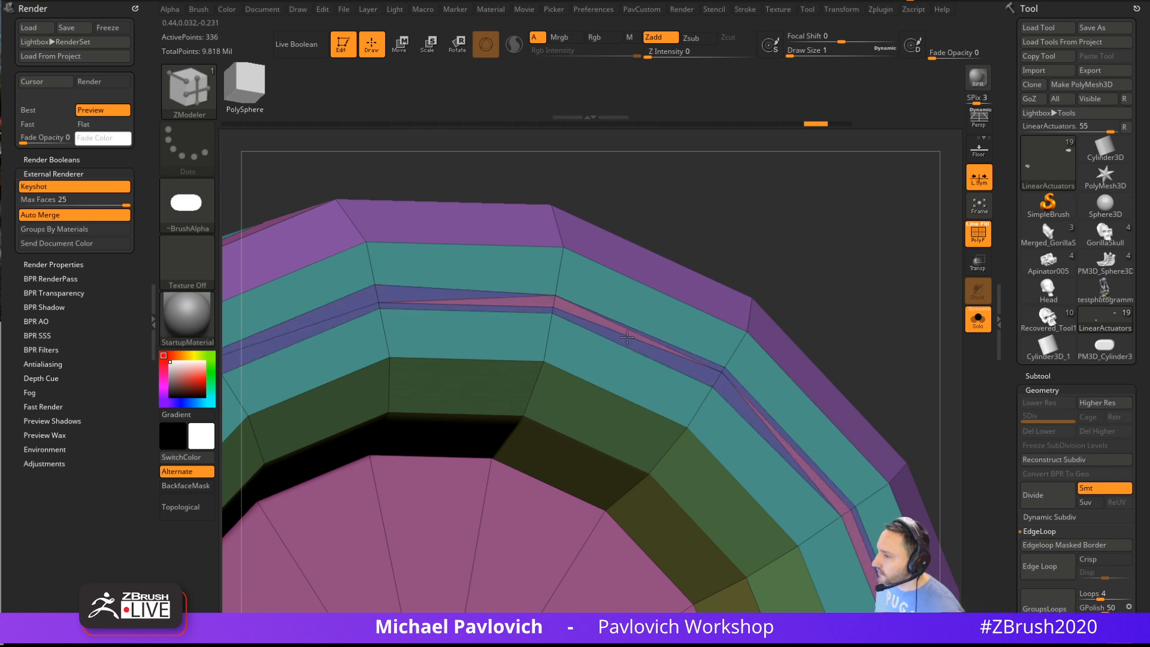
key("ctrl+z")
key("ctrl+z")
key("ctrl+z")
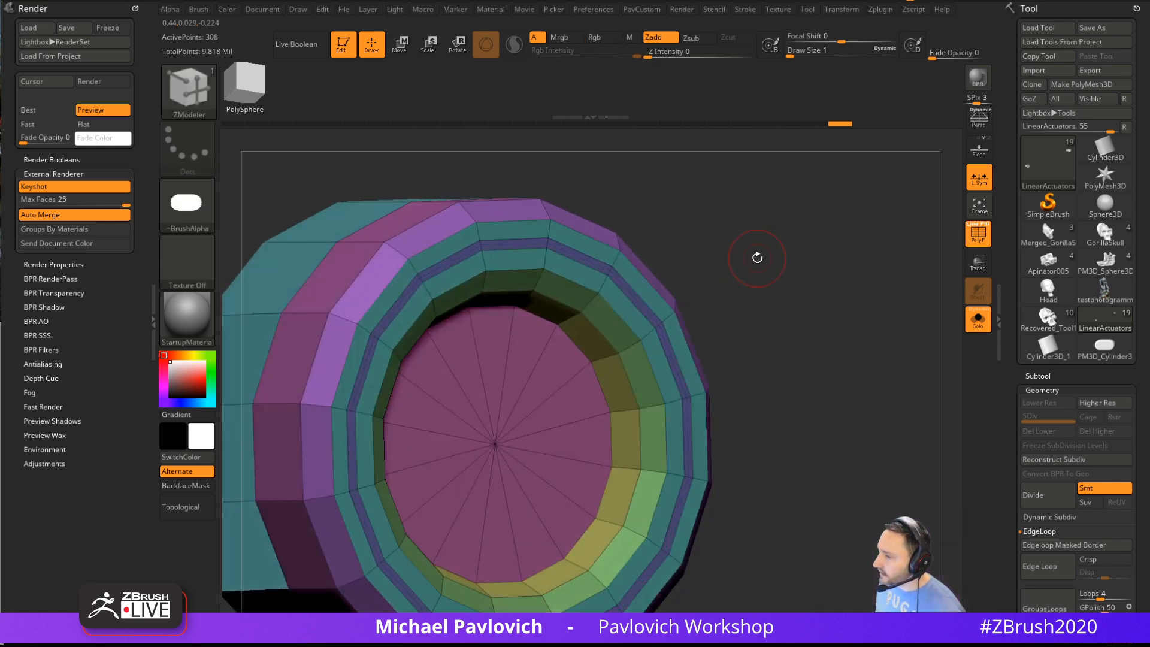
Place the Gizmo at the center of the disc's cap and scale the whole part up uniformly
left_click(976, 318)
left_click(976, 318)
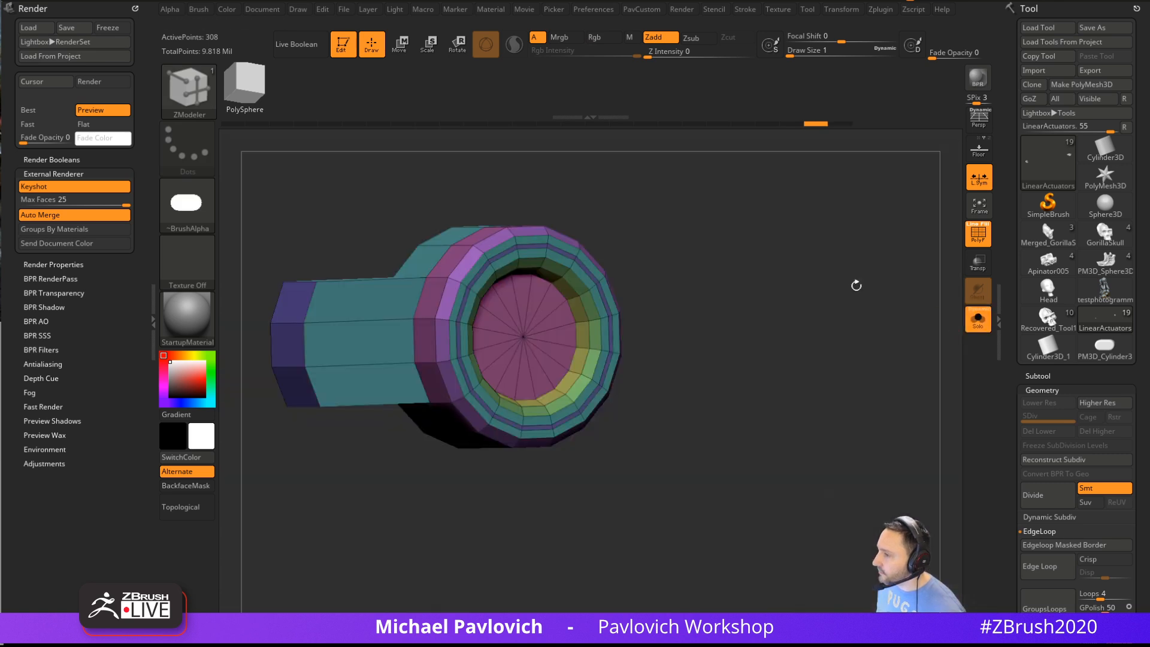
left_click_drag(817, 276, 718, 298)
key("w")
left_click(503, 335, "alt")
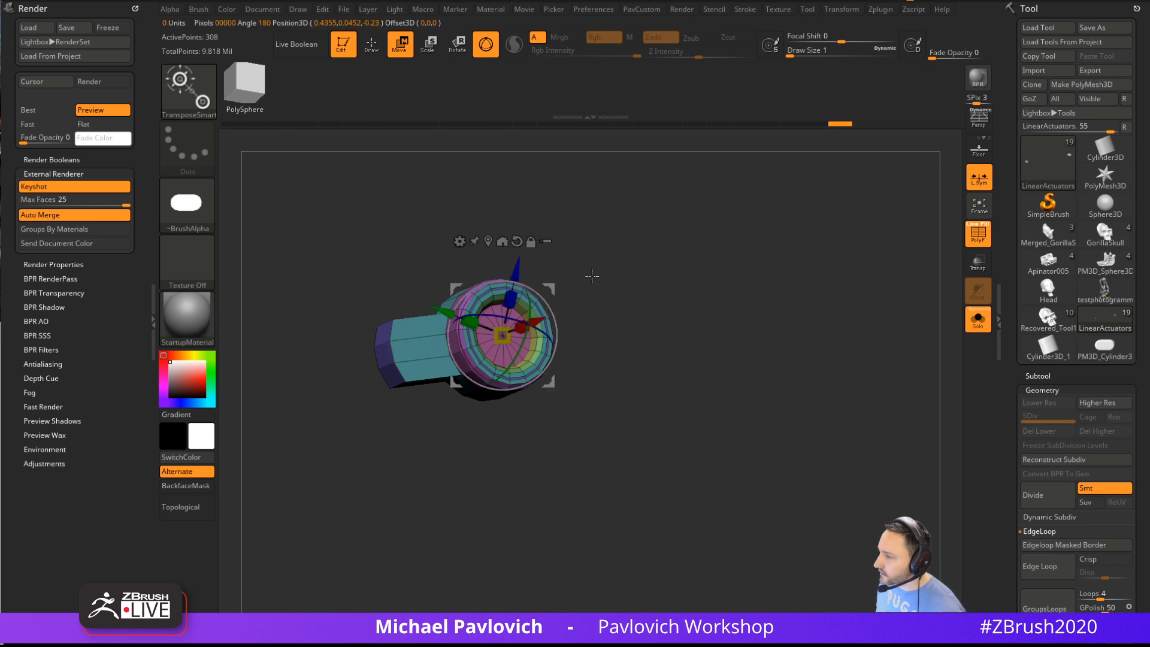
left_click_drag(591, 274, 584, 302)
left_click_drag(502, 335, 646, 285)
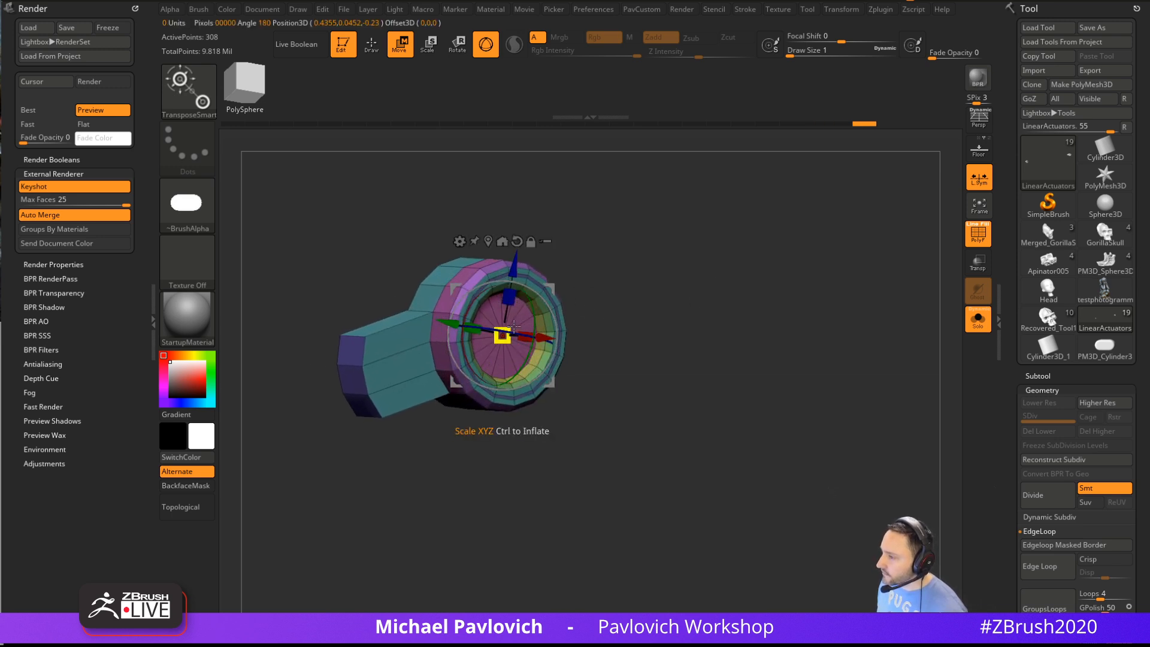
mouse_move(506, 333)
left_mouse_down()
mouse_move(800, 260)
mouse_move(734, 280)
left_mouse_up()
Return to the ZModeler brush and inset the enlarged part's narrow band with Inset on Polygroup Island and Inset Region
key("b")
key("z")
key("m")
key("f")
key("space")
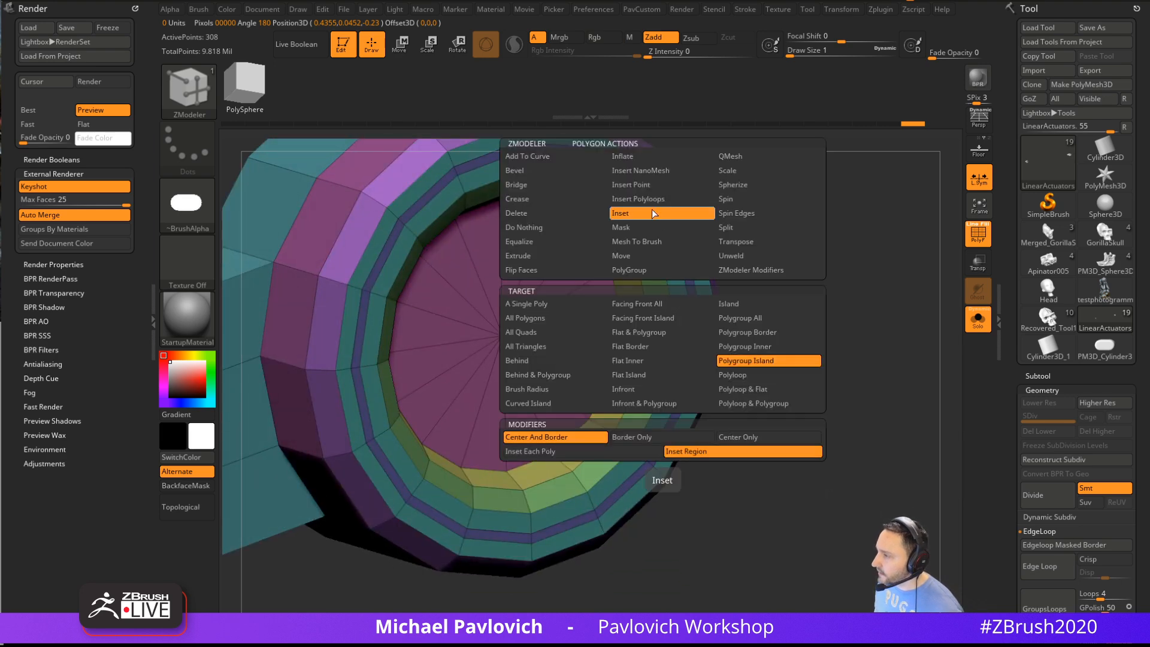
left_click(653, 213)
left_click_drag(653, 213, 699, 282)
key("space")
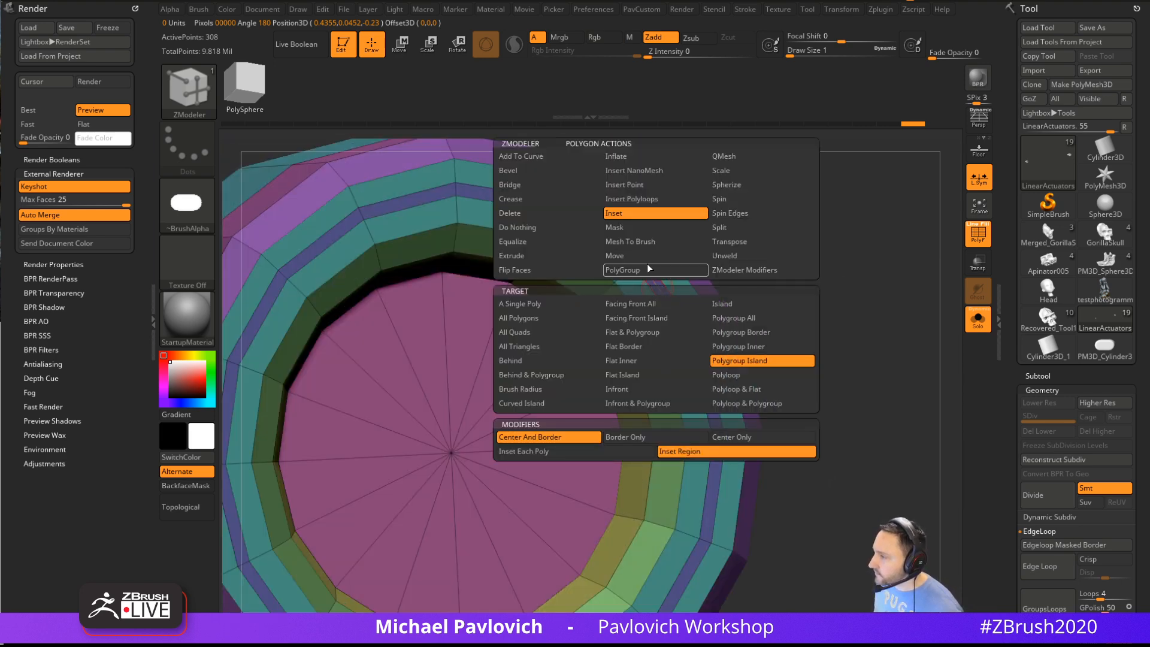
left_click(648, 217)
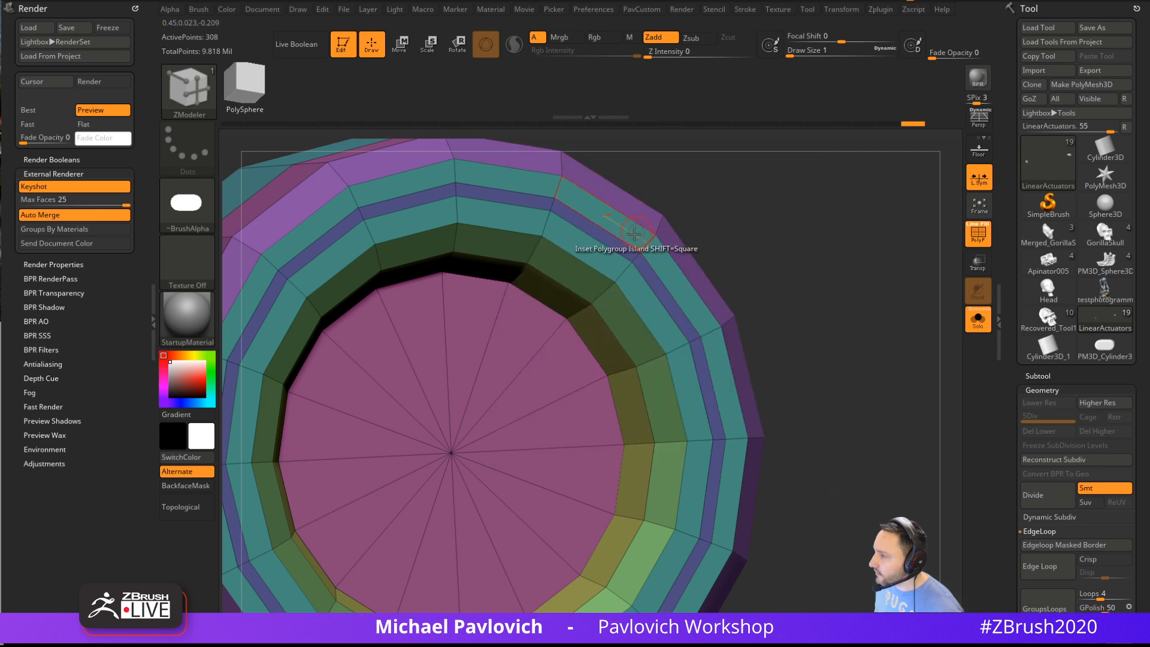
left_click_drag(615, 239, 620, 243)
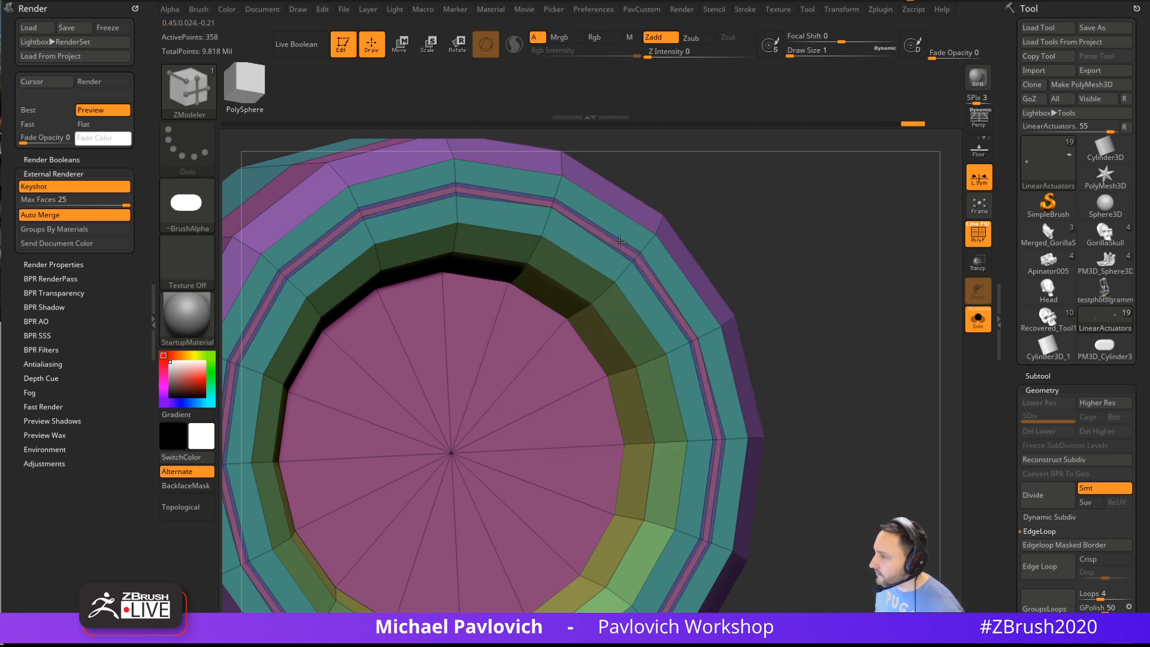
Retry the inset on the enlarged part's narrow band from a closer view
right_click_drag(675, 235, 597, 323, "ctrl")
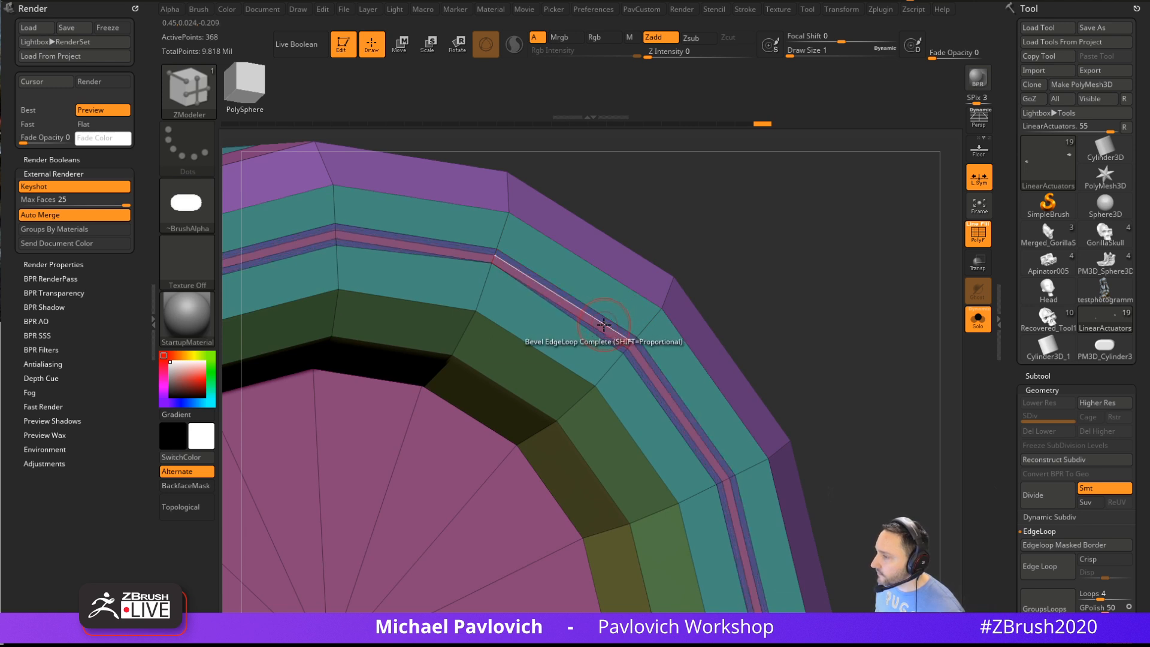
left_click(577, 312)
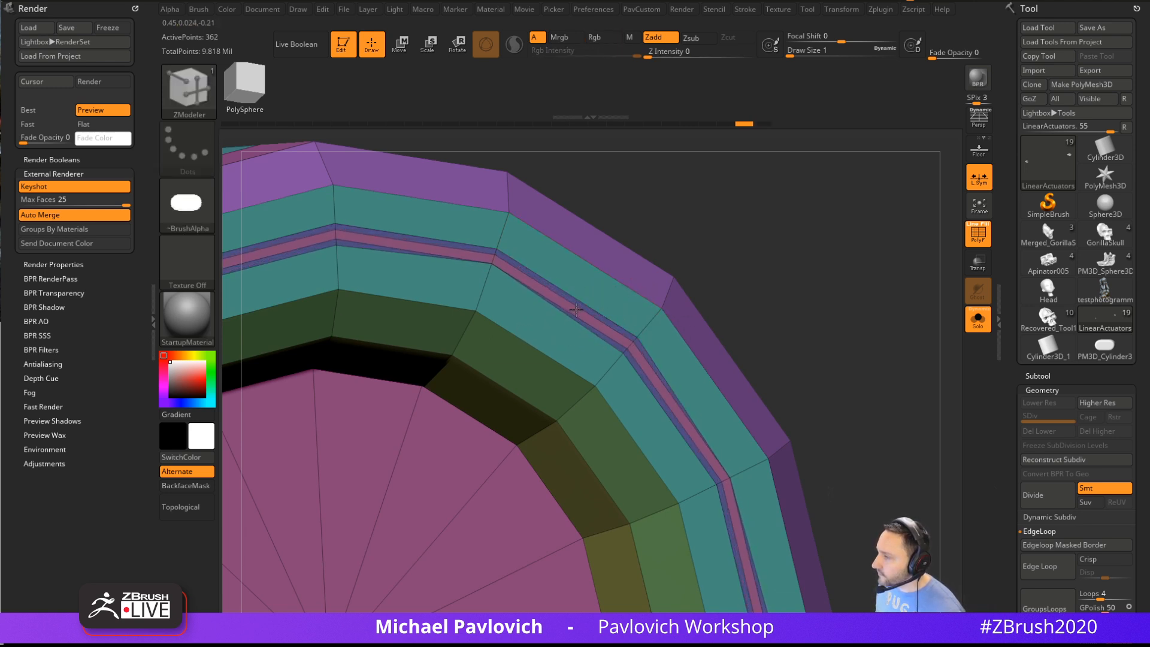
left_click(576, 309)
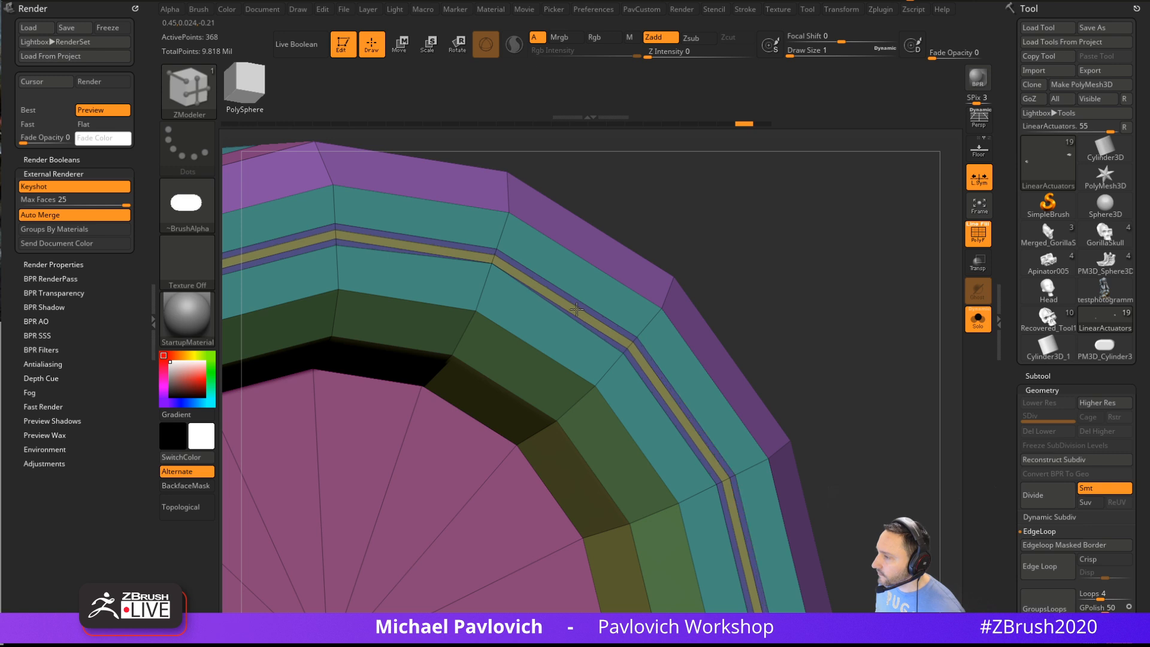
right_click_drag(720, 238, 626, 292)
Undo the band insets, the scaling and the inserted rim loop, back to the undivided rim face
key("ctrl+z")
key("ctrl+z")
key("ctrl+z")
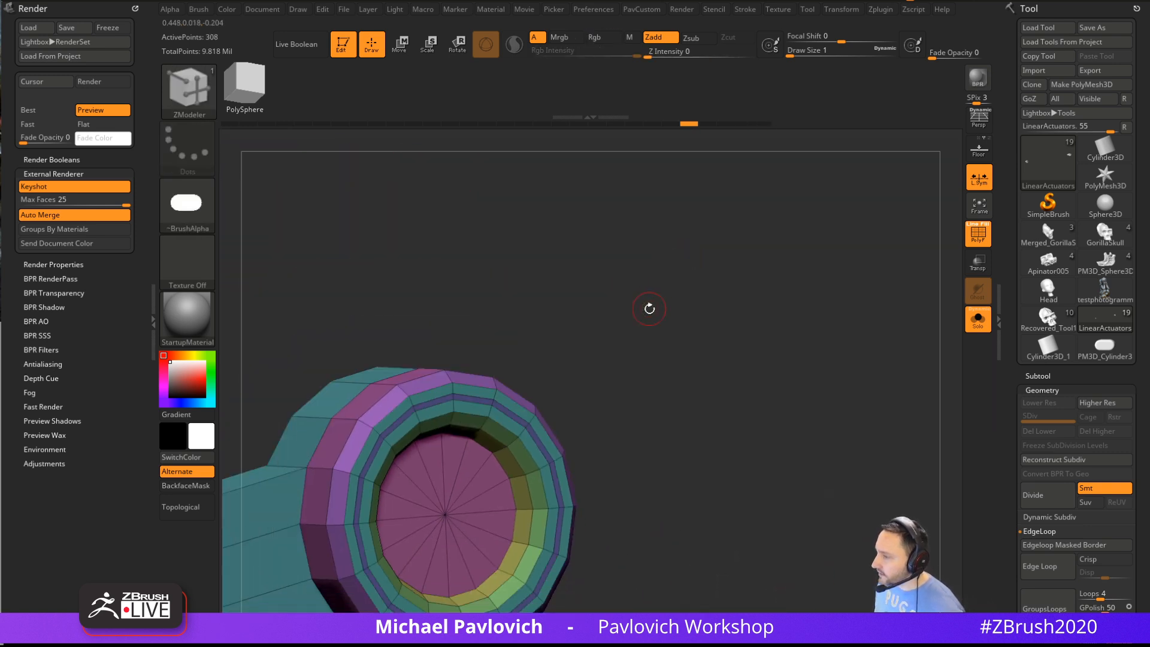
key("ctrl+z")
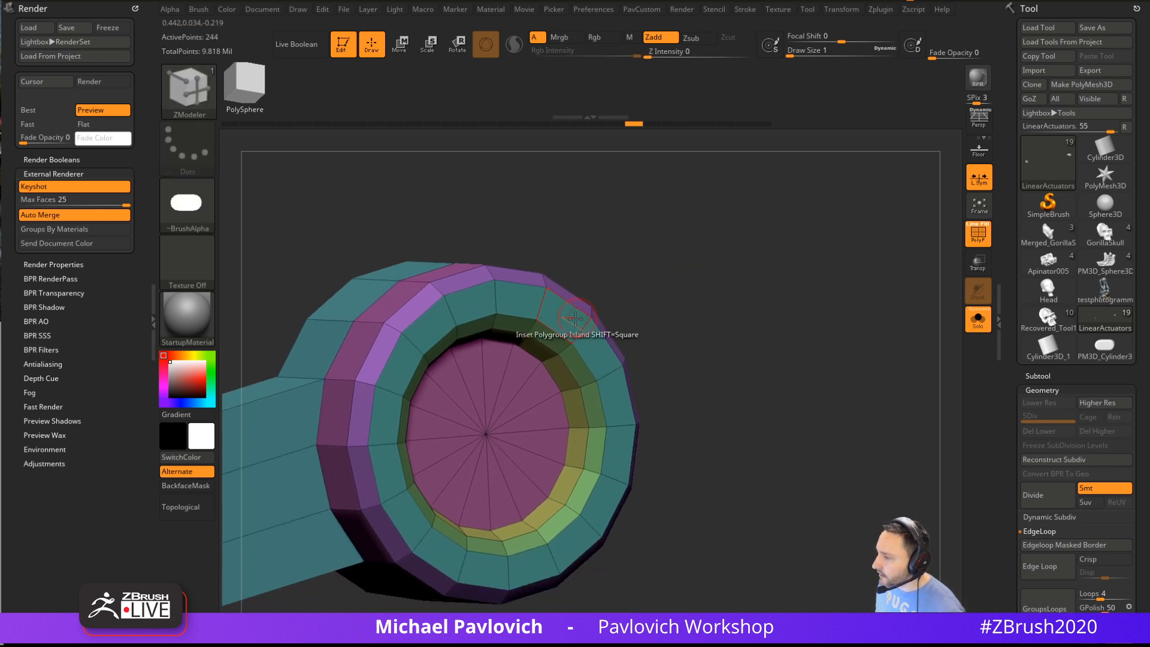
Inset the flat rim face around the recess to form a wider central band, undoing unsuitable tries
key("space")
left_click(648, 347)
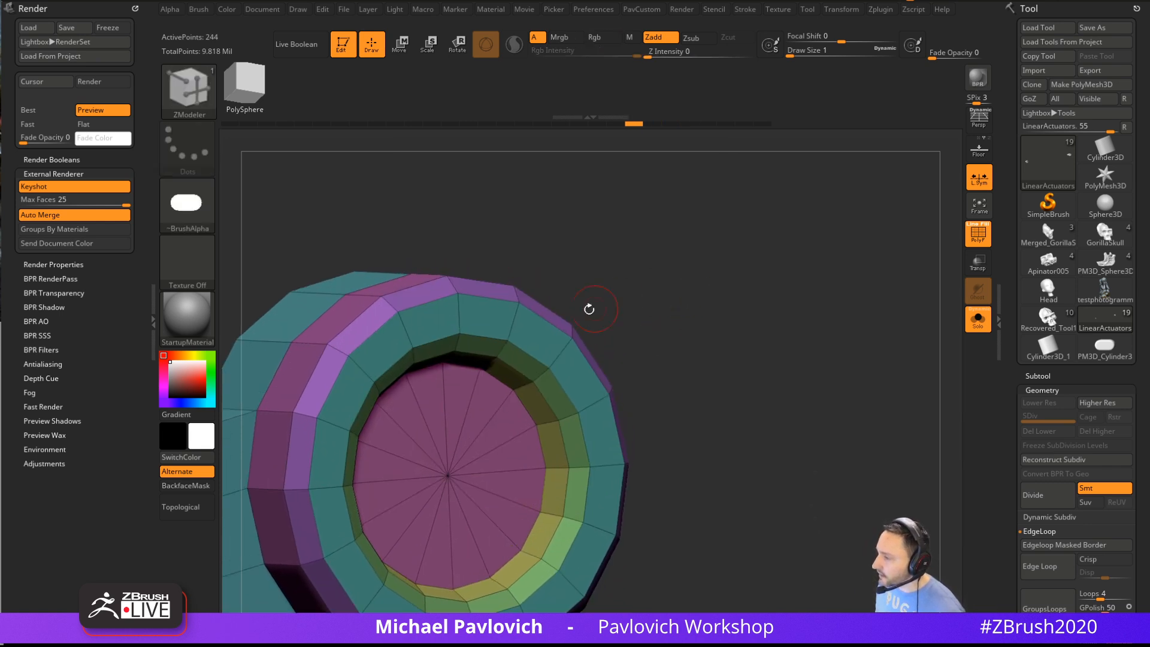
left_click_drag(590, 308, 532, 331)
key("ctrl+z")
key("ctrl+z")
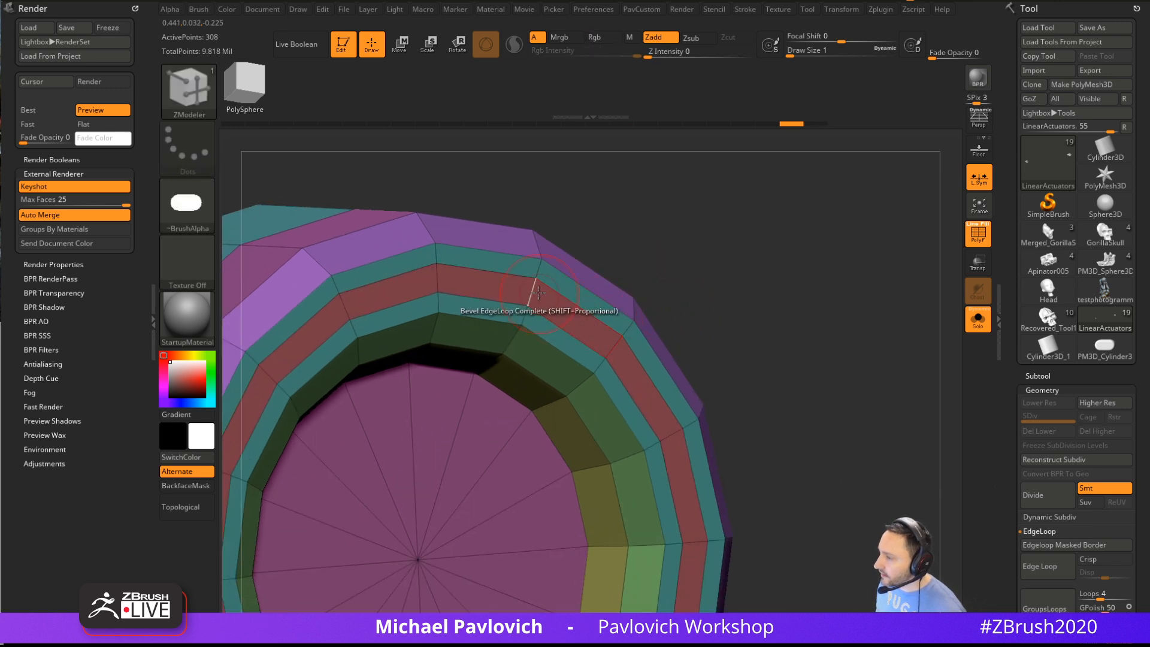
Insert two edge loops around the inset rim band using Insert on Single EdgeLoop, splitting off a separate middle strip
key("space")
left_click(508, 299)
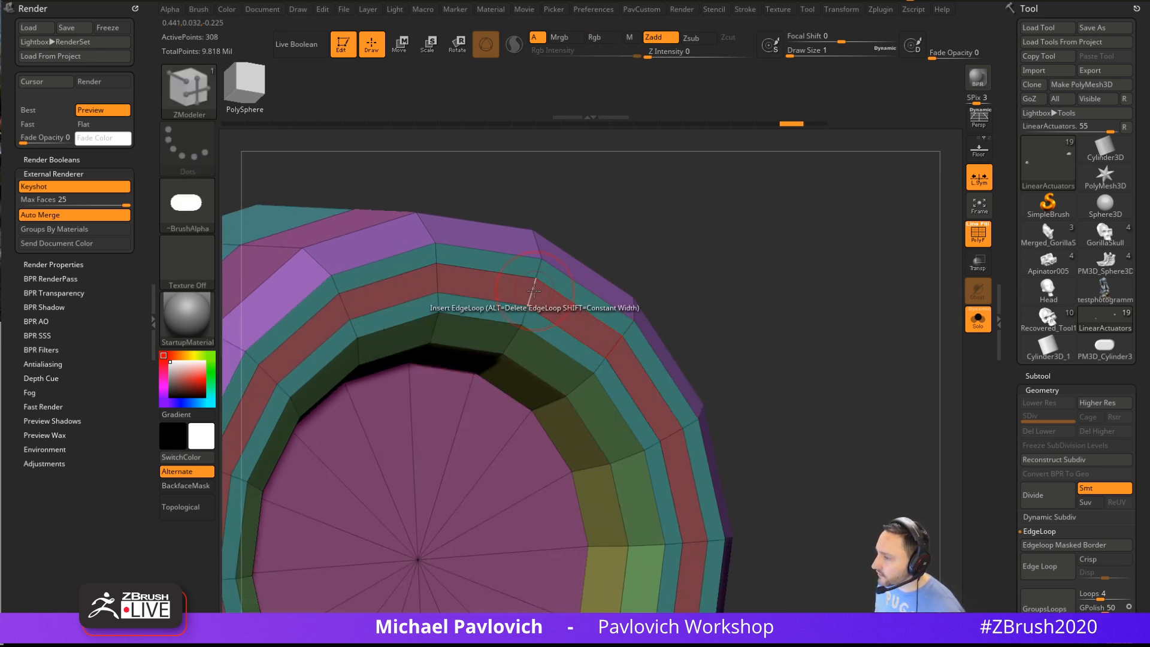
key("space")
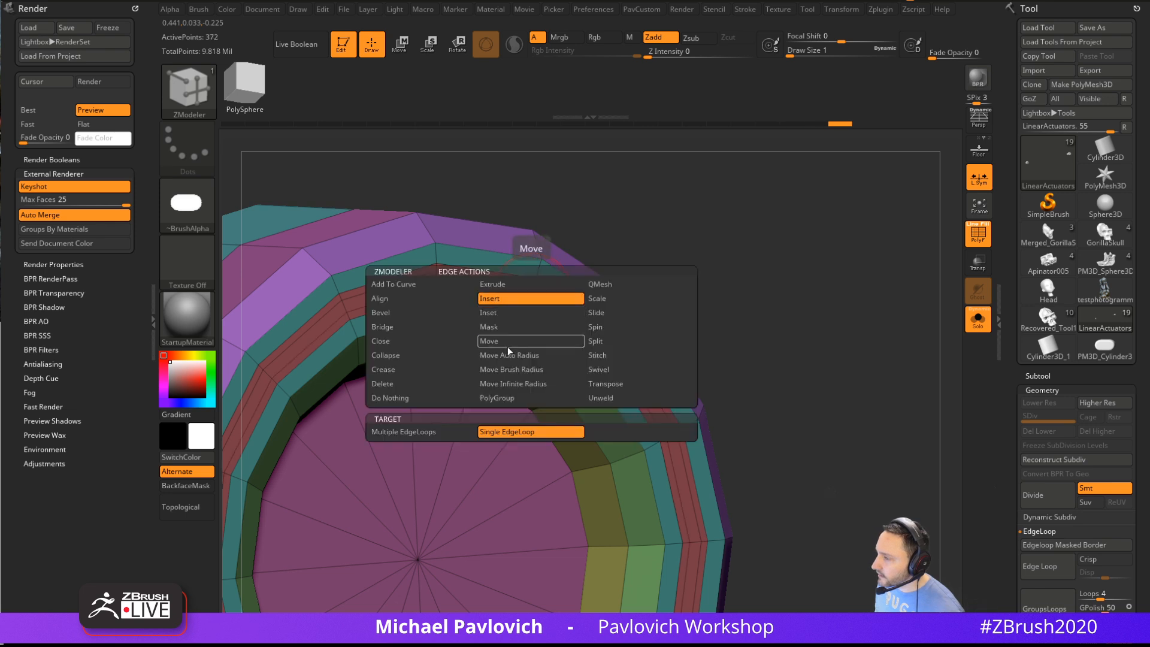
left_click(530, 400)
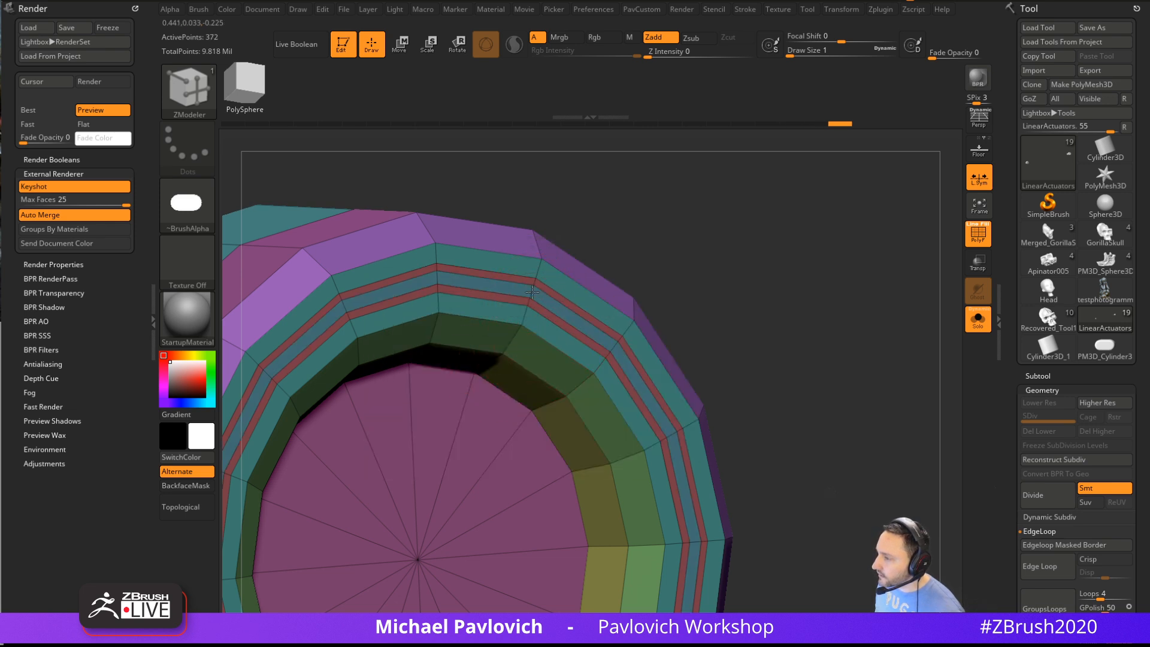
Push the strip around the middle of the rim band inward with QMesh on Polygroup All to form a groove
key("space")
left_click(609, 156)
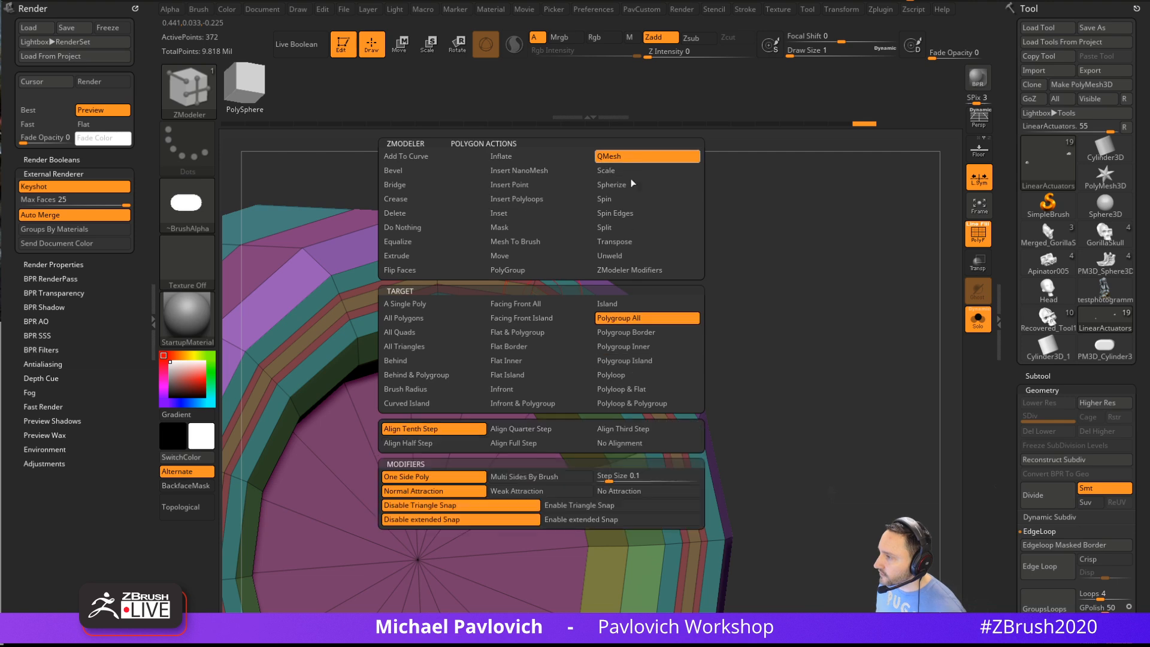
left_click_drag(551, 313, 547, 328)
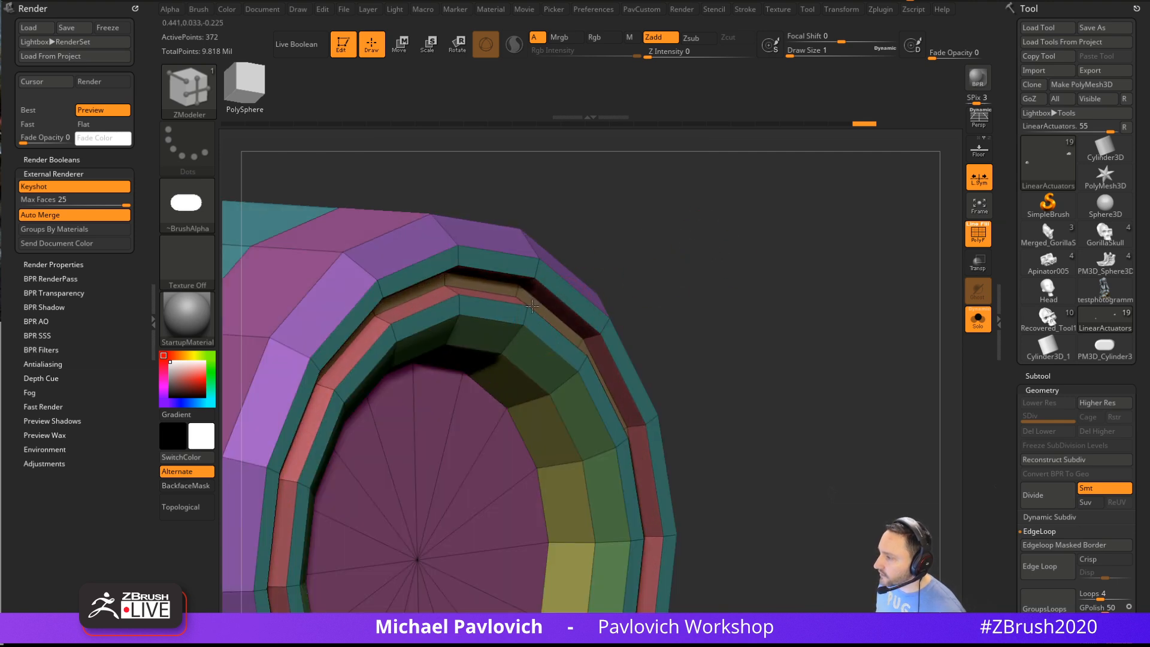
Turn on the dynamic subdivision preview for the whole actuator part
right_click_drag(644, 299, 692, 264, "ctrl")
key("grave")
left_click(708, 457)
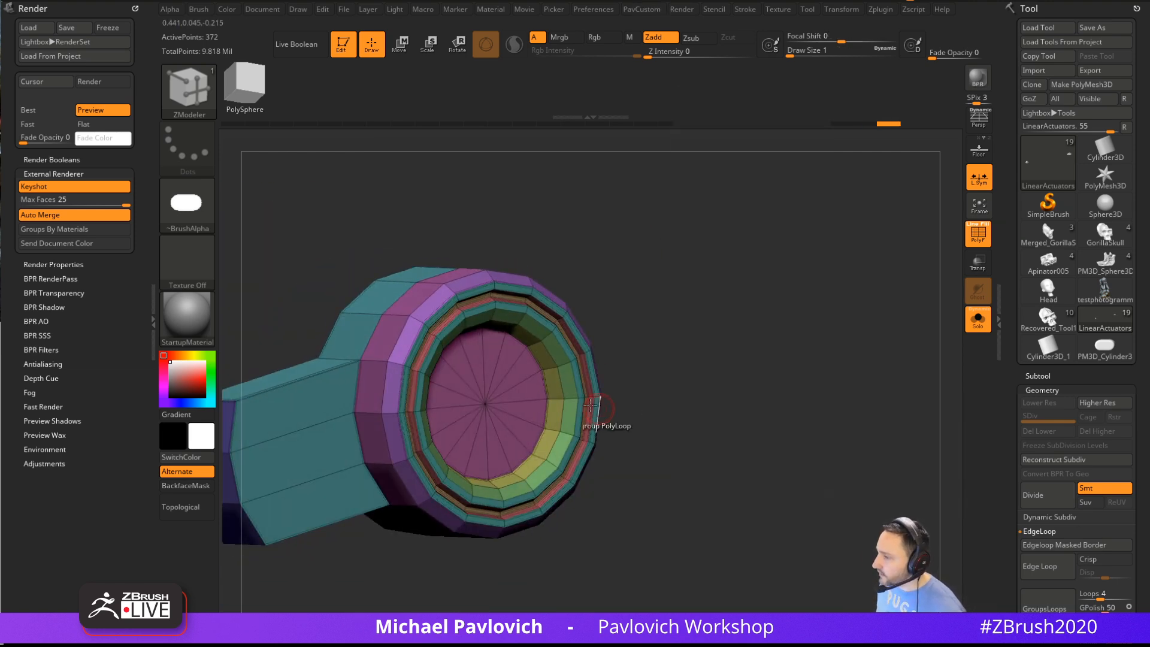
right_click_drag(712, 344, 778, 308)
key("space")
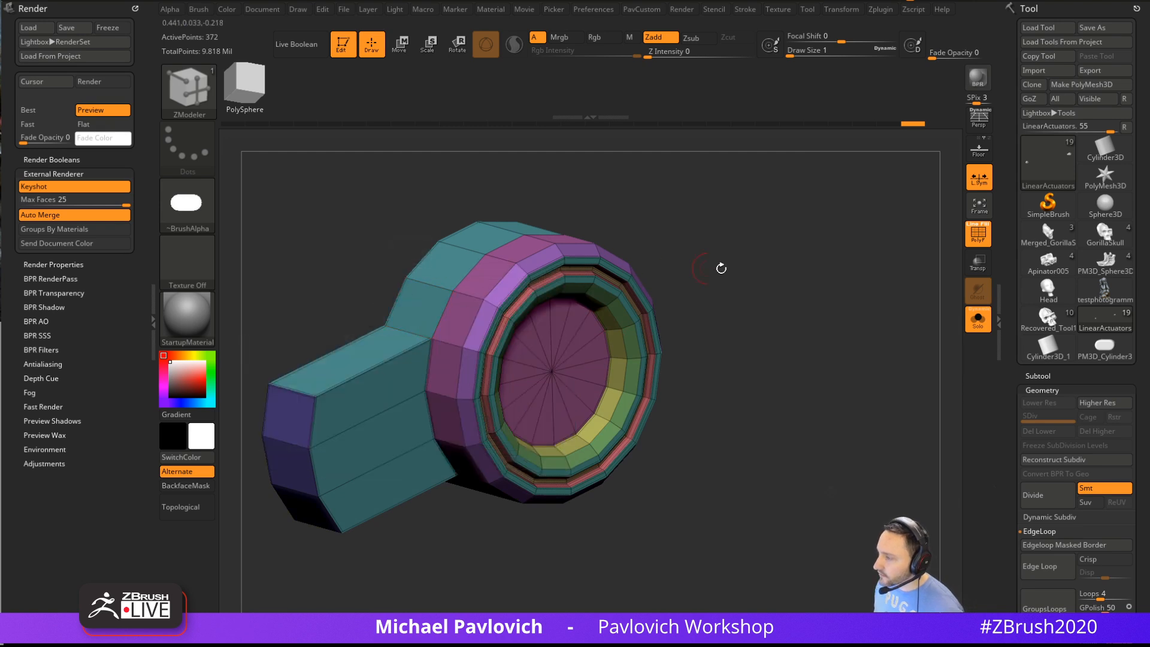
right_click_drag(719, 264, 734, 310)
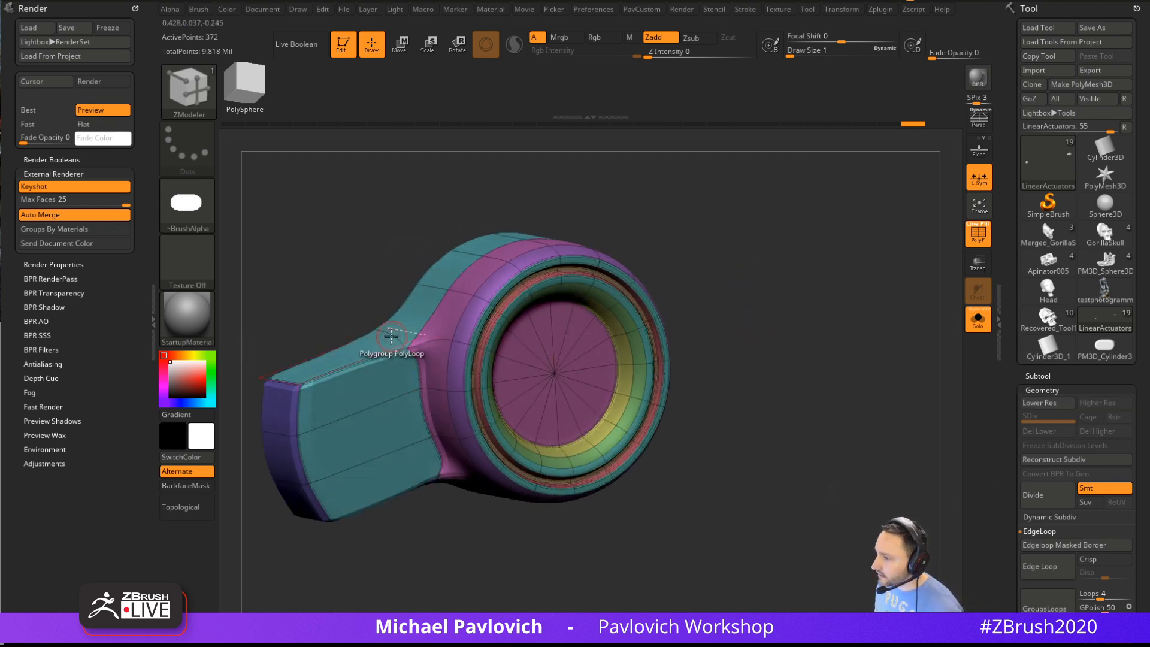
Crease the arm's hard outer edges and review the smoothed part without polygroup colours or wireframe
key("space")
left_click(277, 373)
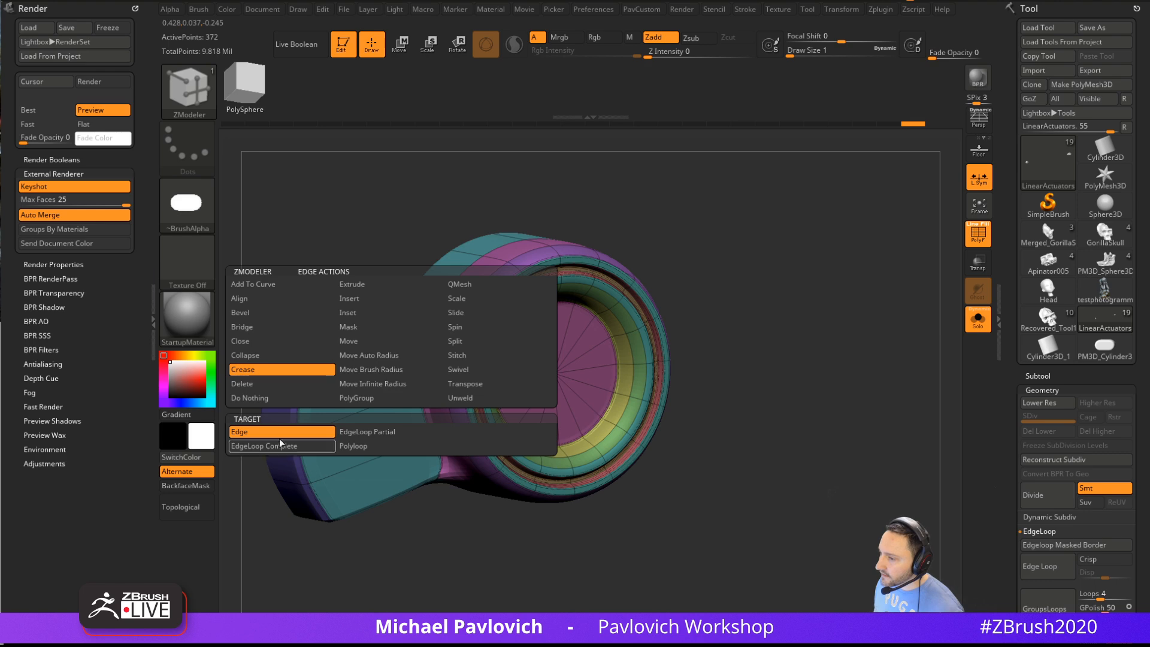
right_click_drag(281, 374, 384, 359)
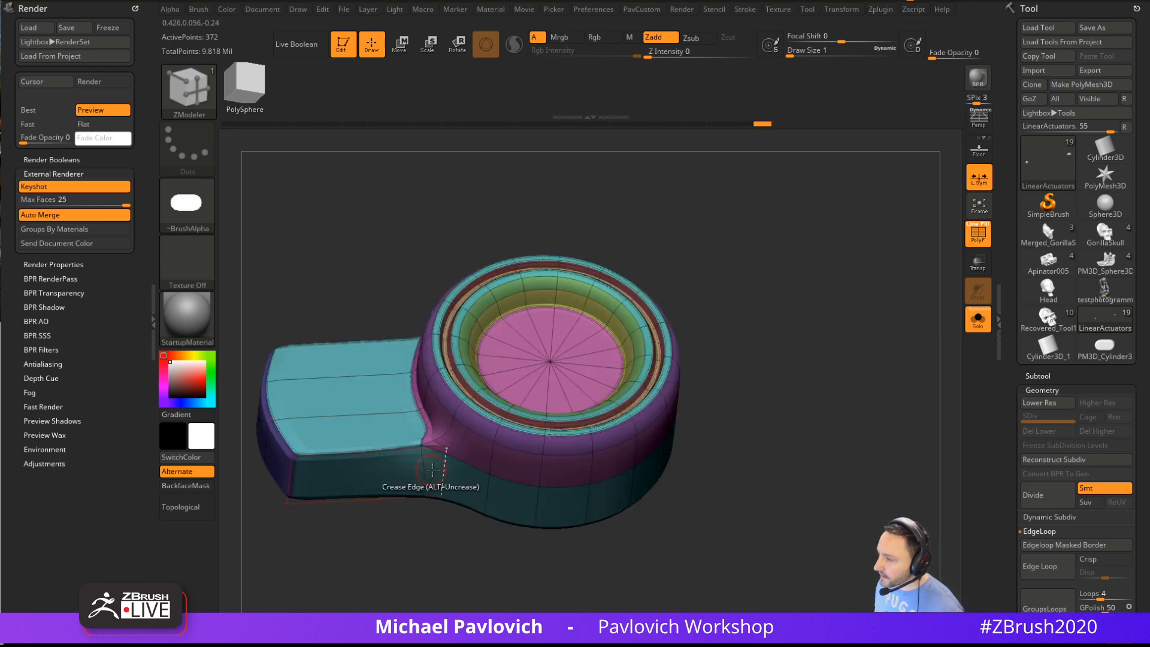
right_click_drag(433, 469, 842, 257)
key("ctrl+space")
left_click_drag(797, 443, 840, 441)
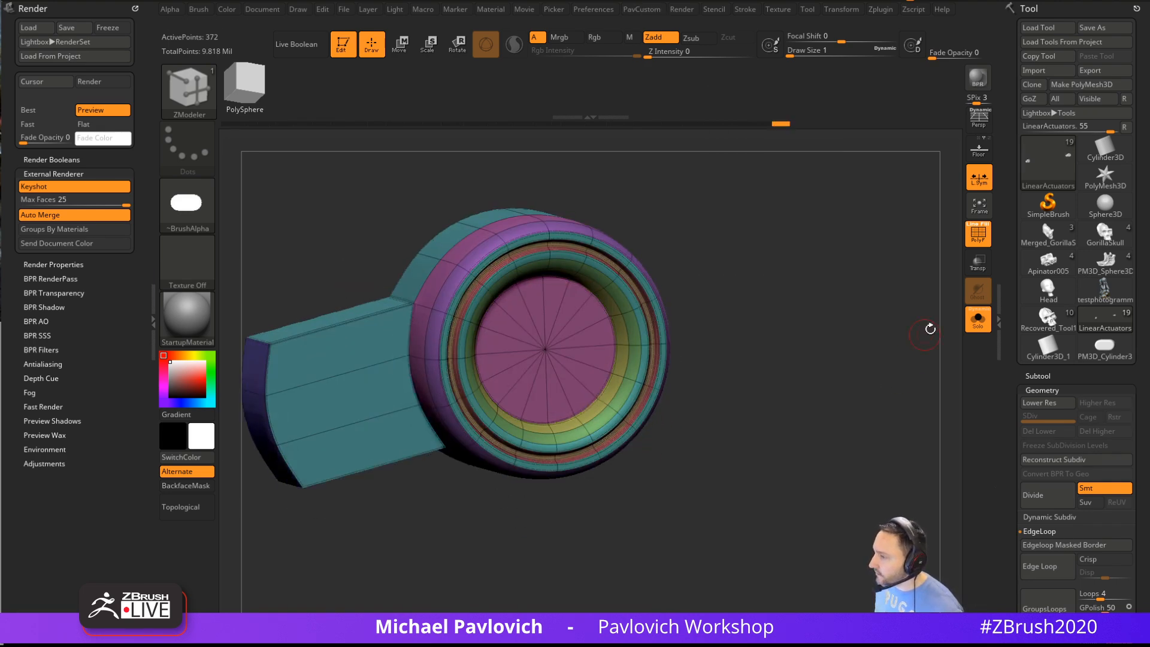
left_click(977, 233)
right_click_drag(916, 282, 843, 315)
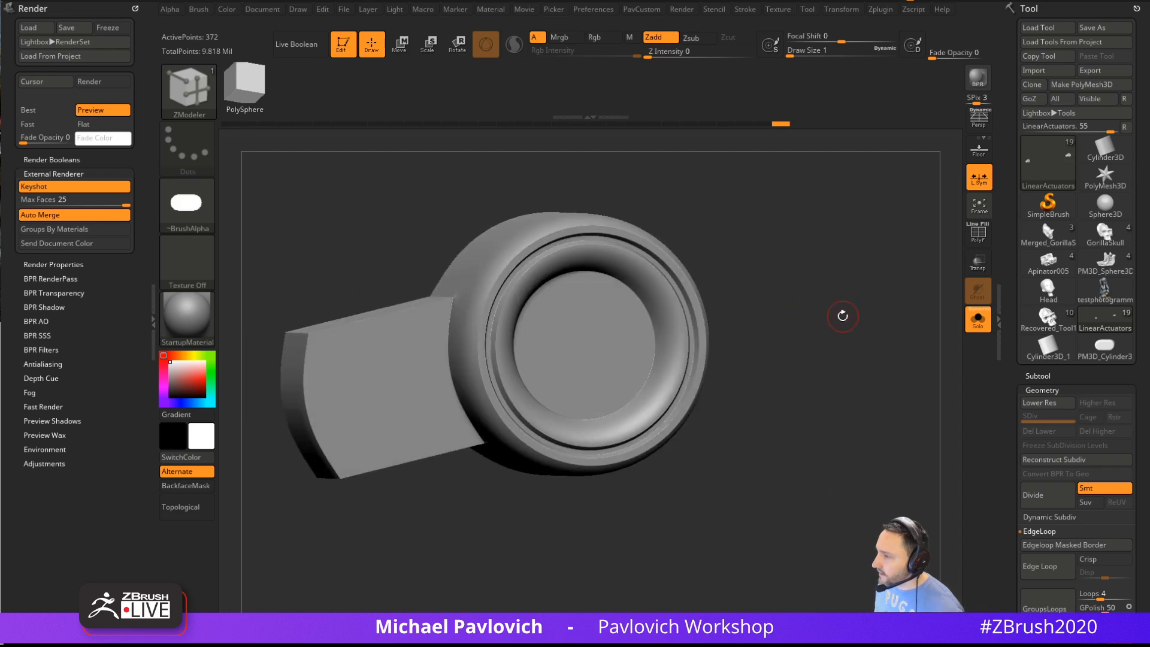
left_click(977, 234)
Uncrease the corner edges at the arm's free end to round that end off
key("ctrl+space")
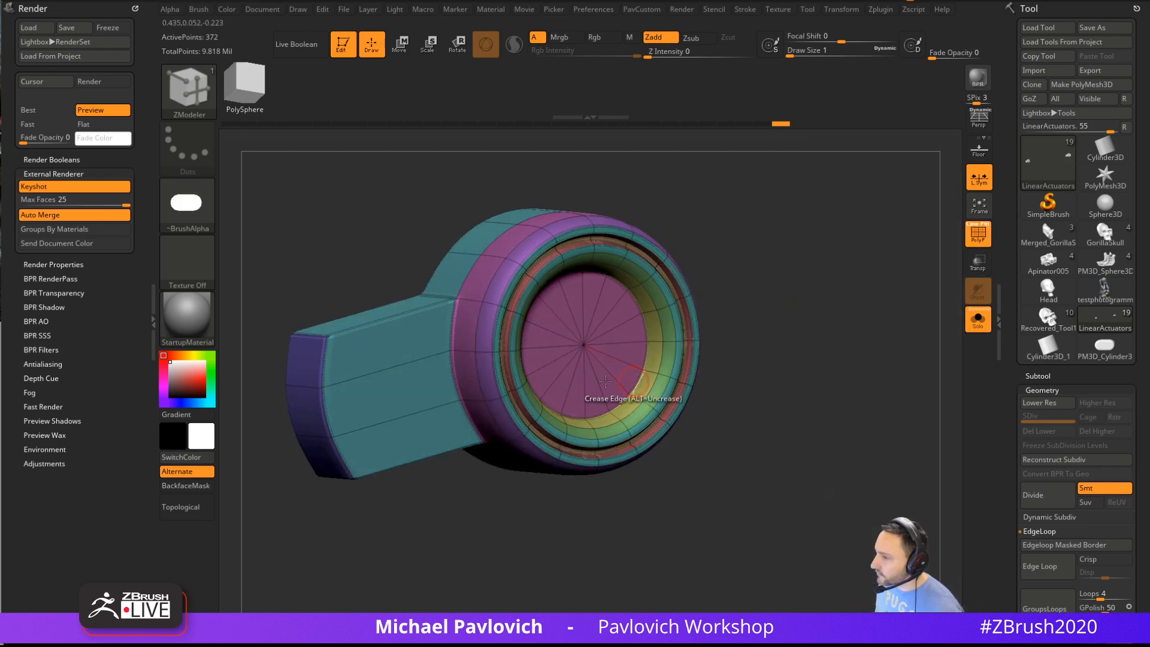
left_click(311, 334)
left_click_drag(297, 492, 303, 394)
left_click(294, 376)
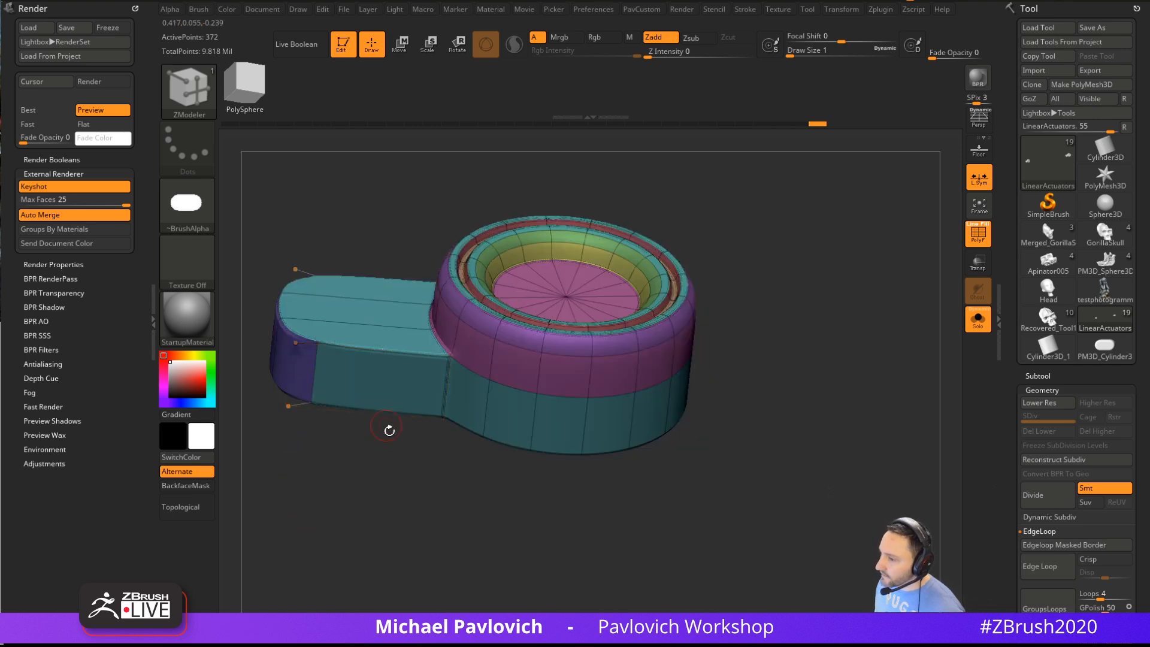
left_click_drag(388, 429, 417, 566)
left_click_drag(683, 397, 754, 320)
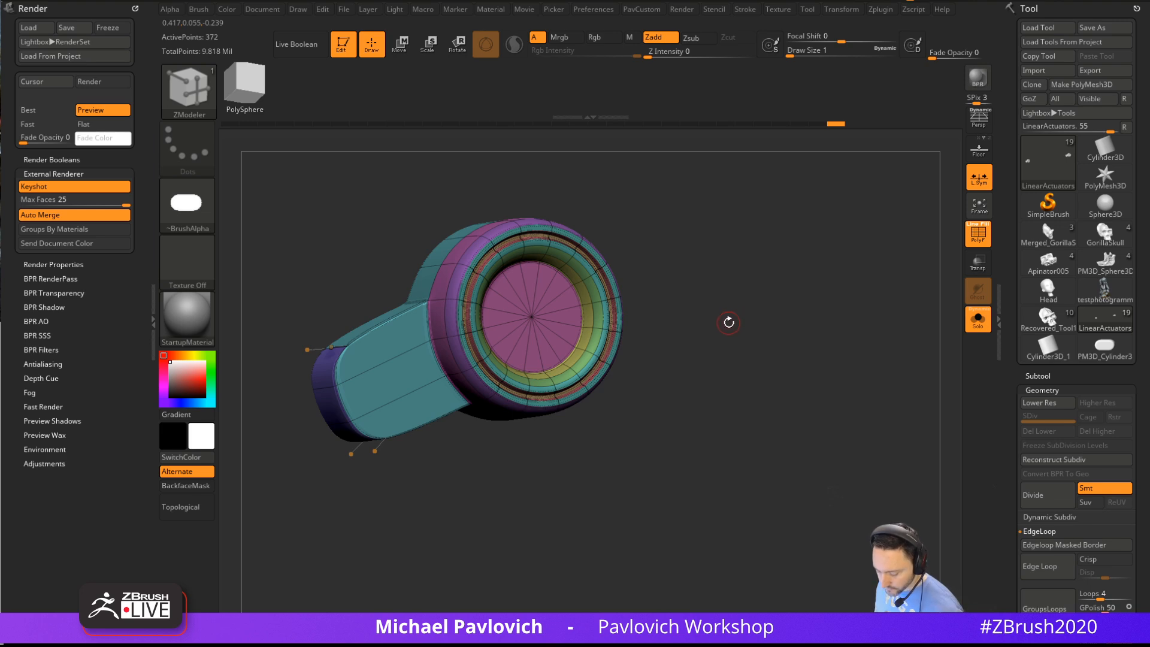
Insert a Philips Type01 screw head from the IMM Ind. Parts brush at the centre of the ring's recess
key("b")
key("i")
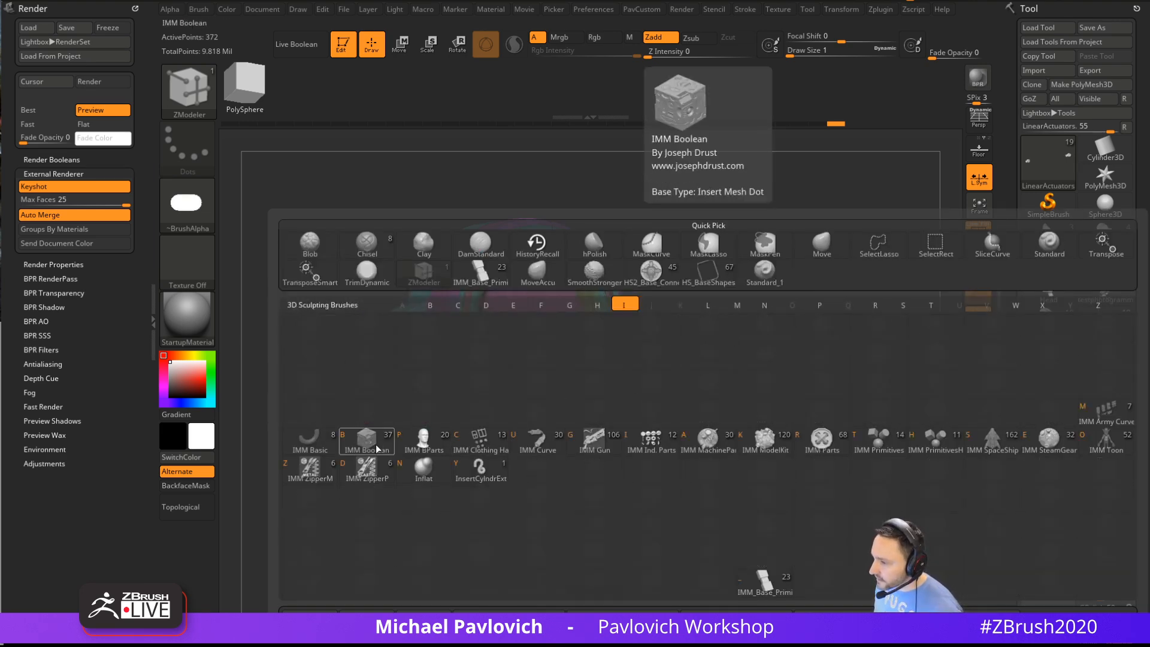
left_click(651, 440)
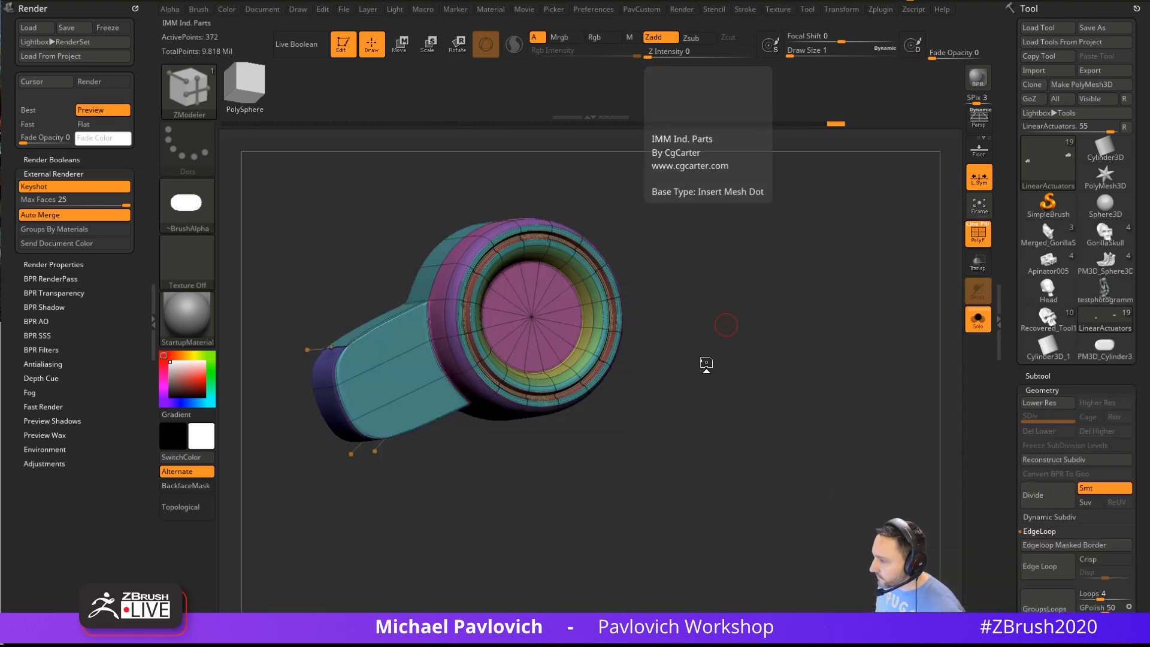
key("m")
left_click(650, 356)
left_click_drag(650, 356, 639, 288)
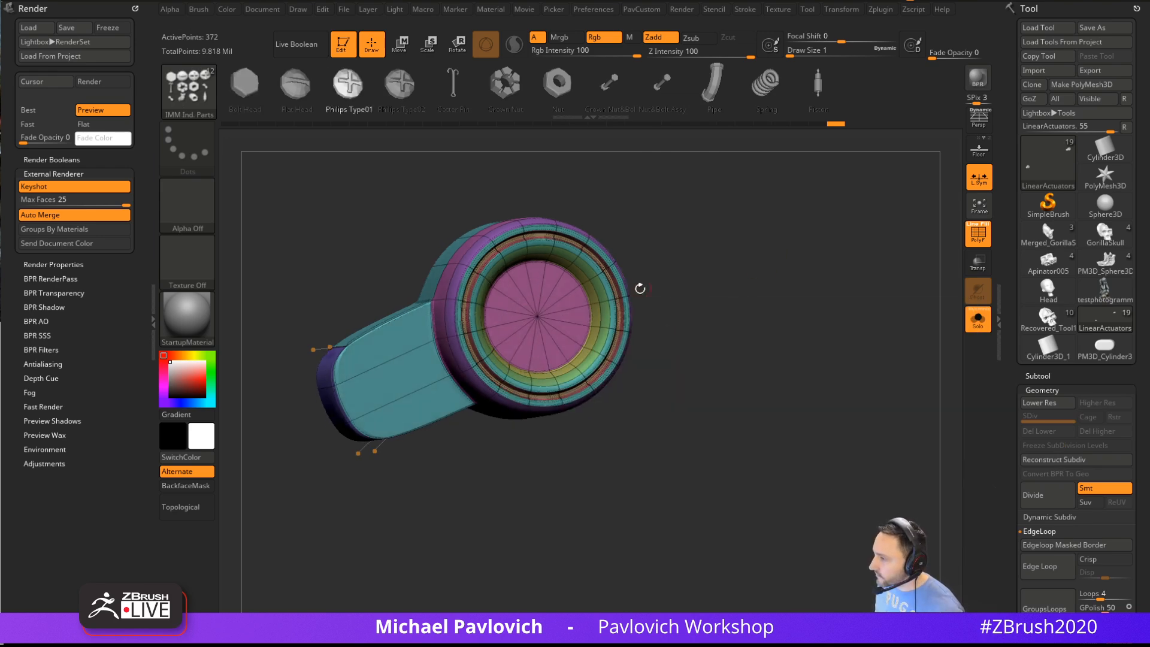
left_click_drag(539, 318, 572, 343)
Split the inserted screw head into its own subtool and bring up the Move gizmo for it
left_click_drag(742, 307, 780, 329)
key("2")
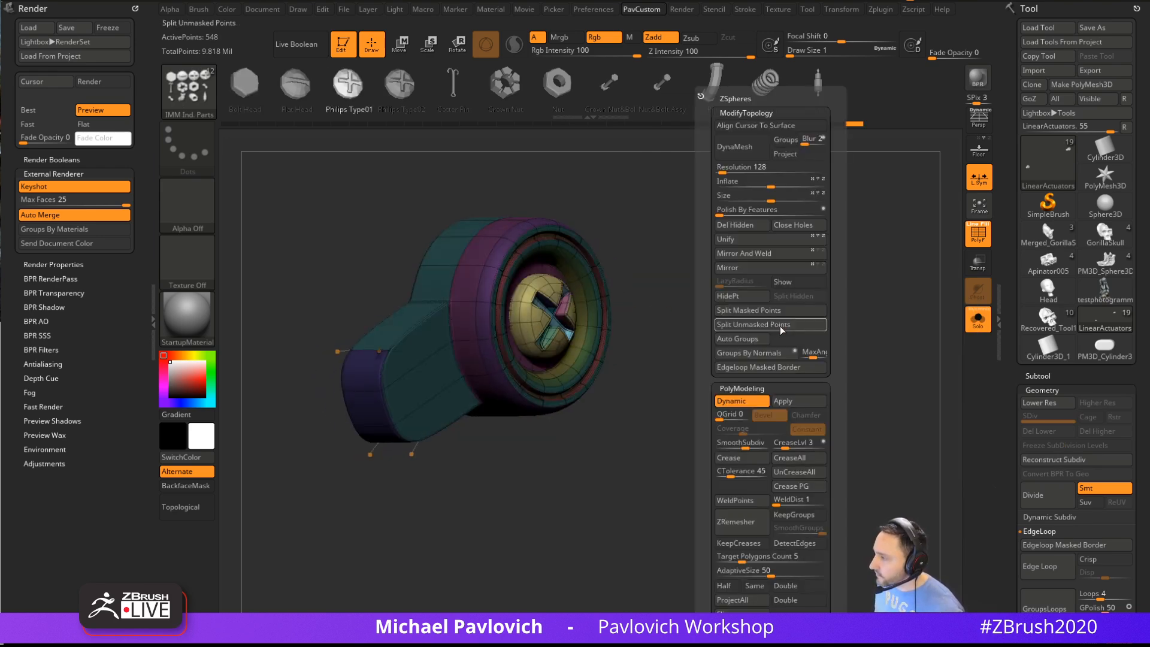
left_click(780, 311)
key("w")
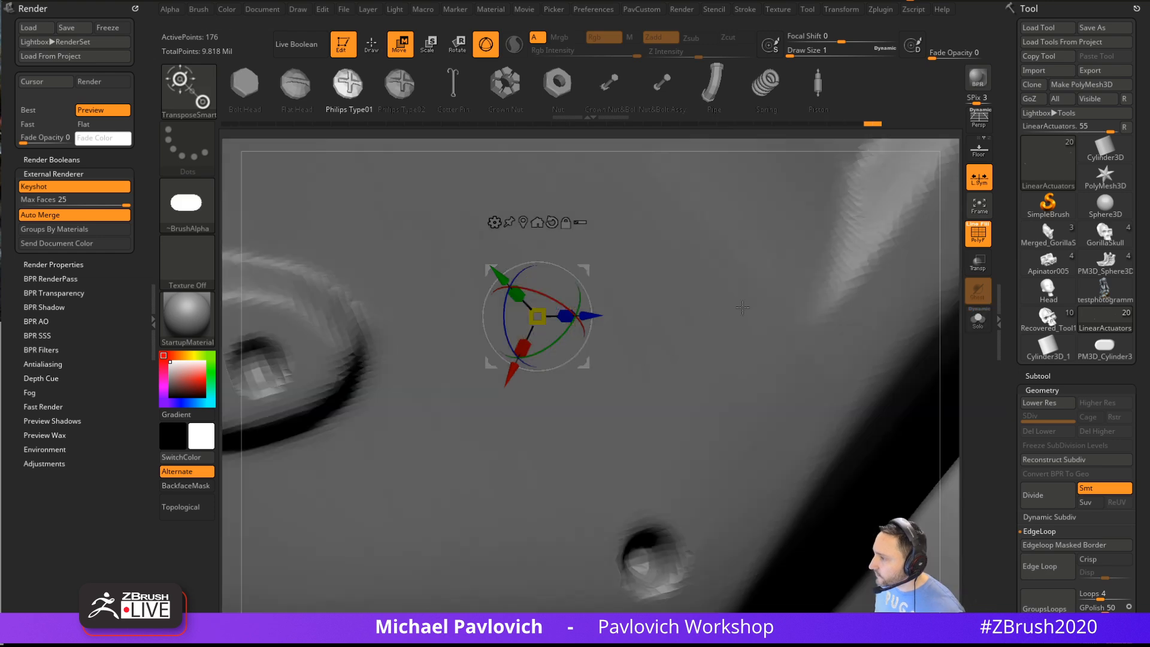
Scale the screw head uniformly in the actuator part's recess, working within the full skull assembly
right_click_drag(952, 334, 646, 157, "ctrl")
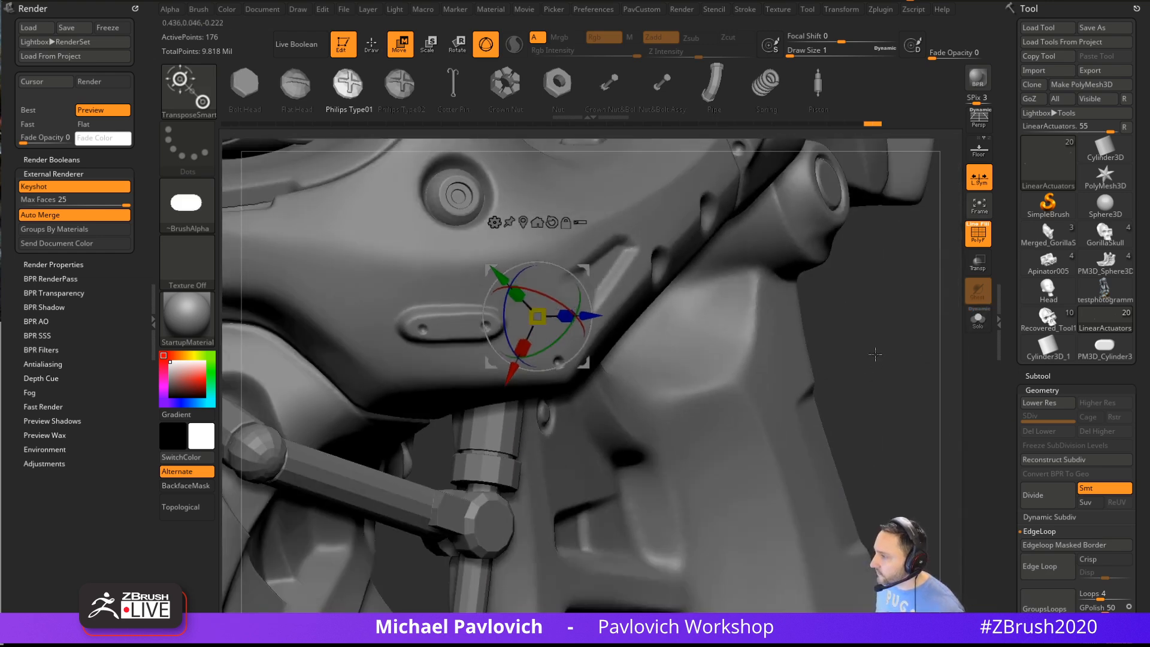
right_click_drag(875, 354, 846, 324)
right_click_drag(947, 324, 946, 444, "ctrl")
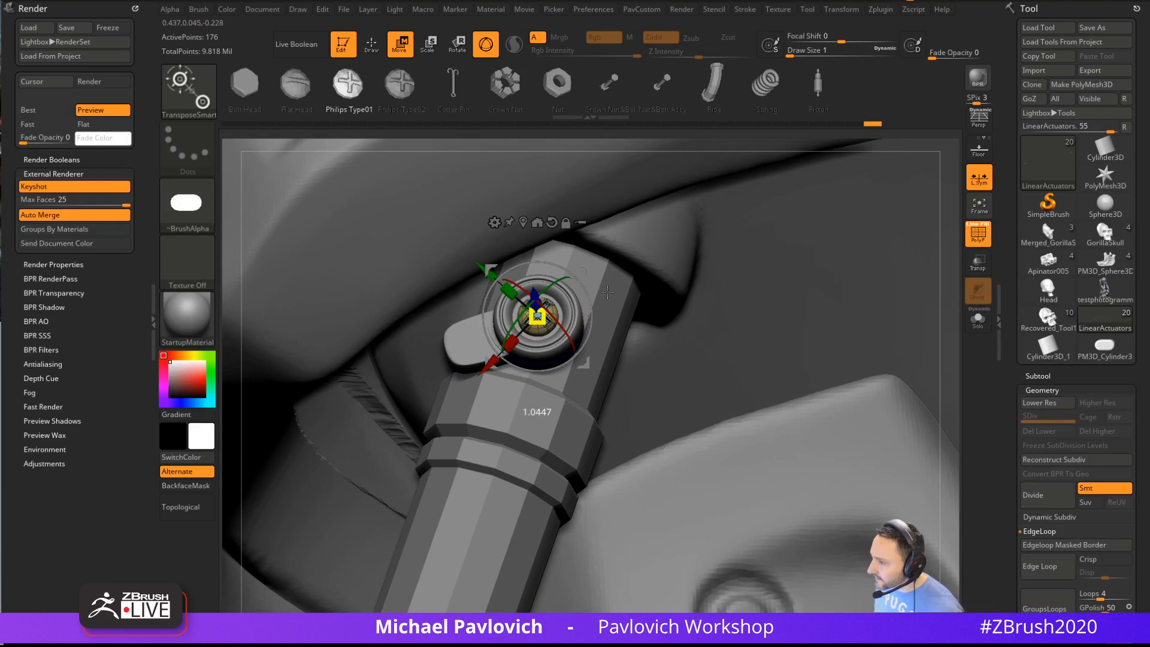
key("q")
Make the round mechanical assembly inside the skull's temple opening the active subtool
mouse_move(880, 203)
right_mouse_down("ctrl")
mouse_move(903, 238)
mouse_move(910, 337)
right_mouse_up("ctrl")
mouse_move(949, 427)
right_mouse_down()
mouse_move(837, 380)
mouse_move(765, 374)
mouse_move(784, 323)
mouse_move(843, 302)
mouse_move(819, 346)
mouse_move(825, 390)
mouse_move(753, 337)
right_mouse_up()
left_click(502, 371, "alt")
left_click(573, 230, "alt")
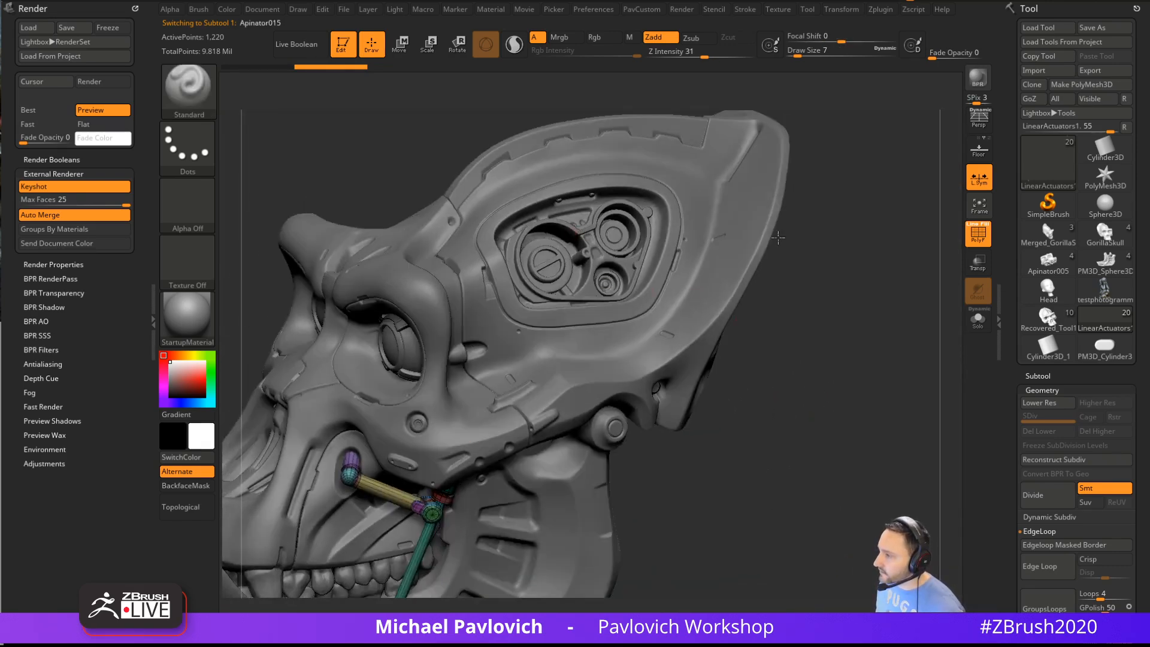
right_click_drag(916, 209, 697, 314, "alt")
left_click(563, 235, "alt")
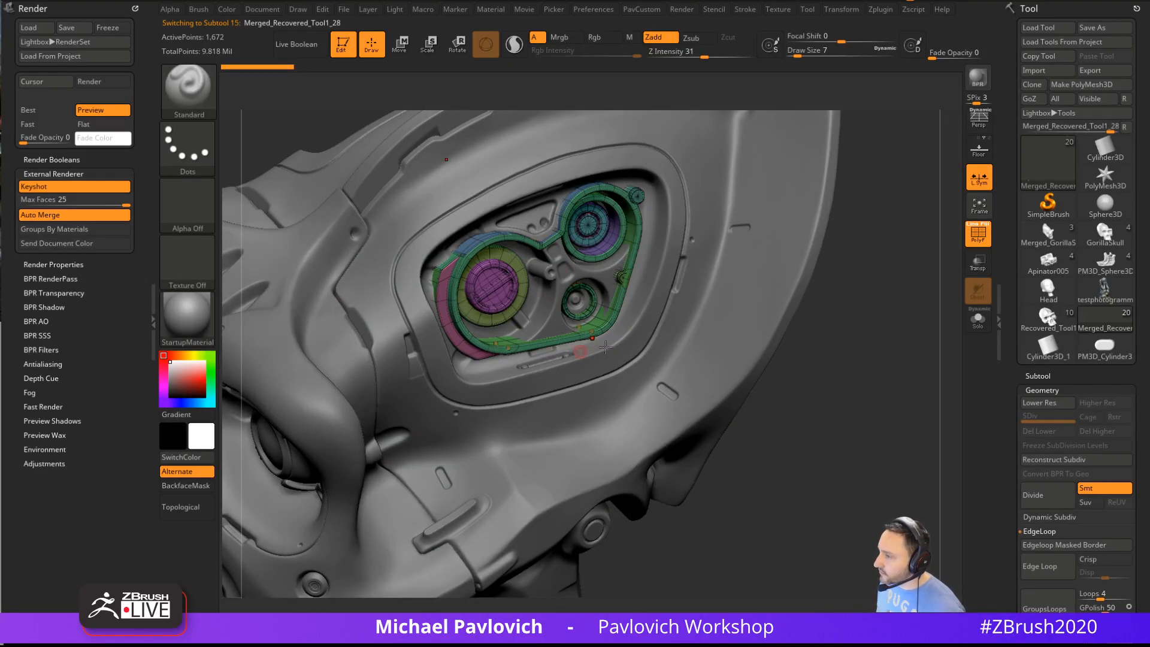
mouse_move(855, 338)
left_mouse_down()
mouse_move(876, 307)
mouse_move(550, 292)
left_mouse_up()
left_click_drag(479, 335, 851, 331)
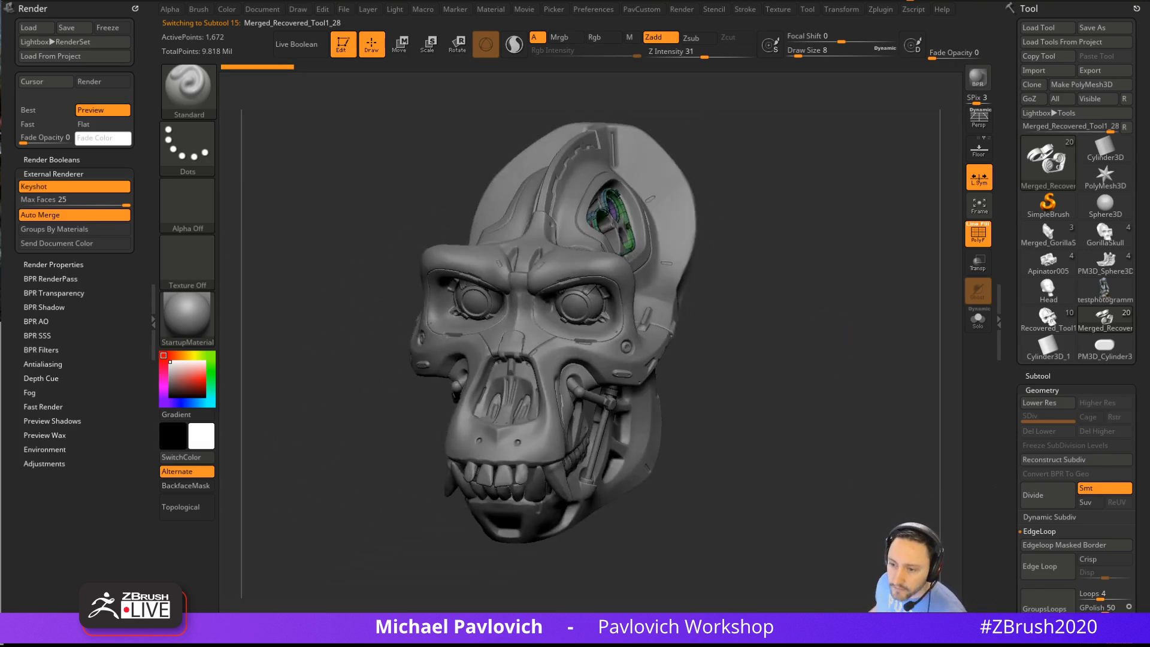
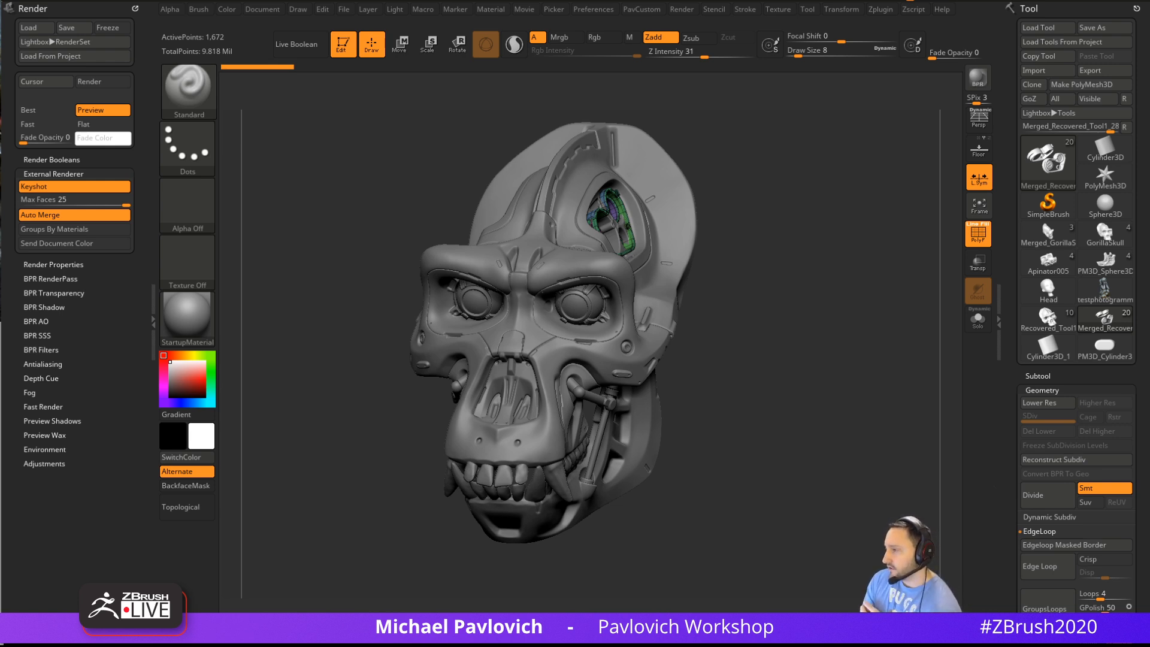
left_click_drag(741, 195, 594, 214)
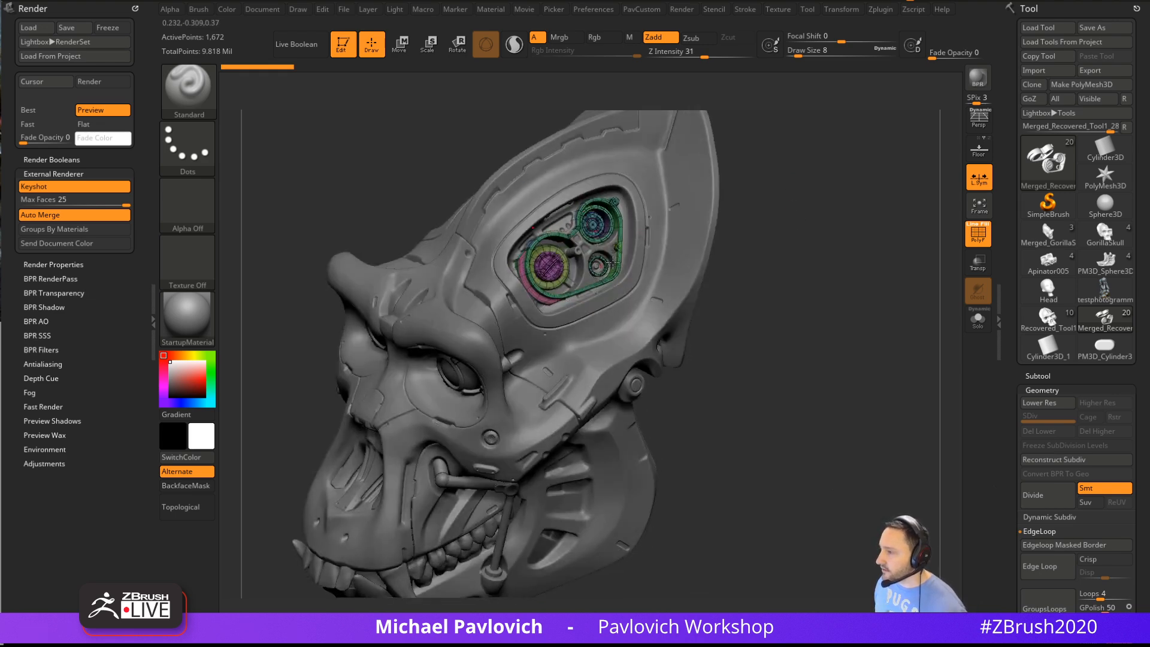
left_click_drag(766, 257, 796, 224)
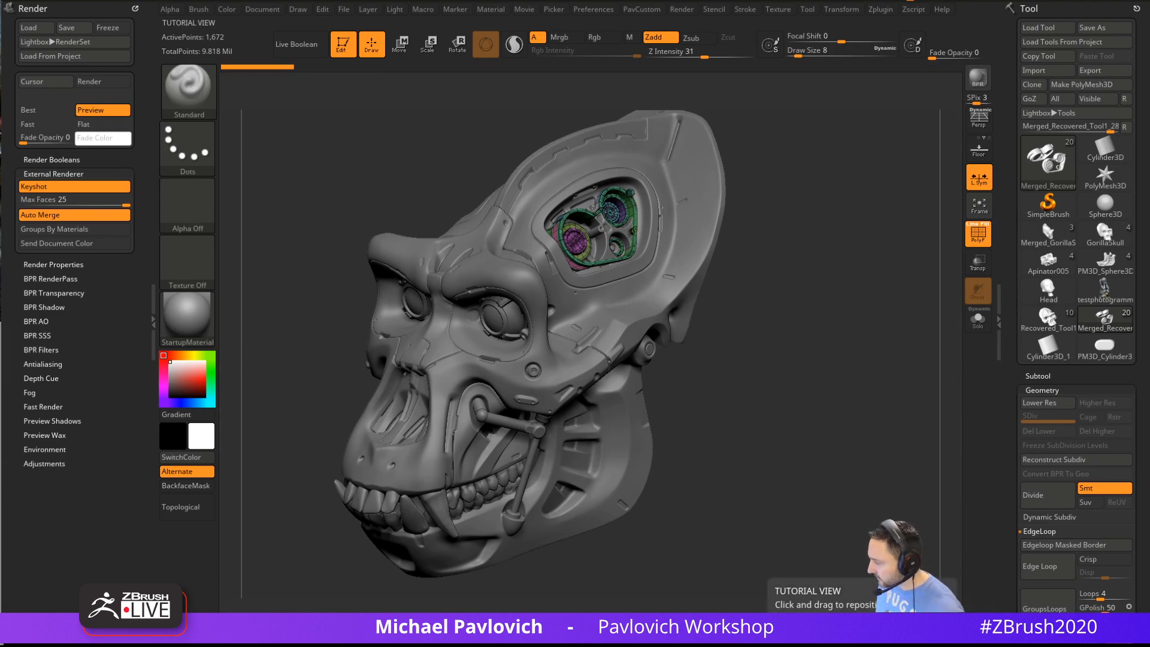
Switch to the YouTube channel in the browser and look through its uploaded videos and created playlists
key("alt+Tab")
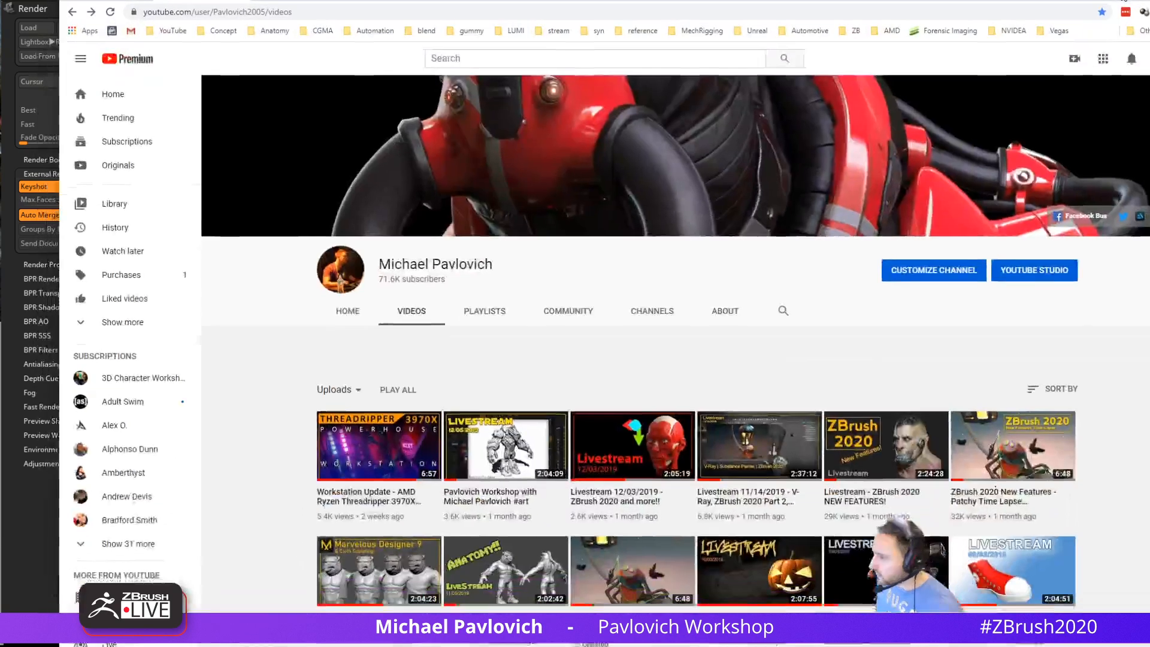
scroll(737, 316, "down", 8)
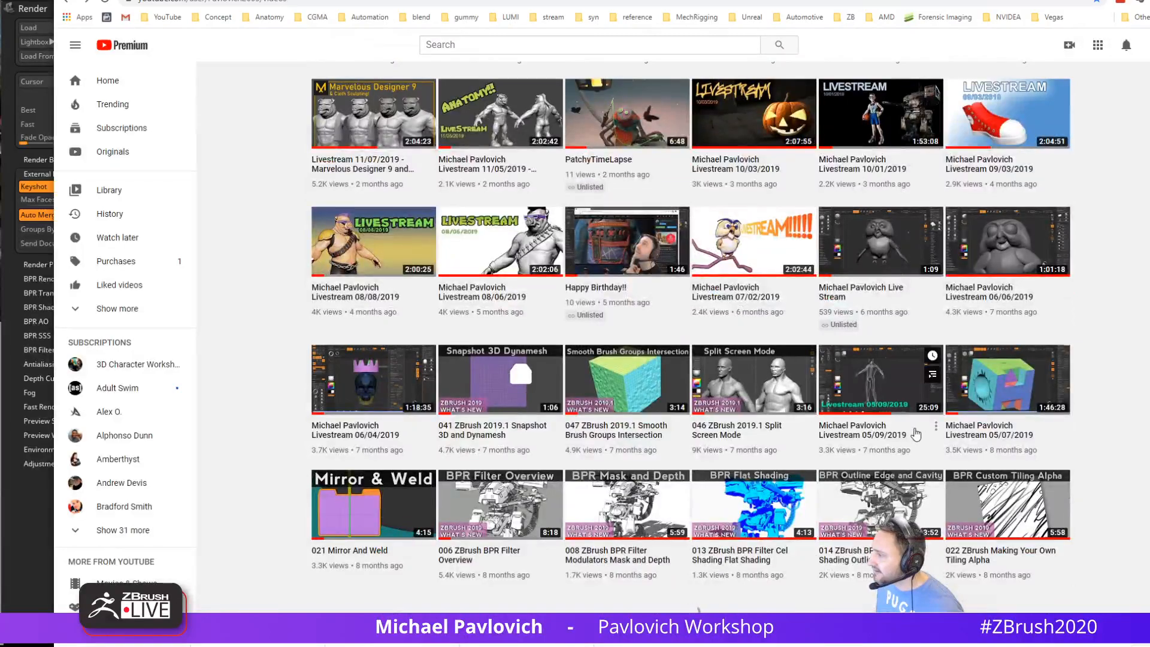
scroll(738, 316, "up", 8)
left_click(479, 209)
scroll(631, 304, "down", 5)
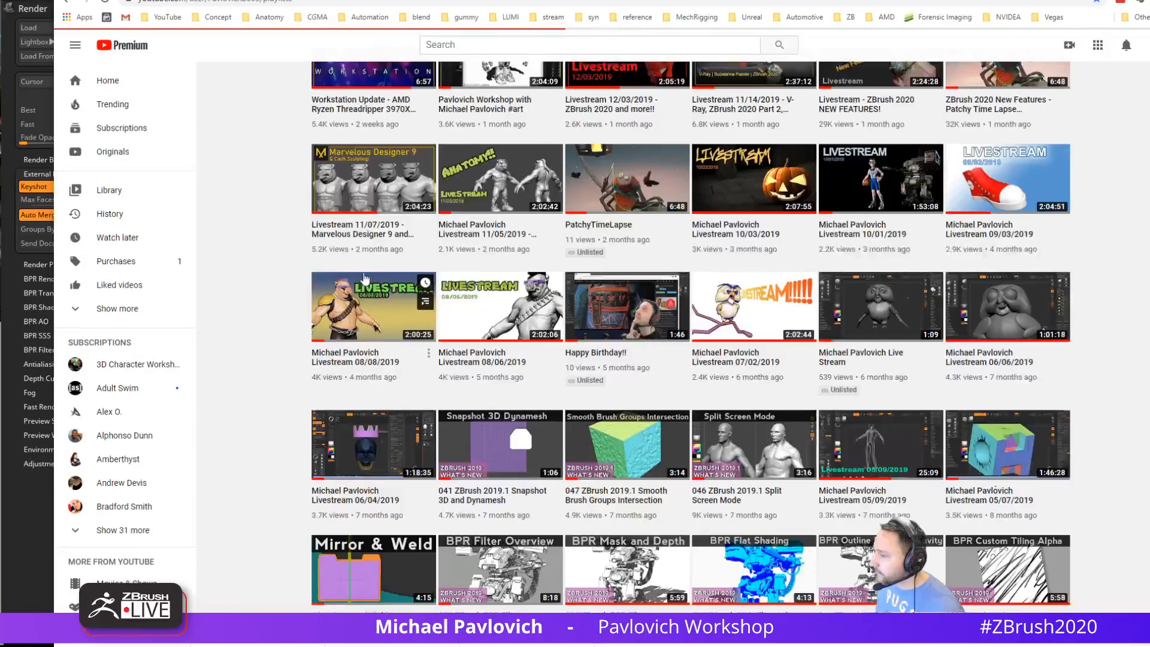
scroll(325, 267, "down", 5)
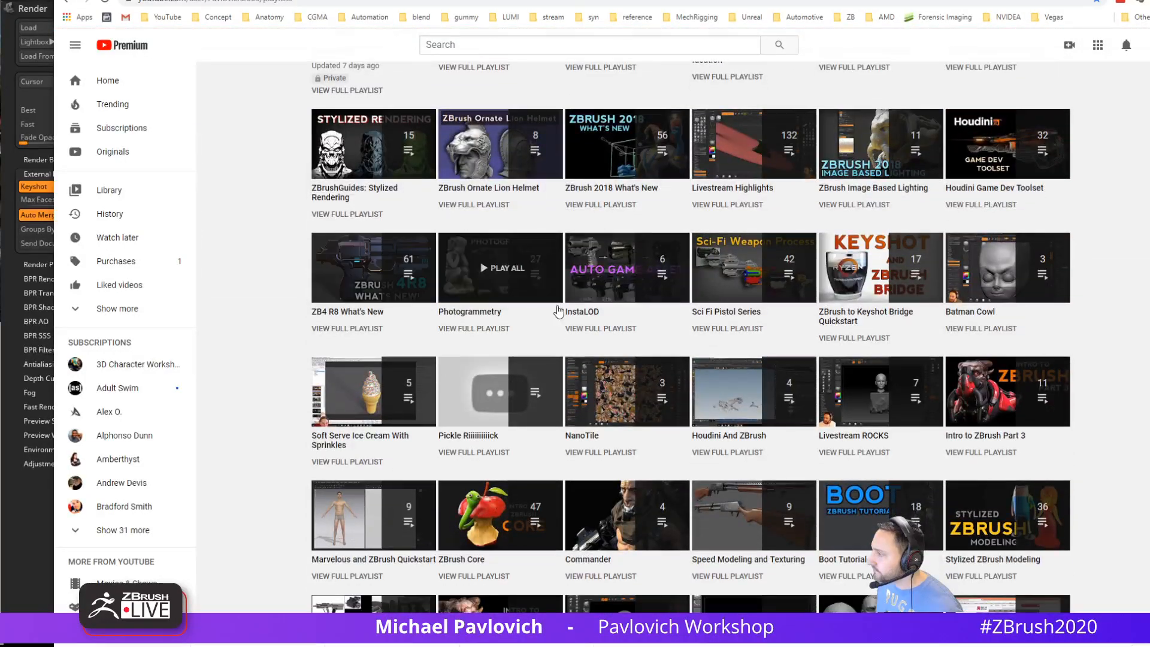
scroll(287, 290, "up", 1)
scroll(288, 289, "up", 2)
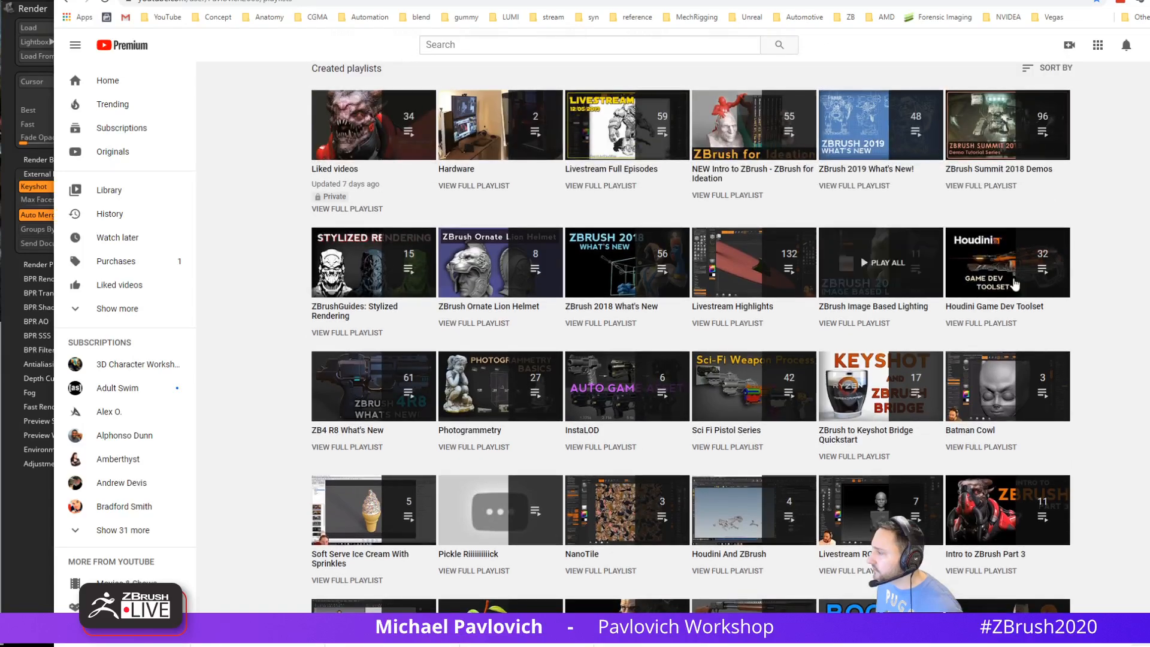
Open the Houdini Game Dev Toolset playlist and look through its list of videos
left_click(976, 326)
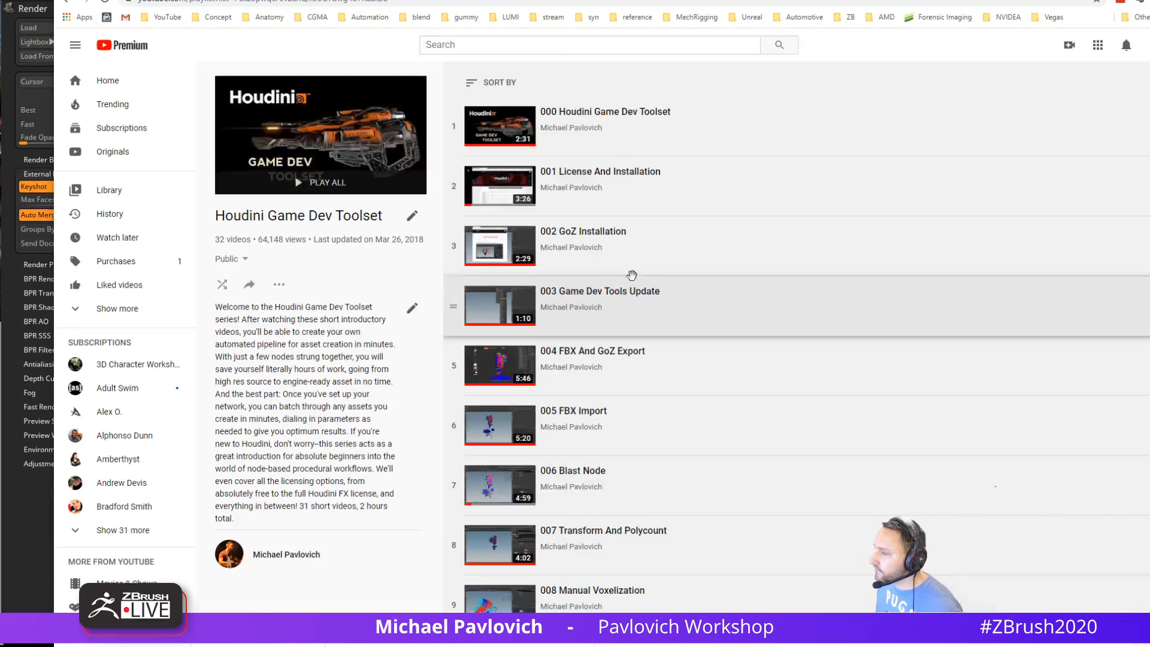
scroll(640, 272, "down", 20)
scroll(649, 267, "up", 12)
scroll(653, 273, "up", 9)
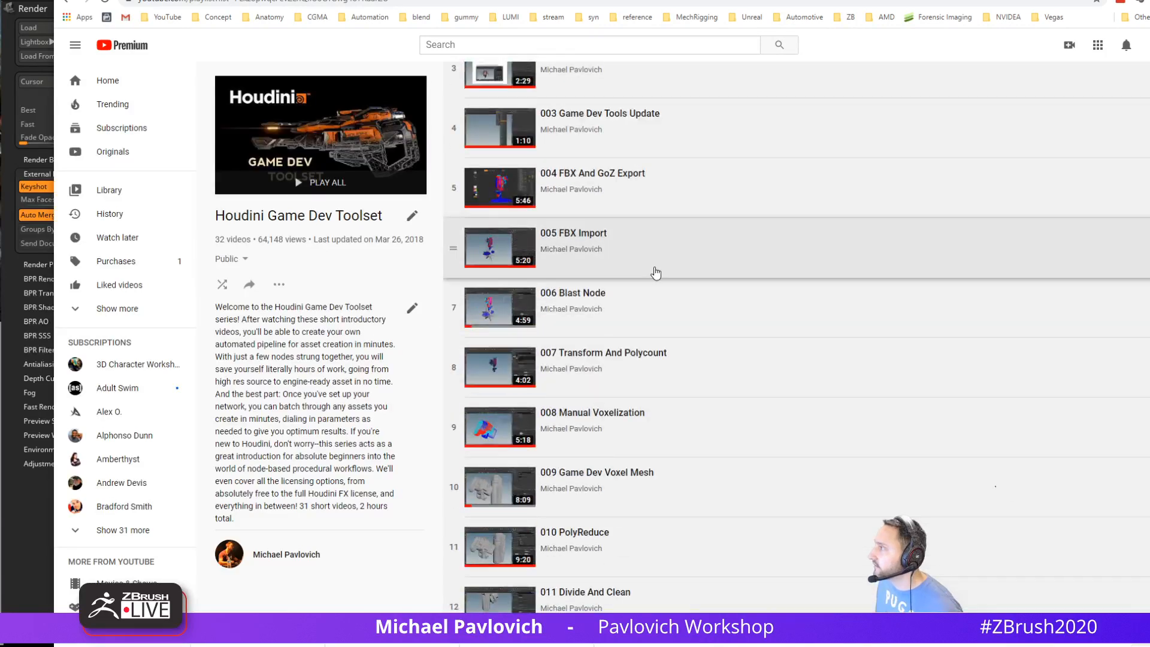
Switch back to ZBrush, isolate the temple mechanism in Solo mode and frame it in the view
key("alt+Tab")
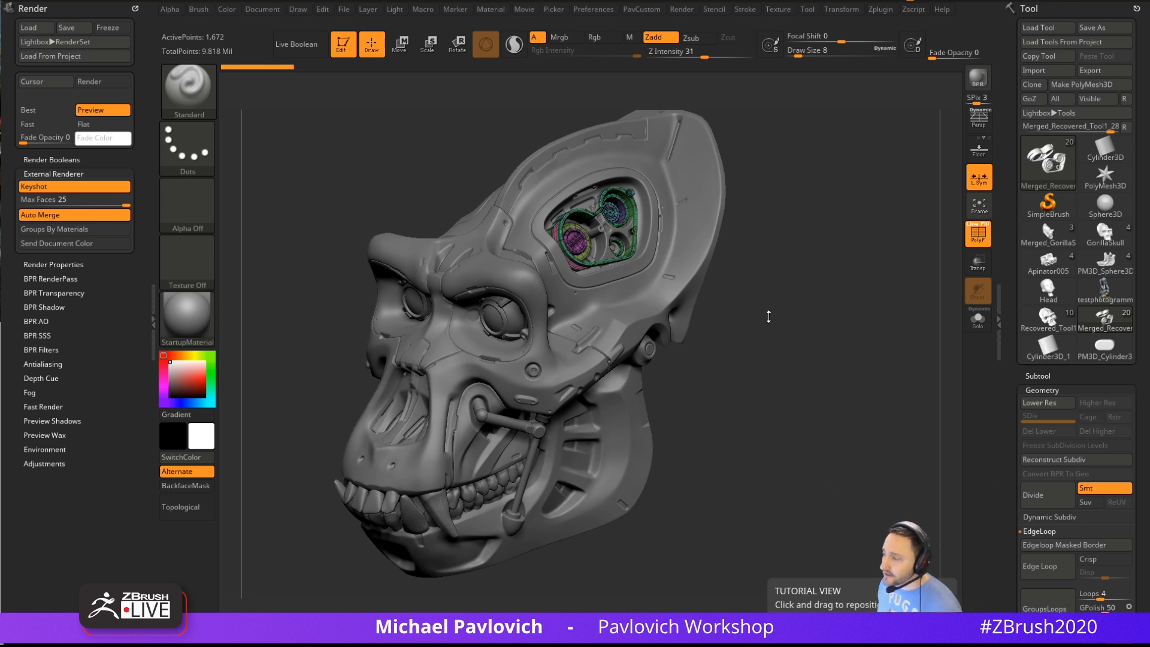
left_click_drag(893, 349, 903, 298)
left_click(978, 319)
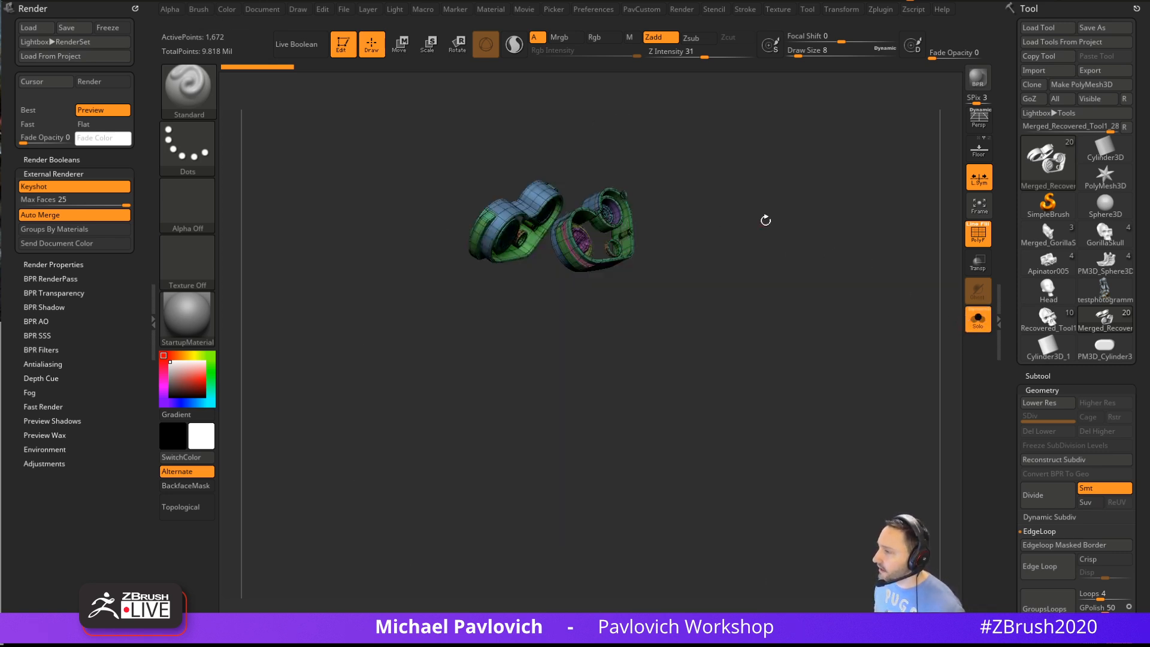
key("f")
mouse_move(800, 324)
left_mouse_down()
mouse_move(789, 339)
mouse_move(829, 321)
mouse_move(826, 310)
mouse_move(909, 326)
mouse_move(880, 302)
mouse_move(839, 293)
mouse_move(793, 331)
left_mouse_up()
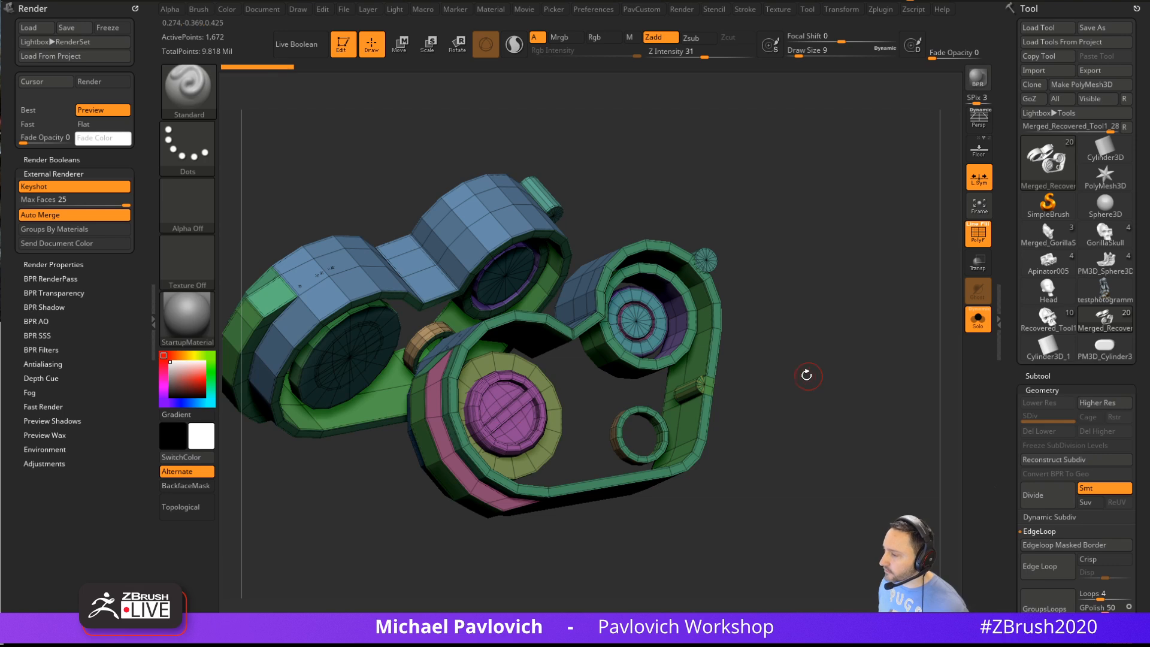
Select the ZModeler brush and examine the temple mechanism's low-poly surfaces from several angles
mouse_move(813, 371)
left_mouse_down()
mouse_move(855, 312)
mouse_move(798, 318)
mouse_move(868, 295)
mouse_move(752, 303)
left_mouse_up()
key("b")
key("z")
key("m")
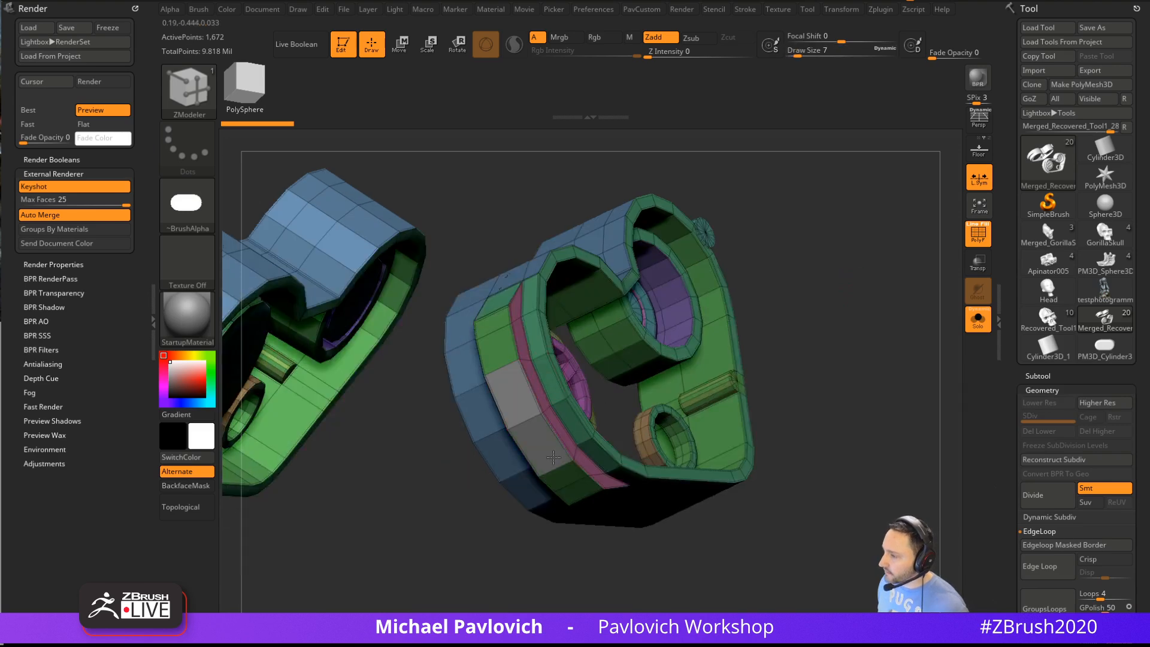
left_click_drag(813, 350, 661, 324)
key("shift+d")
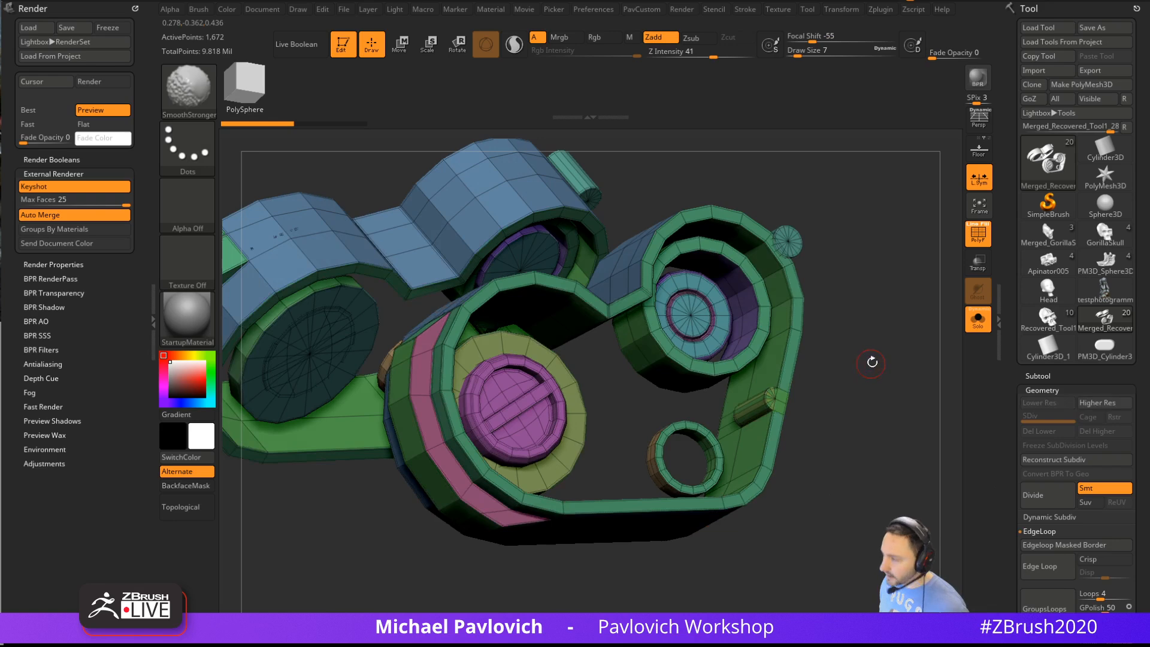
left_click_drag(874, 360, 820, 355)
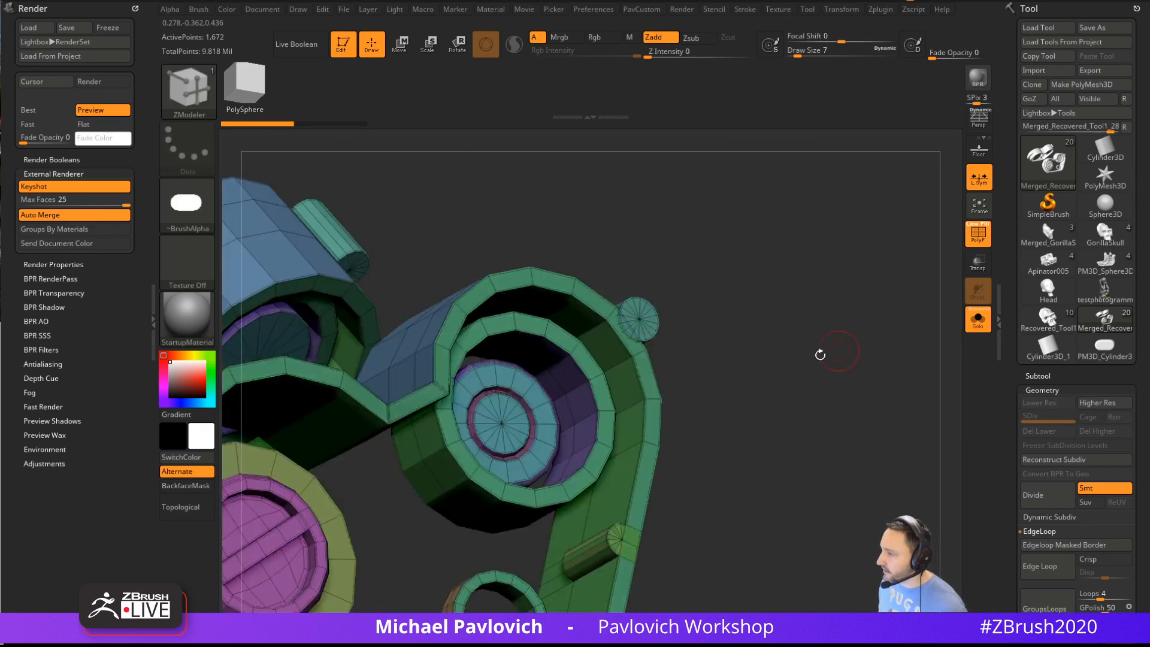
left_click_drag(672, 374, 860, 306)
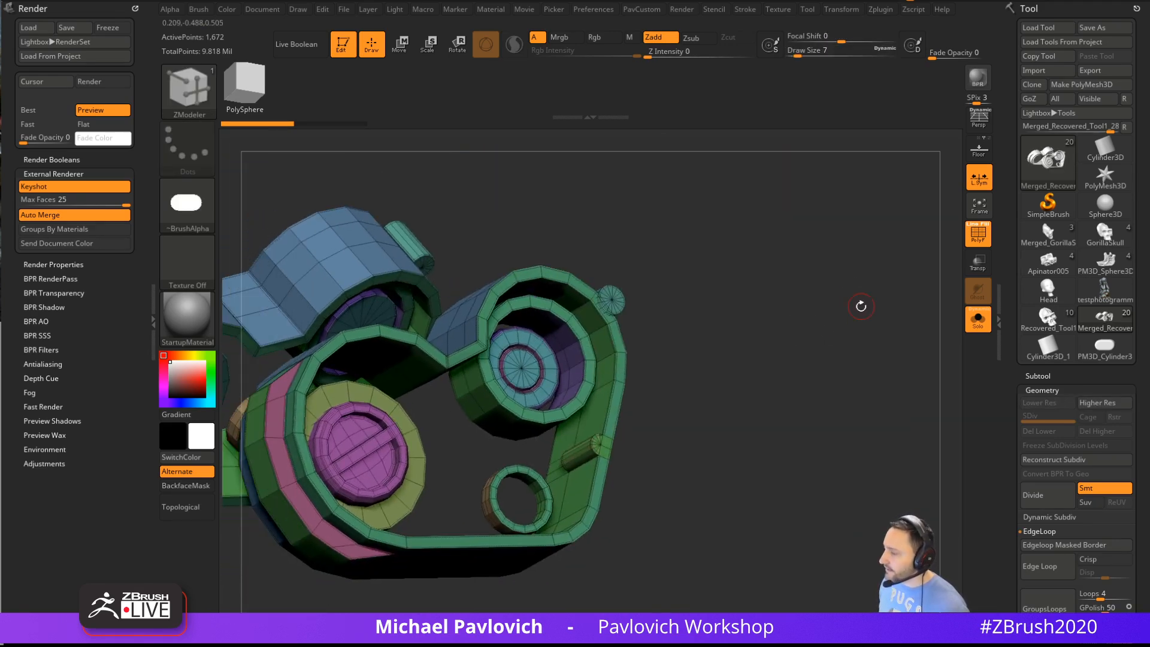
Regroup the temple mechanism's polygroups by normals so front faces and side walls get separate groups
key("space")
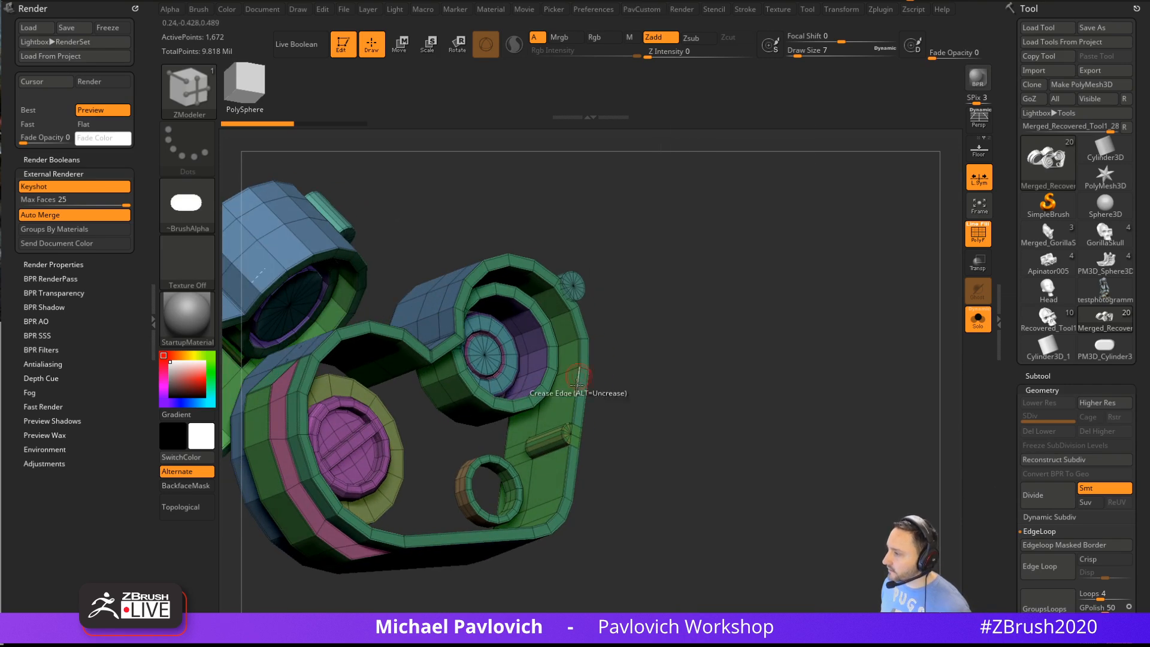
left_click_drag(718, 272, 765, 307, "alt")
key("space")
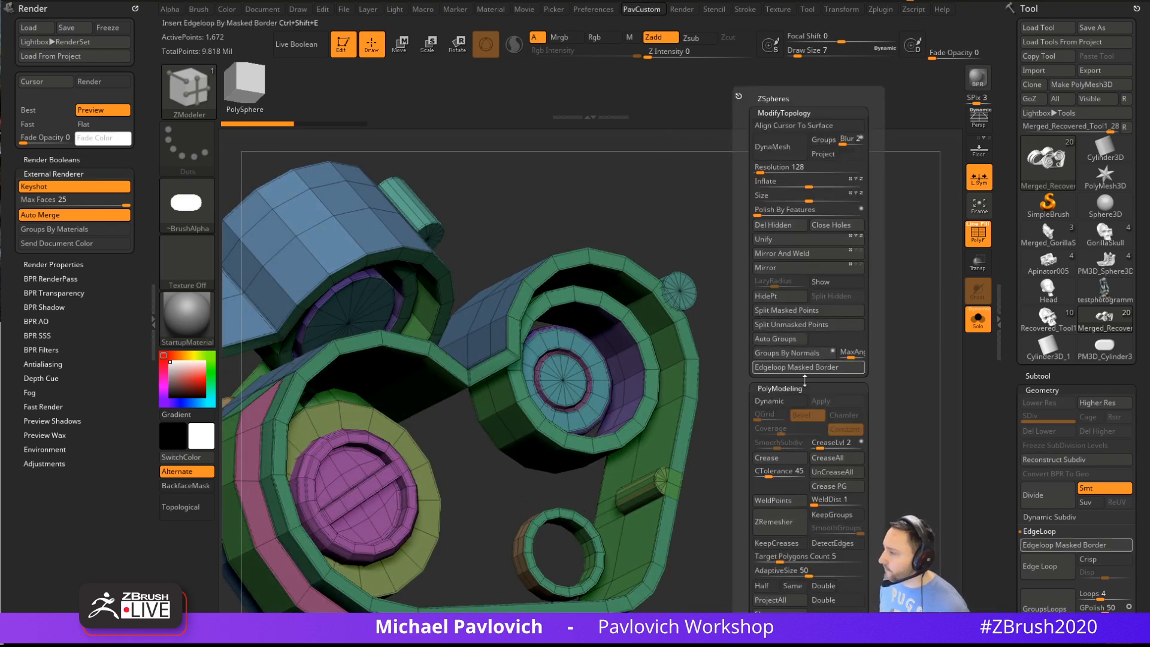
left_click(782, 340)
key("space")
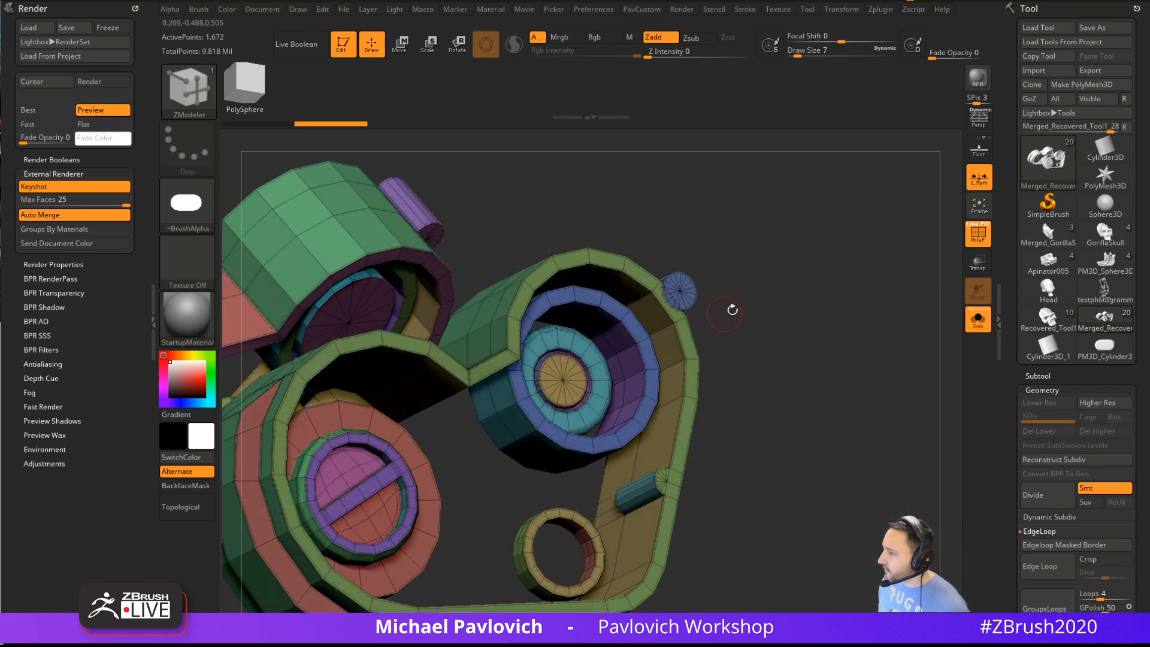
Inset the front ring face of the mechanism's upper cylinder as one region with ZModeler, targeting Polygroup Island
left_click_drag(729, 311, 704, 321)
key("space")
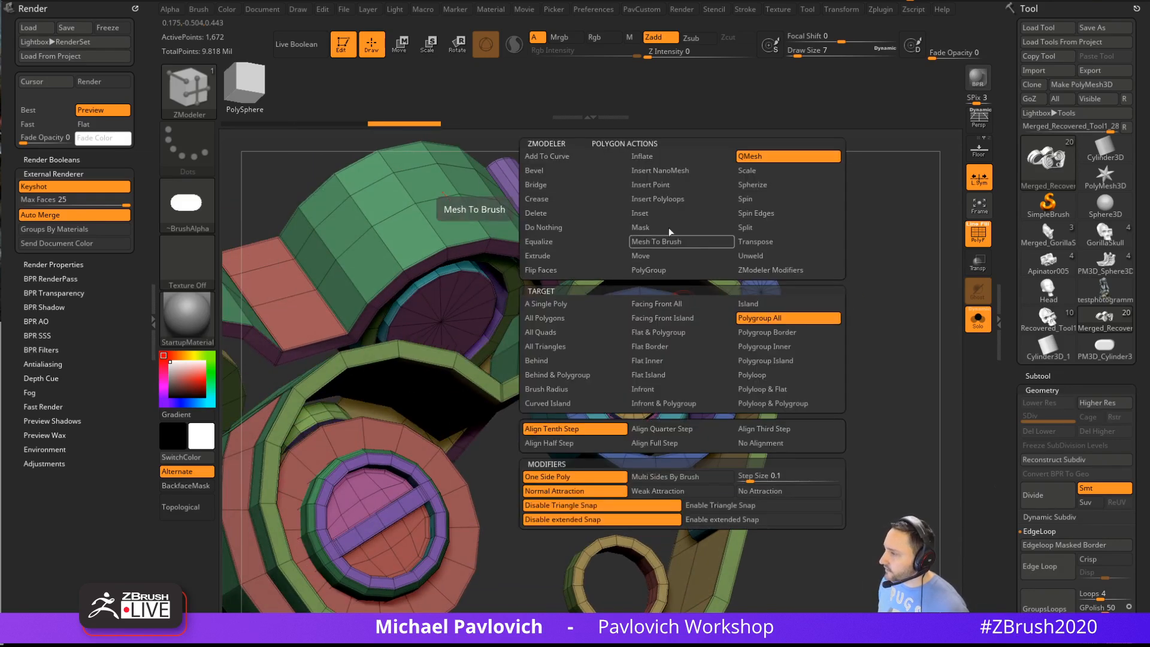
left_click(681, 214)
mouse_move(797, 384)
left_mouse_down()
mouse_move(837, 318)
mouse_move(539, 264)
left_mouse_up()
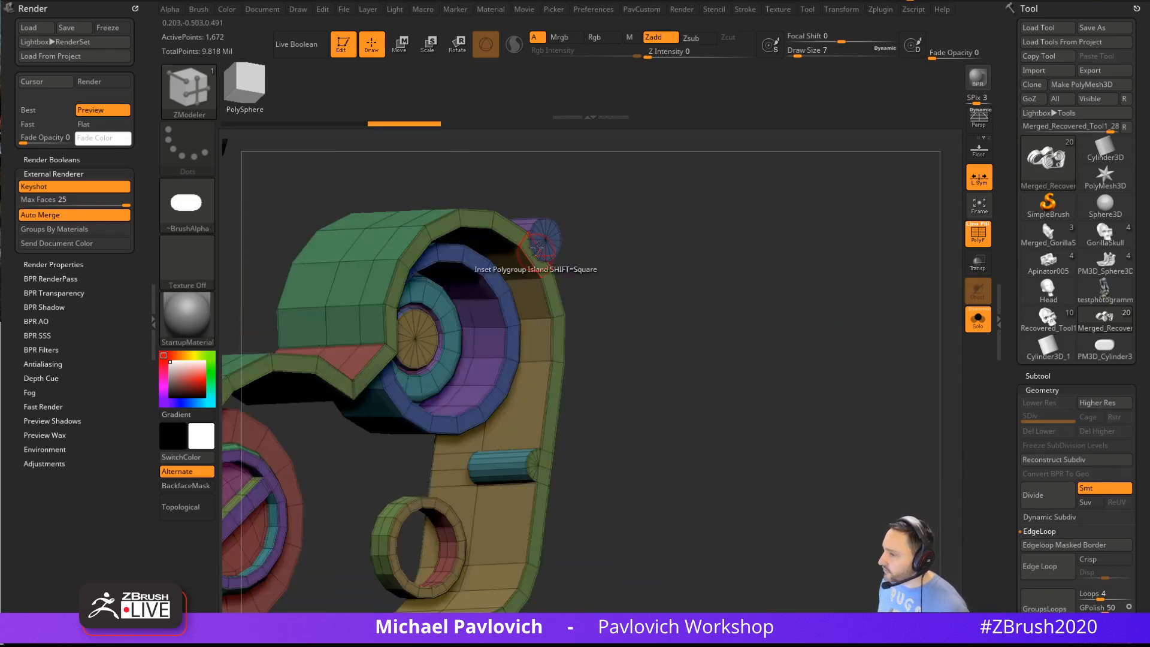
mouse_move(808, 269)
left_mouse_down()
mouse_move(800, 226)
mouse_move(644, 222)
mouse_move(645, 238)
left_mouse_up()
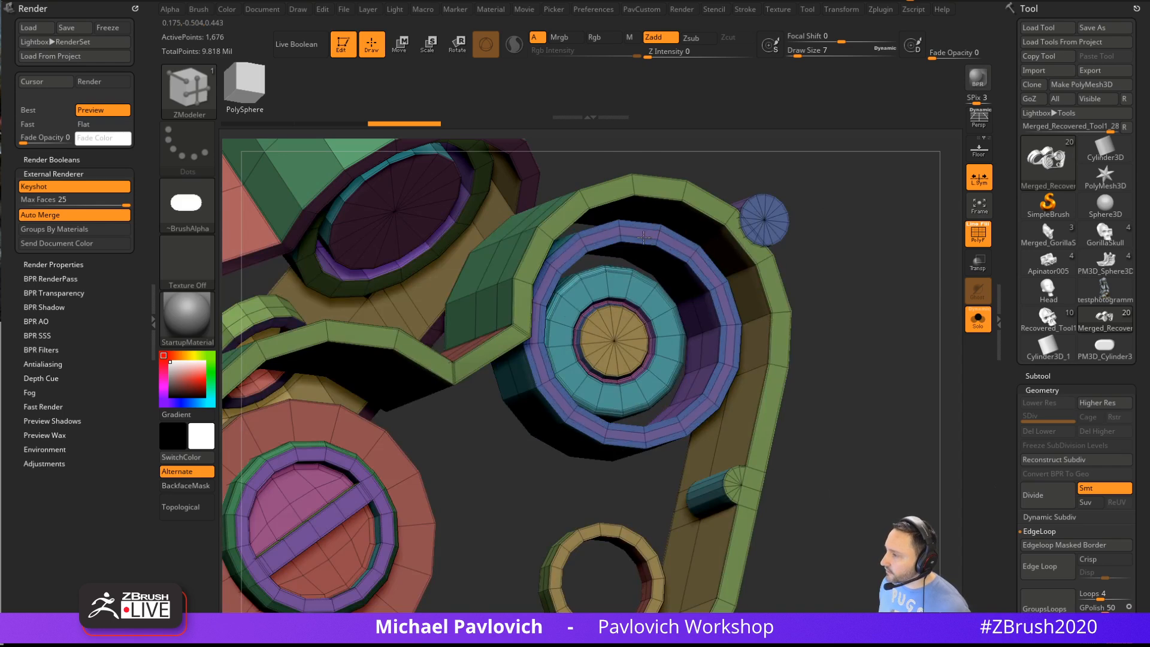
Try insetting the ring around the small inner disc with the Inset Each Poly option
key("space")
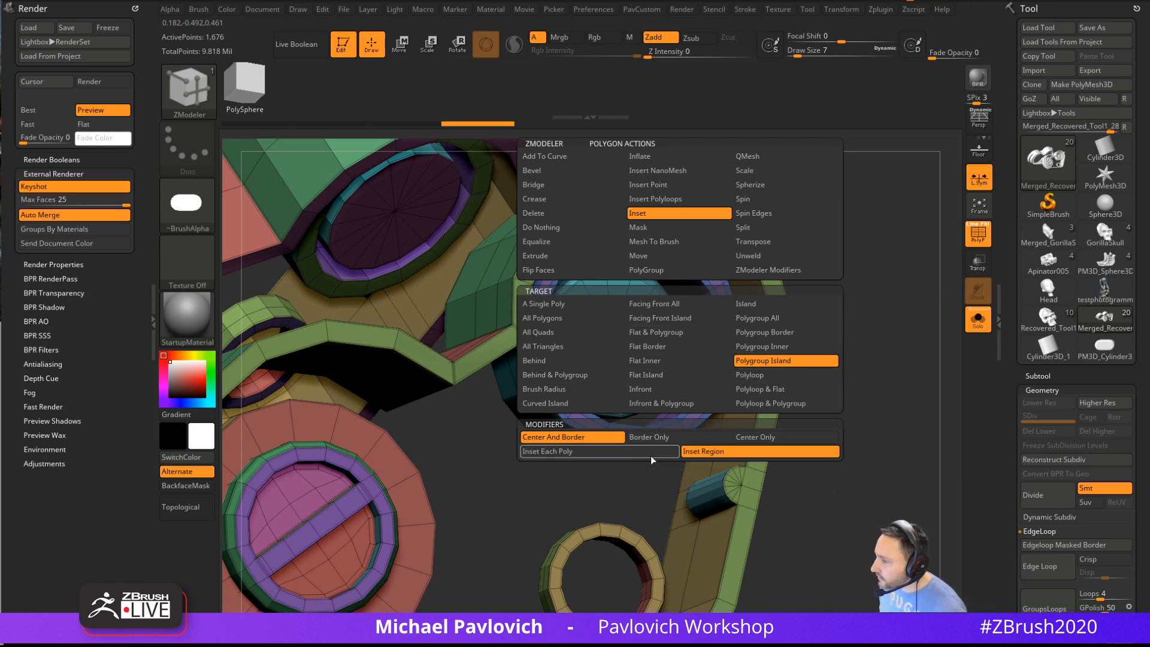
left_click(550, 452)
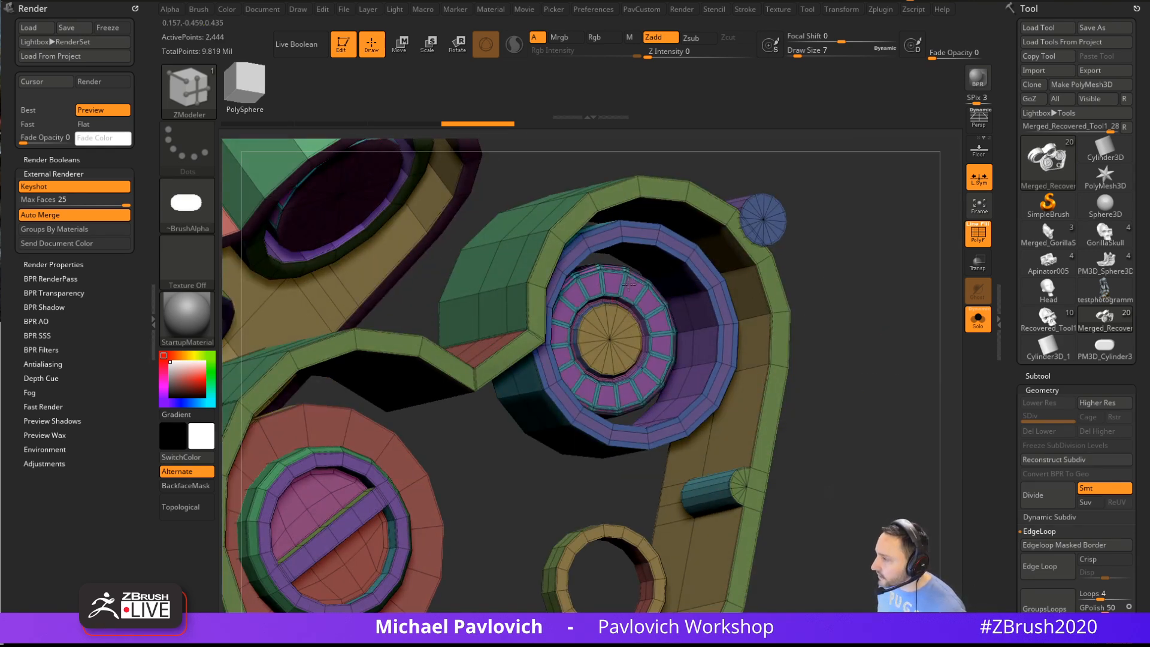
key("space")
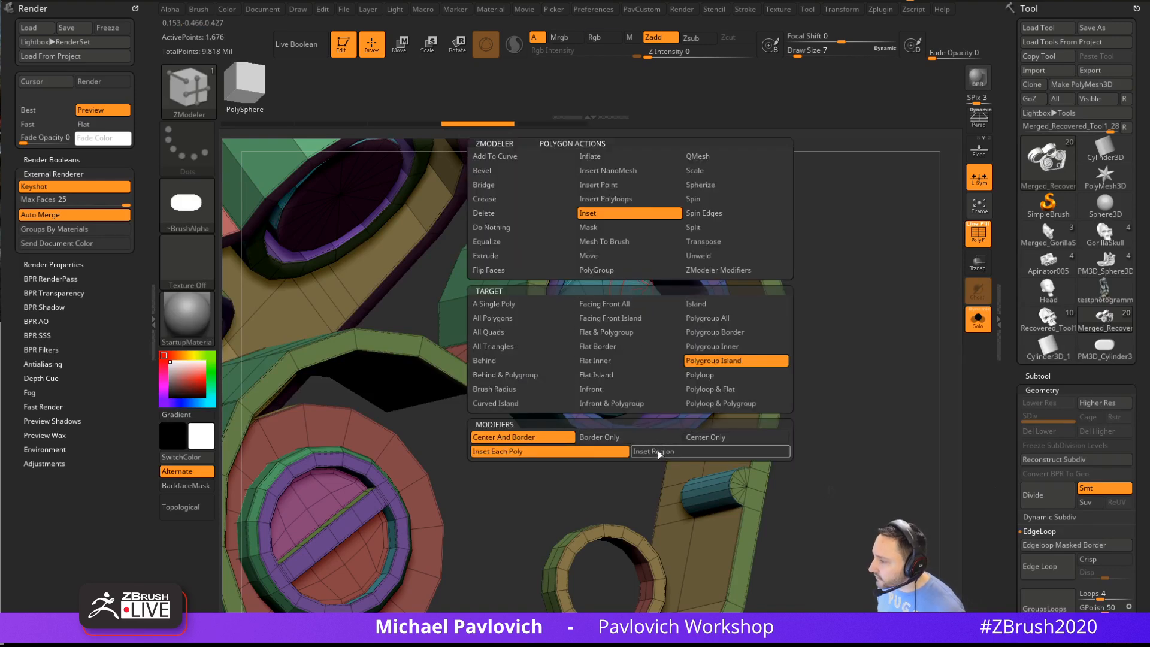
left_click(628, 291)
key("ctrl+z")
Set ZModeler's polygon action to QMesh with Polygroup All as its target
left_click_drag(855, 326, 820, 298)
key("space")
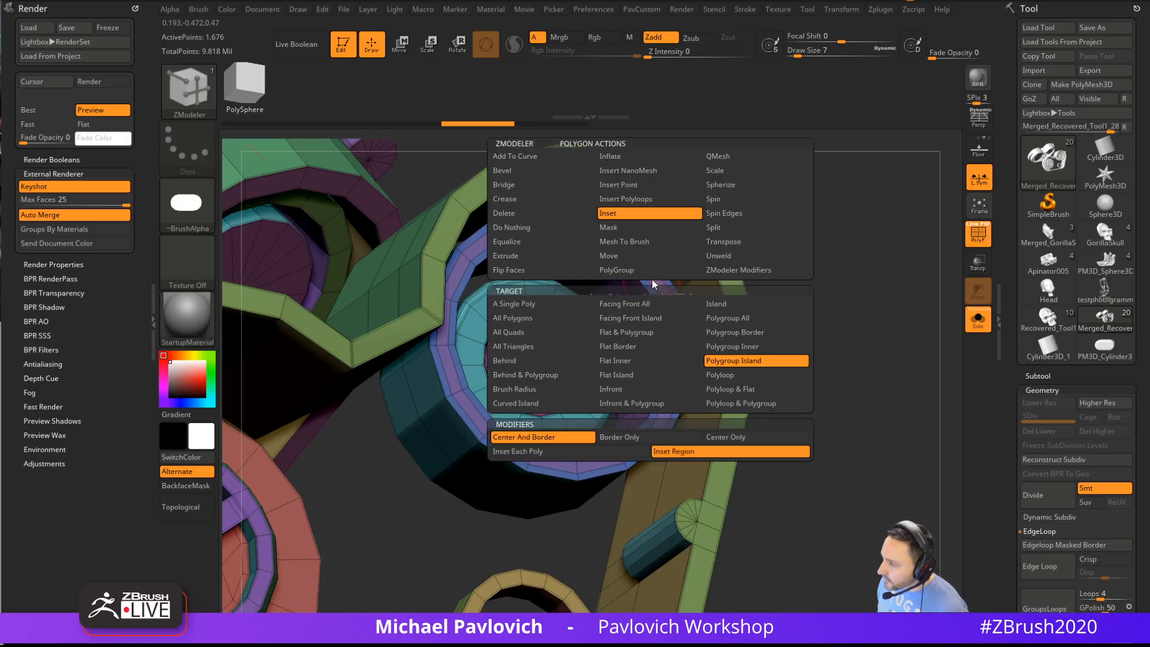
left_click(651, 214)
key("space")
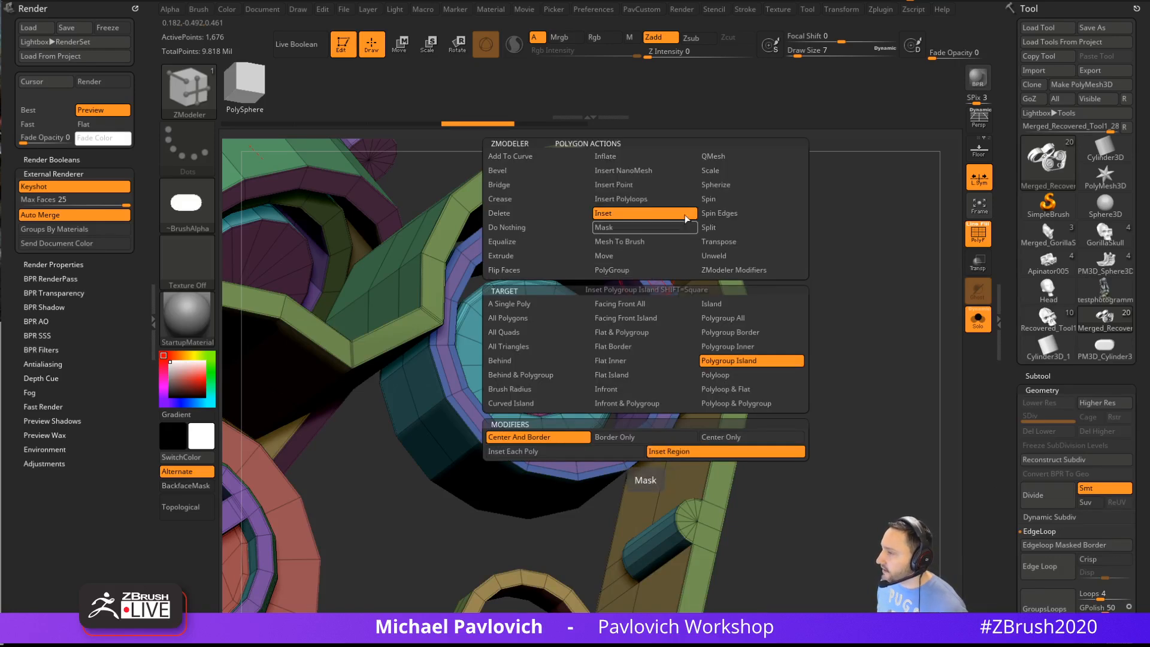
left_click(716, 157)
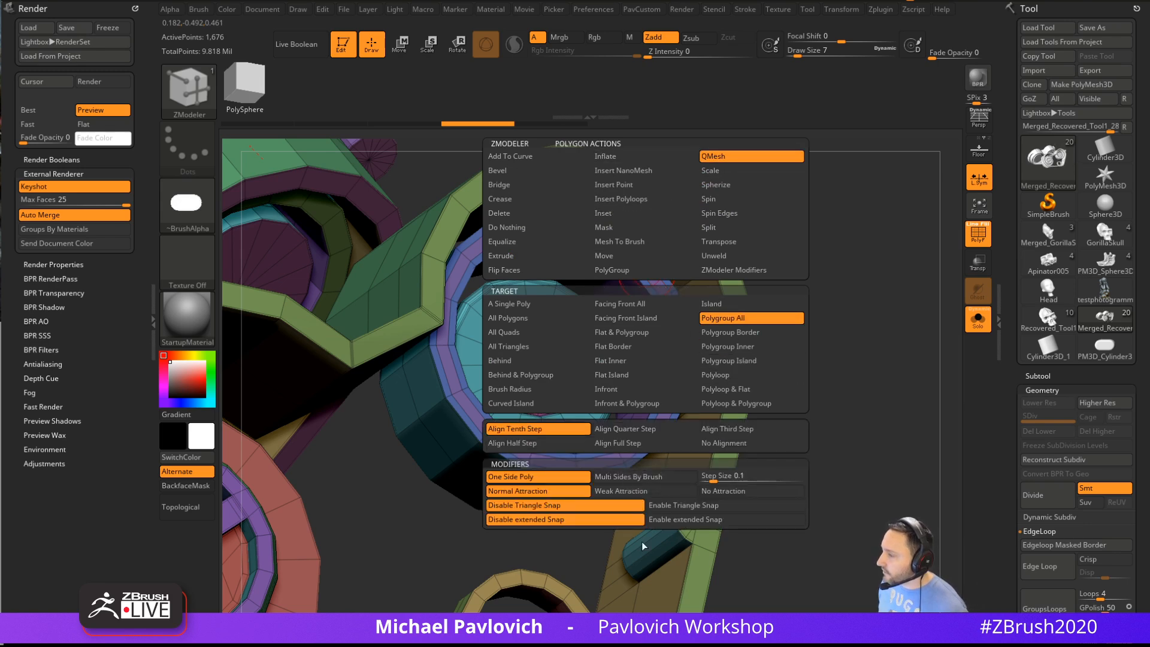
left_click_drag(806, 311, 835, 291)
Bevel the complete inner edge loop on the upper cylinder's front ring with a single row
key("space")
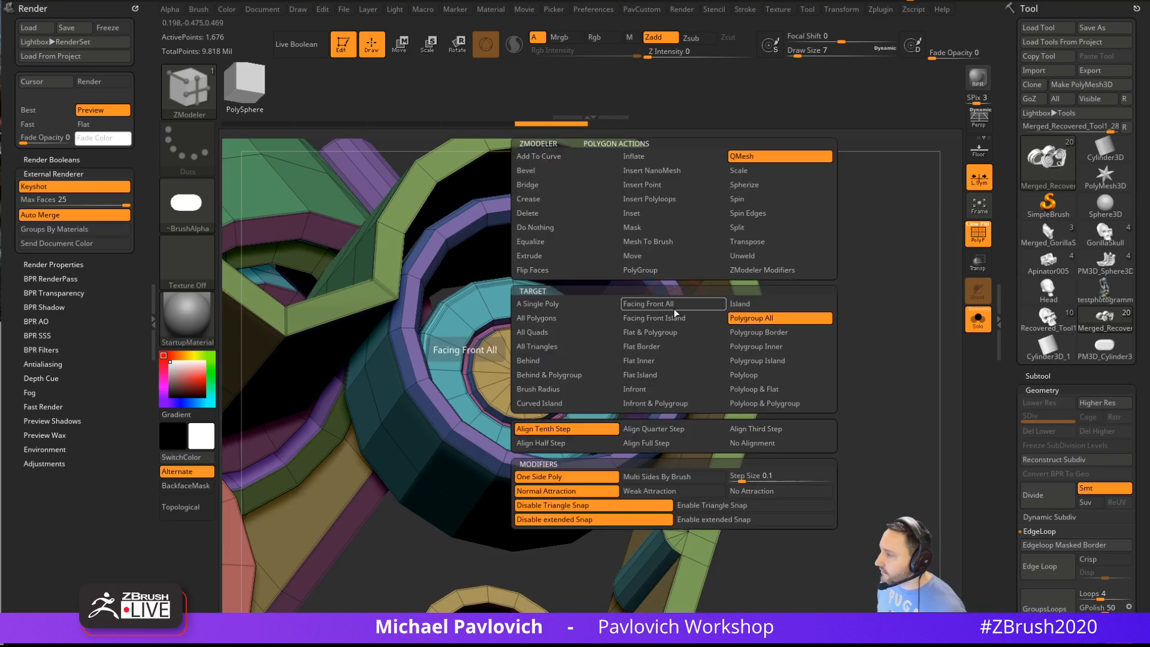
key("space")
left_click(537, 316)
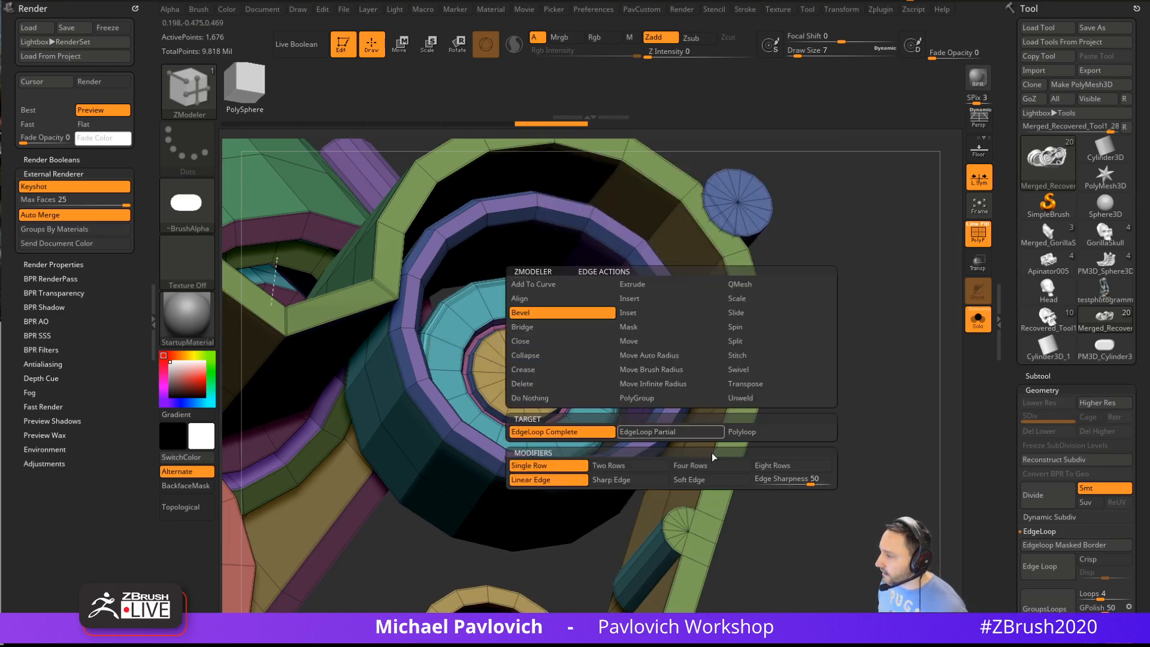
left_click(695, 468)
left_click(673, 313)
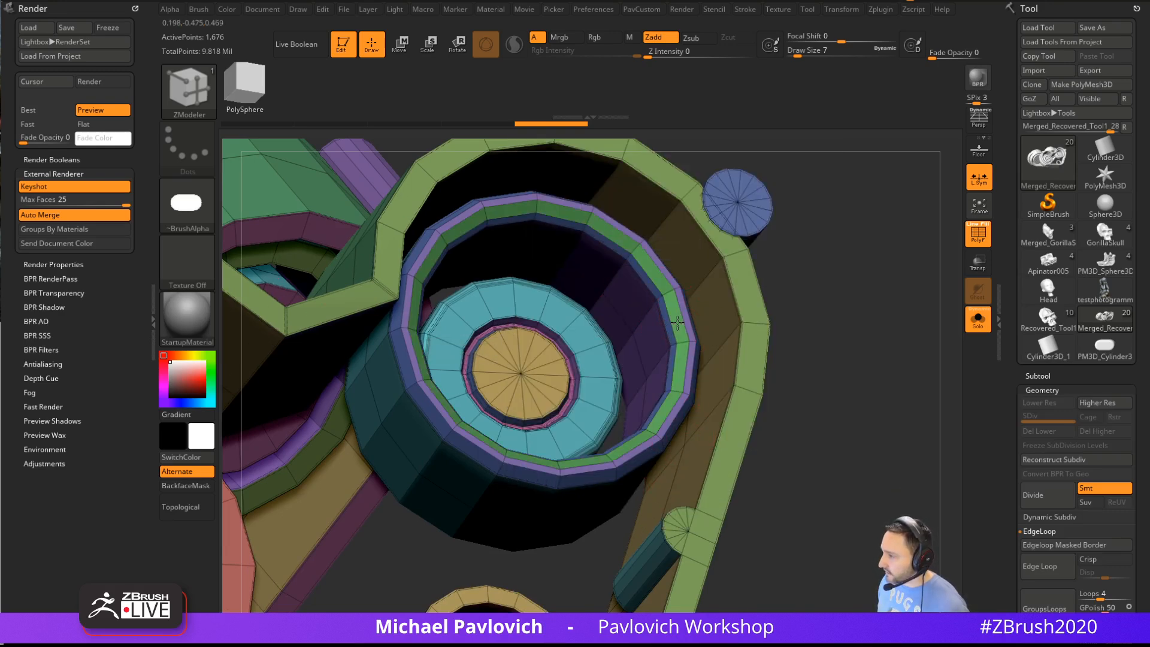
Check the bevelled ring from several angles, leave Solo mode and view the mechanism within the whole skull
left_click_drag(883, 306, 868, 326)
key("space")
mouse_move(792, 277)
left_mouse_down("alt")
mouse_move(783, 262)
mouse_move(788, 286)
left_mouse_up("alt")
key("space")
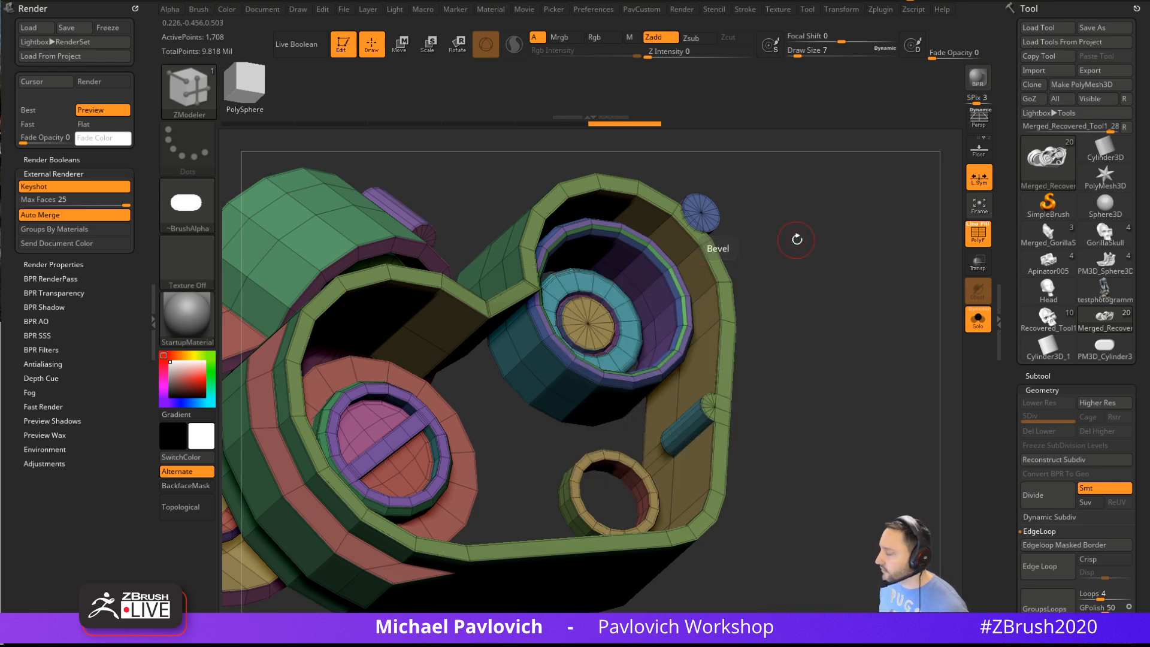
left_click_drag(797, 285, 780, 261)
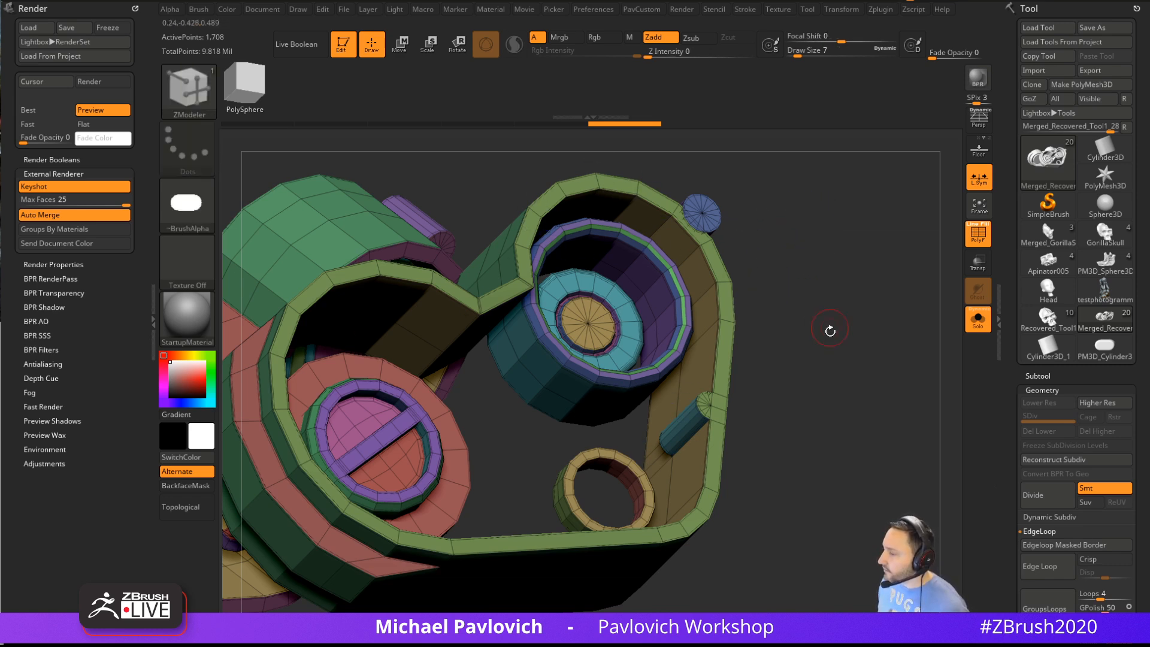
left_click_drag(830, 330, 718, 270)
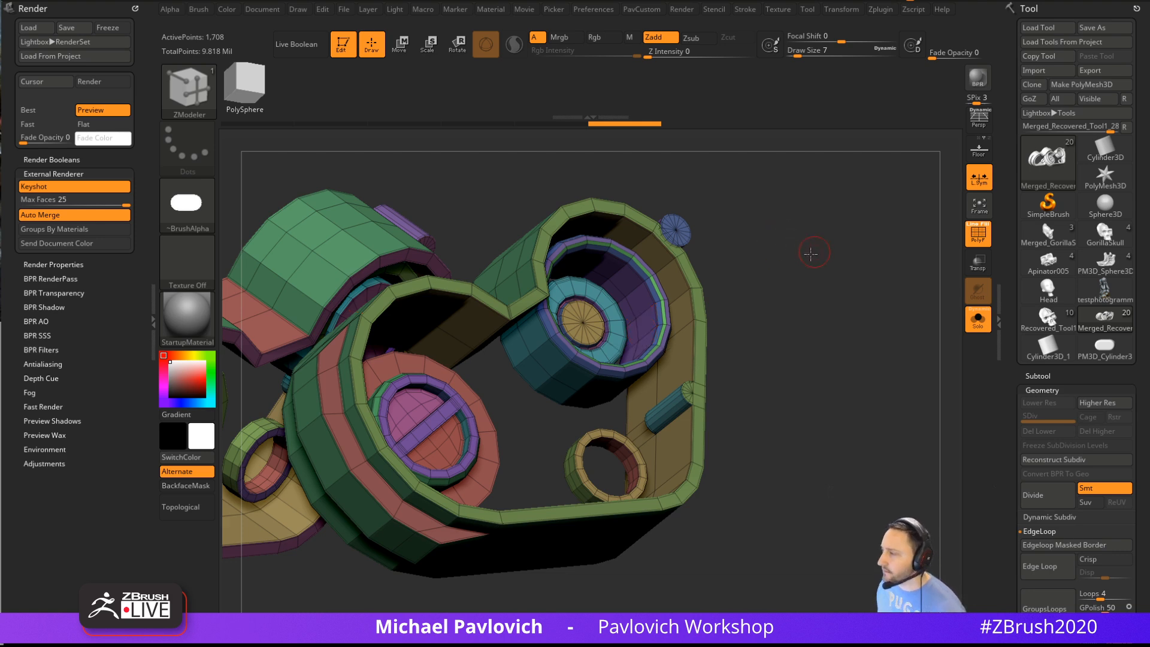
mouse_move(811, 253)
left_mouse_down("alt")
mouse_move(811, 295)
mouse_move(755, 311)
mouse_move(804, 291)
mouse_move(839, 346)
mouse_move(826, 318)
mouse_move(756, 269)
mouse_move(821, 279)
mouse_move(855, 266)
mouse_move(839, 260)
left_mouse_up("alt")
key("s")
left_click(969, 322)
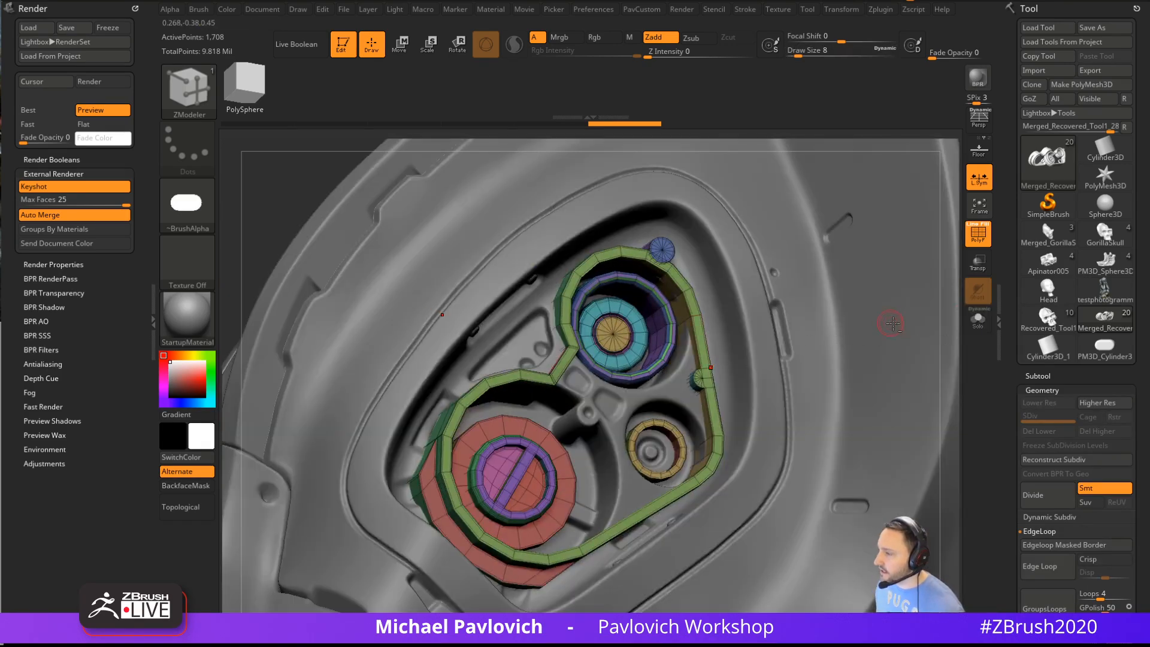
left_click_drag(952, 339, 707, 344)
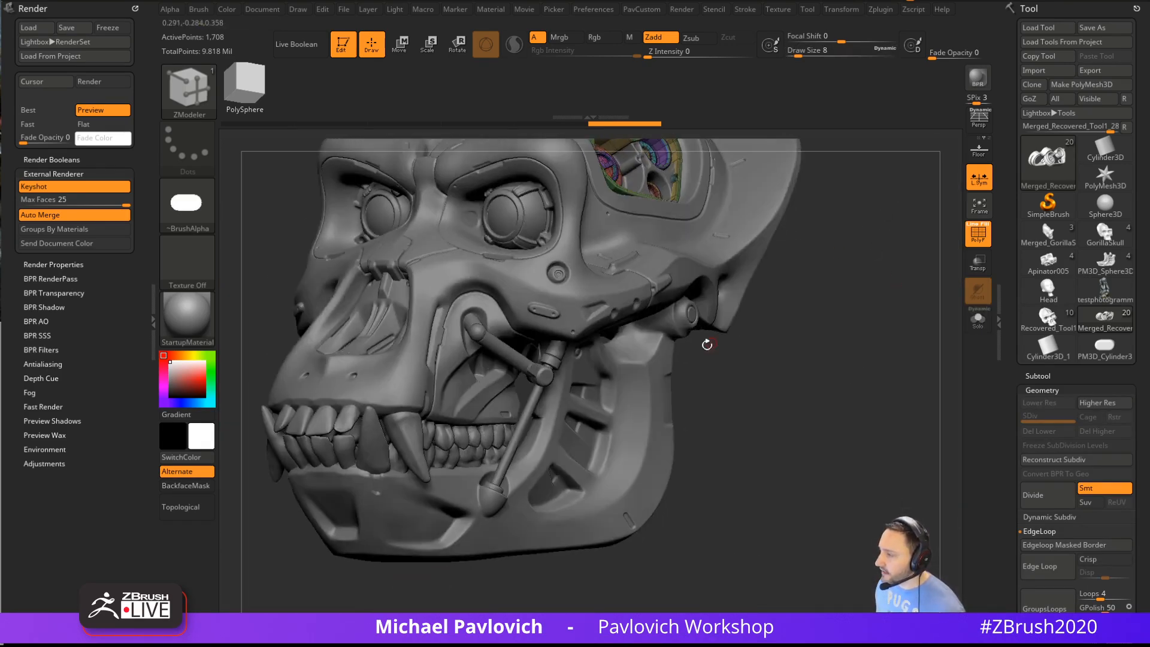
Make the jaw's linear actuators the active subtool and isolate them in Solo mode
left_click(554, 368, "alt")
left_click(978, 319)
mouse_move(900, 348)
left_mouse_down()
mouse_move(854, 334)
mouse_move(891, 336)
left_mouse_up()
mouse_move(575, 339)
left_mouse_down()
mouse_move(767, 362)
mouse_move(786, 340)
left_mouse_up()
Select the Standard brush, leave Solo mode and turn off the polyframe display
key("b")
key("s")
key("t")
left_click(978, 324)
key("shift+f")
Examine the full mechanical skull and its detailing from several angles
mouse_move(934, 335)
left_mouse_down()
mouse_move(867, 344)
mouse_move(868, 324)
mouse_move(842, 368)
mouse_move(820, 366)
mouse_move(840, 364)
left_mouse_up()
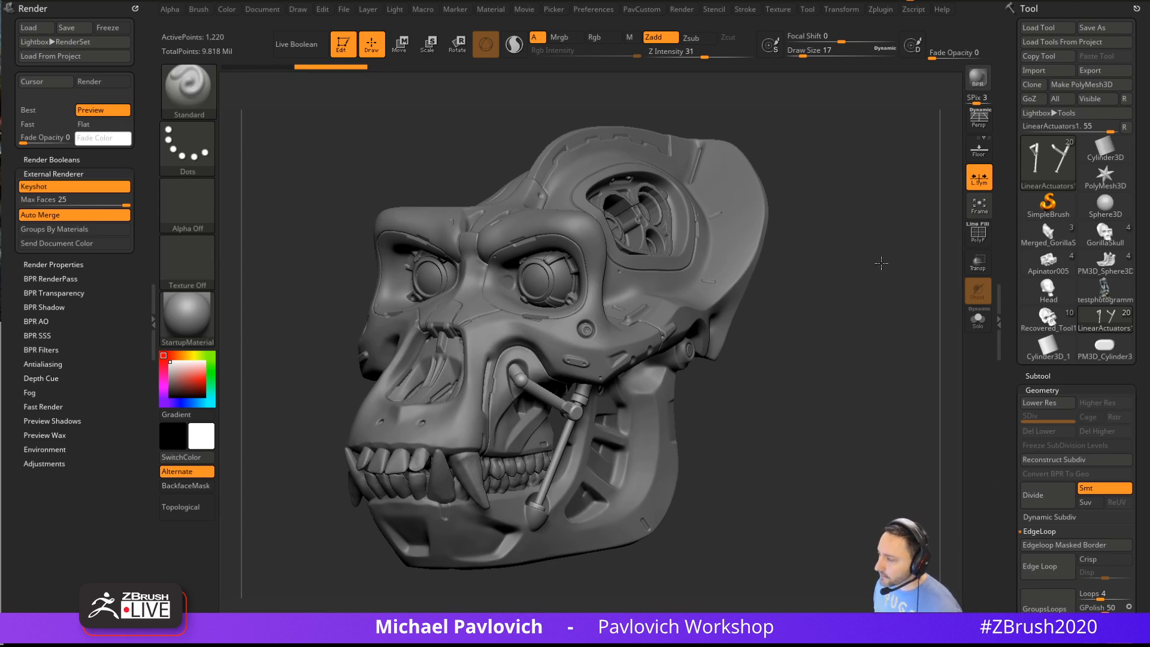
left_click_drag(881, 263, 895, 262)
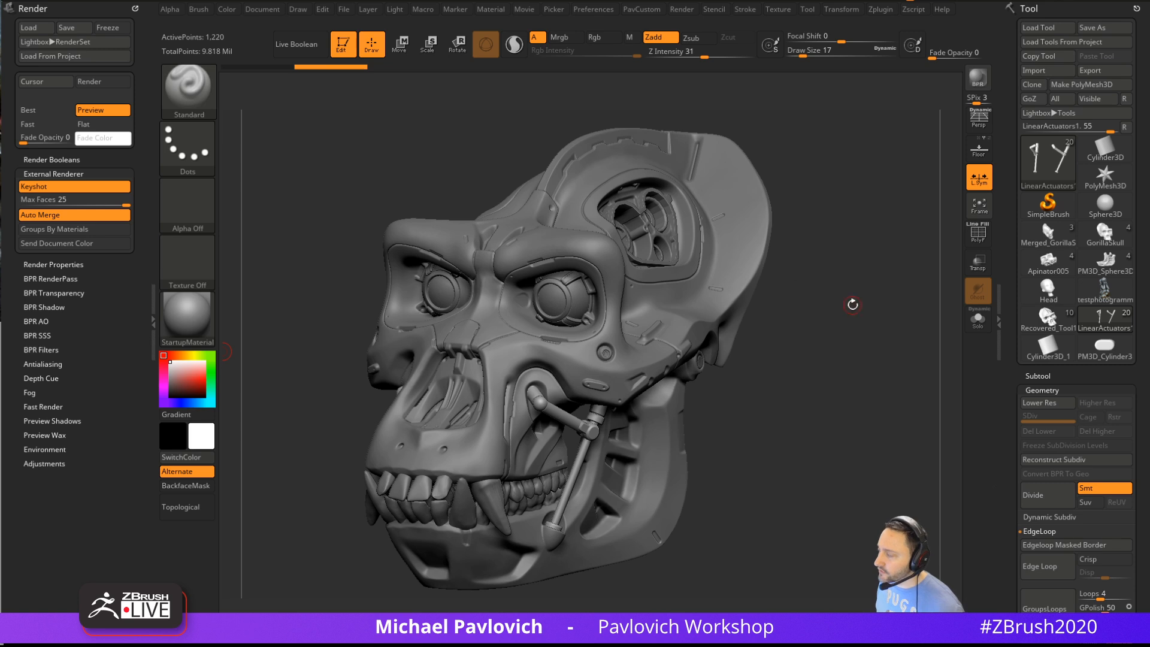
key("[")
left_click_drag(844, 300, 835, 312)
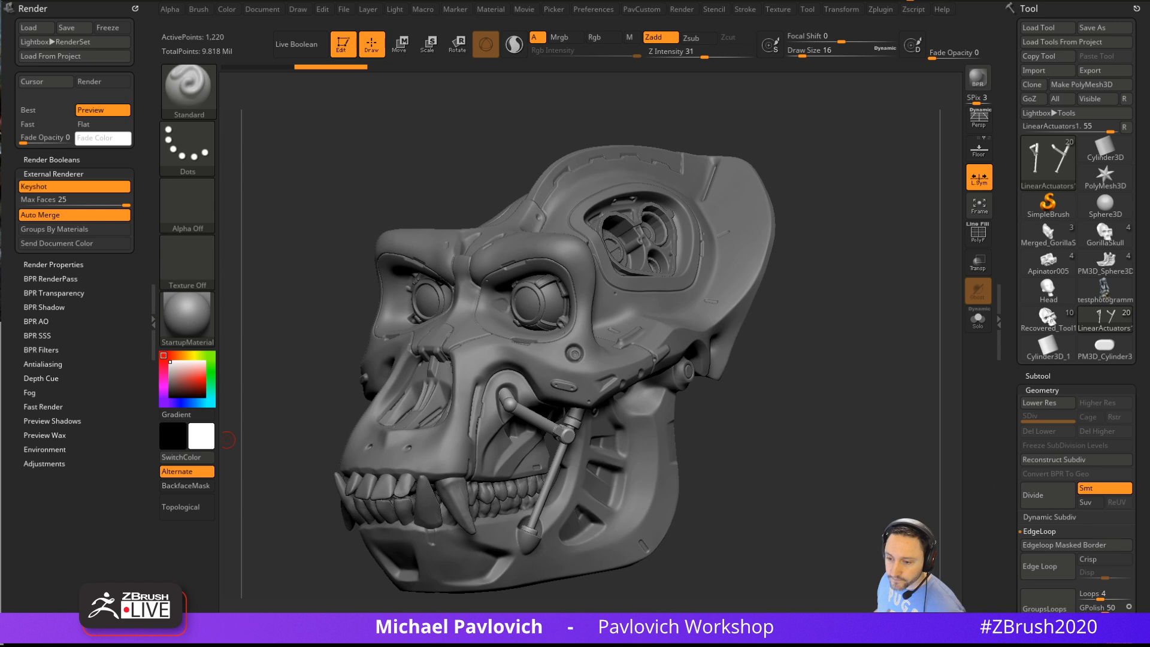
left_click_drag(794, 291, 911, 310, "alt")
key("s")
left_click(824, 311)
left_click_drag(823, 322, 835, 319)
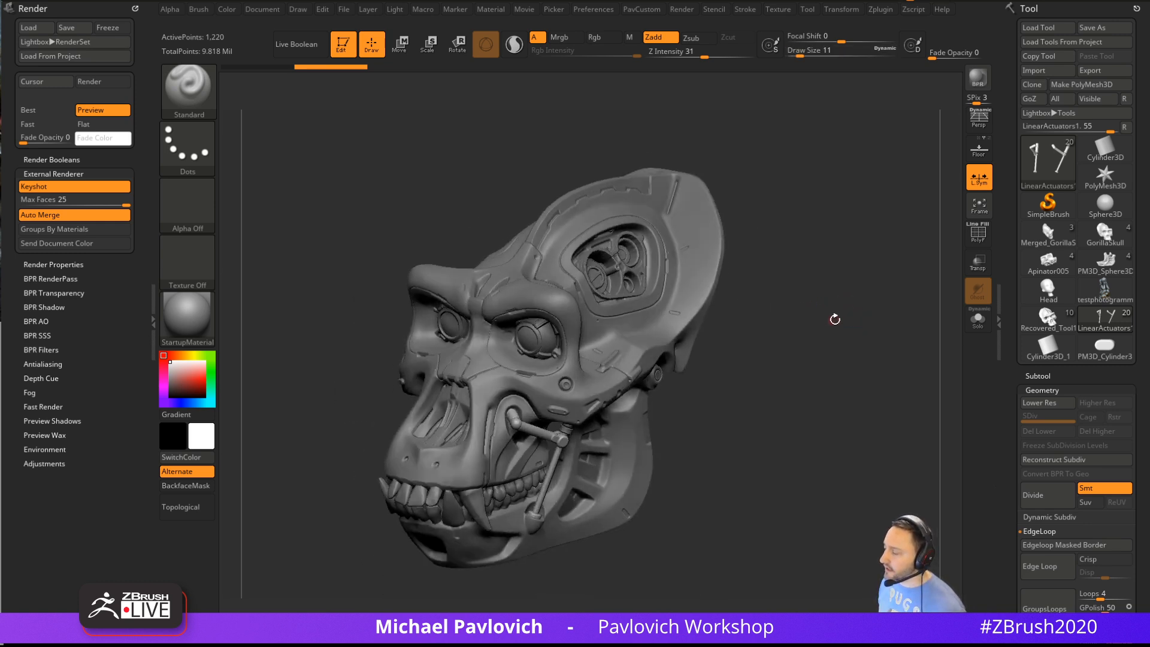
Insert a mirrored pair of Cylinder12 primitives on the upper rear of the skull with the IMM primitives brush
key("b")
key("i")
key("p")
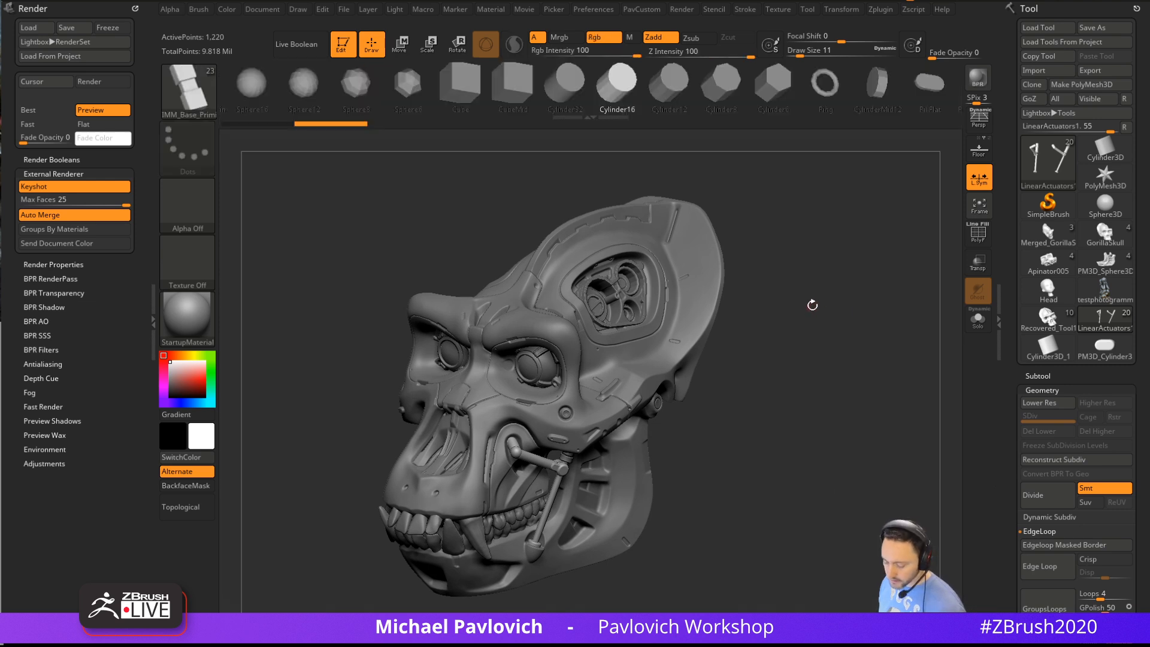
key("m")
left_click(749, 321)
left_click_drag(701, 248, 713, 227)
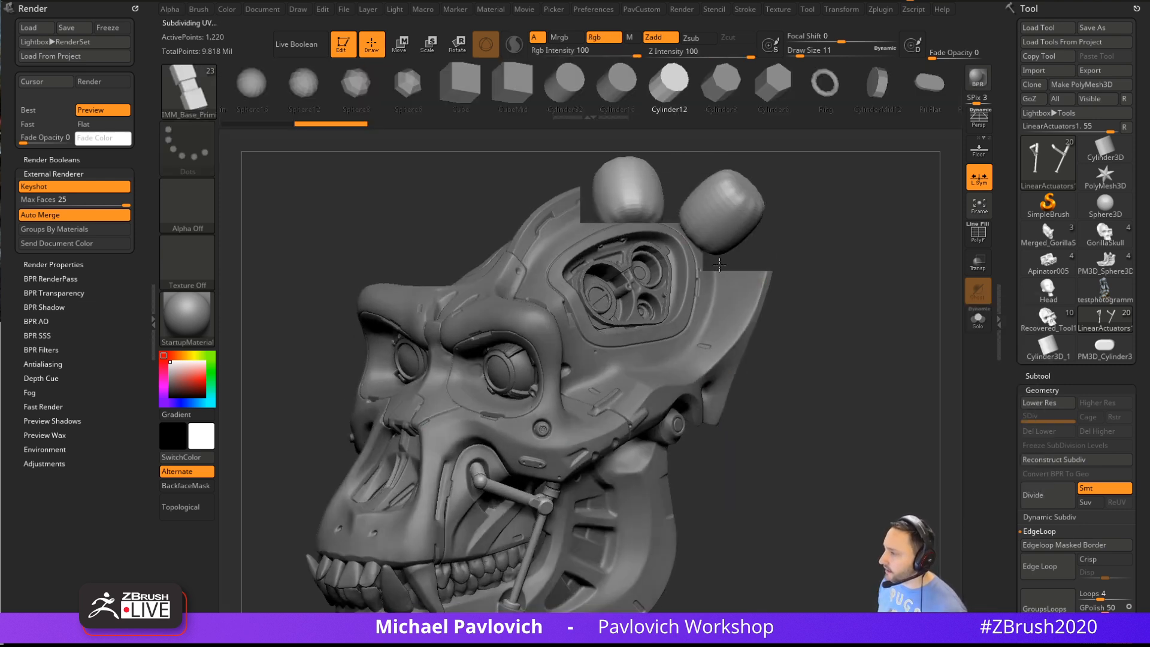
Split the inserted cylinders from the masked linear actuators into their own subtool and make it active
left_click_drag(790, 287, 813, 305)
key("q")
left_click(826, 313)
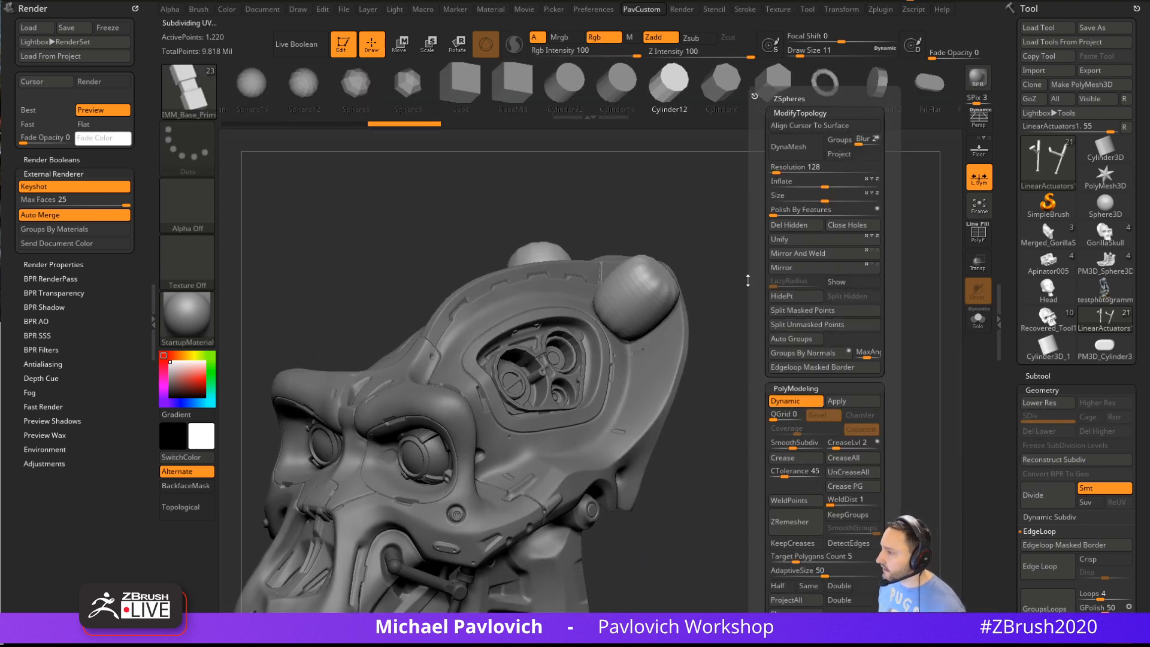
key("shift")
key("shift")
left_click(651, 293, "alt")
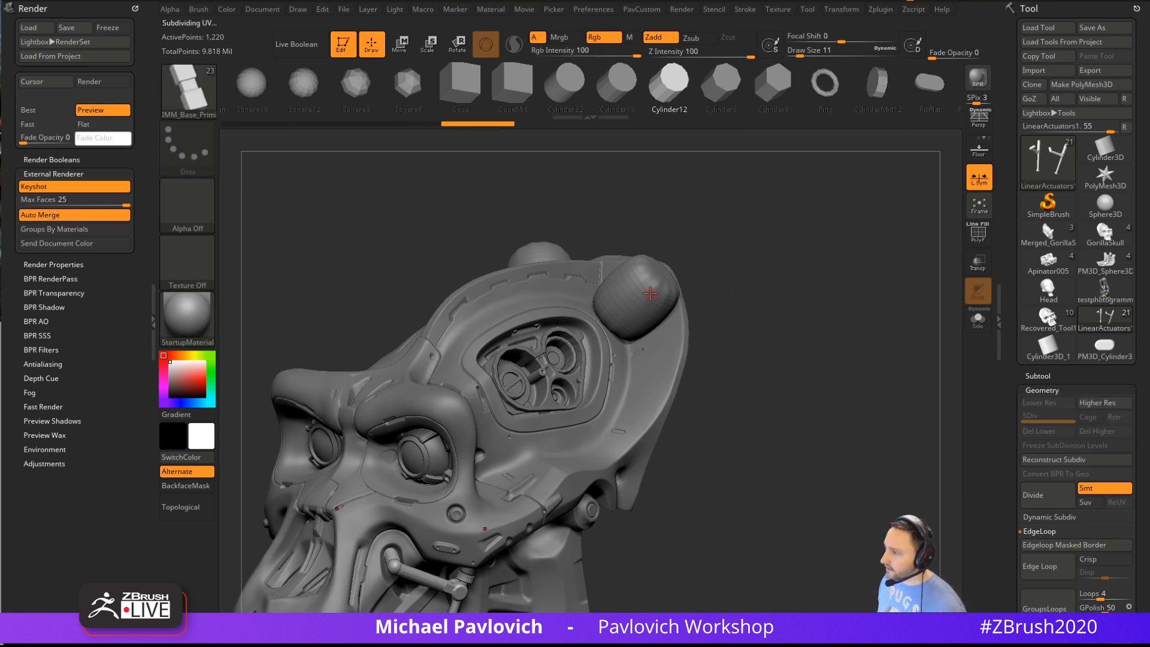
Turn off dynamic subdivision on the cylinders and display their polyframe
key("shift+d")
mouse_move(793, 280)
left_mouse_down()
mouse_move(766, 317)
mouse_move(847, 329)
mouse_move(961, 243)
mouse_move(944, 310)
mouse_move(818, 287)
mouse_move(836, 311)
left_mouse_up()
key("q")
left_click(826, 312)
key("shift+f")
Bevel the complete outer cap edge loop of the mirrored cylinders with ZModeler in a single row
key("b")
key("z")
key("m")
key("space")
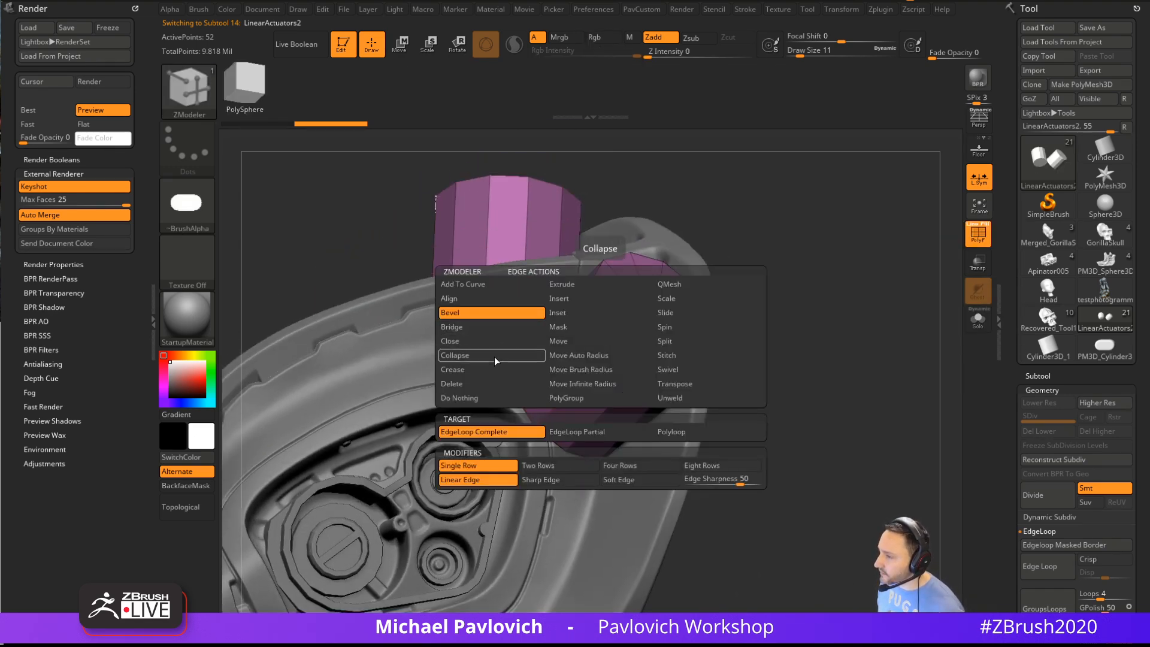
left_click_drag(600, 322, 793, 326)
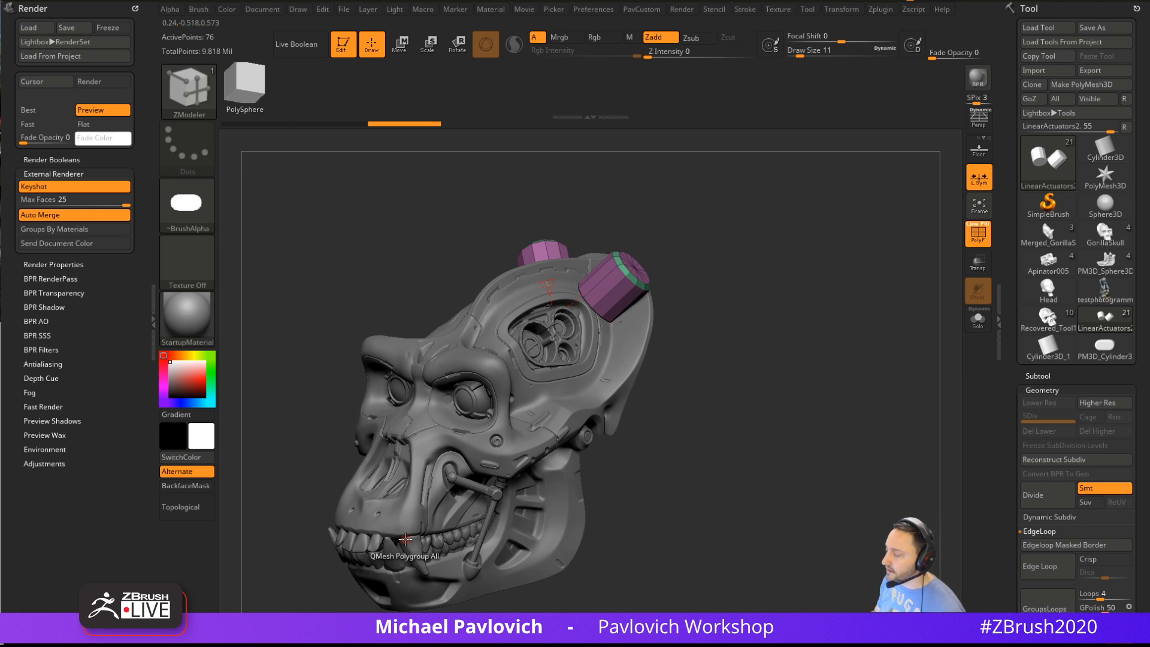
Return to the Standard brush and set the draw size to 31
key("s")
mouse_move(753, 291)
left_mouse_down()
mouse_move(782, 286)
mouse_move(788, 314)
left_mouse_up()
key("1")
key("s")
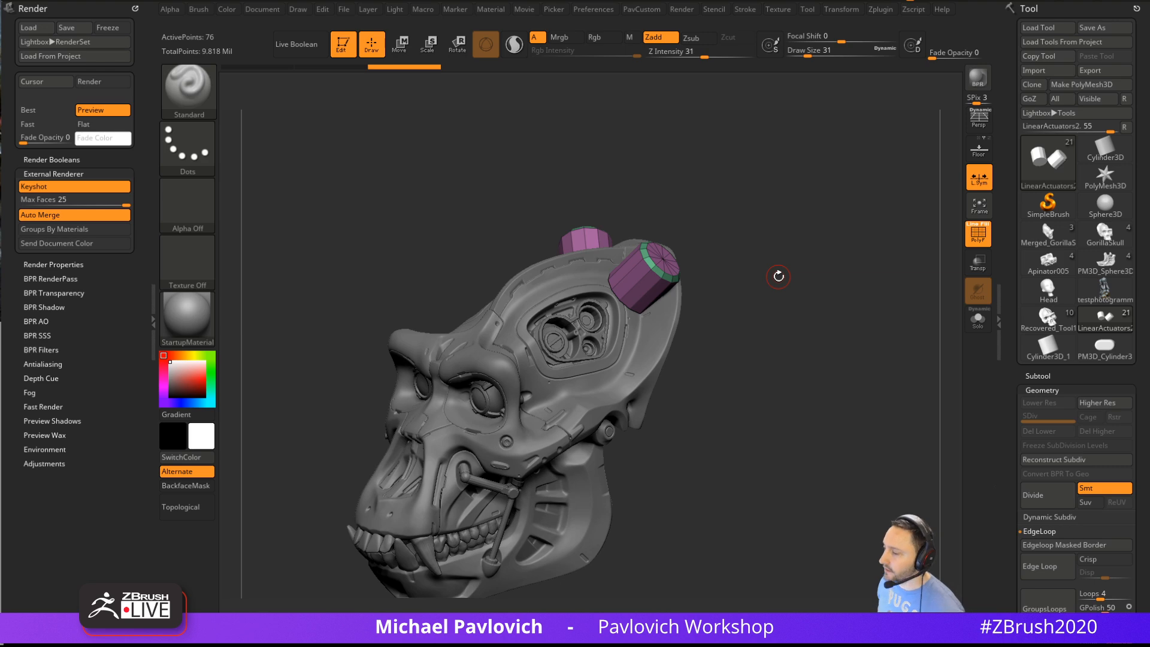
Set the draw size to 13, hide the beveled rings on the cylinder caps and assign auto groups to the visible parts
key("s")
left_click_drag(785, 243, 781, 251)
mouse_move(778, 249)
left_mouse_down()
mouse_move(802, 234)
mouse_move(830, 266)
mouse_move(760, 199)
mouse_move(745, 264)
mouse_move(845, 345)
mouse_move(821, 336)
mouse_move(831, 303)
mouse_move(888, 318)
mouse_move(873, 331)
left_mouse_up()
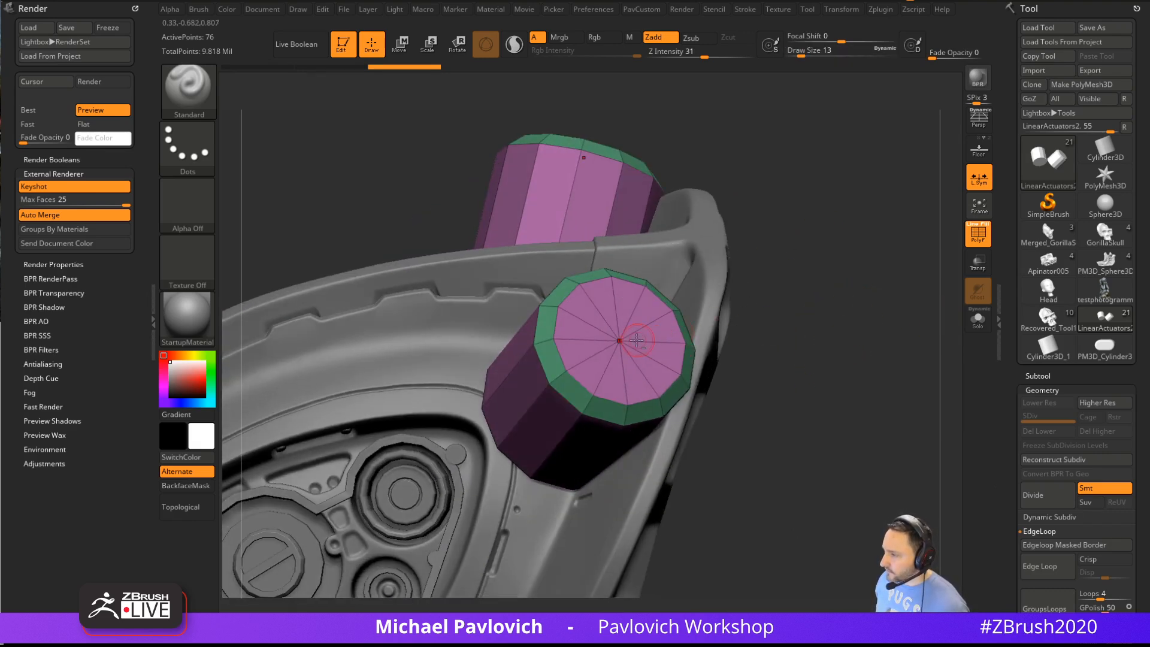
left_click(689, 335, "ctrl+alt+shift")
key("space")
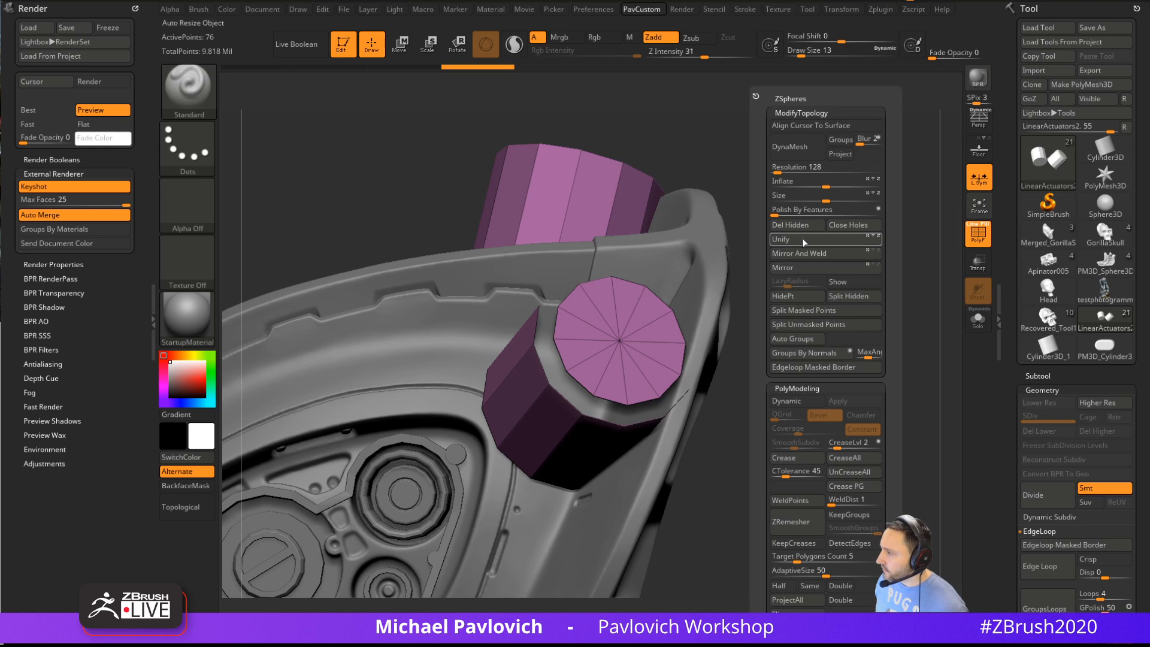
left_click(802, 339)
Unhide the full cylinder mesh and apply Mirror And Weld so both cylinders share matching polygroups
key("space")
left_click(844, 296)
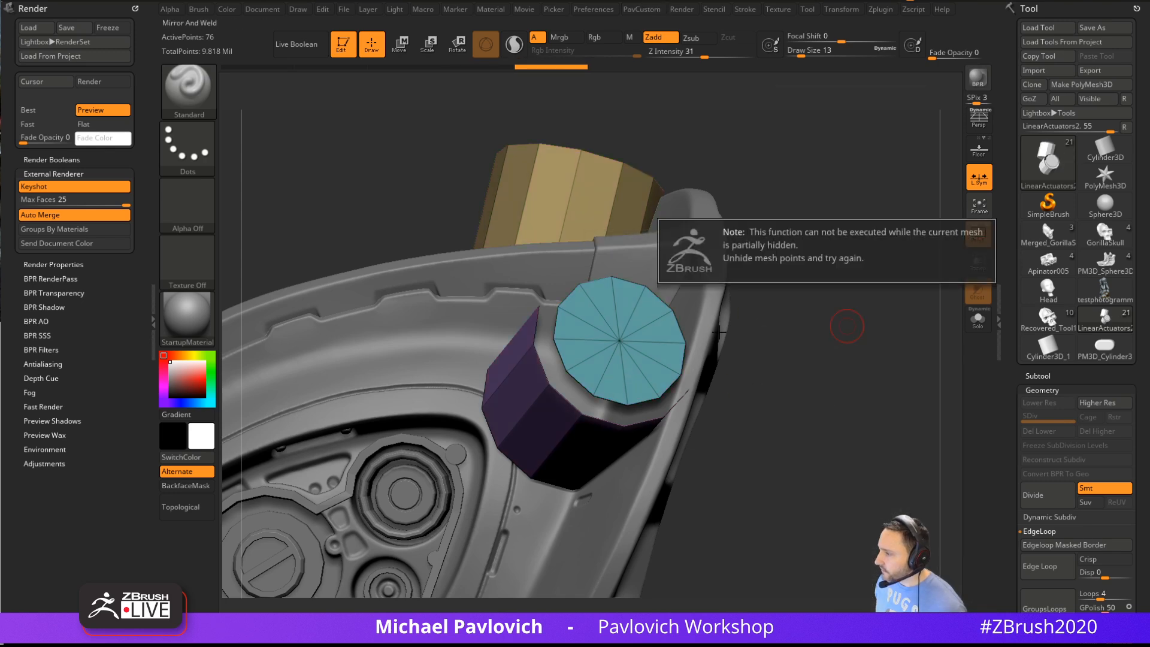
key("space")
left_click(863, 254)
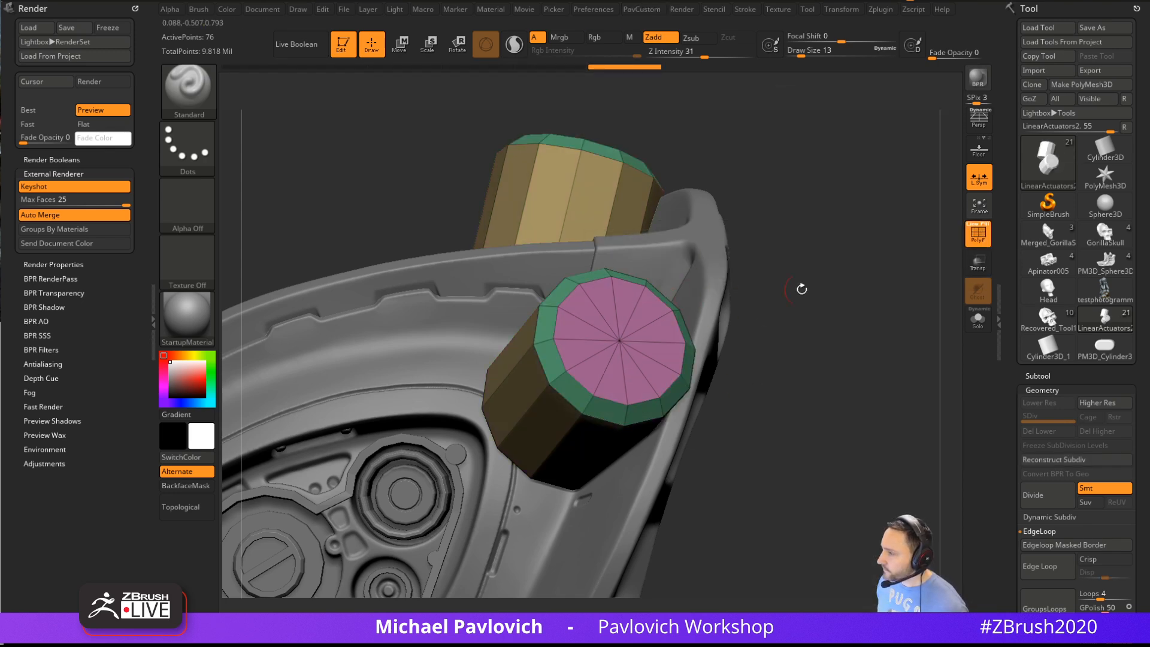
key("space")
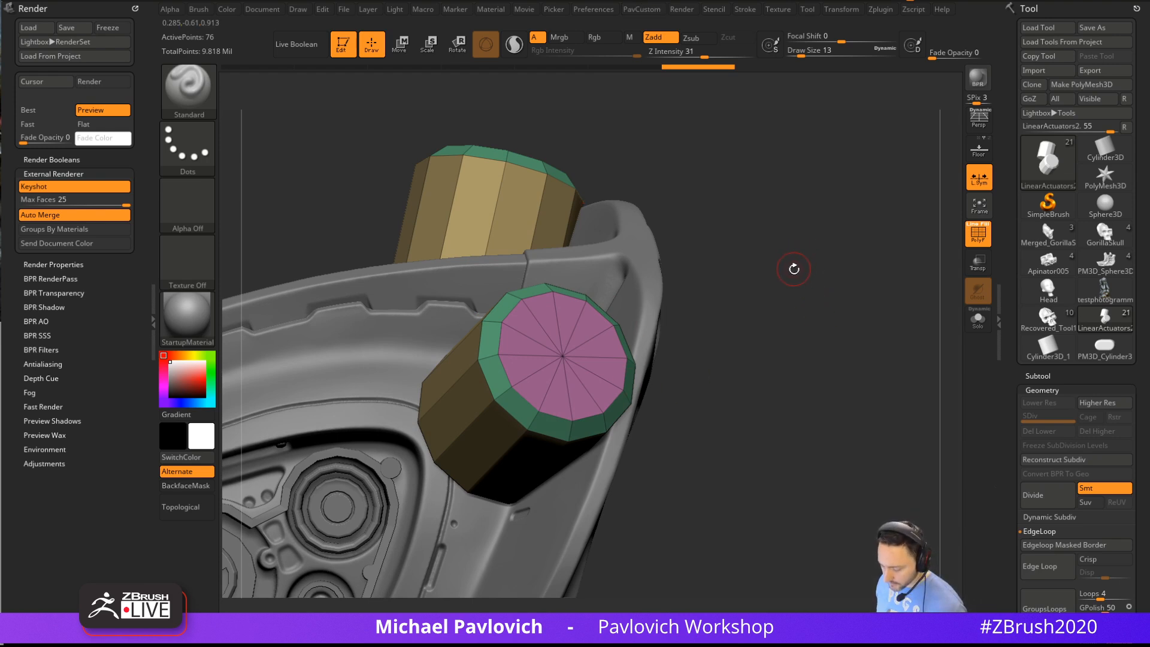
Clear the canvas and start a new editable PolyMesh3D star
key("t")
key("ctrl+n")
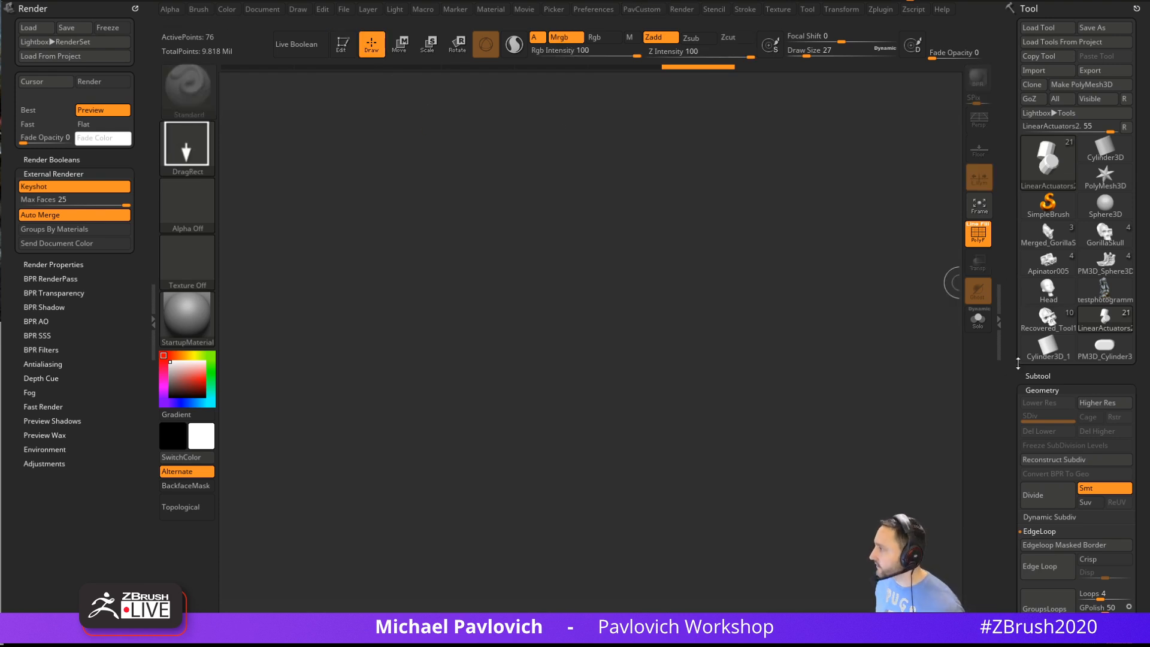
left_click(1048, 204)
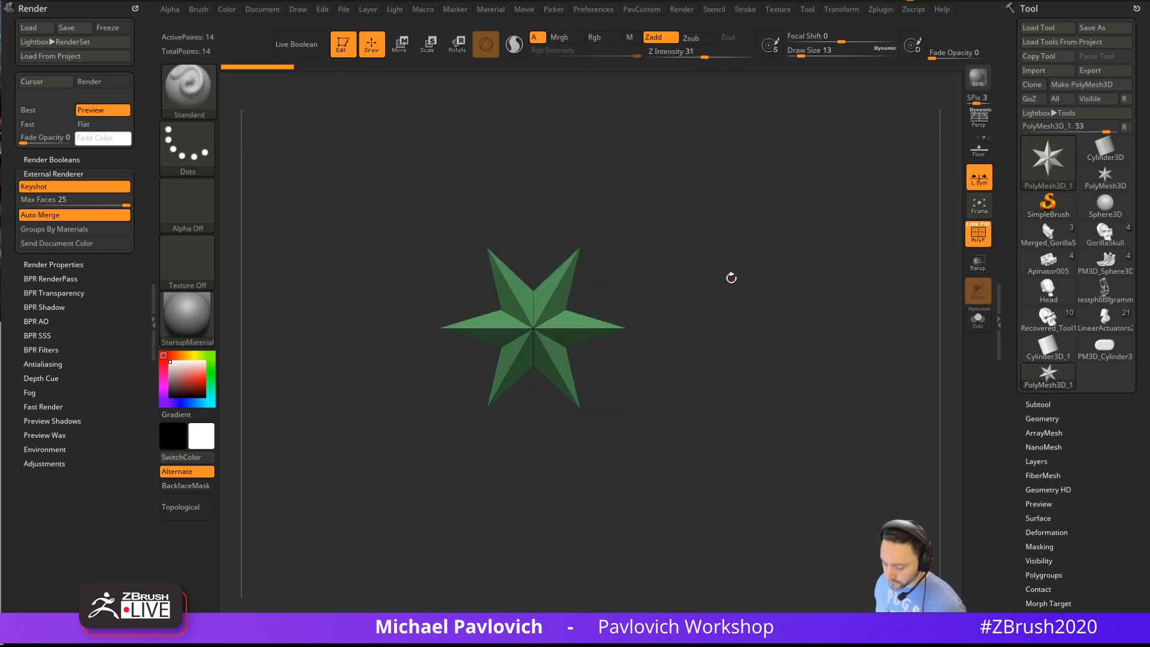
Choose the IMM Boolean brush, replace the star with its PortAccess mesh and return to Draw mode
key("b")
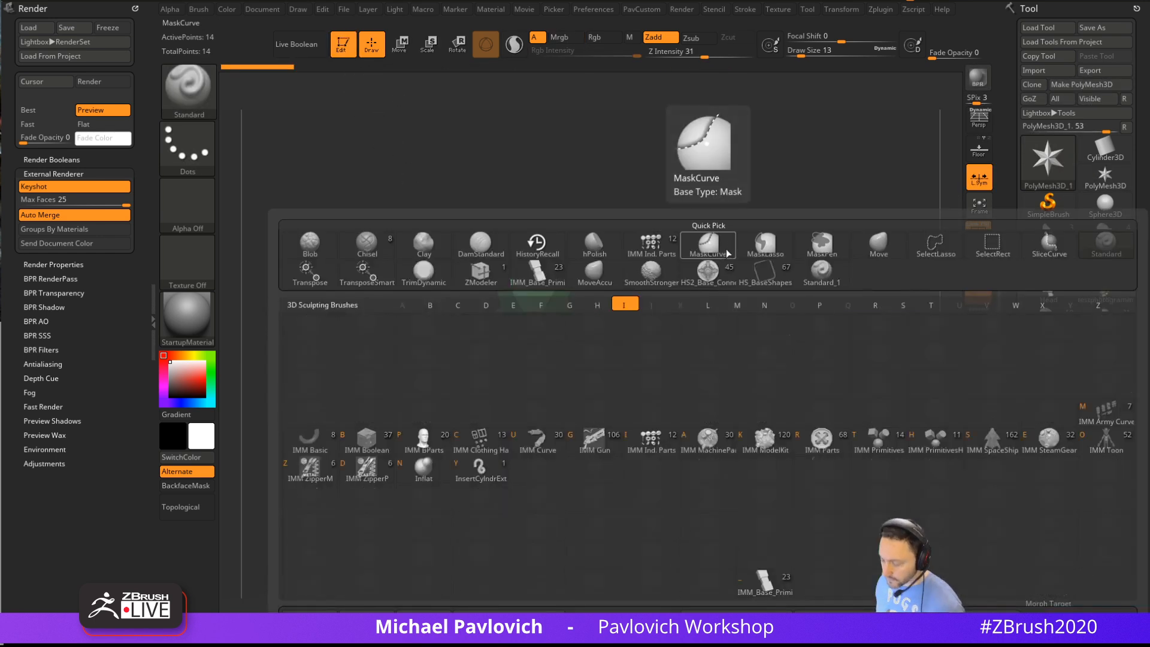
left_click(496, 358)
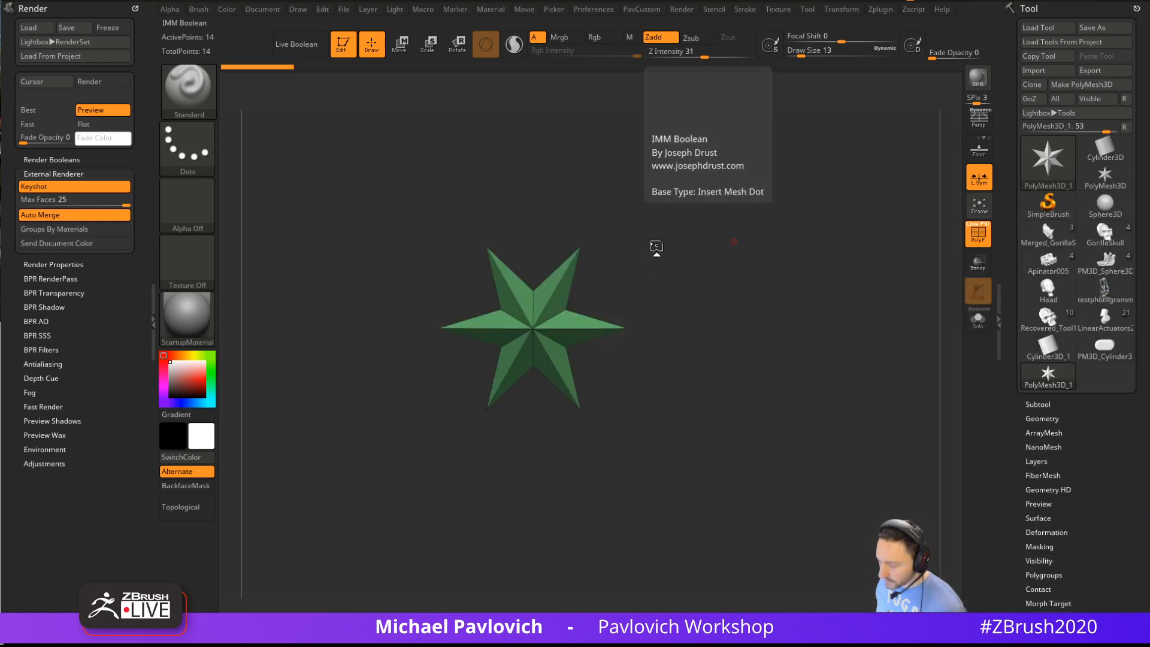
key("m")
left_click(754, 410)
left_click_drag(706, 270, 675, 321)
key("w")
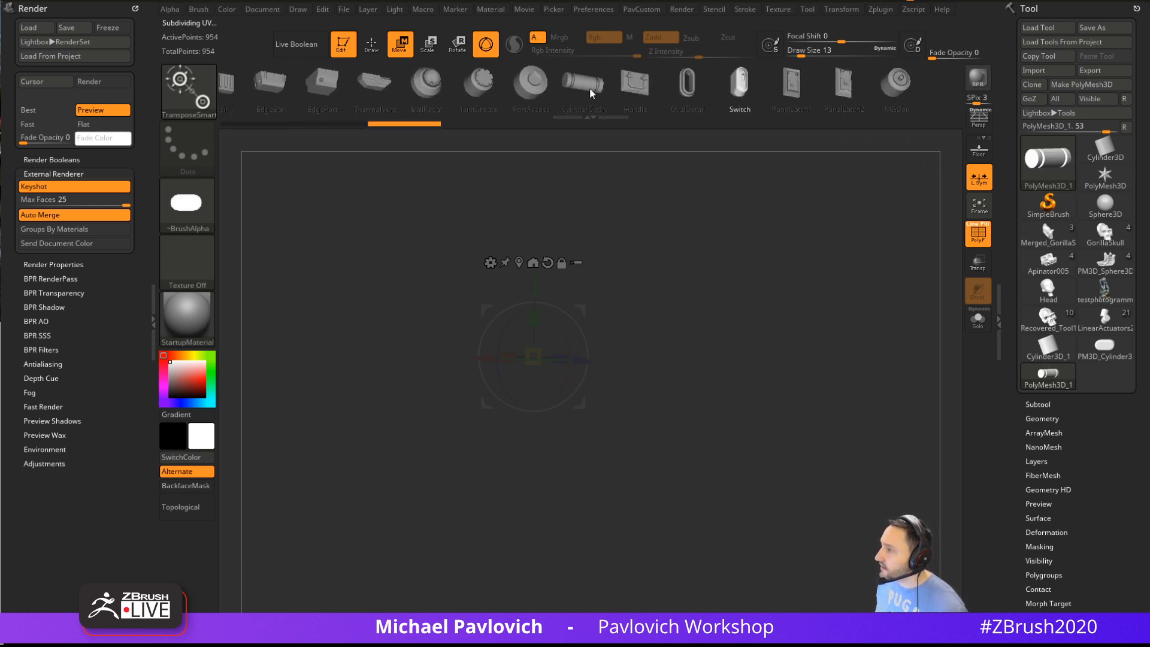
left_click(551, 89)
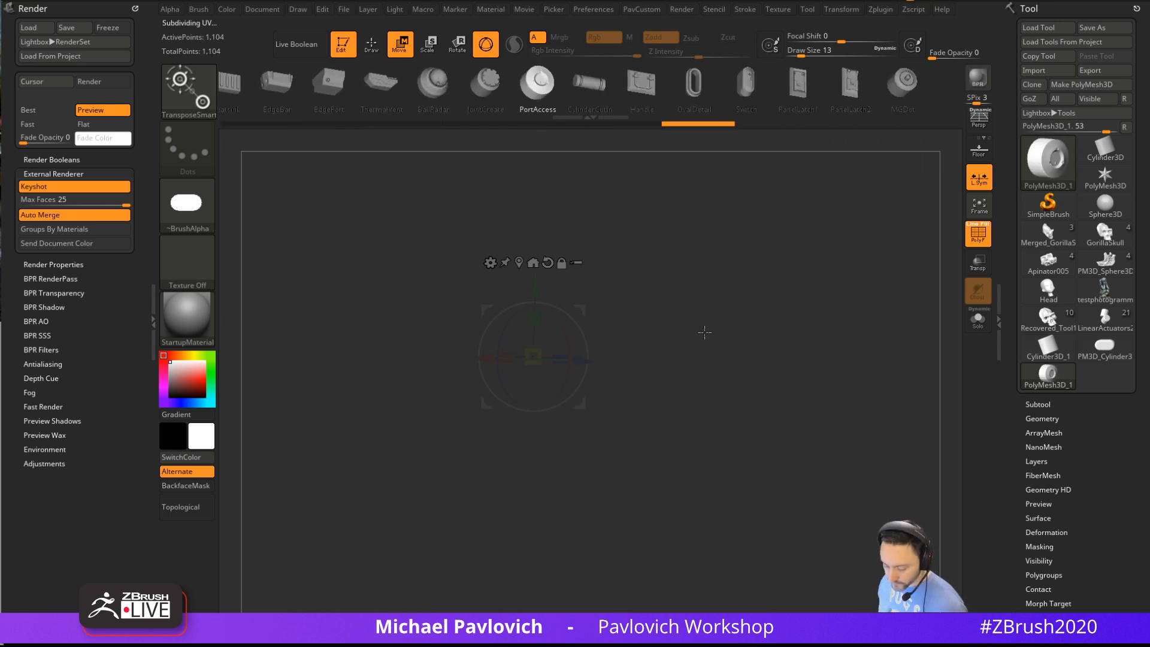
key("q")
Trim the PortAccess mesh to its front face by removing the back half and the outer side ring
mouse_move(868, 254)
left_mouse_down("shift")
mouse_move(842, 236)
mouse_move(809, 257)
mouse_move(726, 273)
left_mouse_up("shift")
key("s")
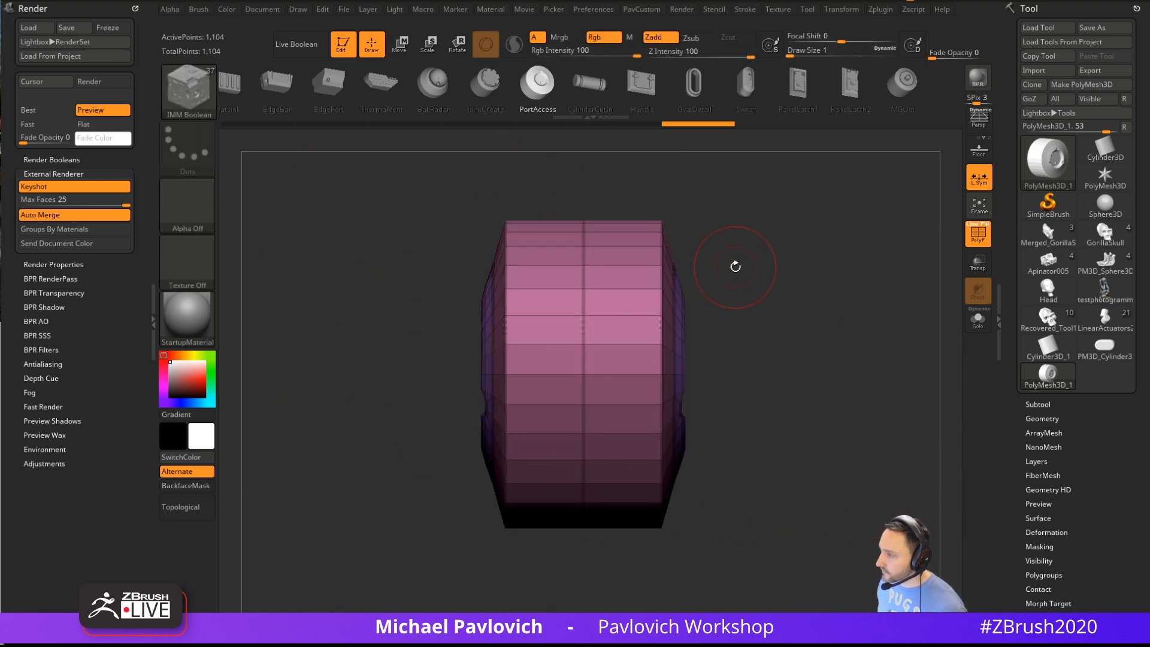
mouse_move(788, 182)
left_mouse_down("ctrl+shift")
mouse_move(647, 546)
mouse_move(632, 554)
left_mouse_up("ctrl+shift")
mouse_move(851, 307)
left_mouse_down()
mouse_move(818, 309)
mouse_move(813, 269)
mouse_move(839, 257)
left_mouse_up()
key("ctrl+shift+s")
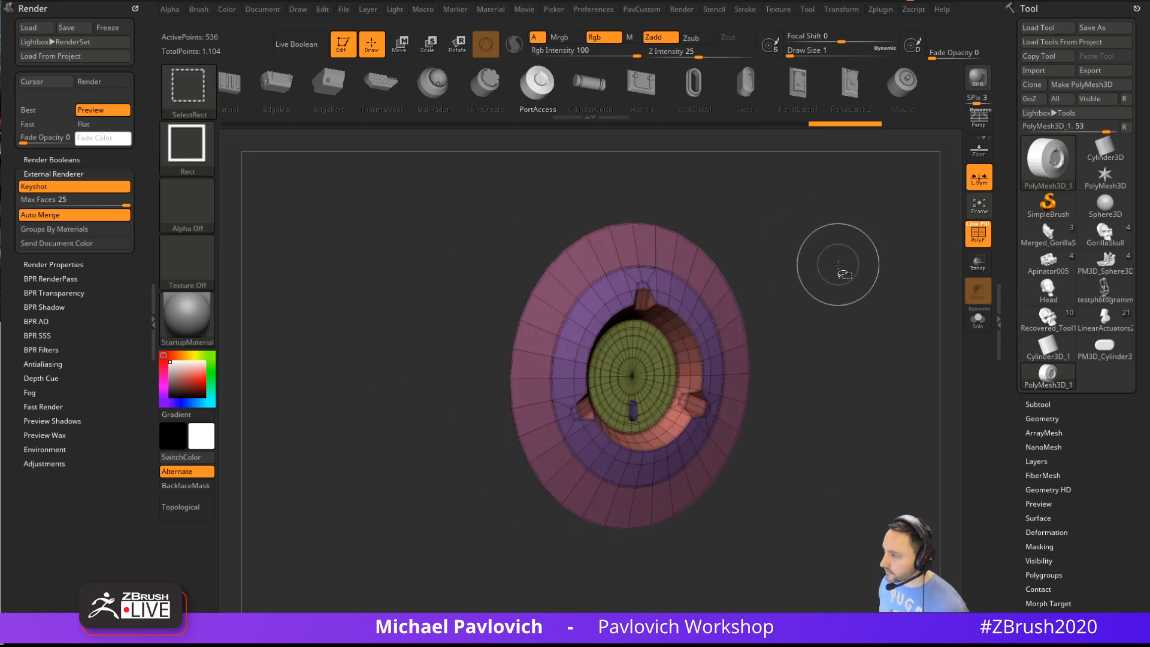
key("ctrl+shift+s")
key("z")
left_click(807, 258)
left_click_drag(709, 277, 768, 285, "shift")
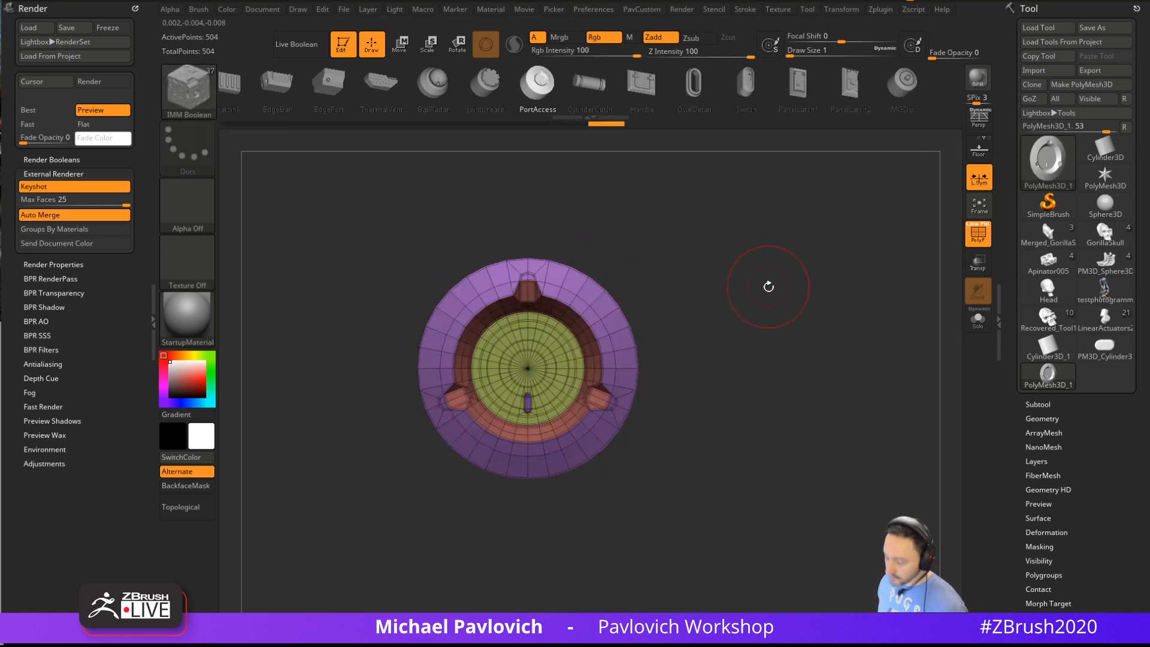
Set both colors to white and create a new InsertMesh brush from the trimmed port mesh seen face-on
key("v")
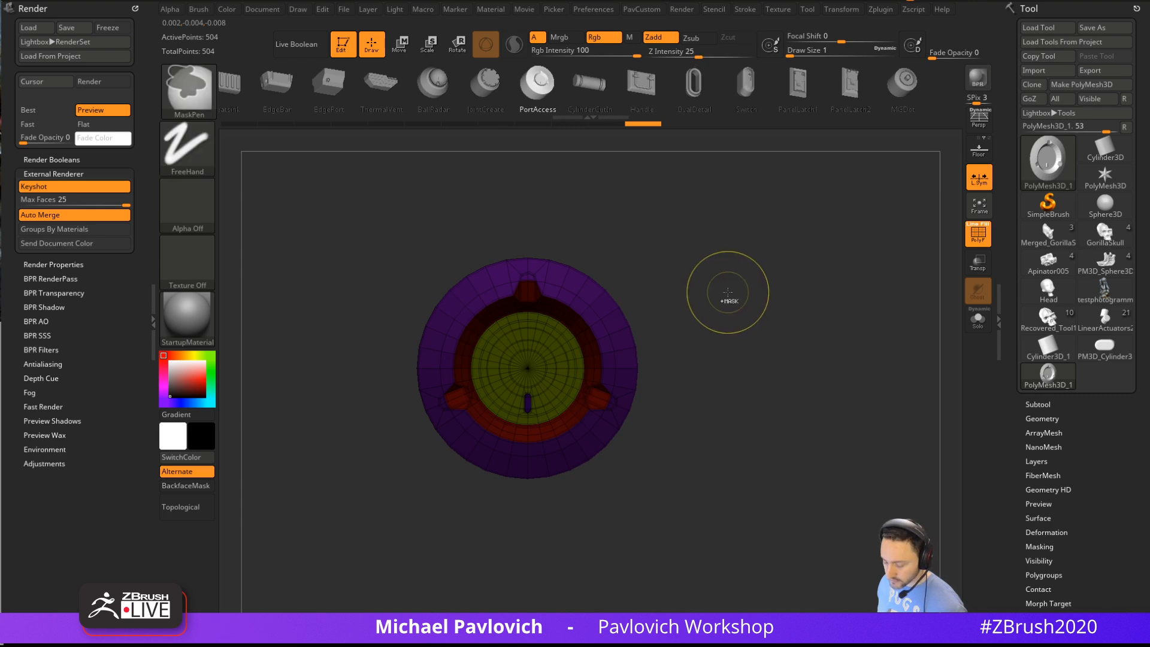
left_click(172, 362)
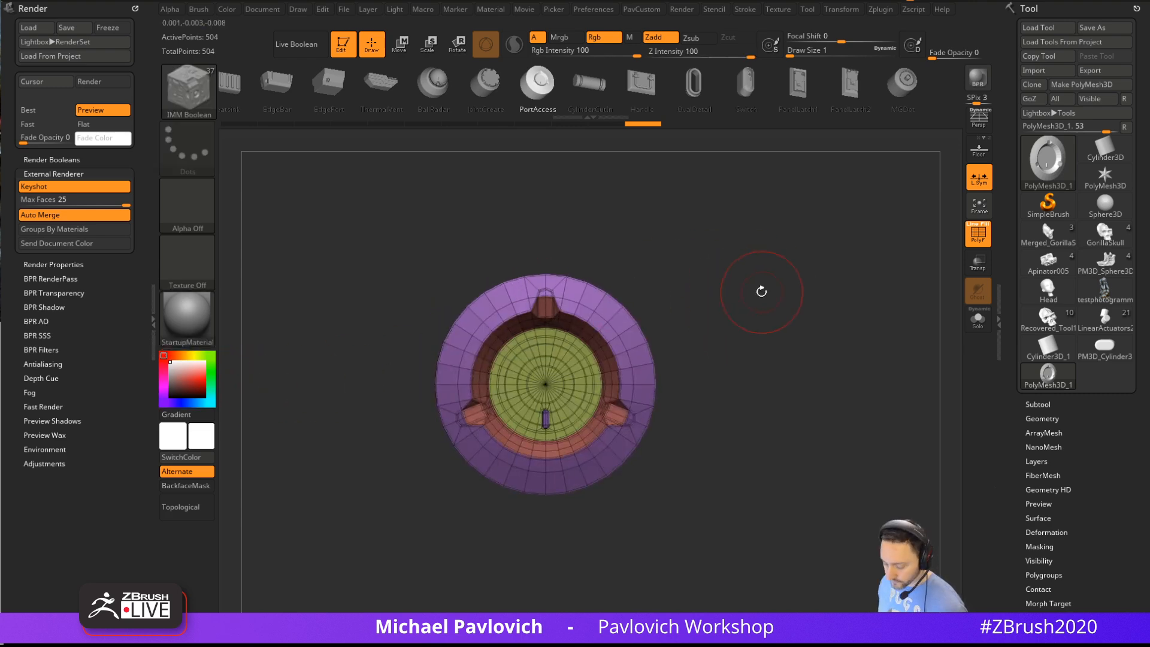
key("b")
left_click(506, 602)
left_click(512, 208)
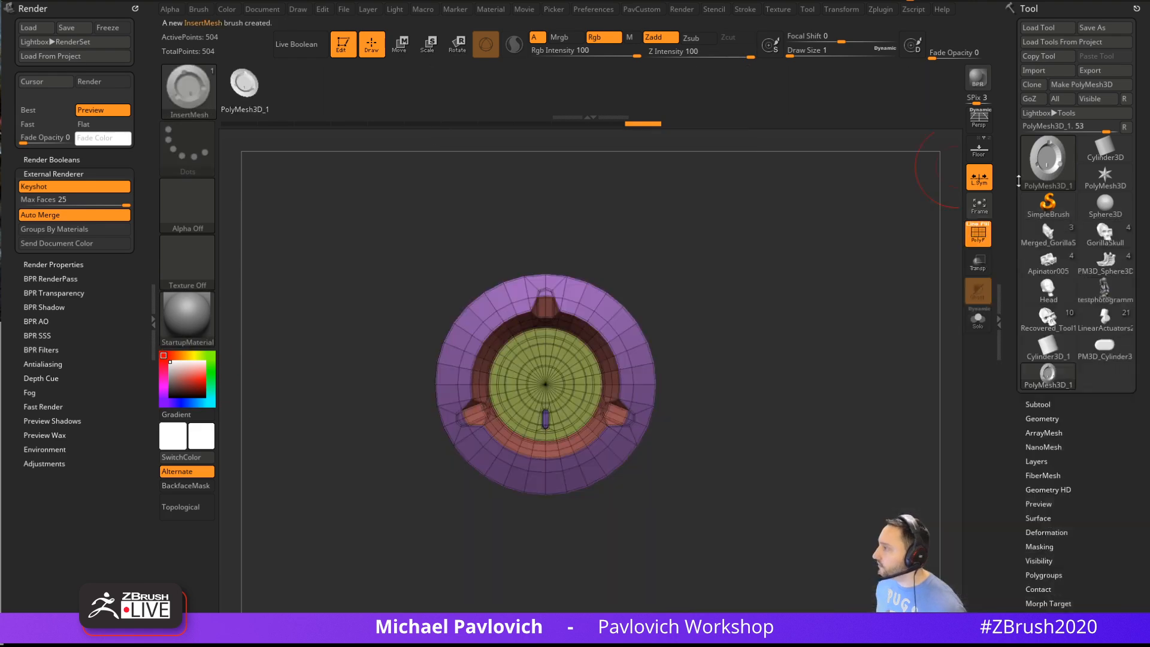
left_click(1104, 230)
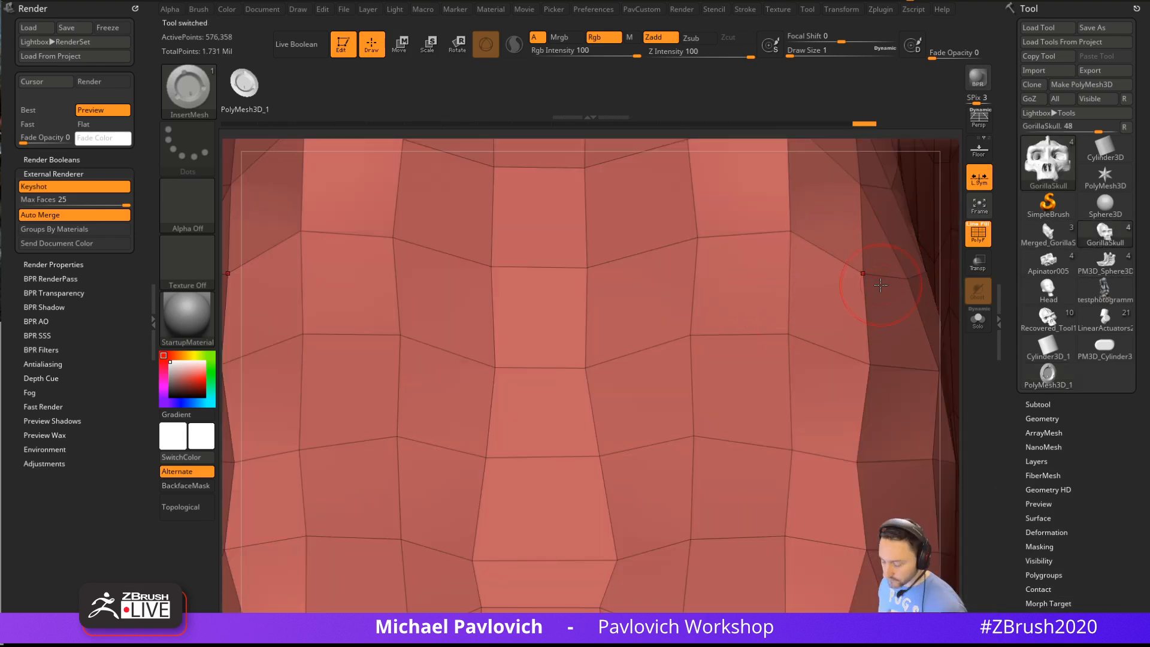
key("f")
left_click_drag(893, 296, 772, 311)
left_click(1047, 237)
key("f")
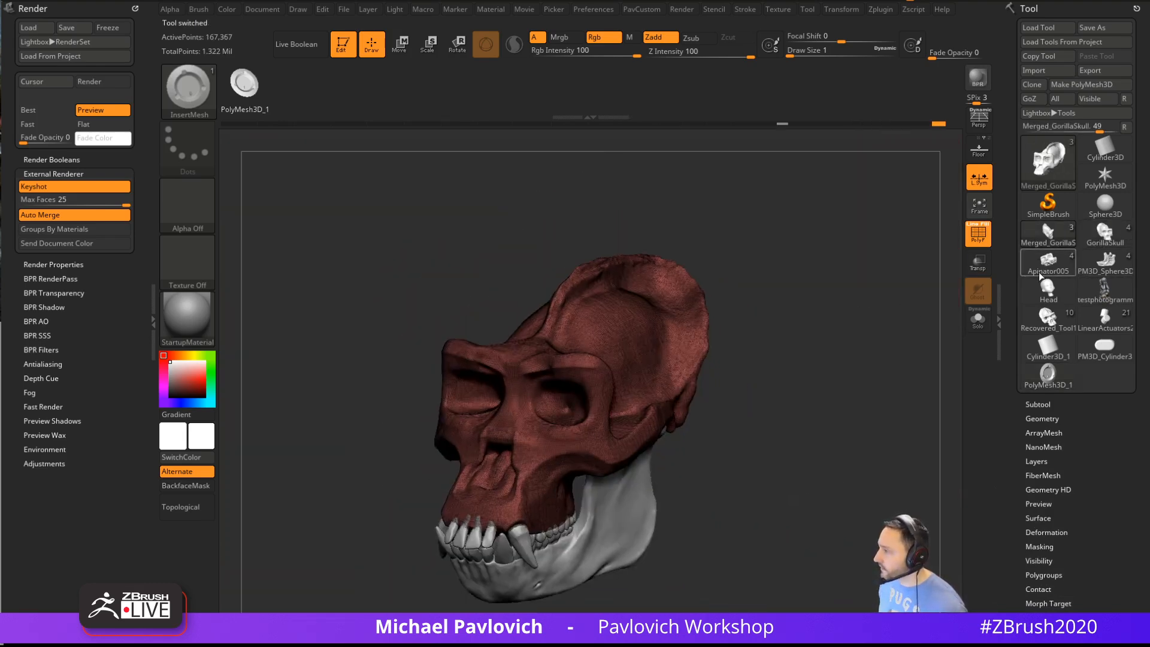
left_click(1040, 274)
left_click(1100, 265)
left_click(1105, 290)
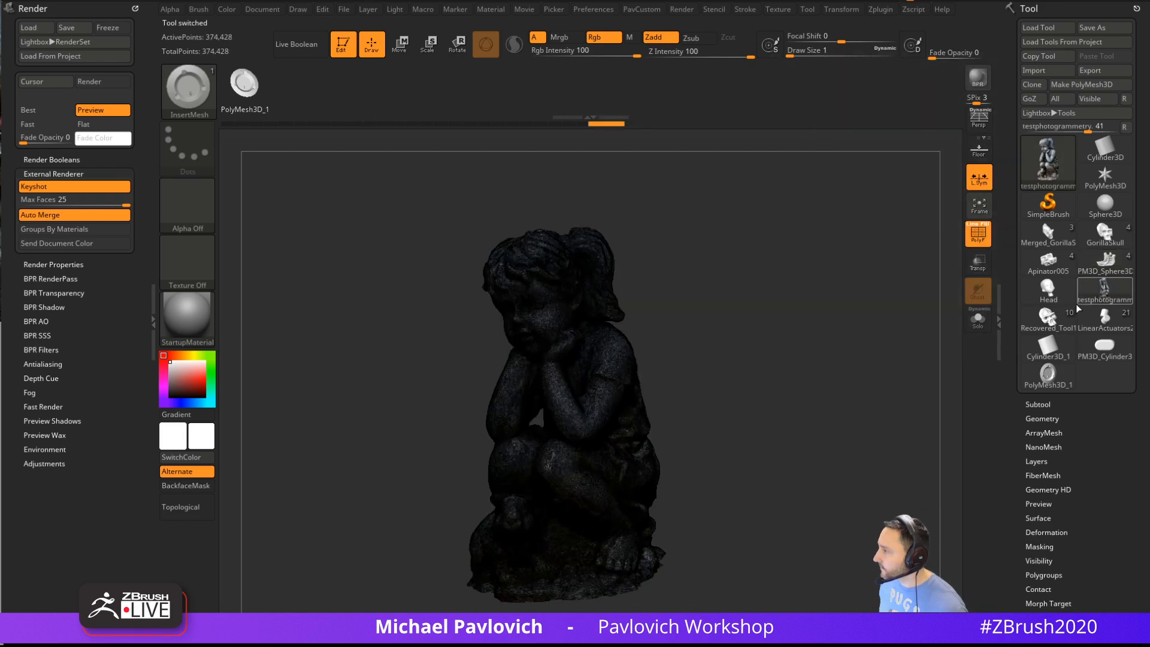
left_click(1047, 317)
left_click(1087, 333)
left_click(1052, 376)
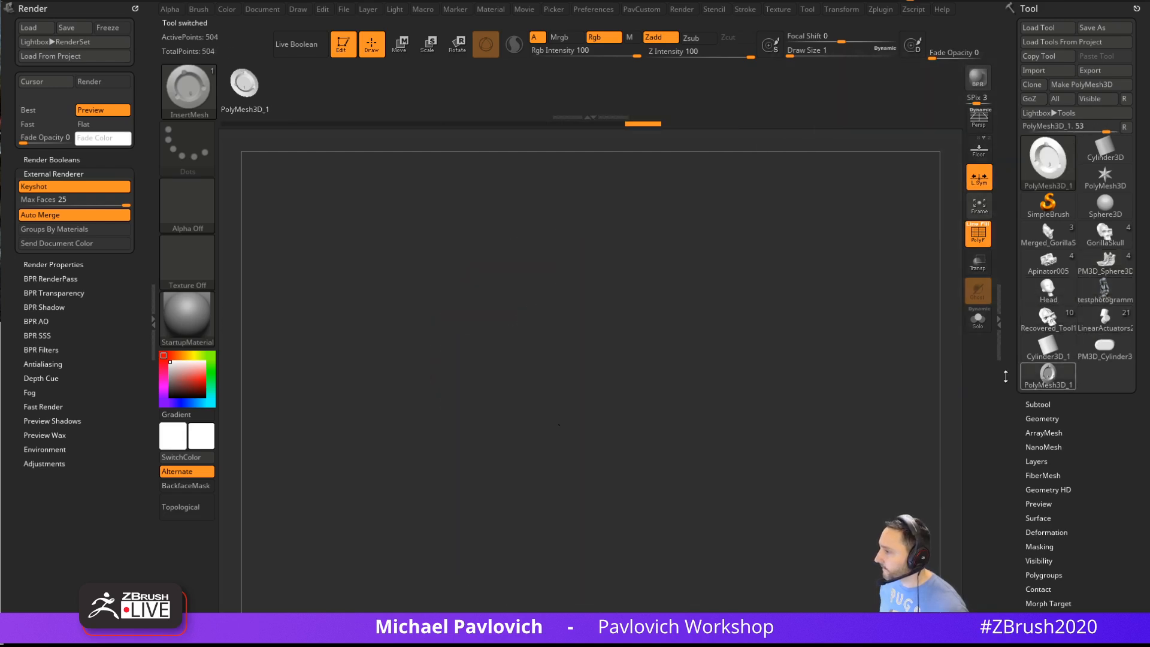
Make the LinearActuators2 tool active and bring a beveled cylinder cap into view
left_click(1097, 322)
left_click_drag(891, 293, 835, 359, "alt")
left_click_drag(718, 337, 708, 302)
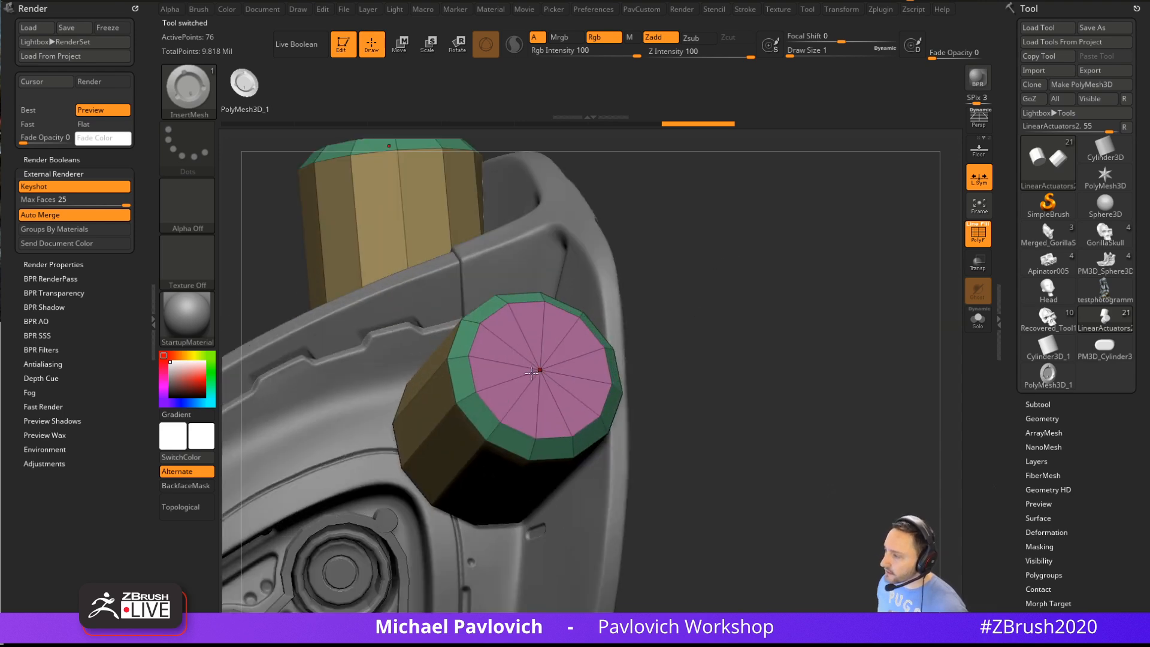
Try inserting the port mesh at the cylinder cap's center and bridging it into the cap
left_click_drag(538, 369, 577, 396)
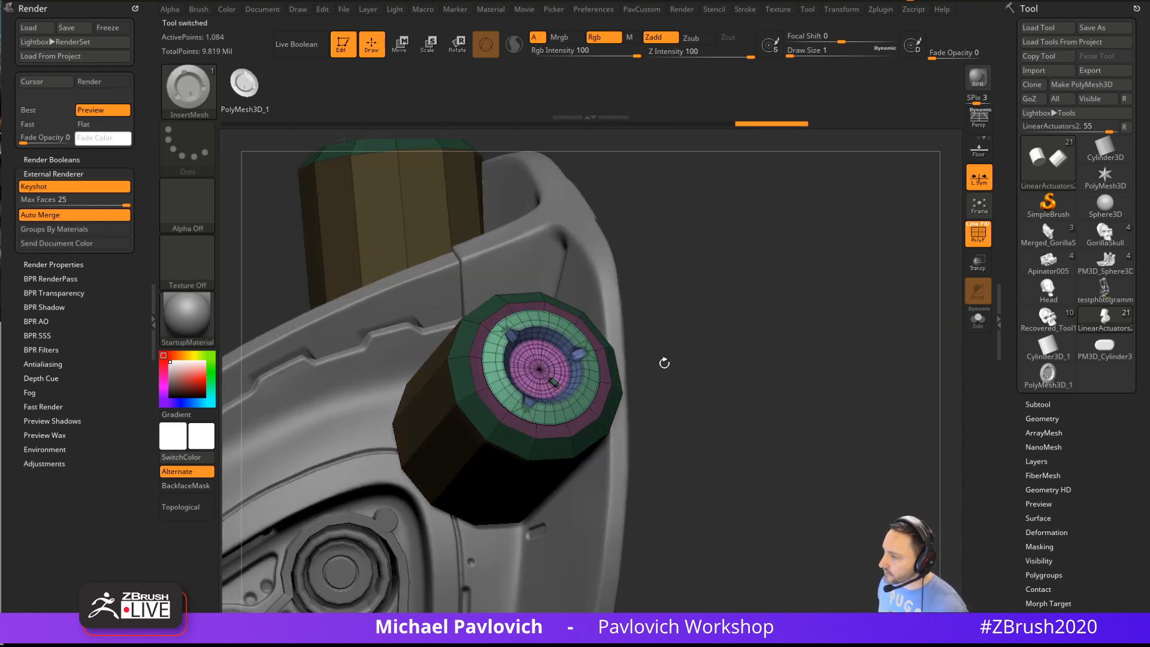
left_click_drag(785, 339, 828, 358, "ctrl")
left_click_drag(801, 275, 834, 365, "ctrl")
left_click_drag(794, 331, 814, 311)
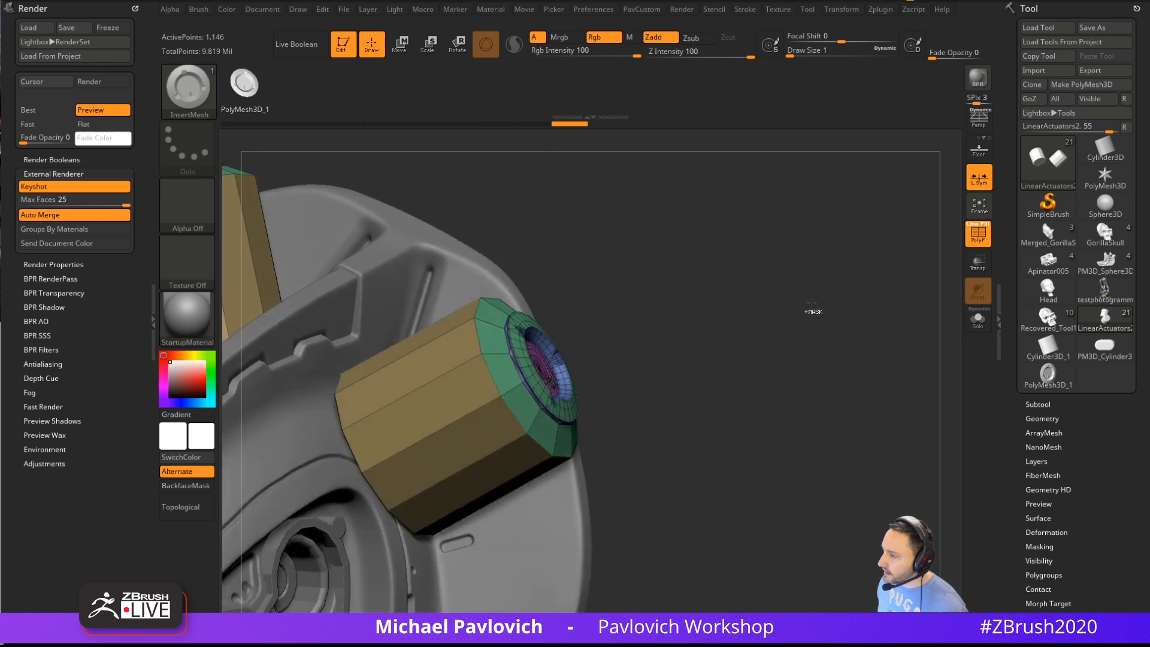
key("ctrl+z")
Show the geometry settings for the cylinders and turn off the Smt subdivision smoothing option
left_click(1038, 403)
left_click_drag(1004, 411, 997, 377)
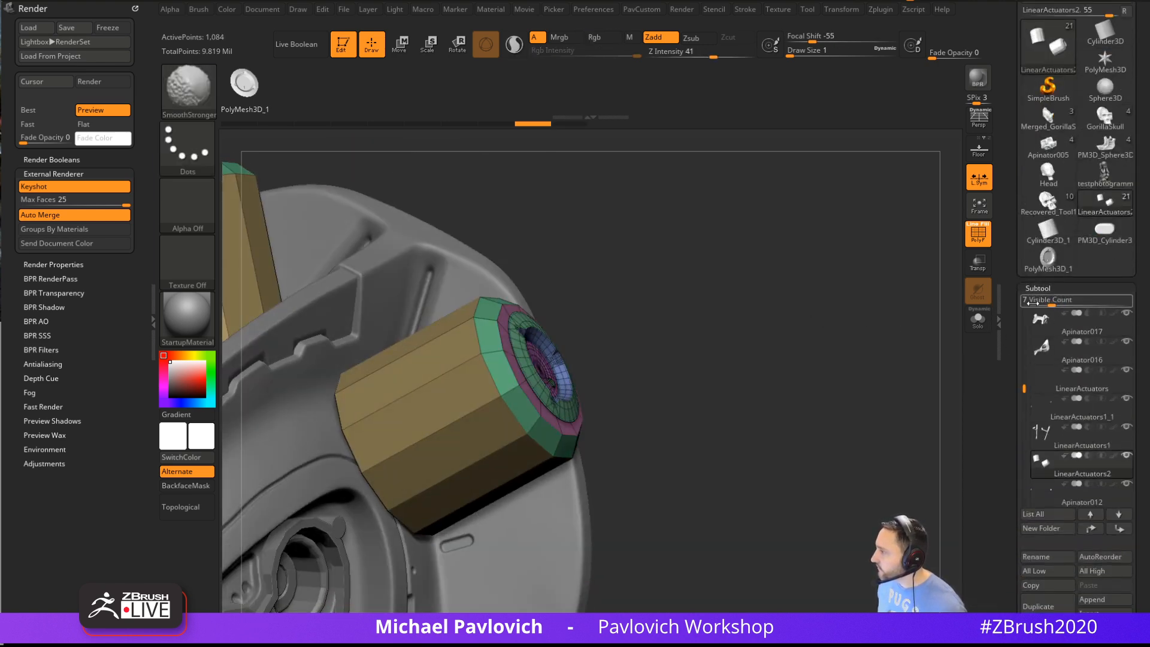
left_click(1034, 289)
left_click(1033, 304)
left_click(1103, 374)
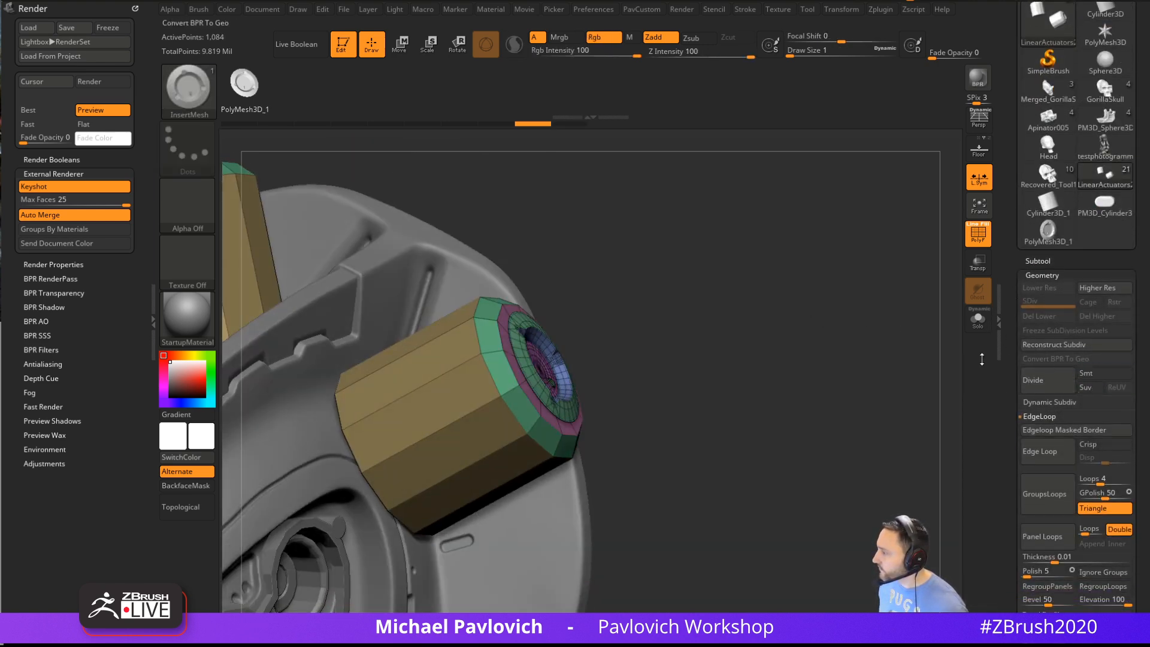
left_click_drag(887, 317, 851, 336)
left_click_drag(790, 282, 753, 329)
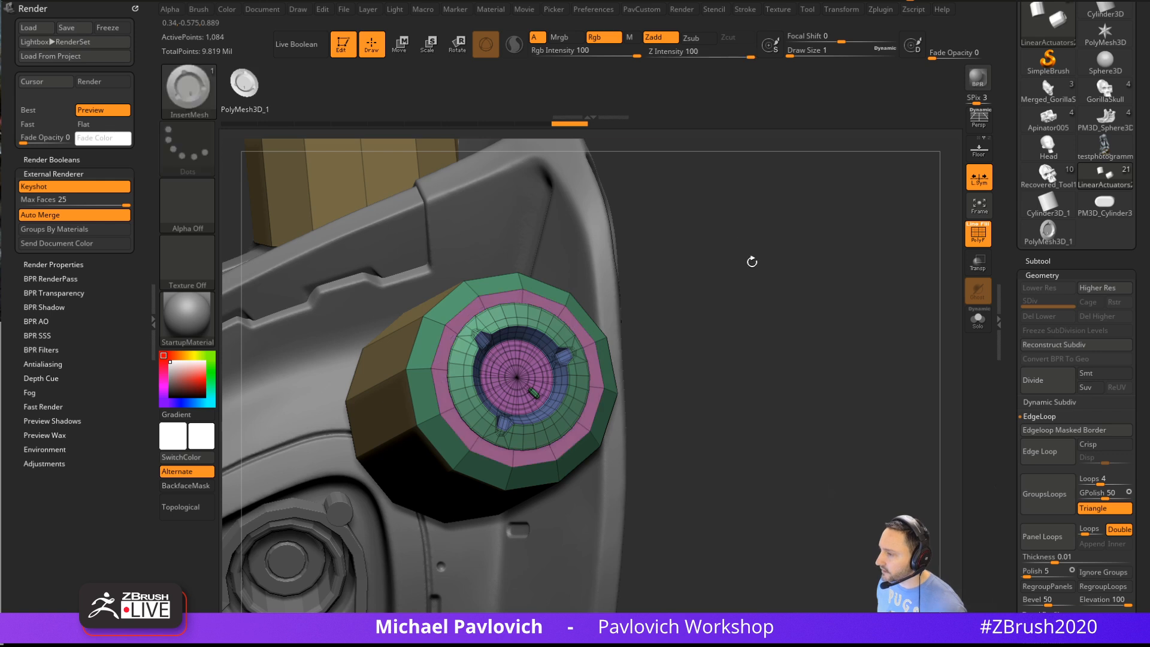
Undo the port mesh insertion back to the plain beveled cylinders
key("ctrl+z")
key("ctrl+z")
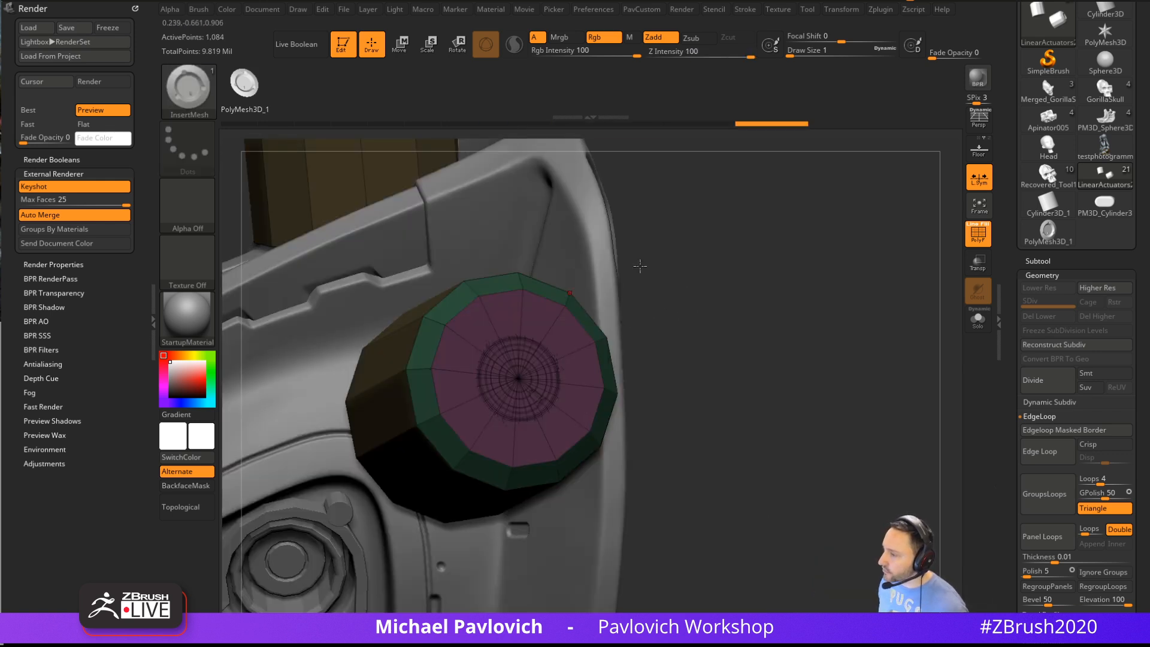
mouse_move(830, 344)
left_mouse_down()
mouse_move(814, 336)
mouse_move(823, 310)
mouse_move(800, 318)
mouse_move(885, 272)
mouse_move(855, 285)
mouse_move(849, 312)
left_mouse_up()
key("s")
key("shift+f")
key("shift+f")
key("ctrl+z")
key("ctrl+z")
key("ctrl+z")
key("ctrl+z")
key("ctrl+z")
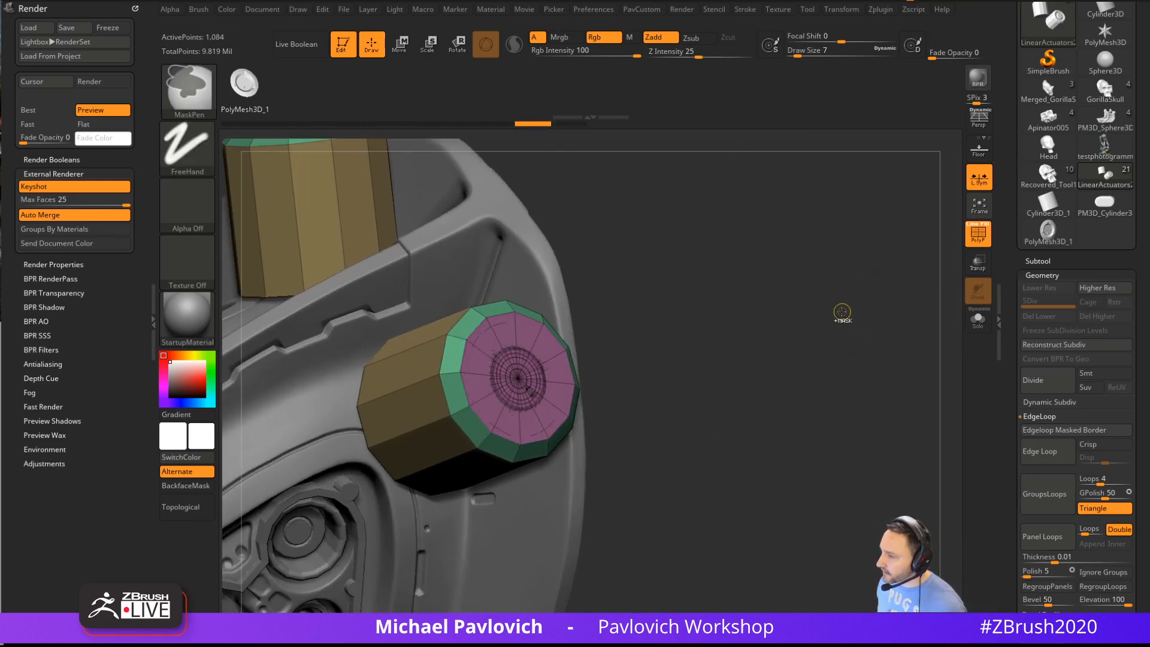
Turn on dynamic subdivision for the cylinders and crease their edges with a crease tolerance of 31
key("d")
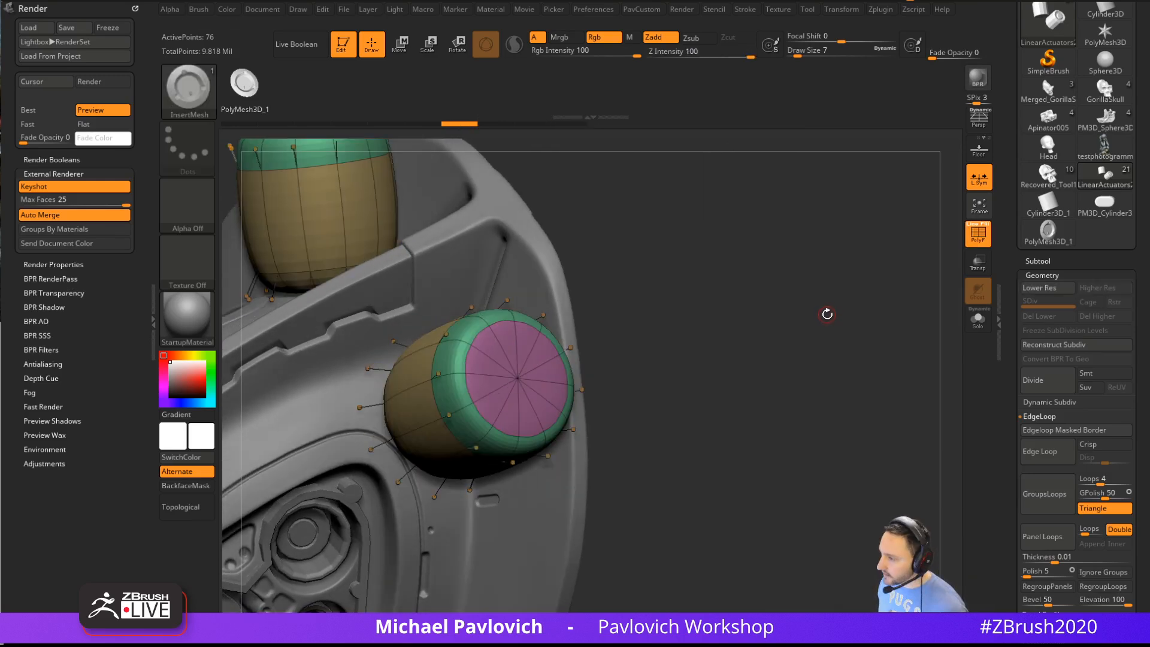
key("space")
left_click(803, 457)
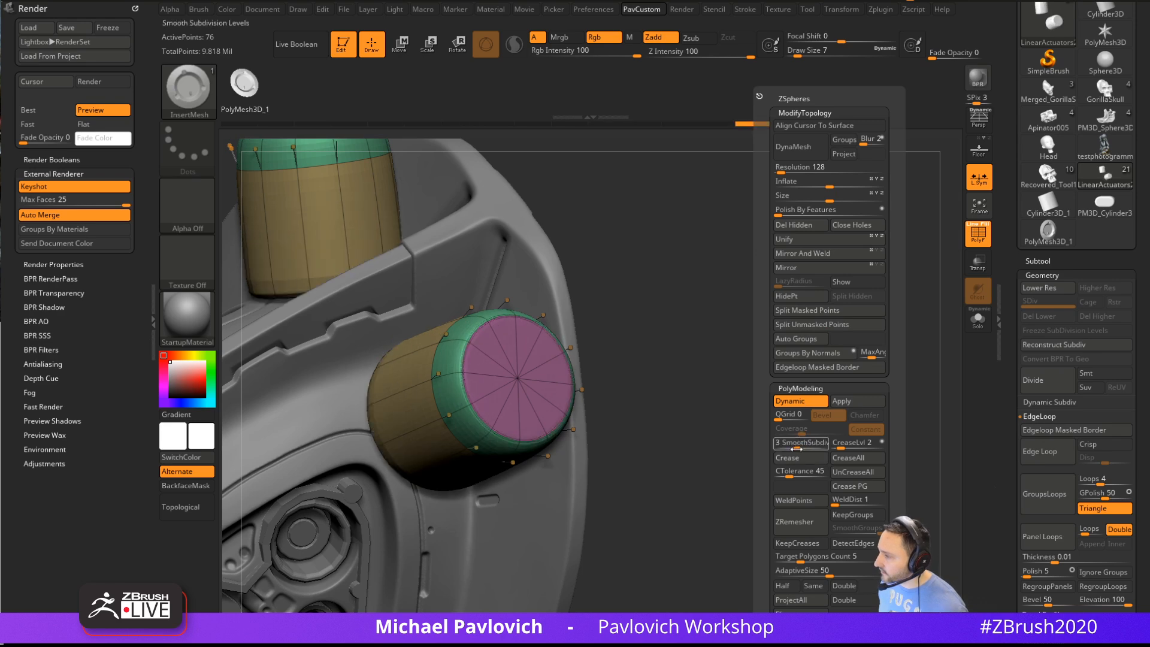
left_click_drag(799, 471, 714, 354)
left_click(795, 458)
Set the crease level to 15, lower the smooth subdivision level and apply the dynamic subdivision to the cylinders
key("space")
left_click_drag(778, 446, 838, 447)
left_click_drag(639, 385, 792, 324)
key("space")
left_click_drag(765, 447, 745, 447)
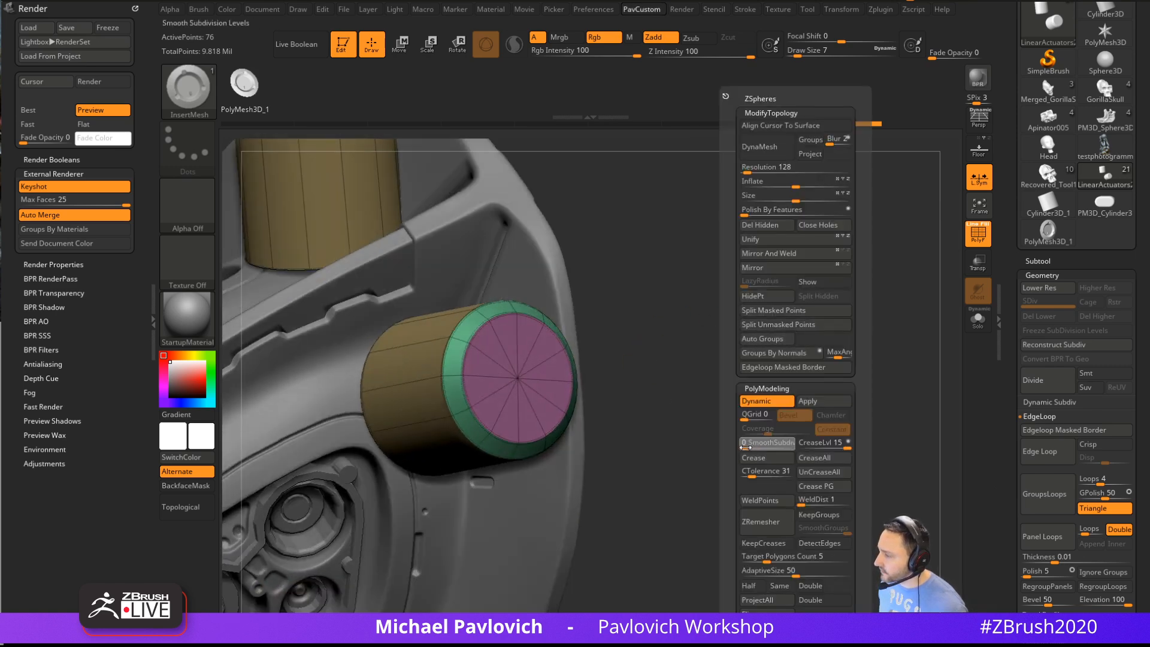
left_click(808, 400)
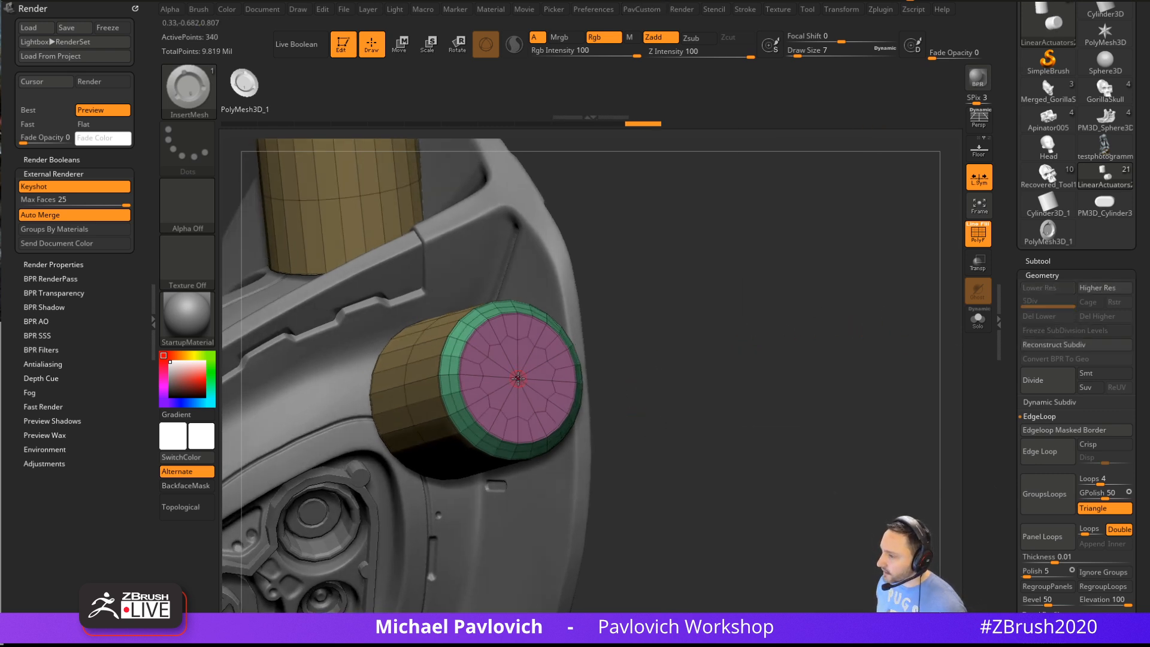
Insert the port mesh at the center of the subdivided cylinder cap, clear its mask and bridge it into the cap
left_click_drag(518, 377, 634, 379)
left_click_drag(713, 335, 739, 365, "ctrl")
left_click_drag(742, 302, 850, 333, "ctrl")
Hide the polyframe and crease the cylinders along their polygroup borders
key("shift+f")
key("space")
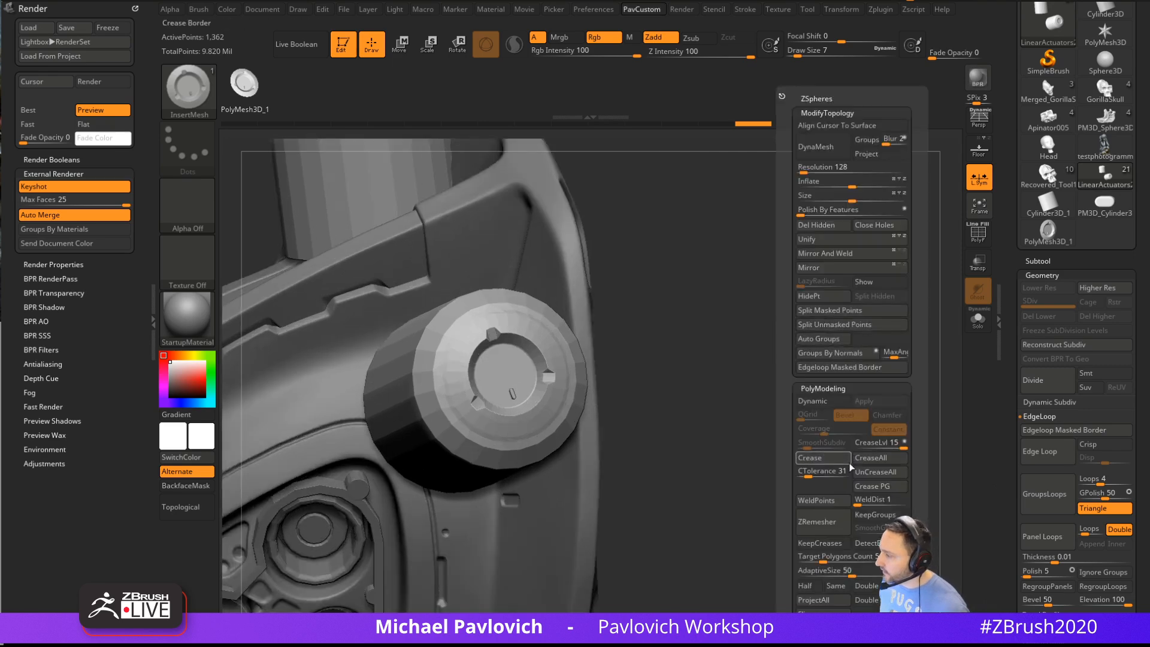
left_click(867, 486)
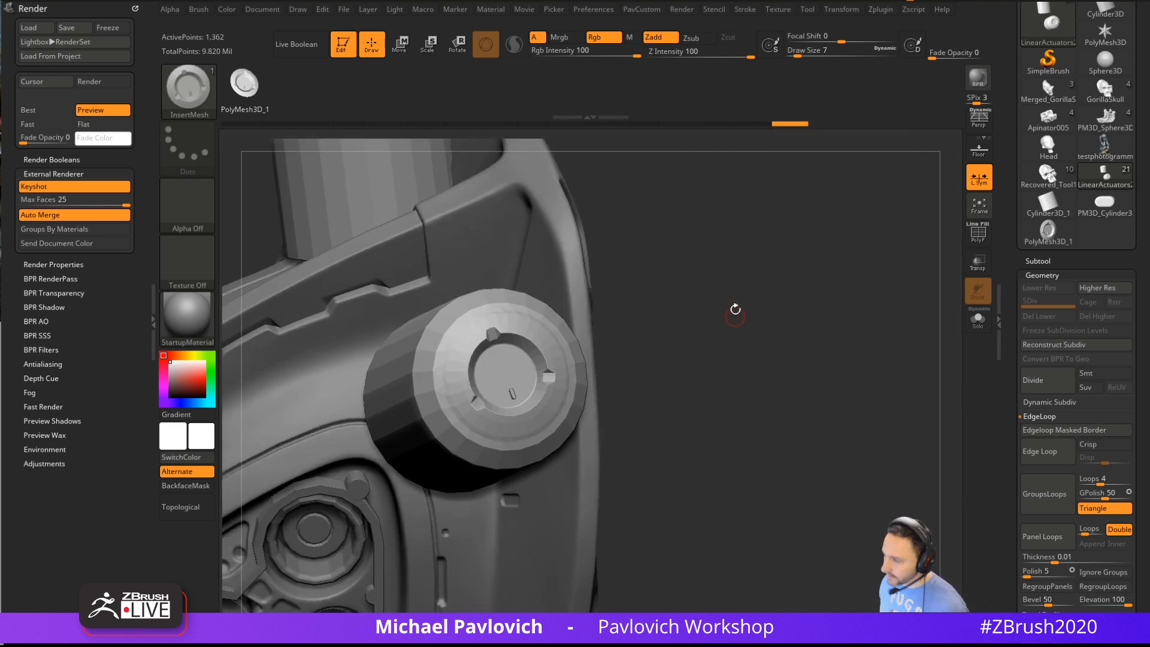
Turn on dynamic subdivision with smooth level 3 and crease level 2, and inspect the cylinders on the skull with polyframe on and off
key("space")
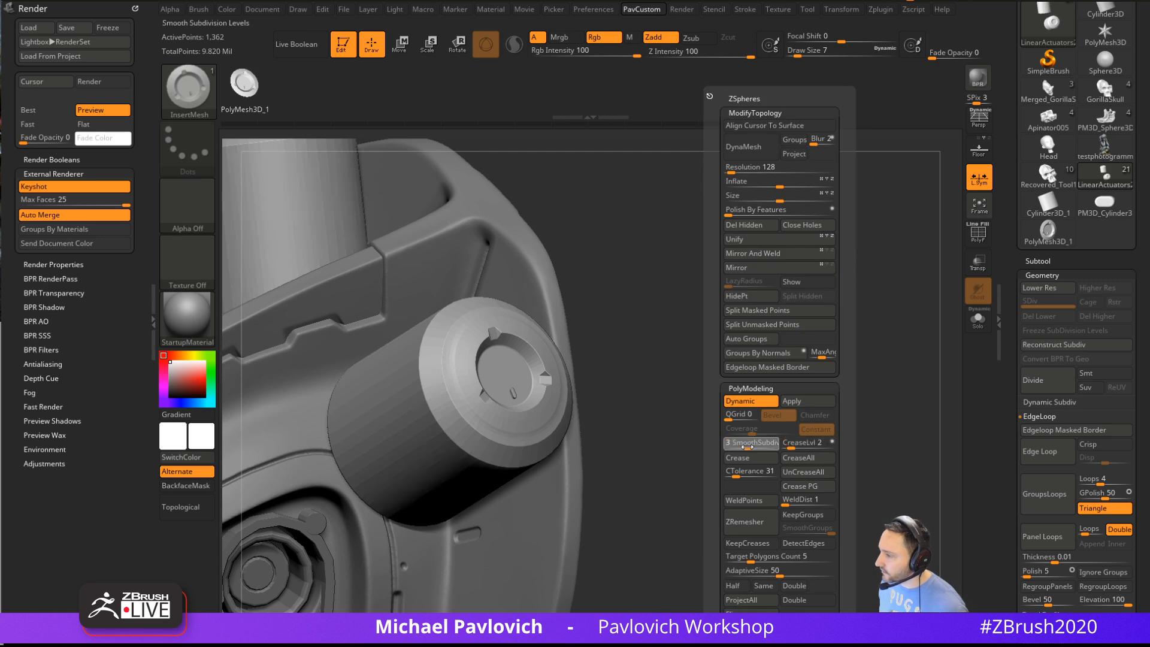
left_click_drag(627, 420, 755, 383)
left_click(977, 234)
mouse_move(844, 282)
left_mouse_down()
mouse_move(819, 305)
mouse_move(828, 297)
left_mouse_up()
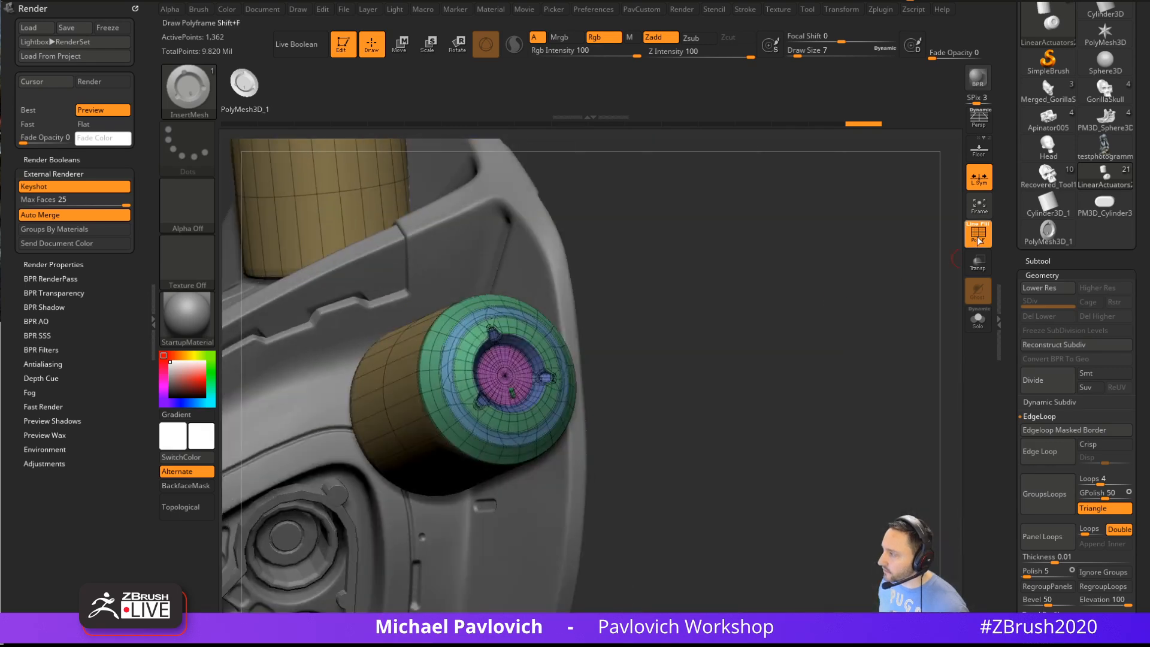
left_click(977, 235)
right_click_drag(829, 293, 801, 251, "ctrl")
left_click_drag(801, 251, 799, 213)
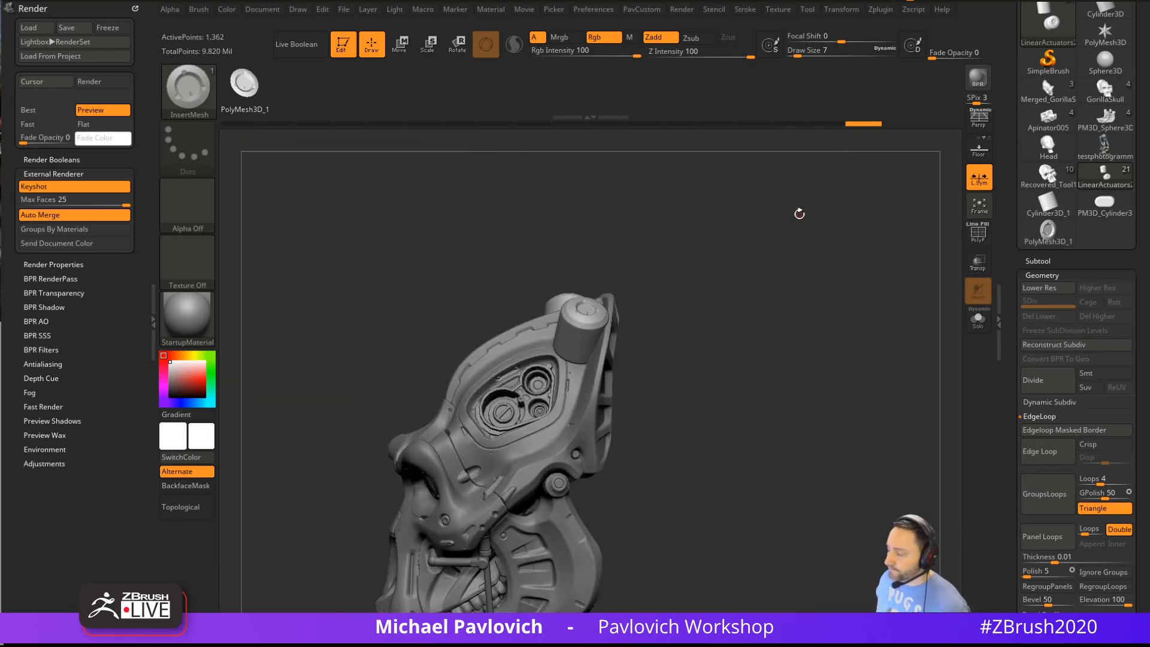